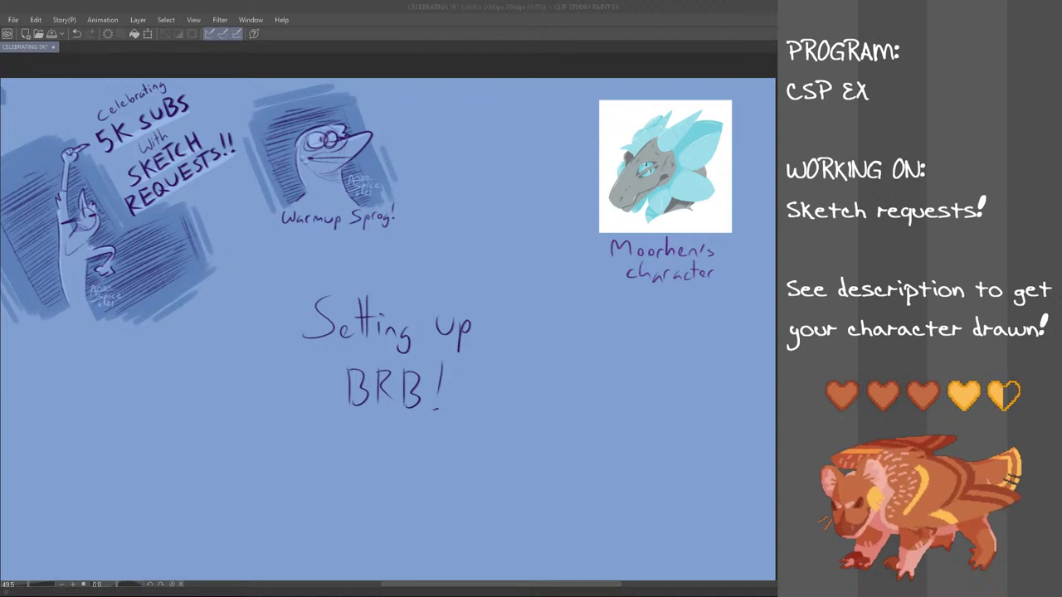
# - Erase the "Setting up BRB!" lettering from the middle of the canvas
pyautogui.hotkey('alt', 'Tab')
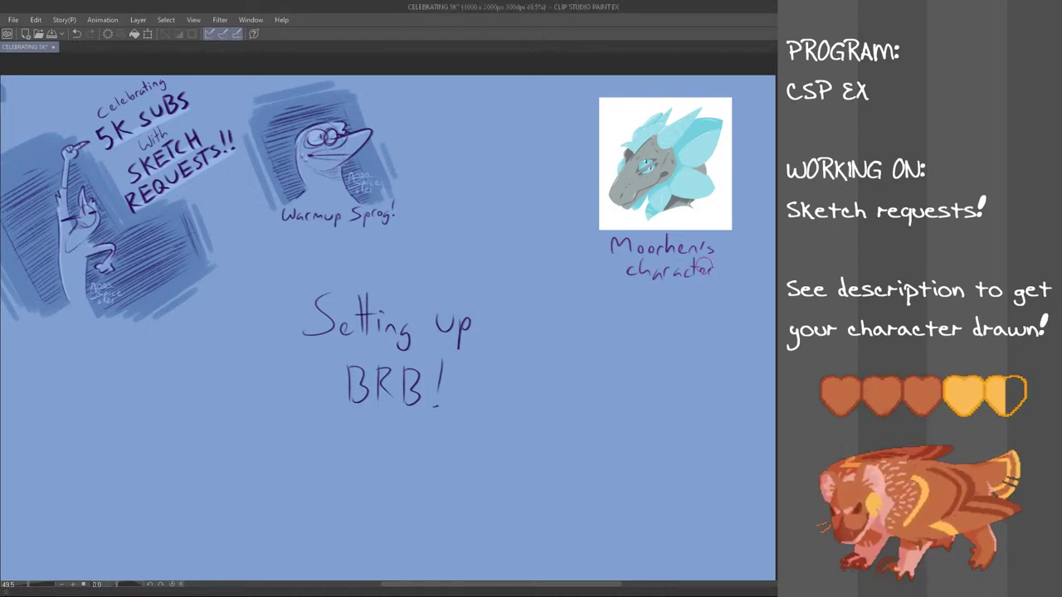
pyautogui.moveTo(440, 383)
pyautogui.mouseDown()
pyautogui.moveTo(404, 395)
pyautogui.moveTo(497, 303)
pyautogui.moveTo(329, 398)
pyautogui.moveTo(300, 354)
pyautogui.moveTo(339, 279)
pyautogui.moveTo(281, 320)
pyautogui.mouseUp()
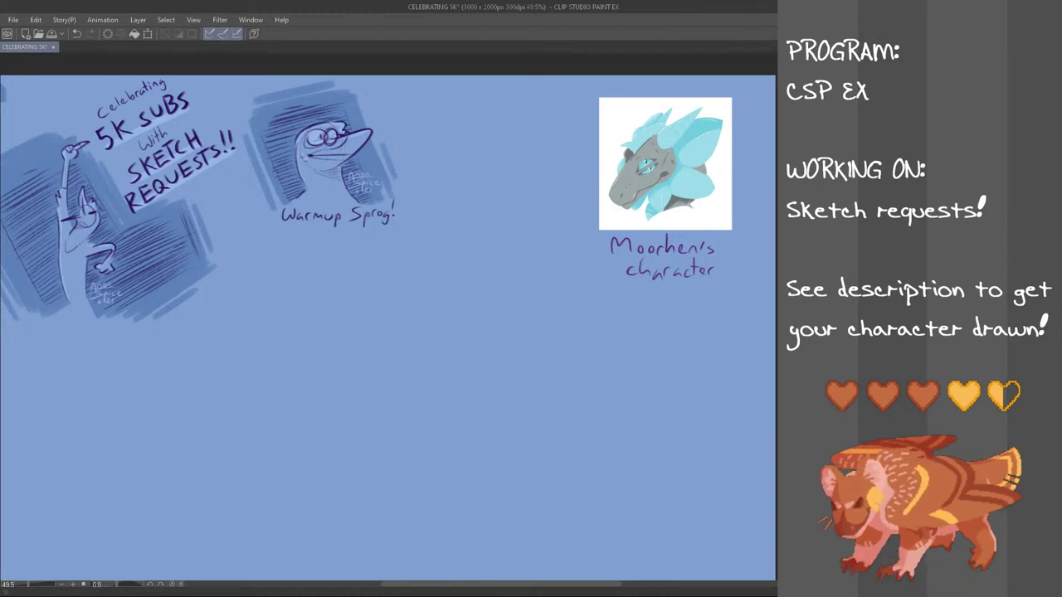
# - Move the dragon reference image together with its caption slightly higher near the upper-right corner of the canvas
pyautogui.scroll(1, 388, 332)
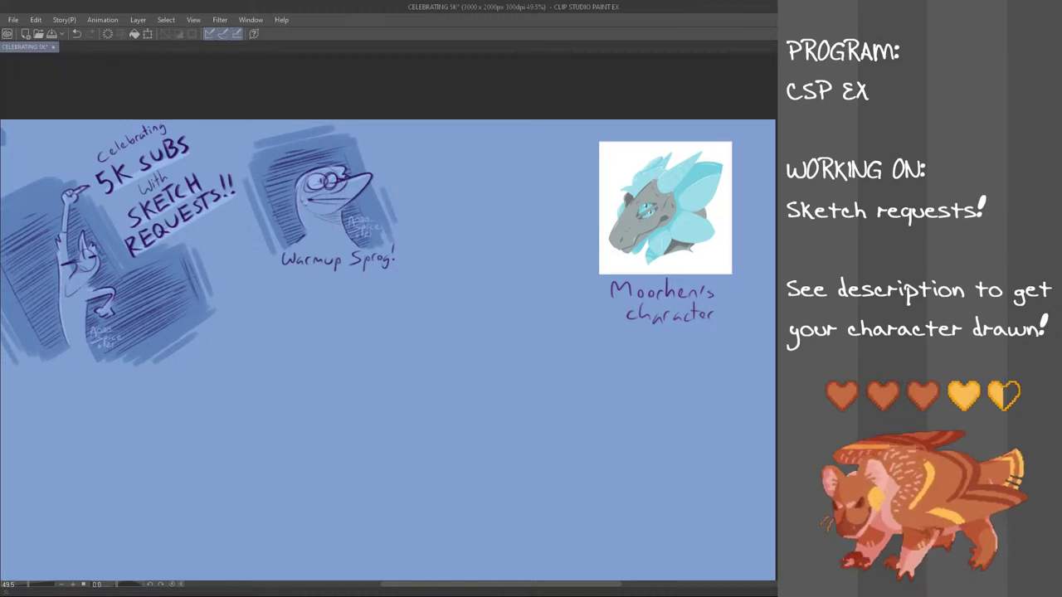
pyautogui.scroll(1, 485, 215)
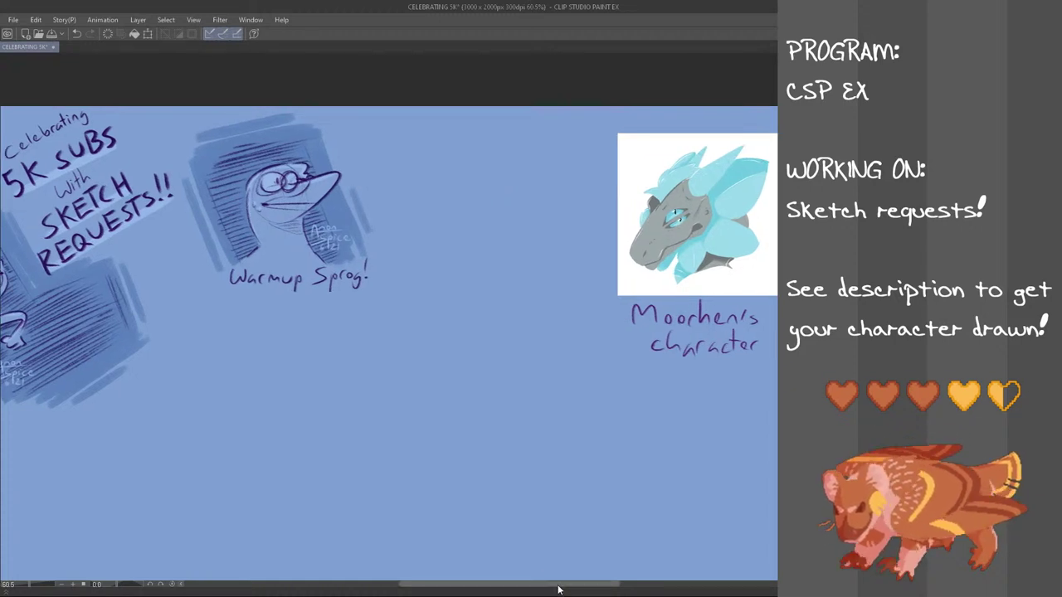
pyautogui.moveTo(558, 585); pyautogui.dragTo(588, 586)
pyautogui.hotkey('ctrl', 't')
pyautogui.moveTo(640, 288); pyautogui.dragTo(691, 282)
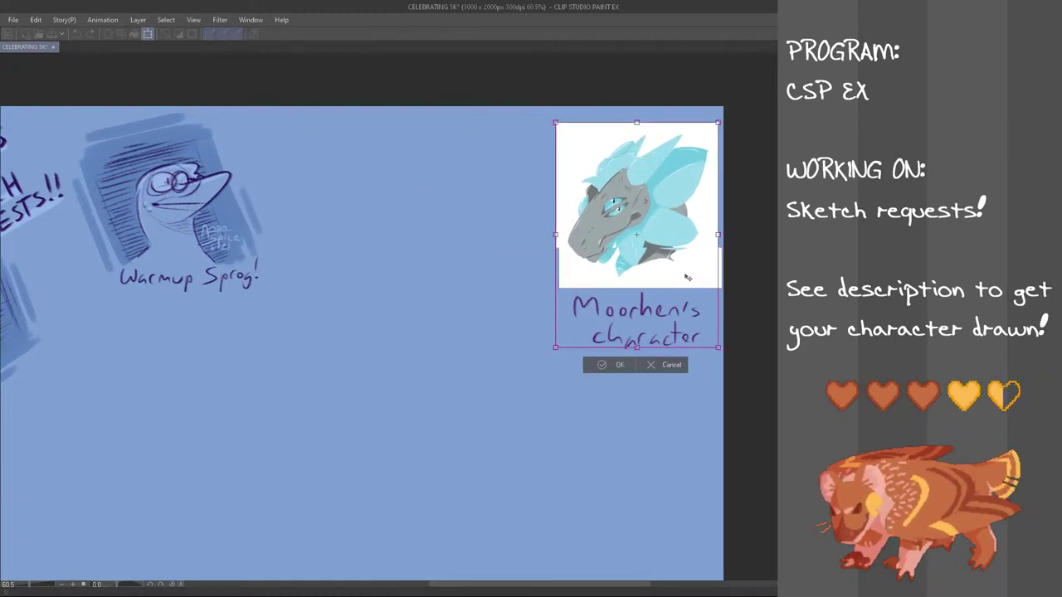
pyautogui.click(617, 369)
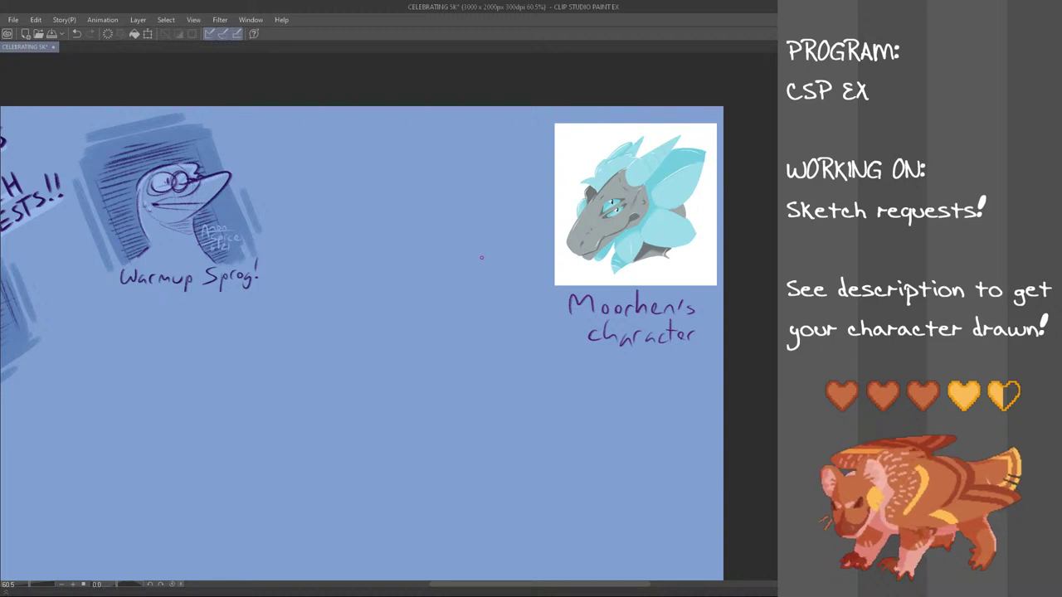
pyautogui.scroll(1, 480, 257)
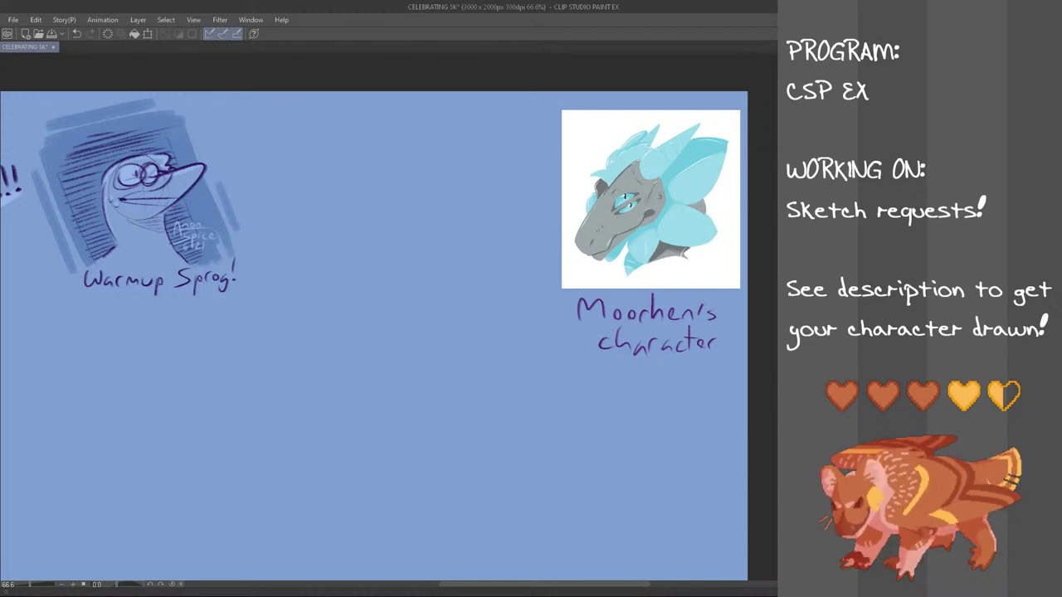
pyautogui.moveTo(380, 195)
pyautogui.mouseDown()
pyautogui.moveTo(364, 228)
pyautogui.moveTo(383, 197)
pyautogui.moveTo(376, 221)
pyautogui.moveTo(408, 186)
pyautogui.mouseUp()
pyautogui.hotkey('ctrl', 'z')
pyautogui.hotkey('ctrl', 'z')
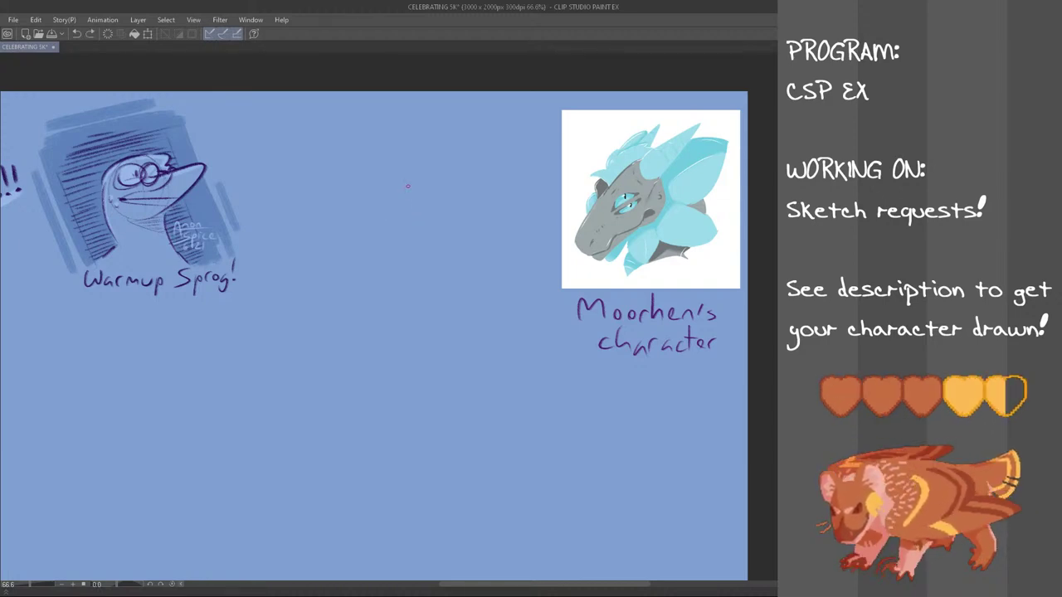
pyautogui.moveTo(381, 203)
pyautogui.mouseDown()
pyautogui.moveTo(378, 165)
pyautogui.moveTo(394, 221)
pyautogui.mouseUp()
pyautogui.hotkey('ctrl', 'z')
pyautogui.hotkey('ctrl', 'z')
pyautogui.hotkey('ctrl', 'z')
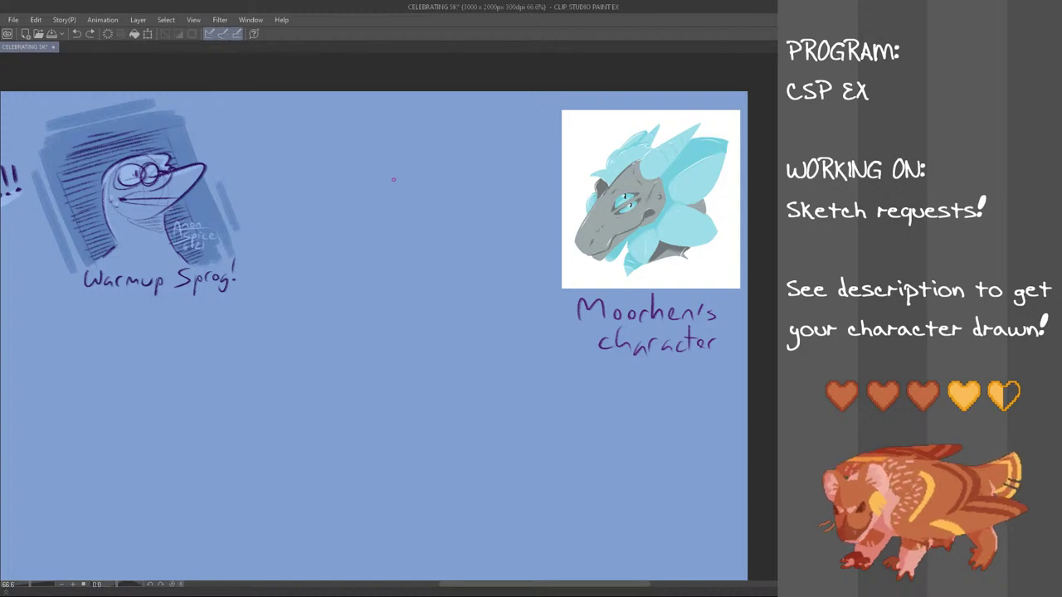
pyautogui.moveTo(386, 175); pyautogui.dragTo(382, 230)
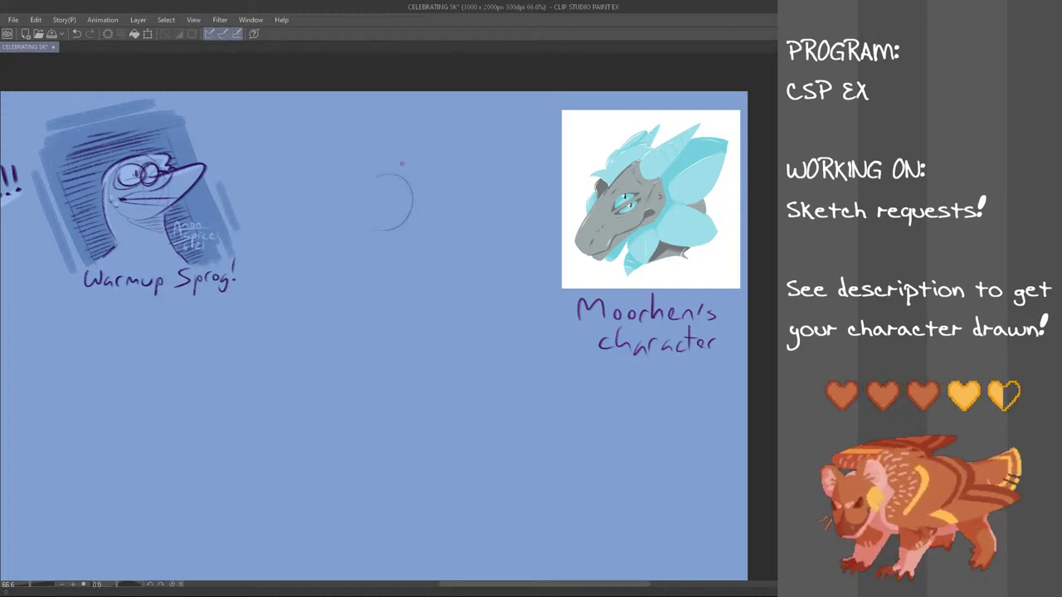
pyautogui.hotkey('ctrl', 'z')
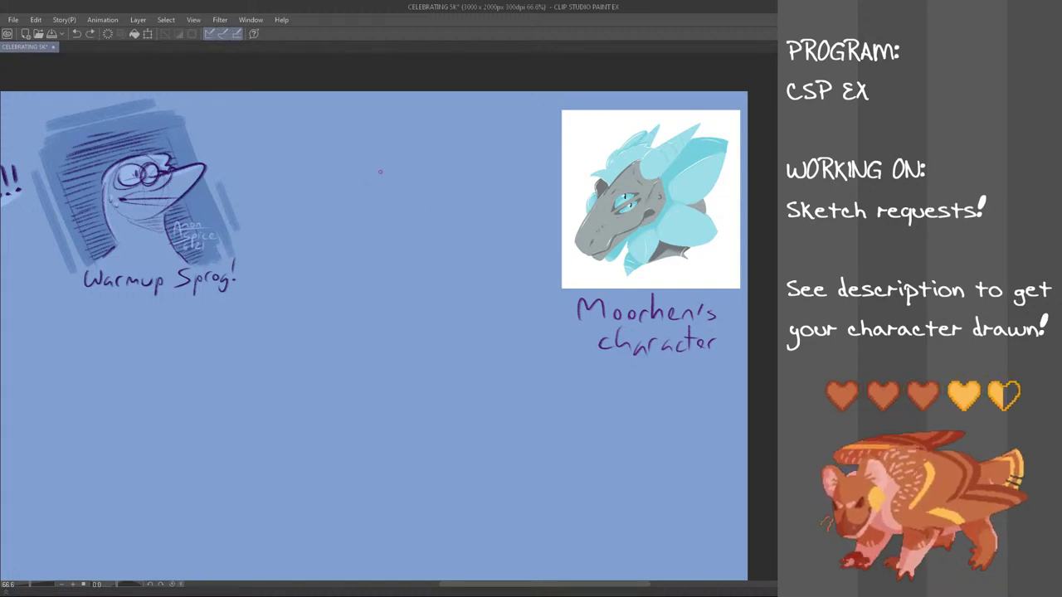
pyautogui.moveTo(409, 190); pyautogui.dragTo(406, 236)
pyautogui.hotkey('ctrl', 'z')
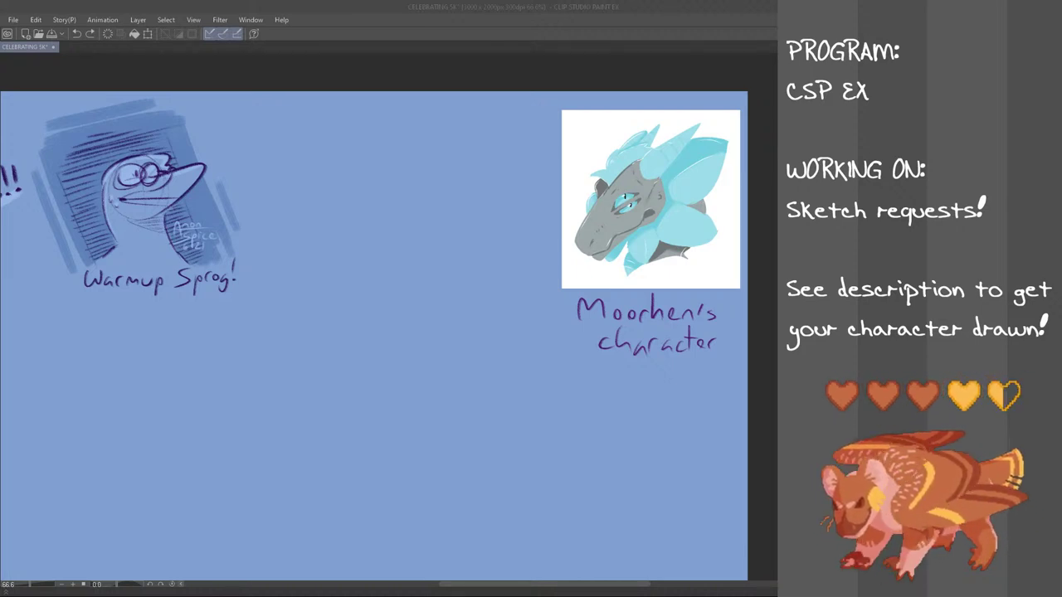
pyautogui.click(486, 5)
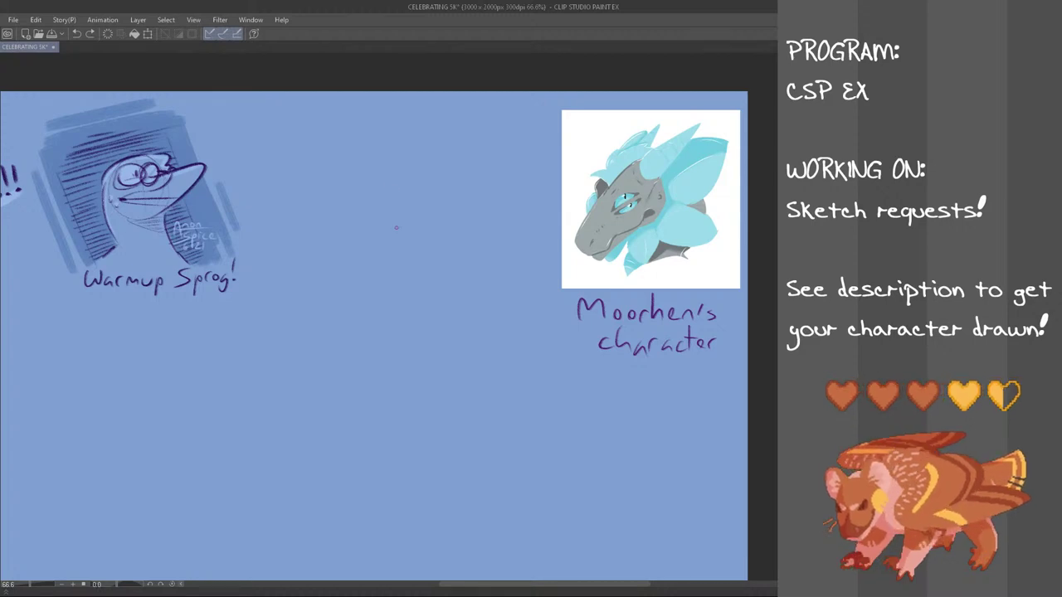
pyautogui.moveTo(382, 197); pyautogui.dragTo(383, 185)
pyautogui.hotkey('ctrl', 'z')
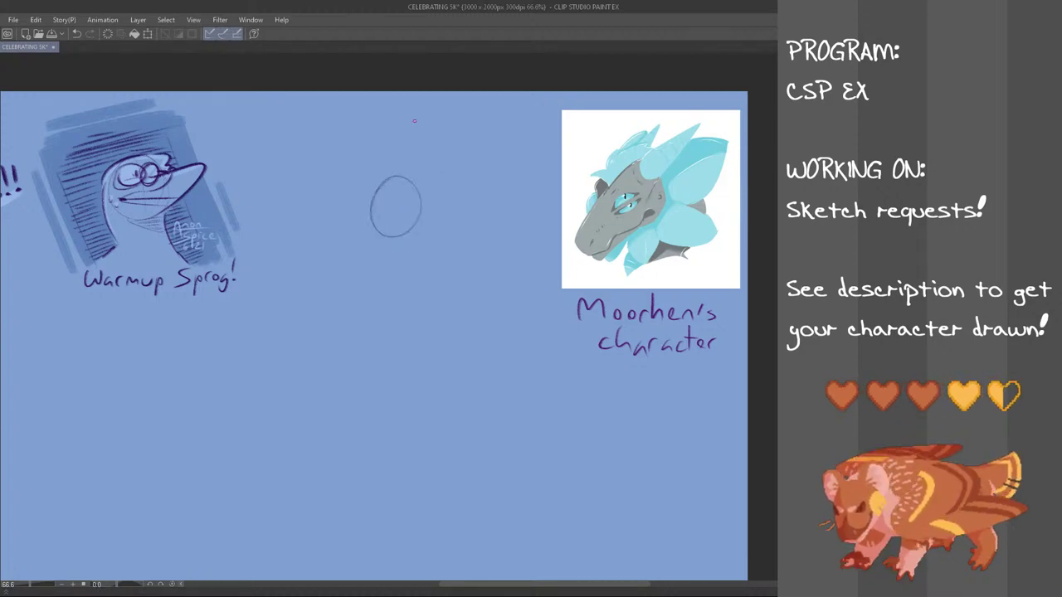
pyautogui.hotkey('ctrl', 'z')
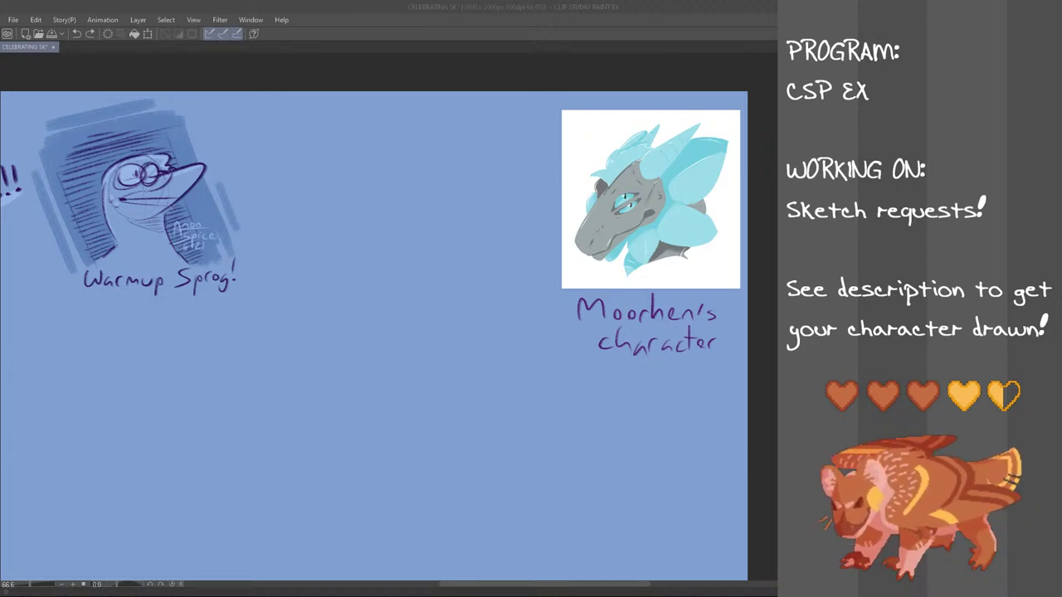
pyautogui.click(413, 5)
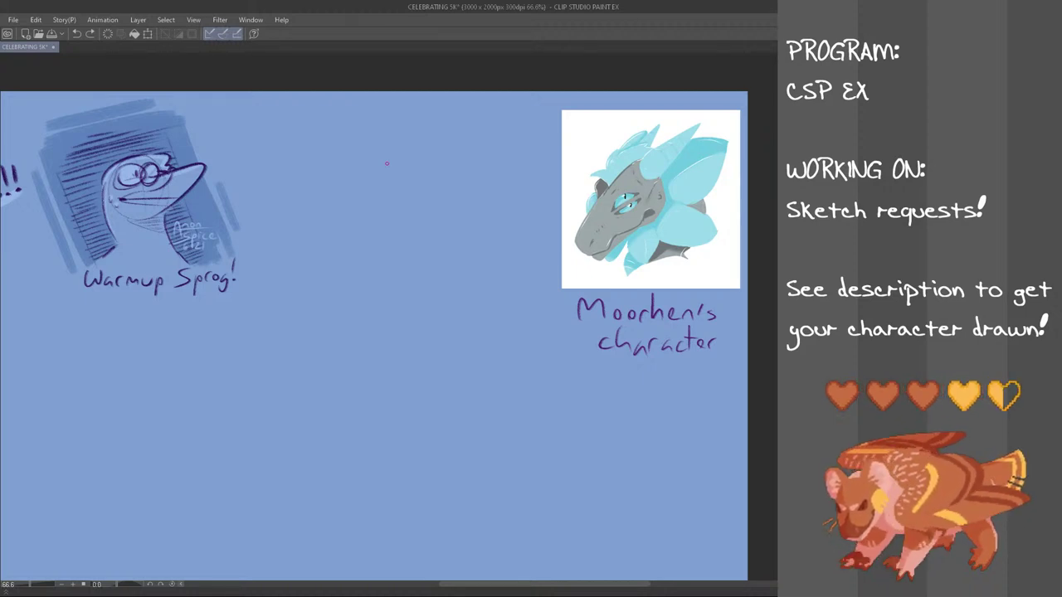
# - Sketch a light construction circle with a curved vertical guideline between the warmup sketch and the dragon reference
pyautogui.moveTo(402, 164); pyautogui.dragTo(403, 166)
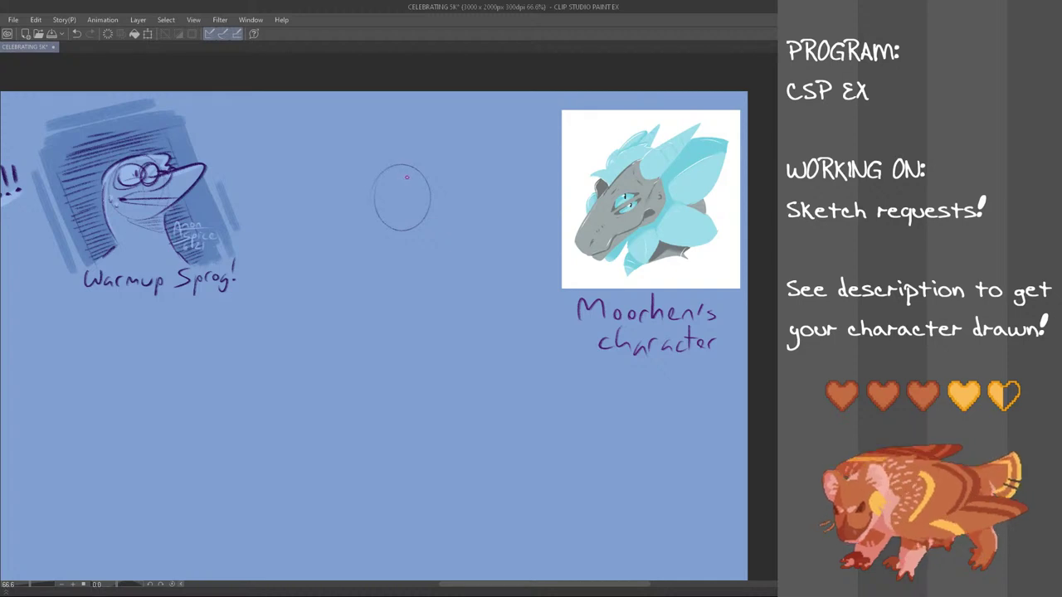
pyautogui.hotkey('ctrl', 'z')
pyautogui.moveTo(399, 168); pyautogui.dragTo(397, 169)
pyautogui.hotkey('ctrl', 'z')
pyautogui.moveTo(396, 222); pyautogui.dragTo(423, 169)
pyautogui.hotkey('ctrl', 'z')
pyautogui.hotkey('ctrl', 'z')
pyautogui.moveTo(411, 213); pyautogui.dragTo(396, 214)
pyautogui.hotkey('ctrl', 'z')
pyautogui.hotkey('ctrl', 'z')
pyautogui.moveTo(391, 147)
pyautogui.mouseDown()
pyautogui.moveTo(445, 171)
pyautogui.moveTo(394, 147)
pyautogui.moveTo(433, 214)
pyautogui.moveTo(380, 163)
pyautogui.moveTo(370, 191)
pyautogui.moveTo(382, 160)
pyautogui.mouseUp()
pyautogui.hotkey('ctrl', 'z')
pyautogui.hotkey('ctrl', 'z')
pyautogui.hotkey('ctrl', 'z')
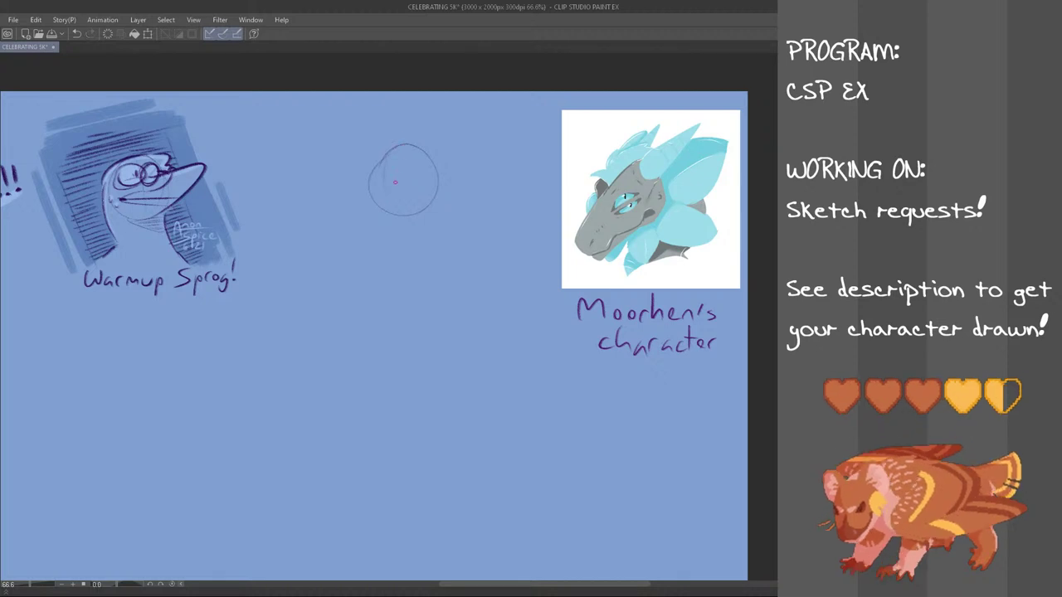
# - Add a short horizontal guideline crossing the vertical one in the upper part of the head circle
pyautogui.moveTo(396, 148)
pyautogui.mouseDown()
pyautogui.moveTo(389, 190)
pyautogui.moveTo(414, 164)
pyautogui.moveTo(421, 177)
pyautogui.mouseUp()
pyautogui.hotkey('ctrl', 'z')
pyautogui.hotkey('ctrl', 'z')
pyautogui.hotkey('ctrl', 'z')
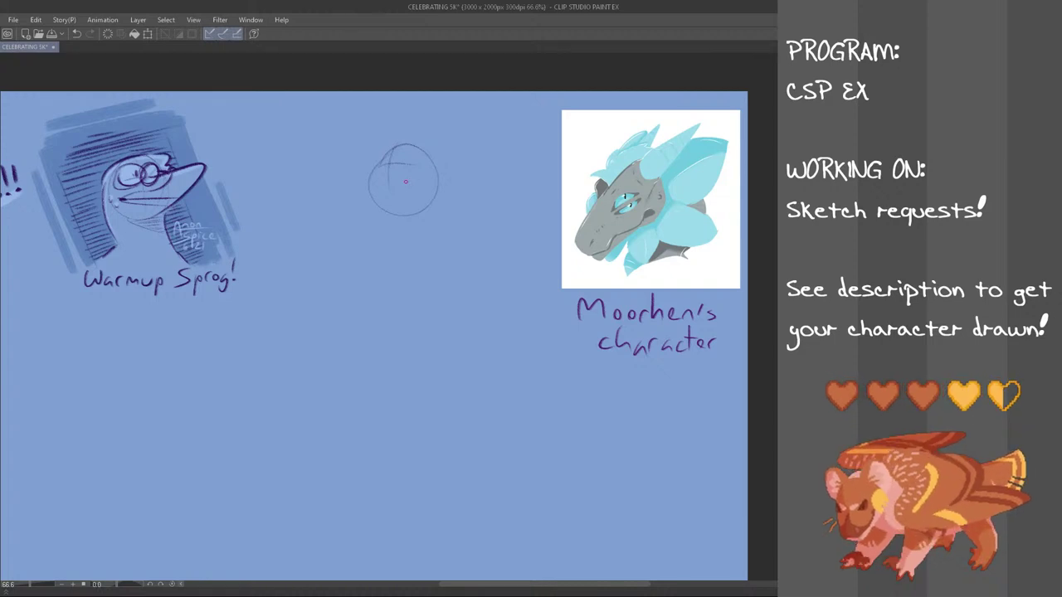
# - Draw the upper contour of the dragon's snout as a long curve running over the top of the head circle
pyautogui.moveTo(321, 132); pyautogui.dragTo(397, 140)
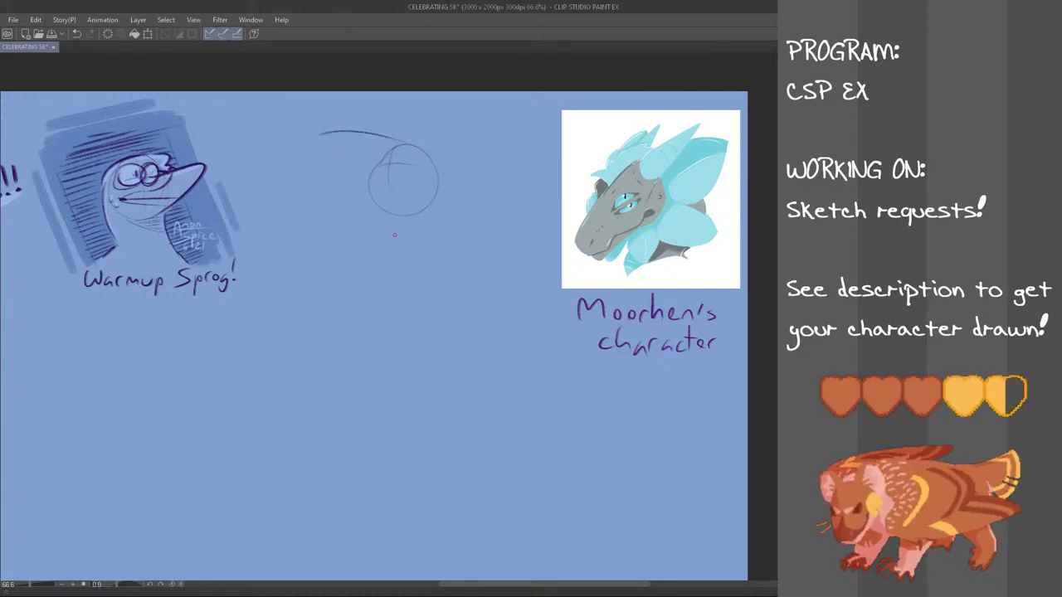
pyautogui.hotkey('ctrl', 'z')
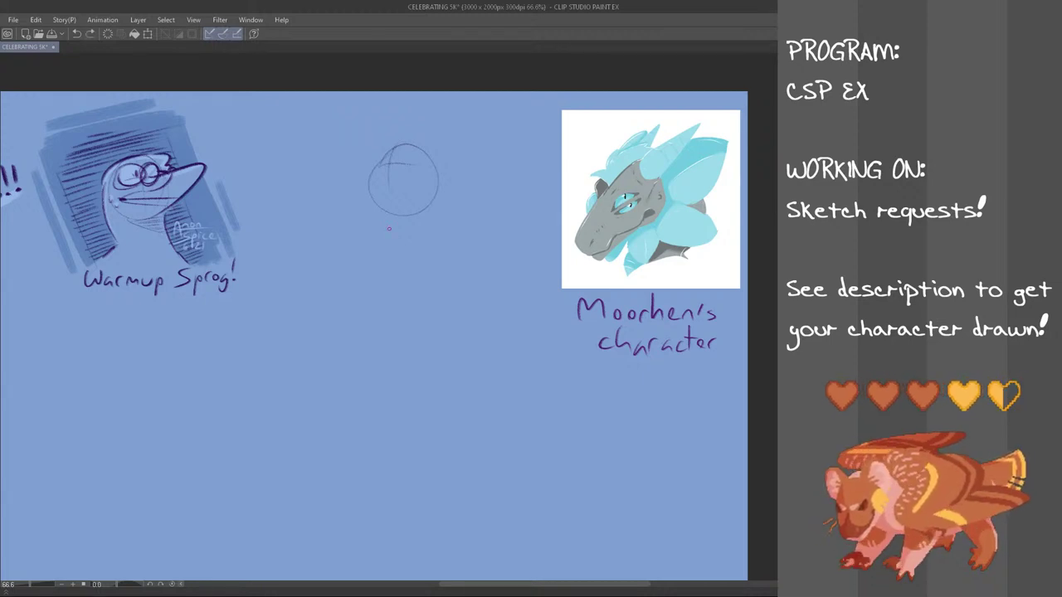
pyautogui.moveTo(340, 136); pyautogui.dragTo(418, 151)
pyautogui.hotkey('ctrl', 'z')
pyautogui.hotkey('ctrl', 'z')
pyautogui.moveTo(332, 133); pyautogui.dragTo(440, 152)
pyautogui.hotkey('ctrl', 'z')
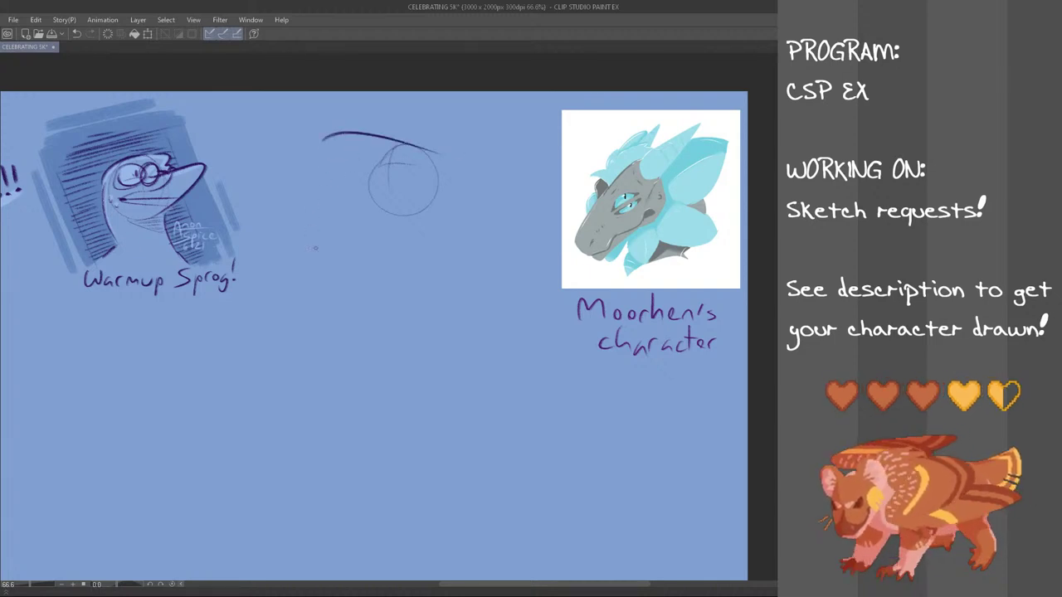
# - Curve the snout outline down from its upper contour to form the rounded front of the muzzle
pyautogui.moveTo(325, 139)
pyautogui.mouseDown()
pyautogui.moveTo(316, 183)
pyautogui.moveTo(320, 168)
pyautogui.mouseUp()
pyautogui.hotkey('ctrl', 'z')
pyautogui.hotkey('ctrl', 'z')
pyautogui.hotkey('ctrl', 'z')
pyautogui.hotkey('ctrl', 'z')
pyautogui.hotkey('ctrl', 'z')
pyautogui.hotkey('ctrl', 'z')
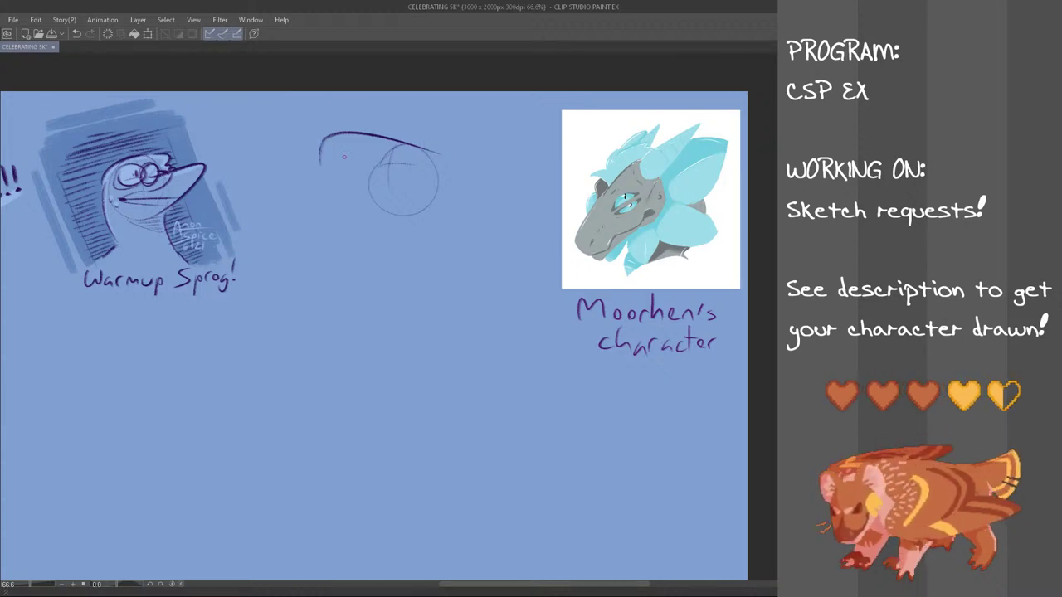
# - Draw the lower jaw line back to the head circle and round off the jaw corner beneath it
pyautogui.moveTo(320, 169); pyautogui.dragTo(370, 206)
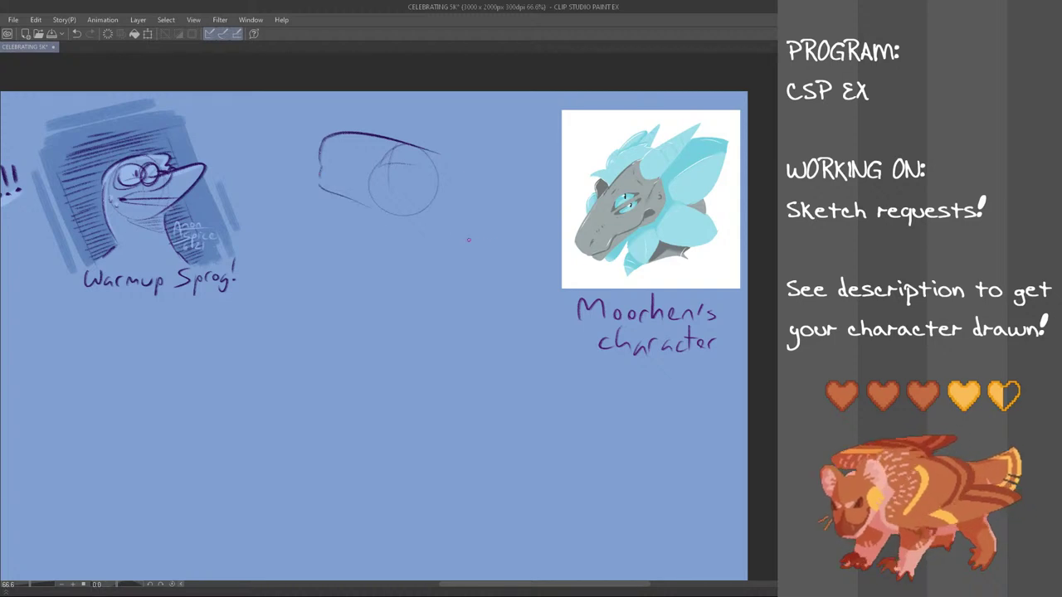
pyautogui.hotkey('ctrl', 'z')
pyautogui.moveTo(319, 183)
pyautogui.mouseDown()
pyautogui.moveTo(402, 218)
pyautogui.moveTo(419, 218)
pyautogui.moveTo(361, 202)
pyautogui.moveTo(431, 211)
pyautogui.moveTo(437, 235)
pyautogui.moveTo(448, 206)
pyautogui.mouseUp()
pyautogui.hotkey('ctrl', 'z')
pyautogui.hotkey('ctrl', 'z')
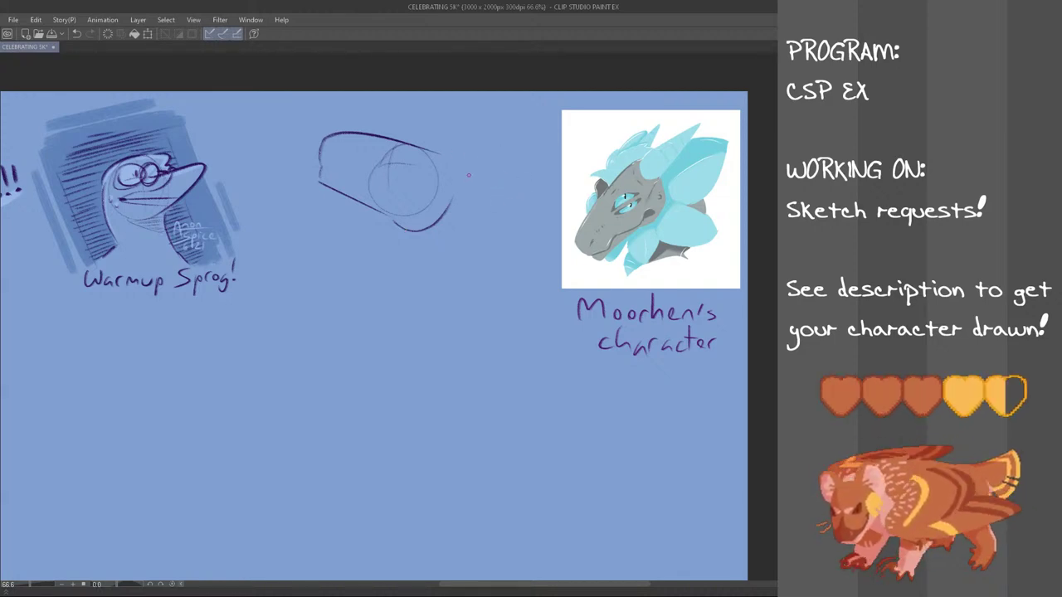
# - Draw a pointed horn sweeping back from the top of the head and add short ridge lines across it
pyautogui.moveTo(446, 152); pyautogui.dragTo(477, 200)
pyautogui.hotkey('ctrl', 'z')
pyautogui.moveTo(446, 153); pyautogui.dragTo(477, 199)
pyautogui.hotkey('ctrl', 'z')
pyautogui.moveTo(431, 153)
pyautogui.mouseDown()
pyautogui.moveTo(451, 192)
pyautogui.moveTo(499, 199)
pyautogui.moveTo(481, 158)
pyautogui.mouseUp()
pyautogui.hotkey('ctrl', 'z')
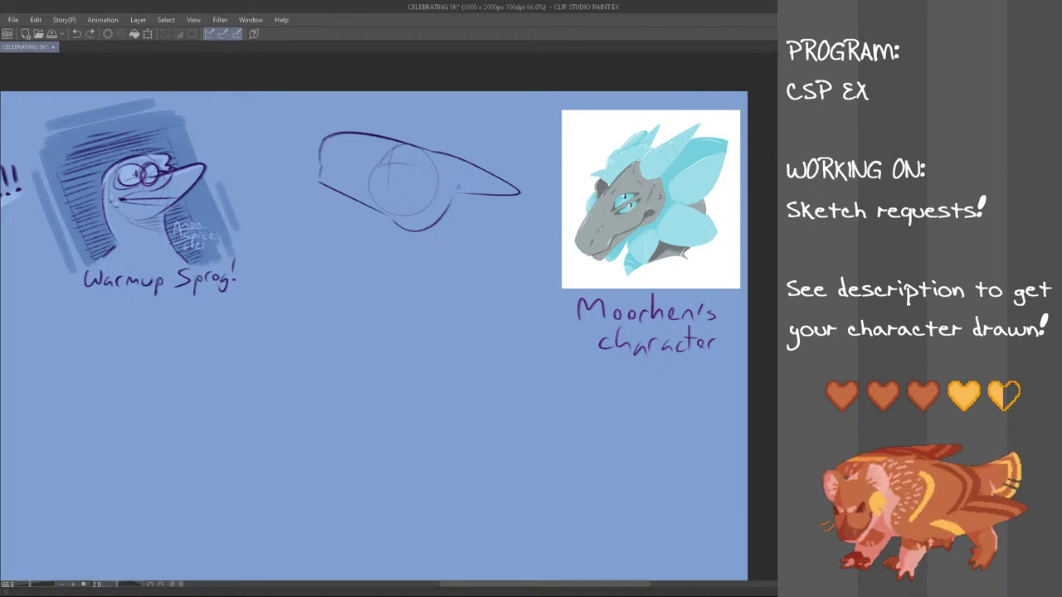
pyautogui.moveTo(465, 166)
pyautogui.mouseDown()
pyautogui.moveTo(467, 178)
pyautogui.moveTo(491, 182)
pyautogui.mouseUp()
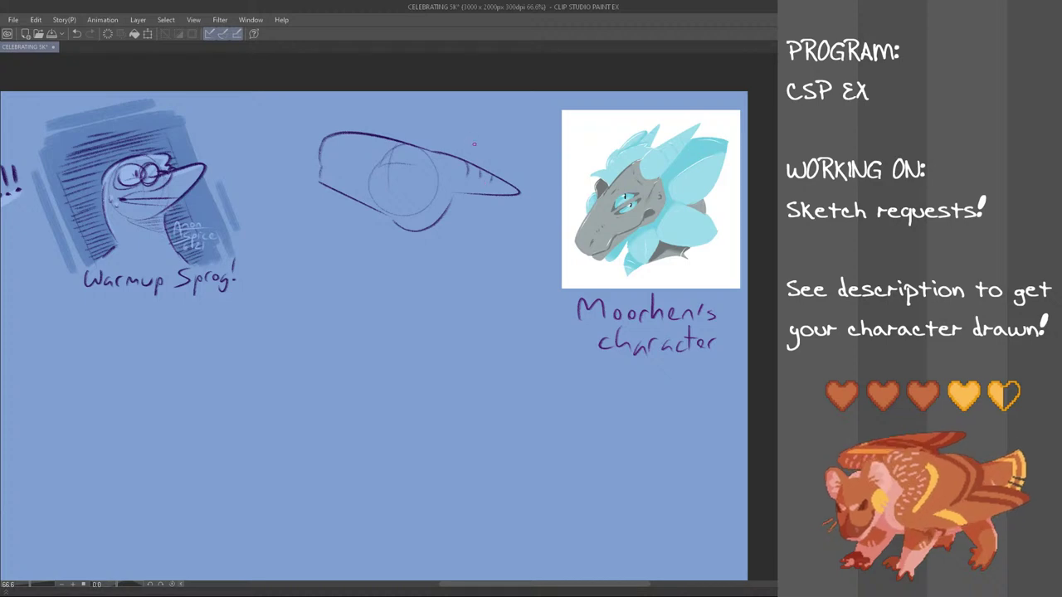
# - Draw the wavy mouth line ending in a dark filled corner, and add a nostril near the snout tip
pyautogui.moveTo(322, 172)
pyautogui.mouseDown()
pyautogui.moveTo(368, 174)
pyautogui.moveTo(387, 191)
pyautogui.moveTo(404, 189)
pyautogui.moveTo(396, 198)
pyautogui.mouseUp()
pyautogui.hotkey('ctrl', 'z')
pyautogui.hotkey('ctrl', 'z')
pyautogui.hotkey('ctrl', 'z')
pyautogui.hotkey('ctrl', 'z')
pyautogui.hotkey('ctrl', 'z')
pyautogui.hotkey('ctrl', 'z')
pyautogui.hotkey('ctrl', 'z')
pyautogui.hotkey('ctrl', 'z')
pyautogui.hotkey('ctrl', 'z')
pyautogui.hotkey('ctrl', 'z')
pyautogui.hotkey('ctrl', 'z')
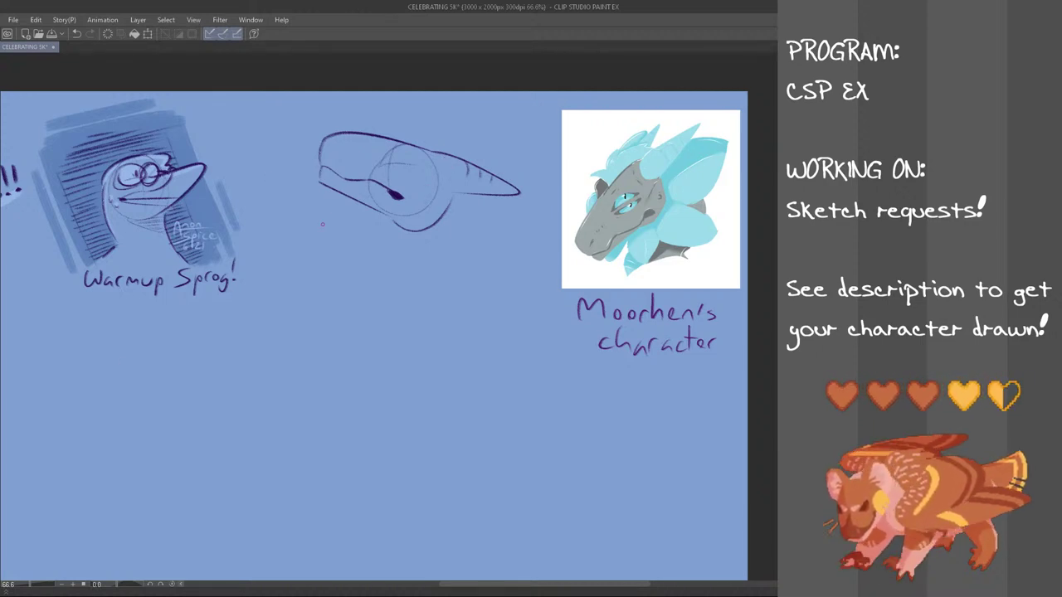
pyautogui.moveTo(349, 149); pyautogui.dragTo(347, 154)
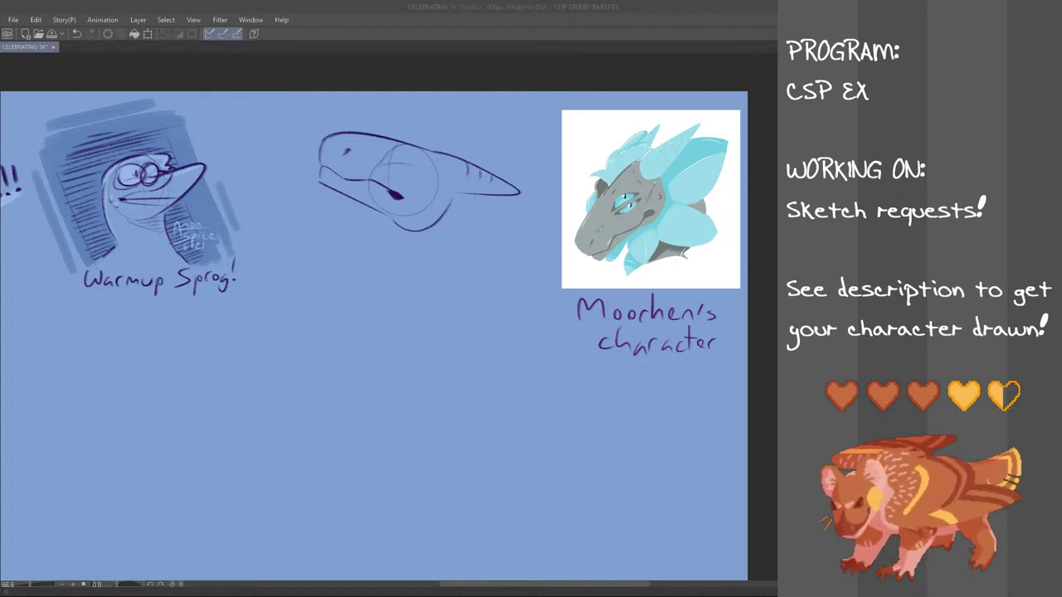
# - Draw a curved brow ridge at the top of the head circle and fill it dark
pyautogui.click(337, 5)
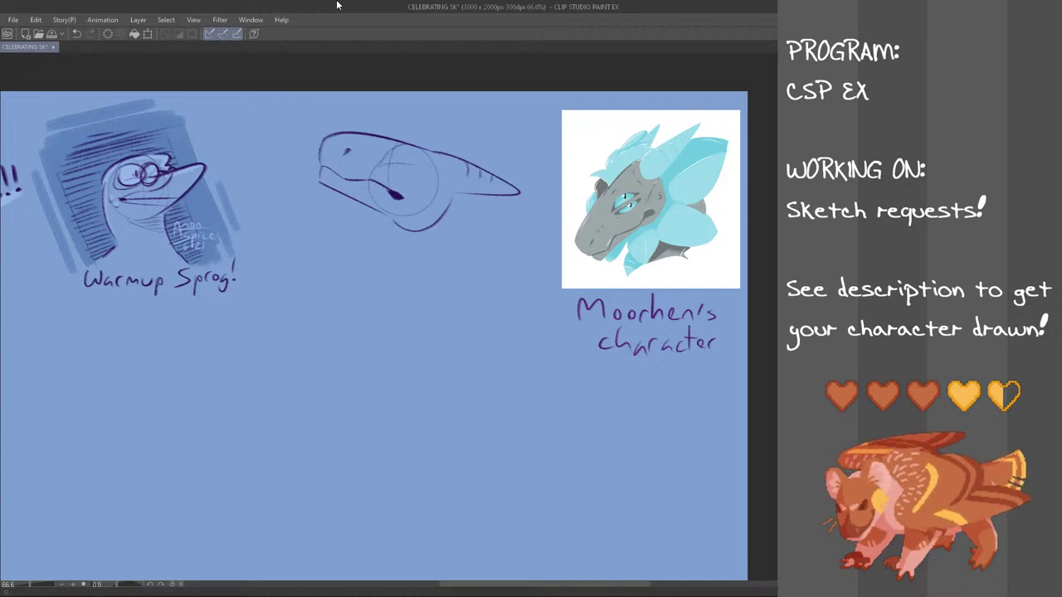
pyautogui.moveTo(394, 158); pyautogui.dragTo(422, 165)
pyautogui.hotkey('ctrl', 'z')
pyautogui.hotkey('ctrl', 'z')
pyautogui.hotkey('ctrl', 'z')
pyautogui.hotkey('ctrl', 'z')
pyautogui.hotkey('ctrl', 'z')
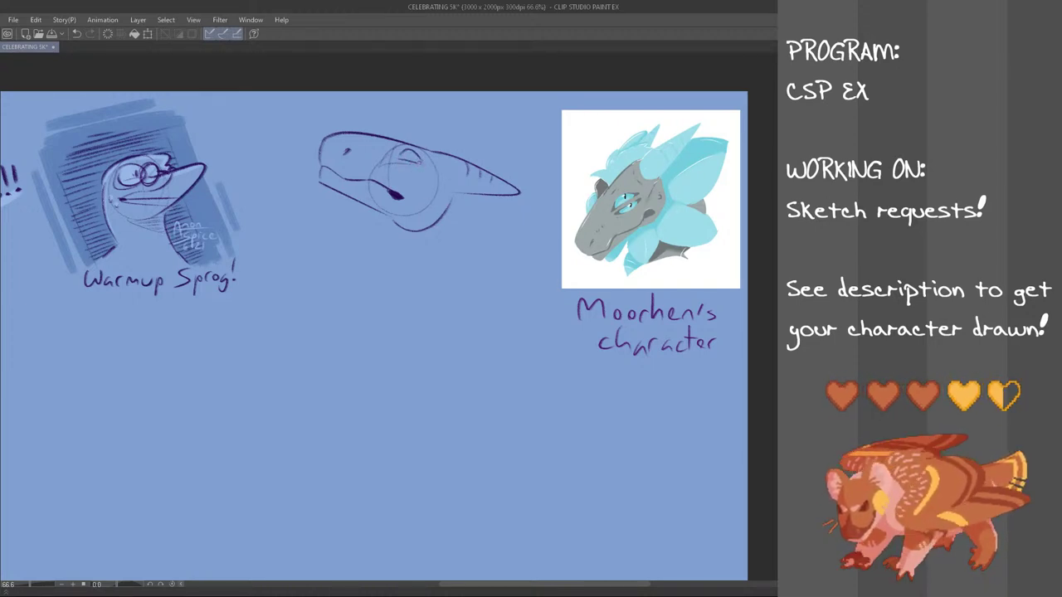
pyautogui.hotkey('ctrl', 'z')
pyautogui.hotkey('ctrl', 'y')
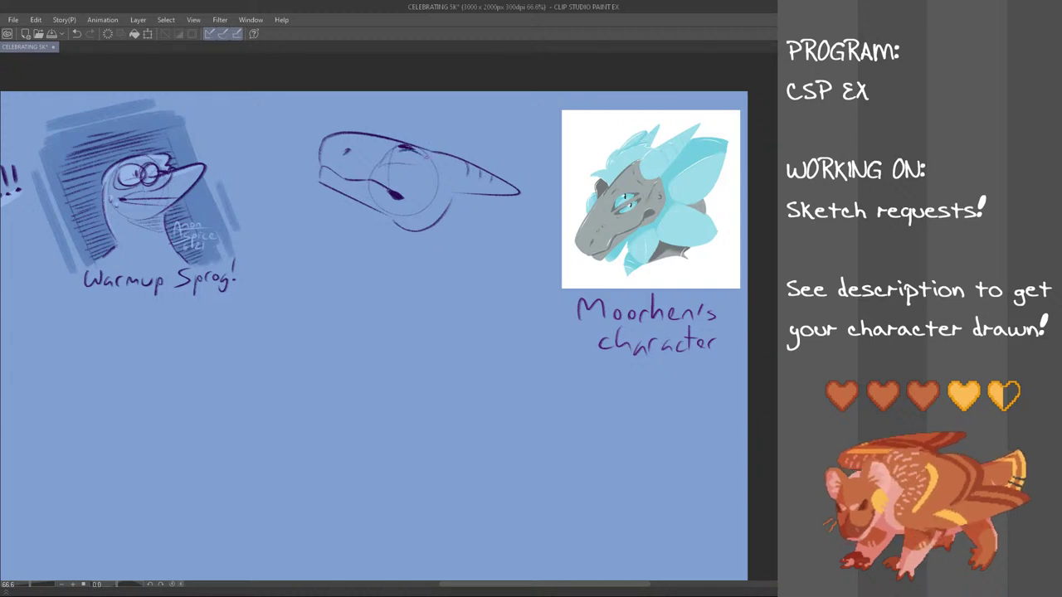
# - Draw the dragon's narrow upper eye with its pupil directly beneath the dark brow
pyautogui.hotkey('ctrl', 'z')
pyautogui.moveTo(397, 156); pyautogui.dragTo(420, 160)
pyautogui.moveTo(396, 160); pyautogui.dragTo(421, 164)
pyautogui.hotkey('ctrl', 'z')
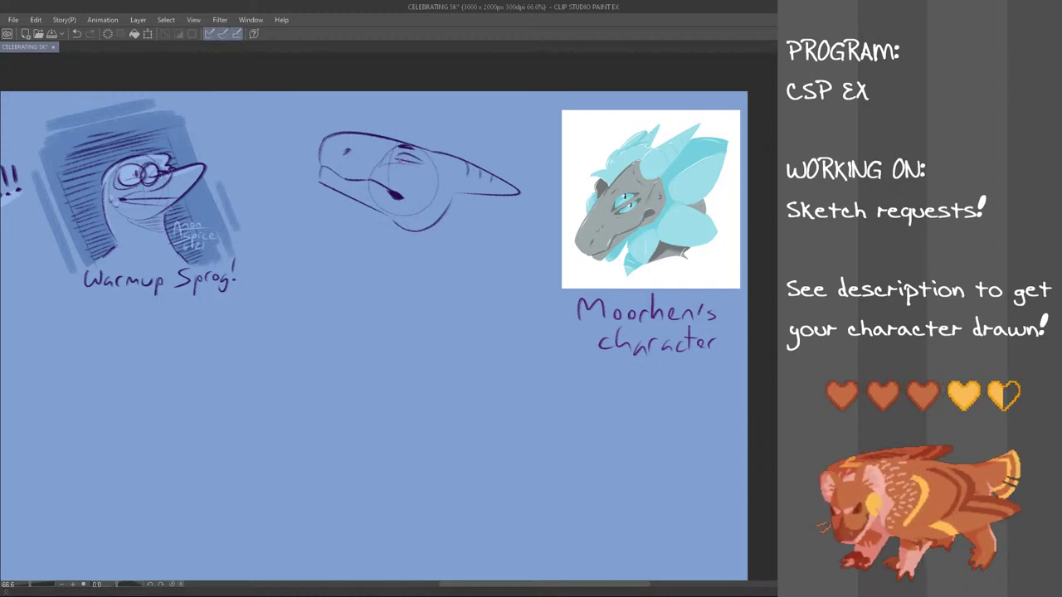
pyautogui.moveTo(403, 157)
pyautogui.mouseDown()
pyautogui.moveTo(432, 143)
pyautogui.moveTo(418, 169)
pyautogui.mouseUp()
pyautogui.hotkey('ctrl', 'z')
pyautogui.hotkey('ctrl', 'z')
pyautogui.hotkey('ctrl', 'z')
# - Draw the second, smaller eye directly below the upper one inside the head circle
pyautogui.moveTo(395, 169); pyautogui.dragTo(422, 175)
pyautogui.hotkey('ctrl', 'z')
pyautogui.moveTo(395, 169); pyautogui.dragTo(422, 172)
pyautogui.hotkey('ctrl', 'z')
pyautogui.hotkey('ctrl', 'z')
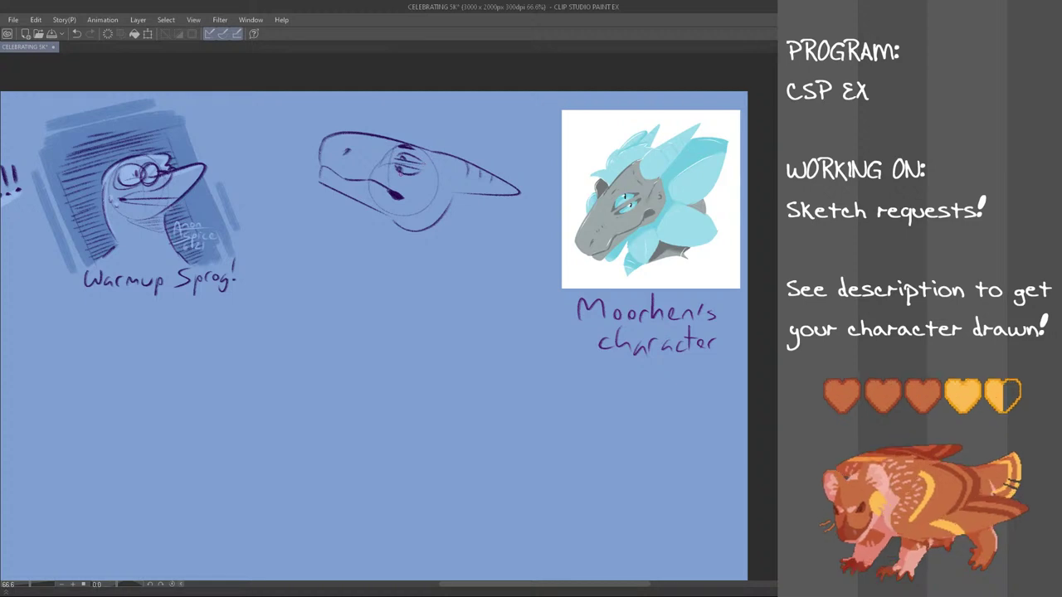
pyautogui.hotkey('ctrl', 'z')
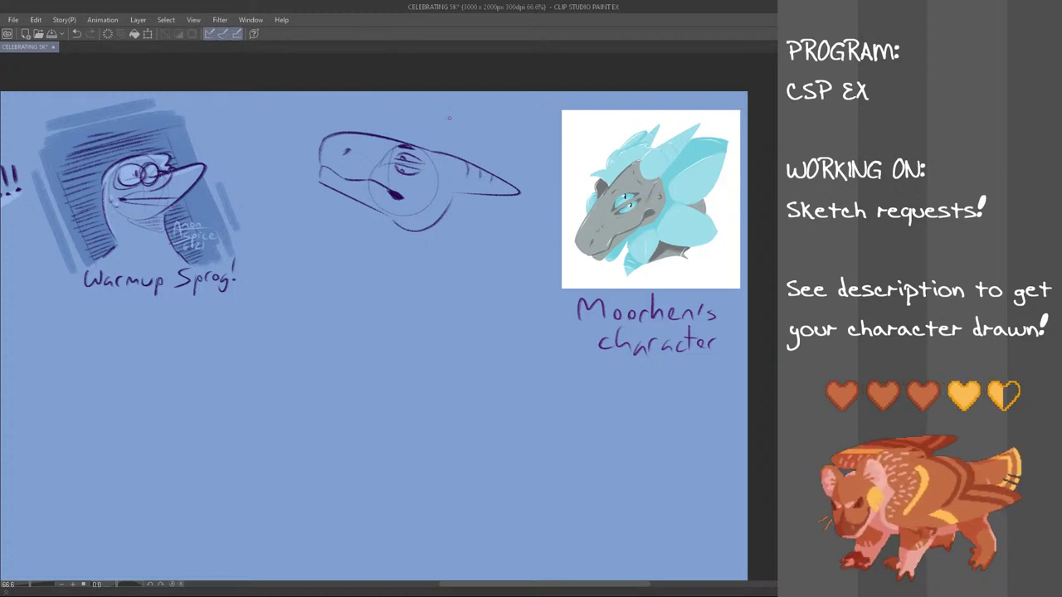
# - Draw the curved back line of the neck, running down from behind the jaw
pyautogui.hotkey('ctrl', 'z')
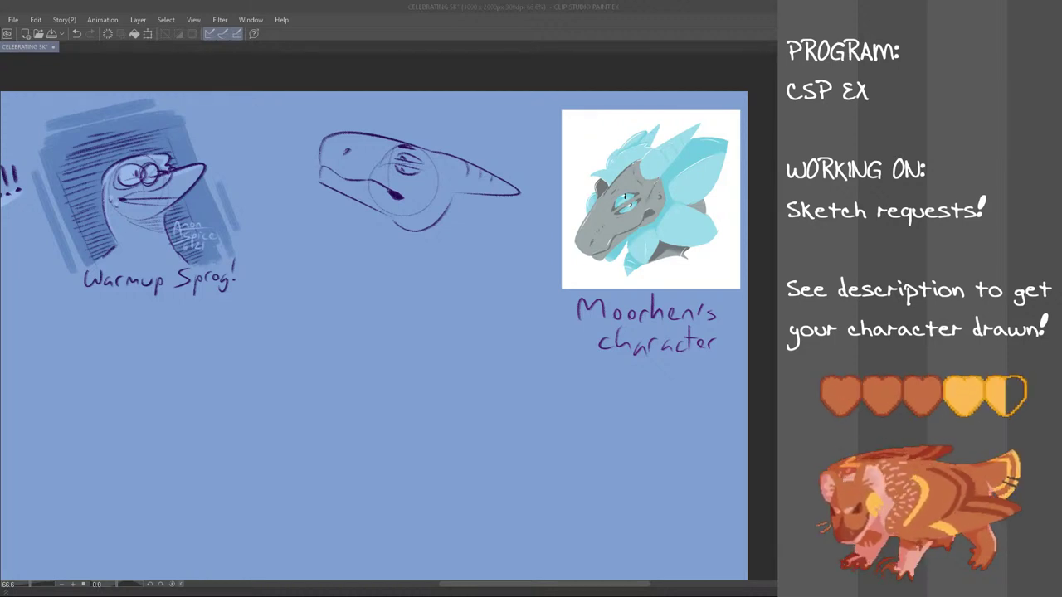
pyautogui.click(376, 3)
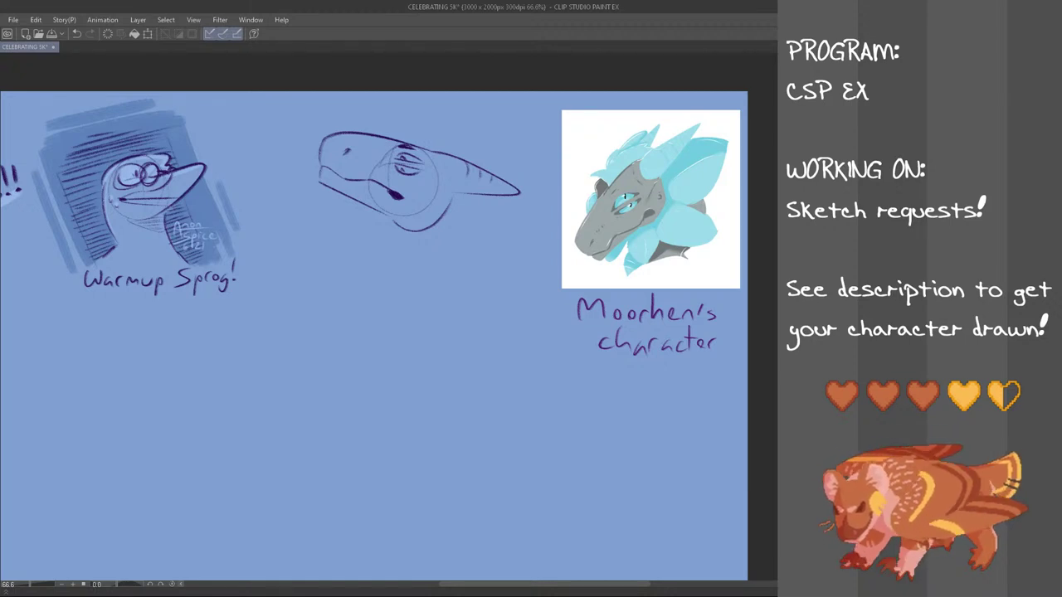
pyautogui.moveTo(461, 197); pyautogui.dragTo(440, 289)
pyautogui.hotkey('ctrl', 'z')
pyautogui.moveTo(461, 195); pyautogui.dragTo(432, 277)
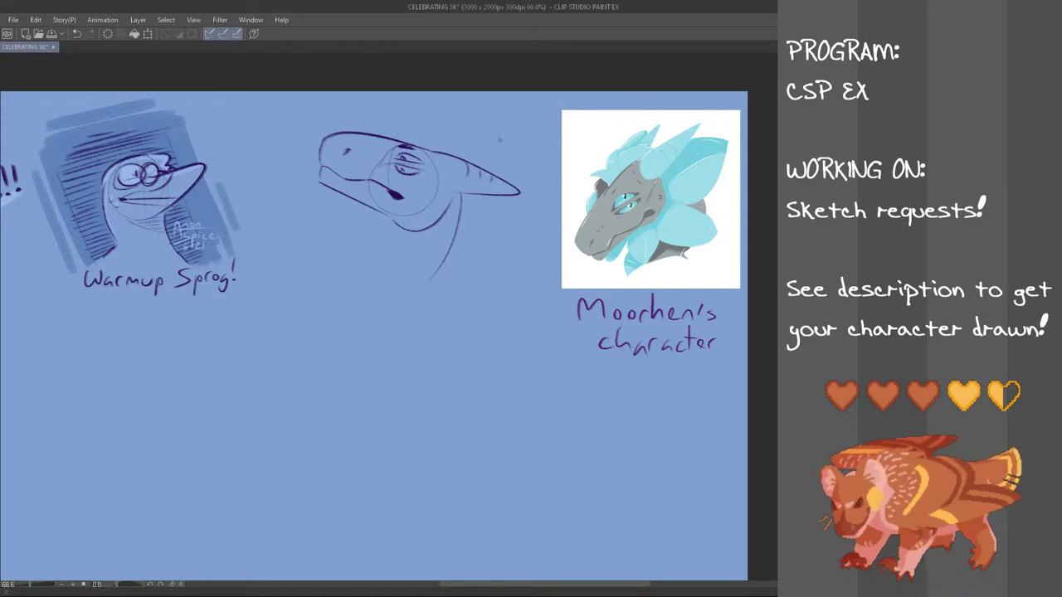
pyautogui.hotkey('ctrl', 'z')
pyautogui.hotkey('ctrl', 'z')
pyautogui.moveTo(462, 200)
pyautogui.mouseDown()
pyautogui.moveTo(417, 249)
pyautogui.moveTo(438, 281)
pyautogui.mouseUp()
pyautogui.hotkey('ctrl', 'z')
pyautogui.hotkey('ctrl', 'z')
# - Draw the front neck line curving down from beneath the middle of the lower jaw
pyautogui.moveTo(375, 212); pyautogui.dragTo(365, 261)
pyautogui.hotkey('ctrl', 'z')
pyautogui.hotkey('ctrl', 'z')
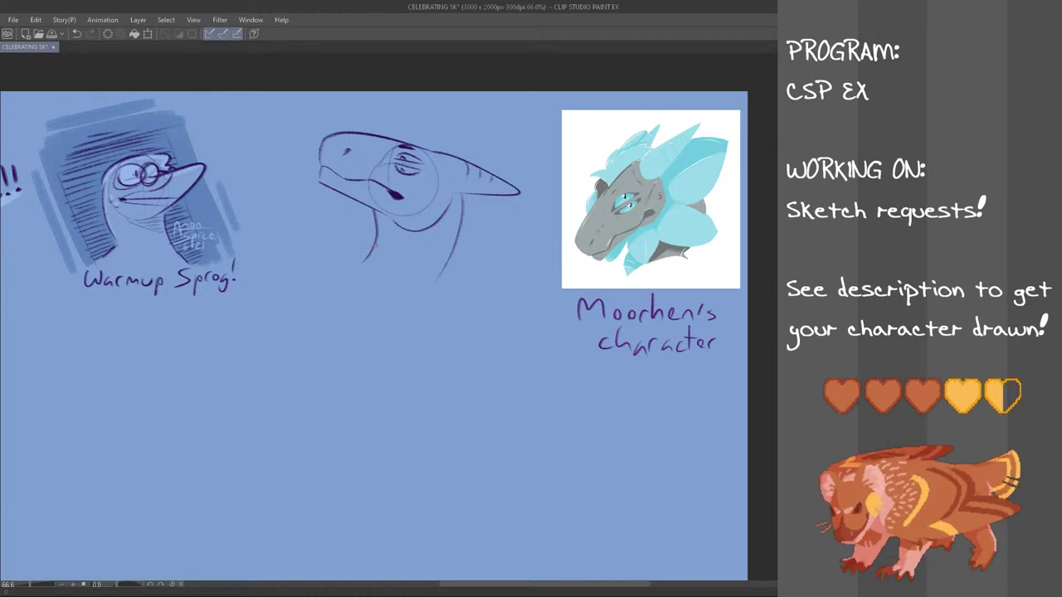
pyautogui.hotkey('ctrl', 'z')
pyautogui.moveTo(372, 209); pyautogui.dragTo(356, 272)
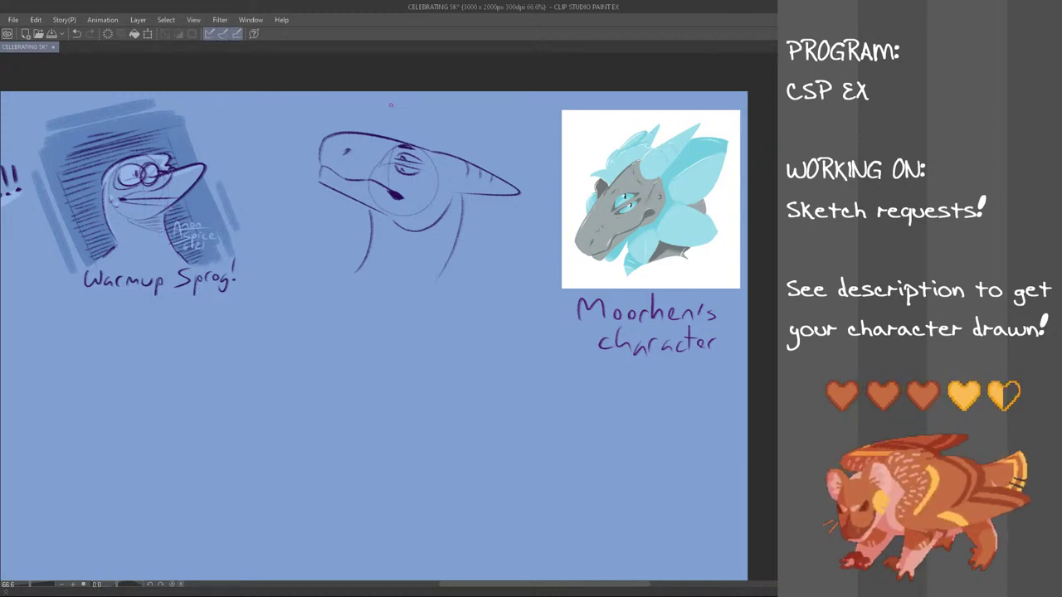
# - Try a short rounded spike and other contour strokes on top of the head behind the brow
pyautogui.moveTo(416, 149); pyautogui.dragTo(434, 151)
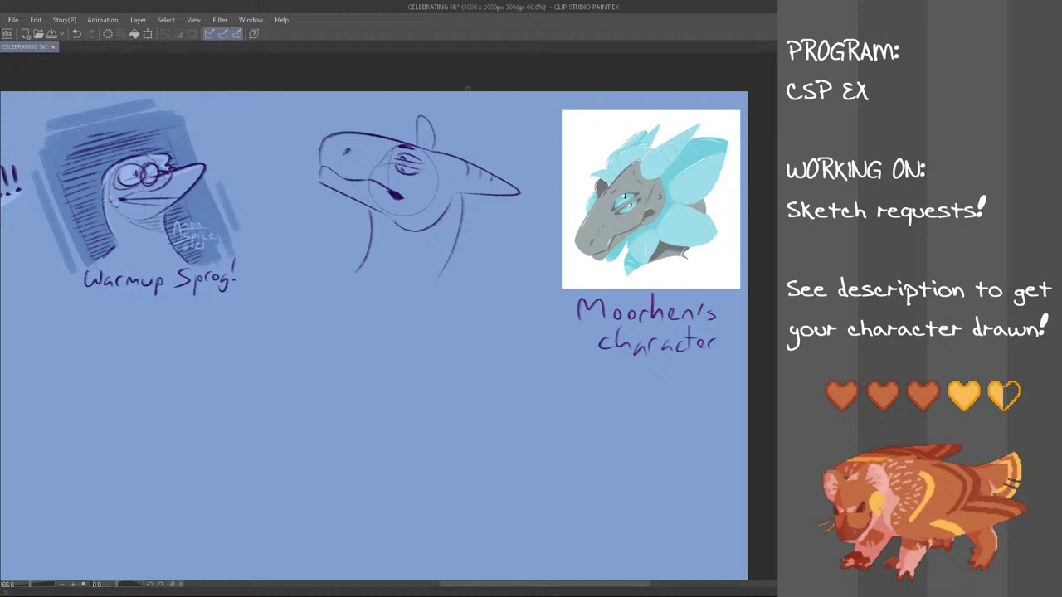
pyautogui.moveTo(401, 119); pyautogui.dragTo(427, 142)
pyautogui.hotkey('ctrl', 'z')
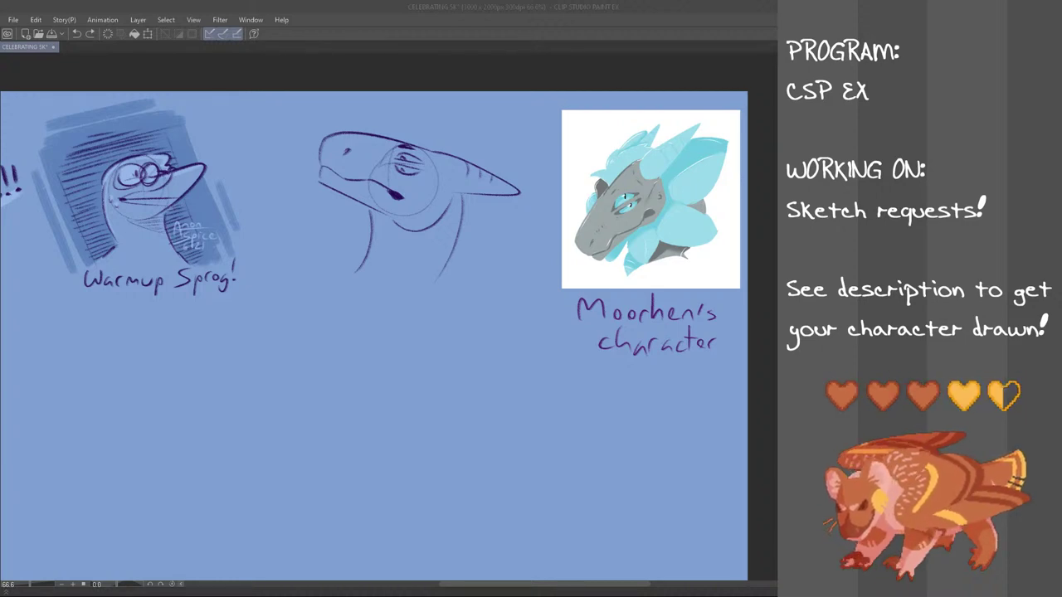
pyautogui.moveTo(412, 144)
pyautogui.mouseDown()
pyautogui.moveTo(421, 140)
pyautogui.moveTo(406, 110)
pyautogui.moveTo(421, 137)
pyautogui.moveTo(411, 142)
pyautogui.mouseUp()
pyautogui.hotkey('ctrl', 'z')
pyautogui.hotkey('ctrl', 'z')
pyautogui.hotkey('ctrl', 'z')
pyautogui.hotkey('ctrl', 'z')
pyautogui.moveTo(398, 120)
pyautogui.mouseDown()
pyautogui.moveTo(410, 123)
pyautogui.moveTo(410, 142)
pyautogui.moveTo(425, 137)
pyautogui.moveTo(418, 142)
pyautogui.mouseUp()
pyautogui.hotkey('ctrl', 'z')
pyautogui.hotkey('ctrl', 'z')
pyautogui.hotkey('ctrl', 'z')
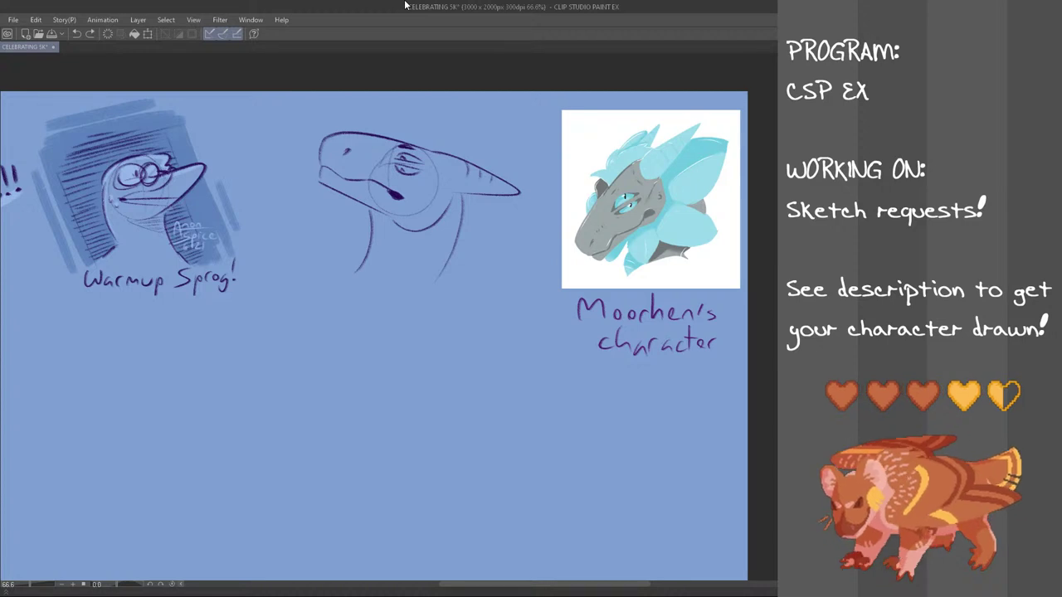
pyautogui.moveTo(781, 209); pyautogui.dragTo(781, 207)
pyautogui.moveTo(409, 145)
pyautogui.mouseDown()
pyautogui.moveTo(428, 151)
pyautogui.moveTo(409, 120)
pyautogui.moveTo(420, 150)
pyautogui.moveTo(472, 139)
pyautogui.moveTo(463, 151)
pyautogui.moveTo(480, 170)
pyautogui.mouseUp()
pyautogui.hotkey('ctrl', 'z')
pyautogui.hotkey('ctrl', 'z')
pyautogui.hotkey('ctrl', 'z')
pyautogui.hotkey('ctrl', 'z')
pyautogui.hotkey('ctrl', 'z')
pyautogui.hotkey('ctrl', 'z')
pyautogui.hotkey('ctrl', 'z')
pyautogui.hotkey('ctrl', 'z')
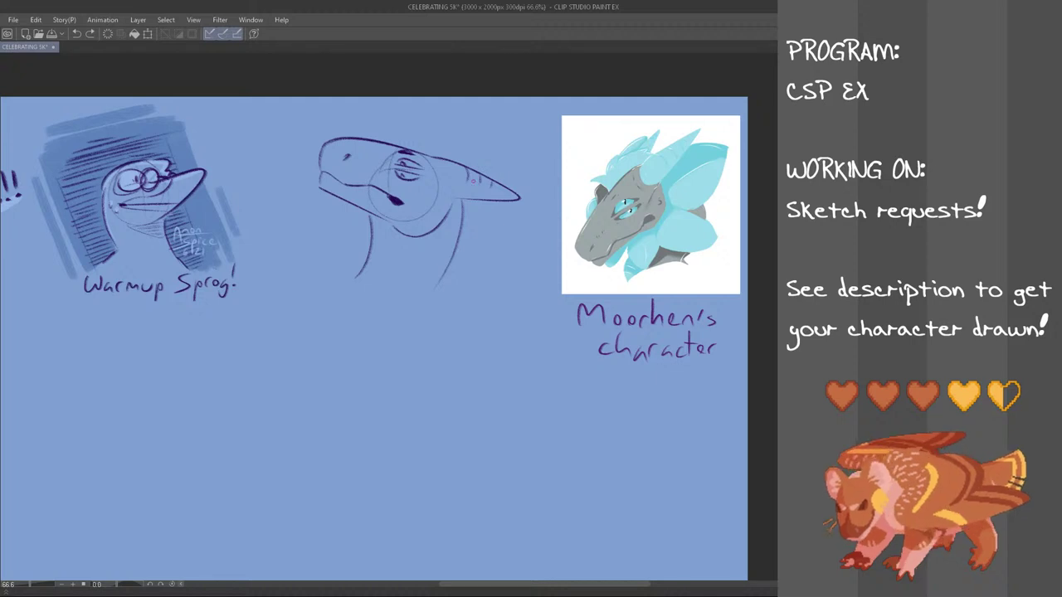
# - Try two rounded frill lobes, one beneath the jaw and a larger one behind the neck
pyautogui.moveTo(385, 234)
pyautogui.mouseDown()
pyautogui.moveTo(393, 272)
pyautogui.moveTo(421, 238)
pyautogui.mouseUp()
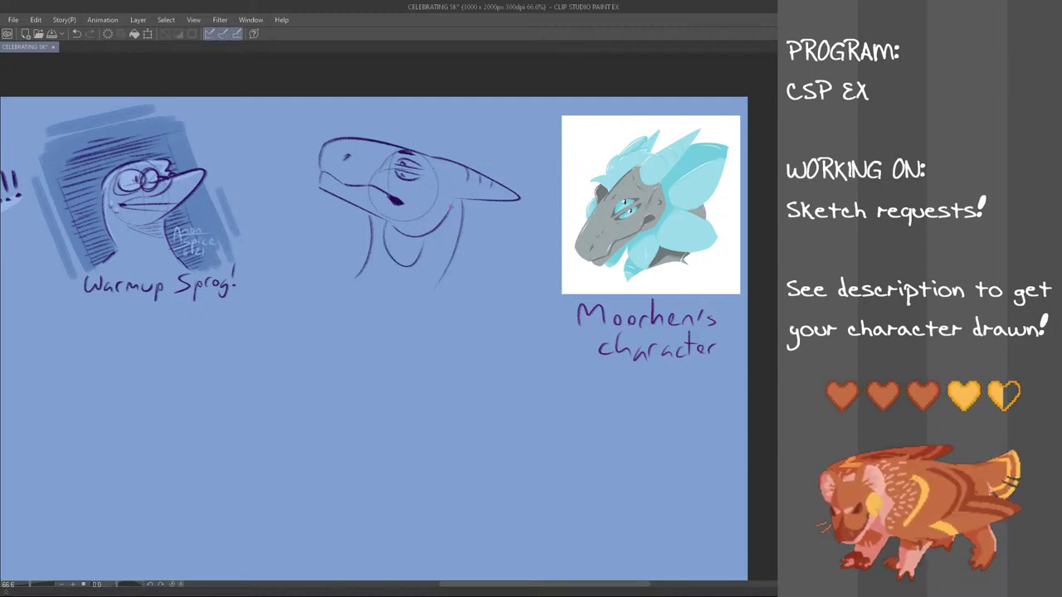
pyautogui.moveTo(424, 238); pyautogui.dragTo(487, 246)
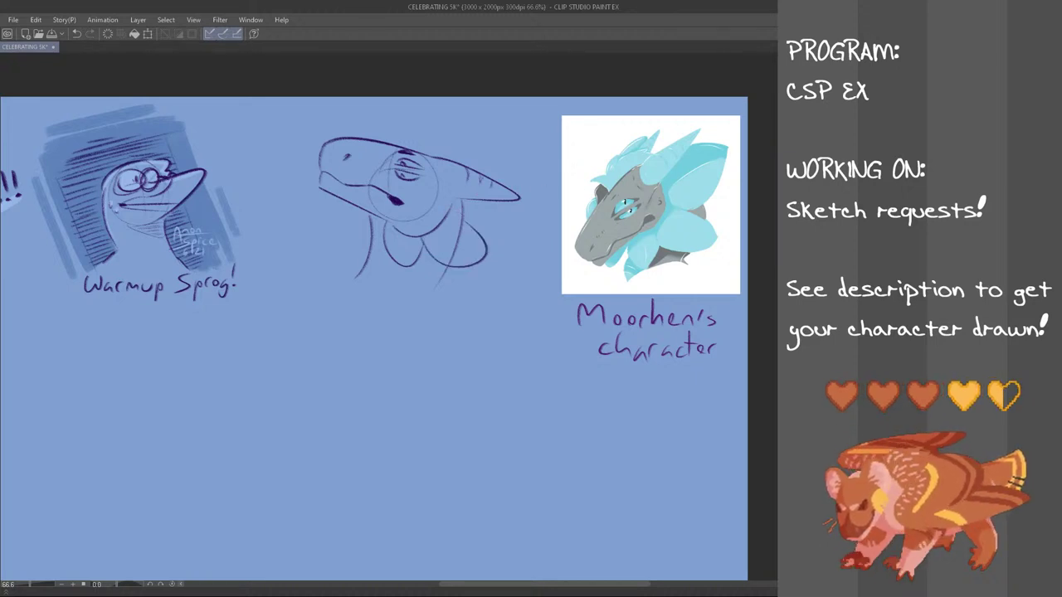
pyautogui.hotkey('ctrl', 'z')
pyautogui.moveTo(423, 242)
pyautogui.mouseDown()
pyautogui.moveTo(482, 247)
pyautogui.moveTo(468, 266)
pyautogui.moveTo(469, 214)
pyautogui.moveTo(455, 266)
pyautogui.moveTo(489, 242)
pyautogui.moveTo(470, 215)
pyautogui.mouseUp()
pyautogui.hotkey('ctrl', 'z')
pyautogui.hotkey('ctrl', 'z')
pyautogui.hotkey('ctrl', 'z')
pyautogui.hotkey('ctrl', 'z')
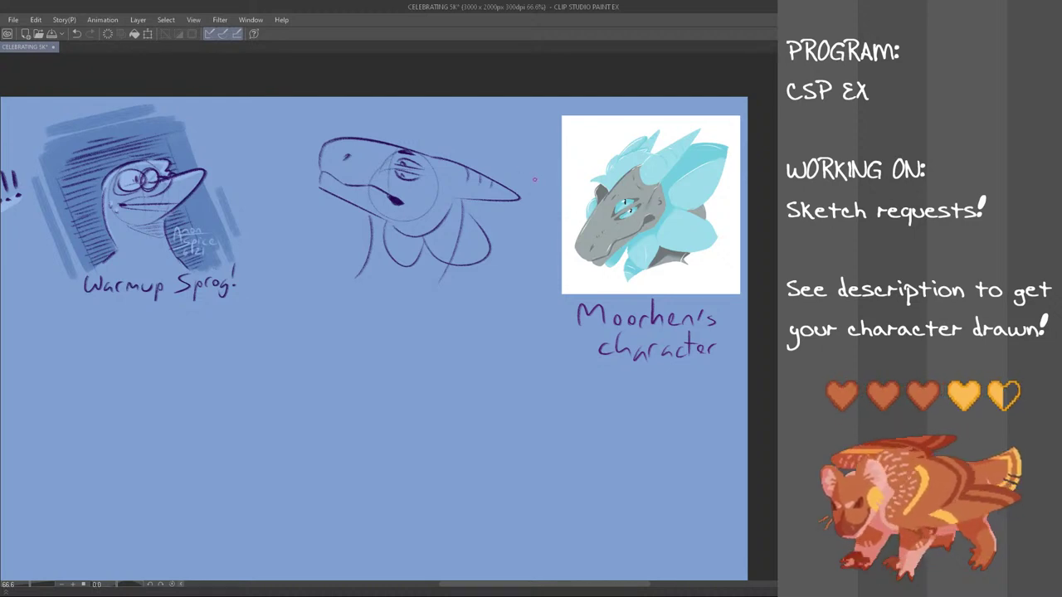
# - Try a long frill lobe around the backward-pointing horn, then undo all the frill lobes
pyautogui.moveTo(465, 166)
pyautogui.mouseDown()
pyautogui.moveTo(548, 213)
pyautogui.moveTo(524, 188)
pyautogui.moveTo(481, 218)
pyautogui.mouseUp()
pyautogui.hotkey('ctrl', 'z')
pyautogui.hotkey('ctrl', 'z')
pyautogui.moveTo(479, 168); pyautogui.dragTo(496, 227)
pyautogui.hotkey('ctrl', 'z')
pyautogui.moveTo(464, 168); pyautogui.dragTo(487, 220)
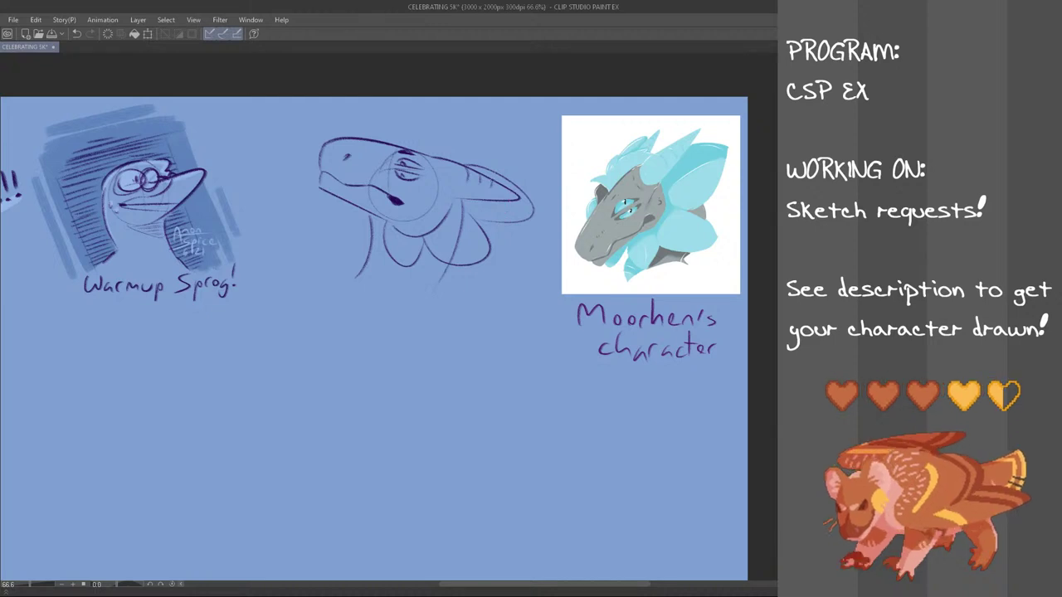
pyautogui.hotkey('ctrl', 'z')
pyautogui.moveTo(468, 165)
pyautogui.mouseDown()
pyautogui.moveTo(480, 162)
pyautogui.moveTo(476, 224)
pyautogui.moveTo(471, 214)
pyautogui.mouseUp()
pyautogui.hotkey('ctrl', 'z')
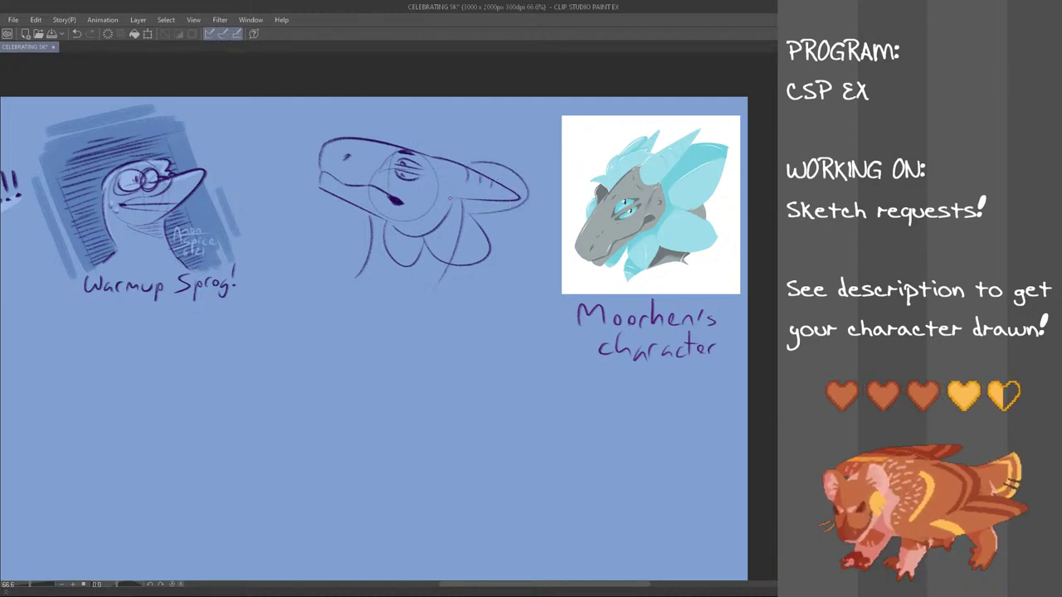
pyautogui.hotkey('ctrl', 'z')
pyautogui.moveTo(460, 163); pyautogui.dragTo(474, 213)
pyautogui.hotkey('ctrl', 'z')
pyautogui.moveTo(454, 158); pyautogui.dragTo(471, 210)
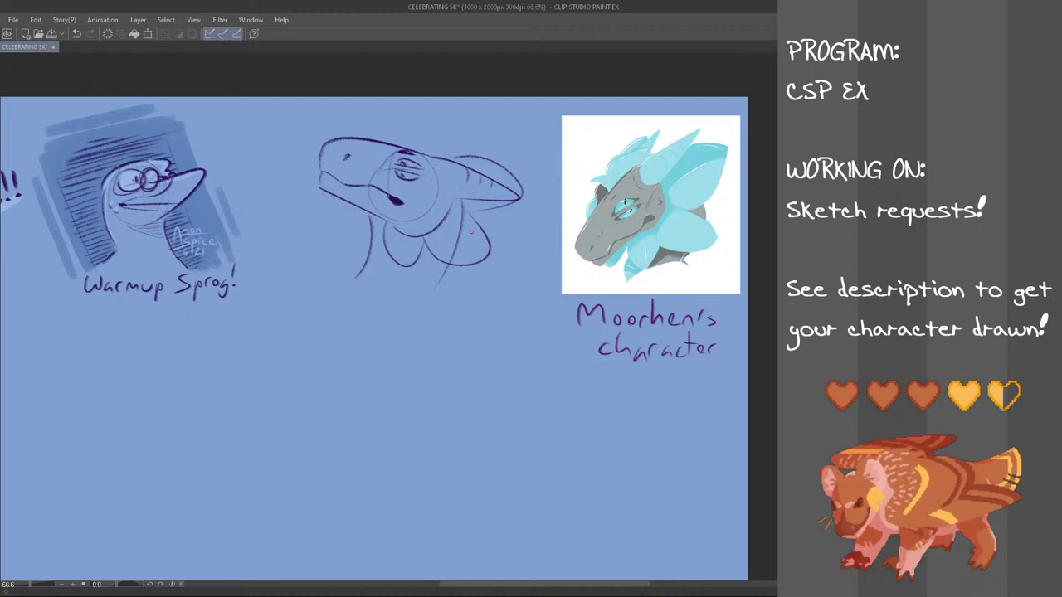
pyautogui.hotkey('ctrl', 'z')
pyautogui.hotkey('ctrl', 'z')
pyautogui.hotkey('ctrl', 'z')
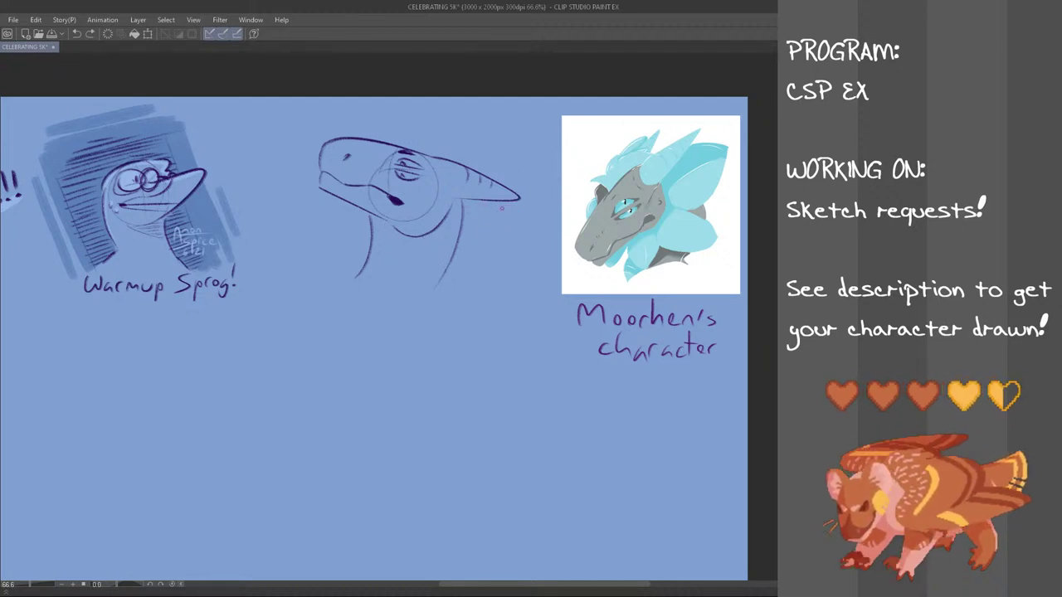
# - Draw three rounded frill lobes around the neck: a large one under the horn, a long middle one and a small front one
pyautogui.moveTo(496, 199); pyautogui.dragTo(475, 251)
pyautogui.hotkey('ctrl', 'z')
pyautogui.moveTo(496, 201); pyautogui.dragTo(511, 235)
pyautogui.moveTo(444, 235); pyautogui.dragTo(511, 232)
pyautogui.moveTo(399, 259)
pyautogui.mouseDown()
pyautogui.moveTo(435, 291)
pyautogui.moveTo(448, 286)
pyautogui.moveTo(452, 241)
pyautogui.mouseUp()
pyautogui.hotkey('ctrl', 'z')
pyautogui.hotkey('ctrl', 'z')
pyautogui.moveTo(370, 222)
pyautogui.mouseDown()
pyautogui.moveTo(396, 244)
pyautogui.moveTo(376, 227)
pyautogui.moveTo(373, 246)
pyautogui.moveTo(373, 231)
pyautogui.mouseUp()
pyautogui.hotkey('ctrl', 'z')
pyautogui.hotkey('ctrl', 'z')
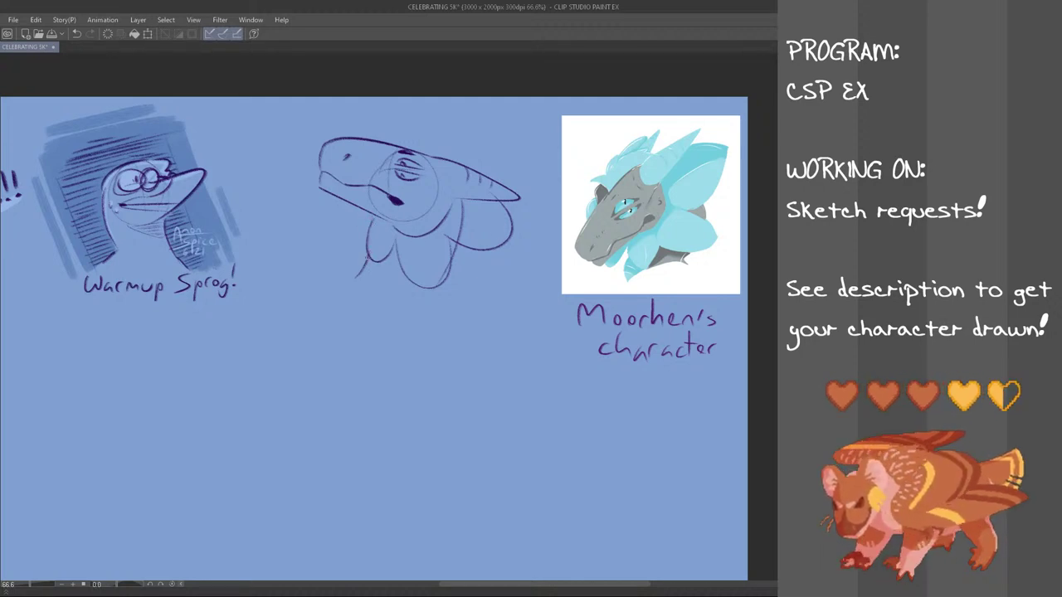
# - Erase the front neck line and redraw it slanting down in front of the small frill lobe
pyautogui.moveTo(370, 254); pyautogui.dragTo(353, 276)
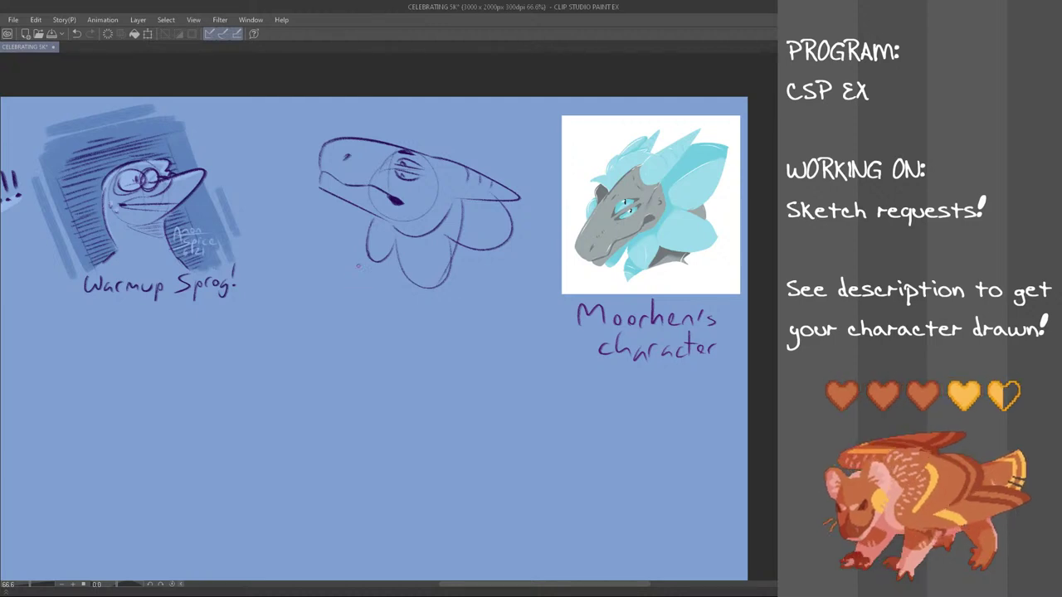
pyautogui.moveTo(357, 218); pyautogui.dragTo(356, 260)
pyautogui.hotkey('ctrl', 'z')
pyautogui.moveTo(363, 213); pyautogui.dragTo(346, 271)
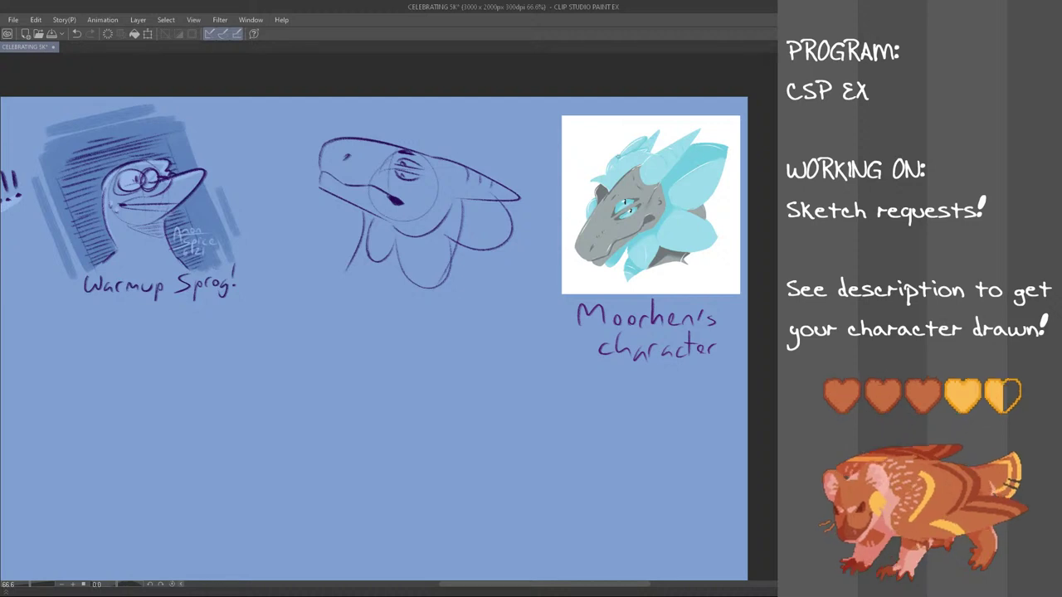
# - Draw a small curved, pointed spike rising from the top of the head above the brow
pyautogui.moveTo(403, 148)
pyautogui.mouseDown()
pyautogui.moveTo(408, 122)
pyautogui.moveTo(415, 148)
pyautogui.mouseUp()
pyautogui.hotkey('ctrl', 'z')
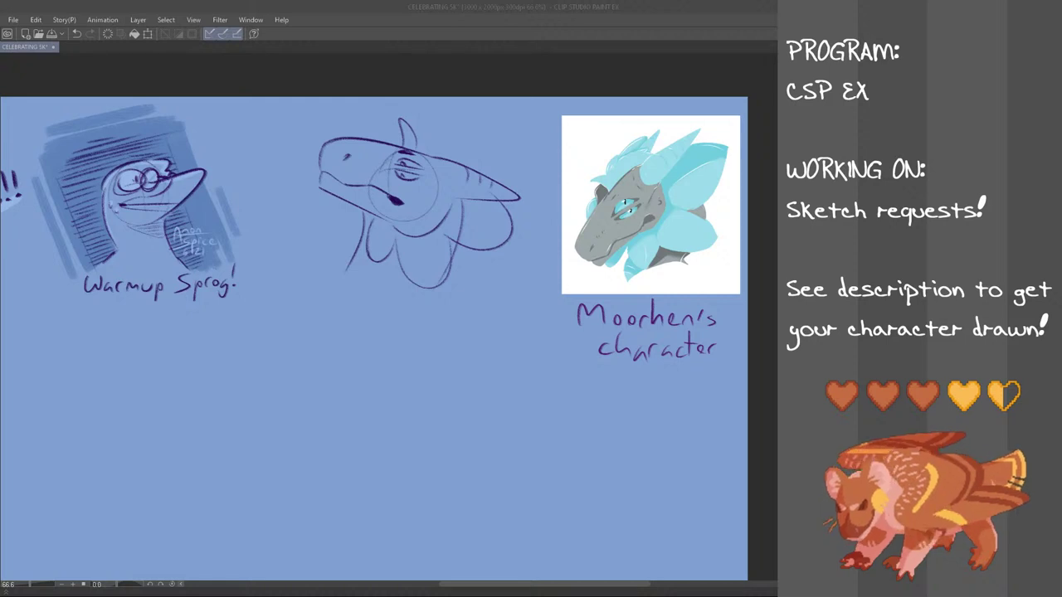
pyautogui.click(424, 5)
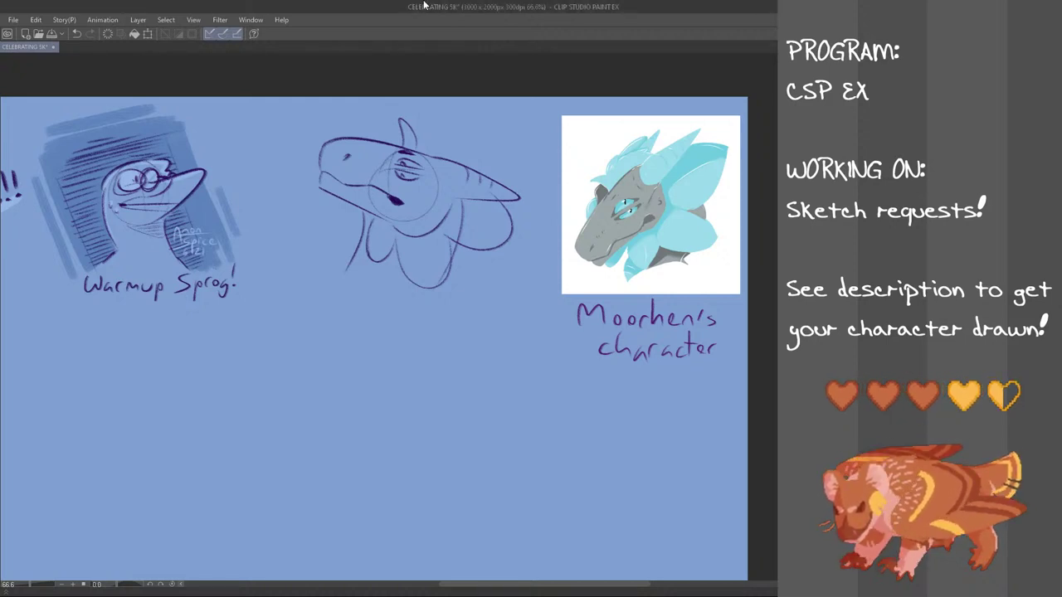
# - Draw a tufted crest along the back of the head behind the spike, and hatch the front of the neck
pyautogui.moveTo(420, 150)
pyautogui.mouseDown()
pyautogui.moveTo(439, 134)
pyautogui.moveTo(470, 143)
pyautogui.mouseUp()
pyautogui.hotkey('ctrl', 'z')
pyautogui.hotkey('ctrl', 'z')
pyautogui.moveTo(462, 148); pyautogui.dragTo(486, 173)
pyautogui.hotkey('ctrl', 'z')
pyautogui.hotkey('ctrl', 'z')
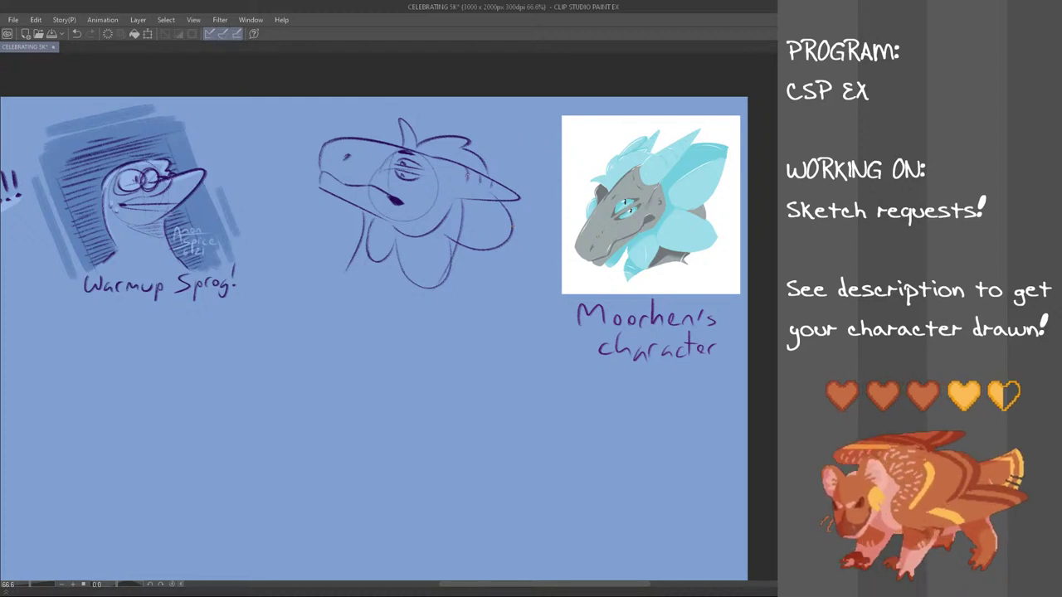
pyautogui.moveTo(428, 148); pyautogui.dragTo(467, 152)
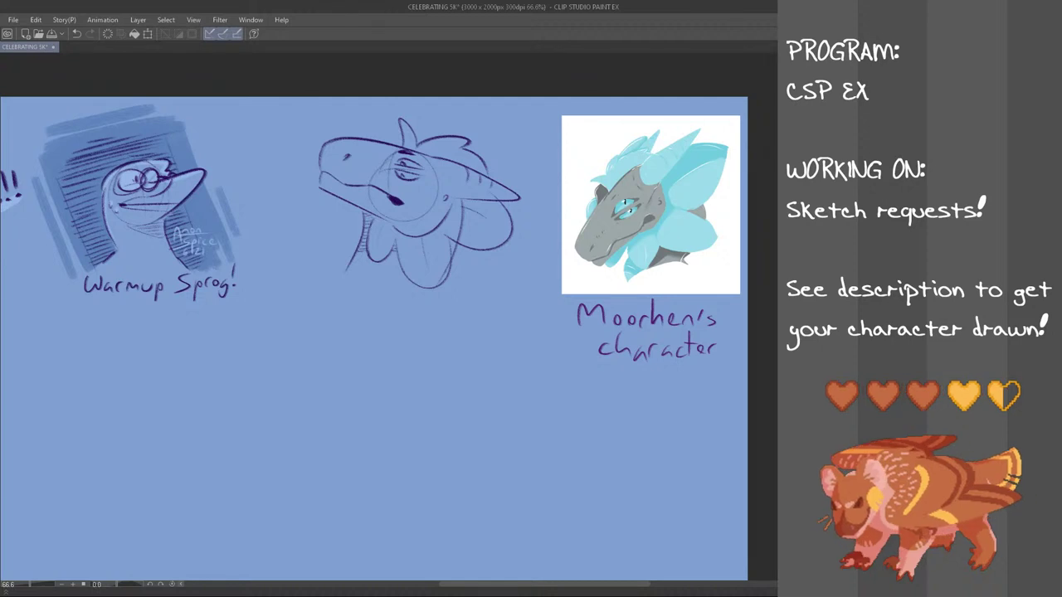
# - Select the whole dragon head sketch, move it slightly down the canvas, and deselect it
pyautogui.moveTo(473, 97)
pyautogui.mouseDown()
pyautogui.moveTo(533, 287)
pyautogui.moveTo(350, 344)
pyautogui.moveTo(404, 75)
pyautogui.mouseUp()
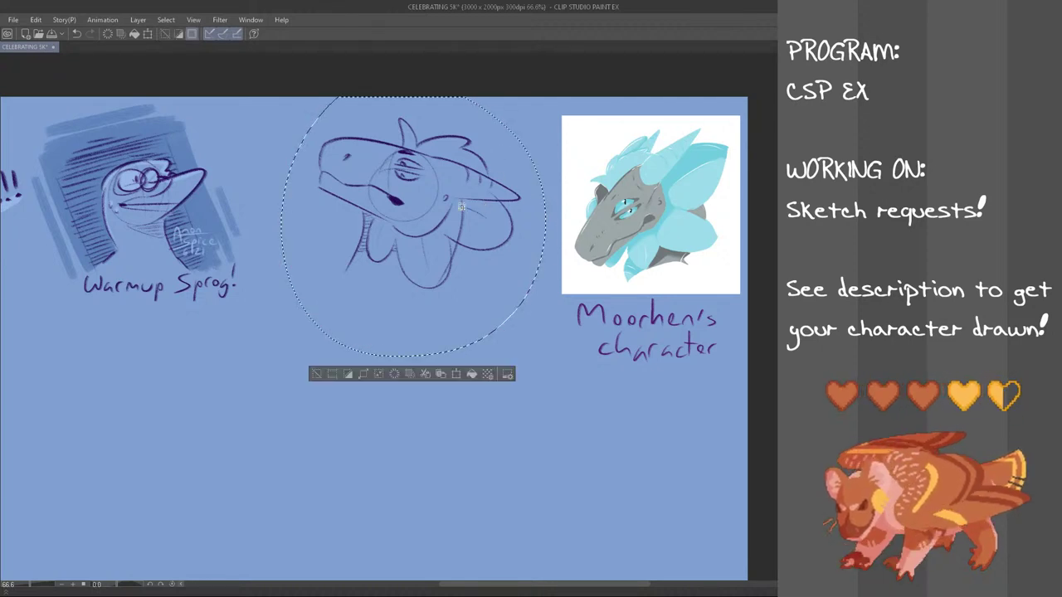
pyautogui.hotkey('ctrl', 't')
pyautogui.moveTo(458, 253); pyautogui.dragTo(458, 284)
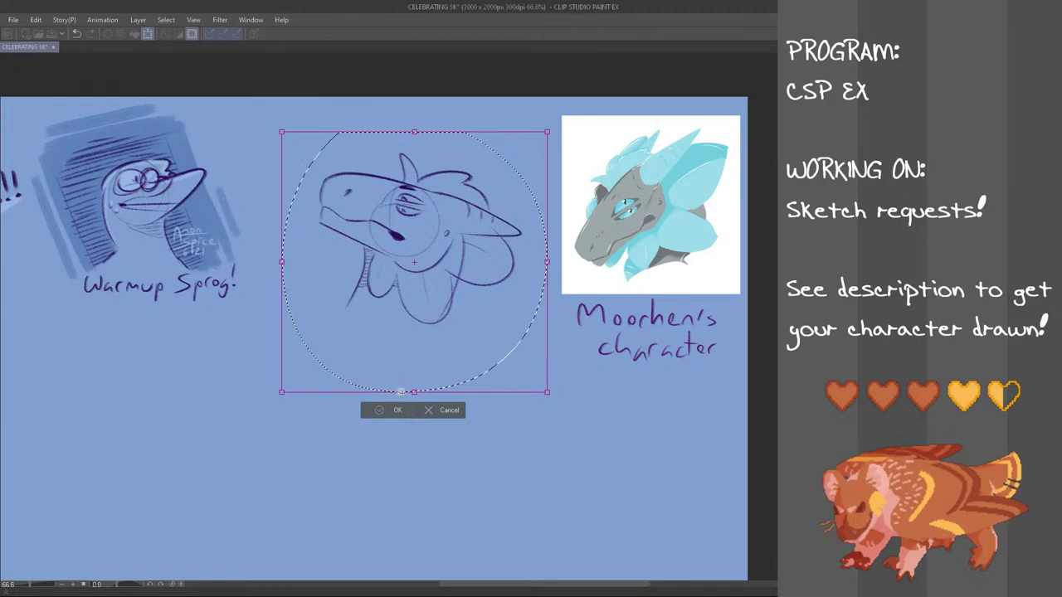
pyautogui.click(394, 411)
pyautogui.hotkey('ctrl', 'd')
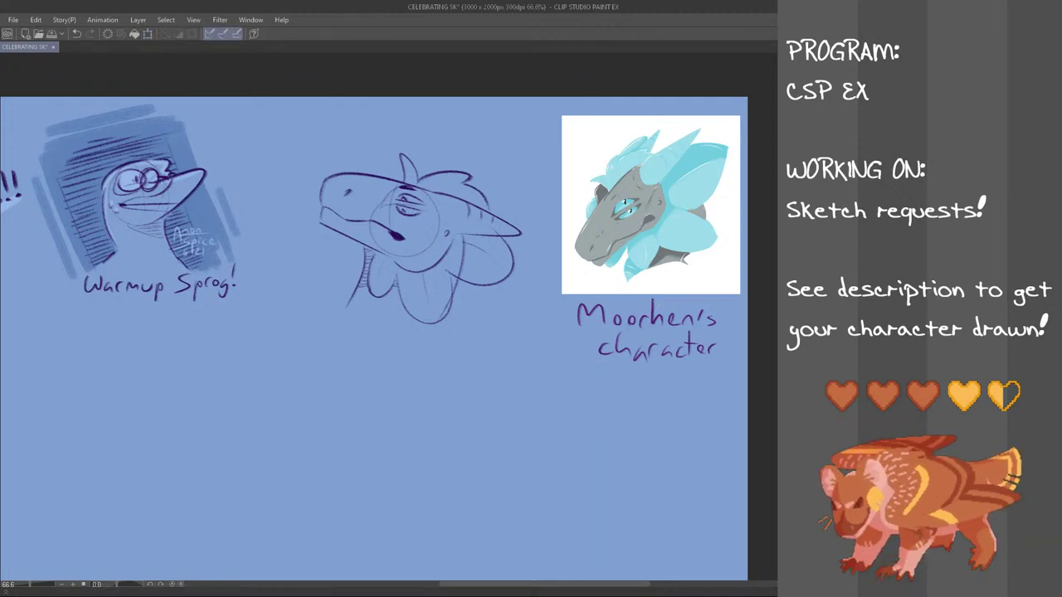
# - Draw a slanted straight frame line behind the head, past the horn tip and rear frill lobe
pyautogui.moveTo(541, 192)
pyautogui.mouseDown()
pyautogui.moveTo(483, 325)
pyautogui.moveTo(490, 334)
pyautogui.mouseUp()
pyautogui.hotkey('ctrl', 'z')
pyautogui.hotkey('ctrl', 'z')
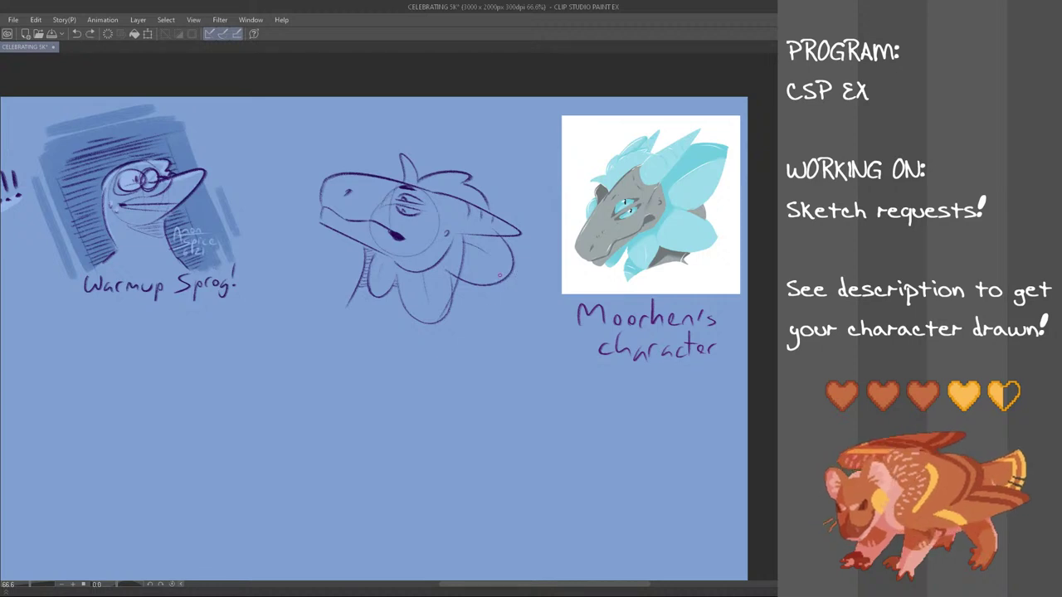
pyautogui.moveTo(499, 216); pyautogui.dragTo(525, 164)
pyautogui.hotkey('ctrl', 'z')
pyautogui.hotkey('ctrl', 'z')
pyautogui.moveTo(502, 217); pyautogui.dragTo(521, 170)
pyautogui.hotkey('ctrl', 'z')
pyautogui.moveTo(490, 334); pyautogui.dragTo(545, 201)
pyautogui.hotkey('ctrl', 'z')
pyautogui.hotkey('ctrl', 'z')
pyautogui.moveTo(489, 333); pyautogui.dragTo(546, 198)
pyautogui.hotkey('ctrl', 'z')
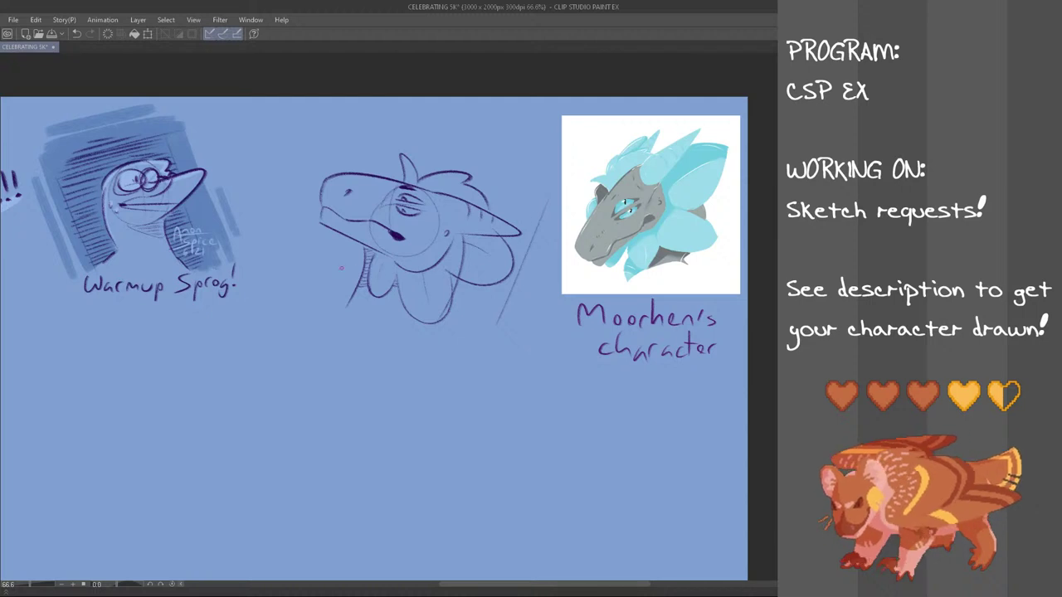
# - Draw the snout-side slanted frame line in two segments, one below the jaw and one above the snout
pyautogui.moveTo(326, 292); pyautogui.dragTo(342, 242)
pyautogui.hotkey('ctrl', 'z')
pyautogui.moveTo(325, 284); pyautogui.dragTo(344, 238)
pyautogui.hotkey('ctrl', 'z')
pyautogui.moveTo(322, 288); pyautogui.dragTo(344, 241)
pyautogui.moveTo(372, 174); pyautogui.dragTo(396, 138)
pyautogui.hotkey('ctrl', 'z')
pyautogui.hotkey('ctrl', 'z')
pyautogui.moveTo(377, 175); pyautogui.dragTo(395, 146)
pyautogui.hotkey('ctrl', 'z')
# - Draw the slanted upper frame line from above the spike down toward the rear frame line
pyautogui.moveTo(382, 184)
pyautogui.mouseDown()
pyautogui.moveTo(392, 147)
pyautogui.moveTo(512, 189)
pyautogui.mouseUp()
pyautogui.hotkey('ctrl', 'z')
pyautogui.hotkey('ctrl', 'z')
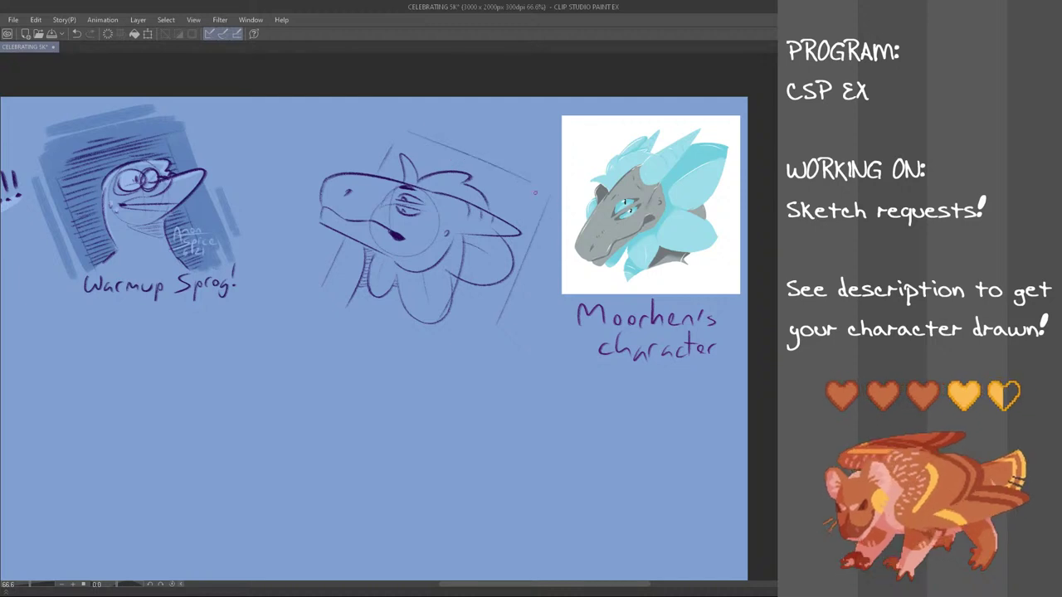
pyautogui.hotkey('ctrl', 'z')
pyautogui.moveTo(405, 131); pyautogui.dragTo(539, 192)
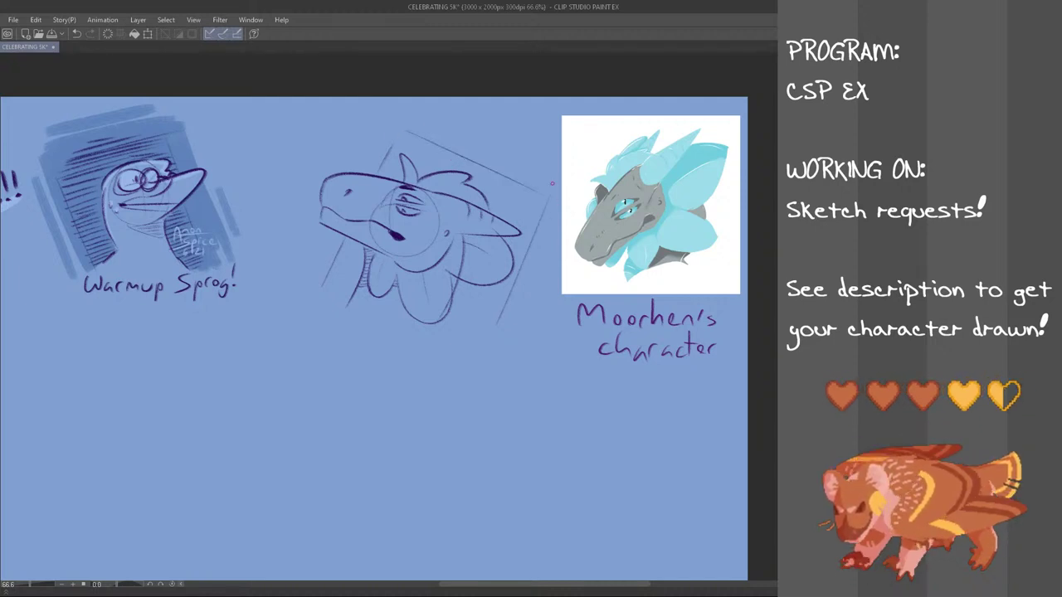
# - Hatch the framed background in front of the neck and around the lower and rear frill lobes
pyautogui.moveTo(324, 300)
pyautogui.mouseDown()
pyautogui.moveTo(339, 277)
pyautogui.moveTo(364, 249)
pyautogui.mouseUp()
pyautogui.moveTo(340, 259); pyautogui.dragTo(363, 242)
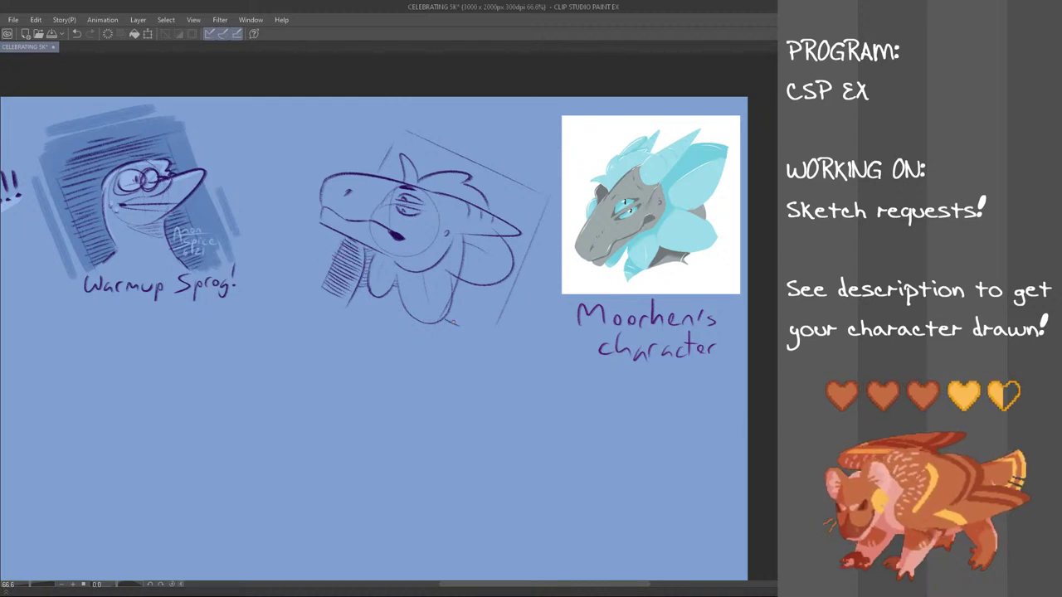
pyautogui.moveTo(456, 325); pyautogui.dragTo(490, 300)
pyautogui.moveTo(453, 313)
pyautogui.mouseDown()
pyautogui.moveTo(503, 286)
pyautogui.moveTo(489, 292)
pyautogui.moveTo(486, 282)
pyautogui.moveTo(486, 291)
pyautogui.moveTo(515, 280)
pyautogui.mouseUp()
pyautogui.moveTo(504, 289); pyautogui.dragTo(515, 272)
pyautogui.moveTo(507, 279); pyautogui.dragTo(522, 256)
pyautogui.moveTo(506, 240); pyautogui.dragTo(526, 248)
# - Hatch the background in front of the spike and between the crest, horn and rear frame line
pyautogui.moveTo(379, 174); pyautogui.dragTo(397, 179)
pyautogui.moveTo(384, 167); pyautogui.dragTo(403, 173)
pyautogui.moveTo(388, 161); pyautogui.dragTo(404, 165)
pyautogui.moveTo(496, 215); pyautogui.dragTo(525, 224)
pyautogui.moveTo(495, 205); pyautogui.dragTo(534, 223)
pyautogui.moveTo(486, 195)
pyautogui.mouseDown()
pyautogui.moveTo(529, 215)
pyautogui.moveTo(521, 205)
pyautogui.mouseUp()
pyautogui.moveTo(487, 189); pyautogui.dragTo(536, 210)
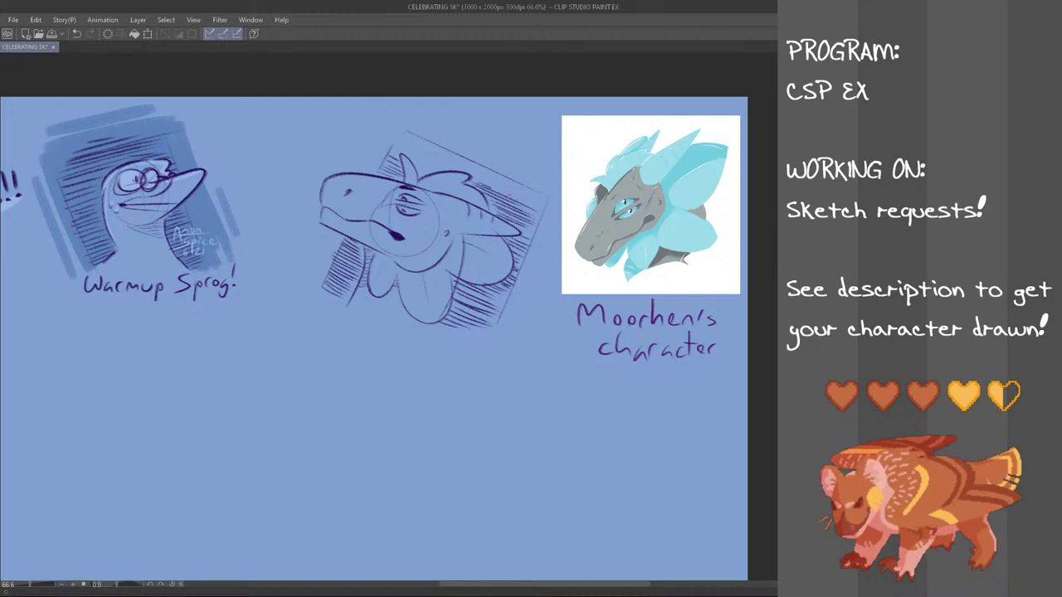
# - Fill the background above the crest with slanted hatching up to the upper frame line
pyautogui.moveTo(450, 152); pyautogui.dragTo(499, 177)
pyautogui.moveTo(498, 176); pyautogui.dragTo(525, 191)
pyautogui.moveTo(418, 168); pyautogui.dragTo(429, 171)
pyautogui.moveTo(413, 160)
pyautogui.mouseDown()
pyautogui.moveTo(441, 173)
pyautogui.moveTo(402, 157)
pyautogui.moveTo(440, 171)
pyautogui.mouseUp()
pyautogui.moveTo(398, 138)
pyautogui.mouseDown()
pyautogui.moveTo(536, 200)
pyautogui.moveTo(446, 154)
pyautogui.moveTo(544, 191)
pyautogui.mouseUp()
pyautogui.hotkey('ctrl', 'z')
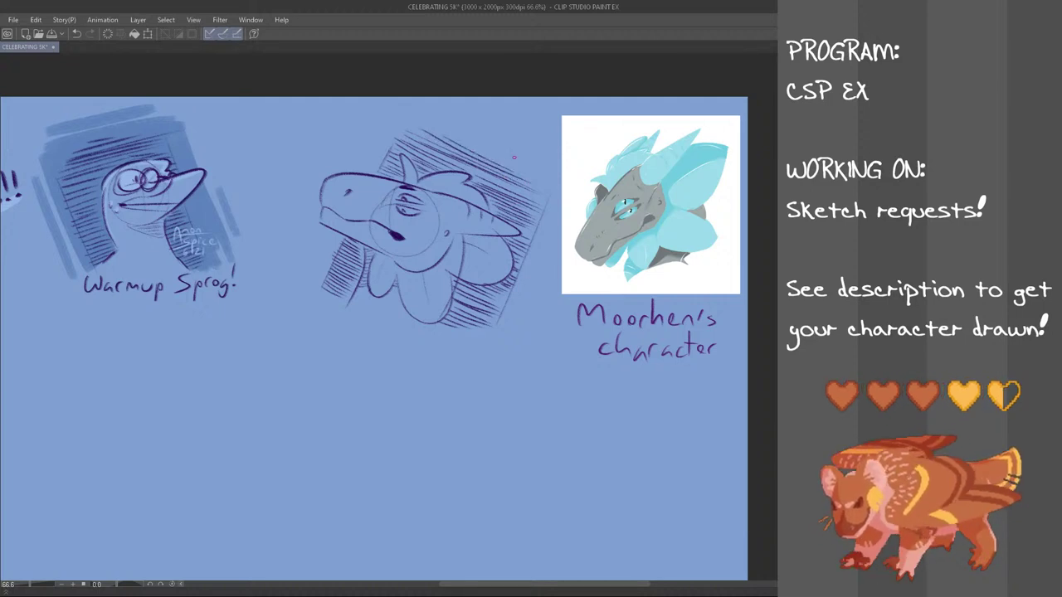
pyautogui.hotkey('ctrl', 'z')
pyautogui.hotkey('ctrl', 'z')
pyautogui.moveTo(435, 132)
pyautogui.mouseDown()
pyautogui.moveTo(532, 181)
pyautogui.moveTo(521, 170)
pyautogui.mouseUp()
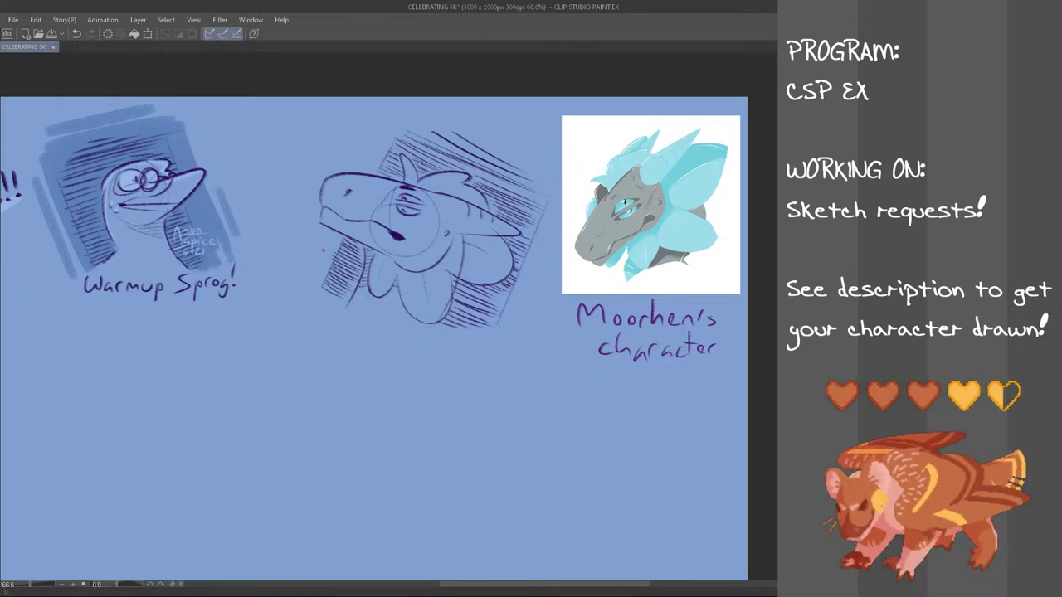
# - Paint a thick translucent slanted band along the snout side of the hatched background
pyautogui.moveTo(305, 270); pyautogui.dragTo(385, 134)
pyautogui.hotkey('ctrl', 'z')
pyautogui.hotkey('ctrl', 'z')
pyautogui.moveTo(307, 271)
pyautogui.mouseDown()
pyautogui.moveTo(385, 133)
pyautogui.moveTo(394, 123)
pyautogui.moveTo(379, 172)
pyautogui.moveTo(404, 125)
pyautogui.mouseUp()
pyautogui.hotkey('ctrl', 'z')
pyautogui.hotkey('ctrl', 'z')
pyautogui.moveTo(313, 278); pyautogui.dragTo(331, 242)
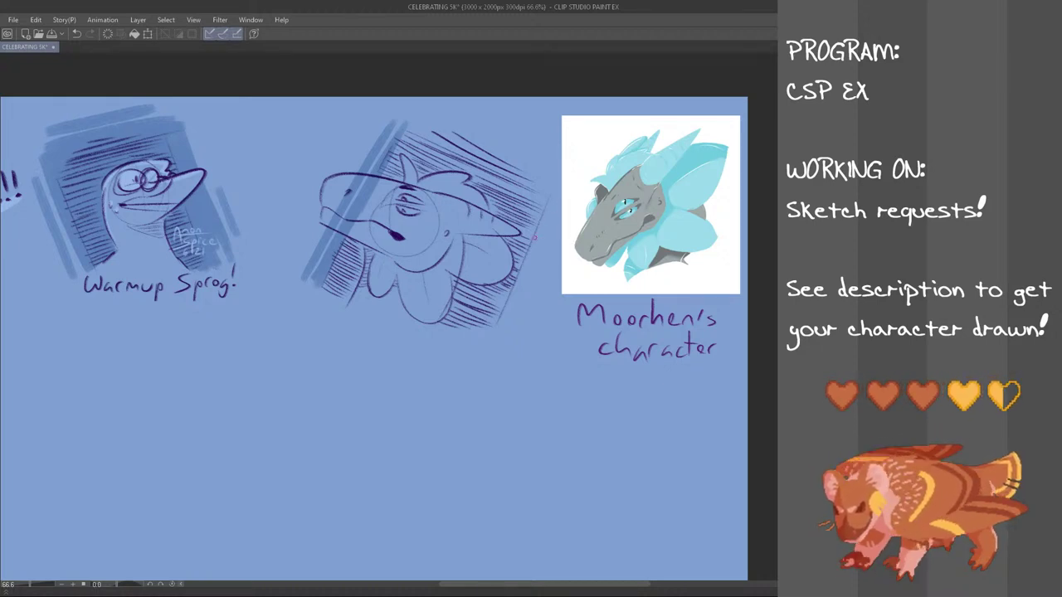
# - Paint a translucent darker tone over the hatched background at the rear edge, beneath the frill lobes and in front of the neck
pyautogui.moveTo(547, 196); pyautogui.dragTo(498, 328)
pyautogui.moveTo(540, 198); pyautogui.dragTo(498, 307)
pyautogui.moveTo(529, 219); pyautogui.dragTo(489, 320)
pyautogui.moveTo(468, 277); pyautogui.dragTo(441, 325)
pyautogui.moveTo(461, 282)
pyautogui.mouseDown()
pyautogui.moveTo(442, 330)
pyautogui.moveTo(464, 334)
pyautogui.mouseUp()
pyautogui.moveTo(498, 278)
pyautogui.mouseDown()
pyautogui.moveTo(479, 339)
pyautogui.moveTo(490, 333)
pyautogui.mouseUp()
pyautogui.moveTo(330, 285)
pyautogui.mouseDown()
pyautogui.moveTo(357, 232)
pyautogui.moveTo(329, 297)
pyautogui.mouseUp()
pyautogui.moveTo(339, 297)
pyautogui.mouseDown()
pyautogui.moveTo(362, 247)
pyautogui.moveTo(336, 302)
pyautogui.mouseUp()
pyautogui.moveTo(363, 264); pyautogui.dragTo(345, 304)
# - Paint the translucent darker tone over the hatched background around the spike, crest and rear horn
pyautogui.moveTo(406, 128); pyautogui.dragTo(384, 188)
pyautogui.moveTo(396, 185)
pyautogui.mouseDown()
pyautogui.moveTo(416, 147)
pyautogui.moveTo(405, 179)
pyautogui.mouseUp()
pyautogui.moveTo(428, 137)
pyautogui.mouseDown()
pyautogui.moveTo(418, 184)
pyautogui.moveTo(433, 188)
pyautogui.mouseUp()
pyautogui.moveTo(467, 153); pyautogui.dragTo(451, 199)
pyautogui.moveTo(491, 161)
pyautogui.mouseDown()
pyautogui.moveTo(465, 200)
pyautogui.moveTo(474, 216)
pyautogui.mouseUp()
pyautogui.moveTo(515, 172)
pyautogui.mouseDown()
pyautogui.moveTo(478, 220)
pyautogui.moveTo(485, 231)
pyautogui.mouseUp()
pyautogui.moveTo(519, 182)
pyautogui.mouseDown()
pyautogui.moveTo(497, 235)
pyautogui.moveTo(523, 222)
pyautogui.mouseUp()
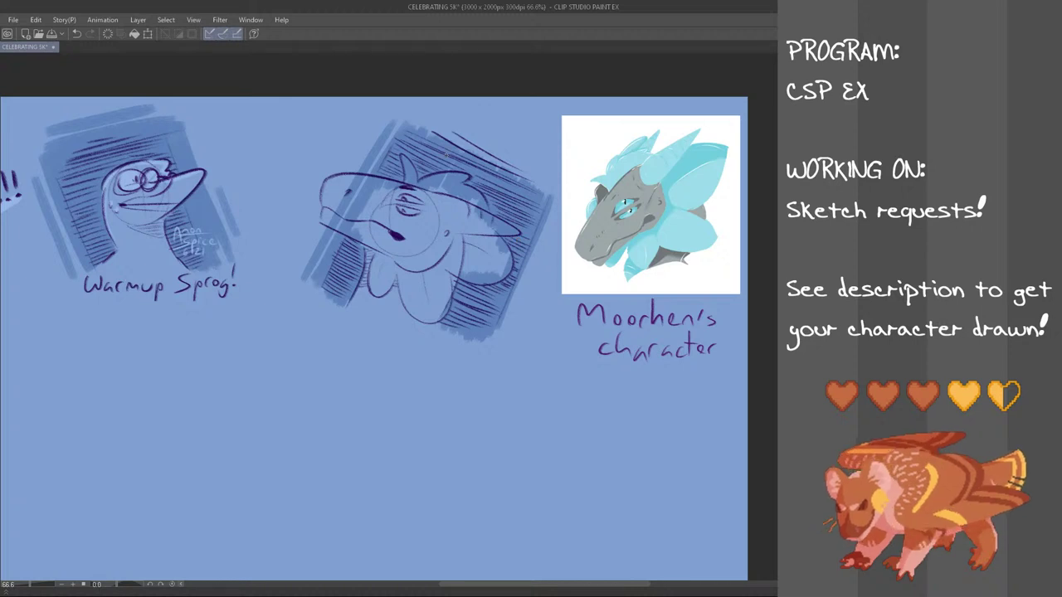
# - Extend the translucent tone along the background's upper slanted edge and redraw the dark hatch line there
pyautogui.moveTo(408, 121); pyautogui.dragTo(554, 190)
pyautogui.moveTo(479, 162); pyautogui.dragTo(554, 195)
pyautogui.moveTo(427, 121); pyautogui.dragTo(545, 180)
pyautogui.hotkey('ctrl', 'z')
pyautogui.hotkey('ctrl', 'z')
pyautogui.moveTo(445, 126); pyautogui.dragTo(543, 176)
pyautogui.hotkey('ctrl', 'z')
pyautogui.moveTo(449, 132); pyautogui.dragTo(501, 157)
# - Paint translucent slanted accent bands outside the rear and upper edges of the toned background, undoing unwanted strokes
pyautogui.moveTo(499, 339)
pyautogui.mouseDown()
pyautogui.moveTo(538, 220)
pyautogui.moveTo(505, 306)
pyautogui.moveTo(560, 191)
pyautogui.moveTo(502, 304)
pyautogui.moveTo(528, 270)
pyautogui.moveTo(500, 311)
pyautogui.moveTo(556, 195)
pyautogui.mouseUp()
pyautogui.hotkey('ctrl', 'z')
pyautogui.hotkey('ctrl', 'z')
pyautogui.hotkey('ctrl', 'z')
pyautogui.moveTo(500, 338); pyautogui.dragTo(559, 219)
pyautogui.hotkey('ctrl', 'z')
pyautogui.moveTo(498, 335)
pyautogui.mouseDown()
pyautogui.moveTo(532, 262)
pyautogui.moveTo(515, 338)
pyautogui.moveTo(540, 265)
pyautogui.mouseUp()
pyautogui.hotkey('ctrl', 'z')
pyautogui.hotkey('ctrl', 'z')
pyautogui.moveTo(410, 119)
pyautogui.mouseDown()
pyautogui.moveTo(571, 193)
pyautogui.moveTo(587, 187)
pyautogui.moveTo(517, 149)
pyautogui.moveTo(573, 184)
pyautogui.mouseUp()
pyautogui.hotkey('ctrl', 'z')
pyautogui.hotkey('ctrl', 'z')
pyautogui.moveTo(453, 111)
pyautogui.mouseDown()
pyautogui.moveTo(568, 171)
pyautogui.moveTo(535, 157)
pyautogui.mouseUp()
pyautogui.hotkey('ctrl', 'z')
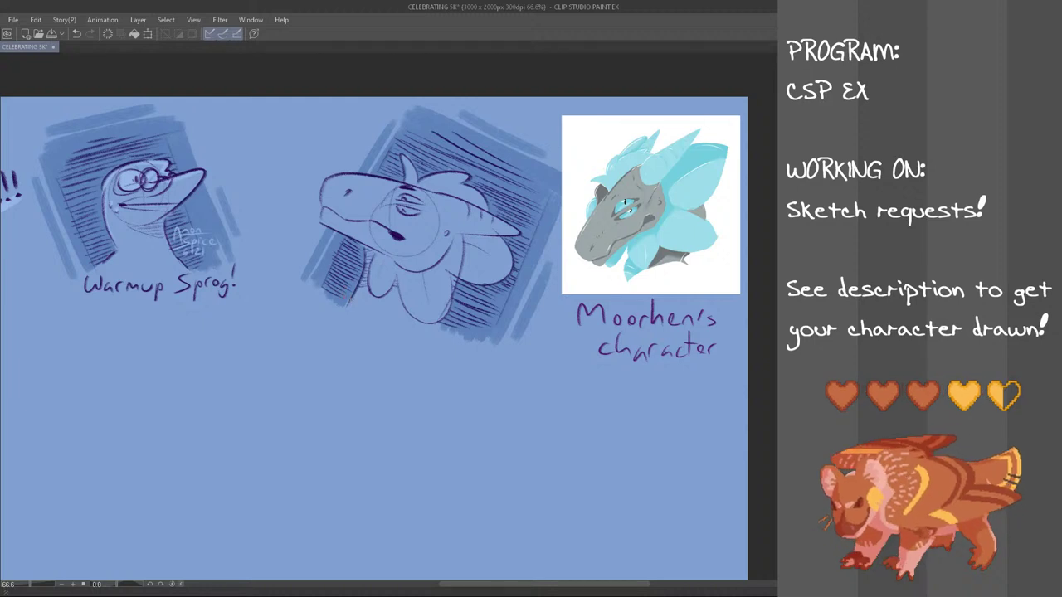
# - Paint a lighter tone on the frill lobes and check the drawing with the canvas view mirrored
pyautogui.moveTo(445, 272); pyautogui.dragTo(441, 320)
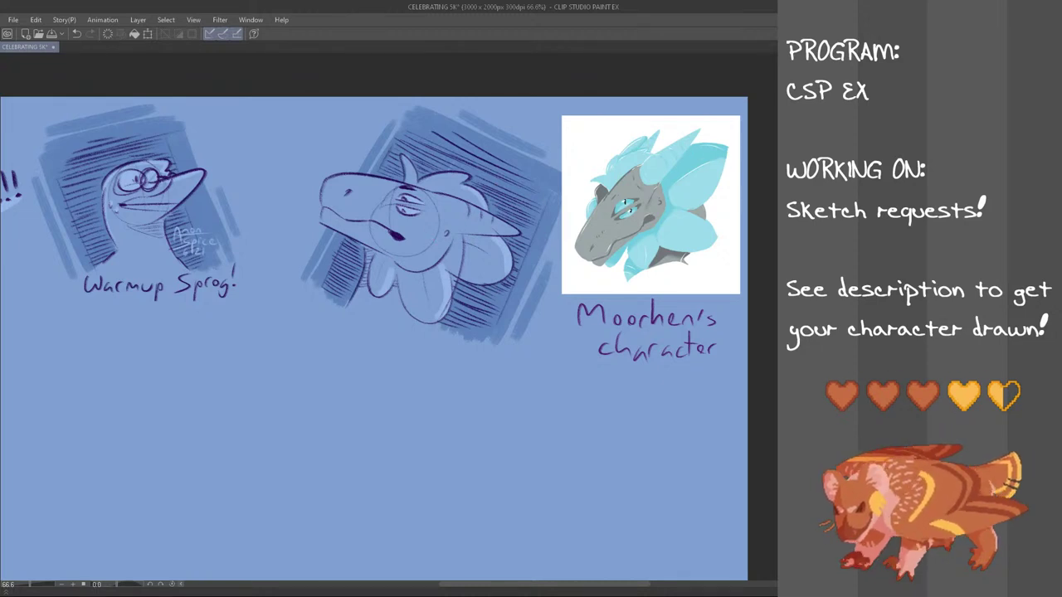
pyautogui.press('h')
pyautogui.hotkey('ctrl', 'z')
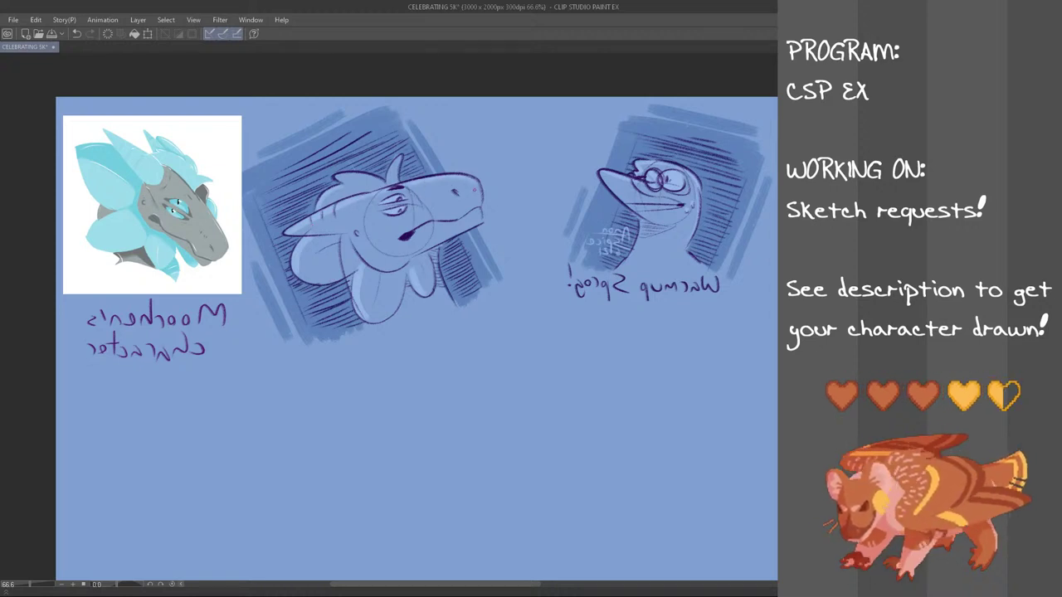
pyautogui.press('h')
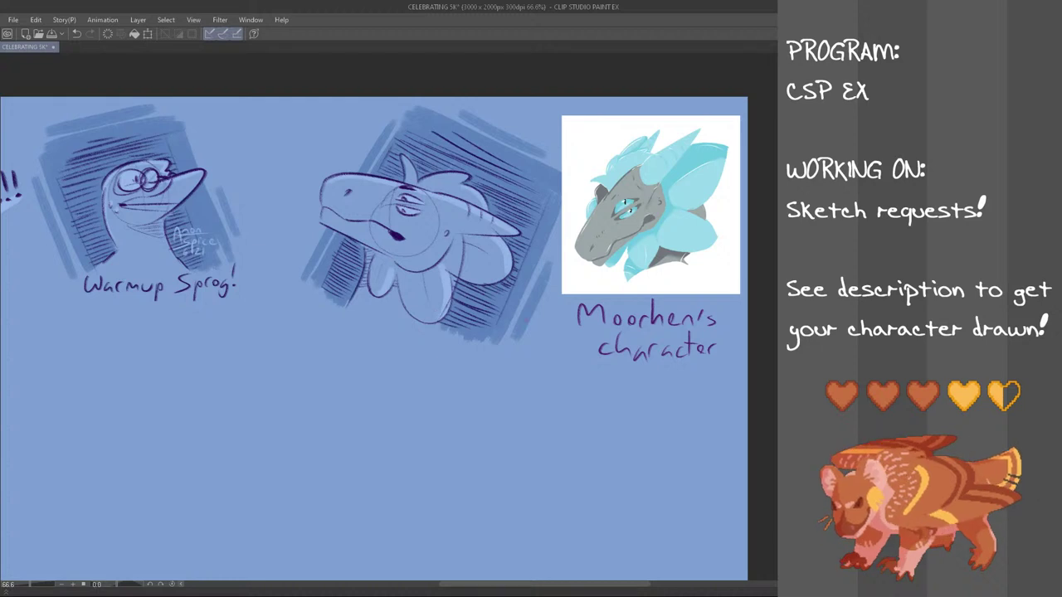
# - Handwrite the caption "Chad" beneath the dragon sketch, undoing unwanted strokes
pyautogui.moveTo(603, 325)
pyautogui.mouseDown()
pyautogui.moveTo(590, 325)
pyautogui.moveTo(603, 325)
pyautogui.mouseUp()
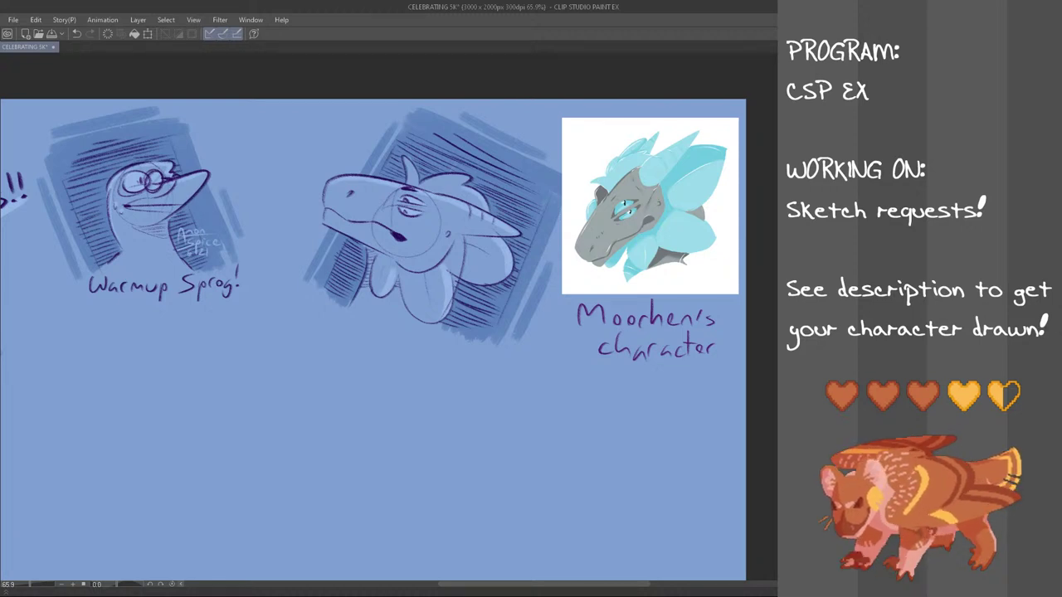
pyautogui.moveTo(616, 584); pyautogui.dragTo(491, 582)
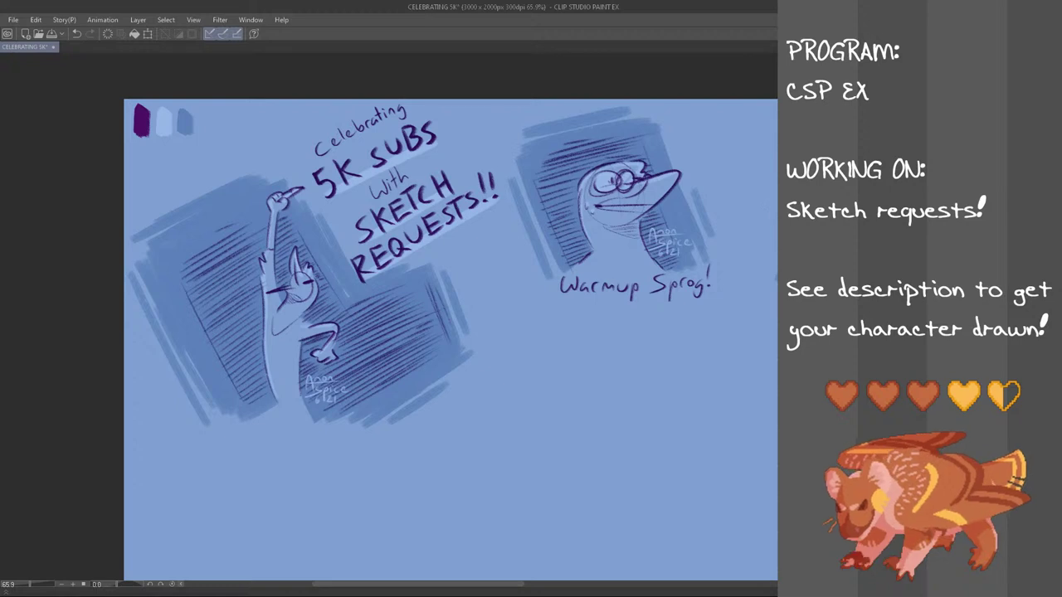
pyautogui.moveTo(500, 585); pyautogui.dragTo(637, 579)
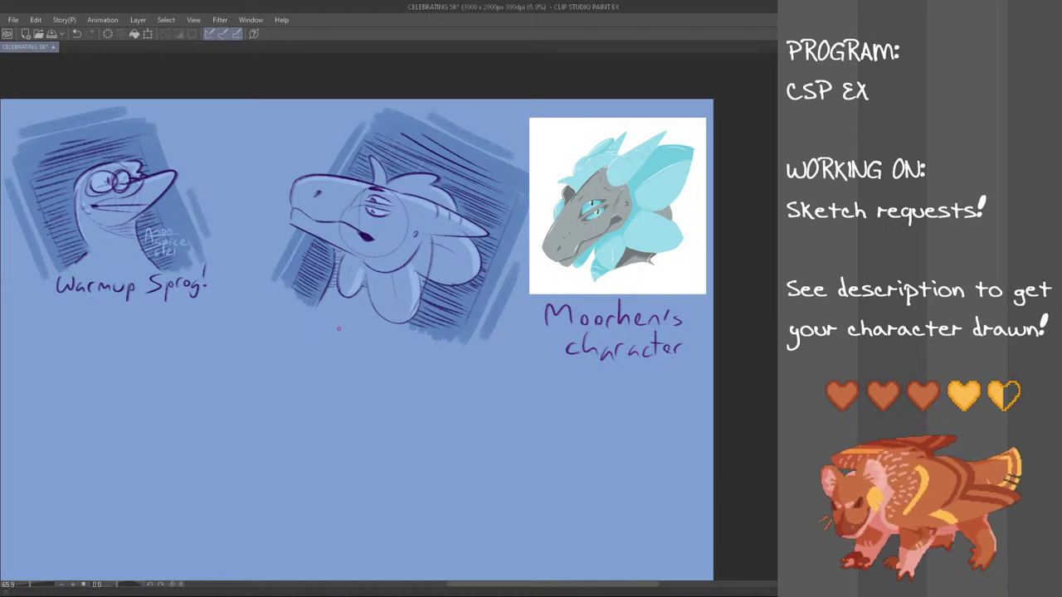
pyautogui.moveTo(323, 321)
pyautogui.mouseDown()
pyautogui.moveTo(327, 344)
pyautogui.moveTo(385, 350)
pyautogui.moveTo(386, 332)
pyautogui.moveTo(387, 349)
pyautogui.mouseUp()
pyautogui.hotkey('ctrl', 'z')
pyautogui.hotkey('ctrl', 'z')
pyautogui.hotkey('ctrl', 'z')
pyautogui.hotkey('ctrl', 'z')
pyautogui.hotkey('ctrl', 'z')
pyautogui.hotkey('ctrl', 'z')
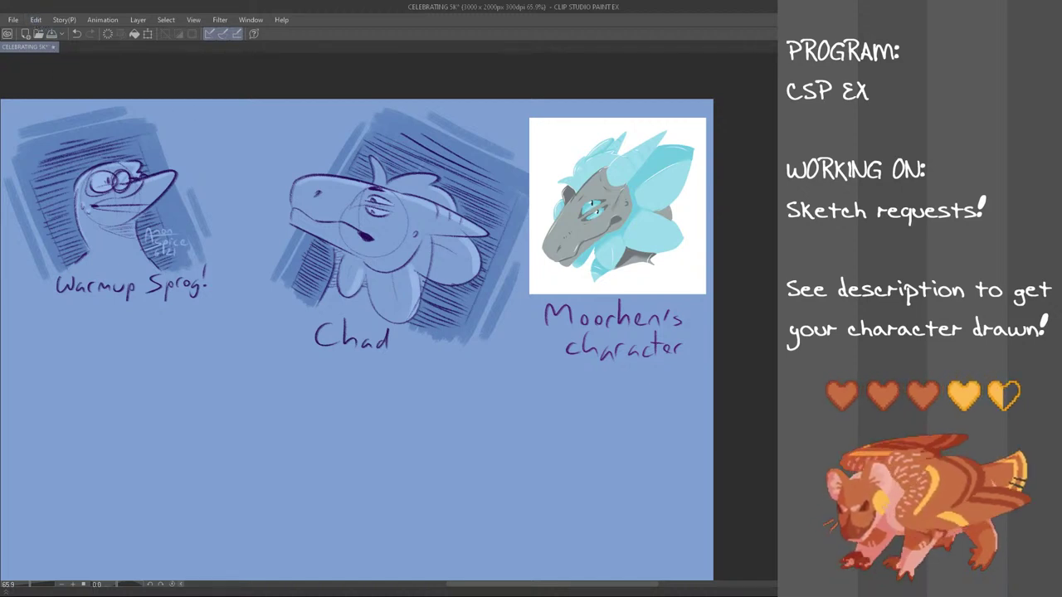
# - Copy the signature from the "Warmup Sprog!" sketch onto the dragon's lower background, and delete the dragon reference image with its caption
pyautogui.moveTo(196, 259)
pyautogui.mouseDown()
pyautogui.moveTo(201, 251)
pyautogui.moveTo(184, 282)
pyautogui.mouseUp()
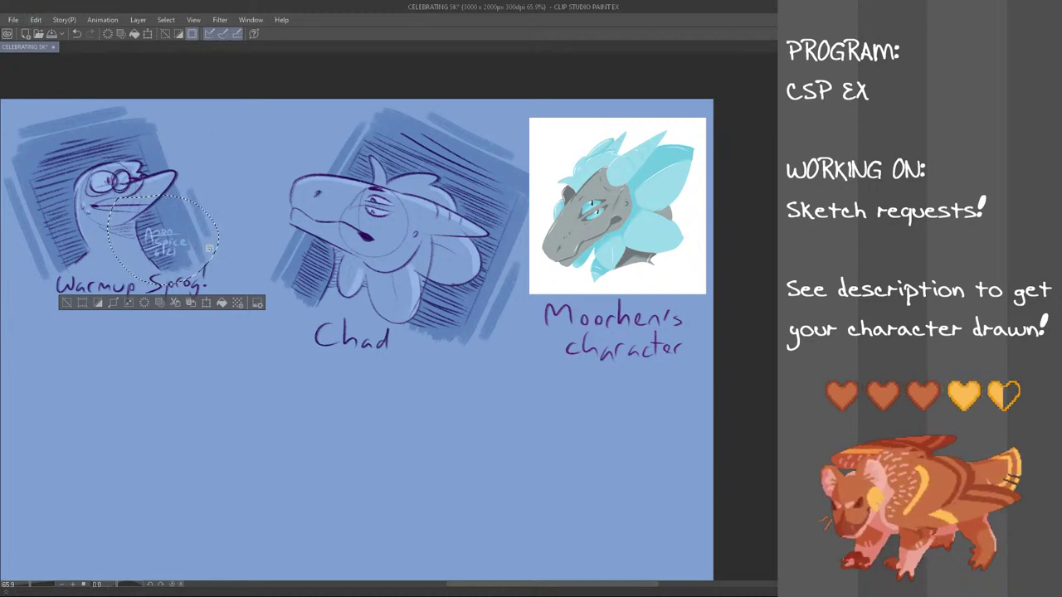
pyautogui.hotkey('ctrl', 't')
pyautogui.moveTo(157, 262); pyautogui.dragTo(454, 331)
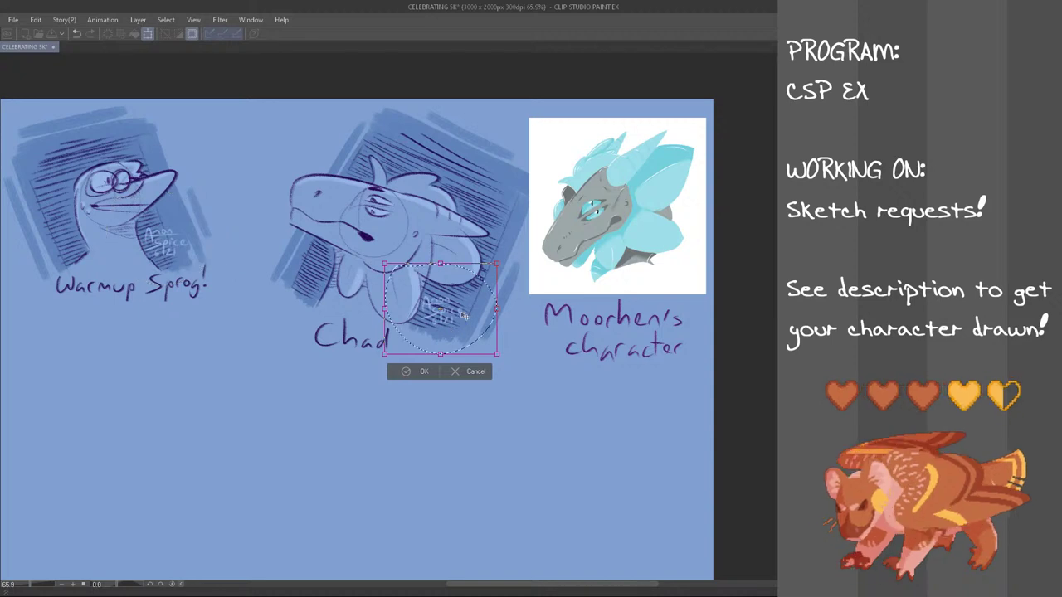
pyautogui.click(417, 372)
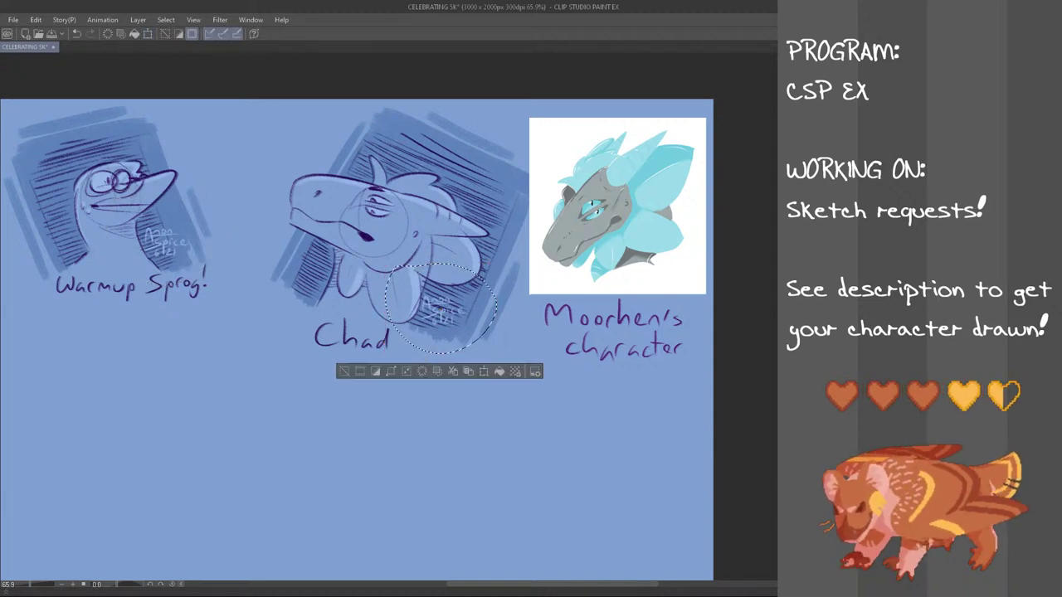
pyautogui.hotkey('ctrl', 'd')
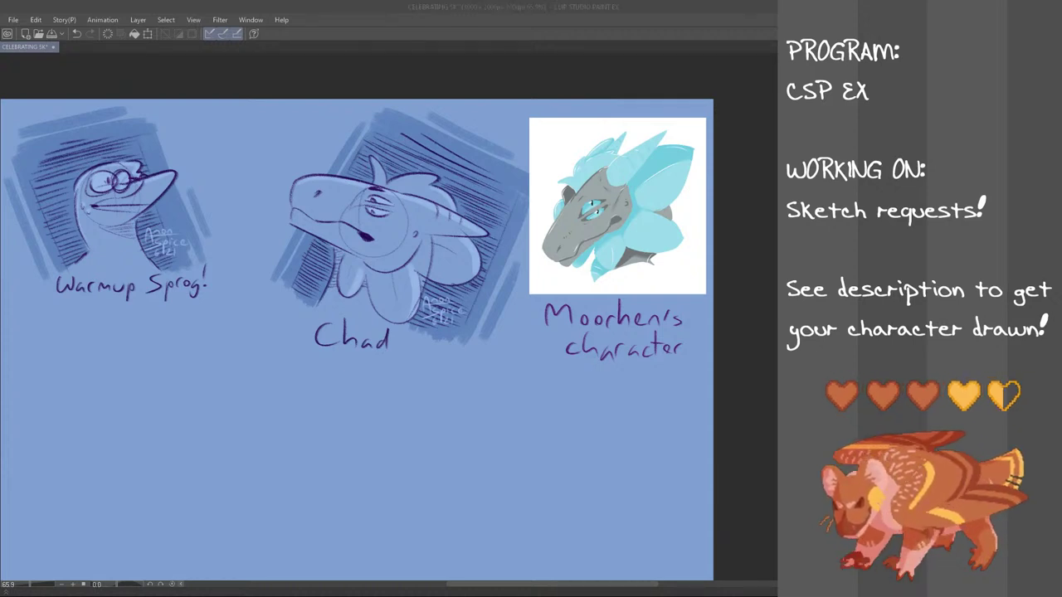
pyautogui.press('Delete')
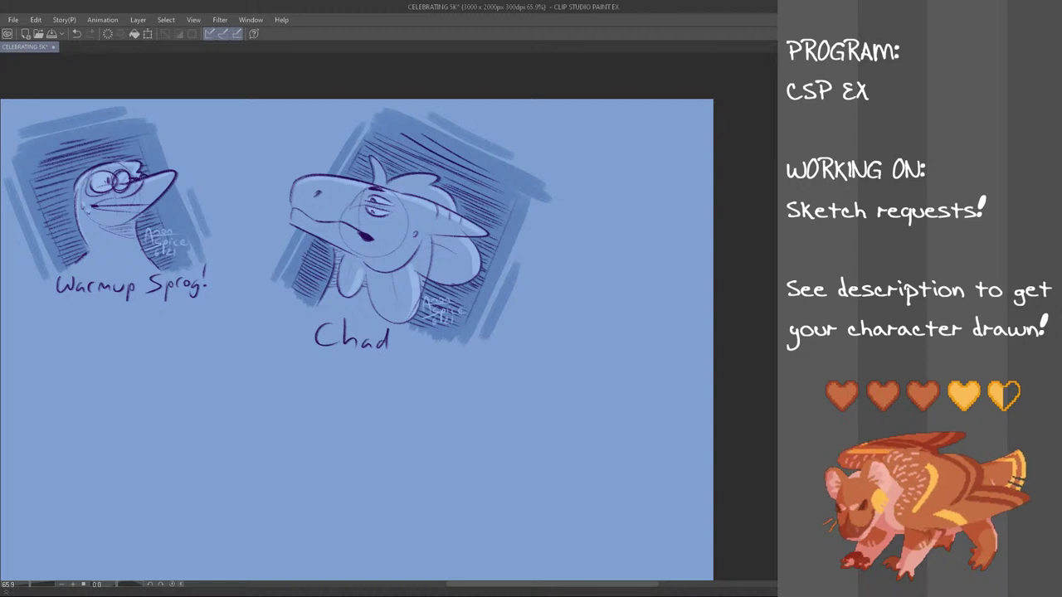
pyautogui.moveTo(506, 101)
pyautogui.mouseDown()
pyautogui.moveTo(566, 126)
pyautogui.moveTo(251, 375)
pyautogui.moveTo(292, 141)
pyautogui.moveTo(352, 101)
pyautogui.mouseUp()
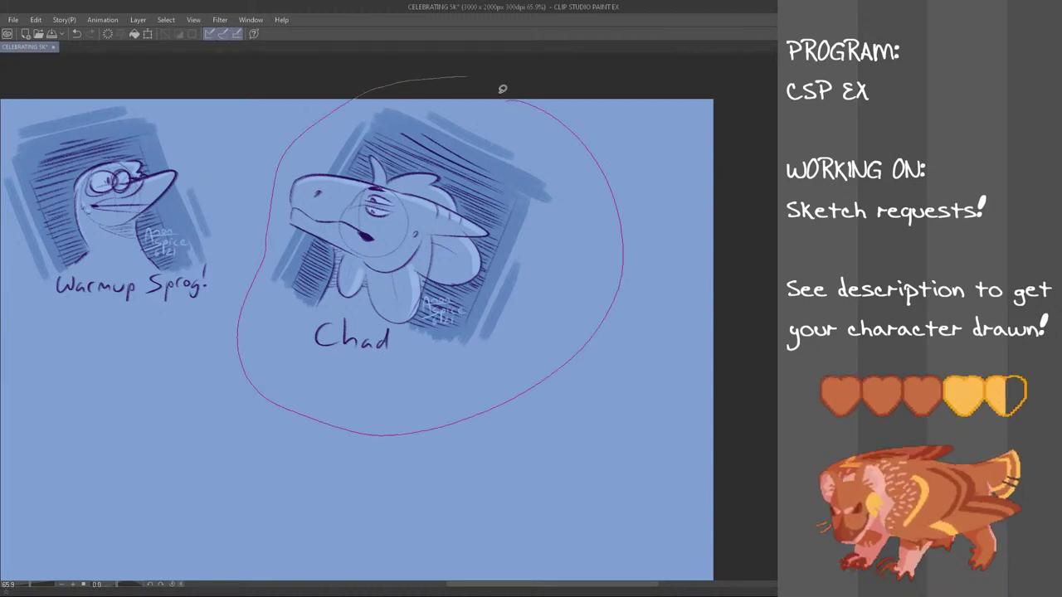
pyautogui.hotkey('ctrl', 't')
pyautogui.moveTo(459, 308); pyautogui.dragTo(406, 306)
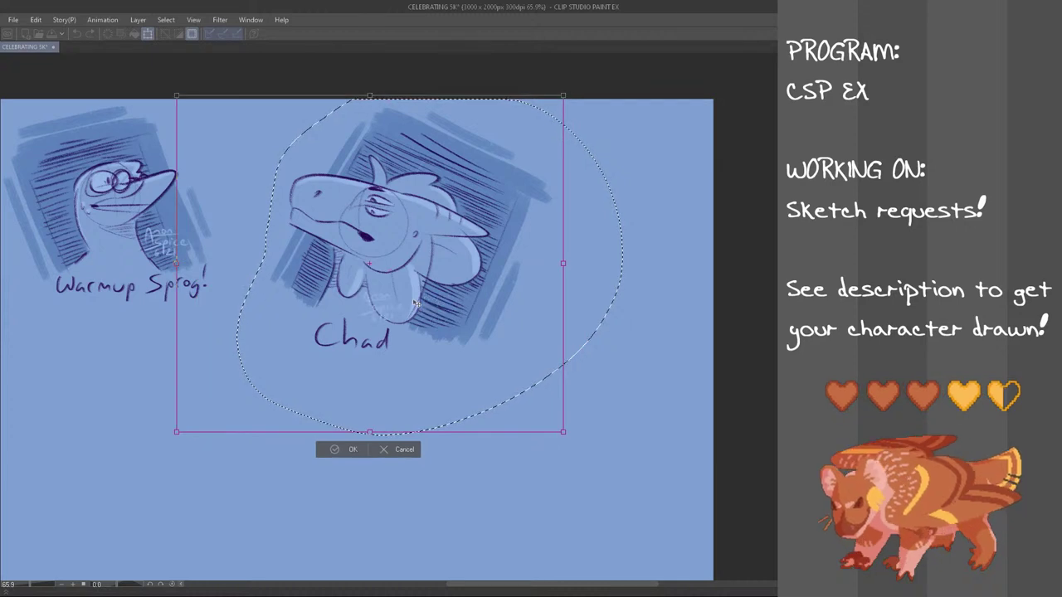
pyautogui.hotkey('ctrl', 'z')
pyautogui.click(391, 461)
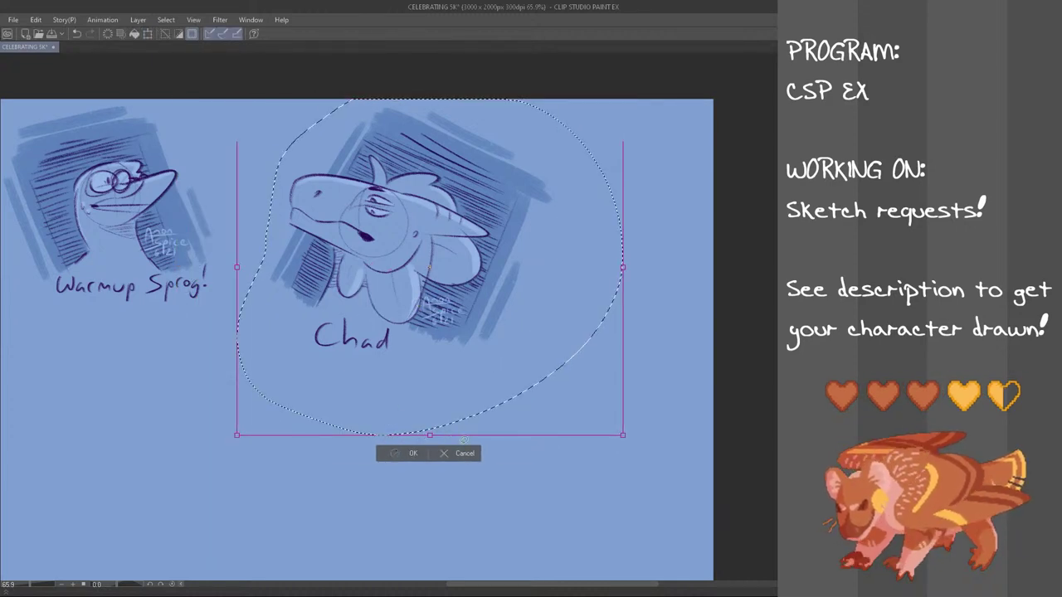
pyautogui.hotkey('ctrl', 'd')
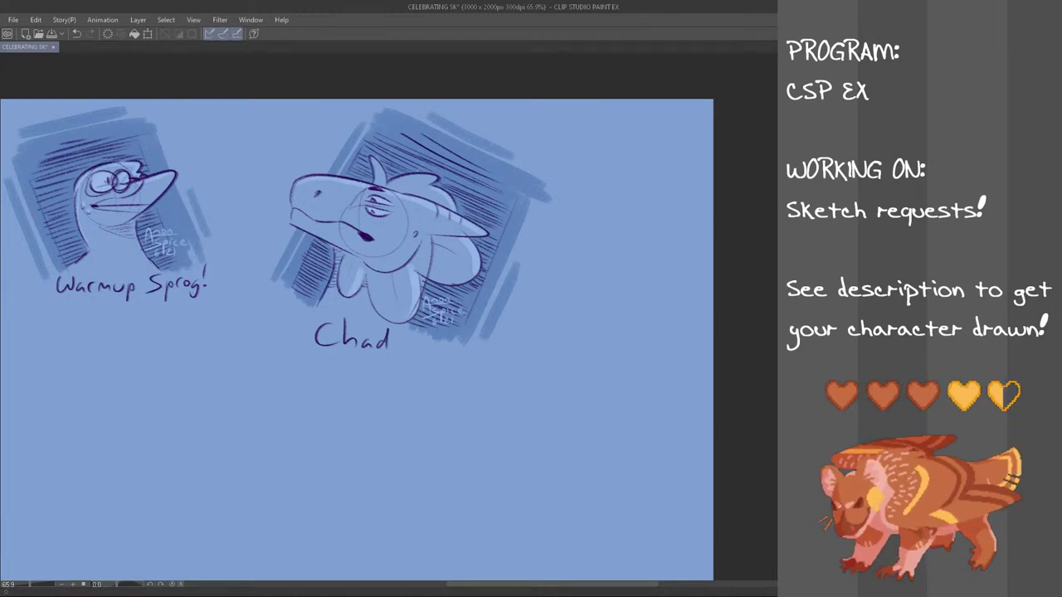
# - Move the dragon sketch with its caption and signature closer to the "Warmup Sprog!" sketch
pyautogui.moveTo(547, 108)
pyautogui.mouseDown()
pyautogui.moveTo(295, 362)
pyautogui.moveTo(260, 228)
pyautogui.moveTo(336, 99)
pyautogui.mouseUp()
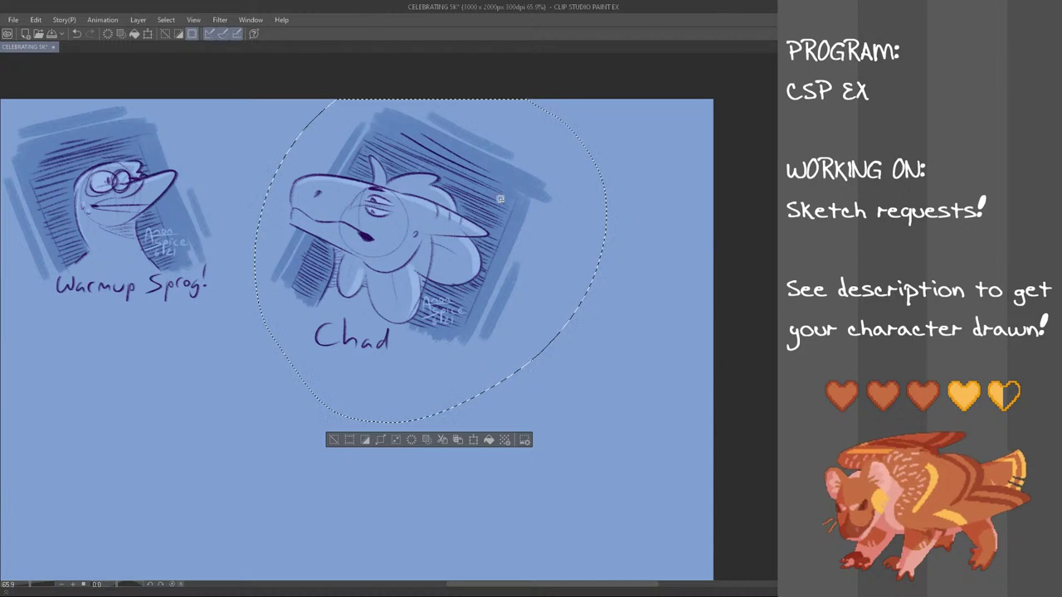
pyautogui.hotkey('ctrl', 't')
pyautogui.moveTo(473, 292); pyautogui.dragTo(425, 295)
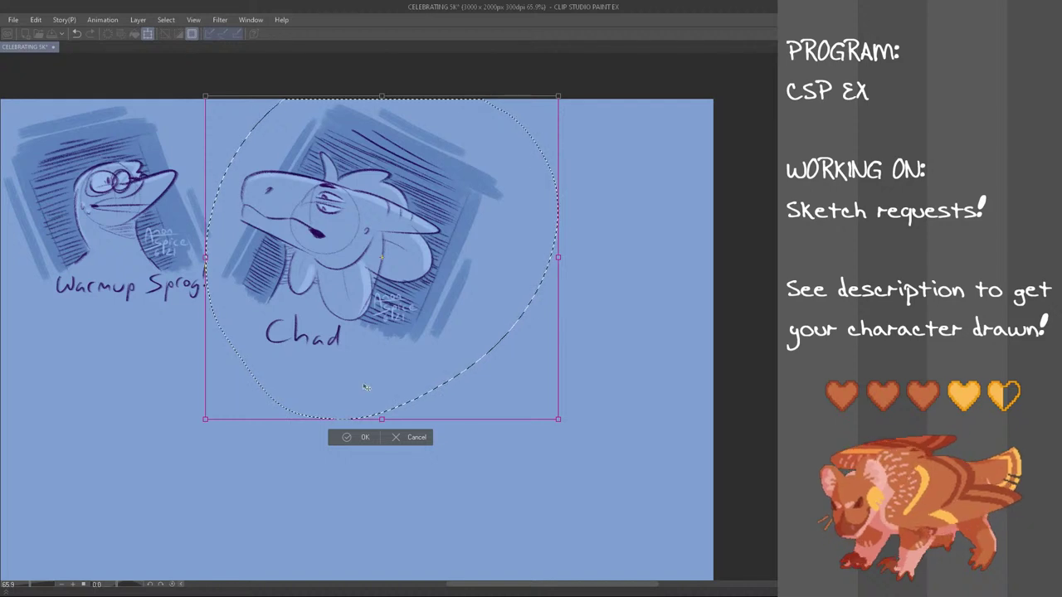
pyautogui.click(357, 437)
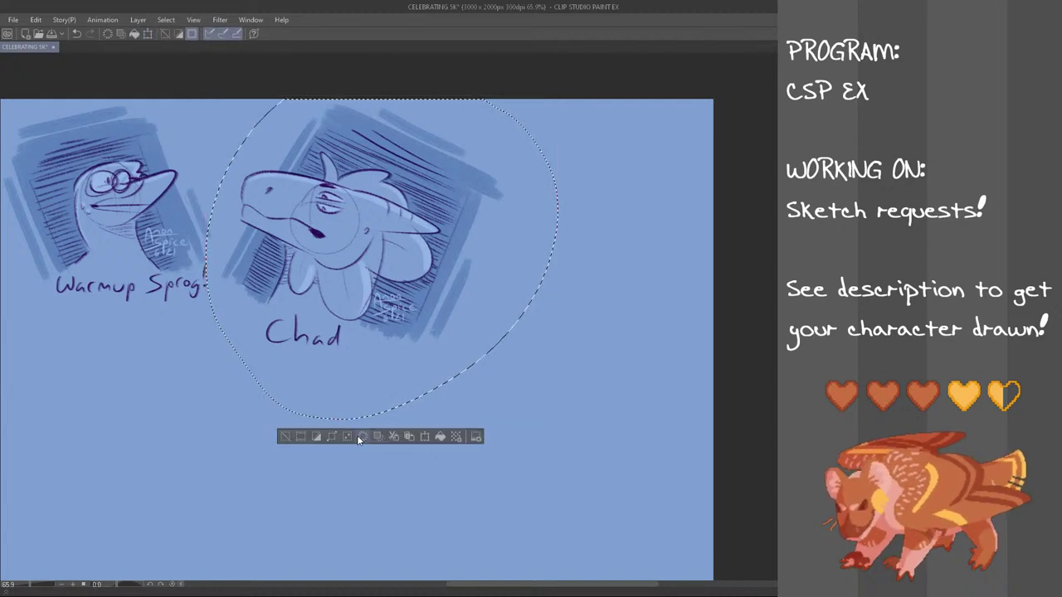
pyautogui.hotkey('ctrl', 'd')
# - Paste the wolf-like character's reference image into the canvas and place it beneath the "Warmup Sprog!" caption
pyautogui.scroll(-2, 531, 326)
pyautogui.scroll(-1, 533, 327)
pyautogui.scroll(1, 533, 327)
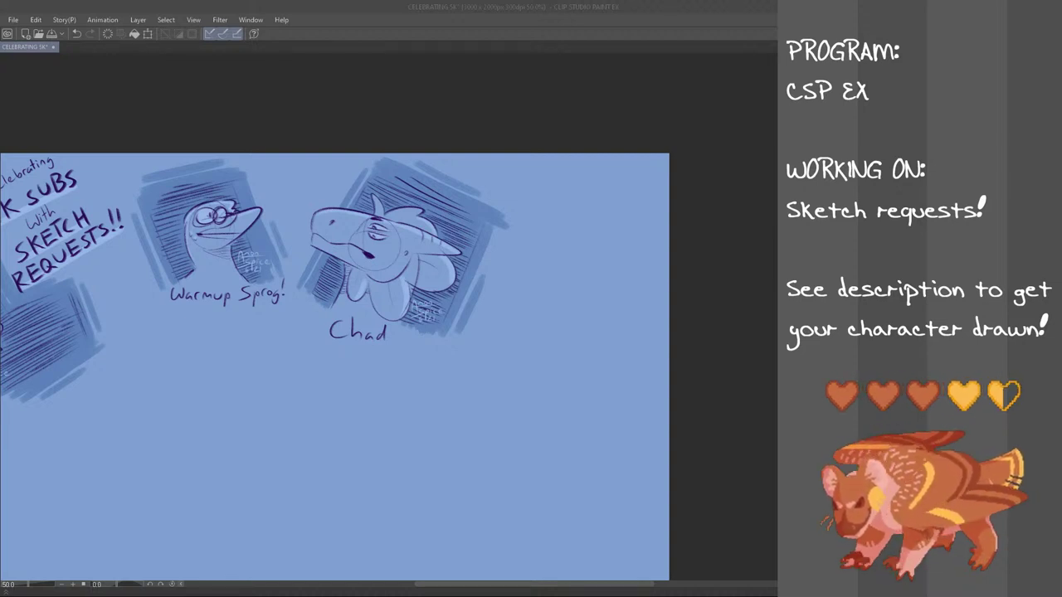
pyautogui.click(632, 80)
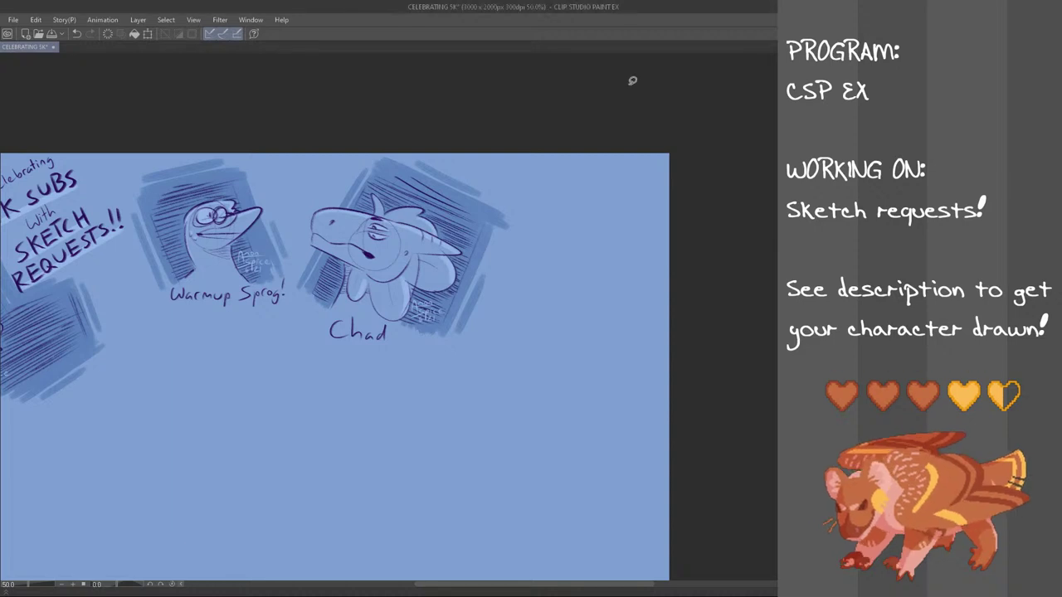
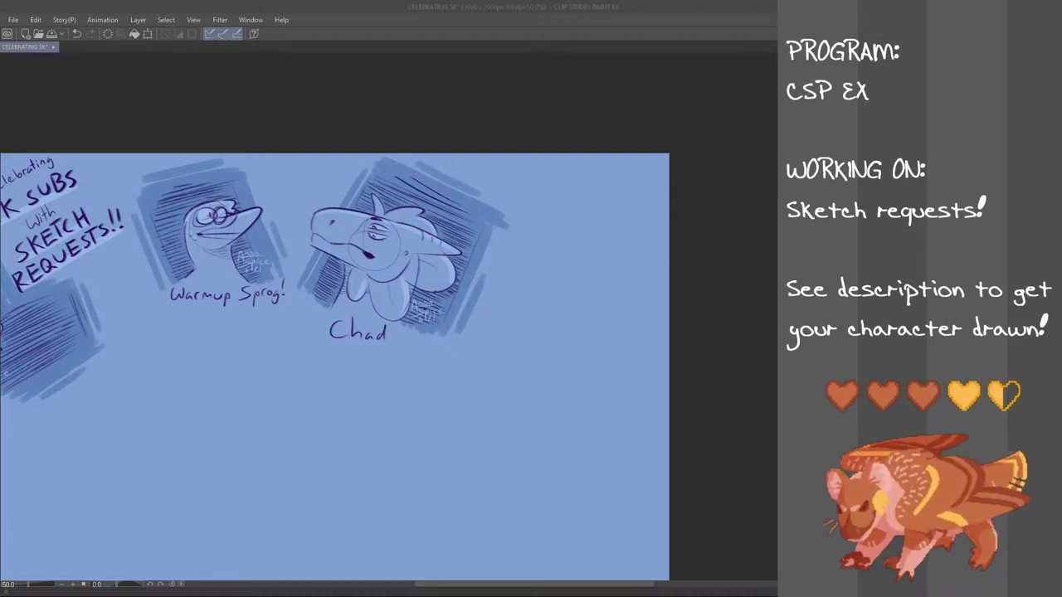
pyautogui.click(574, 5)
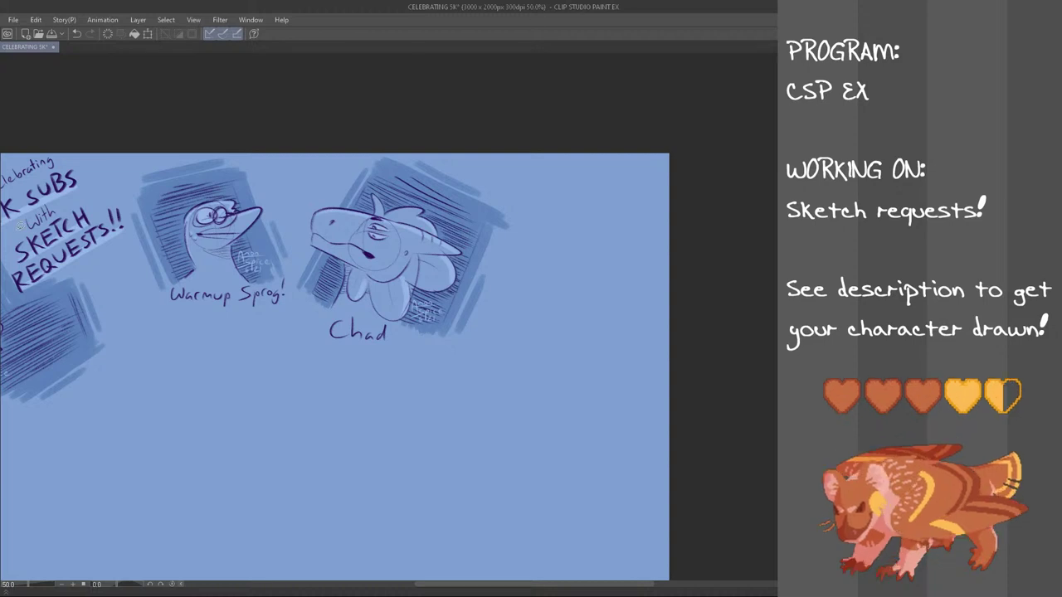
pyautogui.hotkey('alt', 'Tab')
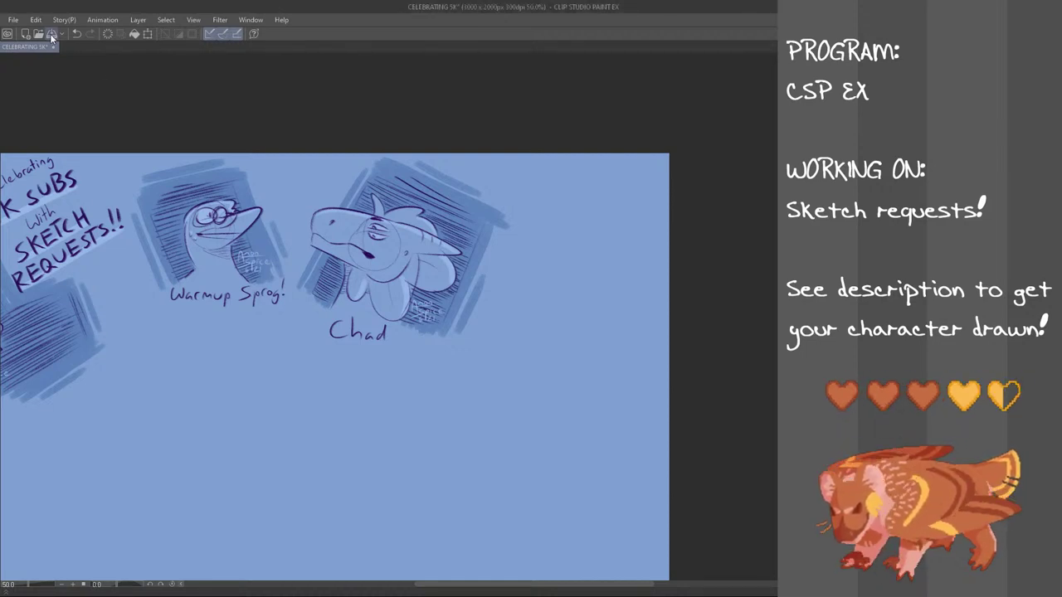
pyautogui.hotkey('ctrl', 'v')
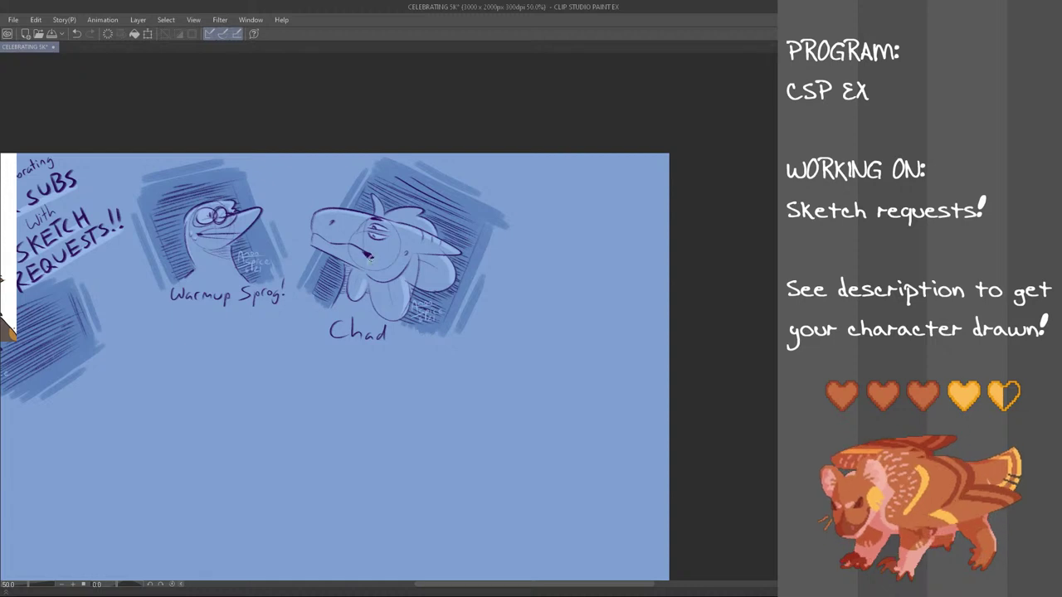
pyautogui.hotkey('ctrl', 't')
pyautogui.moveTo(12, 309); pyautogui.dragTo(284, 472)
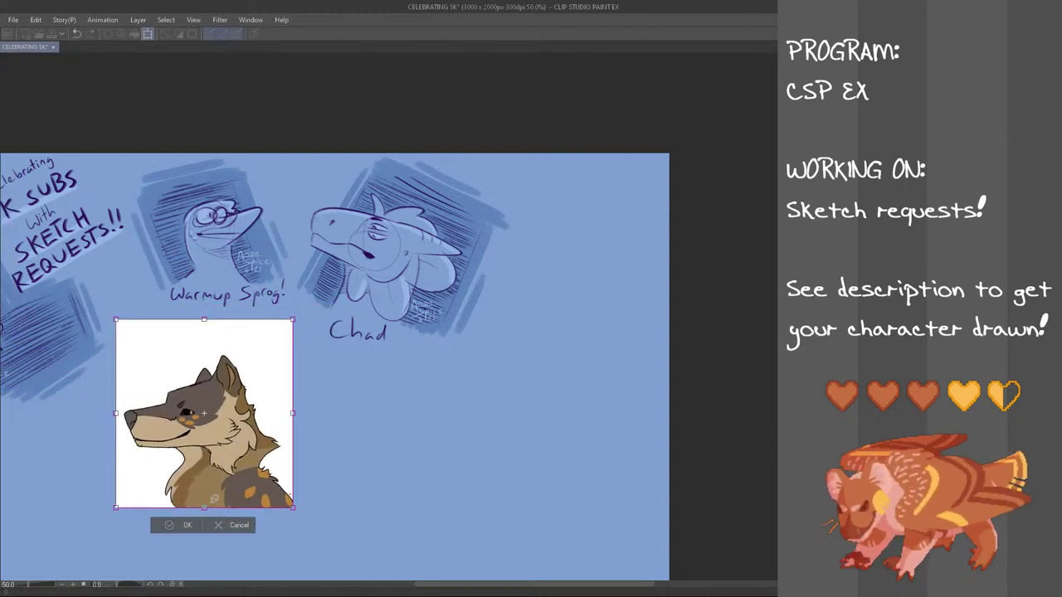
pyautogui.click(195, 528)
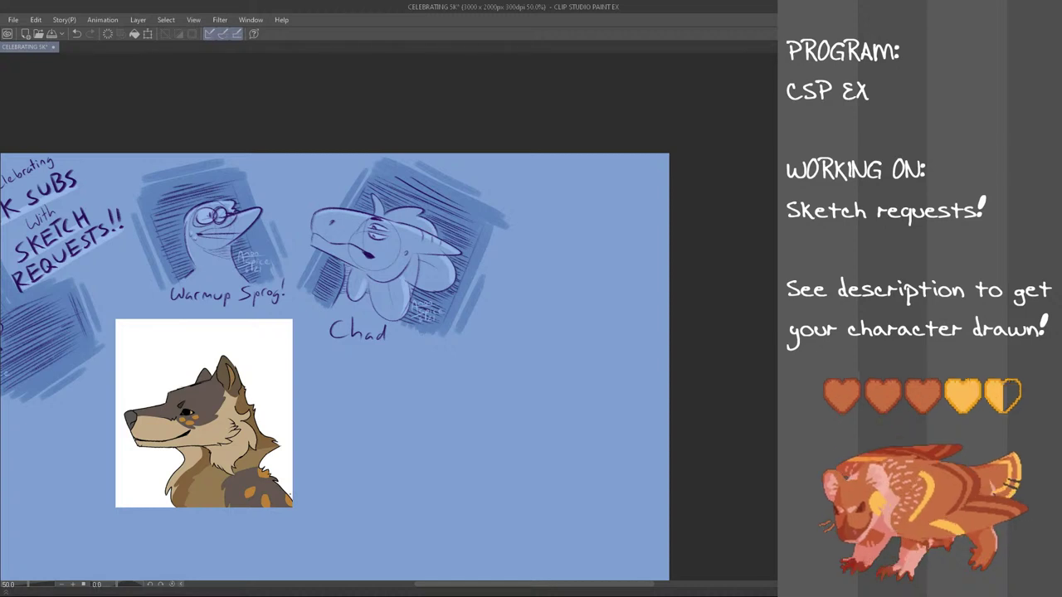
# - Handwrite the requester's username in possessive form beneath the wolf reference image, undoing unwanted strokes
pyautogui.scroll(-3, 335, 332)
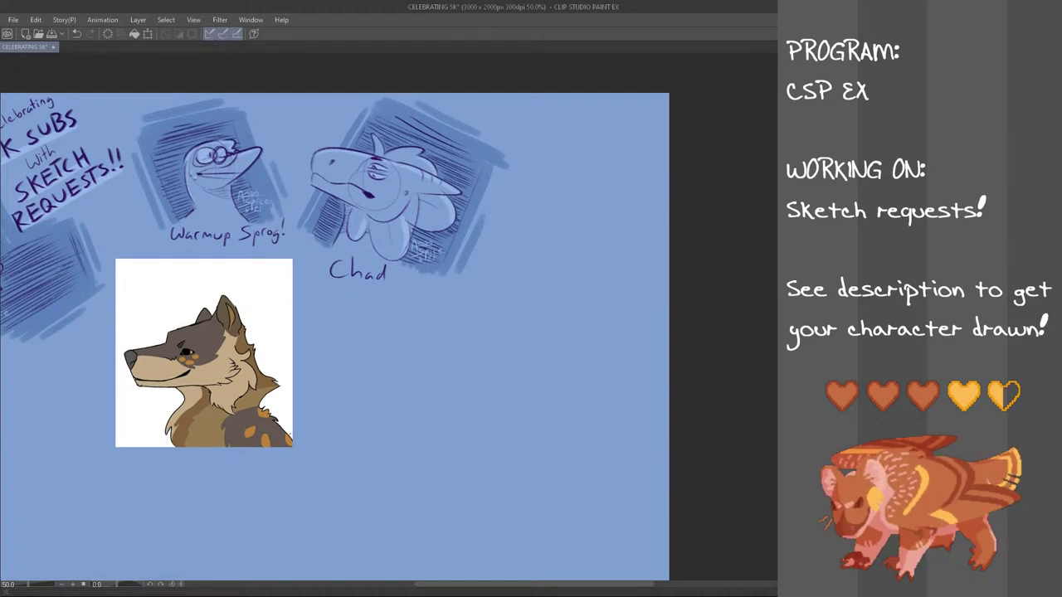
pyautogui.scroll(-3, 117, 419)
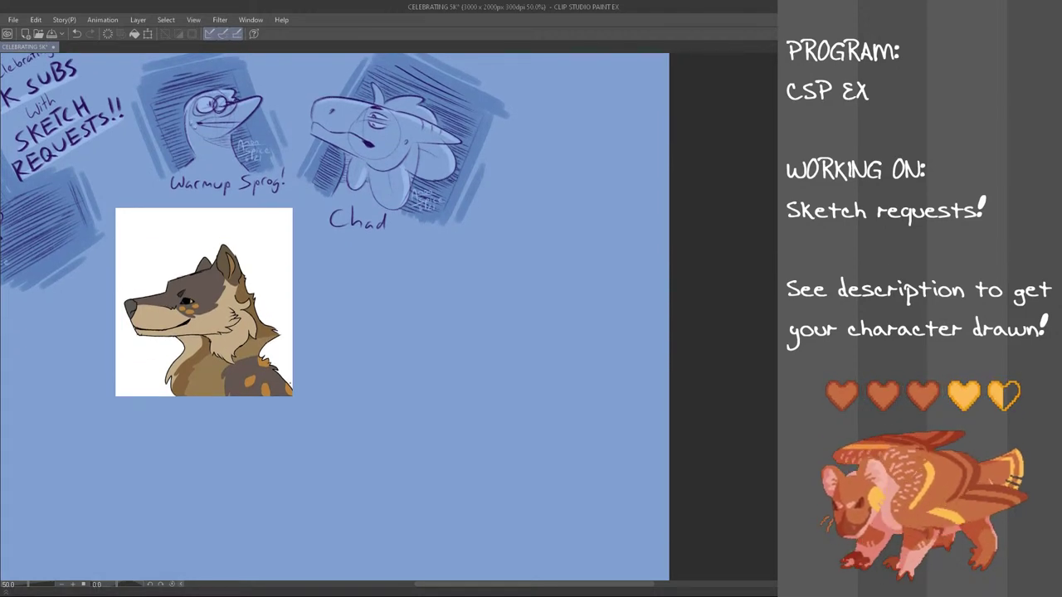
pyautogui.moveTo(119, 410); pyautogui.dragTo(120, 429)
pyautogui.hotkey('ctrl', 'z')
pyautogui.moveTo(111, 407)
pyautogui.mouseDown()
pyautogui.moveTo(127, 405)
pyautogui.moveTo(129, 426)
pyautogui.mouseUp()
pyautogui.hotkey('ctrl', 'z')
pyautogui.moveTo(129, 422); pyautogui.dragTo(182, 421)
pyautogui.hotkey('ctrl', 'z')
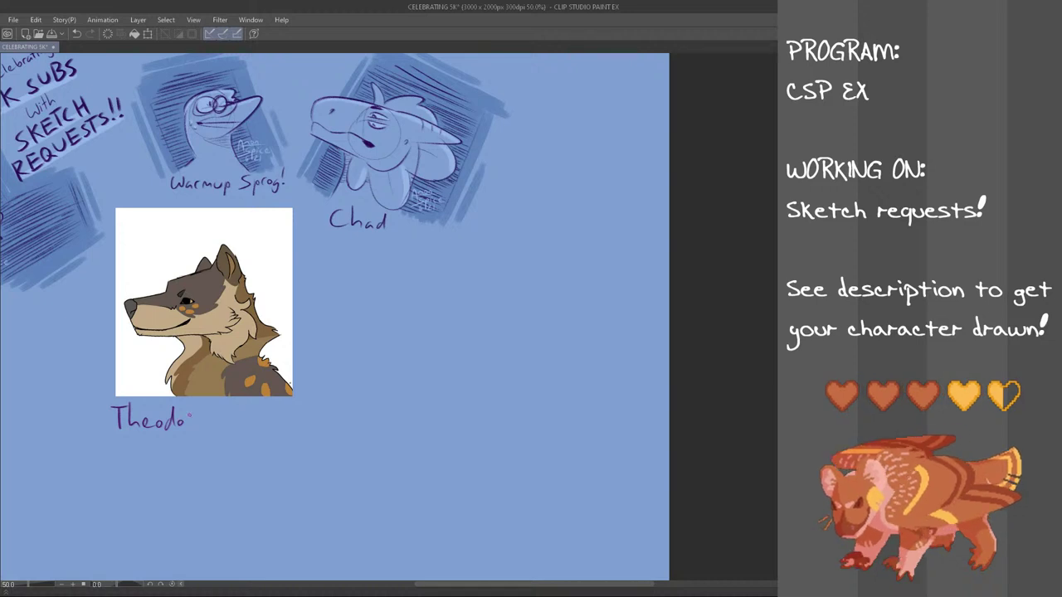
pyautogui.moveTo(192, 419); pyautogui.dragTo(201, 424)
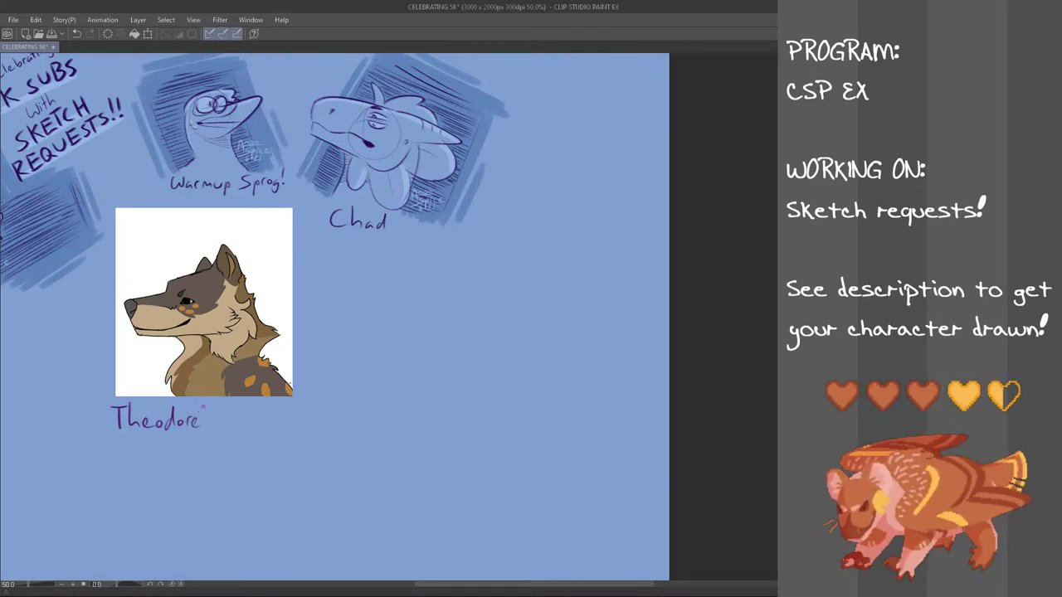
pyautogui.moveTo(205, 405)
pyautogui.mouseDown()
pyautogui.moveTo(204, 426)
pyautogui.moveTo(225, 426)
pyautogui.mouseUp()
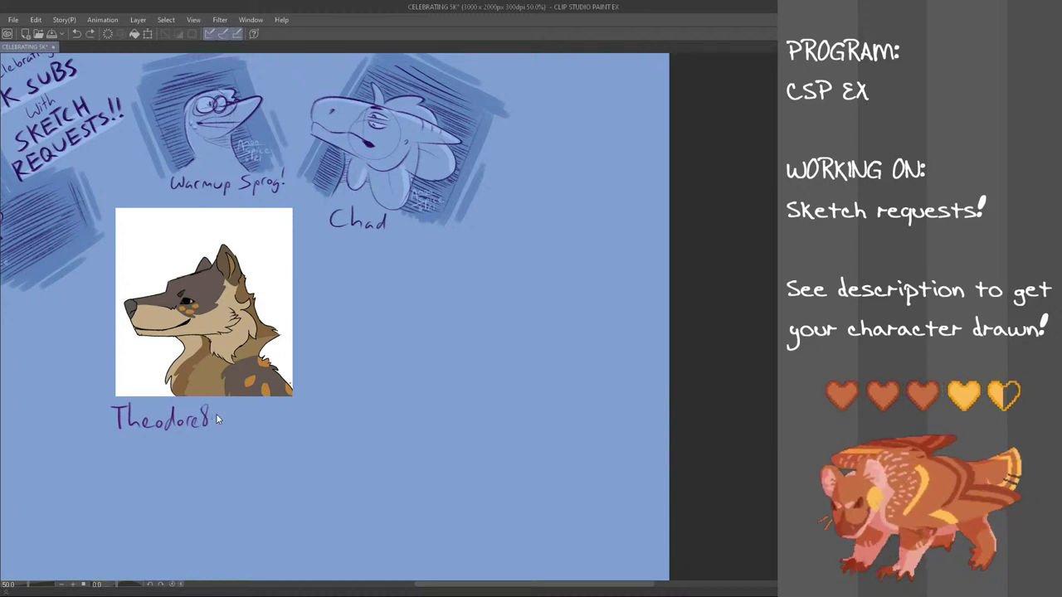
pyautogui.hotkey('ctrl', 'y')
pyautogui.moveTo(217, 410)
pyautogui.mouseDown()
pyautogui.moveTo(213, 428)
pyautogui.moveTo(236, 428)
pyautogui.mouseUp()
# - Handwrite "character" as the second caption line under the requester's username
pyautogui.moveTo(164, 443)
pyautogui.mouseDown()
pyautogui.moveTo(161, 454)
pyautogui.moveTo(140, 452)
pyautogui.moveTo(151, 456)
pyautogui.mouseUp()
pyautogui.moveTo(159, 438)
pyautogui.mouseDown()
pyautogui.moveTo(168, 454)
pyautogui.moveTo(192, 447)
pyautogui.mouseUp()
pyautogui.moveTo(202, 445); pyautogui.dragTo(212, 455)
pyautogui.moveTo(218, 440)
pyautogui.mouseDown()
pyautogui.moveTo(219, 455)
pyautogui.moveTo(233, 454)
pyautogui.mouseUp()
pyautogui.moveTo(236, 453); pyautogui.dragTo(245, 445)
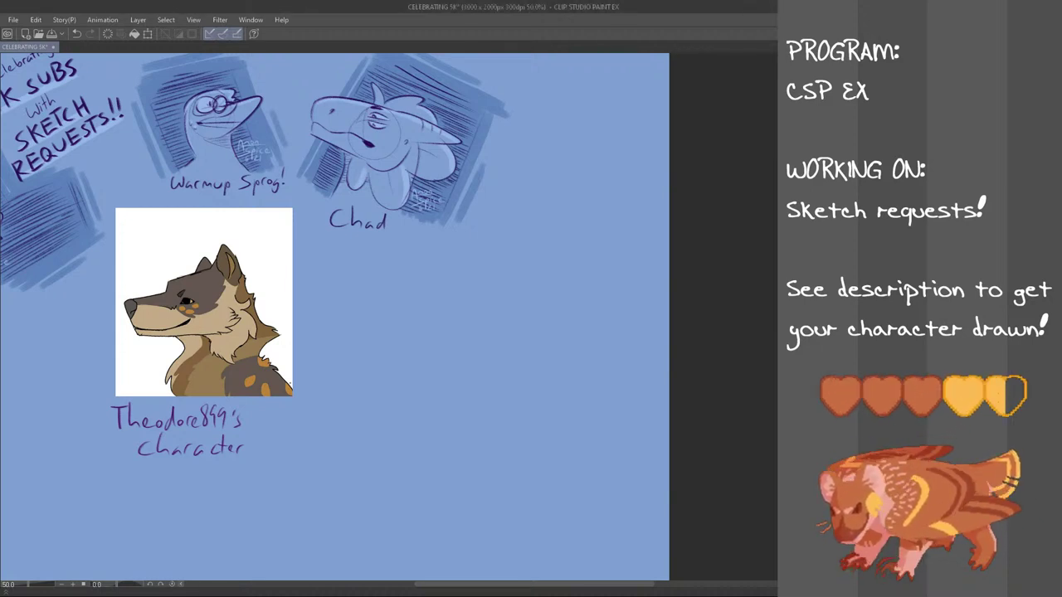
pyautogui.scroll(3, 334, 317)
pyautogui.scroll(-2, 334, 316)
pyautogui.scroll(1, 334, 317)
pyautogui.scroll(3, 334, 317)
pyautogui.scroll(-4, 335, 317)
pyautogui.scroll(3, 334, 317)
pyautogui.scroll(-2, 335, 315)
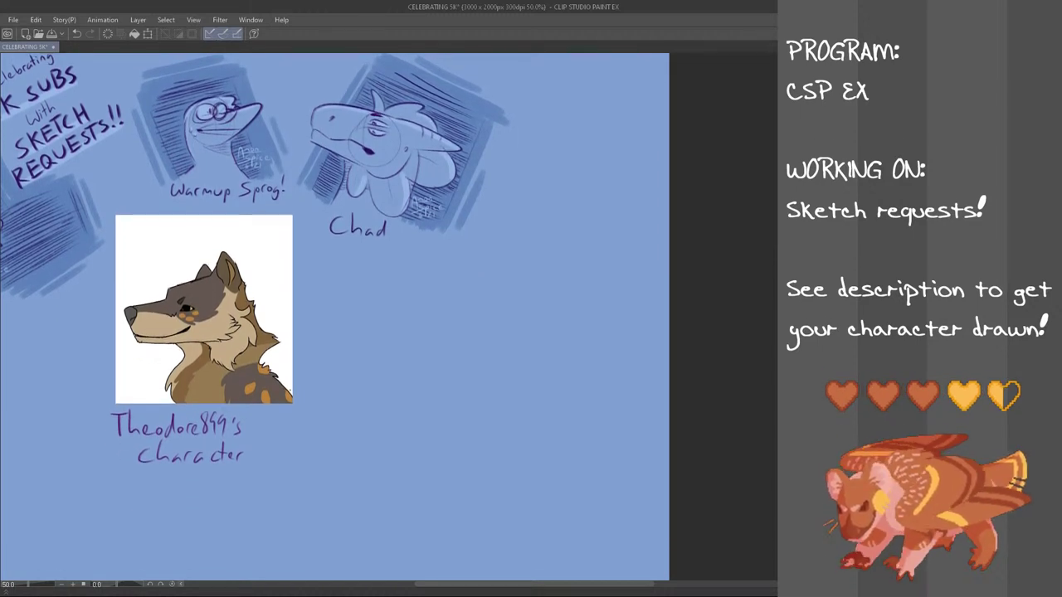
# - Sketch a construction circle with a curved centre guideline for the wolf's head in the empty area beside the reference image
pyautogui.scroll(2, 373, 314)
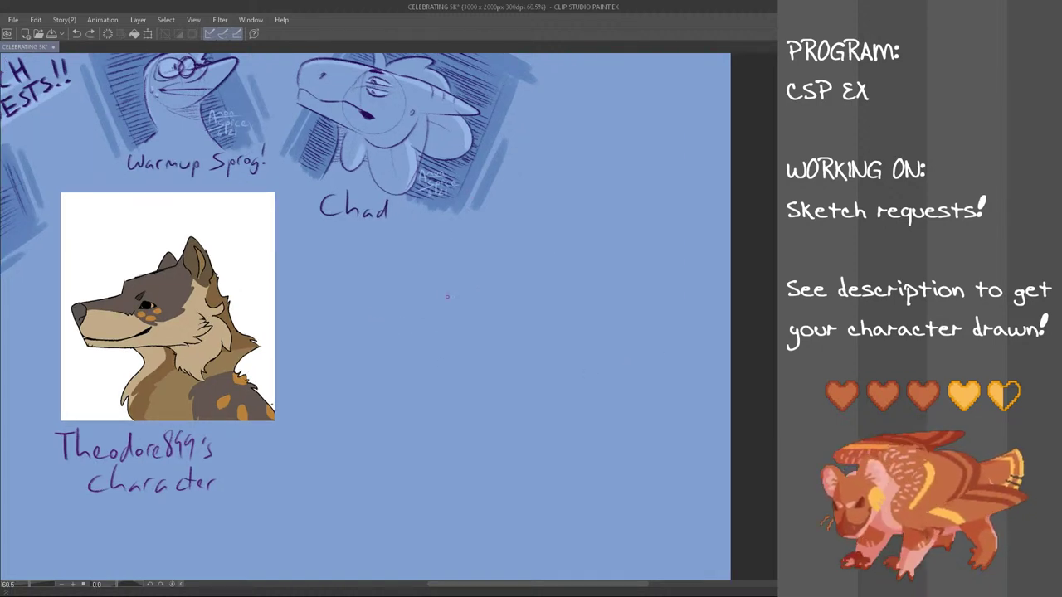
pyautogui.moveTo(388, 339)
pyautogui.mouseDown()
pyautogui.moveTo(424, 325)
pyautogui.moveTo(446, 334)
pyautogui.moveTo(386, 311)
pyautogui.moveTo(460, 327)
pyautogui.moveTo(457, 313)
pyautogui.moveTo(422, 328)
pyautogui.moveTo(450, 302)
pyautogui.mouseUp()
pyautogui.hotkey('ctrl', 'z')
pyautogui.hotkey('ctrl', 'z')
pyautogui.hotkey('ctrl', 'z')
pyautogui.hotkey('ctrl', 'z')
pyautogui.hotkey('ctrl', 'z')
pyautogui.moveTo(386, 320)
pyautogui.mouseDown()
pyautogui.moveTo(436, 300)
pyautogui.moveTo(394, 330)
pyautogui.mouseUp()
pyautogui.hotkey('ctrl', 'z')
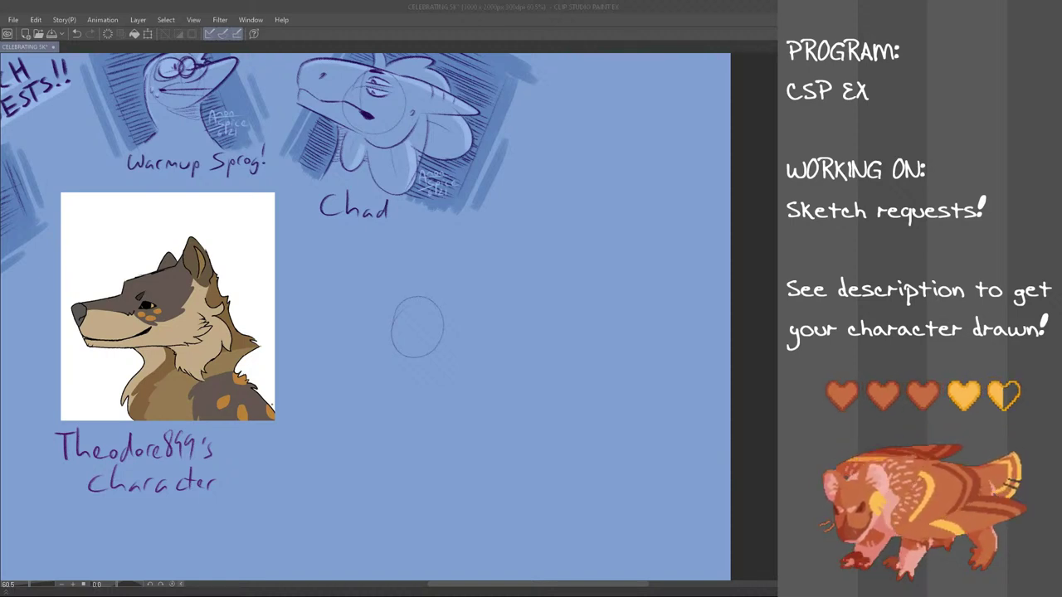
pyautogui.click(426, 314)
pyautogui.moveTo(419, 303); pyautogui.dragTo(434, 341)
pyautogui.hotkey('ctrl', 'z')
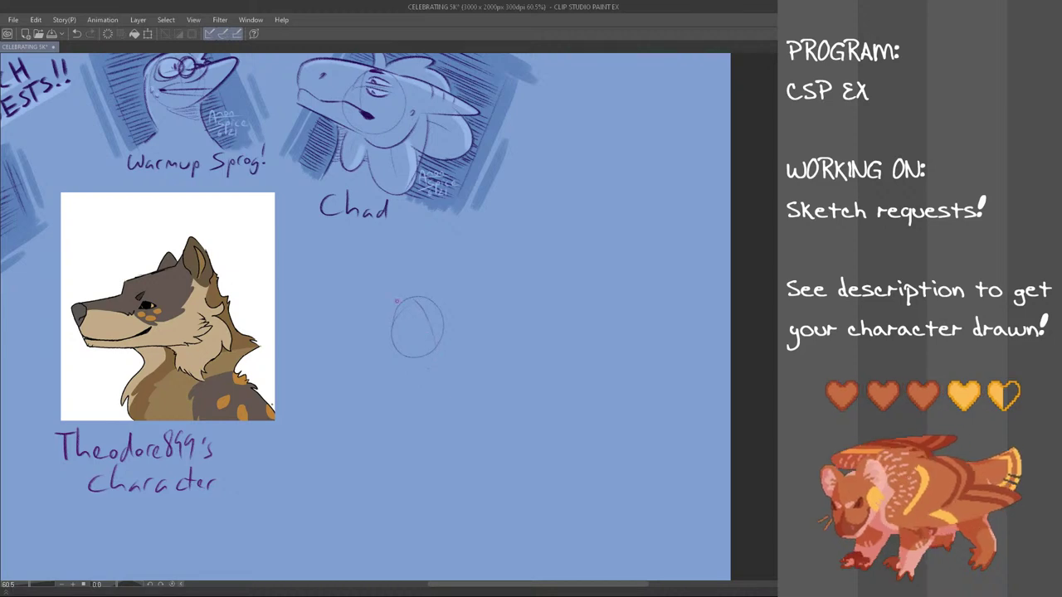
# - Sketch two pointed ears on the head circle and a curved eye guideline inside it, undoing unwanted strokes
pyautogui.moveTo(400, 284)
pyautogui.mouseDown()
pyautogui.moveTo(422, 277)
pyautogui.moveTo(434, 289)
pyautogui.mouseUp()
pyautogui.hotkey('ctrl', 'z')
pyautogui.hotkey('ctrl', 'z')
pyautogui.moveTo(365, 327)
pyautogui.mouseDown()
pyautogui.moveTo(438, 295)
pyautogui.moveTo(355, 305)
pyautogui.moveTo(387, 308)
pyautogui.moveTo(416, 340)
pyautogui.mouseUp()
pyautogui.hotkey('ctrl', 'z')
pyautogui.hotkey('ctrl', 'z')
pyautogui.hotkey('ctrl', 'z')
pyautogui.hotkey('ctrl', 'z')
pyautogui.hotkey('ctrl', 'z')
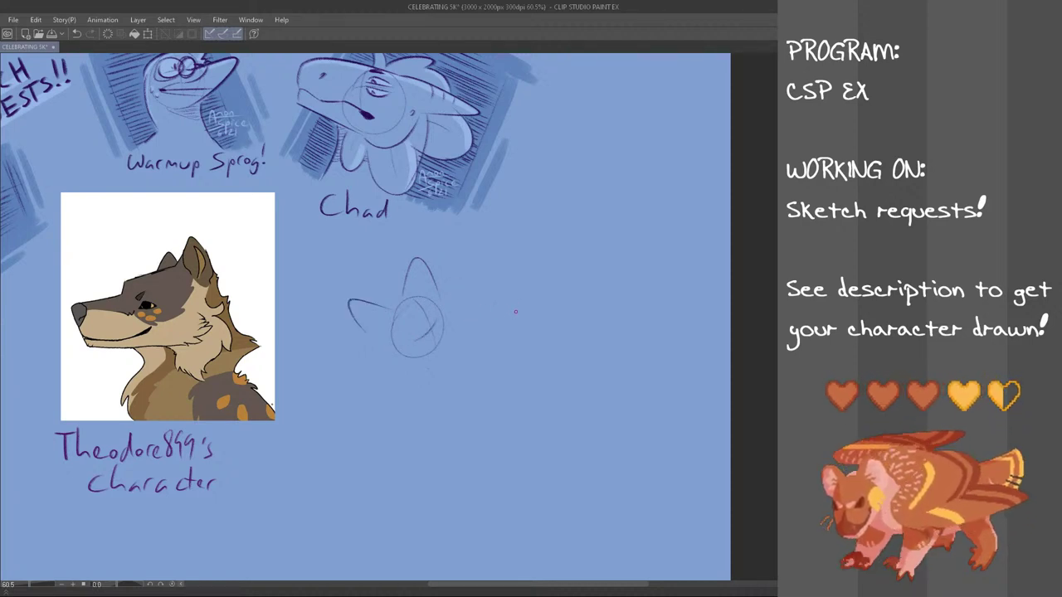
# - Sketch the muzzle's bridge, front edge and lower jaw line extending from the head circle, undoing unwanted strokes
pyautogui.moveTo(444, 323); pyautogui.dragTo(490, 339)
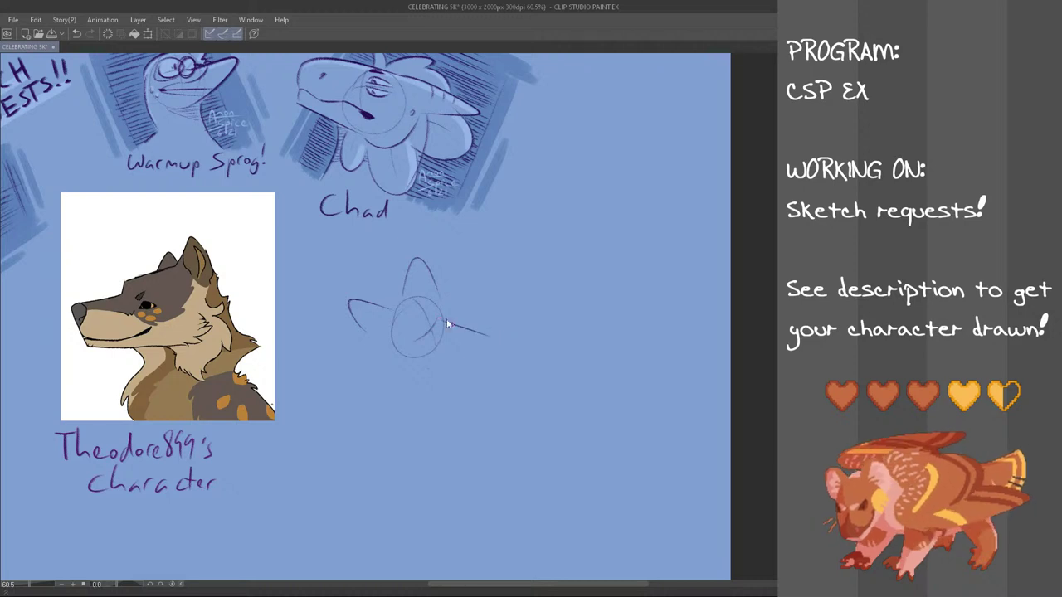
pyautogui.hotkey('ctrl', 'z')
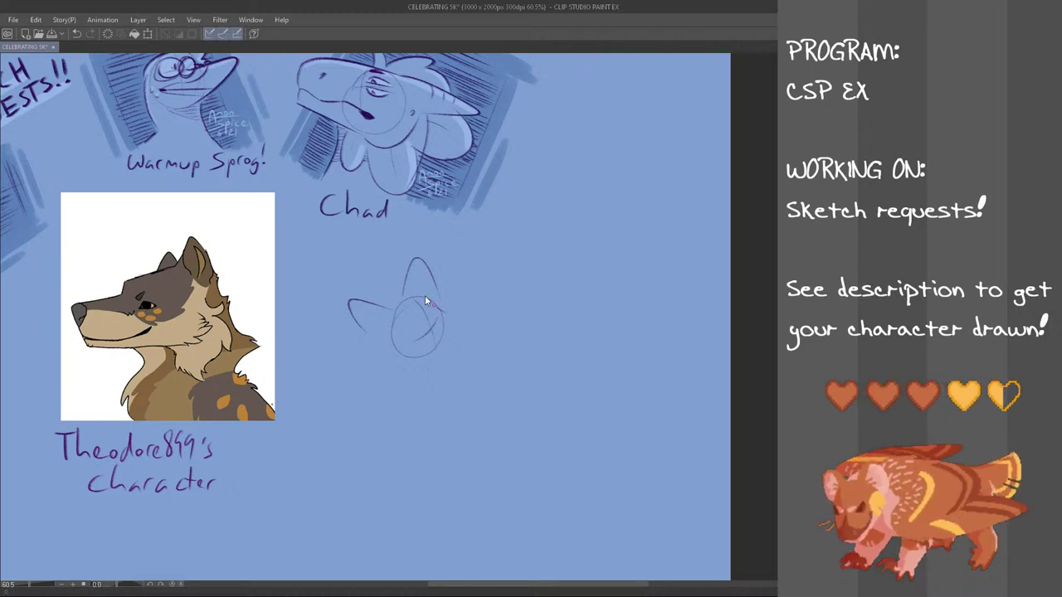
pyautogui.moveTo(451, 323)
pyautogui.mouseDown()
pyautogui.moveTo(514, 346)
pyautogui.moveTo(466, 339)
pyautogui.moveTo(504, 344)
pyautogui.mouseUp()
pyautogui.hotkey('ctrl', 'z')
pyautogui.hotkey('ctrl', 'z')
pyautogui.moveTo(449, 320)
pyautogui.mouseDown()
pyautogui.moveTo(470, 357)
pyautogui.moveTo(488, 343)
pyautogui.moveTo(479, 367)
pyautogui.mouseUp()
pyautogui.hotkey('ctrl', 'z')
pyautogui.moveTo(438, 368)
pyautogui.mouseDown()
pyautogui.moveTo(485, 374)
pyautogui.moveTo(471, 372)
pyautogui.mouseUp()
pyautogui.hotkey('ctrl', 'z')
pyautogui.hotkey('ctrl', 'z')
pyautogui.moveTo(408, 360); pyautogui.dragTo(472, 374)
pyautogui.hotkey('ctrl', 'z')
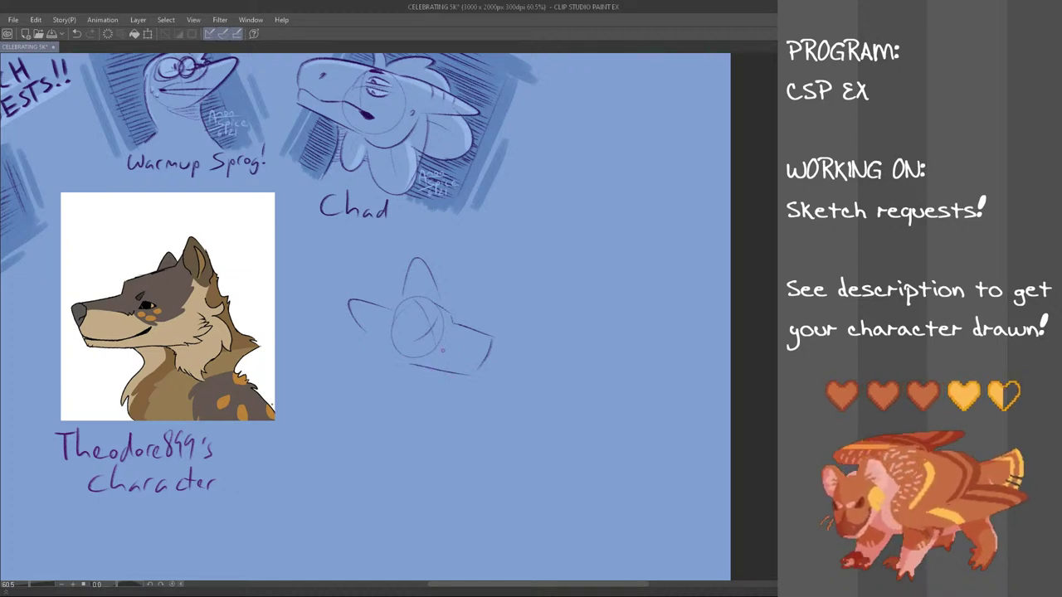
# - Sketch the nose and nostril at the tip of the muzzle, undoing unwanted strokes
pyautogui.moveTo(474, 342); pyautogui.dragTo(472, 356)
pyautogui.hotkey('ctrl', 'z')
pyautogui.hotkey('ctrl', 'z')
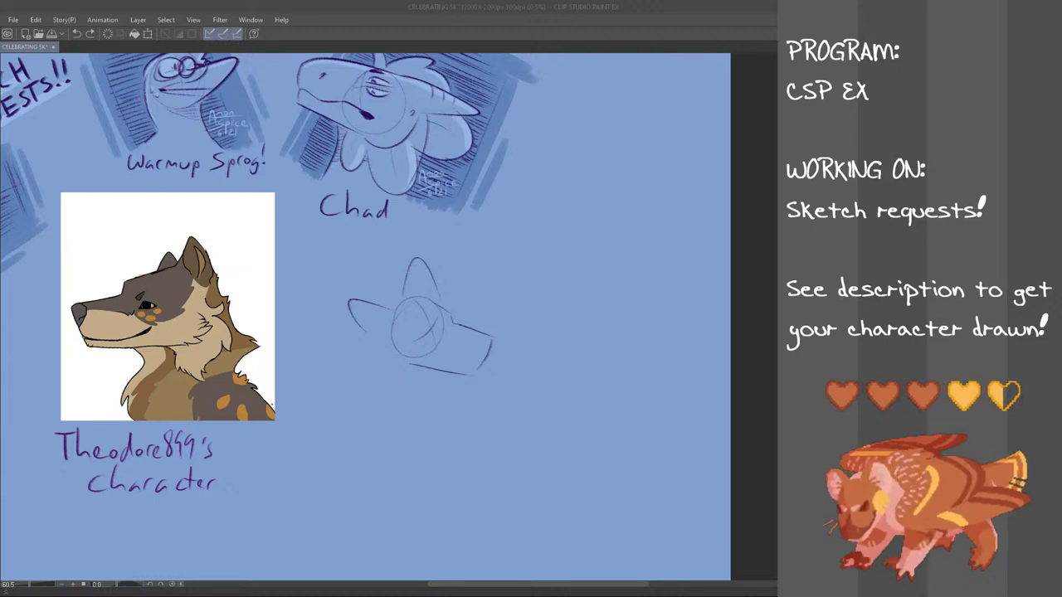
pyautogui.moveTo(476, 343); pyautogui.dragTo(479, 342)
pyautogui.hotkey('ctrl', 'z')
pyautogui.hotkey('ctrl', 'z')
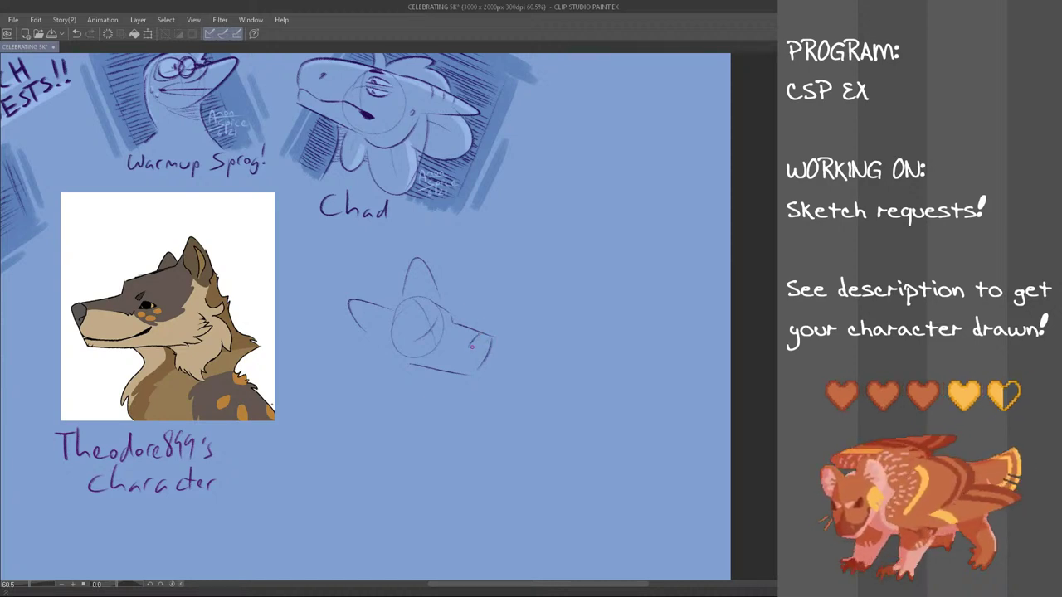
pyautogui.moveTo(476, 336); pyautogui.dragTo(481, 357)
pyautogui.hotkey('ctrl', 'z')
pyautogui.hotkey('ctrl', 'z')
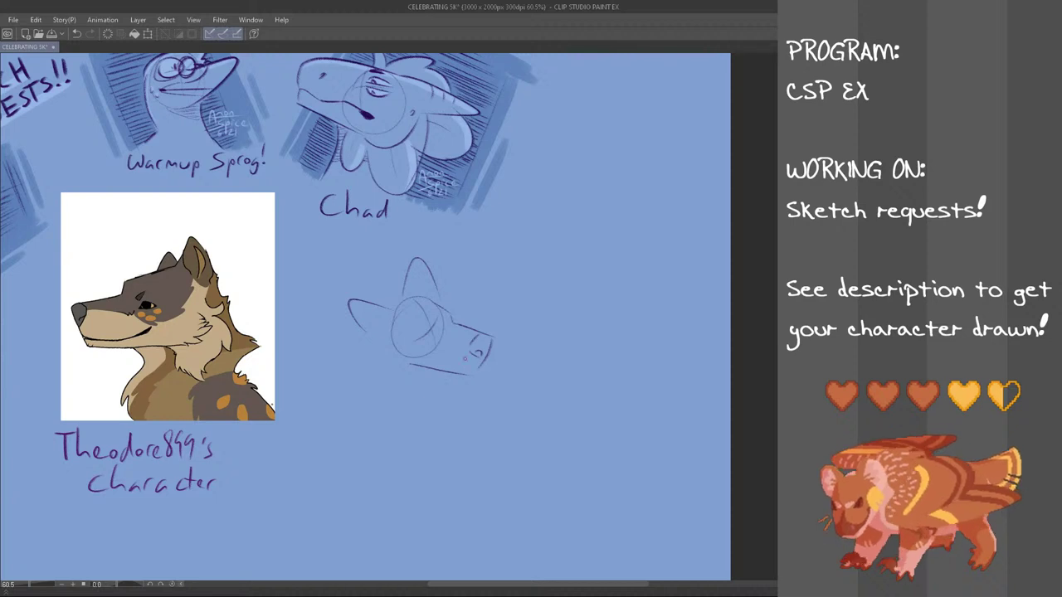
# - Try to sketch the mouth line running along the muzzle beneath the nose
pyautogui.moveTo(479, 366)
pyautogui.mouseDown()
pyautogui.moveTo(441, 361)
pyautogui.moveTo(467, 368)
pyautogui.moveTo(481, 354)
pyautogui.moveTo(434, 357)
pyautogui.moveTo(448, 361)
pyautogui.mouseUp()
pyautogui.hotkey('ctrl', 'z')
pyautogui.hotkey('ctrl', 'z')
pyautogui.hotkey('ctrl', 'z')
pyautogui.hotkey('ctrl', 'z')
pyautogui.hotkey('ctrl', 'z')
pyautogui.hotkey('ctrl', 'z')
pyautogui.hotkey('ctrl', 'z')
pyautogui.hotkey('ctrl', 'z')
pyautogui.hotkey('ctrl', 'z')
pyautogui.hotkey('ctrl', 'z')
pyautogui.hotkey('ctrl', 'z')
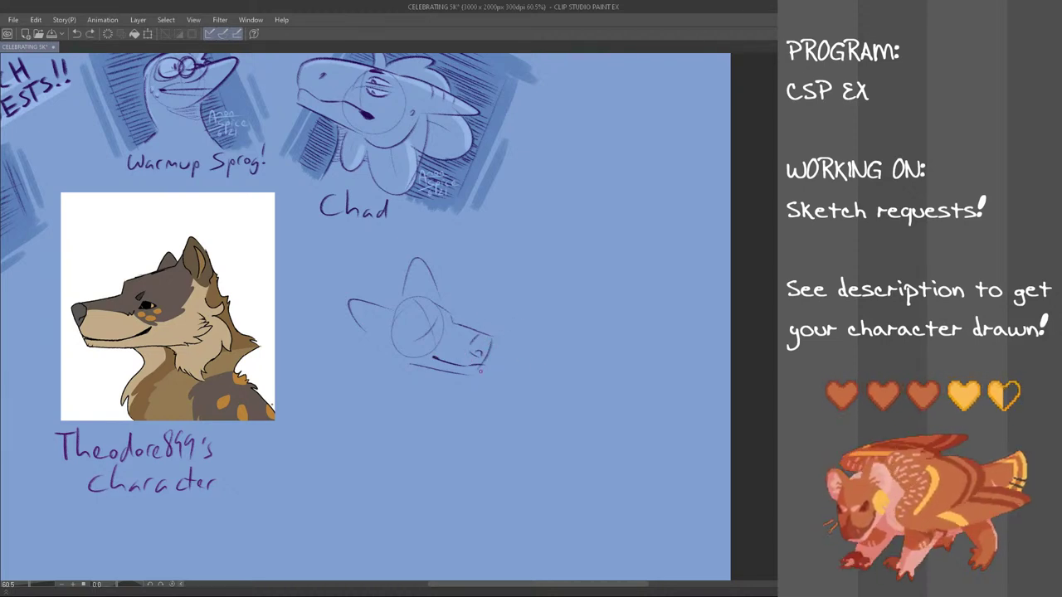
pyautogui.hotkey('ctrl', 'z')
# - Try to add lip detail at the front end of the mouth line
pyautogui.moveTo(466, 364); pyautogui.dragTo(473, 366)
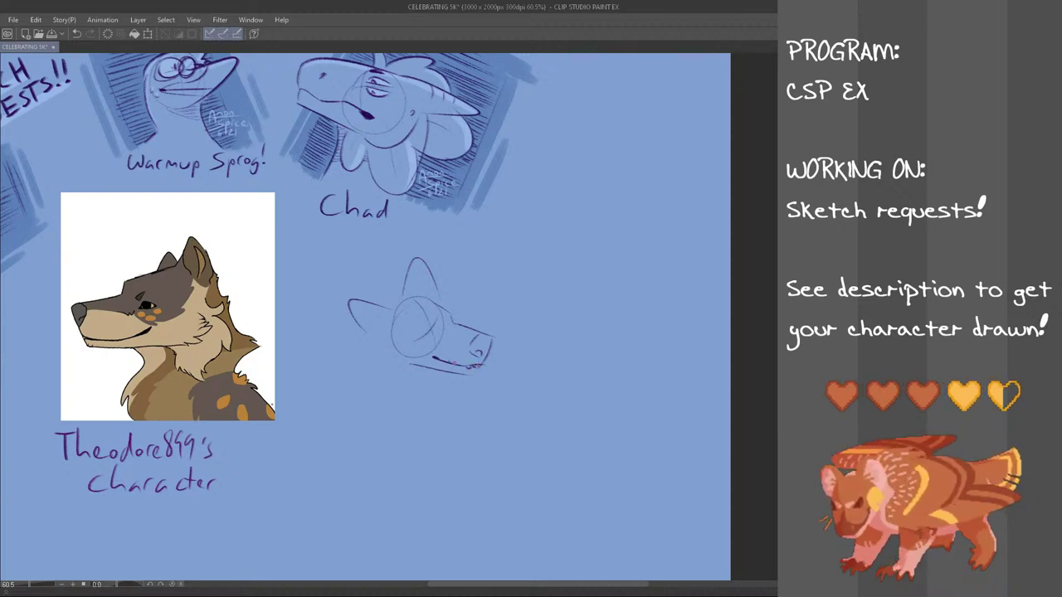
pyautogui.hotkey('ctrl', 'z')
pyautogui.moveTo(481, 365)
pyautogui.mouseDown()
pyautogui.moveTo(471, 378)
pyautogui.moveTo(483, 366)
pyautogui.mouseUp()
pyautogui.hotkey('ctrl', 'z')
pyautogui.hotkey('ctrl', 'z')
pyautogui.hotkey('ctrl', 'z')
pyautogui.hotkey('ctrl', 'z')
pyautogui.hotkey('ctrl', 'z')
pyautogui.moveTo(468, 367); pyautogui.dragTo(480, 367)
pyautogui.hotkey('ctrl', 'z')
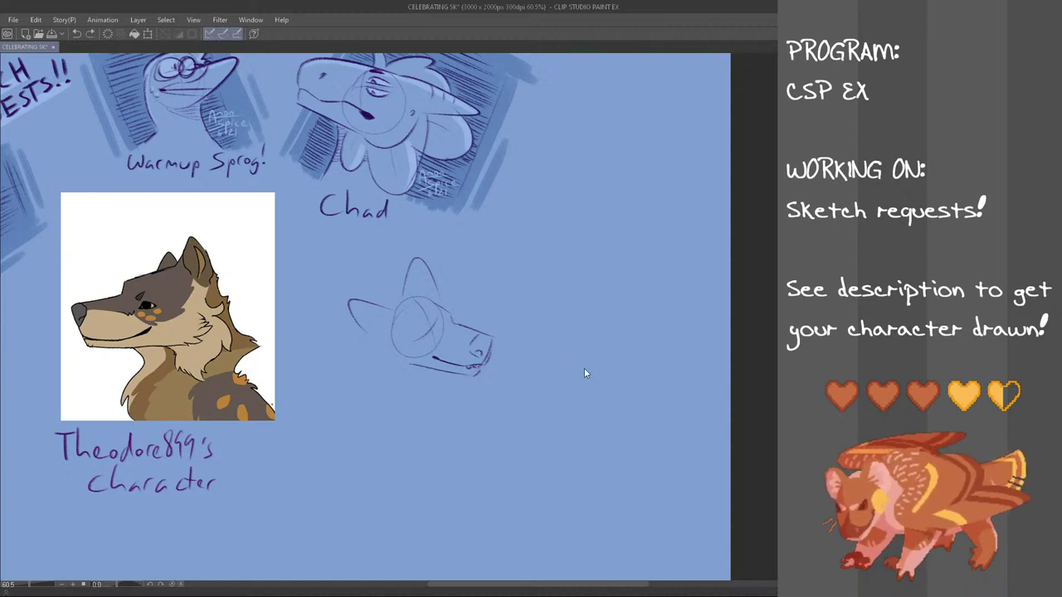
pyautogui.hotkey('ctrl', 'z')
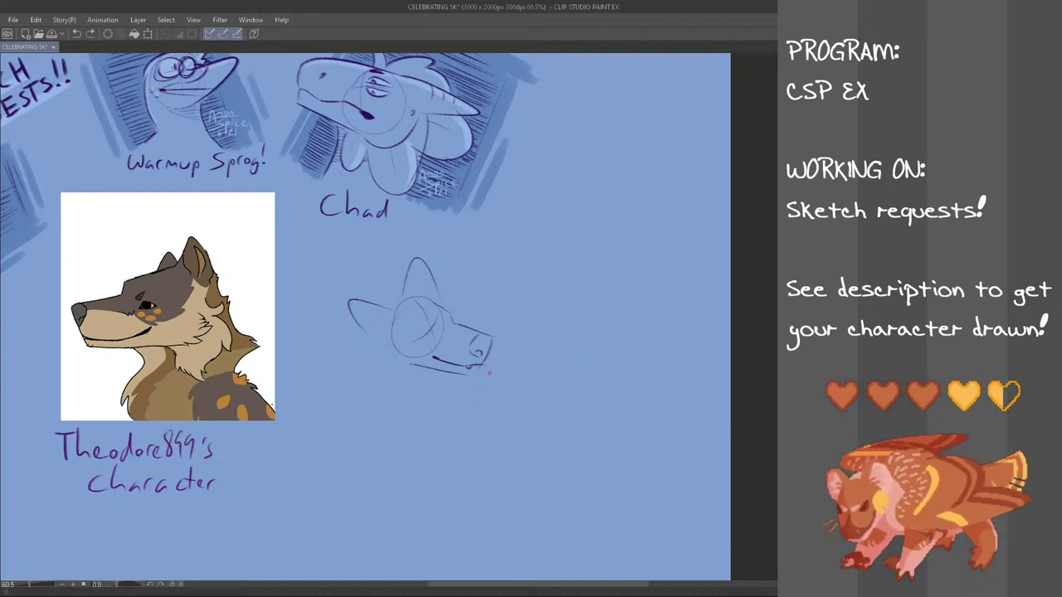
# - Try to sketch the chin connecting the muzzle's front edge to the lower jaw line
pyautogui.moveTo(489, 349)
pyautogui.mouseDown()
pyautogui.moveTo(464, 372)
pyautogui.moveTo(474, 375)
pyautogui.mouseUp()
pyautogui.hotkey('ctrl', 'z')
pyautogui.hotkey('ctrl', 'z')
pyautogui.hotkey('ctrl', 'z')
pyautogui.hotkey('ctrl', 'z')
pyautogui.hotkey('ctrl', 'z')
pyautogui.hotkey('ctrl', 'z')
pyautogui.hotkey('ctrl', 'y')
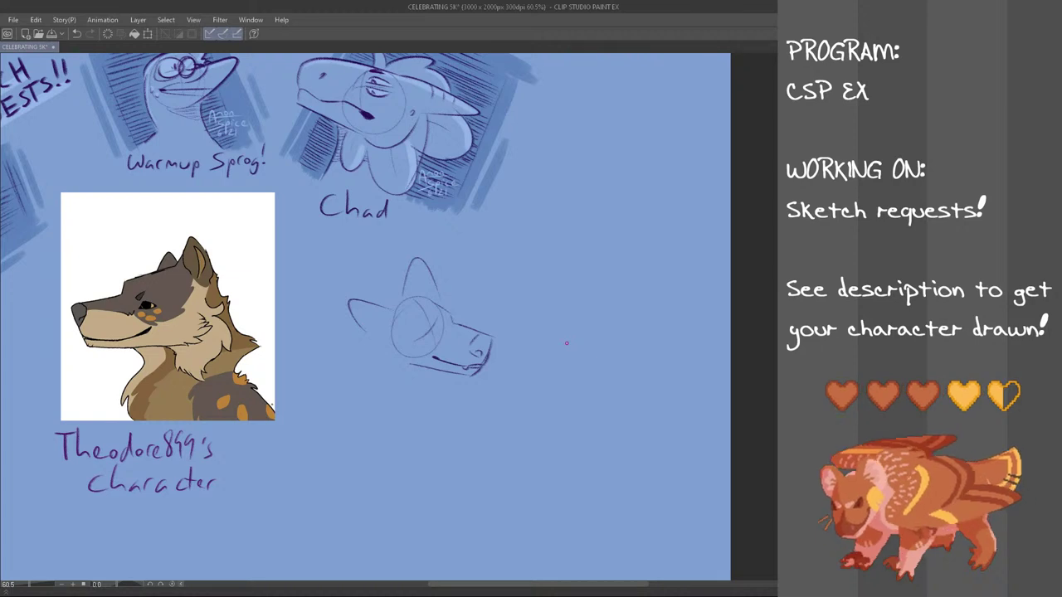
pyautogui.hotkey('ctrl', 'z')
# - Undo the mouth, lip and chin strokes, keeping the muzzle outline and nose
pyautogui.moveTo(474, 375)
pyautogui.mouseDown()
pyautogui.moveTo(482, 366)
pyautogui.moveTo(429, 352)
pyautogui.mouseUp()
pyautogui.hotkey('ctrl', 'z')
pyautogui.hotkey('ctrl', 'z')
pyautogui.press('h')
pyautogui.press('h')
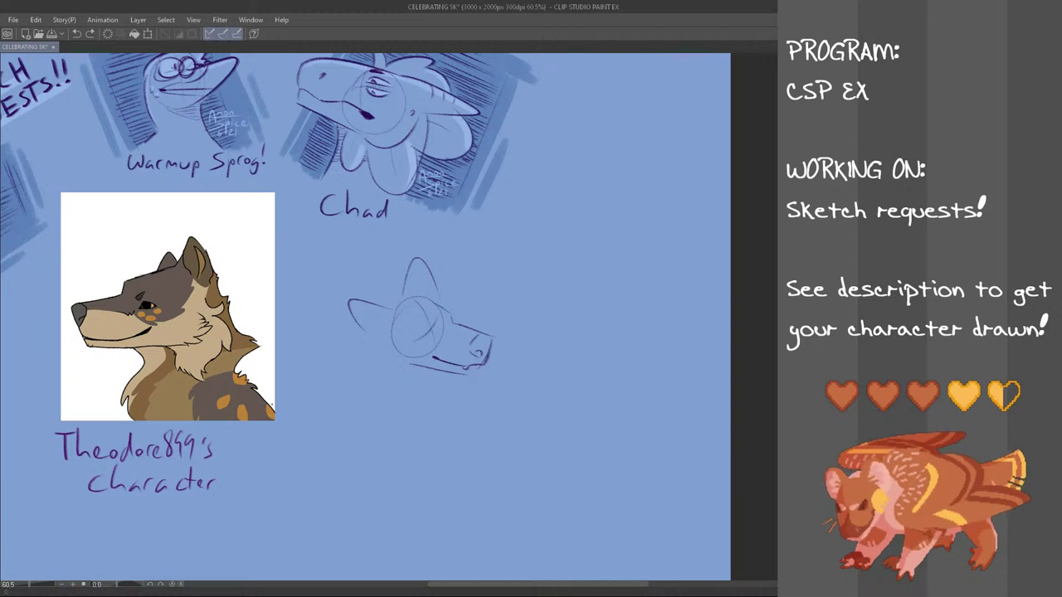
pyautogui.hotkey('ctrl', 'z')
pyautogui.hotkey('ctrl', 'z')
pyautogui.hotkey('ctrl', 'z')
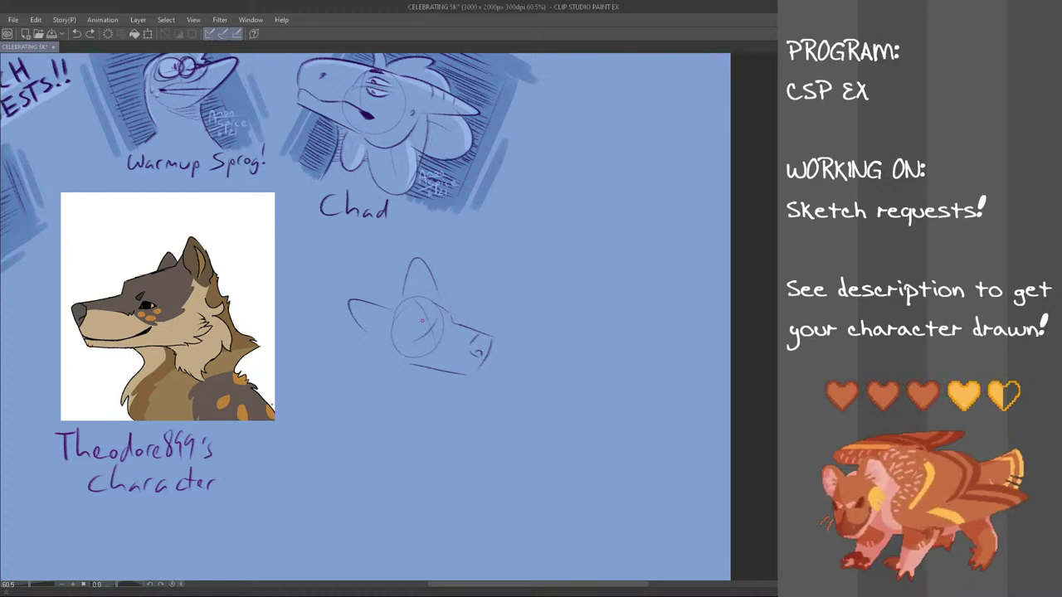
# - Sketch the near eye with its pupil and brow and the far eye beside the muzzle bridge, undoing unwanted strokes
pyautogui.moveTo(420, 327); pyautogui.dragTo(451, 318)
pyautogui.hotkey('ctrl', 'z')
pyautogui.hotkey('ctrl', 'z')
pyautogui.hotkey('ctrl', 'z')
pyautogui.hotkey('ctrl', 'z')
pyautogui.moveTo(443, 324)
pyautogui.mouseDown()
pyautogui.moveTo(452, 319)
pyautogui.moveTo(432, 339)
pyautogui.mouseUp()
pyautogui.hotkey('ctrl', 'z')
pyautogui.hotkey('ctrl', 'z')
pyautogui.hotkey('ctrl', 'z')
pyautogui.hotkey('ctrl', 'z')
pyautogui.moveTo(424, 335); pyautogui.dragTo(430, 339)
pyautogui.hotkey('ctrl', 'z')
pyautogui.hotkey('ctrl', 'z')
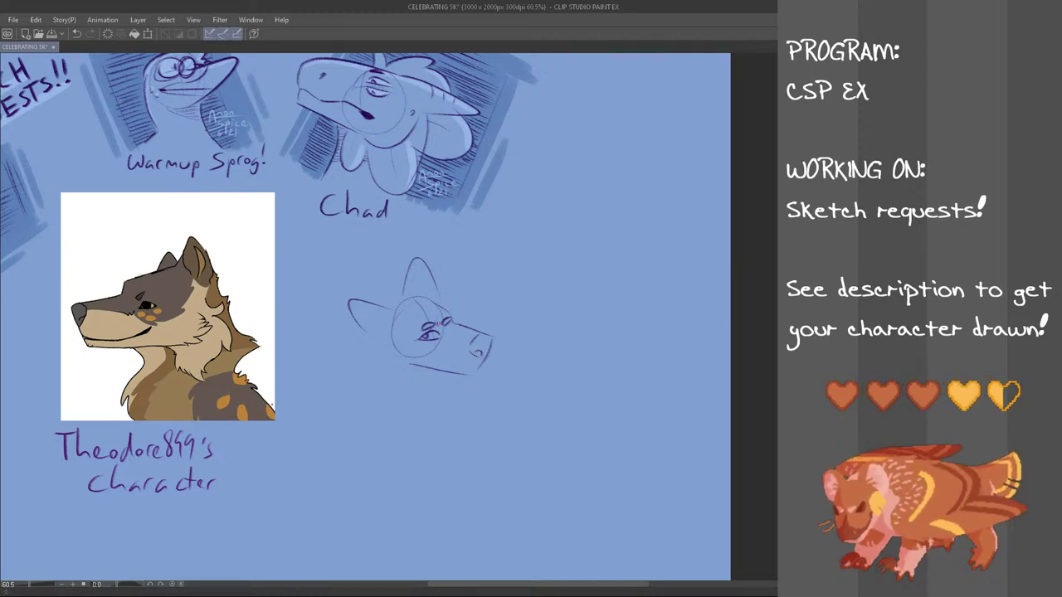
# - Redraw the brow above the near eye and the far eye at the edge of the muzzle bridge
pyautogui.hotkey('ctrl', 'z')
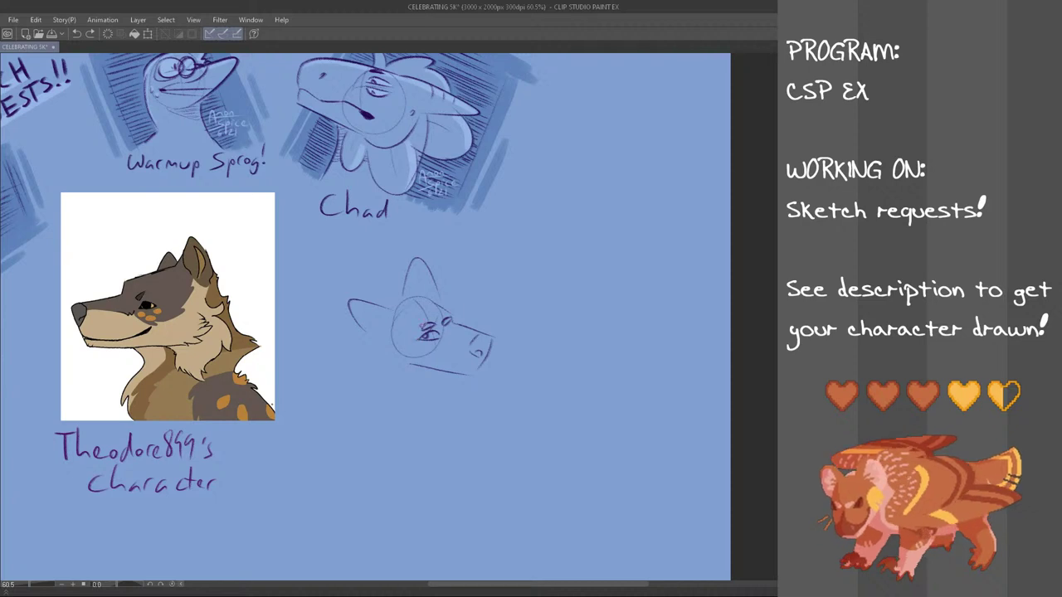
pyautogui.moveTo(437, 325); pyautogui.dragTo(443, 318)
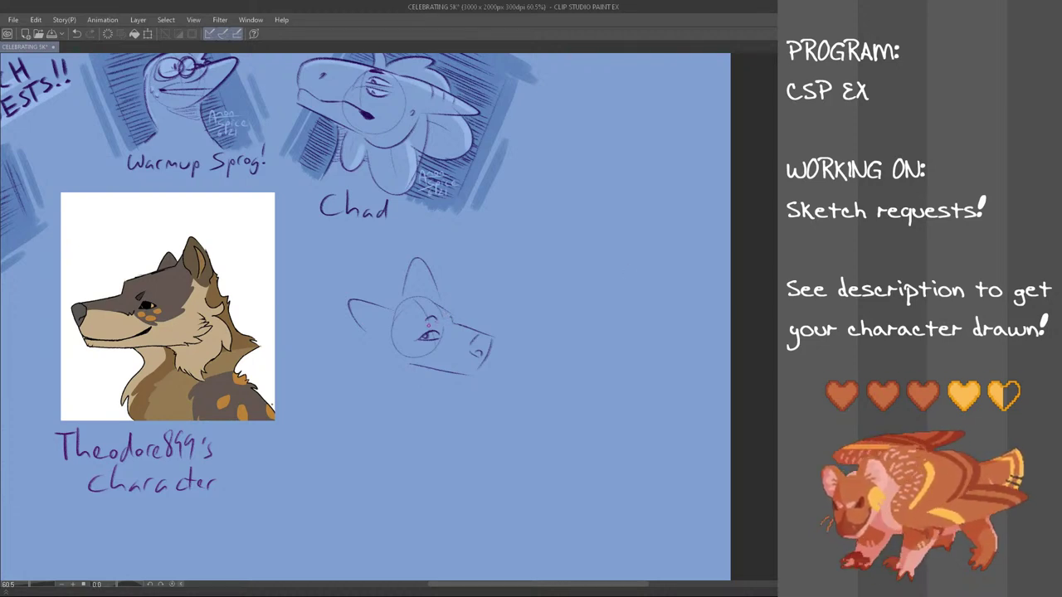
pyautogui.hotkey('ctrl', 'z')
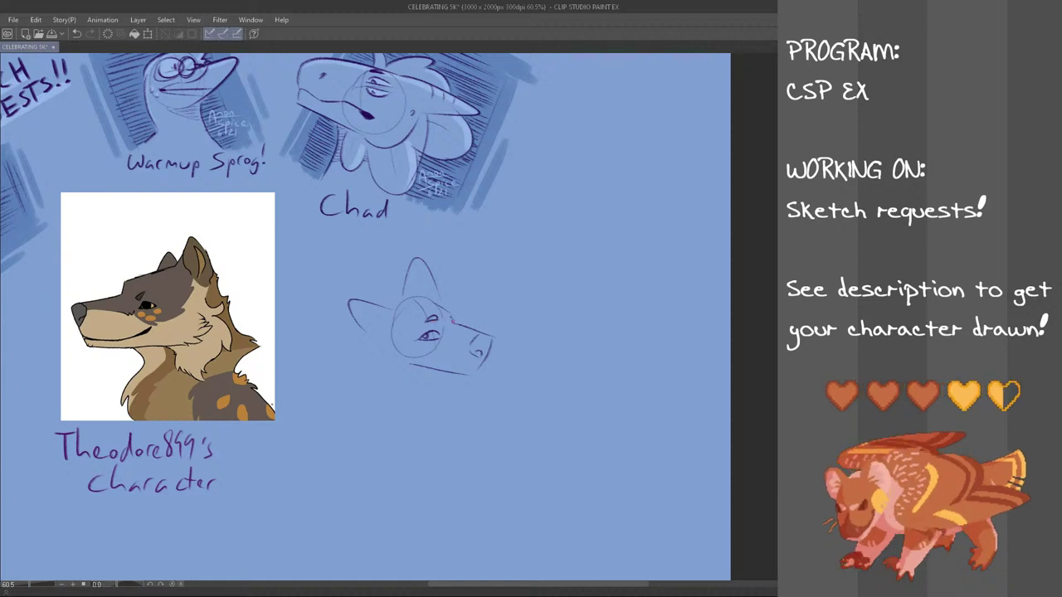
pyautogui.moveTo(443, 320); pyautogui.dragTo(451, 323)
pyautogui.hotkey('ctrl', 'z')
pyautogui.hotkey('ctrl', 'z')
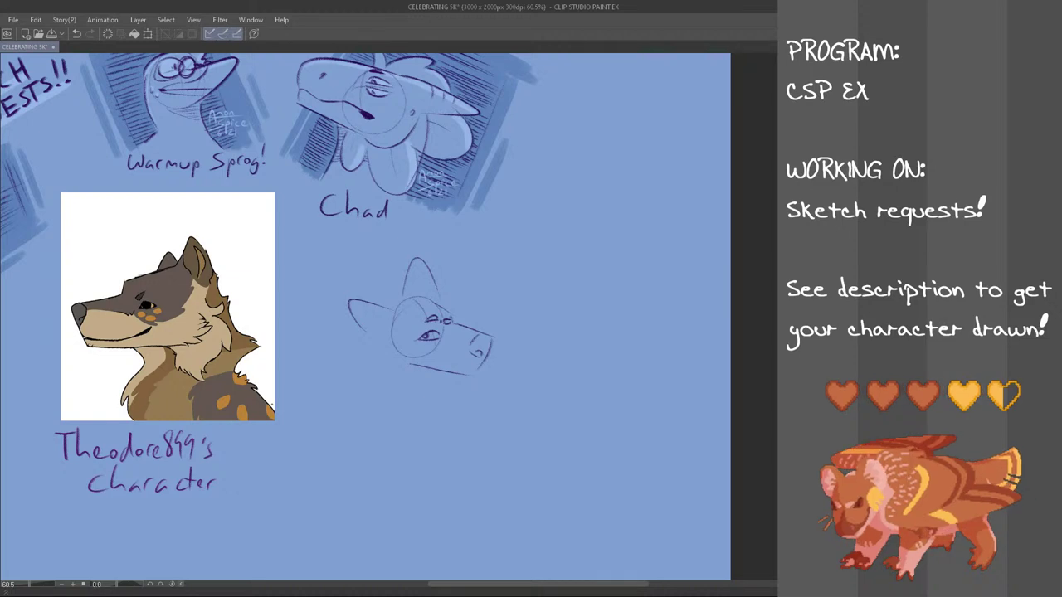
# - Check the sketch in a mirrored view and transform the selected near eye to adjust its placement slightly
pyautogui.press('h')
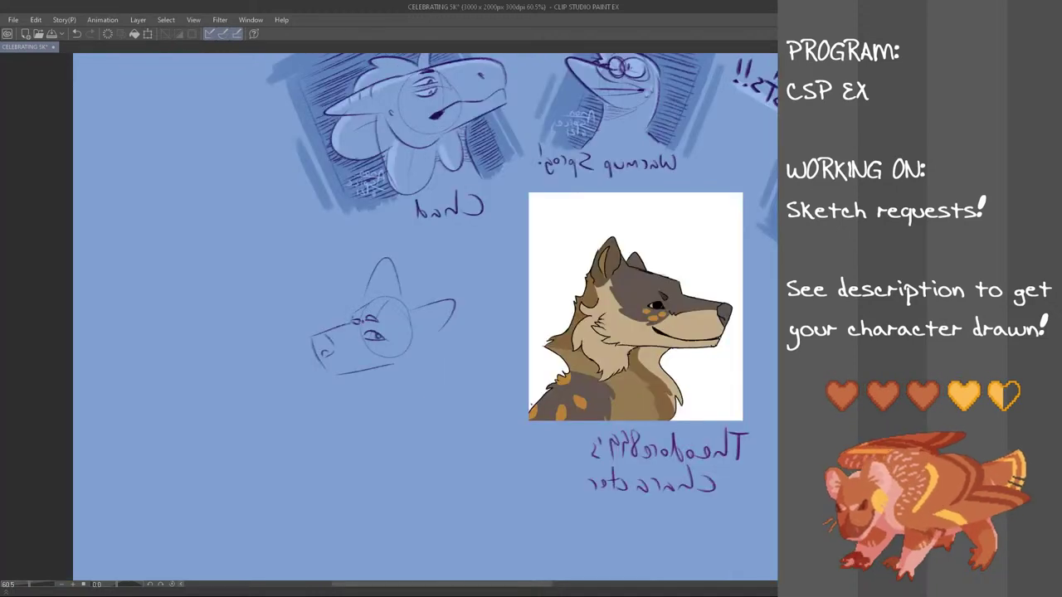
pyautogui.press('h')
pyautogui.moveTo(417, 332)
pyautogui.mouseDown()
pyautogui.moveTo(448, 328)
pyautogui.moveTo(436, 340)
pyautogui.moveTo(420, 335)
pyautogui.mouseUp()
pyautogui.hotkey('ctrl', 't')
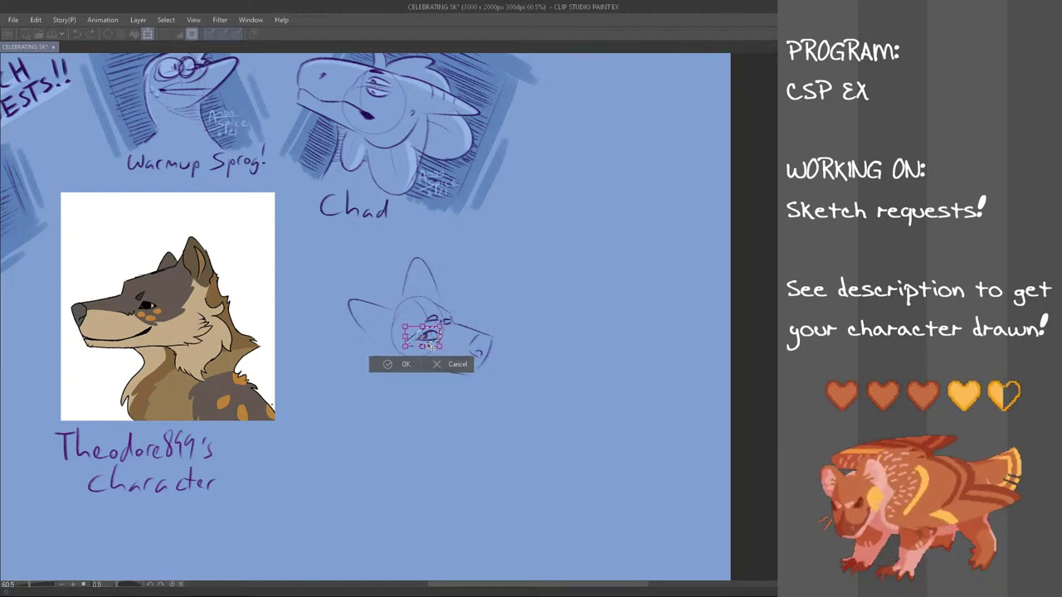
pyautogui.click(407, 364)
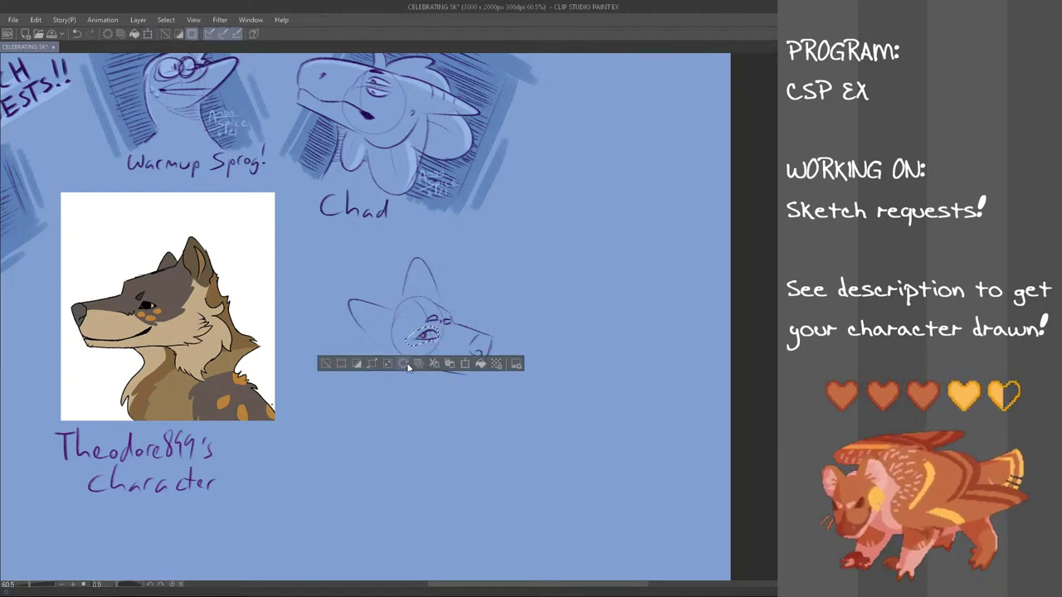
pyautogui.hotkey('ctrl', 'd')
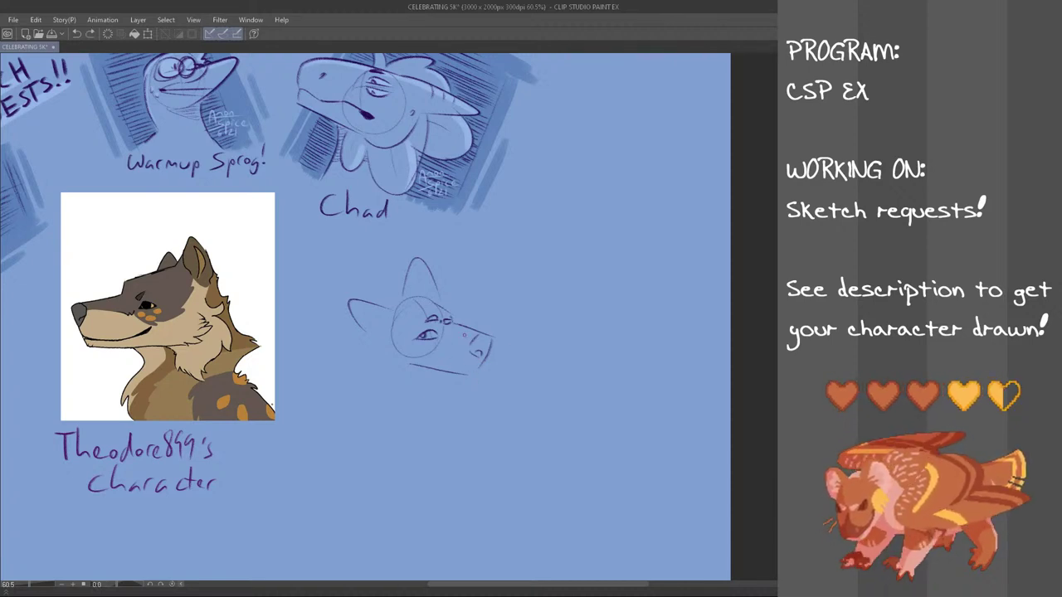
# - Sketch the mouth line, front lip detail and chin on the muzzle, undoing unwanted strokes
pyautogui.moveTo(475, 365)
pyautogui.mouseDown()
pyautogui.moveTo(435, 358)
pyautogui.moveTo(487, 363)
pyautogui.moveTo(434, 355)
pyautogui.moveTo(487, 365)
pyautogui.moveTo(491, 354)
pyautogui.moveTo(475, 376)
pyautogui.moveTo(482, 366)
pyautogui.mouseUp()
pyautogui.hotkey('ctrl', 'z')
pyautogui.hotkey('ctrl', 'z')
pyautogui.hotkey('ctrl', 'z')
pyautogui.hotkey('ctrl', 'z')
pyautogui.hotkey('ctrl', 'z')
pyautogui.hotkey('ctrl', 'z')
pyautogui.hotkey('ctrl', 'z')
pyautogui.hotkey('ctrl', 'z')
pyautogui.hotkey('ctrl', 'z')
pyautogui.hotkey('ctrl', 'z')
pyautogui.hotkey('ctrl', 'z')
pyautogui.hotkey('ctrl', 'z')
pyautogui.hotkey('ctrl', 'z')
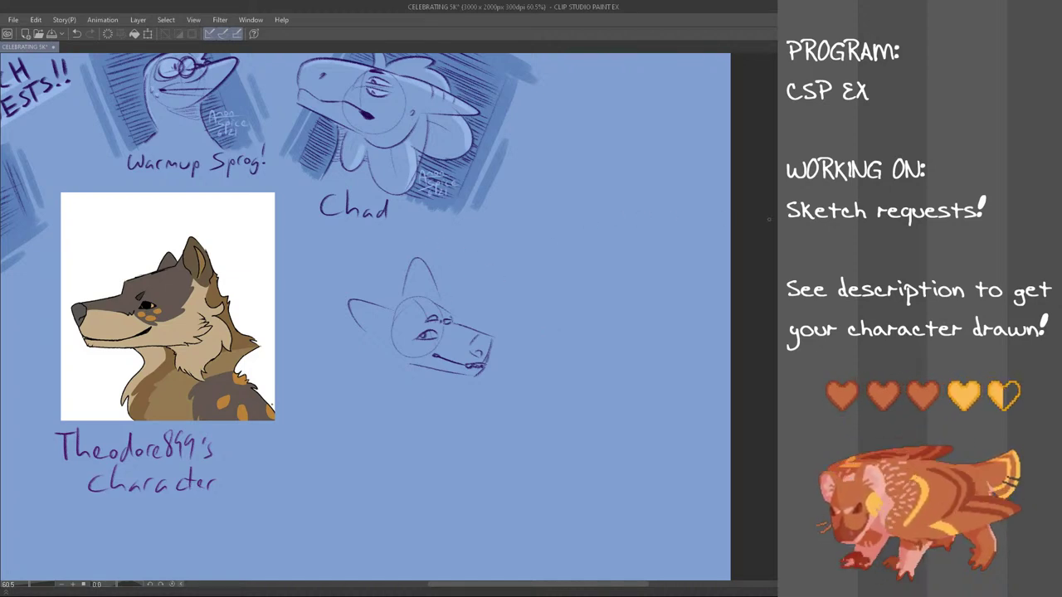
# - Select the rear ear and transform it so its tip sits slightly higher, then clear the selection
pyautogui.moveTo(357, 276)
pyautogui.mouseDown()
pyautogui.moveTo(395, 305)
pyautogui.moveTo(390, 328)
pyautogui.moveTo(334, 311)
pyautogui.moveTo(396, 290)
pyautogui.moveTo(403, 304)
pyautogui.moveTo(365, 349)
pyautogui.moveTo(380, 335)
pyautogui.mouseUp()
pyautogui.hotkey('ctrl', 'z')
pyautogui.hotkey('ctrl', 't')
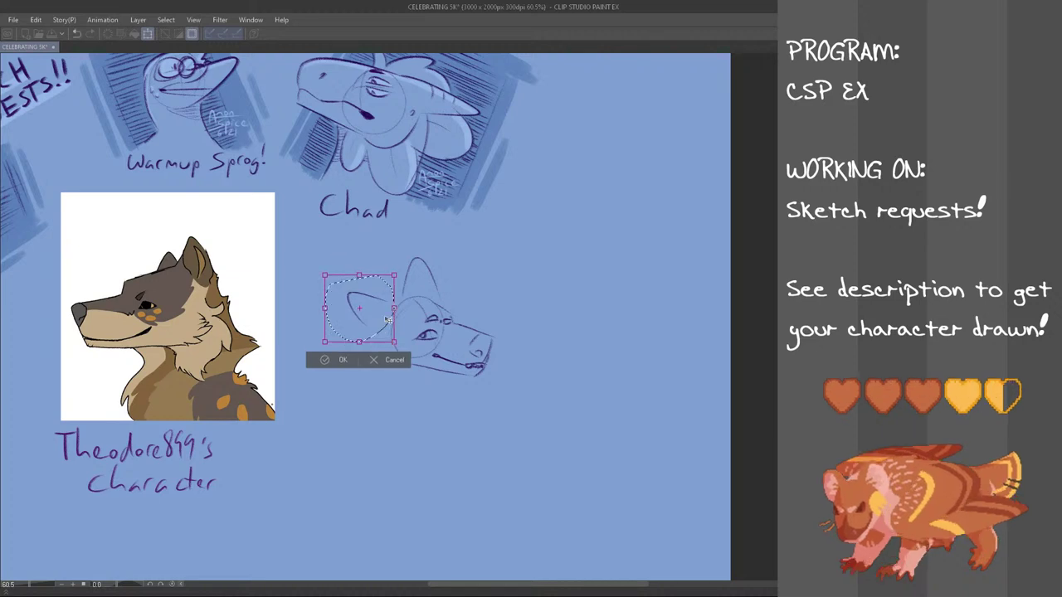
pyautogui.click(343, 360)
pyautogui.hotkey('ctrl', 'd')
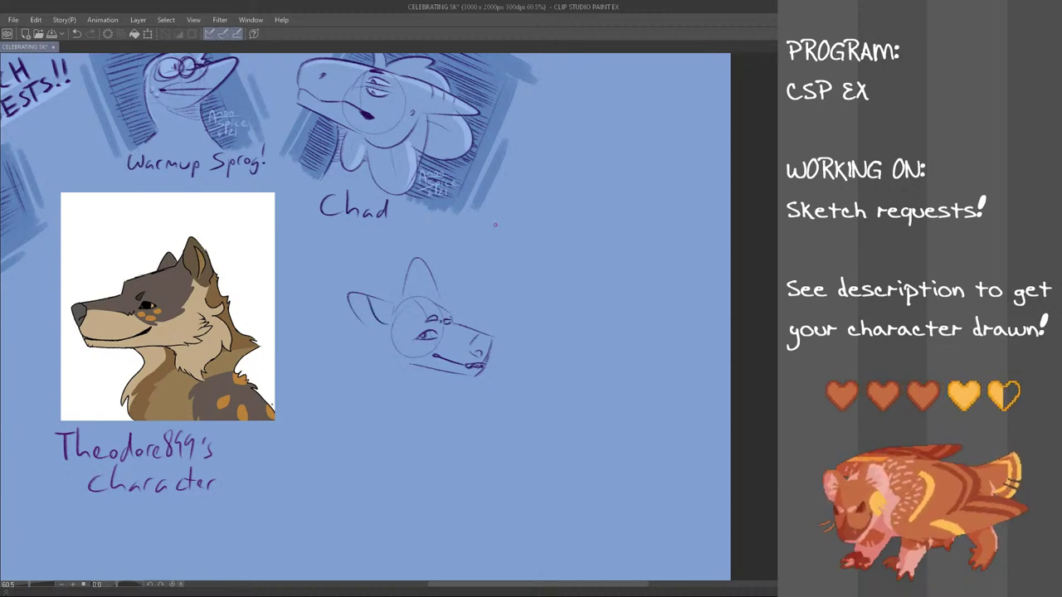
# - Draw the inner fur detail inside the rear ear, undoing unwanted strokes
pyautogui.moveTo(367, 311)
pyautogui.mouseDown()
pyautogui.moveTo(390, 338)
pyautogui.moveTo(367, 333)
pyautogui.moveTo(378, 335)
pyautogui.mouseUp()
pyautogui.hotkey('ctrl', 'z')
pyautogui.hotkey('ctrl', 'z')
pyautogui.hotkey('ctrl', 'z')
pyautogui.hotkey('ctrl', 'z')
# - Try out several neck lines running down from behind the cheek and below the jaw
pyautogui.moveTo(393, 347); pyautogui.dragTo(386, 388)
pyautogui.hotkey('ctrl', 'z')
pyautogui.moveTo(388, 345)
pyautogui.mouseDown()
pyautogui.moveTo(384, 381)
pyautogui.moveTo(349, 360)
pyautogui.mouseUp()
pyautogui.hotkey('ctrl', 'z')
pyautogui.hotkey('ctrl', 'z')
pyautogui.moveTo(429, 374); pyautogui.dragTo(411, 405)
pyautogui.hotkey('ctrl', 'z')
pyautogui.hotkey('ctrl', 'z')
pyautogui.moveTo(363, 333); pyautogui.dragTo(347, 353)
pyautogui.hotkey('ctrl', 'z')
pyautogui.moveTo(420, 371); pyautogui.dragTo(395, 389)
pyautogui.hotkey('ctrl', 'z')
pyautogui.hotkey('ctrl', 'z')
pyautogui.moveTo(361, 334); pyautogui.dragTo(346, 352)
pyautogui.hotkey('ctrl', 'z')
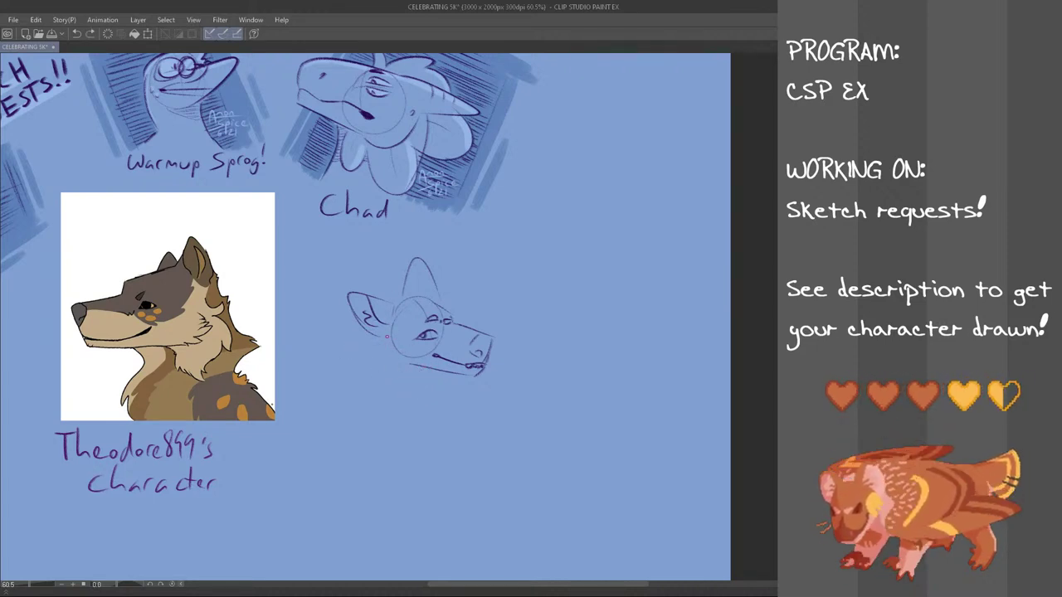
# - Try out cheek fur strokes below the rear ear, undo them and check the head in a mirrored view
pyautogui.moveTo(388, 332)
pyautogui.mouseDown()
pyautogui.moveTo(377, 351)
pyautogui.moveTo(386, 345)
pyautogui.moveTo(369, 346)
pyautogui.mouseUp()
pyautogui.hotkey('ctrl', 'z')
pyautogui.hotkey('ctrl', 'z')
pyautogui.hotkey('ctrl', 'z')
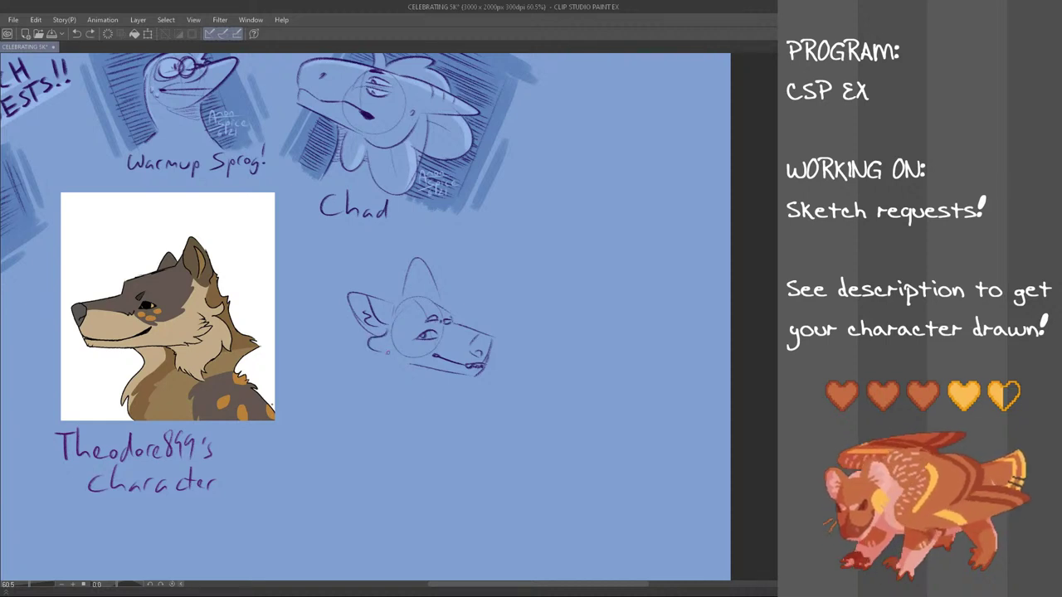
pyautogui.hotkey('ctrl', 'z')
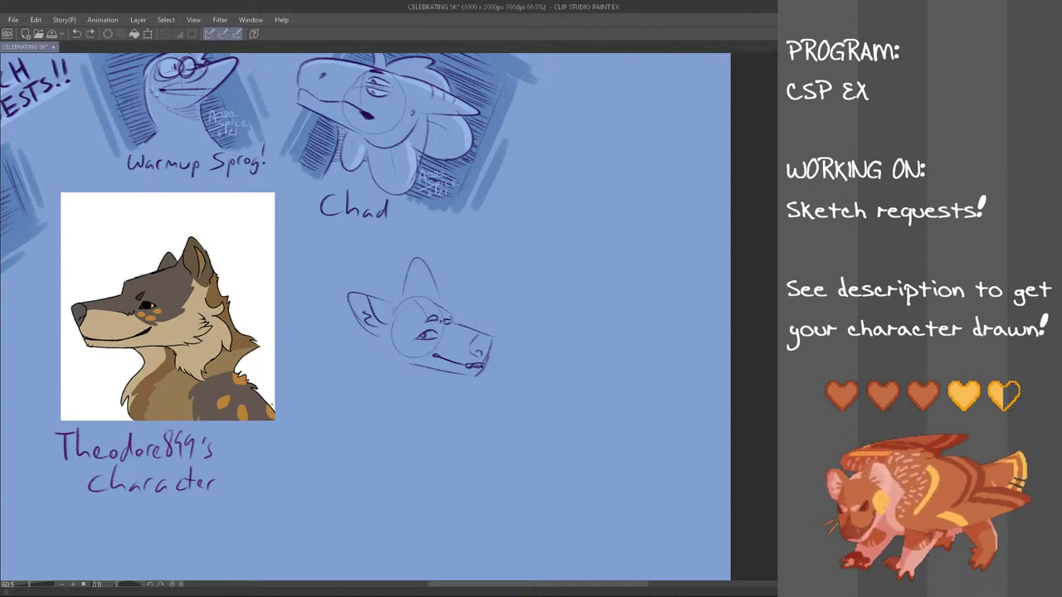
pyautogui.press('h')
pyautogui.moveTo(429, 337); pyautogui.dragTo(418, 352)
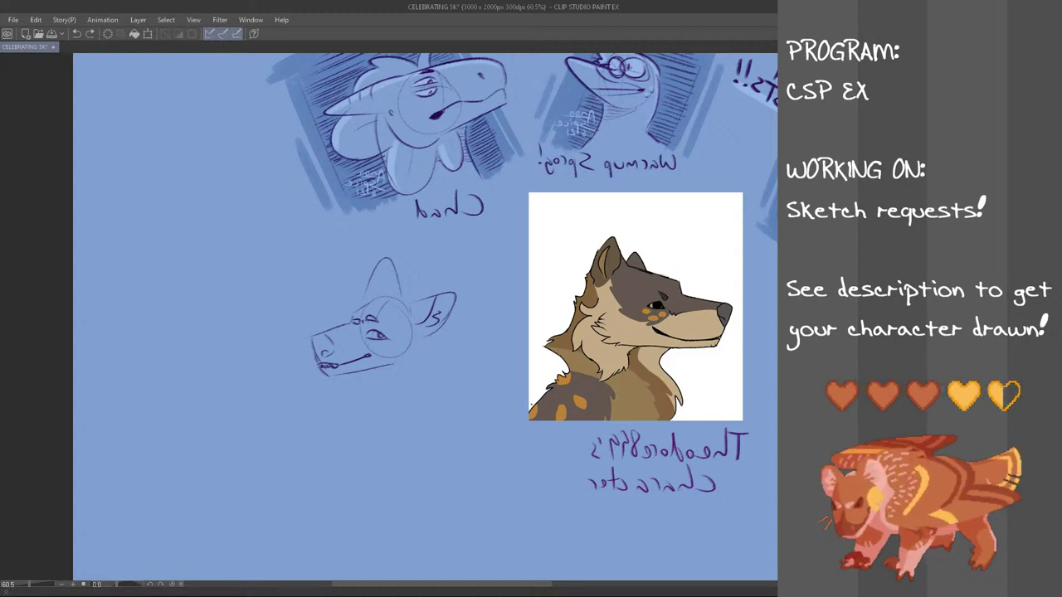
pyautogui.press('h')
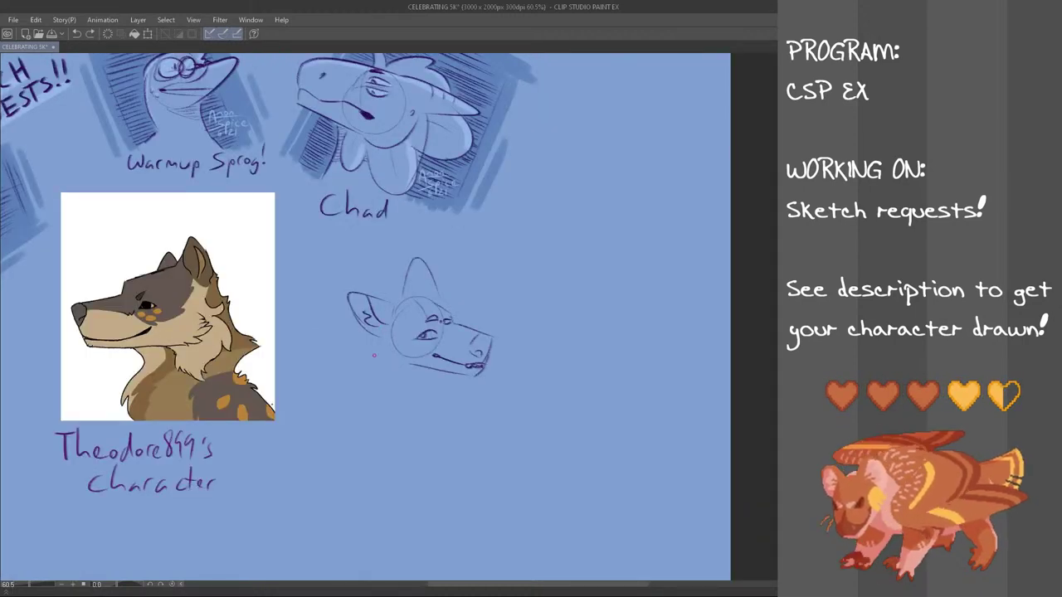
# - Draw curved cheek fur lines below the rear ear and behind the jaw, undoing unwanted strokes
pyautogui.hotkey('ctrl', 'z')
pyautogui.moveTo(379, 353)
pyautogui.mouseDown()
pyautogui.moveTo(384, 380)
pyautogui.moveTo(396, 386)
pyautogui.moveTo(399, 357)
pyautogui.moveTo(413, 398)
pyautogui.moveTo(423, 394)
pyautogui.moveTo(401, 396)
pyautogui.moveTo(416, 379)
pyautogui.moveTo(403, 398)
pyautogui.mouseUp()
pyautogui.hotkey('ctrl', 'z')
pyautogui.hotkey('ctrl', 'z')
pyautogui.hotkey('ctrl', 'z')
pyautogui.hotkey('ctrl', 'z')
pyautogui.hotkey('ctrl', 'z')
pyautogui.hotkey('ctrl', 'z')
pyautogui.hotkey('ctrl', 'z')
pyautogui.hotkey('ctrl', 'z')
pyautogui.hotkey('ctrl', 'z')
pyautogui.hotkey('ctrl', 'z')
pyautogui.hotkey('ctrl', 'z')
pyautogui.hotkey('ctrl', 'z')
pyautogui.hotkey('ctrl', 'z')
pyautogui.hotkey('ctrl', 'z')
pyautogui.hotkey('ctrl', 'z')
pyautogui.hotkey('ctrl', 'z')
pyautogui.hotkey('ctrl', 'z')
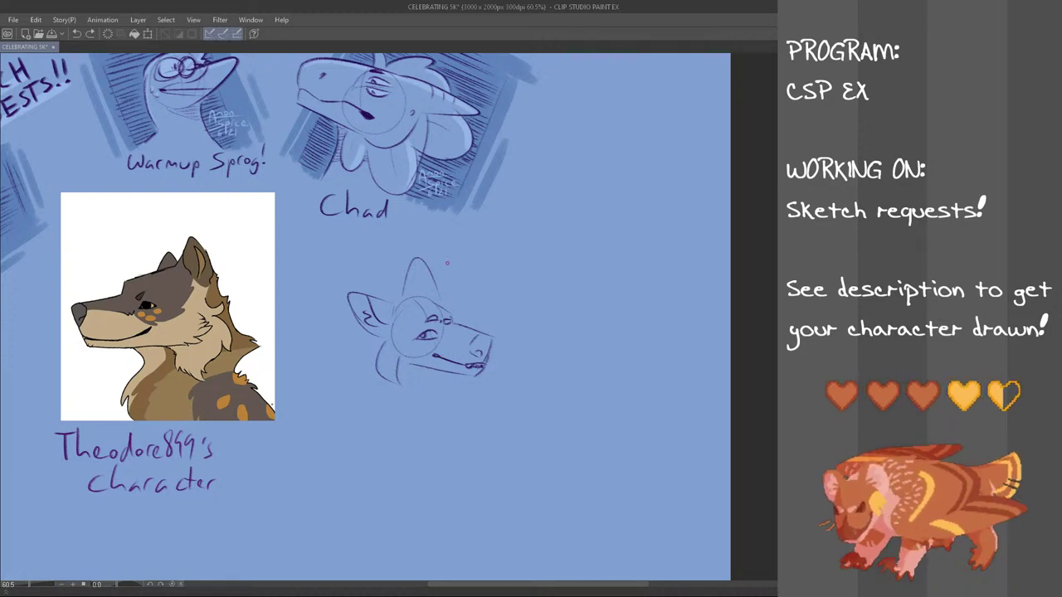
# - Finish the cheek ruff with a pointed fur tuft hanging below the jaw and tufts beneath the rear ear
pyautogui.moveTo(390, 385)
pyautogui.mouseDown()
pyautogui.moveTo(388, 355)
pyautogui.moveTo(370, 348)
pyautogui.moveTo(382, 339)
pyautogui.moveTo(366, 344)
pyautogui.moveTo(417, 388)
pyautogui.moveTo(415, 379)
pyautogui.moveTo(416, 397)
pyautogui.mouseUp()
pyautogui.hotkey('ctrl', 'z')
pyautogui.hotkey('ctrl', 'z')
pyautogui.hotkey('ctrl', 'z')
pyautogui.hotkey('ctrl', 'z')
pyautogui.hotkey('ctrl', 'z')
pyautogui.hotkey('ctrl', 'z')
pyautogui.hotkey('ctrl', 'z')
pyautogui.hotkey('ctrl', 'z')
pyautogui.hotkey('ctrl', 'z')
pyautogui.hotkey('ctrl', 'z')
pyautogui.moveTo(415, 385); pyautogui.dragTo(412, 400)
pyautogui.hotkey('ctrl', 'z')
pyautogui.hotkey('ctrl', 'z')
pyautogui.moveTo(414, 383); pyautogui.dragTo(411, 401)
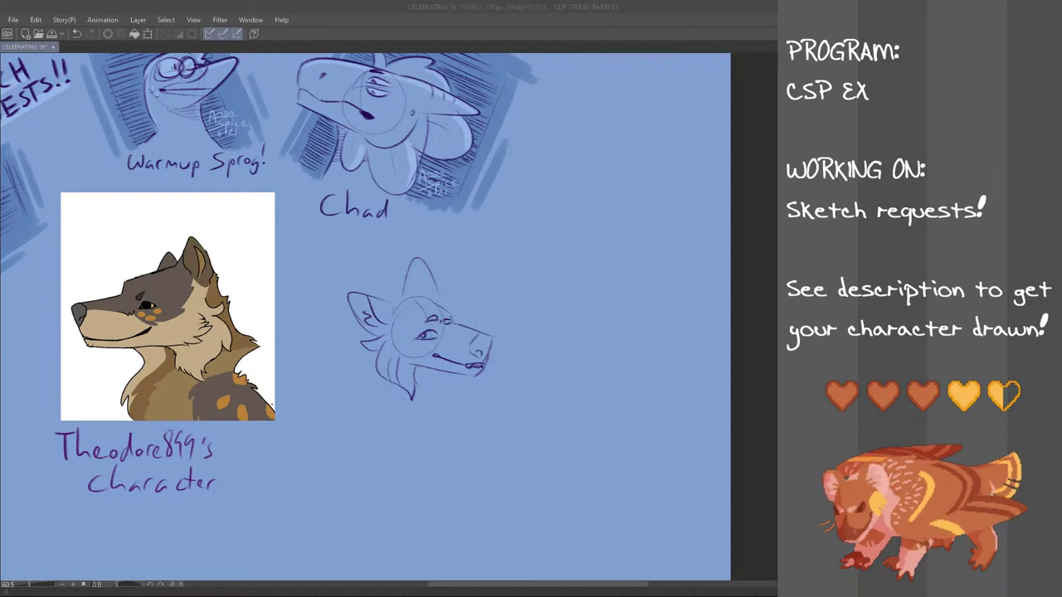
pyautogui.click(462, 5)
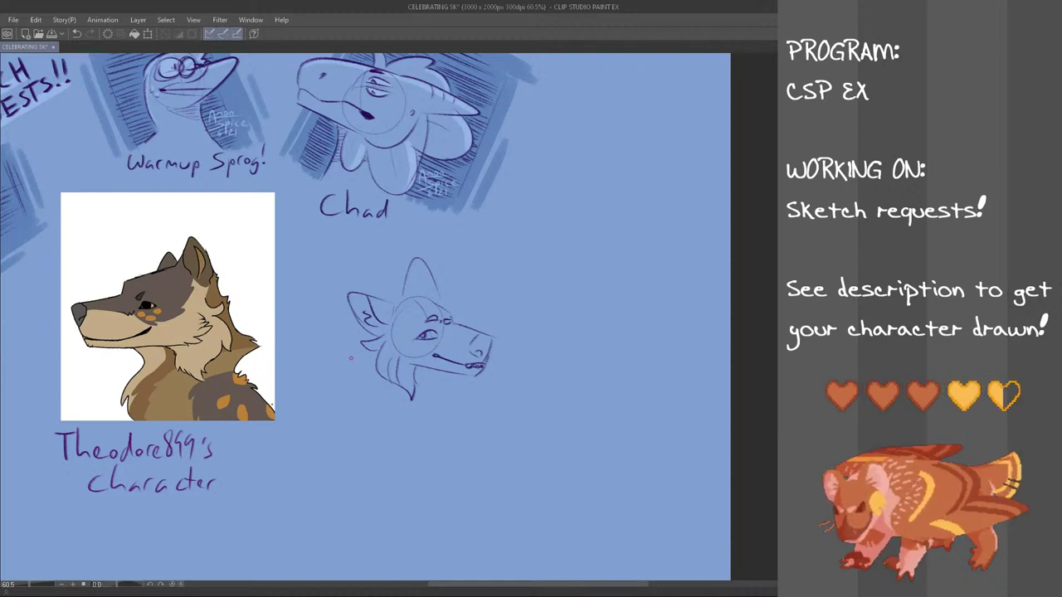
# - Draw short slanted neck lines behind the cheek fur and below the pointed tuft, undoing unwanted attempts
pyautogui.moveTo(355, 340); pyautogui.dragTo(350, 377)
pyautogui.hotkey('ctrl', 'z')
pyautogui.moveTo(363, 334)
pyautogui.mouseDown()
pyautogui.moveTo(341, 361)
pyautogui.moveTo(346, 379)
pyautogui.mouseUp()
pyautogui.hotkey('ctrl', 'z')
pyautogui.moveTo(362, 334)
pyautogui.mouseDown()
pyautogui.moveTo(340, 360)
pyautogui.moveTo(333, 353)
pyautogui.mouseUp()
pyautogui.hotkey('ctrl', 'z')
pyautogui.moveTo(434, 378)
pyautogui.mouseDown()
pyautogui.moveTo(416, 405)
pyautogui.moveTo(393, 407)
pyautogui.moveTo(415, 380)
pyautogui.moveTo(407, 409)
pyautogui.moveTo(393, 406)
pyautogui.mouseUp()
pyautogui.hotkey('ctrl', 'z')
pyautogui.hotkey('ctrl', 'z')
pyautogui.hotkey('ctrl', 'z')
pyautogui.hotkey('ctrl', 'z')
pyautogui.hotkey('ctrl', 'z')
pyautogui.hotkey('ctrl', 'z')
pyautogui.hotkey('ctrl', 'z')
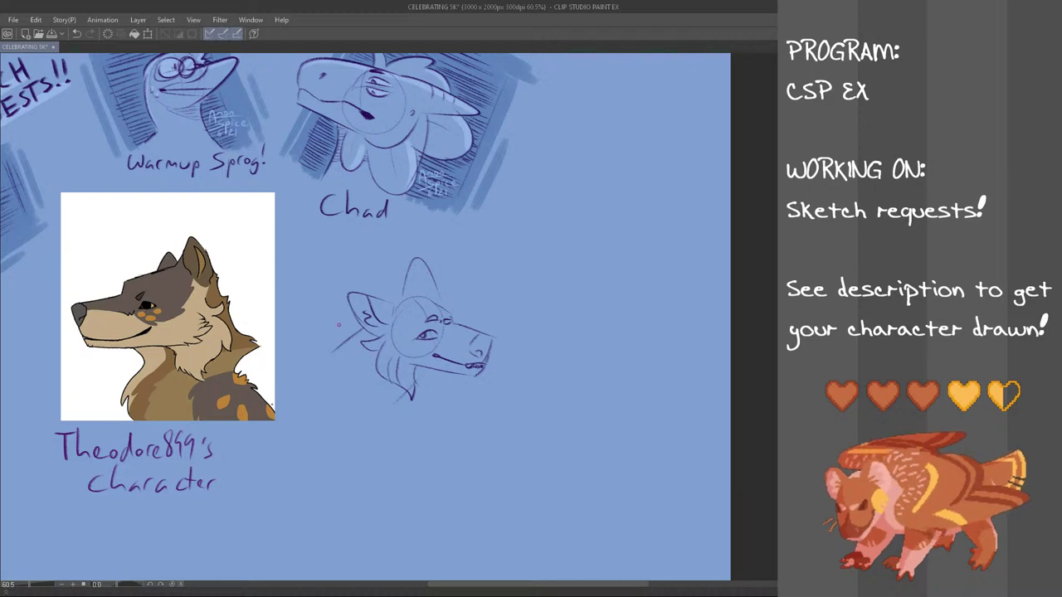
# - Try out jagged fur strokes along the back of the neck and undo them
pyautogui.moveTo(337, 332)
pyautogui.mouseDown()
pyautogui.moveTo(323, 356)
pyautogui.moveTo(352, 325)
pyautogui.mouseUp()
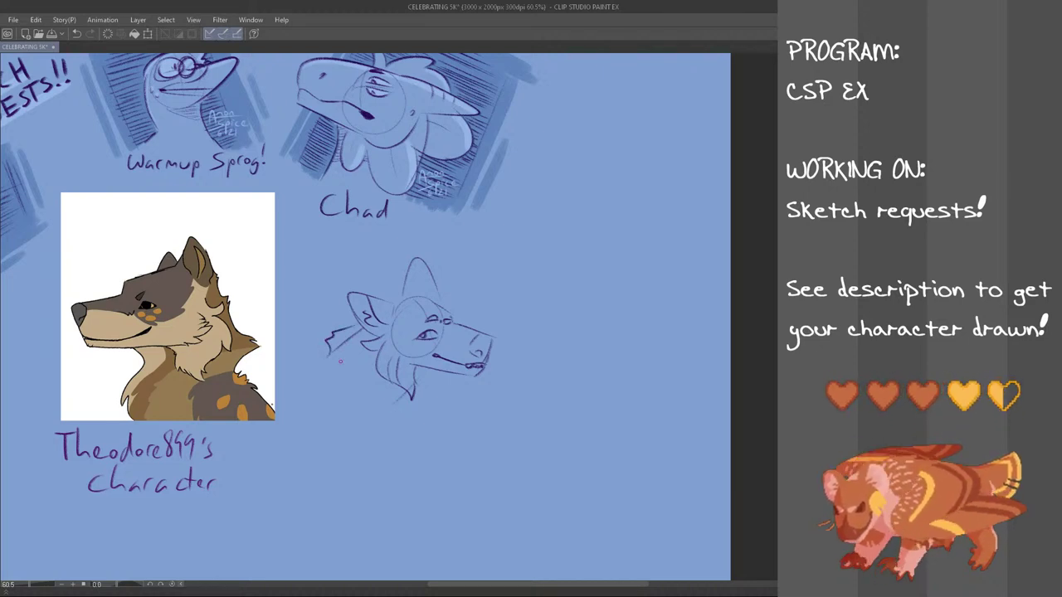
pyautogui.hotkey('ctrl', 'z')
pyautogui.hotkey('ctrl', 'z')
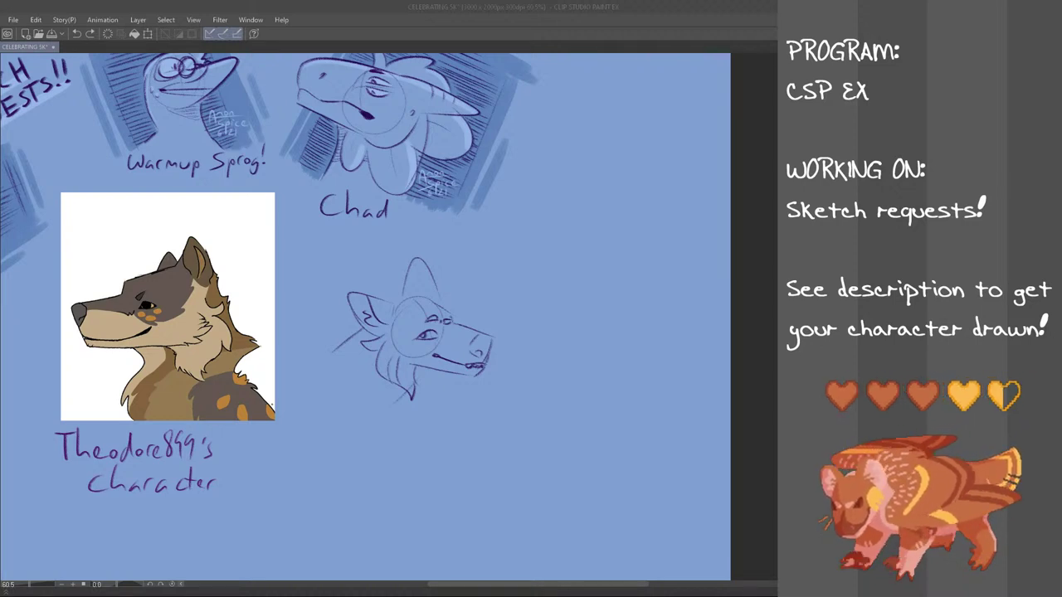
pyautogui.click(310, 5)
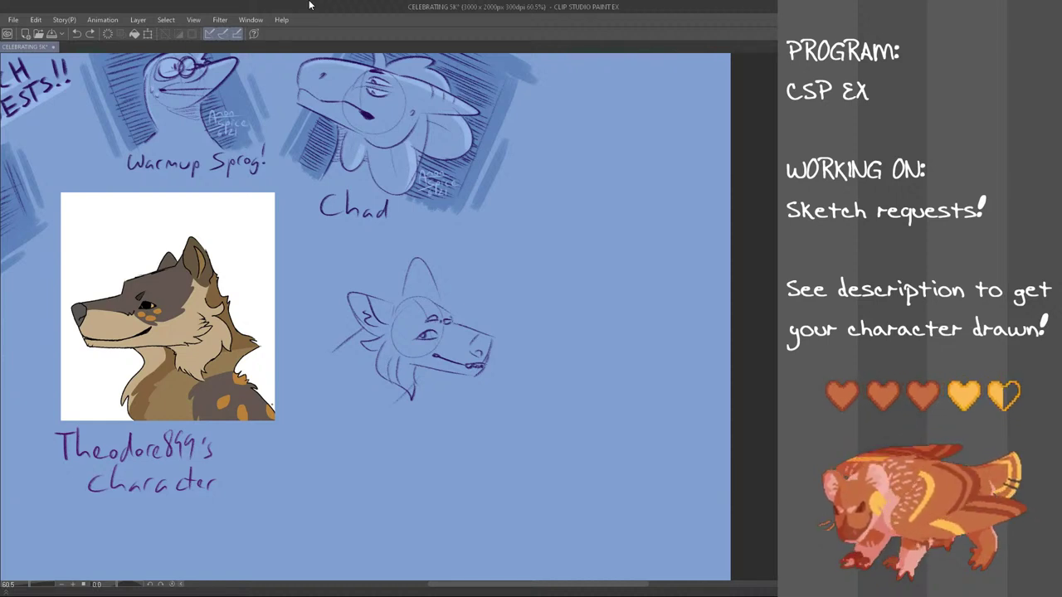
pyautogui.moveTo(329, 350)
pyautogui.mouseDown()
pyautogui.moveTo(351, 348)
pyautogui.moveTo(355, 333)
pyautogui.mouseUp()
pyautogui.hotkey('ctrl', 'z')
pyautogui.hotkey('ctrl', 'z')
pyautogui.hotkey('ctrl', 'z')
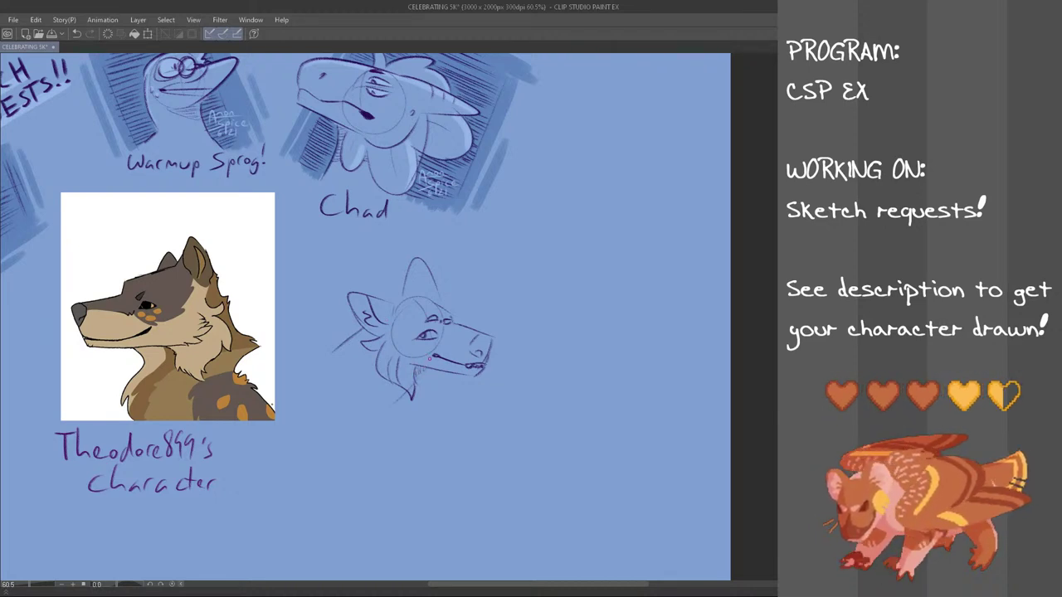
# - Add a throat line under the jaw and define the forehead contour above the eyes, checking the head in a mirrored view
pyautogui.moveTo(415, 381)
pyautogui.mouseDown()
pyautogui.moveTo(426, 369)
pyautogui.moveTo(421, 378)
pyautogui.mouseUp()
pyautogui.hotkey('ctrl', 'z')
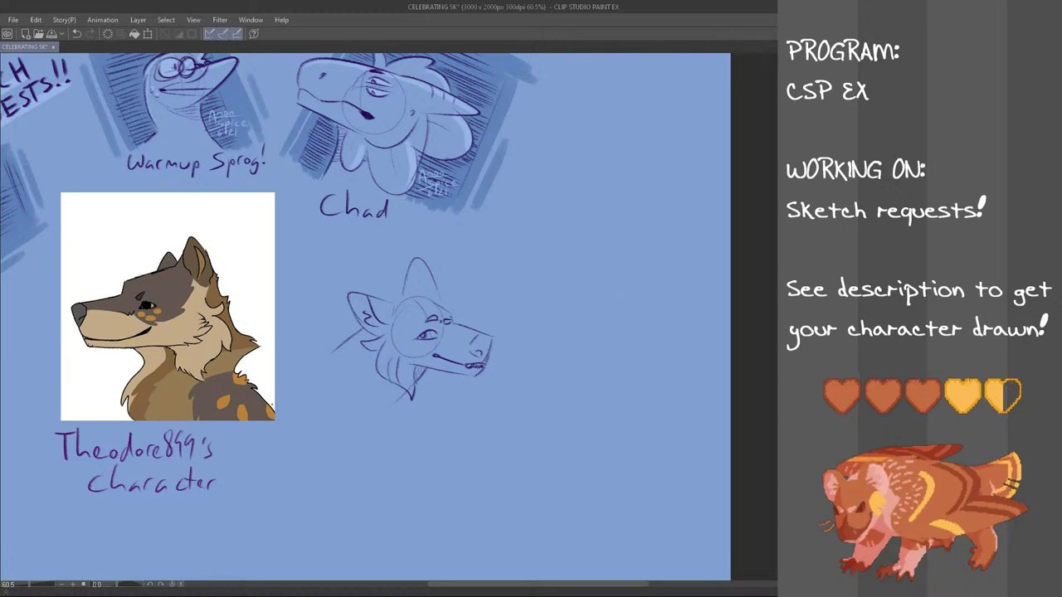
pyautogui.press('h')
pyautogui.hotkey('ctrl', 'z')
pyautogui.moveTo(350, 314); pyautogui.dragTo(379, 299)
pyautogui.hotkey('ctrl', 'z')
pyautogui.hotkey('ctrl', 'z')
pyautogui.hotkey('ctrl', 'z')
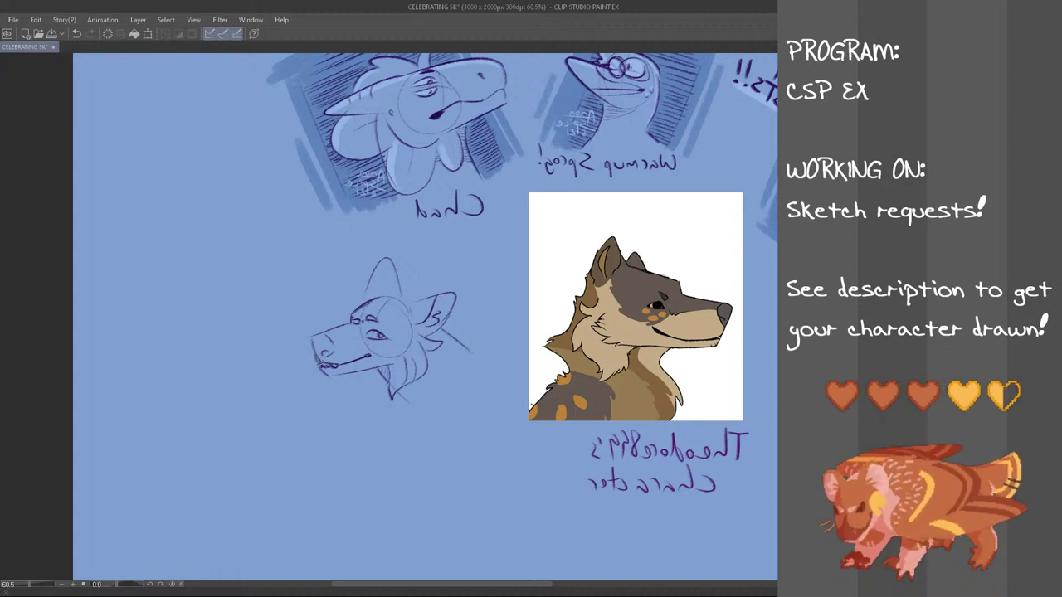
pyautogui.press('h')
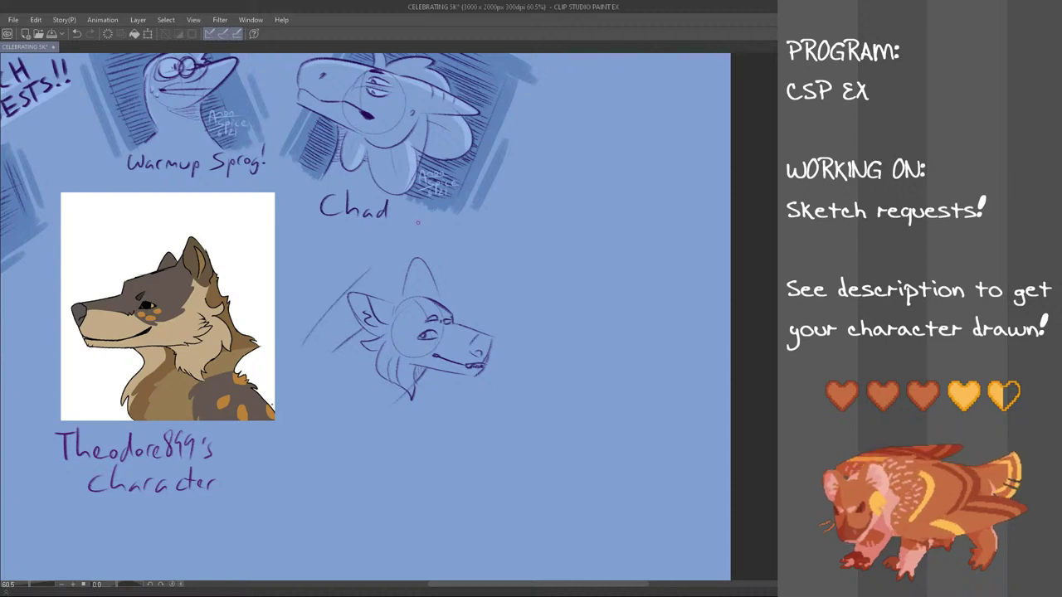
# - Draw slanted straight frame lines around the head above the ears, before the forehead and below the jaw, undoing misplaced ones
pyautogui.moveTo(293, 332)
pyautogui.mouseDown()
pyautogui.moveTo(408, 237)
pyautogui.moveTo(305, 328)
pyautogui.mouseUp()
pyautogui.hotkey('ctrl', 'z')
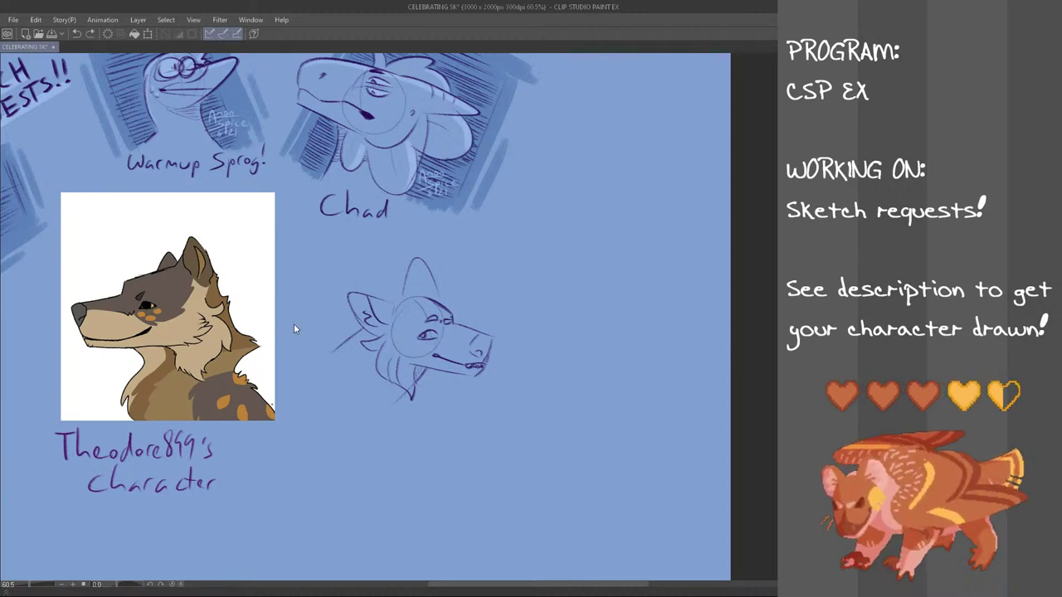
pyautogui.moveTo(452, 243); pyautogui.dragTo(470, 309)
pyautogui.hotkey('ctrl', 'z')
pyautogui.moveTo(424, 243); pyautogui.dragTo(471, 303)
pyautogui.moveTo(409, 417); pyautogui.dragTo(452, 382)
pyautogui.hotkey('ctrl', 'z')
pyautogui.moveTo(406, 418); pyautogui.dragTo(456, 378)
pyautogui.hotkey('ctrl', 'z')
pyautogui.moveTo(302, 332); pyautogui.dragTo(342, 299)
pyautogui.hotkey('ctrl', 'z')
pyautogui.hotkey('ctrl', 'z')
# - Hatch the background inside the frame behind the neck and below the jaw with dense parallel strokes
pyautogui.moveTo(302, 330); pyautogui.dragTo(322, 353)
pyautogui.moveTo(309, 325)
pyautogui.mouseDown()
pyautogui.moveTo(328, 354)
pyautogui.moveTo(330, 343)
pyautogui.mouseUp()
pyautogui.moveTo(319, 316)
pyautogui.mouseDown()
pyautogui.moveTo(332, 342)
pyautogui.moveTo(353, 337)
pyautogui.mouseUp()
pyautogui.moveTo(340, 298); pyautogui.dragTo(356, 325)
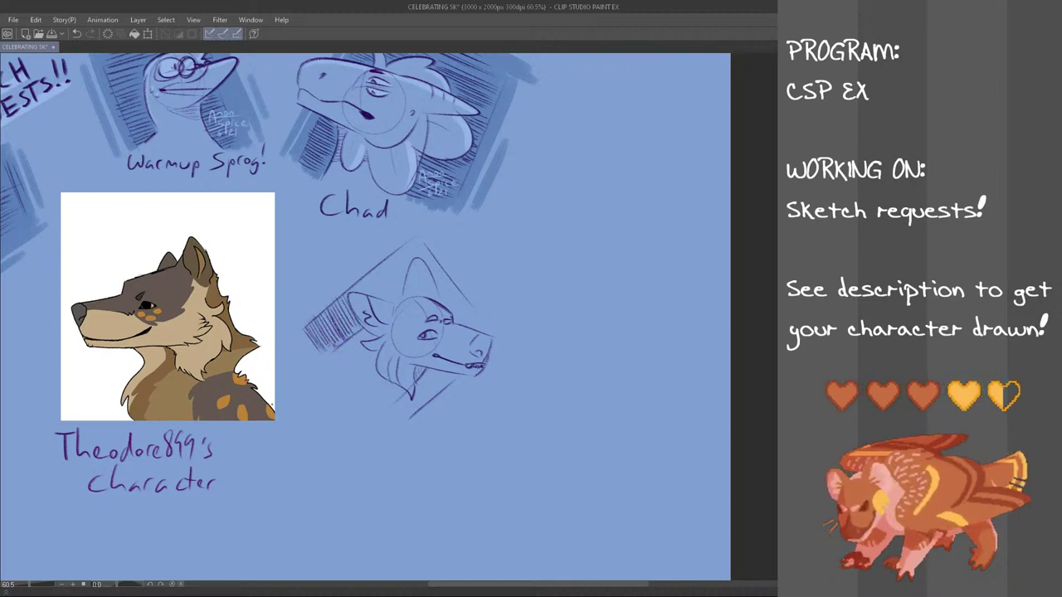
pyautogui.moveTo(399, 409); pyautogui.dragTo(406, 420)
pyautogui.hotkey('ctrl', 'z')
pyautogui.moveTo(397, 404)
pyautogui.mouseDown()
pyautogui.moveTo(408, 417)
pyautogui.moveTo(434, 395)
pyautogui.mouseUp()
pyautogui.moveTo(425, 378); pyautogui.dragTo(440, 389)
pyautogui.moveTo(431, 370); pyautogui.dragTo(447, 383)
pyautogui.moveTo(440, 372); pyautogui.dragTo(454, 380)
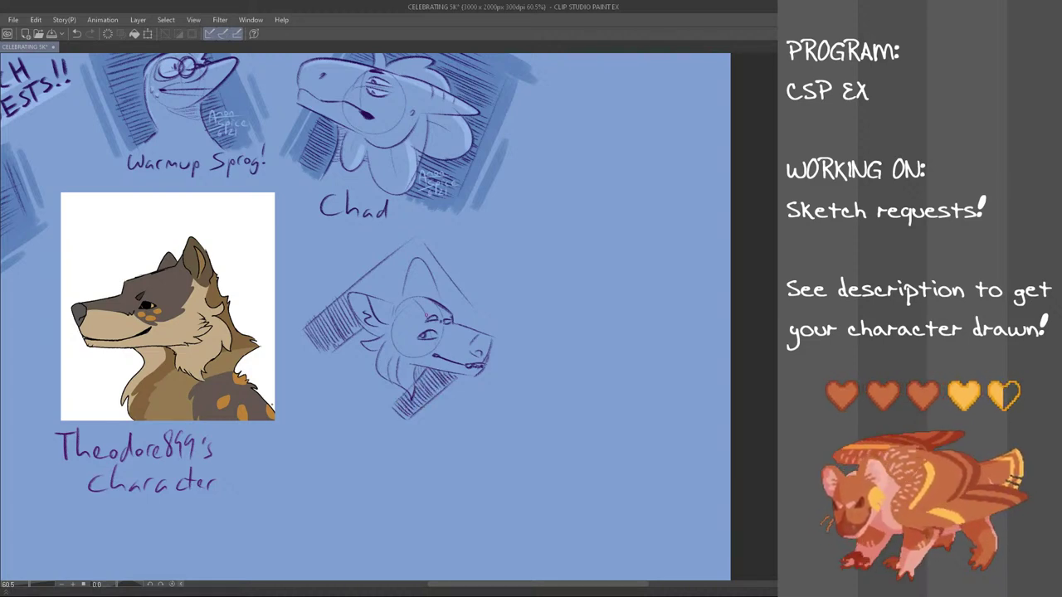
# - Hatch the background around both ears and in front of the forehead and muzzle out to the frame lines
pyautogui.moveTo(351, 286); pyautogui.dragTo(359, 295)
pyautogui.moveTo(355, 285); pyautogui.dragTo(368, 295)
pyautogui.moveTo(362, 281); pyautogui.dragTo(381, 299)
pyautogui.moveTo(370, 278)
pyautogui.mouseDown()
pyautogui.moveTo(387, 301)
pyautogui.moveTo(386, 275)
pyautogui.moveTo(402, 266)
pyautogui.moveTo(401, 279)
pyautogui.mouseUp()
pyautogui.moveTo(392, 256)
pyautogui.mouseDown()
pyautogui.moveTo(405, 274)
pyautogui.moveTo(410, 261)
pyautogui.mouseUp()
pyautogui.moveTo(404, 247)
pyautogui.mouseDown()
pyautogui.moveTo(412, 261)
pyautogui.moveTo(430, 242)
pyautogui.mouseUp()
pyautogui.moveTo(434, 285); pyautogui.dragTo(448, 263)
pyautogui.moveTo(443, 299); pyautogui.dragTo(461, 267)
pyautogui.moveTo(440, 315); pyautogui.dragTo(463, 281)
pyautogui.moveTo(444, 308); pyautogui.dragTo(466, 272)
pyautogui.moveTo(466, 330); pyautogui.dragTo(483, 301)
pyautogui.moveTo(468, 325); pyautogui.dragTo(486, 302)
pyautogui.moveTo(427, 244)
pyautogui.mouseDown()
pyautogui.moveTo(493, 325)
pyautogui.moveTo(490, 315)
pyautogui.mouseUp()
pyautogui.hotkey('ctrl', 'z')
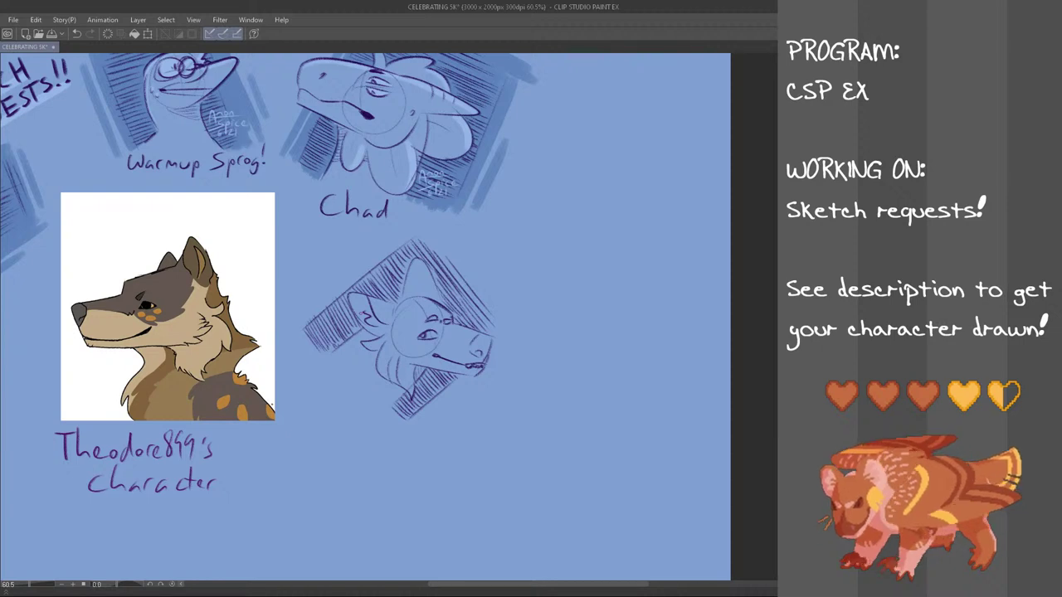
# - Paint broad darker blue strokes along the two upper frame edges, with loose outer strokes beside them, undoing unwanted ones
pyautogui.moveTo(304, 327); pyautogui.dragTo(424, 231)
pyautogui.hotkey('ctrl', 'z')
pyautogui.moveTo(371, 253); pyautogui.dragTo(306, 298)
pyautogui.moveTo(422, 235); pyautogui.dragTo(511, 342)
pyautogui.hotkey('ctrl', 'z')
pyautogui.moveTo(448, 273); pyautogui.dragTo(509, 344)
pyautogui.moveTo(431, 241)
pyautogui.mouseDown()
pyautogui.moveTo(512, 337)
pyautogui.moveTo(507, 322)
pyautogui.mouseUp()
pyautogui.hotkey('ctrl', 'z')
pyautogui.moveTo(435, 235); pyautogui.dragTo(520, 322)
pyautogui.hotkey('ctrl', 'z')
pyautogui.moveTo(291, 316); pyautogui.dragTo(418, 221)
pyautogui.hotkey('ctrl', 'z')
pyautogui.moveTo(285, 302); pyautogui.dragTo(361, 249)
pyautogui.hotkey('ctrl', 'z')
pyautogui.moveTo(448, 237)
pyautogui.mouseDown()
pyautogui.moveTo(509, 315)
pyautogui.moveTo(436, 223)
pyautogui.moveTo(515, 314)
pyautogui.mouseUp()
pyautogui.hotkey('ctrl', 'z')
pyautogui.moveTo(436, 225)
pyautogui.mouseDown()
pyautogui.moveTo(512, 314)
pyautogui.moveTo(517, 300)
pyautogui.mouseUp()
# - Paint broad darker blue strokes over the hatching below the jaw and along the lower frame edge, undoing unwanted ones
pyautogui.moveTo(500, 344); pyautogui.dragTo(408, 420)
pyautogui.hotkey('ctrl', 'z')
pyautogui.moveTo(502, 342); pyautogui.dragTo(426, 413)
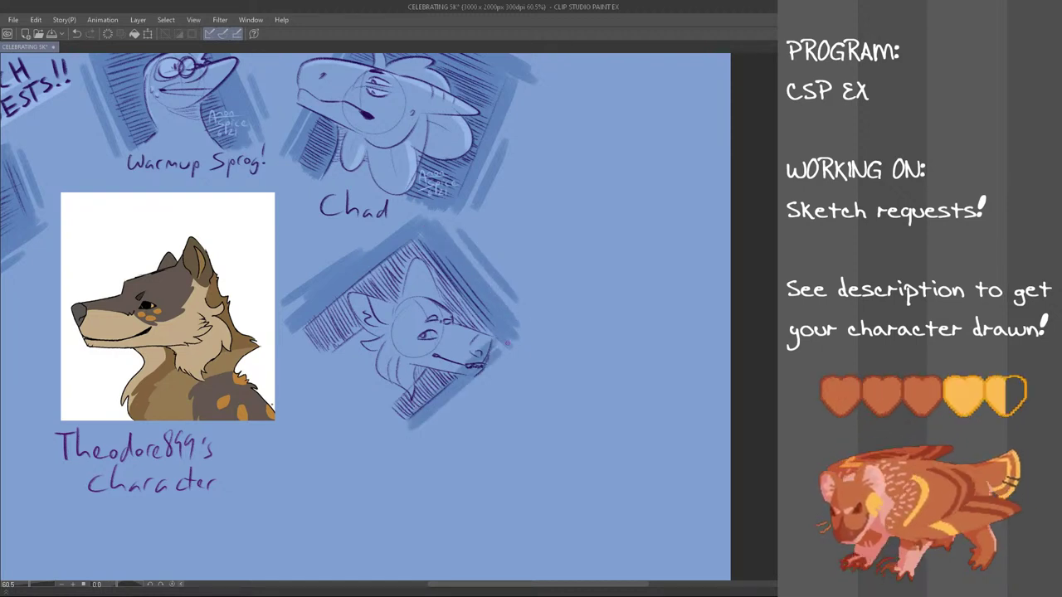
pyautogui.hotkey('ctrl', 'z')
pyautogui.moveTo(503, 341)
pyautogui.mouseDown()
pyautogui.moveTo(411, 424)
pyautogui.moveTo(428, 426)
pyautogui.moveTo(454, 394)
pyautogui.moveTo(430, 433)
pyautogui.mouseUp()
pyautogui.hotkey('ctrl', 'z')
pyautogui.moveTo(466, 359); pyautogui.dragTo(411, 410)
pyautogui.moveTo(483, 341); pyautogui.dragTo(395, 417)
pyautogui.moveTo(462, 355); pyautogui.dragTo(421, 382)
# - Fill the remaining hatched background behind the neck, ears and forehead with darker blue, keeping the head itself light
pyautogui.moveTo(369, 319)
pyautogui.mouseDown()
pyautogui.moveTo(315, 360)
pyautogui.moveTo(322, 351)
pyautogui.moveTo(310, 349)
pyautogui.mouseUp()
pyautogui.hotkey('ctrl', 'z')
pyautogui.moveTo(368, 294); pyautogui.dragTo(299, 333)
pyautogui.moveTo(395, 408); pyautogui.dragTo(418, 430)
pyautogui.moveTo(372, 300)
pyautogui.mouseDown()
pyautogui.moveTo(409, 273)
pyautogui.moveTo(373, 307)
pyautogui.mouseUp()
pyautogui.moveTo(428, 272)
pyautogui.mouseDown()
pyautogui.moveTo(379, 314)
pyautogui.moveTo(403, 274)
pyautogui.mouseUp()
pyautogui.moveTo(425, 249)
pyautogui.mouseDown()
pyautogui.moveTo(369, 292)
pyautogui.moveTo(368, 277)
pyautogui.mouseUp()
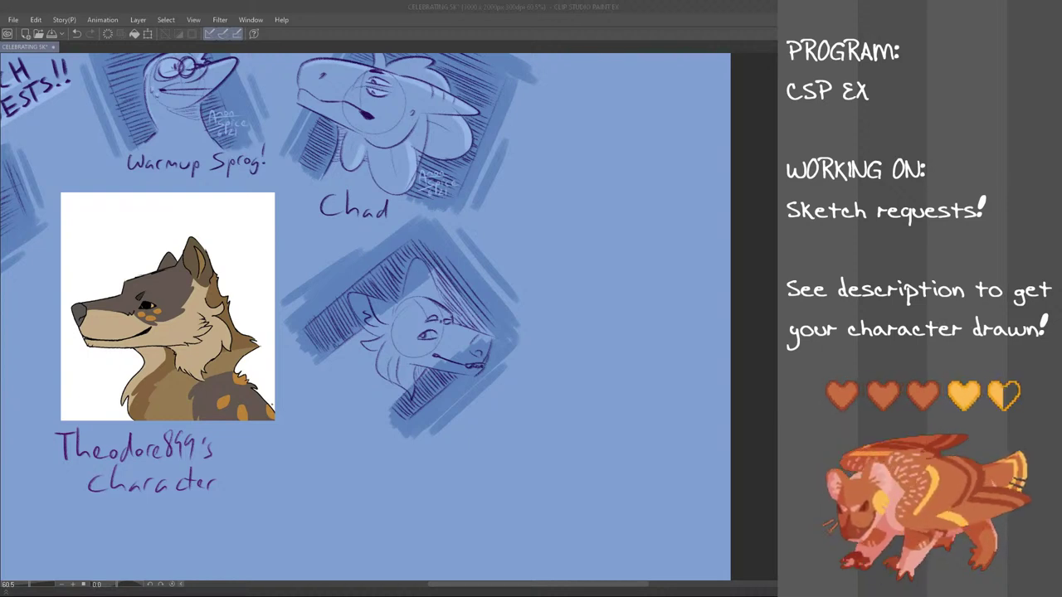
pyautogui.moveTo(438, 271)
pyautogui.mouseDown()
pyautogui.moveTo(424, 287)
pyautogui.moveTo(446, 282)
pyautogui.moveTo(476, 305)
pyautogui.moveTo(477, 334)
pyautogui.moveTo(489, 337)
pyautogui.mouseUp()
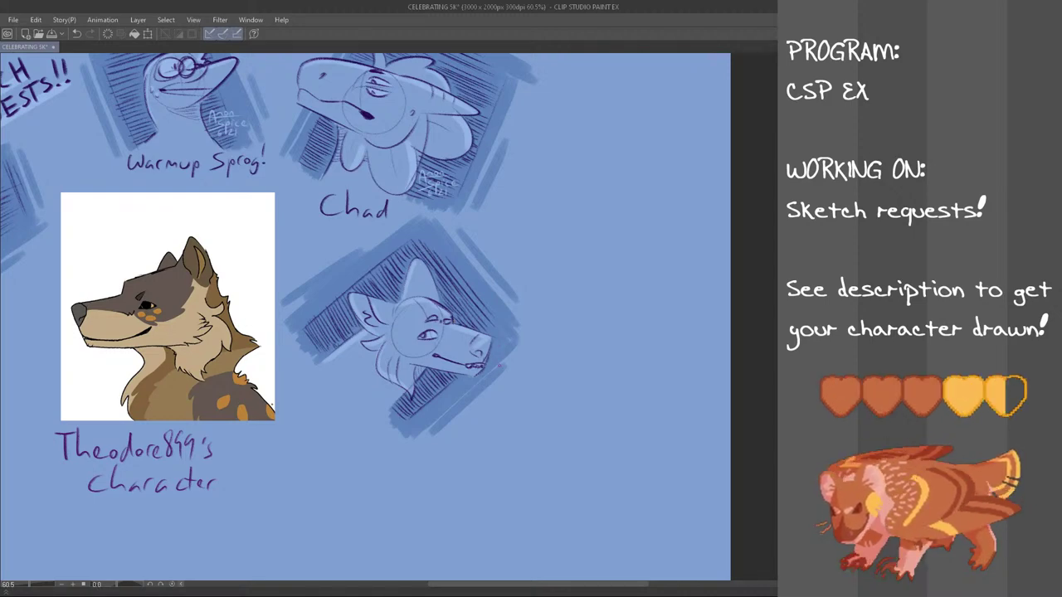
# - Move the reference image and its caption down and away from the finished sketch, and undo the stray marks beside the sketch
pyautogui.scroll(-5, 500, 373)
pyautogui.scroll(3, 499, 373)
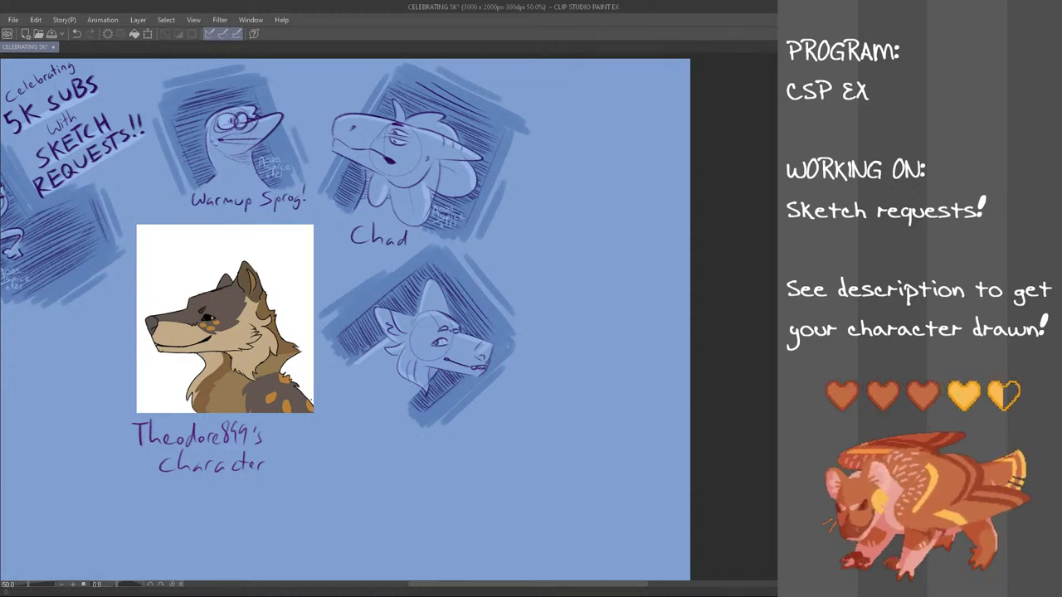
pyautogui.hotkey('alt', 'Tab')
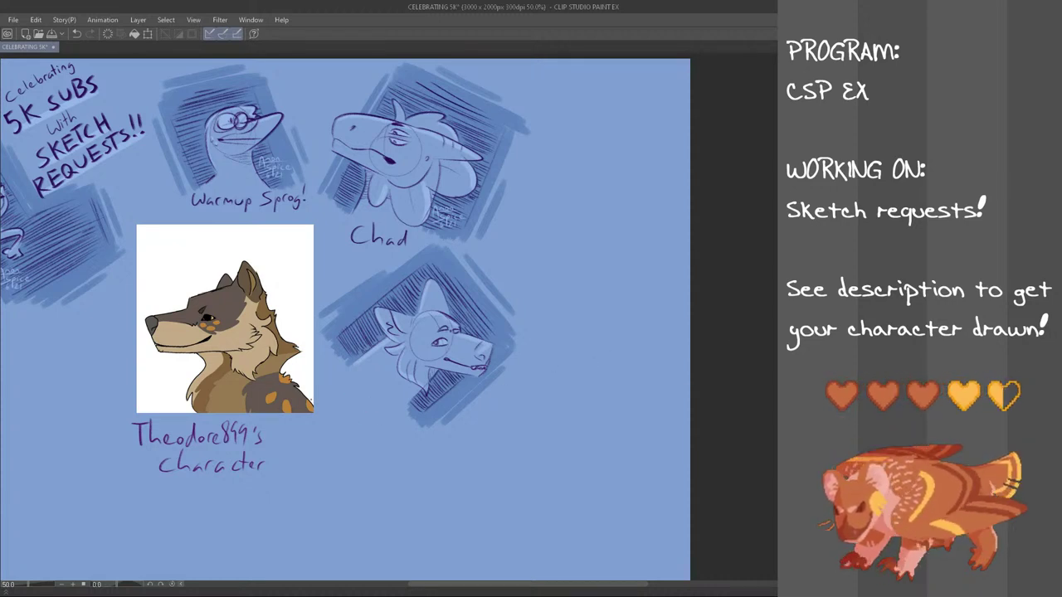
pyautogui.hotkey('ctrl', 't')
pyautogui.moveTo(280, 399); pyautogui.dragTo(198, 429)
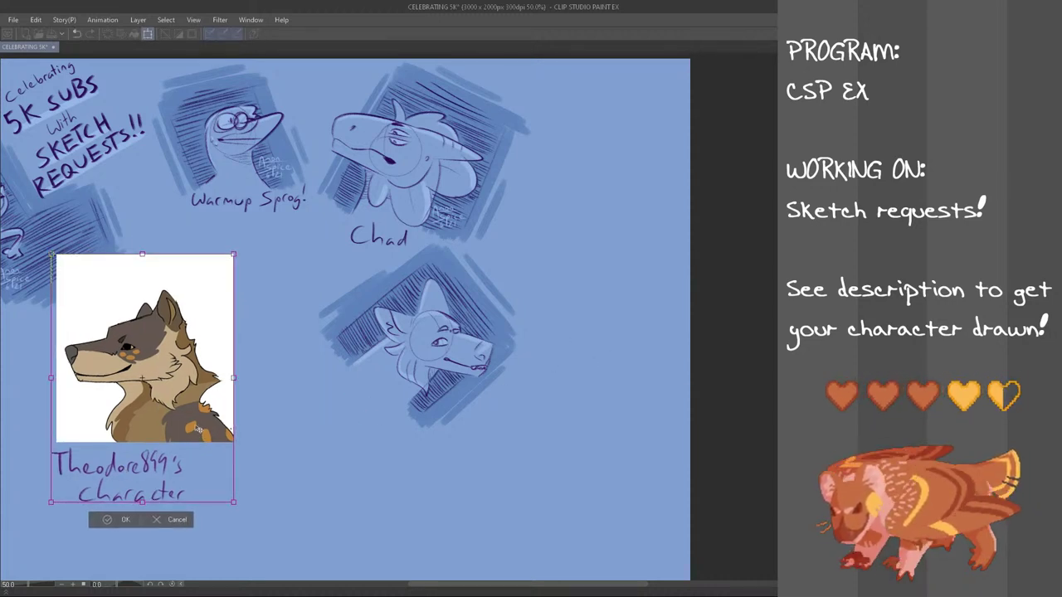
pyautogui.click(122, 520)
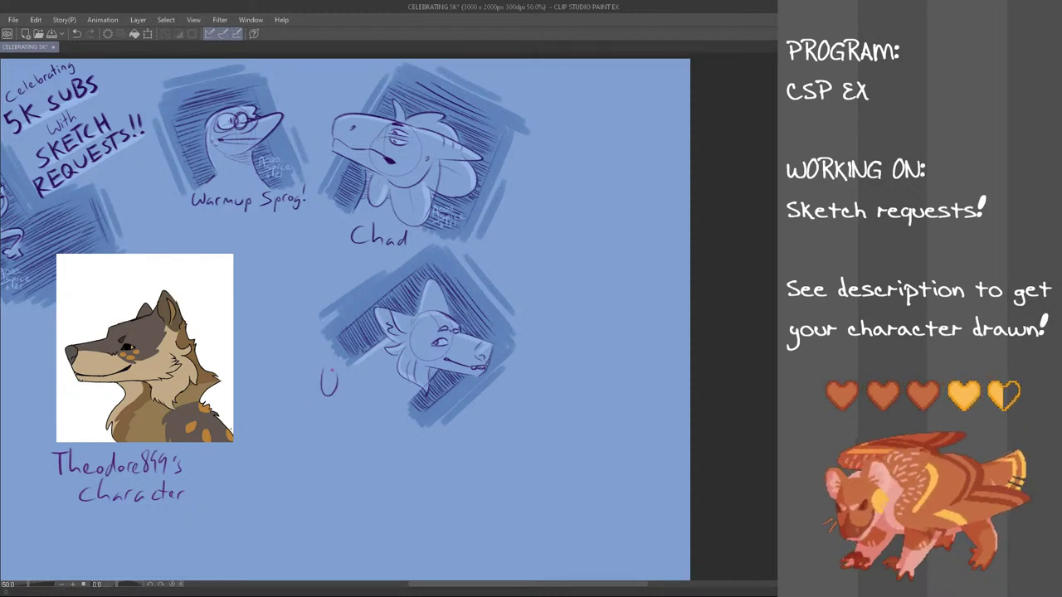
pyautogui.hotkey('ctrl', 'z')
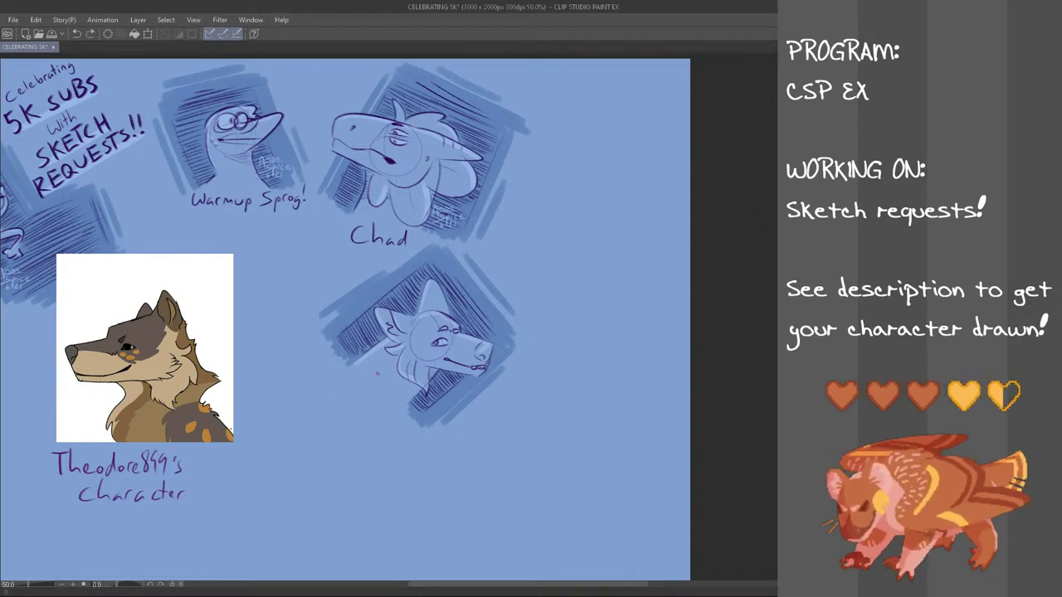
# - Handwrite the caption "Umber" below the neck side of the finished wolf-like head sketch, undoing unwanted strokes
pyautogui.moveTo(333, 376)
pyautogui.mouseDown()
pyautogui.moveTo(340, 403)
pyautogui.moveTo(377, 400)
pyautogui.mouseUp()
pyautogui.hotkey('ctrl', 'z')
pyautogui.hotkey('ctrl', 'z')
pyautogui.hotkey('ctrl', 'z')
pyautogui.hotkey('ctrl', 'z')
pyautogui.hotkey('ctrl', 'z')
pyautogui.moveTo(382, 391); pyautogui.dragTo(387, 392)
pyautogui.hotkey('ctrl', 'z')
pyautogui.hotkey('ctrl', 'z')
# - Select the "Umber" caption and rotate it clockwise so it slopes down beneath the sketch's frame, and clear the selection
pyautogui.hotkey('ctrl', 't')
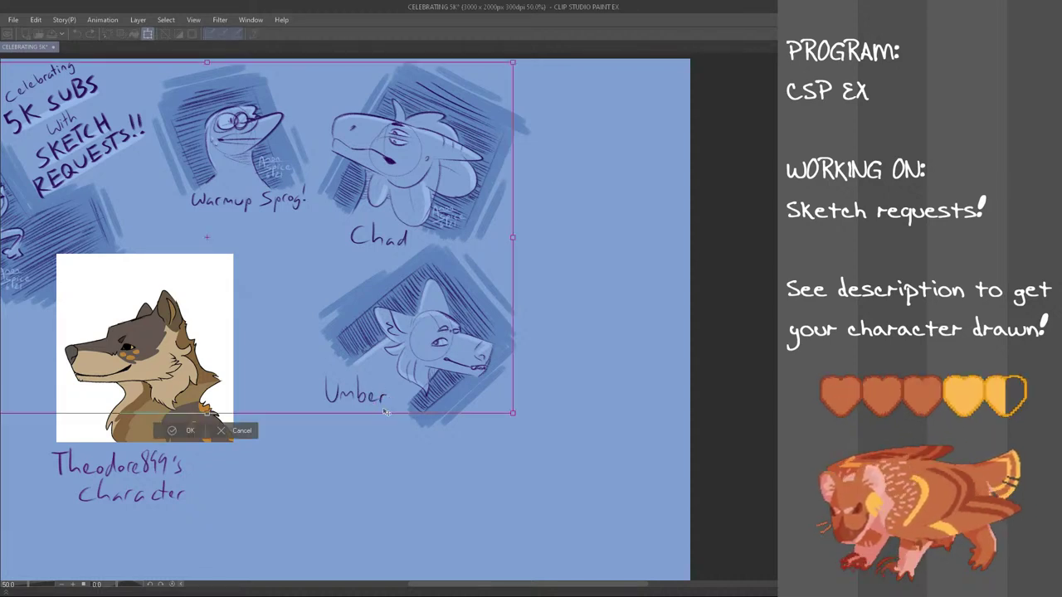
pyautogui.click(238, 431)
pyautogui.moveTo(380, 372)
pyautogui.mouseDown()
pyautogui.moveTo(394, 398)
pyautogui.moveTo(340, 424)
pyautogui.moveTo(321, 374)
pyautogui.moveTo(363, 369)
pyautogui.moveTo(406, 424)
pyautogui.moveTo(374, 426)
pyautogui.moveTo(416, 402)
pyautogui.moveTo(371, 431)
pyautogui.moveTo(409, 419)
pyautogui.moveTo(394, 440)
pyautogui.mouseUp()
pyautogui.hotkey('ctrl', 't')
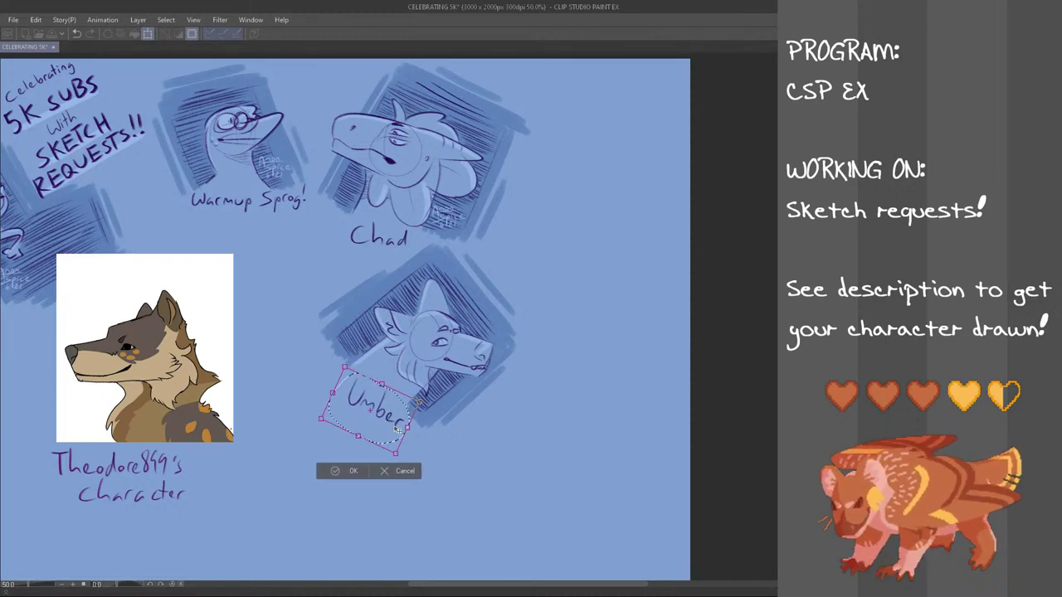
pyautogui.click(355, 471)
pyautogui.hotkey('ctrl', 'd')
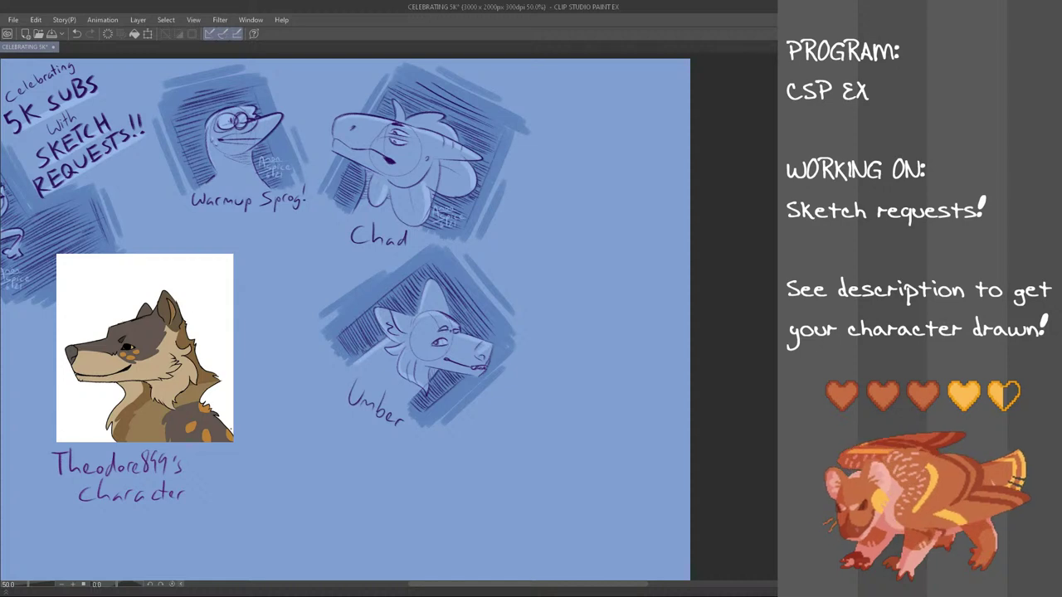
# - Copy the signature from the Chad sketch and place the copy on the hatching behind Umber's neck
pyautogui.moveTo(442, 184)
pyautogui.mouseDown()
pyautogui.moveTo(412, 196)
pyautogui.moveTo(445, 170)
pyautogui.mouseUp()
pyautogui.click(36, 19)
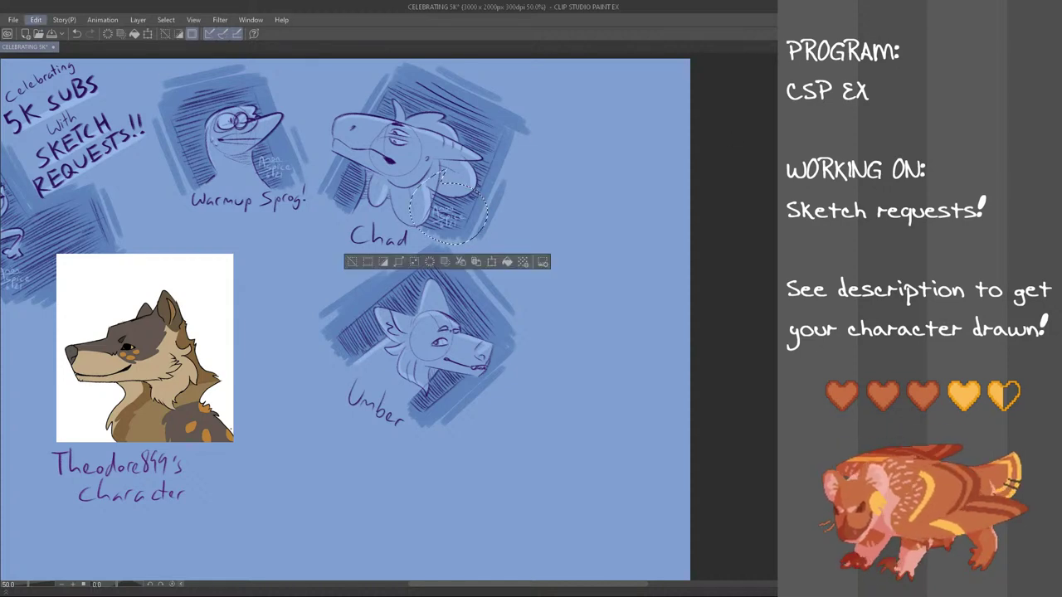
pyautogui.click(432, 262)
pyautogui.moveTo(458, 227); pyautogui.dragTo(372, 345)
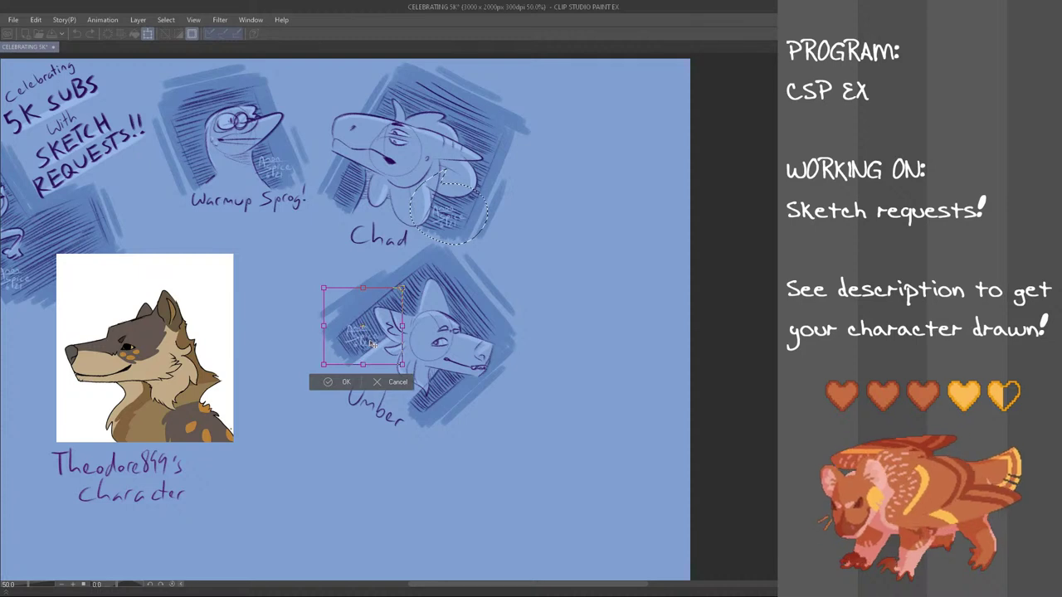
pyautogui.click(349, 382)
pyautogui.hotkey('ctrl', 'd')
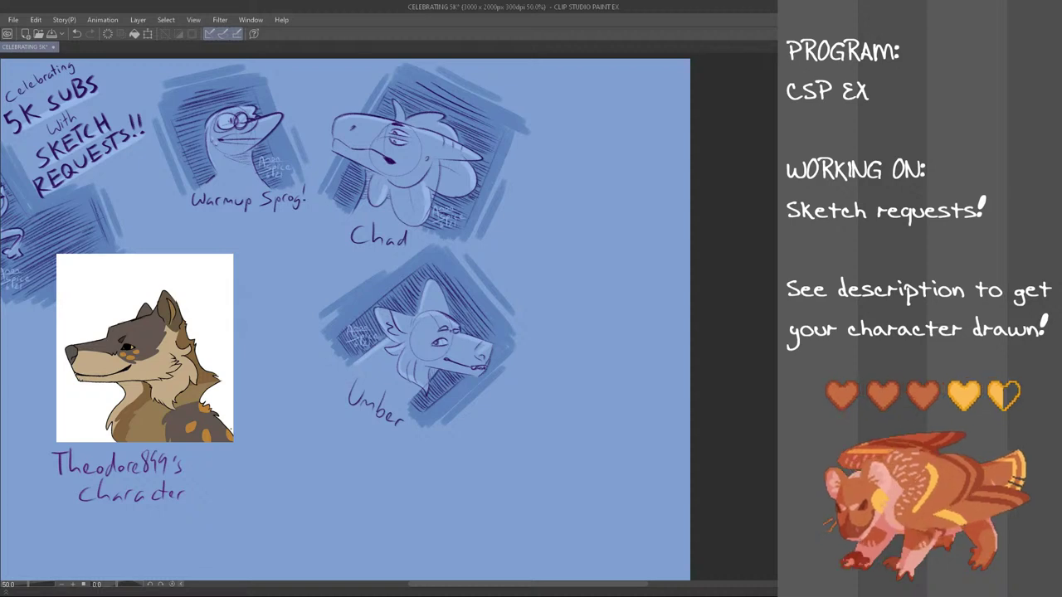
# - Move the whole Umber sketch with its caption and signature to the canvas's right side, diagonally below the Chad sketch
pyautogui.moveTo(532, 286)
pyautogui.mouseDown()
pyautogui.moveTo(514, 443)
pyautogui.moveTo(314, 462)
pyautogui.moveTo(294, 300)
pyautogui.moveTo(433, 236)
pyautogui.moveTo(500, 260)
pyautogui.mouseUp()
pyautogui.hotkey('ctrl', 't')
pyautogui.moveTo(439, 404)
pyautogui.mouseDown()
pyautogui.moveTo(626, 272)
pyautogui.moveTo(609, 338)
pyautogui.moveTo(618, 329)
pyautogui.mouseUp()
pyautogui.moveTo(620, 323); pyautogui.dragTo(621, 321)
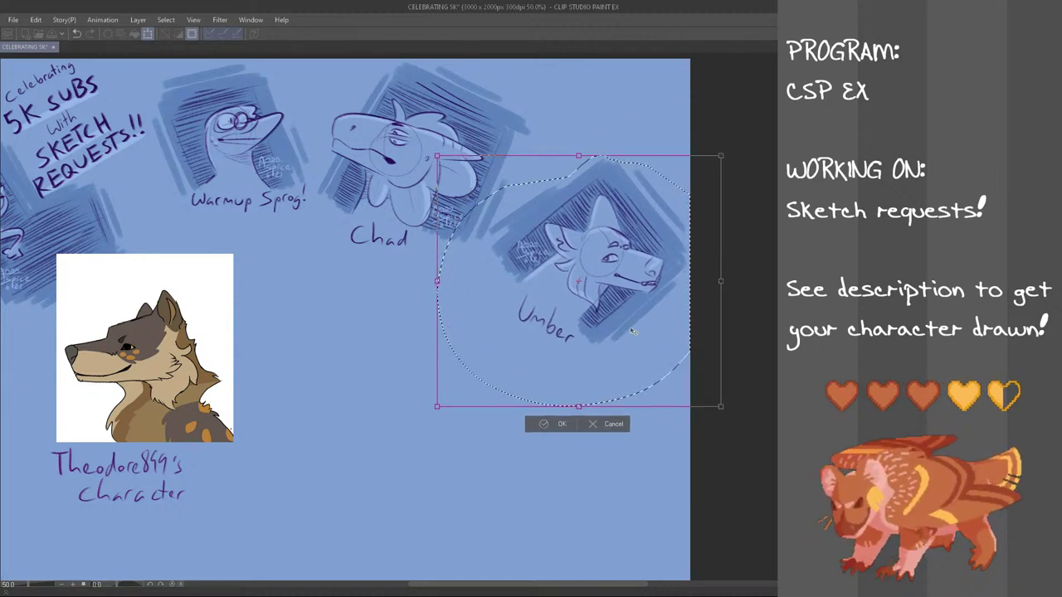
pyautogui.press('Return')
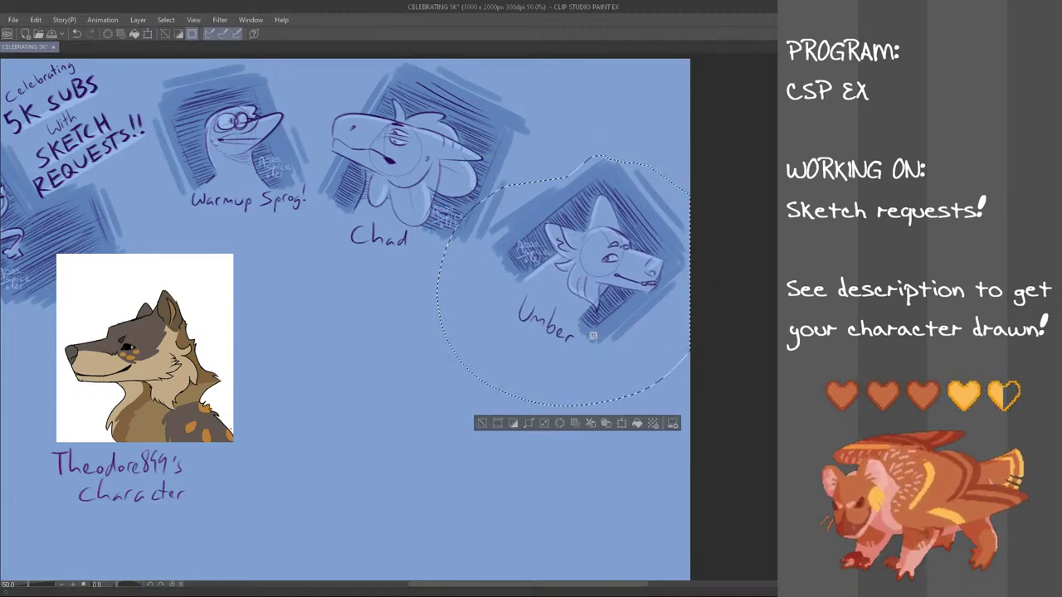
pyautogui.hotkey('ctrl', 'd')
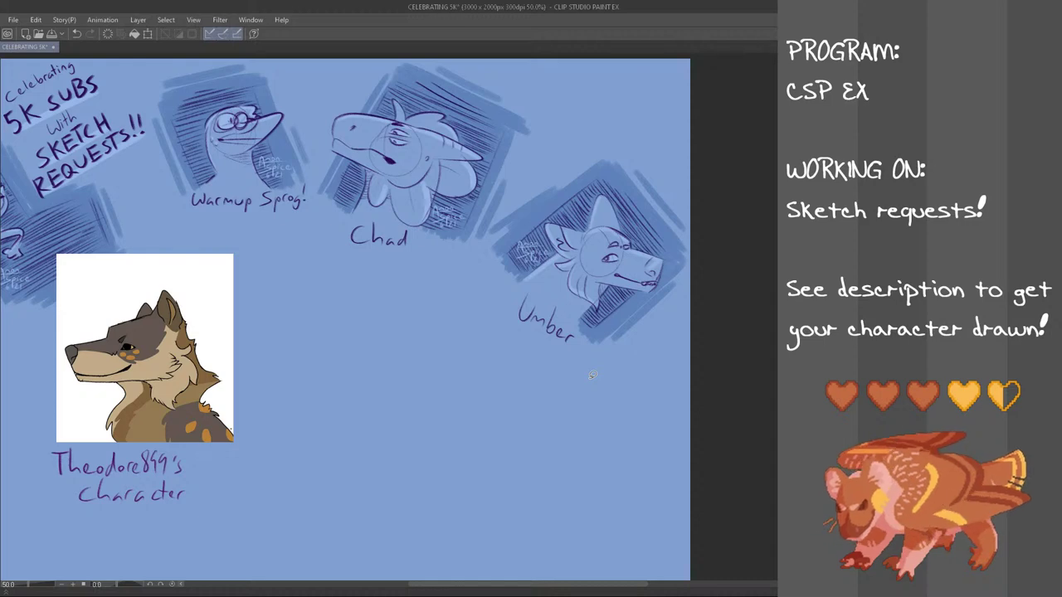
pyautogui.scroll(-2, 591, 374)
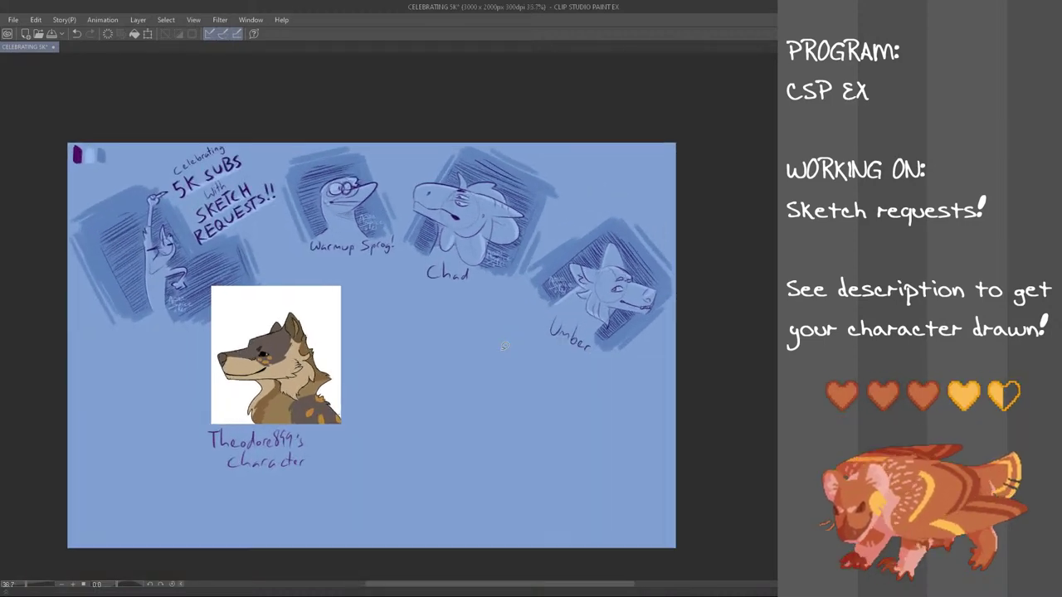
pyautogui.scroll(1, 483, 344)
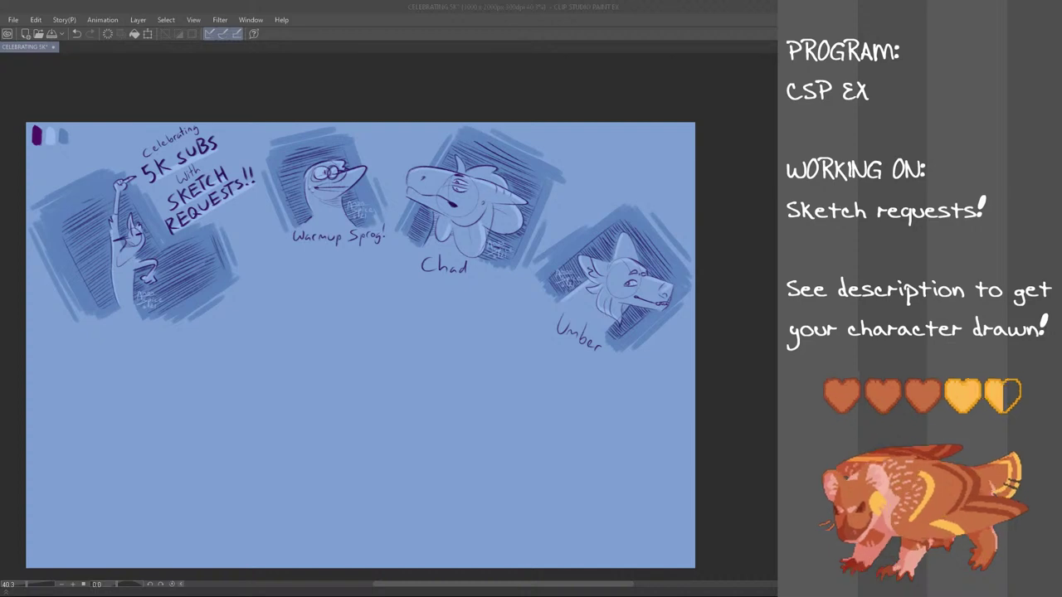
pyautogui.hotkey('ctrl', 't')
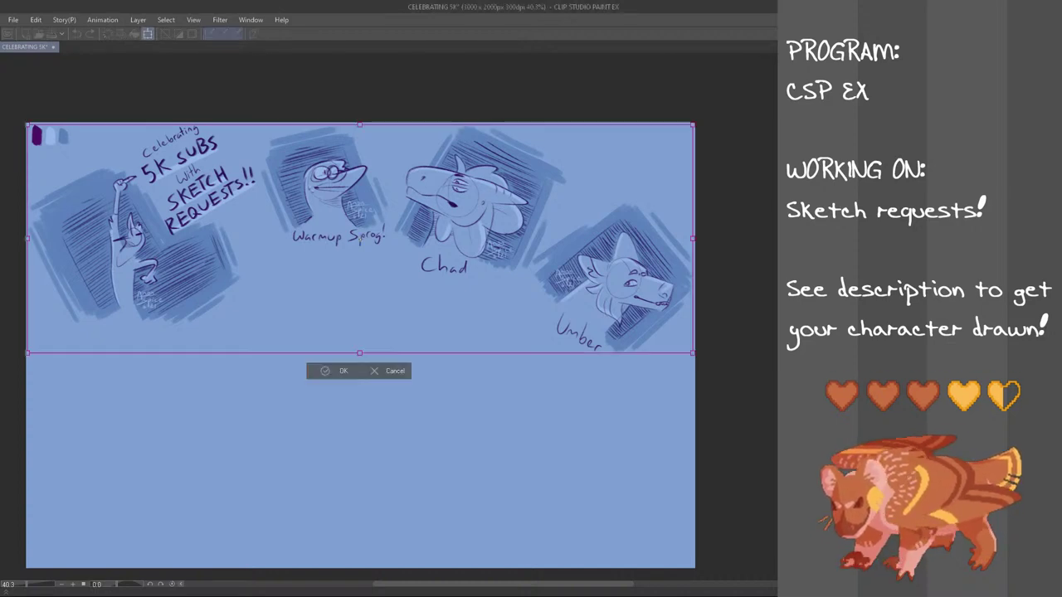
pyautogui.press('Escape')
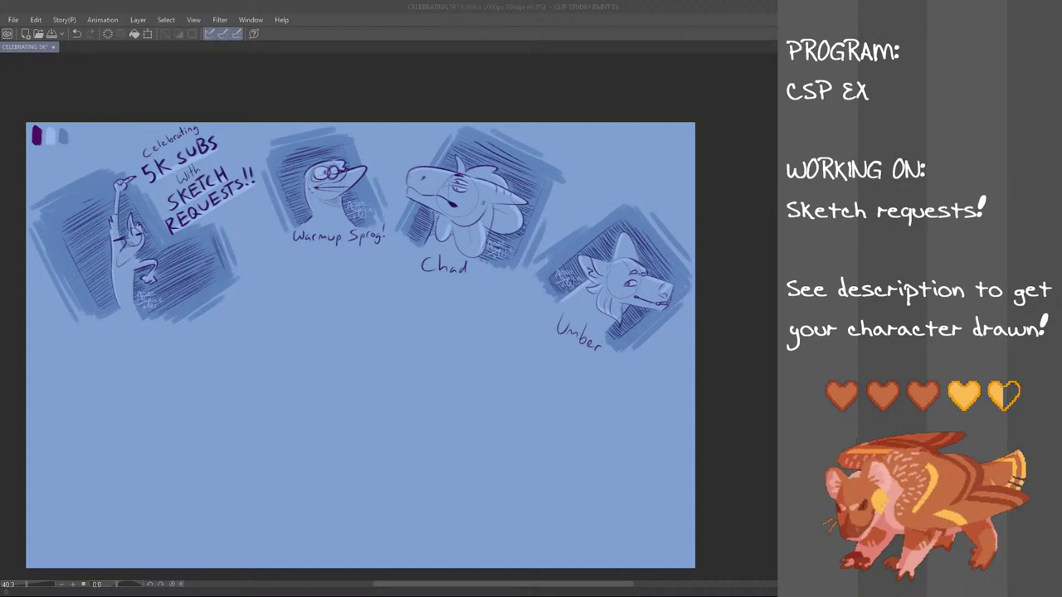
pyautogui.click(578, 71)
pyautogui.click(455, 76)
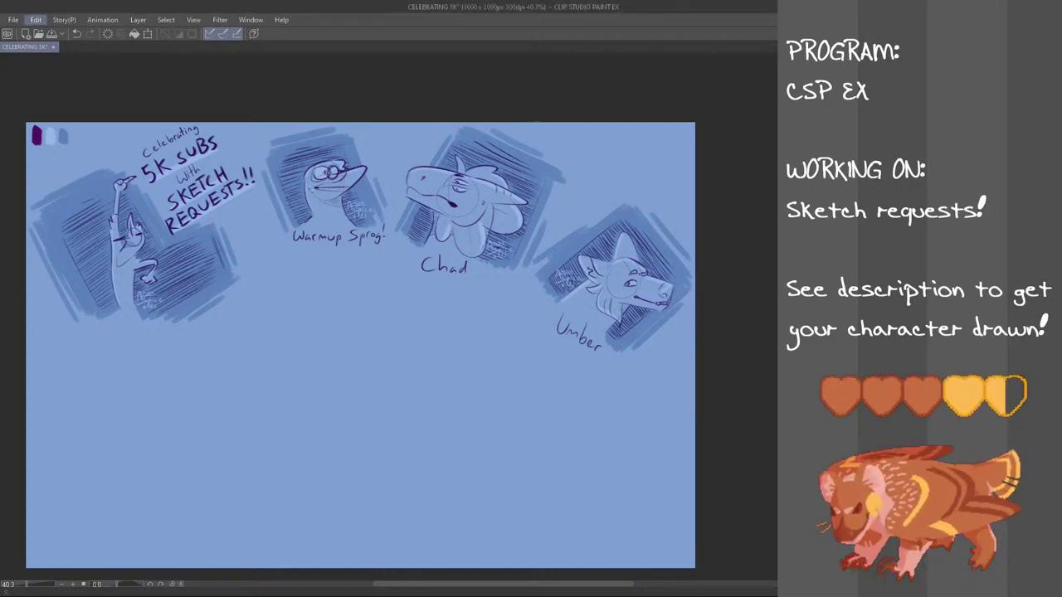
# - Paste the winged character's reference sheet and move it into the empty area below the finished sketches
pyautogui.hotkey('ctrl', 'v')
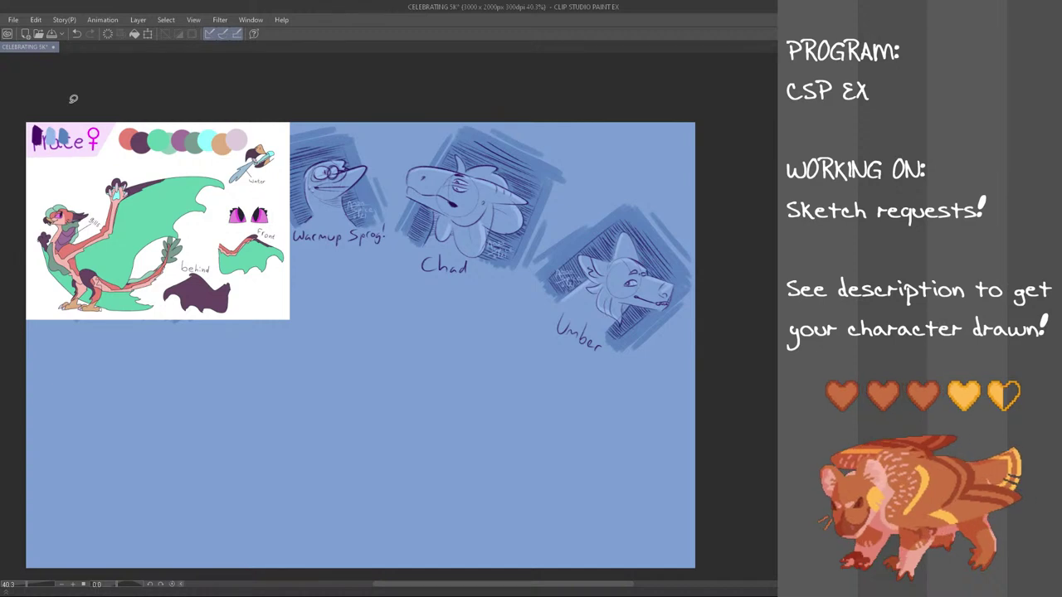
pyautogui.hotkey('ctrl', 't')
pyautogui.moveTo(249, 299); pyautogui.dragTo(400, 482)
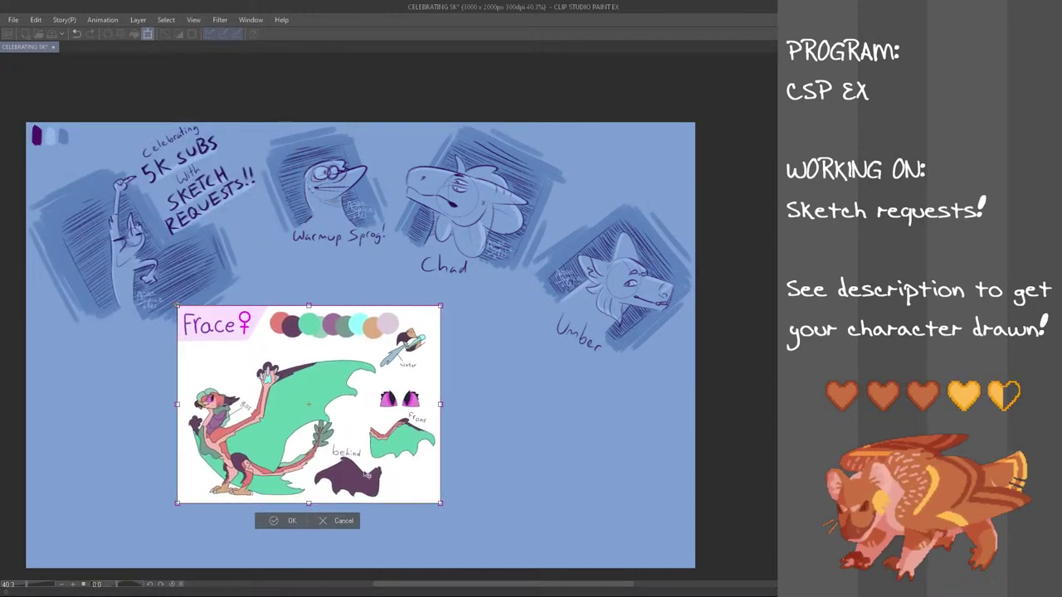
pyautogui.click(287, 522)
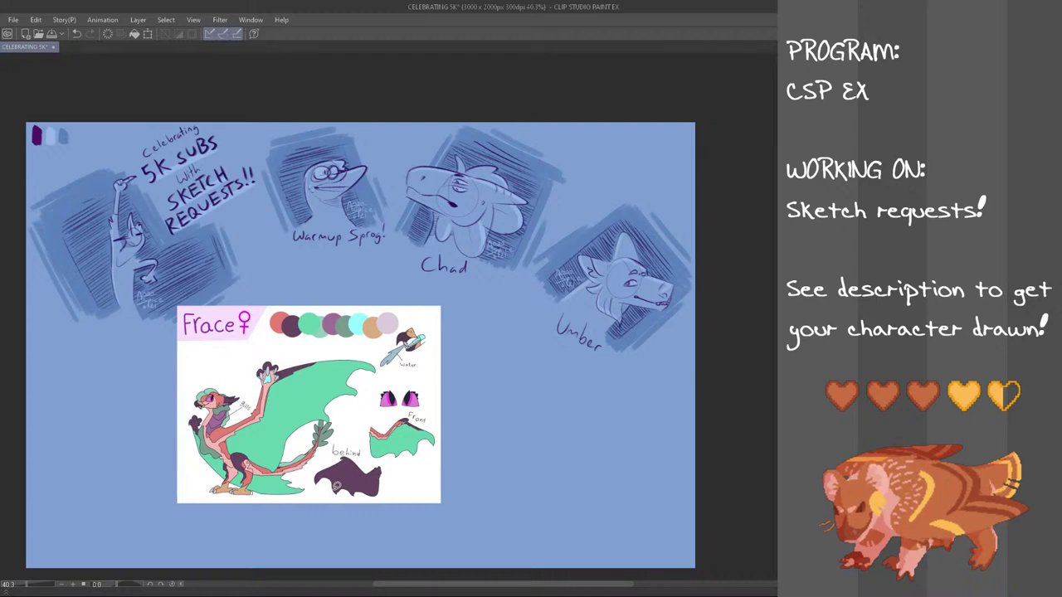
pyautogui.scroll(1, 295, 482)
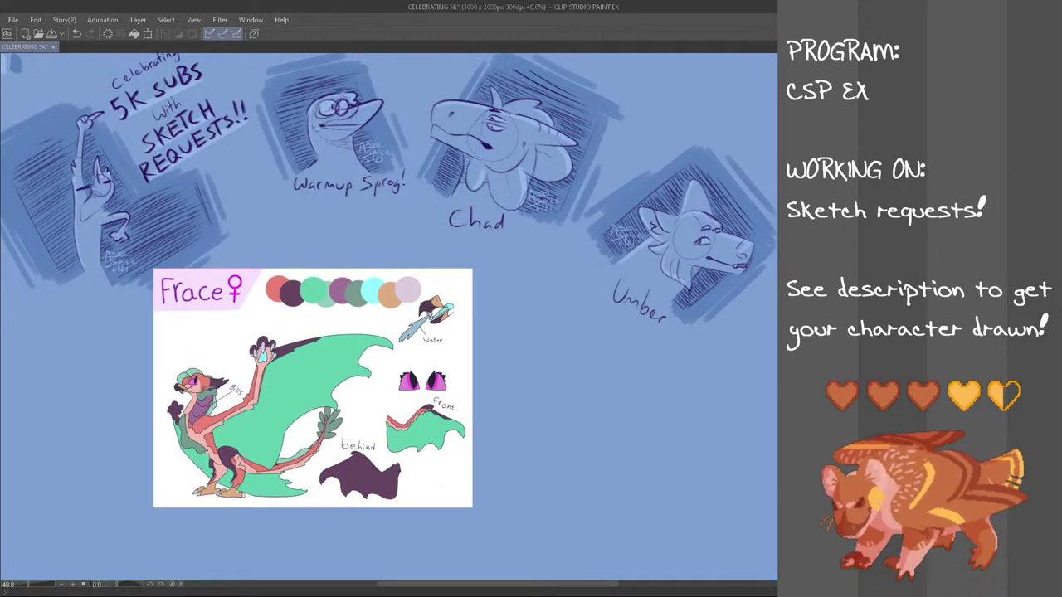
pyautogui.scroll(-1, 389, 317)
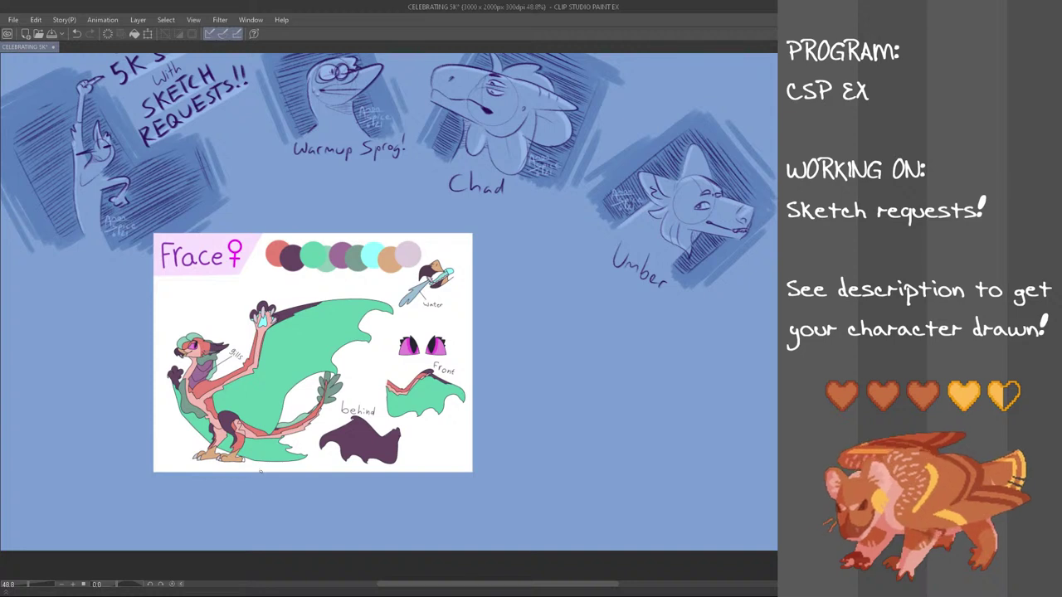
# - Handwrite a caption naming the character's owner below the pasted reference sheet, undoing unwanted strokes, and save the file
pyautogui.hotkey('ctrl', 'z')
pyautogui.moveTo(211, 478); pyautogui.dragTo(212, 496)
pyautogui.moveTo(210, 477); pyautogui.dragTo(219, 485)
pyautogui.moveTo(222, 486); pyautogui.dragTo(259, 495)
pyautogui.hotkey('ctrl', 'z')
pyautogui.hotkey('ctrl', 'z')
pyautogui.hotkey('ctrl', 'z')
pyautogui.moveTo(261, 482)
pyautogui.mouseDown()
pyautogui.moveTo(340, 489)
pyautogui.moveTo(303, 488)
pyautogui.moveTo(330, 489)
pyautogui.mouseUp()
pyautogui.hotkey('ctrl', 'z')
pyautogui.hotkey('ctrl', 'z')
pyautogui.hotkey('ctrl', 'z')
pyautogui.hotkey('ctrl', 'z')
pyautogui.moveTo(336, 487); pyautogui.dragTo(339, 496)
pyautogui.hotkey('ctrl', 'z')
pyautogui.moveTo(348, 488); pyautogui.dragTo(356, 496)
pyautogui.moveTo(351, 487); pyautogui.dragTo(367, 496)
pyautogui.moveTo(369, 487); pyautogui.dragTo(374, 489)
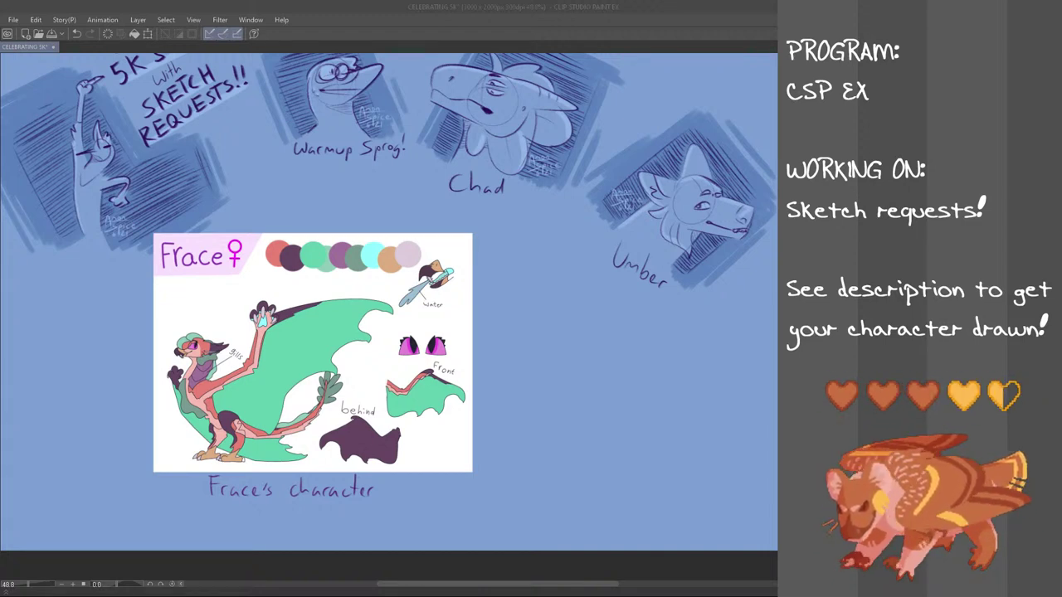
pyautogui.click(322, 5)
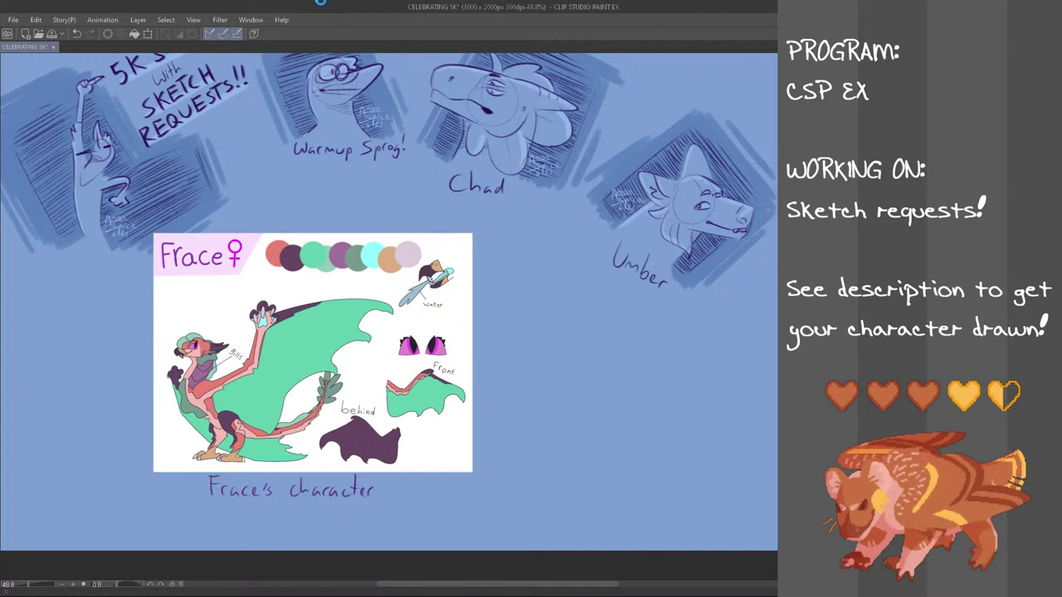
pyautogui.hotkey('ctrl', 's')
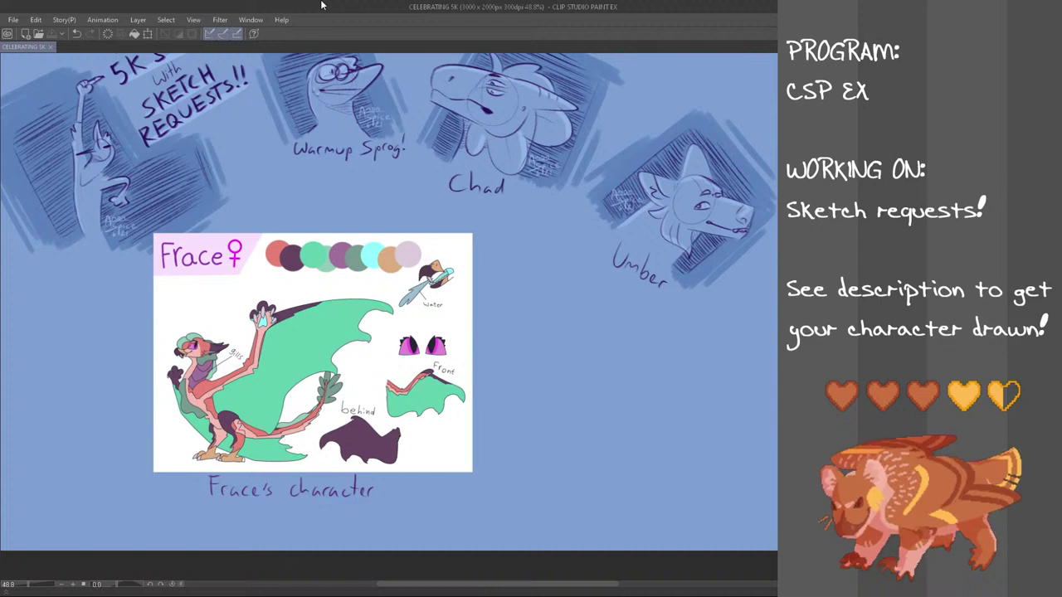
# - Move the reference sheet together with its caption up and to the left, clearing space beside it for a new sketch
pyautogui.hotkey('ctrl', 't')
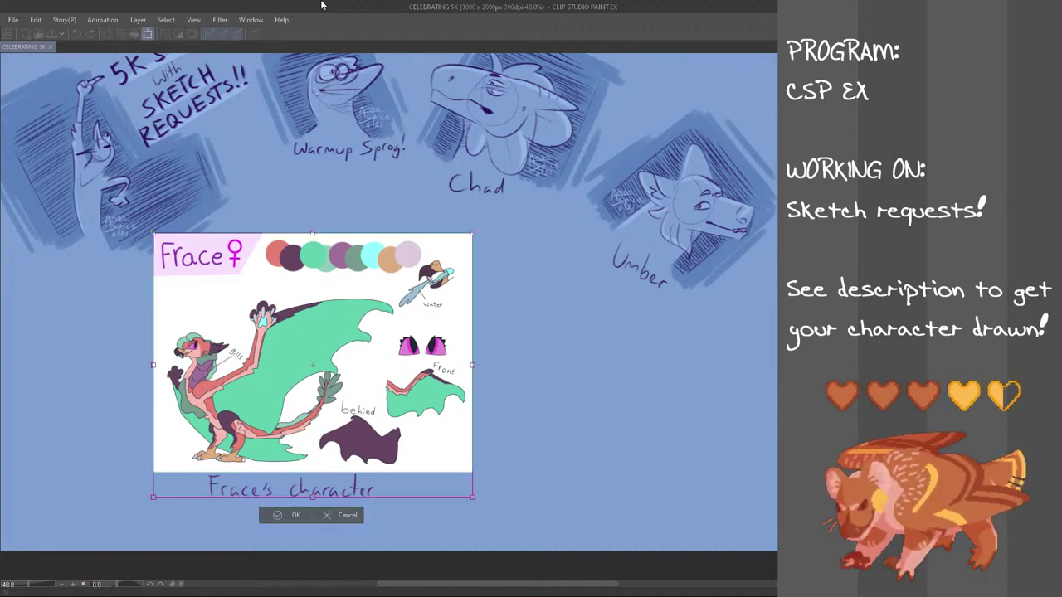
pyautogui.moveTo(421, 412); pyautogui.dragTo(286, 342)
pyautogui.moveTo(288, 342); pyautogui.dragTo(298, 355)
pyautogui.click(152, 440)
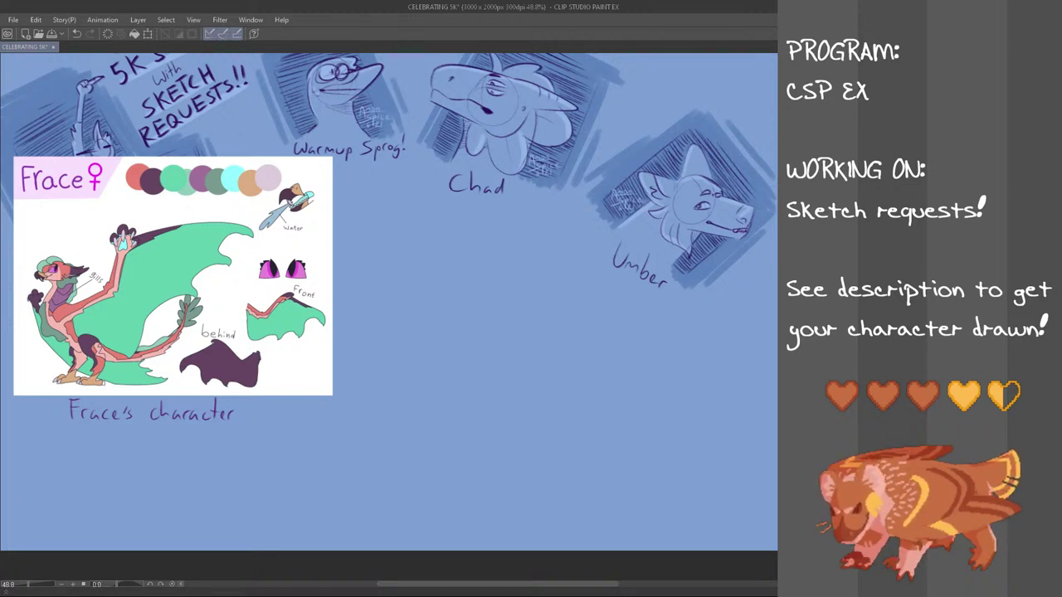
# - Sketch a small construction circle for the head to the right of the reference sheet, with a curved guide line inside, undoing unwanted strokes
pyautogui.scroll(1, 386, 250)
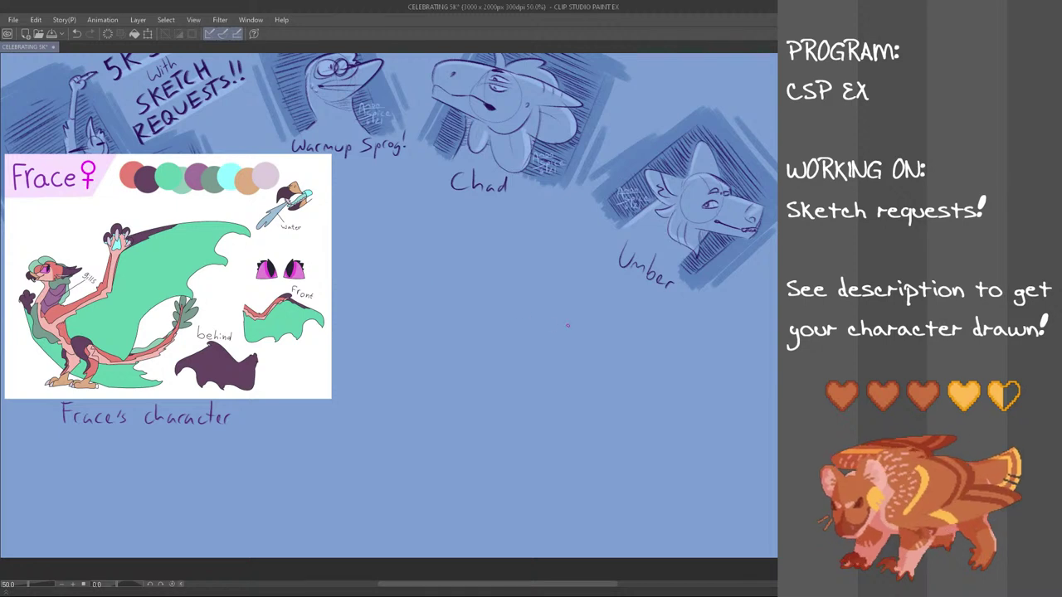
pyautogui.moveTo(547, 584); pyautogui.dragTo(534, 584)
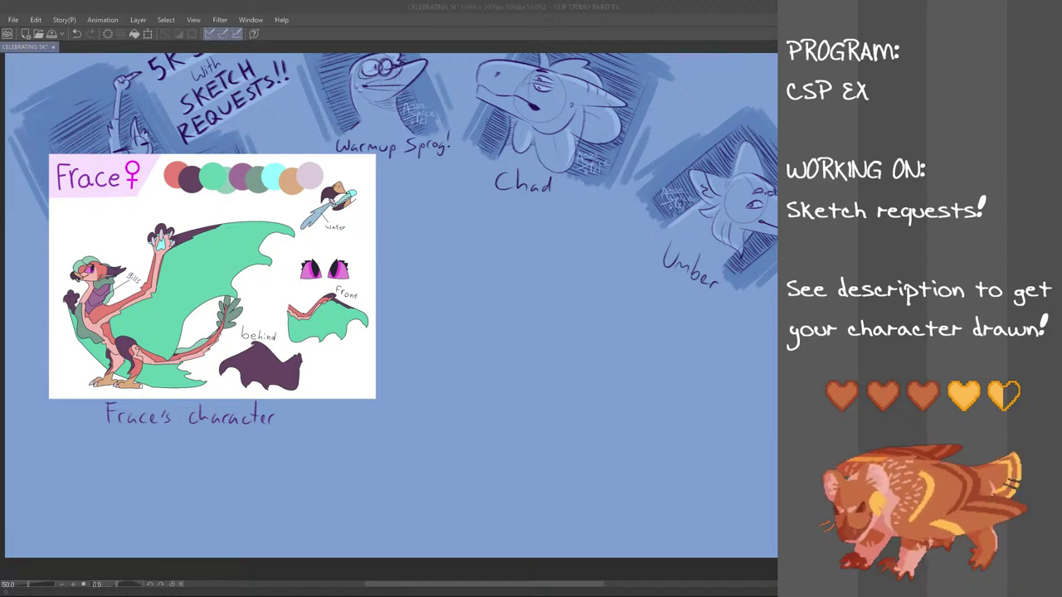
pyautogui.scroll(1, 424, 294)
pyautogui.scroll(-1, 424, 294)
pyautogui.scroll(1, 424, 294)
pyautogui.click(450, 333)
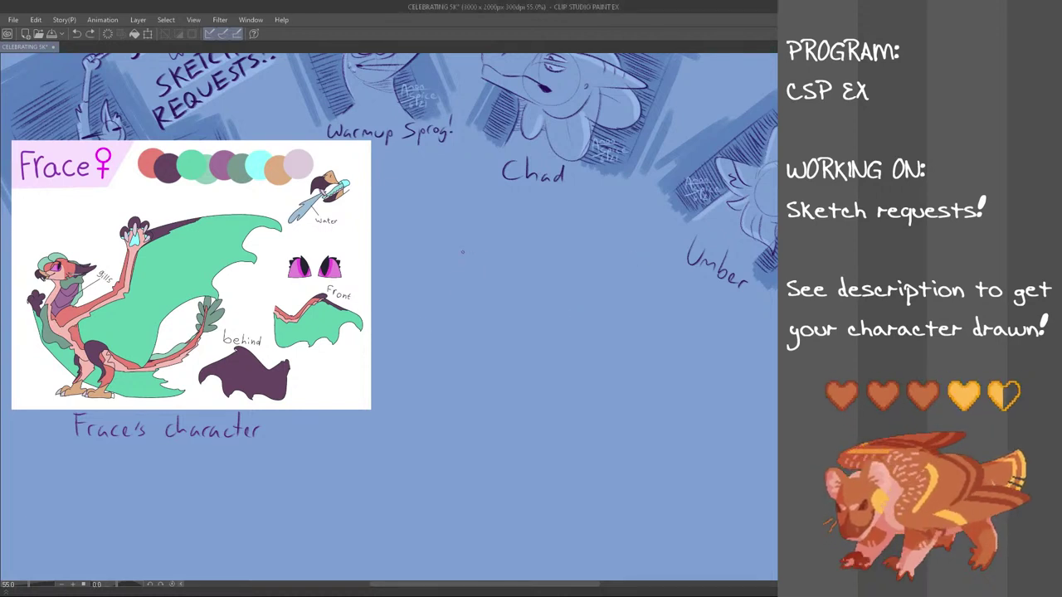
pyautogui.scroll(1, 457, 262)
pyautogui.moveTo(541, 585); pyautogui.dragTo(522, 585)
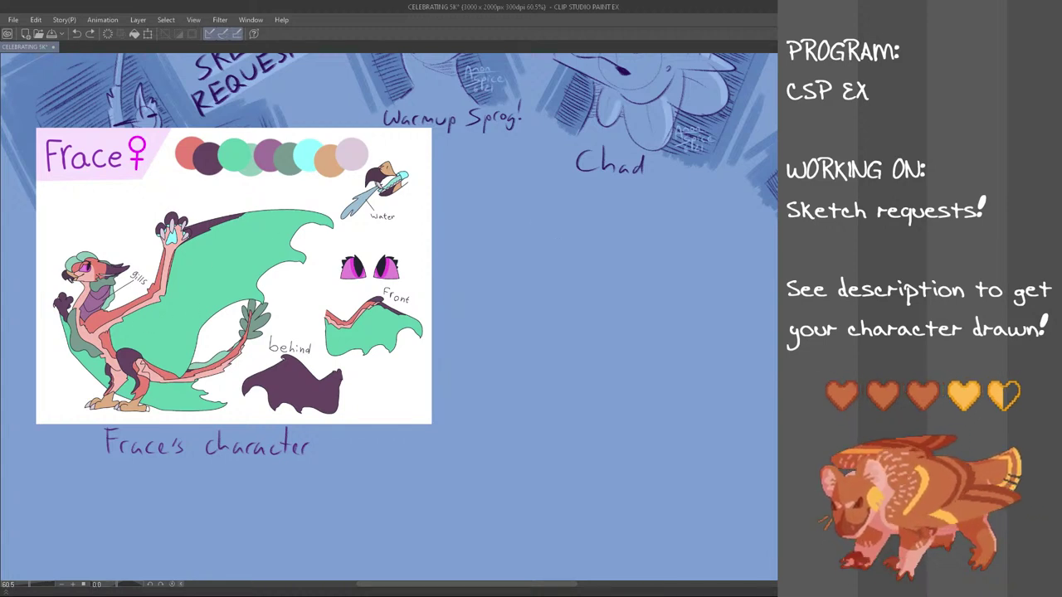
pyautogui.hotkey('alt', 'Tab')
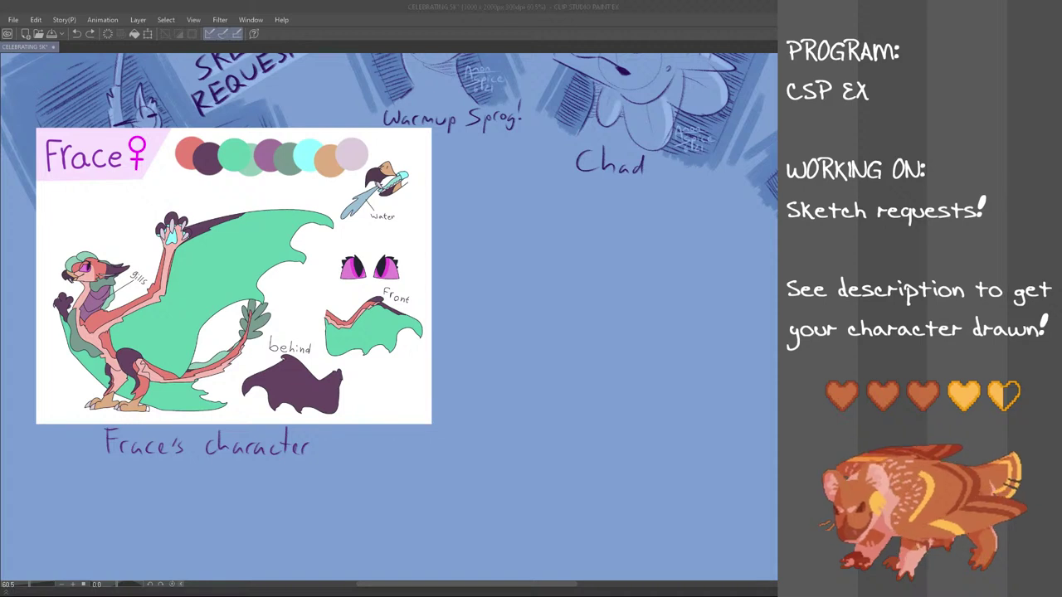
pyautogui.moveTo(540, 241); pyautogui.dragTo(534, 306)
pyautogui.hotkey('ctrl', 'z')
pyautogui.moveTo(524, 264)
pyautogui.mouseDown()
pyautogui.moveTo(561, 290)
pyautogui.moveTo(572, 223)
pyautogui.moveTo(587, 235)
pyautogui.moveTo(547, 243)
pyautogui.moveTo(517, 268)
pyautogui.moveTo(534, 250)
pyautogui.moveTo(569, 284)
pyautogui.moveTo(582, 245)
pyautogui.moveTo(584, 272)
pyautogui.moveTo(590, 240)
pyautogui.moveTo(590, 260)
pyautogui.moveTo(589, 244)
pyautogui.moveTo(550, 222)
pyautogui.moveTo(584, 224)
pyautogui.moveTo(555, 219)
pyautogui.mouseUp()
pyautogui.hotkey('ctrl', 'z')
pyautogui.hotkey('ctrl', 'z')
pyautogui.hotkey('ctrl', 'z')
pyautogui.hotkey('ctrl', 'z')
pyautogui.hotkey('ctrl', 'z')
pyautogui.hotkey('ctrl', 'z')
pyautogui.hotkey('ctrl', 'z')
pyautogui.hotkey('ctrl', 'z')
pyautogui.hotkey('ctrl', 'z')
pyautogui.hotkey('ctrl', 'z')
pyautogui.moveTo(556, 224)
pyautogui.mouseDown()
pyautogui.moveTo(555, 268)
pyautogui.moveTo(558, 238)
pyautogui.mouseUp()
pyautogui.hotkey('ctrl', 'z')
pyautogui.hotkey('ctrl', 'z')
pyautogui.hotkey('ctrl', 'z')
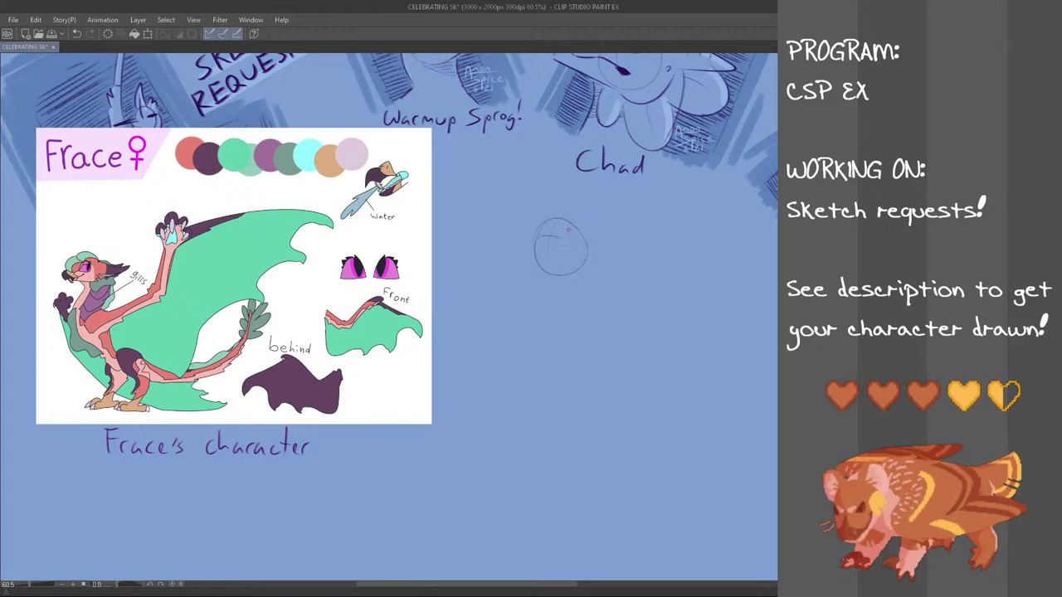
# - Draw the eye with its pupil and outer-corner lash marks inside the head circle and reinforce the guide line, undoing unwanted strokes
pyautogui.moveTo(561, 238)
pyautogui.mouseDown()
pyautogui.moveTo(583, 249)
pyautogui.moveTo(572, 241)
pyautogui.mouseUp()
pyautogui.hotkey('ctrl', 'z')
pyautogui.hotkey('ctrl', 'z')
pyautogui.hotkey('ctrl', 'z')
pyautogui.hotkey('ctrl', 'z')
pyautogui.hotkey('ctrl', 'z')
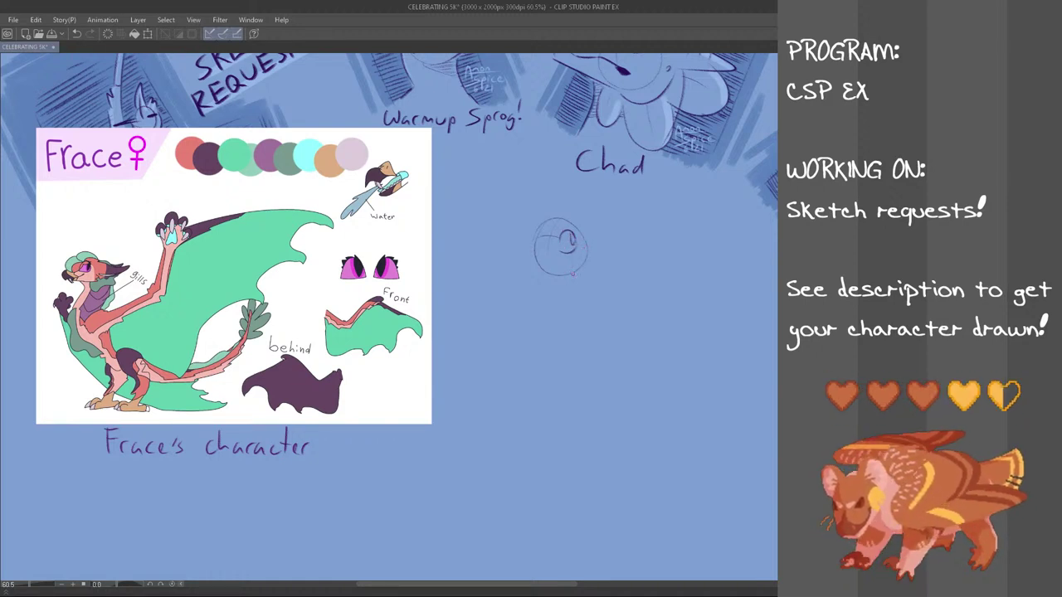
pyautogui.moveTo(570, 237); pyautogui.dragTo(583, 246)
pyautogui.hotkey('ctrl', 'z')
pyautogui.hotkey('ctrl', 'z')
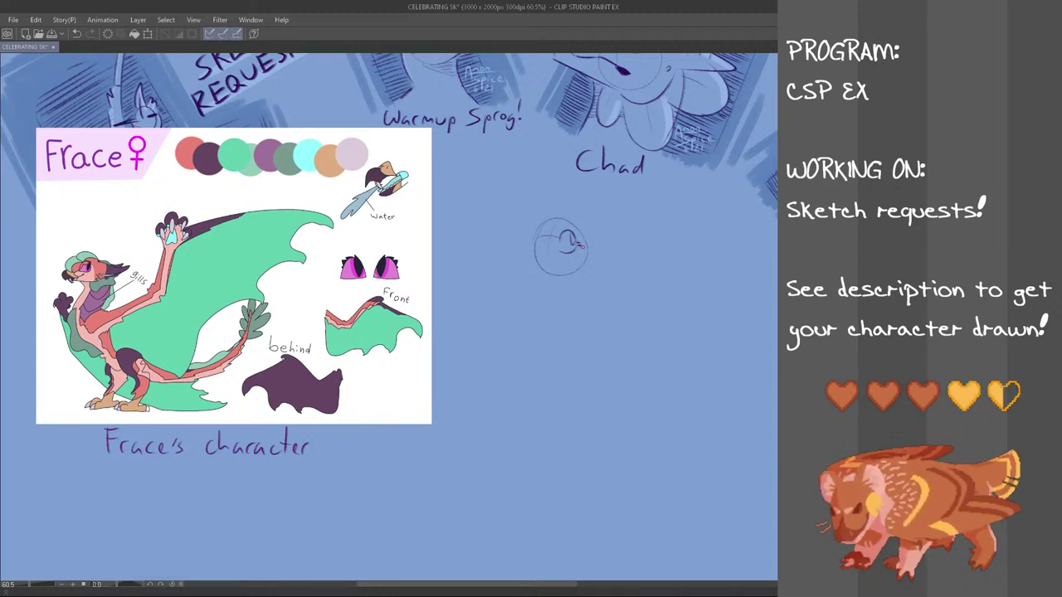
pyautogui.moveTo(550, 239); pyautogui.dragTo(557, 238)
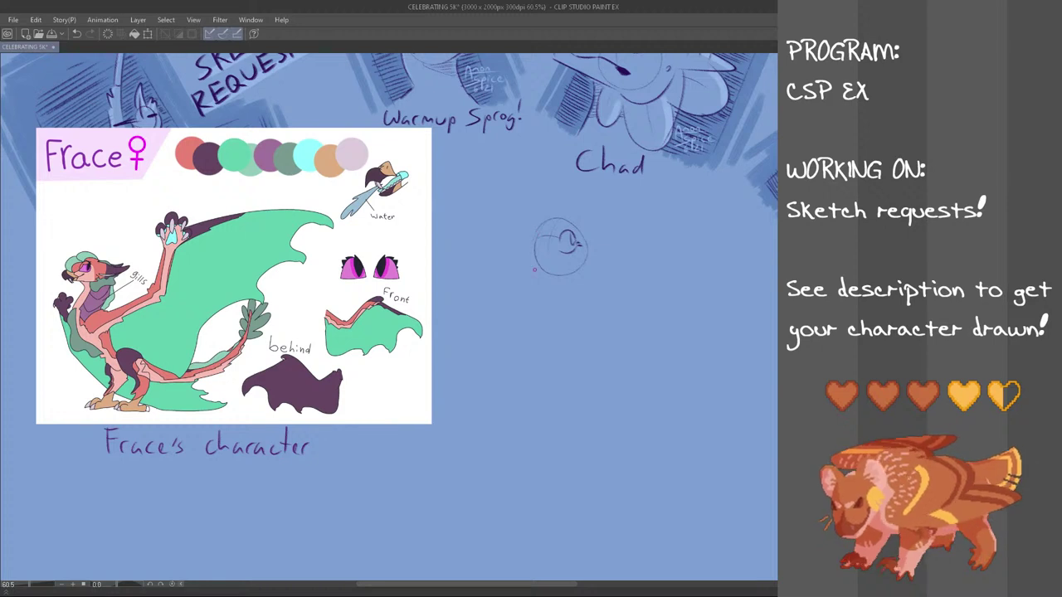
# - Draw the curved, hooked upper beak extending left from the head circle, with its lower edge running back to the face, undoing unwanted strokes
pyautogui.moveTo(501, 246); pyautogui.dragTo(523, 231)
pyautogui.hotkey('ctrl', 'z')
pyautogui.hotkey('ctrl', 'z')
pyautogui.moveTo(526, 238); pyautogui.dragTo(498, 246)
pyautogui.hotkey('ctrl', 'z')
pyautogui.moveTo(545, 222)
pyautogui.mouseDown()
pyautogui.moveTo(561, 218)
pyautogui.moveTo(500, 235)
pyautogui.moveTo(529, 228)
pyautogui.moveTo(510, 222)
pyautogui.moveTo(525, 227)
pyautogui.moveTo(504, 252)
pyautogui.mouseUp()
pyautogui.hotkey('ctrl', 'z')
pyautogui.hotkey('ctrl', 'z')
pyautogui.hotkey('ctrl', 'z')
pyautogui.hotkey('ctrl', 'z')
pyautogui.hotkey('ctrl', 'z')
pyautogui.hotkey('ctrl', 'z')
pyautogui.hotkey('ctrl', 'z')
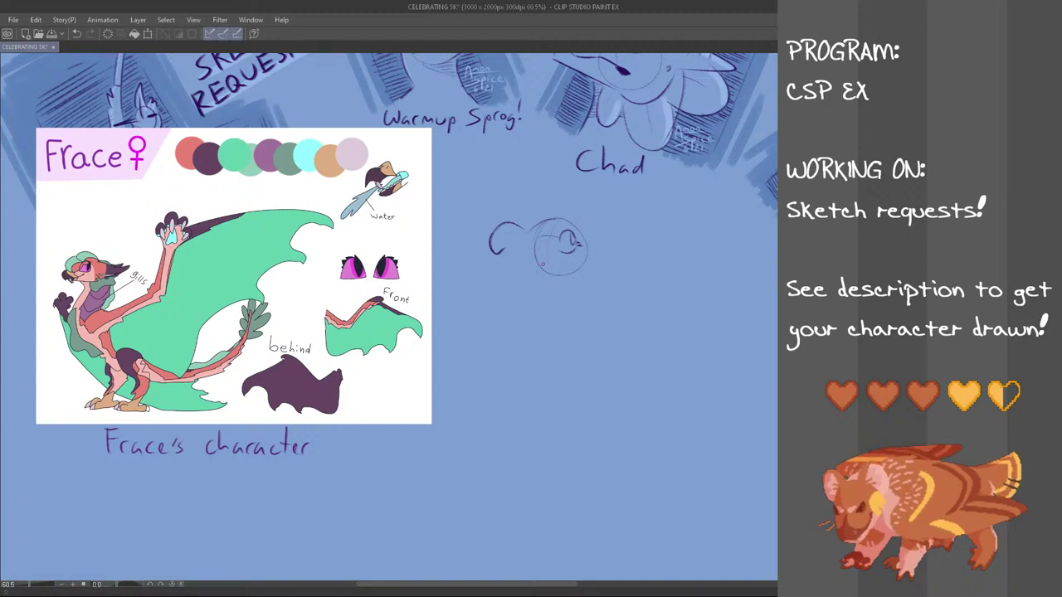
pyautogui.moveTo(497, 251); pyautogui.dragTo(537, 256)
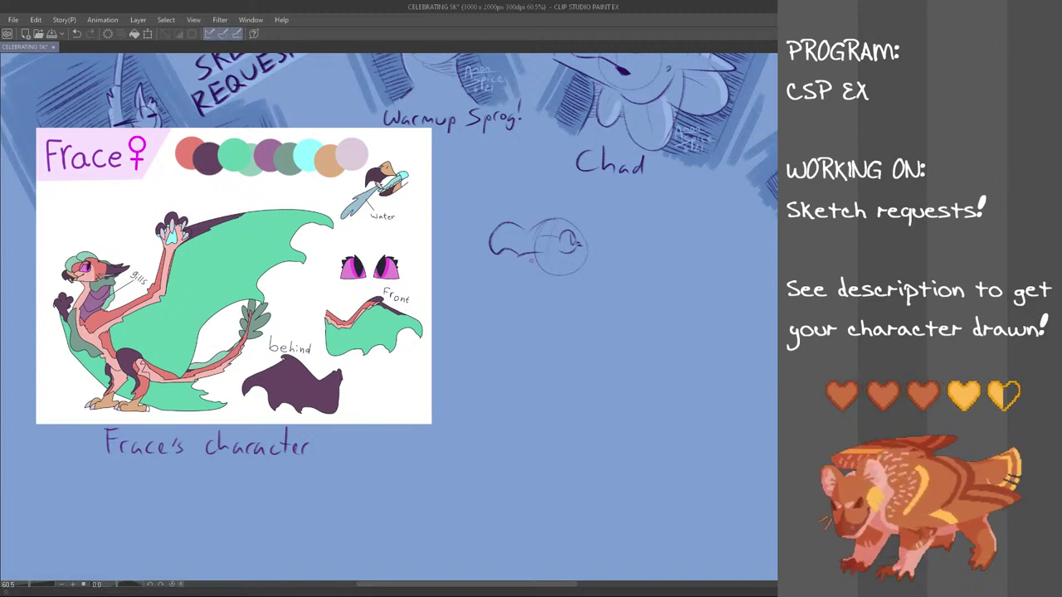
# - Redraw the mouth line back to below the eye and sketch the narrow, open lower beak slanting down from it, undoing unwanted strokes
pyautogui.moveTo(525, 257); pyautogui.dragTo(575, 259)
pyautogui.hotkey('ctrl', 'z')
pyautogui.hotkey('ctrl', 'z')
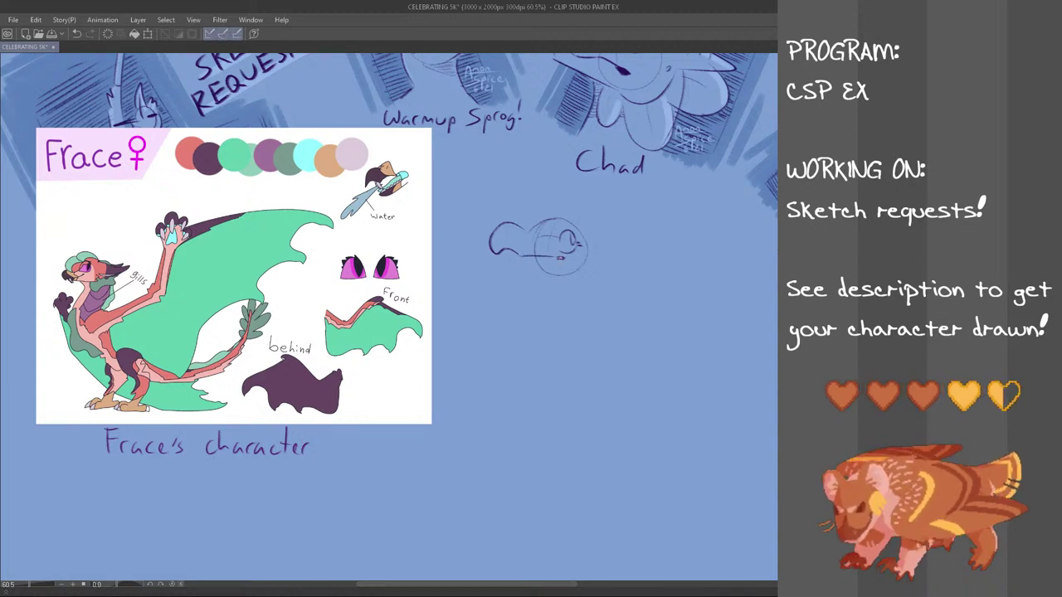
pyautogui.moveTo(563, 256); pyautogui.dragTo(516, 281)
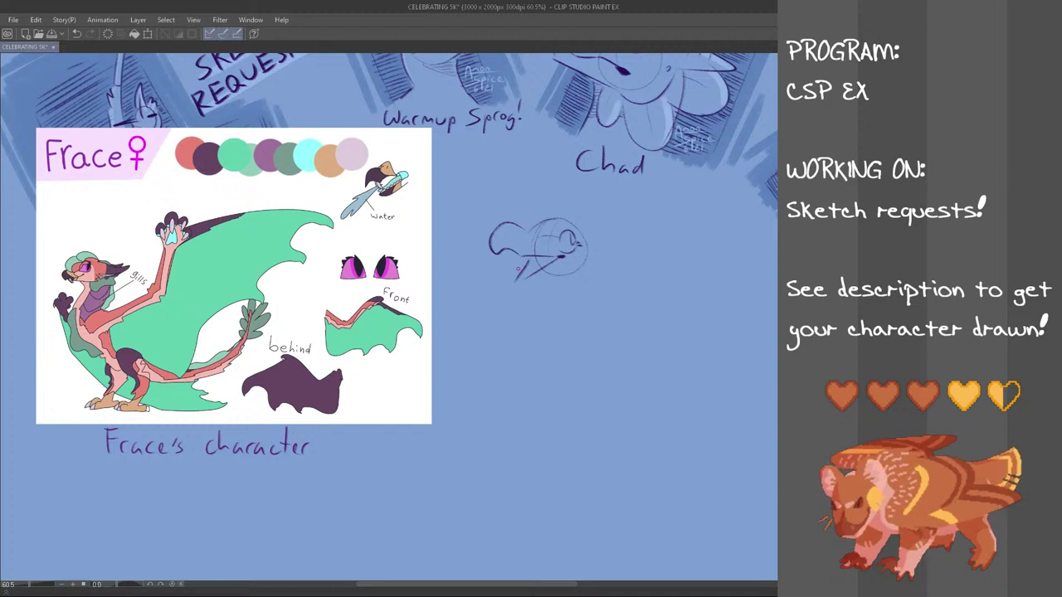
pyautogui.hotkey('ctrl', 'z')
pyautogui.moveTo(536, 262); pyautogui.dragTo(519, 288)
pyautogui.hotkey('ctrl', 'z')
pyautogui.hotkey('ctrl', 'z')
pyautogui.moveTo(519, 288); pyautogui.dragTo(530, 288)
pyautogui.hotkey('ctrl', 'z')
pyautogui.hotkey('ctrl', 'z')
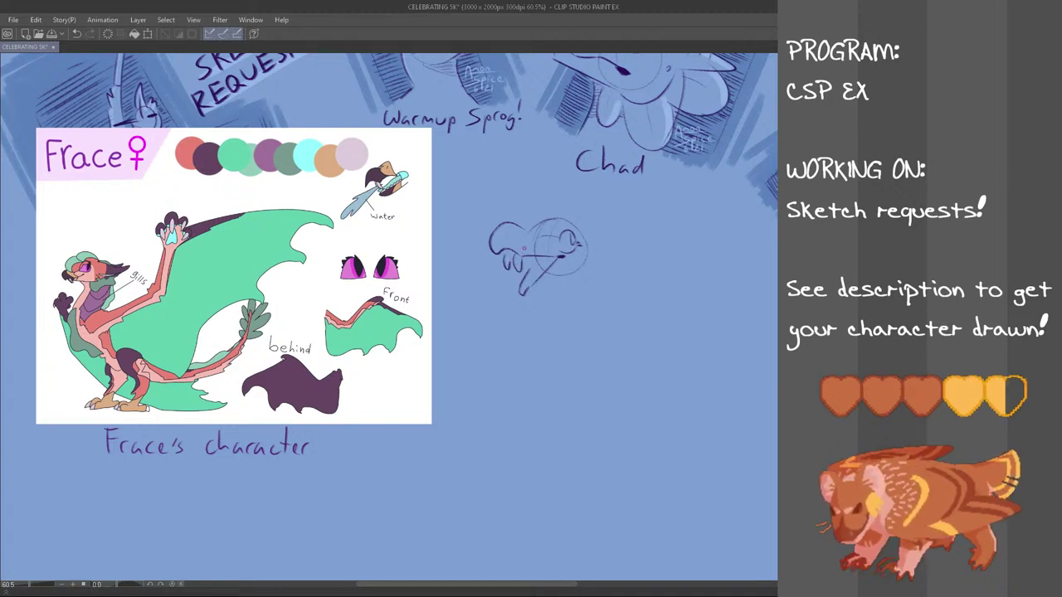
# - Add small pointed tooth shapes under the upper beak just behind its hook, undoing unwanted strokes
pyautogui.moveTo(512, 255); pyautogui.dragTo(517, 256)
pyautogui.hotkey('ctrl', 'z')
pyautogui.hotkey('ctrl', 'z')
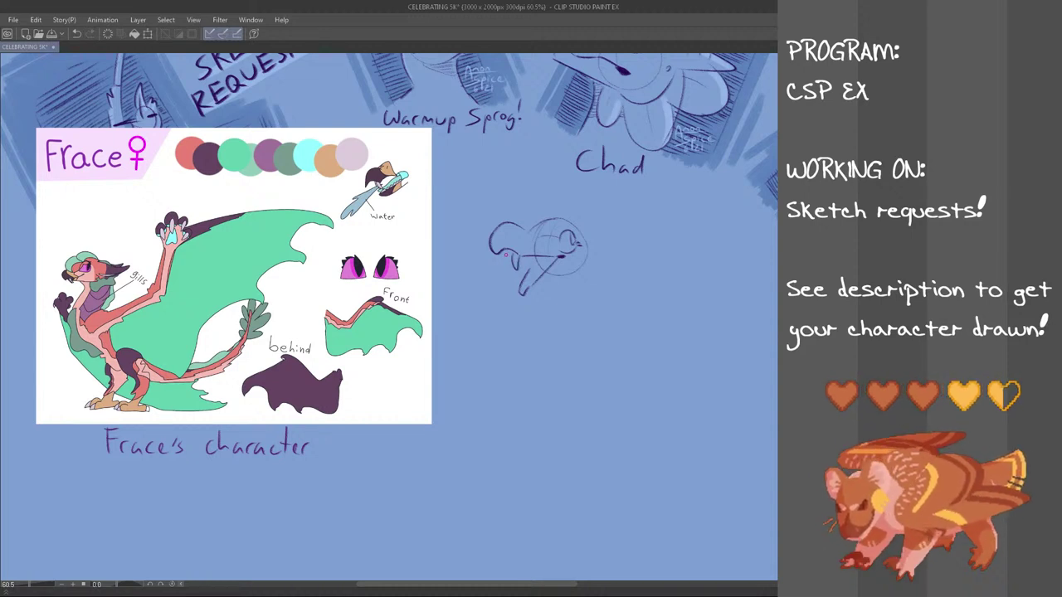
pyautogui.hotkey('ctrl', 'z')
pyautogui.moveTo(504, 254); pyautogui.dragTo(510, 255)
pyautogui.hotkey('ctrl', 'z')
pyautogui.hotkey('ctrl', 'z')
pyautogui.hotkey('ctrl', 'z')
pyautogui.hotkey('ctrl', 'z')
pyautogui.moveTo(503, 254); pyautogui.dragTo(515, 264)
pyautogui.hotkey('ctrl', 'z')
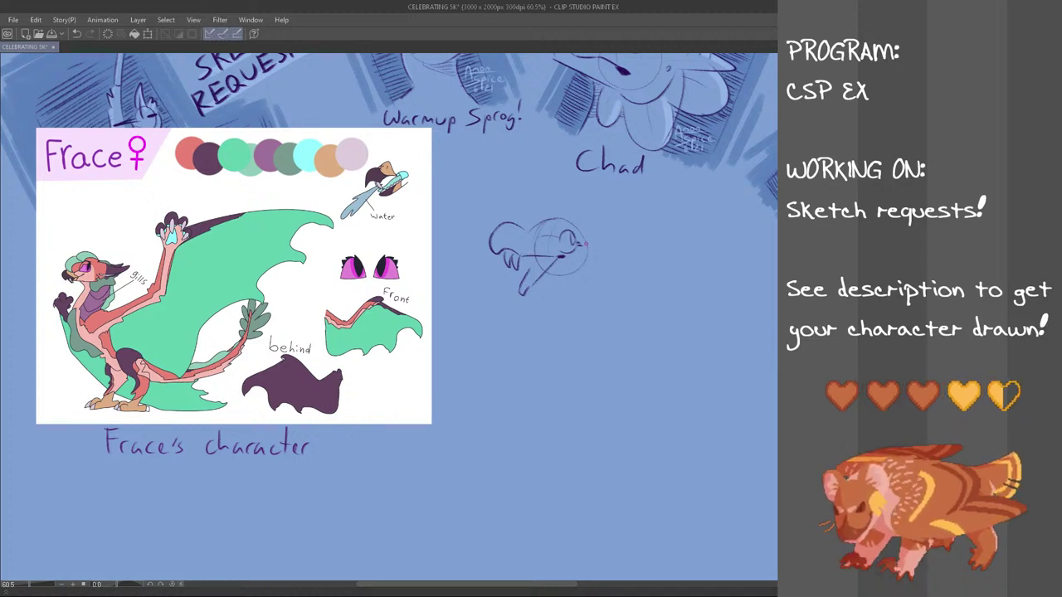
# - Draw the lower beak's inner edge with small serrated marks running along it, undoing unwanted strokes
pyautogui.moveTo(542, 258); pyautogui.dragTo(527, 281)
pyautogui.hotkey('ctrl', 'z')
pyautogui.hotkey('ctrl', 'z')
pyautogui.hotkey('ctrl', 'z')
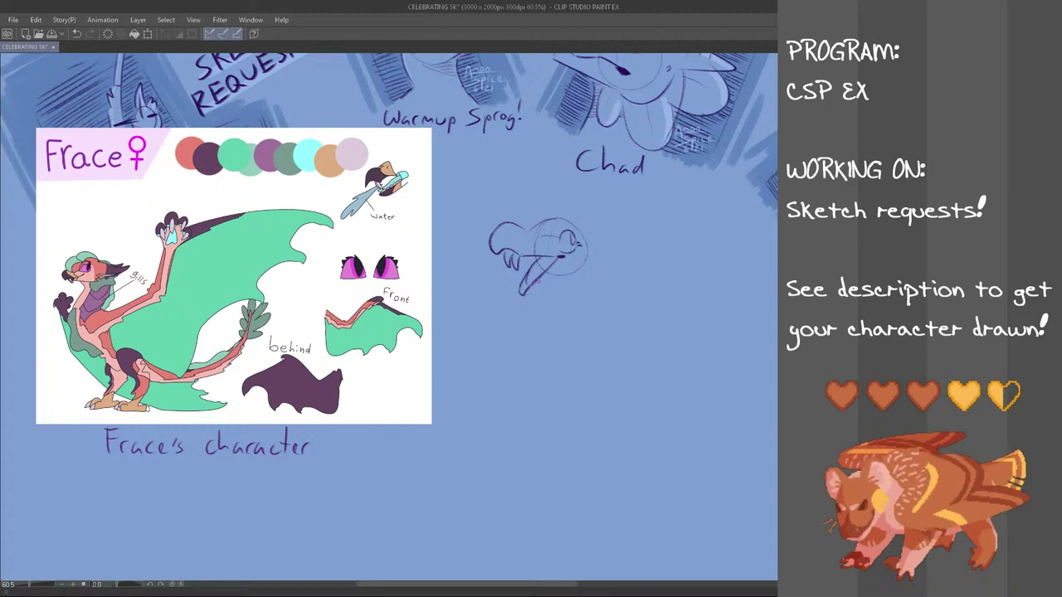
pyautogui.hotkey('ctrl', 'z')
pyautogui.moveTo(527, 293)
pyautogui.mouseDown()
pyautogui.moveTo(557, 259)
pyautogui.moveTo(540, 276)
pyautogui.moveTo(551, 263)
pyautogui.moveTo(530, 269)
pyautogui.mouseUp()
pyautogui.hotkey('ctrl', 'z')
pyautogui.hotkey('ctrl', 'z')
pyautogui.hotkey('ctrl', 'z')
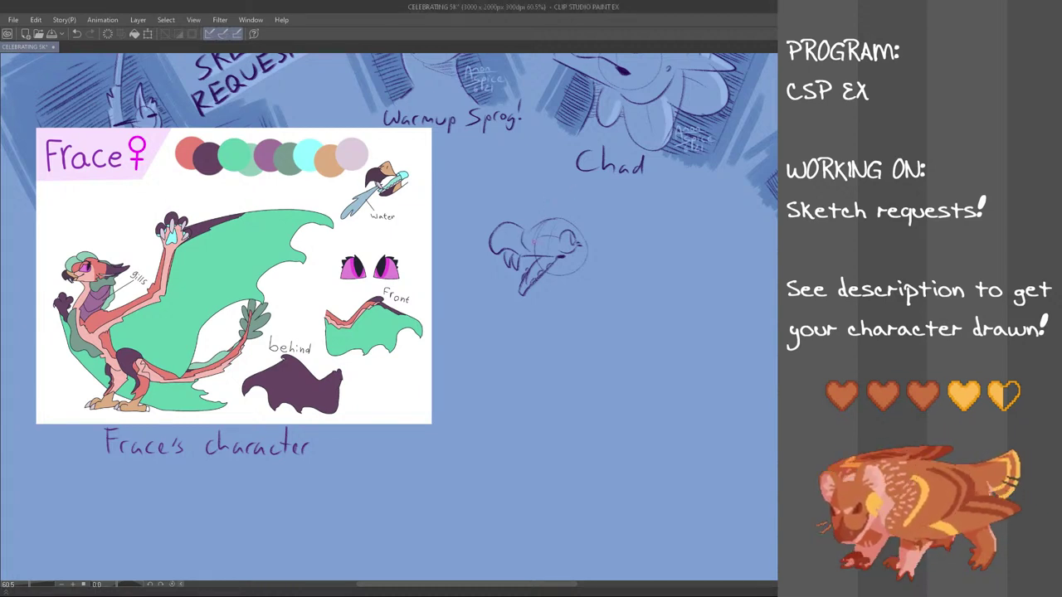
# - Reinforce the forehead line, add the nostril and draw the curved edge where the beak meets the face, undoing unwanted strokes
pyautogui.moveTo(524, 232)
pyautogui.mouseDown()
pyautogui.moveTo(534, 251)
pyautogui.moveTo(551, 220)
pyautogui.moveTo(535, 254)
pyautogui.mouseUp()
pyautogui.hotkey('ctrl', 'z')
pyautogui.hotkey('ctrl', 'z')
pyautogui.hotkey('ctrl', 'z')
pyautogui.hotkey('ctrl', 'z')
pyautogui.hotkey('ctrl', 'z')
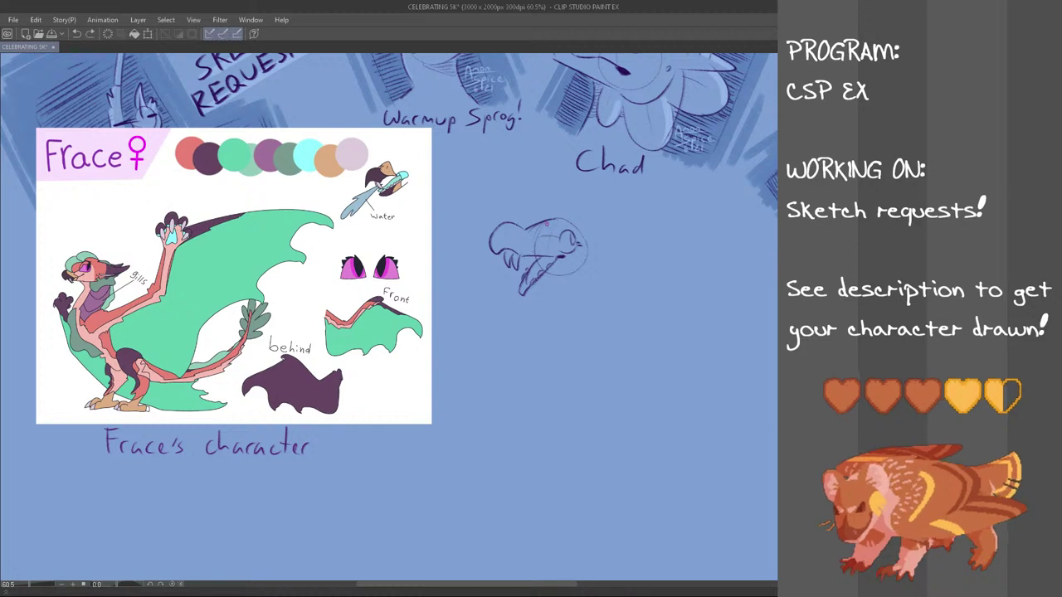
pyautogui.hotkey('ctrl', 'z')
pyautogui.hotkey('ctrl', 'z')
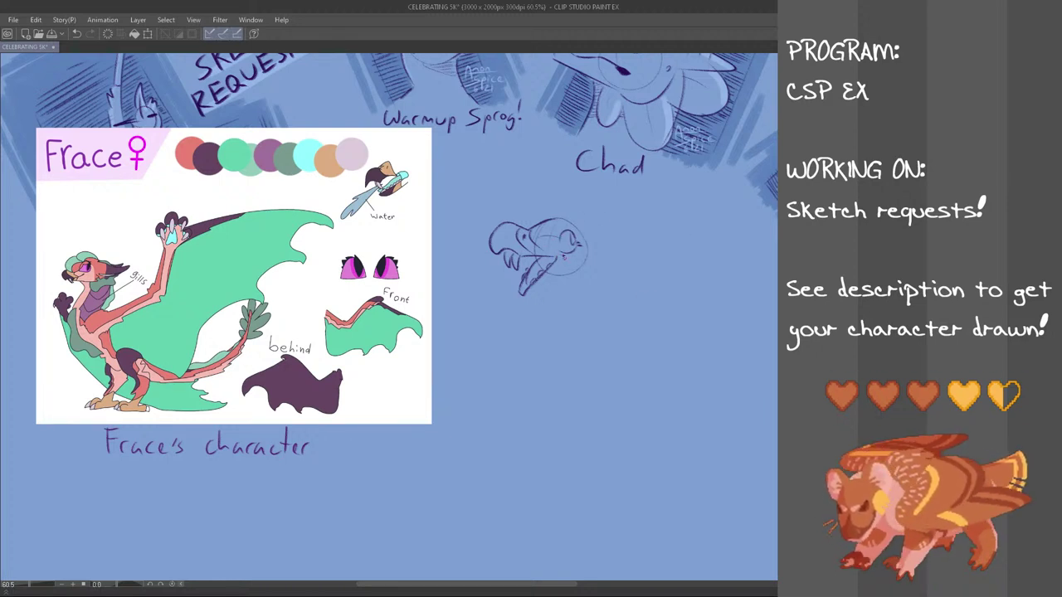
# - Mark the mouth corner below the eye where the upper and lower beak meet, undoing unwanted strokes
pyautogui.moveTo(560, 256)
pyautogui.mouseDown()
pyautogui.moveTo(559, 266)
pyautogui.moveTo(565, 254)
pyautogui.mouseUp()
pyautogui.hotkey('ctrl', 'z')
pyautogui.hotkey('ctrl', 'z')
pyautogui.hotkey('ctrl', 'z')
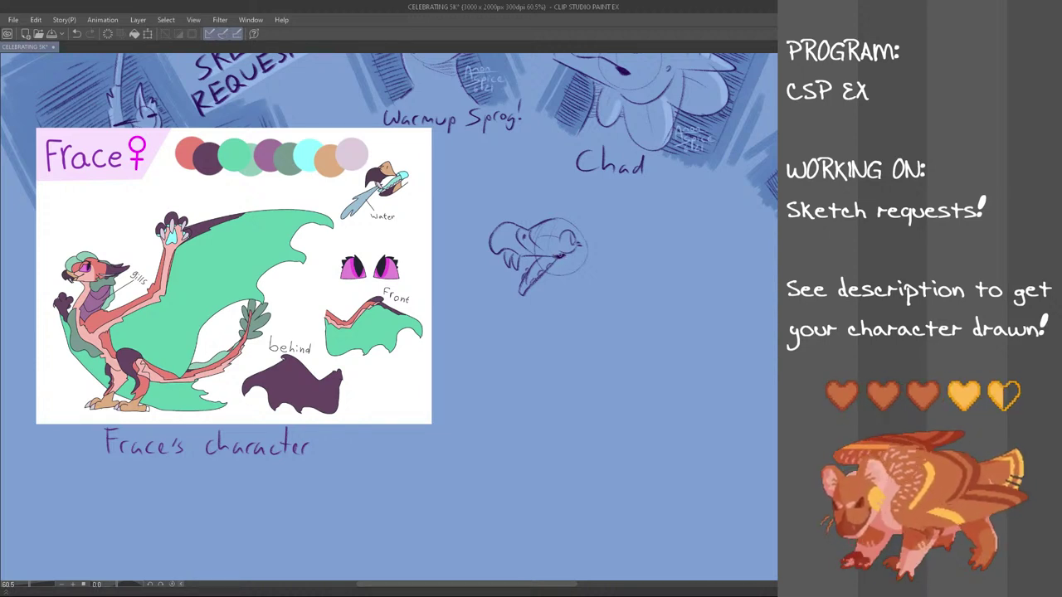
pyautogui.hotkey('ctrl', 'z')
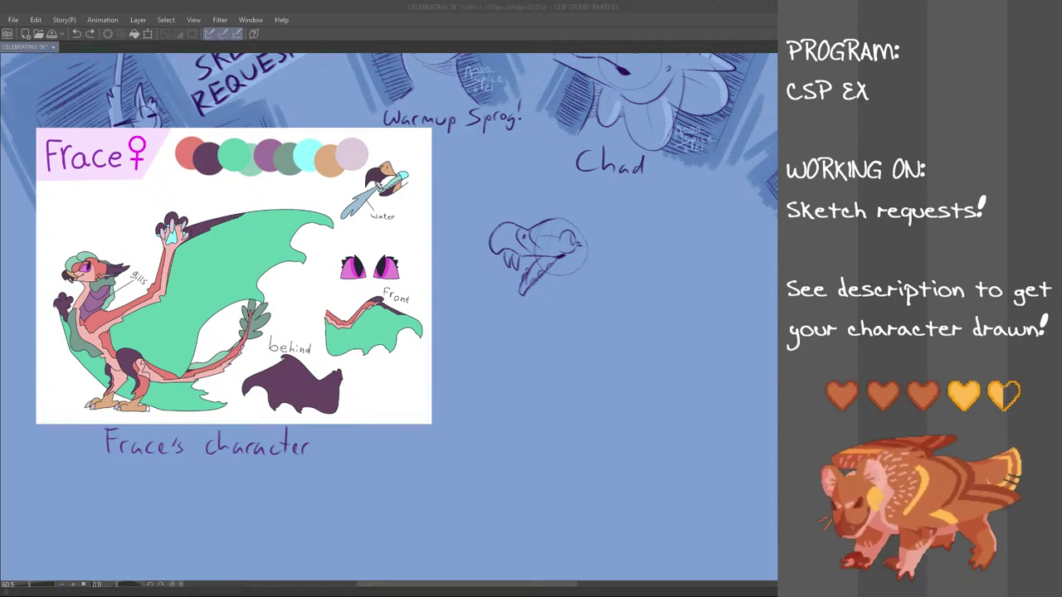
# - Outline the lower jaw from the beak tip back to the cheek and add a small pointed cheek tuft, undoing unwanted strokes
pyautogui.click(603, 256)
pyautogui.moveTo(524, 295); pyautogui.dragTo(579, 269)
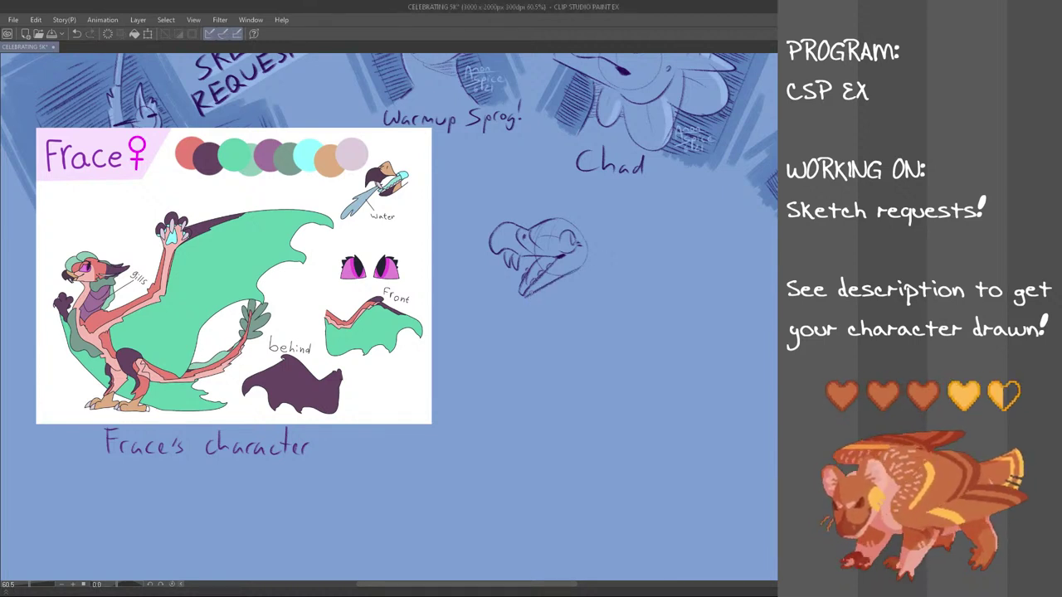
pyautogui.hotkey('ctrl', 'z')
pyautogui.moveTo(524, 296); pyautogui.dragTo(578, 269)
pyautogui.moveTo(589, 257)
pyautogui.mouseDown()
pyautogui.moveTo(603, 254)
pyautogui.moveTo(578, 273)
pyautogui.mouseUp()
pyautogui.hotkey('ctrl', 'z')
pyautogui.hotkey('ctrl', 'z')
pyautogui.hotkey('ctrl', 'z')
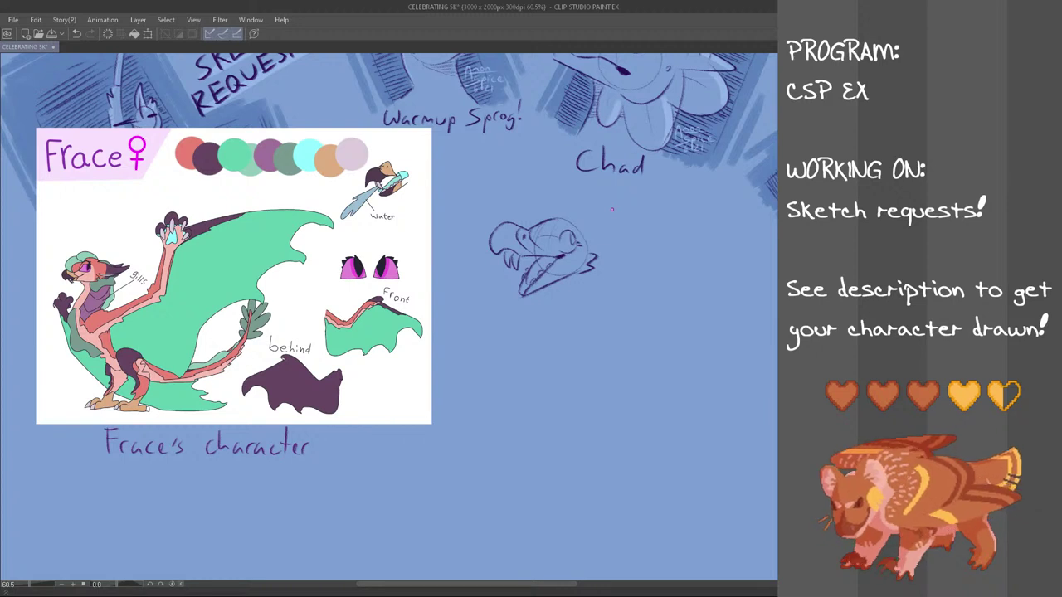
# - Draw the rounded, puffy crest on top of the head and a curved brow line above the eye, undoing unwanted strokes
pyautogui.moveTo(521, 232)
pyautogui.mouseDown()
pyautogui.moveTo(557, 211)
pyautogui.moveTo(550, 203)
pyautogui.moveTo(543, 219)
pyautogui.moveTo(554, 214)
pyautogui.moveTo(527, 234)
pyautogui.moveTo(538, 196)
pyautogui.moveTo(573, 235)
pyautogui.moveTo(525, 212)
pyautogui.mouseUp()
pyautogui.hotkey('ctrl', 'z')
pyautogui.hotkey('ctrl', 'z')
pyautogui.hotkey('ctrl', 'z')
pyautogui.hotkey('ctrl', 'z')
pyautogui.hotkey('ctrl', 'z')
pyautogui.hotkey('ctrl', 'z')
pyautogui.hotkey('ctrl', 'z')
pyautogui.moveTo(526, 214); pyautogui.dragTo(526, 234)
pyautogui.hotkey('ctrl', 'z')
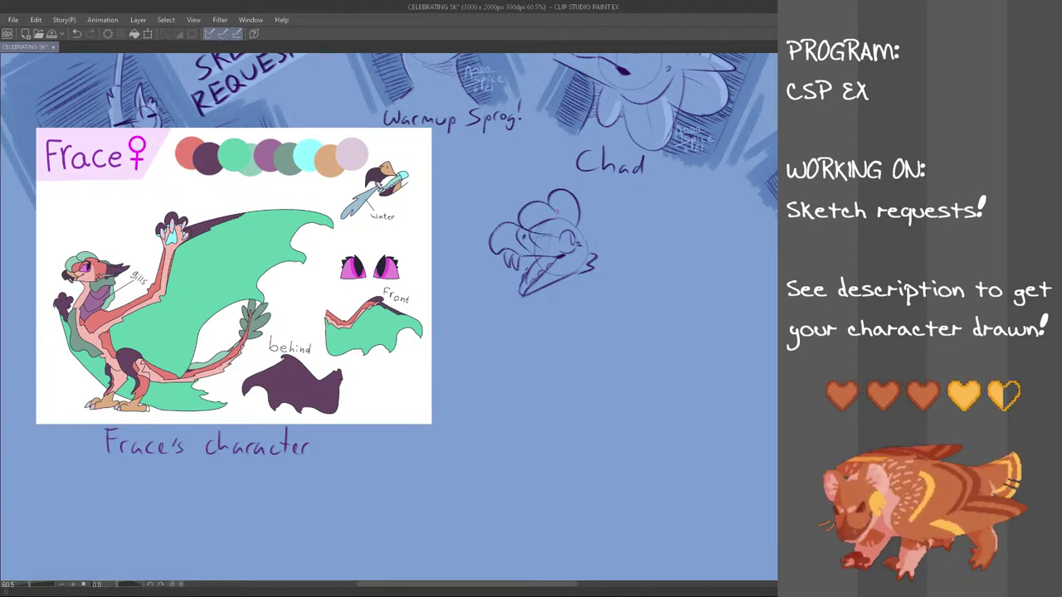
pyautogui.hotkey('ctrl', 'z')
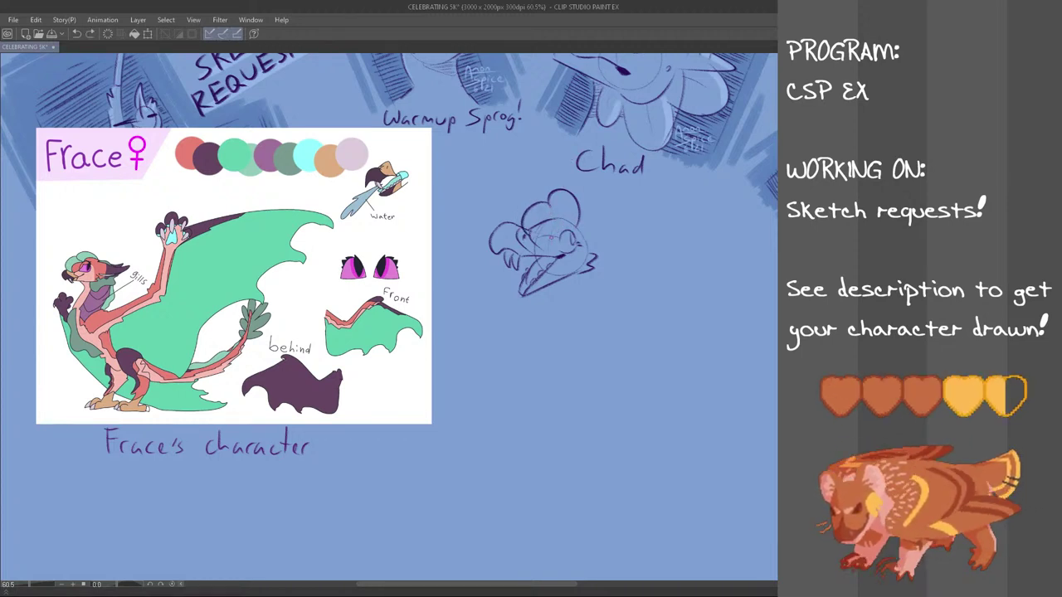
pyautogui.moveTo(521, 226); pyautogui.dragTo(554, 208)
pyautogui.hotkey('ctrl', 'z')
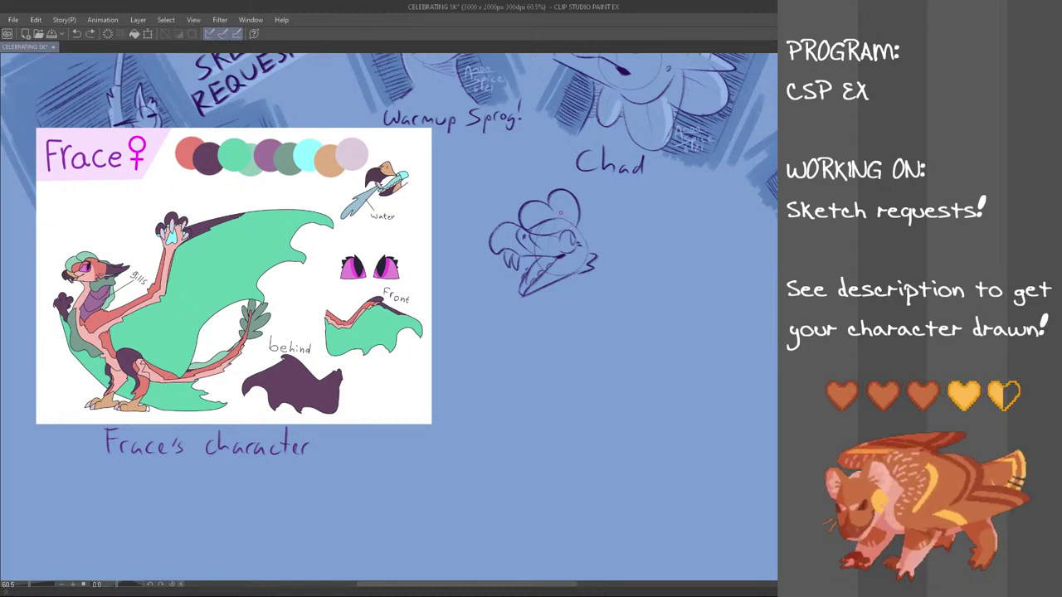
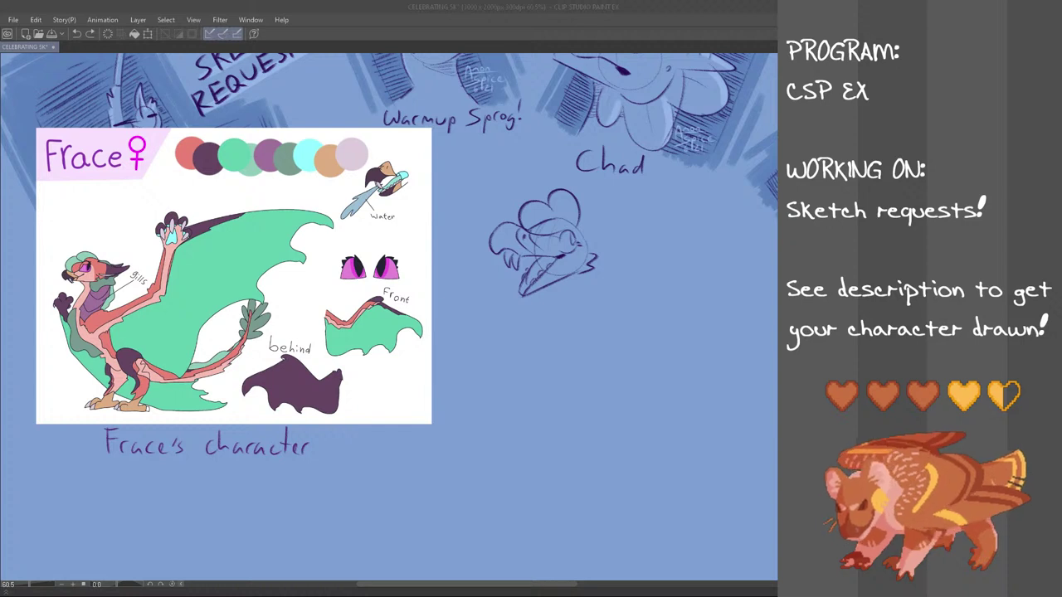
# - Draw the long pointed near ear sweeping back from the head, with jagged tufts along its underside, undoing unwanted strokes
pyautogui.click(396, 6)
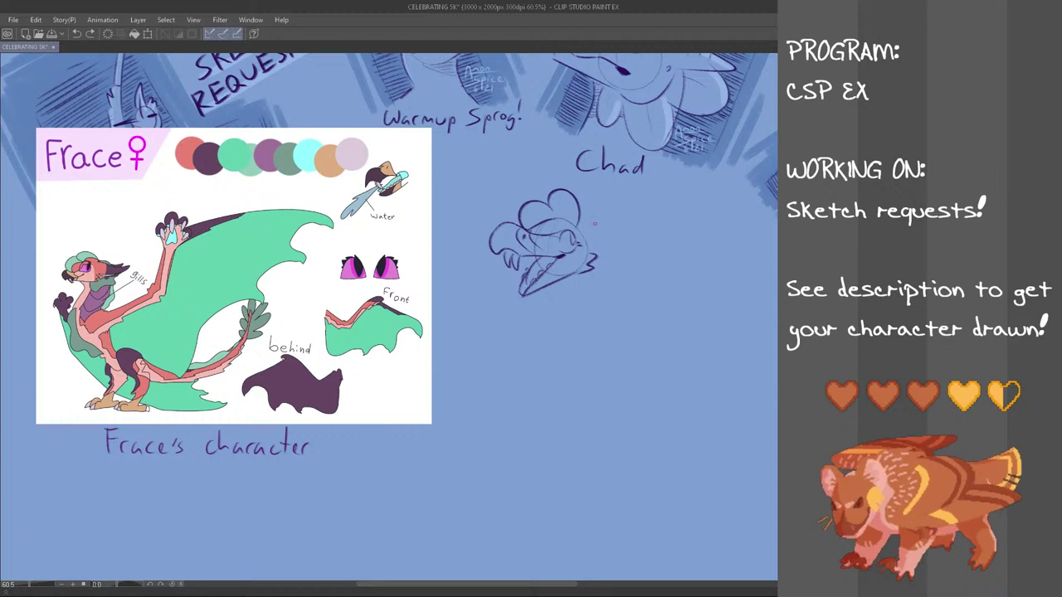
pyautogui.moveTo(578, 222)
pyautogui.mouseDown()
pyautogui.moveTo(634, 219)
pyautogui.moveTo(581, 239)
pyautogui.moveTo(585, 222)
pyautogui.moveTo(632, 246)
pyautogui.moveTo(681, 208)
pyautogui.moveTo(613, 232)
pyautogui.moveTo(652, 208)
pyautogui.moveTo(649, 226)
pyautogui.moveTo(593, 261)
pyautogui.moveTo(622, 246)
pyautogui.mouseUp()
pyautogui.hotkey('ctrl', 'z')
pyautogui.hotkey('ctrl', 'z')
pyautogui.hotkey('ctrl', 'z')
pyautogui.hotkey('ctrl', 'z')
pyautogui.hotkey('ctrl', 'z')
pyautogui.hotkey('ctrl', 'z')
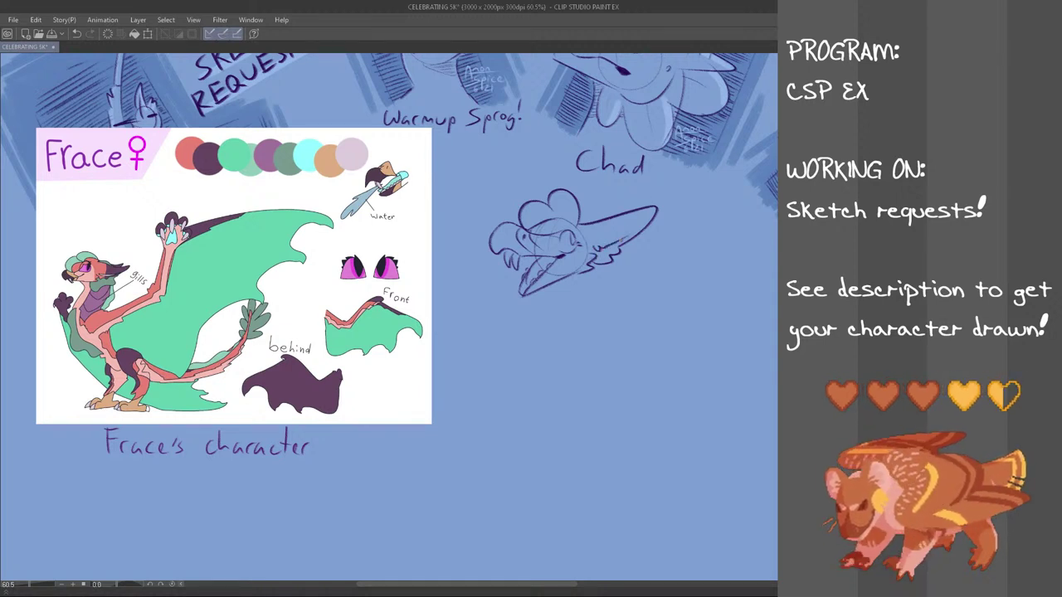
# - Draw the smaller, pointed far ear between the crest and the near ear, undoing unwanted strokes
pyautogui.hotkey('ctrl', 'z')
pyautogui.moveTo(578, 206)
pyautogui.mouseDown()
pyautogui.moveTo(619, 192)
pyautogui.moveTo(601, 218)
pyautogui.mouseUp()
pyautogui.hotkey('ctrl', 'z')
pyautogui.hotkey('ctrl', 'z')
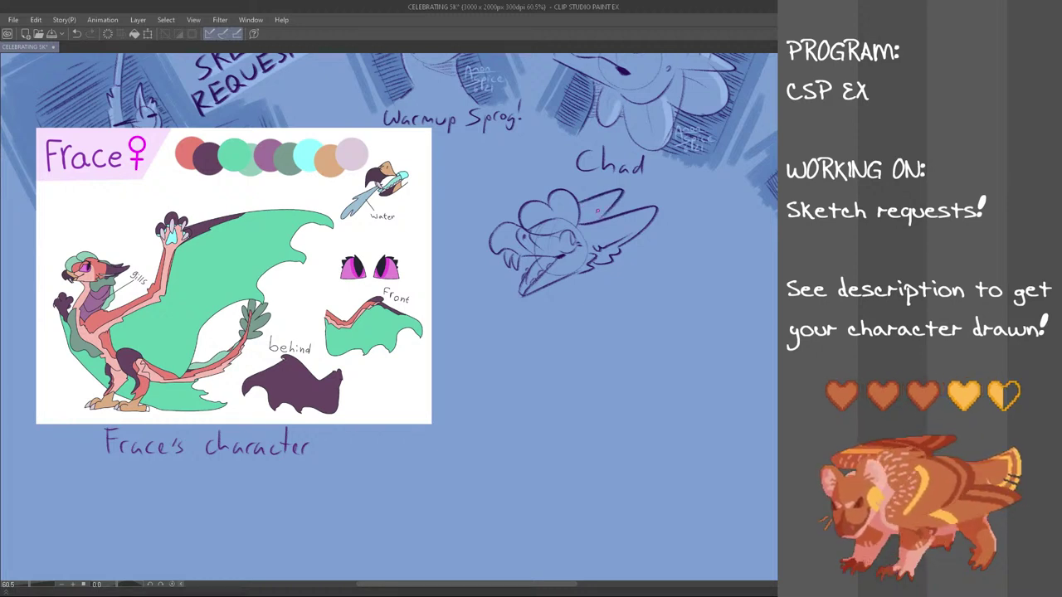
pyautogui.moveTo(594, 265); pyautogui.dragTo(568, 334)
pyautogui.moveTo(595, 265); pyautogui.dragTo(572, 335)
pyautogui.hotkey('ctrl', 'z')
pyautogui.hotkey('ctrl', 'z')
pyautogui.moveTo(551, 287)
pyautogui.mouseDown()
pyautogui.moveTo(544, 323)
pyautogui.moveTo(522, 334)
pyautogui.mouseUp()
pyautogui.hotkey('ctrl', 'z')
pyautogui.moveTo(538, 298); pyautogui.dragTo(512, 340)
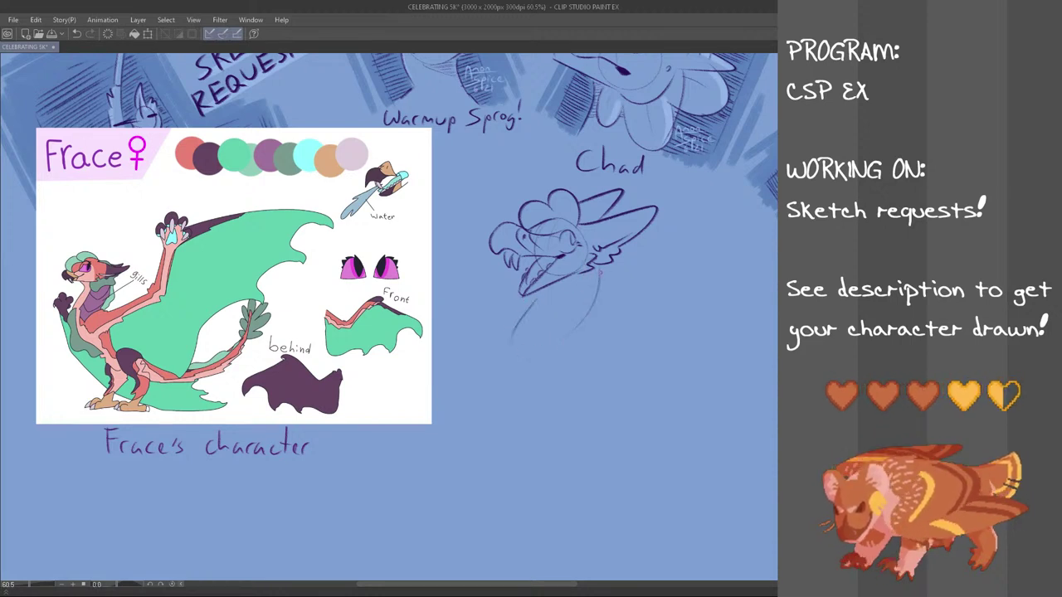
# - Draw the scalloped, puffy ruff behind the jaw below the near ear, undoing unwanted strokes
pyautogui.moveTo(568, 288)
pyautogui.mouseDown()
pyautogui.moveTo(578, 309)
pyautogui.moveTo(603, 299)
pyautogui.moveTo(612, 265)
pyautogui.moveTo(605, 308)
pyautogui.moveTo(620, 257)
pyautogui.mouseUp()
pyautogui.hotkey('ctrl', 'z')
pyautogui.hotkey('ctrl', 'z')
pyautogui.hotkey('ctrl', 'z')
pyautogui.hotkey('ctrl', 'z')
pyautogui.hotkey('ctrl', 'z')
pyautogui.hotkey('ctrl', 'z')
pyautogui.hotkey('ctrl', 'z')
pyautogui.hotkey('ctrl', 'z')
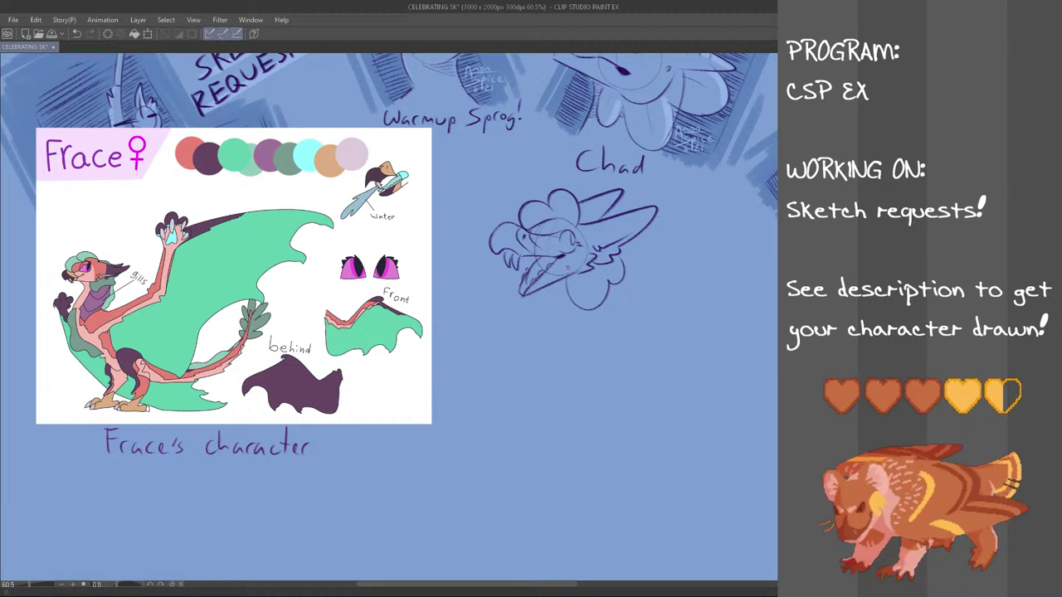
# - Draw the front and back neck lines descending from the jaw and the ruff, undoing unwanted strokes
pyautogui.moveTo(553, 290)
pyautogui.mouseDown()
pyautogui.moveTo(549, 331)
pyautogui.moveTo(522, 335)
pyautogui.mouseUp()
pyautogui.hotkey('ctrl', 'z')
pyautogui.hotkey('ctrl', 'z')
pyautogui.hotkey('ctrl', 'z')
pyautogui.hotkey('ctrl', 'z')
pyautogui.moveTo(583, 313); pyautogui.dragTo(567, 351)
pyautogui.hotkey('ctrl', 'z')
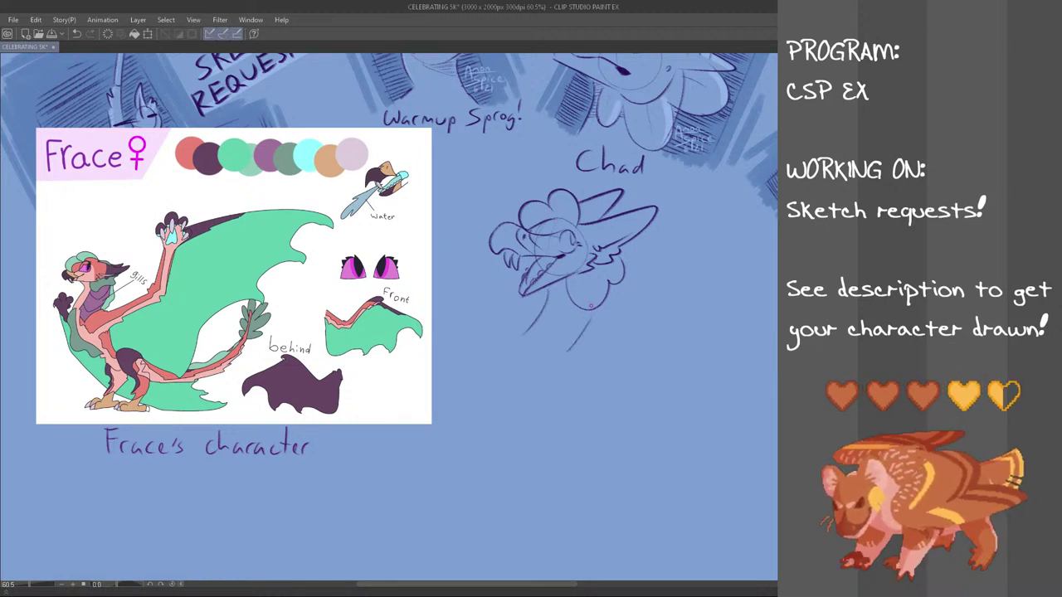
pyautogui.hotkey('ctrl', 'z')
pyautogui.moveTo(596, 311); pyautogui.dragTo(578, 352)
pyautogui.hotkey('ctrl', 'z')
pyautogui.moveTo(610, 293)
pyautogui.mouseDown()
pyautogui.moveTo(614, 334)
pyautogui.moveTo(611, 317)
pyautogui.mouseUp()
pyautogui.hotkey('ctrl', 'z')
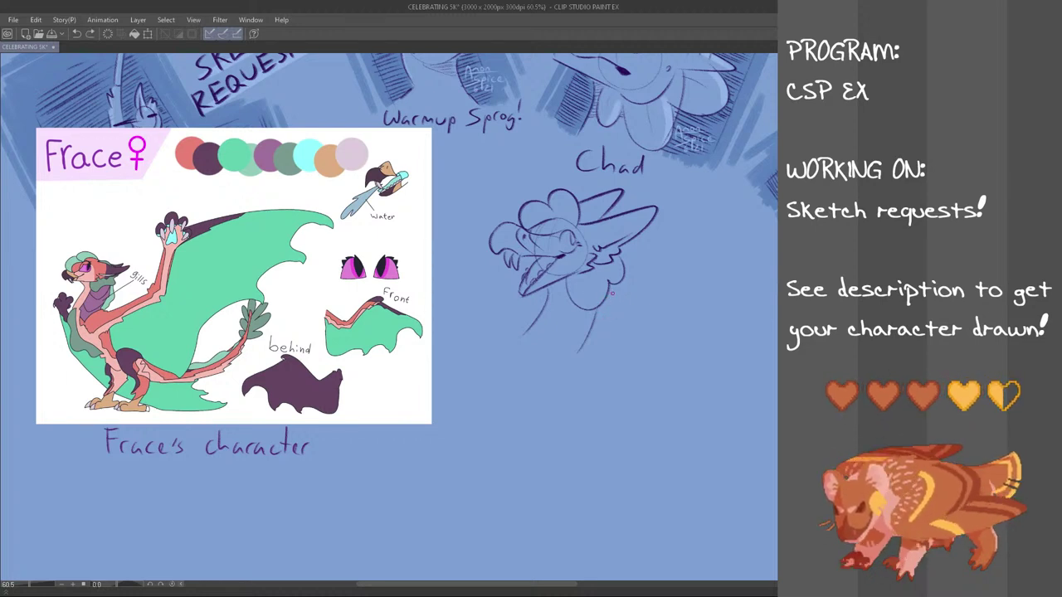
# - Add stripes along the back of the neck, hatching under the jaw and curved gill marks below the ruff
pyautogui.moveTo(585, 357)
pyautogui.mouseDown()
pyautogui.moveTo(600, 328)
pyautogui.moveTo(588, 306)
pyautogui.moveTo(603, 343)
pyautogui.mouseUp()
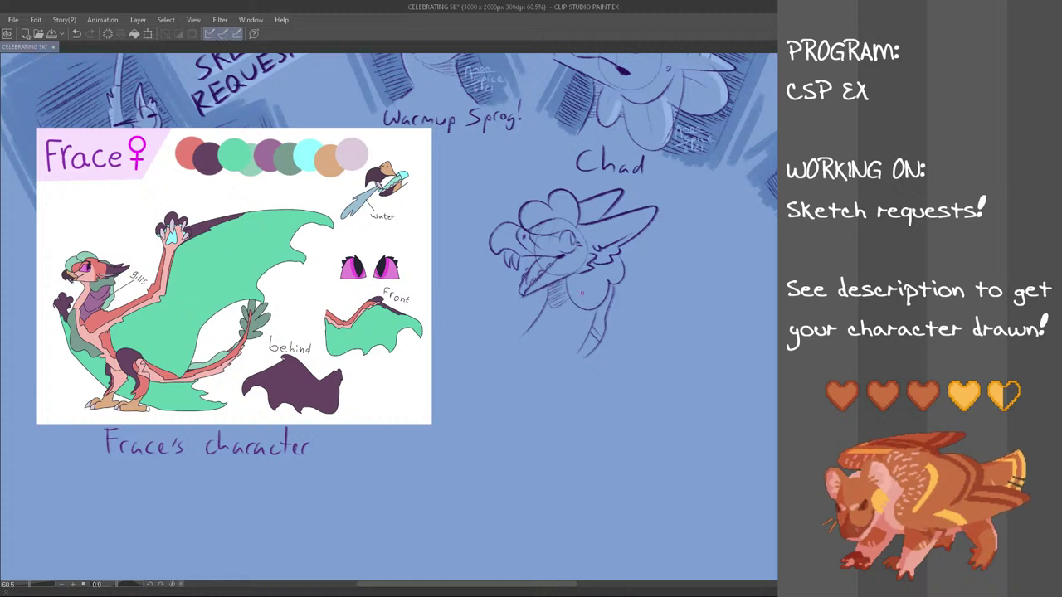
pyautogui.moveTo(568, 308); pyautogui.dragTo(578, 326)
pyautogui.moveTo(572, 317)
pyautogui.mouseDown()
pyautogui.moveTo(593, 315)
pyautogui.moveTo(579, 340)
pyautogui.mouseUp()
pyautogui.hotkey('ctrl', 'z')
pyautogui.moveTo(501, 265)
pyautogui.mouseDown()
pyautogui.moveTo(479, 312)
pyautogui.moveTo(503, 260)
pyautogui.mouseUp()
pyautogui.hotkey('ctrl', 'z')
pyautogui.hotkey('ctrl', 'z')
pyautogui.moveTo(471, 314); pyautogui.dragTo(501, 260)
pyautogui.hotkey('ctrl', 'z')
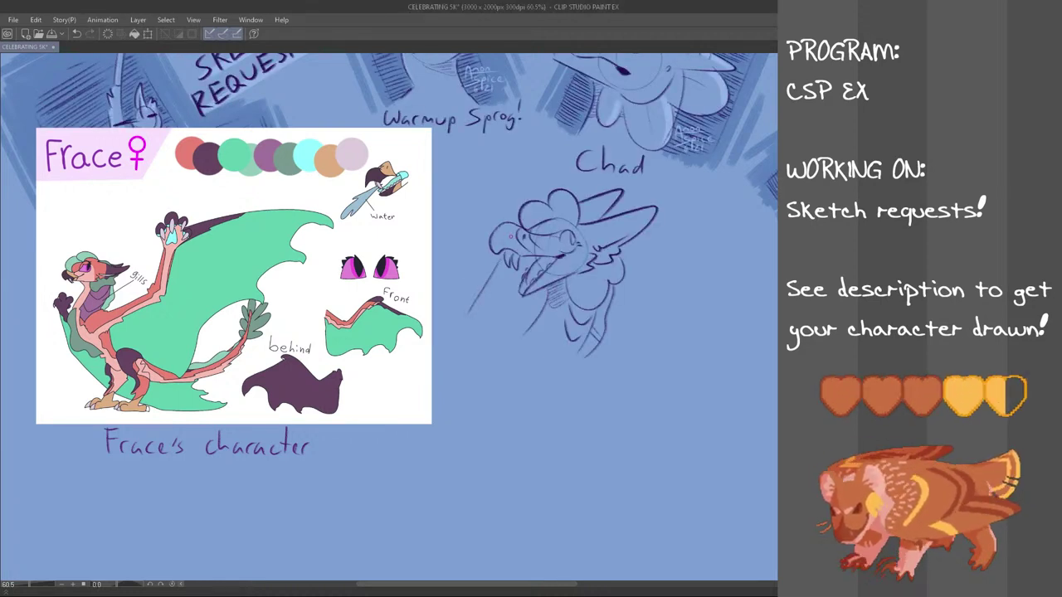
pyautogui.hotkey('ctrl', 'z')
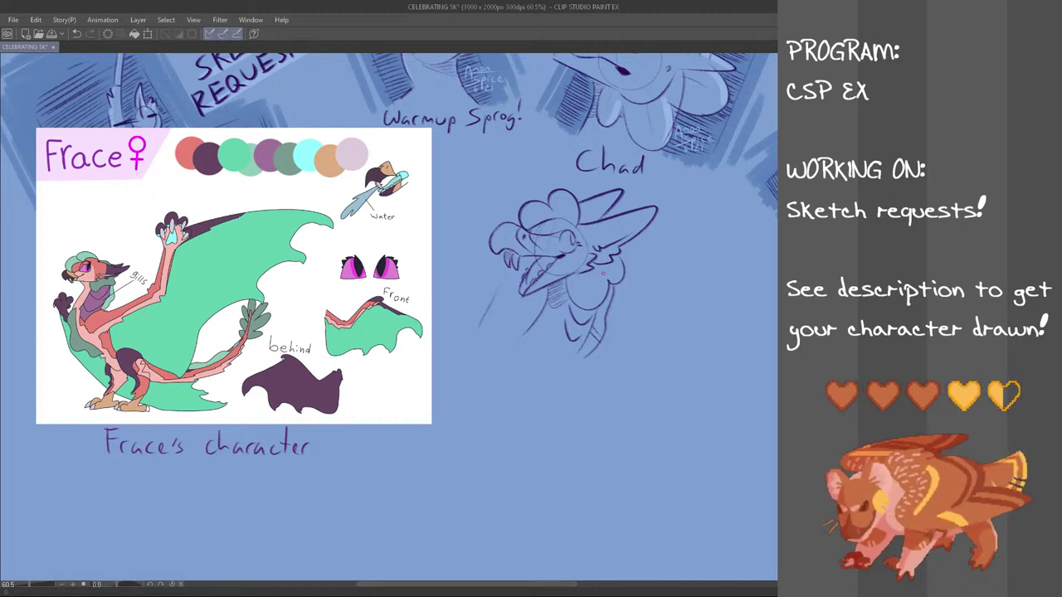
pyautogui.moveTo(609, 365); pyautogui.dragTo(647, 286)
pyautogui.hotkey('ctrl', 'z')
pyautogui.moveTo(610, 363); pyautogui.dragTo(666, 266)
pyautogui.hotkey('ctrl', 'z')
# - Lasso the whole head sketch, move it down clear of the Chad caption and deselect it
pyautogui.moveTo(521, 184)
pyautogui.mouseDown()
pyautogui.moveTo(601, 179)
pyautogui.moveTo(656, 185)
pyautogui.moveTo(632, 379)
pyautogui.moveTo(469, 249)
pyautogui.mouseUp()
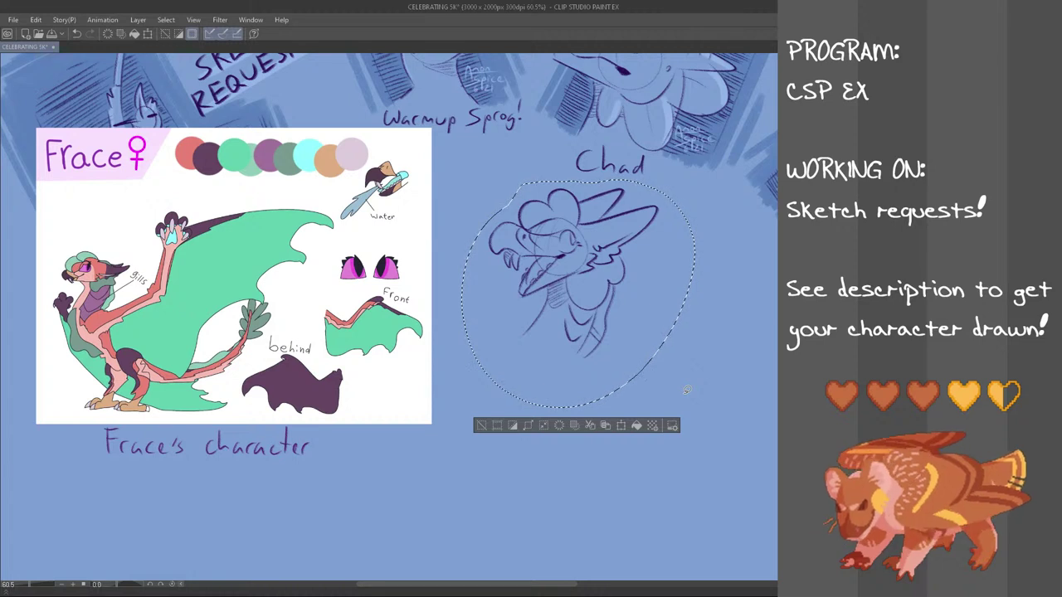
pyautogui.hotkey('ctrl', 't')
pyautogui.moveTo(598, 342); pyautogui.dragTo(589, 404)
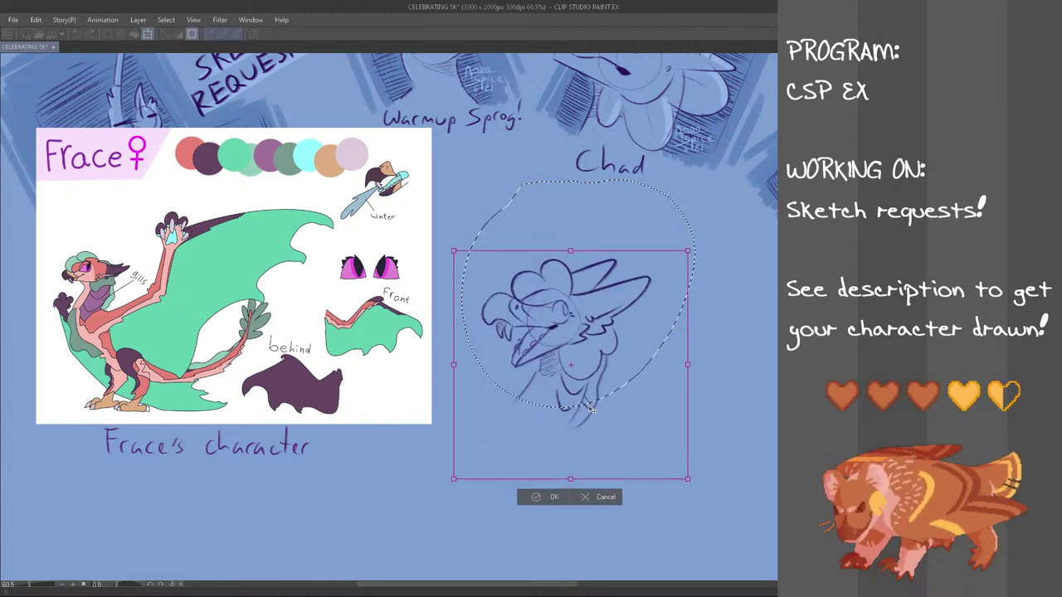
pyautogui.click(552, 493)
pyautogui.hotkey('ctrl', 'd')
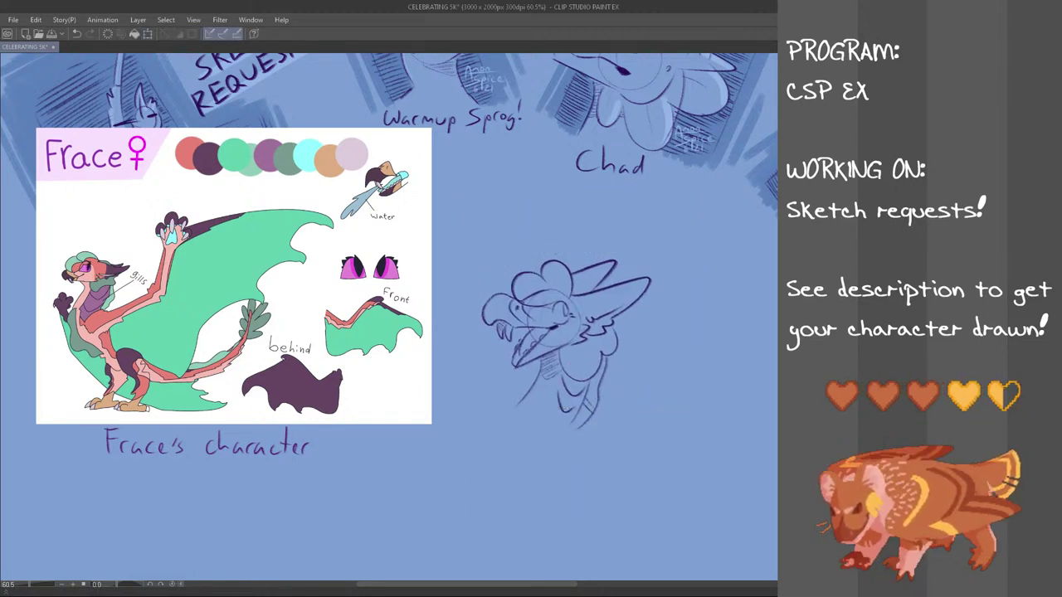
# - Draw a long slanted frame line behind the neck and ears of the head sketch, undoing the first attempt
pyautogui.moveTo(592, 453); pyautogui.dragTo(656, 312)
pyautogui.hotkey('ctrl', 'z')
pyautogui.moveTo(605, 437); pyautogui.dragTo(666, 306)
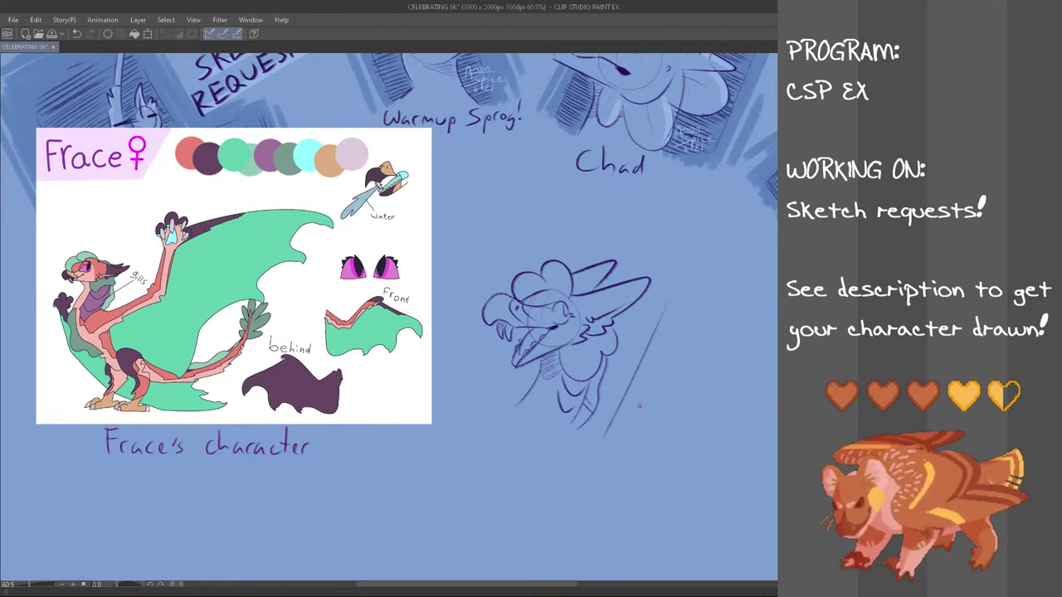
# - Write a large "BRB" note below the head sketch and erase it again
pyautogui.scroll(-2, 638, 407)
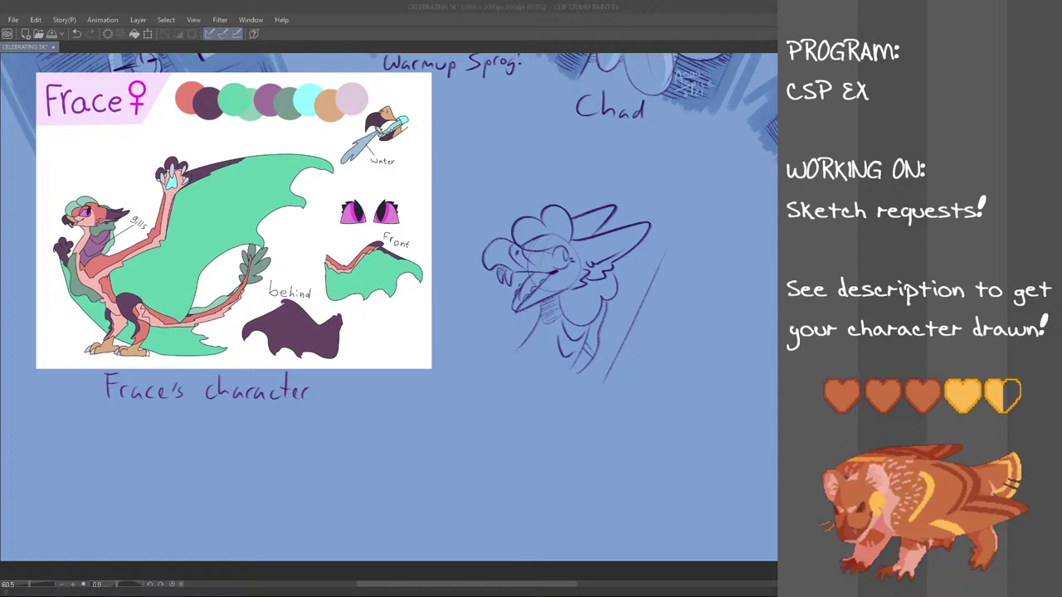
pyautogui.click(449, 495)
pyautogui.hotkey('ctrl', 'z')
pyautogui.moveTo(435, 414); pyautogui.dragTo(441, 490)
pyautogui.moveTo(480, 413); pyautogui.dragTo(477, 471)
pyautogui.hotkey('ctrl', 'z')
pyautogui.hotkey('ctrl', 'z')
pyautogui.moveTo(440, 411); pyautogui.dragTo(441, 486)
pyautogui.moveTo(481, 413)
pyautogui.mouseDown()
pyautogui.moveTo(481, 471)
pyautogui.moveTo(511, 466)
pyautogui.mouseUp()
pyautogui.moveTo(531, 414); pyautogui.dragTo(531, 479)
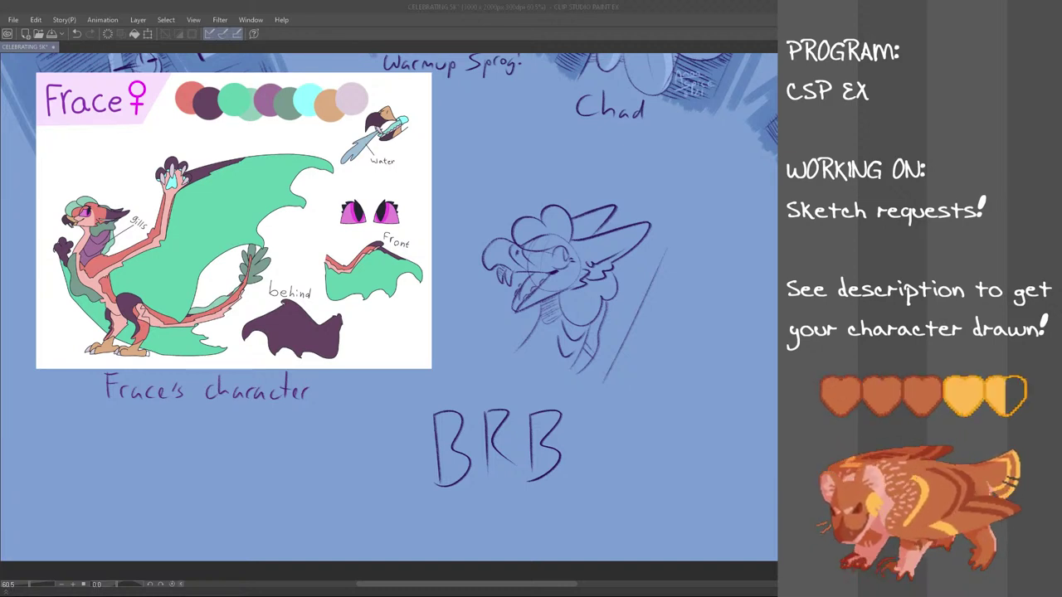
pyautogui.moveTo(573, 431)
pyautogui.mouseDown()
pyautogui.moveTo(568, 460)
pyautogui.moveTo(474, 492)
pyautogui.moveTo(496, 450)
pyautogui.moveTo(478, 439)
pyautogui.moveTo(490, 389)
pyautogui.mouseUp()
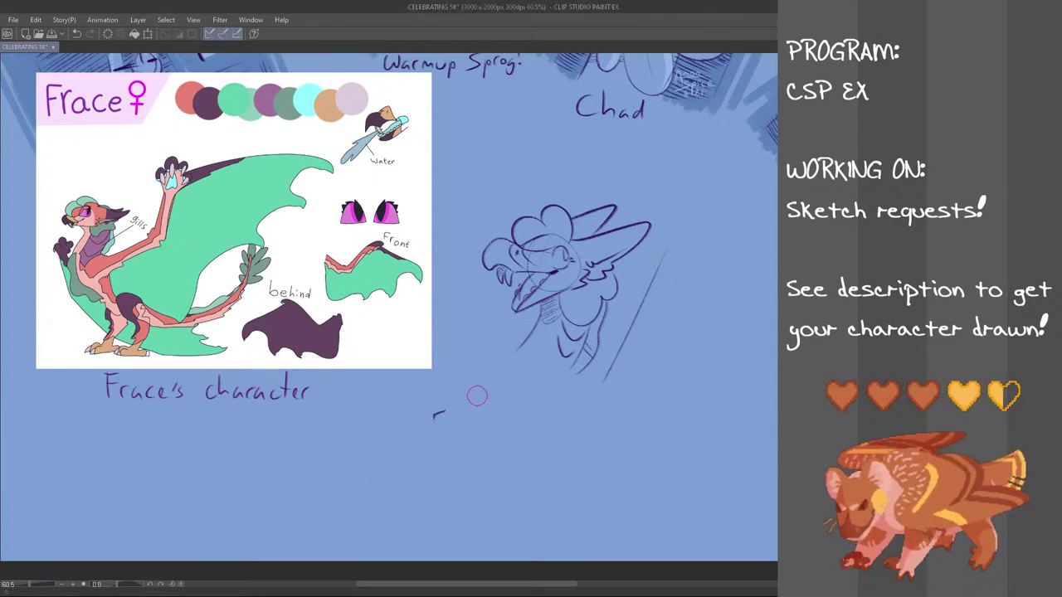
# - Draw a matching slanted frame line from under the beak hook downward in front of the neck, undoing unwanted strokes
pyautogui.moveTo(491, 280); pyautogui.dragTo(465, 325)
pyautogui.hotkey('ctrl', 'z')
pyautogui.moveTo(490, 283); pyautogui.dragTo(464, 332)
pyautogui.hotkey('ctrl', 'z')
pyautogui.moveTo(491, 283)
pyautogui.mouseDown()
pyautogui.moveTo(463, 334)
pyautogui.moveTo(494, 281)
pyautogui.mouseUp()
pyautogui.hotkey('ctrl', 'z')
pyautogui.hotkey('ctrl', 'z')
pyautogui.moveTo(468, 328); pyautogui.dragTo(491, 282)
pyautogui.hotkey('ctrl', 'z')
pyautogui.moveTo(468, 319)
pyautogui.mouseDown()
pyautogui.moveTo(491, 278)
pyautogui.moveTo(476, 330)
pyautogui.mouseUp()
pyautogui.hotkey('ctrl', 'z')
pyautogui.hotkey('ctrl', 'z')
pyautogui.hotkey('ctrl', 'z')
# - Draw slanted frame lines above the crest and ears of the head sketch, undoing the unwanted attempts
pyautogui.moveTo(536, 218)
pyautogui.mouseDown()
pyautogui.moveTo(555, 182)
pyautogui.moveTo(658, 224)
pyautogui.mouseUp()
pyautogui.hotkey('ctrl', 'z')
pyautogui.hotkey('ctrl', 'z')
pyautogui.moveTo(567, 174); pyautogui.dragTo(660, 224)
pyautogui.hotkey('ctrl', 'z')
pyautogui.hotkey('ctrl', 'z')
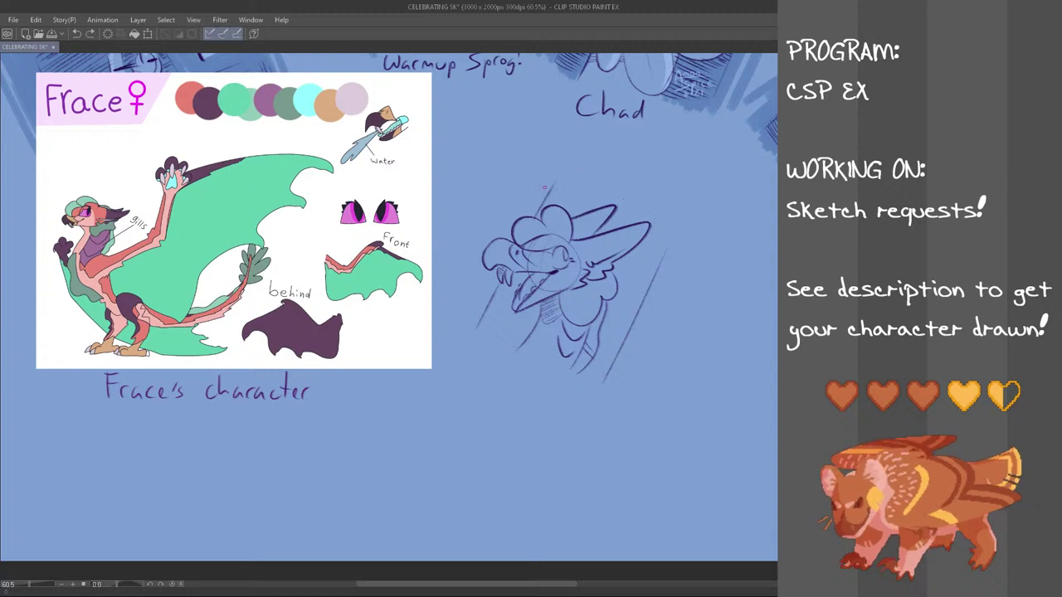
pyautogui.moveTo(541, 201); pyautogui.dragTo(621, 209)
pyautogui.hotkey('ctrl', 'z')
pyautogui.hotkey('ctrl', 'z')
pyautogui.moveTo(570, 179); pyautogui.dragTo(655, 220)
pyautogui.hotkey('ctrl', 'z')
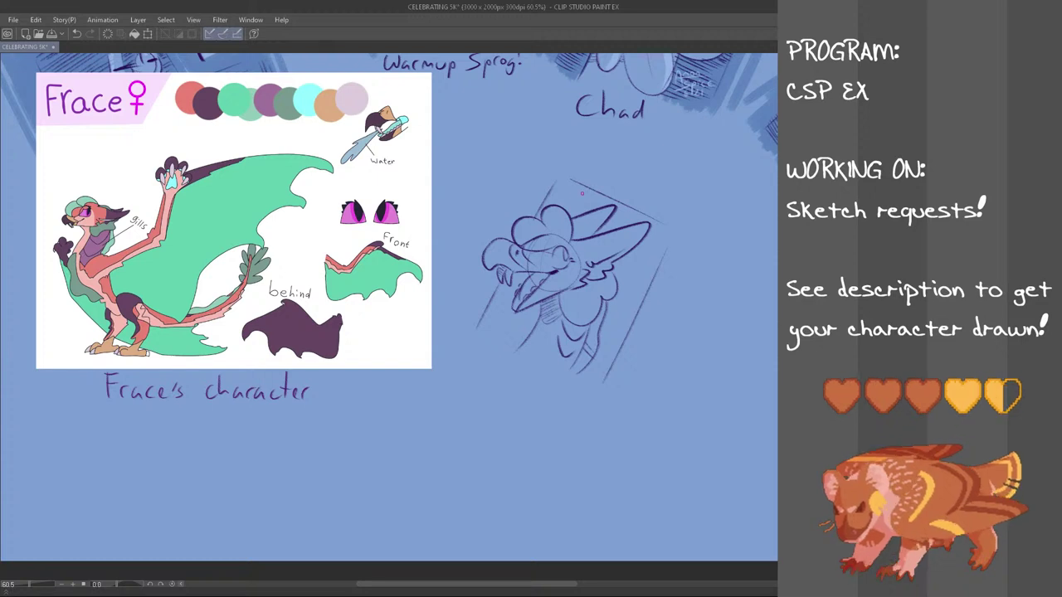
pyautogui.moveTo(575, 176); pyautogui.dragTo(668, 221)
pyautogui.hotkey('ctrl', 'z')
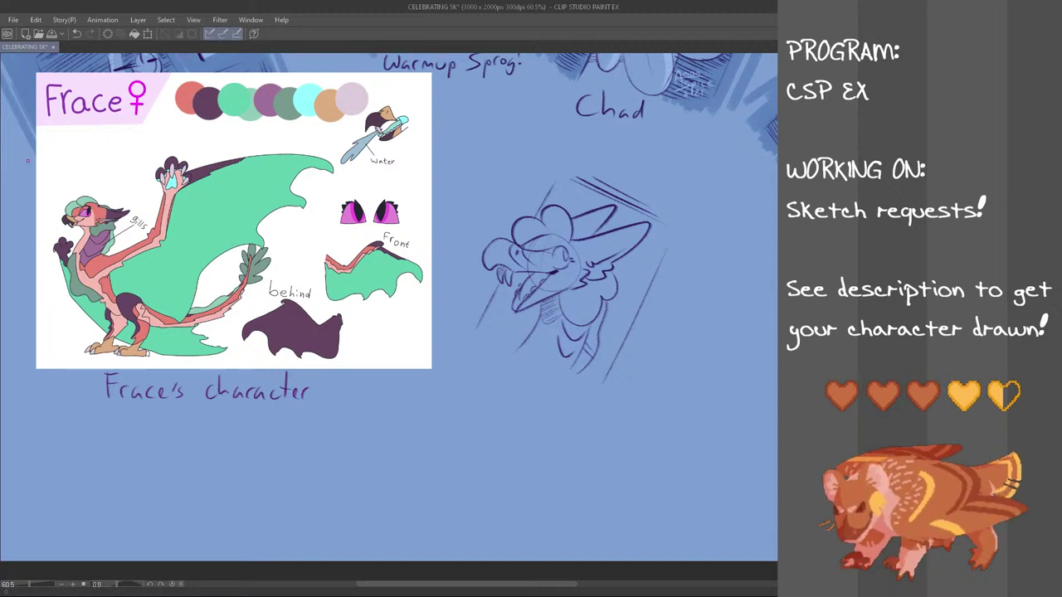
# - Hatch the background in front of the neck and below the beak with dense parallel strokes
pyautogui.moveTo(475, 330)
pyautogui.mouseDown()
pyautogui.moveTo(517, 350)
pyautogui.moveTo(540, 314)
pyautogui.moveTo(511, 310)
pyautogui.mouseUp()
pyautogui.hotkey('ctrl', 'z')
pyautogui.moveTo(496, 293); pyautogui.dragTo(514, 302)
pyautogui.moveTo(500, 285)
pyautogui.mouseDown()
pyautogui.moveTo(514, 295)
pyautogui.moveTo(525, 282)
pyautogui.mouseUp()
pyautogui.moveTo(515, 271); pyautogui.dragTo(527, 278)
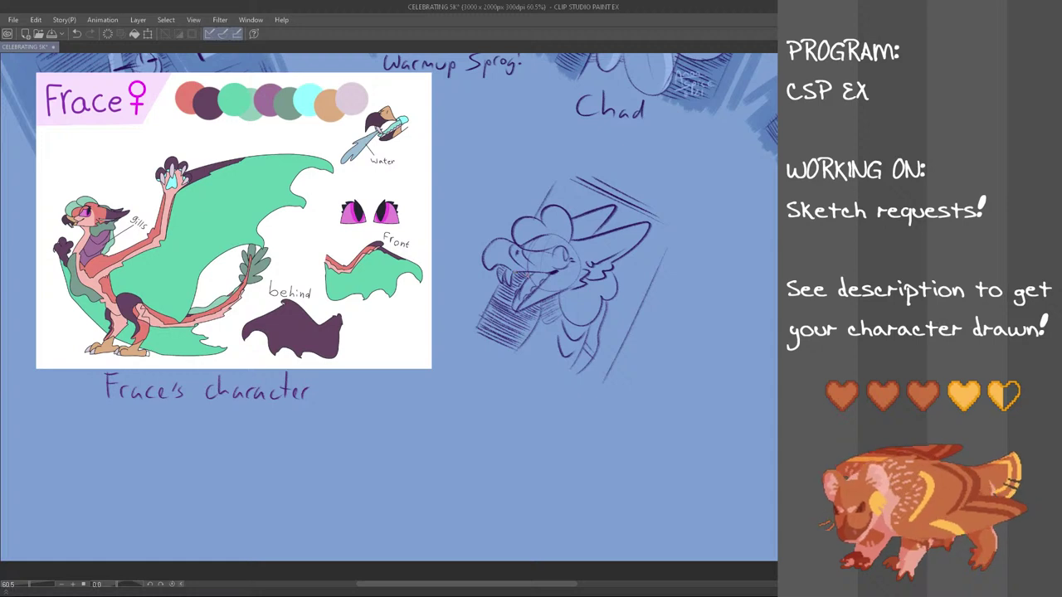
# - Hatch the background strip behind the neck and around the ears, from the base of the neck up to the frame's upper corner
pyautogui.moveTo(578, 385); pyautogui.dragTo(587, 375)
pyautogui.moveTo(579, 383); pyautogui.dragTo(600, 367)
pyautogui.moveTo(586, 376); pyautogui.dragTo(606, 358)
pyautogui.moveTo(594, 365); pyautogui.dragTo(618, 335)
pyautogui.moveTo(600, 345); pyautogui.dragTo(619, 330)
pyautogui.moveTo(607, 342); pyautogui.dragTo(625, 317)
pyautogui.moveTo(606, 326); pyautogui.dragTo(634, 299)
pyautogui.moveTo(615, 308); pyautogui.dragTo(640, 289)
pyautogui.moveTo(622, 297); pyautogui.dragTo(647, 263)
pyautogui.moveTo(619, 281); pyautogui.dragTo(661, 254)
pyautogui.moveTo(638, 258); pyautogui.dragTo(668, 234)
pyautogui.moveTo(646, 240); pyautogui.dragTo(675, 217)
pyautogui.moveTo(604, 223); pyautogui.dragTo(614, 230)
pyautogui.moveTo(608, 222); pyautogui.dragTo(642, 222)
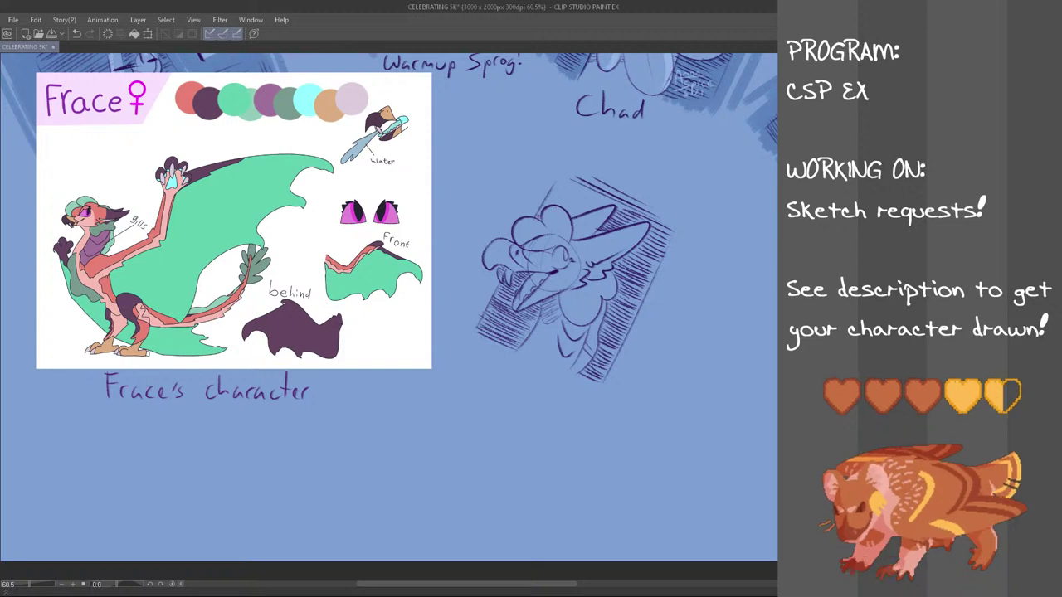
# - Hatch the remaining background between the crest and the slanted upper frame line
pyautogui.moveTo(547, 202); pyautogui.dragTo(588, 210)
pyautogui.moveTo(555, 190); pyautogui.dragTo(597, 207)
pyautogui.moveTo(558, 185); pyautogui.dragTo(606, 205)
pyautogui.moveTo(564, 180); pyautogui.dragTo(625, 208)
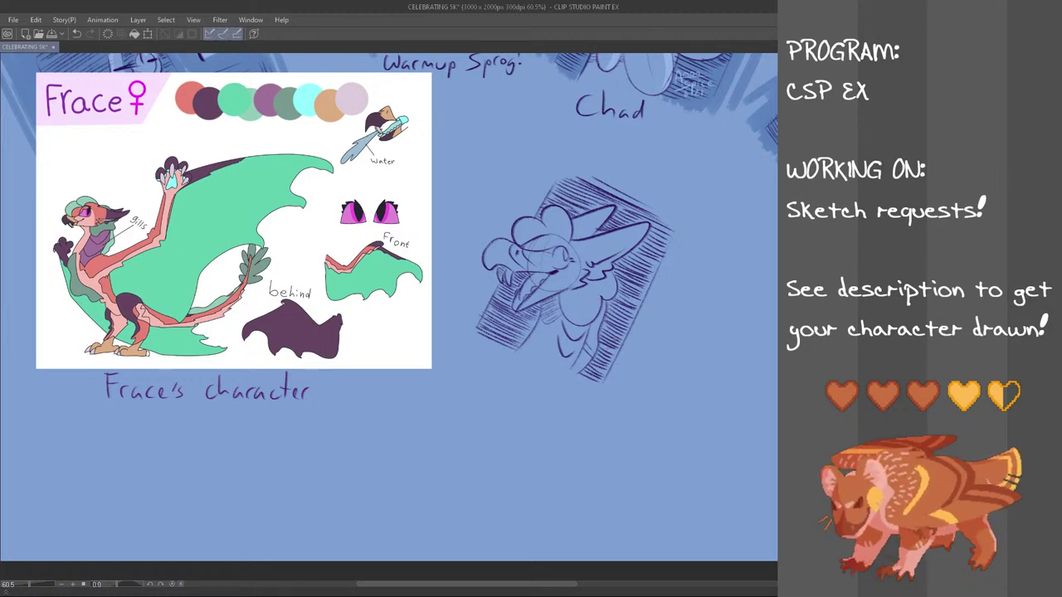
# - Lay broad darker blue strokes along the hatched strip behind the neck and just outside the frame, undoing unwanted strokes
pyautogui.moveTo(586, 371); pyautogui.dragTo(596, 342)
pyautogui.moveTo(587, 378); pyautogui.dragTo(621, 316)
pyautogui.hotkey('ctrl', 'z')
pyautogui.moveTo(578, 379)
pyautogui.mouseDown()
pyautogui.moveTo(584, 385)
pyautogui.moveTo(683, 229)
pyautogui.mouseUp()
pyautogui.hotkey('ctrl', 'z')
pyautogui.moveTo(612, 390); pyautogui.dragTo(688, 247)
pyautogui.hotkey('ctrl', 'z')
pyautogui.moveTo(612, 389)
pyautogui.mouseDown()
pyautogui.moveTo(678, 256)
pyautogui.moveTo(675, 292)
pyautogui.mouseUp()
# - Shade the hatched area in front of the neck and the frame edge before the beak with broad darker blue strokes
pyautogui.moveTo(512, 346); pyautogui.dragTo(539, 282)
pyautogui.moveTo(506, 343)
pyautogui.mouseDown()
pyautogui.moveTo(537, 274)
pyautogui.moveTo(526, 252)
pyautogui.mouseUp()
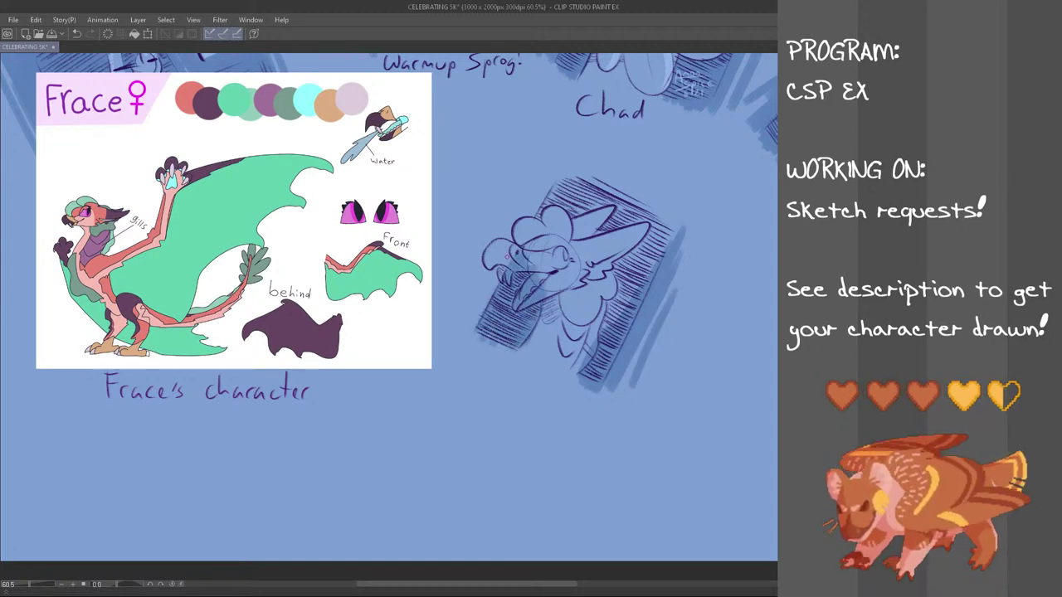
pyautogui.moveTo(475, 335); pyautogui.dragTo(531, 223)
pyautogui.moveTo(447, 337); pyautogui.dragTo(539, 180)
pyautogui.moveTo(463, 305); pyautogui.dragTo(543, 176)
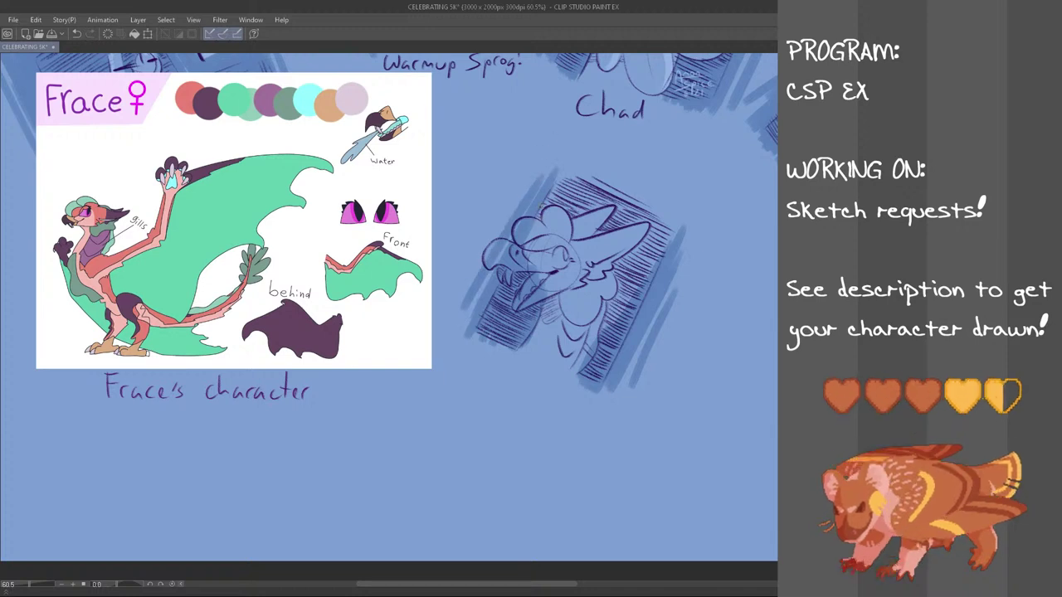
# - Shade the hatched background above the crest and ears with broad diagonal darker blue strokes
pyautogui.moveTo(530, 237); pyautogui.dragTo(570, 170)
pyautogui.moveTo(540, 238); pyautogui.dragTo(579, 173)
pyautogui.moveTo(563, 228); pyautogui.dragTo(599, 175)
pyautogui.moveTo(576, 231); pyautogui.dragTo(614, 185)
pyautogui.moveTo(589, 242)
pyautogui.mouseDown()
pyautogui.moveTo(621, 184)
pyautogui.moveTo(628, 190)
pyautogui.mouseUp()
pyautogui.moveTo(609, 243)
pyautogui.mouseDown()
pyautogui.moveTo(637, 196)
pyautogui.moveTo(649, 195)
pyautogui.mouseUp()
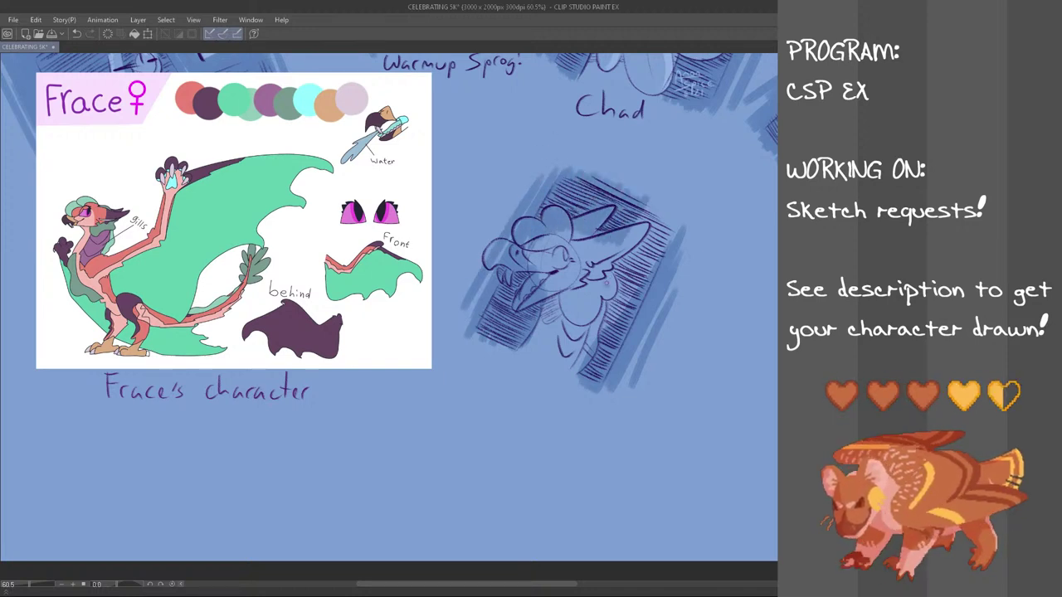
# - Fill the hatched background behind the neck and ear tips with broad darker blue strokes
pyautogui.moveTo(602, 325); pyautogui.dragTo(642, 249)
pyautogui.moveTo(612, 323); pyautogui.dragTo(658, 242)
pyautogui.moveTo(634, 294); pyautogui.dragTo(663, 219)
pyautogui.moveTo(640, 242); pyautogui.dragTo(657, 209)
pyautogui.moveTo(644, 246); pyautogui.dragTo(662, 212)
pyautogui.moveTo(661, 241); pyautogui.dragTo(669, 223)
pyautogui.moveTo(657, 261); pyautogui.dragTo(675, 222)
pyautogui.moveTo(672, 243); pyautogui.dragTo(678, 226)
# - Extend the darker blue shading past the upper frame line and around both upper corners
pyautogui.scroll(1, 572, 282)
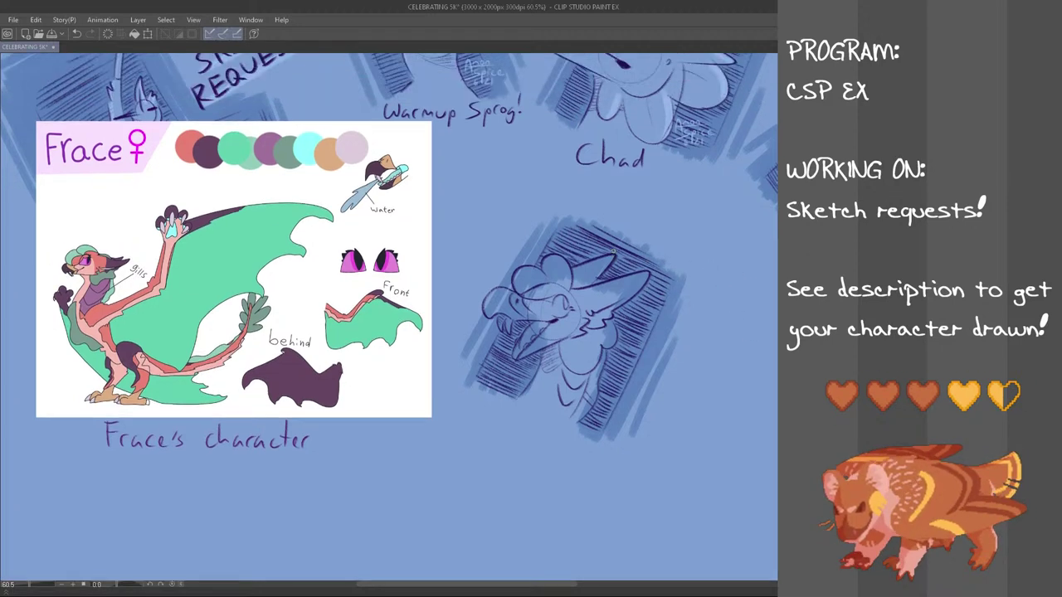
pyautogui.moveTo(567, 211); pyautogui.dragTo(616, 231)
pyautogui.moveTo(624, 234); pyautogui.dragTo(688, 273)
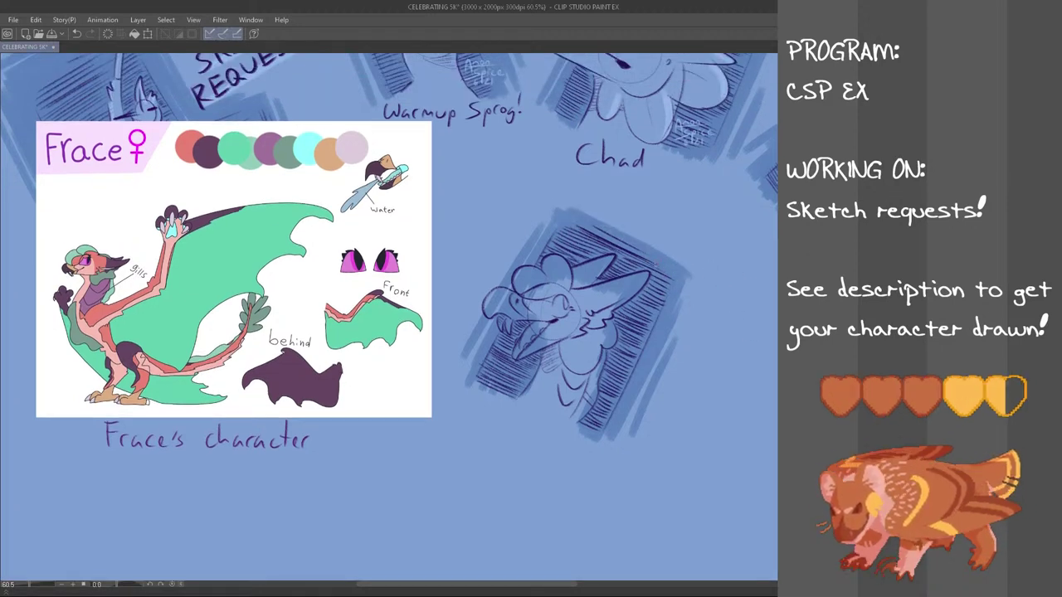
pyautogui.moveTo(567, 199); pyautogui.dragTo(621, 228)
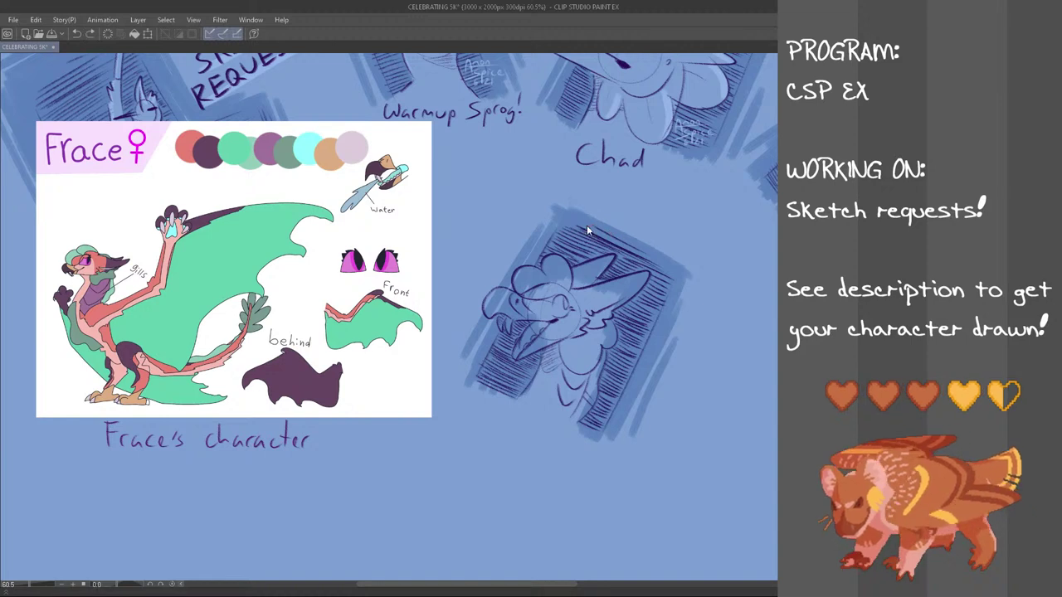
pyautogui.moveTo(549, 205); pyautogui.dragTo(691, 266)
pyautogui.moveTo(554, 199); pyautogui.dragTo(525, 264)
pyautogui.moveTo(689, 277); pyautogui.dragTo(675, 308)
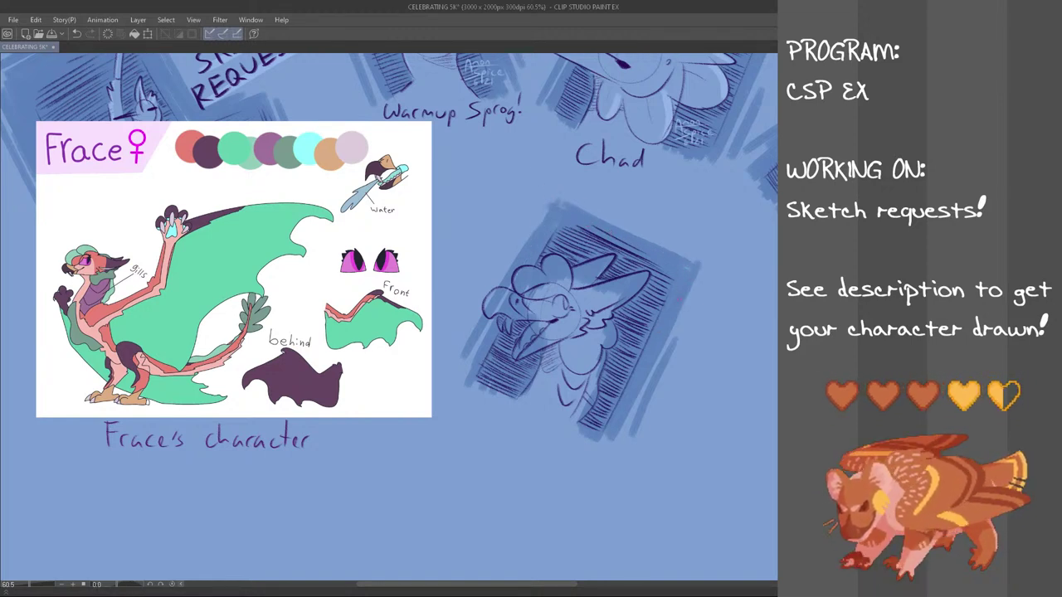
# - Add loose darker blue accent strokes just outside the frame's upper edge, undoing the first one
pyautogui.moveTo(551, 181); pyautogui.dragTo(693, 255)
pyautogui.hotkey('ctrl', 'z')
pyautogui.moveTo(569, 198); pyautogui.dragTo(694, 254)
pyautogui.moveTo(602, 201); pyautogui.dragTo(684, 240)
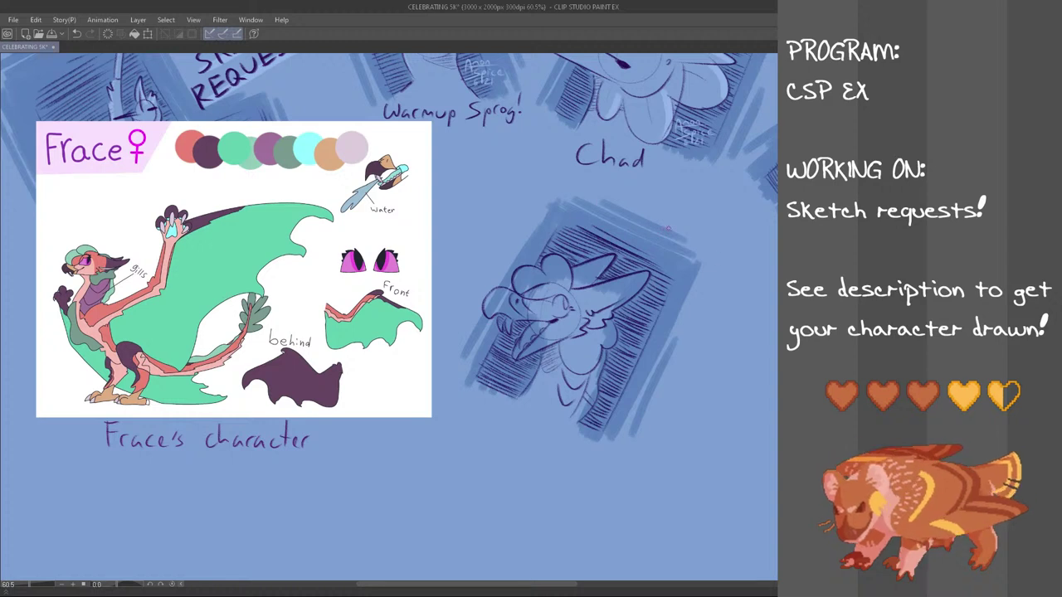
pyautogui.moveTo(628, 219); pyautogui.dragTo(688, 251)
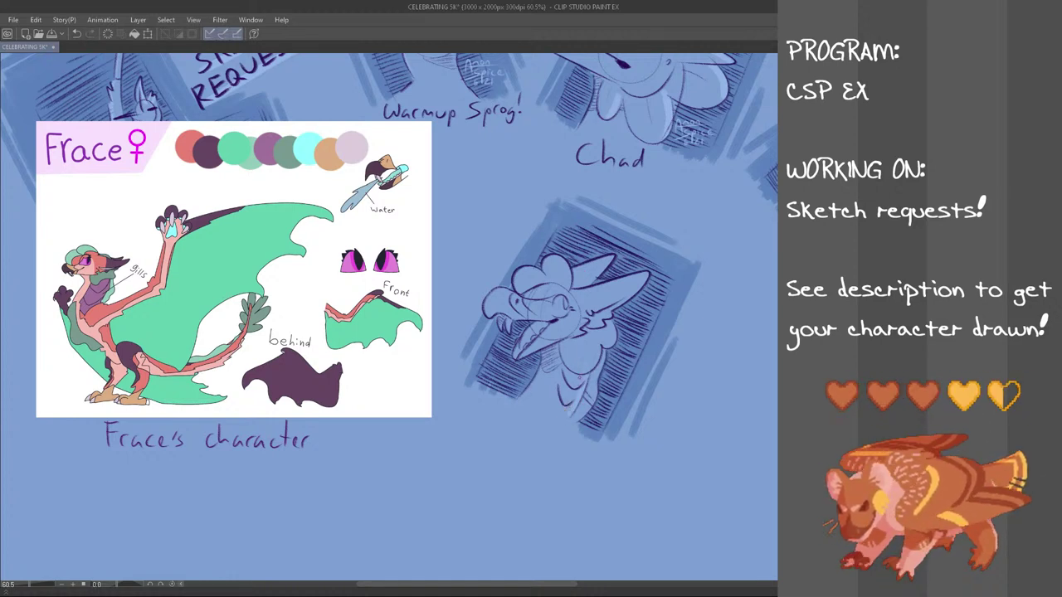
# - Add light highlights to the head sketch's beak, face and neck, undoing unwanted strokes
pyautogui.moveTo(571, 405); pyautogui.dragTo(581, 394)
pyautogui.moveTo(487, 316)
pyautogui.mouseDown()
pyautogui.moveTo(495, 326)
pyautogui.moveTo(490, 318)
pyautogui.mouseUp()
pyautogui.hotkey('ctrl', 'z')
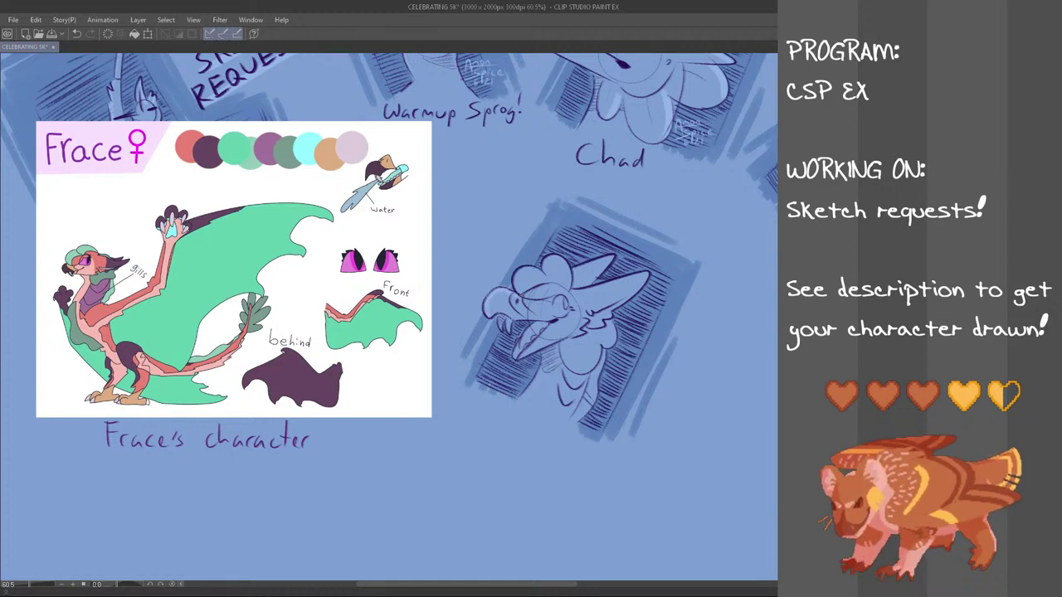
pyautogui.hotkey('ctrl', 'z')
pyautogui.moveTo(516, 272); pyautogui.dragTo(533, 288)
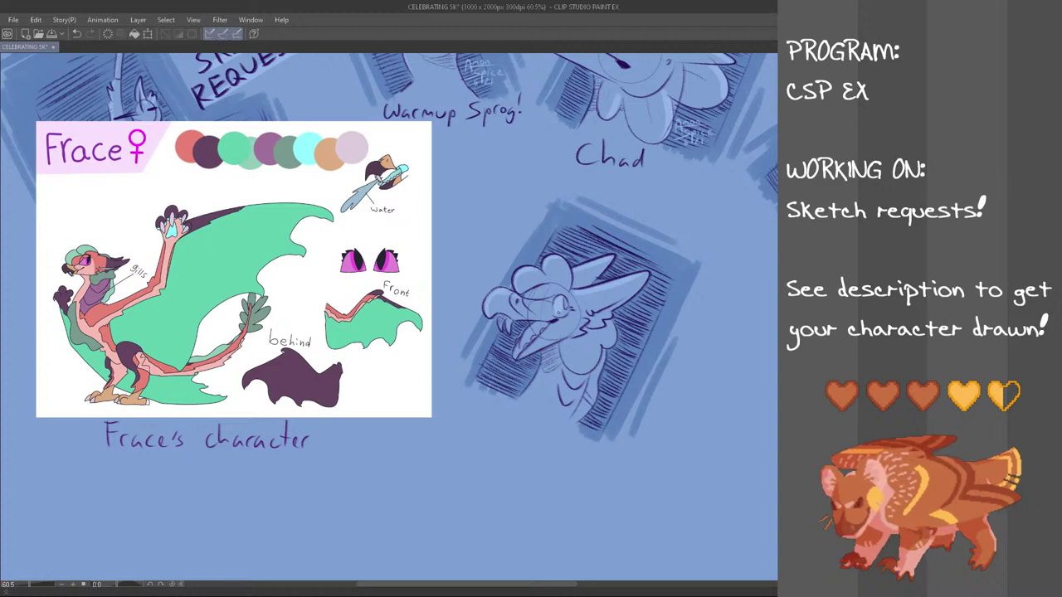
pyautogui.moveTo(523, 345); pyautogui.dragTo(531, 327)
# - Write the caption "Frace" below the framed head sketch, undoing unwanted strokes
pyautogui.moveTo(493, 410)
pyautogui.mouseDown()
pyautogui.moveTo(493, 447)
pyautogui.moveTo(509, 405)
pyautogui.moveTo(505, 414)
pyautogui.mouseUp()
pyautogui.hotkey('ctrl', 'z')
pyautogui.moveTo(506, 437)
pyautogui.mouseDown()
pyautogui.moveTo(518, 425)
pyautogui.moveTo(522, 438)
pyautogui.moveTo(561, 439)
pyautogui.mouseUp()
pyautogui.hotkey('ctrl', 'z')
pyautogui.hotkey('ctrl', 'z')
pyautogui.hotkey('ctrl', 'z')
pyautogui.hotkey('ctrl', 'z')
pyautogui.hotkey('ctrl', 'z')
pyautogui.hotkey('ctrl', 'z')
pyautogui.hotkey('ctrl', 'z')
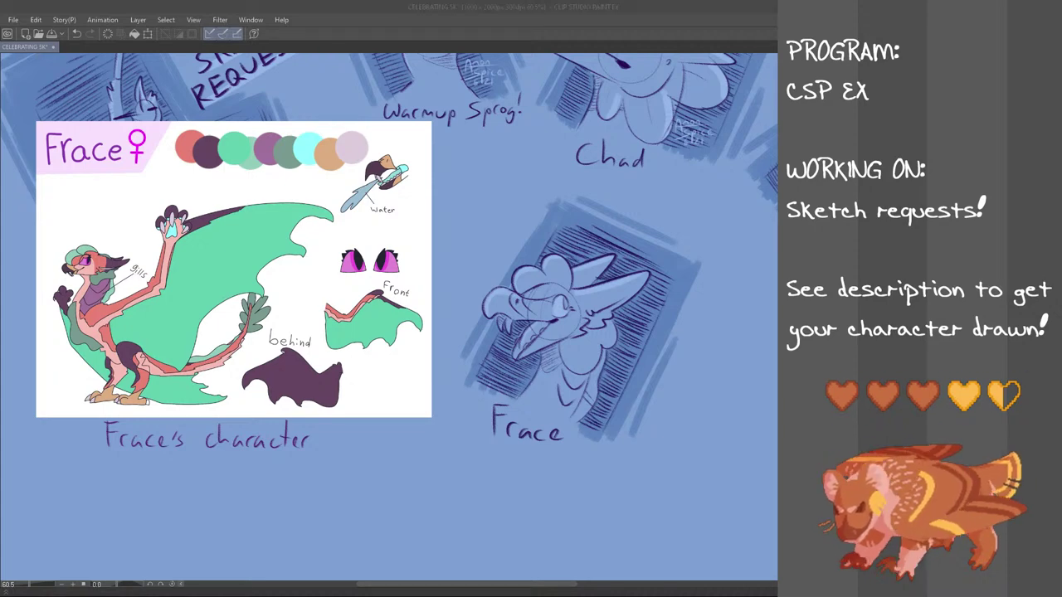
# - Clear the Frace reference sheet from view and copy the small signature from the standing-figure sketch onto the hatching before Frace's neck
pyautogui.hotkey('alt', 'Tab')
pyautogui.scroll(-2, 461, 315)
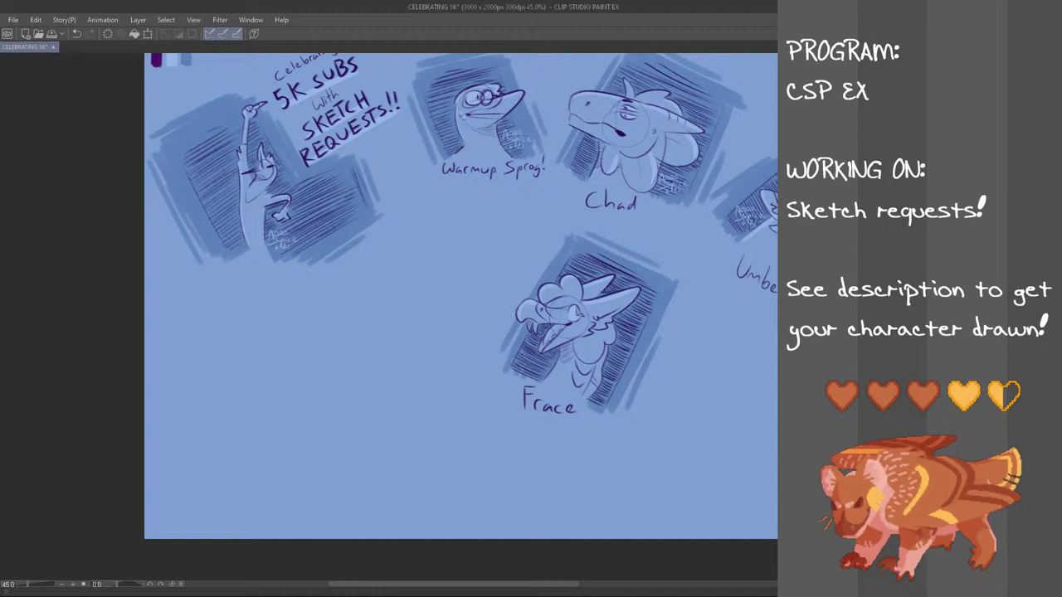
pyautogui.moveTo(286, 217); pyautogui.dragTo(280, 221)
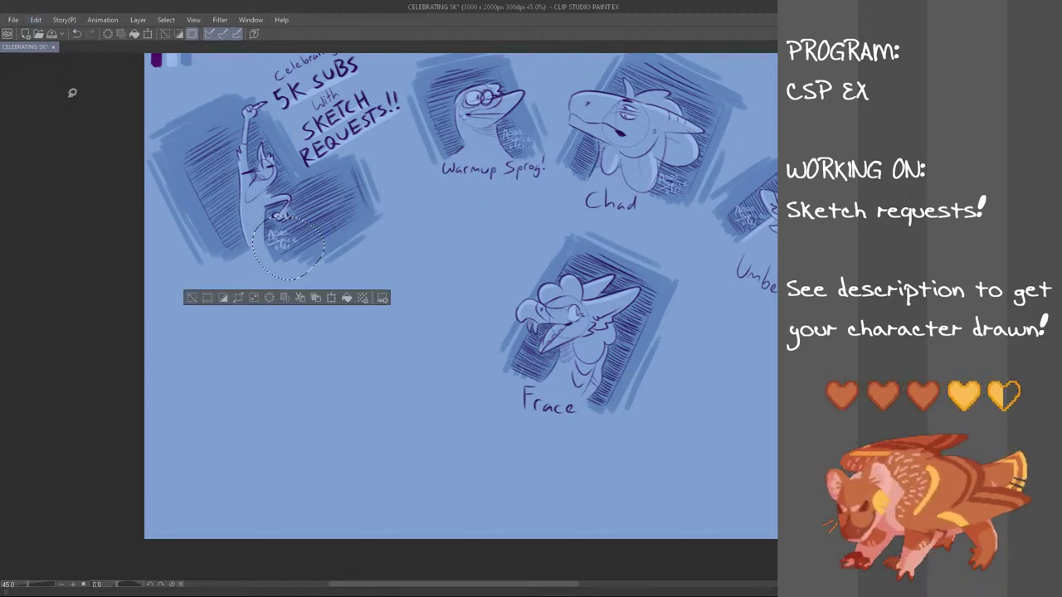
pyautogui.hotkey('ctrl', 't')
pyautogui.moveTo(295, 261)
pyautogui.mouseDown()
pyautogui.moveTo(574, 405)
pyautogui.moveTo(548, 387)
pyautogui.mouseUp()
pyautogui.click(522, 424)
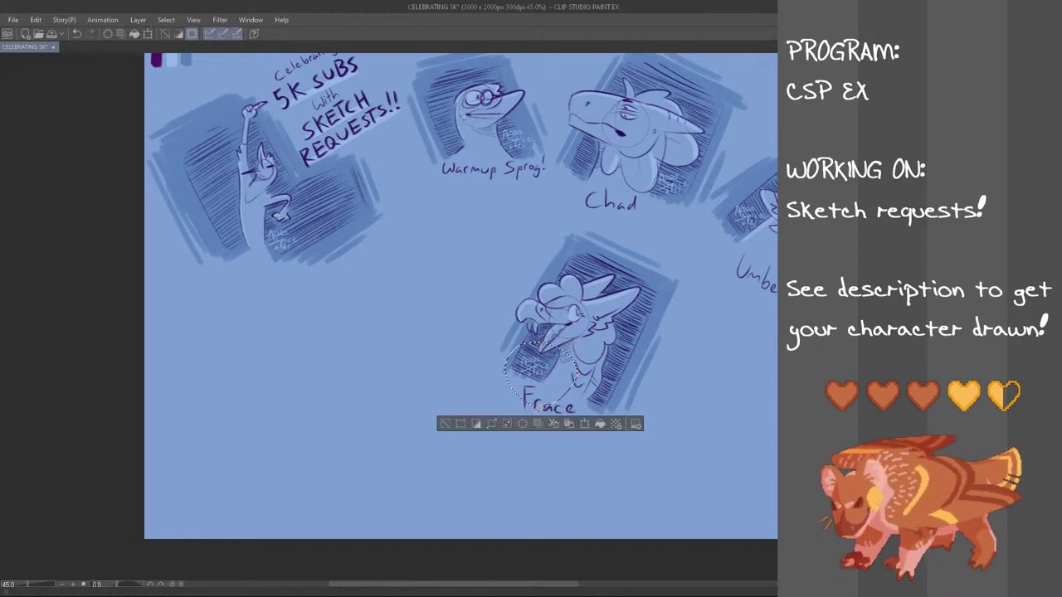
pyautogui.hotkey('ctrl', 'd')
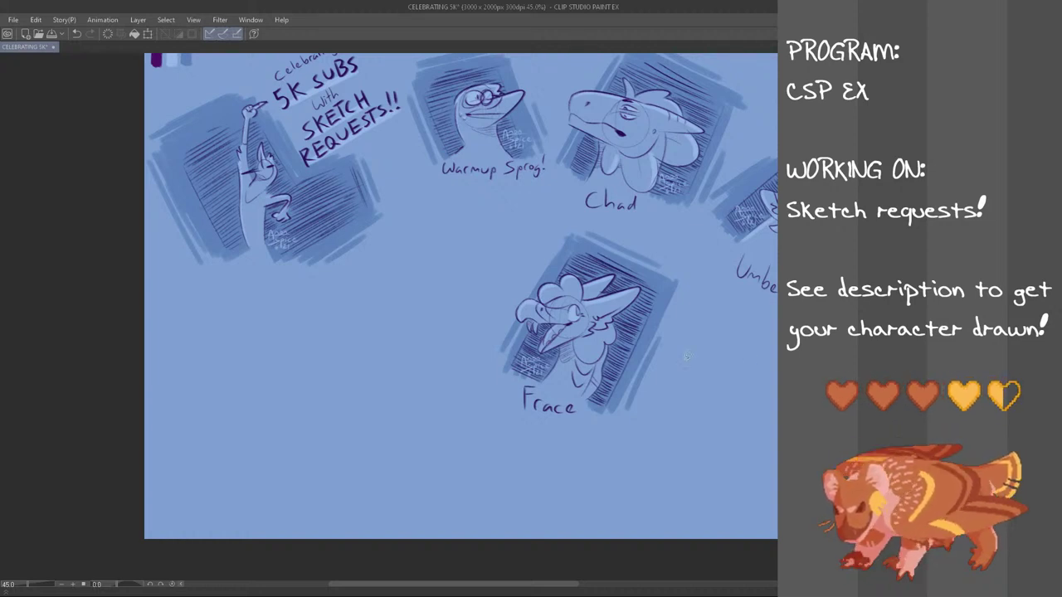
# - Lasso the framed Frace sketch with its caption and move it below the standing-figure sketch
pyautogui.hotkey('ctrl', 't')
pyautogui.click(550, 436)
pyautogui.moveTo(651, 243)
pyautogui.mouseDown()
pyautogui.moveTo(580, 455)
pyautogui.moveTo(528, 247)
pyautogui.moveTo(590, 225)
pyautogui.moveTo(650, 243)
pyautogui.mouseUp()
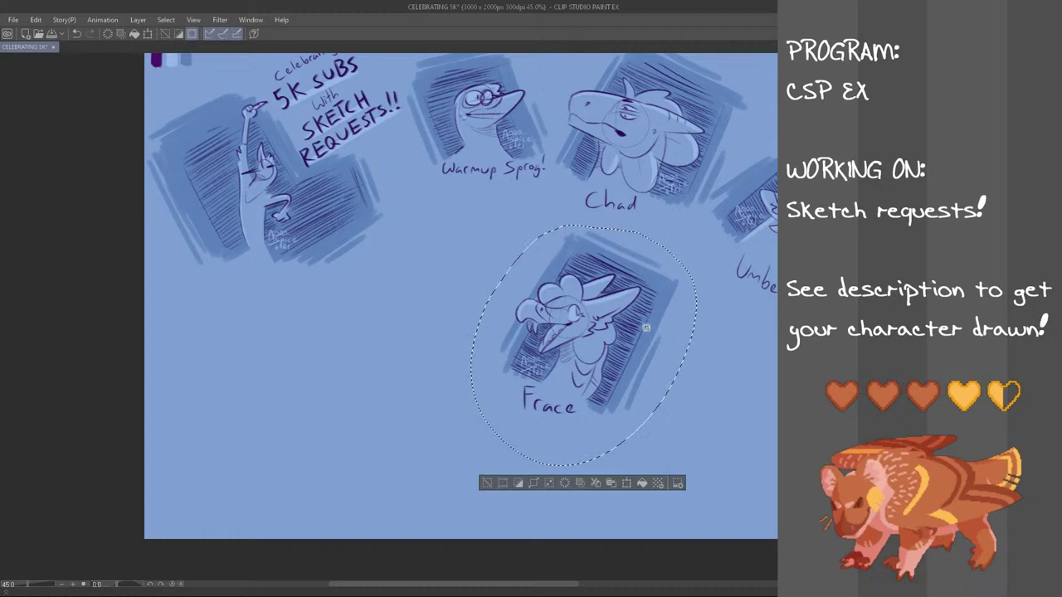
pyautogui.hotkey('ctrl', 't')
pyautogui.moveTo(622, 355)
pyautogui.mouseDown()
pyautogui.moveTo(484, 361)
pyautogui.moveTo(317, 395)
pyautogui.moveTo(280, 390)
pyautogui.moveTo(269, 412)
pyautogui.mouseUp()
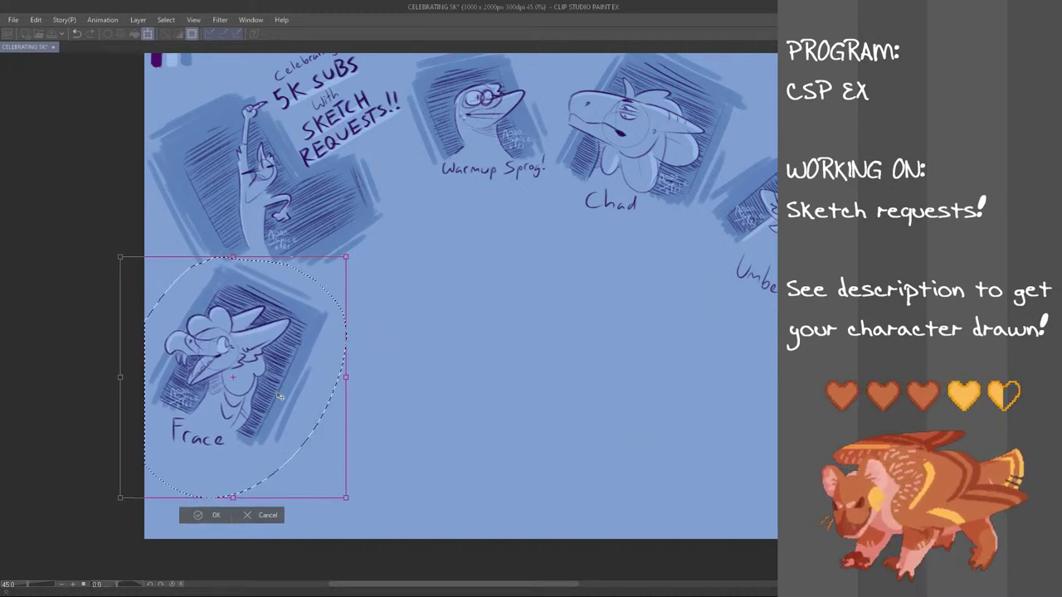
pyautogui.click(222, 515)
# - Paste the Avetherians reference sheet, scale it down and place it beside the Frace sketch
pyautogui.moveTo(500, 584); pyautogui.dragTo(511, 585)
pyautogui.scroll(-3, 596, 388)
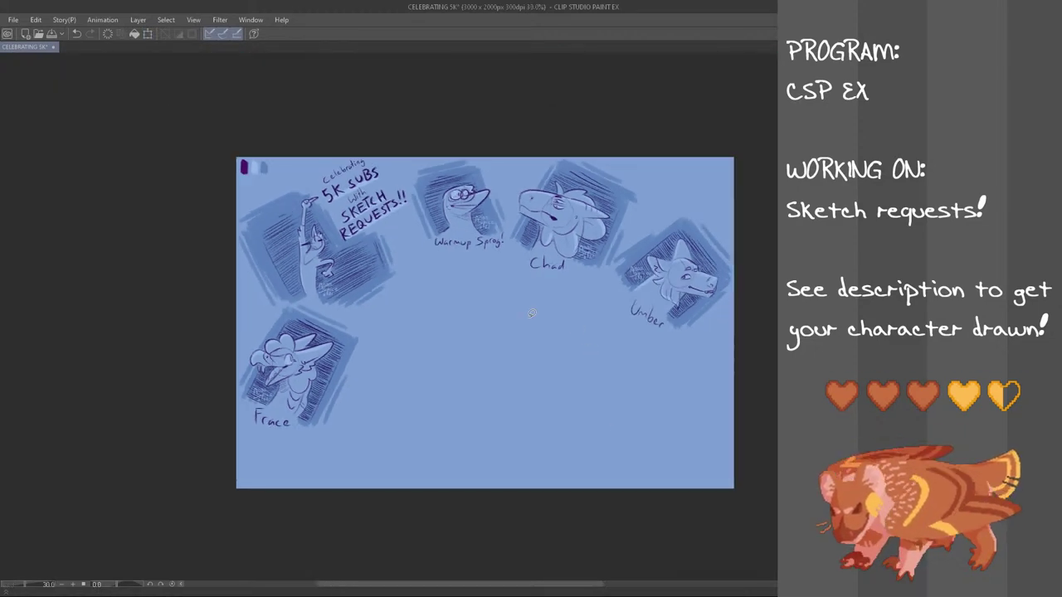
pyautogui.scroll(2, 543, 313)
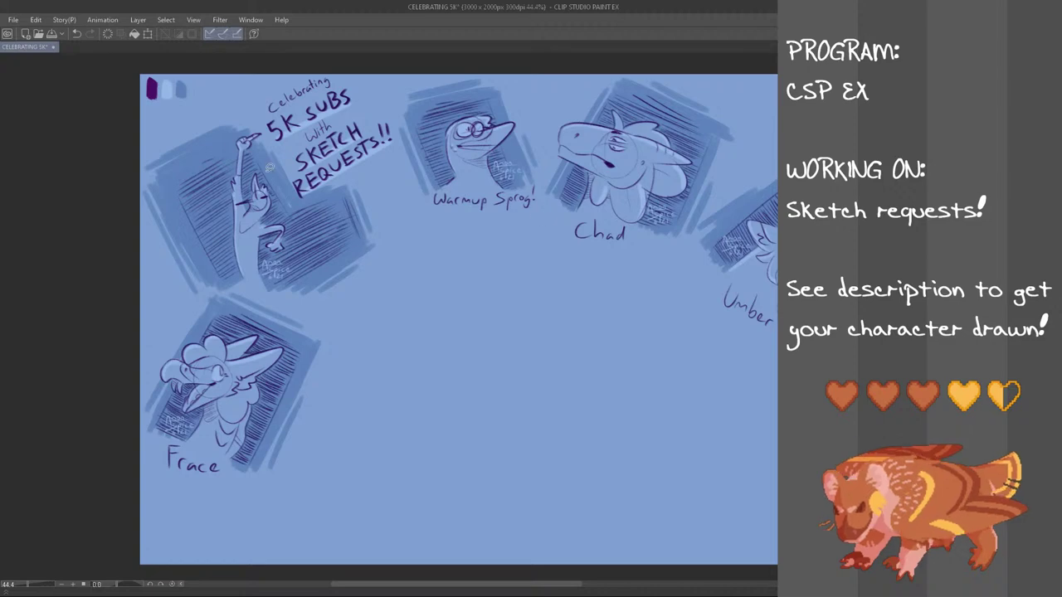
pyautogui.hotkey('ctrl', 'v')
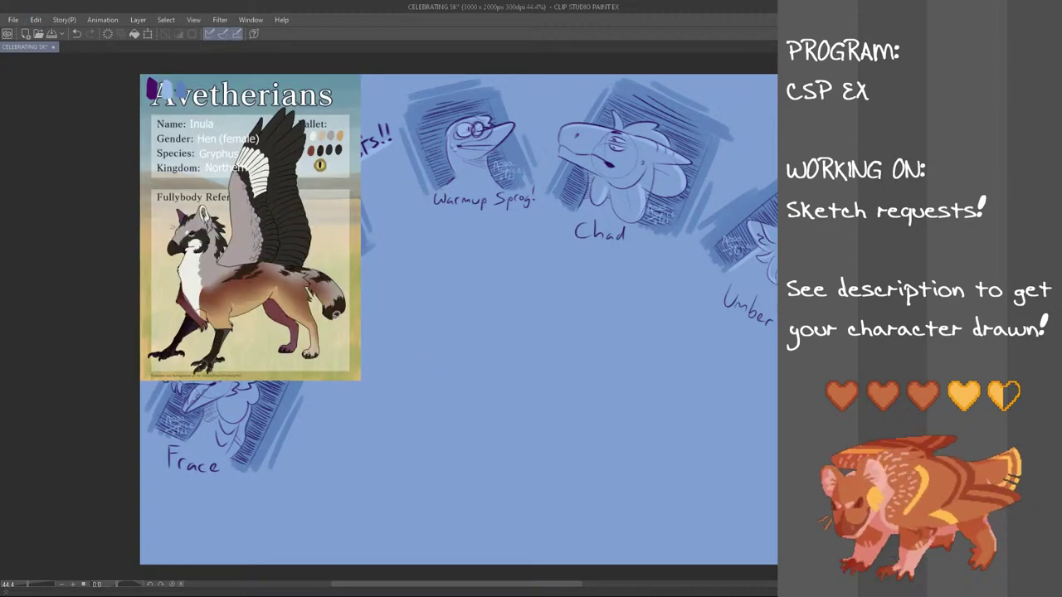
pyautogui.hotkey('ctrl', 't')
pyautogui.moveTo(308, 328); pyautogui.dragTo(486, 449)
pyautogui.moveTo(538, 501); pyautogui.dragTo(484, 426)
pyautogui.moveTo(448, 380); pyautogui.dragTo(460, 451)
pyautogui.click(394, 515)
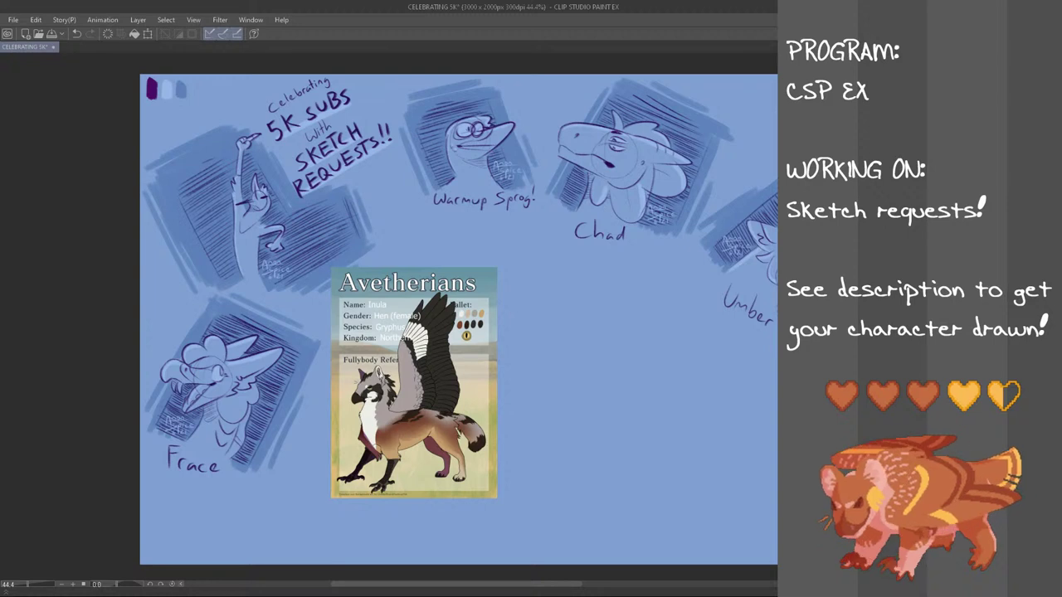
# - Write a caption naming the character's owner below the Avetherians reference sheet, undoing unwanted strokes
pyautogui.scroll(-2, 458, 319)
pyautogui.scroll(2, 376, 457)
pyautogui.moveTo(358, 432)
pyautogui.mouseDown()
pyautogui.moveTo(357, 461)
pyautogui.moveTo(372, 456)
pyautogui.moveTo(359, 462)
pyautogui.moveTo(380, 446)
pyautogui.moveTo(487, 453)
pyautogui.moveTo(495, 442)
pyautogui.moveTo(504, 455)
pyautogui.moveTo(549, 441)
pyautogui.mouseUp()
pyautogui.hotkey('ctrl', 'z')
pyautogui.hotkey('ctrl', 'z')
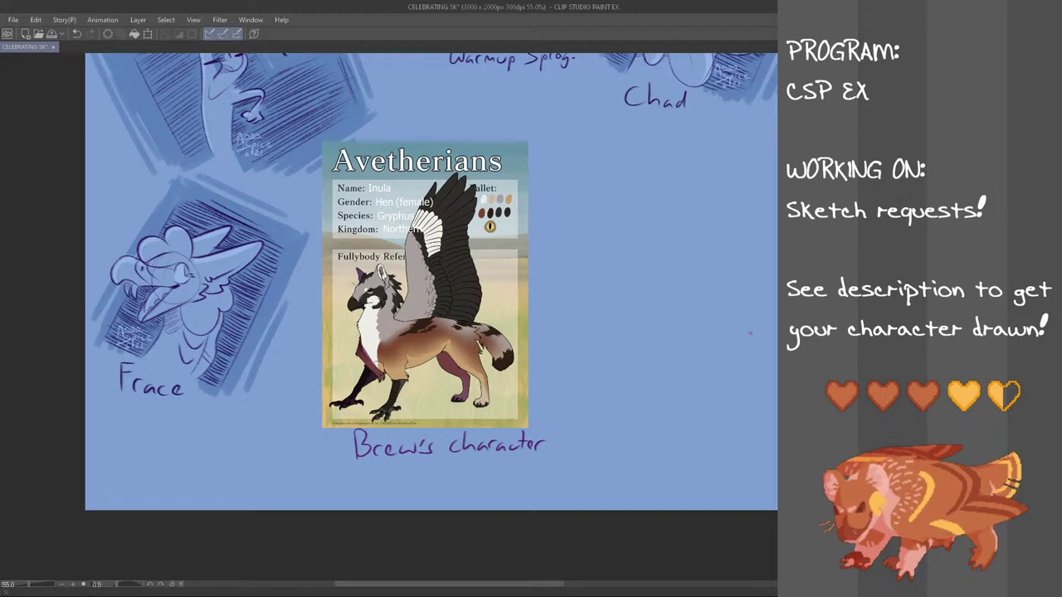
# - Rough out a light head circle with a brow guideline for Inula in the empty area beside the Avetherians reference sheet
pyautogui.scroll(3, 659, 452)
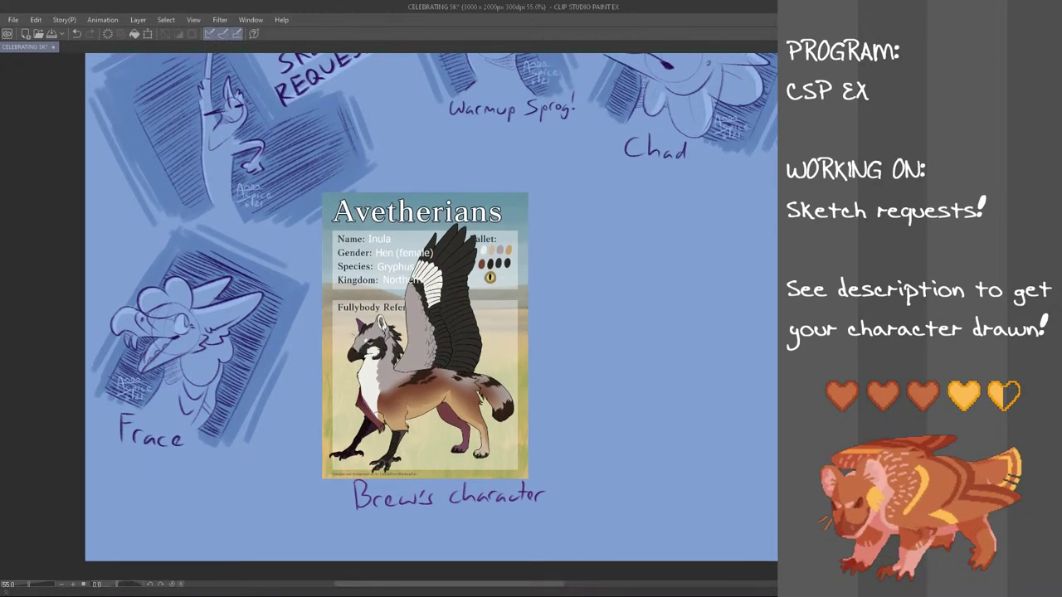
pyautogui.moveTo(521, 583); pyautogui.dragTo(547, 583)
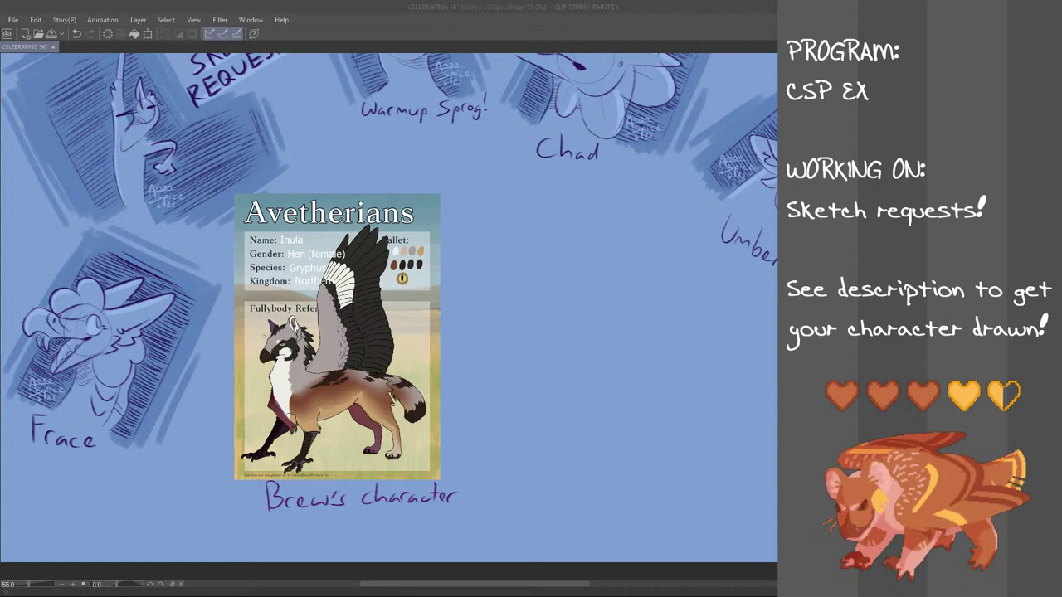
pyautogui.click(513, 5)
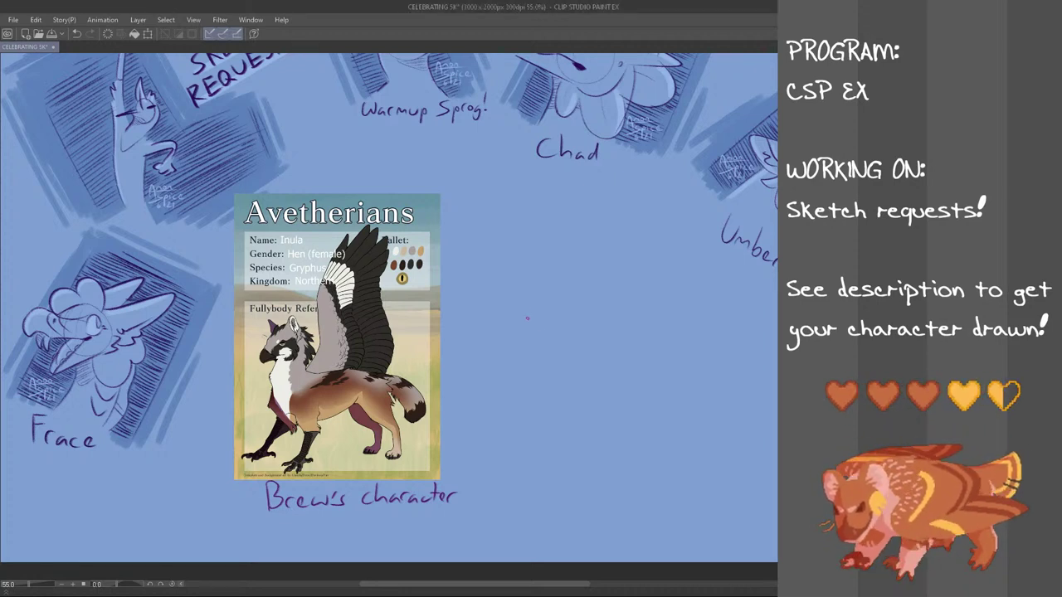
pyautogui.scroll(1, 533, 354)
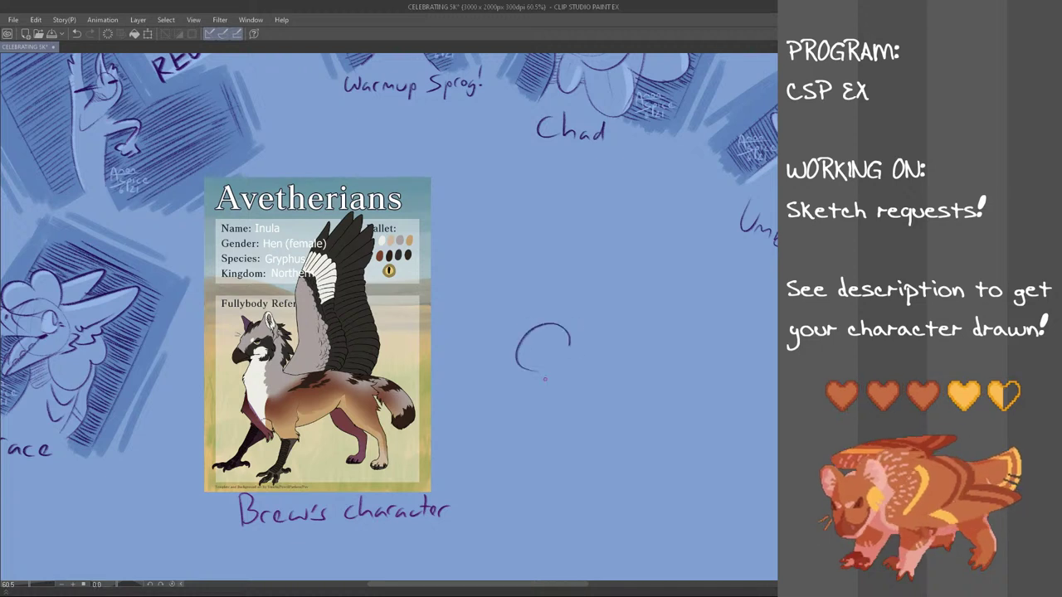
pyautogui.scroll(1, 542, 323)
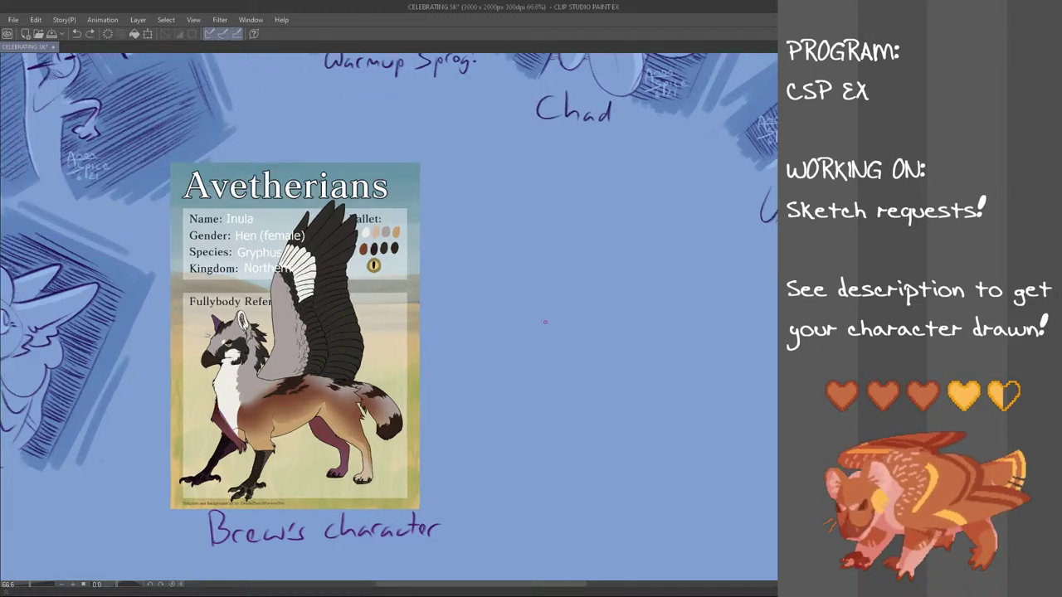
pyautogui.scroll(-1, 561, 324)
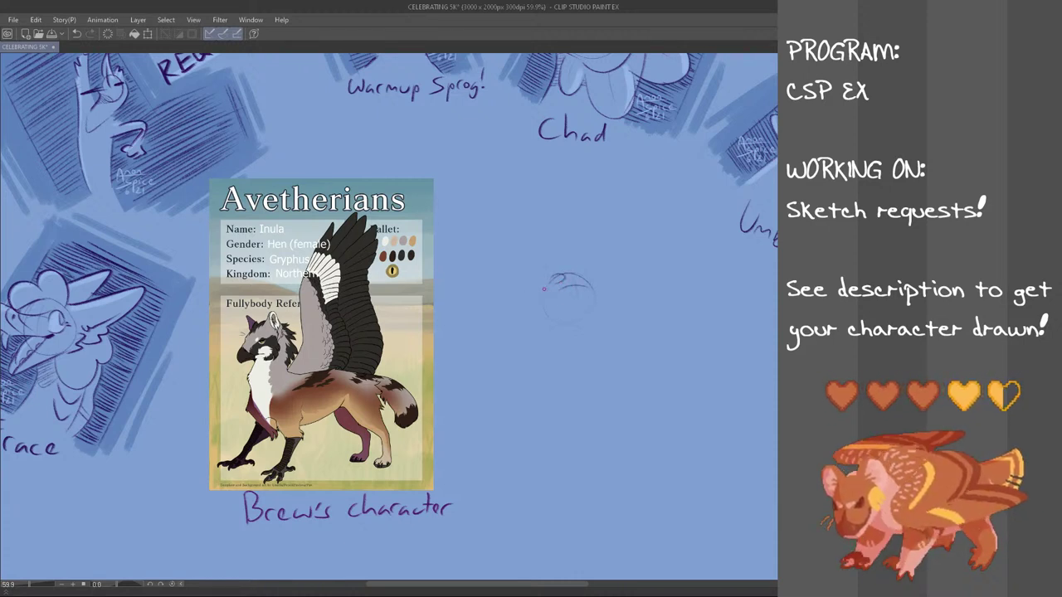
# - Sketch the hooked upper beak, mouth line and lower beak extending from the head circle, undoing unsatisfactory strokes
pyautogui.hotkey('ctrl', 'z')
pyautogui.moveTo(581, 278)
pyautogui.mouseDown()
pyautogui.moveTo(622, 275)
pyautogui.moveTo(621, 285)
pyautogui.mouseUp()
pyautogui.hotkey('ctrl', 'z')
pyautogui.hotkey('ctrl', 'z')
pyautogui.hotkey('ctrl', 'z')
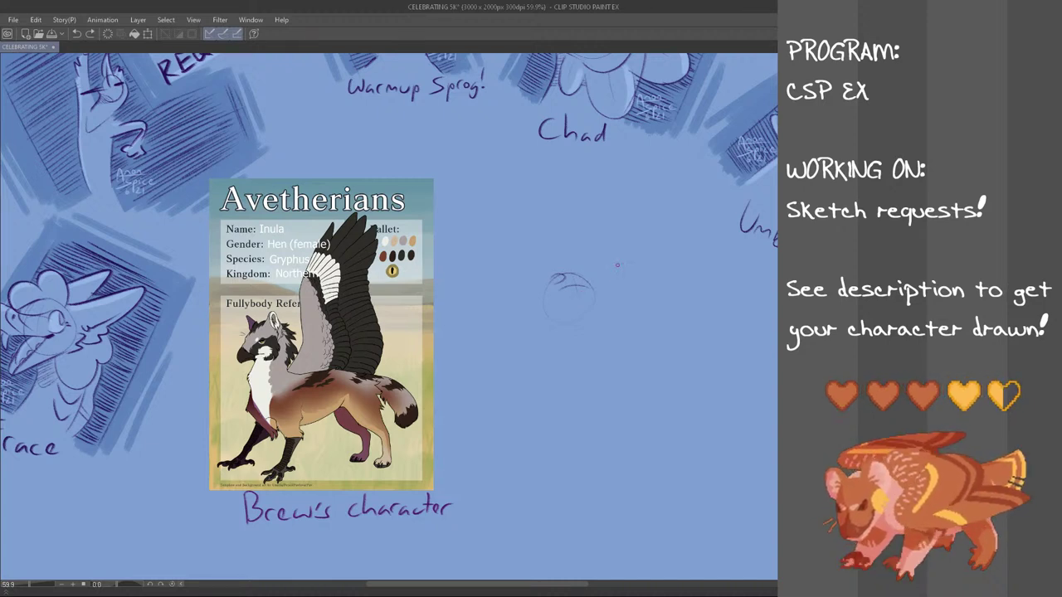
pyautogui.moveTo(569, 272); pyautogui.dragTo(619, 277)
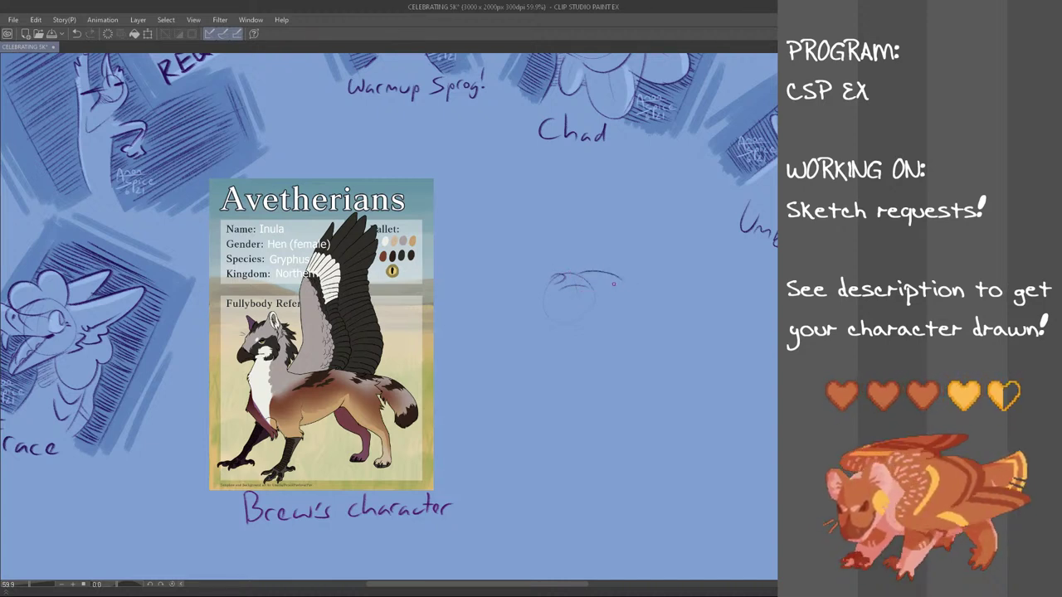
pyautogui.hotkey('ctrl', 'z')
pyautogui.moveTo(572, 275)
pyautogui.mouseDown()
pyautogui.moveTo(627, 282)
pyautogui.moveTo(567, 306)
pyautogui.mouseUp()
pyautogui.hotkey('ctrl', 'z')
pyautogui.hotkey('ctrl', 'z')
pyautogui.hotkey('ctrl', 'z')
pyautogui.hotkey('ctrl', 'z')
pyautogui.hotkey('ctrl', 'z')
pyautogui.hotkey('ctrl', 'z')
pyautogui.hotkey('ctrl', 'z')
pyautogui.hotkey('ctrl', 'z')
pyautogui.hotkey('ctrl', 'z')
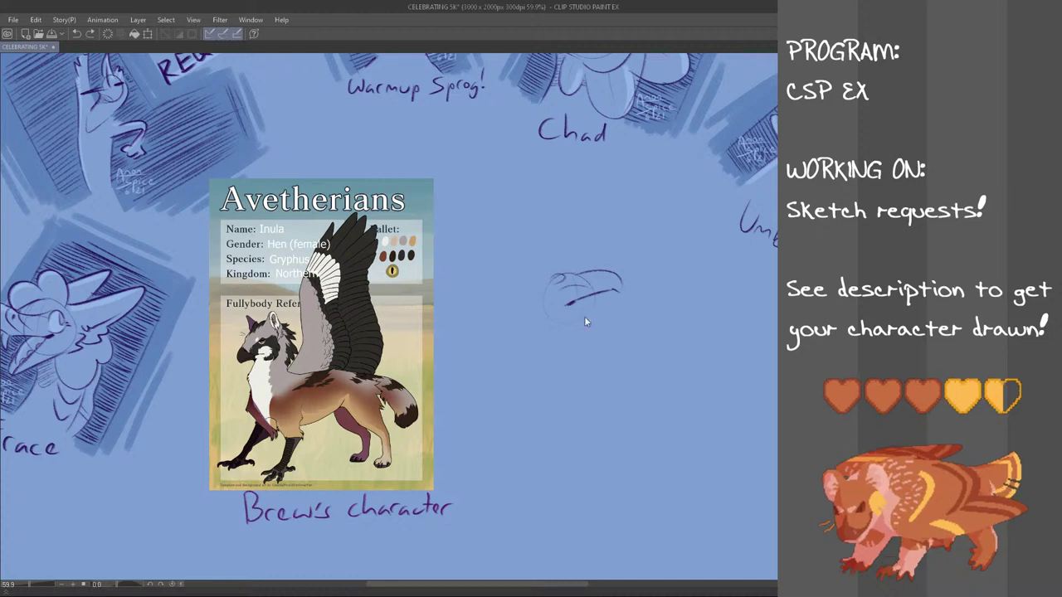
pyautogui.moveTo(618, 292); pyautogui.dragTo(587, 315)
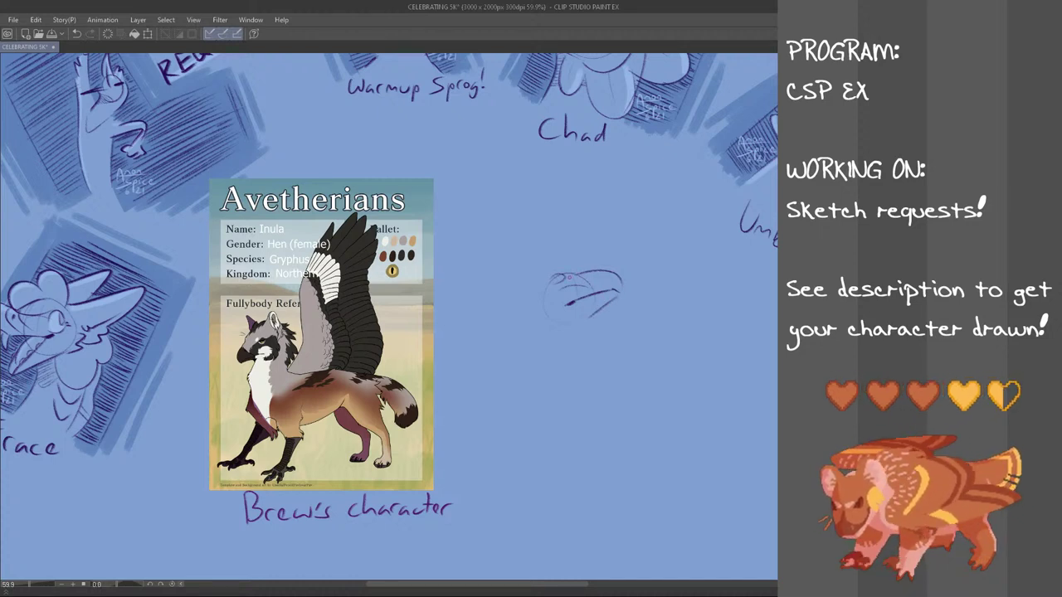
pyautogui.moveTo(588, 288); pyautogui.dragTo(583, 297)
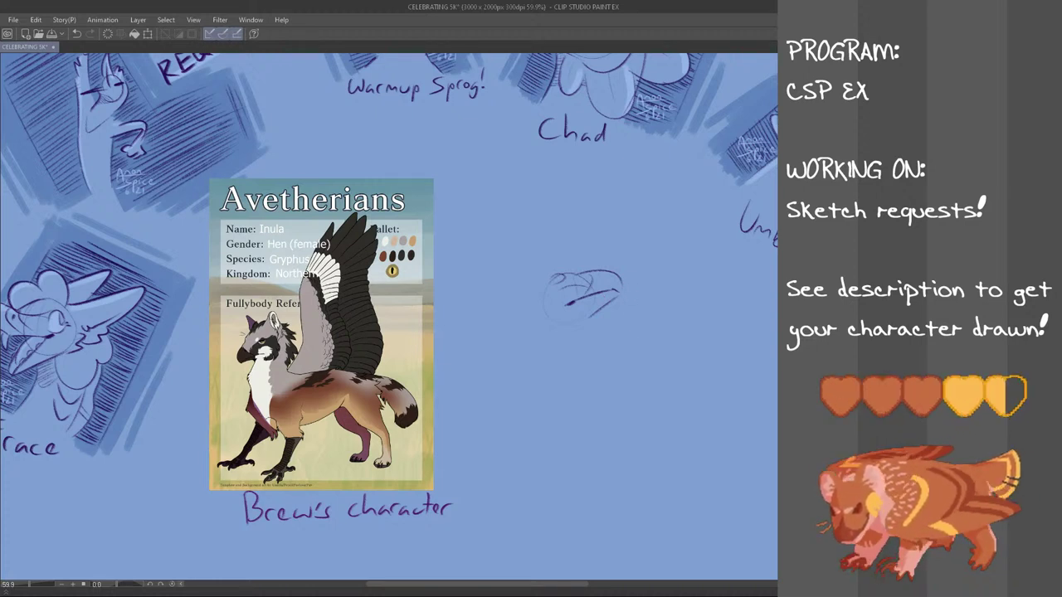
# - Lasso the rough head and move it slightly toward the reference sheet, then deselect
pyautogui.moveTo(635, 350)
pyautogui.mouseDown()
pyautogui.moveTo(655, 375)
pyautogui.moveTo(606, 343)
pyautogui.moveTo(638, 369)
pyautogui.mouseUp()
pyautogui.hotkey('ctrl', 't')
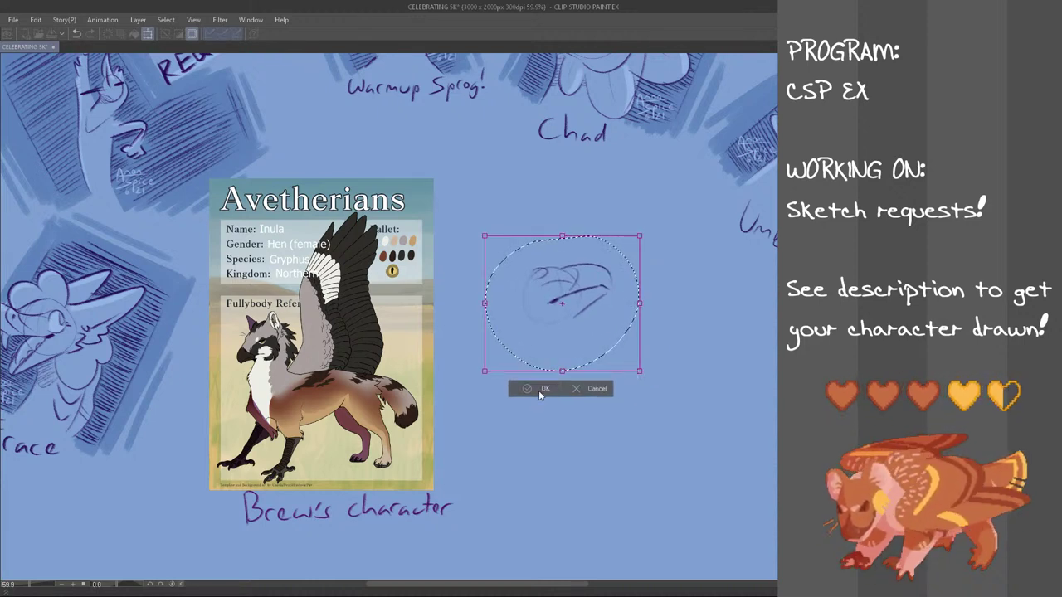
pyautogui.click(540, 387)
pyautogui.hotkey('ctrl', 'd')
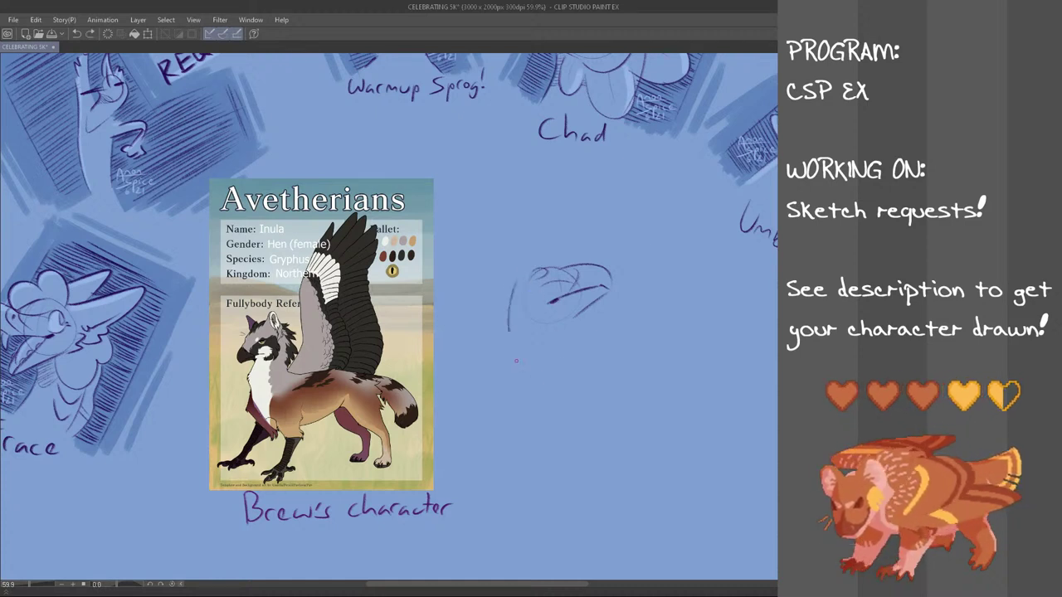
# - Draw the long curved line for the back of Inula's head and neck, retrying the stroke until it fits
pyautogui.moveTo(523, 281); pyautogui.dragTo(532, 373)
pyautogui.hotkey('ctrl', 'z')
pyautogui.hotkey('ctrl', 'z')
pyautogui.moveTo(521, 284); pyautogui.dragTo(528, 371)
pyautogui.hotkey('ctrl', 'z')
pyautogui.hotkey('ctrl', 'z')
pyautogui.moveTo(521, 281)
pyautogui.mouseDown()
pyautogui.moveTo(513, 329)
pyautogui.moveTo(549, 366)
pyautogui.mouseUp()
pyautogui.hotkey('ctrl', 'z')
pyautogui.moveTo(514, 281); pyautogui.dragTo(551, 372)
# - Draw the throat line curving from below the beak down to the chest
pyautogui.moveTo(576, 319); pyautogui.dragTo(589, 349)
pyautogui.hotkey('ctrl', 'z')
pyautogui.moveTo(576, 322); pyautogui.dragTo(607, 365)
pyautogui.hotkey('ctrl', 'z')
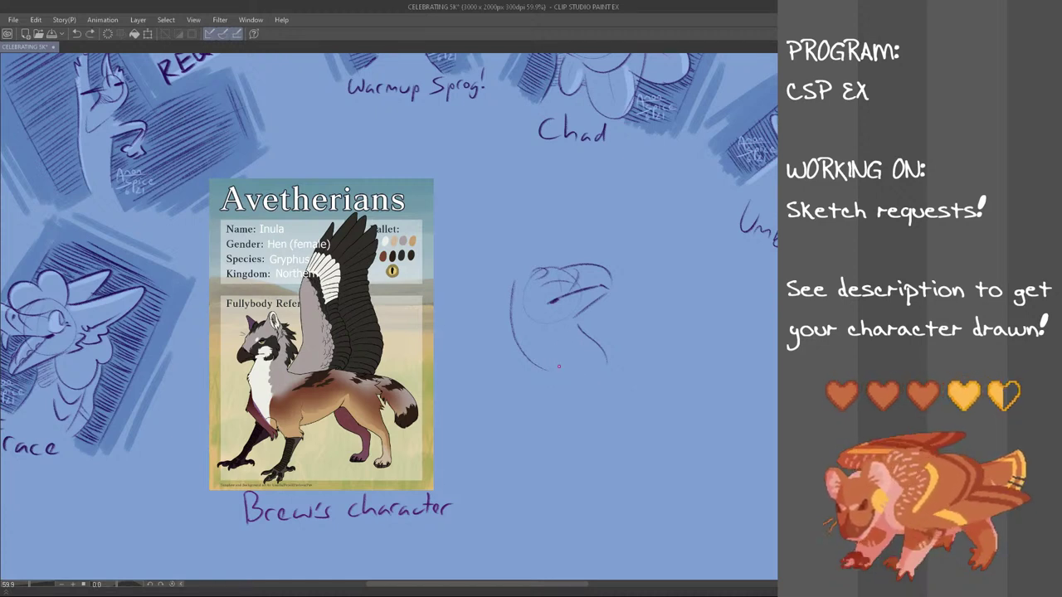
pyautogui.moveTo(571, 376)
pyautogui.mouseDown()
pyautogui.moveTo(537, 383)
pyautogui.moveTo(598, 389)
pyautogui.mouseUp()
pyautogui.hotkey('ctrl', 'z')
pyautogui.moveTo(526, 373)
pyautogui.mouseDown()
pyautogui.moveTo(526, 399)
pyautogui.moveTo(509, 397)
pyautogui.mouseUp()
pyautogui.hotkey('ctrl', 'z')
pyautogui.hotkey('ctrl', 'z')
pyautogui.hotkey('ctrl', 'z')
pyautogui.moveTo(609, 389)
pyautogui.mouseDown()
pyautogui.moveTo(586, 375)
pyautogui.moveTo(609, 396)
pyautogui.mouseUp()
pyautogui.hotkey('ctrl', 'z')
pyautogui.hotkey('ctrl', 'z')
pyautogui.hotkey('ctrl', 'z')
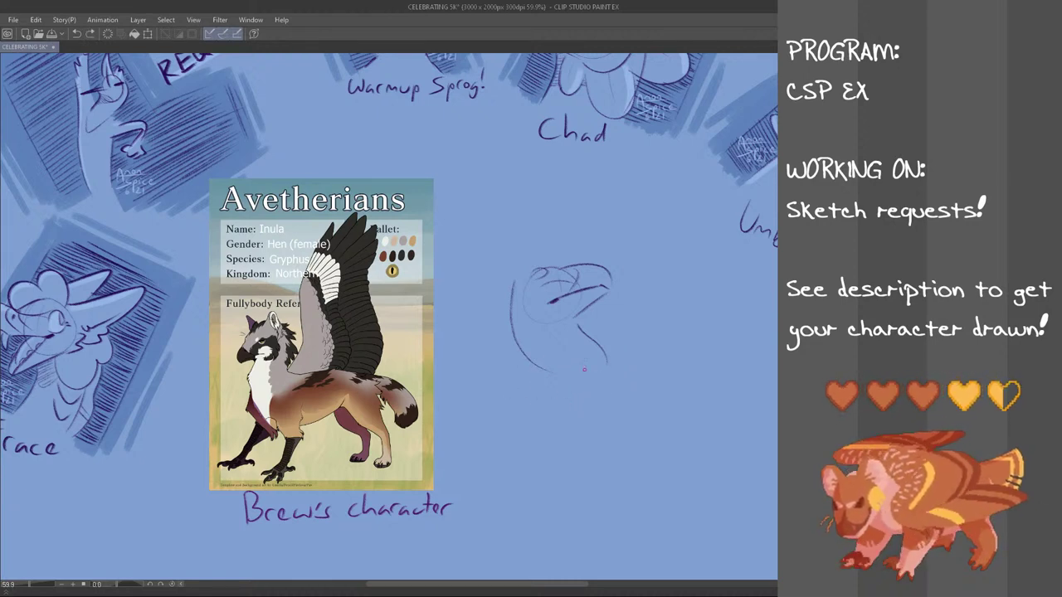
# - Sketch the back line, the curved shoulder and the front chest line below the neck, redoing misplaced strokes
pyautogui.moveTo(531, 362); pyautogui.dragTo(514, 386)
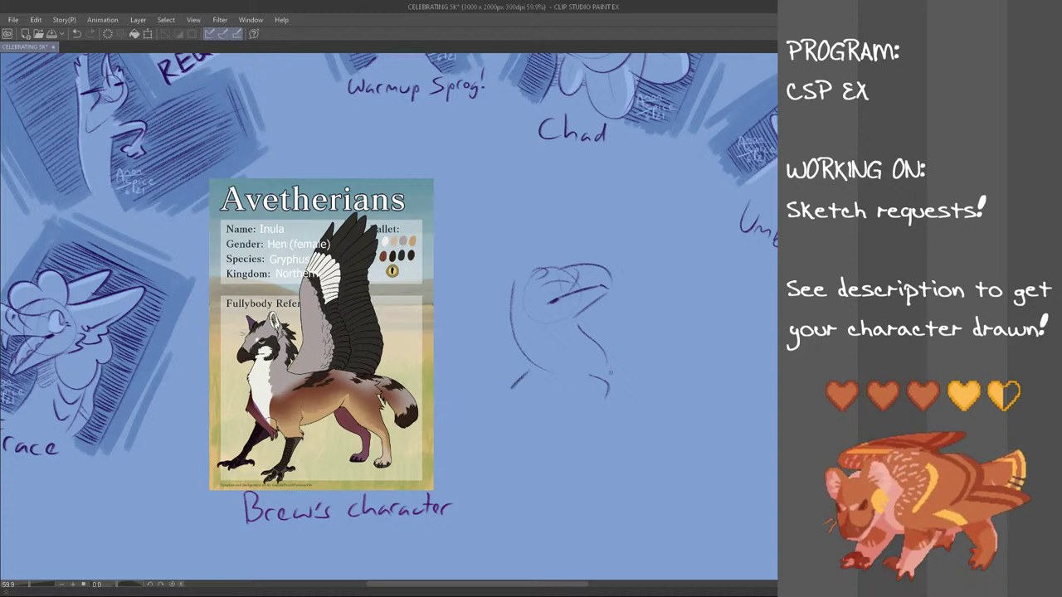
pyautogui.hotkey('ctrl', 'z')
pyautogui.moveTo(611, 372); pyautogui.dragTo(624, 402)
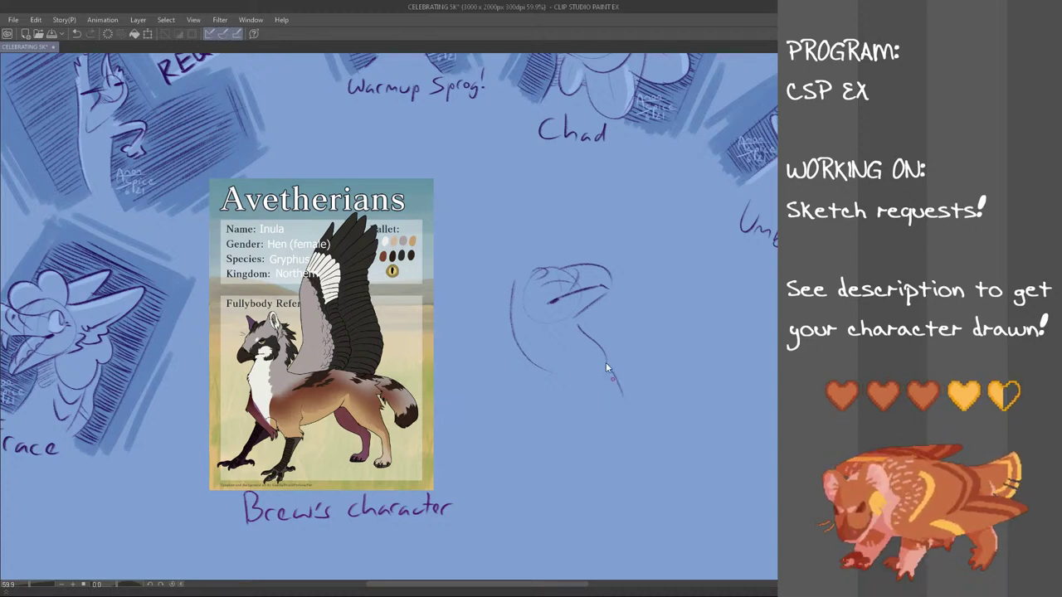
pyautogui.moveTo(539, 371)
pyautogui.mouseDown()
pyautogui.moveTo(513, 397)
pyautogui.moveTo(524, 384)
pyautogui.moveTo(590, 404)
pyautogui.moveTo(598, 420)
pyautogui.mouseUp()
pyautogui.hotkey('ctrl', 'z')
pyautogui.moveTo(590, 384); pyautogui.dragTo(585, 417)
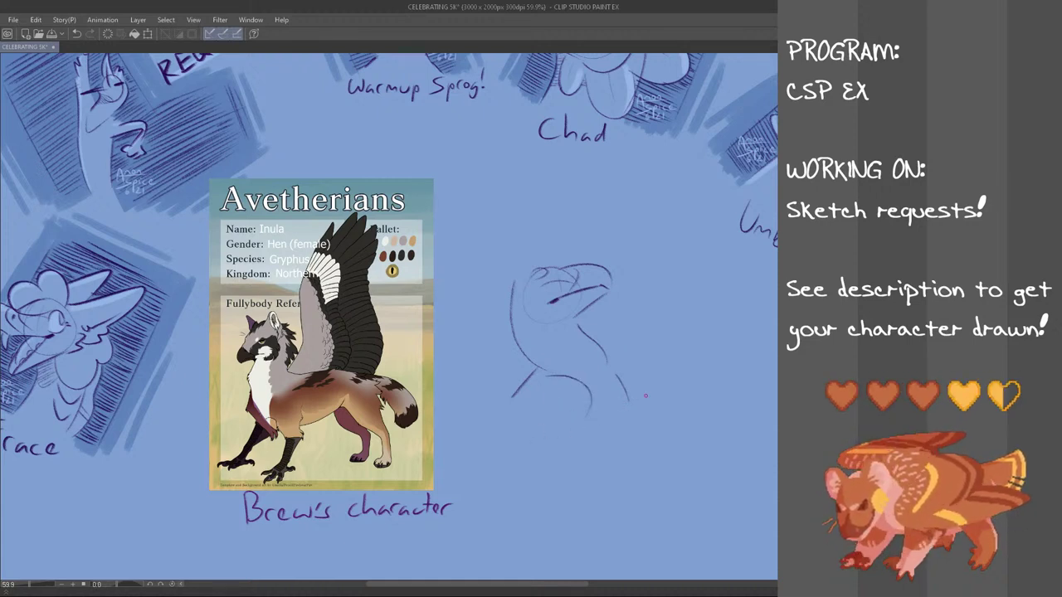
pyautogui.hotkey('ctrl', 'z')
pyautogui.moveTo(557, 373); pyautogui.dragTo(604, 418)
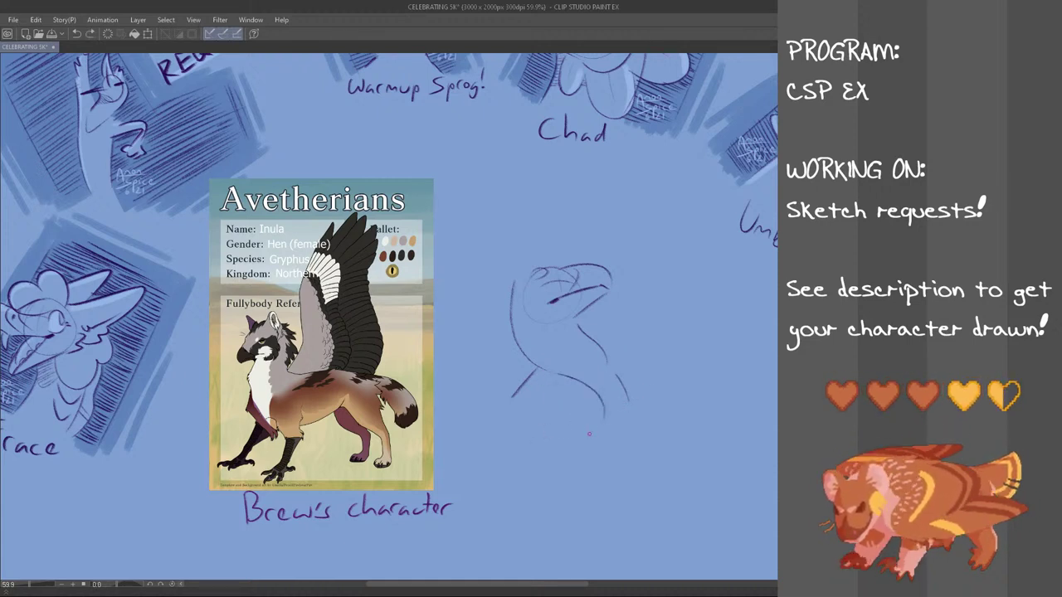
pyautogui.hotkey('ctrl', 'z')
pyautogui.moveTo(560, 375); pyautogui.dragTo(589, 405)
# - Add jagged feather tips to the throat and chest outline
pyautogui.moveTo(580, 325)
pyautogui.mouseDown()
pyautogui.moveTo(603, 354)
pyautogui.moveTo(605, 340)
pyautogui.moveTo(603, 356)
pyautogui.moveTo(612, 346)
pyautogui.moveTo(610, 375)
pyautogui.moveTo(614, 346)
pyautogui.mouseUp()
pyautogui.hotkey('ctrl', 'z')
pyautogui.moveTo(600, 351); pyautogui.dragTo(615, 348)
pyautogui.hotkey('ctrl', 'z')
pyautogui.hotkey('ctrl', 'z')
pyautogui.hotkey('ctrl', 'z')
pyautogui.hotkey('ctrl', 'z')
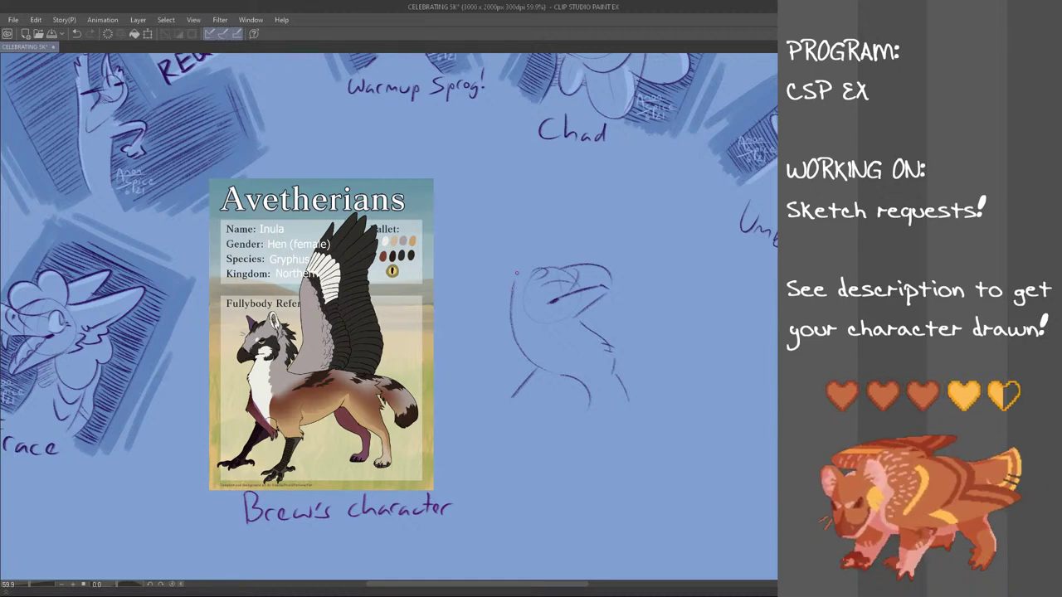
# - Draw two pointed ears on top of the head, undoing unsuitable strokes
pyautogui.moveTo(512, 285)
pyautogui.mouseDown()
pyautogui.moveTo(538, 247)
pyautogui.moveTo(521, 249)
pyautogui.moveTo(579, 248)
pyautogui.mouseUp()
pyautogui.hotkey('ctrl', 'z')
pyautogui.hotkey('ctrl', 'z')
pyautogui.hotkey('ctrl', 'z')
pyautogui.moveTo(512, 285)
pyautogui.mouseDown()
pyautogui.moveTo(552, 244)
pyautogui.moveTo(563, 266)
pyautogui.moveTo(552, 241)
pyautogui.moveTo(568, 265)
pyautogui.mouseUp()
pyautogui.hotkey('ctrl', 'z')
pyautogui.hotkey('ctrl', 'z')
pyautogui.hotkey('ctrl', 'z')
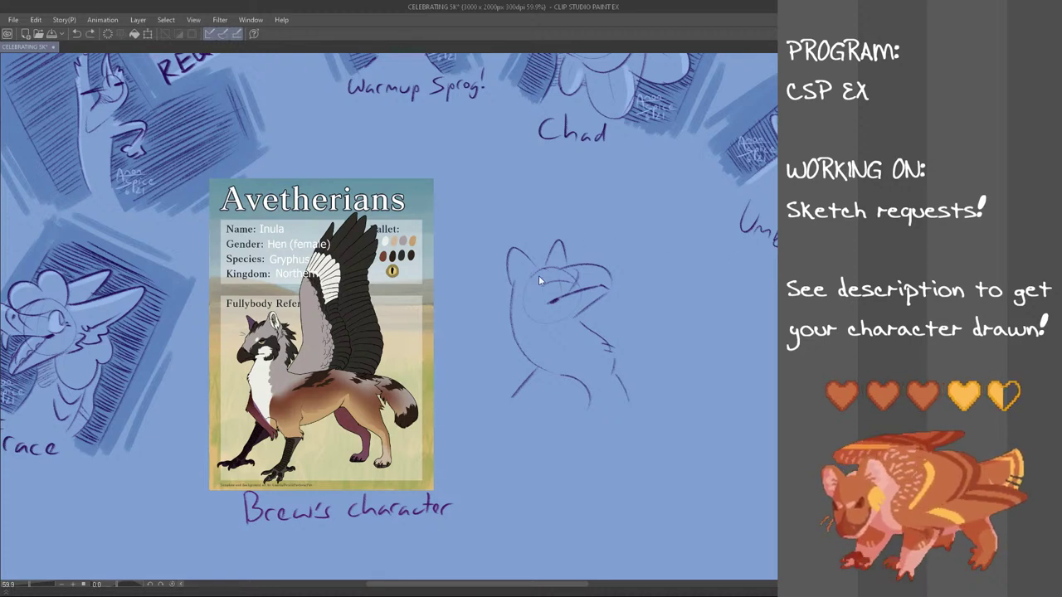
pyautogui.hotkey('ctrl', 'z')
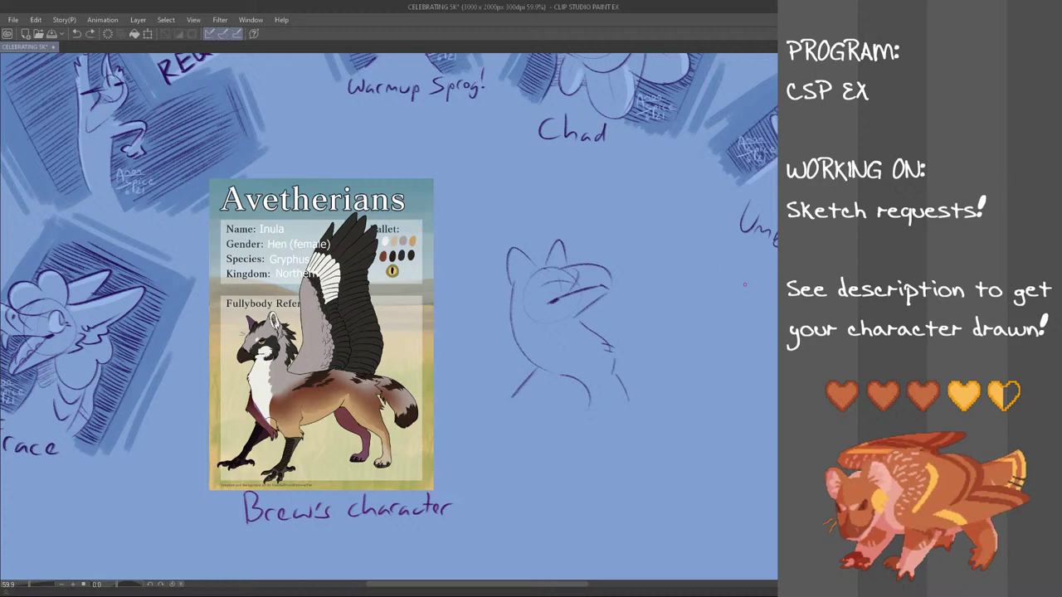
# - Draw the flat brow line across the forehead and erase the rough beak
pyautogui.moveTo(533, 267)
pyautogui.mouseDown()
pyautogui.moveTo(611, 275)
pyautogui.moveTo(581, 262)
pyautogui.moveTo(608, 279)
pyautogui.moveTo(574, 313)
pyautogui.moveTo(575, 293)
pyautogui.mouseUp()
pyautogui.hotkey('ctrl', 'z')
pyautogui.hotkey('ctrl', 'z')
pyautogui.hotkey('ctrl', 'z')
pyautogui.hotkey('ctrl', 'z')
pyautogui.press('e')
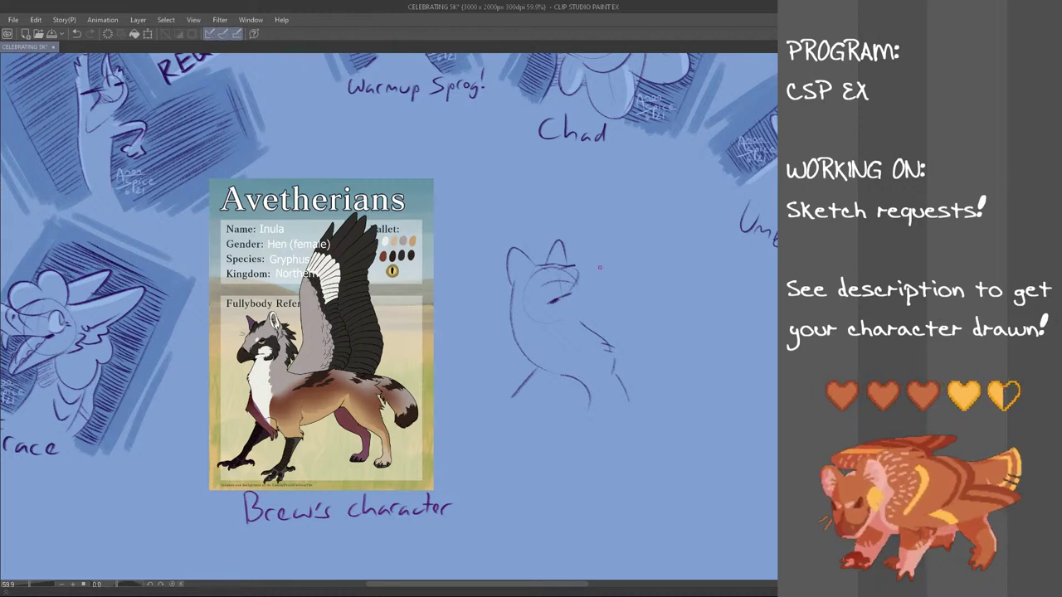
# - Redraw the hooked beak with bolder lines and add the half-closed eye beneath the brow
pyautogui.moveTo(573, 267)
pyautogui.mouseDown()
pyautogui.moveTo(611, 281)
pyautogui.moveTo(598, 296)
pyautogui.moveTo(606, 288)
pyautogui.mouseUp()
pyautogui.hotkey('ctrl', 'z')
pyautogui.hotkey('ctrl', 'z')
pyautogui.hotkey('ctrl', 'z')
pyautogui.hotkey('ctrl', 'z')
pyautogui.hotkey('ctrl', 'z')
pyautogui.hotkey('ctrl', 'z')
pyautogui.moveTo(572, 275)
pyautogui.mouseDown()
pyautogui.moveTo(581, 280)
pyautogui.moveTo(558, 275)
pyautogui.moveTo(554, 262)
pyautogui.mouseUp()
pyautogui.hotkey('ctrl', 'z')
pyautogui.hotkey('ctrl', 'z')
pyautogui.hotkey('ctrl', 'z')
pyautogui.hotkey('ctrl', 'z')
pyautogui.hotkey('ctrl', 'z')
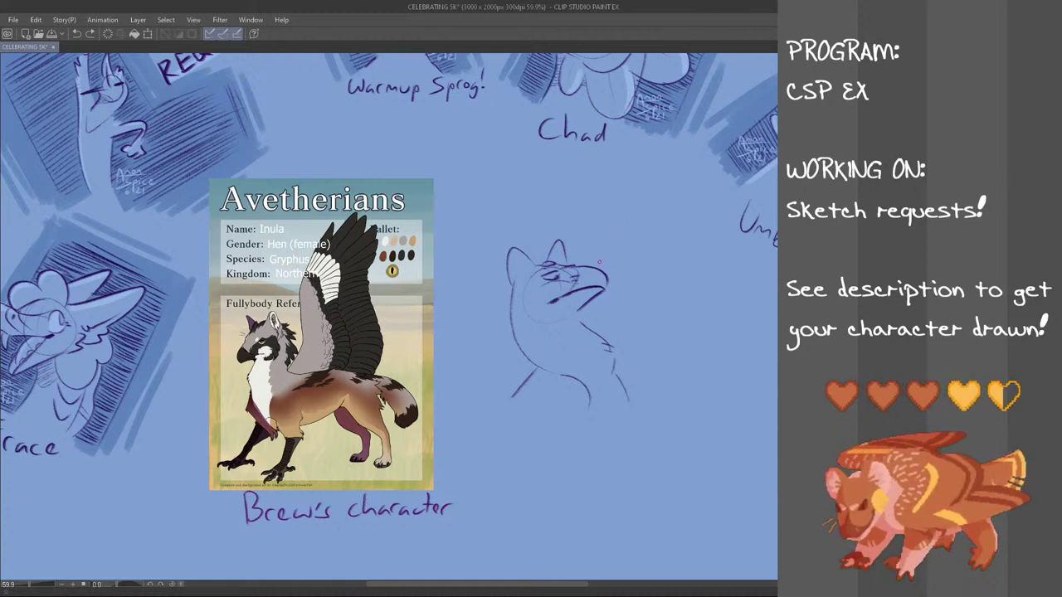
# - Add the near ear's inner line and jagged feather tufts down the back of the head and neck
pyautogui.moveTo(527, 279); pyautogui.dragTo(523, 254)
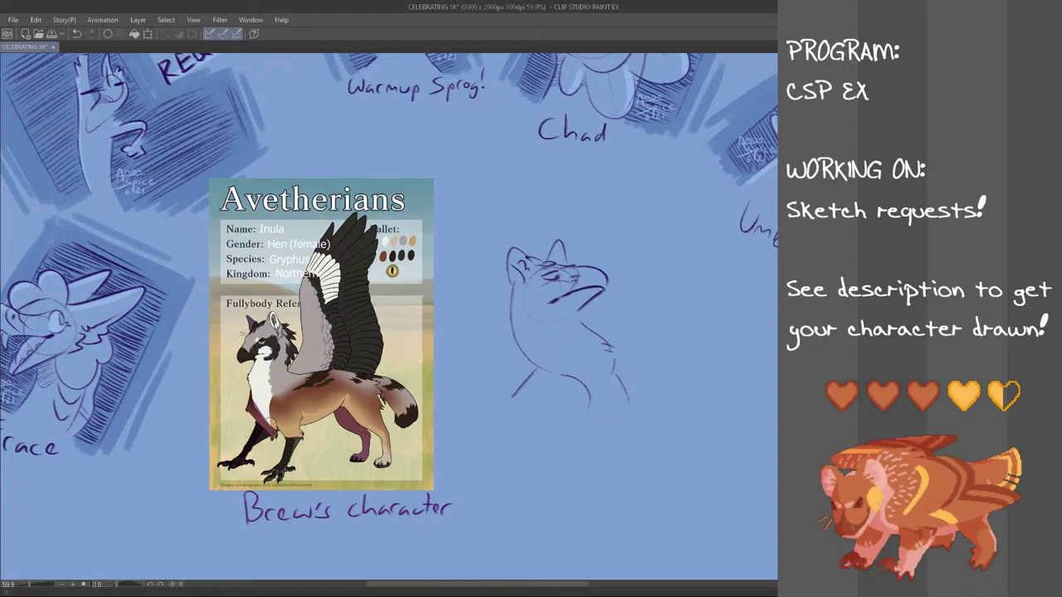
pyautogui.moveTo(512, 284); pyautogui.dragTo(504, 293)
pyautogui.hotkey('ctrl', 'z')
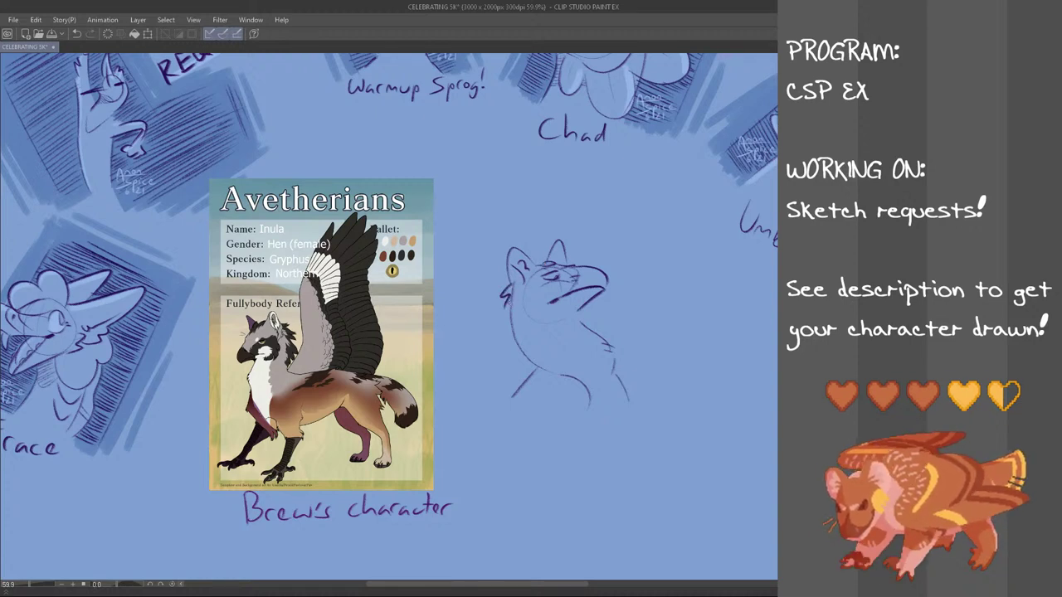
pyautogui.moveTo(507, 286)
pyautogui.mouseDown()
pyautogui.moveTo(500, 317)
pyautogui.moveTo(513, 322)
pyautogui.moveTo(499, 320)
pyautogui.moveTo(527, 359)
pyautogui.mouseUp()
pyautogui.hotkey('ctrl', 'z')
pyautogui.hotkey('ctrl', 'z')
pyautogui.hotkey('ctrl', 'z')
pyautogui.hotkey('ctrl', 'z')
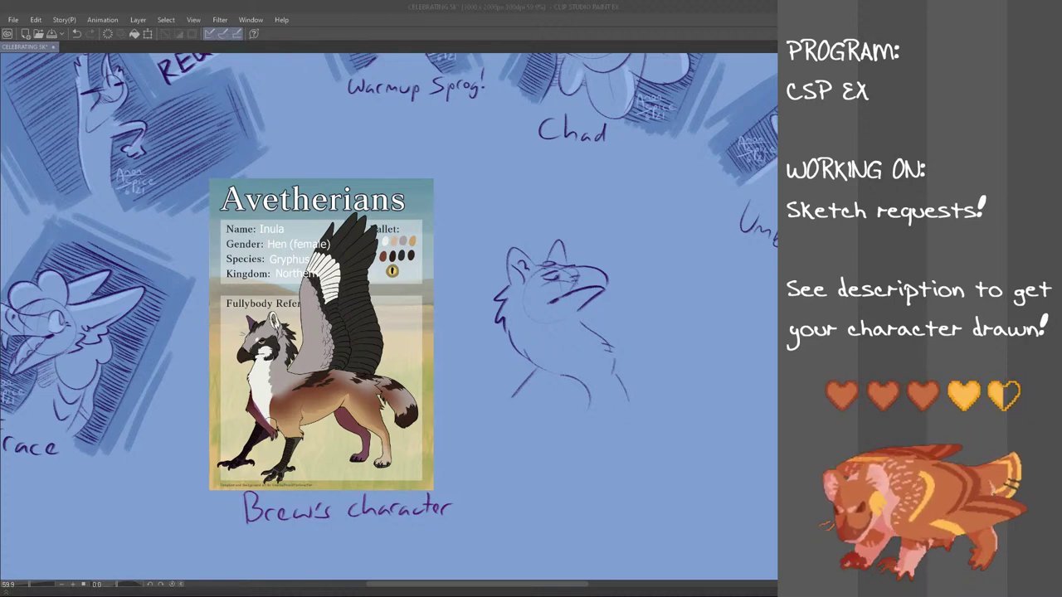
# - Draw ragged cheek feathers below the face and a small spiky feather tuft between the ears
pyautogui.click(390, 5)
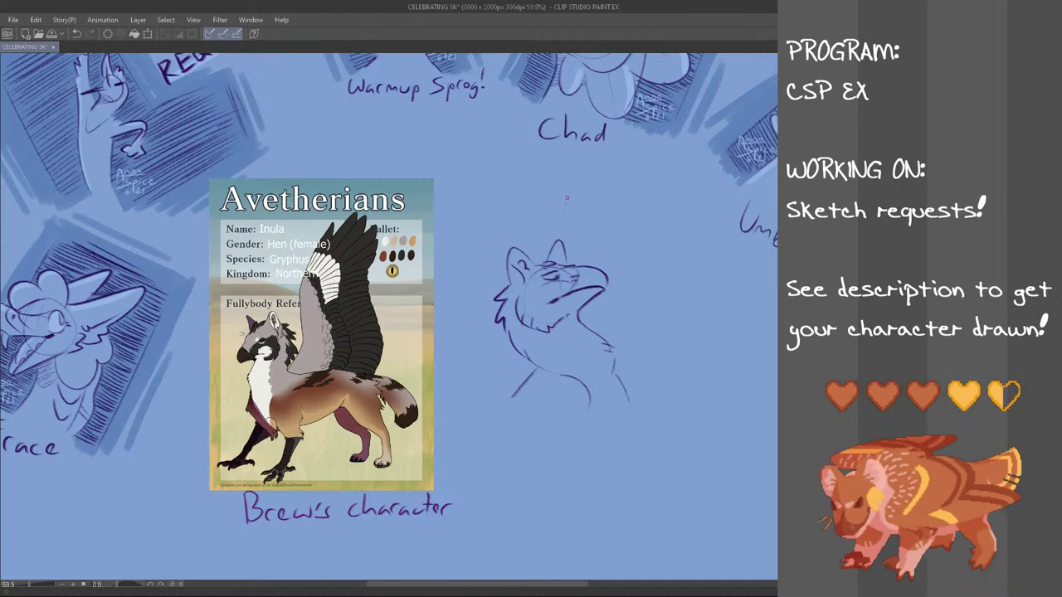
pyautogui.moveTo(548, 250); pyautogui.dragTo(534, 248)
pyautogui.hotkey('ctrl', 'z')
pyautogui.hotkey('ctrl', 'z')
pyautogui.moveTo(533, 248)
pyautogui.mouseDown()
pyautogui.moveTo(547, 242)
pyautogui.moveTo(545, 253)
pyautogui.mouseUp()
pyautogui.hotkey('ctrl', 'z')
pyautogui.hotkey('ctrl', 'z')
pyautogui.hotkey('ctrl', 'z')
pyautogui.hotkey('ctrl', 'z')
pyautogui.hotkey('ctrl', 'z')
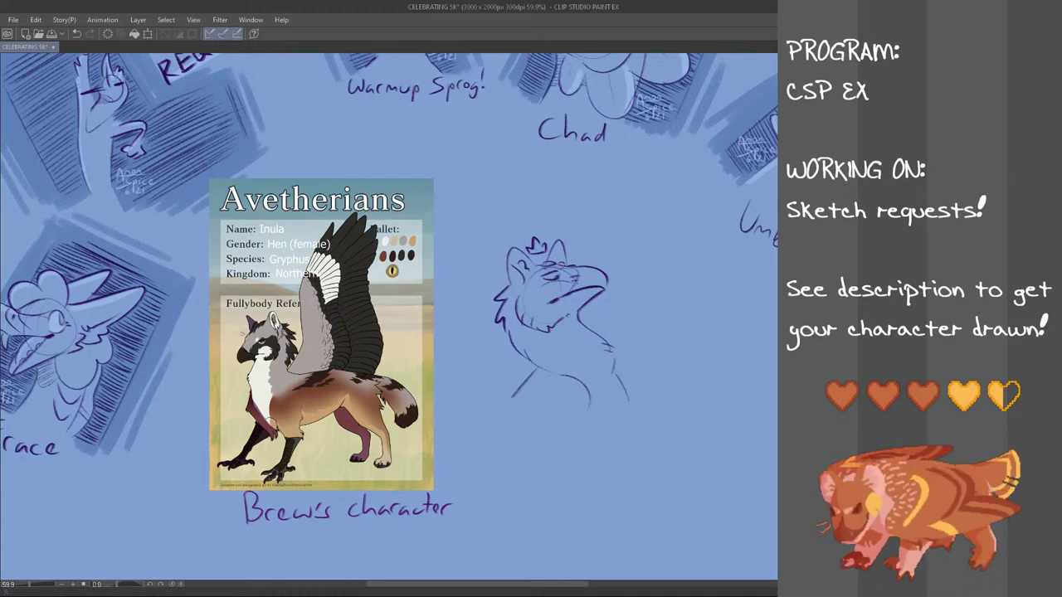
# - Add small strokes beside the far ear and hatch the shadows under the jaw and below the shoulder curve
pyautogui.moveTo(568, 263); pyautogui.dragTo(579, 251)
pyautogui.hotkey('ctrl', 'z')
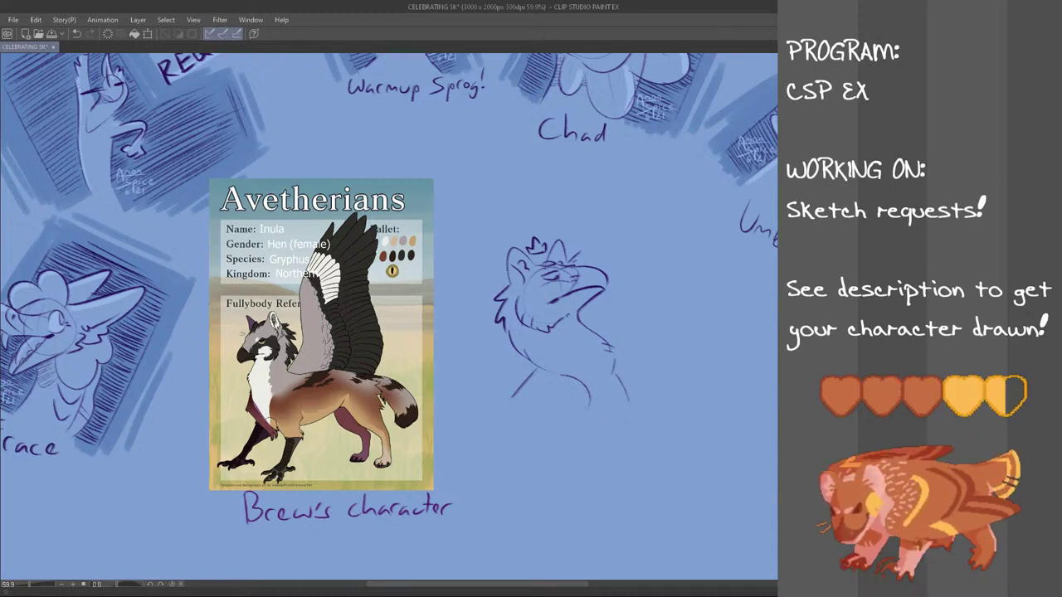
pyautogui.moveTo(551, 324); pyautogui.dragTo(584, 337)
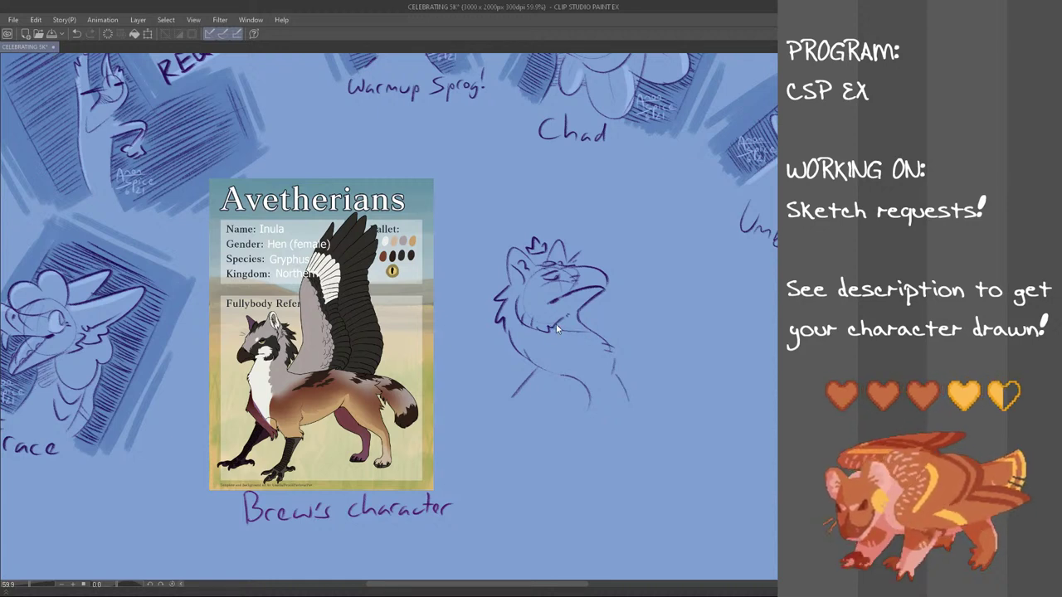
pyautogui.moveTo(554, 323)
pyautogui.mouseDown()
pyautogui.moveTo(591, 331)
pyautogui.moveTo(576, 319)
pyautogui.mouseUp()
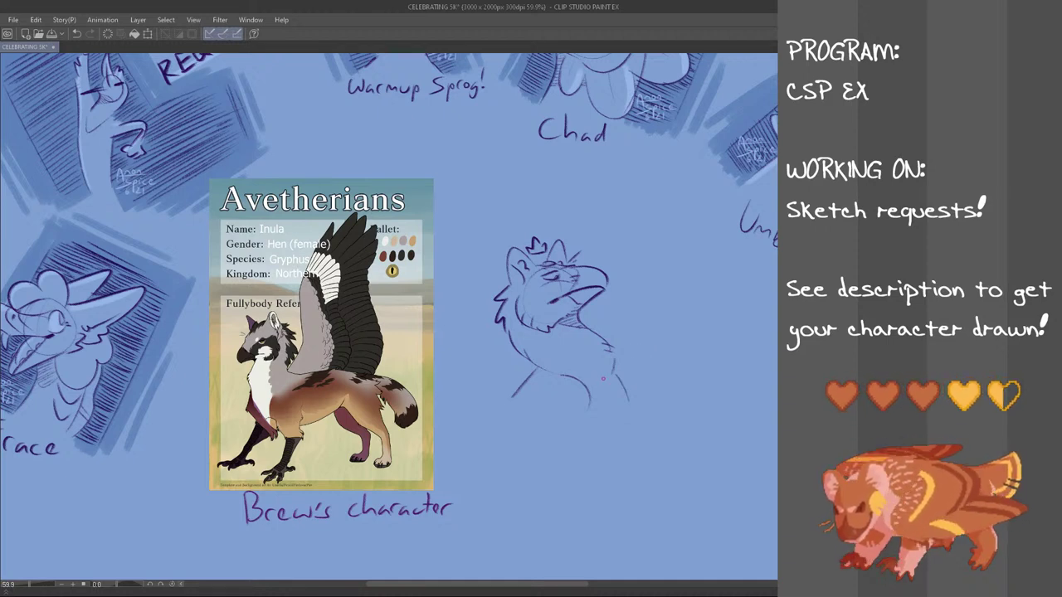
pyautogui.moveTo(585, 378)
pyautogui.mouseDown()
pyautogui.moveTo(597, 406)
pyautogui.moveTo(603, 382)
pyautogui.moveTo(608, 390)
pyautogui.mouseUp()
pyautogui.hotkey('ctrl', 'z')
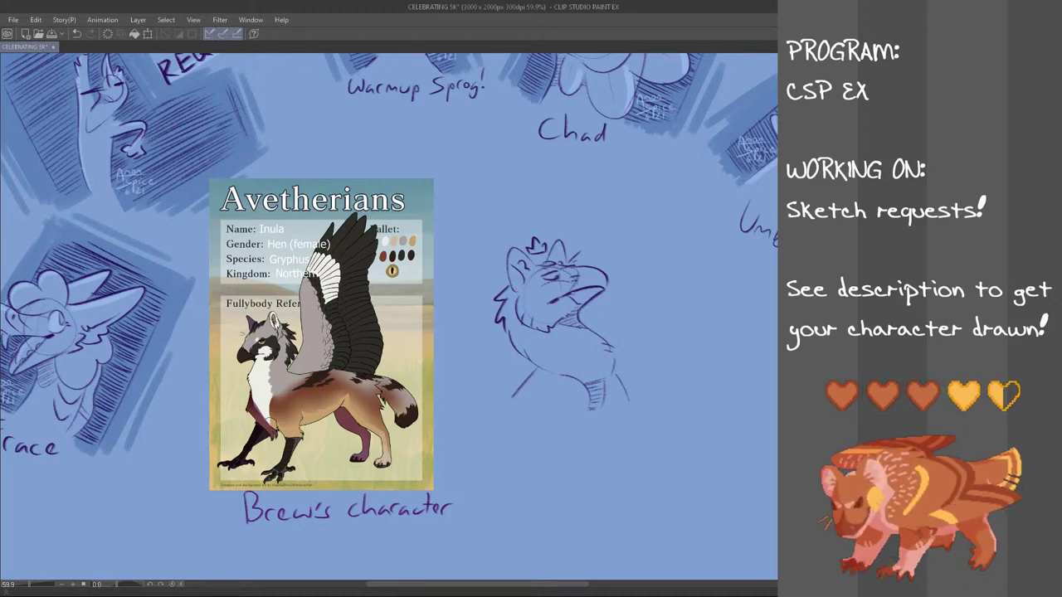
# - Draw the tilted frame's long upper edge in two parts, behind the neck and above the beak, retrying the strokes
pyautogui.moveTo(493, 334); pyautogui.dragTo(479, 376)
pyautogui.hotkey('ctrl', 'z')
pyautogui.hotkey('ctrl', 'z')
pyautogui.hotkey('ctrl', 'z')
pyautogui.moveTo(501, 332); pyautogui.dragTo(476, 377)
pyautogui.hotkey('ctrl', 'z')
pyautogui.moveTo(500, 336); pyautogui.dragTo(477, 373)
pyautogui.moveTo(581, 264); pyautogui.dragTo(601, 244)
pyautogui.hotkey('ctrl', 'z')
pyautogui.hotkey('ctrl', 'z')
pyautogui.hotkey('ctrl', 'z')
pyautogui.moveTo(487, 378); pyautogui.dragTo(509, 346)
pyautogui.hotkey('ctrl', 'z')
pyautogui.moveTo(587, 264); pyautogui.dragTo(611, 235)
pyautogui.hotkey('ctrl', 'z')
pyautogui.hotkey('ctrl', 'z')
pyautogui.hotkey('ctrl', 'z')
pyautogui.hotkey('ctrl', 'z')
# - Draw the tilted frame's two remaining edges in front of the beak and chest, converging toward a corner
pyautogui.moveTo(614, 295)
pyautogui.mouseDown()
pyautogui.moveTo(652, 224)
pyautogui.moveTo(674, 310)
pyautogui.mouseUp()
pyautogui.hotkey('ctrl', 'z')
pyautogui.moveTo(613, 233); pyautogui.dragTo(670, 302)
pyautogui.moveTo(631, 387); pyautogui.dragTo(677, 328)
pyautogui.hotkey('ctrl', 'z')
pyautogui.moveTo(632, 395); pyautogui.dragTo(684, 338)
pyautogui.hotkey('ctrl', 'z')
pyautogui.hotkey('ctrl', 'z')
pyautogui.moveTo(614, 234); pyautogui.dragTo(683, 309)
pyautogui.hotkey('ctrl', 'z')
pyautogui.moveTo(632, 398)
pyautogui.mouseDown()
pyautogui.moveTo(695, 324)
pyautogui.moveTo(639, 385)
pyautogui.moveTo(681, 327)
pyautogui.moveTo(641, 386)
pyautogui.mouseUp()
pyautogui.hotkey('ctrl', 'z')
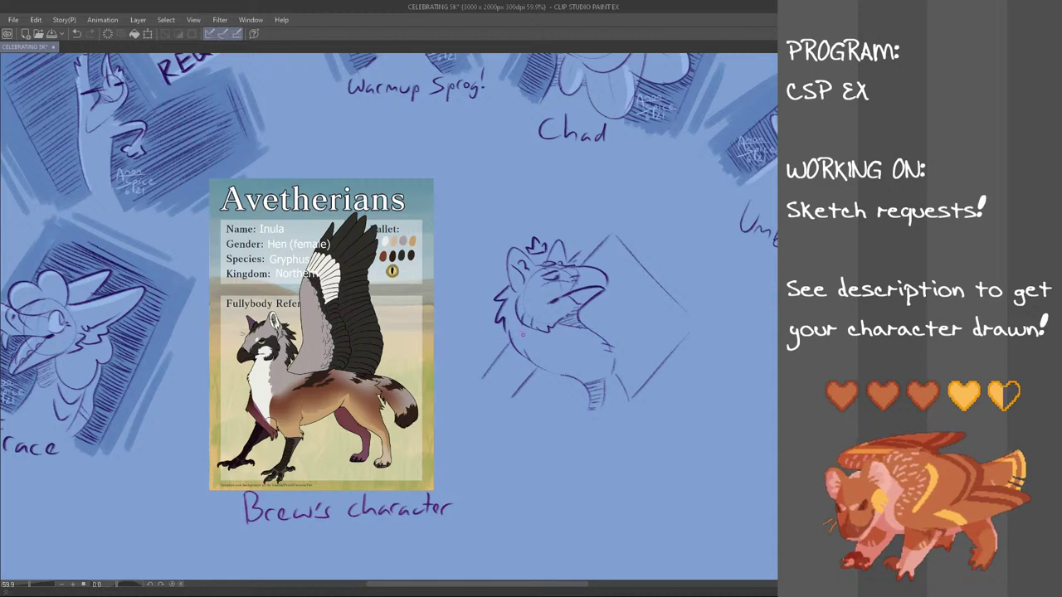
# - Hatch the small frame area behind the gryphon's neck and the large area in front of its beak and chest
pyautogui.moveTo(483, 379)
pyautogui.mouseDown()
pyautogui.moveTo(507, 393)
pyautogui.moveTo(490, 377)
pyautogui.moveTo(504, 366)
pyautogui.moveTo(499, 350)
pyautogui.moveTo(528, 373)
pyautogui.moveTo(531, 364)
pyautogui.mouseUp()
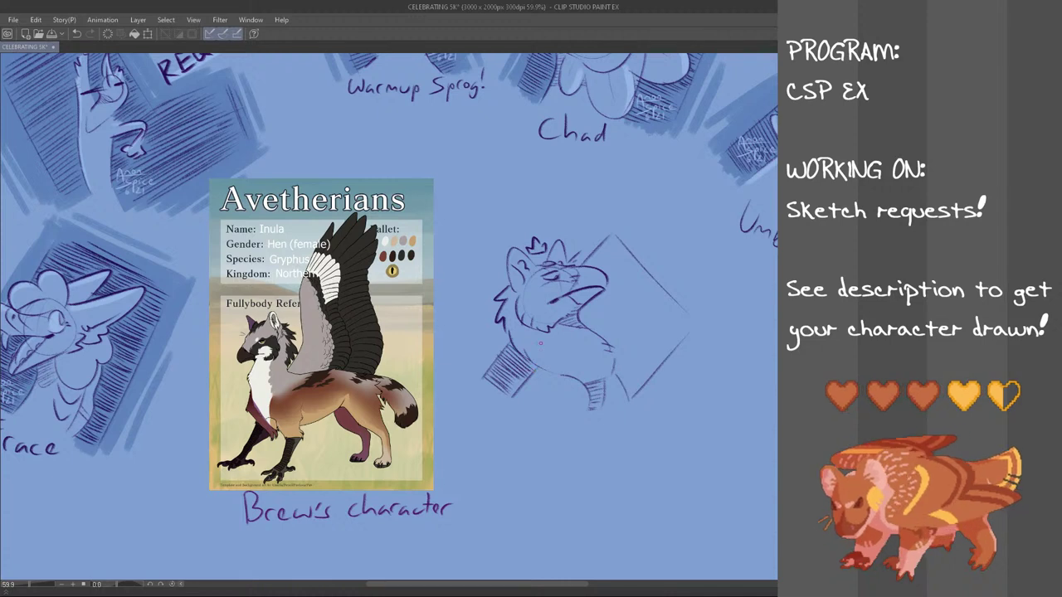
pyautogui.moveTo(624, 387)
pyautogui.mouseDown()
pyautogui.moveTo(632, 396)
pyautogui.moveTo(641, 361)
pyautogui.moveTo(619, 340)
pyautogui.moveTo(642, 372)
pyautogui.mouseUp()
pyautogui.moveTo(582, 315)
pyautogui.mouseDown()
pyautogui.moveTo(635, 360)
pyautogui.moveTo(656, 355)
pyautogui.mouseUp()
pyautogui.moveTo(607, 296)
pyautogui.mouseDown()
pyautogui.moveTo(660, 342)
pyautogui.moveTo(667, 335)
pyautogui.moveTo(653, 370)
pyautogui.mouseUp()
pyautogui.moveTo(648, 352); pyautogui.dragTo(666, 353)
pyautogui.moveTo(662, 340); pyautogui.dragTo(672, 348)
pyautogui.moveTo(609, 280); pyautogui.dragTo(670, 328)
pyautogui.hotkey('ctrl', 'z')
pyautogui.moveTo(625, 297); pyautogui.dragTo(675, 335)
pyautogui.moveTo(609, 277); pyautogui.dragTo(679, 333)
pyautogui.moveTo(595, 259)
pyautogui.mouseDown()
pyautogui.moveTo(680, 326)
pyautogui.moveTo(672, 324)
pyautogui.moveTo(682, 317)
pyautogui.mouseUp()
pyautogui.moveTo(610, 241); pyautogui.dragTo(685, 315)
pyautogui.moveTo(617, 240); pyautogui.dragTo(679, 315)
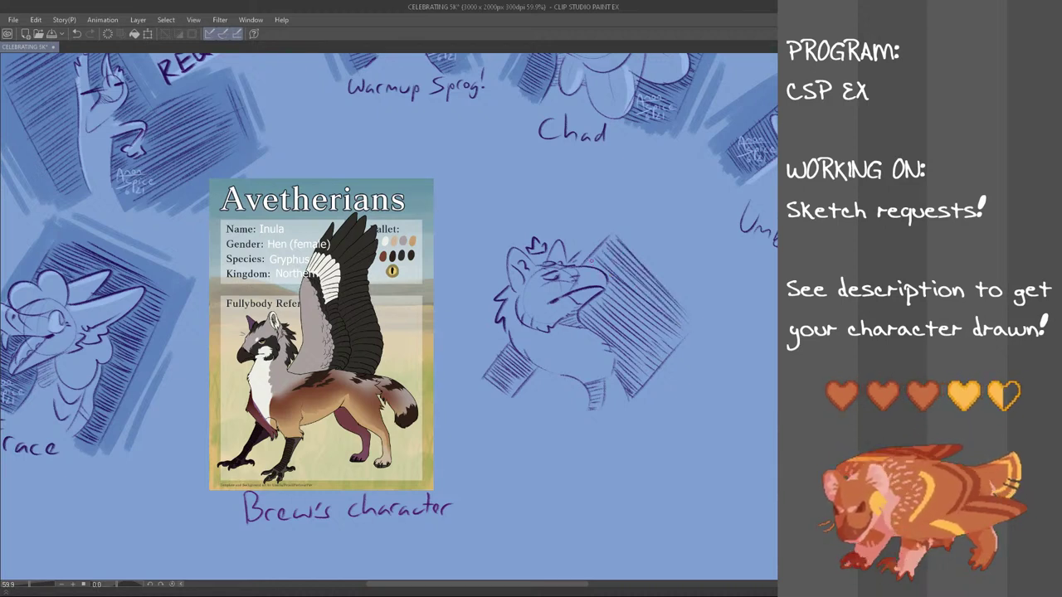
# - Extend the hatching past the frame's edge in front of the beak and darken the gryphon's chest outline
pyautogui.moveTo(629, 245); pyautogui.dragTo(690, 309)
pyautogui.moveTo(653, 274); pyautogui.dragTo(688, 305)
pyautogui.moveTo(639, 242); pyautogui.dragTo(690, 300)
pyautogui.moveTo(662, 282); pyautogui.dragTo(695, 315)
pyautogui.moveTo(653, 253); pyautogui.dragTo(678, 278)
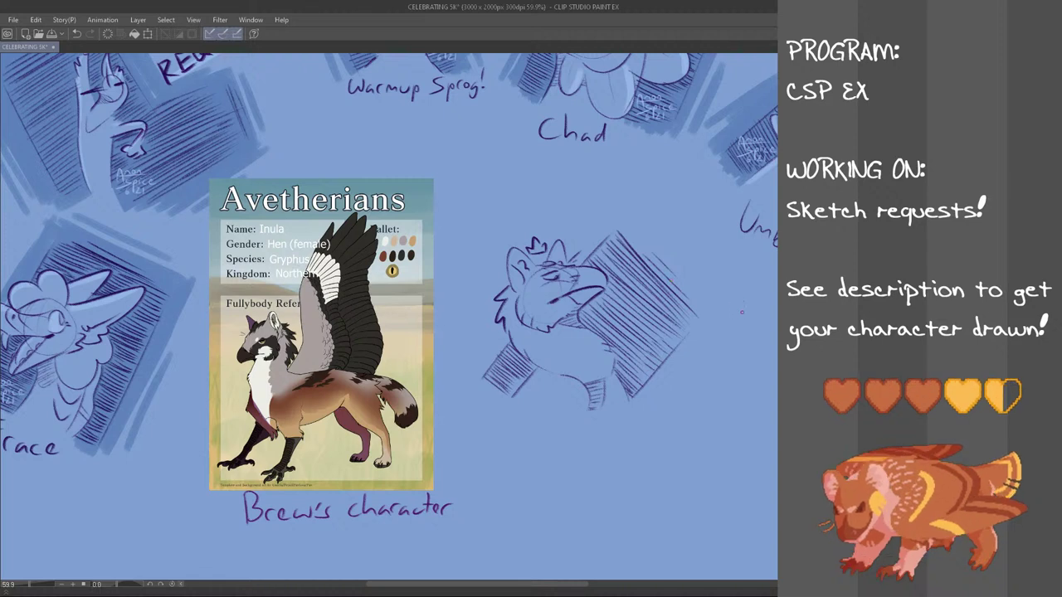
pyautogui.moveTo(616, 375); pyautogui.dragTo(628, 404)
pyautogui.hotkey('ctrl', 'z')
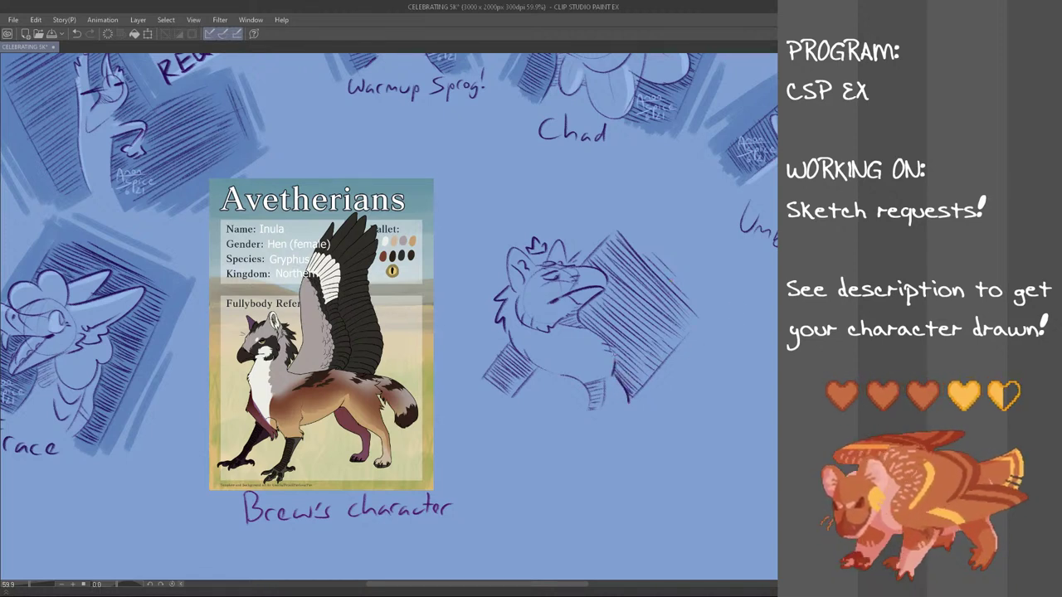
pyautogui.moveTo(580, 321); pyautogui.dragTo(610, 352)
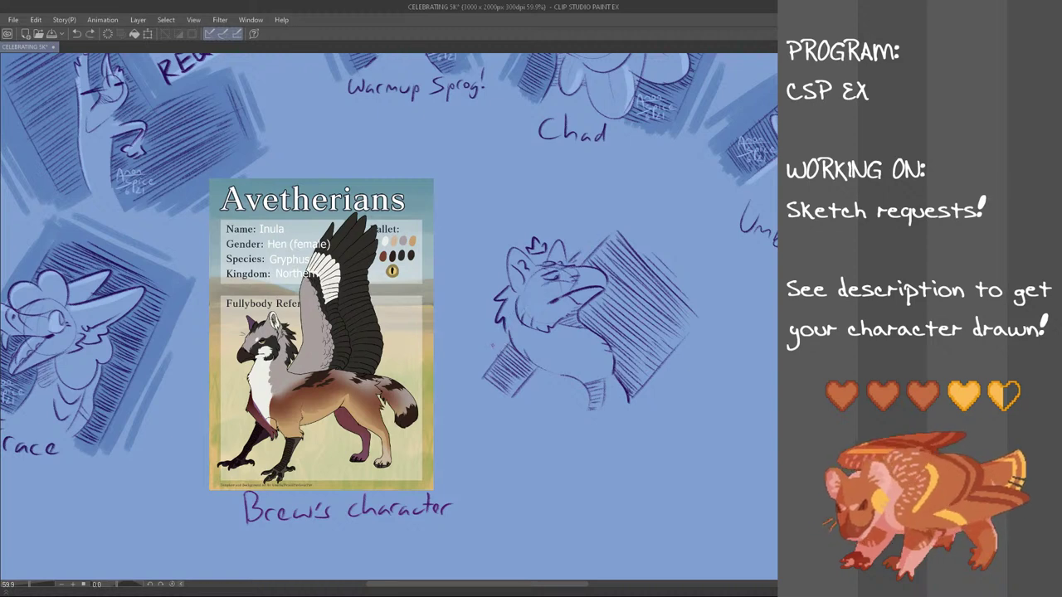
# - Lay broad translucent shading strokes along the frame's long upper edge behind the head, retrying until the angle matches the frame
pyautogui.moveTo(470, 366)
pyautogui.mouseDown()
pyautogui.moveTo(607, 226)
pyautogui.moveTo(586, 251)
pyautogui.mouseUp()
pyautogui.hotkey('ctrl', 'z')
pyautogui.hotkey('ctrl', 'z')
pyautogui.hotkey('ctrl', 'z')
pyautogui.moveTo(462, 369)
pyautogui.mouseDown()
pyautogui.moveTo(598, 222)
pyautogui.moveTo(592, 245)
pyautogui.moveTo(608, 213)
pyautogui.mouseUp()
pyautogui.hotkey('ctrl', 'z')
pyautogui.hotkey('ctrl', 'z')
pyautogui.moveTo(458, 373)
pyautogui.mouseDown()
pyautogui.moveTo(607, 222)
pyautogui.moveTo(591, 242)
pyautogui.mouseUp()
pyautogui.hotkey('ctrl', 'z')
pyautogui.hotkey('ctrl', 'z')
pyautogui.moveTo(465, 368)
pyautogui.mouseDown()
pyautogui.moveTo(602, 221)
pyautogui.moveTo(554, 275)
pyautogui.moveTo(592, 252)
pyautogui.mouseUp()
pyautogui.hotkey('ctrl', 'z')
pyautogui.hotkey('ctrl', 'z')
pyautogui.moveTo(481, 371); pyautogui.dragTo(612, 237)
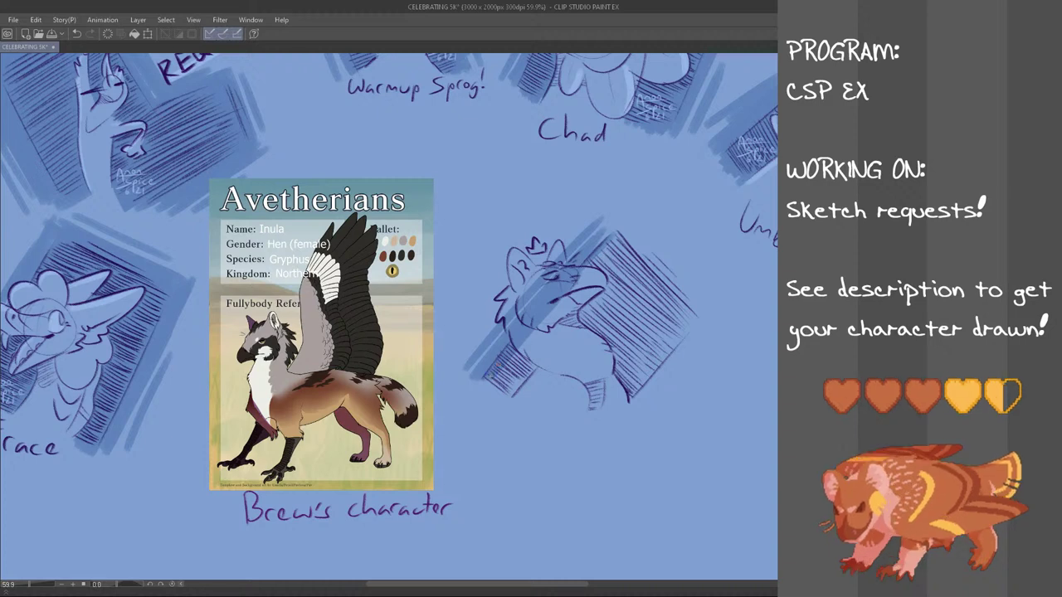
# - Shade the small hatched area behind the neck and the hatching around the beak, with a loose stroke outside the lower front edge
pyautogui.moveTo(488, 390); pyautogui.dragTo(533, 334)
pyautogui.moveTo(493, 391)
pyautogui.mouseDown()
pyautogui.moveTo(535, 339)
pyautogui.moveTo(537, 366)
pyautogui.mouseUp()
pyautogui.moveTo(627, 410)
pyautogui.mouseDown()
pyautogui.moveTo(708, 320)
pyautogui.moveTo(705, 336)
pyautogui.mouseUp()
pyautogui.moveTo(589, 265); pyautogui.dragTo(614, 234)
pyautogui.moveTo(594, 273); pyautogui.dragTo(627, 244)
pyautogui.moveTo(593, 295); pyautogui.dragTo(631, 258)
pyautogui.moveTo(579, 319)
pyautogui.mouseDown()
pyautogui.moveTo(625, 274)
pyautogui.moveTo(624, 287)
pyautogui.mouseUp()
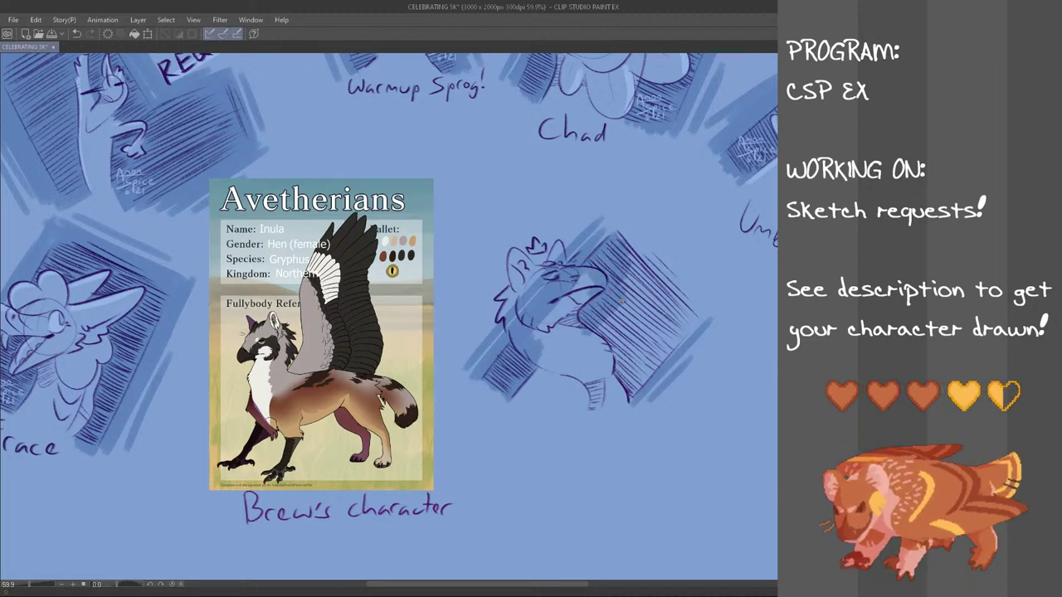
# - Fill the remaining hatched background in front of the gryphon's chest with broad translucent shading strokes
pyautogui.moveTo(592, 349); pyautogui.dragTo(640, 299)
pyautogui.moveTo(610, 378)
pyautogui.mouseDown()
pyautogui.moveTo(656, 315)
pyautogui.moveTo(623, 380)
pyautogui.mouseUp()
pyautogui.moveTo(664, 339); pyautogui.dragTo(629, 391)
pyautogui.moveTo(662, 357); pyautogui.dragTo(628, 401)
pyautogui.moveTo(644, 248)
pyautogui.mouseDown()
pyautogui.moveTo(630, 263)
pyautogui.moveTo(650, 257)
pyautogui.mouseUp()
pyautogui.moveTo(633, 317); pyautogui.dragTo(675, 271)
pyautogui.moveTo(648, 336); pyautogui.dragTo(695, 287)
pyautogui.moveTo(662, 353); pyautogui.dragTo(698, 302)
pyautogui.moveTo(664, 362); pyautogui.dragTo(705, 317)
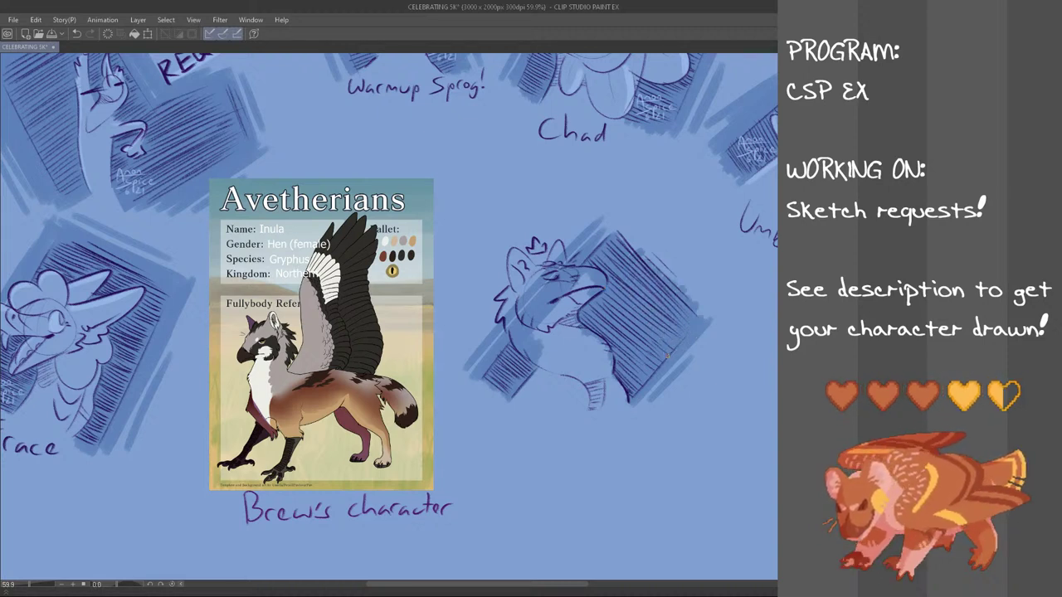
# - Shade the last gap near the frame's far edge and try loose broad strokes just outside that edge
pyautogui.moveTo(653, 261); pyautogui.dragTo(687, 293)
pyautogui.moveTo(618, 235); pyautogui.dragTo(668, 295)
pyautogui.hotkey('ctrl', 'z')
pyautogui.moveTo(637, 240); pyautogui.dragTo(710, 316)
pyautogui.hotkey('ctrl', 'z')
pyautogui.moveTo(639, 224); pyautogui.dragTo(705, 289)
pyautogui.moveTo(671, 254); pyautogui.dragTo(710, 292)
pyautogui.hotkey('ctrl', 'z')
pyautogui.moveTo(639, 228)
pyautogui.mouseDown()
pyautogui.moveTo(700, 284)
pyautogui.moveTo(690, 265)
pyautogui.mouseUp()
pyautogui.hotkey('ctrl', 'z')
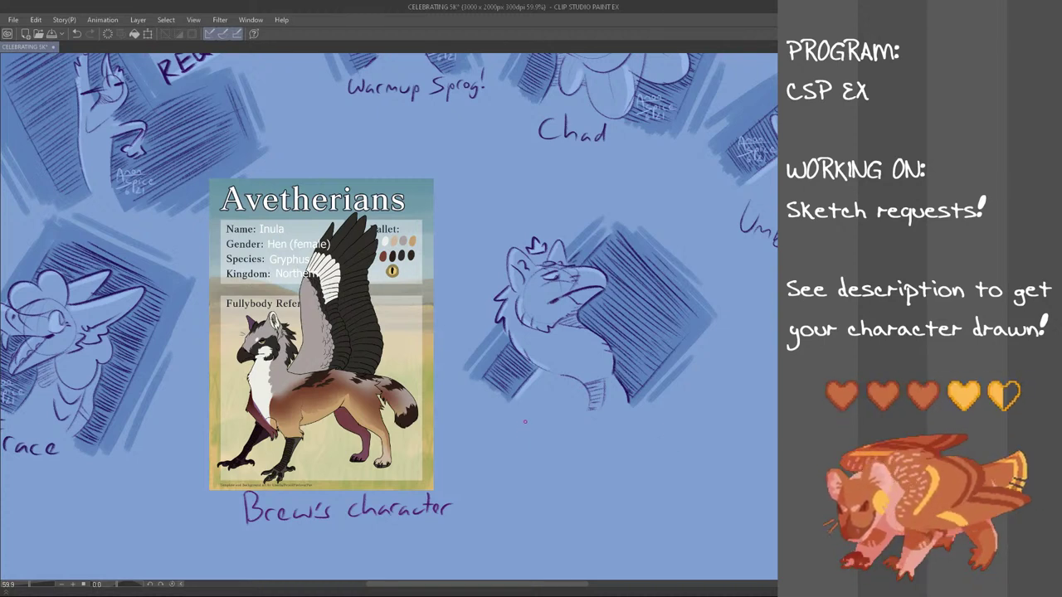
# - Handwrite the caption "Inula" below the gryphon sketch, redoing letters as needed
pyautogui.moveTo(523, 412)
pyautogui.mouseDown()
pyautogui.moveTo(525, 436)
pyautogui.moveTo(535, 408)
pyautogui.moveTo(534, 433)
pyautogui.moveTo(523, 436)
pyautogui.mouseUp()
pyautogui.hotkey('ctrl', 'z')
pyautogui.hotkey('ctrl', 'z')
pyautogui.hotkey('ctrl', 'z')
pyautogui.hotkey('ctrl', 'z')
pyautogui.hotkey('ctrl', 'z')
pyautogui.moveTo(516, 414)
pyautogui.mouseDown()
pyautogui.moveTo(529, 413)
pyautogui.moveTo(524, 430)
pyautogui.mouseUp()
pyautogui.hotkey('ctrl', 'z')
pyautogui.hotkey('ctrl', 'z')
pyautogui.moveTo(517, 410)
pyautogui.mouseDown()
pyautogui.moveTo(533, 409)
pyautogui.moveTo(535, 429)
pyautogui.moveTo(580, 432)
pyautogui.mouseUp()
pyautogui.hotkey('ctrl', 'z')
pyautogui.hotkey('ctrl', 'z')
# - Select the "Inula" caption, nudge it sideways beneath the gryphon's chest, and clear the selection
pyautogui.press('m')
pyautogui.moveTo(591, 408)
pyautogui.mouseDown()
pyautogui.moveTo(591, 444)
pyautogui.moveTo(505, 412)
pyautogui.moveTo(588, 406)
pyautogui.moveTo(597, 443)
pyautogui.mouseUp()
pyautogui.hotkey('ctrl', 't')
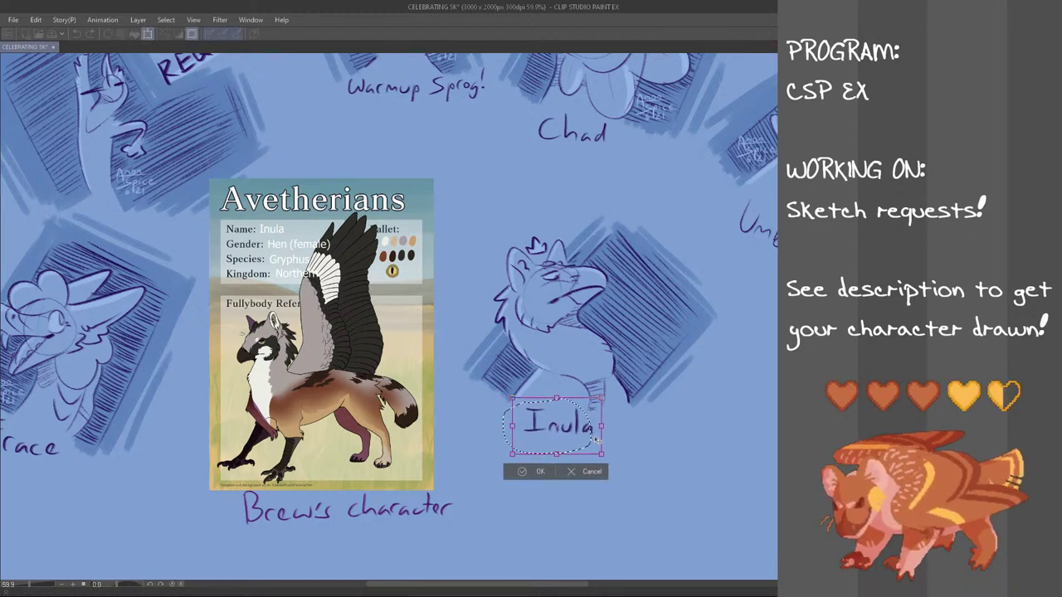
pyautogui.click(541, 473)
pyautogui.hotkey('ctrl', 'd')
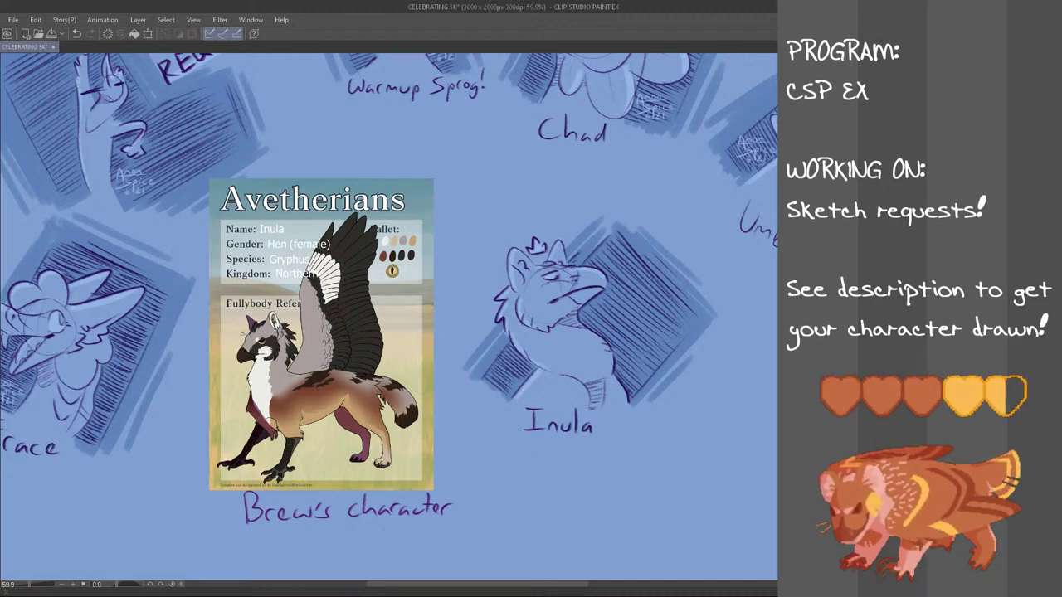
# - Copy the artist's signature from the raised-fist sketch into the small hatched area behind Inula's neck
pyautogui.moveTo(180, 190)
pyautogui.mouseDown()
pyautogui.moveTo(101, 166)
pyautogui.moveTo(180, 179)
pyautogui.mouseUp()
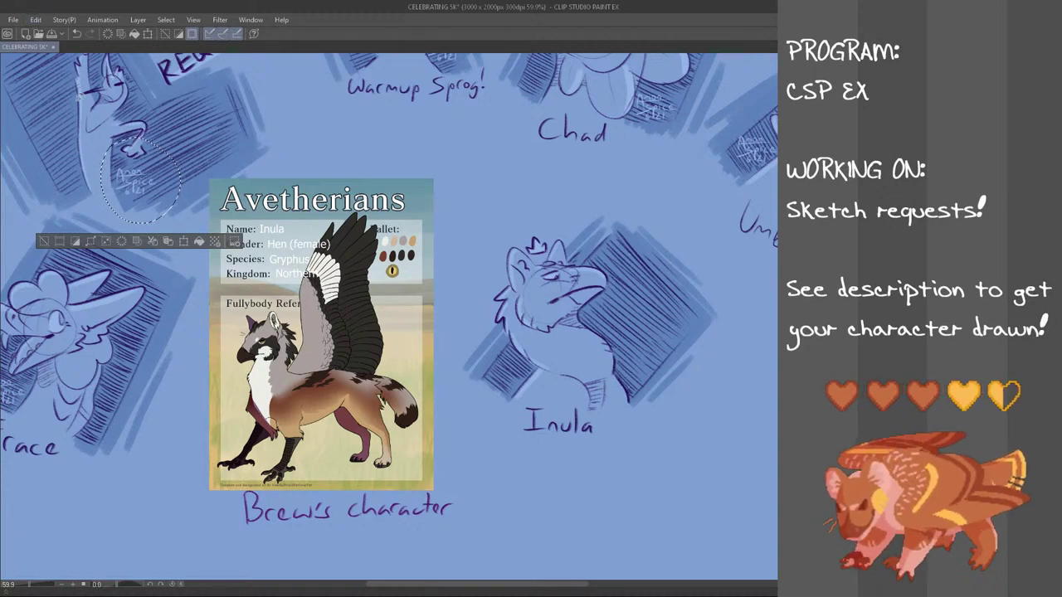
pyautogui.hotkey('ctrl', 't')
pyautogui.moveTo(165, 206)
pyautogui.mouseDown()
pyautogui.moveTo(528, 382)
pyautogui.moveTo(528, 392)
pyautogui.mouseUp()
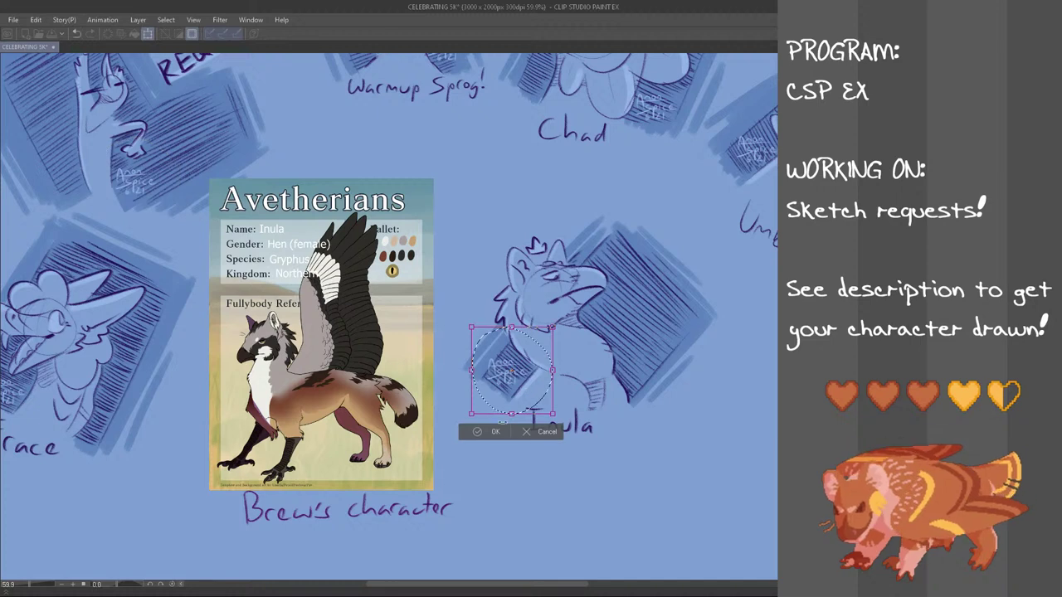
pyautogui.click(493, 433)
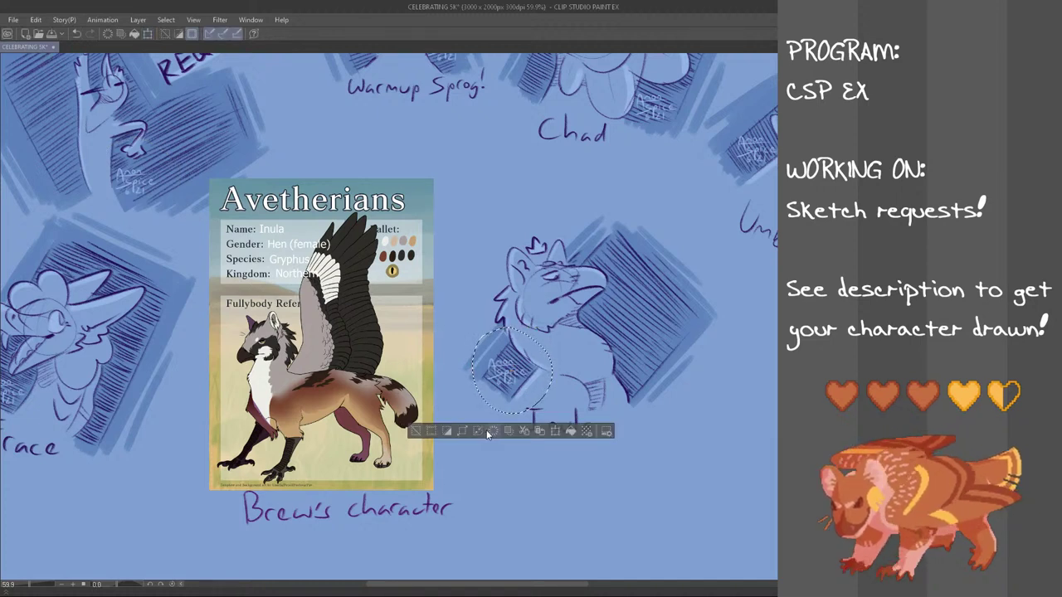
pyautogui.hotkey('ctrl', 'd')
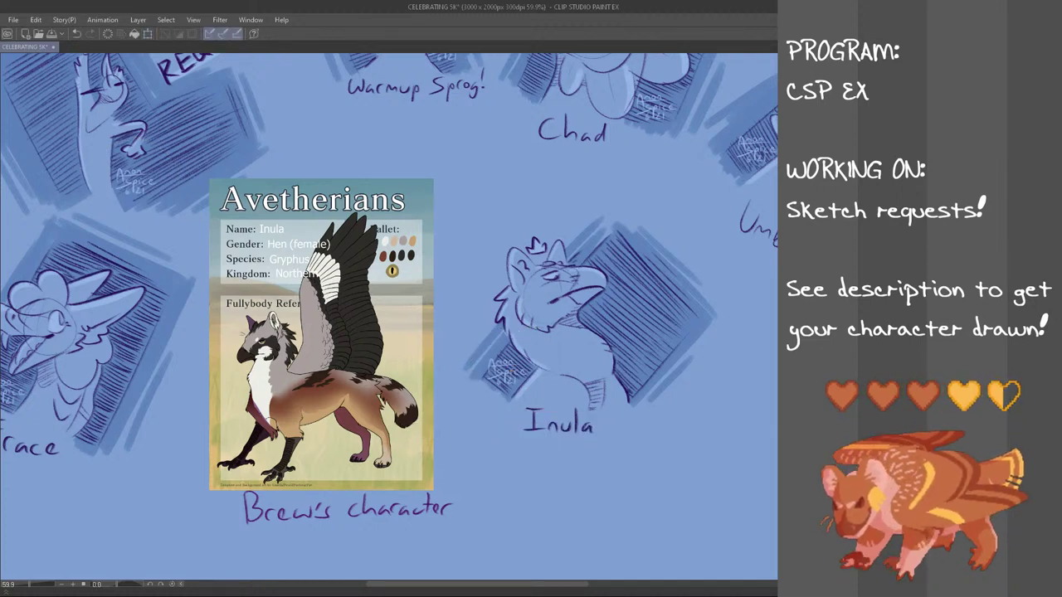
# - Delete the Avetherians reference sheet and move the captioned Inula sketch into the gap below the title and Warmup Sprog
pyautogui.press('Delete')
pyautogui.scroll(-1, 524, 350)
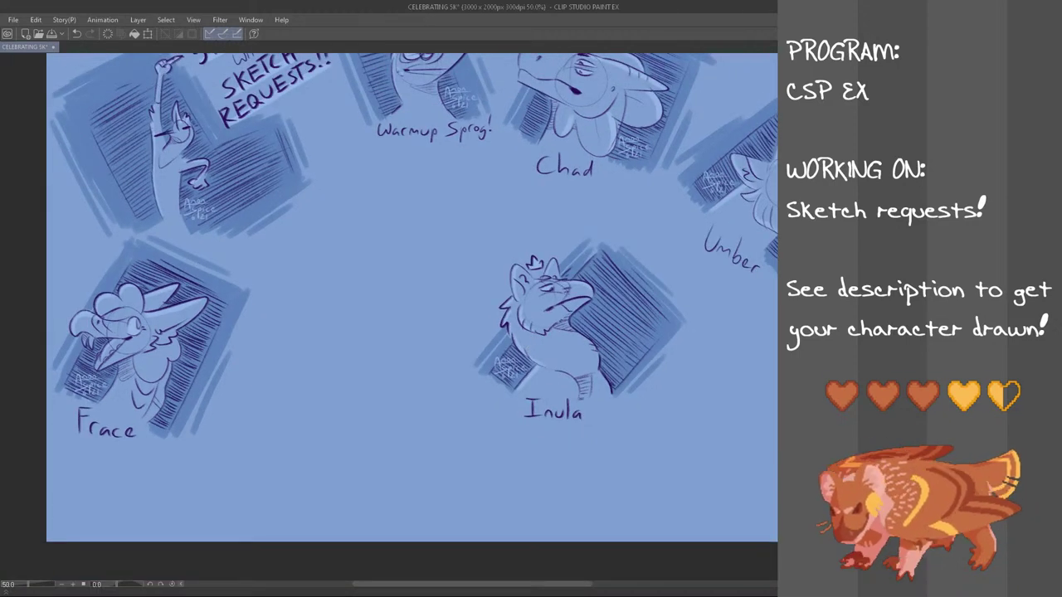
pyautogui.moveTo(627, 222)
pyautogui.mouseDown()
pyautogui.moveTo(710, 364)
pyautogui.moveTo(586, 473)
pyautogui.moveTo(458, 338)
pyautogui.moveTo(534, 243)
pyautogui.moveTo(625, 223)
pyautogui.mouseUp()
pyautogui.hotkey('ctrl', 't')
pyautogui.moveTo(617, 393)
pyautogui.mouseDown()
pyautogui.moveTo(476, 338)
pyautogui.moveTo(436, 314)
pyautogui.moveTo(429, 289)
pyautogui.mouseUp()
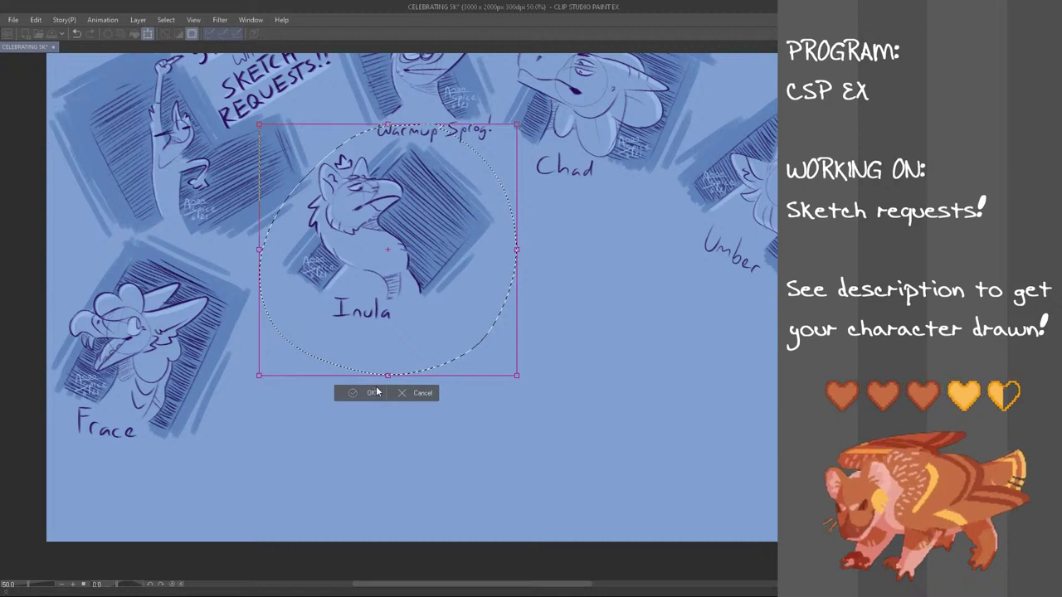
pyautogui.moveTo(442, 329); pyautogui.dragTo(438, 328)
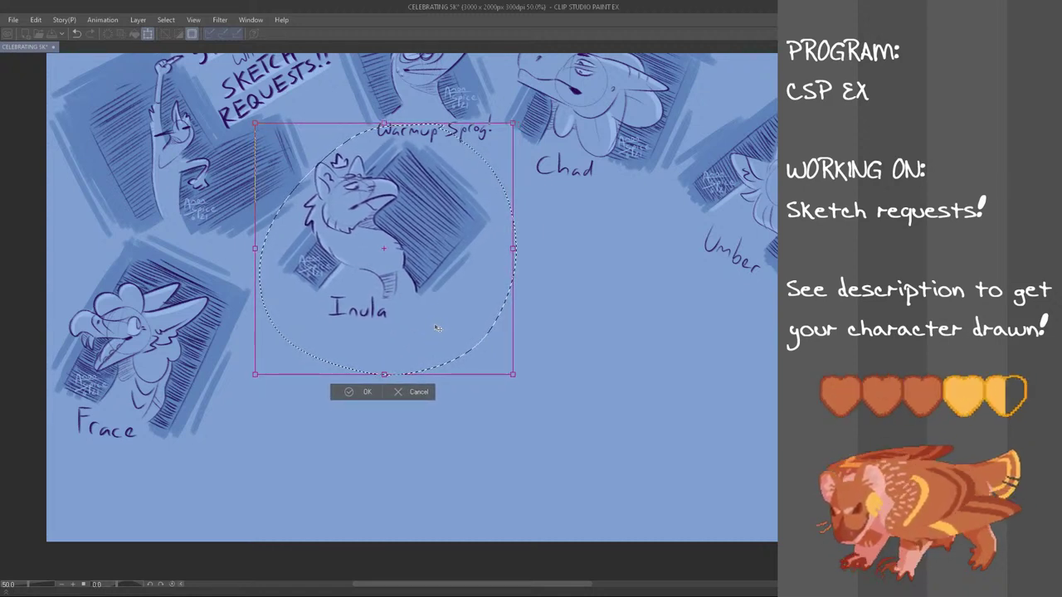
pyautogui.click(363, 392)
pyautogui.hotkey('ctrl', 'd')
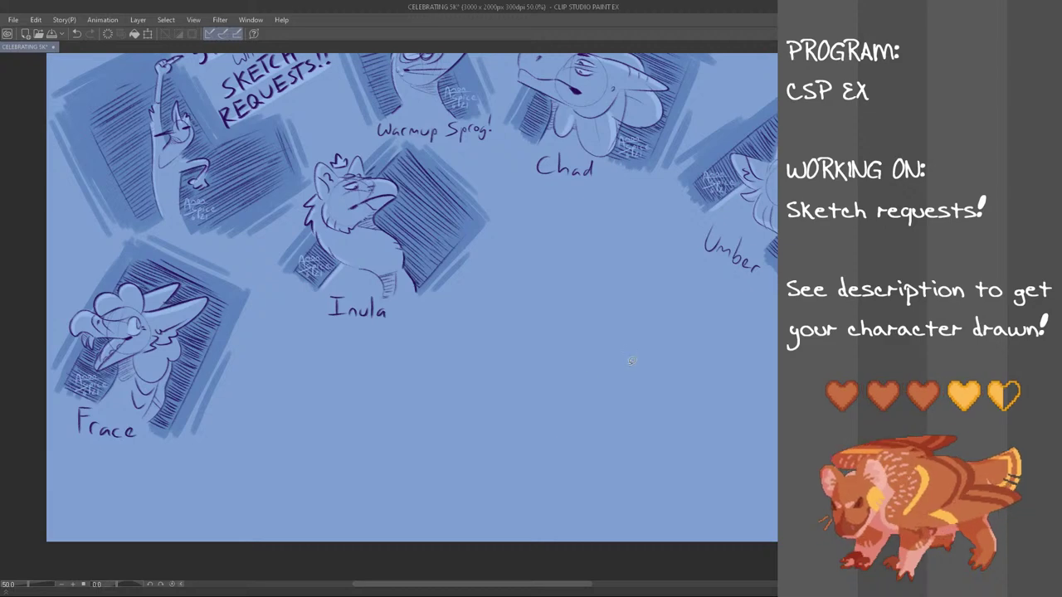
# - Save the canvas with the repositioned Inula sketch
pyautogui.scroll(-1, 638, 335)
pyautogui.scroll(-3, 644, 333)
pyautogui.scroll(3, 644, 333)
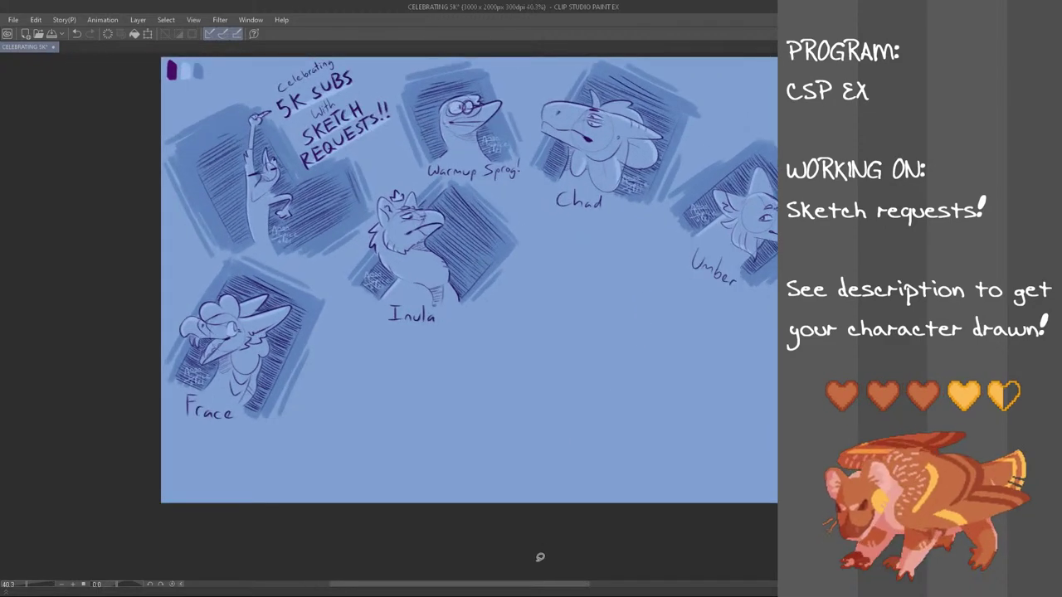
pyautogui.moveTo(538, 585); pyautogui.dragTo(551, 584)
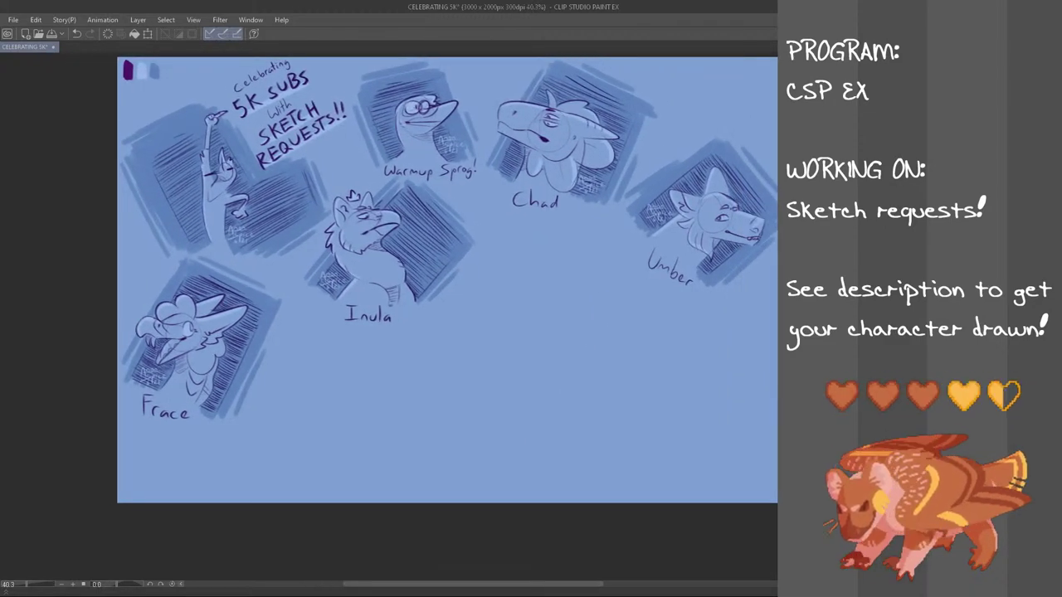
pyautogui.moveTo(820, 324); pyautogui.dragTo(820, 316)
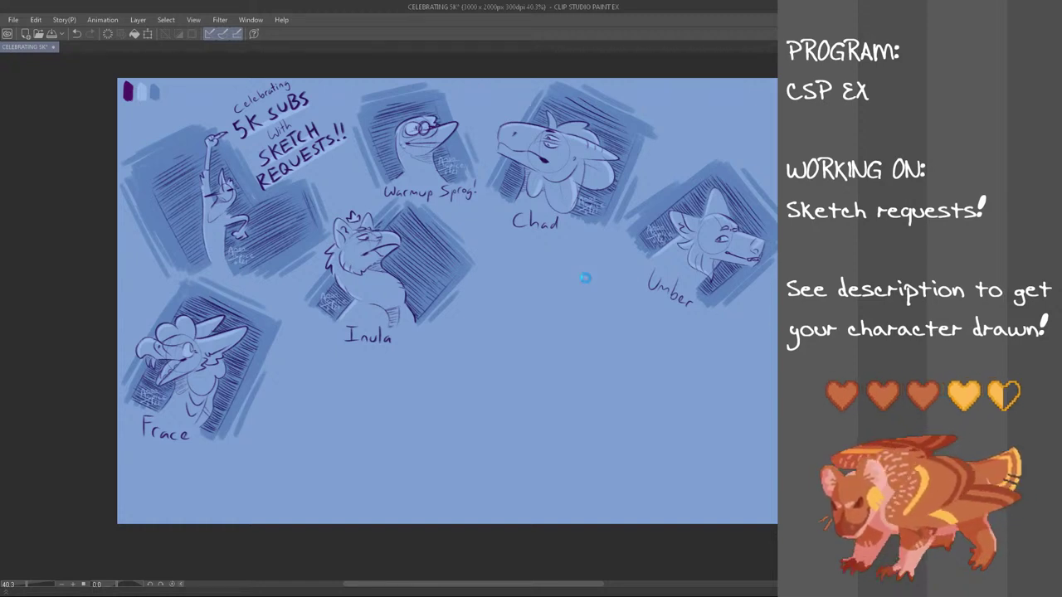
pyautogui.hotkey('ctrl', 's')
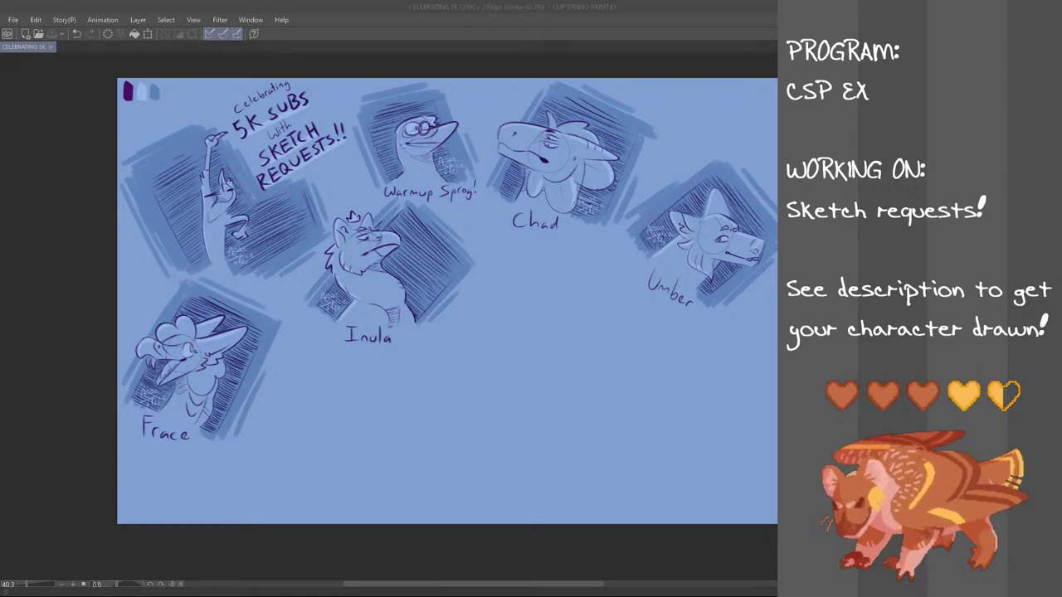
# - Select the Inula sketch with its caption and move it lower, away from Warmup Sprog
pyautogui.click(44, 131)
pyautogui.scroll(3, 472, 150)
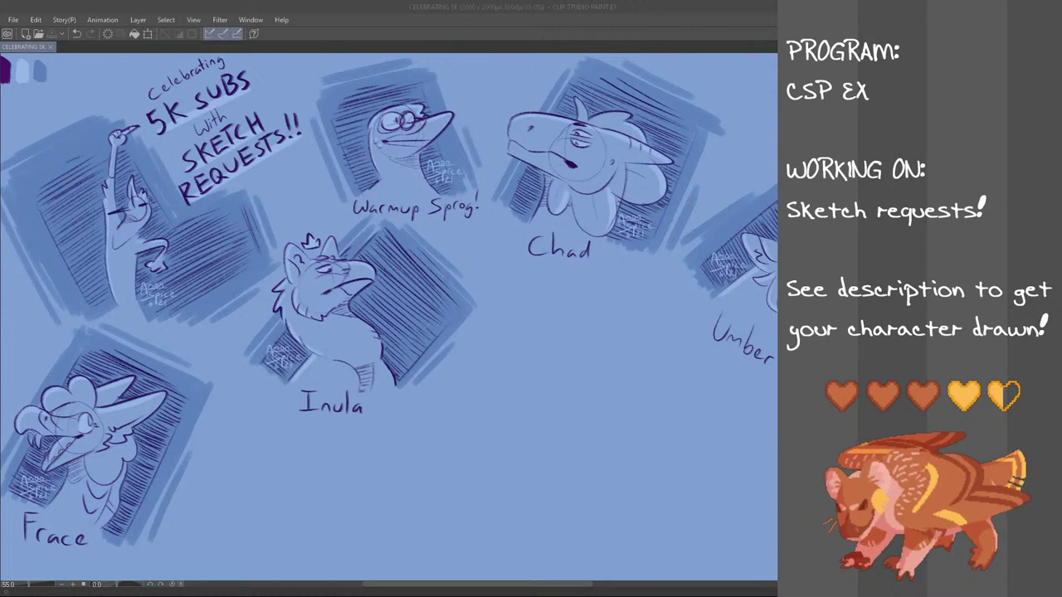
pyautogui.scroll(1, 465, 207)
pyautogui.scroll(1, 464, 207)
pyautogui.scroll(-1, 452, 204)
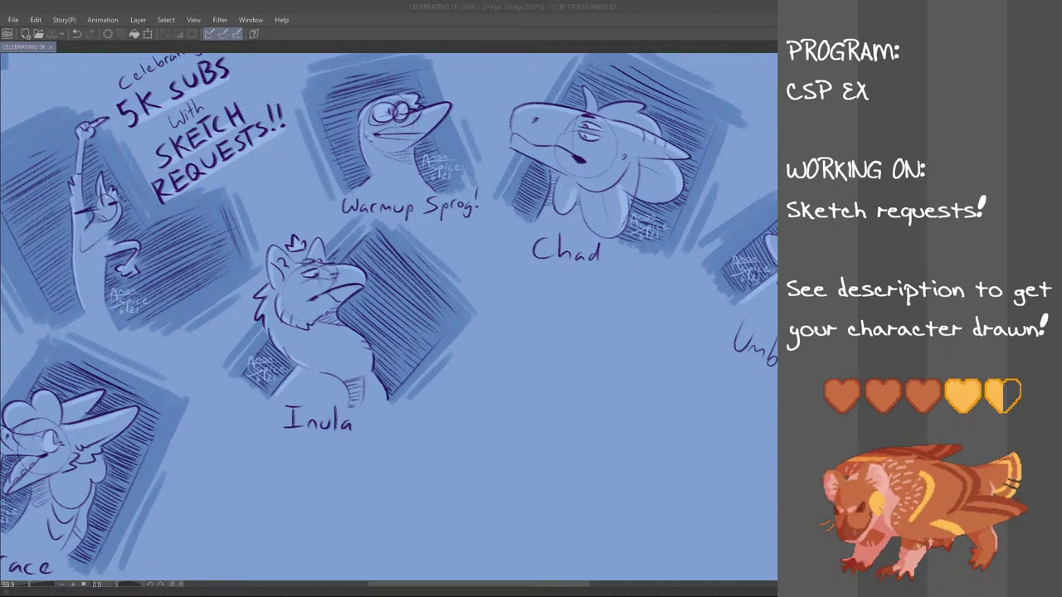
pyautogui.moveTo(235, 433)
pyautogui.mouseDown()
pyautogui.moveTo(212, 374)
pyautogui.moveTo(264, 274)
pyautogui.moveTo(262, 251)
pyautogui.moveTo(319, 219)
pyautogui.moveTo(396, 214)
pyautogui.moveTo(489, 316)
pyautogui.moveTo(415, 402)
pyautogui.moveTo(462, 497)
pyautogui.mouseUp()
pyautogui.hotkey('ctrl', 't')
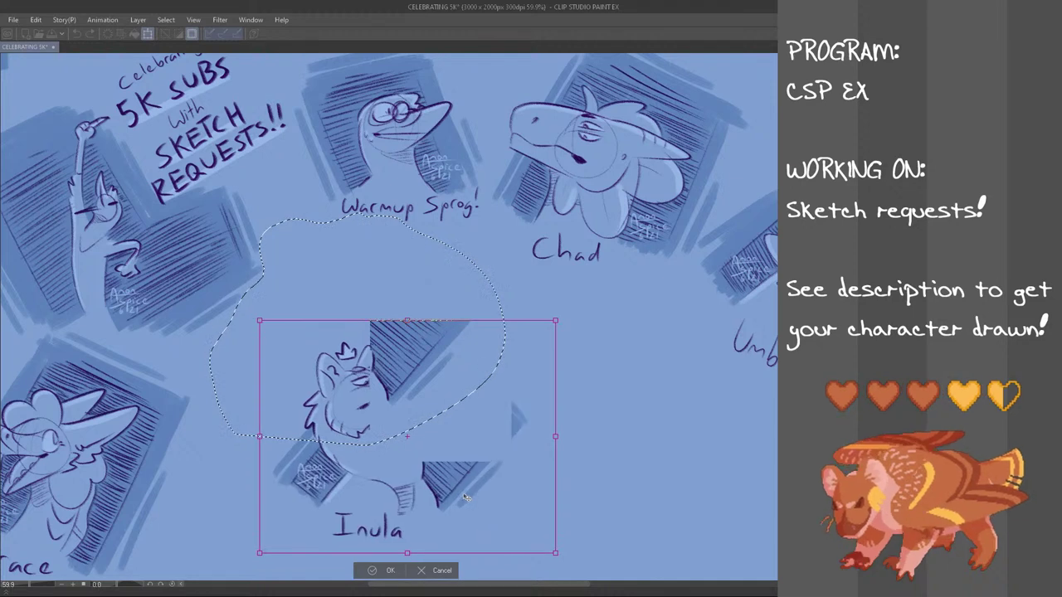
pyautogui.click(389, 569)
pyautogui.hotkey('ctrl', 'd')
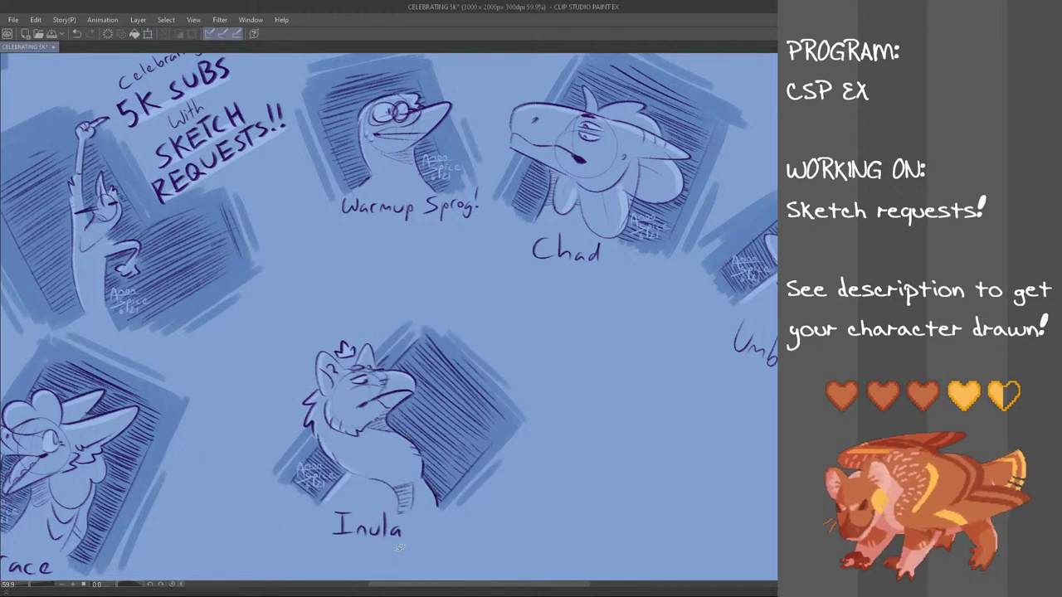
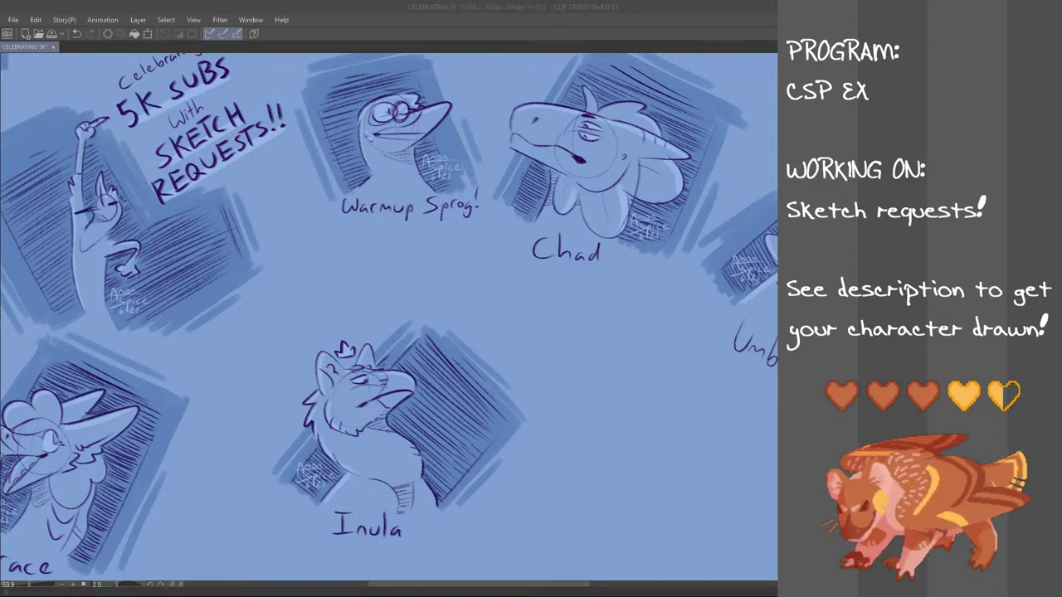
# - Move the Inula sketch and caption back up into the gap just beneath the Warmup Sprog caption
pyautogui.click(290, 5)
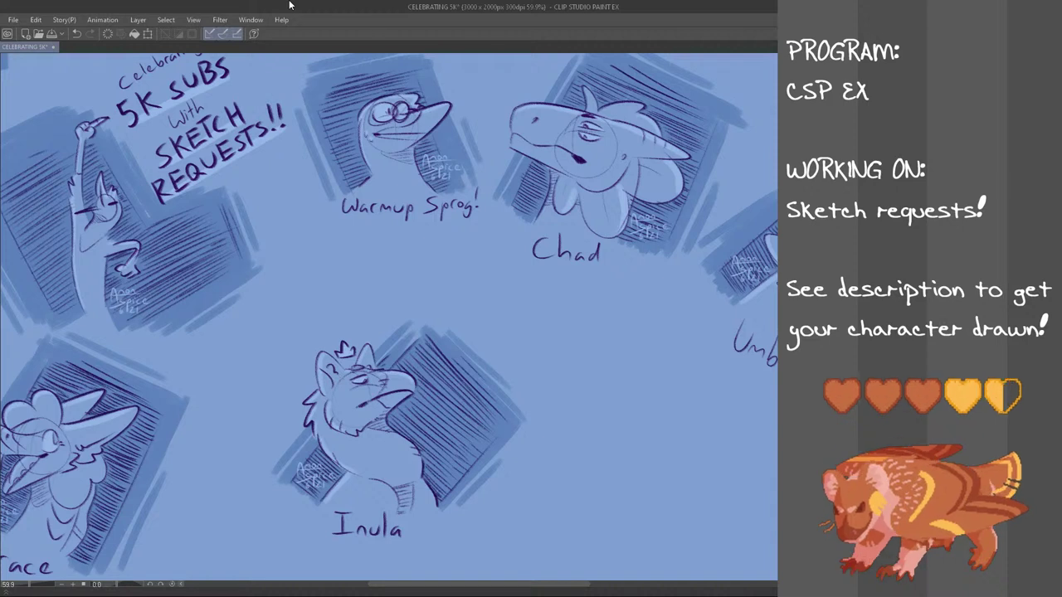
pyautogui.moveTo(478, 315)
pyautogui.mouseDown()
pyautogui.moveTo(543, 522)
pyautogui.moveTo(356, 308)
pyautogui.moveTo(464, 309)
pyautogui.mouseUp()
pyautogui.hotkey('ctrl', 't')
pyautogui.moveTo(445, 469); pyautogui.dragTo(403, 371)
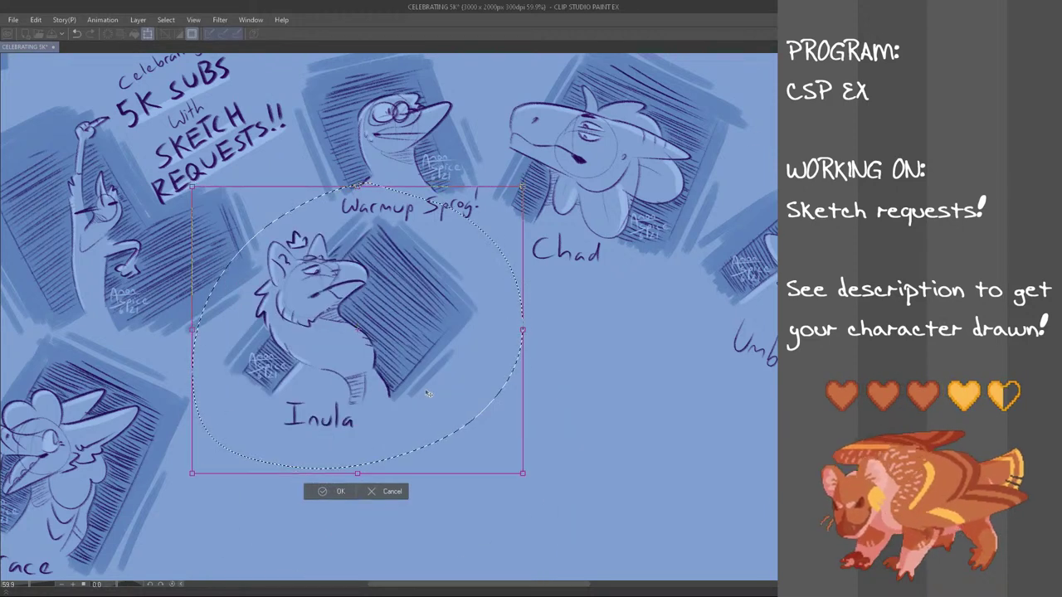
pyautogui.moveTo(424, 390); pyautogui.dragTo(424, 388)
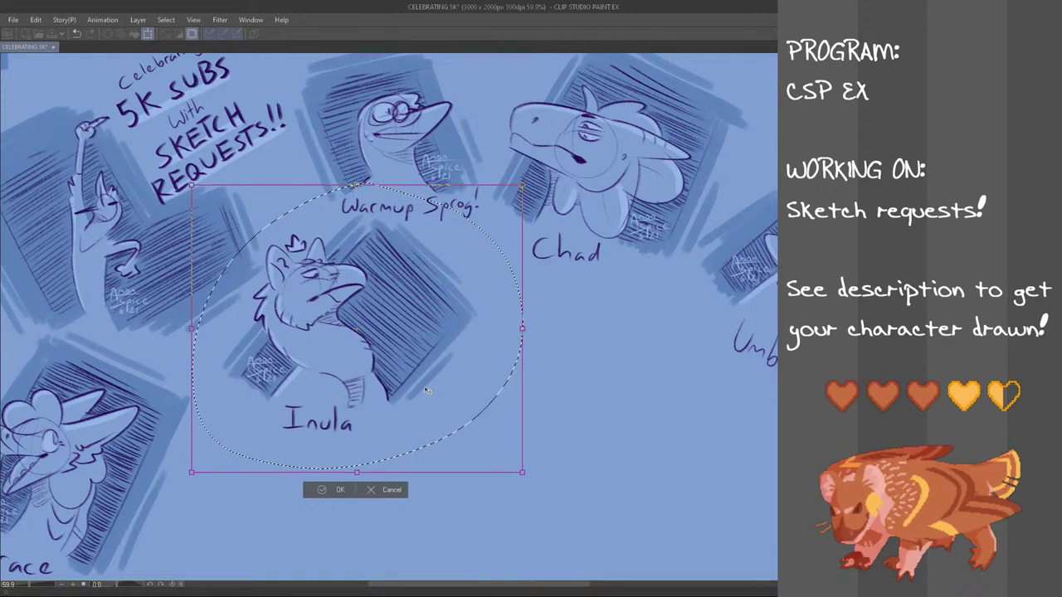
pyautogui.click(339, 490)
pyautogui.hotkey('ctrl', 'd')
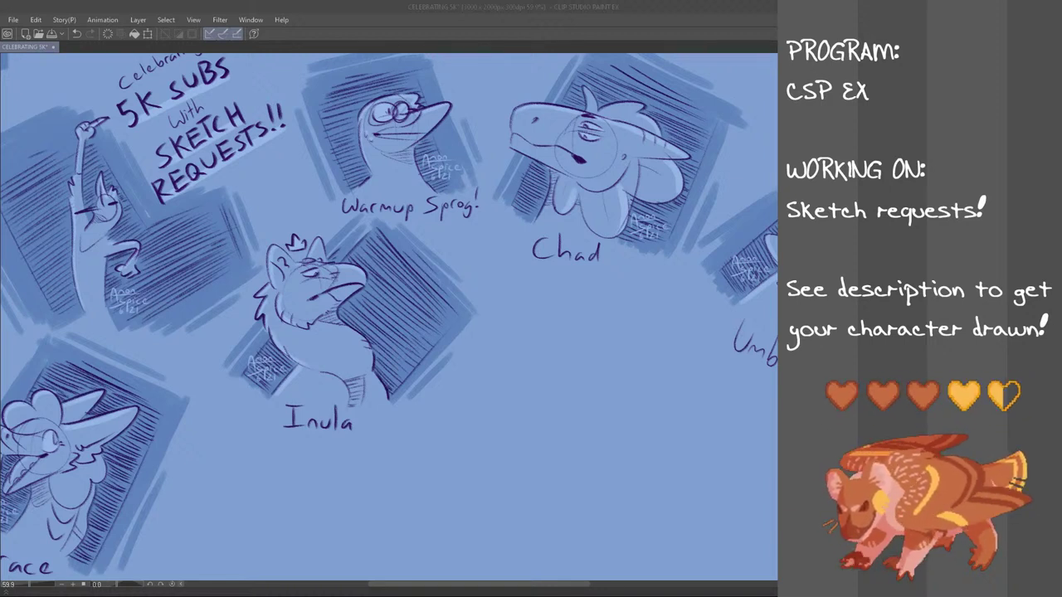
pyautogui.click(375, 5)
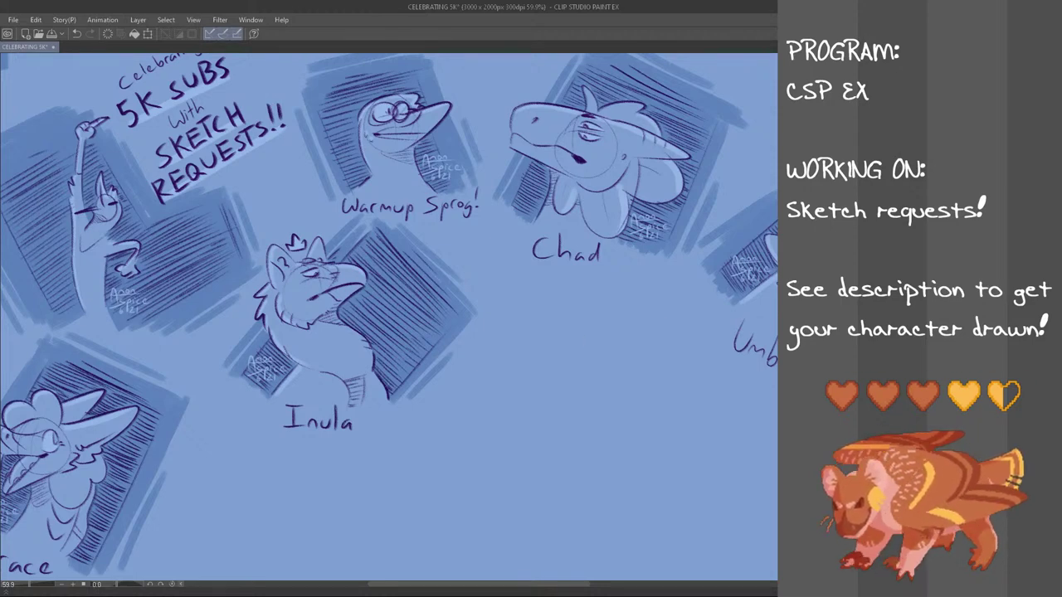
pyautogui.scroll(-4, 617, 360)
pyautogui.scroll(3, 617, 360)
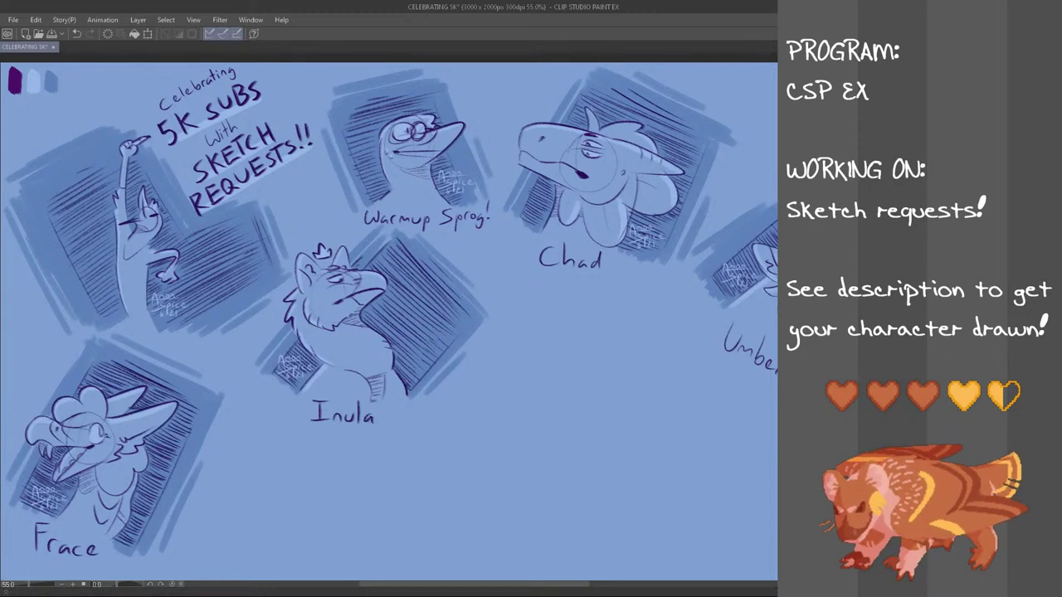
pyautogui.scroll(1, 584, 407)
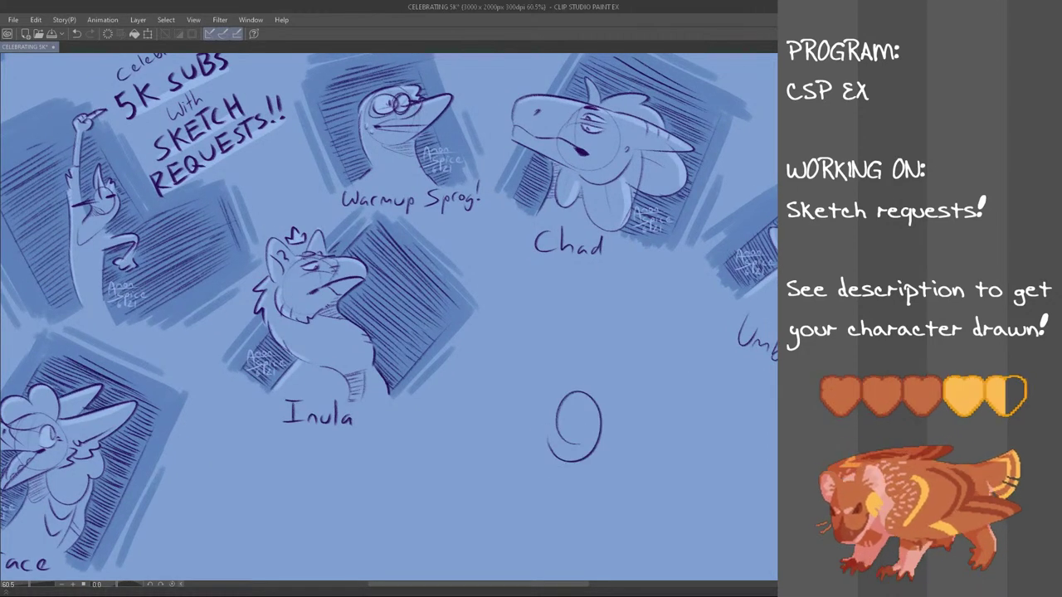
pyautogui.scroll(-2, 765, 338)
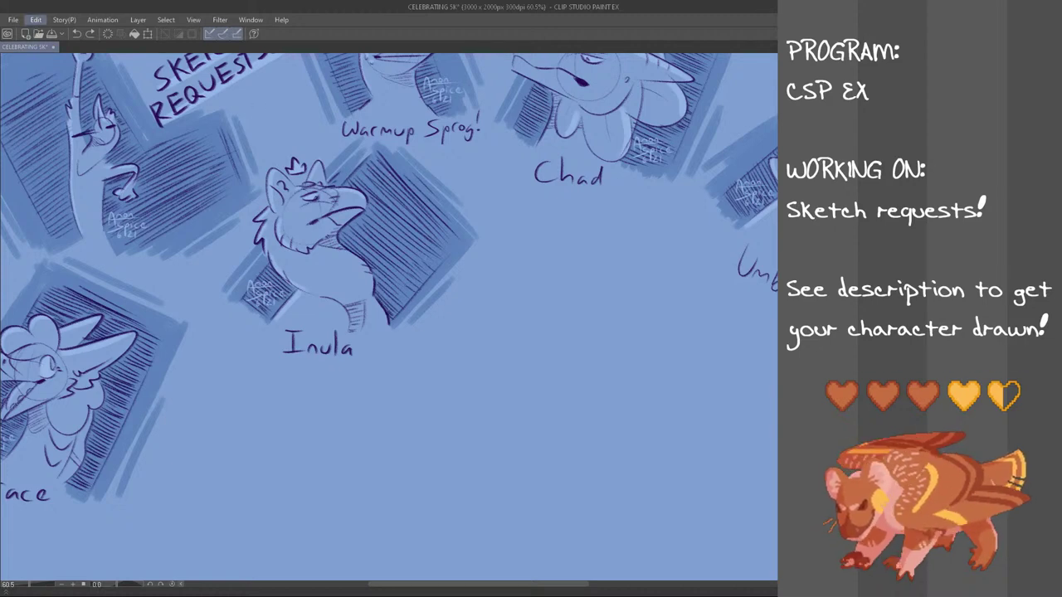
# - Paste the horned dragon head reference image and move it just below the Inula sketch, over its caption
pyautogui.click(58, 106)
pyautogui.scroll(-3, 56, 118)
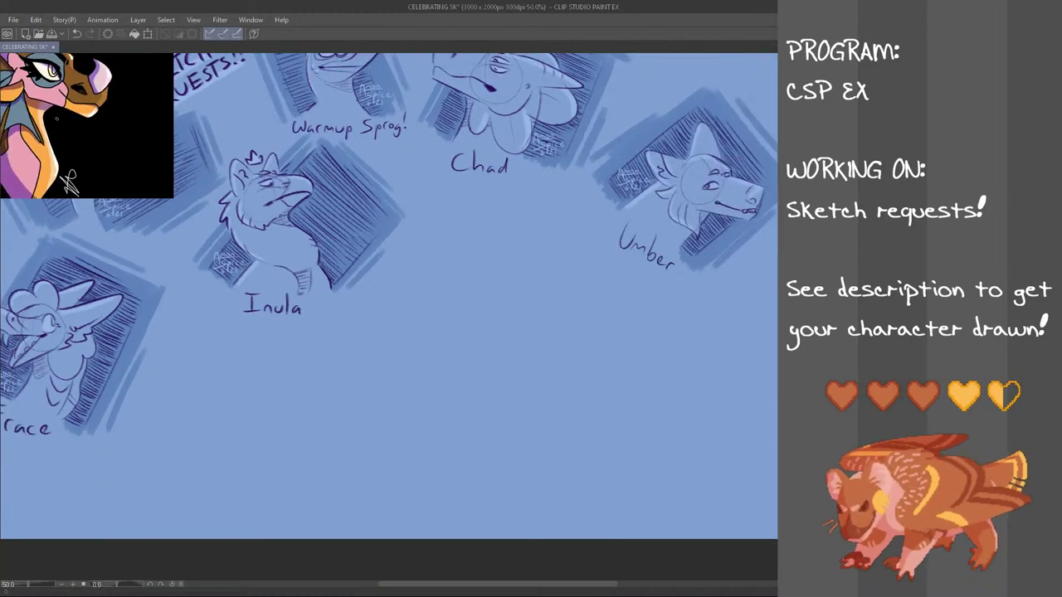
pyautogui.scroll(1, 56, 118)
pyautogui.hotkey('ctrl', 't')
pyautogui.moveTo(132, 179); pyautogui.dragTo(340, 433)
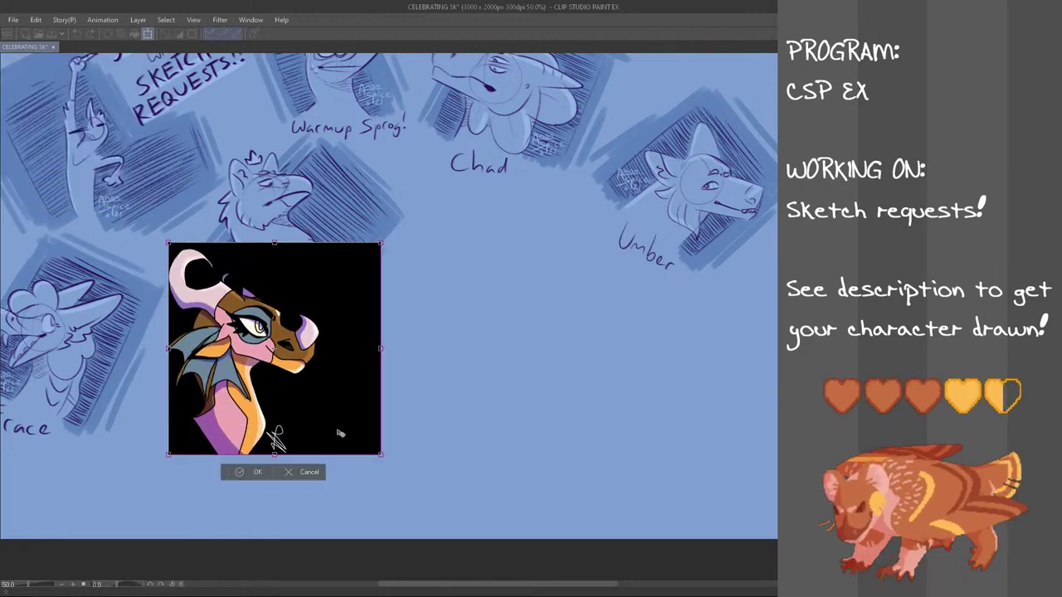
pyautogui.click(256, 472)
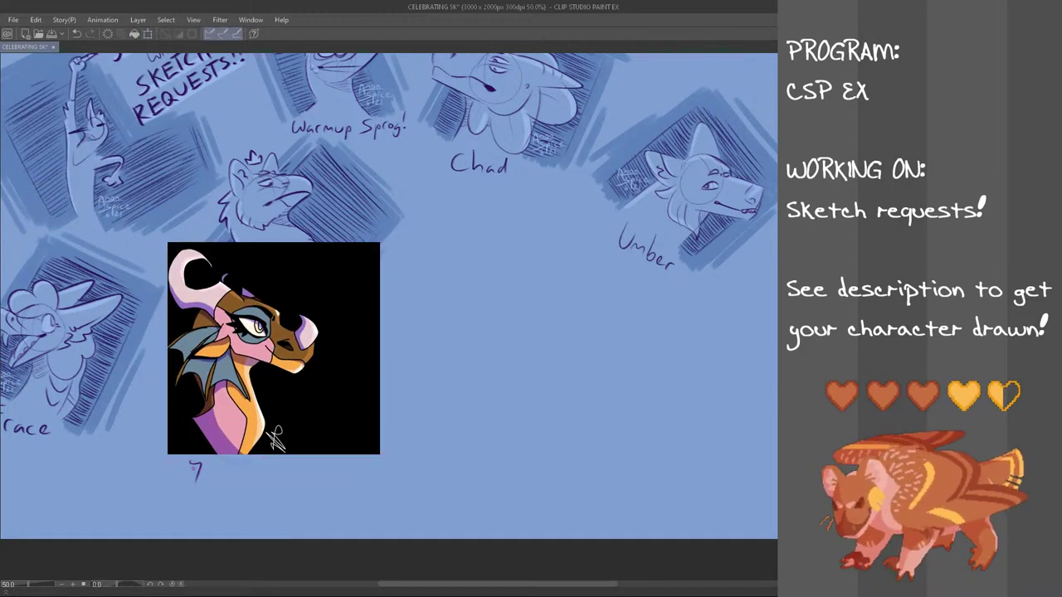
# - Handwrite the requester's username in its possessive form beneath the dragon reference image, redoing uneven letters
pyautogui.moveTo(182, 460)
pyautogui.mouseDown()
pyautogui.moveTo(194, 464)
pyautogui.moveTo(187, 483)
pyautogui.moveTo(220, 479)
pyautogui.mouseUp()
pyautogui.hotkey('ctrl', 'z')
pyautogui.hotkey('ctrl', 'z')
pyautogui.moveTo(226, 474)
pyautogui.mouseDown()
pyautogui.moveTo(247, 457)
pyautogui.moveTo(246, 478)
pyautogui.moveTo(274, 484)
pyautogui.mouseUp()
pyautogui.hotkey('ctrl', 'z')
pyautogui.hotkey('ctrl', 'z')
pyautogui.hotkey('ctrl', 'z')
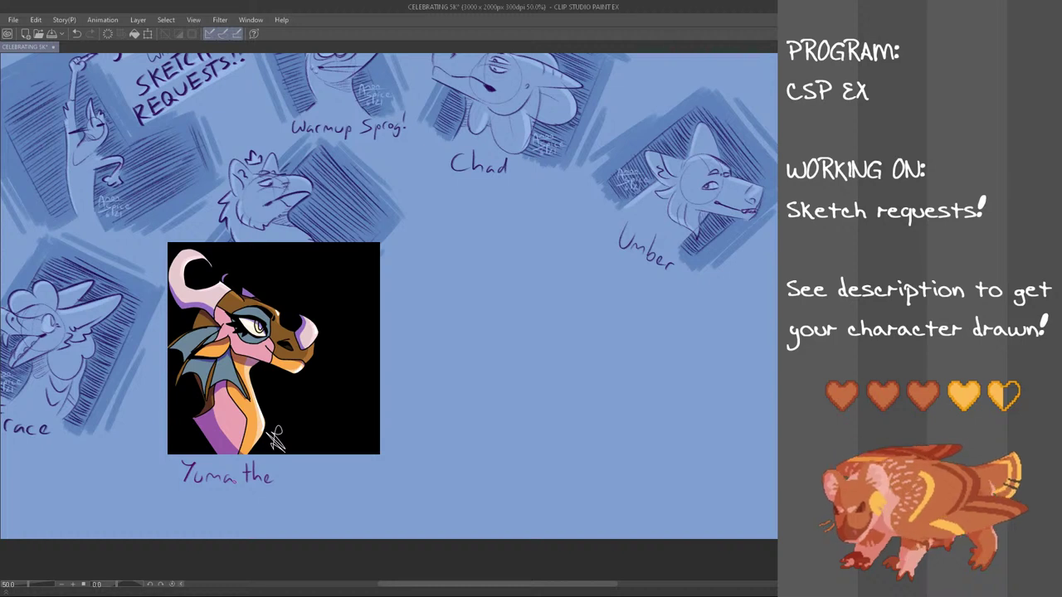
pyautogui.hotkey('ctrl', 'z')
pyautogui.moveTo(235, 481)
pyautogui.mouseDown()
pyautogui.moveTo(277, 467)
pyautogui.moveTo(310, 491)
pyautogui.mouseUp()
pyautogui.hotkey('ctrl', 'z')
pyautogui.hotkey('ctrl', 'z')
pyautogui.moveTo(322, 476)
pyautogui.mouseDown()
pyautogui.moveTo(316, 493)
pyautogui.moveTo(336, 474)
pyautogui.moveTo(335, 487)
pyautogui.moveTo(349, 486)
pyautogui.mouseUp()
pyautogui.moveTo(354, 463); pyautogui.dragTo(357, 485)
pyautogui.hotkey('ctrl', 'z')
# - Write "character" on a second line centred under the requester's username
pyautogui.moveTo(252, 495); pyautogui.dragTo(246, 505)
pyautogui.hotkey('ctrl', 'z')
pyautogui.moveTo(251, 487)
pyautogui.mouseDown()
pyautogui.moveTo(276, 505)
pyautogui.moveTo(316, 498)
pyautogui.mouseUp()
pyautogui.hotkey('ctrl', 'z')
pyautogui.moveTo(317, 504); pyautogui.dragTo(331, 502)
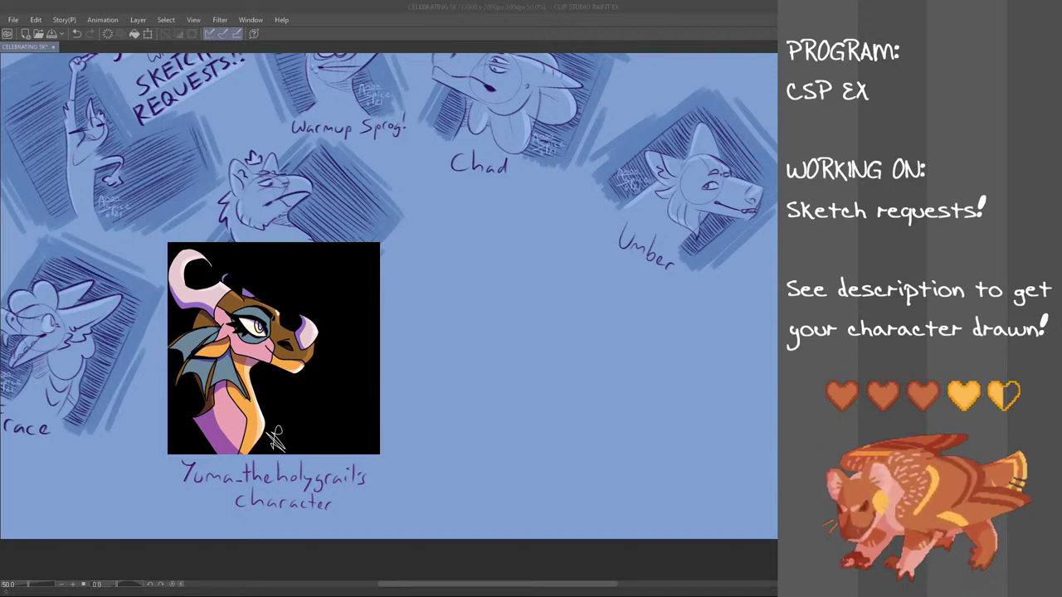
# - Sketch a light construction circle for the dragon's head in the empty area beside the reference, redrawing it until clean
pyautogui.click(259, 5)
pyautogui.scroll(1, 453, 332)
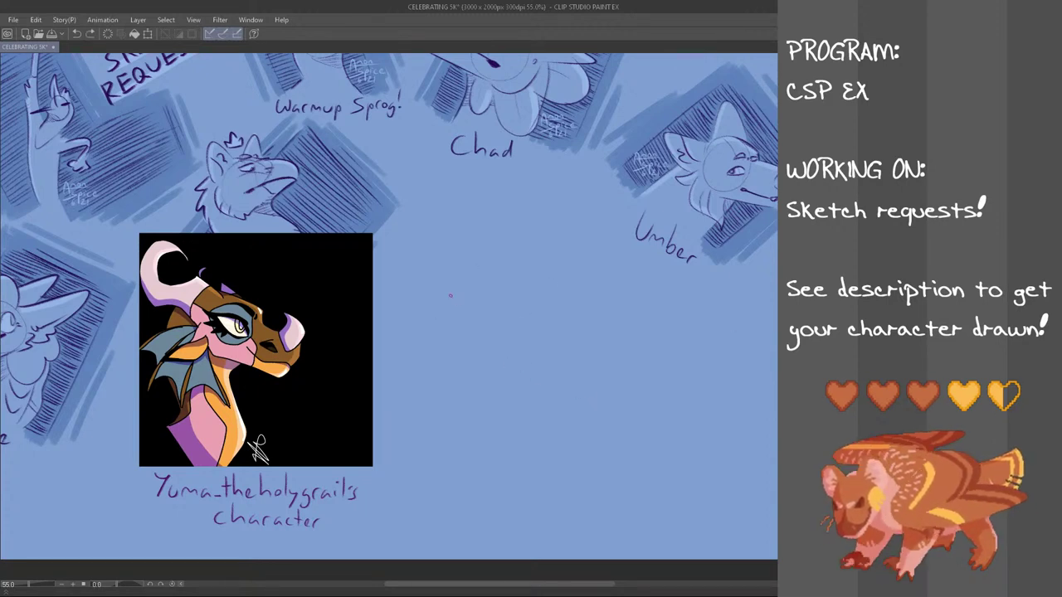
pyautogui.scroll(1, 458, 328)
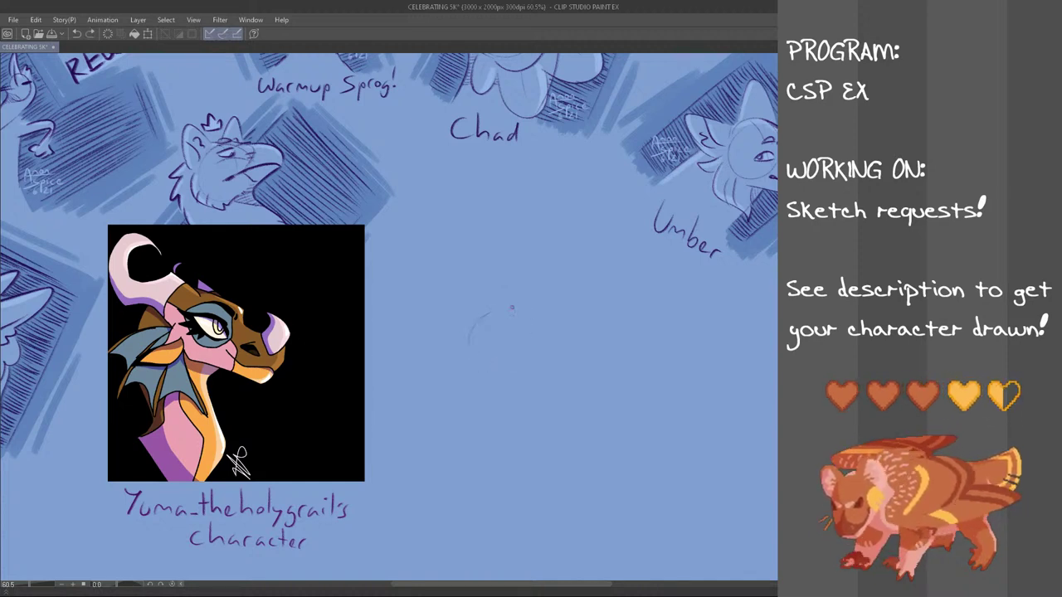
pyautogui.moveTo(473, 356)
pyautogui.mouseDown()
pyautogui.moveTo(521, 325)
pyautogui.moveTo(494, 320)
pyautogui.moveTo(486, 307)
pyautogui.moveTo(496, 306)
pyautogui.moveTo(529, 358)
pyautogui.moveTo(520, 326)
pyautogui.moveTo(487, 360)
pyautogui.moveTo(498, 315)
pyautogui.mouseUp()
pyautogui.hotkey('ctrl', 'z')
pyautogui.hotkey('ctrl', 'z')
pyautogui.hotkey('ctrl', 'z')
pyautogui.hotkey('ctrl', 'z')
pyautogui.moveTo(491, 352)
pyautogui.mouseDown()
pyautogui.moveTo(490, 325)
pyautogui.moveTo(500, 351)
pyautogui.moveTo(501, 327)
pyautogui.moveTo(481, 348)
pyautogui.mouseUp()
pyautogui.hotkey('ctrl', 'z')
pyautogui.hotkey('ctrl', 'z')
pyautogui.hotkey('ctrl', 'z')
pyautogui.hotkey('ctrl', 'z')
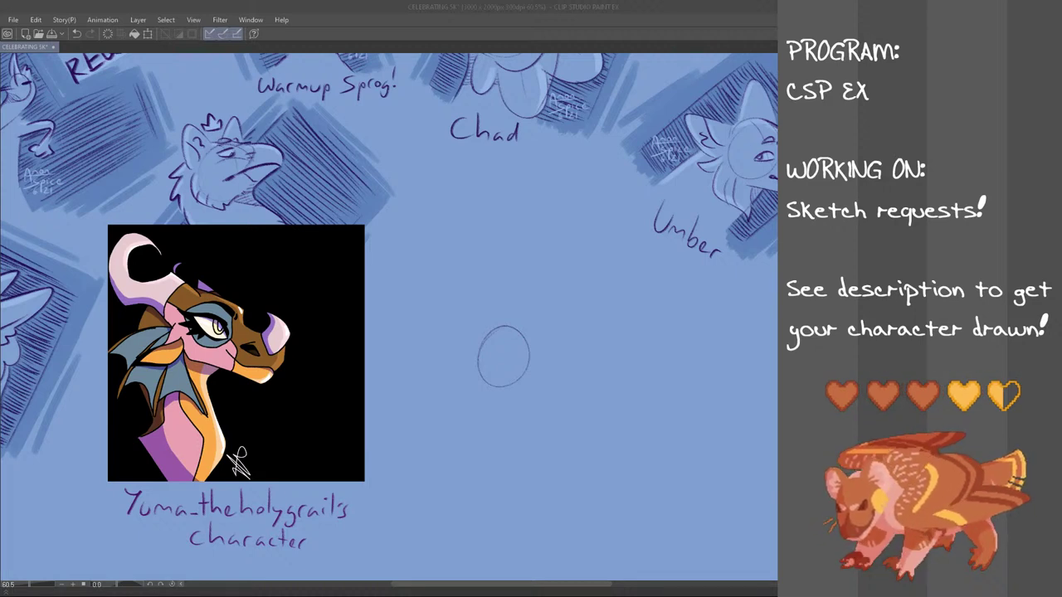
# - Draw a curved vertical centre line and a horizontal eye guideline across the head circle
pyautogui.click(385, 5)
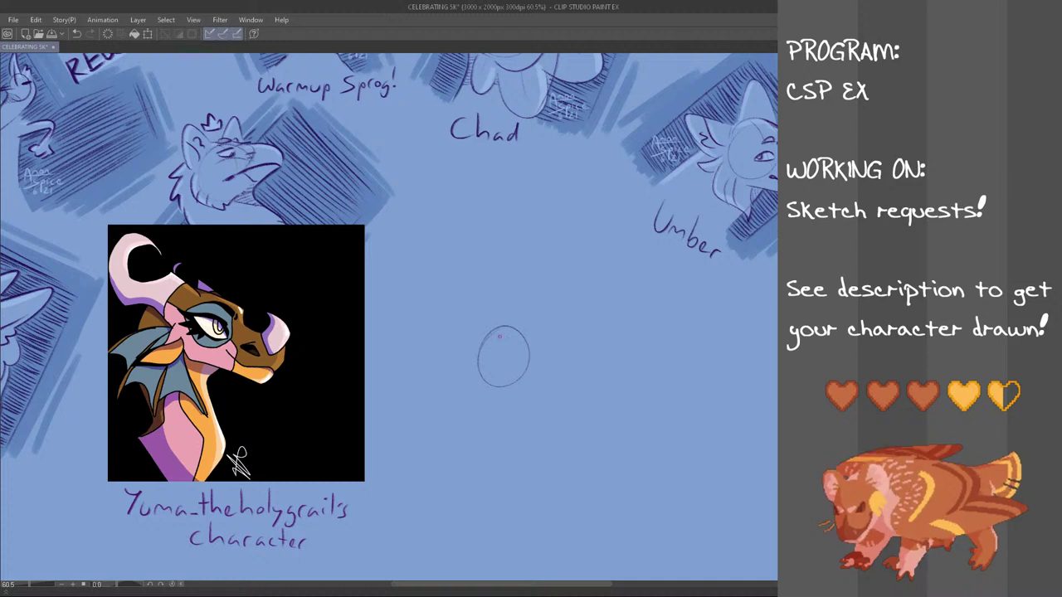
pyautogui.moveTo(498, 331); pyautogui.dragTo(500, 375)
pyautogui.hotkey('ctrl', 'z')
pyautogui.moveTo(492, 339); pyautogui.dragTo(495, 376)
pyautogui.hotkey('ctrl', 'z')
pyautogui.moveTo(490, 340)
pyautogui.mouseDown()
pyautogui.moveTo(496, 378)
pyautogui.moveTo(517, 368)
pyautogui.mouseUp()
pyautogui.hotkey('ctrl', 'z')
pyautogui.hotkey('ctrl', 'z')
pyautogui.hotkey('ctrl', 'z')
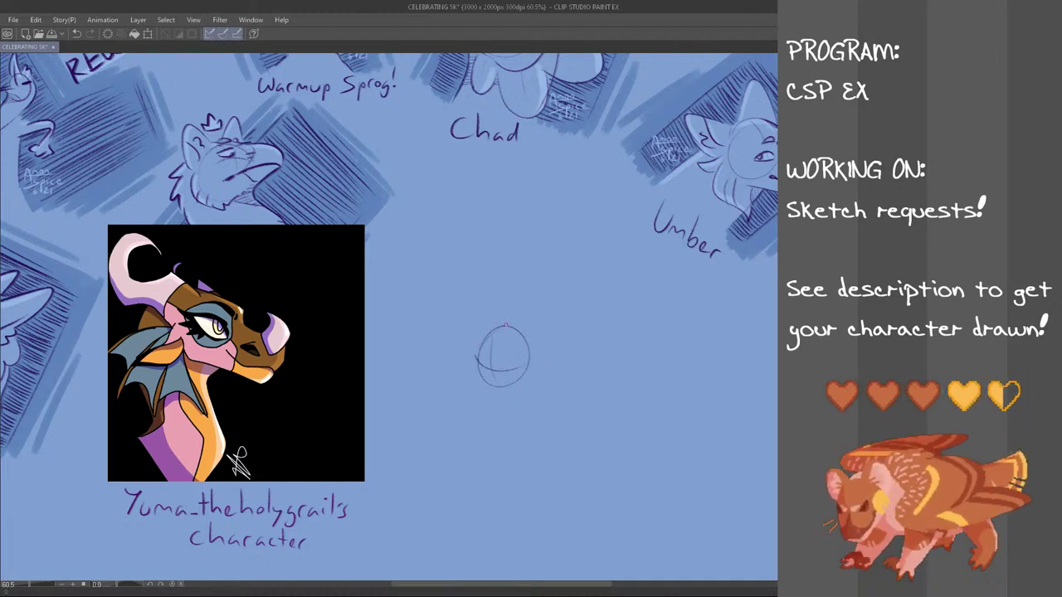
# - Sketch the forehead and brow contour along the front edge of the head circle
pyautogui.moveTo(469, 360)
pyautogui.mouseDown()
pyautogui.moveTo(473, 374)
pyautogui.moveTo(491, 330)
pyautogui.moveTo(471, 375)
pyautogui.moveTo(495, 330)
pyautogui.mouseUp()
pyautogui.hotkey('ctrl', 'z')
pyautogui.hotkey('ctrl', 'z')
pyautogui.hotkey('ctrl', 'z')
pyautogui.hotkey('ctrl', 'z')
pyautogui.hotkey('ctrl', 'z')
pyautogui.hotkey('ctrl', 'z')
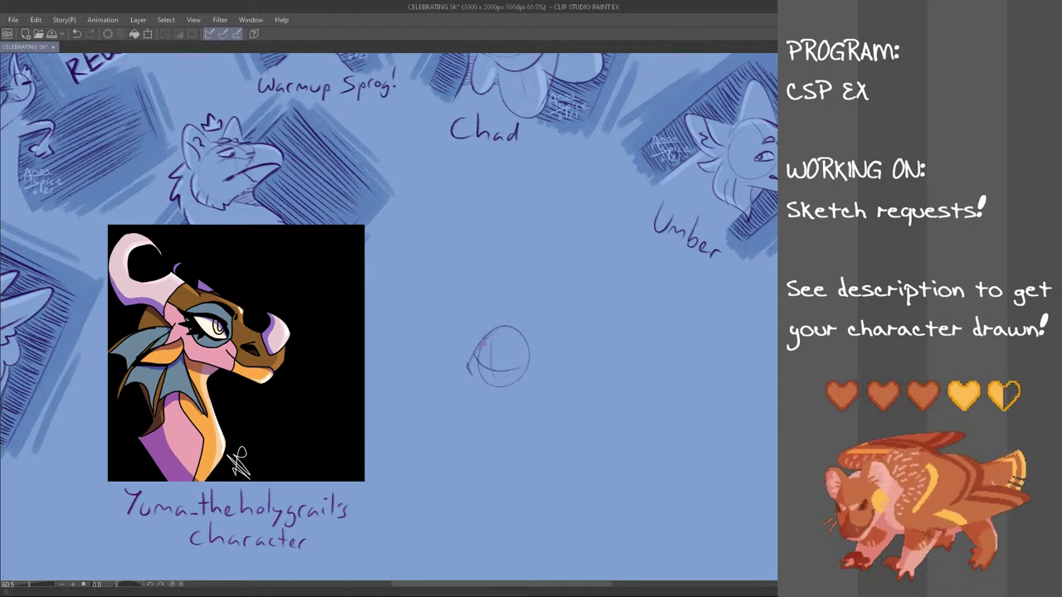
# - Draw the muzzle's upper contour from the brow down to a rounded nose tip
pyautogui.moveTo(472, 373)
pyautogui.mouseDown()
pyautogui.moveTo(441, 400)
pyautogui.moveTo(441, 435)
pyautogui.moveTo(450, 398)
pyautogui.moveTo(456, 428)
pyautogui.moveTo(446, 414)
pyautogui.moveTo(463, 435)
pyautogui.moveTo(446, 401)
pyautogui.moveTo(454, 430)
pyautogui.mouseUp()
pyautogui.hotkey('ctrl', 'z')
pyautogui.hotkey('ctrl', 'z')
pyautogui.hotkey('ctrl', 'z')
pyautogui.hotkey('ctrl', 'z')
pyautogui.hotkey('ctrl', 'z')
pyautogui.hotkey('ctrl', 'z')
pyautogui.hotkey('ctrl', 'z')
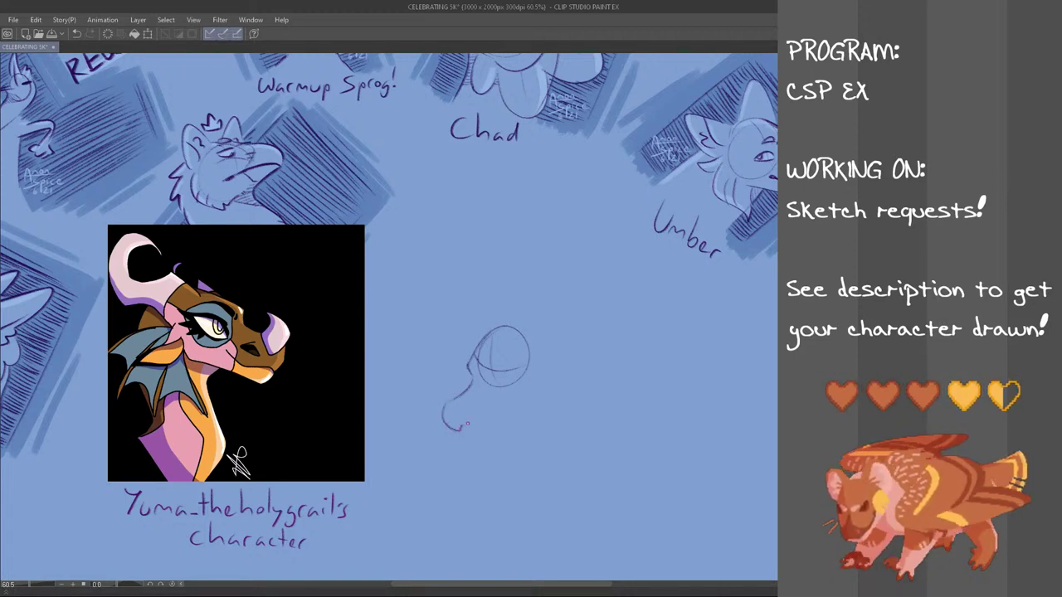
# - Draw the upper lip line from beneath the nose tip back along the muzzle
pyautogui.moveTo(446, 426)
pyautogui.mouseDown()
pyautogui.moveTo(466, 428)
pyautogui.moveTo(489, 413)
pyautogui.mouseUp()
pyautogui.hotkey('ctrl', 'z')
pyautogui.hotkey('ctrl', 'z')
pyautogui.hotkey('ctrl', 'z')
pyautogui.hotkey('ctrl', 'z')
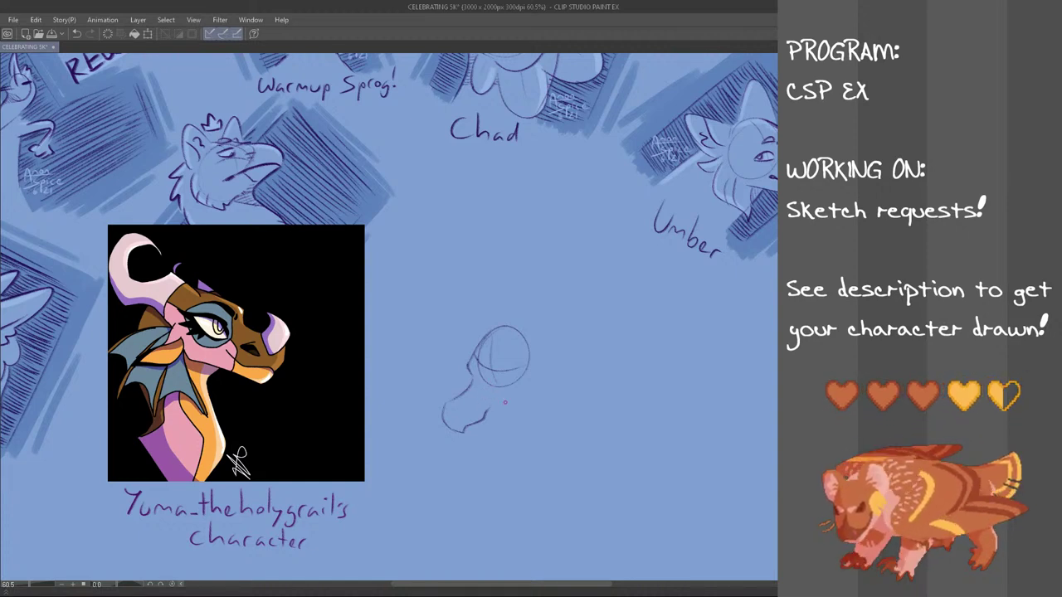
# - Extend the mouth line back from the lip to the cheek just below the head circle
pyautogui.moveTo(486, 411); pyautogui.dragTo(513, 395)
pyautogui.hotkey('ctrl', 'z')
pyautogui.hotkey('ctrl', 'z')
pyautogui.hotkey('ctrl', 'z')
pyautogui.hotkey('ctrl', 'z')
pyautogui.hotkey('ctrl', 'z')
pyautogui.hotkey('ctrl', 'z')
pyautogui.hotkey('ctrl', 'z')
pyautogui.hotkey('ctrl', 'z')
pyautogui.hotkey('ctrl', 'z')
pyautogui.hotkey('ctrl', 'z')
# - Add the darkened mouth corner and short inner lines at the back of the dragon's mouth
pyautogui.moveTo(508, 394)
pyautogui.mouseDown()
pyautogui.moveTo(485, 416)
pyautogui.moveTo(503, 397)
pyautogui.moveTo(487, 414)
pyautogui.moveTo(487, 399)
pyautogui.moveTo(463, 434)
pyautogui.moveTo(480, 436)
pyautogui.moveTo(467, 435)
pyautogui.moveTo(499, 415)
pyautogui.mouseUp()
pyautogui.hotkey('ctrl', 'z')
pyautogui.hotkey('ctrl', 'z')
pyautogui.hotkey('ctrl', 'z')
pyautogui.hotkey('ctrl', 'z')
pyautogui.hotkey('ctrl', 'z')
pyautogui.hotkey('ctrl', 'z')
pyautogui.hotkey('ctrl', 'z')
pyautogui.hotkey('ctrl', 'z')
pyautogui.hotkey('ctrl', 'z')
pyautogui.hotkey('ctrl', 'z')
pyautogui.hotkey('ctrl', 'z')
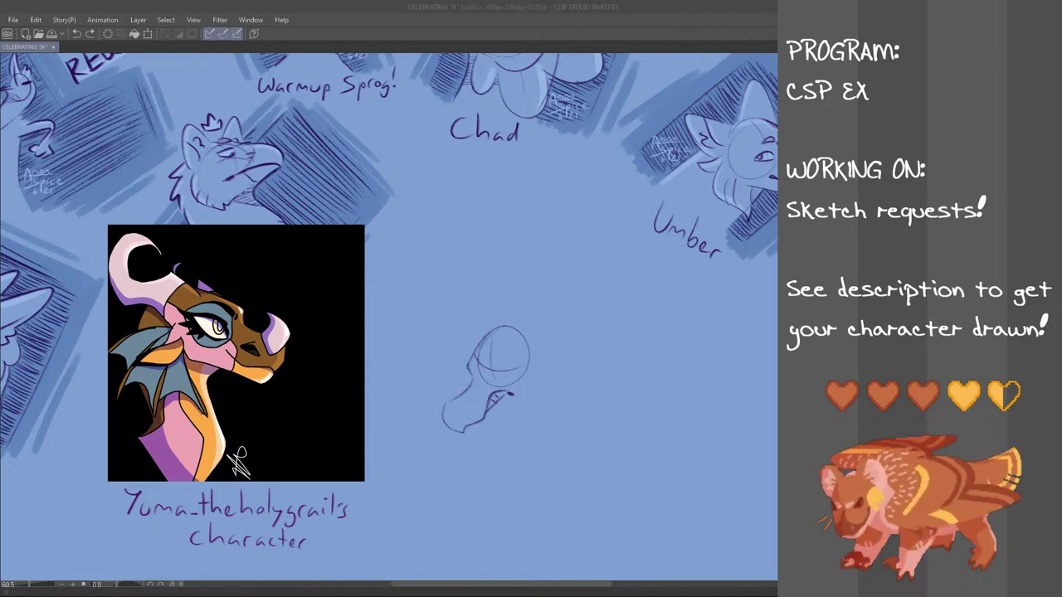
# - Draw a small curved nostril near the tip of the dragon's muzzle
pyautogui.moveTo(465, 410)
pyautogui.mouseDown()
pyautogui.moveTo(462, 420)
pyautogui.moveTo(440, 389)
pyautogui.moveTo(453, 393)
pyautogui.mouseUp()
pyautogui.hotkey('ctrl', 'z')
pyautogui.hotkey('ctrl', 'z')
pyautogui.hotkey('ctrl', 'z')
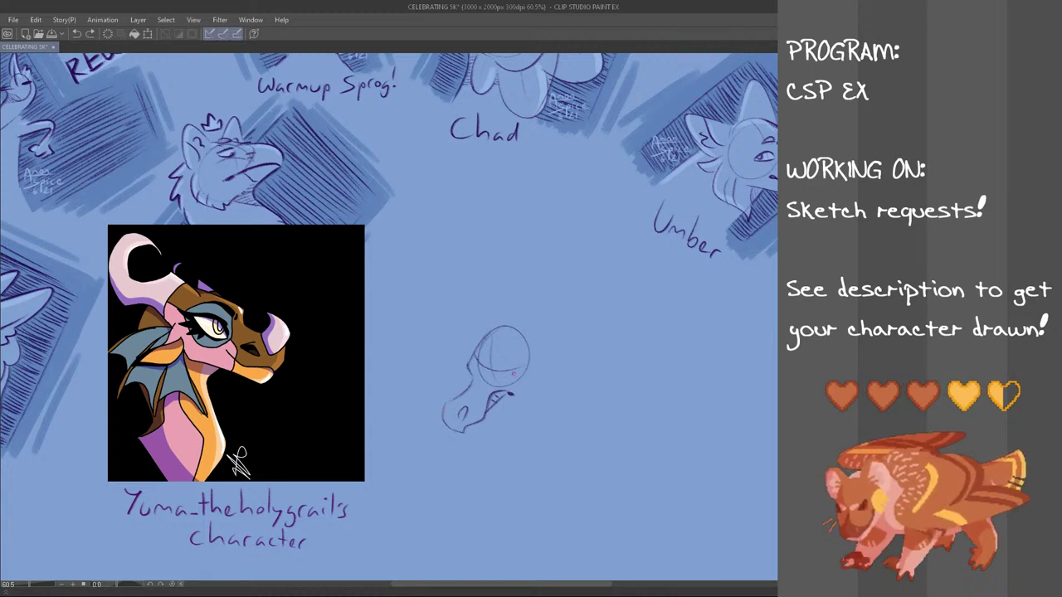
# - Sketch the front of the lower jaw beneath the dragon's upper lip
pyautogui.moveTo(467, 431); pyautogui.dragTo(482, 419)
pyautogui.hotkey('ctrl', 'z')
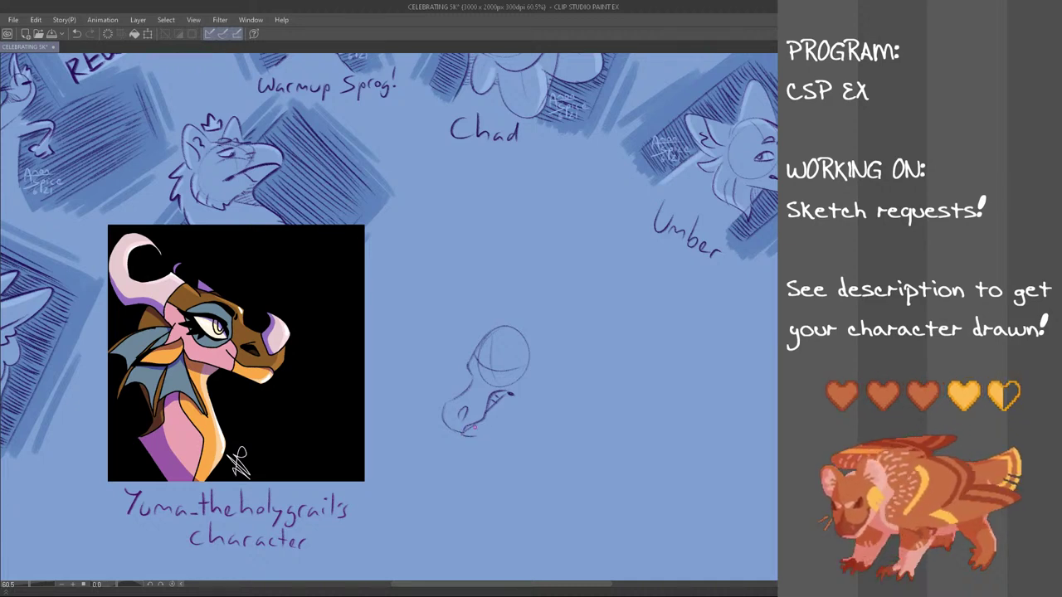
# - Sketch the dragon's lower jaw line from the chin back beneath the corner of the mouth
pyautogui.moveTo(464, 436)
pyautogui.mouseDown()
pyautogui.moveTo(517, 398)
pyautogui.moveTo(478, 435)
pyautogui.mouseUp()
pyautogui.hotkey('ctrl', 'z')
pyautogui.hotkey('ctrl', 'z')
pyautogui.hotkey('ctrl', 'z')
pyautogui.moveTo(478, 435); pyautogui.dragTo(516, 400)
pyautogui.hotkey('ctrl', 'z')
pyautogui.moveTo(479, 434); pyautogui.dragTo(520, 396)
pyautogui.hotkey('ctrl', 'z')
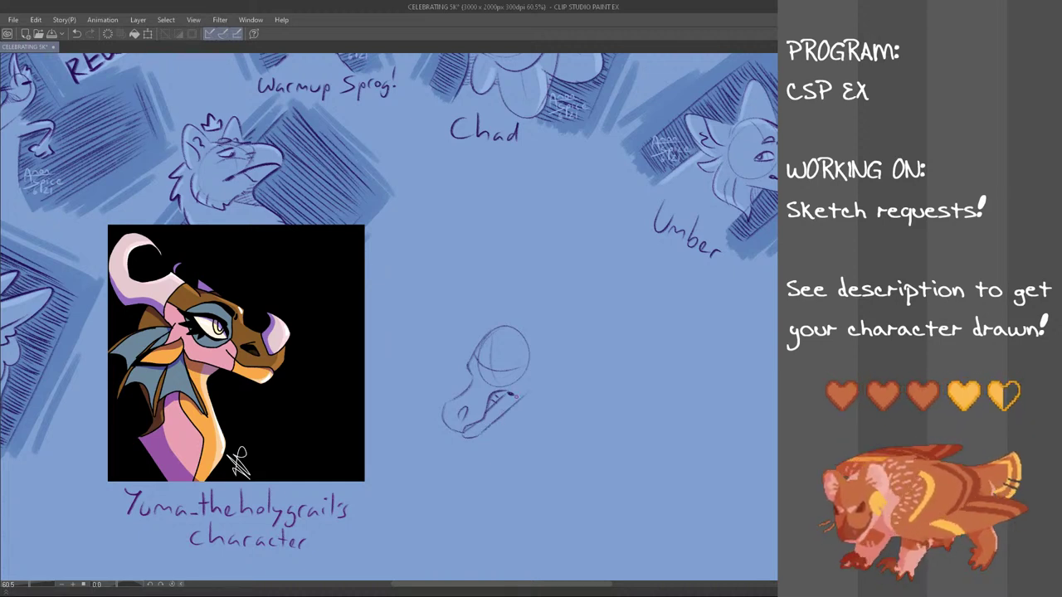
pyautogui.hotkey('ctrl', 'z')
pyautogui.moveTo(480, 434); pyautogui.dragTo(531, 392)
pyautogui.hotkey('ctrl', 'z')
pyautogui.hotkey('ctrl', 'z')
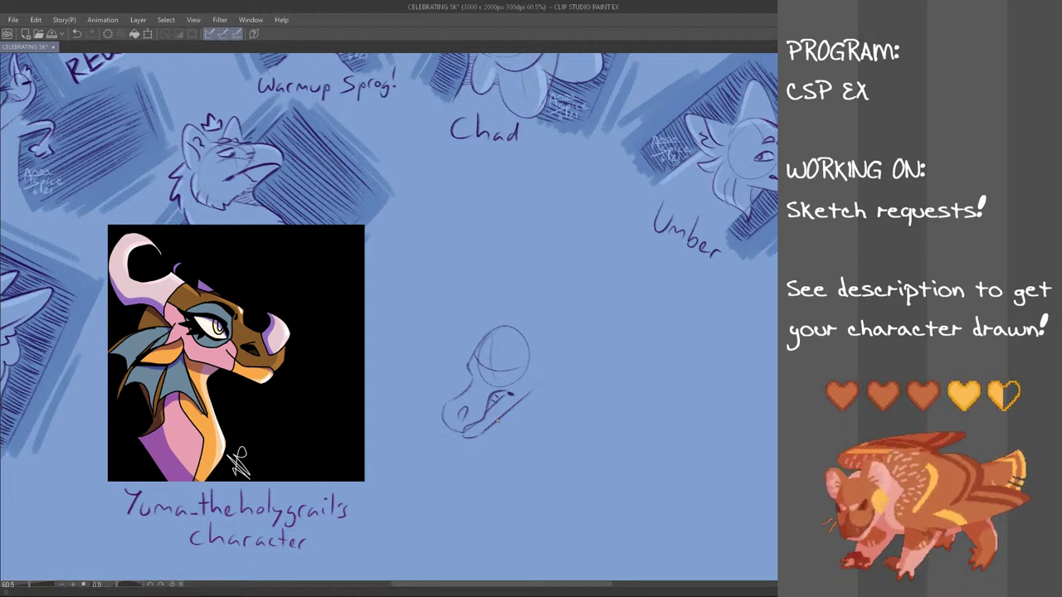
# - Extend the jaw line back and curve it upward into the cheek beside the head circle
pyautogui.hotkey('ctrl', 'z')
pyautogui.moveTo(481, 435); pyautogui.dragTo(549, 370)
pyautogui.hotkey('ctrl', 'z')
pyautogui.hotkey('ctrl', 'z')
pyautogui.hotkey('ctrl', 'z')
pyautogui.moveTo(479, 437)
pyautogui.mouseDown()
pyautogui.moveTo(545, 377)
pyautogui.moveTo(536, 356)
pyautogui.mouseUp()
pyautogui.hotkey('ctrl', 'z')
pyautogui.hotkey('ctrl', 'z')
pyautogui.hotkey('ctrl', 'z')
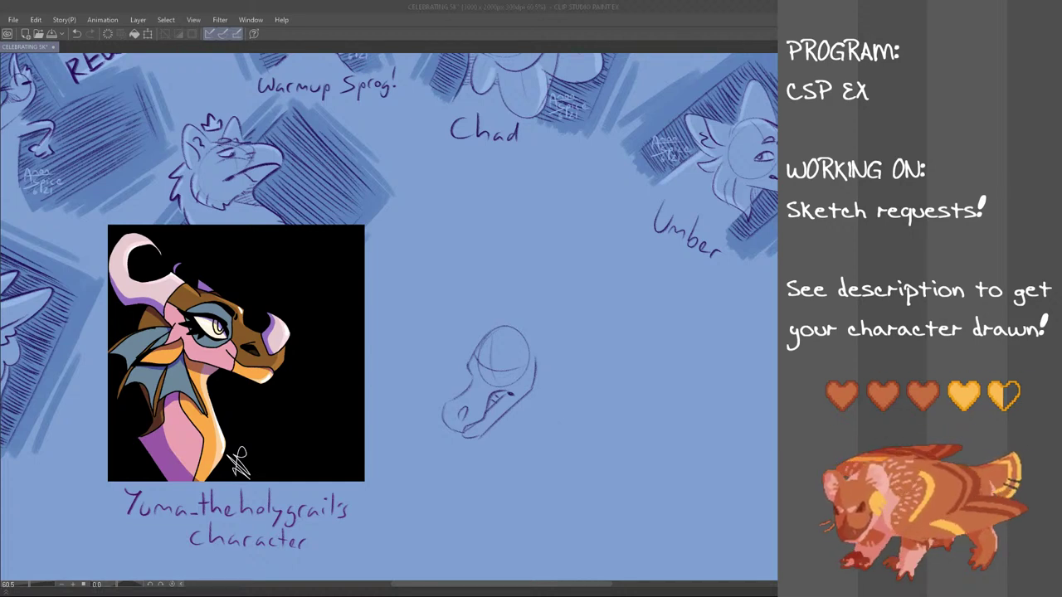
# - Draw a slanted dark stroke for the inner corner of the near eye, low inside the head circle
pyautogui.click(412, 2)
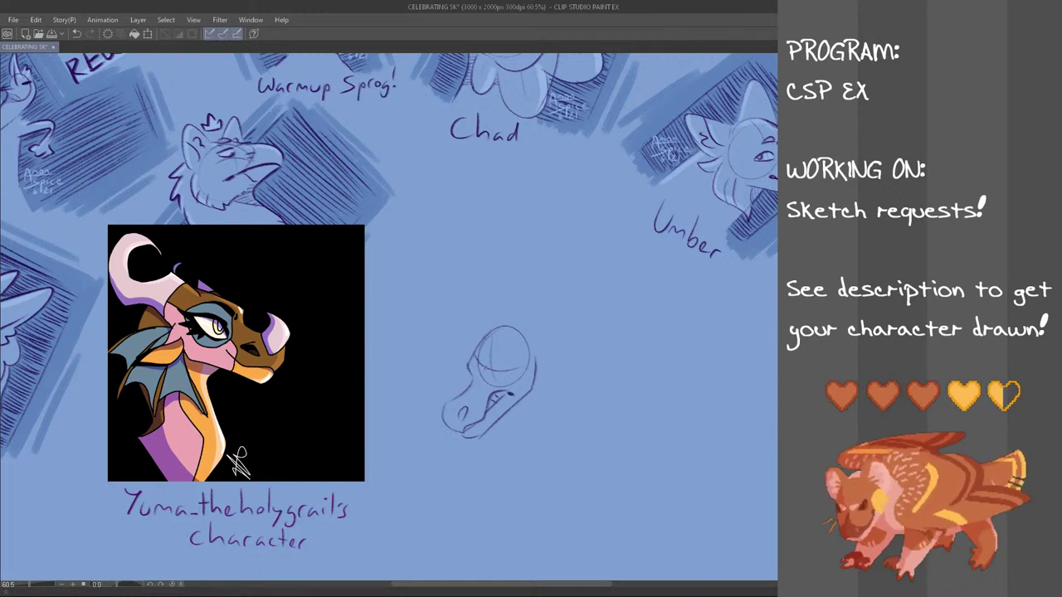
pyautogui.hotkey('ctrl', 'z')
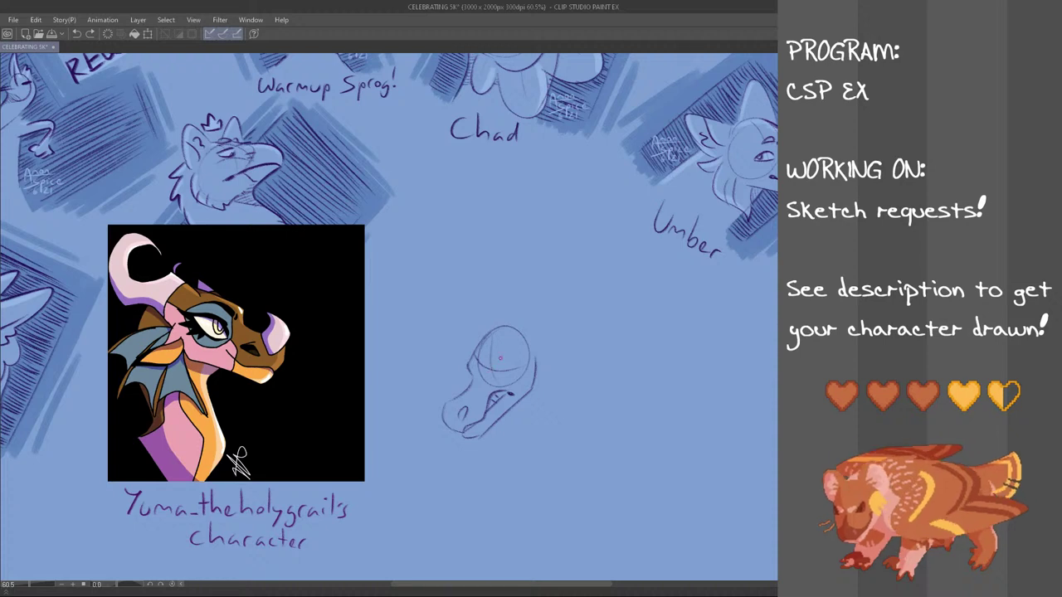
pyautogui.moveTo(501, 359)
pyautogui.mouseDown()
pyautogui.moveTo(494, 383)
pyautogui.moveTo(486, 380)
pyautogui.mouseUp()
pyautogui.hotkey('ctrl', 'z')
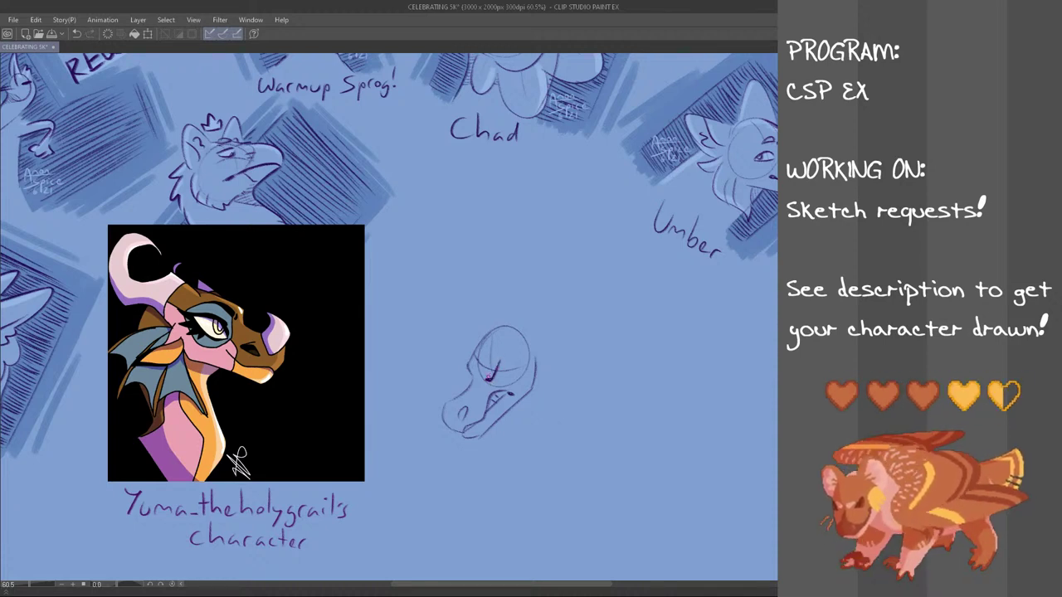
pyautogui.hotkey('ctrl', 'z')
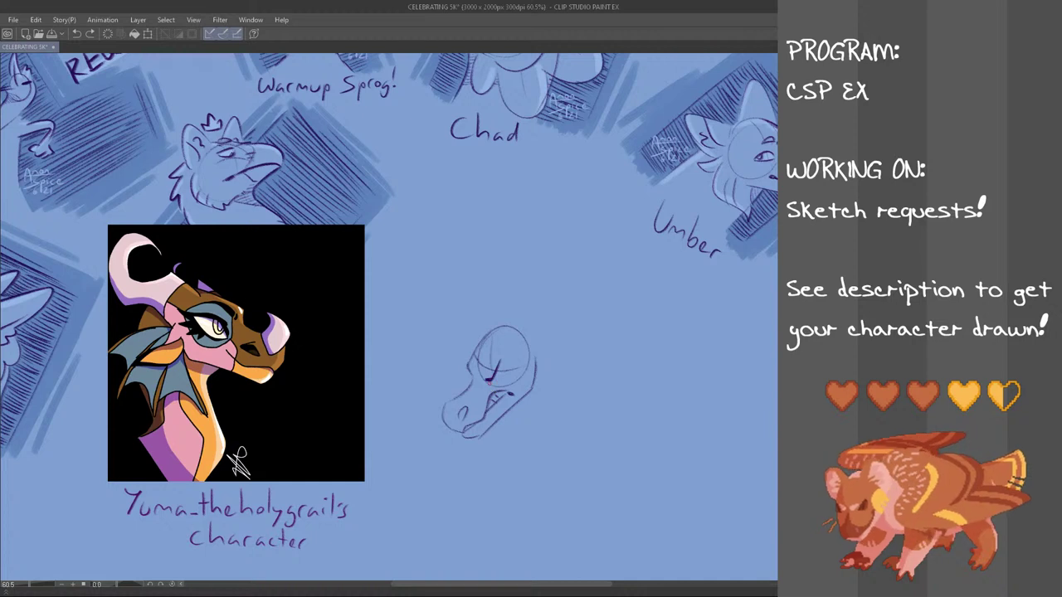
pyautogui.hotkey('ctrl', 'z')
# - Build up the near eye's angry shape with short dark strokes for the pupil and brow
pyautogui.moveTo(493, 378); pyautogui.dragTo(495, 372)
pyautogui.hotkey('ctrl', 'z')
pyautogui.moveTo(496, 376)
pyautogui.mouseDown()
pyautogui.moveTo(515, 369)
pyautogui.moveTo(493, 381)
pyautogui.moveTo(501, 383)
pyautogui.mouseUp()
pyautogui.hotkey('ctrl', 'z')
pyautogui.hotkey('ctrl', 'z')
pyautogui.hotkey('ctrl', 'z')
pyautogui.hotkey('ctrl', 'z')
pyautogui.hotkey('ctrl', 'z')
pyautogui.hotkey('ctrl', 'z')
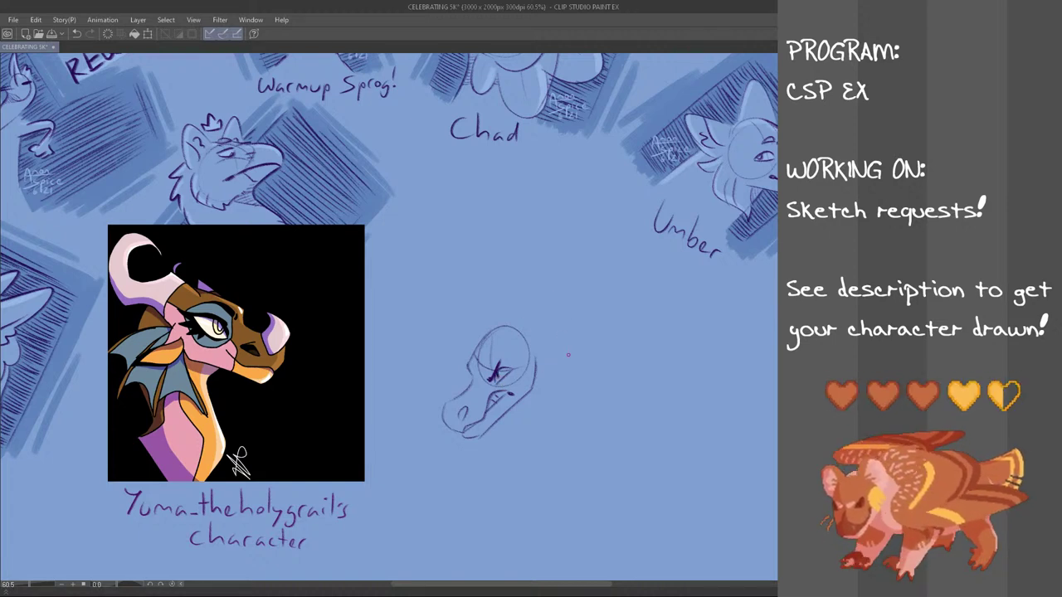
# - Draw the near eye's outer lid line and add small far-eye marks across the muzzle bridge
pyautogui.moveTo(503, 371); pyautogui.dragTo(520, 368)
pyautogui.hotkey('ctrl', 'z')
pyautogui.hotkey('ctrl', 'z')
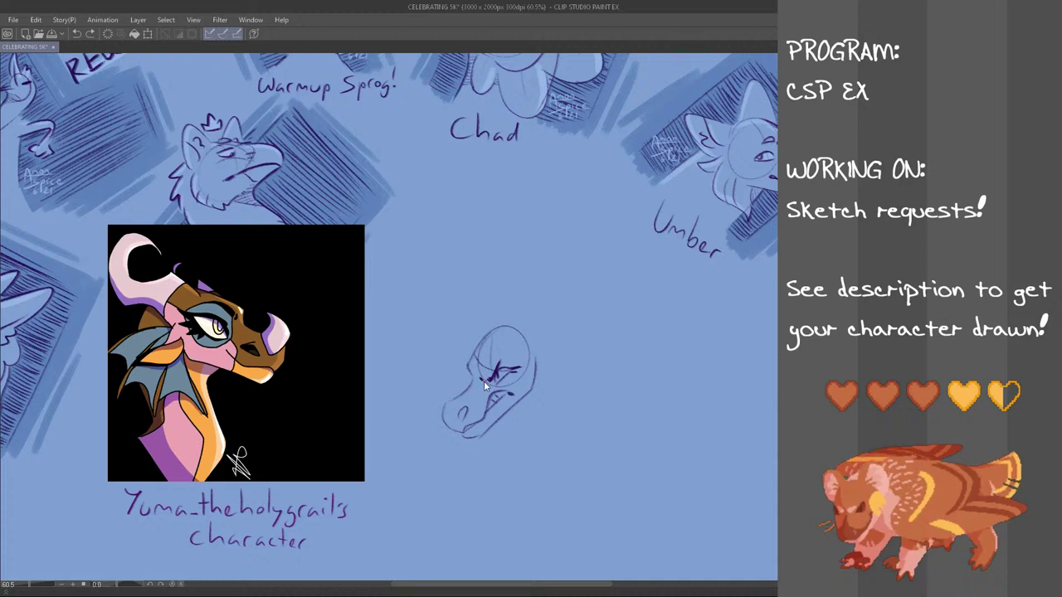
pyautogui.moveTo(476, 379); pyautogui.dragTo(471, 376)
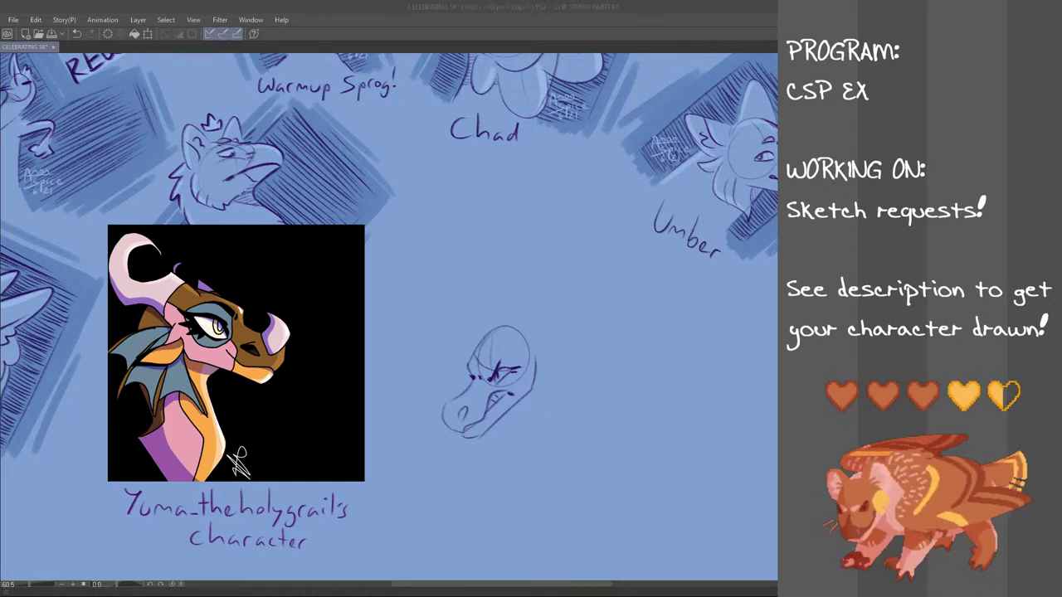
# - Sketch a short pointed horn on the tip of the dragon's snout
pyautogui.scroll(1, 388, 315)
pyautogui.scroll(-2, 388, 315)
pyautogui.scroll(1, 388, 315)
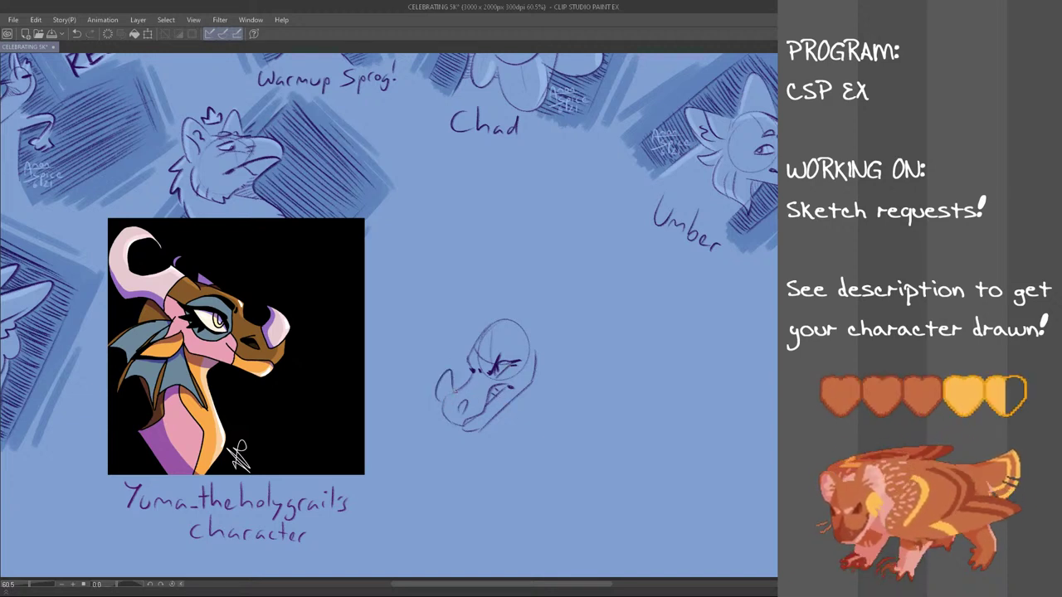
pyautogui.moveTo(445, 403)
pyautogui.mouseDown()
pyautogui.moveTo(448, 368)
pyautogui.moveTo(454, 391)
pyautogui.moveTo(436, 388)
pyautogui.moveTo(454, 390)
pyautogui.moveTo(448, 409)
pyautogui.moveTo(456, 390)
pyautogui.mouseUp()
pyautogui.hotkey('ctrl', 'z')
pyautogui.hotkey('ctrl', 'z')
pyautogui.hotkey('ctrl', 'z')
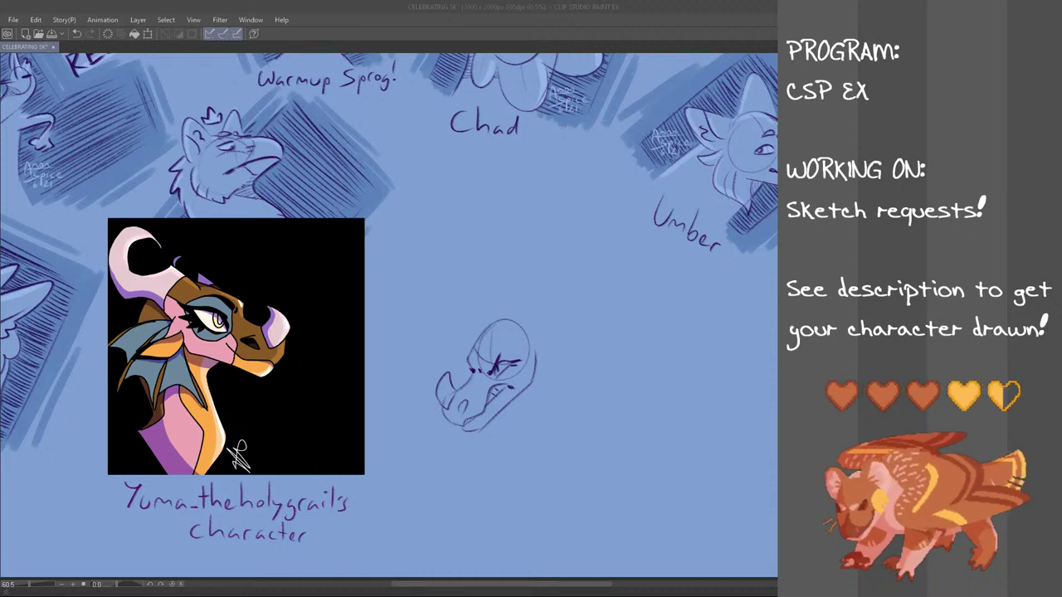
# - Sketch a small pointed ear behind the dragon's cheek
pyautogui.click(421, 4)
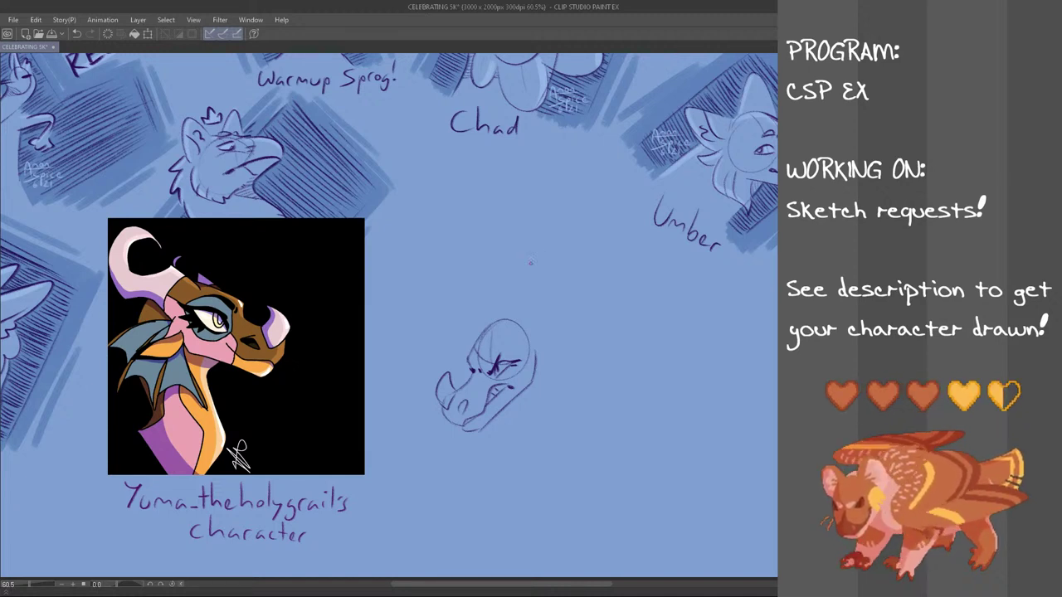
pyautogui.moveTo(500, 300); pyautogui.dragTo(479, 330)
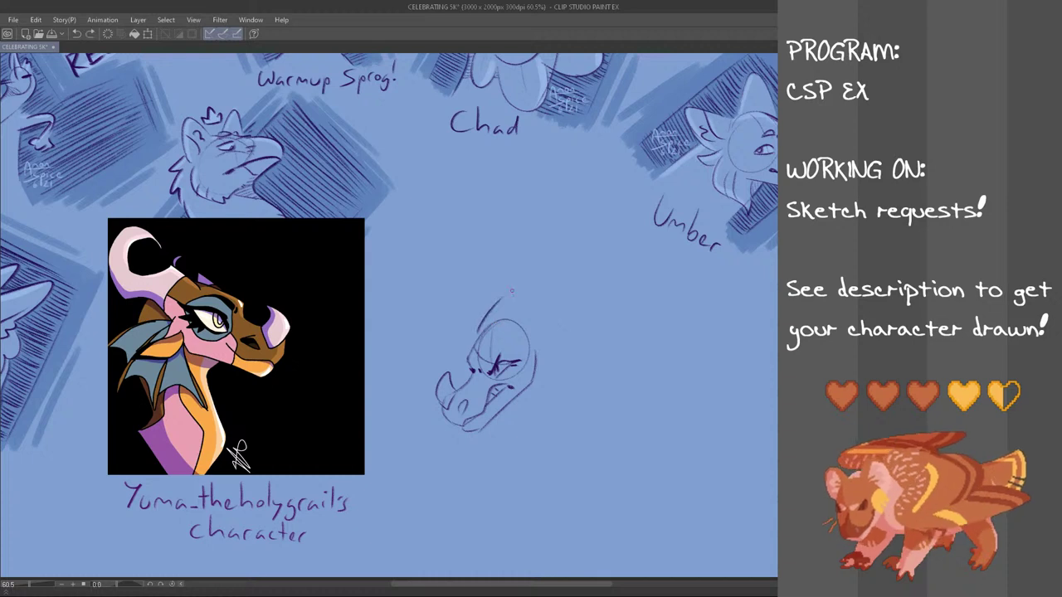
pyautogui.hotkey('ctrl', 'z')
pyautogui.moveTo(538, 348)
pyautogui.mouseDown()
pyautogui.moveTo(572, 341)
pyautogui.moveTo(534, 356)
pyautogui.moveTo(556, 340)
pyautogui.moveTo(568, 277)
pyautogui.mouseUp()
pyautogui.hotkey('ctrl', 'z')
pyautogui.hotkey('ctrl', 'z')
pyautogui.hotkey('ctrl', 'z')
pyautogui.hotkey('ctrl', 'z')
pyautogui.hotkey('ctrl', 'z')
# - Draw the near frill's upper edge arching back from the head to a hooked tip
pyautogui.moveTo(522, 330)
pyautogui.mouseDown()
pyautogui.moveTo(546, 277)
pyautogui.moveTo(566, 315)
pyautogui.moveTo(569, 300)
pyautogui.moveTo(572, 326)
pyautogui.moveTo(587, 307)
pyautogui.moveTo(584, 340)
pyautogui.moveTo(614, 291)
pyautogui.moveTo(590, 318)
pyautogui.mouseUp()
pyautogui.hotkey('ctrl', 'z')
pyautogui.hotkey('ctrl', 'z')
pyautogui.hotkey('ctrl', 'z')
pyautogui.hotkey('ctrl', 'z')
pyautogui.hotkey('ctrl', 'z')
pyautogui.hotkey('ctrl', 'z')
pyautogui.moveTo(591, 318); pyautogui.dragTo(588, 369)
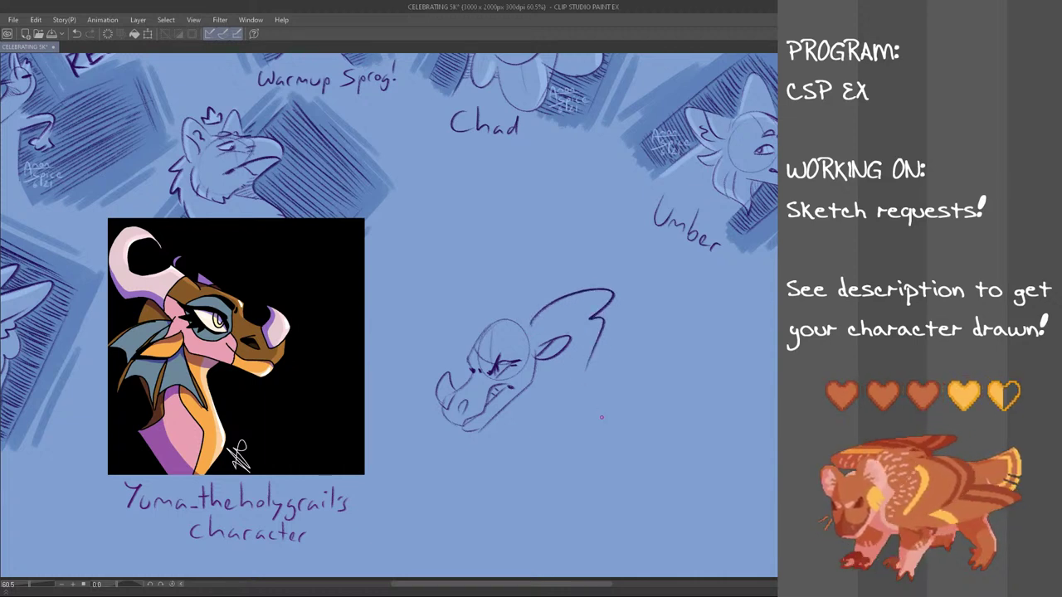
pyautogui.hotkey('ctrl', 'z')
pyautogui.hotkey('ctrl', 'z')
pyautogui.moveTo(532, 321)
pyautogui.mouseDown()
pyautogui.moveTo(599, 309)
pyautogui.moveTo(592, 291)
pyautogui.moveTo(586, 328)
pyautogui.mouseUp()
pyautogui.hotkey('ctrl', 'z')
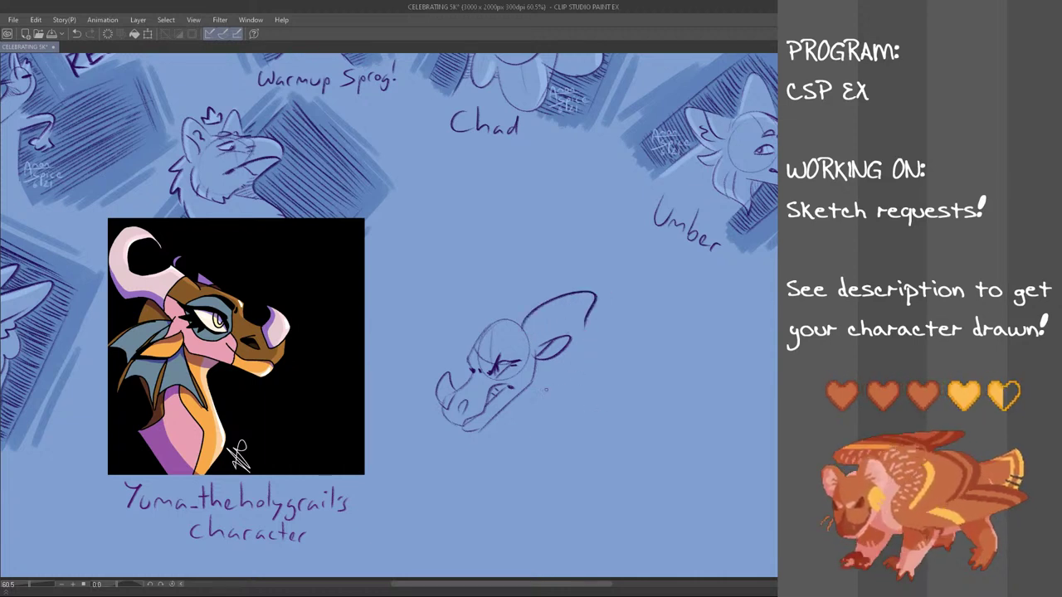
# - Draw the near frill's lower front edge curving down from behind the jaw
pyautogui.moveTo(519, 403); pyautogui.dragTo(557, 420)
pyautogui.hotkey('ctrl', 'z')
pyautogui.moveTo(519, 403); pyautogui.dragTo(559, 425)
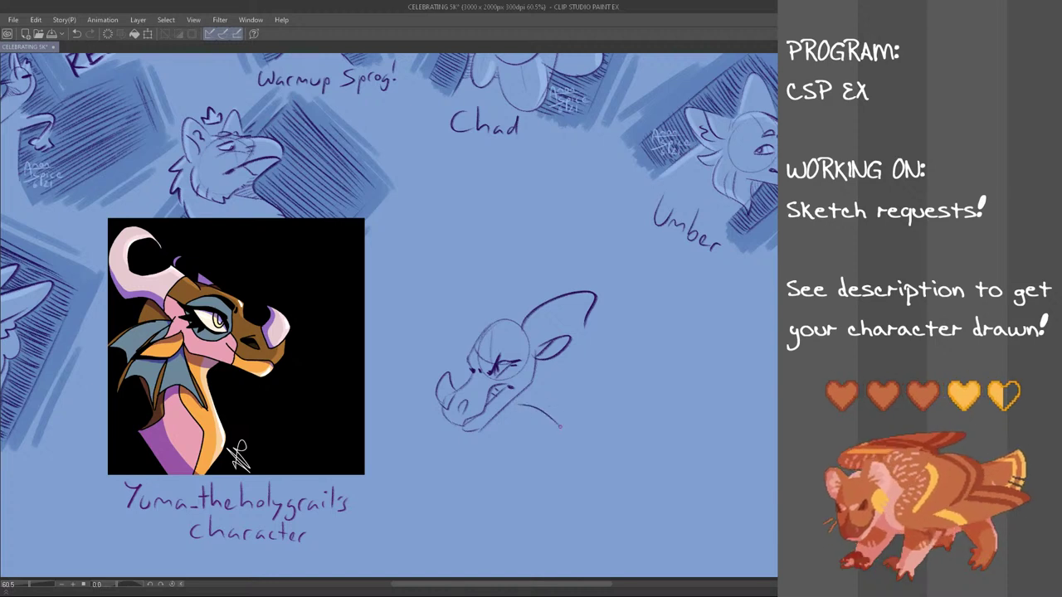
pyautogui.hotkey('ctrl', 'z')
pyautogui.moveTo(520, 394)
pyautogui.mouseDown()
pyautogui.moveTo(553, 425)
pyautogui.moveTo(545, 435)
pyautogui.mouseUp()
pyautogui.hotkey('ctrl', 'z')
# - Draw the near frill's scalloped outer edge, joining its lower point to the upper hooked tip
pyautogui.moveTo(585, 332); pyautogui.dragTo(604, 364)
pyautogui.hotkey('ctrl', 'z')
pyautogui.hotkey('ctrl', 'z')
pyautogui.moveTo(550, 436); pyautogui.dragTo(584, 346)
pyautogui.hotkey('ctrl', 'z')
pyautogui.moveTo(548, 435)
pyautogui.mouseDown()
pyautogui.moveTo(585, 417)
pyautogui.moveTo(587, 329)
pyautogui.mouseUp()
pyautogui.hotkey('ctrl', 'z')
pyautogui.moveTo(548, 439)
pyautogui.mouseDown()
pyautogui.moveTo(567, 426)
pyautogui.moveTo(594, 341)
pyautogui.mouseUp()
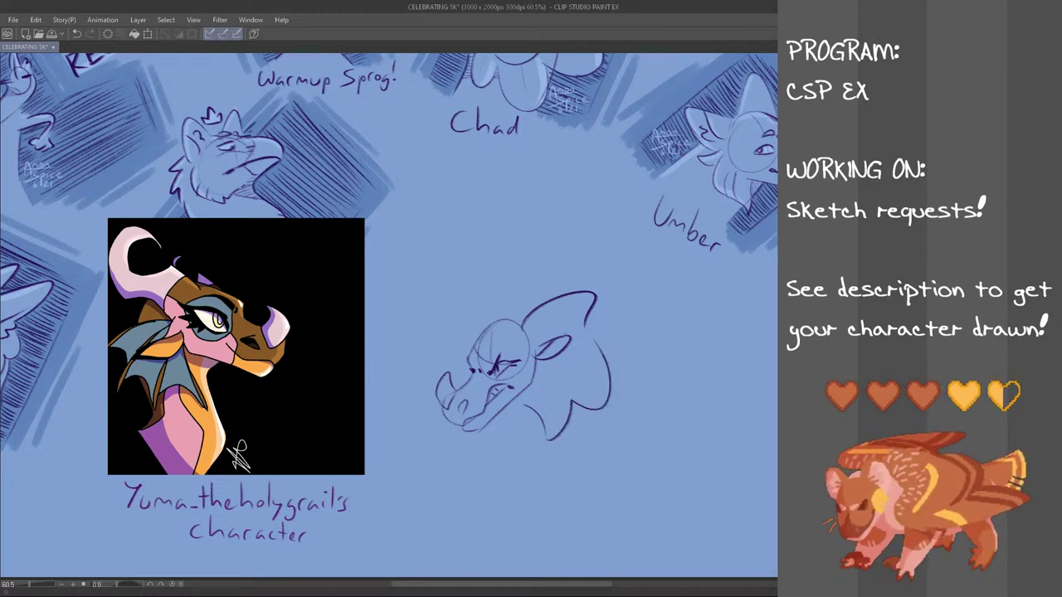
pyautogui.hotkey('ctrl', 'z')
# - Draw the far frill's inner edge as a curve rising from the top of the head
pyautogui.moveTo(467, 284); pyautogui.dragTo(484, 323)
pyautogui.hotkey('ctrl', 'z')
pyautogui.moveTo(469, 283); pyautogui.dragTo(493, 321)
pyautogui.hotkey('ctrl', 'z')
pyautogui.hotkey('ctrl', 'z')
pyautogui.moveTo(472, 273)
pyautogui.mouseDown()
pyautogui.moveTo(457, 336)
pyautogui.moveTo(471, 286)
pyautogui.moveTo(476, 302)
pyautogui.moveTo(463, 330)
pyautogui.moveTo(470, 278)
pyautogui.mouseUp()
pyautogui.hotkey('ctrl', 'z')
pyautogui.hotkey('ctrl', 'z')
pyautogui.hotkey('ctrl', 'z')
pyautogui.hotkey('ctrl', 'z')
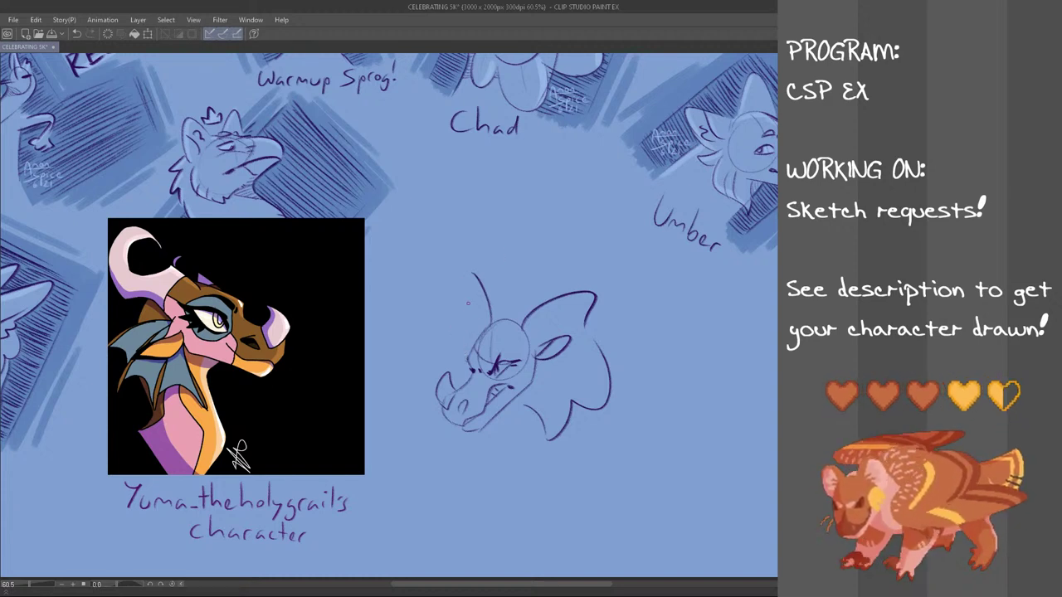
# - Draw the far frill's rounded upper tip and the outer edge descending from it
pyautogui.moveTo(466, 327); pyautogui.dragTo(474, 274)
pyautogui.hotkey('ctrl', 'z')
pyautogui.moveTo(465, 318); pyautogui.dragTo(471, 272)
pyautogui.hotkey('ctrl', 'z')
pyautogui.moveTo(462, 316)
pyautogui.mouseDown()
pyautogui.moveTo(476, 280)
pyautogui.moveTo(464, 272)
pyautogui.mouseUp()
pyautogui.hotkey('ctrl', 'z')
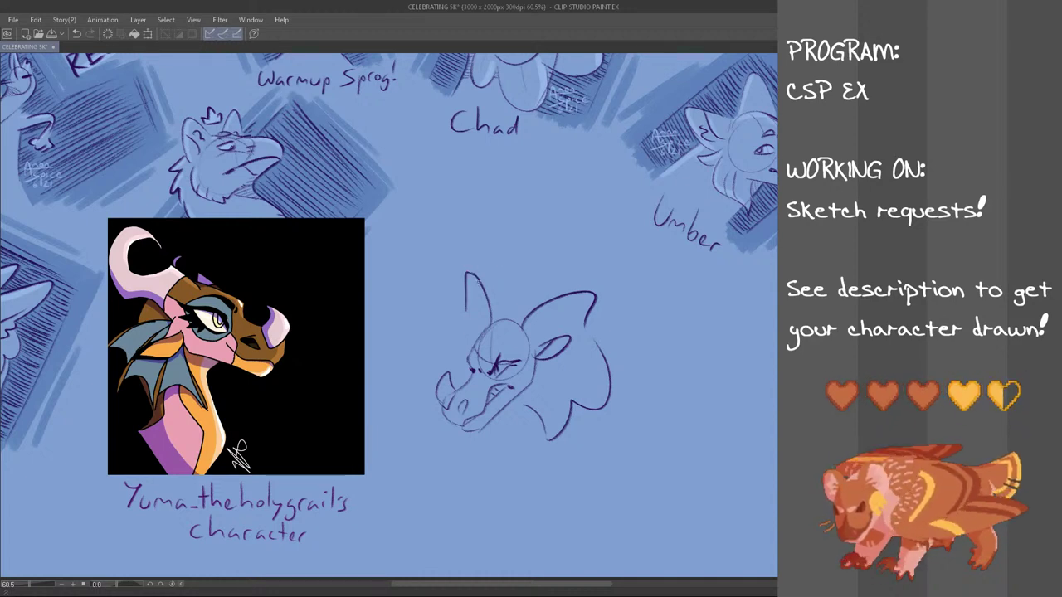
pyautogui.hotkey('ctrl', 'z')
pyautogui.moveTo(468, 315); pyautogui.dragTo(460, 269)
pyautogui.hotkey('ctrl', 'z')
# - Draw the far frill's lower lobe, curving out and back in toward the far side of the face
pyautogui.moveTo(466, 321)
pyautogui.mouseDown()
pyautogui.moveTo(474, 276)
pyautogui.moveTo(451, 329)
pyautogui.moveTo(460, 357)
pyautogui.mouseUp()
pyautogui.hotkey('ctrl', 'z')
pyautogui.hotkey('ctrl', 'z')
pyautogui.moveTo(466, 324)
pyautogui.mouseDown()
pyautogui.moveTo(453, 330)
pyautogui.moveTo(461, 363)
pyautogui.mouseUp()
pyautogui.hotkey('ctrl', 'z')
pyautogui.hotkey('ctrl', 'z')
pyautogui.moveTo(467, 321); pyautogui.dragTo(460, 377)
pyautogui.hotkey('ctrl', 'z')
pyautogui.moveTo(466, 323)
pyautogui.mouseDown()
pyautogui.moveTo(449, 349)
pyautogui.moveTo(462, 365)
pyautogui.mouseUp()
pyautogui.hotkey('ctrl', 'z')
pyautogui.hotkey('ctrl', 'z')
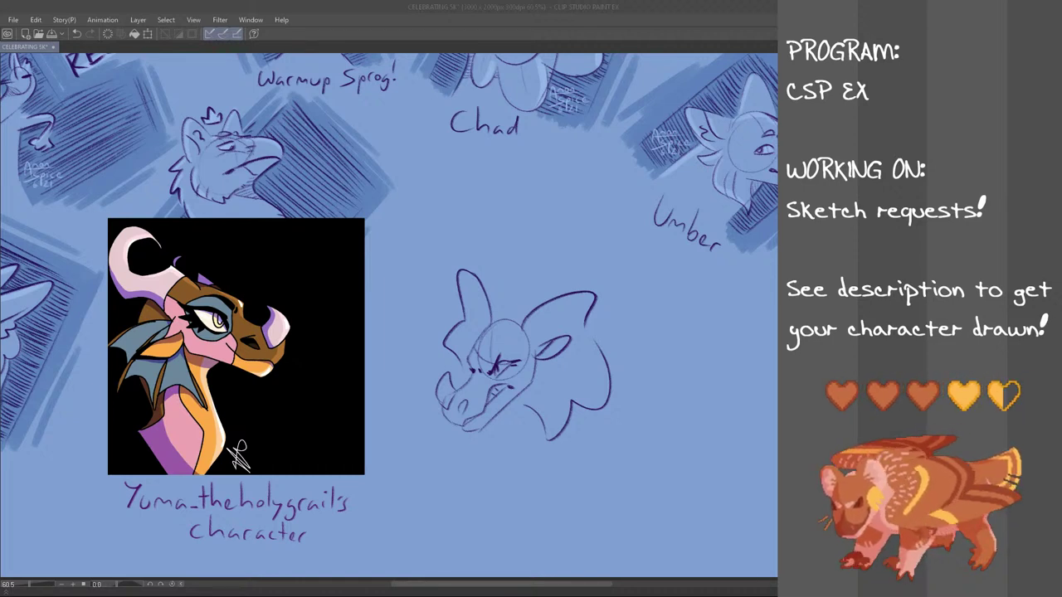
# - Sketch a guide stroke for the base of the large horn above the forehead
pyautogui.moveTo(498, 290); pyautogui.dragTo(479, 333)
pyautogui.hotkey('ctrl', 'z')
pyautogui.moveTo(498, 295); pyautogui.dragTo(477, 331)
pyautogui.hotkey('ctrl', 'z')
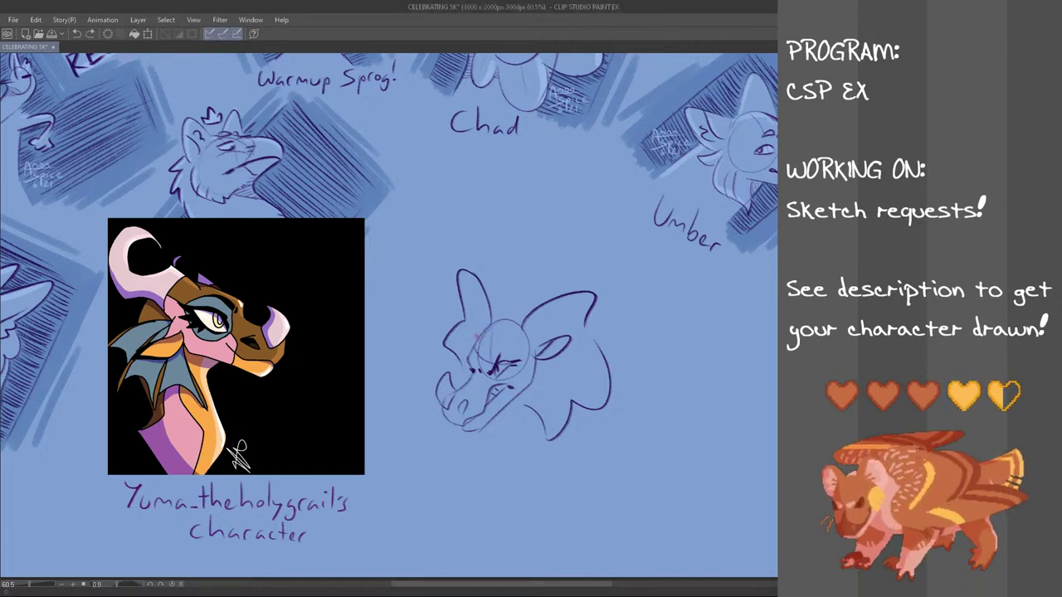
pyautogui.moveTo(495, 296); pyautogui.dragTo(475, 340)
pyautogui.hotkey('ctrl', 'z')
# - Sketch the large horn above the head as a crescent curving back to a pointed tip
pyautogui.moveTo(489, 294); pyautogui.dragTo(515, 298)
pyautogui.hotkey('ctrl', 'z')
pyautogui.moveTo(492, 296)
pyautogui.mouseDown()
pyautogui.moveTo(526, 287)
pyautogui.moveTo(524, 268)
pyautogui.mouseUp()
pyautogui.hotkey('ctrl', 'z')
pyautogui.moveTo(485, 296)
pyautogui.mouseDown()
pyautogui.moveTo(516, 294)
pyautogui.moveTo(503, 260)
pyautogui.moveTo(535, 250)
pyautogui.moveTo(543, 277)
pyautogui.moveTo(540, 263)
pyautogui.moveTo(530, 306)
pyautogui.mouseUp()
pyautogui.hotkey('ctrl', 'z')
pyautogui.hotkey('ctrl', 'z')
pyautogui.hotkey('ctrl', 'z')
pyautogui.hotkey('ctrl', 'z')
pyautogui.hotkey('ctrl', 'z')
pyautogui.hotkey('ctrl', 'z')
pyautogui.hotkey('ctrl', 'z')
pyautogui.hotkey('ctrl', 'z')
pyautogui.hotkey('ctrl', 'z')
pyautogui.hotkey('ctrl', 'z')
# - Rework the far horn above the forehead into a crescent with a curved inner edge
pyautogui.moveTo(493, 263)
pyautogui.mouseDown()
pyautogui.moveTo(538, 263)
pyautogui.moveTo(541, 276)
pyautogui.moveTo(540, 256)
pyautogui.moveTo(536, 307)
pyautogui.moveTo(515, 339)
pyautogui.mouseUp()
pyautogui.hotkey('ctrl', 'z')
pyautogui.hotkey('ctrl', 'z')
pyautogui.hotkey('ctrl', 'z')
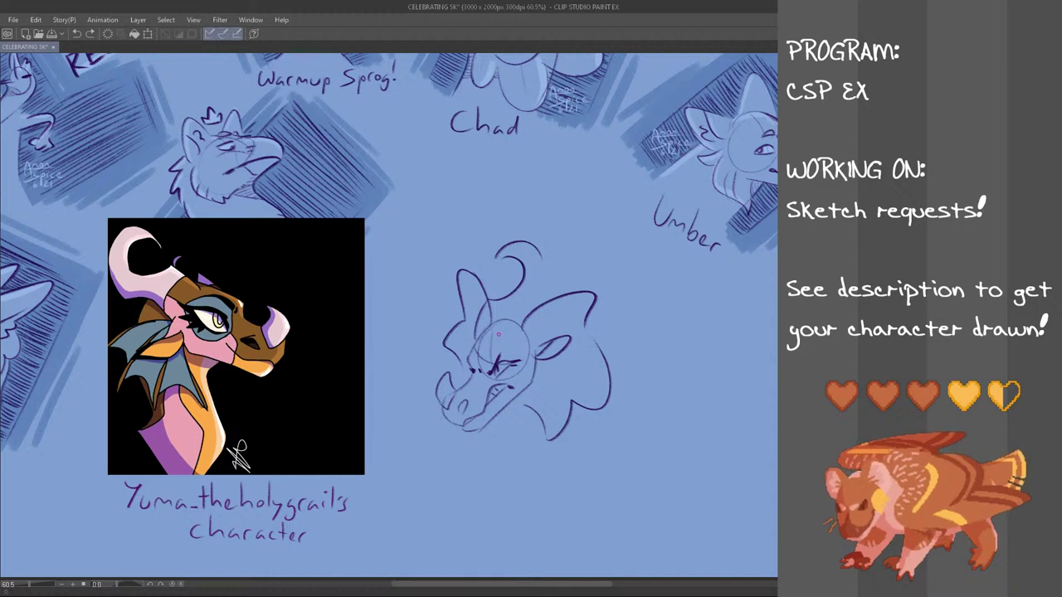
# - Mark the near horn's base on the forehead and try out its curve behind the far horn
pyautogui.moveTo(511, 311); pyautogui.dragTo(505, 344)
pyautogui.moveTo(551, 256)
pyautogui.mouseDown()
pyautogui.moveTo(528, 319)
pyautogui.moveTo(516, 305)
pyautogui.mouseUp()
pyautogui.hotkey('ctrl', 'z')
pyautogui.hotkey('ctrl', 'z')
pyautogui.hotkey('ctrl', 'z')
pyautogui.moveTo(551, 255)
pyautogui.mouseDown()
pyautogui.moveTo(524, 310)
pyautogui.moveTo(563, 313)
pyautogui.mouseUp()
pyautogui.hotkey('ctrl', 'z')
pyautogui.hotkey('ctrl', 'z')
pyautogui.moveTo(550, 249)
pyautogui.mouseDown()
pyautogui.moveTo(520, 311)
pyautogui.moveTo(572, 299)
pyautogui.mouseUp()
pyautogui.hotkey('ctrl', 'z')
pyautogui.hotkey('ctrl', 'z')
pyautogui.hotkey('ctrl', 'z')
# - Sketch the near horn's inner crescent curve and the arc over its top, beside the far horn
pyautogui.moveTo(549, 257); pyautogui.dragTo(526, 310)
pyautogui.moveTo(555, 250)
pyautogui.mouseDown()
pyautogui.moveTo(578, 274)
pyautogui.moveTo(572, 301)
pyautogui.moveTo(543, 267)
pyautogui.moveTo(572, 305)
pyautogui.moveTo(564, 313)
pyautogui.moveTo(572, 292)
pyautogui.mouseUp()
pyautogui.hotkey('ctrl', 'z')
pyautogui.hotkey('ctrl', 'z')
pyautogui.hotkey('ctrl', 'z')
pyautogui.hotkey('ctrl', 'z')
pyautogui.hotkey('ctrl', 'z')
pyautogui.hotkey('ctrl', 'z')
pyautogui.hotkey('ctrl', 'z')
pyautogui.hotkey('ctrl', 'z')
pyautogui.hotkey('ctrl', 'z')
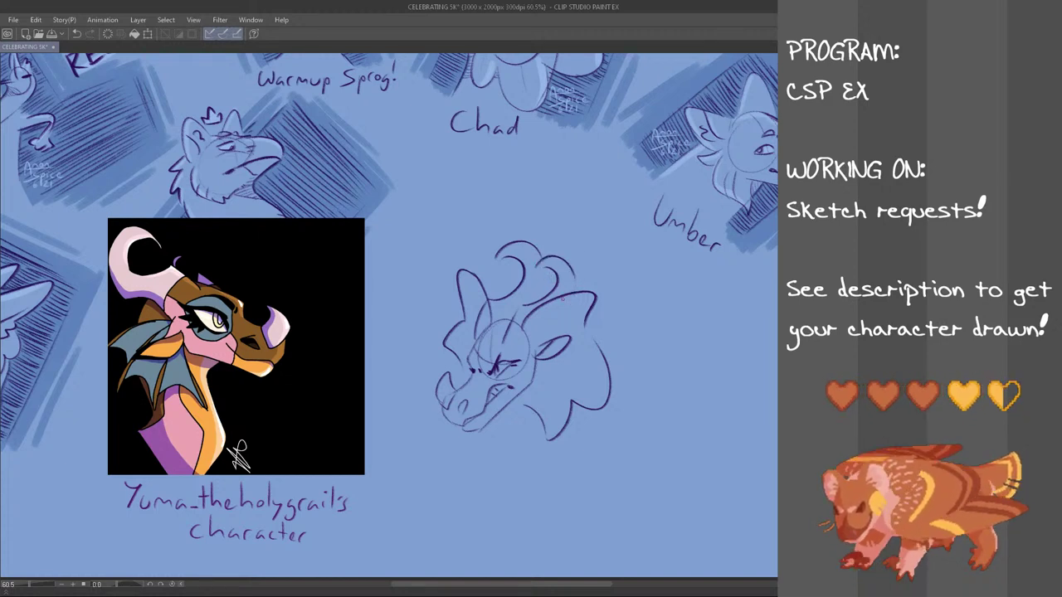
# - Redraw the near horn's outer edge as a wider arc curving down behind the top of the near frill
pyautogui.hotkey('ctrl', 'z')
pyautogui.moveTo(540, 255)
pyautogui.mouseDown()
pyautogui.moveTo(578, 277)
pyautogui.moveTo(560, 320)
pyautogui.moveTo(551, 264)
pyautogui.moveTo(570, 315)
pyautogui.mouseUp()
pyautogui.hotkey('ctrl', 'z')
pyautogui.hotkey('ctrl', 'z')
pyautogui.hotkey('ctrl', 'z')
pyautogui.moveTo(578, 263); pyautogui.dragTo(562, 320)
pyautogui.hotkey('ctrl', 'z')
pyautogui.hotkey('ctrl', 'z')
pyautogui.moveTo(578, 262)
pyautogui.mouseDown()
pyautogui.moveTo(562, 322)
pyautogui.moveTo(549, 323)
pyautogui.moveTo(567, 319)
pyautogui.mouseUp()
pyautogui.hotkey('ctrl', 'z')
pyautogui.hotkey('ctrl', 'z')
pyautogui.hotkey('ctrl', 'z')
pyautogui.hotkey('ctrl', 'z')
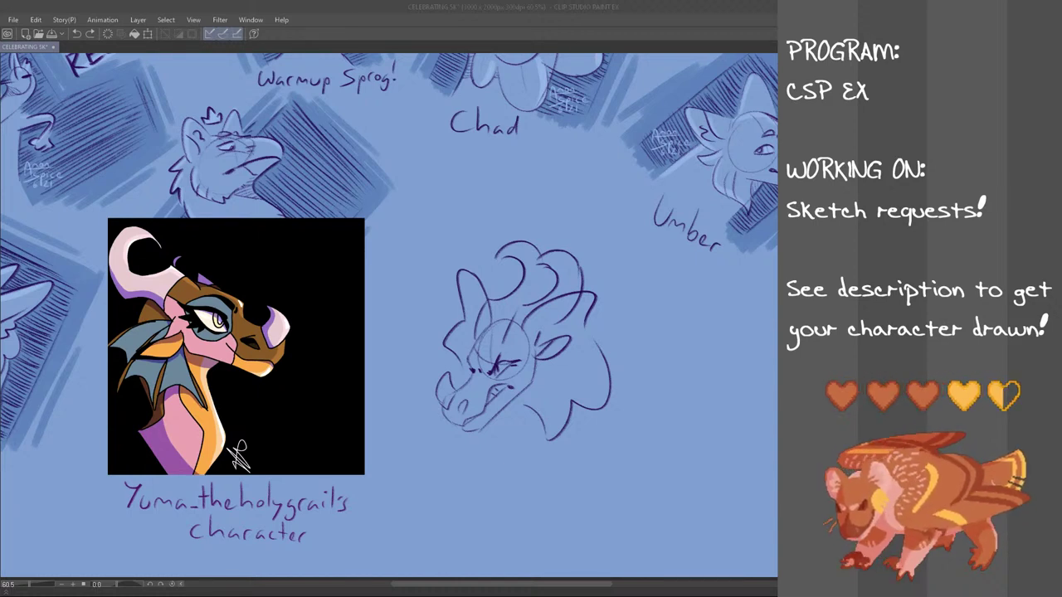
pyautogui.click(368, 5)
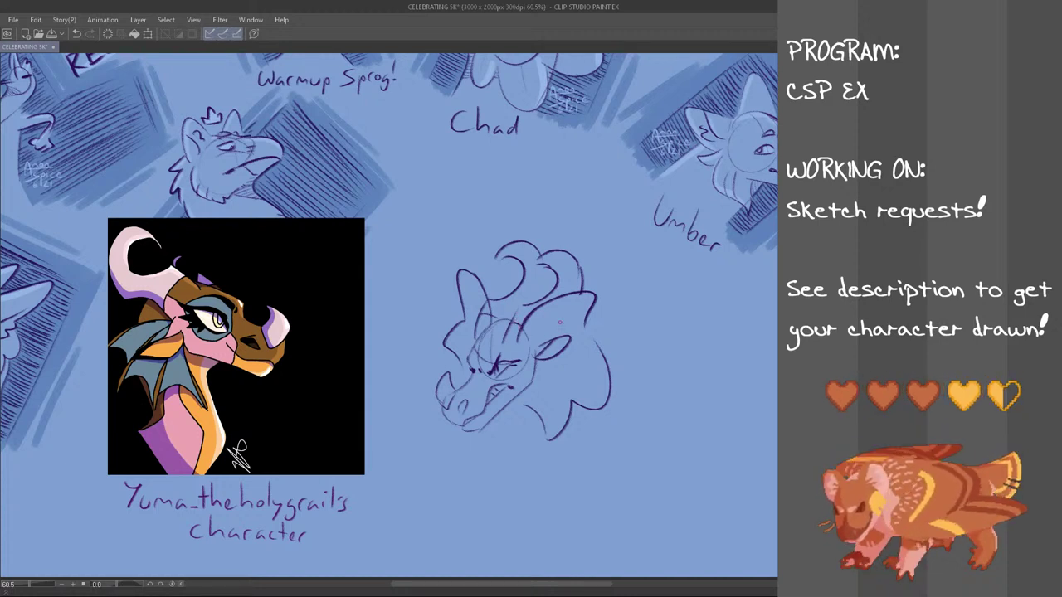
pyautogui.scroll(-2, 560, 292)
pyautogui.scroll(1, 560, 292)
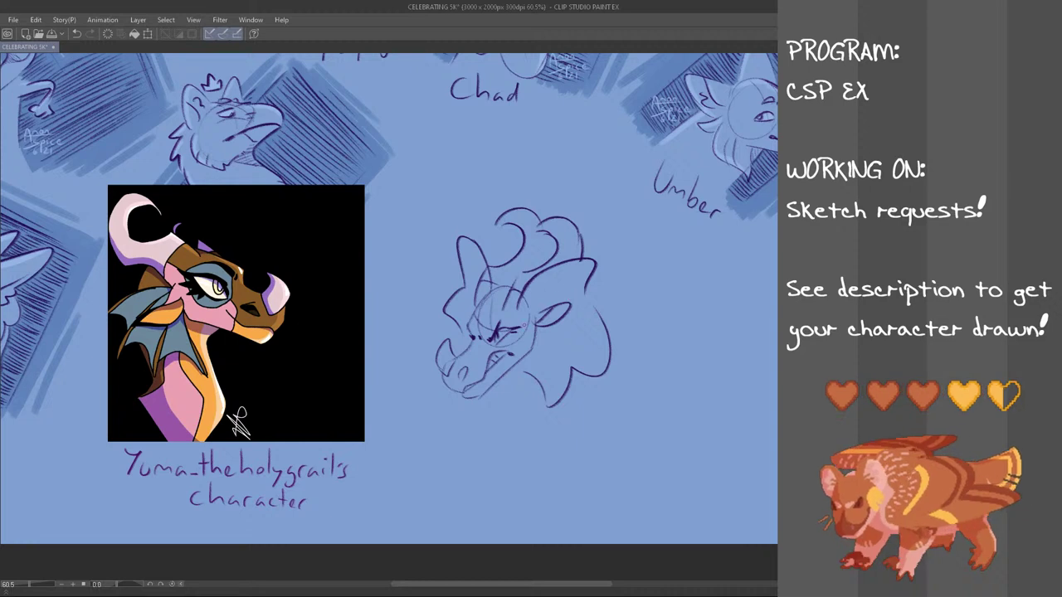
pyautogui.moveTo(497, 295); pyautogui.dragTo(577, 282)
pyautogui.hotkey('ctrl', 'z')
pyautogui.moveTo(491, 292)
pyautogui.mouseDown()
pyautogui.moveTo(564, 292)
pyautogui.moveTo(594, 308)
pyautogui.moveTo(610, 286)
pyautogui.moveTo(594, 297)
pyautogui.moveTo(619, 306)
pyautogui.mouseUp()
pyautogui.hotkey('ctrl', 'z')
pyautogui.hotkey('ctrl', 'z')
pyautogui.hotkey('ctrl', 'z')
pyautogui.hotkey('ctrl', 'z')
pyautogui.hotkey('ctrl', 'z')
pyautogui.hotkey('ctrl', 'z')
pyautogui.moveTo(515, 289); pyautogui.dragTo(617, 268)
pyautogui.hotkey('ctrl', 'z')
pyautogui.hotkey('ctrl', 'z')
pyautogui.moveTo(488, 299); pyautogui.dragTo(618, 275)
pyautogui.moveTo(519, 365); pyautogui.dragTo(632, 325)
pyautogui.hotkey('ctrl', 'z')
pyautogui.hotkey('ctrl', 'z')
pyautogui.hotkey('ctrl', 'z')
pyautogui.hotkey('ctrl', 'z')
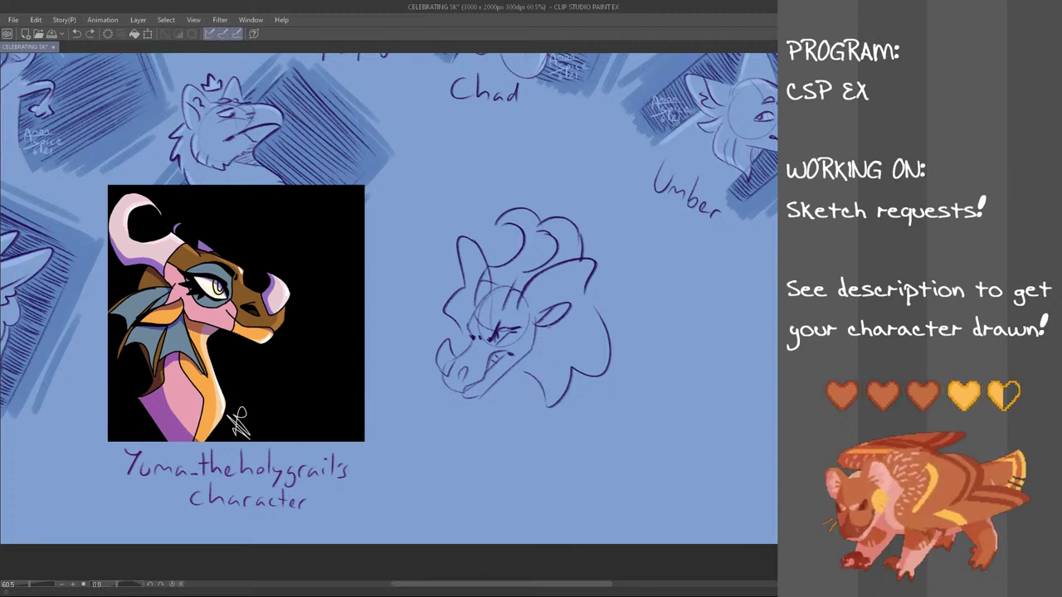
pyautogui.moveTo(531, 289); pyautogui.dragTo(581, 387)
pyautogui.hotkey('ctrl', 'z')
pyautogui.moveTo(535, 296); pyautogui.dragTo(561, 390)
pyautogui.hotkey('ctrl', 'z')
# - Draw the front line of the neck, running diagonally down from beneath the jaw
pyautogui.moveTo(552, 324)
pyautogui.mouseDown()
pyautogui.moveTo(556, 398)
pyautogui.moveTo(537, 419)
pyautogui.moveTo(486, 419)
pyautogui.moveTo(498, 409)
pyautogui.moveTo(479, 419)
pyautogui.mouseUp()
pyautogui.hotkey('ctrl', 'z')
pyautogui.hotkey('ctrl', 'z')
pyautogui.hotkey('ctrl', 'z')
pyautogui.hotkey('ctrl', 'z')
pyautogui.hotkey('ctrl', 'z')
pyautogui.moveTo(502, 380)
pyautogui.mouseDown()
pyautogui.moveTo(497, 401)
pyautogui.moveTo(475, 420)
pyautogui.mouseUp()
pyautogui.hotkey('ctrl', 'z')
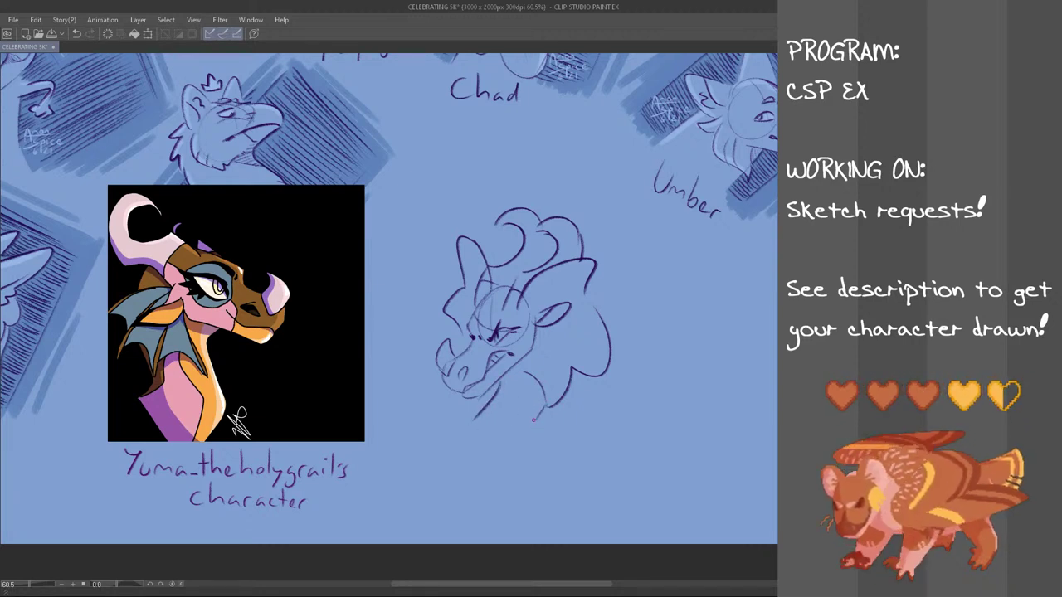
# - Extend the back line of the neck below the near frill and hatch the shadow under the jaw
pyautogui.moveTo(545, 405)
pyautogui.mouseDown()
pyautogui.moveTo(529, 427)
pyautogui.moveTo(553, 407)
pyautogui.moveTo(521, 387)
pyautogui.moveTo(531, 376)
pyautogui.moveTo(501, 382)
pyautogui.mouseUp()
pyautogui.hotkey('ctrl', 'z')
pyautogui.hotkey('ctrl', 'z')
pyautogui.hotkey('ctrl', 'z')
pyautogui.hotkey('ctrl', 'z')
pyautogui.hotkey('ctrl', 'z')
pyautogui.hotkey('ctrl', 'z')
pyautogui.hotkey('ctrl', 'z')
pyautogui.hotkey('ctrl', 'z')
pyautogui.moveTo(513, 373); pyautogui.dragTo(502, 394)
pyautogui.moveTo(522, 379); pyautogui.dragTo(504, 396)
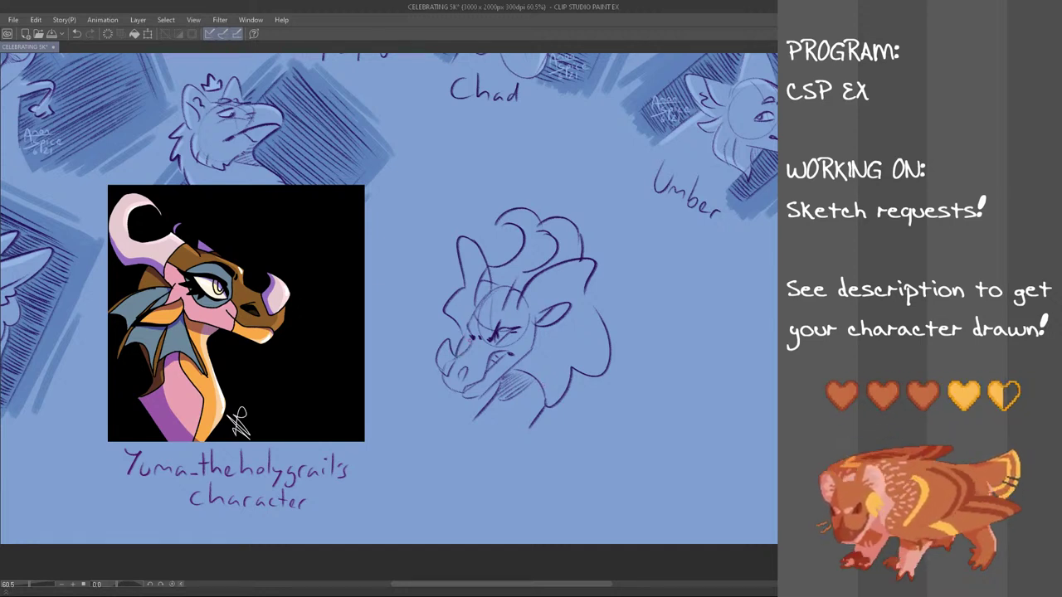
# - Refine the ridge line behind the nose horn and hatch shading inside the far frill and on the near horn
pyautogui.moveTo(466, 344); pyautogui.dragTo(457, 349)
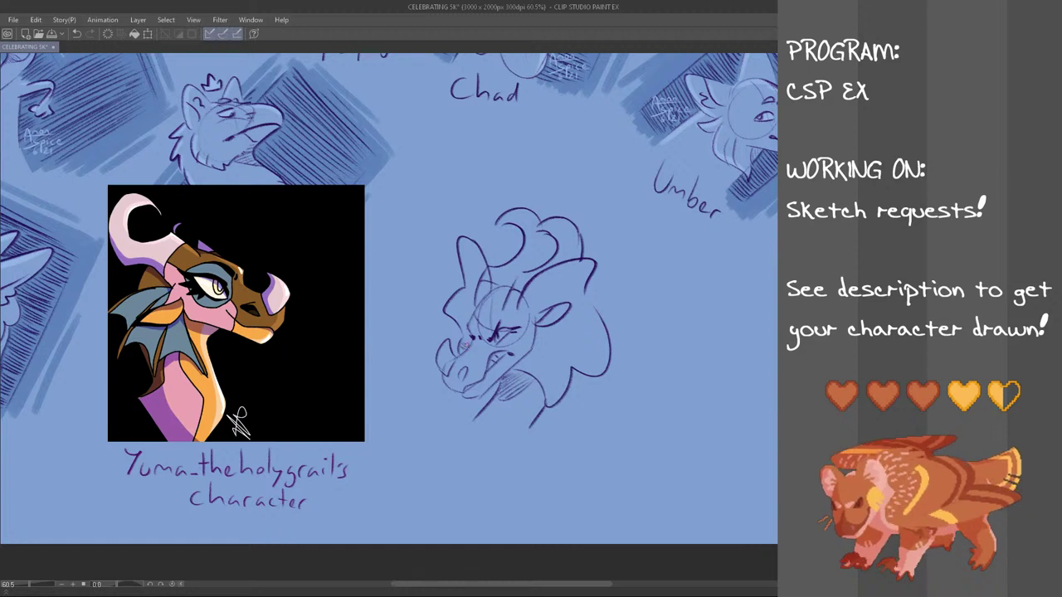
pyautogui.hotkey('ctrl', 'z')
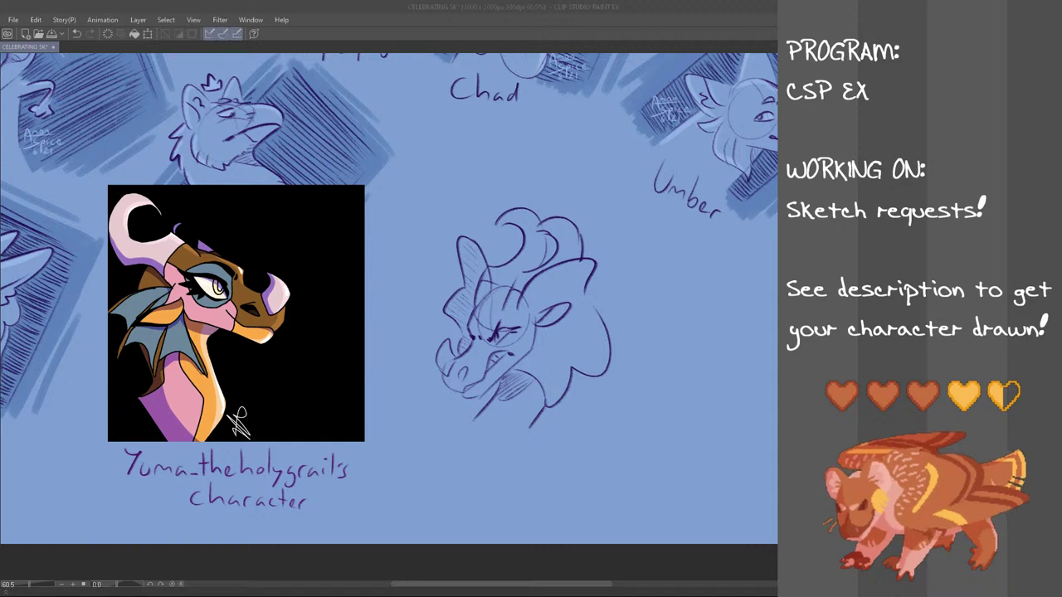
pyautogui.click(430, 6)
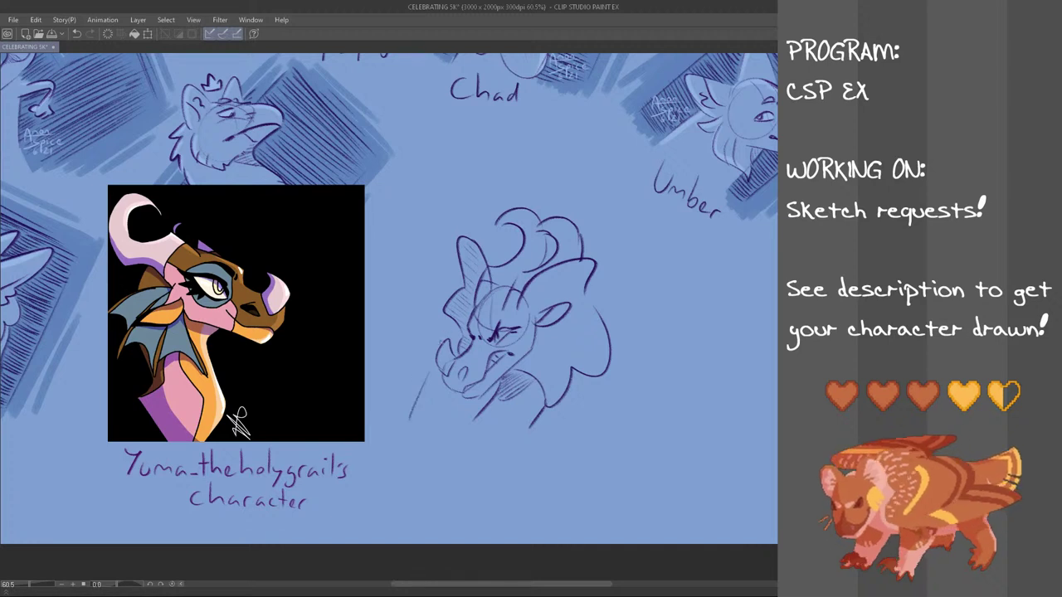
# - Draw a short diagonal line beside the snout as the front edge of the background block
pyautogui.hotkey('ctrl', 'z')
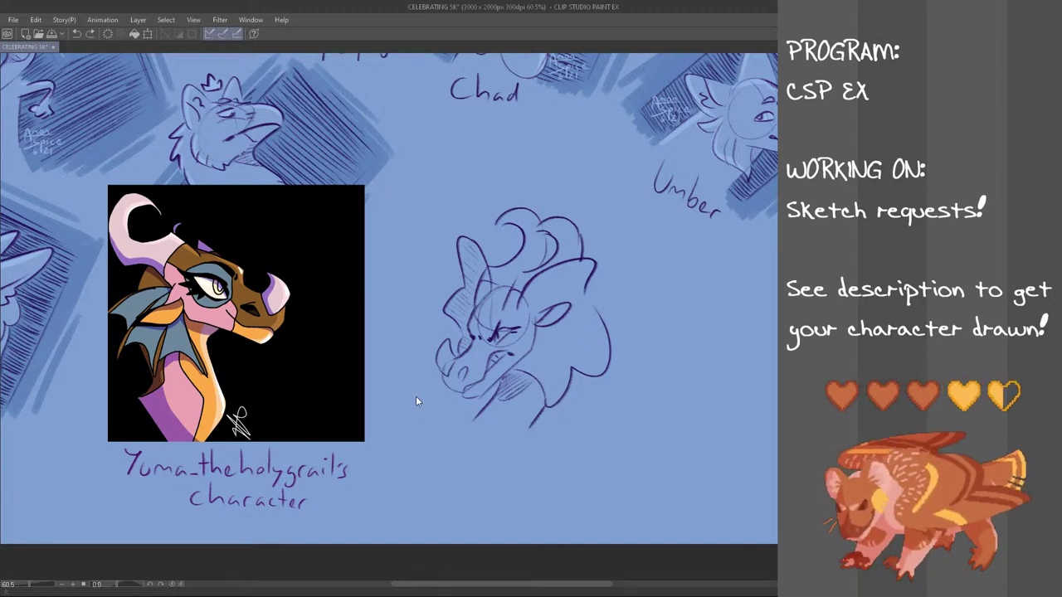
pyautogui.moveTo(438, 371); pyautogui.dragTo(417, 407)
pyautogui.hotkey('ctrl', 'z')
pyautogui.moveTo(439, 370); pyautogui.dragTo(413, 404)
pyautogui.hotkey('ctrl', 'z')
# - Draw a long diagonal line behind the neck and frill as the rear edge of the background block
pyautogui.moveTo(582, 397); pyautogui.dragTo(565, 438)
pyautogui.hotkey('ctrl', 'z')
pyautogui.hotkey('ctrl', 'z')
pyautogui.moveTo(603, 381); pyautogui.dragTo(564, 443)
pyautogui.hotkey('ctrl', 'z')
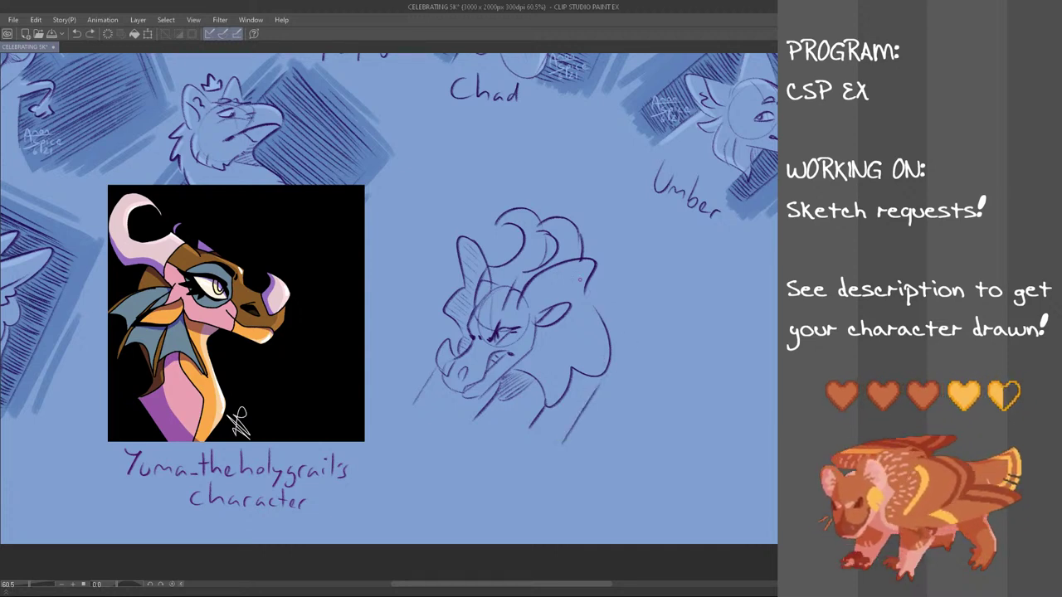
pyautogui.hotkey('ctrl', 'z')
pyautogui.moveTo(617, 358); pyautogui.dragTo(559, 453)
pyautogui.hotkey('ctrl', 'z')
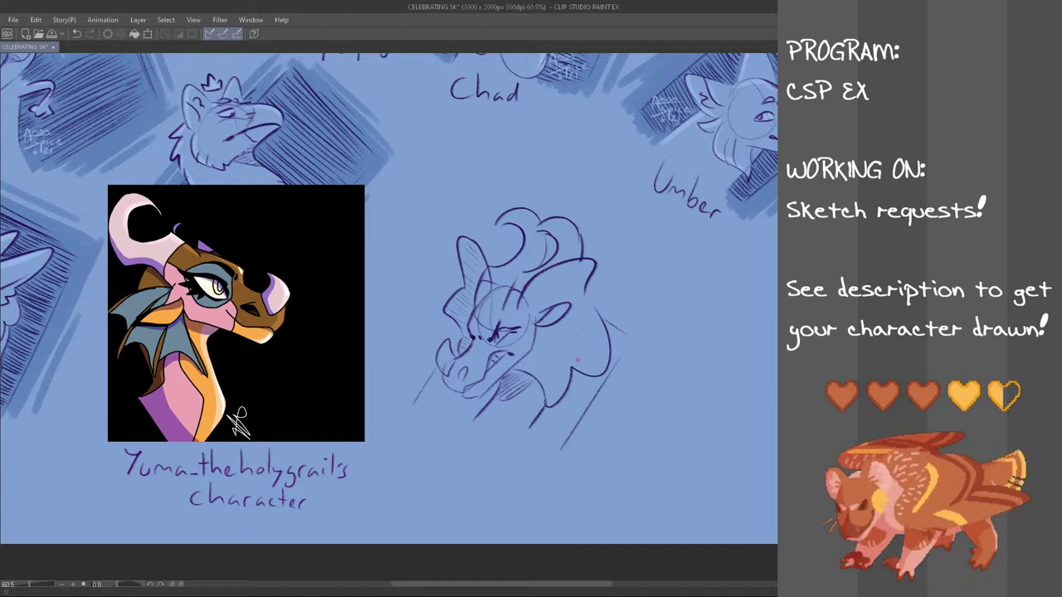
# - Fill the background below the snout with diagonal hatching up to the front of the neck
pyautogui.moveTo(417, 404); pyautogui.dragTo(464, 420)
pyautogui.hotkey('ctrl', 'z')
pyautogui.moveTo(426, 383); pyautogui.dragTo(476, 411)
pyautogui.moveTo(458, 394)
pyautogui.mouseDown()
pyautogui.moveTo(479, 410)
pyautogui.moveTo(499, 393)
pyautogui.mouseUp()
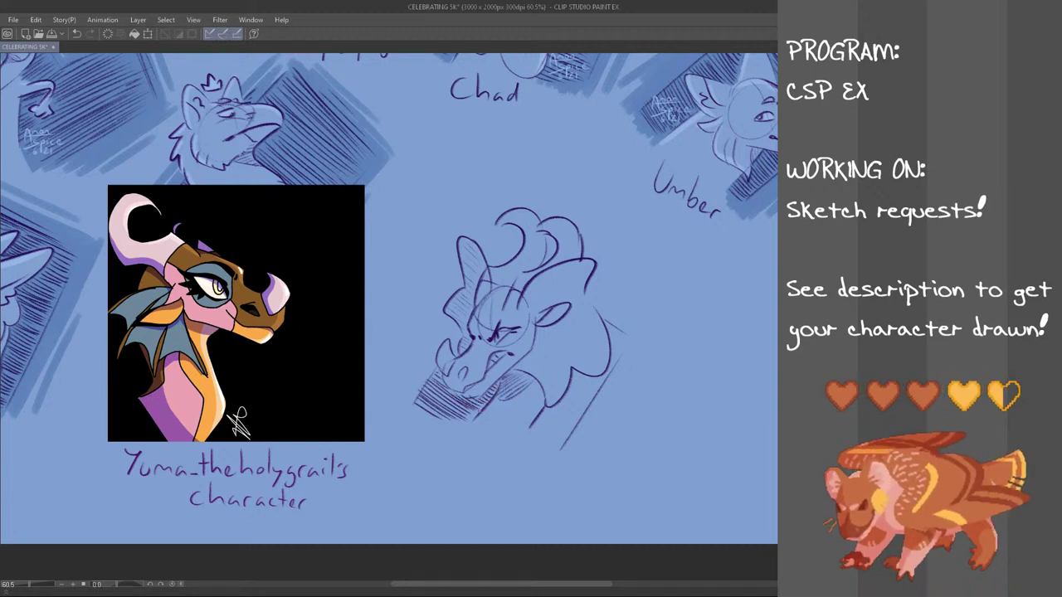
# - Hatch the background between the back of the neck, the frill's lower lobe and the rear edge line
pyautogui.moveTo(527, 428)
pyautogui.mouseDown()
pyautogui.moveTo(548, 439)
pyautogui.moveTo(543, 450)
pyautogui.mouseUp()
pyautogui.moveTo(545, 438)
pyautogui.mouseDown()
pyautogui.moveTo(563, 448)
pyautogui.moveTo(566, 438)
pyautogui.mouseUp()
pyautogui.moveTo(536, 416); pyautogui.dragTo(569, 430)
pyautogui.moveTo(543, 406); pyautogui.dragTo(582, 416)
pyautogui.moveTo(563, 391); pyautogui.dragTo(583, 405)
pyautogui.moveTo(567, 391)
pyautogui.mouseDown()
pyautogui.moveTo(587, 404)
pyautogui.moveTo(594, 393)
pyautogui.mouseUp()
pyautogui.moveTo(574, 374); pyautogui.dragTo(595, 383)
pyautogui.moveTo(587, 372); pyautogui.dragTo(599, 382)
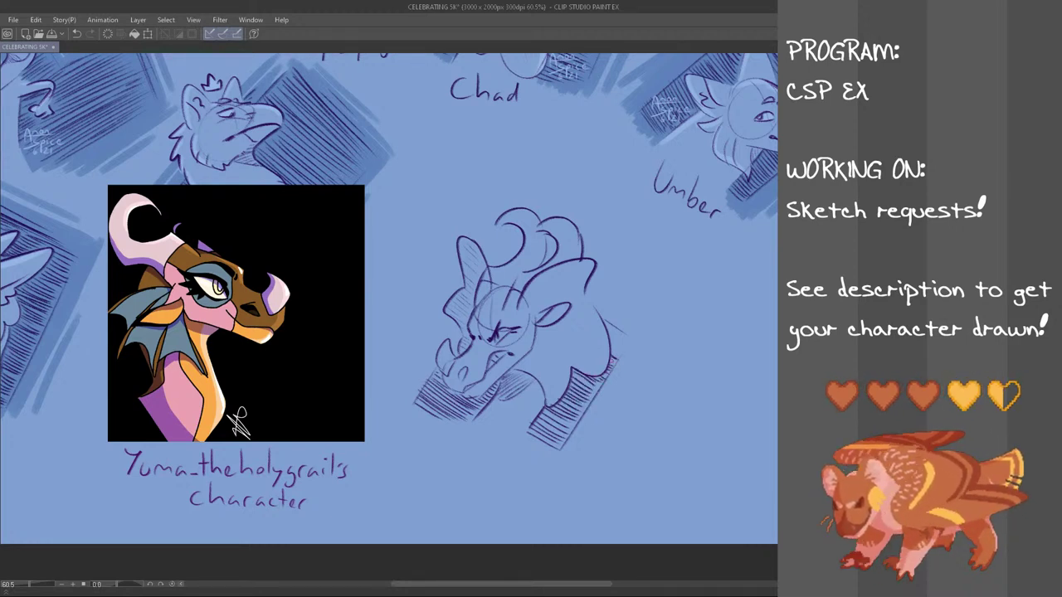
# - Hatch the background behind the near frill and extend the block's rear edge line upward
pyautogui.moveTo(611, 348)
pyautogui.mouseDown()
pyautogui.moveTo(592, 306)
pyautogui.moveTo(638, 333)
pyautogui.moveTo(617, 315)
pyautogui.mouseUp()
pyautogui.moveTo(587, 291); pyautogui.dragTo(637, 320)
pyautogui.moveTo(595, 288); pyautogui.dragTo(640, 318)
pyautogui.moveTo(596, 275); pyautogui.dragTo(645, 312)
pyautogui.moveTo(593, 272)
pyautogui.mouseDown()
pyautogui.moveTo(642, 305)
pyautogui.moveTo(637, 295)
pyautogui.moveTo(620, 358)
pyautogui.mouseUp()
pyautogui.hotkey('ctrl', 'z')
pyautogui.moveTo(646, 312); pyautogui.dragTo(620, 357)
pyautogui.hotkey('ctrl', 'z')
pyautogui.moveTo(644, 318); pyautogui.dragTo(620, 357)
# - Continue the background hatching upward from the near frill's tip to the near horn
pyautogui.moveTo(595, 255); pyautogui.dragTo(647, 293)
pyautogui.hotkey('ctrl', 'z')
pyautogui.moveTo(589, 250); pyautogui.dragTo(648, 285)
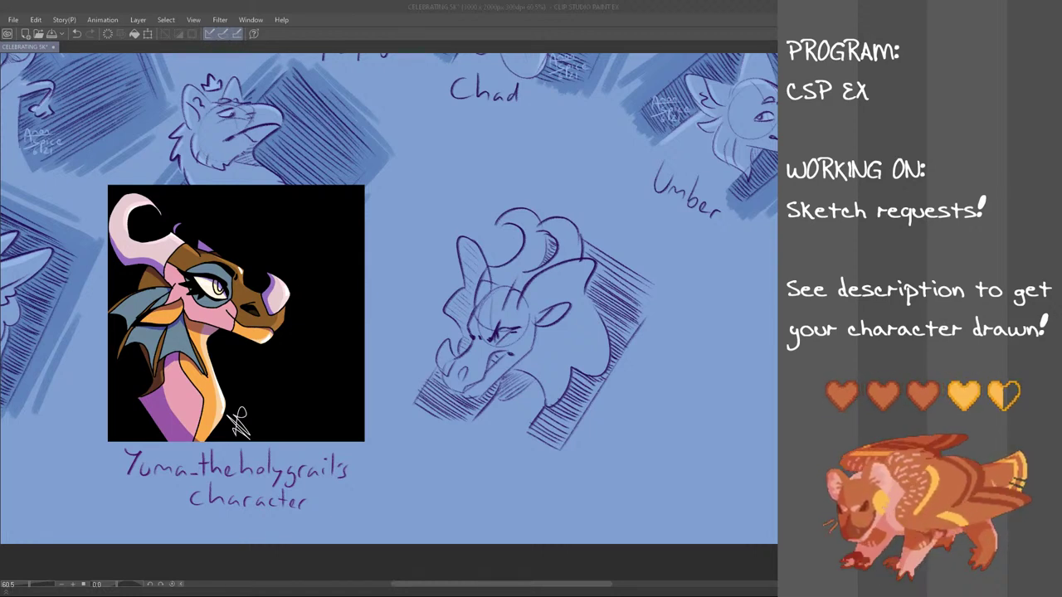
pyautogui.click(292, 5)
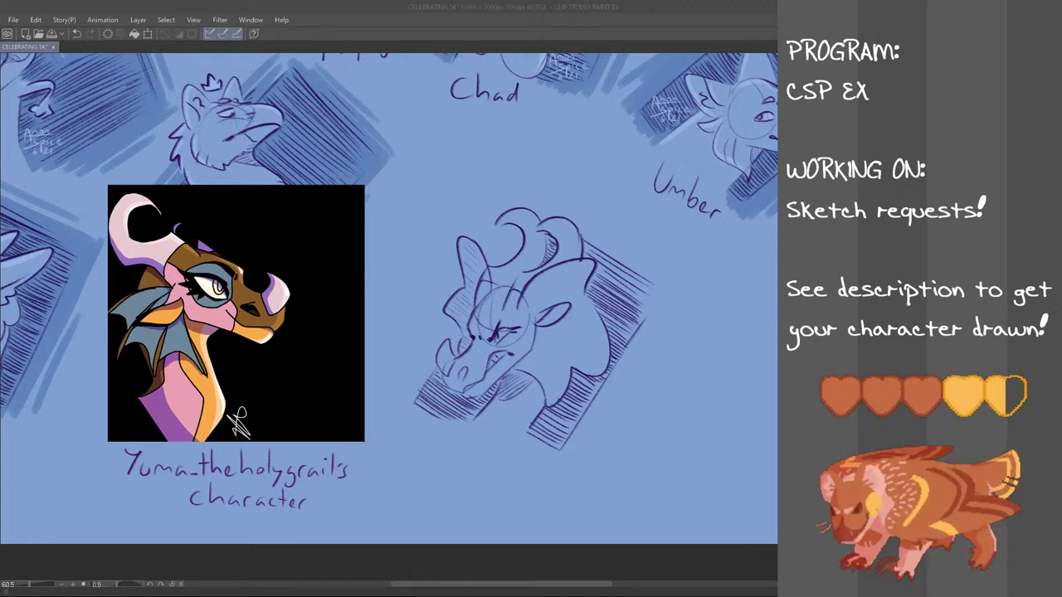
pyautogui.click(299, 5)
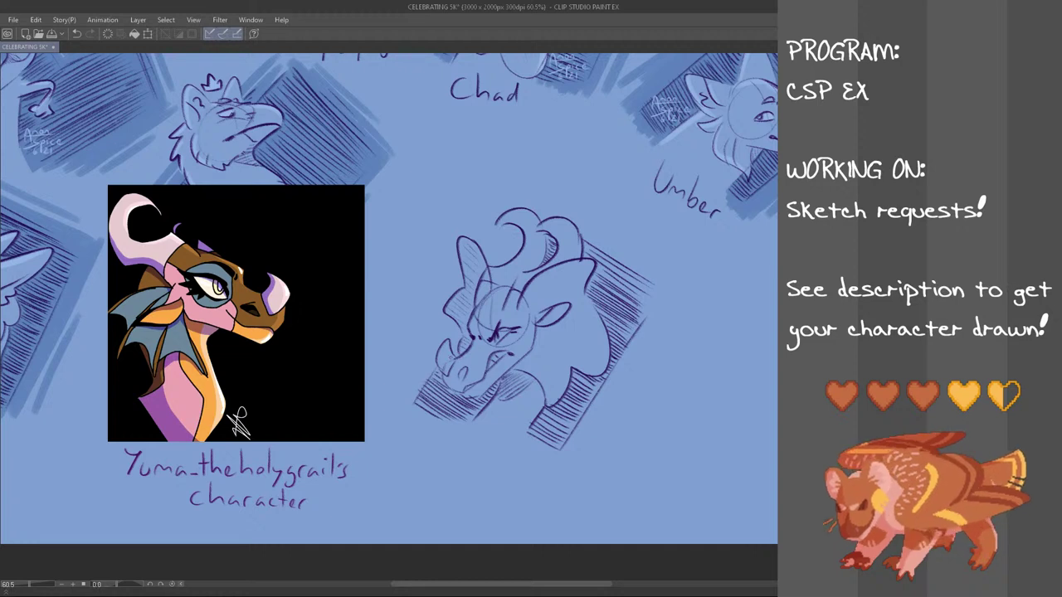
# - Brush broad diagonal tone strokes along the front of the dragon's head, from the hatching below the snout up to the horns
pyautogui.hotkey('ctrl', 'z')
pyautogui.moveTo(414, 394); pyautogui.dragTo(476, 296)
pyautogui.hotkey('ctrl', 'z')
pyautogui.moveTo(410, 398); pyautogui.dragTo(501, 244)
pyautogui.hotkey('ctrl', 'z')
pyautogui.moveTo(436, 327)
pyautogui.mouseDown()
pyautogui.moveTo(511, 228)
pyautogui.moveTo(530, 231)
pyautogui.mouseUp()
pyautogui.hotkey('ctrl', 'z')
pyautogui.moveTo(483, 305); pyautogui.dragTo(524, 232)
pyautogui.moveTo(426, 388); pyautogui.dragTo(494, 293)
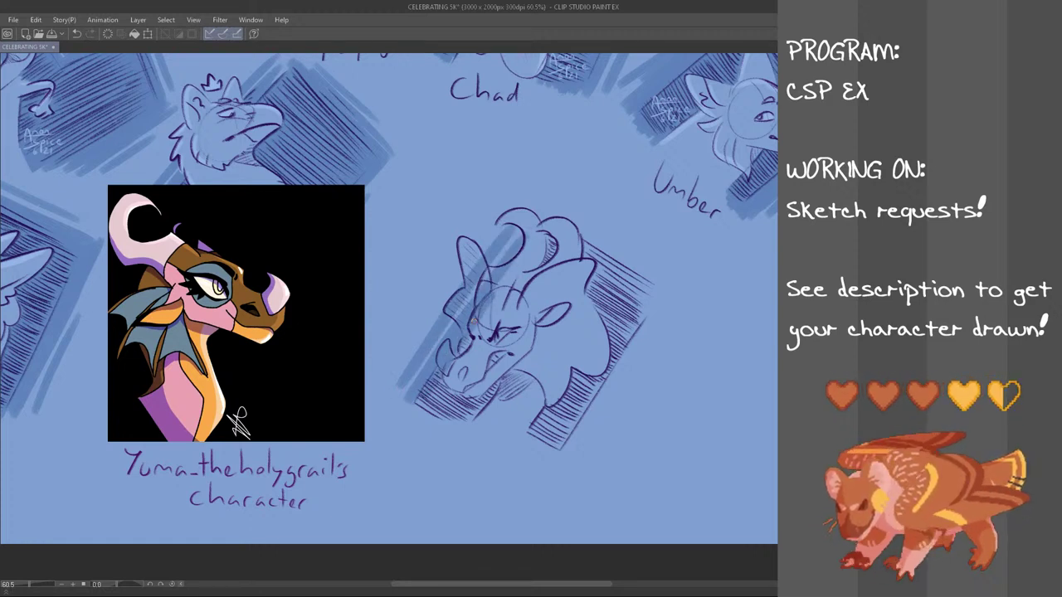
# - Tone the hatched background below the snout and behind the neck, adding loose strokes beyond the rear edge line
pyautogui.moveTo(431, 401)
pyautogui.mouseDown()
pyautogui.moveTo(481, 353)
pyautogui.moveTo(448, 417)
pyautogui.moveTo(500, 376)
pyautogui.moveTo(487, 403)
pyautogui.moveTo(524, 444)
pyautogui.mouseUp()
pyautogui.hotkey('ctrl', 'z')
pyautogui.moveTo(551, 402)
pyautogui.mouseDown()
pyautogui.moveTo(539, 450)
pyautogui.moveTo(586, 387)
pyautogui.mouseUp()
pyautogui.moveTo(548, 458); pyautogui.dragTo(643, 332)
pyautogui.moveTo(581, 465)
pyautogui.mouseDown()
pyautogui.moveTo(659, 303)
pyautogui.moveTo(666, 313)
pyautogui.moveTo(687, 305)
pyautogui.moveTo(572, 465)
pyautogui.mouseUp()
pyautogui.hotkey('ctrl', 'z')
pyautogui.moveTo(645, 390); pyautogui.dragTo(609, 443)
pyautogui.moveTo(590, 368); pyautogui.dragTo(569, 387)
pyautogui.moveTo(579, 370); pyautogui.dragTo(569, 387)
# - Tone the background around the horns and behind the frill, with loose strokes along the block's upper edge
pyautogui.moveTo(554, 237); pyautogui.dragTo(541, 269)
pyautogui.moveTo(545, 214)
pyautogui.mouseDown()
pyautogui.moveTo(675, 303)
pyautogui.moveTo(666, 277)
pyautogui.mouseUp()
pyautogui.hotkey('ctrl', 'z')
pyautogui.hotkey('ctrl', 'z')
pyautogui.hotkey('ctrl', 'z')
pyautogui.moveTo(566, 210); pyautogui.dragTo(672, 270)
pyautogui.hotkey('ctrl', 'z')
pyautogui.moveTo(582, 256)
pyautogui.mouseDown()
pyautogui.moveTo(651, 296)
pyautogui.moveTo(626, 346)
pyautogui.mouseUp()
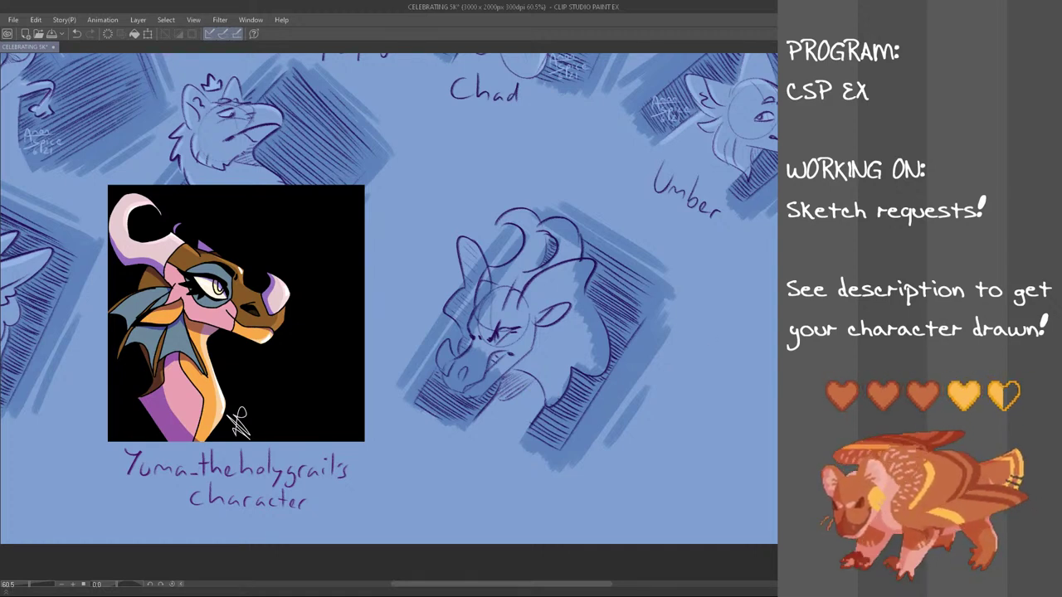
# - Clear the background tone that spills over the dragon's snout, face, horns and frill
pyautogui.moveTo(468, 389)
pyautogui.mouseDown()
pyautogui.moveTo(498, 373)
pyautogui.moveTo(489, 369)
pyautogui.moveTo(477, 393)
pyautogui.mouseUp()
pyautogui.moveTo(478, 349); pyautogui.dragTo(469, 363)
pyautogui.moveTo(470, 344)
pyautogui.mouseDown()
pyautogui.moveTo(463, 361)
pyautogui.moveTo(469, 323)
pyautogui.moveTo(454, 305)
pyautogui.moveTo(471, 294)
pyautogui.moveTo(474, 270)
pyautogui.moveTo(484, 280)
pyautogui.moveTo(471, 321)
pyautogui.moveTo(504, 266)
pyautogui.mouseUp()
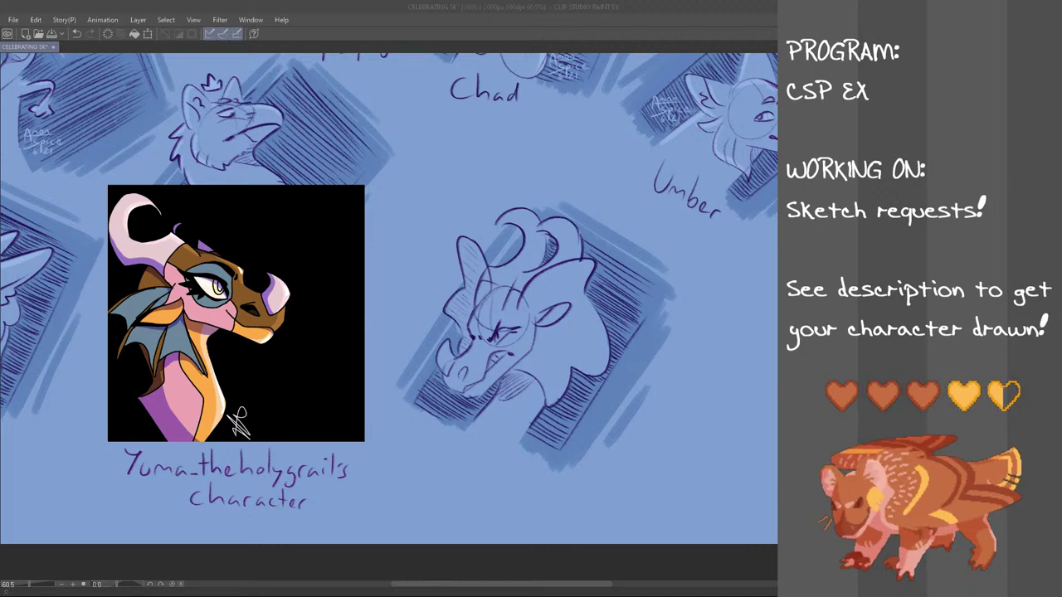
pyautogui.click(446, 6)
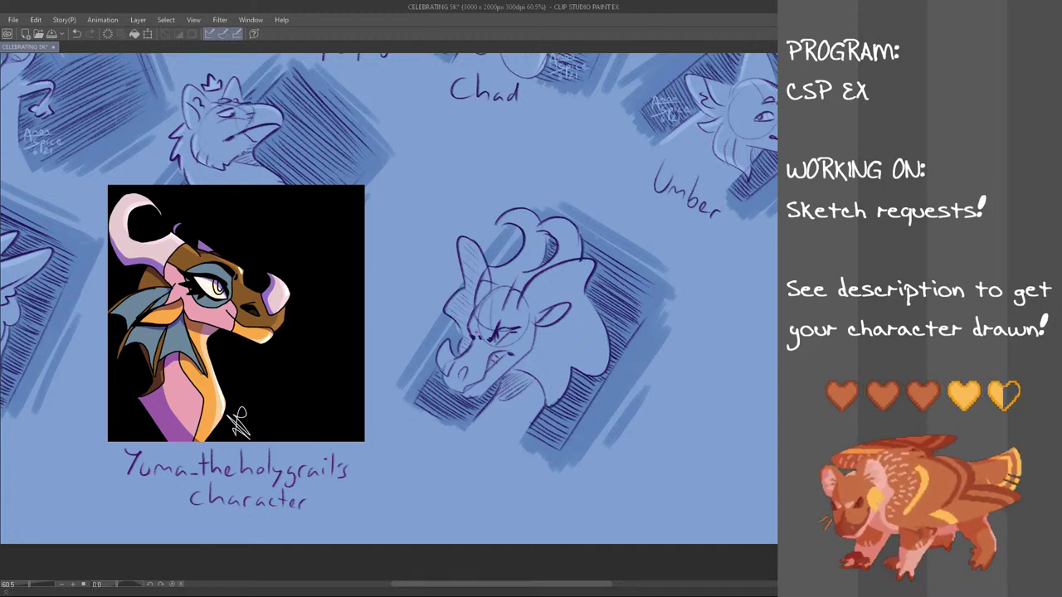
pyautogui.hotkey('ctrl', 'z')
pyautogui.moveTo(487, 274); pyautogui.dragTo(480, 290)
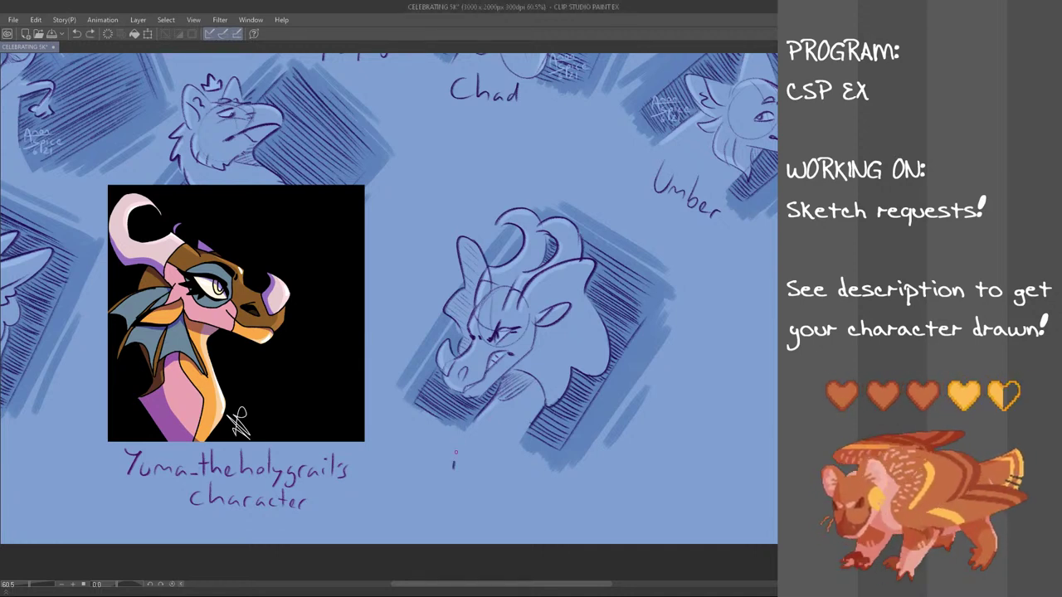
# - Handwrite the label "Aztec" below the dragon sketch's neck
pyautogui.hotkey('ctrl', 'z')
pyautogui.moveTo(455, 469)
pyautogui.mouseDown()
pyautogui.moveTo(465, 471)
pyautogui.moveTo(462, 449)
pyautogui.moveTo(475, 464)
pyautogui.mouseUp()
pyautogui.hotkey('ctrl', 'z')
pyautogui.hotkey('ctrl', 'z')
pyautogui.hotkey('ctrl', 'z')
pyautogui.hotkey('ctrl', 'z')
pyautogui.hotkey('ctrl', 'z')
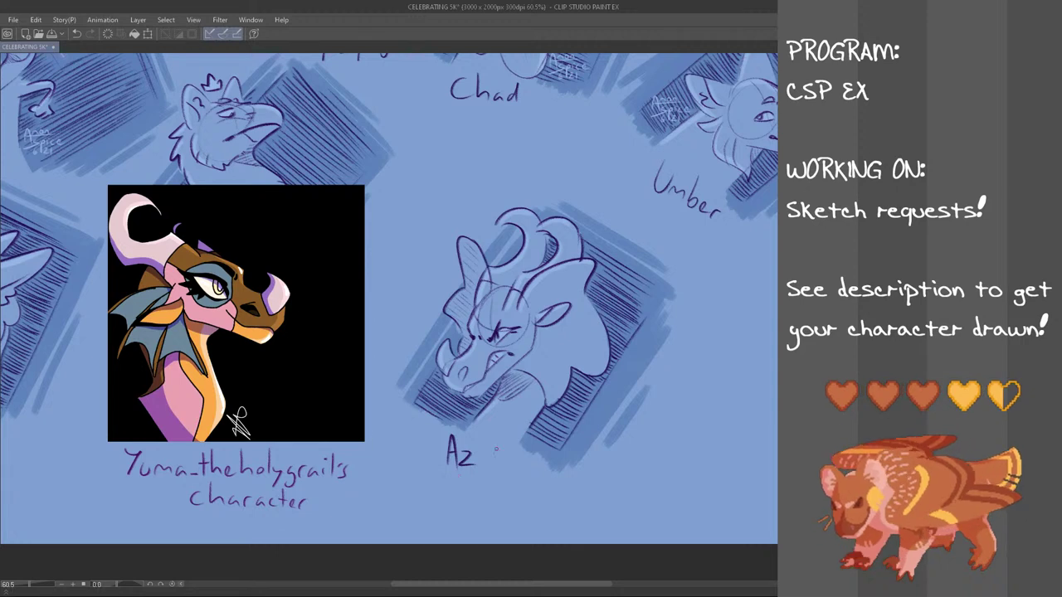
pyautogui.moveTo(478, 442)
pyautogui.mouseDown()
pyautogui.moveTo(480, 467)
pyautogui.moveTo(488, 449)
pyautogui.moveTo(496, 467)
pyautogui.moveTo(511, 464)
pyautogui.mouseUp()
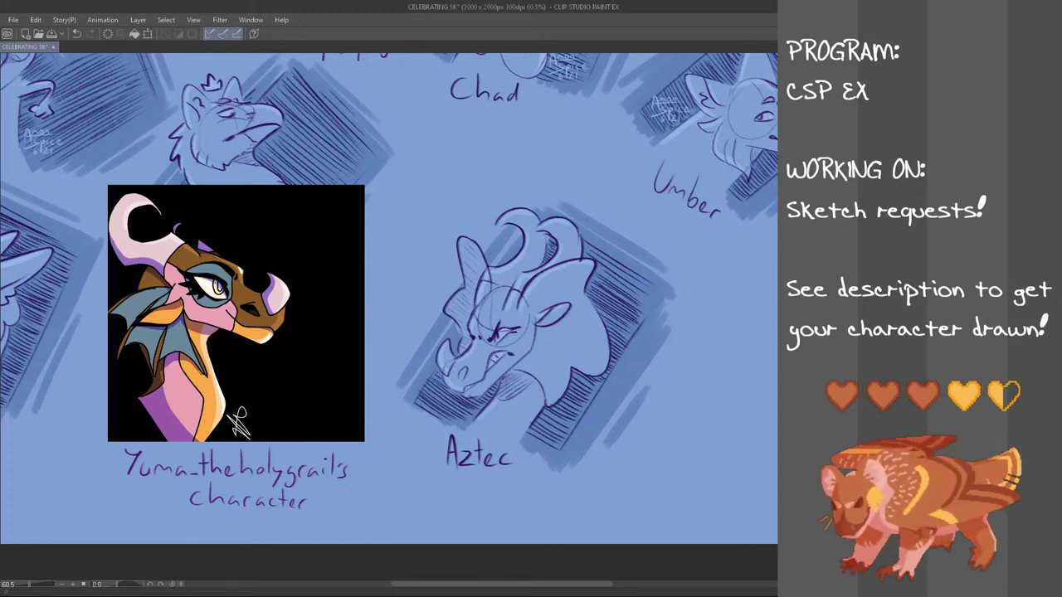
# - Rotate the "Aztec" label to slant downward and place it right below the neck, then deselect it
pyautogui.moveTo(501, 428)
pyautogui.mouseDown()
pyautogui.moveTo(434, 476)
pyautogui.moveTo(465, 427)
pyautogui.mouseUp()
pyautogui.hotkey('ctrl', 't')
pyautogui.moveTo(535, 490)
pyautogui.mouseDown()
pyautogui.moveTo(519, 490)
pyautogui.moveTo(529, 491)
pyautogui.mouseUp()
pyautogui.click(474, 538)
pyautogui.hotkey('ctrl', 'd')
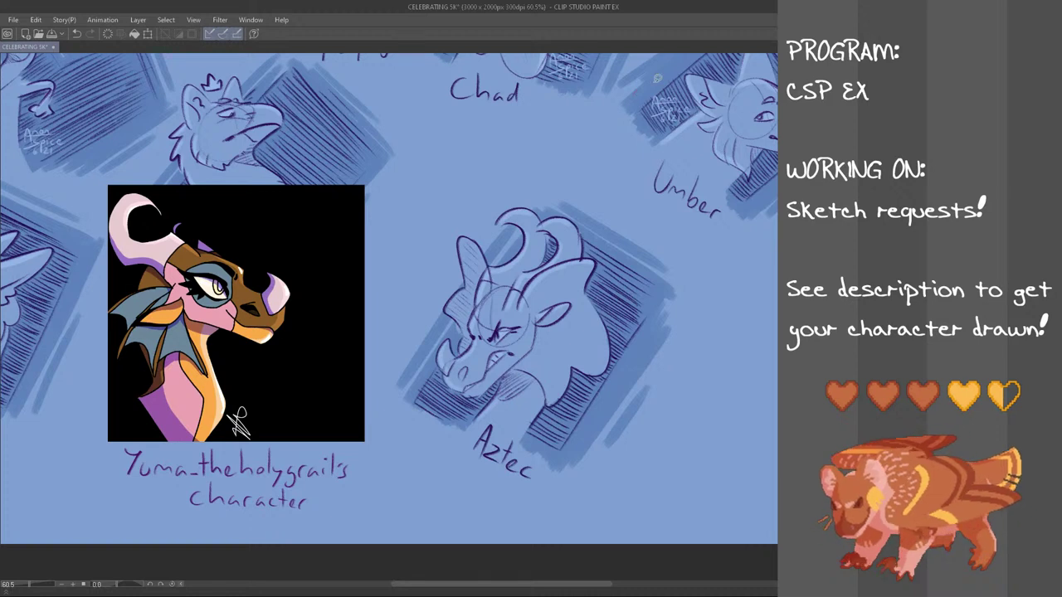
# - Copy the artist signature from the Umber sketch onto the hatched area below the Aztec dragon's snout
pyautogui.moveTo(636, 92); pyautogui.dragTo(635, 90)
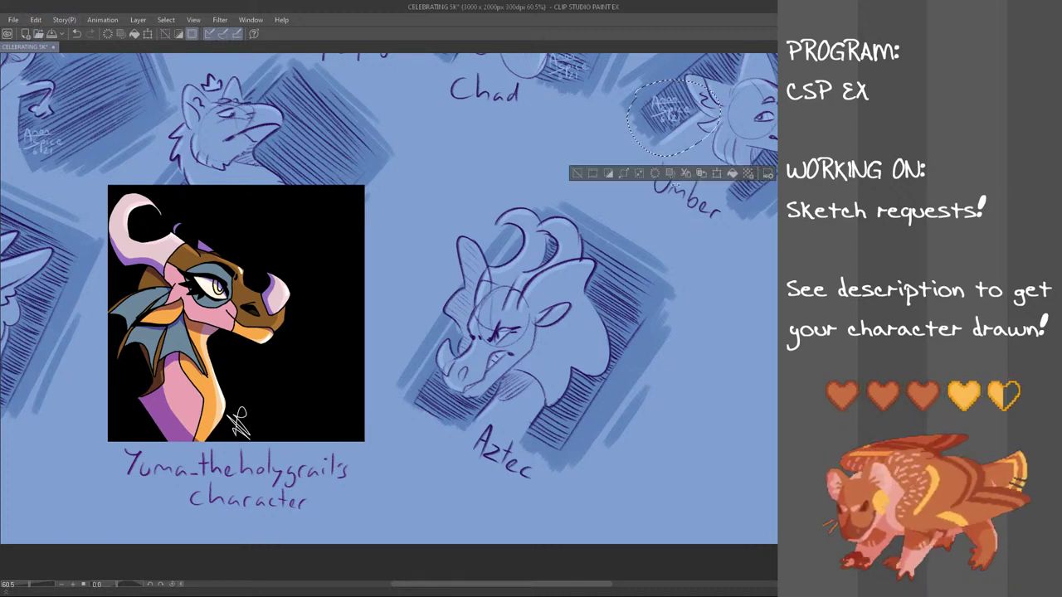
pyautogui.hotkey('ctrl', 't')
pyautogui.moveTo(670, 135)
pyautogui.mouseDown()
pyautogui.moveTo(510, 398)
pyautogui.moveTo(459, 425)
pyautogui.mouseUp()
pyautogui.press('Return')
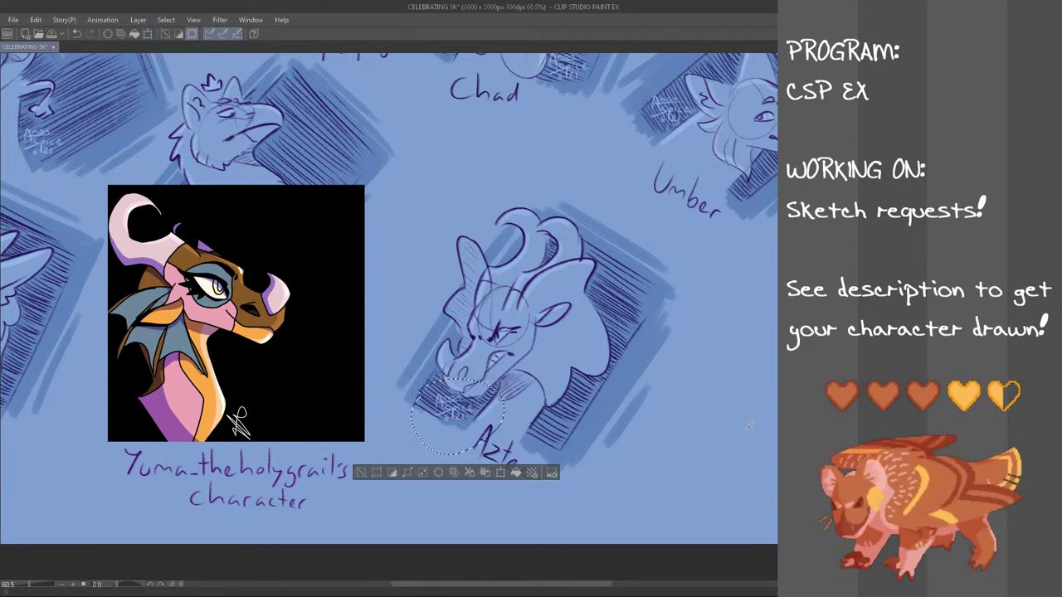
pyautogui.hotkey('ctrl', 'd')
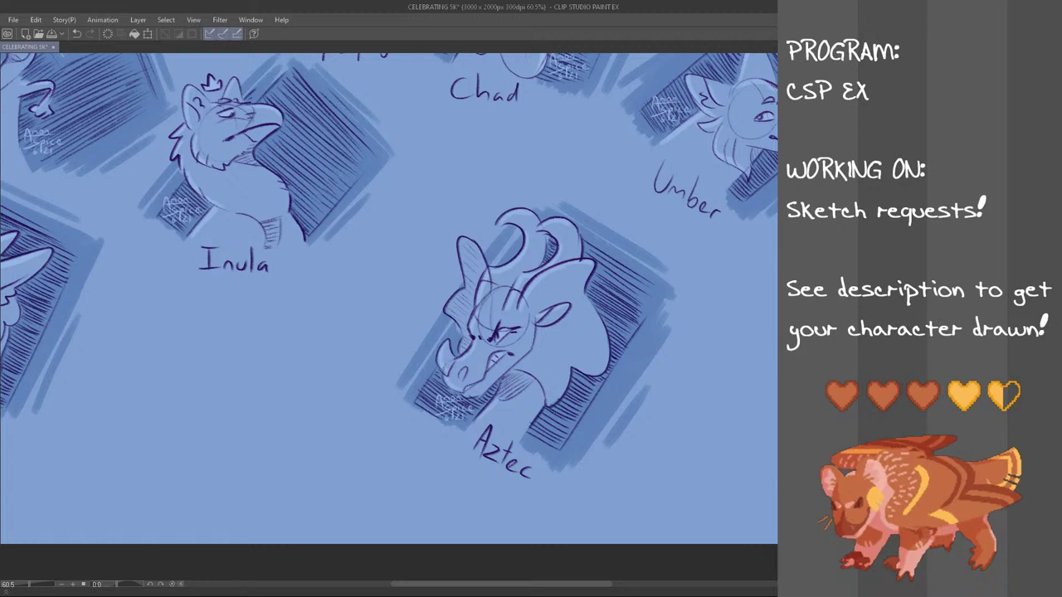
# - Scale down the Aztec sketch with its label and move it into the gap beside Frace and below Inula
pyautogui.moveTo(641, 217)
pyautogui.mouseDown()
pyautogui.moveTo(711, 355)
pyautogui.moveTo(362, 394)
pyautogui.moveTo(626, 222)
pyautogui.mouseUp()
pyautogui.hotkey('ctrl', 't')
pyautogui.moveTo(590, 438); pyautogui.dragTo(564, 354)
pyautogui.scroll(-3, 564, 353)
pyautogui.moveTo(590, 296)
pyautogui.mouseDown()
pyautogui.moveTo(491, 384)
pyautogui.moveTo(340, 413)
pyautogui.mouseUp()
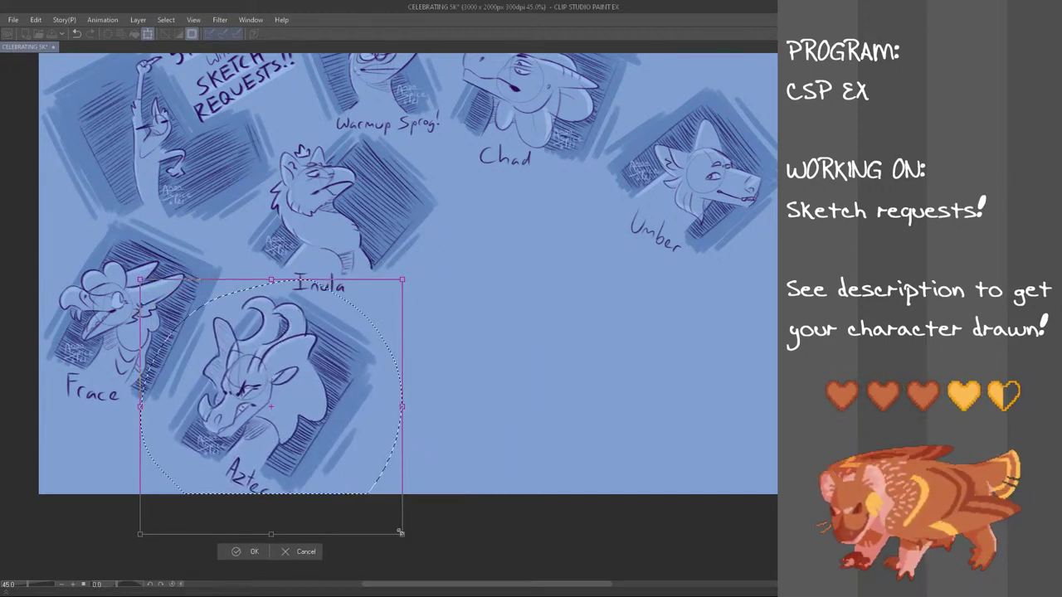
pyautogui.moveTo(378, 496); pyautogui.dragTo(598, 477)
pyautogui.moveTo(621, 515); pyautogui.dragTo(610, 503)
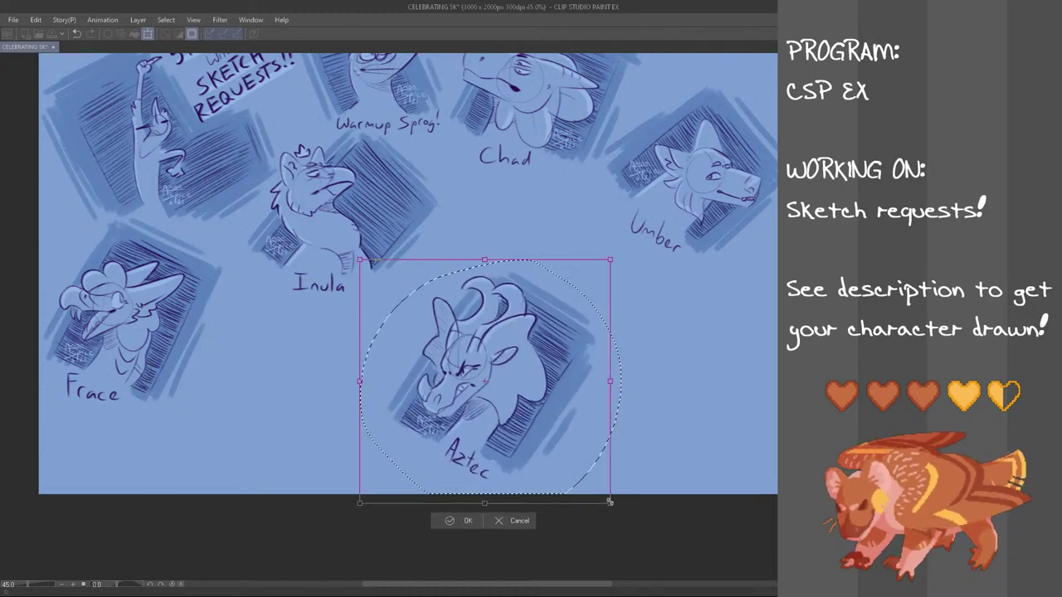
pyautogui.moveTo(585, 456)
pyautogui.mouseDown()
pyautogui.moveTo(420, 487)
pyautogui.moveTo(377, 478)
pyautogui.mouseUp()
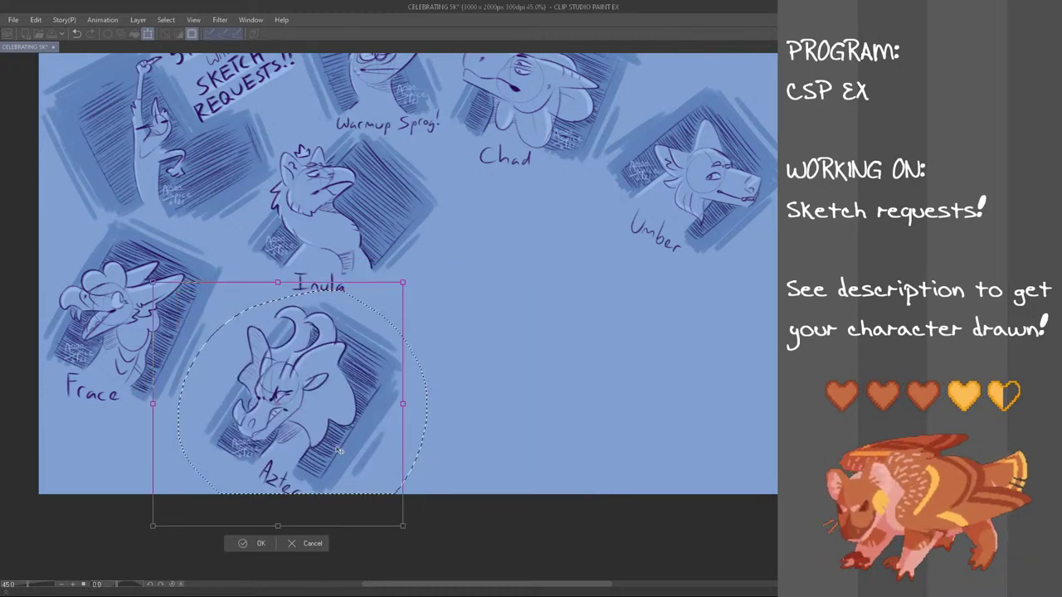
pyautogui.moveTo(336, 450); pyautogui.dragTo(330, 449)
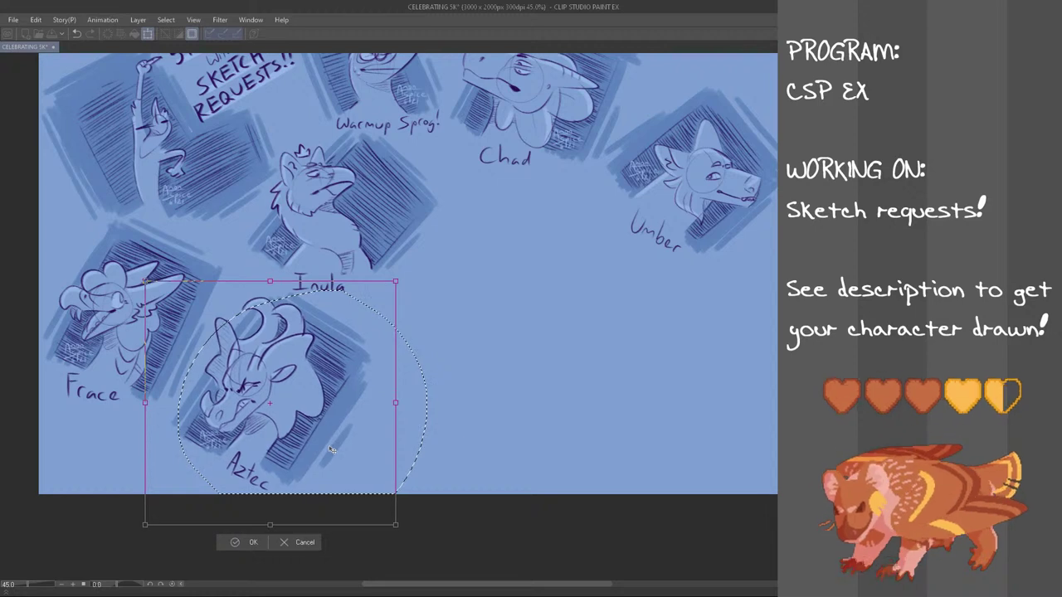
pyautogui.click(253, 539)
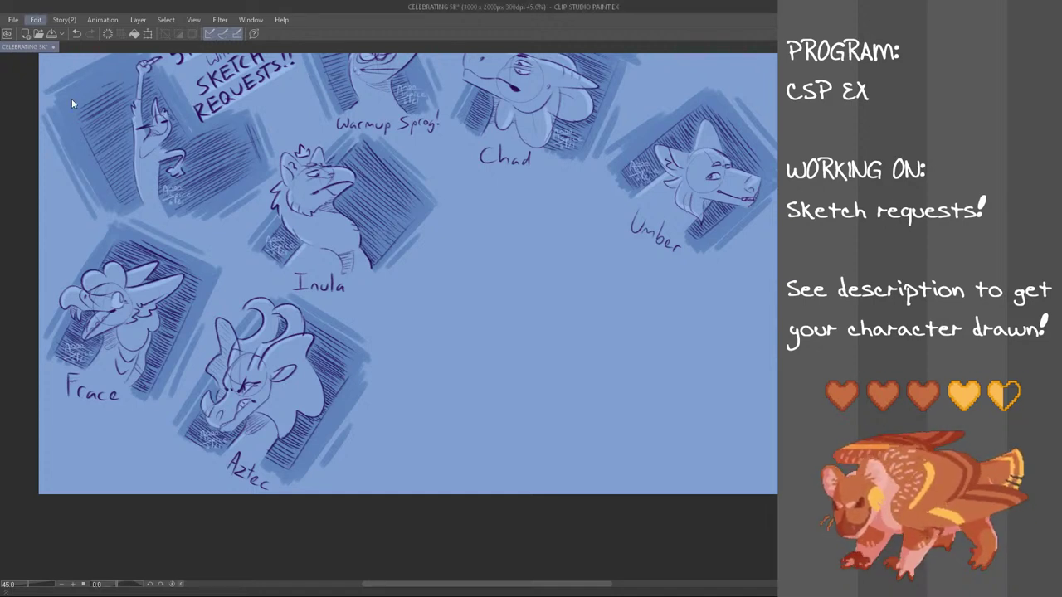
# - Paste the black winged dragon reference, scale it down and move it to the open area beside the Inula sketch
pyautogui.hotkey('ctrl', 'v')
pyautogui.hotkey('ctrl', 't')
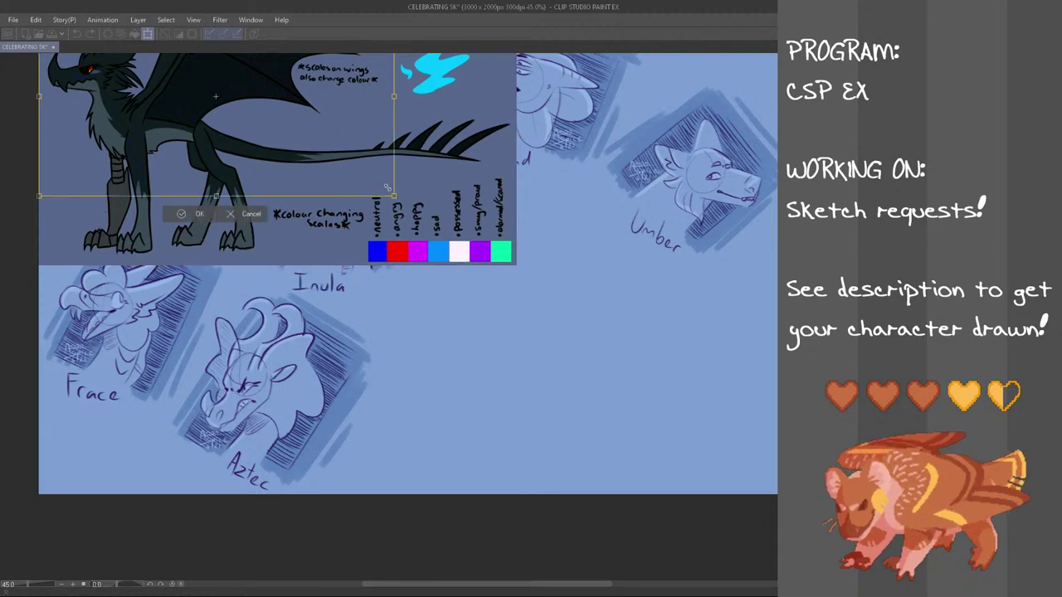
pyautogui.moveTo(516, 265); pyautogui.dragTo(305, 147)
pyautogui.moveTo(257, 119); pyautogui.dragTo(511, 296)
pyautogui.click(446, 353)
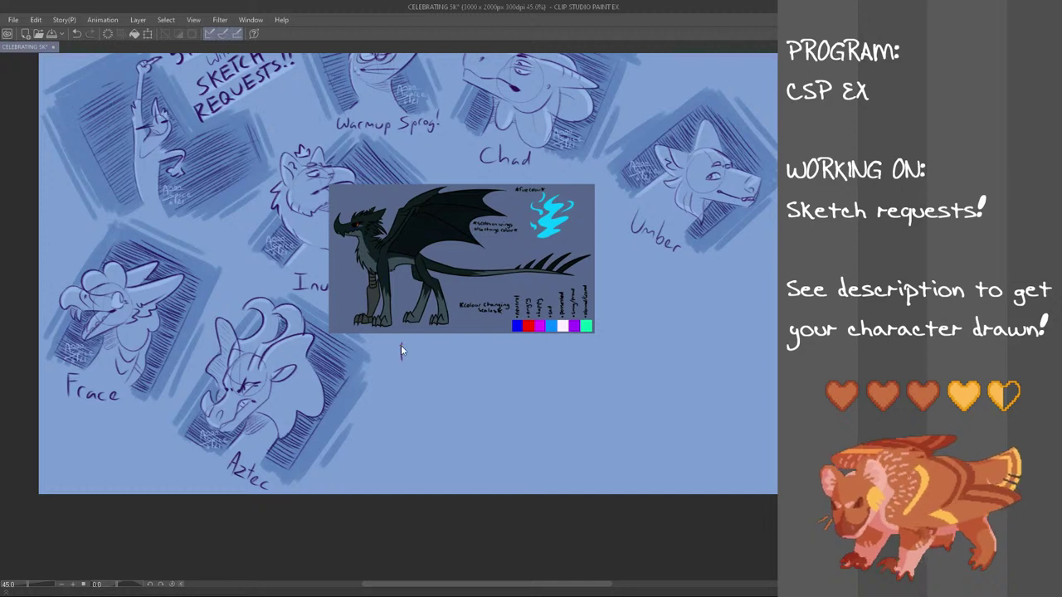
# - Handwrite a two-line caption below the pasted reference with the requester's name and the word "Character"
pyautogui.moveTo(399, 358); pyautogui.dragTo(410, 359)
pyautogui.moveTo(424, 348)
pyautogui.mouseDown()
pyautogui.moveTo(424, 357)
pyautogui.moveTo(512, 347)
pyautogui.mouseUp()
pyautogui.click(442, 353)
pyautogui.hotkey('ctrl', 'z')
pyautogui.moveTo(526, 345); pyautogui.dragTo(514, 357)
pyautogui.hotkey('ctrl', 'z')
pyautogui.hotkey('ctrl', 'z')
pyautogui.moveTo(533, 344); pyautogui.dragTo(531, 358)
pyautogui.hotkey('ctrl', 'z')
pyautogui.hotkey('ctrl', 'z')
pyautogui.moveTo(441, 372)
pyautogui.mouseDown()
pyautogui.moveTo(442, 383)
pyautogui.moveTo(480, 373)
pyautogui.moveTo(497, 382)
pyautogui.mouseUp()
pyautogui.moveTo(505, 360)
pyautogui.mouseDown()
pyautogui.moveTo(506, 382)
pyautogui.moveTo(509, 368)
pyautogui.mouseUp()
pyautogui.moveTo(511, 376); pyautogui.dragTo(526, 371)
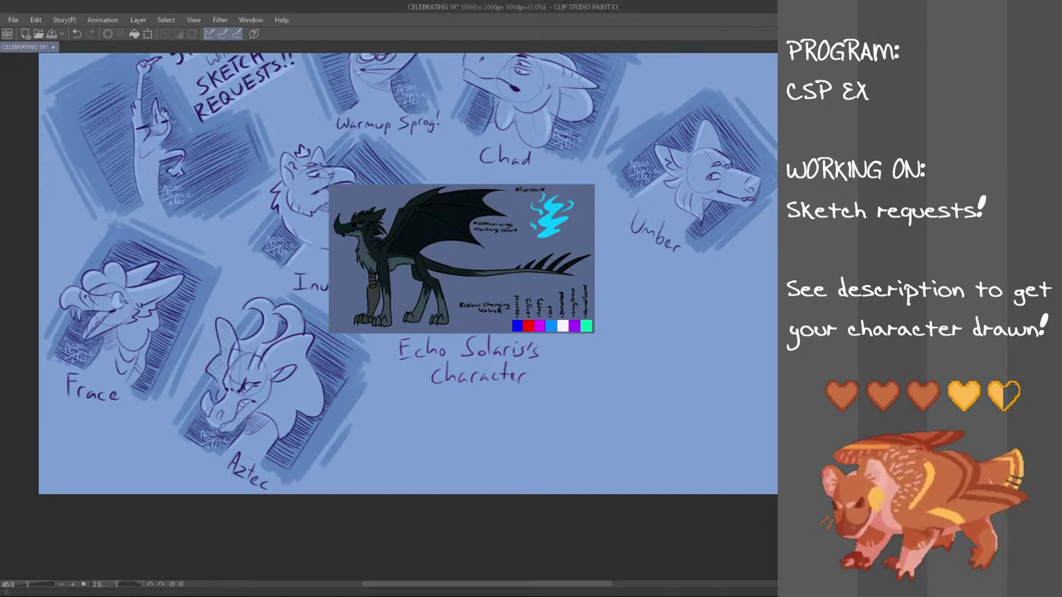
# - Move the dragon reference and its caption over the Inula and Aztec sketches to free the canvas centre
pyautogui.hotkey('ctrl', 't')
pyautogui.moveTo(561, 313); pyautogui.dragTo(380, 296)
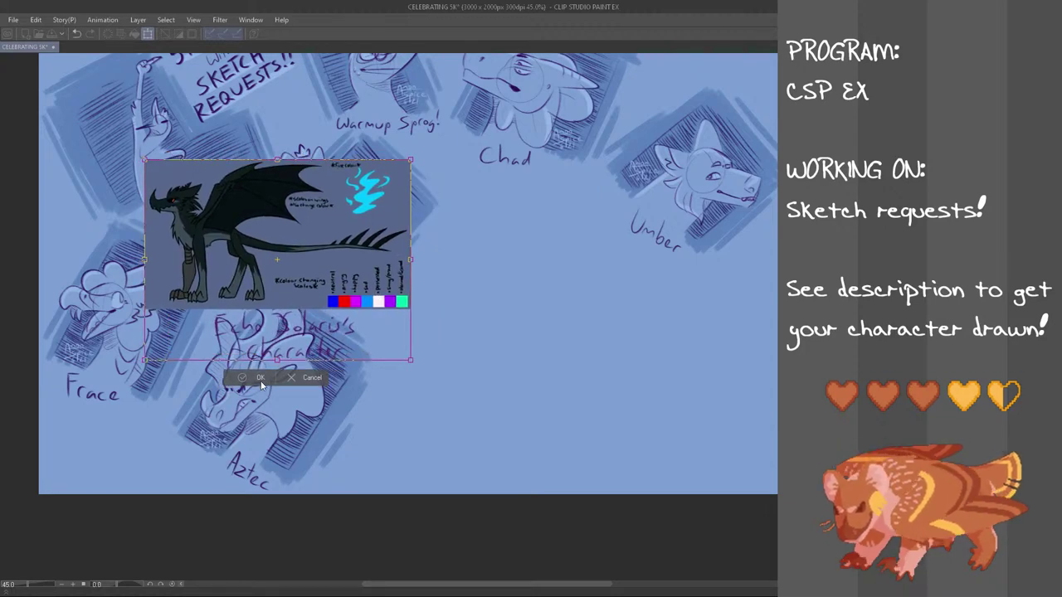
pyautogui.click(259, 378)
# - Sketch a construction circle with curved face guidelines for the new dragon's head in the empty area below Chad
pyautogui.scroll(2, 521, 249)
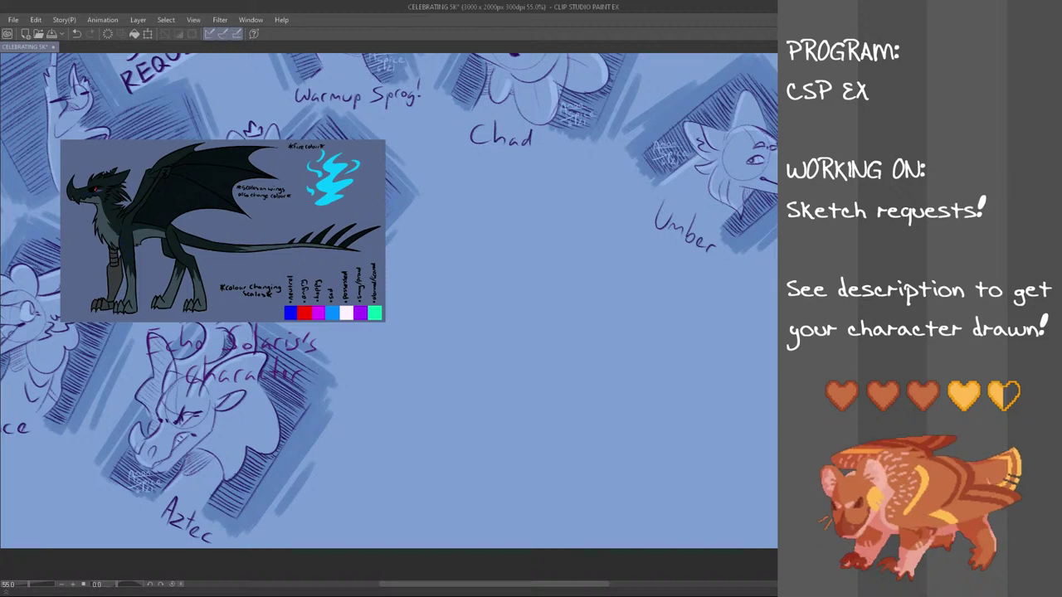
pyautogui.scroll(3, 389, 316)
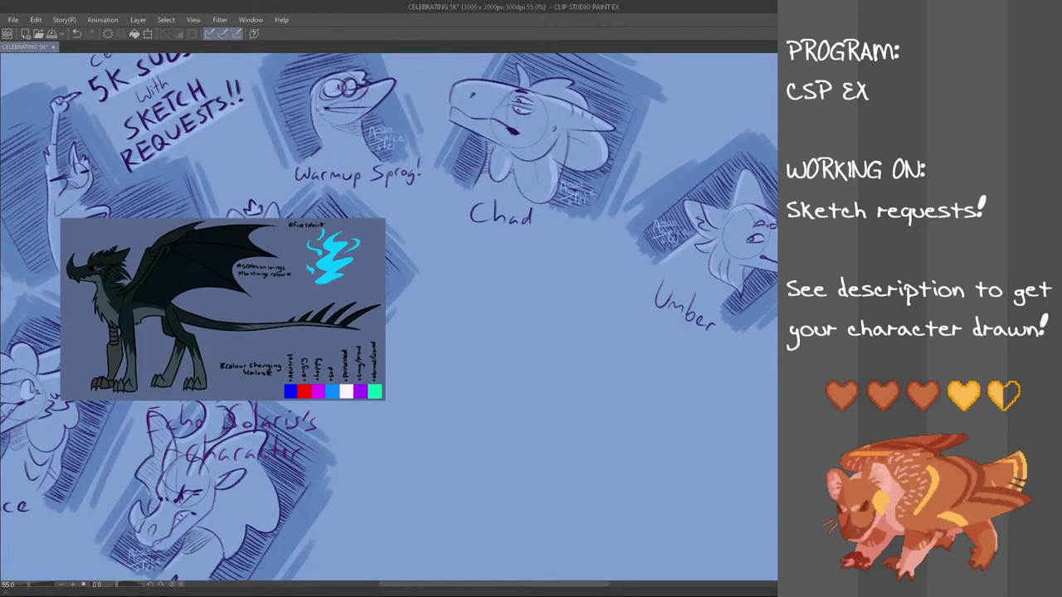
pyautogui.moveTo(493, 357)
pyautogui.mouseDown()
pyautogui.moveTo(516, 377)
pyautogui.moveTo(542, 324)
pyautogui.moveTo(526, 321)
pyautogui.moveTo(534, 376)
pyautogui.moveTo(552, 333)
pyautogui.mouseUp()
pyautogui.hotkey('ctrl', 'z')
pyautogui.hotkey('ctrl', 'z')
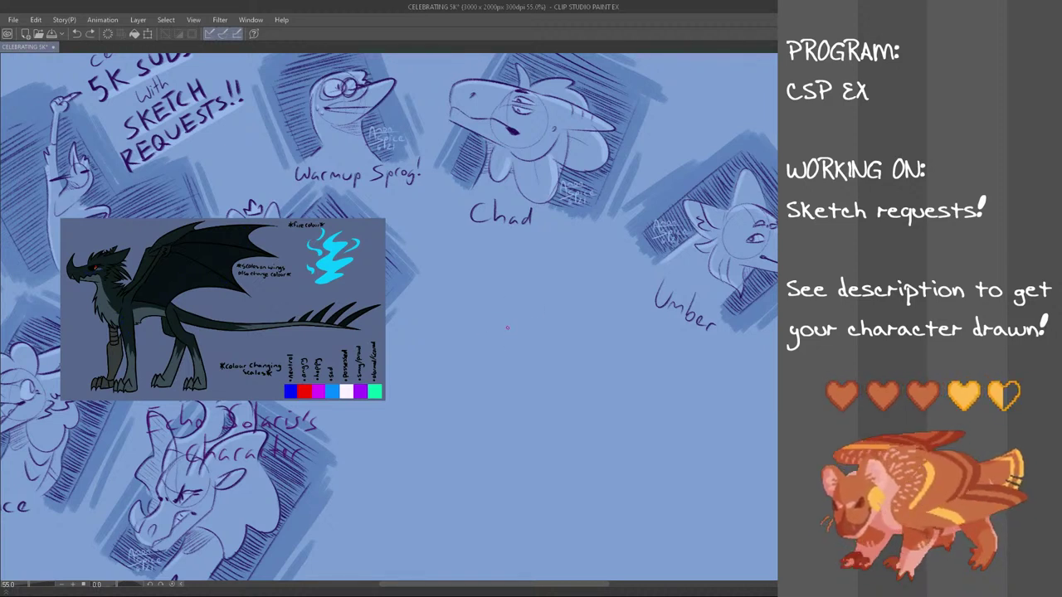
pyautogui.moveTo(544, 335)
pyautogui.mouseDown()
pyautogui.moveTo(539, 384)
pyautogui.moveTo(547, 342)
pyautogui.mouseUp()
pyautogui.hotkey('ctrl', 'z')
pyautogui.moveTo(554, 378); pyautogui.dragTo(548, 386)
pyautogui.hotkey('ctrl', 'z')
# - Draw the bridge of the muzzle as a line sloping down and away from the construction circle
pyautogui.moveTo(509, 341)
pyautogui.mouseDown()
pyautogui.moveTo(521, 389)
pyautogui.moveTo(516, 336)
pyautogui.moveTo(560, 357)
pyautogui.moveTo(509, 343)
pyautogui.moveTo(504, 361)
pyautogui.moveTo(554, 369)
pyautogui.moveTo(504, 345)
pyautogui.moveTo(511, 335)
pyautogui.moveTo(547, 379)
pyautogui.moveTo(516, 333)
pyautogui.moveTo(608, 368)
pyautogui.mouseUp()
pyautogui.hotkey('ctrl', 'z')
pyautogui.hotkey('ctrl', 'z')
pyautogui.hotkey('ctrl', 'z')
pyautogui.hotkey('ctrl', 'z')
pyautogui.hotkey('ctrl', 'z')
pyautogui.hotkey('ctrl', 'z')
pyautogui.hotkey('ctrl', 'z')
pyautogui.hotkey('ctrl', 'z')
pyautogui.hotkey('ctrl', 'z')
pyautogui.hotkey('ctrl', 'z')
pyautogui.hotkey('ctrl', 'z')
pyautogui.hotkey('ctrl', 'z')
pyautogui.hotkey('ctrl', 'z')
pyautogui.hotkey('ctrl', 'z')
pyautogui.hotkey('ctrl', 'z')
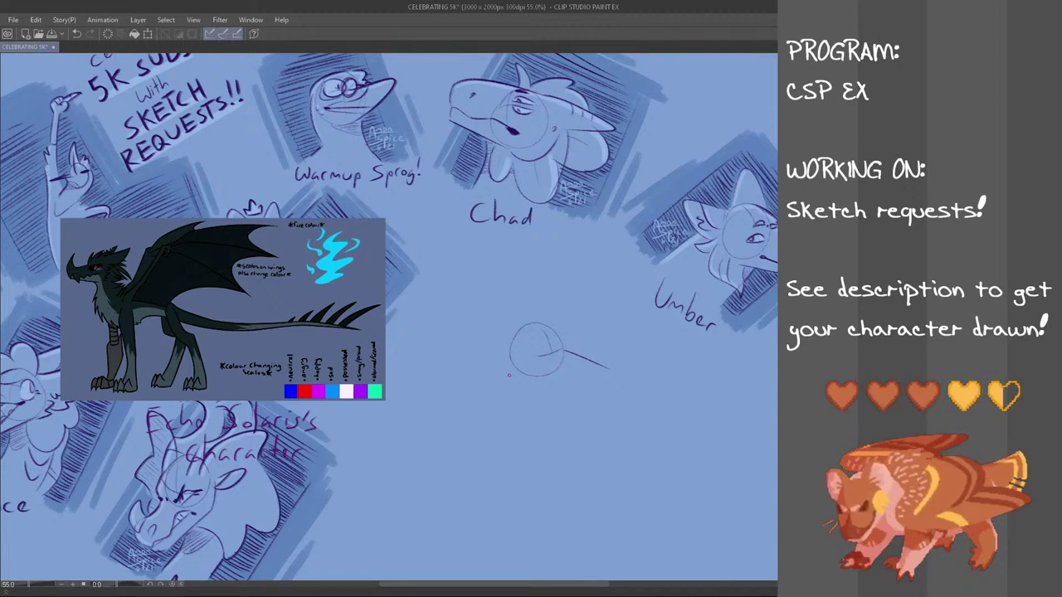
# - Draw the muzzle's lower line beneath the construction circle, redoing the stroke until it suits the bridge line
pyautogui.moveTo(525, 382); pyautogui.dragTo(595, 397)
pyautogui.hotkey('ctrl', 'z')
pyautogui.hotkey('ctrl', 'z')
pyautogui.moveTo(529, 380)
pyautogui.mouseDown()
pyautogui.moveTo(603, 393)
pyautogui.moveTo(524, 379)
pyautogui.moveTo(587, 395)
pyautogui.mouseUp()
pyautogui.hotkey('ctrl', 'z')
pyautogui.hotkey('ctrl', 'z')
pyautogui.hotkey('ctrl', 'z')
pyautogui.hotkey('ctrl', 'z')
pyautogui.hotkey('ctrl', 'z')
pyautogui.hotkey('ctrl', 'z')
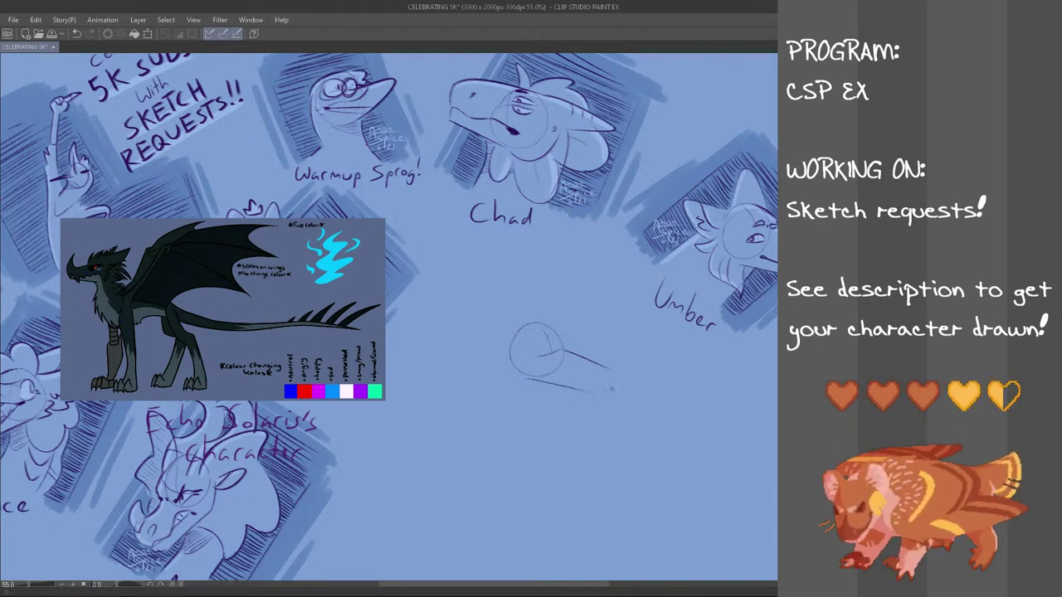
pyautogui.hotkey('ctrl', 'z')
pyautogui.moveTo(521, 378)
pyautogui.mouseDown()
pyautogui.moveTo(607, 397)
pyautogui.moveTo(620, 378)
pyautogui.moveTo(611, 340)
pyautogui.moveTo(612, 391)
pyautogui.mouseUp()
pyautogui.hotkey('ctrl', 'z')
pyautogui.hotkey('ctrl', 'z')
pyautogui.hotkey('ctrl', 'z')
pyautogui.hotkey('ctrl', 'z')
# - Draw the upward-curving nose horn and the rounded front of the snout joining the bridge to the lower muzzle line
pyautogui.moveTo(607, 333); pyautogui.dragTo(599, 394)
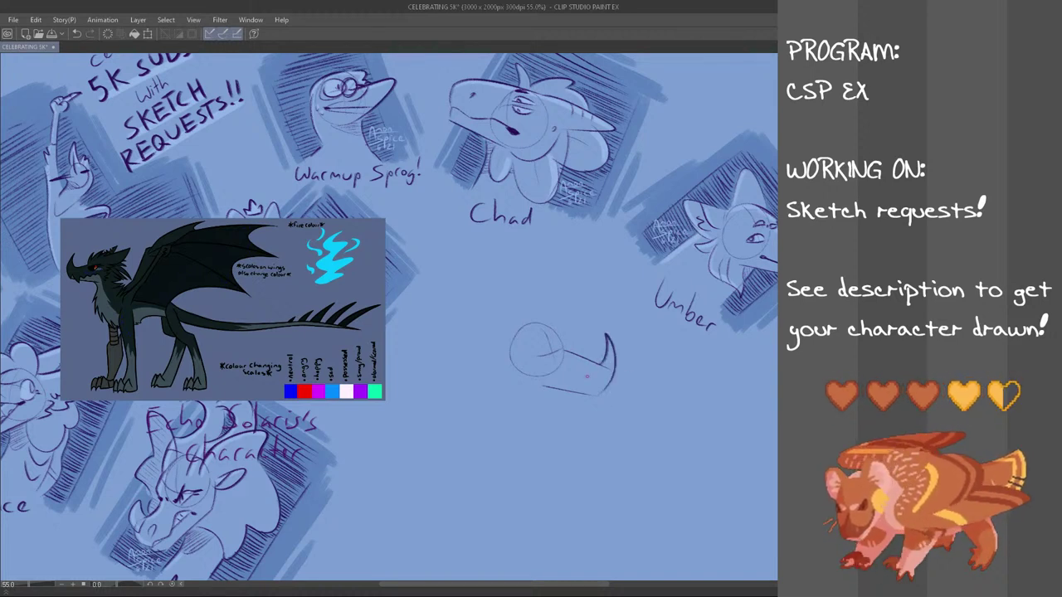
pyautogui.hotkey('ctrl', 'z')
pyautogui.moveTo(607, 335); pyautogui.dragTo(607, 390)
pyautogui.hotkey('ctrl', 'z')
pyautogui.moveTo(607, 337); pyautogui.dragTo(604, 389)
pyautogui.hotkey('ctrl', 'z')
pyautogui.moveTo(608, 335); pyautogui.dragTo(601, 393)
pyautogui.hotkey('ctrl', 'z')
pyautogui.hotkey('ctrl', 'z')
pyautogui.moveTo(603, 337); pyautogui.dragTo(613, 388)
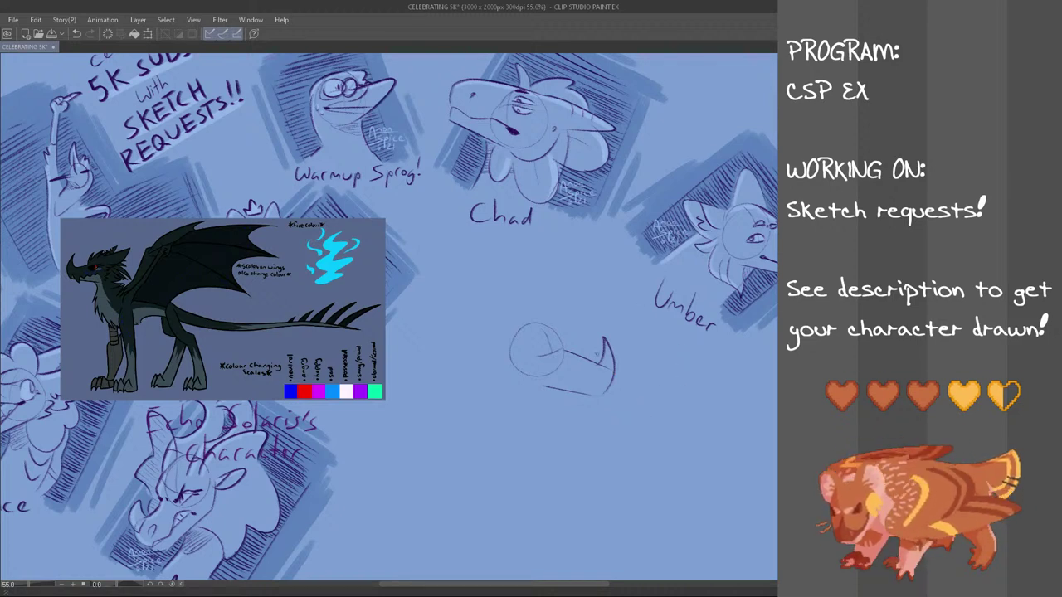
# - Draw pointed front teeth under the snout tip and begin the mouth line below the construction circle
pyautogui.scroll(1, 592, 369)
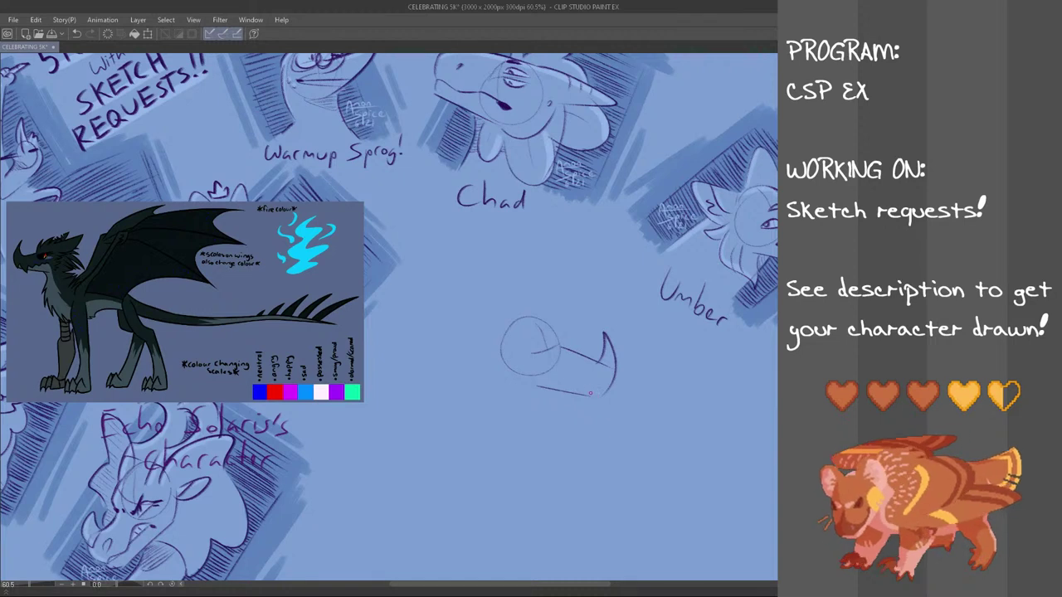
pyautogui.moveTo(592, 384)
pyautogui.mouseDown()
pyautogui.moveTo(599, 398)
pyautogui.moveTo(614, 380)
pyautogui.mouseUp()
pyautogui.hotkey('ctrl', 'z')
pyautogui.hotkey('ctrl', 'z')
pyautogui.hotkey('ctrl', 'z')
pyautogui.hotkey('ctrl', 'z')
pyautogui.hotkey('ctrl', 'z')
pyautogui.hotkey('ctrl', 'z')
pyautogui.hotkey('ctrl', 'z')
pyautogui.hotkey('ctrl', 'z')
pyautogui.hotkey('ctrl', 'z')
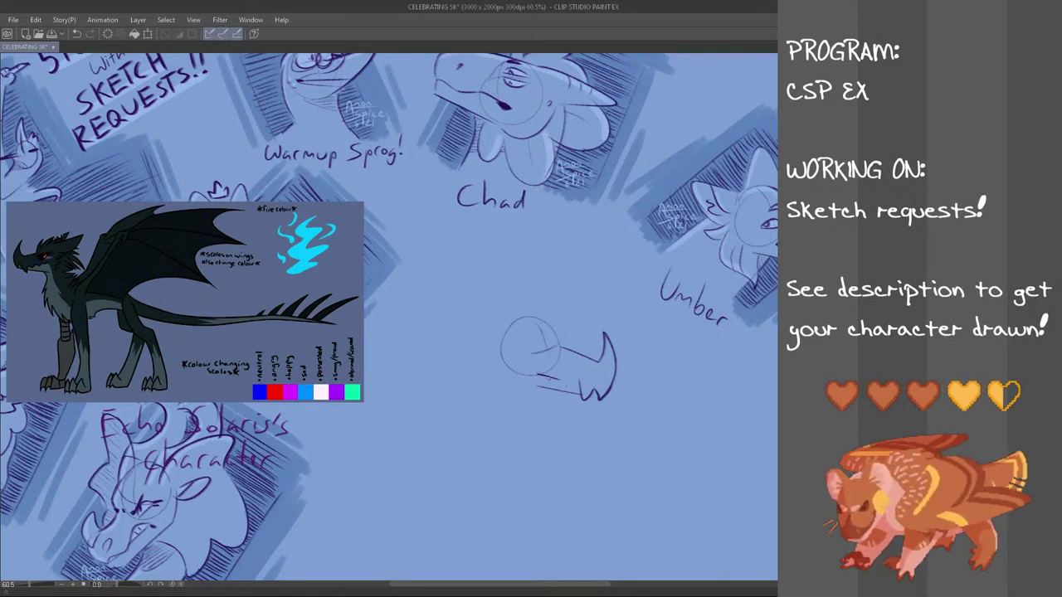
# - Add jagged teeth along the mouth line between the front fangs and the mouth corner
pyautogui.moveTo(558, 381); pyautogui.dragTo(578, 379)
pyautogui.hotkey('ctrl', 'z')
pyautogui.hotkey('ctrl', 'z')
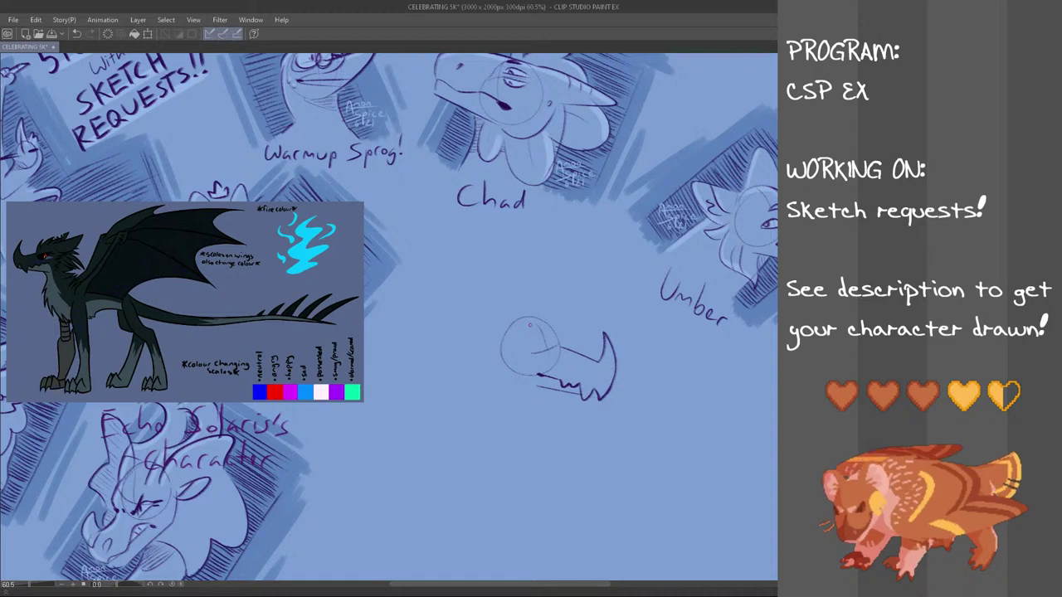
# - Draw the eye's heavy upper lid and a brow stroke inside the construction circle, redoing strokes until they suit
pyautogui.moveTo(520, 345)
pyautogui.mouseDown()
pyautogui.moveTo(548, 351)
pyautogui.moveTo(540, 340)
pyautogui.mouseUp()
pyautogui.hotkey('ctrl', 'z')
pyautogui.hotkey('ctrl', 'z')
pyautogui.moveTo(528, 342)
pyautogui.mouseDown()
pyautogui.moveTo(561, 340)
pyautogui.moveTo(540, 351)
pyautogui.mouseUp()
pyautogui.hotkey('ctrl', 'z')
pyautogui.hotkey('ctrl', 'z')
pyautogui.hotkey('ctrl', 'z')
pyautogui.hotkey('ctrl', 'z')
# - Draw the dark filled iris under the upper lid and finish the eye with its back corner line
pyautogui.moveTo(529, 349); pyautogui.dragTo(545, 356)
pyautogui.hotkey('ctrl', 'z')
pyautogui.hotkey('ctrl', 'z')
pyautogui.hotkey('ctrl', 'z')
pyautogui.hotkey('ctrl', 'z')
pyautogui.hotkey('ctrl', 'z')
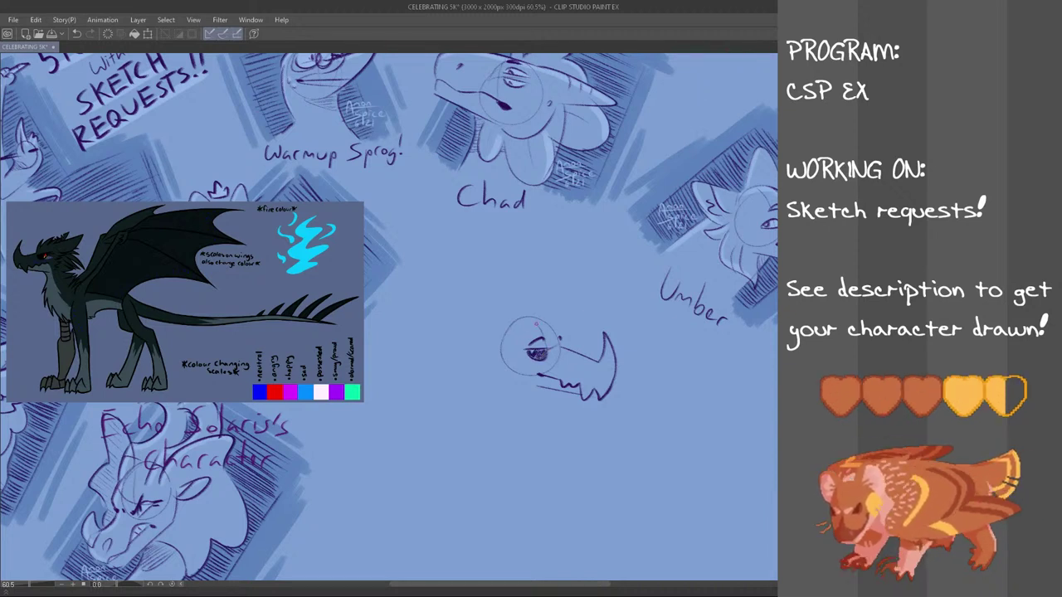
pyautogui.hotkey('ctrl', 'z')
pyautogui.moveTo(521, 354); pyautogui.dragTo(530, 355)
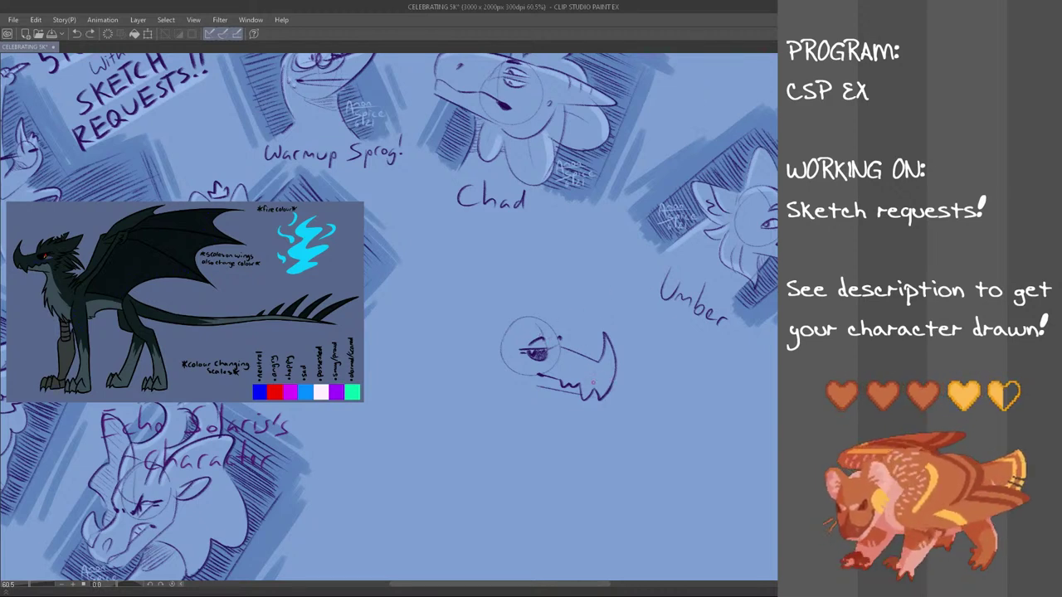
# - Draw two tall backward-pointing ears above and behind the construction circle
pyautogui.moveTo(539, 374); pyautogui.dragTo(536, 384)
pyautogui.hotkey('ctrl', 'z')
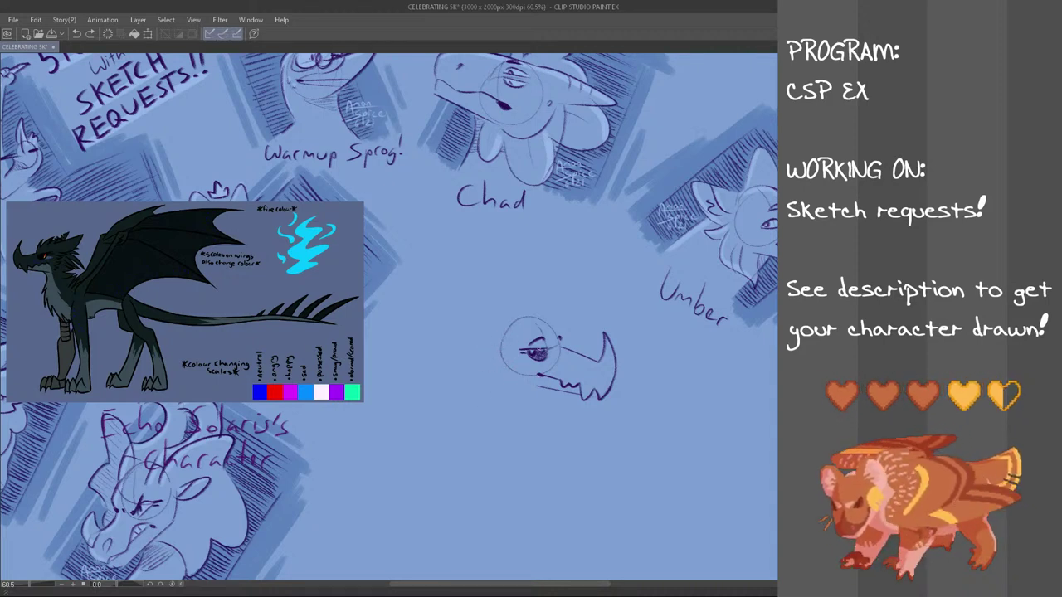
pyautogui.moveTo(471, 340)
pyautogui.mouseDown()
pyautogui.moveTo(464, 310)
pyautogui.moveTo(515, 317)
pyautogui.moveTo(499, 336)
pyautogui.moveTo(461, 307)
pyautogui.moveTo(512, 327)
pyautogui.moveTo(500, 336)
pyautogui.moveTo(478, 337)
pyautogui.moveTo(530, 314)
pyautogui.moveTo(513, 285)
pyautogui.moveTo(547, 321)
pyautogui.mouseUp()
pyautogui.hotkey('ctrl', 'z')
pyautogui.hotkey('ctrl', 'z')
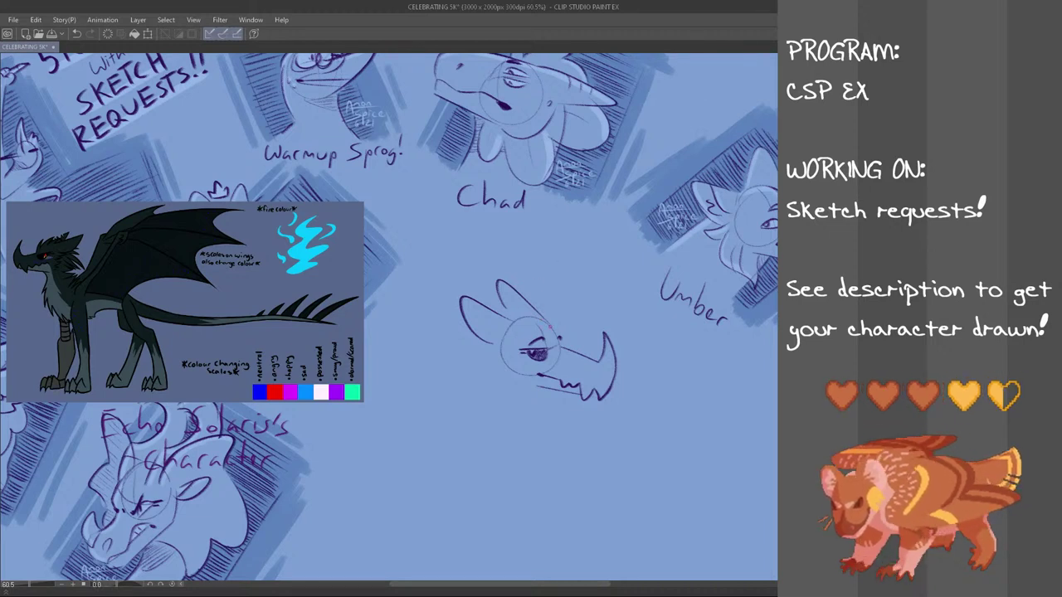
# - Draw jagged spikes along the forehead and crown, linking the brow to the ear bases
pyautogui.moveTo(560, 339)
pyautogui.mouseDown()
pyautogui.moveTo(545, 308)
pyautogui.moveTo(558, 334)
pyautogui.moveTo(501, 315)
pyautogui.moveTo(516, 317)
pyautogui.mouseUp()
pyautogui.hotkey('ctrl', 'z')
pyautogui.hotkey('ctrl', 'z')
pyautogui.hotkey('ctrl', 'z')
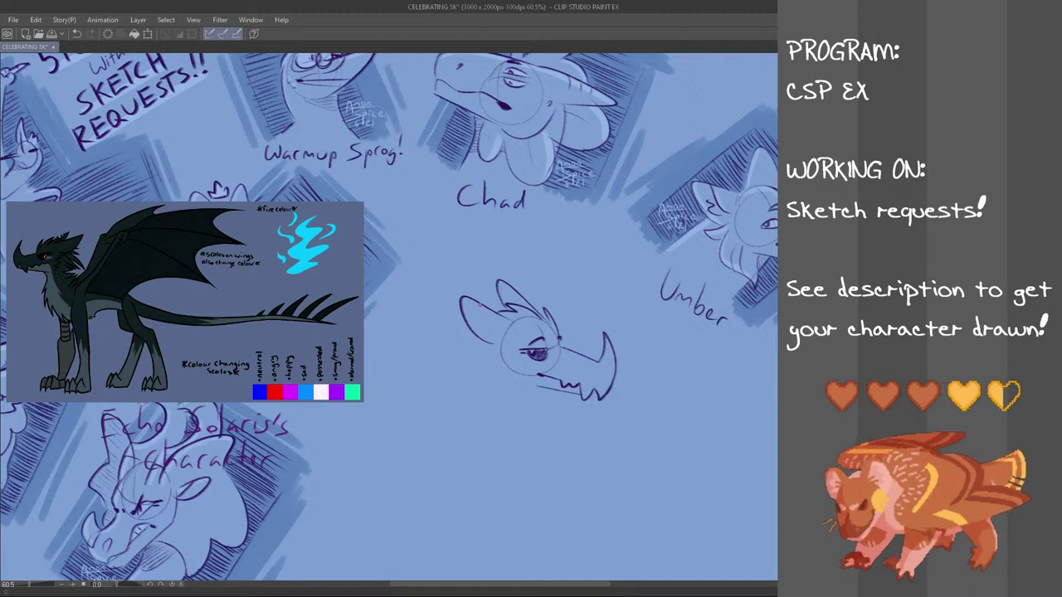
# - Add pointed fur tufts inside the rear ear, redoing the strokes until they fit the ear's shape
pyautogui.moveTo(471, 317); pyautogui.dragTo(486, 307)
pyautogui.hotkey('ctrl', 'z')
pyautogui.hotkey('ctrl', 'z')
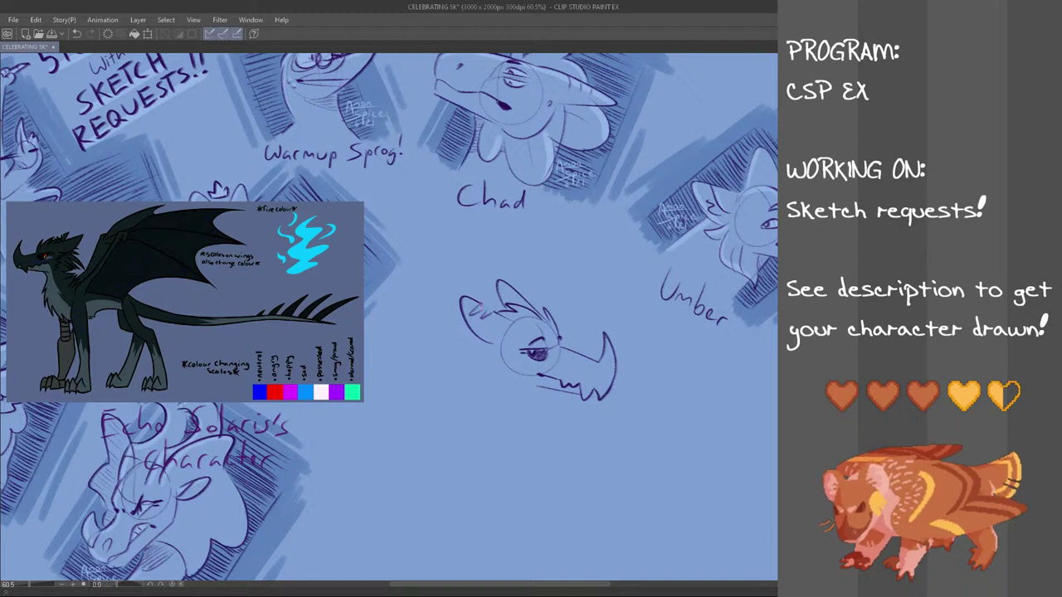
pyautogui.moveTo(479, 314); pyautogui.dragTo(496, 311)
pyautogui.hotkey('ctrl', 'z')
pyautogui.hotkey('ctrl', 'z')
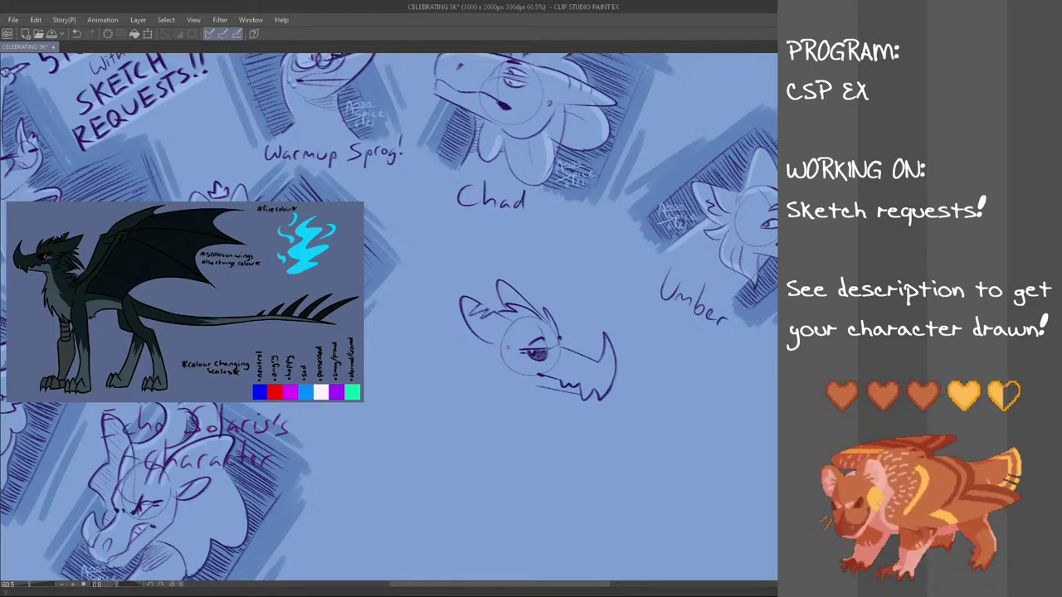
# - Draw spiky cheek tufts at the back of the jaw and connect them to the lower jaw line
pyautogui.moveTo(507, 381)
pyautogui.mouseDown()
pyautogui.moveTo(486, 357)
pyautogui.moveTo(511, 383)
pyautogui.moveTo(481, 348)
pyautogui.moveTo(498, 341)
pyautogui.moveTo(493, 310)
pyautogui.moveTo(522, 384)
pyautogui.moveTo(550, 390)
pyautogui.moveTo(490, 369)
pyautogui.mouseUp()
pyautogui.hotkey('ctrl', 'z')
pyautogui.hotkey('ctrl', 'z')
pyautogui.moveTo(498, 373)
pyautogui.mouseDown()
pyautogui.moveTo(481, 345)
pyautogui.moveTo(490, 366)
pyautogui.mouseUp()
pyautogui.hotkey('ctrl', 'z')
pyautogui.hotkey('ctrl', 'z')
pyautogui.hotkey('ctrl', 'z')
pyautogui.hotkey('ctrl', 'z')
pyautogui.hotkey('ctrl', 'z')
pyautogui.moveTo(498, 369); pyautogui.dragTo(483, 352)
pyautogui.hotkey('ctrl', 'z')
pyautogui.hotkey('ctrl', 'z')
# - Try a curved neck line and a spiky mane outline behind the cheek
pyautogui.moveTo(491, 355)
pyautogui.mouseDown()
pyautogui.moveTo(484, 346)
pyautogui.moveTo(498, 420)
pyautogui.mouseUp()
pyautogui.hotkey('ctrl', 'z')
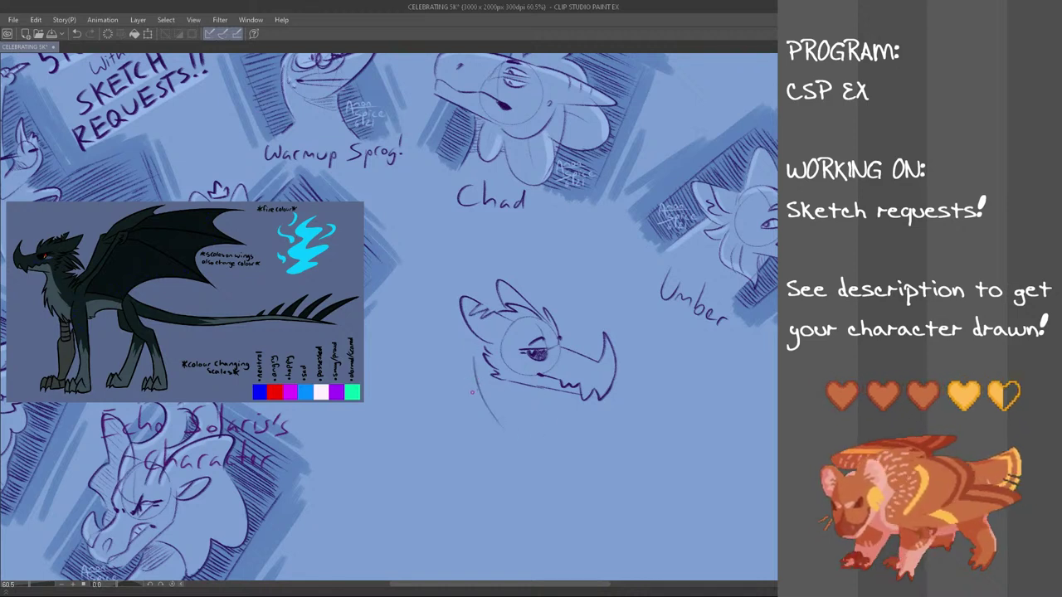
pyautogui.hotkey('ctrl', 'z')
pyautogui.moveTo(482, 341)
pyautogui.mouseDown()
pyautogui.moveTo(440, 368)
pyautogui.moveTo(454, 382)
pyautogui.moveTo(457, 373)
pyautogui.moveTo(461, 394)
pyautogui.moveTo(483, 388)
pyautogui.moveTo(453, 414)
pyautogui.mouseUp()
pyautogui.hotkey('ctrl', 'z')
pyautogui.hotkey('ctrl', 'z')
pyautogui.hotkey('ctrl', 'z')
pyautogui.moveTo(477, 408); pyautogui.dragTo(490, 444)
pyautogui.hotkey('ctrl', 'z')
pyautogui.hotkey('ctrl', 'z')
pyautogui.hotkey('ctrl', 'z')
pyautogui.hotkey('ctrl', 'z')
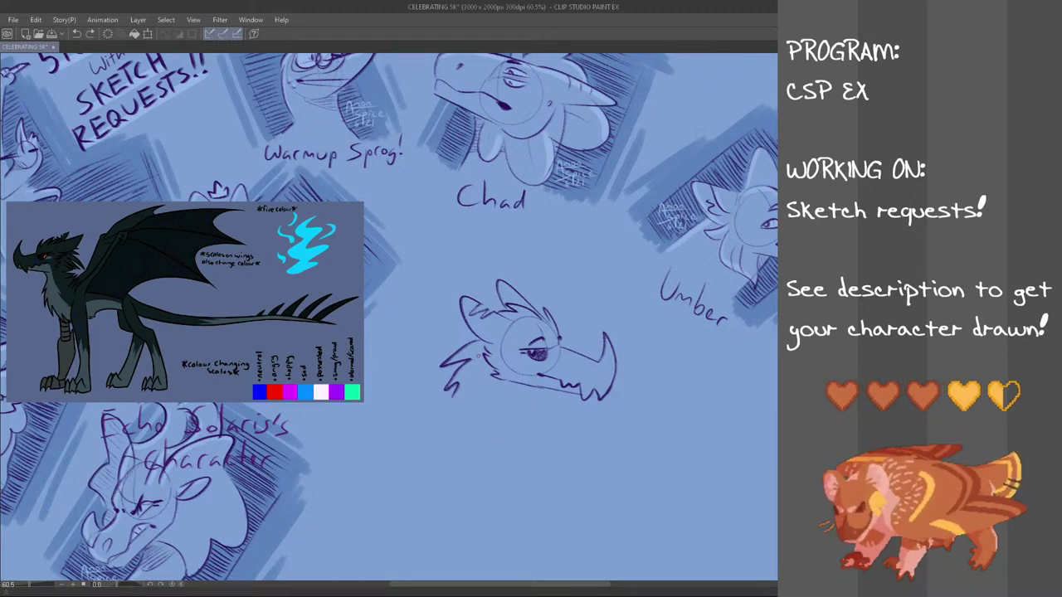
# - Try alternative shaggy mane strokes running from the rear ear down the back of the neck
pyautogui.hotkey('ctrl', 'z')
pyautogui.moveTo(481, 341)
pyautogui.mouseDown()
pyautogui.moveTo(453, 363)
pyautogui.moveTo(472, 361)
pyautogui.moveTo(460, 397)
pyautogui.moveTo(460, 374)
pyautogui.moveTo(452, 404)
pyautogui.mouseUp()
pyautogui.hotkey('ctrl', 'z')
pyautogui.hotkey('ctrl', 'z')
pyautogui.moveTo(461, 397); pyautogui.dragTo(468, 427)
pyautogui.hotkey('ctrl', 'z')
pyautogui.hotkey('ctrl', 'z')
pyautogui.moveTo(470, 362)
pyautogui.mouseDown()
pyautogui.moveTo(455, 401)
pyautogui.moveTo(462, 426)
pyautogui.mouseUp()
pyautogui.hotkey('ctrl', 'z')
pyautogui.moveTo(467, 390); pyautogui.dragTo(473, 428)
pyautogui.hotkey('ctrl', 'z')
pyautogui.hotkey('ctrl', 'z')
pyautogui.hotkey('ctrl', 'z')
# - Sketch a light guide curve for the back of the neck and a short curved throat line below the jaw
pyautogui.moveTo(480, 343)
pyautogui.mouseDown()
pyautogui.moveTo(480, 400)
pyautogui.moveTo(493, 383)
pyautogui.moveTo(483, 413)
pyautogui.moveTo(496, 380)
pyautogui.moveTo(501, 431)
pyautogui.moveTo(493, 386)
pyautogui.moveTo(524, 431)
pyautogui.moveTo(493, 385)
pyautogui.moveTo(515, 430)
pyautogui.mouseUp()
pyautogui.hotkey('ctrl', 'z')
pyautogui.hotkey('ctrl', 'z')
pyautogui.hotkey('ctrl', 'z')
pyautogui.moveTo(547, 404)
pyautogui.mouseDown()
pyautogui.moveTo(533, 431)
pyautogui.moveTo(550, 423)
pyautogui.mouseUp()
pyautogui.hotkey('ctrl', 'z')
pyautogui.hotkey('ctrl', 'z')
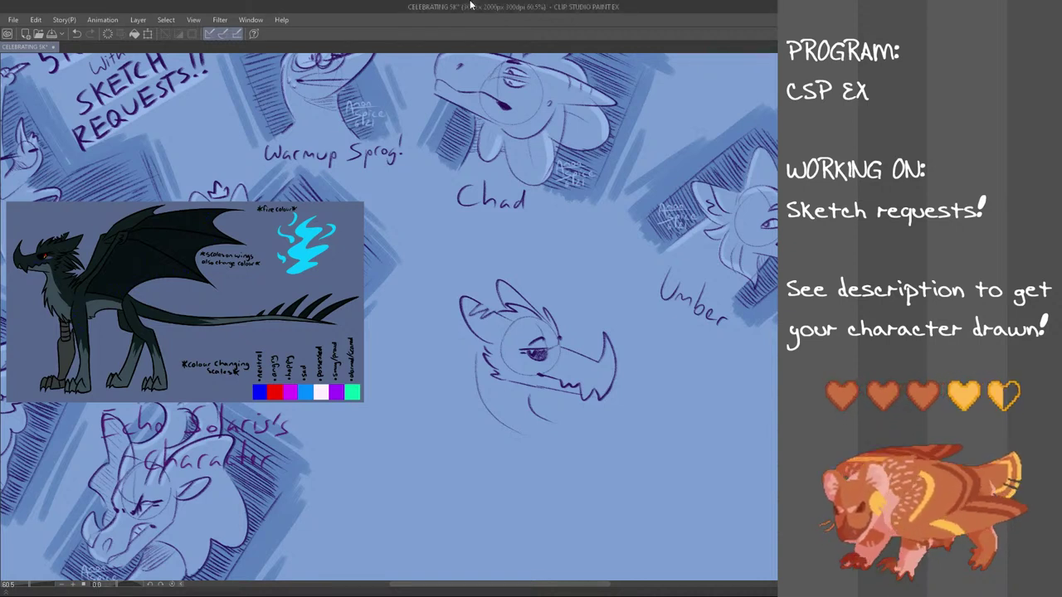
# - Draw the shaggy mane from behind the rear ear down the back of the neck, ending in long pointed tufts
pyautogui.moveTo(480, 342)
pyautogui.mouseDown()
pyautogui.moveTo(452, 362)
pyautogui.moveTo(477, 350)
pyautogui.moveTo(457, 394)
pyautogui.moveTo(477, 425)
pyautogui.moveTo(517, 441)
pyautogui.mouseUp()
pyautogui.hotkey('ctrl', 'z')
pyautogui.hotkey('ctrl', 'z')
pyautogui.hotkey('ctrl', 'z')
pyautogui.hotkey('ctrl', 'z')
pyautogui.hotkey('ctrl', 'z')
pyautogui.hotkey('ctrl', 'z')
pyautogui.hotkey('ctrl', 'z')
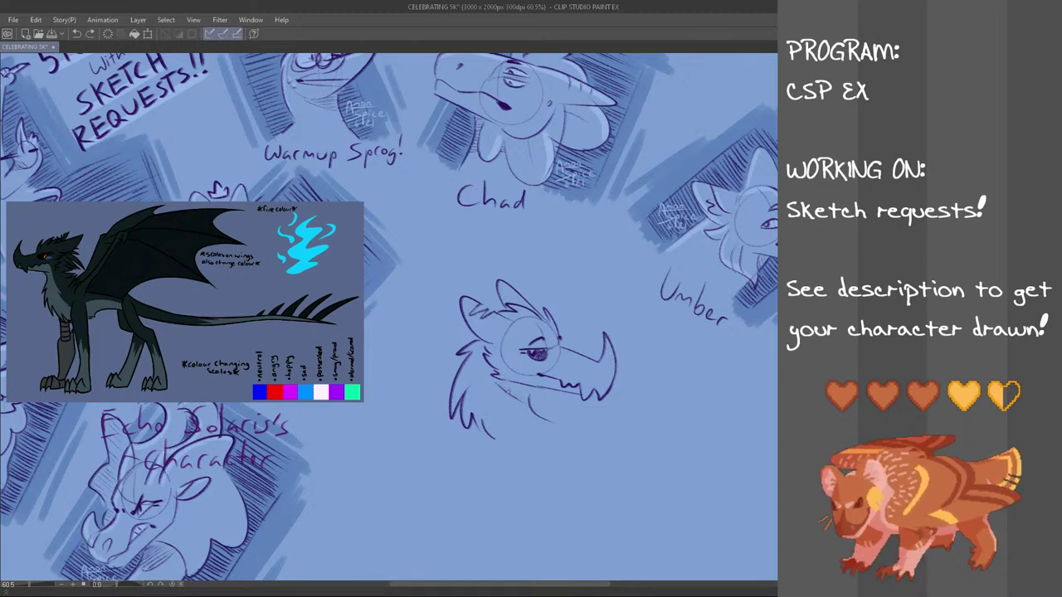
# - Hatch a shadow on the throat beneath the jaw and extend the front neck line down to a jagged chest tuft
pyautogui.moveTo(502, 383)
pyautogui.mouseDown()
pyautogui.moveTo(528, 390)
pyautogui.moveTo(528, 403)
pyautogui.mouseUp()
pyautogui.hotkey('ctrl', 'z')
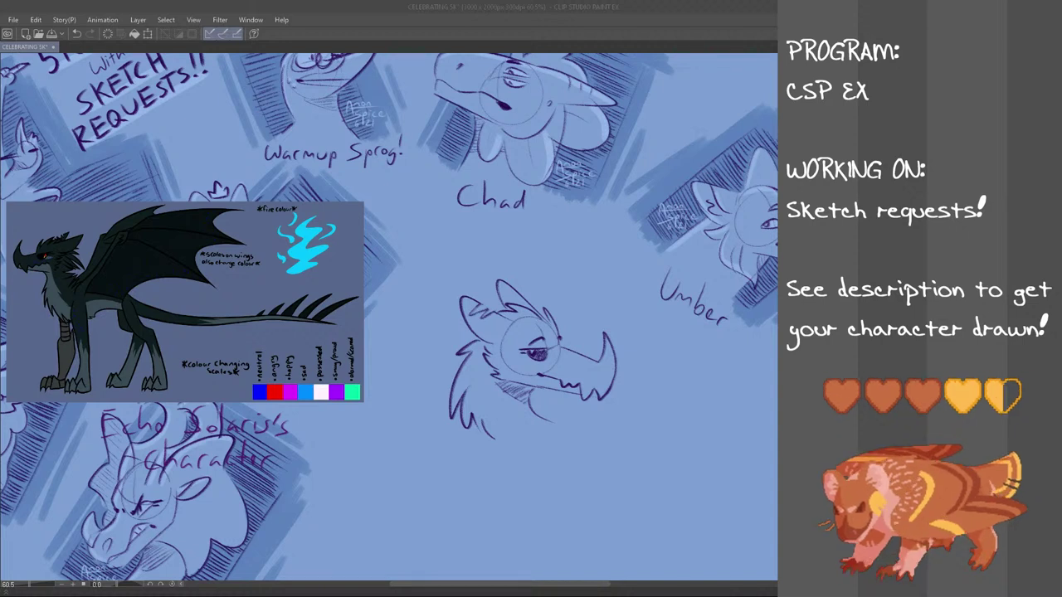
pyautogui.click(372, 6)
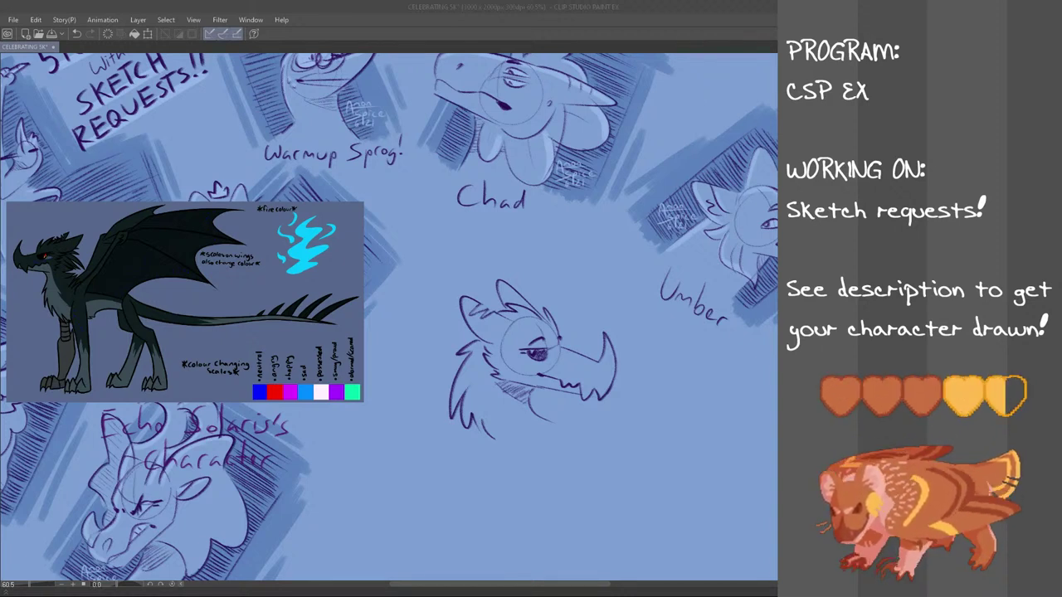
pyautogui.click(467, 5)
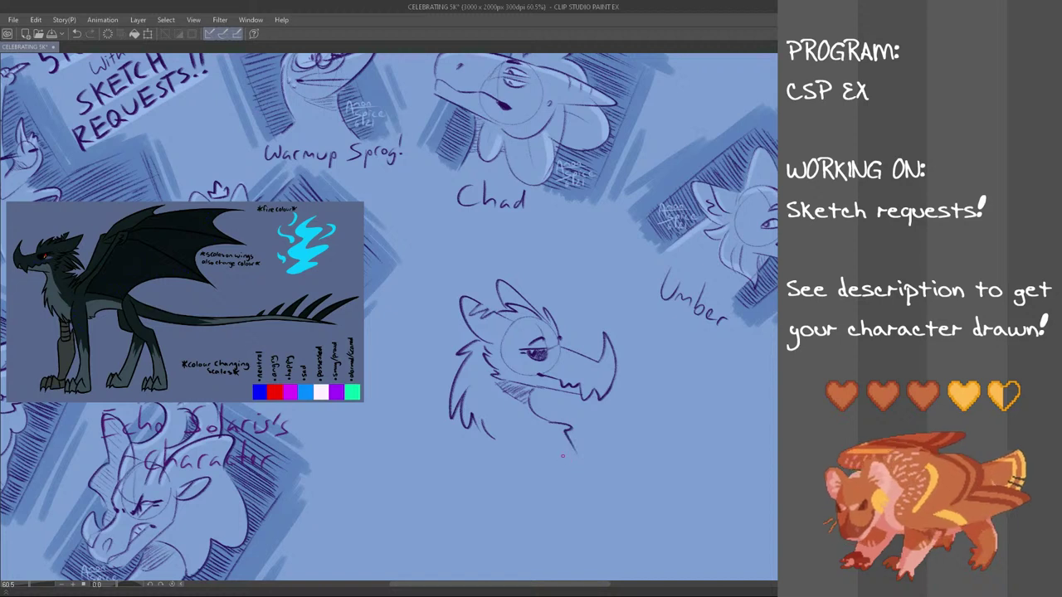
# - Draw the slanted background panel edge in front of the snout, redoing the stroke until its angle fits
pyautogui.moveTo(567, 430)
pyautogui.mouseDown()
pyautogui.moveTo(576, 448)
pyautogui.moveTo(596, 402)
pyautogui.mouseUp()
pyautogui.hotkey('ctrl', 'z')
pyautogui.hotkey('ctrl', 'z')
pyautogui.moveTo(587, 450); pyautogui.dragTo(633, 357)
pyautogui.hotkey('ctrl', 'z')
pyautogui.hotkey('ctrl', 'z')
pyautogui.hotkey('ctrl', 'z')
pyautogui.hotkey('ctrl', 'z')
pyautogui.hotkey('ctrl', 'z')
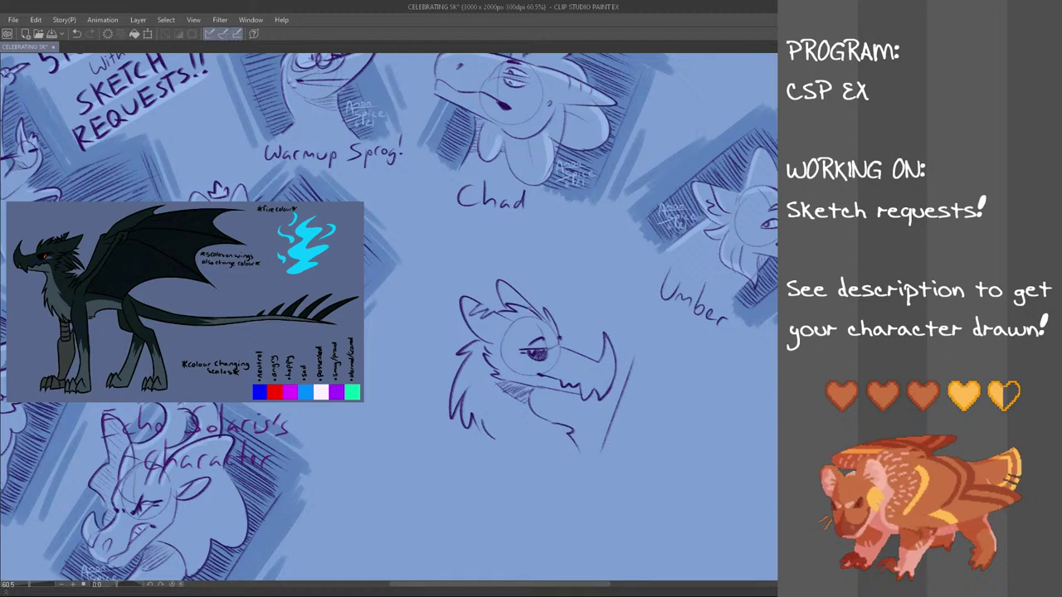
pyautogui.hotkey('ctrl', 'z')
# - Draw slanted lines above the head from the front ear to past the horn as the background panel's upper edge
pyautogui.moveTo(520, 301)
pyautogui.mouseDown()
pyautogui.moveTo(531, 277)
pyautogui.moveTo(634, 331)
pyautogui.mouseUp()
pyautogui.hotkey('ctrl', 'z')
pyautogui.hotkey('ctrl', 'z')
pyautogui.hotkey('ctrl', 'z')
pyautogui.hotkey('ctrl', 'z')
pyautogui.moveTo(539, 285)
pyautogui.mouseDown()
pyautogui.moveTo(623, 323)
pyautogui.moveTo(616, 317)
pyautogui.mouseUp()
pyautogui.hotkey('ctrl', 'z')
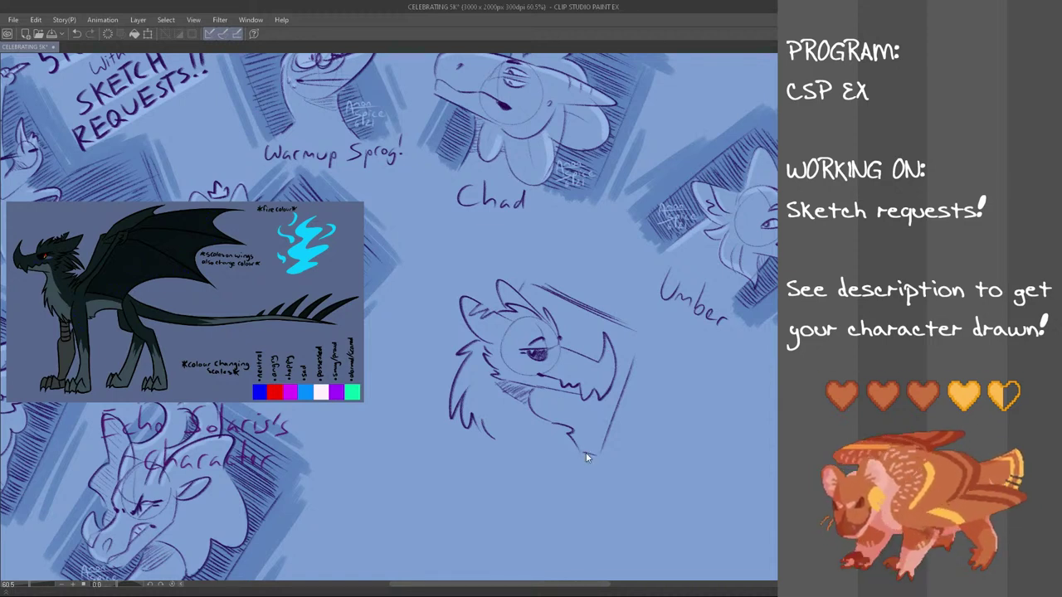
# - Fill the background below the jaw and beside the chest with diagonal hatching up to the panel edge
pyautogui.moveTo(571, 440); pyautogui.dragTo(596, 447)
pyautogui.moveTo(572, 433)
pyautogui.mouseDown()
pyautogui.moveTo(600, 437)
pyautogui.moveTo(539, 416)
pyautogui.mouseUp()
pyautogui.moveTo(589, 429); pyautogui.dragTo(532, 407)
pyautogui.moveTo(594, 427); pyautogui.dragTo(532, 399)
pyautogui.moveTo(598, 422); pyautogui.dragTo(536, 395)
pyautogui.moveTo(602, 416); pyautogui.dragTo(541, 397)
pyautogui.moveTo(590, 408)
pyautogui.mouseDown()
pyautogui.moveTo(540, 388)
pyautogui.moveTo(613, 413)
pyautogui.moveTo(623, 387)
pyautogui.mouseUp()
# - Continue the diagonal background hatching around the nose horn and above the muzzle bridge
pyautogui.moveTo(616, 377)
pyautogui.mouseDown()
pyautogui.moveTo(625, 382)
pyautogui.moveTo(614, 367)
pyautogui.mouseUp()
pyautogui.moveTo(632, 373); pyautogui.dragTo(617, 354)
pyautogui.moveTo(633, 357); pyautogui.dragTo(612, 340)
pyautogui.moveTo(637, 353)
pyautogui.mouseDown()
pyautogui.moveTo(625, 345)
pyautogui.moveTo(585, 355)
pyautogui.moveTo(599, 354)
pyautogui.mouseUp()
pyautogui.moveTo(563, 336); pyautogui.dragTo(597, 350)
pyautogui.moveTo(561, 330)
pyautogui.mouseDown()
pyautogui.moveTo(599, 351)
pyautogui.moveTo(602, 328)
pyautogui.moveTo(585, 315)
pyautogui.mouseUp()
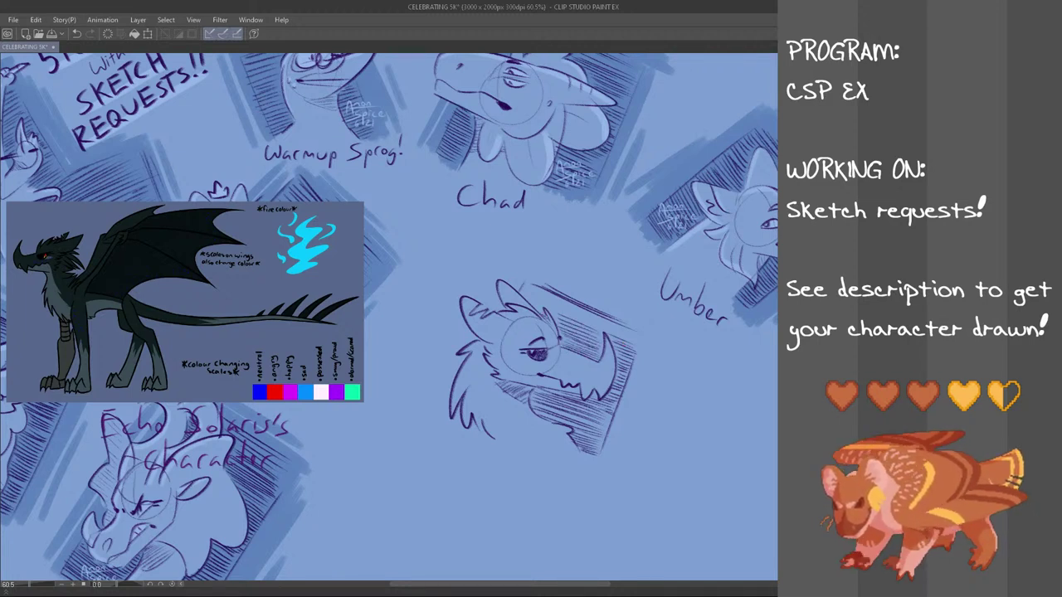
# - Hatch the background above the forehead and horn with long diagonal strokes along the panel's upper edge
pyautogui.moveTo(527, 297)
pyautogui.mouseDown()
pyautogui.moveTo(569, 313)
pyautogui.moveTo(552, 326)
pyautogui.moveTo(558, 313)
pyautogui.moveTo(585, 324)
pyautogui.mouseUp()
pyautogui.hotkey('ctrl', 'z')
pyautogui.hotkey('ctrl', 'z')
pyautogui.moveTo(528, 297)
pyautogui.mouseDown()
pyautogui.moveTo(617, 333)
pyautogui.moveTo(612, 325)
pyautogui.mouseUp()
pyautogui.moveTo(542, 295); pyautogui.dragTo(608, 323)
pyautogui.moveTo(554, 297); pyautogui.dragTo(630, 333)
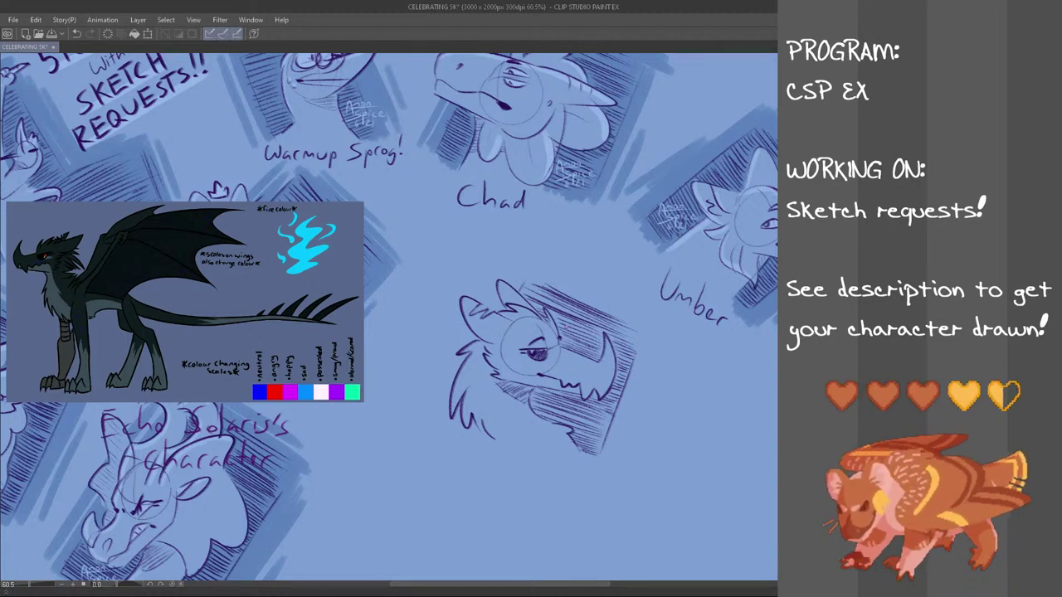
# - Handwrite the label "Echo" beneath the dragon's neck, redoing letters as needed
pyautogui.scroll(1, 389, 317)
pyautogui.scroll(-1, 389, 317)
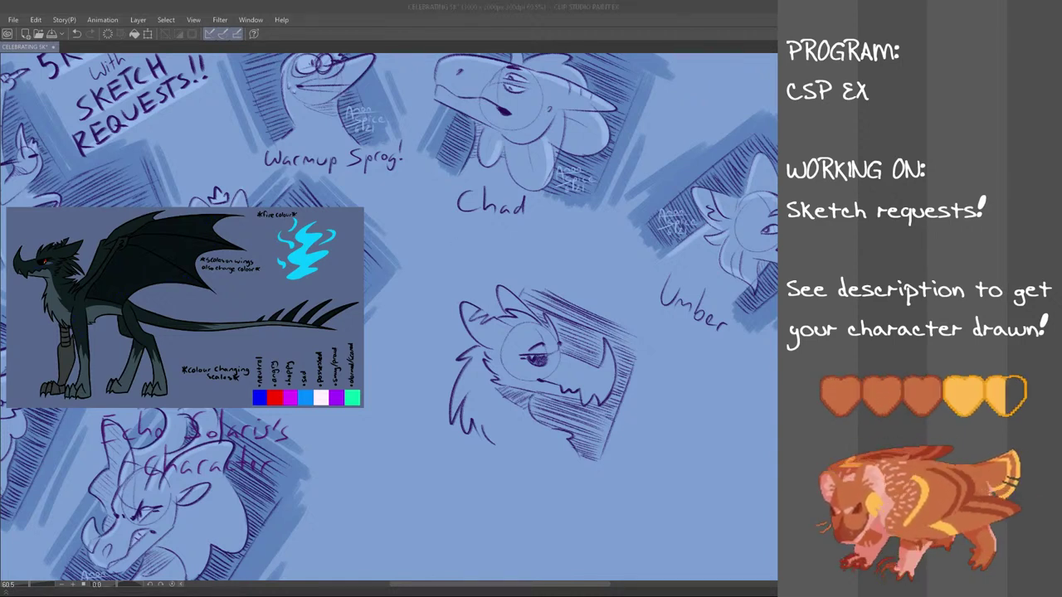
pyautogui.moveTo(508, 481); pyautogui.dragTo(510, 465)
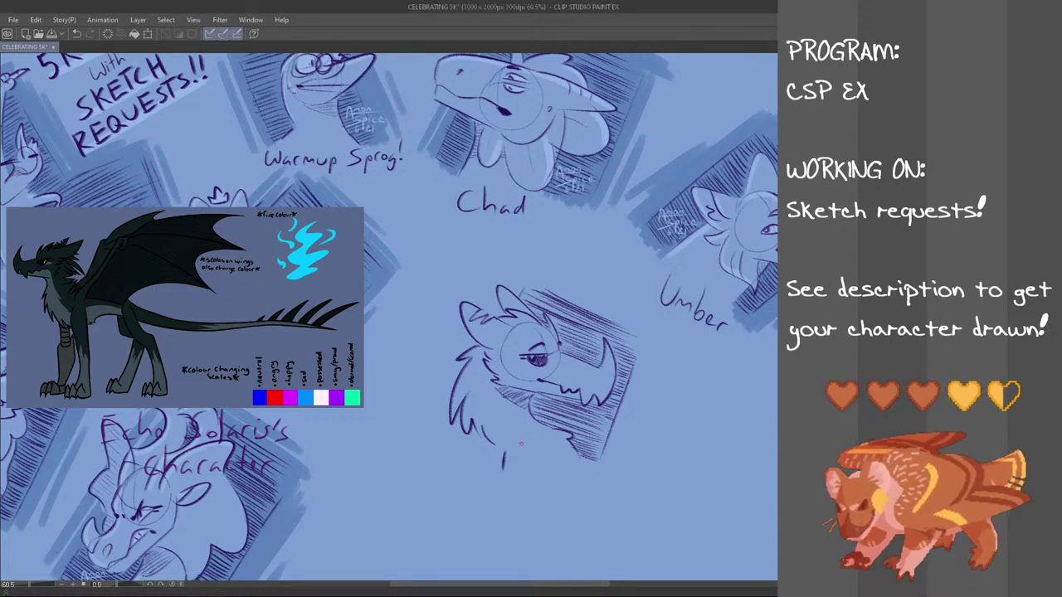
pyautogui.moveTo(510, 448)
pyautogui.mouseDown()
pyautogui.moveTo(504, 467)
pyautogui.moveTo(519, 447)
pyautogui.moveTo(528, 475)
pyautogui.mouseUp()
pyautogui.hotkey('ctrl', 'z')
pyautogui.hotkey('ctrl', 'z')
pyautogui.moveTo(535, 454)
pyautogui.mouseDown()
pyautogui.moveTo(534, 477)
pyautogui.moveTo(548, 475)
pyautogui.mouseUp()
pyautogui.moveTo(530, 433)
pyautogui.mouseDown()
pyautogui.moveTo(568, 469)
pyautogui.moveTo(515, 492)
pyautogui.moveTo(497, 457)
pyautogui.moveTo(521, 432)
pyautogui.mouseUp()
# - Transform the "Echo" lettering to fit tilted beneath the neck and clear the selection
pyautogui.hotkey('ctrl', 't')
pyautogui.moveTo(559, 482); pyautogui.dragTo(567, 471)
pyautogui.press('Return')
pyautogui.hotkey('ctrl', 'd')
# - Copy the artist's signature from the Umber sketch onto the hatched background beside Echo's chest and clear the selection
pyautogui.moveTo(689, 180)
pyautogui.mouseDown()
pyautogui.moveTo(720, 257)
pyautogui.moveTo(685, 180)
pyautogui.mouseUp()
pyautogui.click(36, 22)
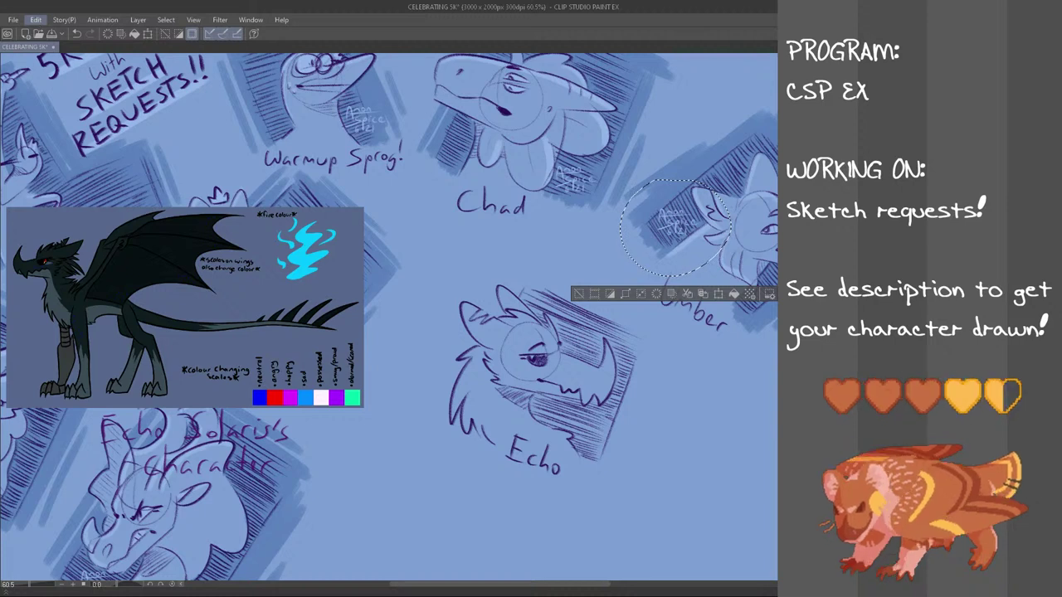
pyautogui.hotkey('ctrl', 't')
pyautogui.moveTo(685, 236); pyautogui.dragTo(594, 441)
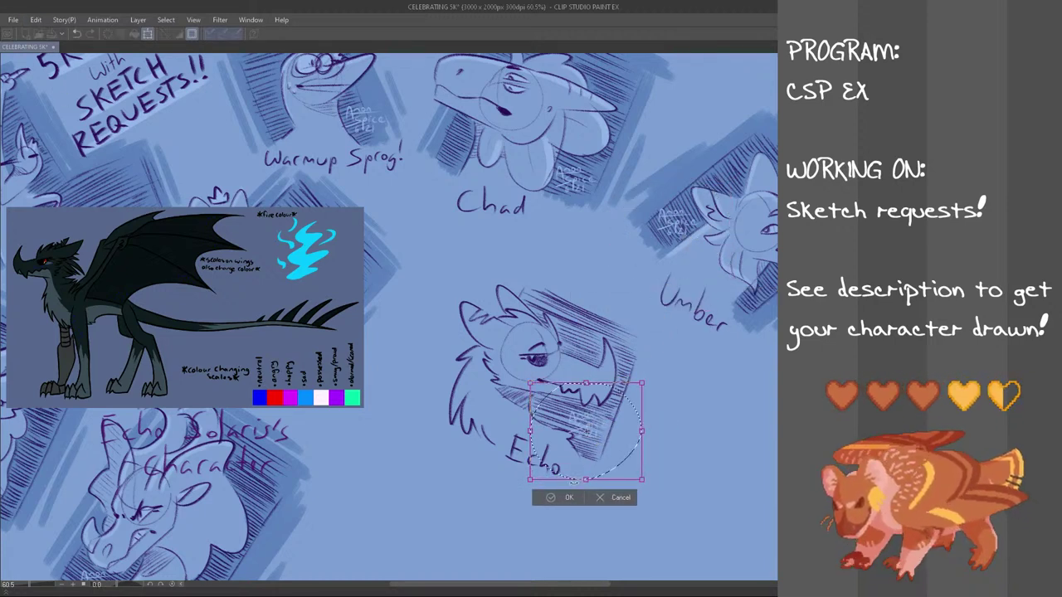
pyautogui.click(562, 500)
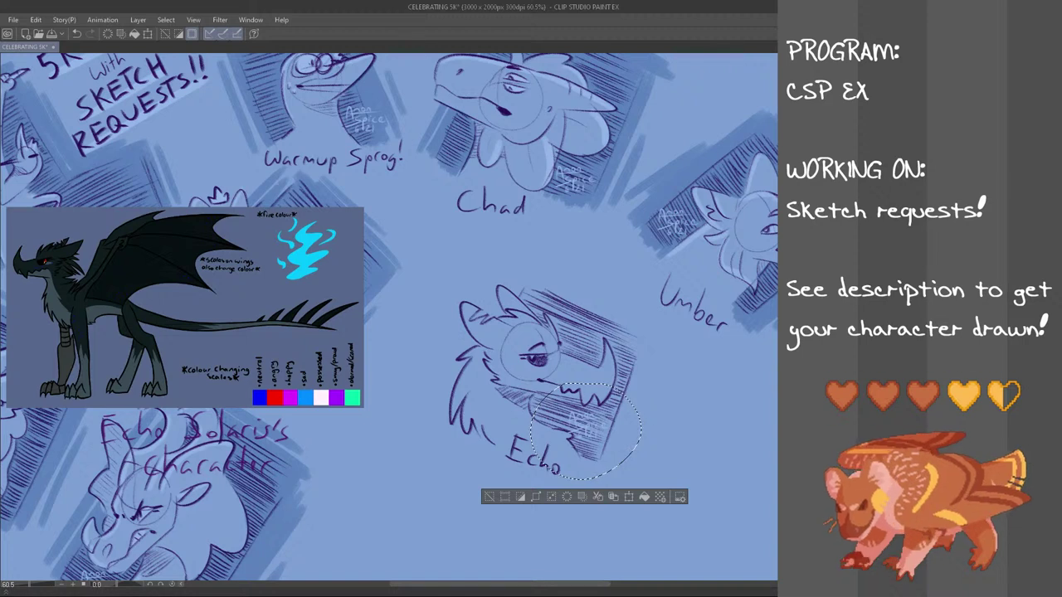
pyautogui.hotkey('ctrl', 'd')
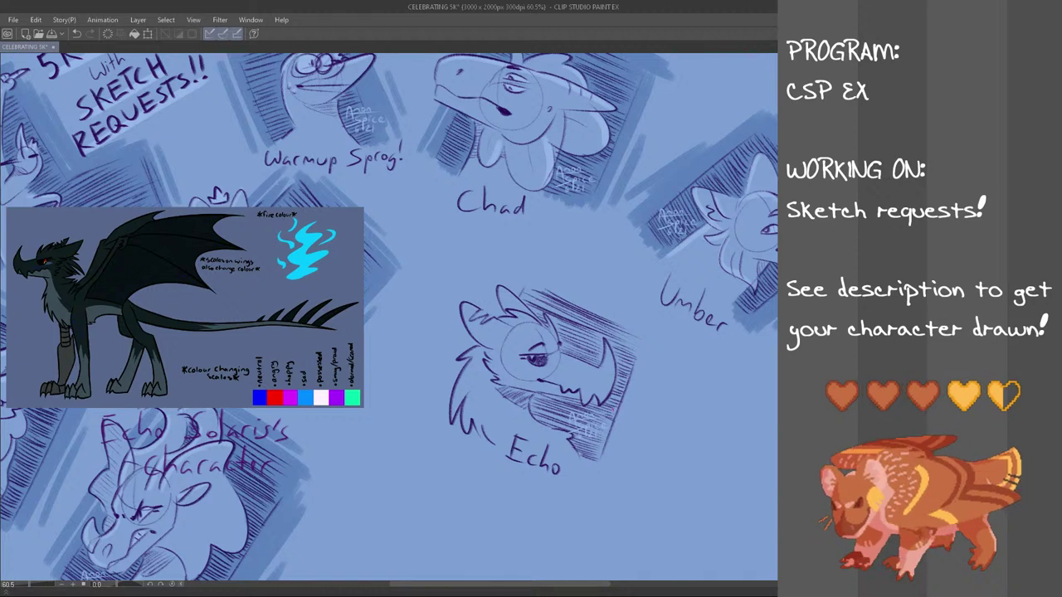
# - Brush a wide darker-blue shading stroke along the right edge of Echo's hatched panel, redoing it as needed
pyautogui.moveTo(637, 346)
pyautogui.mouseDown()
pyautogui.moveTo(603, 466)
pyautogui.moveTo(645, 340)
pyautogui.mouseUp()
pyautogui.hotkey('ctrl', 'z')
pyautogui.hotkey('ctrl', 'z')
pyautogui.moveTo(600, 468)
pyautogui.mouseDown()
pyautogui.moveTo(642, 350)
pyautogui.moveTo(602, 468)
pyautogui.mouseUp()
pyautogui.hotkey('ctrl', 'z')
pyautogui.moveTo(615, 467); pyautogui.dragTo(654, 353)
# - Brush darker-blue shading strokes over Echo's neck area and down to the tips of the neck feathers
pyautogui.moveTo(462, 421); pyautogui.dragTo(509, 298)
pyautogui.hotkey('ctrl', 'z')
pyautogui.moveTo(501, 336); pyautogui.dragTo(471, 425)
pyautogui.moveTo(503, 360)
pyautogui.mouseDown()
pyautogui.moveTo(469, 439)
pyautogui.moveTo(481, 440)
pyautogui.mouseUp()
pyautogui.moveTo(517, 370)
pyautogui.mouseDown()
pyautogui.moveTo(481, 446)
pyautogui.moveTo(489, 450)
pyautogui.mouseUp()
pyautogui.moveTo(515, 397); pyautogui.dragTo(494, 451)
# - Shade the hatched background below Echo's jaw and beside the horn with overlapping darker-blue strokes
pyautogui.moveTo(604, 433); pyautogui.dragTo(592, 484)
pyautogui.moveTo(600, 436); pyautogui.dragTo(584, 475)
pyautogui.moveTo(605, 422); pyautogui.dragTo(579, 471)
pyautogui.moveTo(596, 423); pyautogui.dragTo(575, 471)
pyautogui.moveTo(539, 391); pyautogui.dragTo(528, 415)
pyautogui.moveTo(546, 392)
pyautogui.mouseDown()
pyautogui.moveTo(535, 414)
pyautogui.moveTo(543, 428)
pyautogui.mouseUp()
pyautogui.moveTo(563, 398); pyautogui.dragTo(549, 432)
pyautogui.moveTo(576, 399)
pyautogui.mouseDown()
pyautogui.moveTo(559, 433)
pyautogui.moveTo(573, 436)
pyautogui.mouseUp()
pyautogui.moveTo(588, 413); pyautogui.dragTo(576, 452)
pyautogui.moveTo(610, 398); pyautogui.dragTo(598, 418)
pyautogui.moveTo(623, 376); pyautogui.dragTo(604, 417)
# - Shade the hatched background above Echo's forehead and snout with darker-blue strokes up to the panel's slanted upper edge
pyautogui.moveTo(527, 287); pyautogui.dragTo(523, 316)
pyautogui.moveTo(547, 290)
pyautogui.mouseDown()
pyautogui.moveTo(530, 326)
pyautogui.moveTo(548, 331)
pyautogui.mouseUp()
pyautogui.moveTo(569, 302)
pyautogui.mouseDown()
pyautogui.moveTo(553, 339)
pyautogui.moveTo(559, 350)
pyautogui.mouseUp()
pyautogui.moveTo(583, 315); pyautogui.dragTo(564, 353)
pyautogui.moveTo(605, 321)
pyautogui.mouseDown()
pyautogui.moveTo(579, 363)
pyautogui.moveTo(600, 367)
pyautogui.mouseUp()
pyautogui.moveTo(634, 333); pyautogui.dragTo(613, 381)
pyautogui.moveTo(645, 332); pyautogui.dragTo(637, 343)
pyautogui.hotkey('ctrl', 'z')
pyautogui.moveTo(526, 287); pyautogui.dragTo(637, 332)
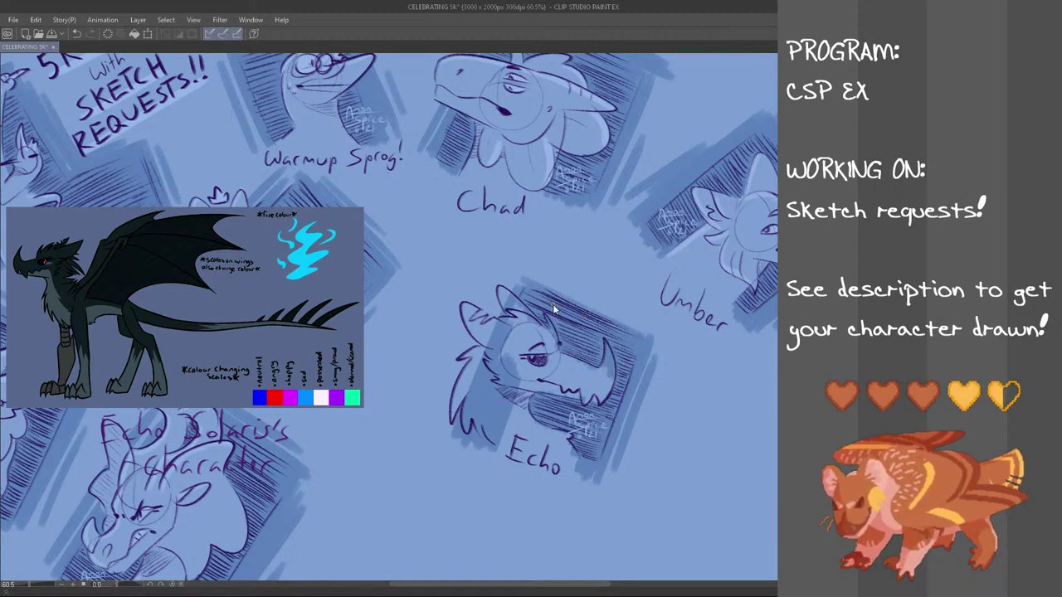
# - Add a loose shading stroke along the panel's upper edge and clear the spilled shading from Echo's head and neck
pyautogui.moveTo(532, 287); pyautogui.dragTo(650, 336)
pyautogui.hotkey('ctrl', 'z')
pyautogui.moveTo(525, 278); pyautogui.dragTo(649, 334)
pyautogui.moveTo(539, 282)
pyautogui.mouseDown()
pyautogui.moveTo(652, 334)
pyautogui.moveTo(607, 314)
pyautogui.moveTo(651, 325)
pyautogui.moveTo(646, 316)
pyautogui.mouseUp()
pyautogui.hotkey('ctrl', 'z')
pyautogui.hotkey('ctrl', 'z')
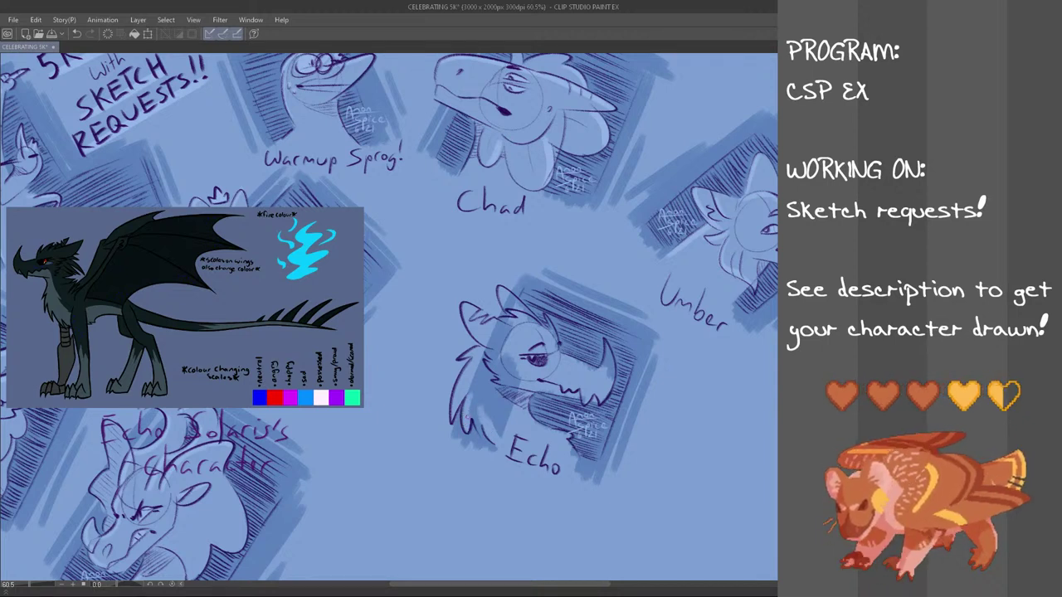
pyautogui.moveTo(474, 411)
pyautogui.mouseDown()
pyautogui.moveTo(483, 359)
pyautogui.moveTo(496, 431)
pyautogui.moveTo(496, 356)
pyautogui.moveTo(512, 411)
pyautogui.moveTo(502, 330)
pyautogui.moveTo(512, 327)
pyautogui.moveTo(511, 301)
pyautogui.moveTo(545, 335)
pyautogui.mouseUp()
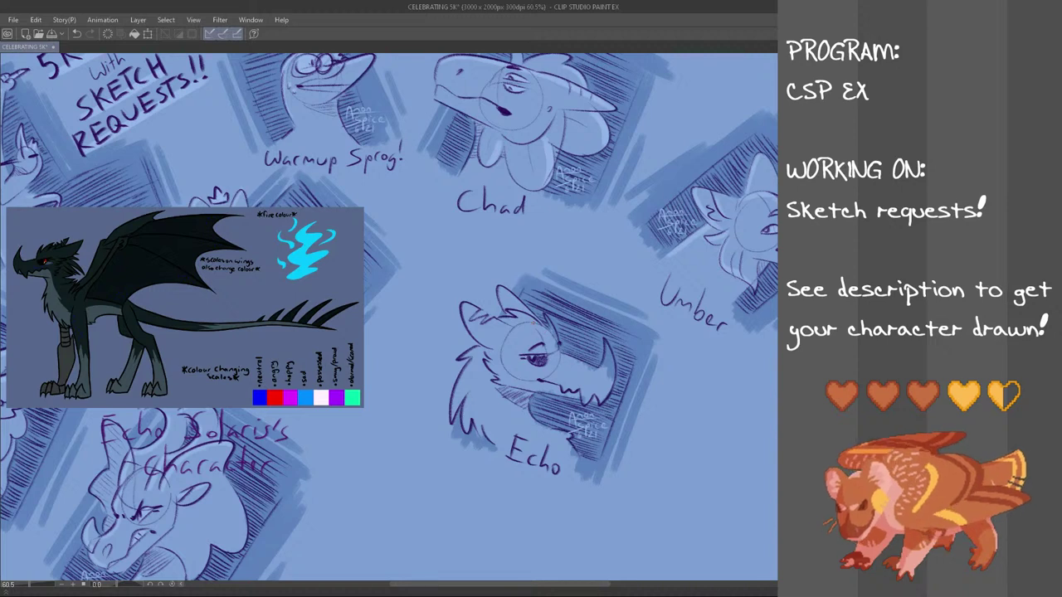
pyautogui.moveTo(547, 319); pyautogui.dragTo(555, 334)
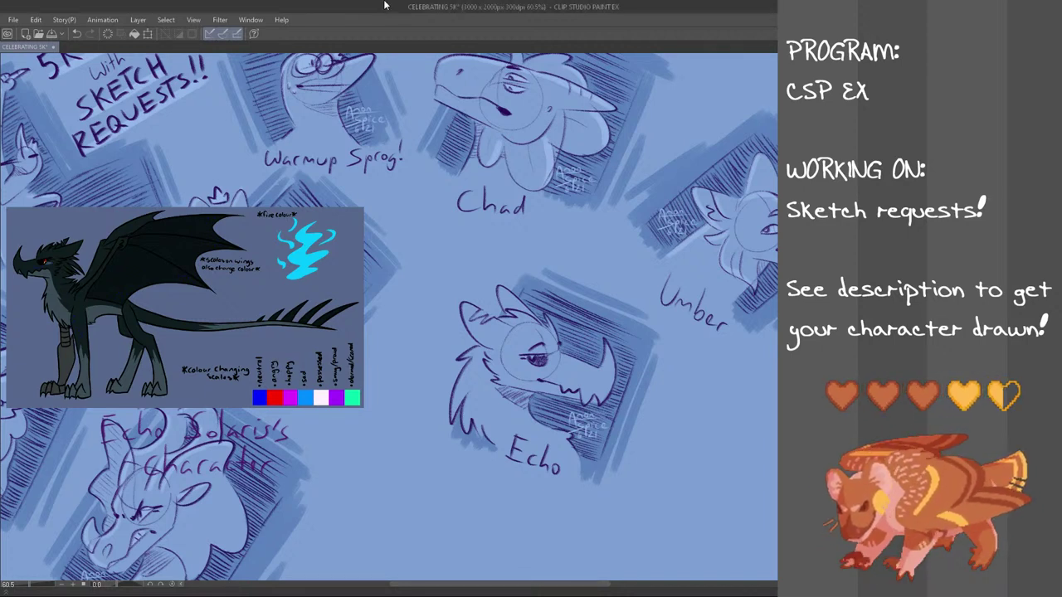
# - Remove the winged dragon reference image and its handwritten requester note from view
pyautogui.scroll(-1, 651, 416)
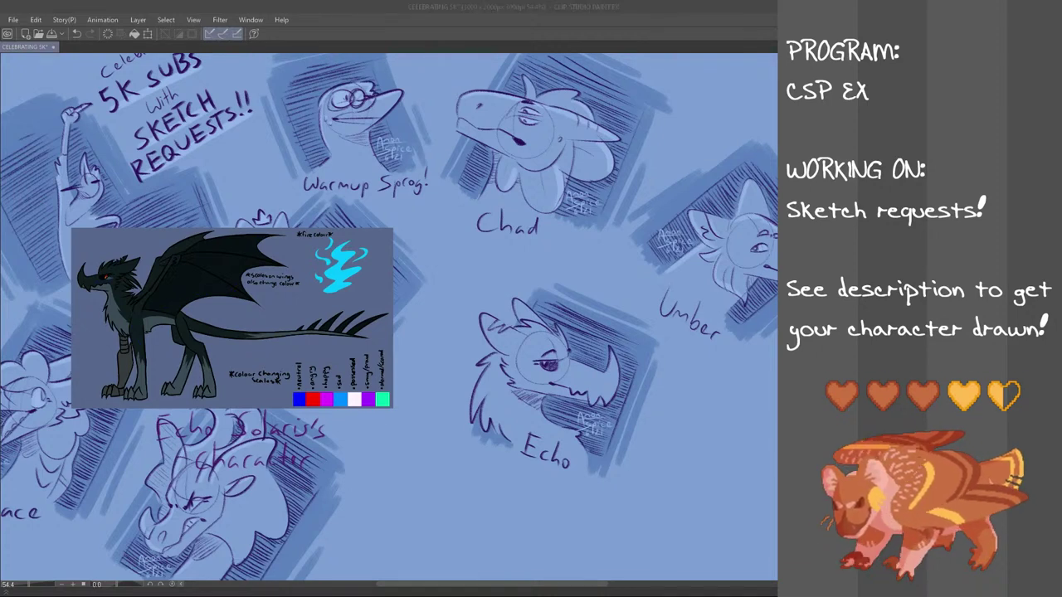
pyautogui.press('Escape')
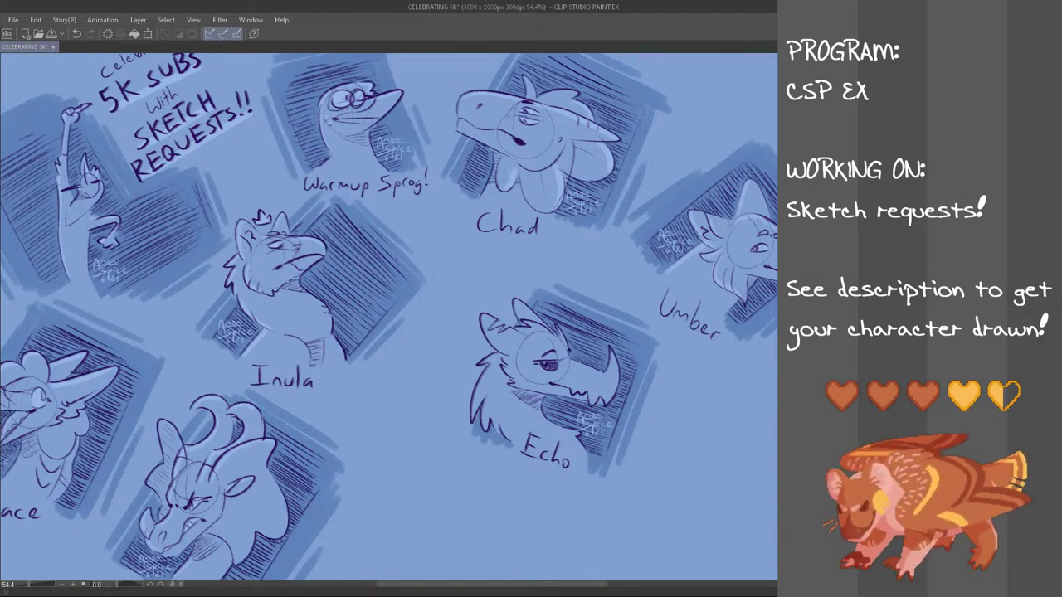
pyautogui.scroll(2, 475, 409)
pyautogui.moveTo(479, 360); pyautogui.dragTo(455, 423)
pyautogui.hotkey('ctrl', 'z')
pyautogui.moveTo(481, 360)
pyautogui.mouseDown()
pyautogui.moveTo(455, 428)
pyautogui.moveTo(470, 441)
pyautogui.mouseUp()
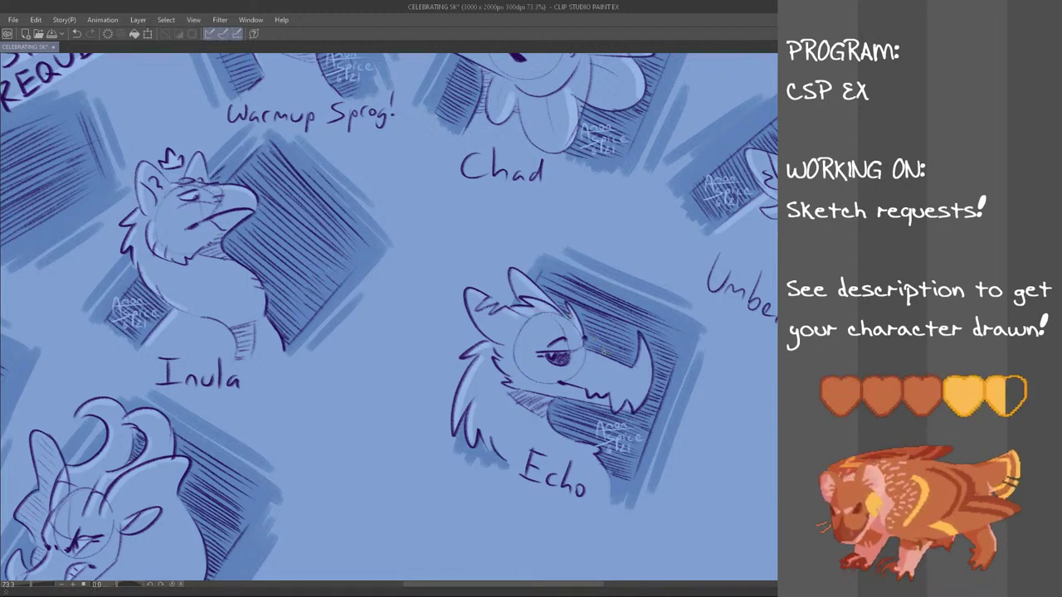
pyautogui.hotkey('ctrl', 'z')
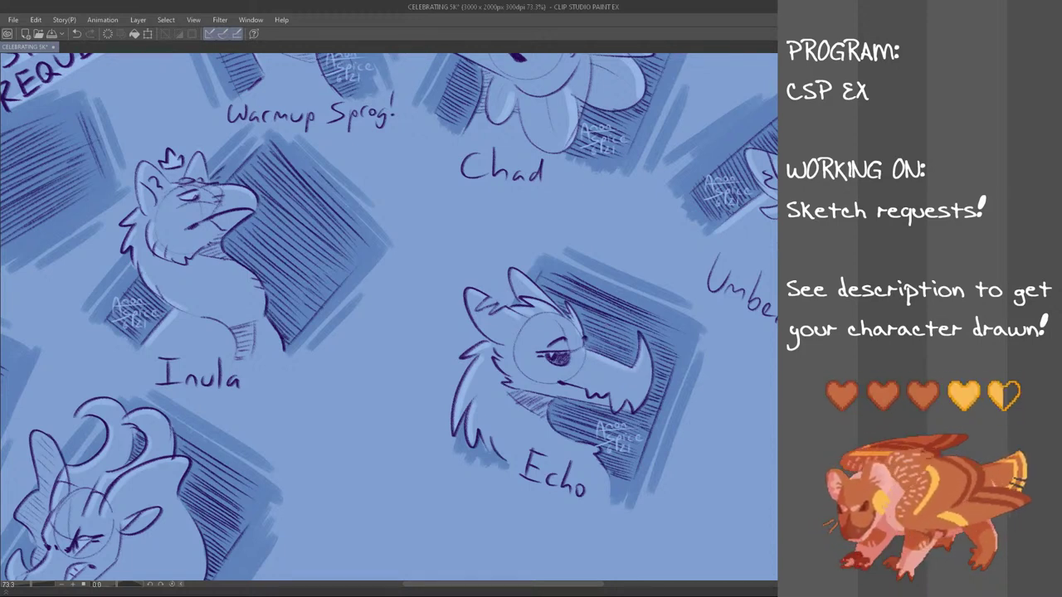
# - Select the whole Echo sketch, move it up and left closer to the Chad and Inula sketches, and clear the selection
pyautogui.scroll(-3, 600, 398)
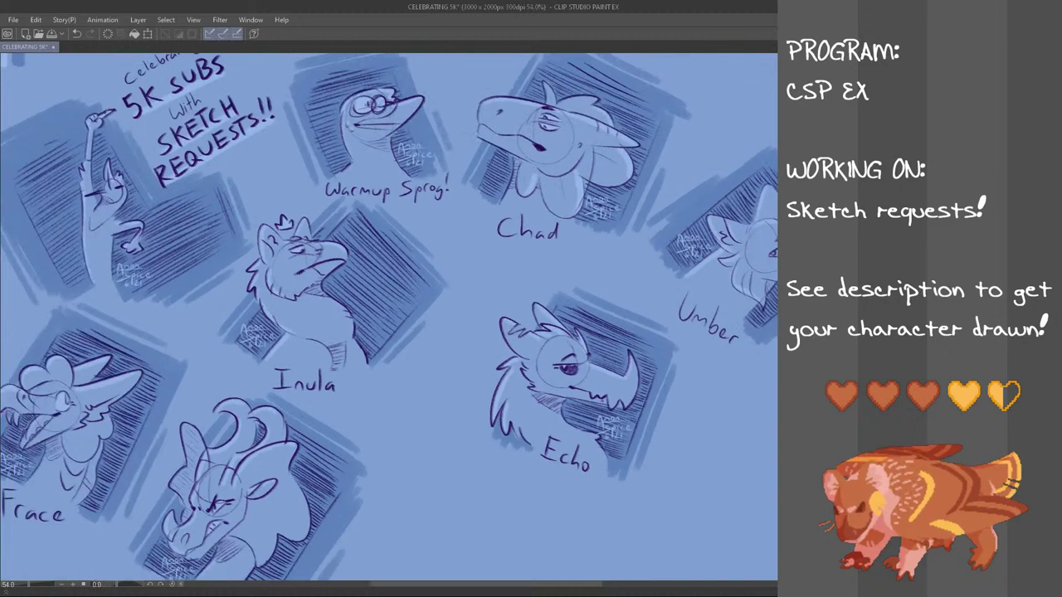
pyautogui.scroll(1, 618, 397)
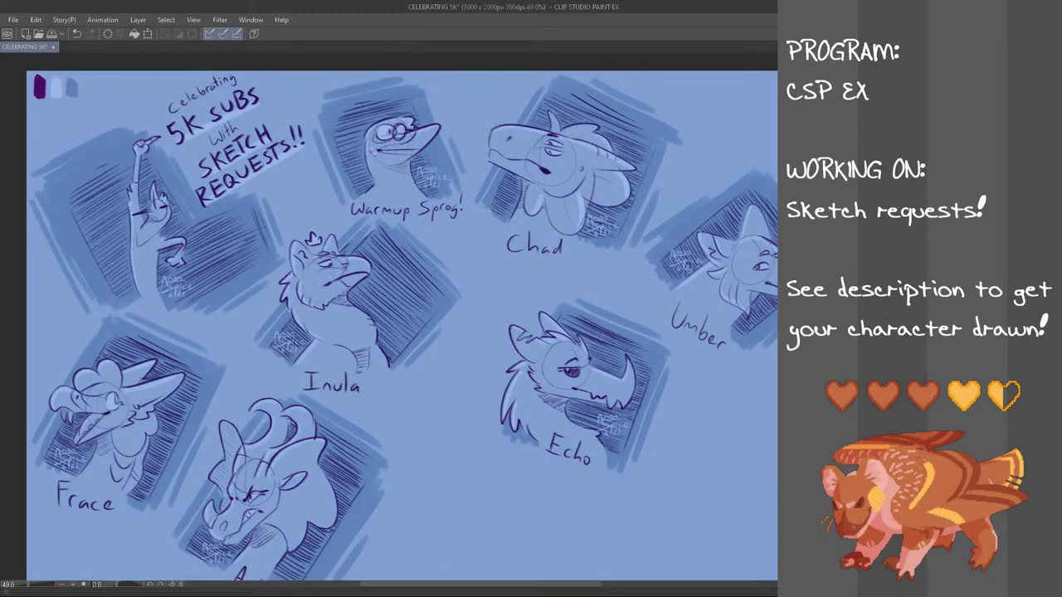
pyautogui.moveTo(649, 305)
pyautogui.mouseDown()
pyautogui.moveTo(687, 365)
pyautogui.moveTo(469, 419)
pyautogui.moveTo(581, 289)
pyautogui.moveTo(638, 300)
pyautogui.mouseUp()
pyautogui.hotkey('ctrl', 't')
pyautogui.moveTo(624, 395)
pyautogui.mouseDown()
pyautogui.moveTo(576, 371)
pyautogui.moveTo(586, 371)
pyautogui.mouseUp()
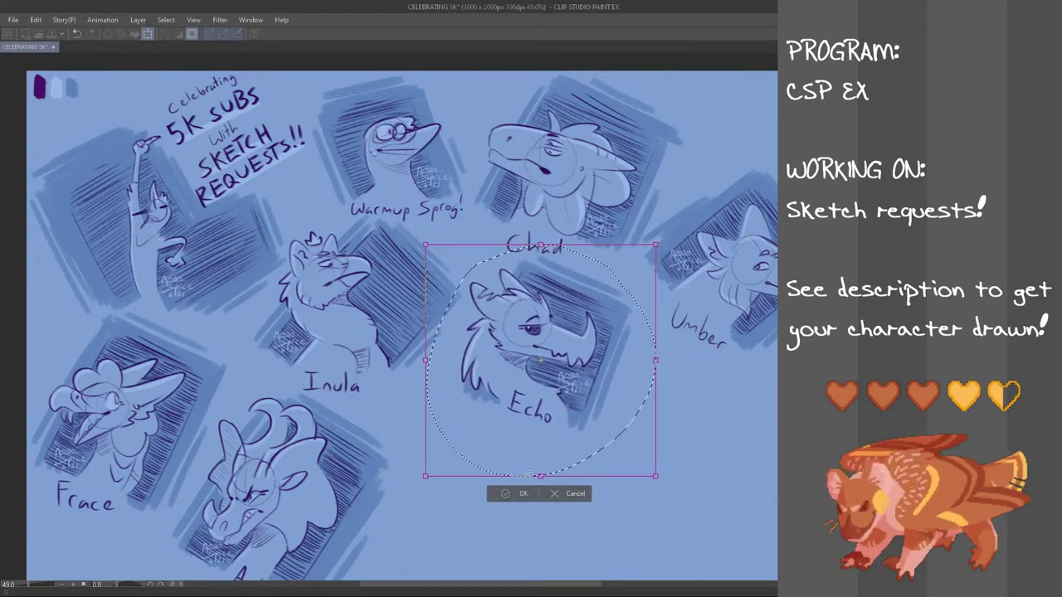
pyautogui.click(527, 495)
pyautogui.hotkey('ctrl', 'd')
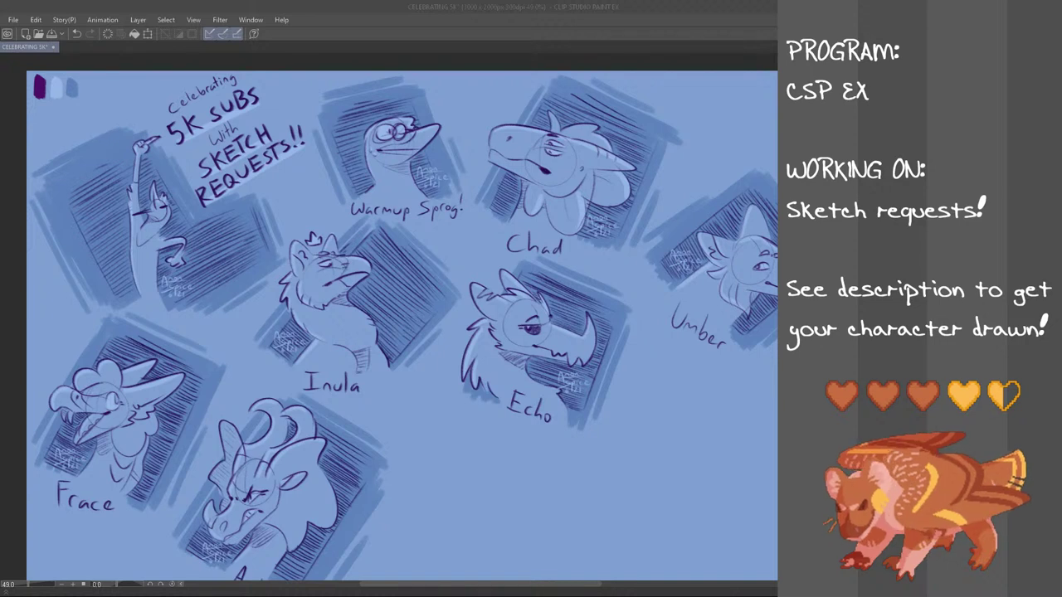
# - Paste the Shark dragon reference sheet, scale it to under half size and place it over the Inula sketch
pyautogui.click(215, 5)
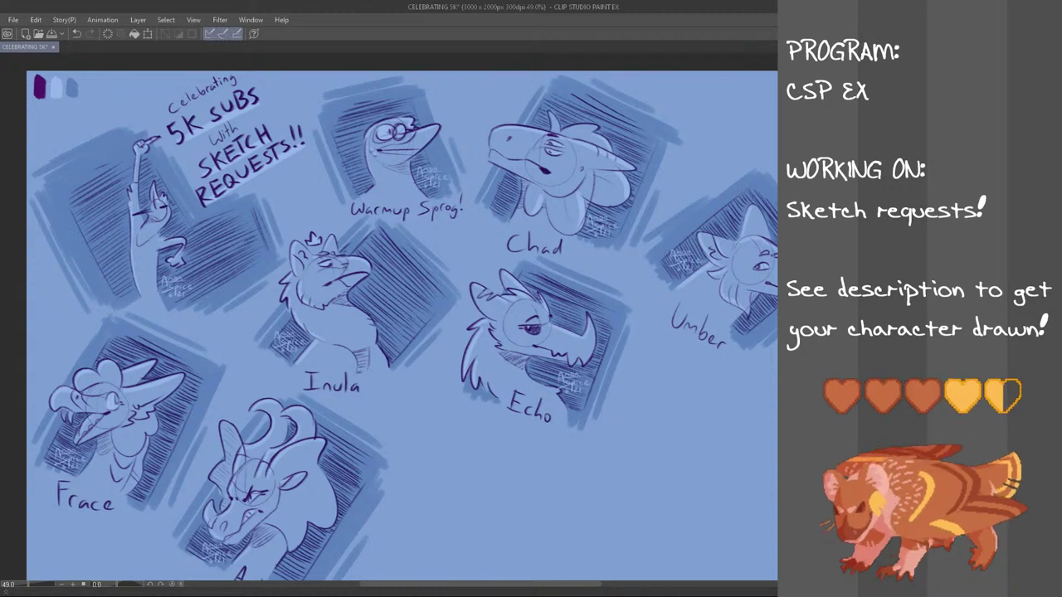
pyautogui.scroll(-2, 402, 325)
pyautogui.scroll(-1, 403, 314)
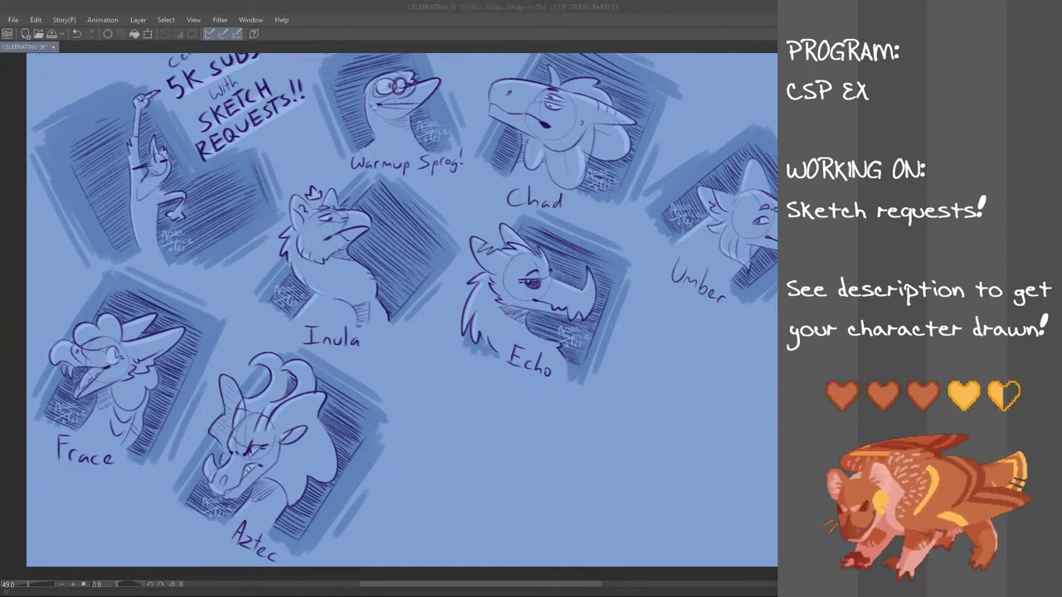
pyautogui.click(503, 5)
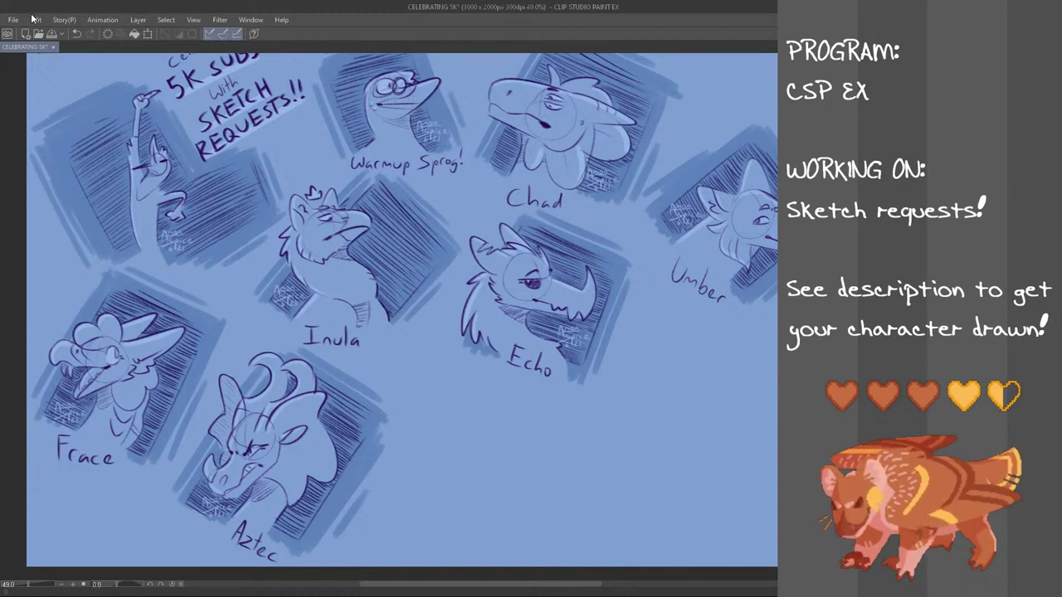
pyautogui.hotkey('ctrl', 'v')
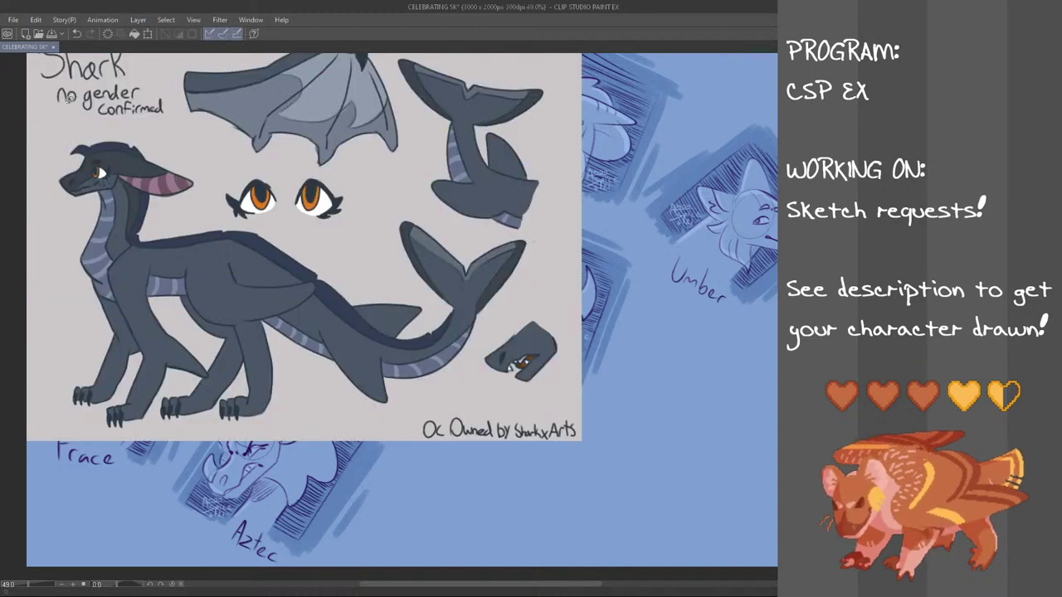
pyautogui.hotkey('ctrl', 't')
pyautogui.moveTo(581, 440); pyautogui.dragTo(290, 286)
pyautogui.moveTo(292, 223); pyautogui.dragTo(285, 217)
pyautogui.moveTo(246, 174); pyautogui.dragTo(419, 311)
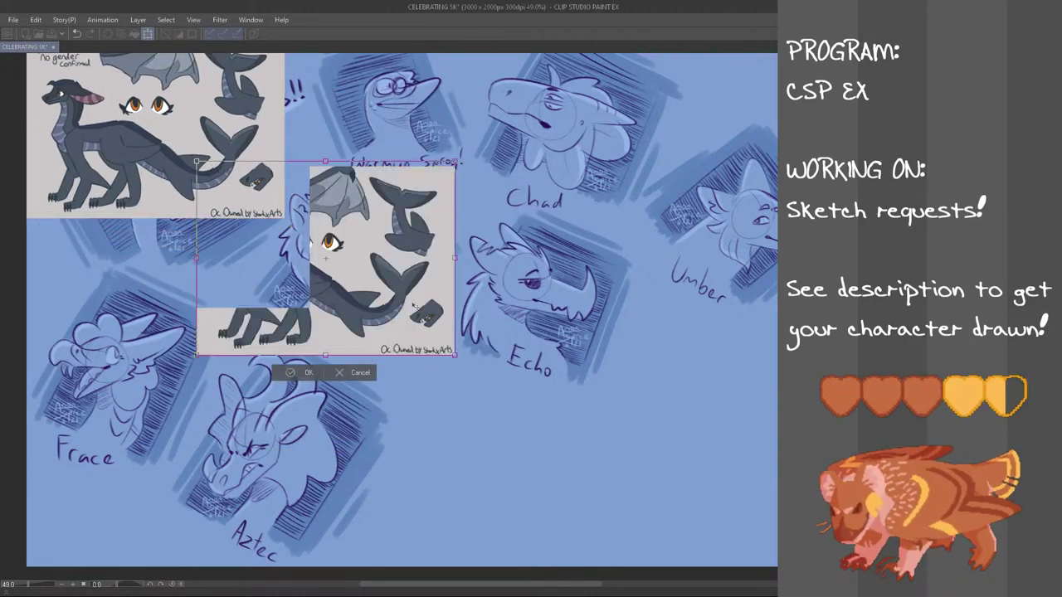
pyautogui.click(312, 375)
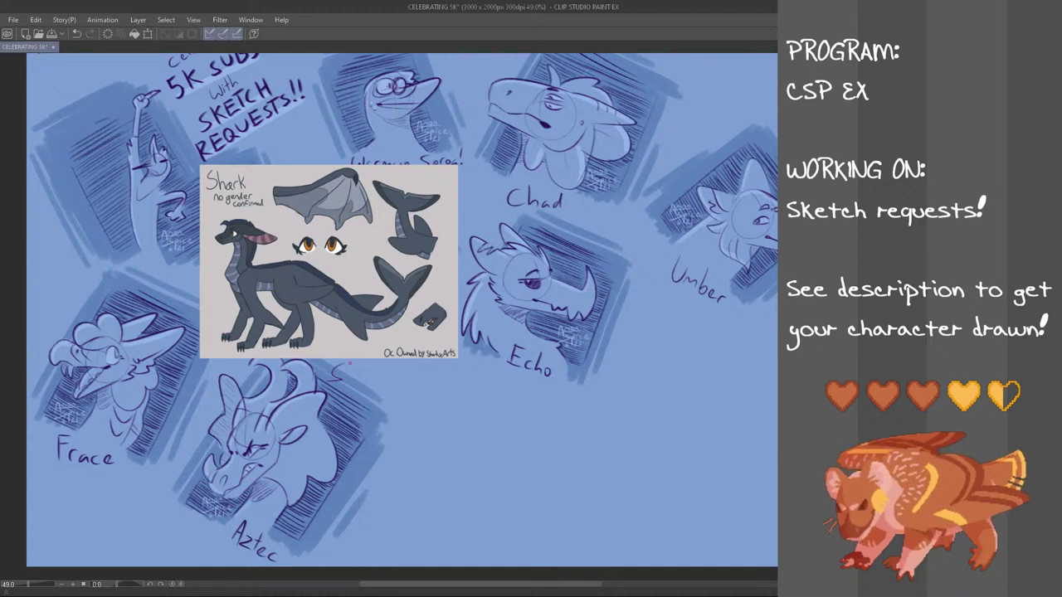
# - Handwrite a note below the reference sheet stating whose character it is
pyautogui.moveTo(351, 361)
pyautogui.mouseDown()
pyautogui.moveTo(351, 379)
pyautogui.moveTo(384, 371)
pyautogui.mouseUp()
pyautogui.moveTo(387, 365); pyautogui.dragTo(389, 378)
pyautogui.moveTo(396, 370)
pyautogui.mouseDown()
pyautogui.moveTo(414, 379)
pyautogui.moveTo(374, 399)
pyautogui.mouseUp()
pyautogui.hotkey('ctrl', 'z')
pyautogui.moveTo(380, 389)
pyautogui.mouseDown()
pyautogui.moveTo(386, 399)
pyautogui.moveTo(433, 396)
pyautogui.mouseUp()
pyautogui.moveTo(427, 393); pyautogui.dragTo(451, 390)
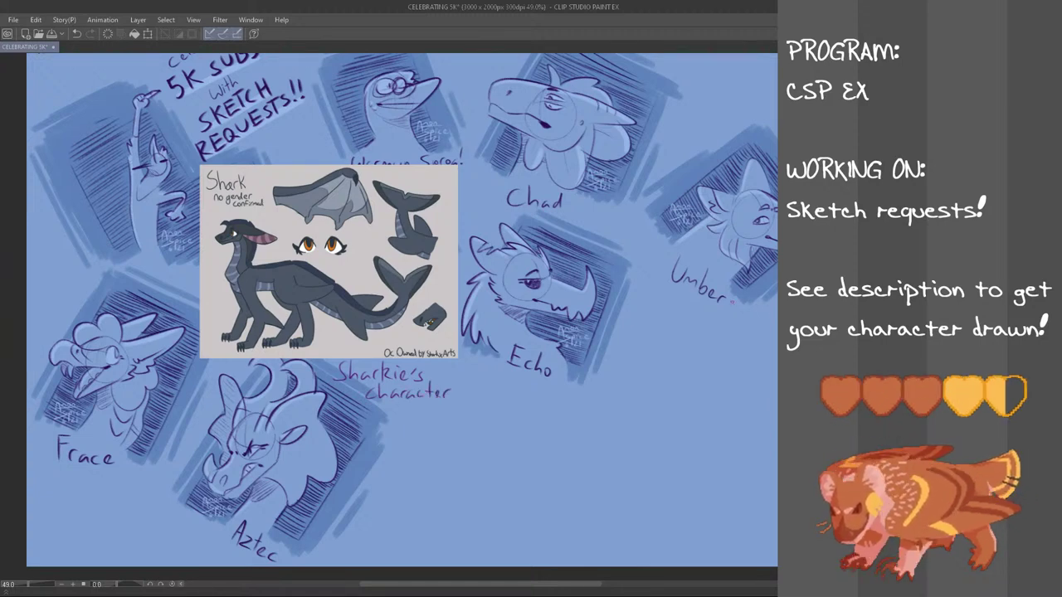
# - Move the Shark reference sheet and its handwritten note down over the Aztec sketch, clear of the drawing space below Echo
pyautogui.scroll(2, 521, 337)
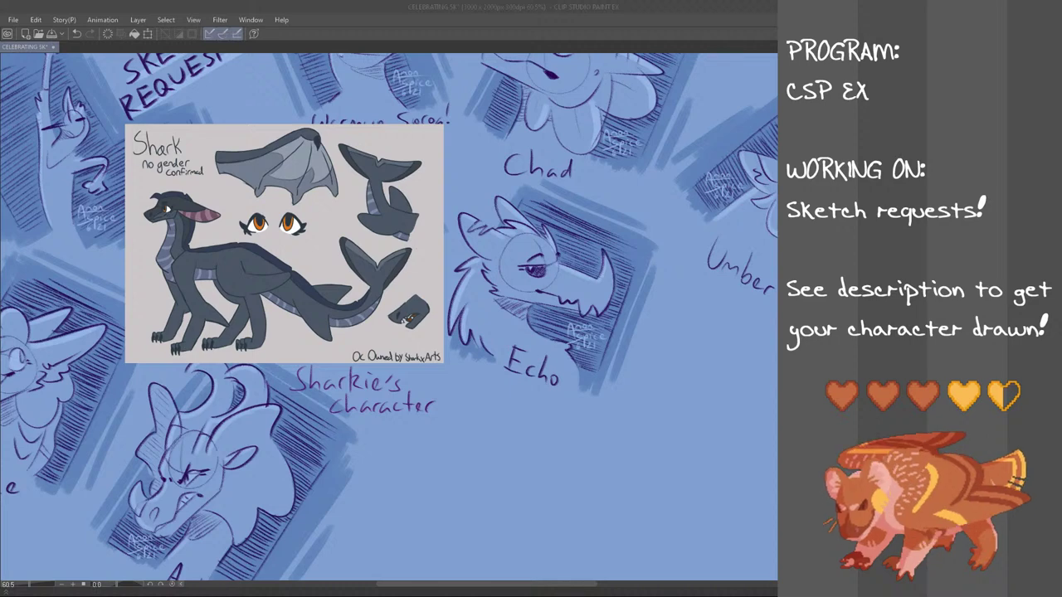
pyautogui.scroll(1, 429, 302)
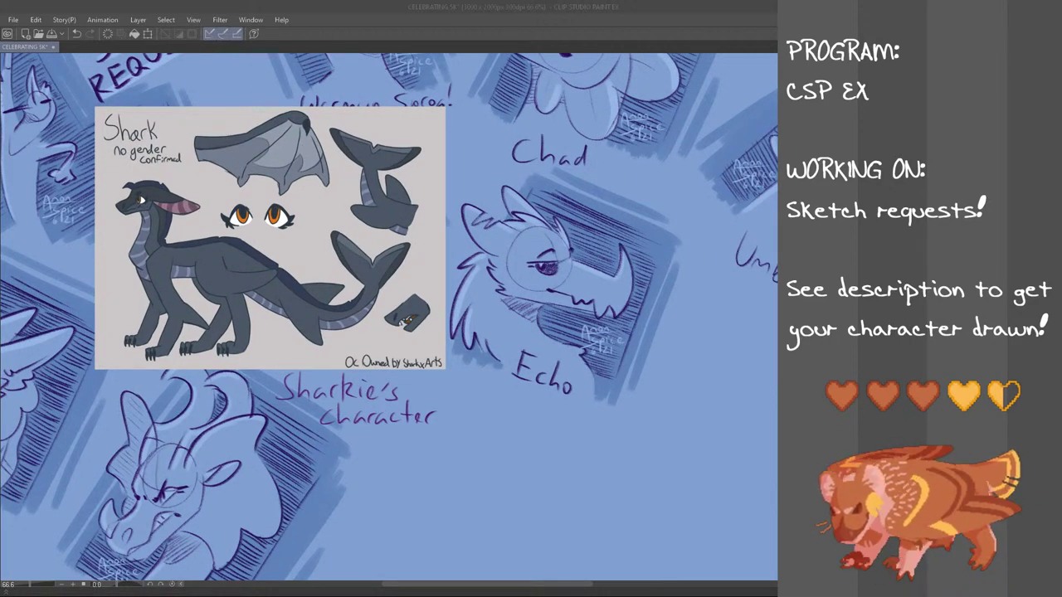
pyautogui.scroll(-3, 389, 317)
pyautogui.hotkey('ctrl', 't')
pyautogui.moveTo(402, 242); pyautogui.dragTo(362, 472)
pyautogui.click(208, 569)
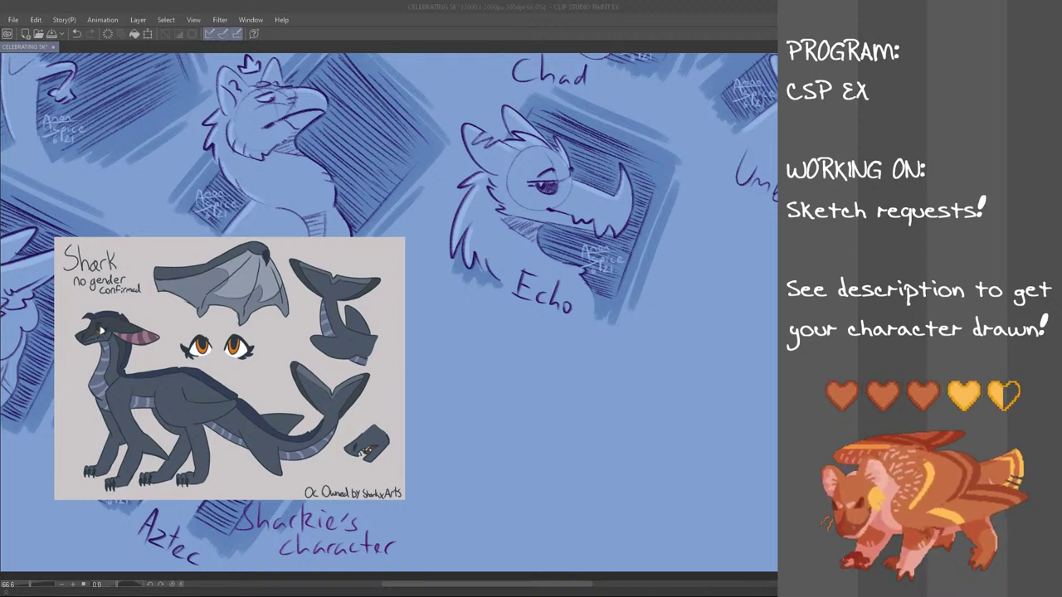
# - Sketch a round construction circle for the shark dragon's head below the Echo label, redoing it until it is even
pyautogui.click(405, 5)
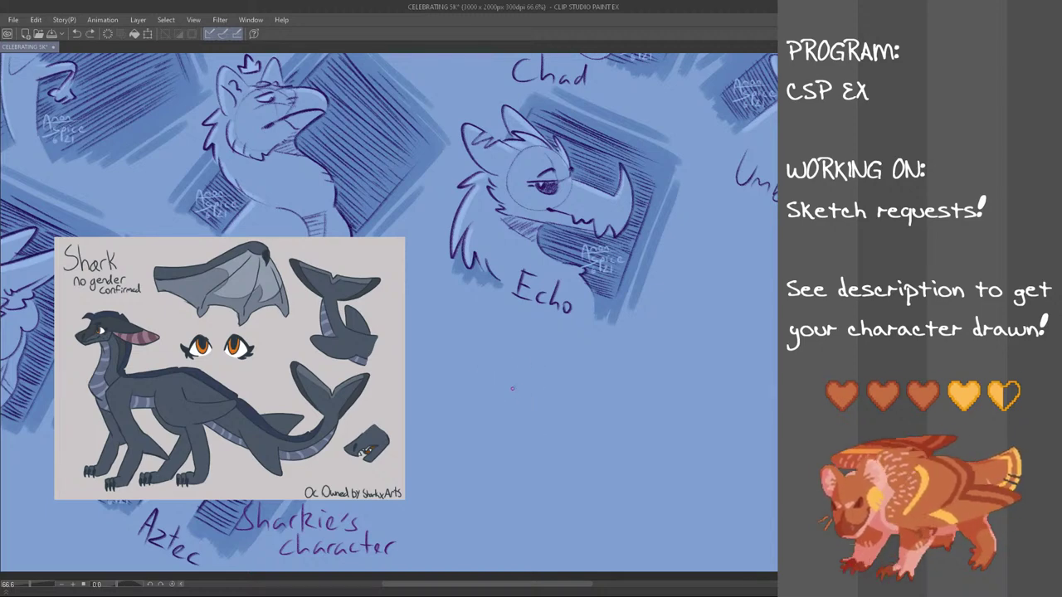
pyautogui.moveTo(521, 581)
pyautogui.mouseDown()
pyautogui.moveTo(456, 580)
pyautogui.moveTo(516, 581)
pyautogui.mouseUp()
pyautogui.moveTo(453, 396); pyautogui.dragTo(449, 408)
pyautogui.hotkey('ctrl', 'z')
pyautogui.moveTo(461, 365)
pyautogui.mouseDown()
pyautogui.moveTo(454, 381)
pyautogui.moveTo(475, 406)
pyautogui.moveTo(463, 367)
pyautogui.moveTo(474, 362)
pyautogui.moveTo(489, 410)
pyautogui.moveTo(471, 365)
pyautogui.moveTo(515, 392)
pyautogui.moveTo(475, 363)
pyautogui.moveTo(465, 400)
pyautogui.moveTo(482, 357)
pyautogui.mouseUp()
pyautogui.hotkey('ctrl', 'z')
pyautogui.hotkey('ctrl', 'z')
pyautogui.hotkey('ctrl', 'z')
pyautogui.hotkey('ctrl', 'z')
pyautogui.hotkey('ctrl', 'z')
pyautogui.hotkey('ctrl', 'z')
pyautogui.hotkey('ctrl', 'z')
pyautogui.hotkey('ctrl', 'z')
pyautogui.hotkey('ctrl', 'z')
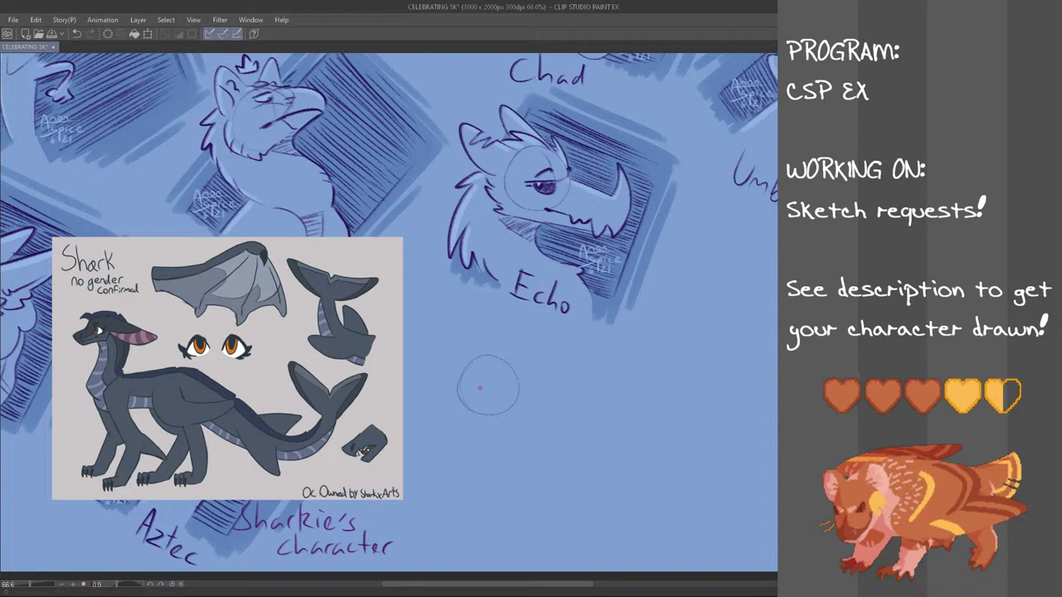
pyautogui.hotkey('ctrl', 'z')
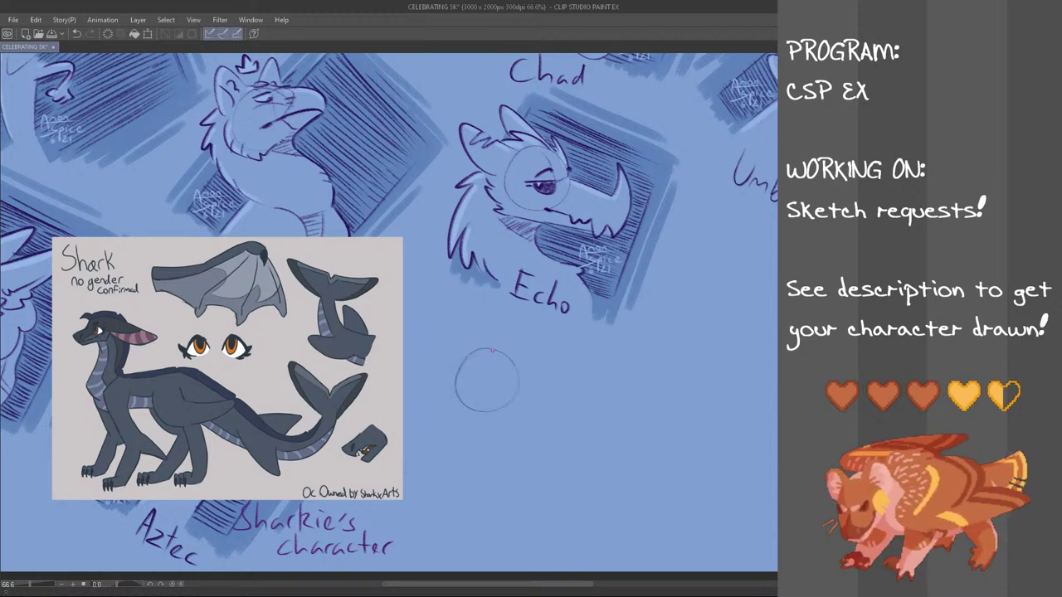
# - Draw a small cross of facial guidelines inside the head circle, left of its centre, redoing strokes as needed
pyautogui.moveTo(477, 347); pyautogui.dragTo(482, 405)
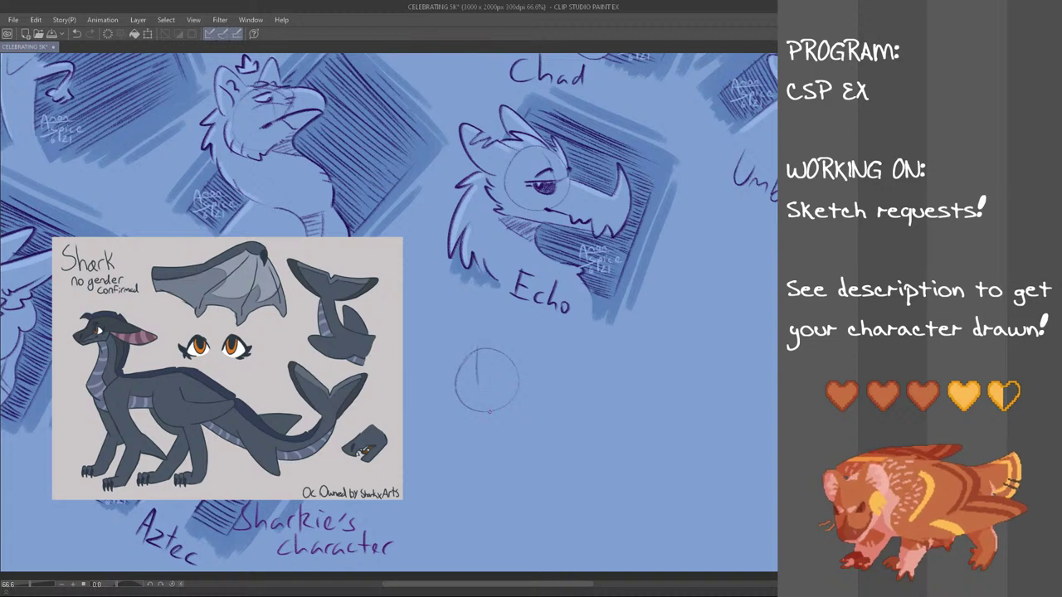
pyautogui.hotkey('ctrl', 'z')
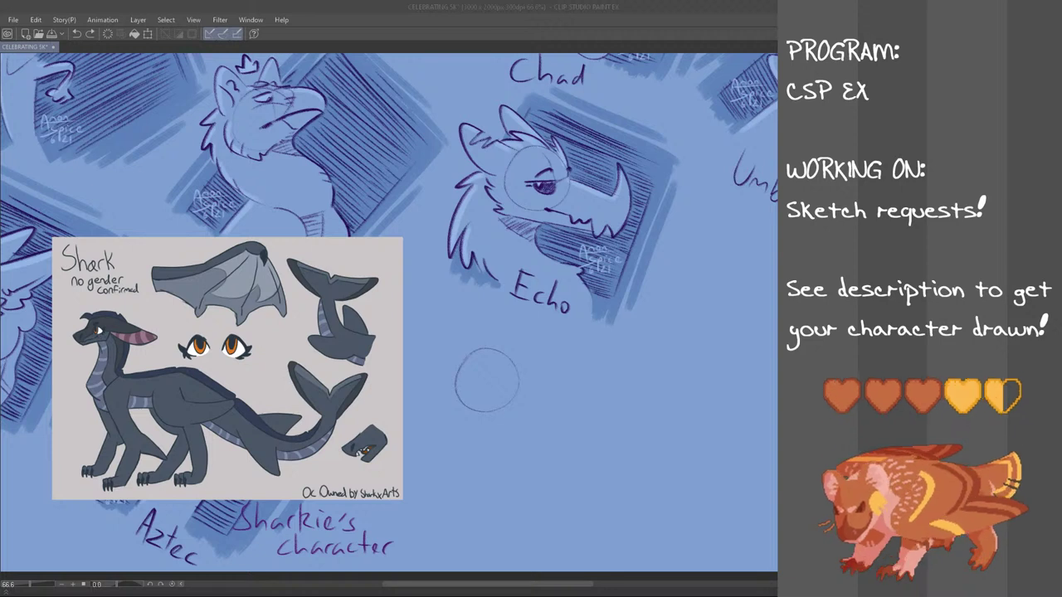
pyautogui.click(347, 5)
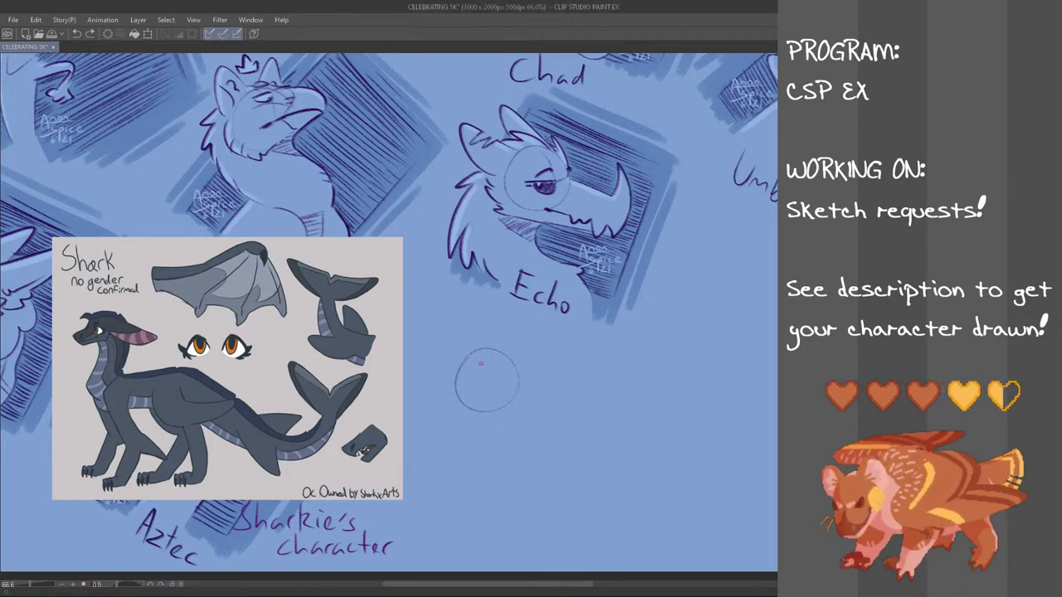
pyautogui.moveTo(476, 356)
pyautogui.mouseDown()
pyautogui.moveTo(483, 410)
pyautogui.moveTo(472, 378)
pyautogui.moveTo(480, 399)
pyautogui.moveTo(457, 378)
pyautogui.moveTo(509, 385)
pyautogui.moveTo(461, 380)
pyautogui.moveTo(521, 356)
pyautogui.moveTo(460, 370)
pyautogui.moveTo(454, 385)
pyautogui.moveTo(490, 376)
pyautogui.mouseUp()
pyautogui.hotkey('ctrl', 'z')
pyautogui.hotkey('ctrl', 'z')
pyautogui.hotkey('ctrl', 'z')
pyautogui.hotkey('ctrl', 'z')
pyautogui.moveTo(465, 377); pyautogui.dragTo(491, 372)
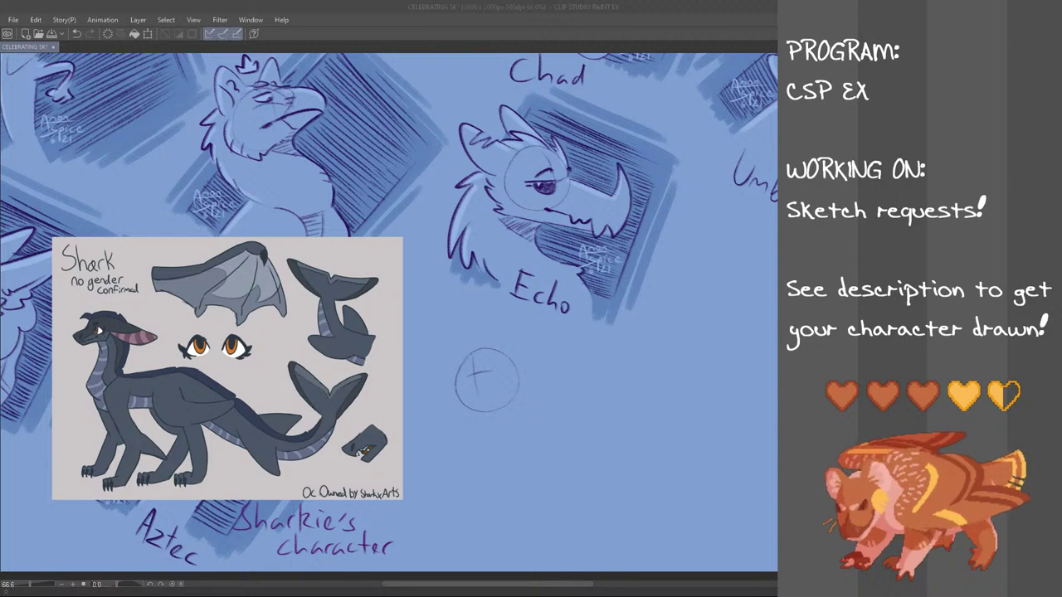
pyautogui.click(313, 6)
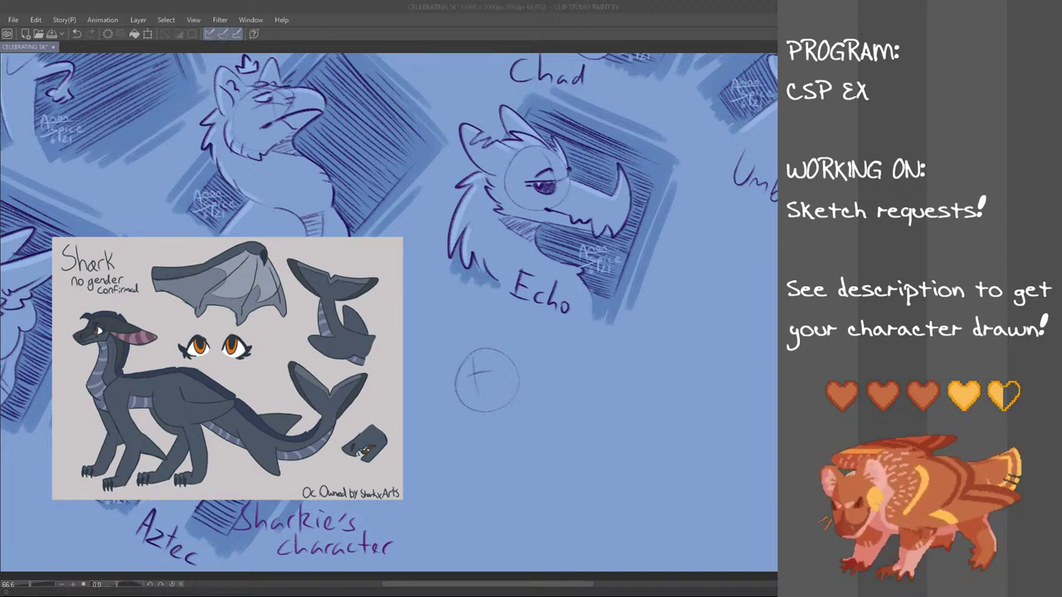
pyautogui.moveTo(571, 350); pyautogui.dragTo(525, 386)
pyautogui.hotkey('ctrl', 'z')
pyautogui.moveTo(501, 351)
pyautogui.mouseDown()
pyautogui.moveTo(553, 371)
pyautogui.moveTo(521, 385)
pyautogui.mouseUp()
pyautogui.hotkey('ctrl', 'z')
pyautogui.hotkey('ctrl', 'z')
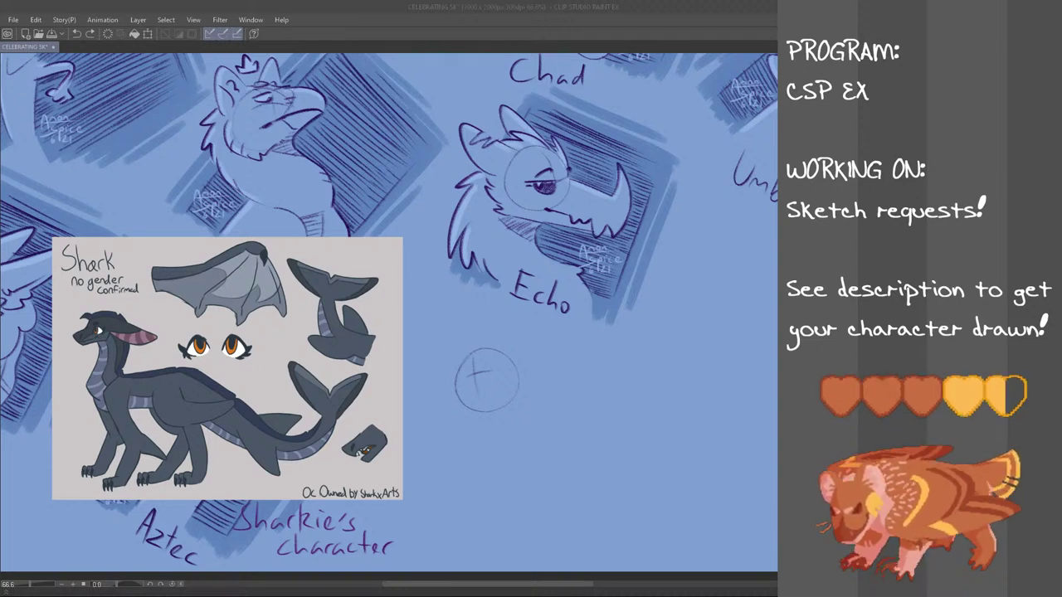
pyautogui.click(228, 5)
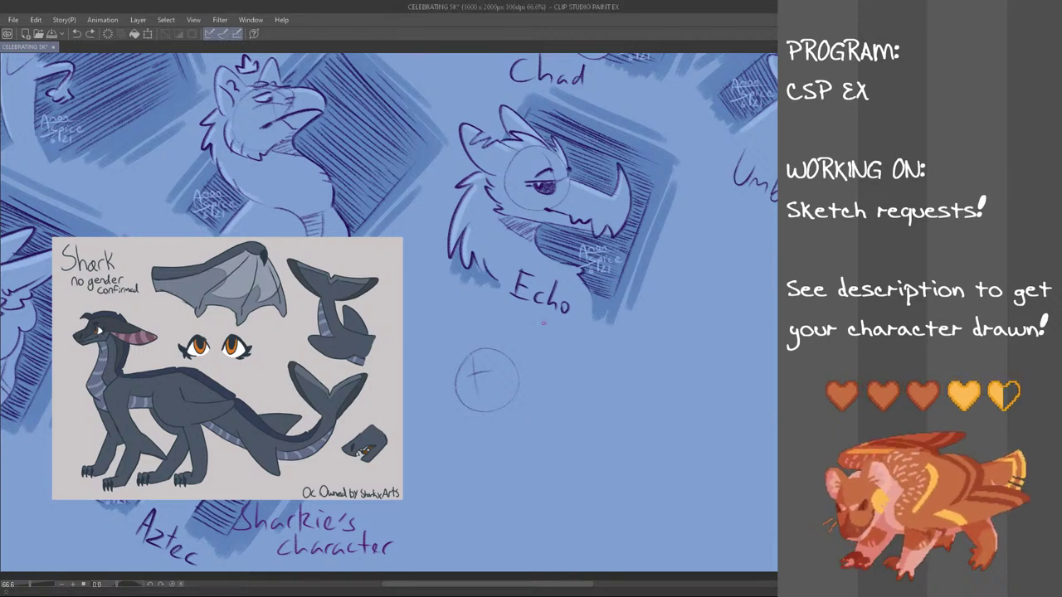
pyautogui.moveTo(519, 360)
pyautogui.mouseDown()
pyautogui.moveTo(521, 373)
pyautogui.moveTo(588, 374)
pyautogui.moveTo(516, 394)
pyautogui.mouseUp()
pyautogui.hotkey('ctrl', 'z')
pyautogui.hotkey('ctrl', 'z')
pyautogui.moveTo(506, 356)
pyautogui.mouseDown()
pyautogui.moveTo(531, 357)
pyautogui.moveTo(519, 399)
pyautogui.mouseUp()
pyautogui.hotkey('ctrl', 'z')
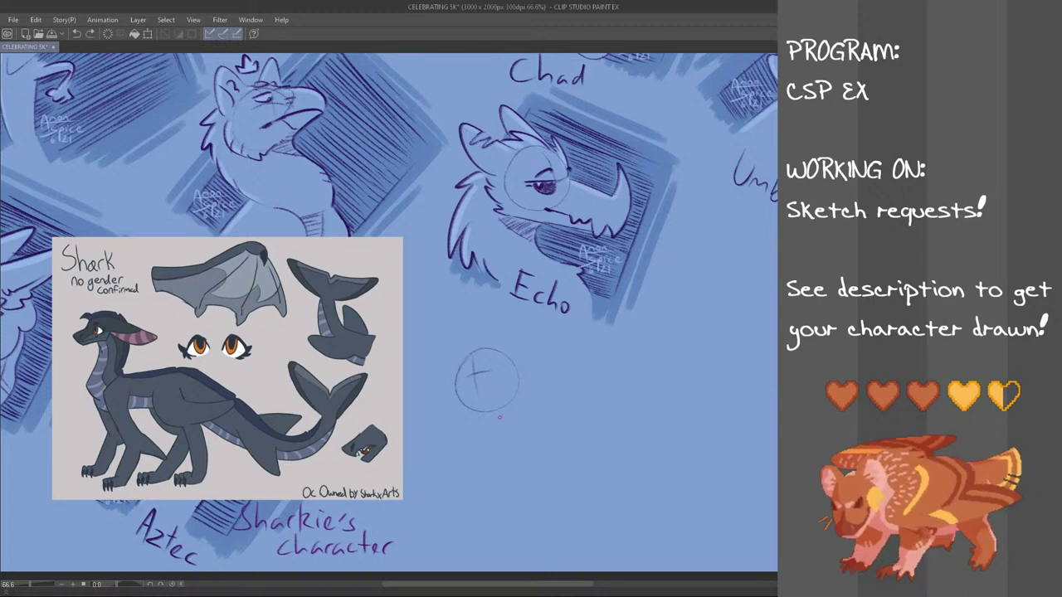
# - Sketch the blunt, rounded snout outline extending left from the head circle, redoing strokes as needed
pyautogui.moveTo(418, 383)
pyautogui.mouseDown()
pyautogui.moveTo(455, 376)
pyautogui.moveTo(417, 379)
pyautogui.moveTo(415, 405)
pyautogui.moveTo(432, 413)
pyautogui.mouseUp()
pyautogui.hotkey('ctrl', 'z')
pyautogui.hotkey('ctrl', 'z')
pyautogui.hotkey('ctrl', 'z')
pyautogui.hotkey('ctrl', 'z')
pyautogui.hotkey('ctrl', 'z')
pyautogui.hotkey('ctrl', 'z')
# - Sketch the flat lower jaw line beneath the head circle and a short curve behind it, redoing strokes as needed
pyautogui.moveTo(446, 418); pyautogui.dragTo(487, 417)
pyautogui.hotkey('ctrl', 'z')
pyautogui.moveTo(416, 391)
pyautogui.mouseDown()
pyautogui.moveTo(443, 412)
pyautogui.moveTo(427, 410)
pyautogui.moveTo(507, 416)
pyautogui.mouseUp()
pyautogui.hotkey('ctrl', 'z')
pyautogui.hotkey('ctrl', 'z')
pyautogui.hotkey('ctrl', 'z')
pyautogui.hotkey('ctrl', 'z')
pyautogui.hotkey('ctrl', 'z')
pyautogui.hotkey('ctrl', 'z')
pyautogui.hotkey('ctrl', 'z')
pyautogui.moveTo(442, 417)
pyautogui.mouseDown()
pyautogui.moveTo(506, 410)
pyautogui.moveTo(521, 371)
pyautogui.moveTo(521, 407)
pyautogui.mouseUp()
pyautogui.hotkey('ctrl', 'z')
pyautogui.hotkey('ctrl', 'z')
pyautogui.hotkey('ctrl', 'z')
pyautogui.hotkey('ctrl', 'z')
pyautogui.hotkey('ctrl', 'z')
pyautogui.hotkey('ctrl', 'z')
pyautogui.hotkey('ctrl', 'z')
pyautogui.hotkey('ctrl', 'z')
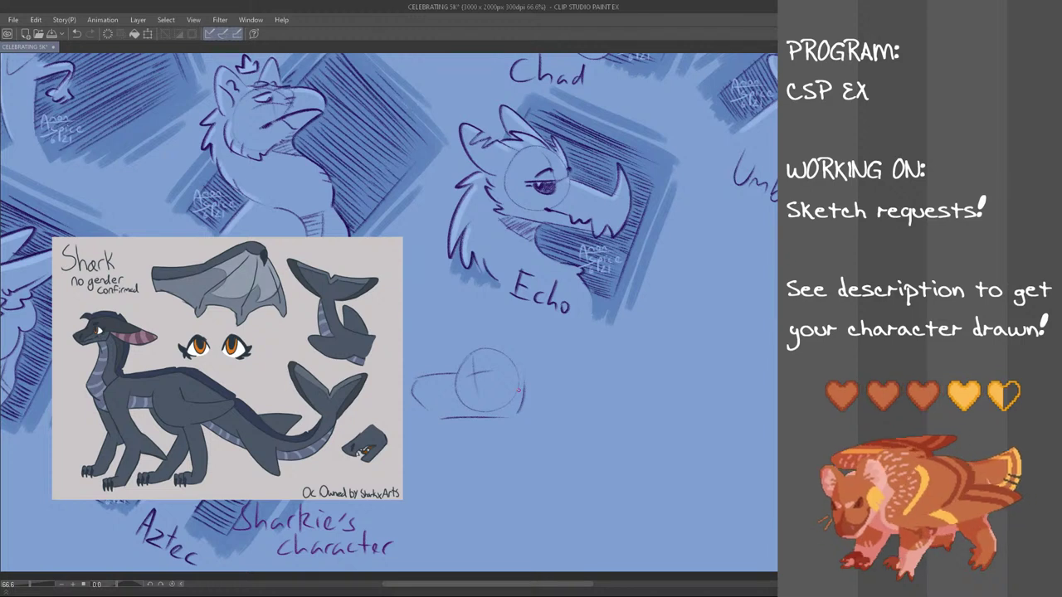
pyautogui.hotkey('ctrl', 'y')
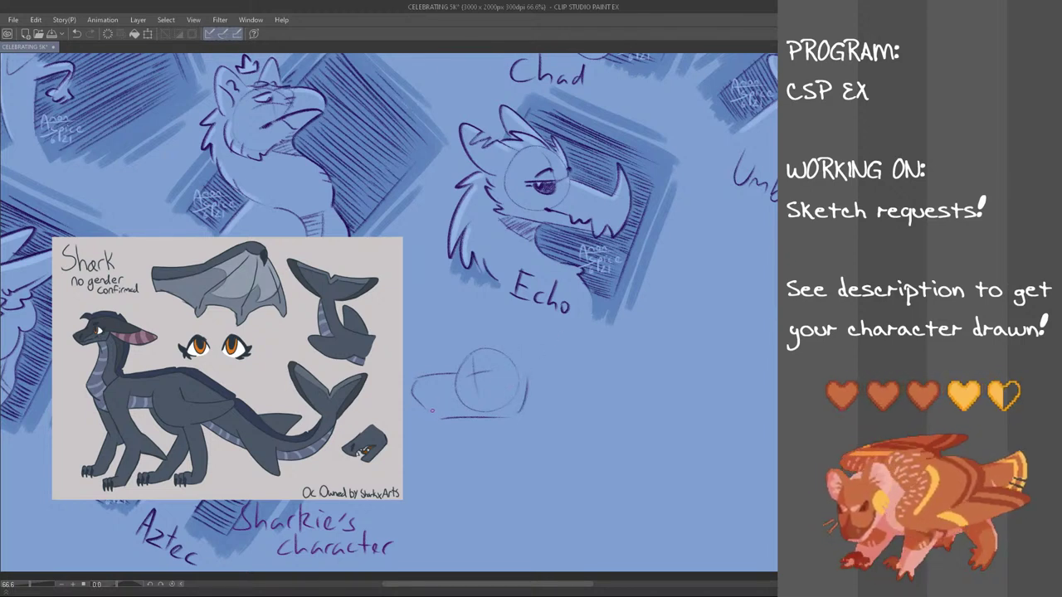
# - Draw the front edge of the upper lip curving under the snout tip, redoing the stroke as needed
pyautogui.hotkey('ctrl', 'z')
pyautogui.moveTo(428, 403)
pyautogui.mouseDown()
pyautogui.moveTo(456, 399)
pyautogui.moveTo(426, 412)
pyautogui.mouseUp()
pyautogui.hotkey('ctrl', 'z')
pyautogui.hotkey('ctrl', 'z')
pyautogui.moveTo(412, 392); pyautogui.dragTo(427, 412)
pyautogui.hotkey('ctrl', 'z')
pyautogui.hotkey('ctrl', 'z')
pyautogui.hotkey('ctrl', 'z')
pyautogui.hotkey('ctrl', 'z')
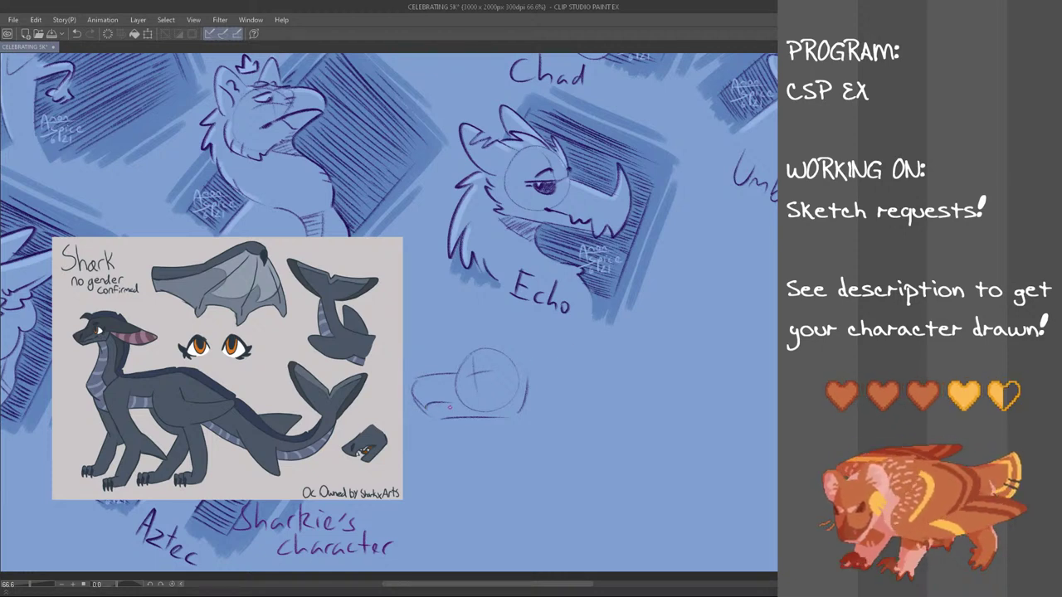
# - Extend the wavy mouth line back from the lip into the head circle and mark the mouth corner
pyautogui.moveTo(430, 405); pyautogui.dragTo(471, 399)
pyautogui.hotkey('ctrl', 'z')
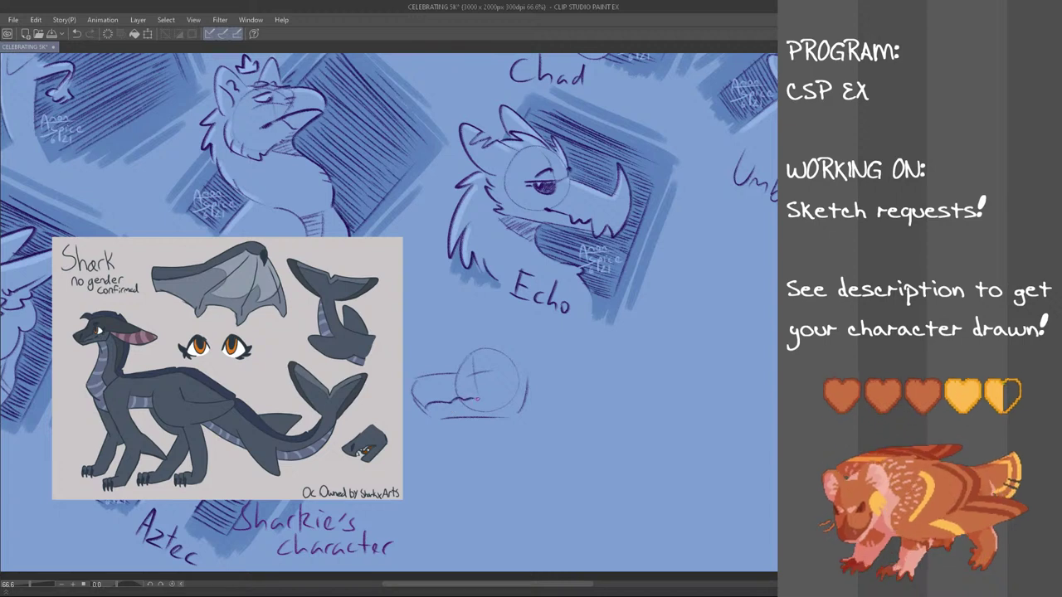
pyautogui.moveTo(473, 398); pyautogui.dragTo(478, 399)
pyautogui.hotkey('ctrl', 'z')
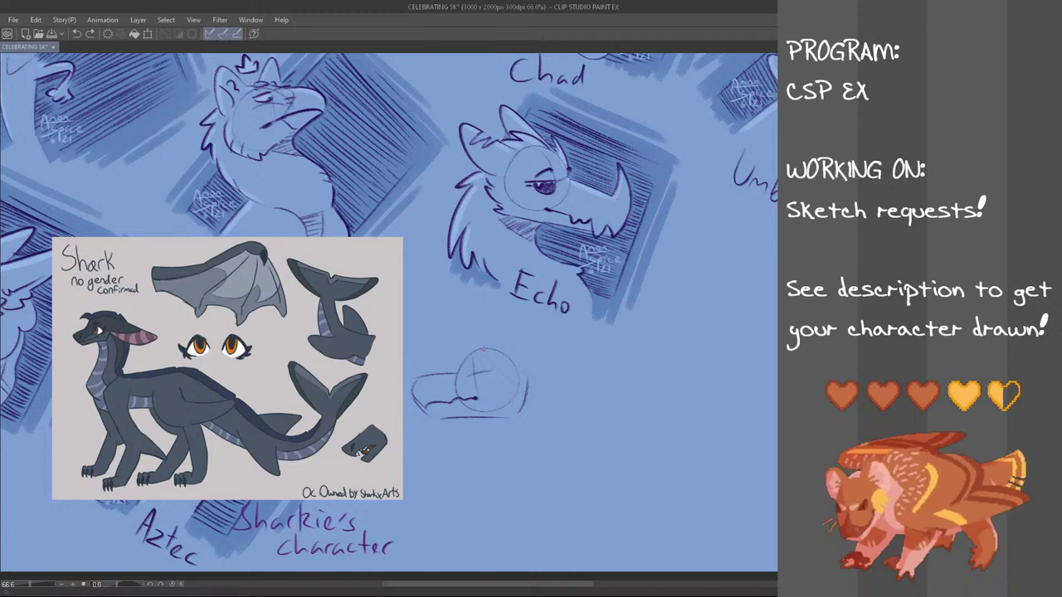
# - Add a small nostril and redraw the snout's front contour and upper edge, redoing strokes as needed
pyautogui.moveTo(436, 381); pyautogui.dragTo(431, 389)
pyautogui.hotkey('ctrl', 'z')
pyautogui.hotkey('ctrl', 'z')
pyautogui.hotkey('ctrl', 'z')
pyautogui.moveTo(411, 385)
pyautogui.mouseDown()
pyautogui.moveTo(462, 370)
pyautogui.moveTo(412, 397)
pyautogui.mouseUp()
pyautogui.hotkey('ctrl', 'z')
pyautogui.hotkey('ctrl', 'z')
pyautogui.hotkey('ctrl', 'z')
pyautogui.hotkey('ctrl', 'z')
pyautogui.moveTo(414, 399); pyautogui.dragTo(428, 376)
pyautogui.hotkey('ctrl', 'z')
pyautogui.hotkey('ctrl', 'z')
pyautogui.hotkey('ctrl', 'z')
pyautogui.hotkey('ctrl', 'z')
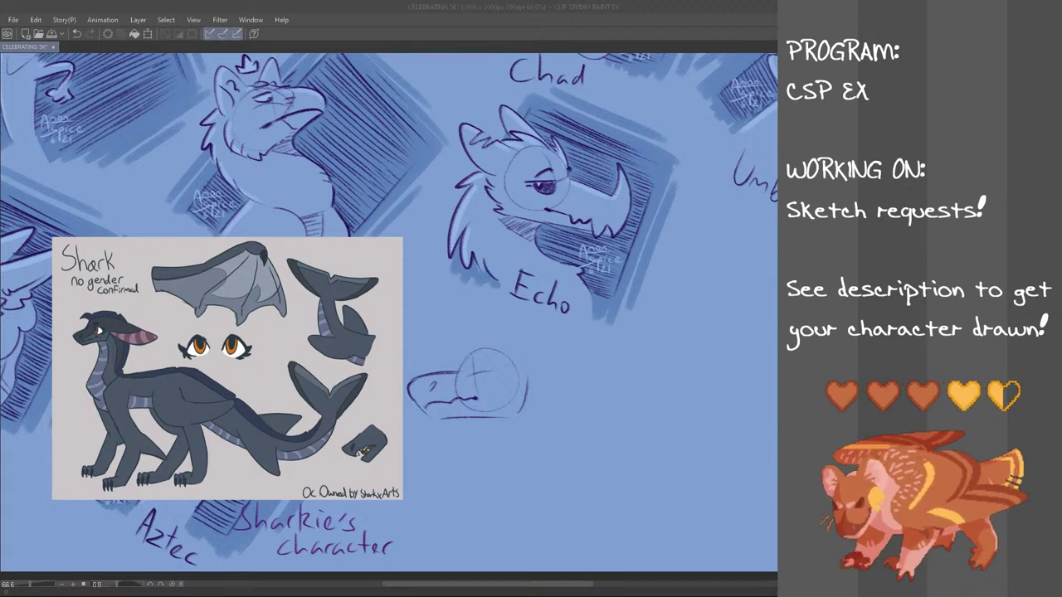
# - Sketch the narrowed eye over the facial guidelines with a short brow line at the head circle's edge
pyautogui.click(316, 5)
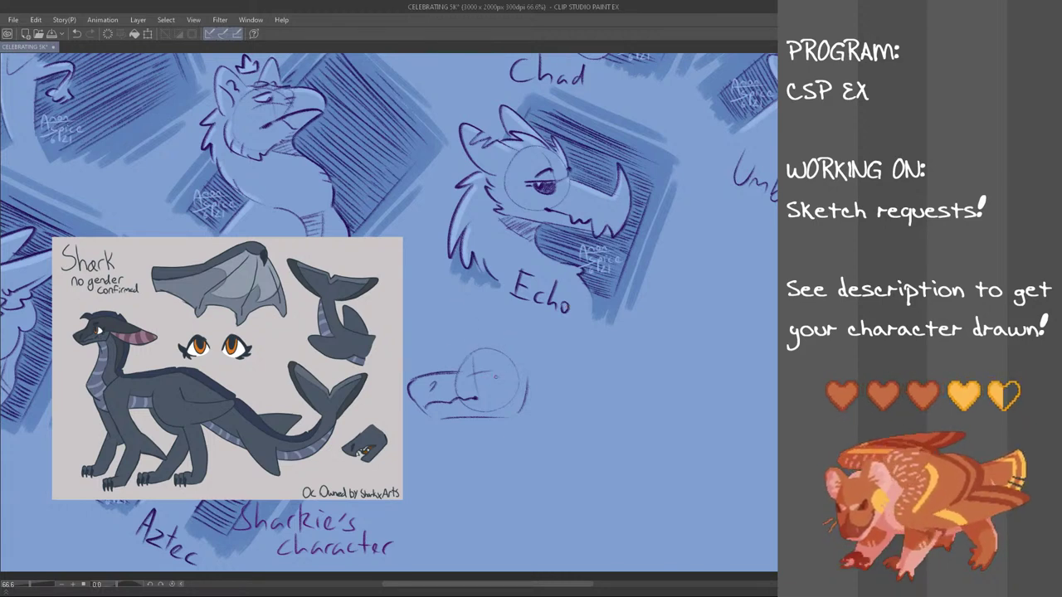
pyautogui.hotkey('ctrl', 'z')
pyautogui.hotkey('ctrl', 'z')
pyautogui.moveTo(473, 369)
pyautogui.mouseDown()
pyautogui.moveTo(500, 370)
pyautogui.moveTo(472, 357)
pyautogui.mouseUp()
pyautogui.hotkey('ctrl', 'z')
pyautogui.hotkey('ctrl', 'z')
pyautogui.hotkey('ctrl', 'z')
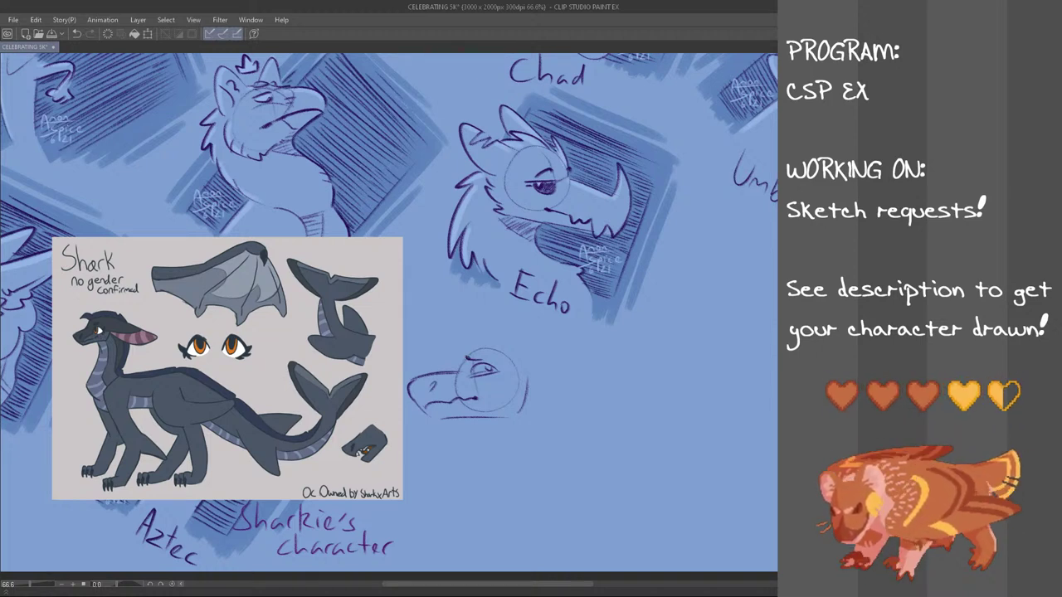
# - Strengthen the mouth corner and add lower-lid lines and eyelashes behind the eye
pyautogui.moveTo(477, 397)
pyautogui.mouseDown()
pyautogui.moveTo(470, 401)
pyautogui.moveTo(478, 395)
pyautogui.mouseUp()
pyautogui.hotkey('ctrl', 'z')
pyautogui.hotkey('ctrl', 'z')
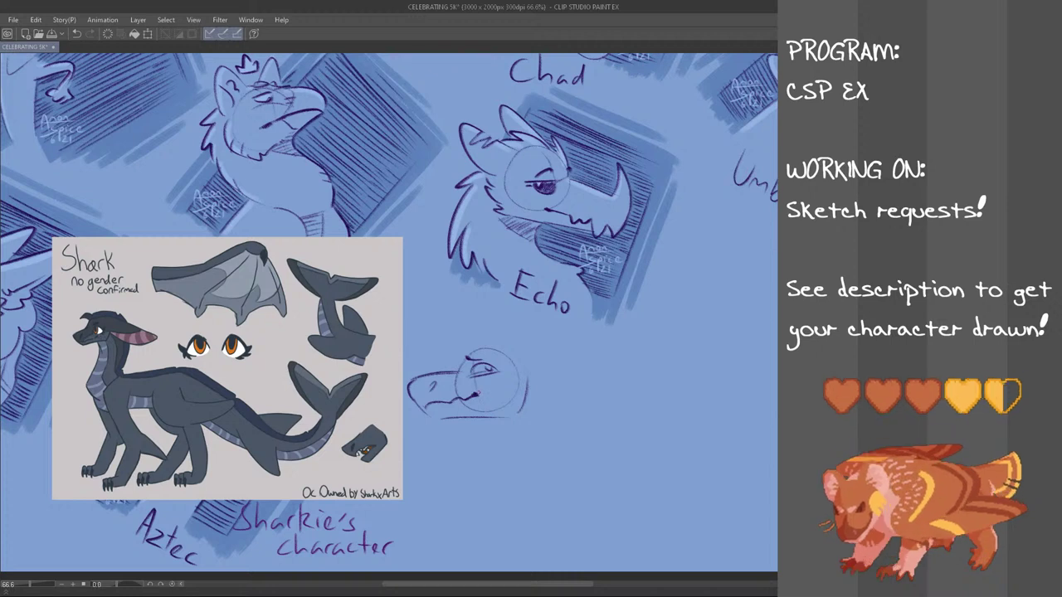
pyautogui.hotkey('ctrl', 'z')
pyautogui.moveTo(471, 381); pyautogui.dragTo(506, 368)
pyautogui.hotkey('ctrl', 'z')
pyautogui.hotkey('ctrl', 'z')
pyautogui.hotkey('ctrl', 'z')
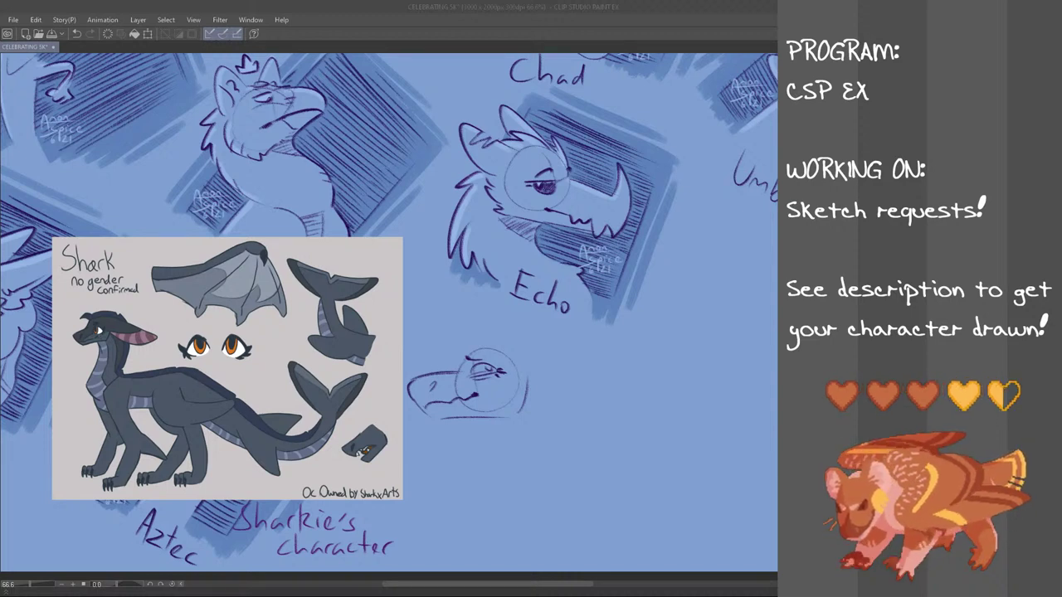
# - Sketch the long, pointed ear sweeping back and down from the head circle, redoing its outline as needed
pyautogui.scroll(2, 389, 311)
pyautogui.scroll(-3, 389, 312)
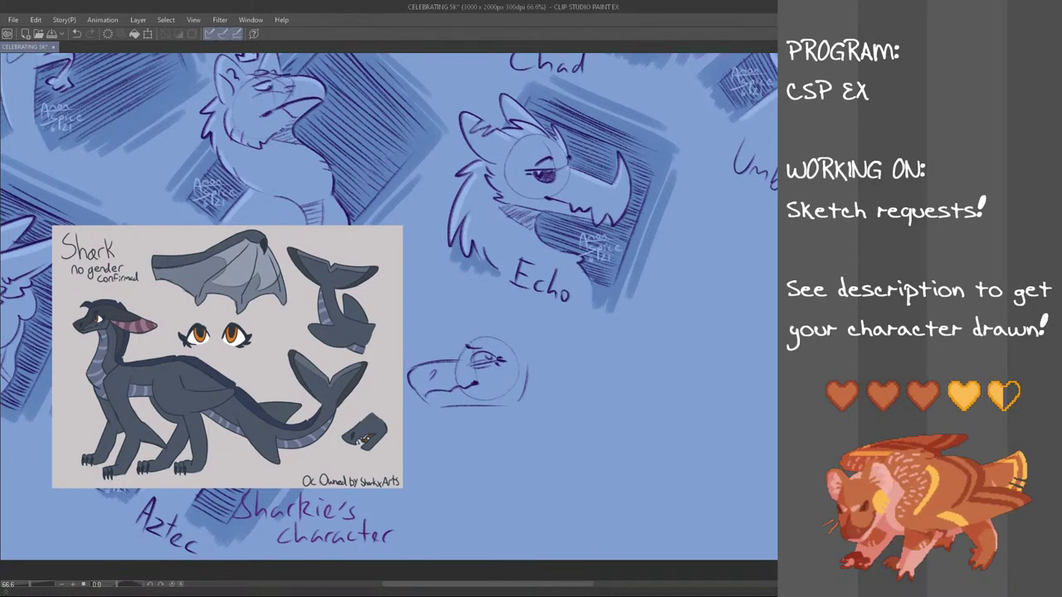
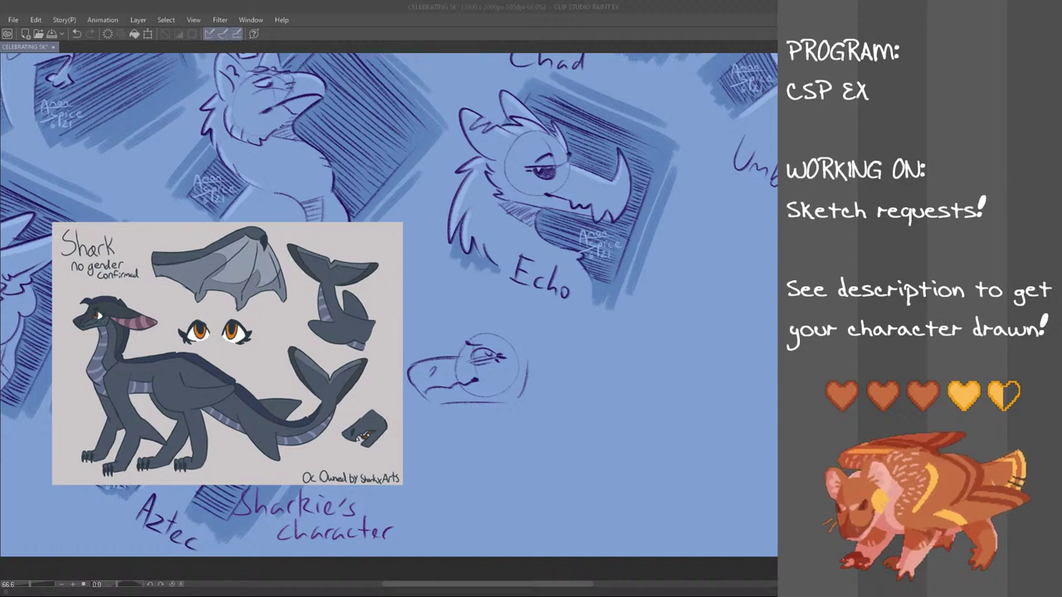
pyautogui.click(230, 5)
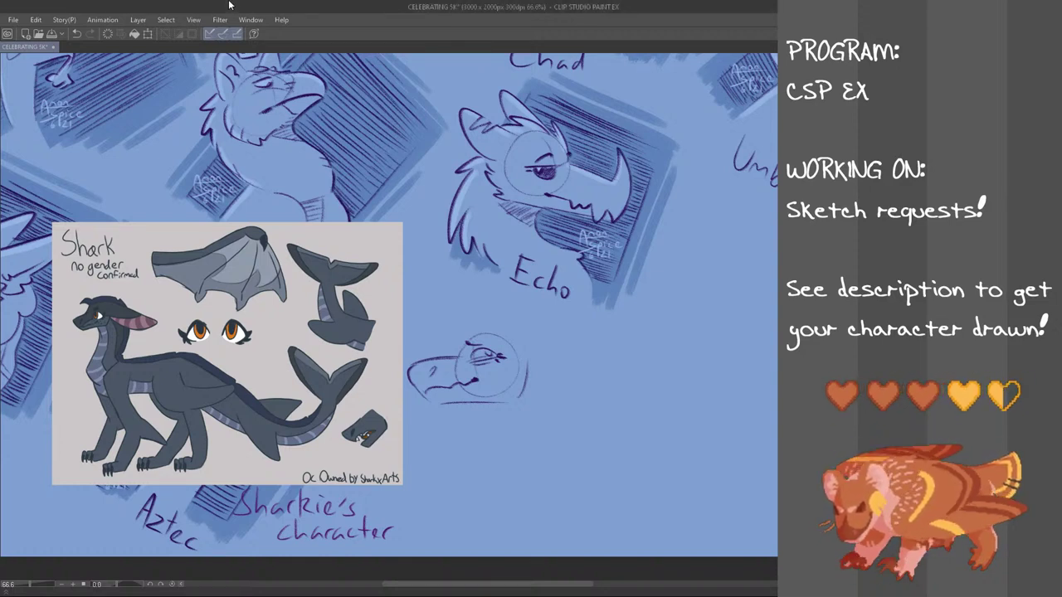
pyautogui.moveTo(509, 339)
pyautogui.mouseDown()
pyautogui.moveTo(603, 377)
pyautogui.moveTo(546, 365)
pyautogui.moveTo(531, 392)
pyautogui.mouseUp()
pyautogui.hotkey('ctrl', 'z')
pyautogui.hotkey('ctrl', 'z')
pyautogui.hotkey('ctrl', 'z')
pyautogui.moveTo(508, 338)
pyautogui.mouseDown()
pyautogui.moveTo(532, 385)
pyautogui.moveTo(587, 400)
pyautogui.moveTo(533, 380)
pyautogui.mouseUp()
pyautogui.hotkey('ctrl', 'z')
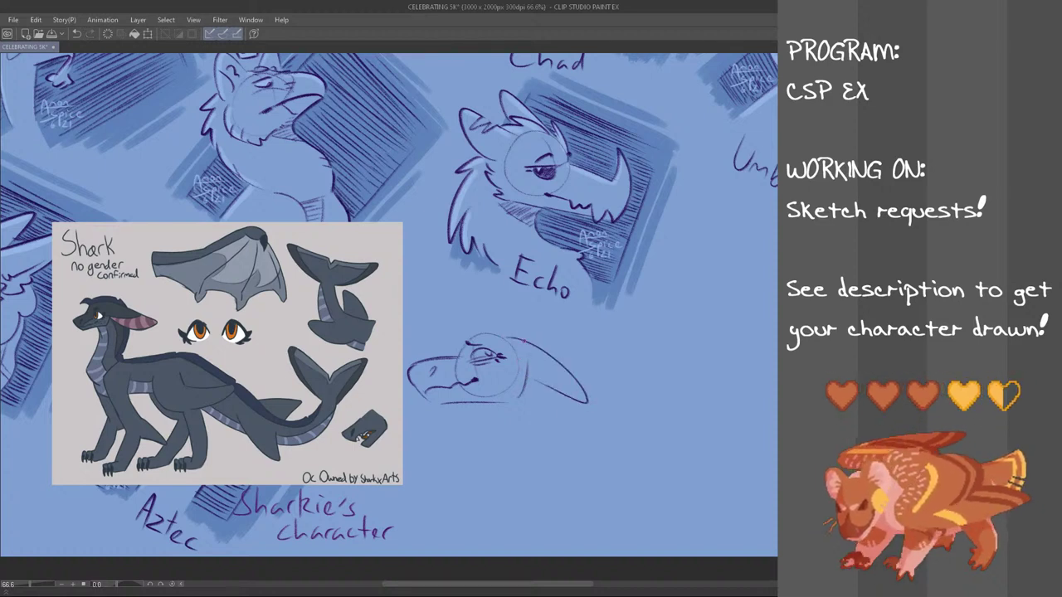
pyautogui.hotkey('ctrl', 'z')
pyautogui.moveTo(510, 335); pyautogui.dragTo(532, 384)
pyautogui.hotkey('ctrl', 'z')
pyautogui.moveTo(511, 334)
pyautogui.mouseDown()
pyautogui.moveTo(552, 406)
pyautogui.moveTo(531, 393)
pyautogui.mouseUp()
pyautogui.hotkey('ctrl', 'z')
# - Check the head in a mirrored view and redraw the ear outline longer there, then restore the normal view
pyautogui.press('h')
pyautogui.moveTo(280, 346)
pyautogui.mouseDown()
pyautogui.moveTo(216, 420)
pyautogui.moveTo(277, 395)
pyautogui.moveTo(272, 373)
pyautogui.moveTo(290, 361)
pyautogui.mouseUp()
pyautogui.hotkey('ctrl', 'z')
pyautogui.hotkey('ctrl', 'z')
pyautogui.moveTo(218, 388); pyautogui.dragTo(284, 367)
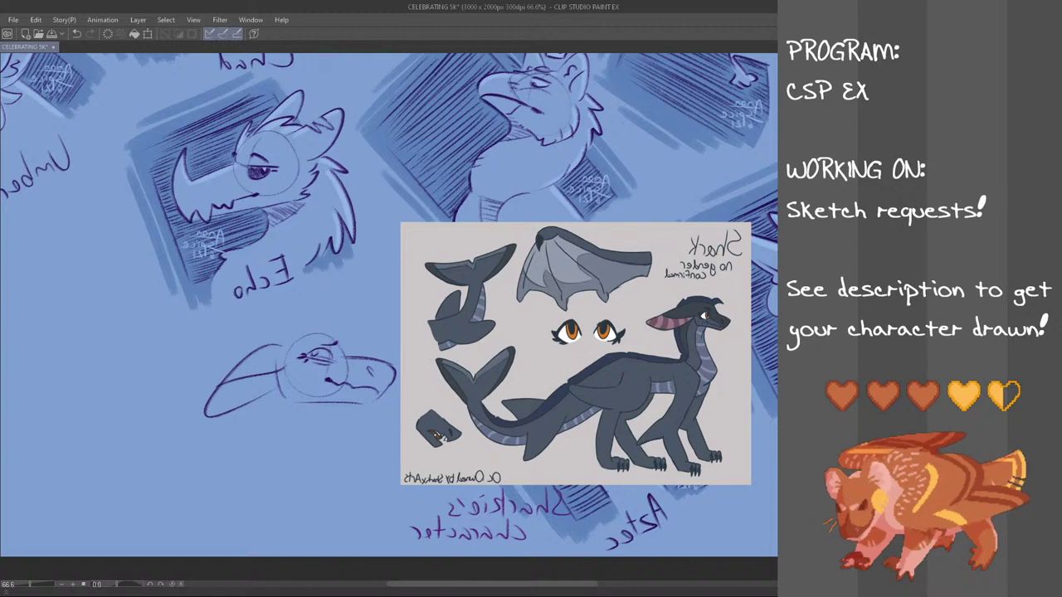
pyautogui.press('h')
# - Draw the ear's inner edge and short curved stripes across its lower part
pyautogui.hotkey('ctrl', 'z')
pyautogui.moveTo(531, 387); pyautogui.dragTo(545, 379)
pyautogui.hotkey('ctrl', 'z')
pyautogui.moveTo(549, 389); pyautogui.dragTo(557, 381)
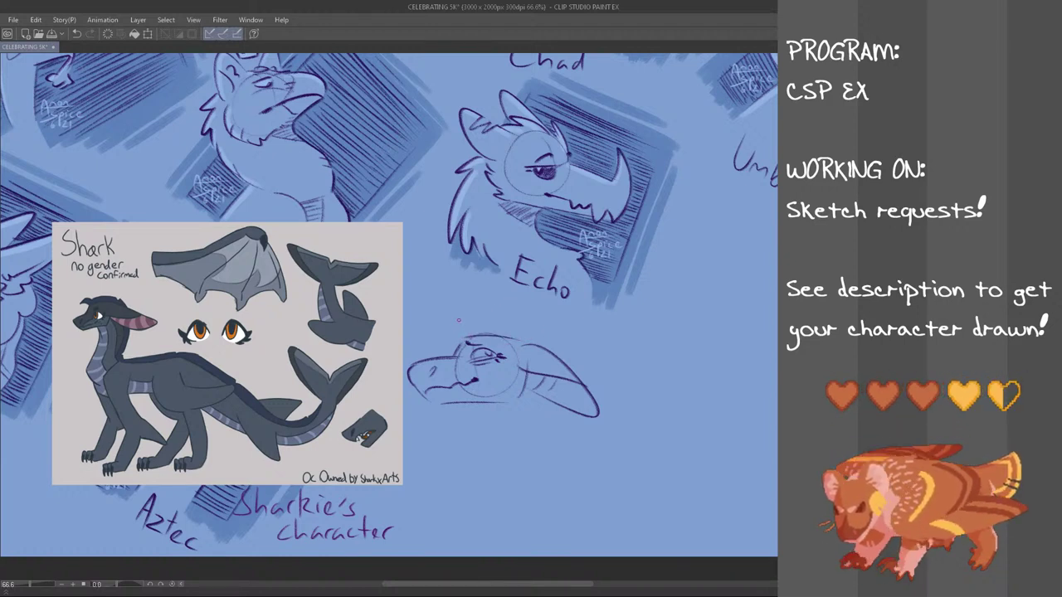
# - Sketch the raised crest above the head, with a curled front tip overhanging the brow
pyautogui.moveTo(444, 326)
pyautogui.mouseDown()
pyautogui.moveTo(471, 334)
pyautogui.moveTo(521, 322)
pyautogui.moveTo(531, 339)
pyautogui.mouseUp()
pyautogui.hotkey('ctrl', 'z')
pyautogui.hotkey('ctrl', 'z')
pyautogui.hotkey('ctrl', 'z')
pyautogui.hotkey('ctrl', 'z')
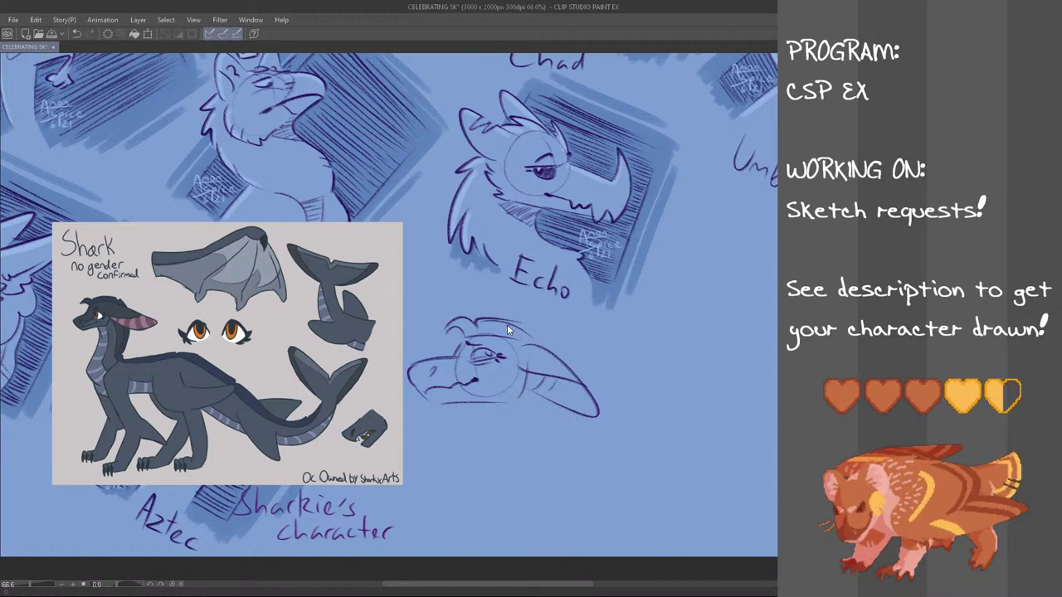
pyautogui.hotkey('ctrl', 'z')
# - Sketch the underside of the neck as a curve sloping back from beneath the jaw, redoing it as needed
pyautogui.moveTo(543, 397)
pyautogui.mouseDown()
pyautogui.moveTo(529, 448)
pyautogui.moveTo(502, 455)
pyautogui.mouseUp()
pyautogui.hotkey('ctrl', 'z')
pyautogui.hotkey('ctrl', 'z')
pyautogui.hotkey('ctrl', 'z')
pyautogui.hotkey('ctrl', 'z')
pyautogui.moveTo(495, 412)
pyautogui.mouseDown()
pyautogui.moveTo(480, 447)
pyautogui.moveTo(452, 441)
pyautogui.mouseUp()
pyautogui.hotkey('ctrl', 'z')
pyautogui.hotkey('ctrl', 'z')
pyautogui.hotkey('ctrl', 'z')
pyautogui.hotkey('ctrl', 'z')
pyautogui.moveTo(537, 395); pyautogui.dragTo(510, 445)
pyautogui.hotkey('ctrl', 'z')
pyautogui.hotkey('ctrl', 'z')
pyautogui.moveTo(488, 410)
pyautogui.mouseDown()
pyautogui.moveTo(572, 433)
pyautogui.moveTo(490, 412)
pyautogui.moveTo(561, 428)
pyautogui.mouseUp()
pyautogui.hotkey('ctrl', 'z')
pyautogui.hotkey('ctrl', 'z')
pyautogui.hotkey('ctrl', 'z')
# - Draw the upper neck line behind the ear and continue the crest's notched outer edge back along the neck
pyautogui.moveTo(574, 376)
pyautogui.mouseDown()
pyautogui.moveTo(599, 384)
pyautogui.moveTo(589, 382)
pyautogui.moveTo(622, 389)
pyautogui.mouseUp()
pyautogui.hotkey('ctrl', 'z')
pyautogui.hotkey('ctrl', 'z')
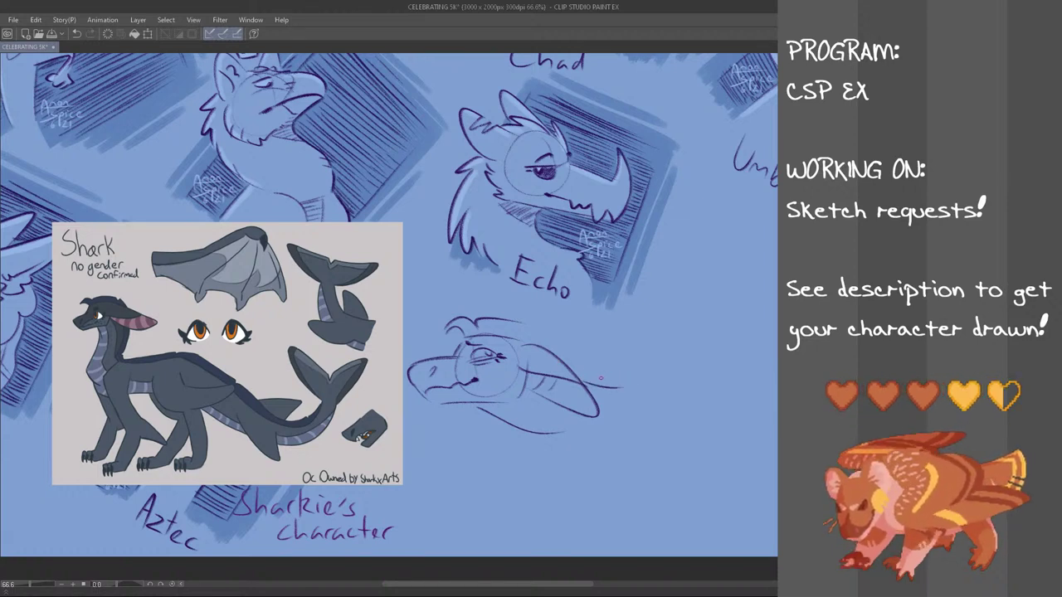
pyautogui.hotkey('ctrl', 'z')
pyautogui.moveTo(525, 324)
pyautogui.mouseDown()
pyautogui.moveTo(575, 363)
pyautogui.moveTo(618, 370)
pyautogui.mouseUp()
pyautogui.hotkey('ctrl', 'z')
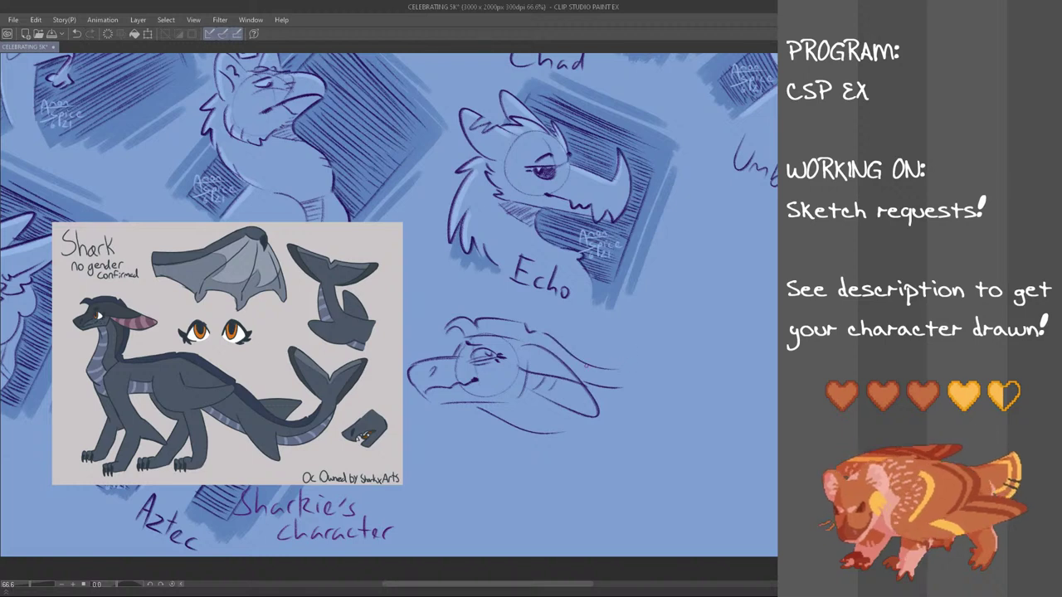
pyautogui.hotkey('ctrl', 'z')
pyautogui.moveTo(537, 341)
pyautogui.mouseDown()
pyautogui.moveTo(578, 360)
pyautogui.moveTo(624, 371)
pyautogui.mouseUp()
# - Extend the rear end of the throat line with a short overlapping stroke, redoing it as needed
pyautogui.moveTo(537, 432)
pyautogui.mouseDown()
pyautogui.moveTo(588, 436)
pyautogui.moveTo(569, 439)
pyautogui.mouseUp()
pyautogui.hotkey('ctrl', 'z')
pyautogui.hotkey('ctrl', 'z')
pyautogui.hotkey('ctrl', 'z')
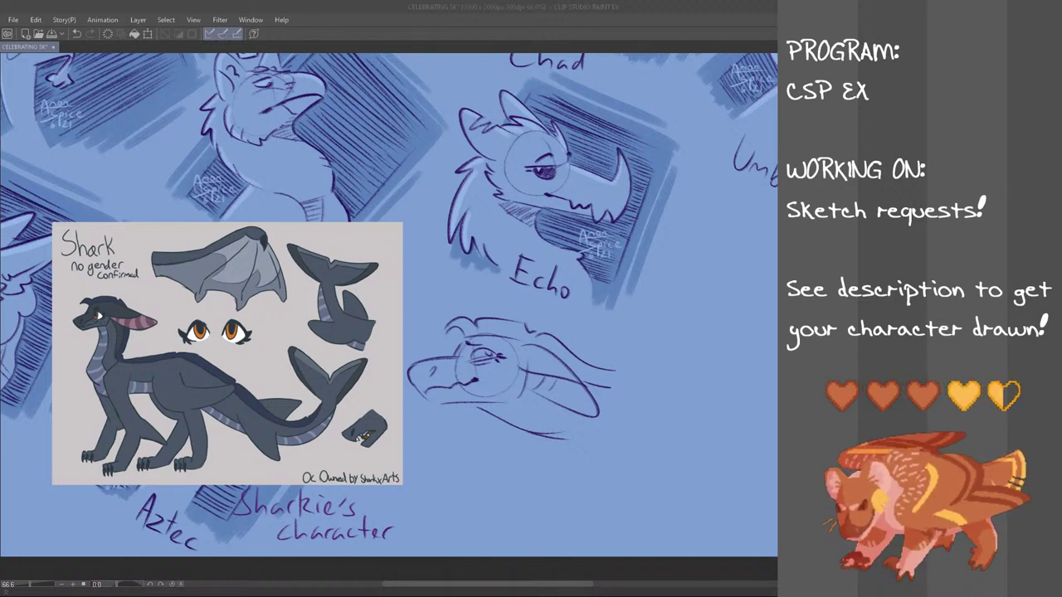
# - Move the Shark reference sheet and its handwritten note left, farther from the shark dragon's head sketch
pyautogui.click(292, 2)
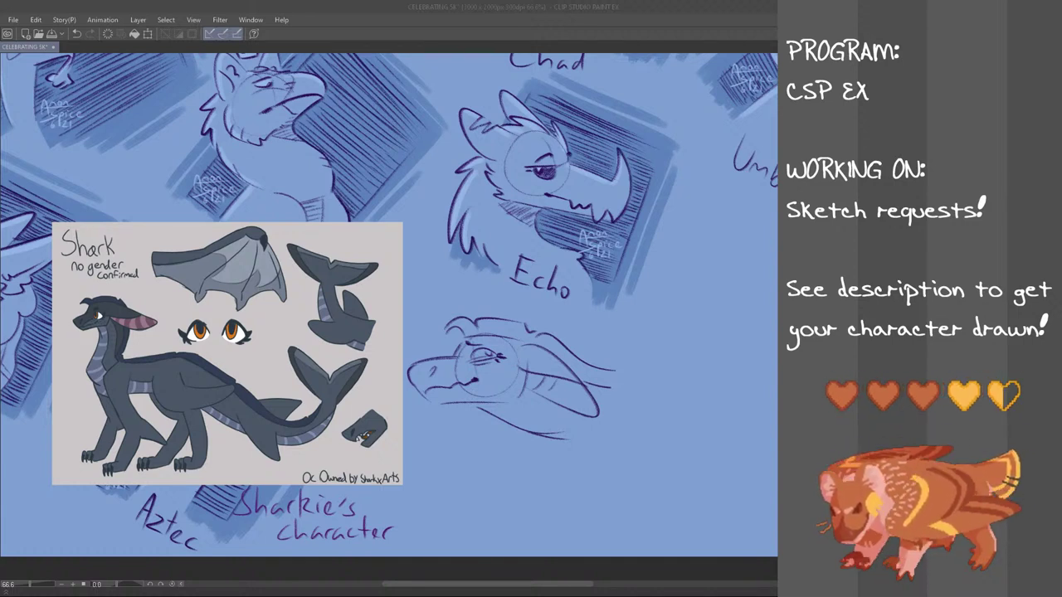
pyautogui.click(316, 5)
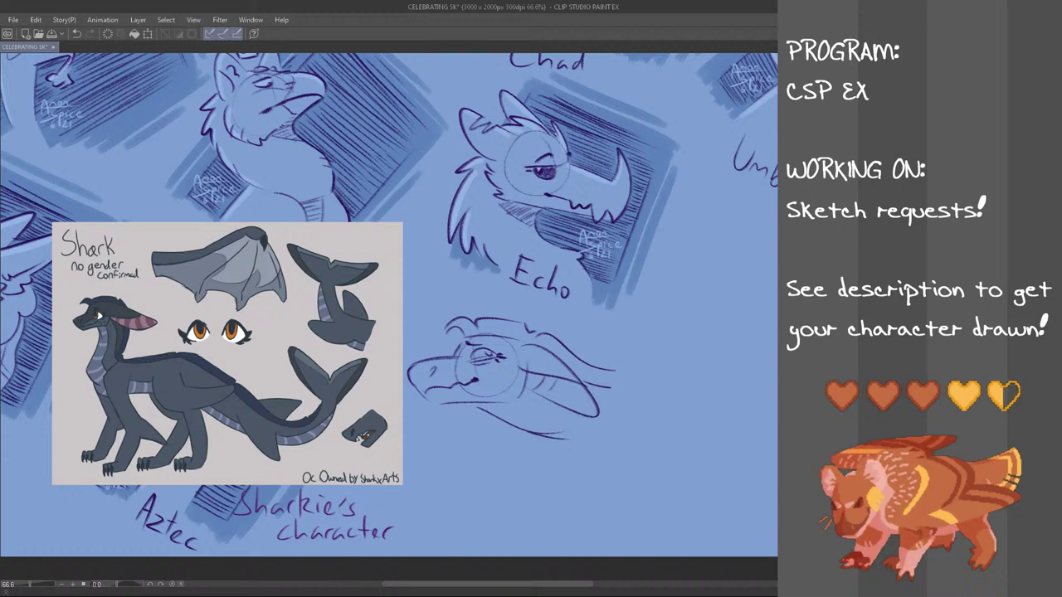
pyautogui.hotkey('ctrl', 't')
pyautogui.moveTo(316, 460); pyautogui.dragTo(240, 454)
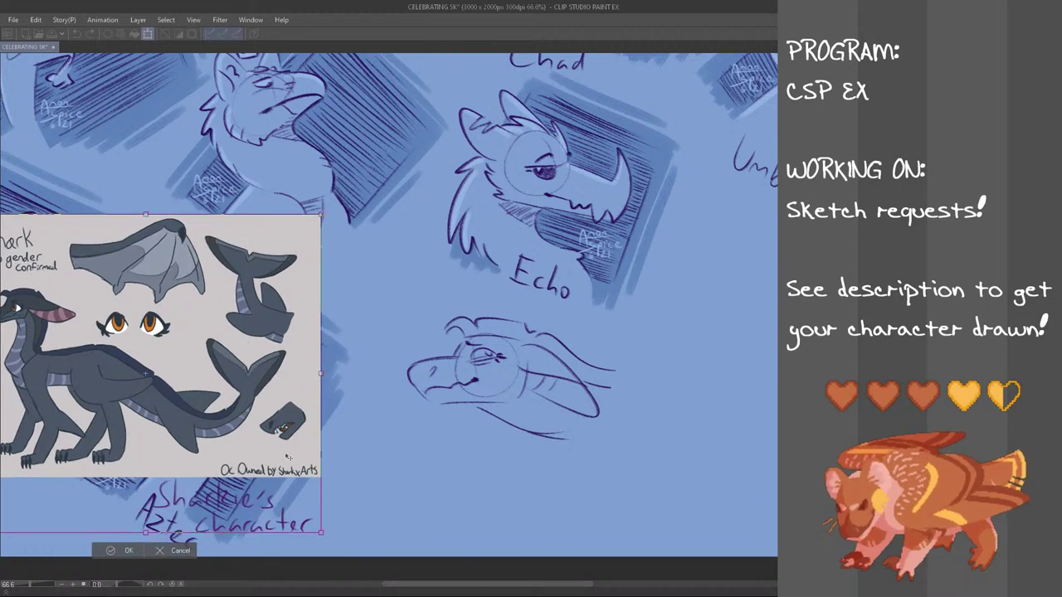
pyautogui.click(141, 553)
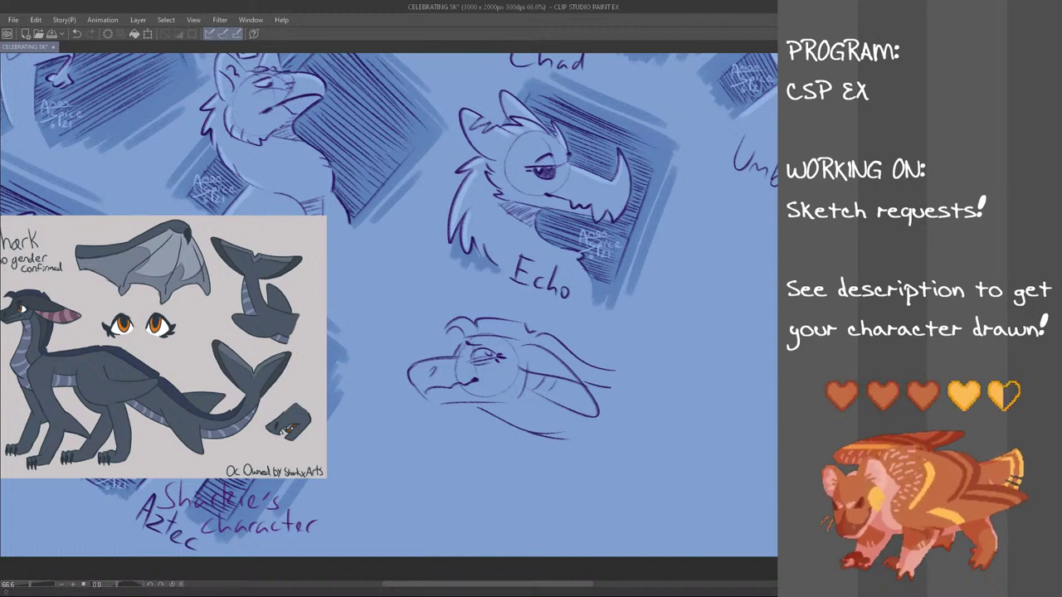
pyautogui.moveTo(409, 453); pyautogui.dragTo(596, 449)
pyautogui.hotkey('ctrl', 'z')
pyautogui.hotkey('ctrl', 'z')
pyautogui.moveTo(446, 448); pyautogui.dragTo(579, 452)
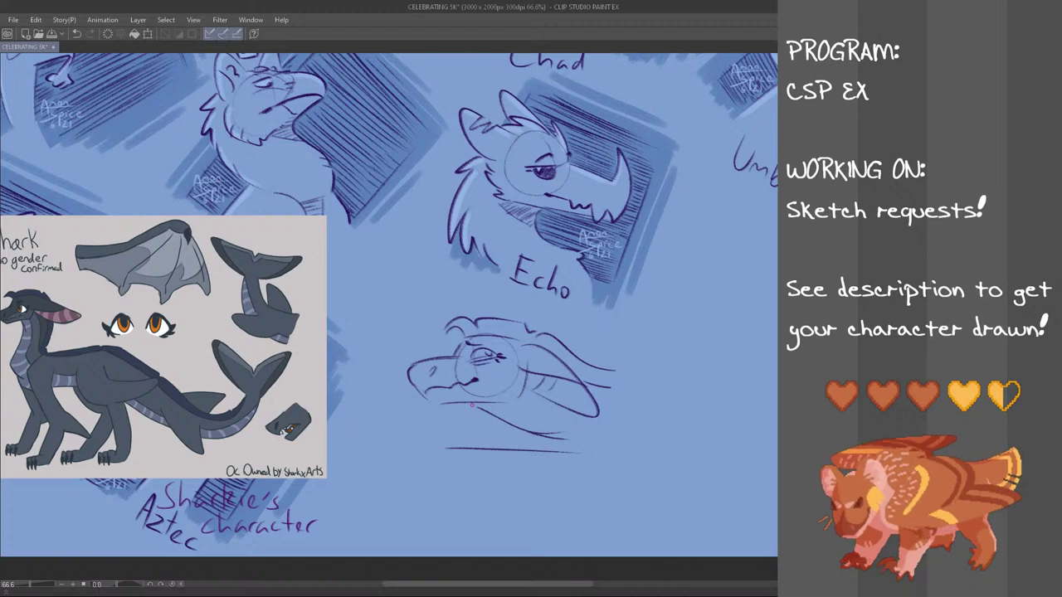
pyautogui.hotkey('ctrl', 'z')
pyautogui.moveTo(376, 379)
pyautogui.mouseDown()
pyautogui.moveTo(476, 446)
pyautogui.moveTo(493, 481)
pyautogui.mouseUp()
pyautogui.hotkey('ctrl', 'z')
pyautogui.hotkey('ctrl', 'z')
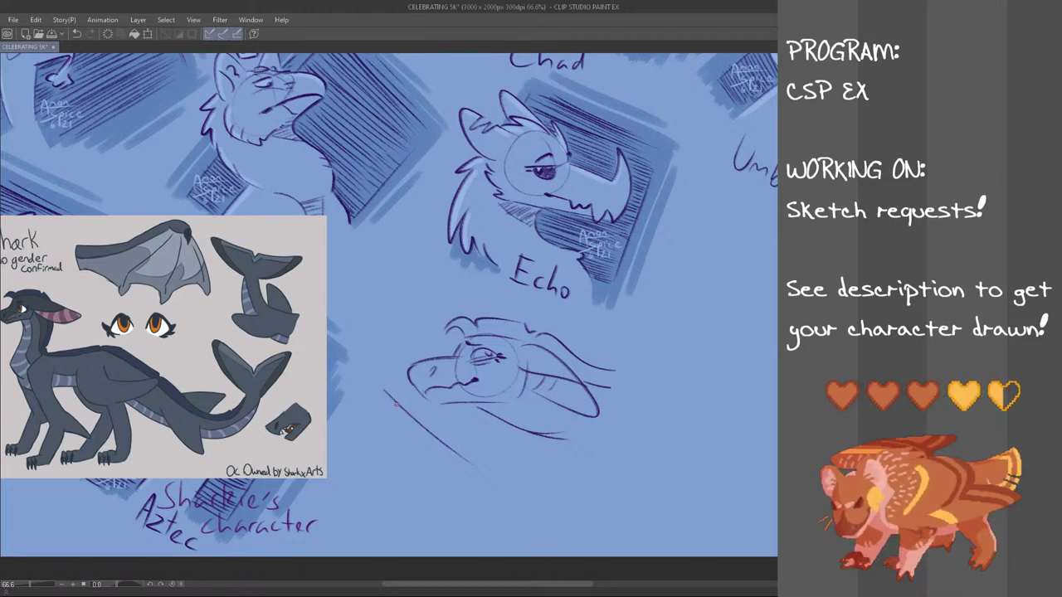
pyautogui.hotkey('ctrl', 'z')
pyautogui.moveTo(379, 392)
pyautogui.mouseDown()
pyautogui.moveTo(497, 467)
pyautogui.moveTo(462, 456)
pyautogui.moveTo(567, 453)
pyautogui.mouseUp()
pyautogui.hotkey('ctrl', 'z')
pyautogui.hotkey('ctrl', 'z')
pyautogui.hotkey('ctrl', 'z')
# - Replace the diagonal panel line with a nearly horizontal lower edge beneath the shark dragon's neck
pyautogui.moveTo(443, 448); pyautogui.dragTo(567, 457)
pyautogui.hotkey('ctrl', 'z')
pyautogui.hotkey('ctrl', 'z')
pyautogui.hotkey('ctrl', 'z')
pyautogui.moveTo(429, 448); pyautogui.dragTo(554, 453)
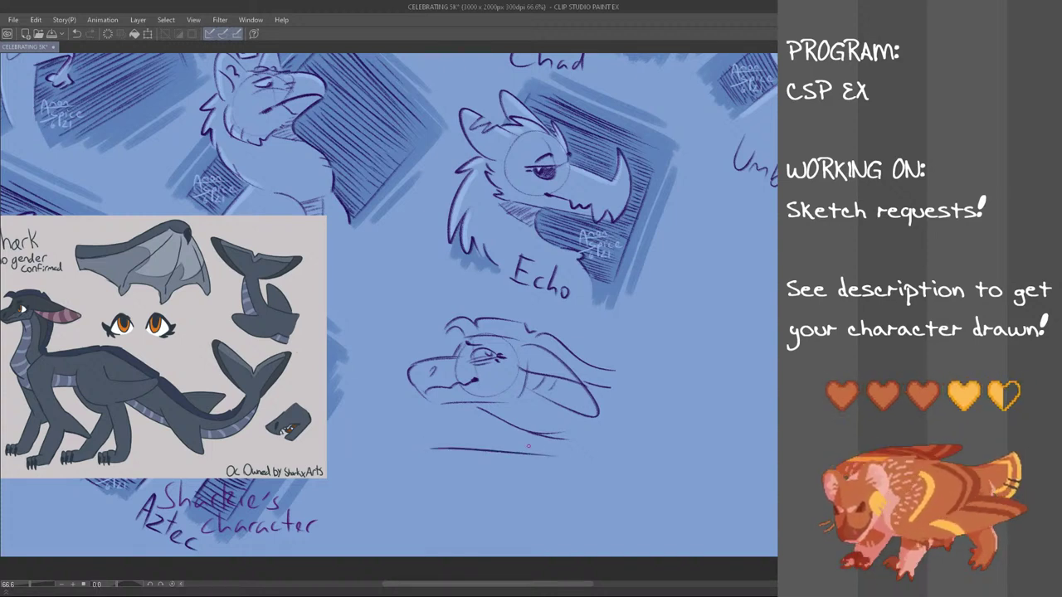
# - Sketch the background panel's upper edge from in front of the snout to the crest, redoing it as needed
pyautogui.moveTo(424, 304); pyautogui.dragTo(546, 315)
pyautogui.hotkey('ctrl', 'z')
pyautogui.moveTo(369, 336); pyautogui.dragTo(454, 339)
pyautogui.hotkey('ctrl', 'z')
pyautogui.hotkey('ctrl', 'z')
pyautogui.hotkey('ctrl', 'z')
pyautogui.moveTo(374, 336); pyautogui.dragTo(457, 335)
# - Fill the panel area in front of the snout with long vertical hatching, redoing the first strokes as needed
pyautogui.moveTo(378, 333); pyautogui.dragTo(370, 438)
pyautogui.hotkey('ctrl', 'z')
pyautogui.moveTo(377, 359)
pyautogui.mouseDown()
pyautogui.moveTo(376, 442)
pyautogui.moveTo(366, 435)
pyautogui.mouseUp()
pyautogui.hotkey('ctrl', 'z')
pyautogui.moveTo(383, 335); pyautogui.dragTo(381, 431)
pyautogui.moveTo(381, 346); pyautogui.dragTo(380, 428)
pyautogui.moveTo(393, 350); pyautogui.dragTo(393, 439)
pyautogui.moveTo(396, 347); pyautogui.dragTo(395, 442)
pyautogui.moveTo(400, 341); pyautogui.dragTo(398, 425)
# - Hatch the panel with short vertical strokes beneath the snout and throat, continuing back to its rear end
pyautogui.moveTo(408, 386); pyautogui.dragTo(409, 443)
pyautogui.moveTo(415, 386)
pyautogui.mouseDown()
pyautogui.moveTo(414, 440)
pyautogui.moveTo(428, 414)
pyautogui.moveTo(421, 443)
pyautogui.mouseUp()
pyautogui.moveTo(416, 406)
pyautogui.mouseDown()
pyautogui.moveTo(415, 441)
pyautogui.moveTo(435, 448)
pyautogui.mouseUp()
pyautogui.moveTo(444, 406); pyautogui.dragTo(446, 448)
pyautogui.moveTo(452, 409); pyautogui.dragTo(453, 444)
pyautogui.moveTo(458, 408); pyautogui.dragTo(462, 452)
pyautogui.moveTo(470, 405); pyautogui.dragTo(475, 445)
pyautogui.moveTo(483, 411)
pyautogui.mouseDown()
pyautogui.moveTo(482, 445)
pyautogui.moveTo(495, 451)
pyautogui.mouseUp()
pyautogui.moveTo(503, 421); pyautogui.dragTo(514, 453)
pyautogui.moveTo(522, 432); pyautogui.dragTo(525, 455)
pyautogui.moveTo(531, 433); pyautogui.dragTo(535, 452)
pyautogui.moveTo(540, 438)
pyautogui.mouseDown()
pyautogui.moveTo(540, 451)
pyautogui.moveTo(559, 458)
pyautogui.mouseUp()
pyautogui.moveTo(567, 438); pyautogui.dragTo(570, 457)
pyautogui.moveTo(578, 443); pyautogui.dragTo(587, 456)
pyautogui.moveTo(594, 445); pyautogui.dragTo(593, 455)
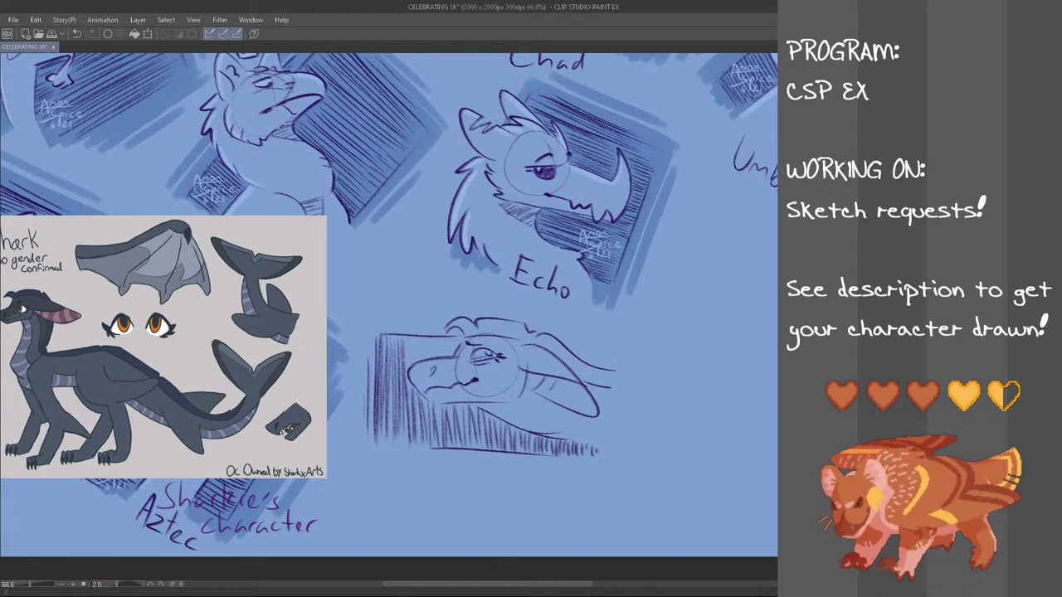
# - Fill the gaps above the snout and in the panel's lower front corner with short vertical hatching
pyautogui.moveTo(410, 338); pyautogui.dragTo(409, 358)
pyautogui.moveTo(417, 340); pyautogui.dragTo(421, 358)
pyautogui.moveTo(430, 337); pyautogui.dragTo(434, 355)
pyautogui.moveTo(441, 335); pyautogui.dragTo(446, 355)
pyautogui.moveTo(453, 339); pyautogui.dragTo(452, 356)
pyautogui.moveTo(388, 426); pyautogui.dragTo(387, 449)
pyautogui.moveTo(395, 429); pyautogui.dragTo(394, 446)
pyautogui.moveTo(400, 438)
pyautogui.mouseDown()
pyautogui.moveTo(400, 449)
pyautogui.moveTo(402, 438)
pyautogui.mouseUp()
pyautogui.moveTo(408, 439); pyautogui.dragTo(408, 451)
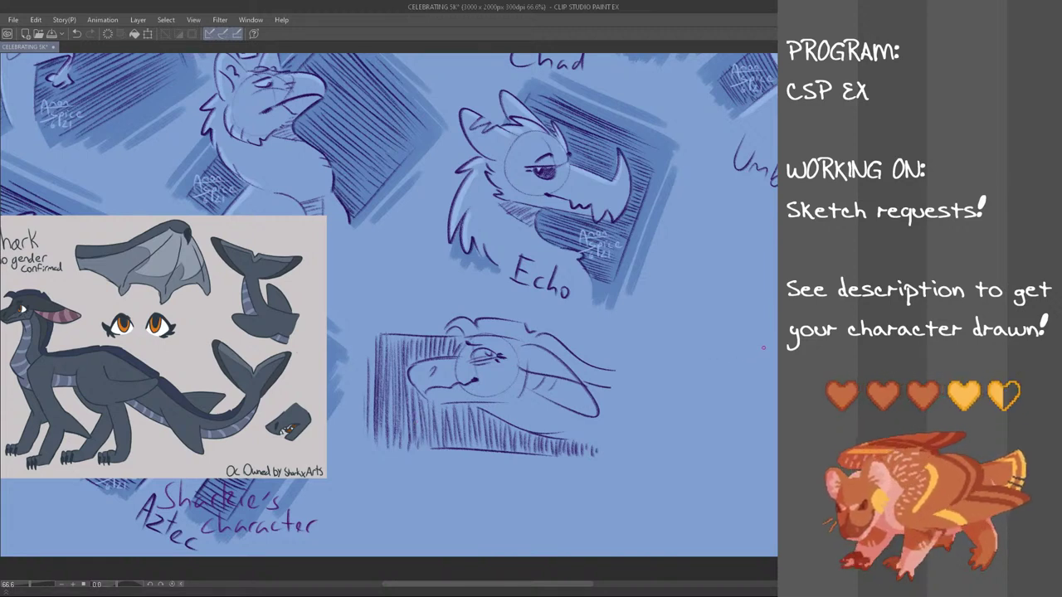
# - Extend the panel's lower edge line forward to its front corner, redoing it as needed
pyautogui.moveTo(367, 450); pyautogui.dragTo(440, 449)
pyautogui.hotkey('ctrl', 'z')
pyautogui.hotkey('ctrl', 'z')
pyautogui.hotkey('ctrl', 'z')
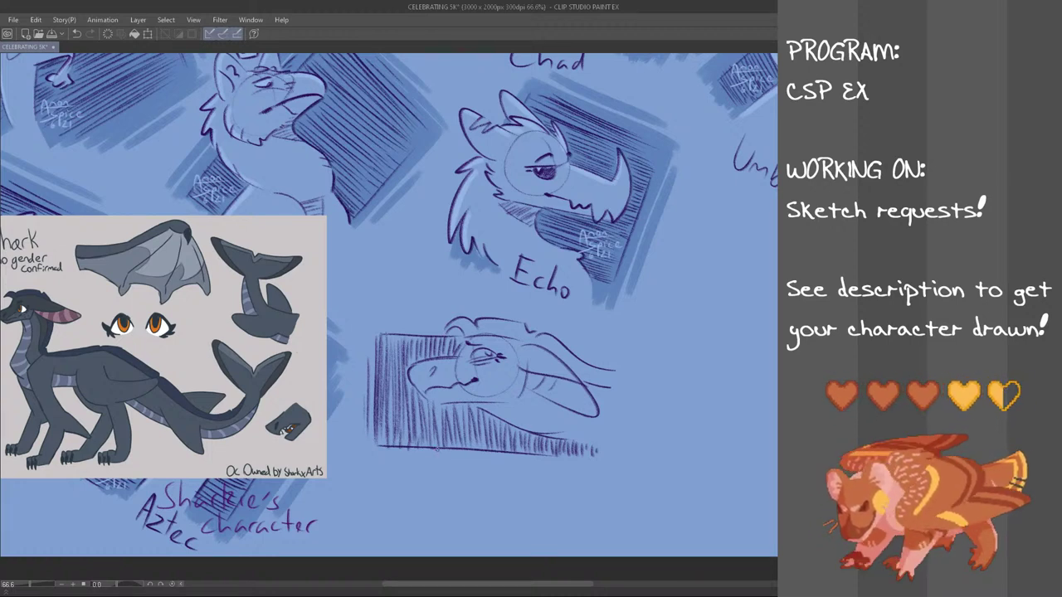
# - Paint darker blue bands along and just beneath the panel's lower edge, redoing the strokes as needed
pyautogui.moveTo(370, 442); pyautogui.dragTo(568, 454)
pyautogui.hotkey('ctrl', 'z')
pyautogui.moveTo(367, 451); pyautogui.dragTo(599, 460)
pyautogui.hotkey('ctrl', 'z')
pyautogui.hotkey('ctrl', 'z')
pyautogui.hotkey('ctrl', 'z')
pyautogui.moveTo(355, 442); pyautogui.dragTo(597, 456)
pyautogui.moveTo(388, 455); pyautogui.dragTo(577, 468)
pyautogui.hotkey('ctrl', 'z')
pyautogui.hotkey('ctrl', 'z')
pyautogui.moveTo(390, 460); pyautogui.dragTo(569, 469)
# - Paint darker blue shading along the panel's upper edge and behind the crest, redoing the strokes as needed
pyautogui.moveTo(369, 326)
pyautogui.mouseDown()
pyautogui.moveTo(503, 320)
pyautogui.moveTo(562, 333)
pyautogui.mouseUp()
pyautogui.hotkey('ctrl', 'z')
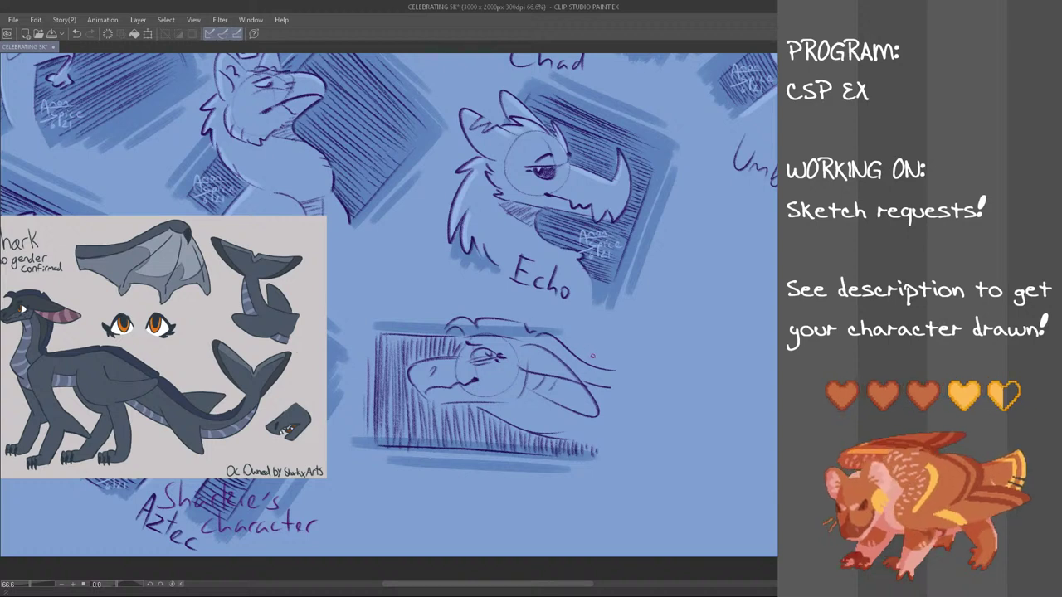
pyautogui.hotkey('ctrl', 'z')
pyautogui.moveTo(372, 325); pyautogui.dragTo(598, 341)
pyautogui.hotkey('ctrl', 'z')
pyautogui.hotkey('ctrl', 'z')
pyautogui.hotkey('ctrl', 'z')
pyautogui.moveTo(521, 345); pyautogui.dragTo(594, 354)
pyautogui.hotkey('ctrl', 'z')
pyautogui.hotkey('ctrl', 'z')
pyautogui.hotkey('ctrl', 'y')
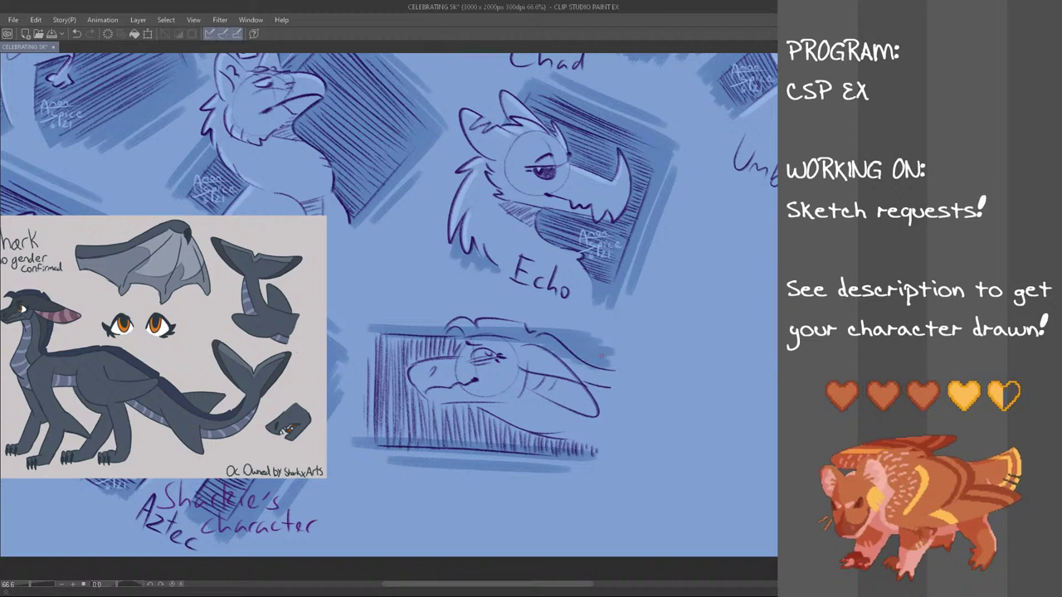
# - Fill the hatched panel around the head with darker blue and add a vertical accent stroke beyond its front edge
pyautogui.moveTo(370, 337); pyautogui.dragTo(366, 437)
pyautogui.hotkey('ctrl', 'z')
pyautogui.moveTo(360, 334)
pyautogui.mouseDown()
pyautogui.moveTo(357, 454)
pyautogui.moveTo(357, 431)
pyautogui.mouseUp()
pyautogui.hotkey('ctrl', 'z')
pyautogui.moveTo(377, 366)
pyautogui.mouseDown()
pyautogui.moveTo(377, 436)
pyautogui.moveTo(376, 401)
pyautogui.mouseUp()
pyautogui.moveTo(381, 350)
pyautogui.mouseDown()
pyautogui.moveTo(381, 368)
pyautogui.moveTo(439, 345)
pyautogui.moveTo(458, 352)
pyautogui.moveTo(383, 360)
pyautogui.moveTo(401, 393)
pyautogui.moveTo(423, 359)
pyautogui.moveTo(409, 402)
pyautogui.moveTo(428, 404)
pyautogui.moveTo(383, 429)
pyautogui.moveTo(411, 415)
pyautogui.moveTo(433, 427)
pyautogui.moveTo(446, 406)
pyautogui.moveTo(499, 428)
pyautogui.moveTo(477, 433)
pyautogui.moveTo(547, 441)
pyautogui.moveTo(504, 427)
pyautogui.moveTo(593, 446)
pyautogui.mouseUp()
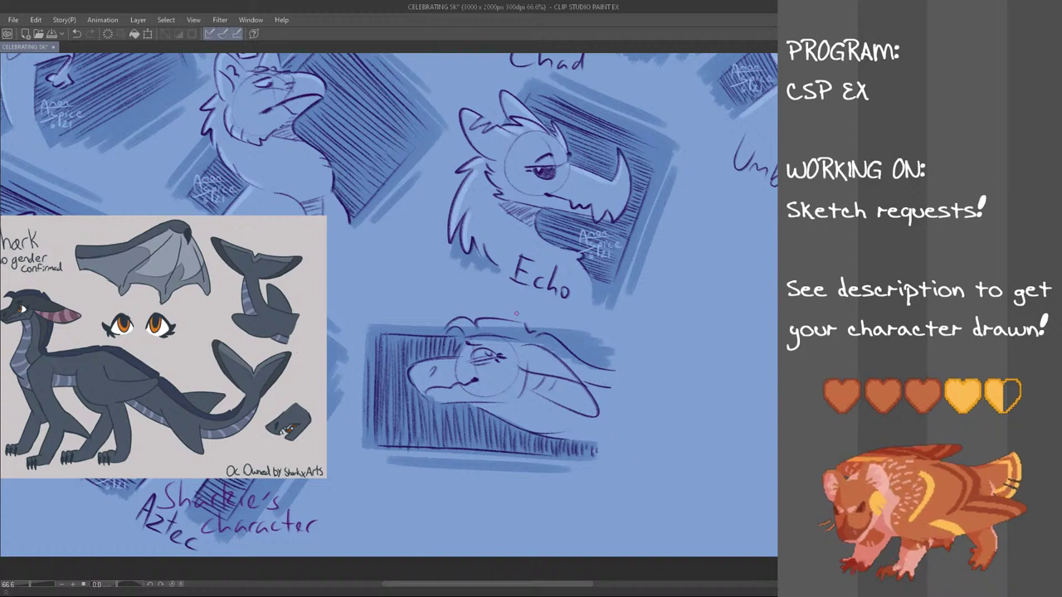
pyautogui.moveTo(363, 335); pyautogui.dragTo(359, 442)
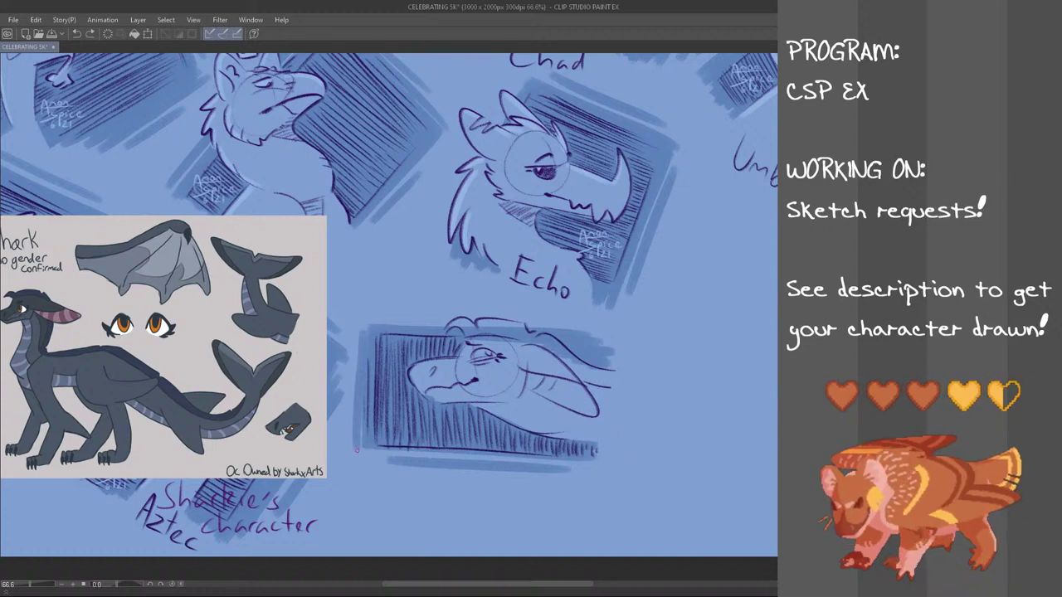
# - Thicken the blue shading along the panel's lower edge and add a separate accent stroke beneath it
pyautogui.moveTo(356, 450); pyautogui.dragTo(535, 459)
pyautogui.hotkey('ctrl', 'z')
pyautogui.moveTo(368, 450); pyautogui.dragTo(600, 462)
pyautogui.hotkey('ctrl', 'z')
pyautogui.moveTo(377, 459)
pyautogui.mouseDown()
pyautogui.moveTo(571, 476)
pyautogui.moveTo(394, 447)
pyautogui.moveTo(590, 465)
pyautogui.mouseUp()
pyautogui.hotkey('ctrl', 'z')
pyautogui.moveTo(407, 475); pyautogui.dragTo(556, 479)
pyautogui.hotkey('ctrl', 'z')
# - Add a long blue accent stroke above the panel, passing behind the crest, redoing it as needed
pyautogui.moveTo(396, 322)
pyautogui.mouseDown()
pyautogui.moveTo(578, 314)
pyautogui.moveTo(417, 310)
pyautogui.moveTo(598, 317)
pyautogui.moveTo(461, 320)
pyautogui.moveTo(551, 324)
pyautogui.mouseUp()
pyautogui.hotkey('ctrl', 'z')
pyautogui.hotkey('ctrl', 'z')
pyautogui.hotkey('ctrl', 'z')
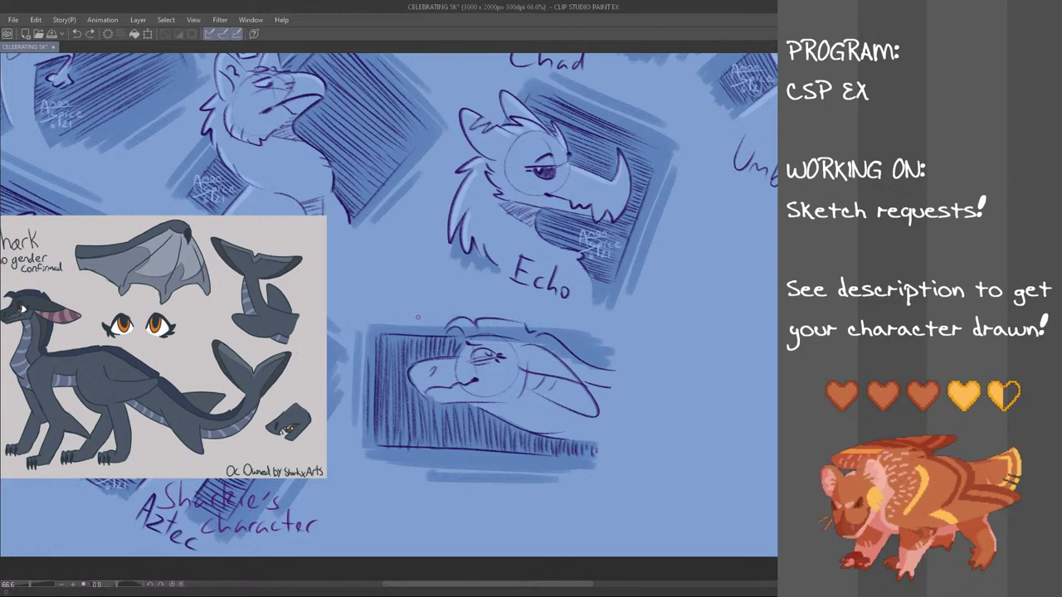
pyautogui.moveTo(389, 315); pyautogui.dragTo(583, 326)
pyautogui.hotkey('ctrl', 'z')
pyautogui.moveTo(390, 316); pyautogui.dragTo(603, 324)
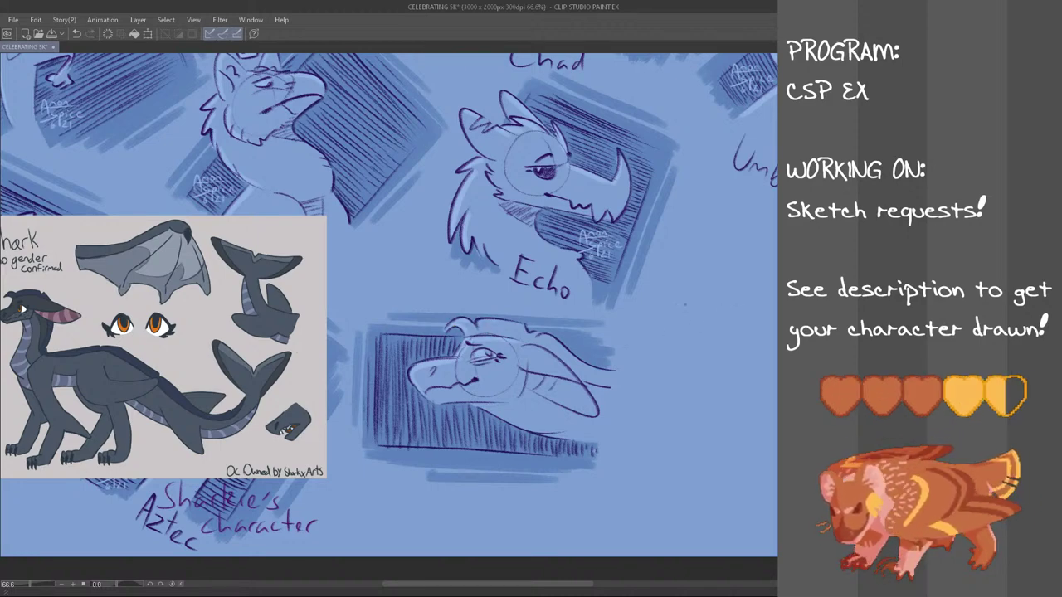
# - Mirror the canvas view to check the shark dragon's head and try a short stroke at the rear of the neck
pyautogui.press('h')
pyautogui.hotkey('ctrl', 'z')
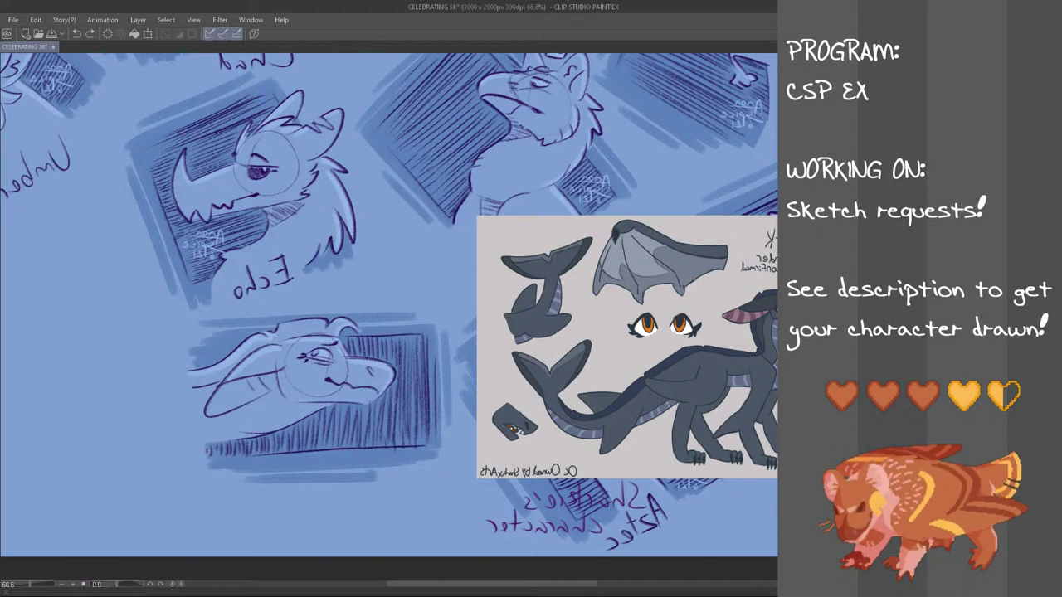
pyautogui.moveTo(194, 385); pyautogui.dragTo(217, 384)
pyautogui.hotkey('ctrl', 'z')
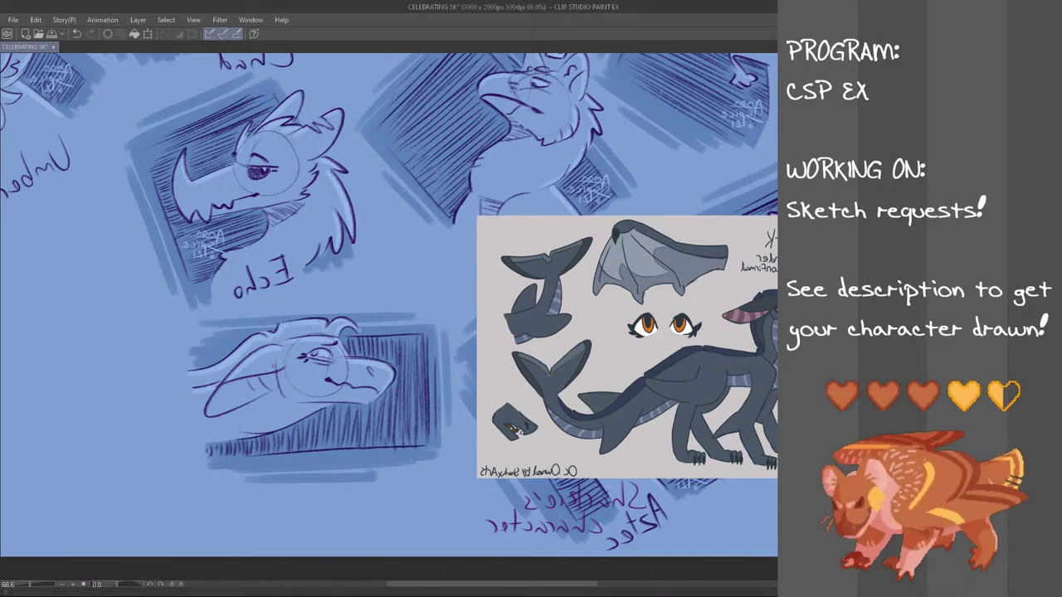
pyautogui.press('h')
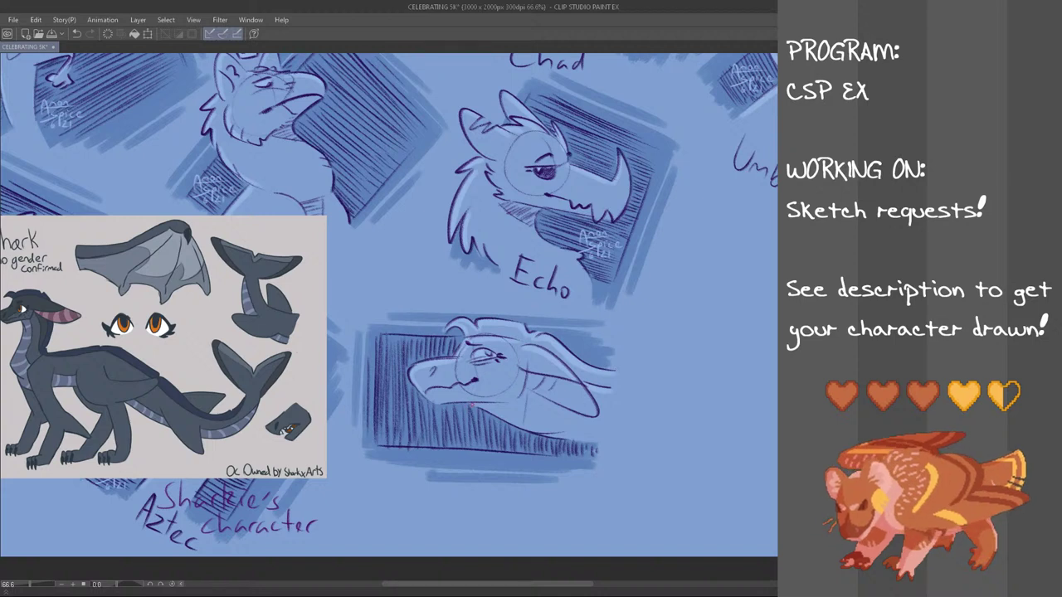
# - Hatch a diagonal shadow on the throat behind the jaw, redoing the last strokes as needed
pyautogui.moveTo(517, 404); pyautogui.dragTo(501, 410)
pyautogui.moveTo(518, 405); pyautogui.dragTo(503, 416)
pyautogui.moveTo(521, 407); pyautogui.dragTo(510, 421)
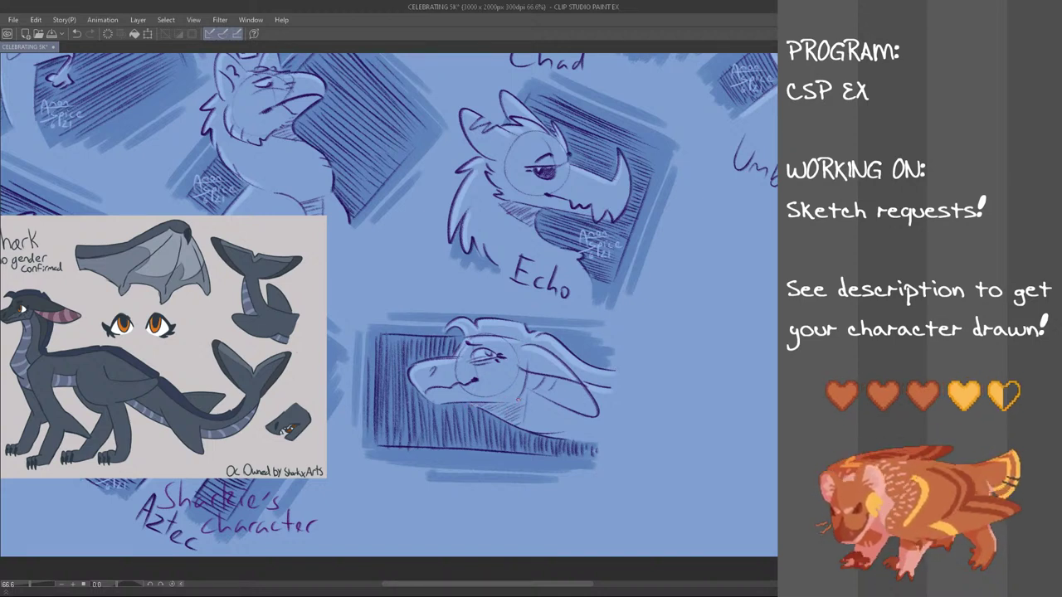
pyautogui.hotkey('ctrl', 'z')
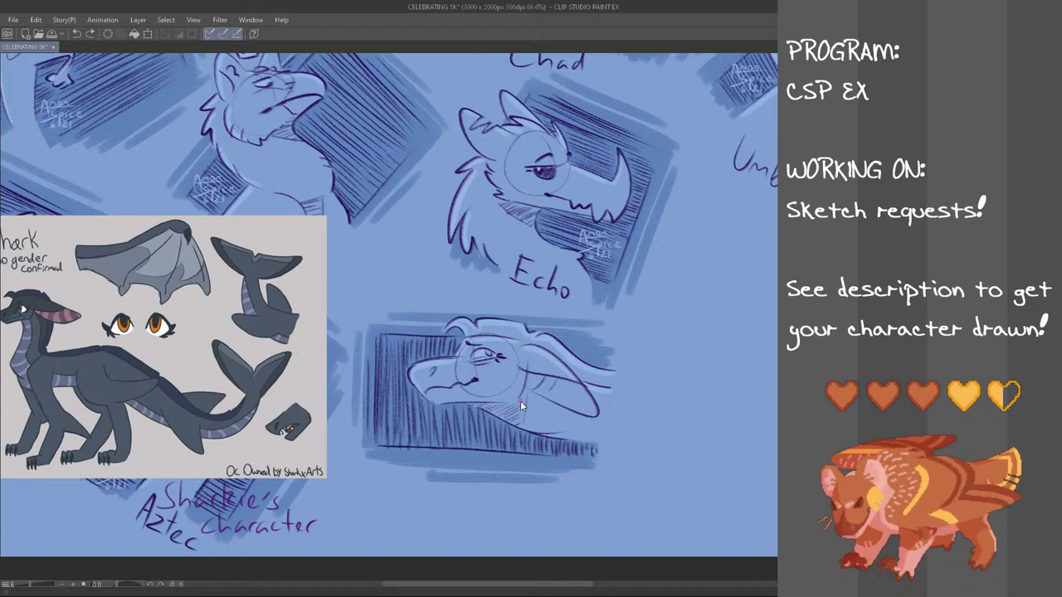
pyautogui.hotkey('ctrl', 'z')
pyautogui.moveTo(525, 398); pyautogui.dragTo(513, 408)
# - Place a copy of the artist signature from Echo's panel onto the hatching beneath the shark dragon's throat
pyautogui.moveTo(562, 586); pyautogui.dragTo(566, 587)
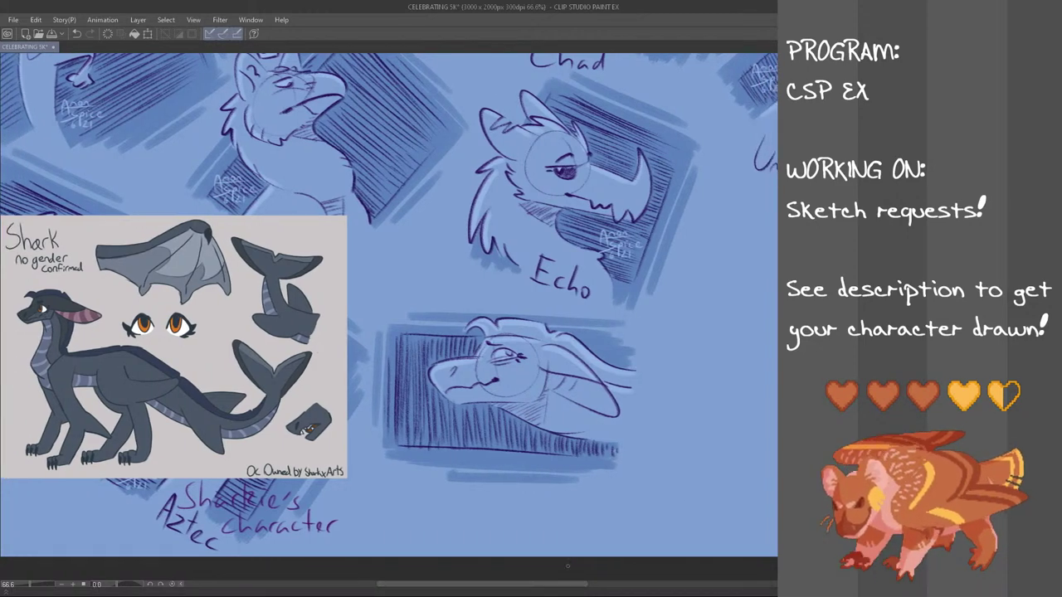
pyautogui.moveTo(622, 211)
pyautogui.mouseDown()
pyautogui.moveTo(581, 269)
pyautogui.moveTo(623, 213)
pyautogui.mouseUp()
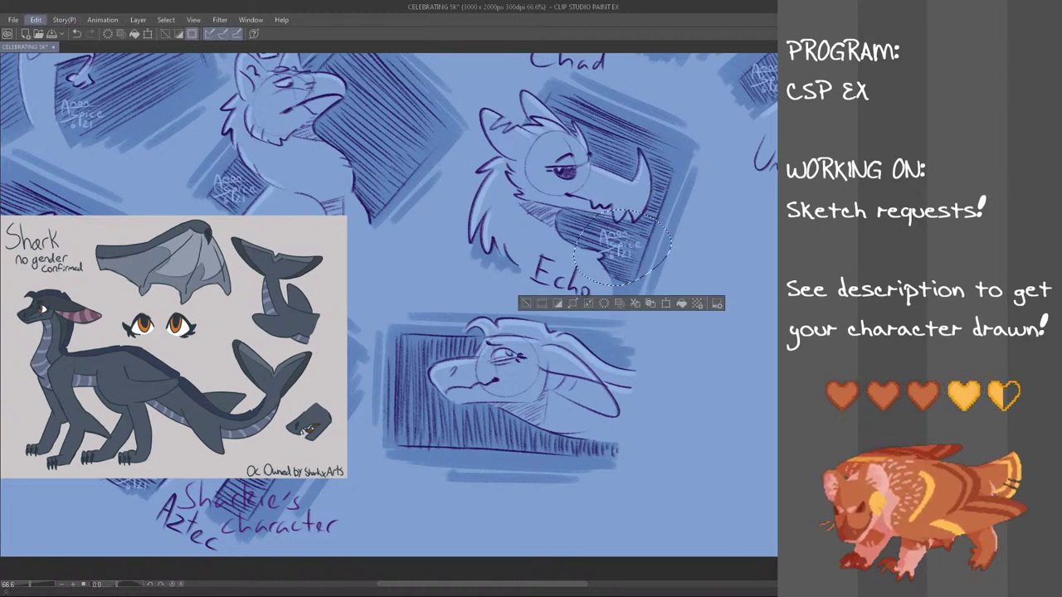
pyautogui.hotkey('ctrl', 't')
pyautogui.moveTo(627, 261)
pyautogui.mouseDown()
pyautogui.moveTo(468, 423)
pyautogui.moveTo(509, 452)
pyautogui.mouseUp()
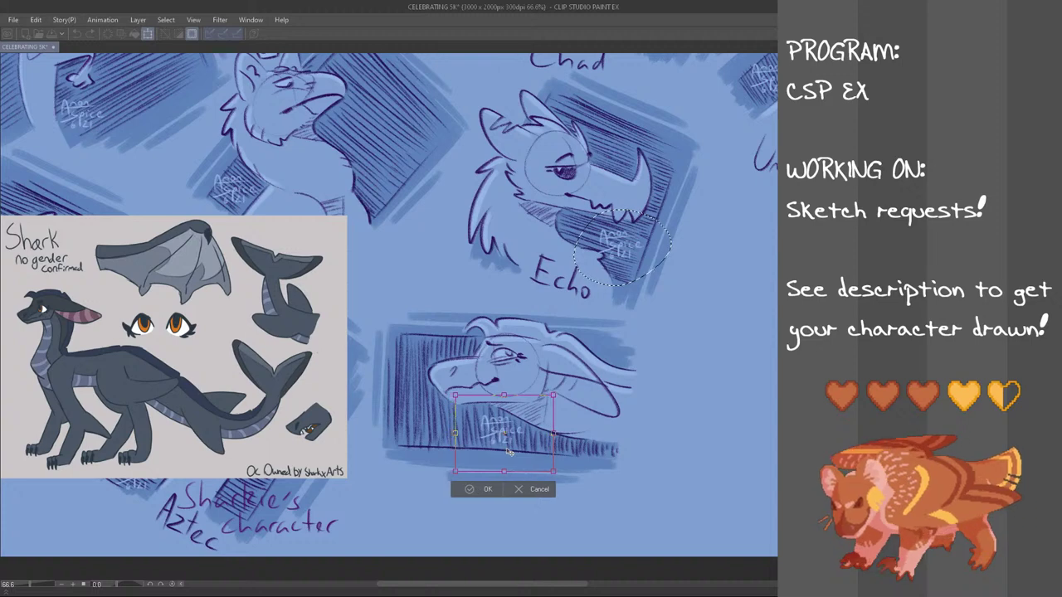
pyautogui.click(486, 489)
pyautogui.hotkey('ctrl', 'd')
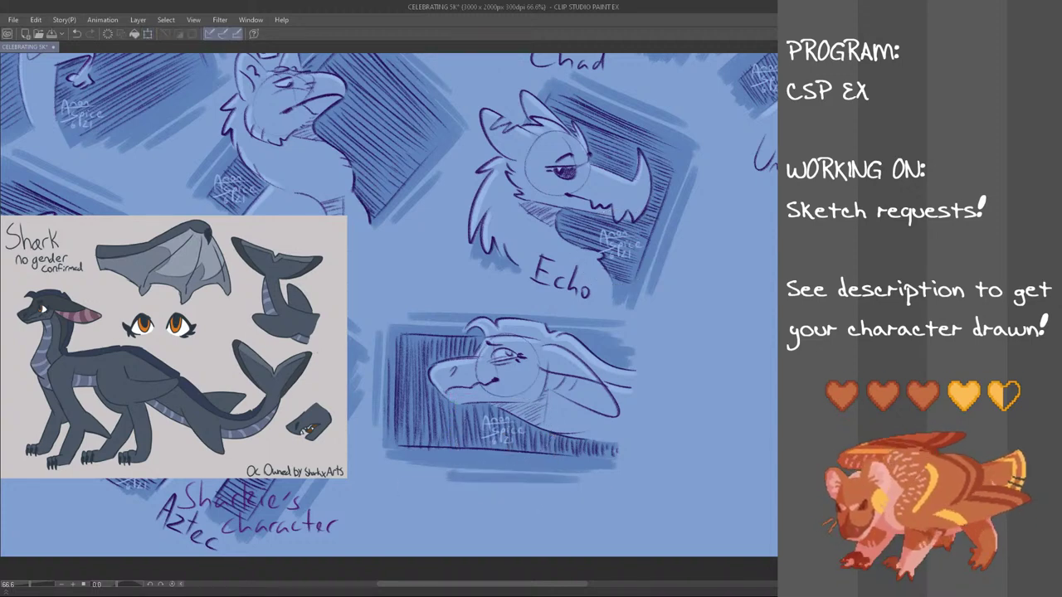
# - Handwrite the name "Shark" behind the lower end of the shark dragon's neck, redoing letters as needed
pyautogui.moveTo(623, 424); pyautogui.dragTo(623, 441)
pyautogui.hotkey('ctrl', 'z')
pyautogui.press('p')
pyautogui.hotkey('ctrl', 'z')
pyautogui.hotkey('ctrl', 'z')
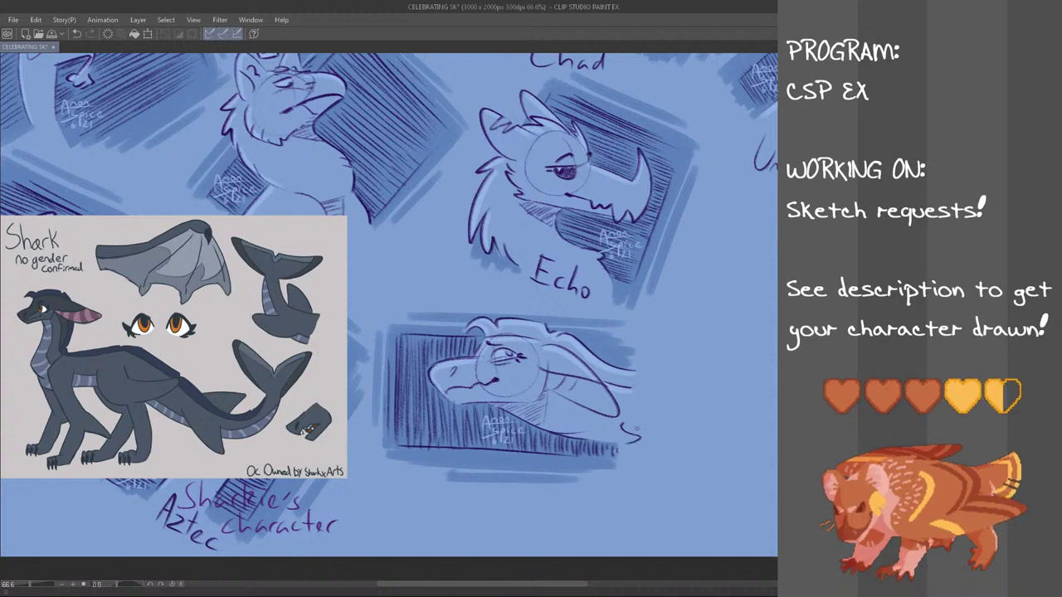
pyautogui.moveTo(622, 421); pyautogui.dragTo(626, 439)
pyautogui.hotkey('ctrl', 'z')
pyautogui.hotkey('ctrl', 'z')
pyautogui.hotkey('ctrl', 'z')
pyautogui.moveTo(647, 414)
pyautogui.mouseDown()
pyautogui.moveTo(644, 439)
pyautogui.moveTo(661, 437)
pyautogui.mouseUp()
pyautogui.hotkey('ctrl', 'z')
pyautogui.hotkey('ctrl', 'z')
pyautogui.moveTo(660, 429)
pyautogui.mouseDown()
pyautogui.moveTo(668, 439)
pyautogui.moveTo(676, 429)
pyautogui.mouseUp()
pyautogui.hotkey('ctrl', 'z')
pyautogui.moveTo(678, 417); pyautogui.dragTo(679, 438)
pyautogui.hotkey('ctrl', 'z')
pyautogui.moveTo(686, 427); pyautogui.dragTo(684, 437)
pyautogui.hotkey('ctrl', 'z')
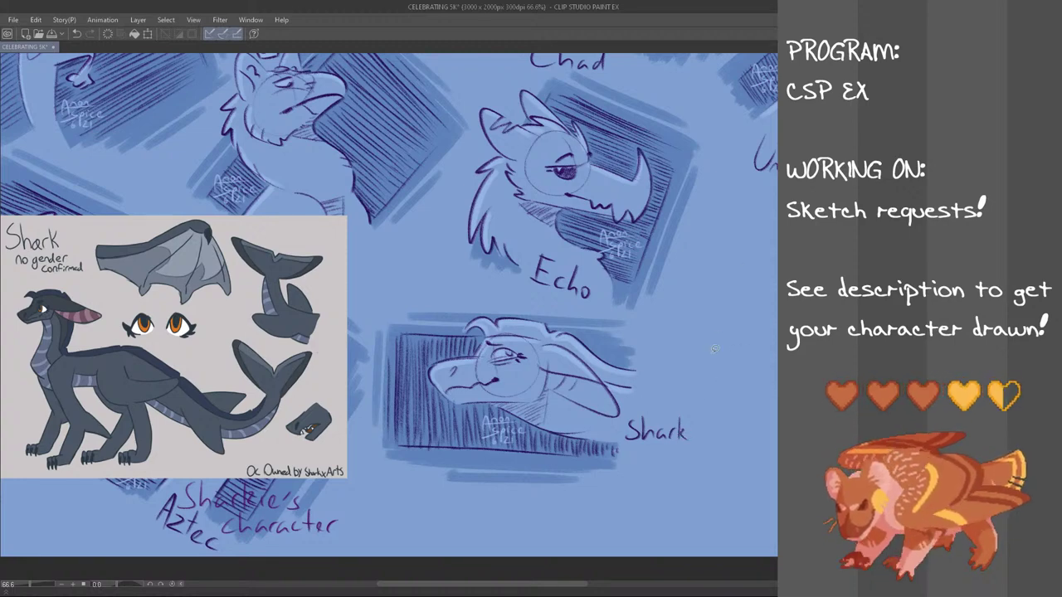
# - Rotate the "Shark" name to slope upward and move it close to the neck's rear end
pyautogui.moveTo(696, 401)
pyautogui.mouseDown()
pyautogui.moveTo(632, 465)
pyautogui.moveTo(624, 415)
pyautogui.moveTo(661, 403)
pyautogui.moveTo(626, 438)
pyautogui.mouseUp()
pyautogui.hotkey('ctrl', 't')
pyautogui.moveTo(724, 429); pyautogui.dragTo(721, 399)
pyautogui.moveTo(661, 437); pyautogui.dragTo(648, 441)
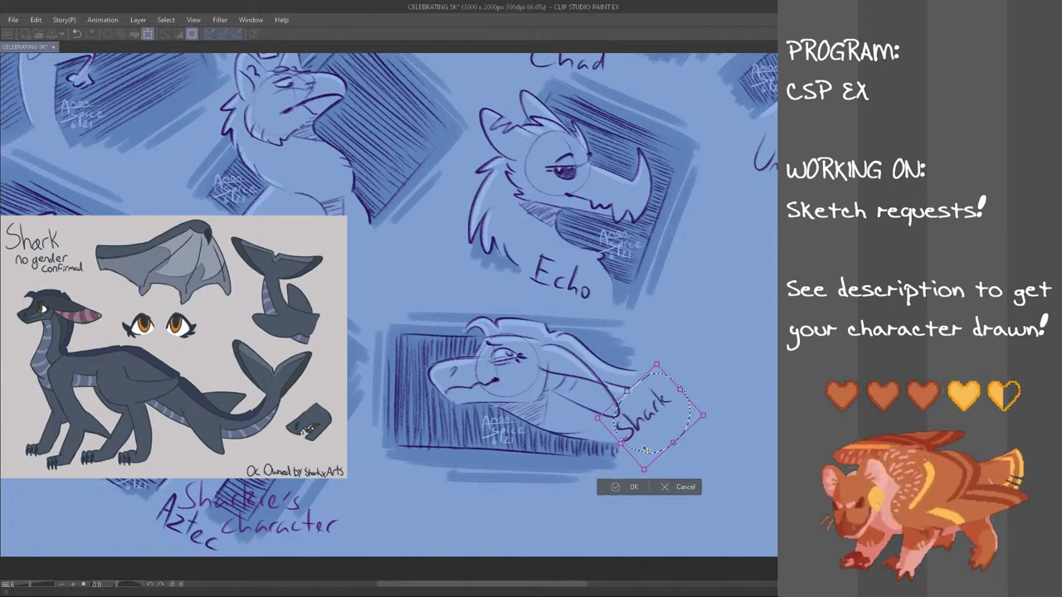
pyautogui.click(632, 486)
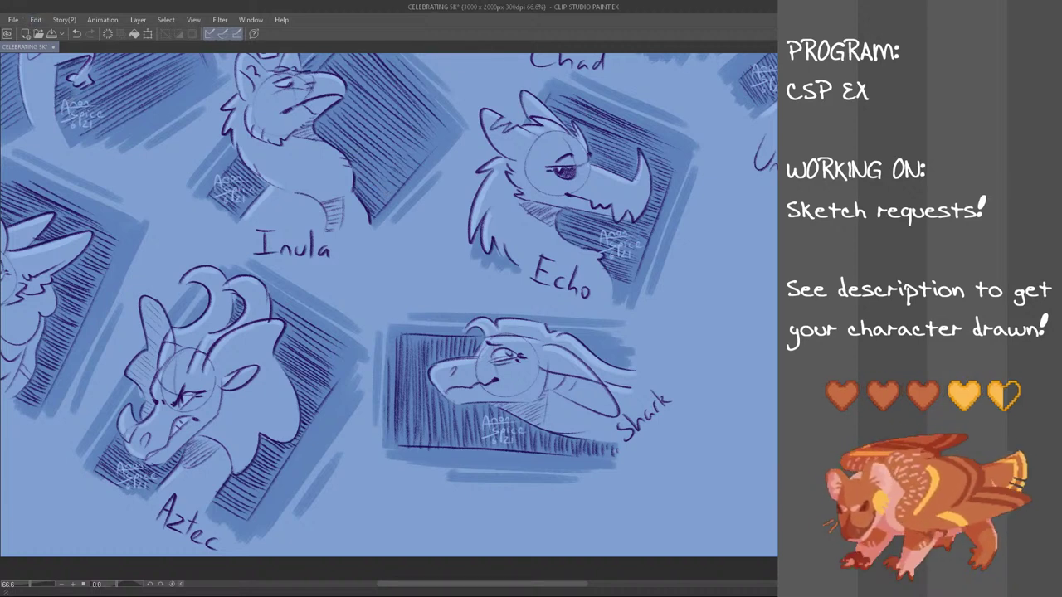
# - Paste the owl character reference and move it into the empty space below Umber, beside Echo
pyautogui.hotkey('ctrl', 'z')
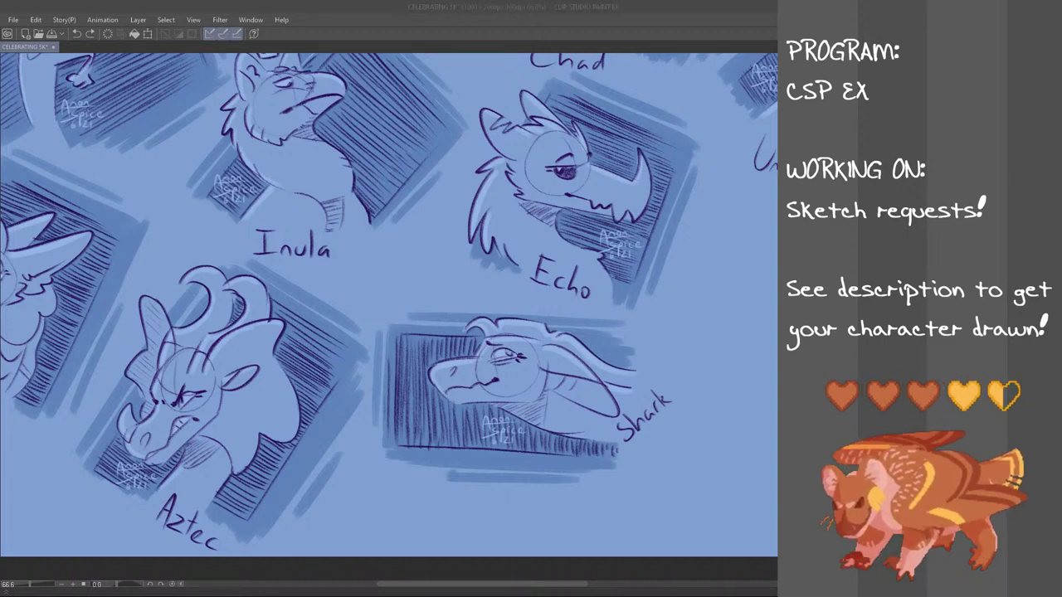
pyautogui.click(264, 10)
pyautogui.click(45, 20)
pyautogui.scroll(-5, 67, 101)
pyautogui.moveTo(390, 298); pyautogui.dragTo(390, 306)
pyautogui.moveTo(788, 379); pyautogui.dragTo(788, 320)
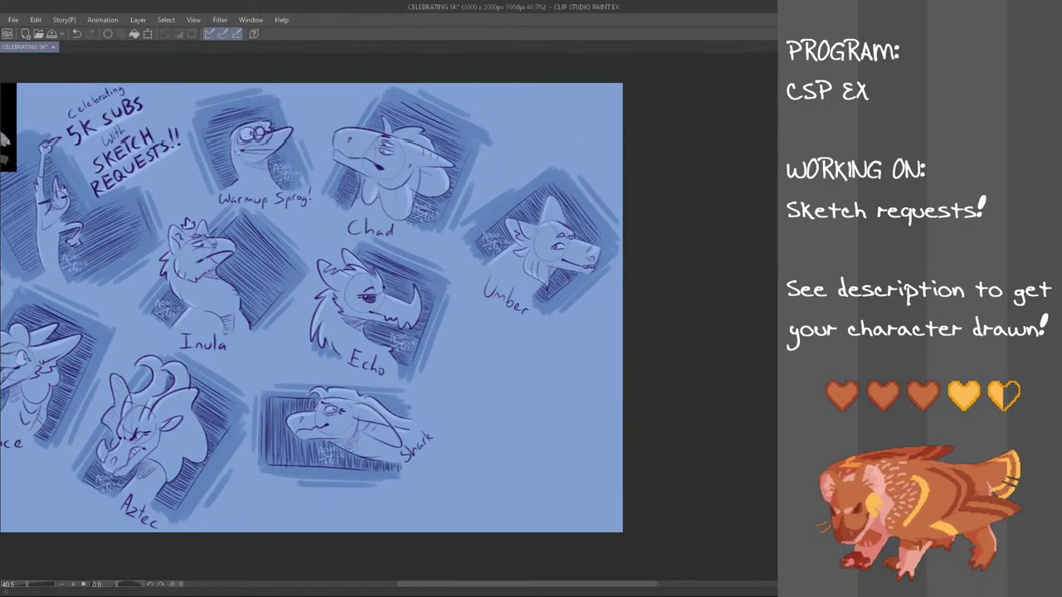
pyautogui.moveTo(486, 584); pyautogui.dragTo(440, 581)
pyautogui.hotkey('ctrl', 't')
pyautogui.moveTo(132, 148); pyautogui.dragTo(627, 379)
pyautogui.click(599, 421)
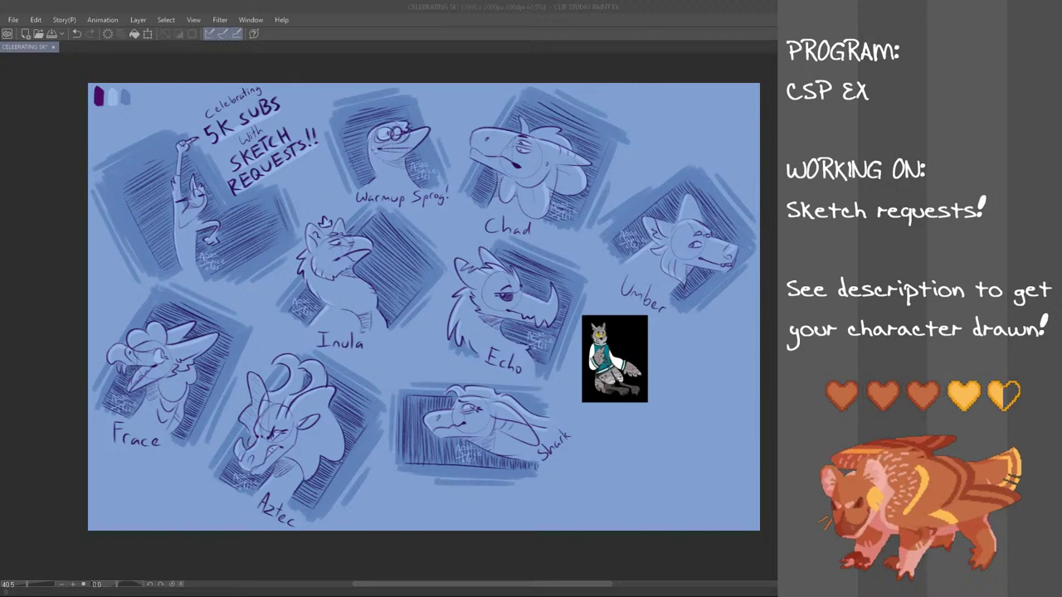
# - Handwrite a note beneath the owl reference naming whose character it is, and save the file
pyautogui.scroll(5, 619, 385)
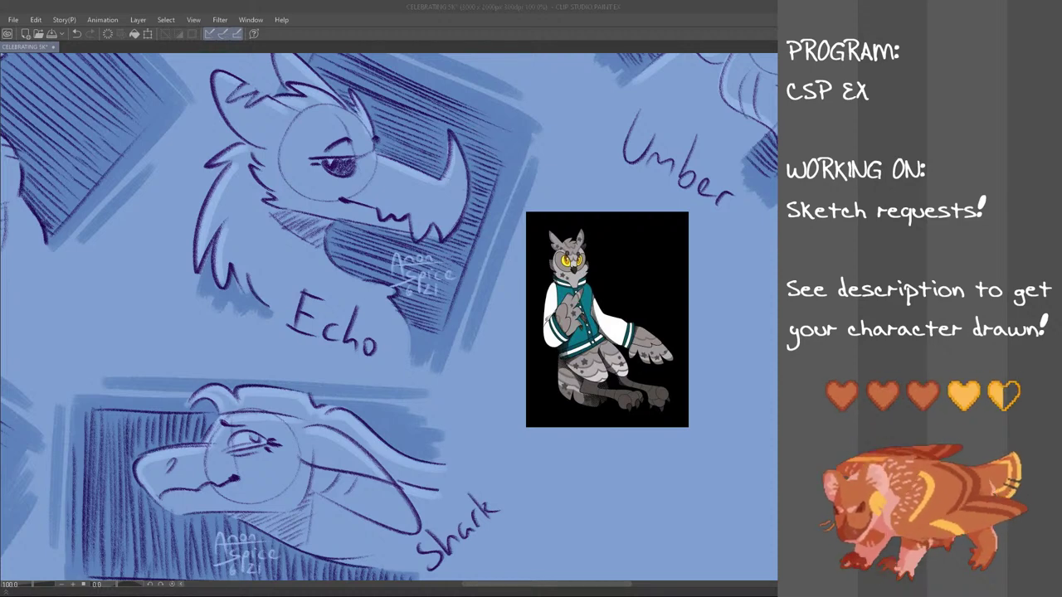
pyautogui.scroll(-3, 388, 316)
pyautogui.scroll(2, 388, 317)
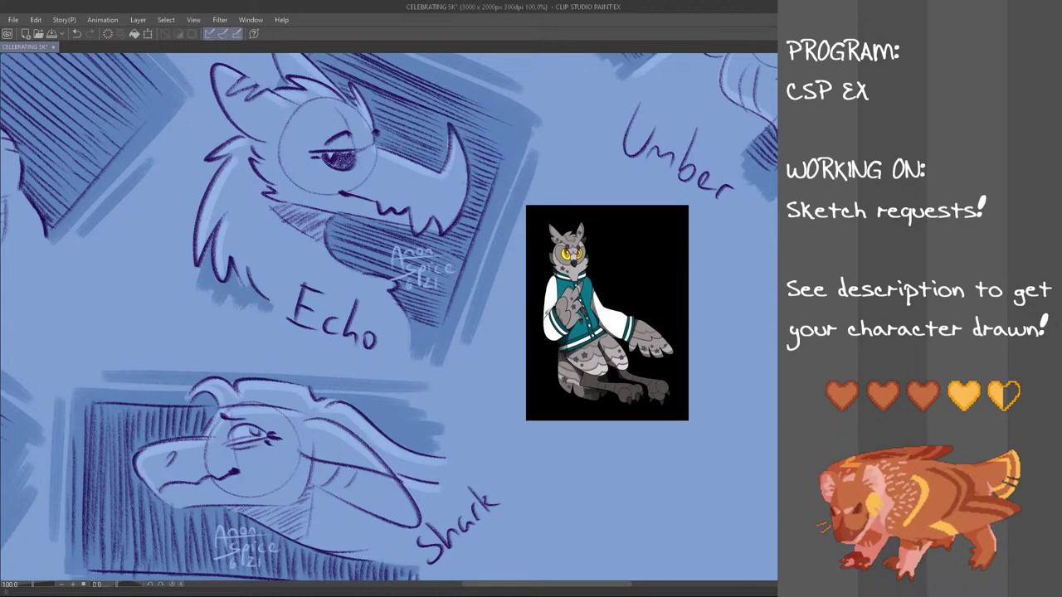
pyautogui.scroll(-1, 388, 317)
pyautogui.scroll(-2, 389, 317)
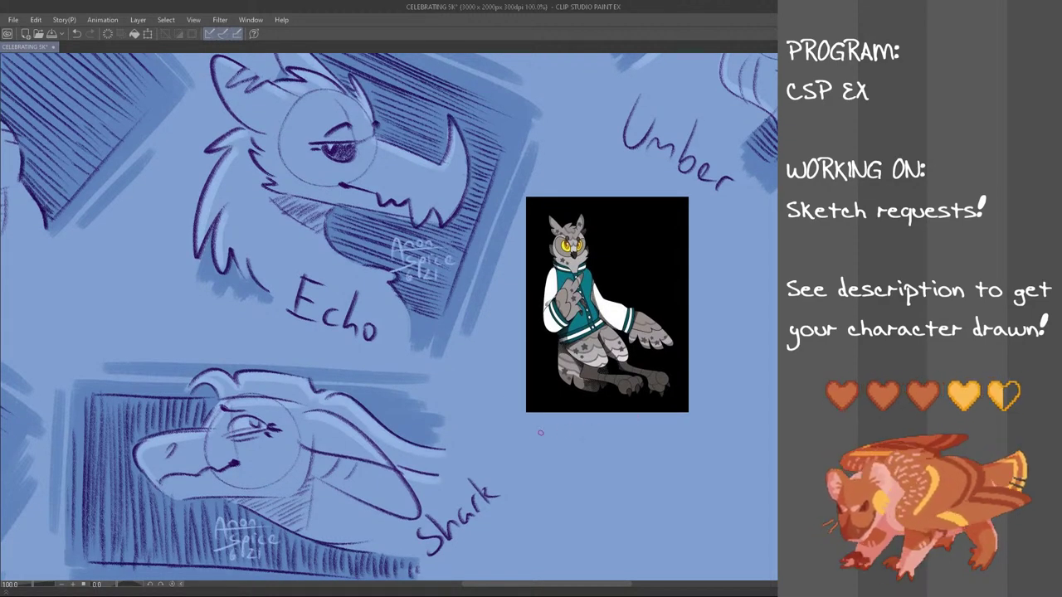
pyautogui.moveTo(552, 423)
pyautogui.mouseDown()
pyautogui.moveTo(553, 436)
pyautogui.moveTo(583, 422)
pyautogui.moveTo(584, 438)
pyautogui.moveTo(685, 427)
pyautogui.moveTo(706, 437)
pyautogui.mouseUp()
pyautogui.moveTo(701, 425); pyautogui.dragTo(713, 423)
pyautogui.moveTo(716, 428); pyautogui.dragTo(723, 437)
pyautogui.moveTo(727, 438); pyautogui.dragTo(736, 426)
pyautogui.hotkey('ctrl', 'z')
pyautogui.hotkey('ctrl', 'z')
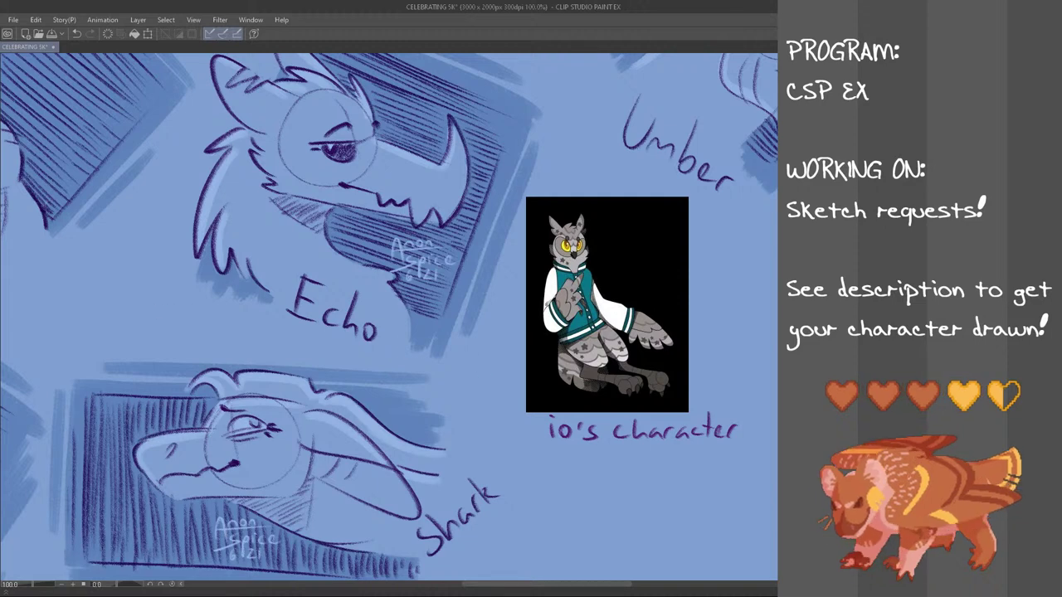
pyautogui.hotkey('ctrl', 's')
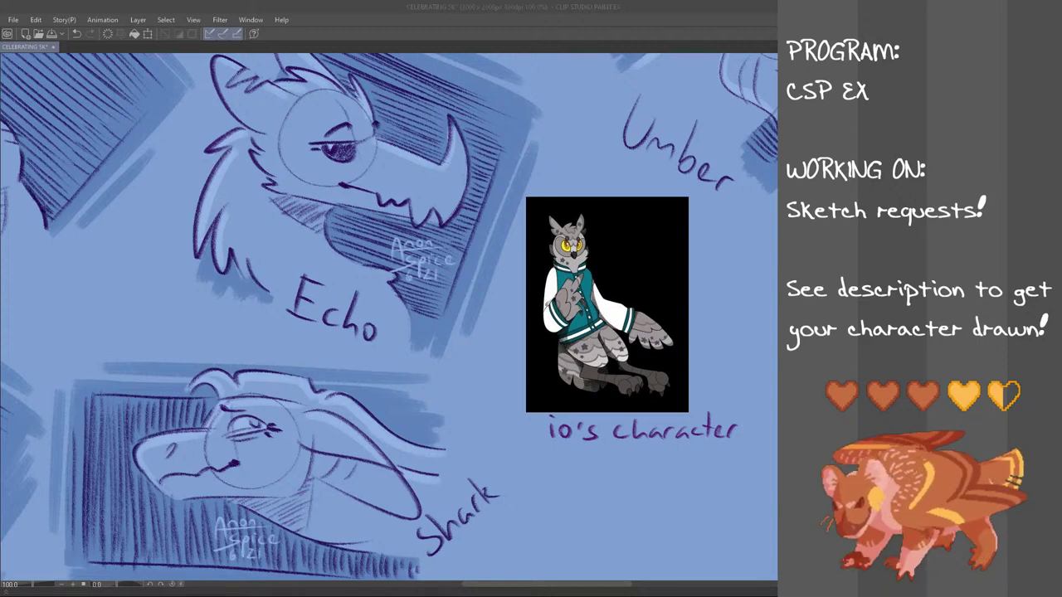
# - Move the owl reference and its handwritten note slightly upward, closer beneath the name "Umber"
pyautogui.scroll(-2, 693, 429)
pyautogui.moveTo(593, 587); pyautogui.dragTo(645, 583)
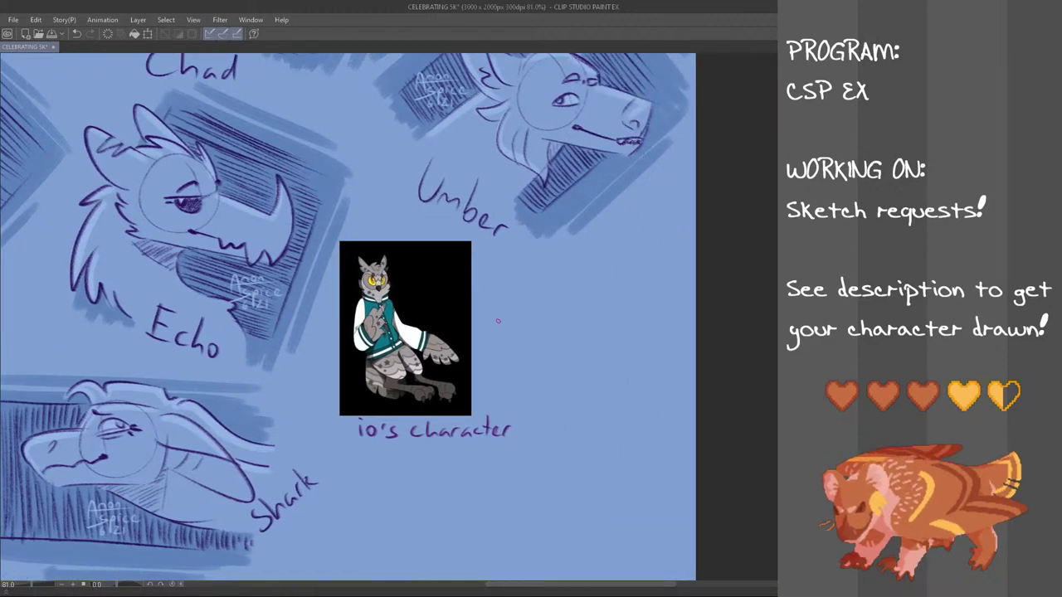
pyautogui.hotkey('ctrl', 't')
pyautogui.moveTo(444, 389); pyautogui.dragTo(449, 370)
pyautogui.click(421, 439)
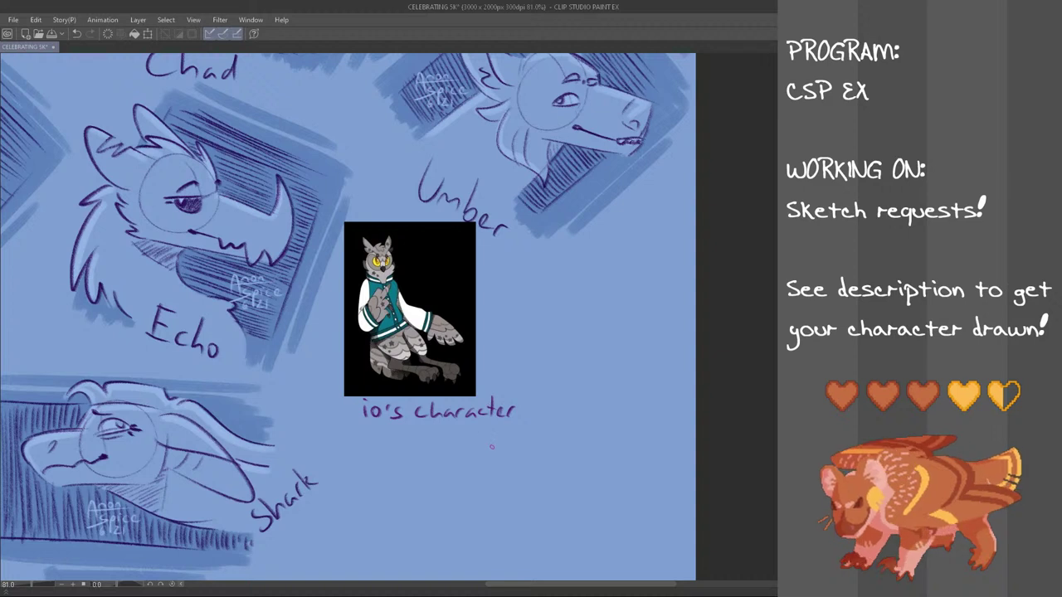
pyautogui.scroll(-1, 491, 440)
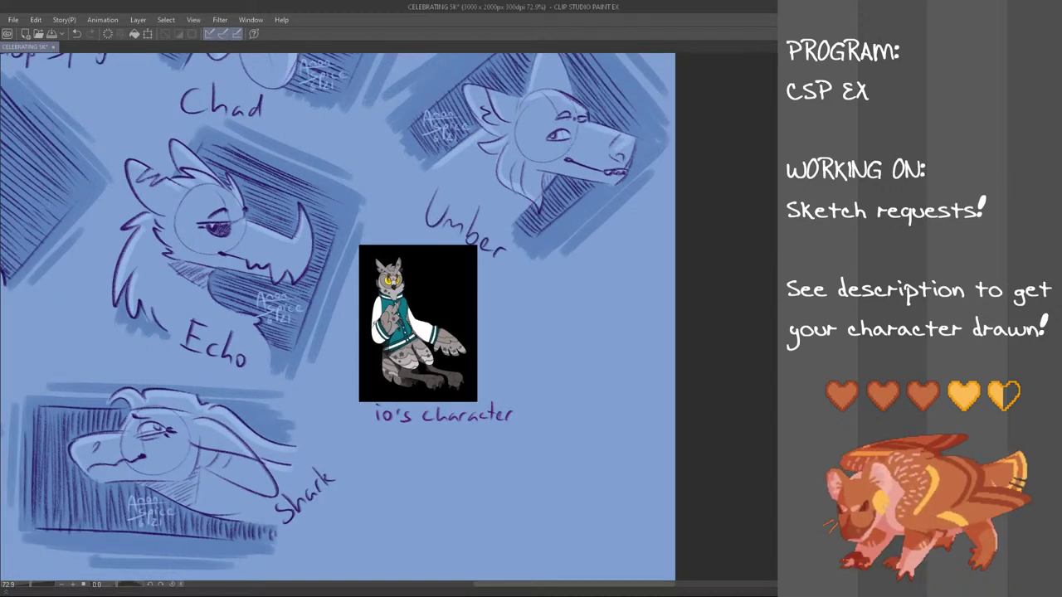
pyautogui.moveTo(491, 440); pyautogui.dragTo(491, 397)
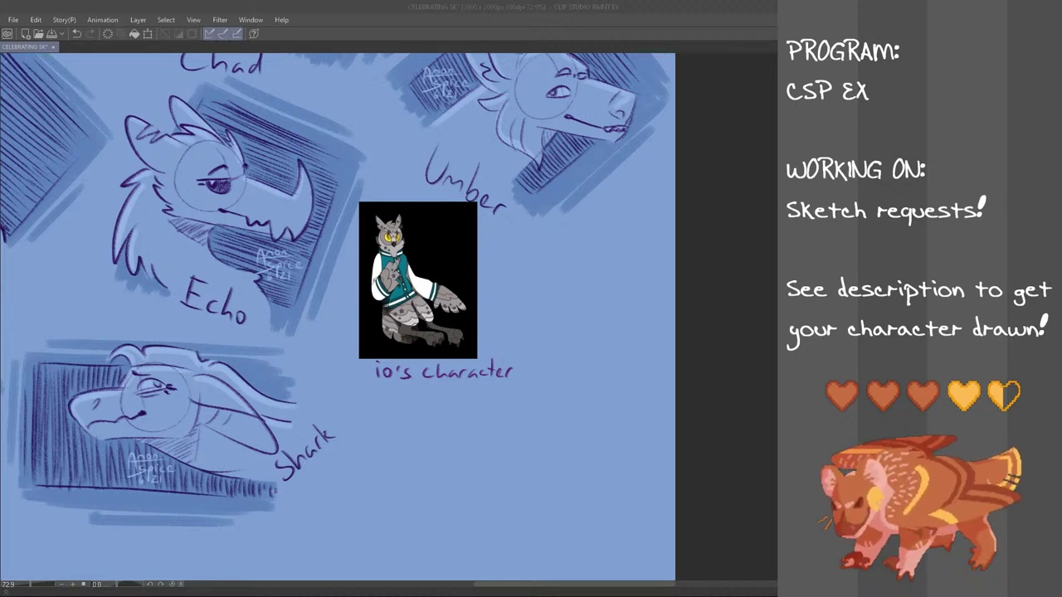
pyautogui.click(506, 5)
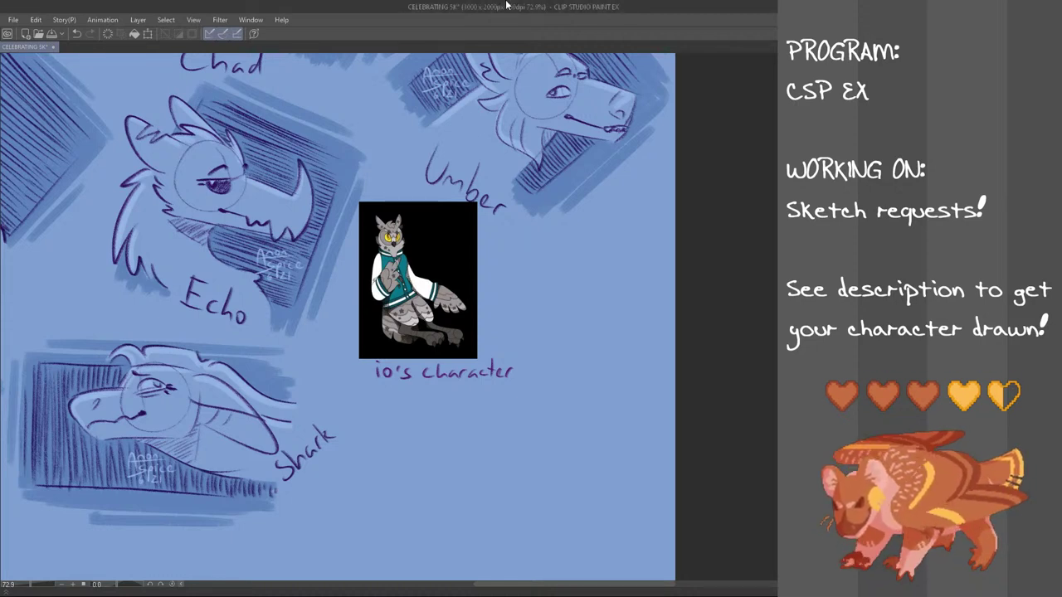
pyautogui.hotkey('ctrl', 't')
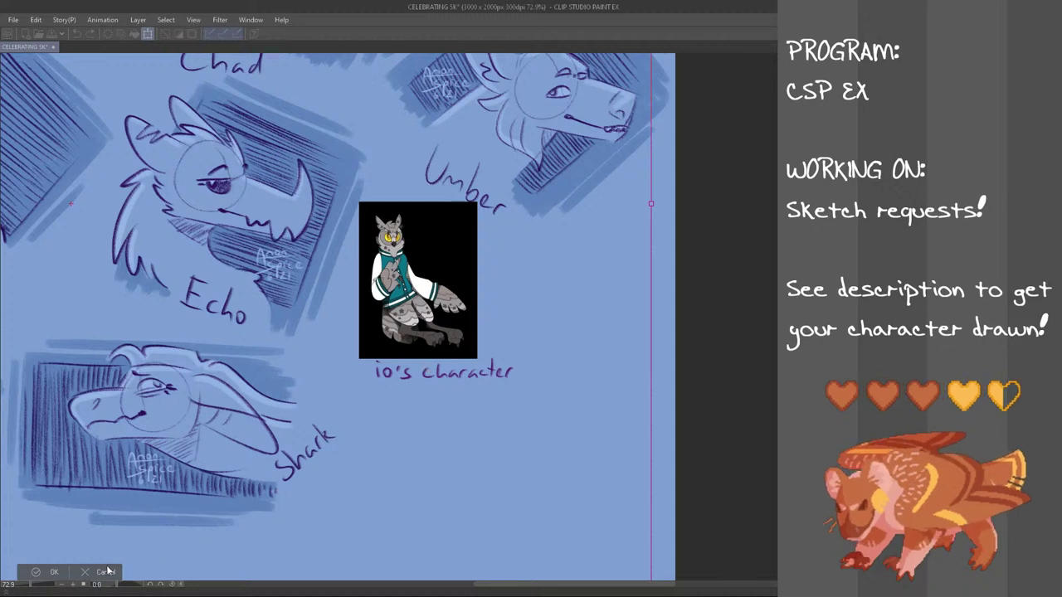
pyautogui.click(104, 570)
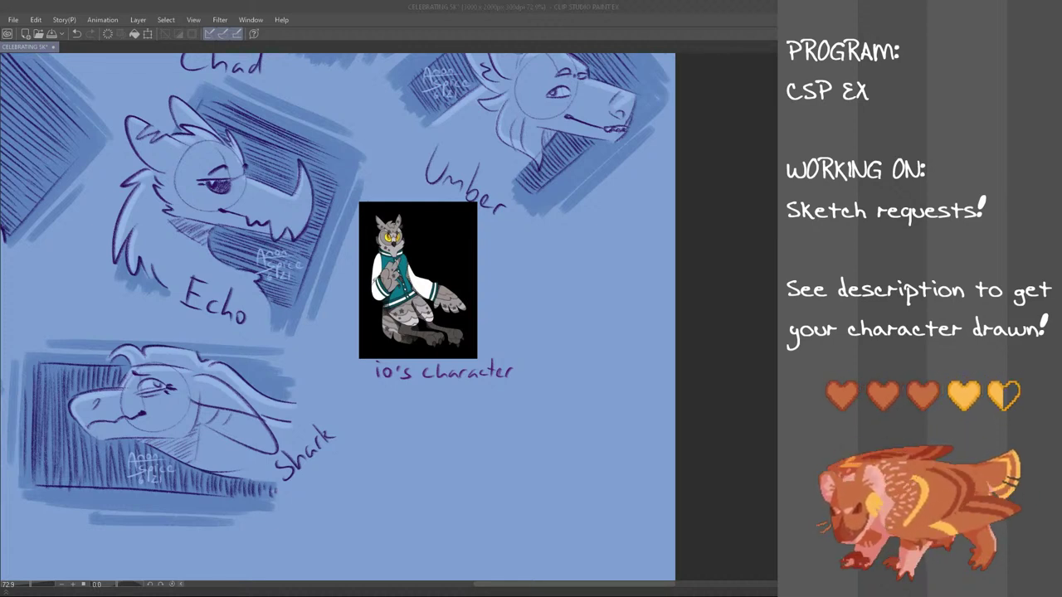
# - Move the owl reference and its note up beside Echo, overlapping the tip of Echo's muzzle, to free drawing space below
pyautogui.click(648, 5)
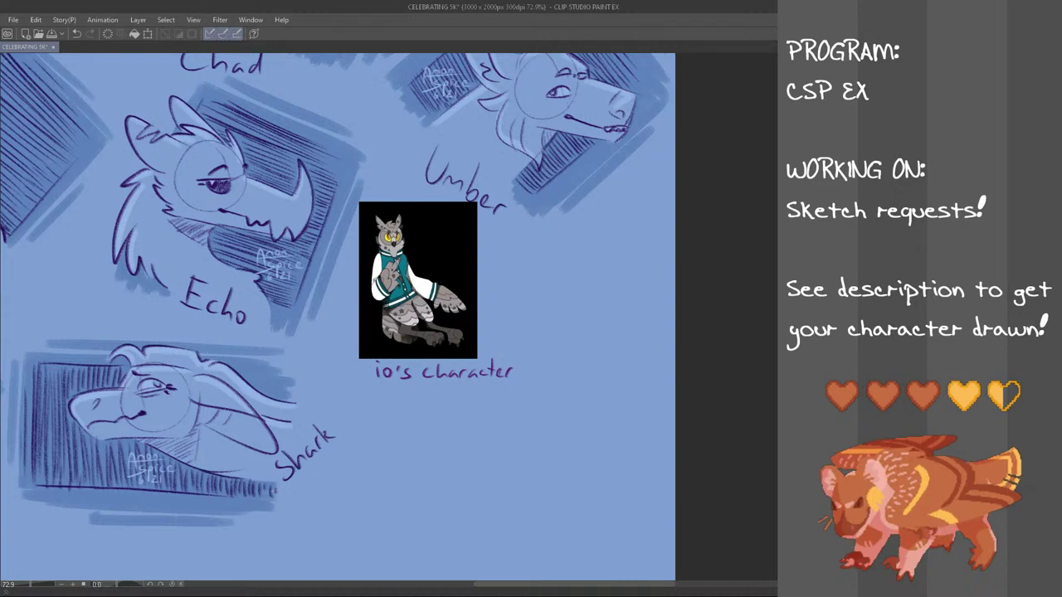
pyautogui.hotkey('ctrl', 't')
pyautogui.moveTo(459, 340); pyautogui.dragTo(389, 285)
pyautogui.click(342, 348)
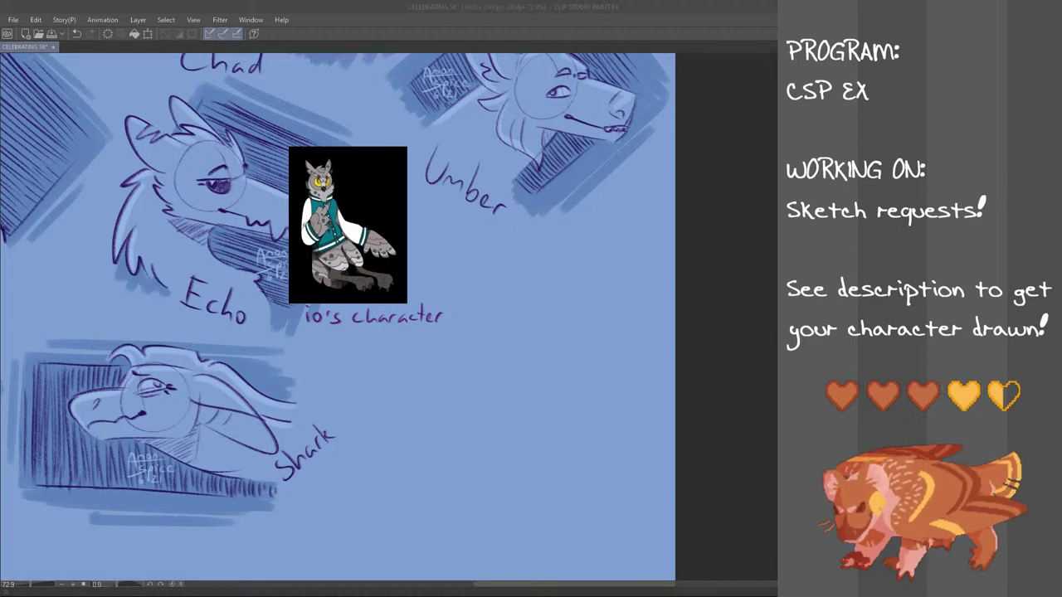
pyautogui.moveTo(481, 332)
pyautogui.mouseDown()
pyautogui.moveTo(481, 365)
pyautogui.moveTo(481, 331)
pyautogui.mouseUp()
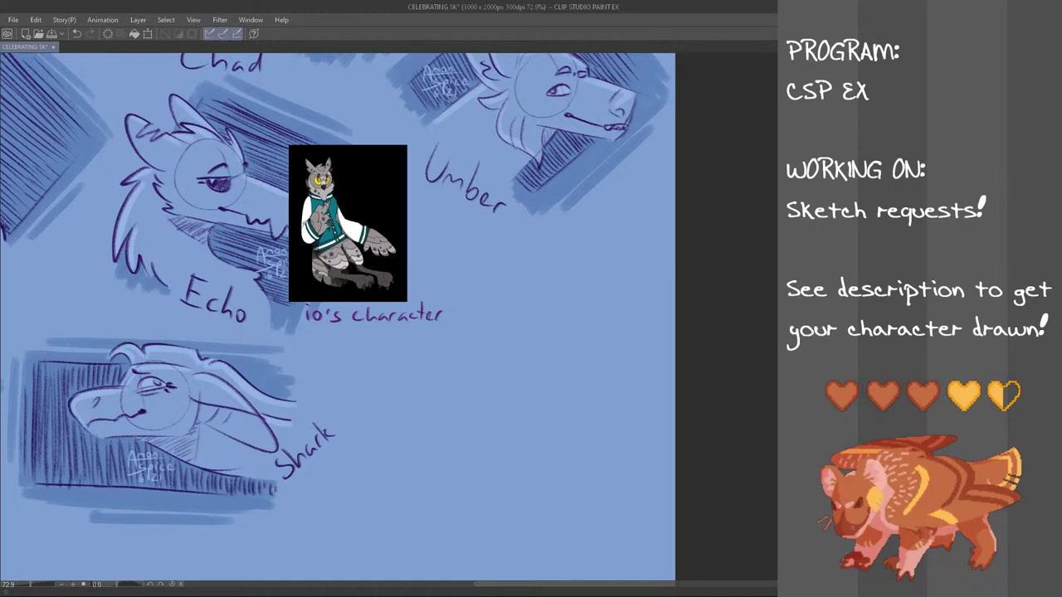
pyautogui.scroll(-1, 337, 317)
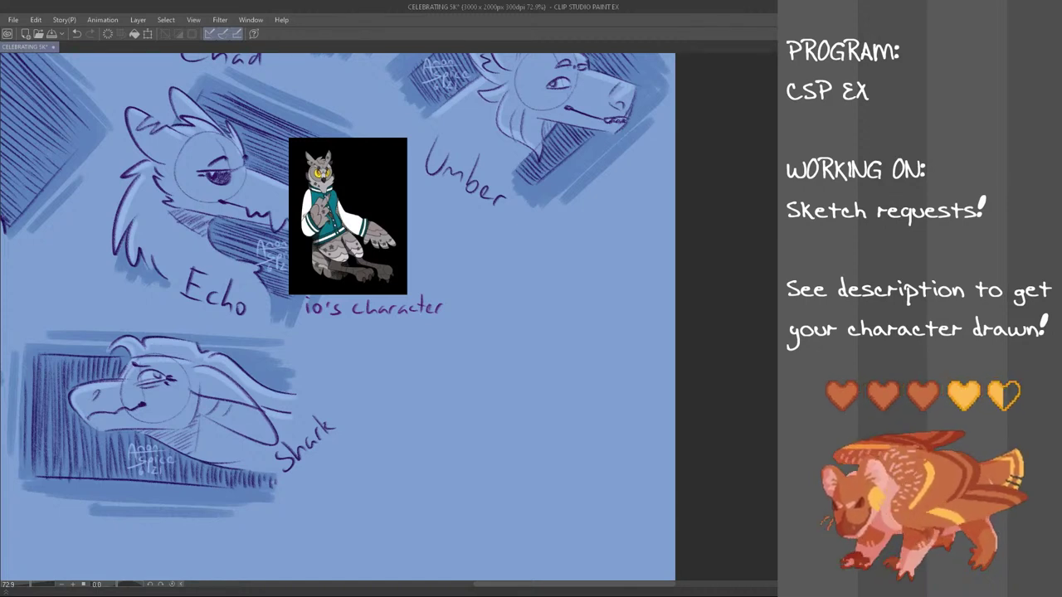
pyautogui.moveTo(592, 586)
pyautogui.mouseDown()
pyautogui.moveTo(550, 587)
pyautogui.moveTo(583, 580)
pyautogui.mouseUp()
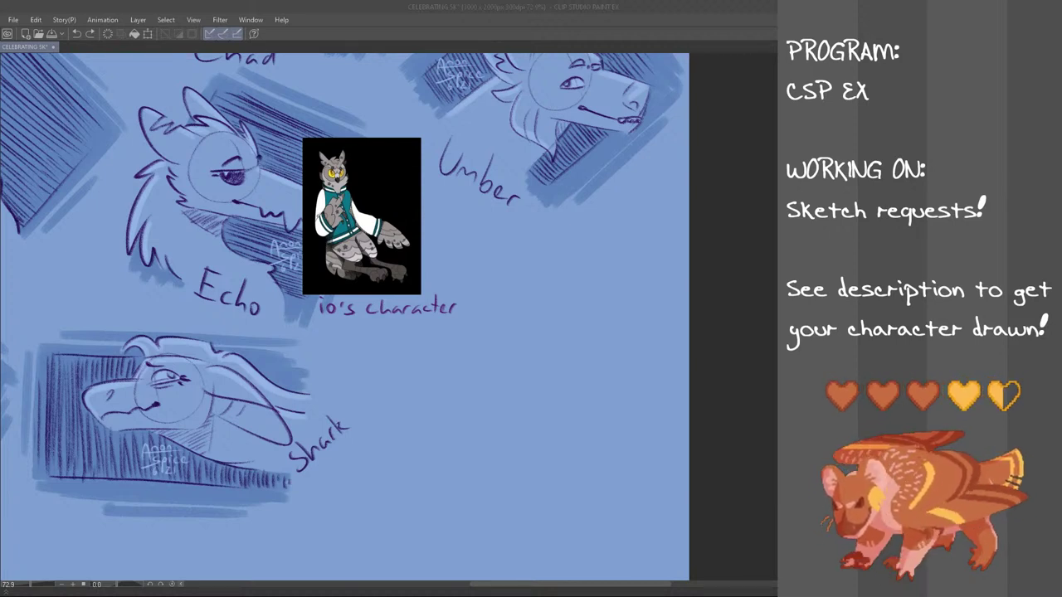
pyautogui.scroll(3, 525, 315)
pyautogui.scroll(-2, 525, 314)
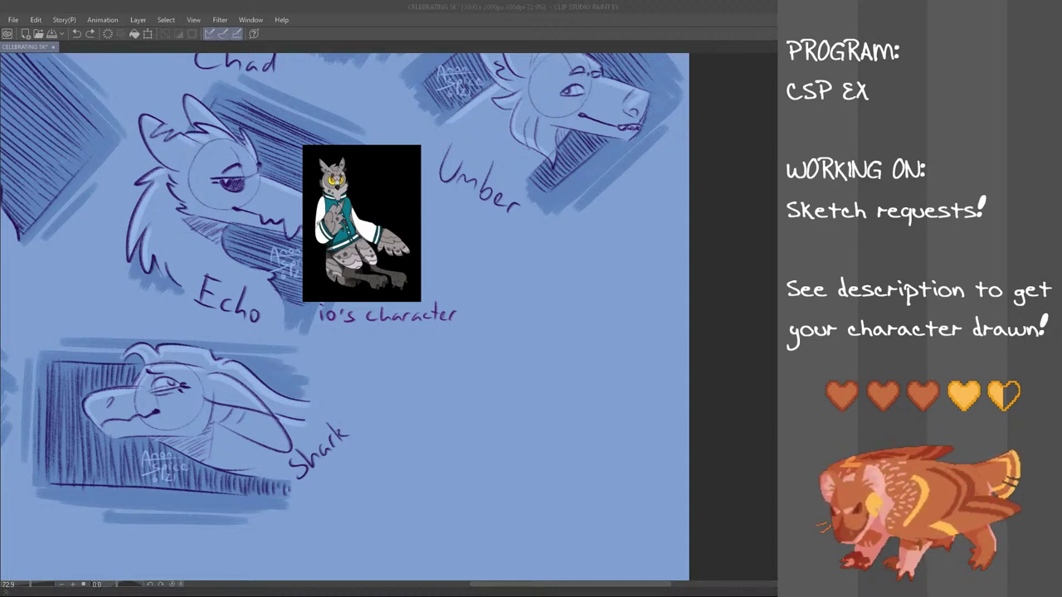
pyautogui.scroll(-1, 342, 289)
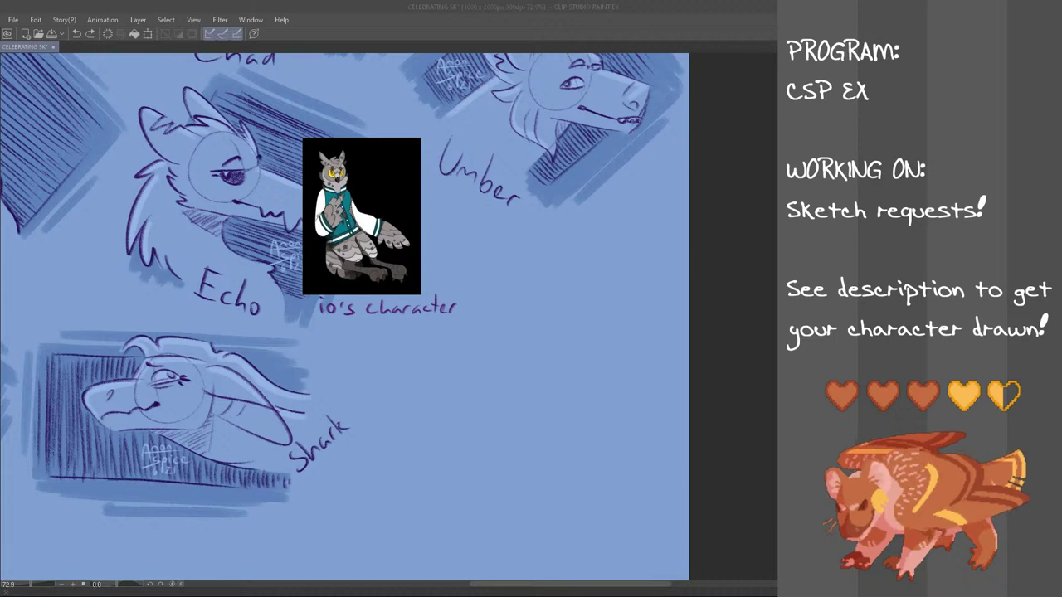
pyautogui.scroll(1, 524, 316)
pyautogui.scroll(-1, 524, 316)
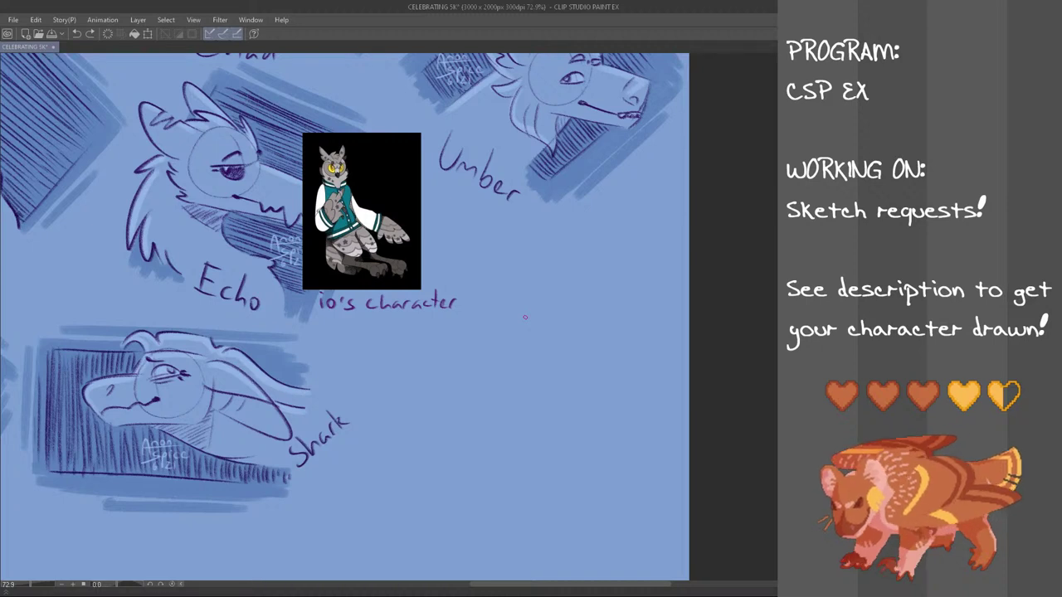
# - Sketch the owl's round head guide with crossing facial guidelines in the empty area beside Shark, redoing strokes as needed
pyautogui.moveTo(506, 363)
pyautogui.mouseDown()
pyautogui.moveTo(492, 405)
pyautogui.moveTo(516, 361)
pyautogui.moveTo(546, 355)
pyautogui.moveTo(527, 396)
pyautogui.moveTo(545, 370)
pyautogui.moveTo(488, 348)
pyautogui.moveTo(488, 364)
pyautogui.mouseUp()
pyautogui.hotkey('ctrl', 'z')
pyautogui.hotkey('ctrl', 'z')
pyautogui.hotkey('ctrl', 'z')
pyautogui.hotkey('ctrl', 'z')
pyautogui.hotkey('ctrl', 'z')
pyautogui.moveTo(486, 372)
pyautogui.mouseDown()
pyautogui.moveTo(549, 383)
pyautogui.moveTo(488, 356)
pyautogui.moveTo(526, 349)
pyautogui.moveTo(476, 388)
pyautogui.moveTo(489, 345)
pyautogui.moveTo(470, 368)
pyautogui.moveTo(496, 407)
pyautogui.mouseUp()
pyautogui.hotkey('ctrl', 'z')
pyautogui.hotkey('ctrl', 'z')
pyautogui.hotkey('ctrl', 'z')
pyautogui.hotkey('ctrl', 'z')
pyautogui.moveTo(508, 347); pyautogui.dragTo(500, 403)
pyautogui.hotkey('ctrl', 'z')
pyautogui.hotkey('ctrl', 'z')
pyautogui.moveTo(513, 337); pyautogui.dragTo(499, 398)
pyautogui.moveTo(485, 366)
pyautogui.mouseDown()
pyautogui.moveTo(527, 377)
pyautogui.moveTo(495, 398)
pyautogui.moveTo(516, 376)
pyautogui.moveTo(522, 386)
pyautogui.mouseUp()
pyautogui.hotkey('ctrl', 'z')
pyautogui.hotkey('ctrl', 'z')
pyautogui.hotkey('ctrl', 'z')
pyautogui.hotkey('ctrl', 'z')
pyautogui.hotkey('ctrl', 'z')
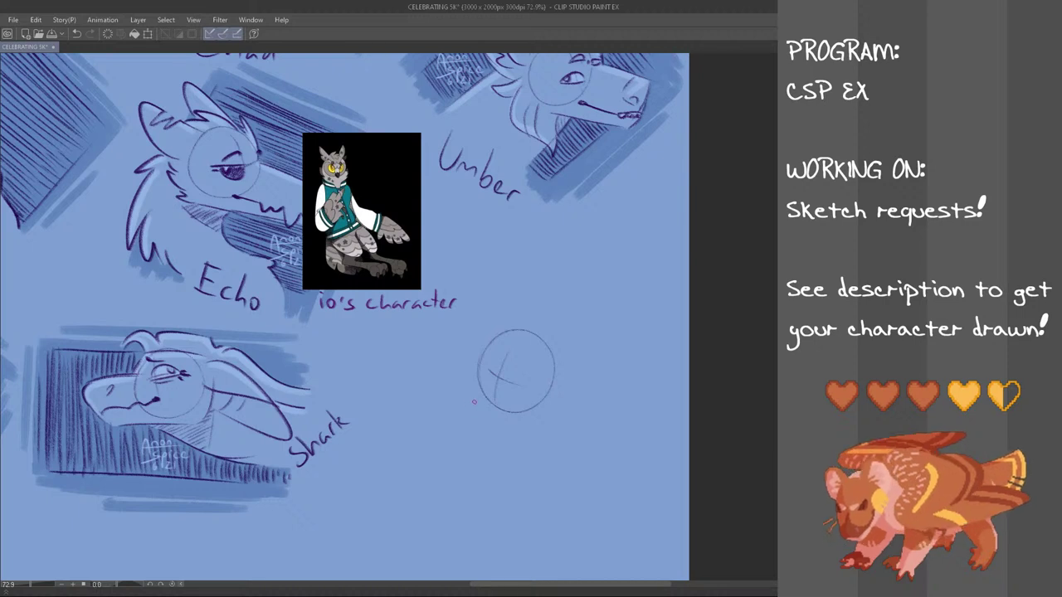
# - Draw the owl's hooked beak and mouth line at the lower front of the head circle, redoing strokes as needed
pyautogui.moveTo(477, 392); pyautogui.dragTo(478, 430)
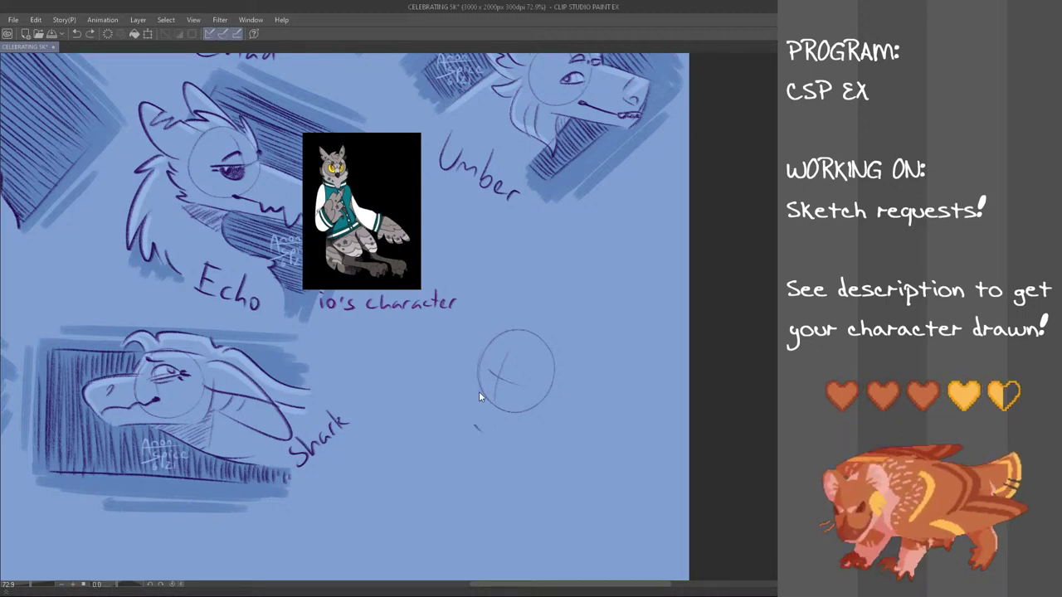
pyautogui.moveTo(477, 388)
pyautogui.mouseDown()
pyautogui.moveTo(467, 418)
pyautogui.moveTo(521, 395)
pyautogui.moveTo(489, 417)
pyautogui.moveTo(514, 412)
pyautogui.moveTo(505, 417)
pyautogui.mouseUp()
pyautogui.hotkey('ctrl', 'z')
pyautogui.hotkey('ctrl', 'z')
pyautogui.hotkey('ctrl', 'z')
pyautogui.hotkey('ctrl', 'z')
pyautogui.hotkey('ctrl', 'z')
pyautogui.hotkey('ctrl', 'z')
pyautogui.hotkey('ctrl', 'z')
pyautogui.hotkey('ctrl', 'z')
pyautogui.hotkey('ctrl', 'z')
pyautogui.hotkey('ctrl', 'z')
pyautogui.hotkey('ctrl', 'z')
pyautogui.hotkey('ctrl', 'z')
pyautogui.moveTo(515, 364)
pyautogui.mouseDown()
pyautogui.moveTo(546, 358)
pyautogui.moveTo(519, 414)
pyautogui.mouseUp()
pyautogui.hotkey('ctrl', 'z')
pyautogui.hotkey('ctrl', 'z')
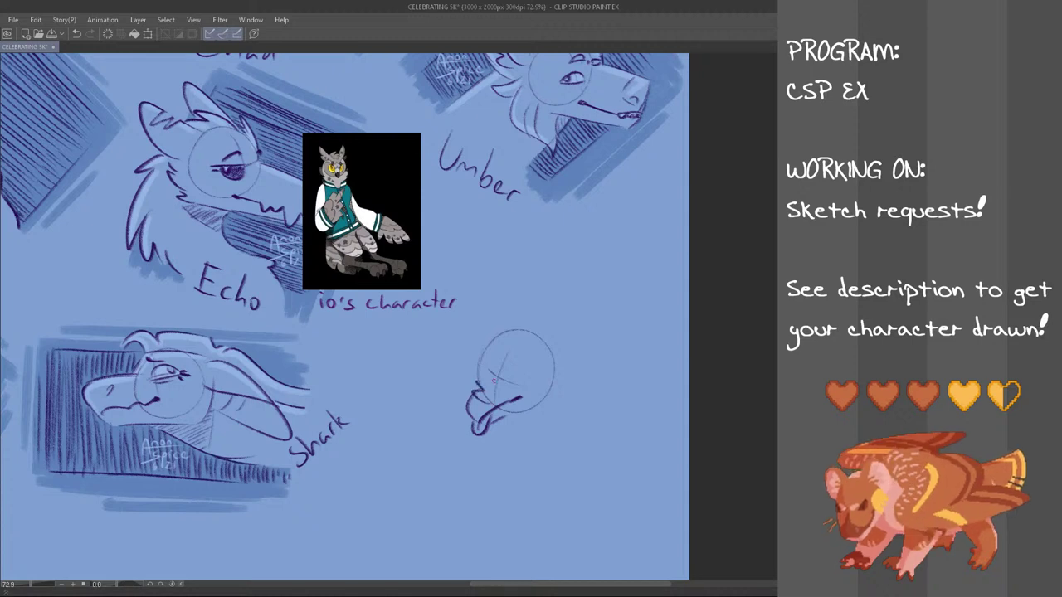
# - Draw the small feather tufts above the owl's beak and a rounded facial disc around the near cheek
pyautogui.moveTo(479, 375)
pyautogui.mouseDown()
pyautogui.moveTo(467, 388)
pyautogui.moveTo(548, 387)
pyautogui.moveTo(520, 421)
pyautogui.moveTo(554, 397)
pyautogui.moveTo(513, 423)
pyautogui.mouseUp()
pyautogui.hotkey('ctrl', 'z')
pyautogui.hotkey('ctrl', 'z')
pyautogui.hotkey('ctrl', 'z')
pyautogui.hotkey('ctrl', 'z')
pyautogui.hotkey('ctrl', 'z')
pyautogui.hotkey('ctrl', 'z')
pyautogui.hotkey('ctrl', 'z')
pyautogui.hotkey('ctrl', 'z')
pyautogui.hotkey('ctrl', 'z')
pyautogui.moveTo(553, 362)
pyautogui.mouseDown()
pyautogui.moveTo(557, 397)
pyautogui.moveTo(528, 421)
pyautogui.mouseUp()
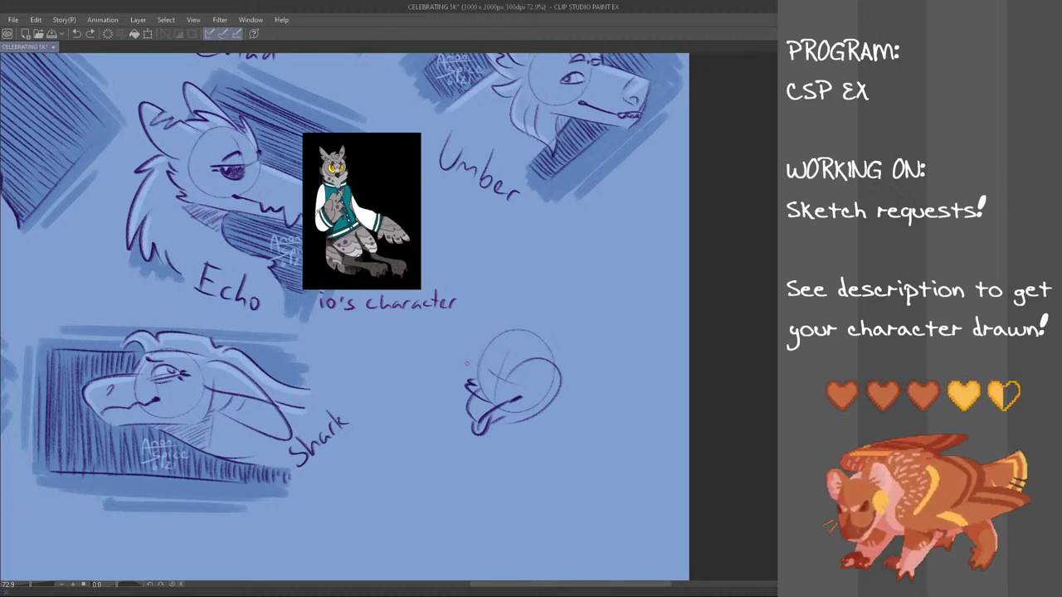
# - Redraw the rim of the owl's near facial disc so it follows the back of the head circle more tightly
pyautogui.moveTo(481, 360); pyautogui.dragTo(478, 374)
pyautogui.hotkey('ctrl', 'z')
pyautogui.hotkey('ctrl', 'z')
pyautogui.hotkey('ctrl', 'z')
pyautogui.hotkey('ctrl', 'z')
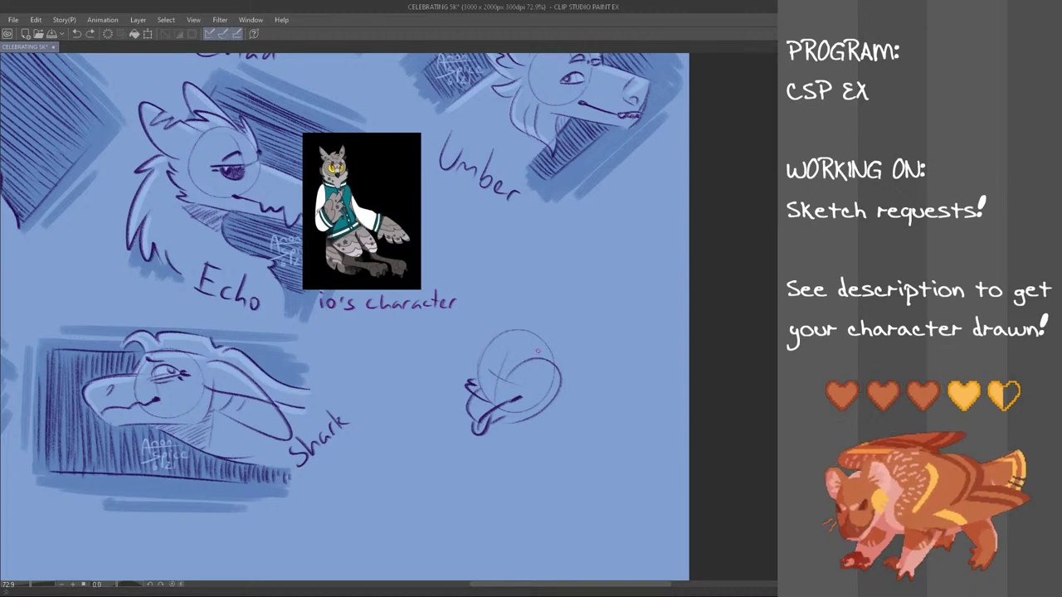
pyautogui.moveTo(516, 361)
pyautogui.mouseDown()
pyautogui.moveTo(535, 348)
pyautogui.moveTo(535, 418)
pyautogui.mouseUp()
pyautogui.hotkey('ctrl', 'z')
pyautogui.hotkey('ctrl', 'z')
pyautogui.hotkey('ctrl', 'z')
pyautogui.moveTo(535, 350)
pyautogui.mouseDown()
pyautogui.moveTo(509, 391)
pyautogui.moveTo(552, 366)
pyautogui.moveTo(525, 420)
pyautogui.mouseUp()
pyautogui.hotkey('ctrl', 'z')
pyautogui.hotkey('ctrl', 'z')
# - Try several rounded inner curves for the eye area inside the owl's near facial disc, undoing each one
pyautogui.moveTo(497, 383)
pyautogui.mouseDown()
pyautogui.moveTo(536, 350)
pyautogui.moveTo(523, 422)
pyautogui.mouseUp()
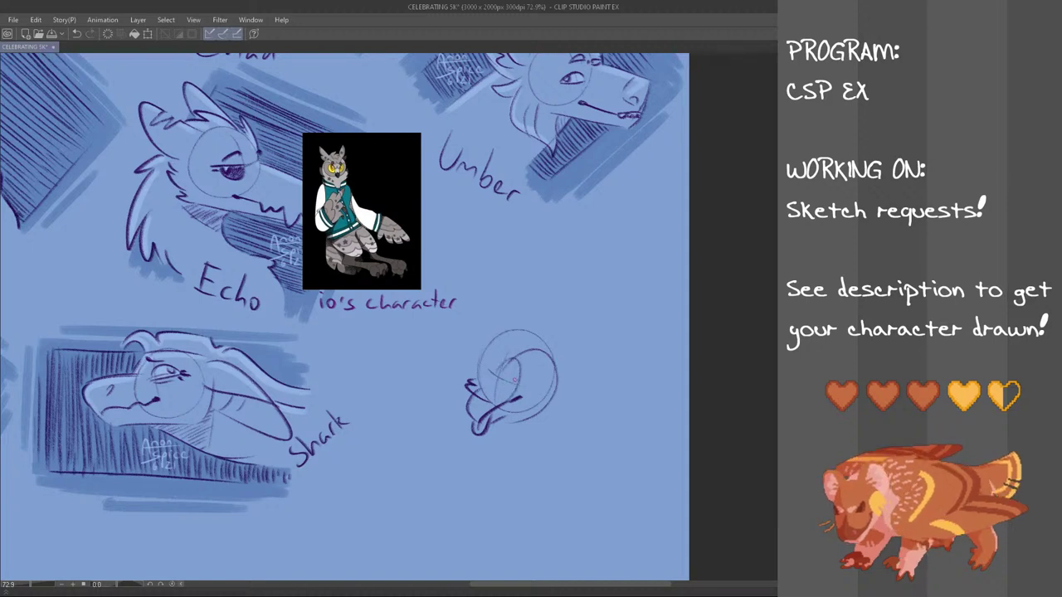
pyautogui.hotkey('ctrl', 'z')
pyautogui.moveTo(516, 359)
pyautogui.mouseDown()
pyautogui.moveTo(515, 396)
pyautogui.moveTo(513, 375)
pyautogui.mouseUp()
pyautogui.hotkey('ctrl', 'z')
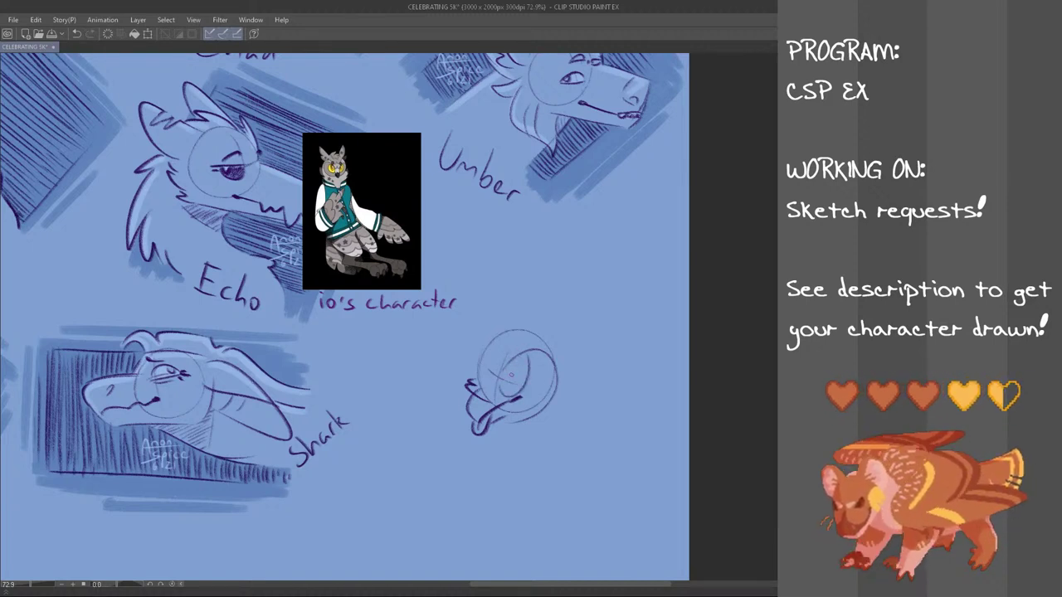
pyautogui.hotkey('ctrl', 'z')
pyautogui.moveTo(506, 365); pyautogui.dragTo(521, 393)
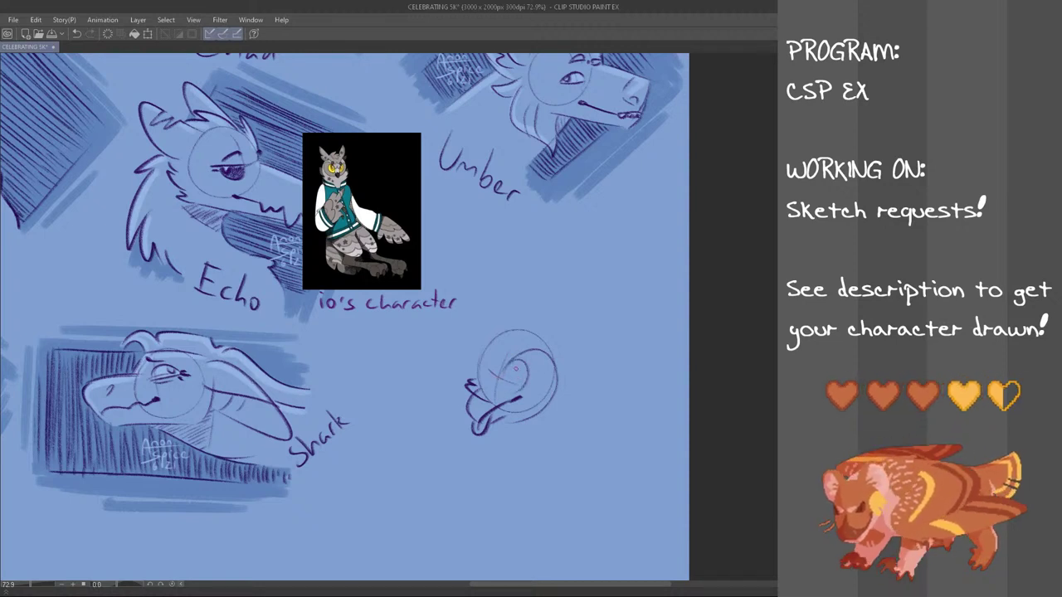
pyautogui.hotkey('ctrl', 'z')
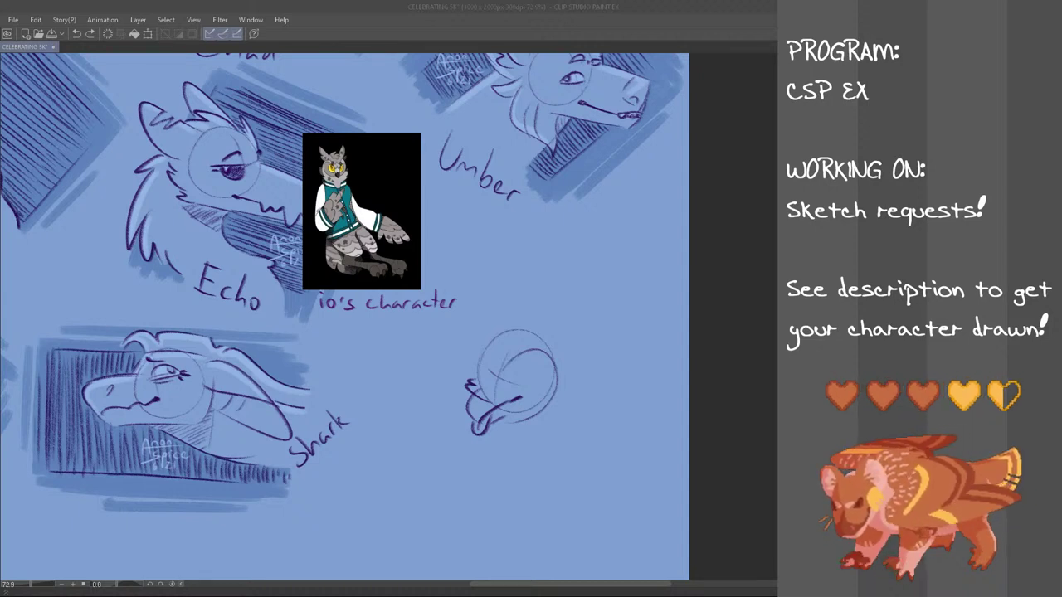
# - Draw the owl's near eye with lid and pupil, an oval brow spot above it, and the far facial disc's outline
pyautogui.click(318, 5)
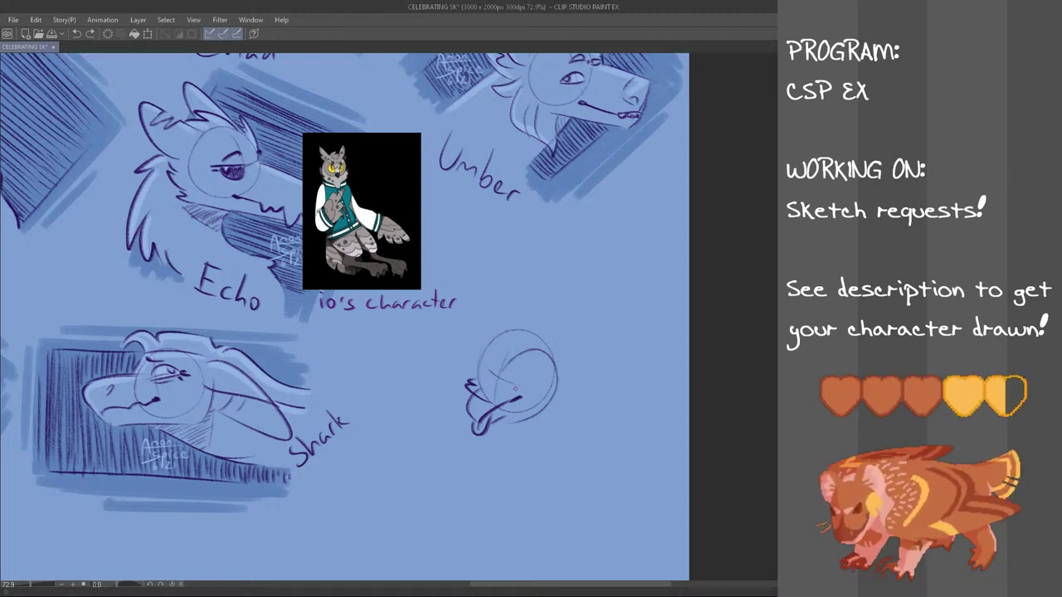
pyautogui.moveTo(471, 352)
pyautogui.mouseDown()
pyautogui.moveTo(479, 375)
pyautogui.moveTo(466, 384)
pyautogui.moveTo(529, 371)
pyautogui.moveTo(529, 356)
pyautogui.moveTo(511, 385)
pyautogui.moveTo(531, 367)
pyautogui.moveTo(513, 359)
pyautogui.mouseUp()
pyautogui.hotkey('ctrl', 'z')
pyautogui.hotkey('ctrl', 'z')
pyautogui.hotkey('ctrl', 'z')
pyautogui.hotkey('ctrl', 'z')
pyautogui.hotkey('ctrl', 'z')
pyautogui.hotkey('ctrl', 'z')
pyautogui.hotkey('ctrl', 'z')
pyautogui.hotkey('ctrl', 'z')
pyautogui.hotkey('ctrl', 'z')
pyautogui.hotkey('ctrl', 'z')
pyautogui.hotkey('ctrl', 'z')
pyautogui.hotkey('ctrl', 'z')
pyautogui.hotkey('ctrl', 'z')
pyautogui.hotkey('ctrl', 'z')
pyautogui.hotkey('ctrl', 'z')
# - Draw the owl's far eye and brow spot inside the far facial disc, and refine the brow over the near eye
pyautogui.moveTo(477, 349); pyautogui.dragTo(489, 363)
pyautogui.hotkey('ctrl', 'z')
pyautogui.hotkey('ctrl', 'z')
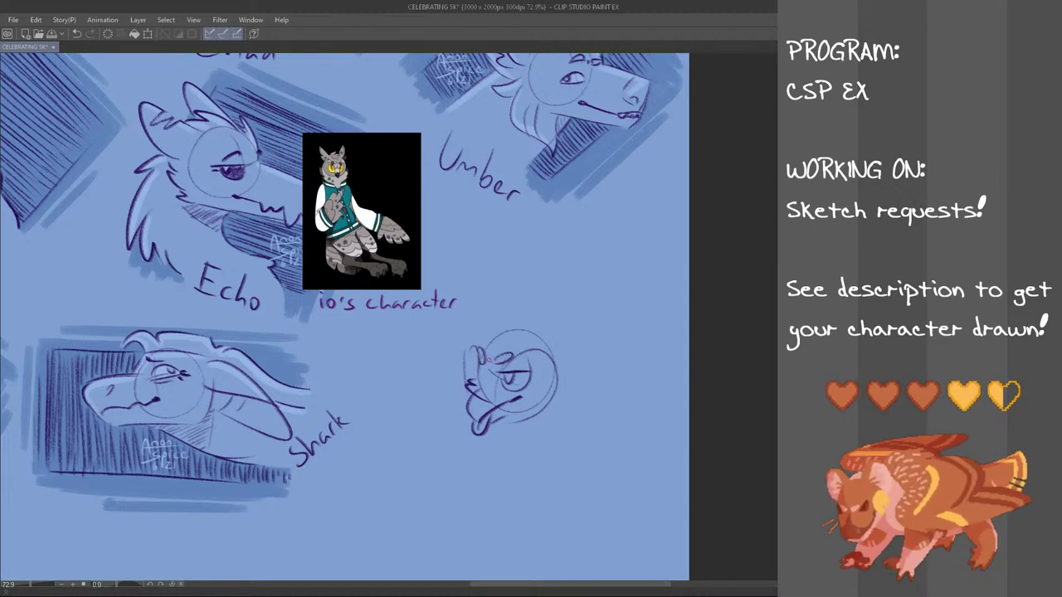
pyautogui.hotkey('ctrl', 'z')
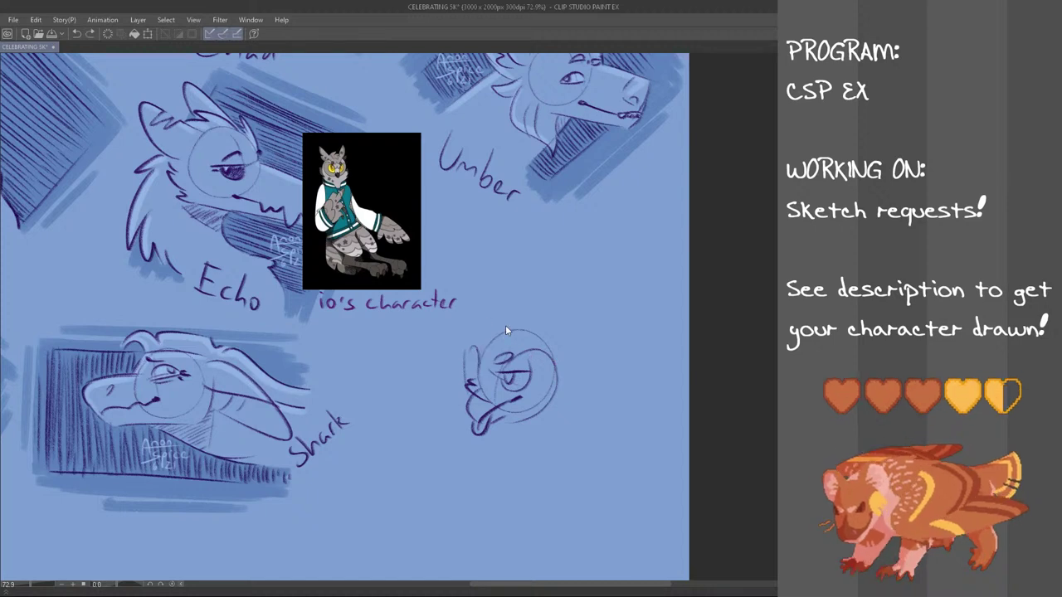
pyautogui.hotkey('ctrl', 'z')
pyautogui.moveTo(494, 362)
pyautogui.mouseDown()
pyautogui.moveTo(513, 357)
pyautogui.moveTo(488, 365)
pyautogui.mouseUp()
pyautogui.hotkey('ctrl', 'z')
pyautogui.hotkey('ctrl', 'z')
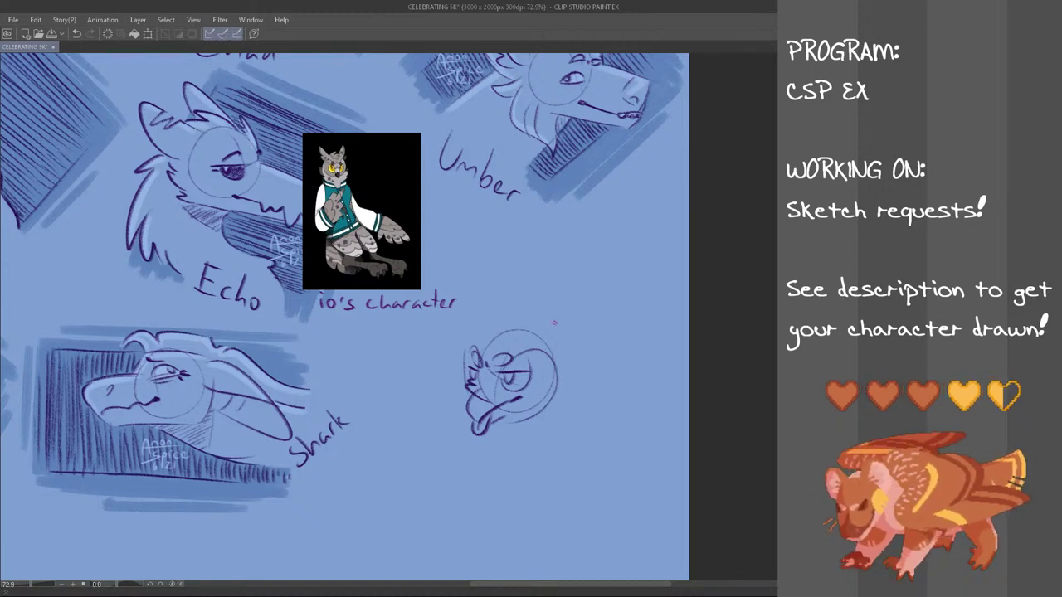
pyautogui.hotkey('ctrl', 'z')
pyautogui.moveTo(470, 368)
pyautogui.mouseDown()
pyautogui.moveTo(478, 383)
pyautogui.moveTo(476, 370)
pyautogui.mouseUp()
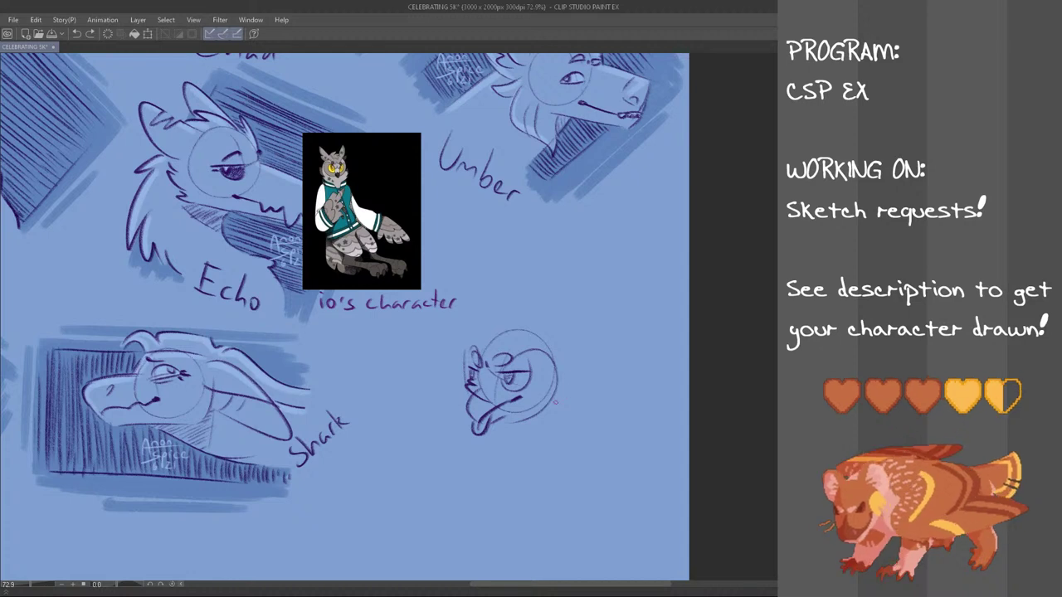
# - Sketch the feather tuft under the owl's beak and the front and back neck lines, redoing strokes as needed
pyautogui.moveTo(471, 451); pyautogui.dragTo(469, 431)
pyautogui.hotkey('ctrl', 'z')
pyautogui.hotkey('ctrl', 'z')
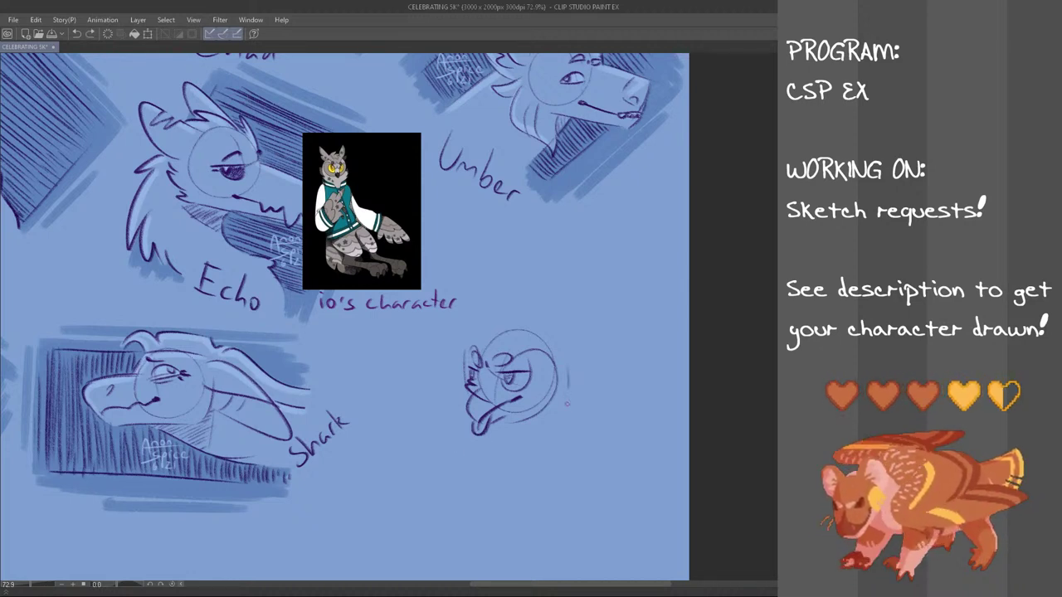
pyautogui.moveTo(568, 369); pyautogui.dragTo(560, 441)
pyautogui.hotkey('ctrl', 'z')
pyautogui.moveTo(569, 361)
pyautogui.mouseDown()
pyautogui.moveTo(570, 384)
pyautogui.moveTo(499, 452)
pyautogui.moveTo(469, 469)
pyautogui.moveTo(480, 456)
pyautogui.moveTo(462, 443)
pyautogui.moveTo(471, 462)
pyautogui.moveTo(573, 395)
pyautogui.moveTo(565, 446)
pyautogui.mouseUp()
pyautogui.hotkey('ctrl', 'z')
pyautogui.hotkey('ctrl', 'z')
pyautogui.hotkey('ctrl', 'z')
pyautogui.hotkey('ctrl', 'z')
pyautogui.hotkey('ctrl', 'z')
pyautogui.hotkey('ctrl', 'z')
pyautogui.hotkey('ctrl', 'z')
pyautogui.hotkey('ctrl', 'z')
pyautogui.hotkey('ctrl', 'z')
pyautogui.moveTo(573, 391); pyautogui.dragTo(566, 436)
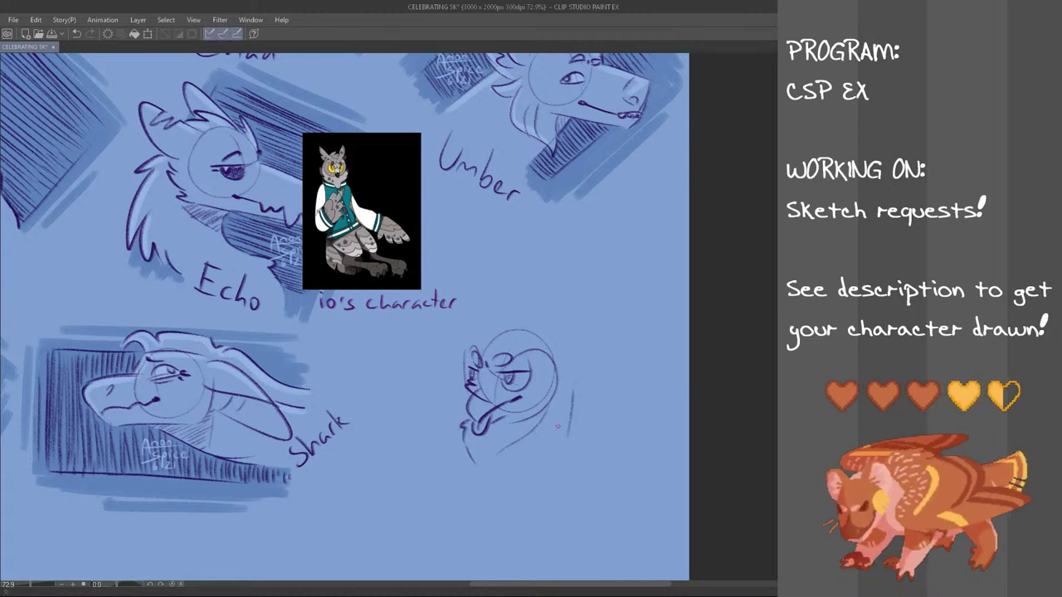
pyautogui.hotkey('ctrl', 'z')
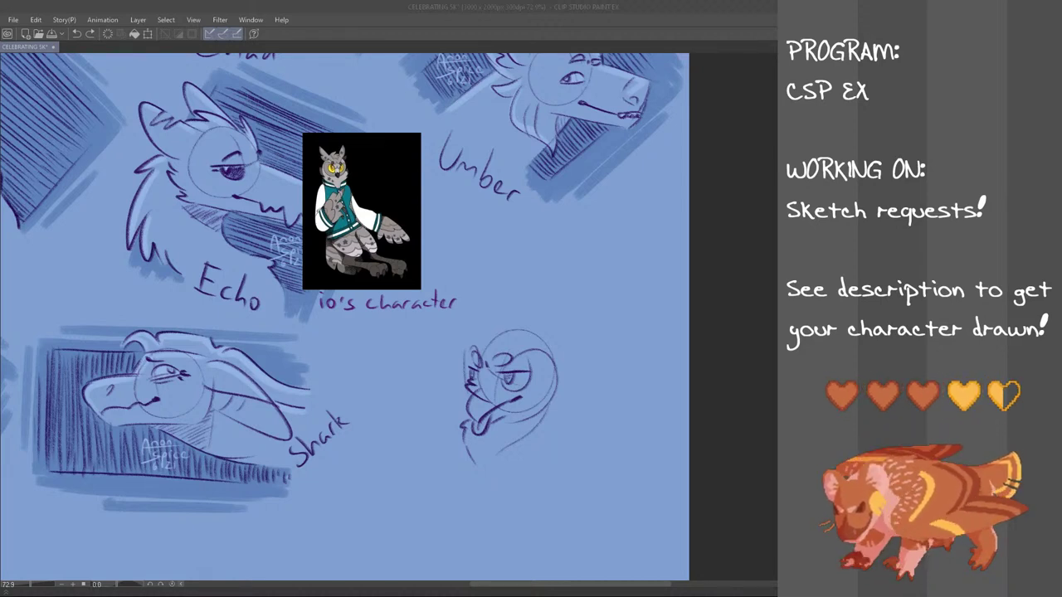
# - Try shoulder and neck-base strokes beneath the owl's head, undoing each one
pyautogui.click(278, 4)
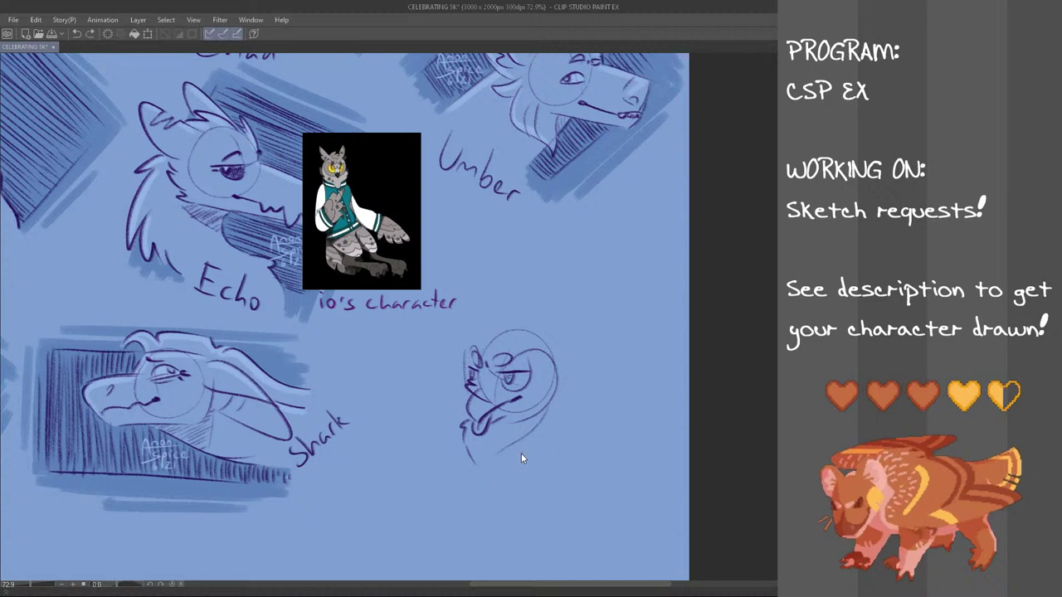
pyautogui.moveTo(534, 446); pyautogui.dragTo(559, 441)
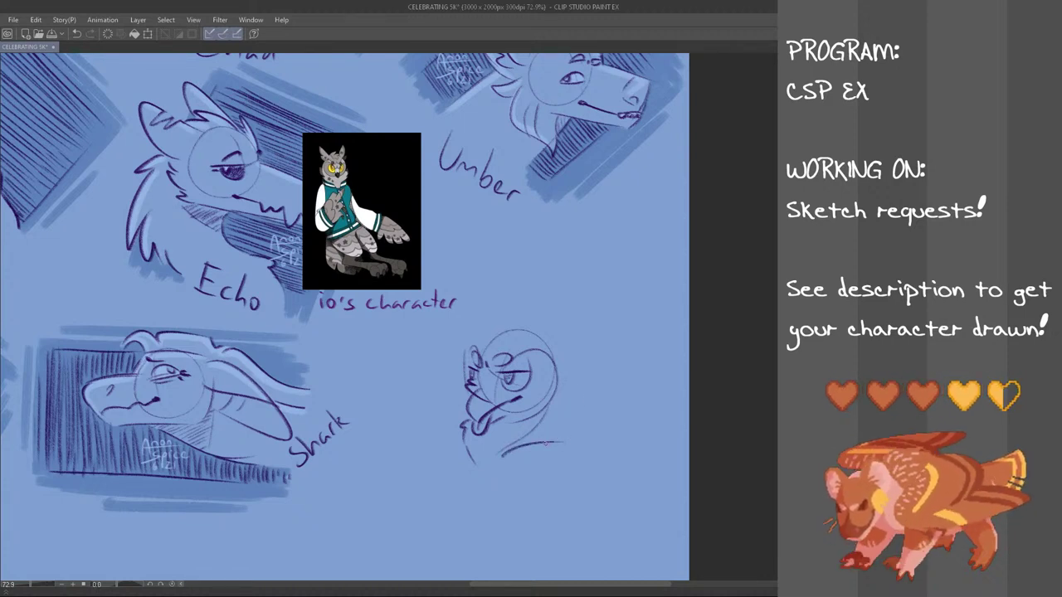
pyautogui.moveTo(571, 389); pyautogui.dragTo(553, 470)
pyautogui.hotkey('ctrl', 'z')
pyautogui.moveTo(463, 465); pyautogui.dragTo(456, 489)
pyautogui.hotkey('ctrl', 'z')
pyautogui.moveTo(505, 462); pyautogui.dragTo(555, 443)
pyautogui.hotkey('ctrl', 'z')
pyautogui.hotkey('ctrl', 'z')
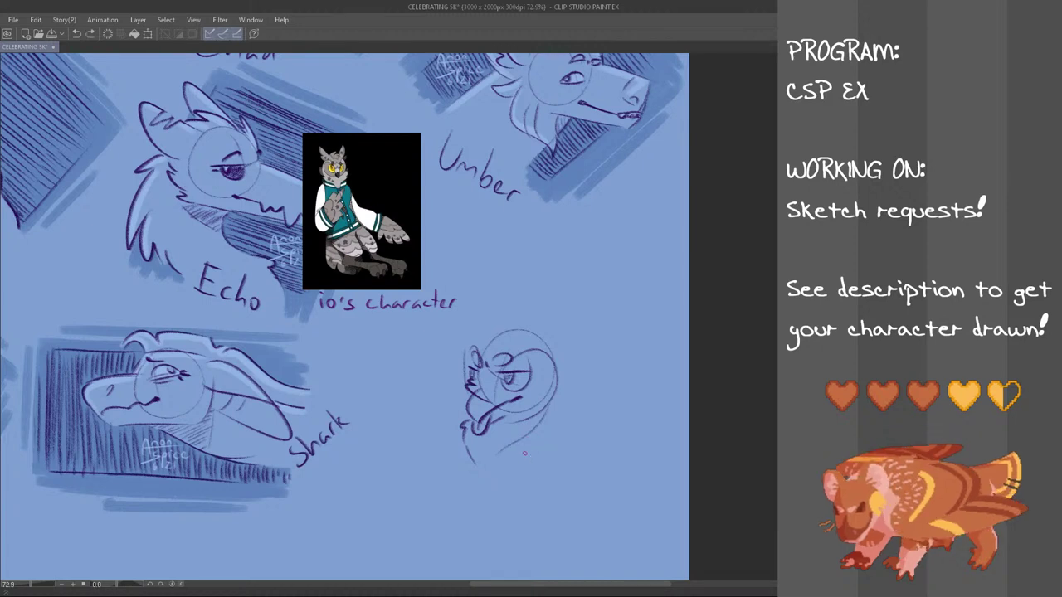
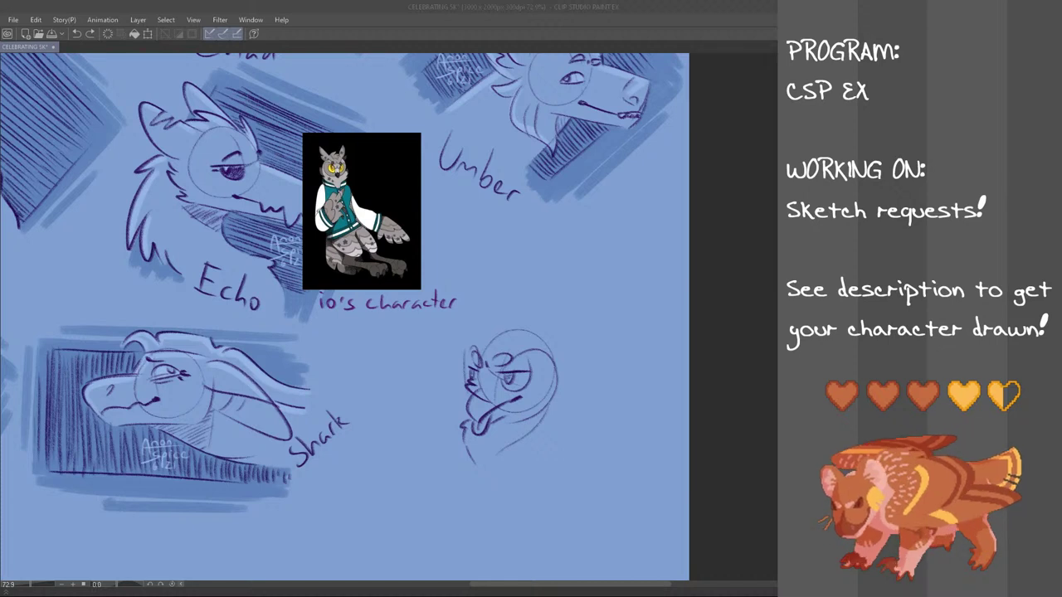
# - Draw the rounded feather tuft on top of the owl's head above the guide circle, redoing strokes as needed
pyautogui.click(408, 5)
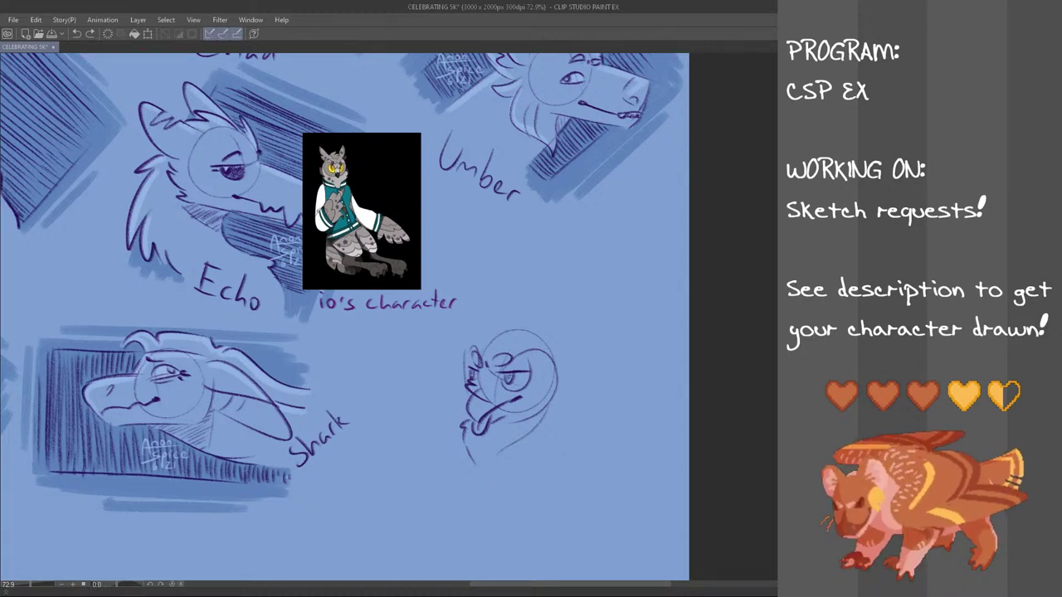
pyautogui.scroll(-2, 611, 334)
pyautogui.moveTo(569, 380); pyautogui.dragTo(571, 424)
pyautogui.hotkey('ctrl', 'z')
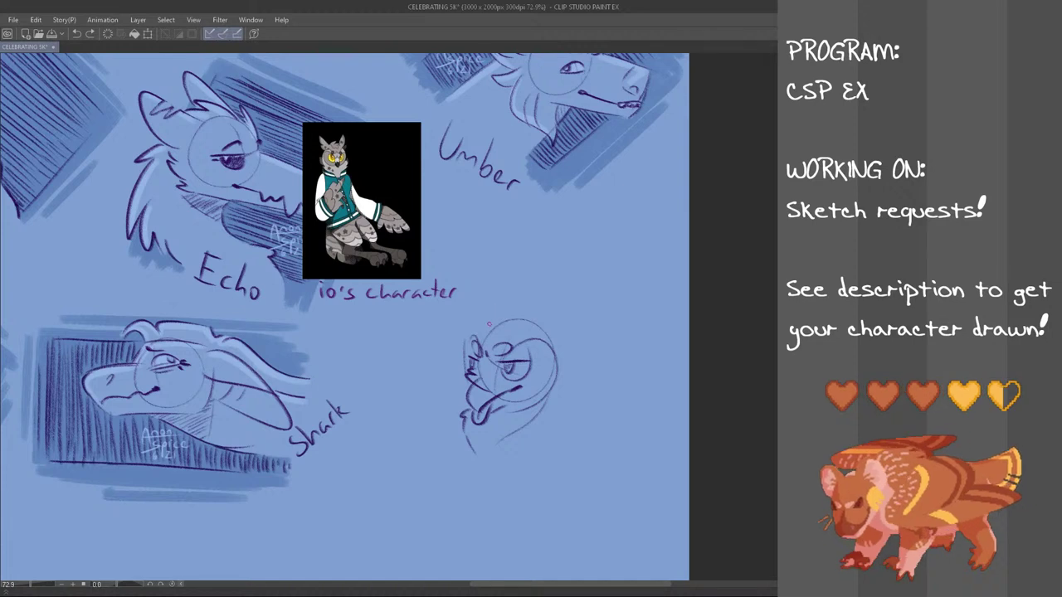
pyautogui.moveTo(477, 316); pyautogui.dragTo(487, 330)
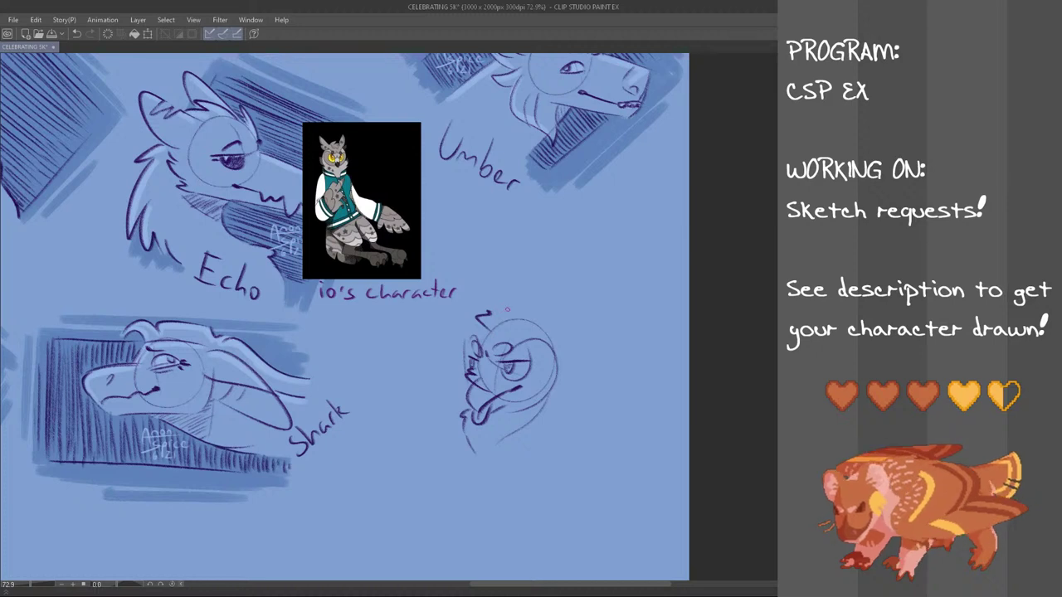
pyautogui.moveTo(520, 310)
pyautogui.mouseDown()
pyautogui.moveTo(486, 325)
pyautogui.moveTo(484, 307)
pyautogui.moveTo(515, 307)
pyautogui.moveTo(481, 329)
pyautogui.mouseUp()
pyautogui.hotkey('ctrl', 'z')
pyautogui.hotkey('ctrl', 'z')
pyautogui.hotkey('ctrl', 'z')
pyautogui.hotkey('ctrl', 'z')
pyautogui.hotkey('ctrl', 'z')
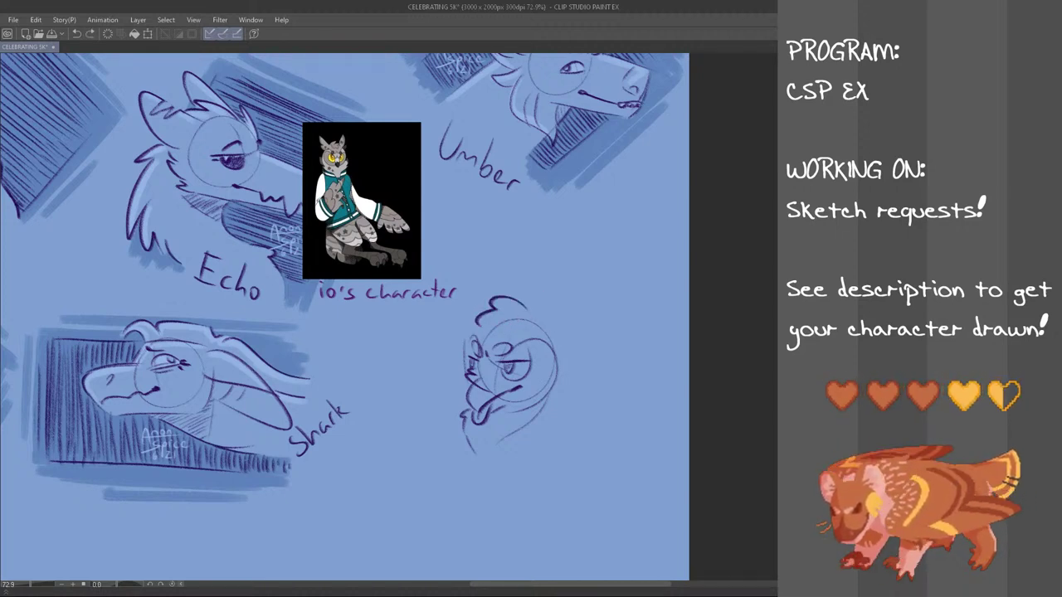
pyautogui.hotkey('ctrl', 'z')
# - Draw the owl's tall near ear tuft with small feather notches at its base, redoing strokes as needed
pyautogui.moveTo(534, 313)
pyautogui.mouseDown()
pyautogui.moveTo(551, 267)
pyautogui.moveTo(568, 340)
pyautogui.moveTo(566, 322)
pyautogui.moveTo(563, 333)
pyautogui.mouseUp()
pyautogui.hotkey('ctrl', 'z')
pyautogui.hotkey('ctrl', 'z')
pyautogui.hotkey('ctrl', 'z')
pyautogui.hotkey('ctrl', 'z')
pyautogui.hotkey('ctrl', 'z')
pyautogui.hotkey('ctrl', 'z')
pyautogui.hotkey('ctrl', 'z')
pyautogui.hotkey('ctrl', 'z')
# - Draw the owl's far ear tuft and connect its base to the far side of the face with a curved line
pyautogui.moveTo(479, 305)
pyautogui.mouseDown()
pyautogui.moveTo(496, 258)
pyautogui.moveTo(499, 294)
pyautogui.mouseUp()
pyautogui.hotkey('ctrl', 'z')
pyautogui.hotkey('ctrl', 'z')
pyautogui.moveTo(477, 299); pyautogui.dragTo(498, 248)
pyautogui.hotkey('ctrl', 'z')
pyautogui.moveTo(478, 297)
pyautogui.mouseDown()
pyautogui.moveTo(499, 295)
pyautogui.moveTo(473, 316)
pyautogui.moveTo(498, 284)
pyautogui.moveTo(505, 294)
pyautogui.moveTo(465, 356)
pyautogui.mouseUp()
pyautogui.hotkey('ctrl', 'z')
pyautogui.hotkey('ctrl', 'z')
pyautogui.hotkey('ctrl', 'z')
pyautogui.hotkey('ctrl', 'z')
pyautogui.hotkey('ctrl', 'z')
pyautogui.hotkey('ctrl', 'z')
pyautogui.hotkey('ctrl', 'z')
pyautogui.hotkey('ctrl', 'z')
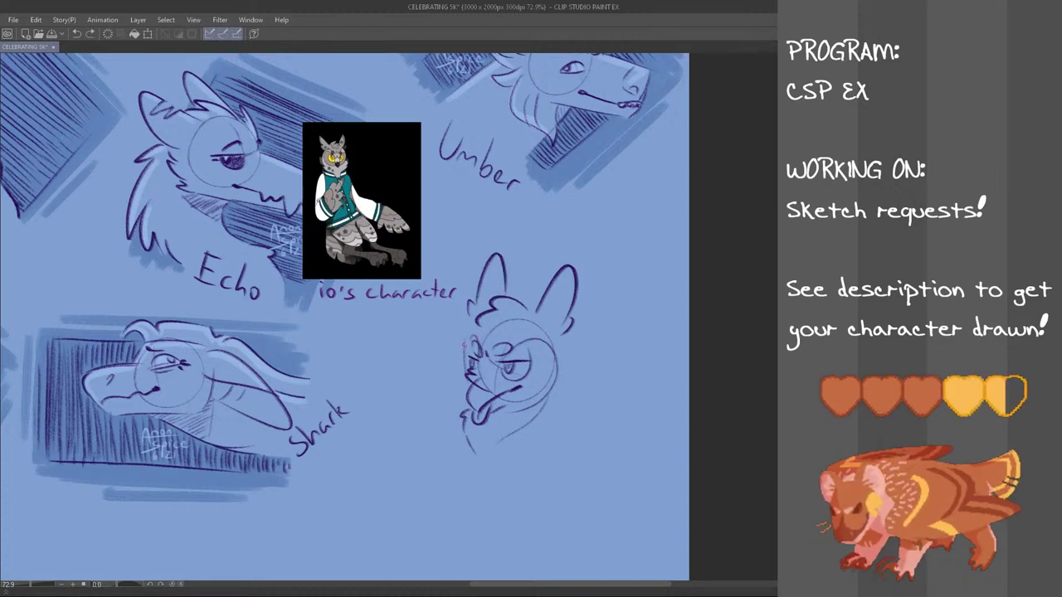
pyautogui.moveTo(476, 320); pyautogui.dragTo(464, 345)
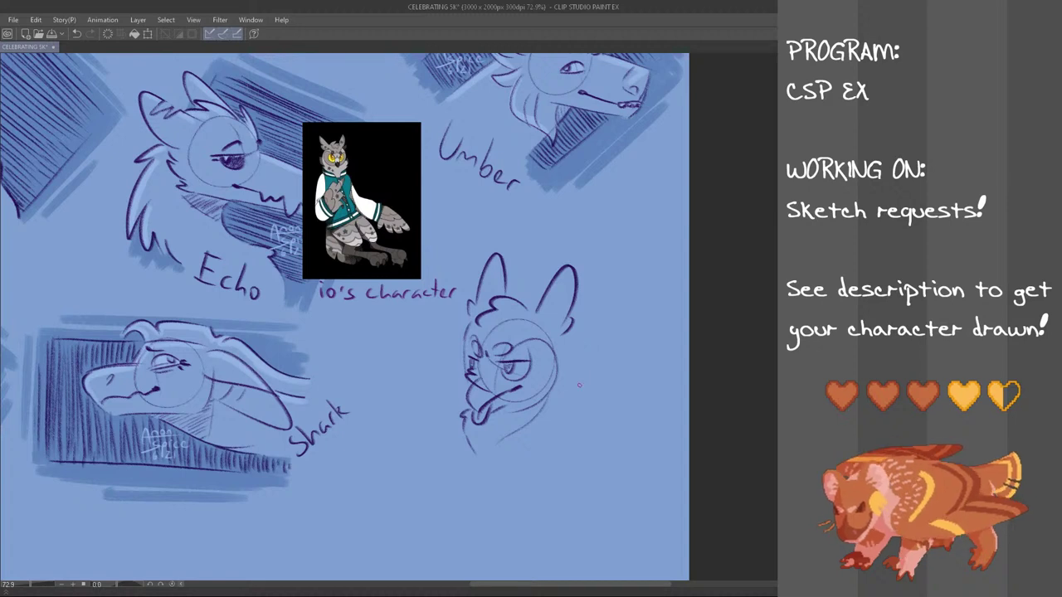
# - Try a contour stroke down the back of the owl's head, undoing it
pyautogui.moveTo(572, 347)
pyautogui.mouseDown()
pyautogui.moveTo(567, 414)
pyautogui.moveTo(501, 447)
pyautogui.moveTo(549, 417)
pyautogui.mouseUp()
pyautogui.hotkey('ctrl', 'z')
pyautogui.hotkey('ctrl', 'z')
pyautogui.hotkey('ctrl', 'z')
pyautogui.hotkey('ctrl', 'z')
# - Try a first version of the jacket collar's near and far flaps at the base of the owl's neck
pyautogui.moveTo(509, 452)
pyautogui.mouseDown()
pyautogui.moveTo(503, 437)
pyautogui.moveTo(554, 428)
pyautogui.mouseUp()
pyautogui.moveTo(549, 431)
pyautogui.mouseDown()
pyautogui.moveTo(566, 466)
pyautogui.moveTo(570, 449)
pyautogui.mouseUp()
pyautogui.hotkey('ctrl', 'z')
pyautogui.hotkey('ctrl', 'z')
pyautogui.moveTo(466, 433); pyautogui.dragTo(463, 452)
pyautogui.hotkey('ctrl', 'z')
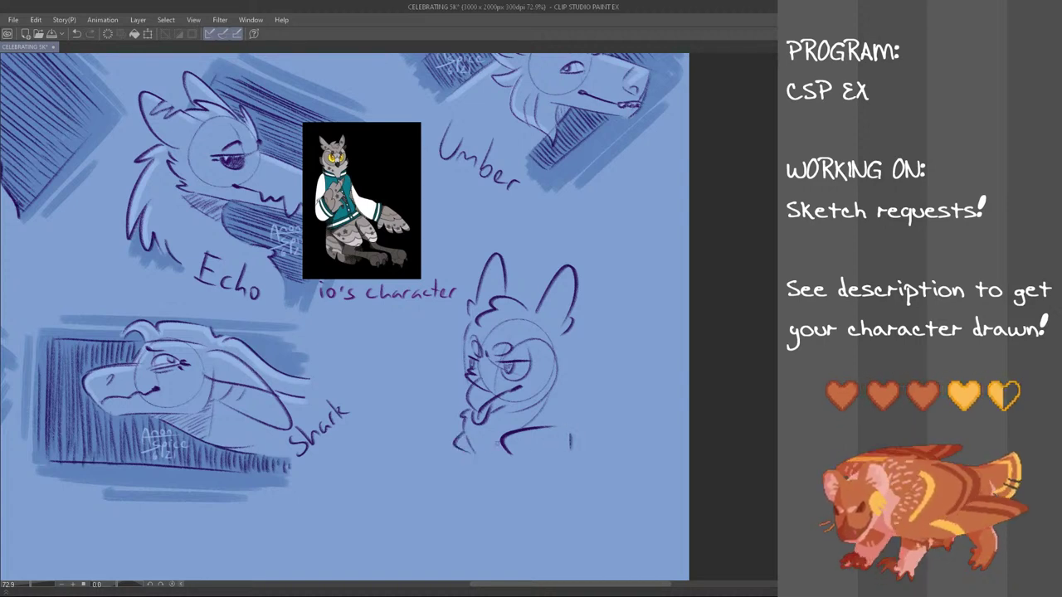
# - Rework the trial collar flaps, adding the near flap's lower edge and a short shoulder line
pyautogui.hotkey('ctrl', 'z')
pyautogui.hotkey('ctrl', 'z')
pyautogui.hotkey('ctrl', 'z')
pyautogui.moveTo(520, 438)
pyautogui.mouseDown()
pyautogui.moveTo(560, 425)
pyautogui.moveTo(521, 426)
pyautogui.moveTo(555, 424)
pyautogui.moveTo(564, 447)
pyautogui.mouseUp()
pyautogui.hotkey('ctrl', 'z')
pyautogui.hotkey('ctrl', 'z')
pyautogui.moveTo(458, 428); pyautogui.dragTo(455, 459)
pyautogui.hotkey('ctrl', 'z')
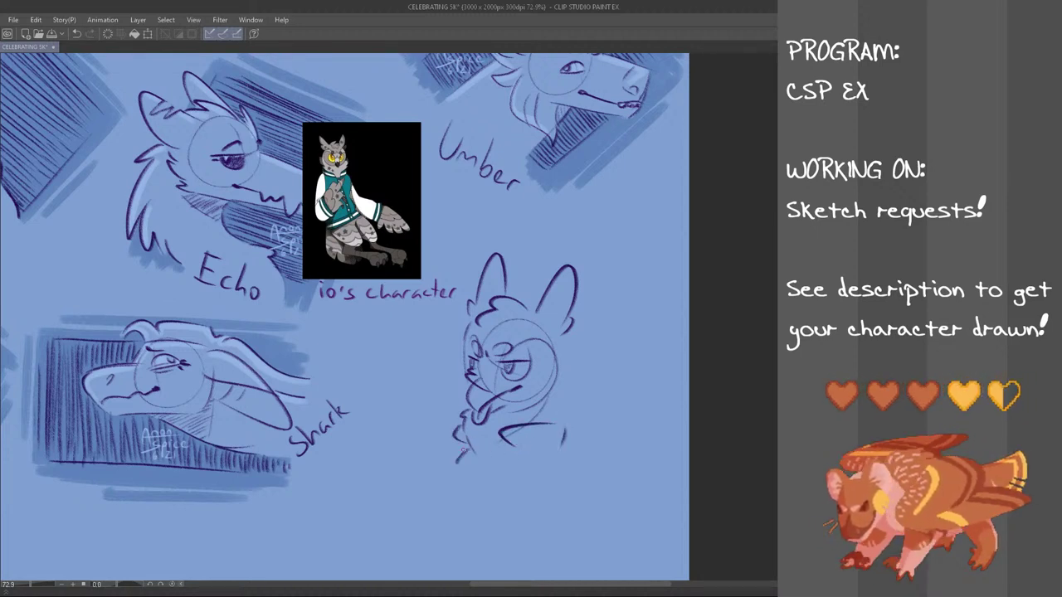
pyautogui.moveTo(565, 446); pyautogui.dragTo(582, 461)
pyautogui.moveTo(507, 446); pyautogui.dragTo(561, 451)
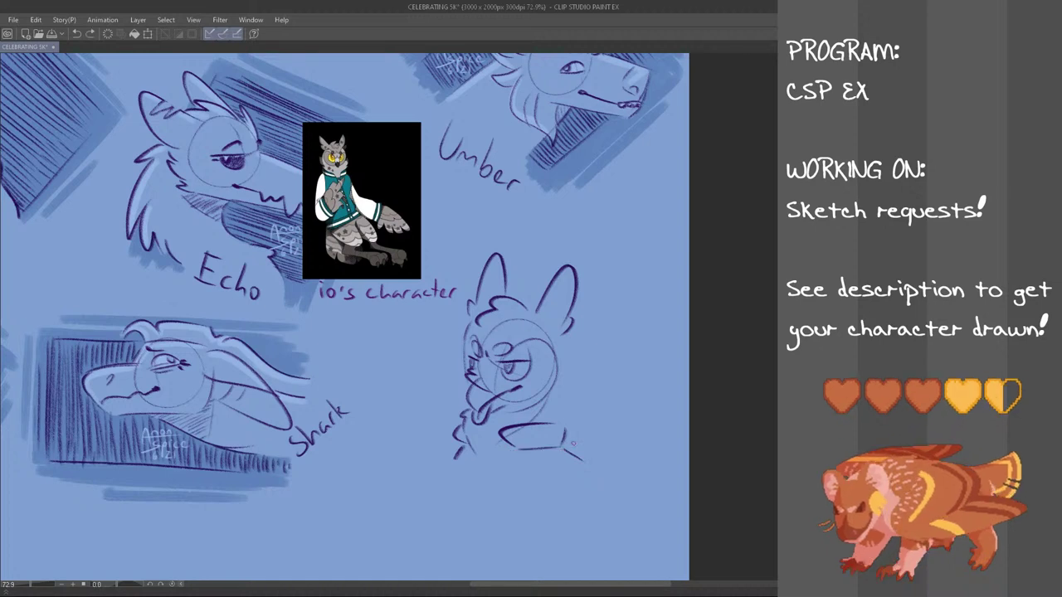
# - Try a V-shaped neckline below the collar, undoing the strokes
pyautogui.moveTo(475, 449)
pyautogui.mouseDown()
pyautogui.moveTo(486, 479)
pyautogui.moveTo(501, 474)
pyautogui.moveTo(489, 477)
pyautogui.mouseUp()
pyautogui.hotkey('ctrl', 'z')
pyautogui.hotkey('ctrl', 'z')
pyautogui.hotkey('ctrl', 'z')
pyautogui.moveTo(510, 449); pyautogui.dragTo(493, 483)
pyautogui.hotkey('ctrl', 'z')
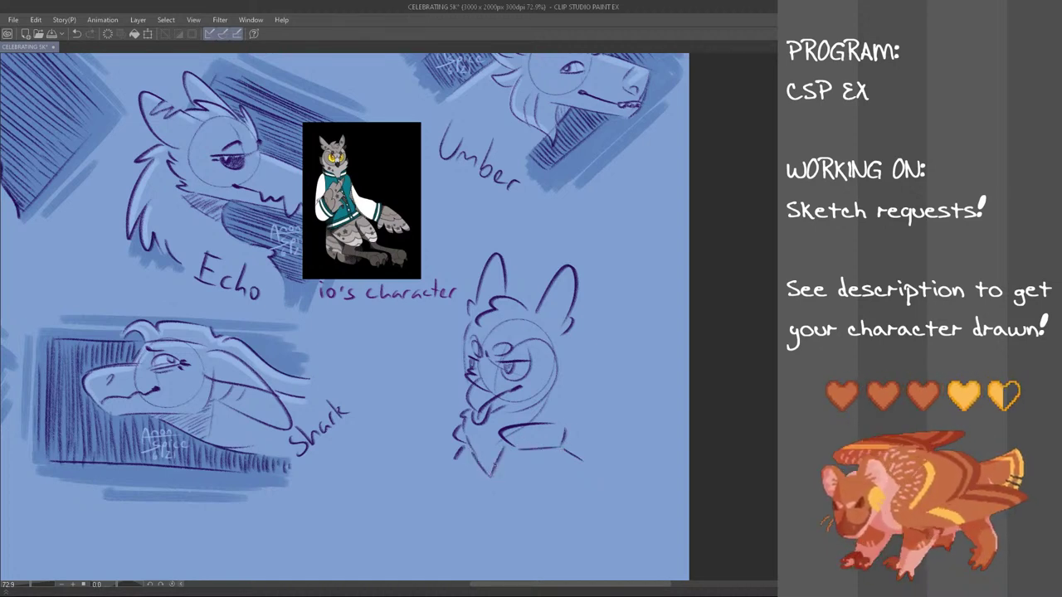
pyautogui.moveTo(502, 429); pyautogui.dragTo(506, 447)
pyautogui.hotkey('ctrl', 'z')
pyautogui.moveTo(501, 430)
pyautogui.mouseDown()
pyautogui.moveTo(508, 455)
pyautogui.moveTo(491, 479)
pyautogui.mouseUp()
pyautogui.moveTo(490, 479); pyautogui.dragTo(499, 485)
pyautogui.hotkey('ctrl', 'z')
pyautogui.hotkey('ctrl', 'z')
pyautogui.hotkey('ctrl', 'z')
pyautogui.hotkey('ctrl', 'z')
pyautogui.hotkey('ctrl', 'z')
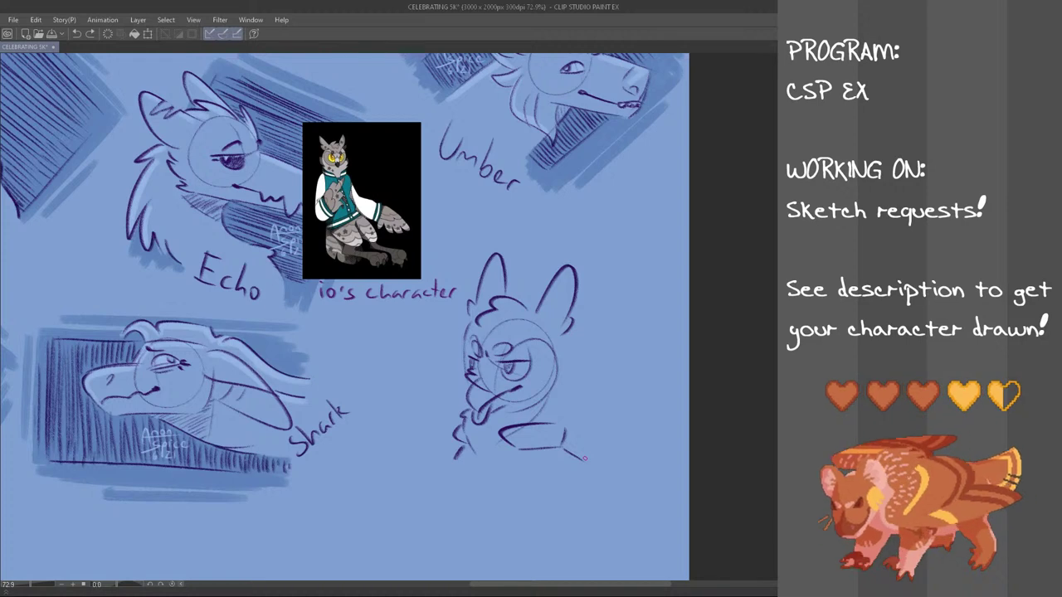
# - Undo the trial collar and remove the owl's neck lines and the feather tuft under the beak
pyautogui.hotkey('ctrl', 'z')
pyautogui.hotkey('ctrl', 'z')
pyautogui.hotkey('ctrl', 'z')
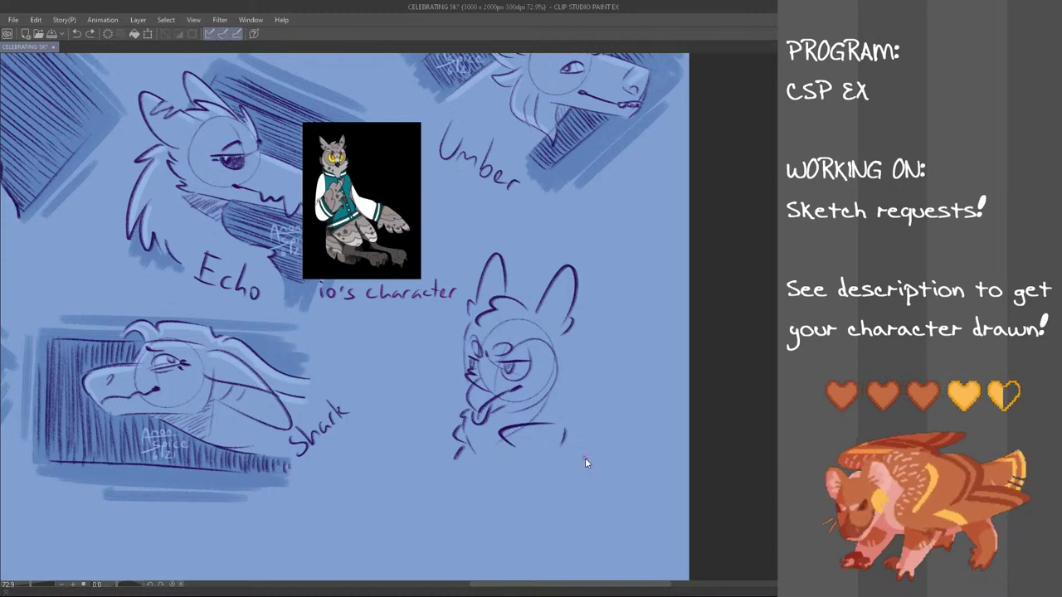
pyautogui.hotkey('ctrl', 'z')
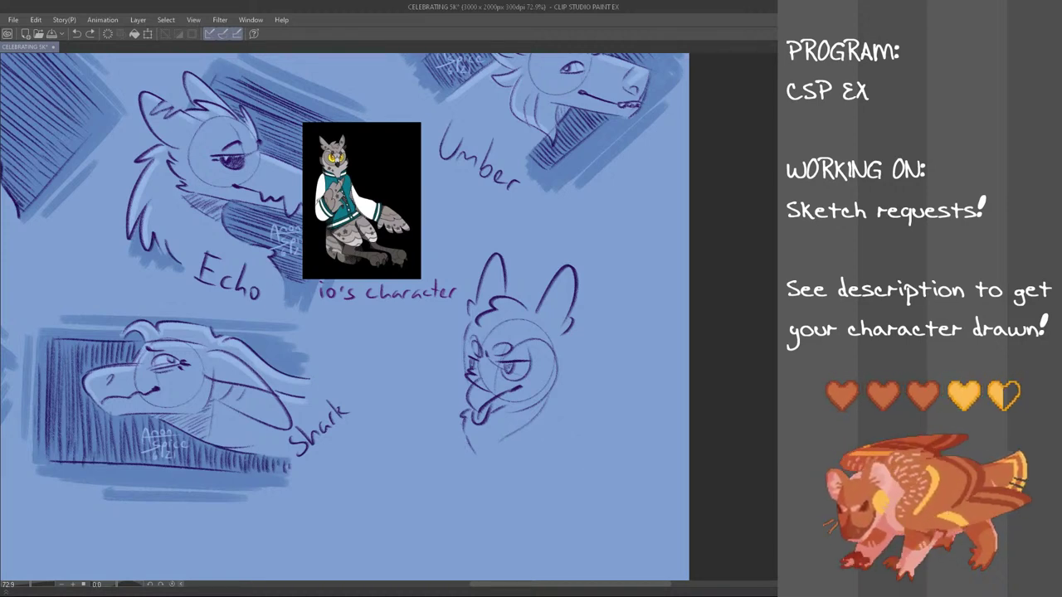
pyautogui.hotkey('ctrl', 'z')
pyautogui.hotkey('ctrl', 'z')
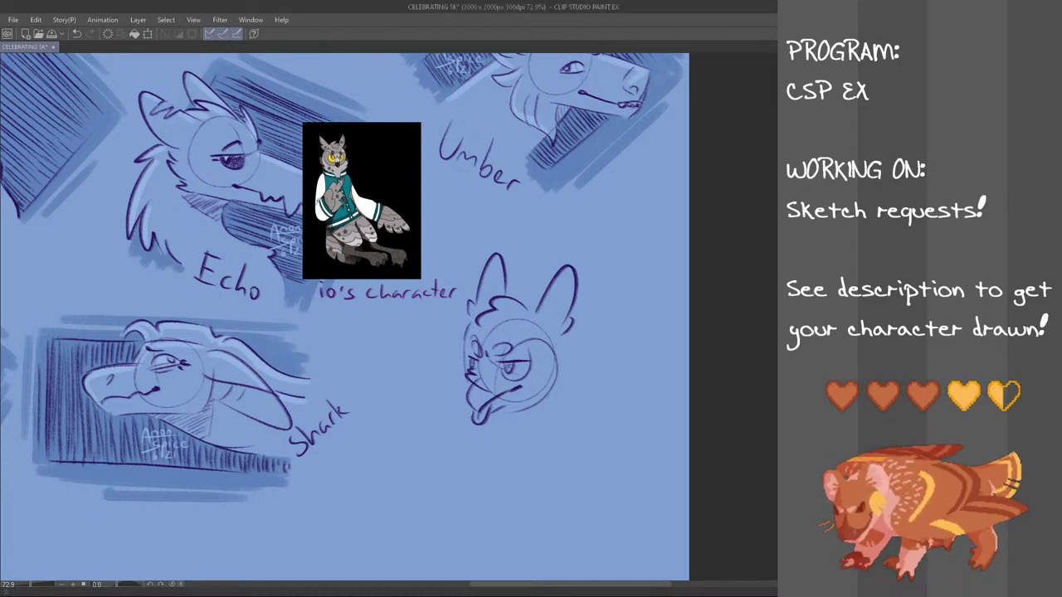
# - Select the owl's ear tufts and head tuft, move them slightly down toward the face, and deselect
pyautogui.moveTo(535, 233)
pyautogui.mouseDown()
pyautogui.moveTo(576, 344)
pyautogui.moveTo(479, 329)
pyautogui.moveTo(466, 340)
pyautogui.moveTo(498, 239)
pyautogui.mouseUp()
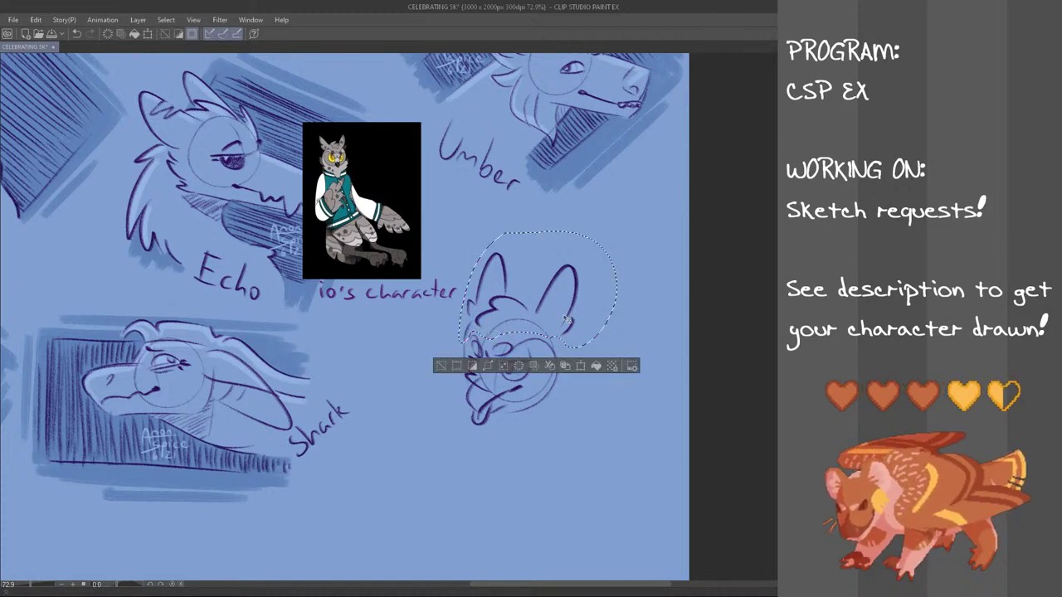
pyautogui.hotkey('ctrl', 't')
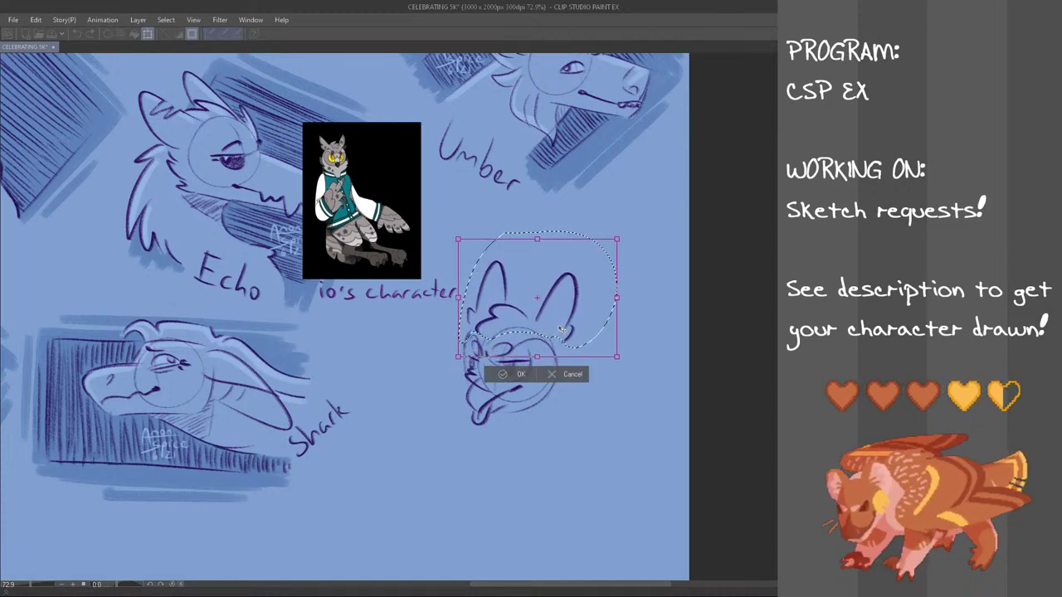
pyautogui.click(514, 373)
pyautogui.hotkey('ctrl', 'd')
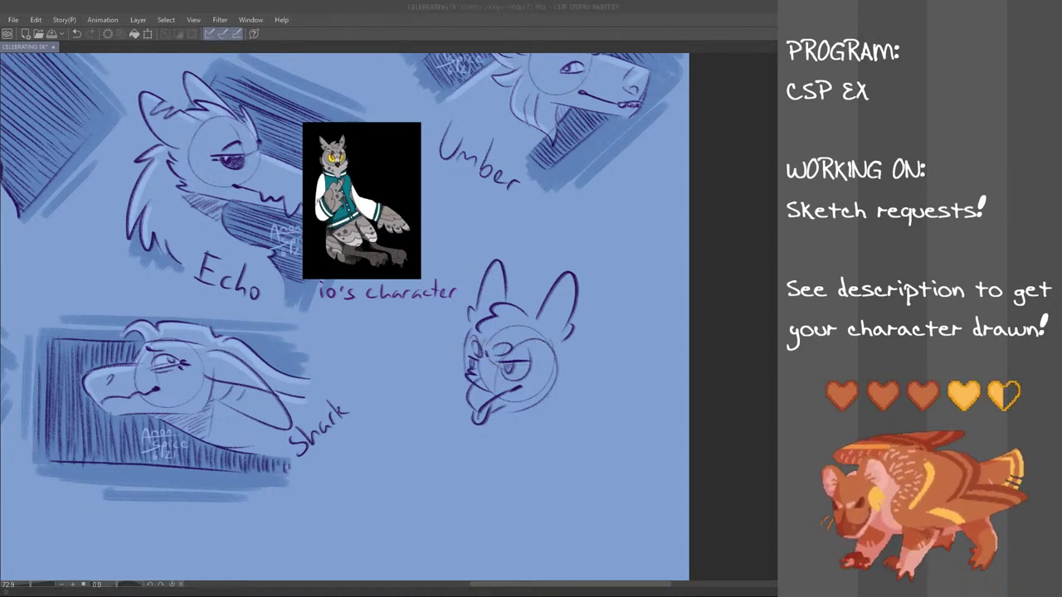
# - Try several long contour strokes for the back of the owl's head, undoing each one
pyautogui.click(726, 418)
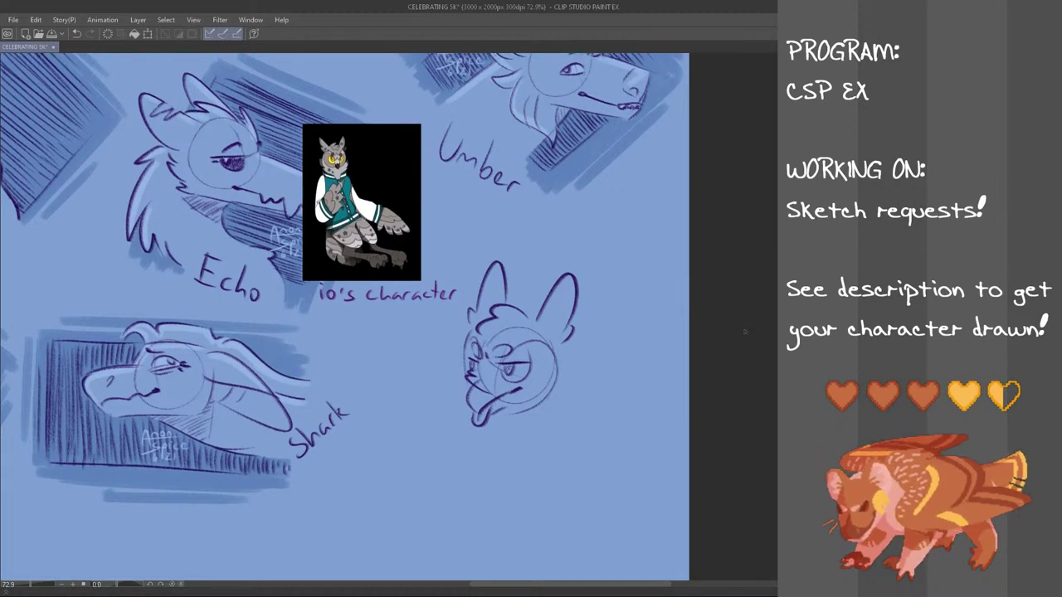
pyautogui.moveTo(569, 361); pyautogui.dragTo(567, 404)
pyautogui.hotkey('ctrl', 'z')
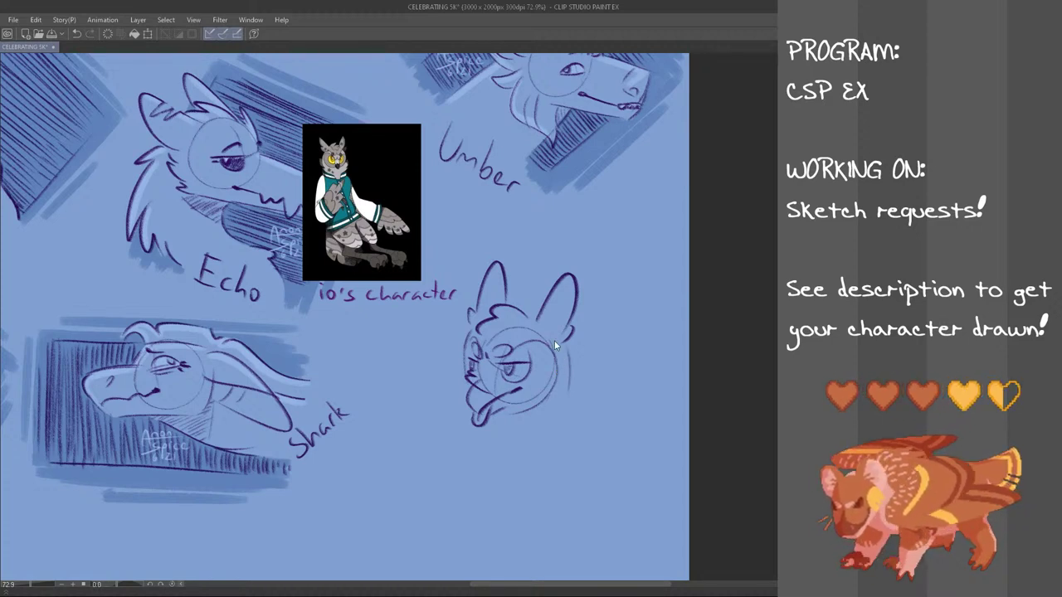
pyautogui.hotkey('ctrl', 'z')
pyautogui.moveTo(572, 343); pyautogui.dragTo(572, 430)
pyautogui.hotkey('ctrl', 'z')
pyautogui.hotkey('ctrl', 'z')
pyautogui.hotkey('ctrl', 'z')
pyautogui.hotkey('ctrl', 'z')
pyautogui.hotkey('ctrl', 'z')
pyautogui.hotkey('ctrl', 'z')
# - Draw the back contour of the owl's head and neck below the near ear, ending in a small feather point
pyautogui.moveTo(569, 361); pyautogui.dragTo(573, 423)
pyautogui.moveTo(476, 427)
pyautogui.mouseDown()
pyautogui.moveTo(474, 439)
pyautogui.moveTo(467, 429)
pyautogui.mouseUp()
pyautogui.hotkey('ctrl', 'z')
pyautogui.hotkey('ctrl', 'z')
pyautogui.hotkey('ctrl', 'z')
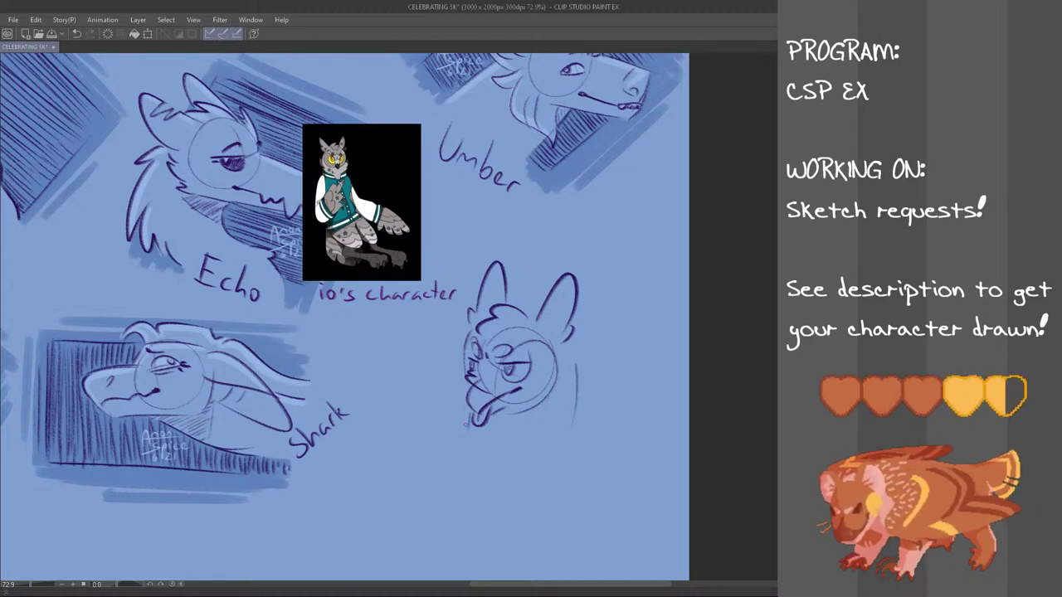
pyautogui.hotkey('ctrl', 'z')
pyautogui.moveTo(571, 338)
pyautogui.mouseDown()
pyautogui.moveTo(569, 408)
pyautogui.moveTo(580, 411)
pyautogui.moveTo(571, 424)
pyautogui.mouseUp()
pyautogui.hotkey('ctrl', 'z')
pyautogui.hotkey('ctrl', 'z')
pyautogui.moveTo(578, 385); pyautogui.dragTo(572, 427)
pyautogui.hotkey('ctrl', 'z')
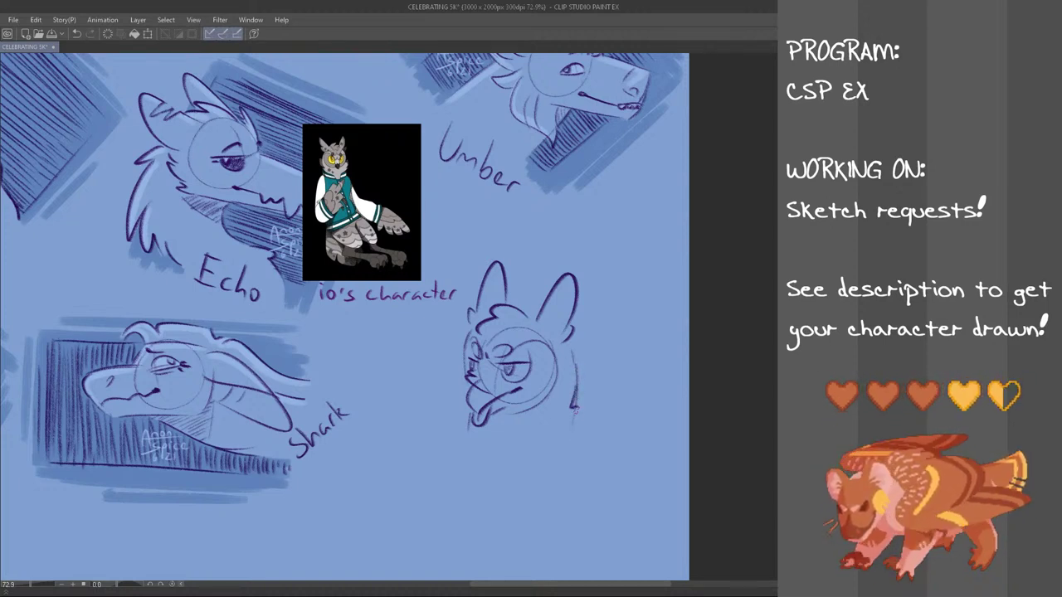
# - Extend the back neck contour with jagged feather tips and add the short front neck line under the beak
pyautogui.moveTo(576, 393); pyautogui.dragTo(568, 439)
pyautogui.hotkey('ctrl', 'z')
pyautogui.hotkey('ctrl', 'z')
pyautogui.hotkey('ctrl', 'z')
pyautogui.moveTo(469, 410); pyautogui.dragTo(470, 430)
pyautogui.hotkey('ctrl', 'z')
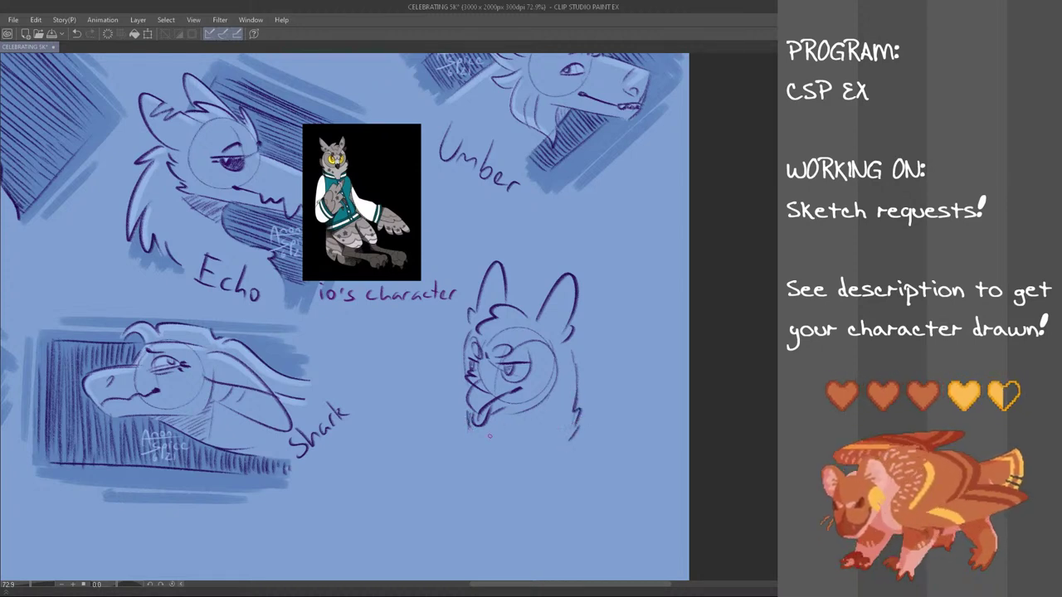
# - Try curved collar lines across the base of the owl's neck, undoing each one
pyautogui.moveTo(554, 429)
pyautogui.mouseDown()
pyautogui.moveTo(525, 425)
pyautogui.moveTo(558, 436)
pyautogui.moveTo(465, 447)
pyautogui.mouseUp()
pyautogui.hotkey('ctrl', 'z')
pyautogui.hotkey('ctrl', 'z')
pyautogui.hotkey('ctrl', 'z')
pyautogui.hotkey('ctrl', 'z')
pyautogui.moveTo(470, 428)
pyautogui.mouseDown()
pyautogui.moveTo(491, 452)
pyautogui.moveTo(455, 445)
pyautogui.mouseUp()
pyautogui.hotkey('ctrl', 'z')
pyautogui.hotkey('ctrl', 'z')
pyautogui.hotkey('ctrl', 'z')
pyautogui.moveTo(558, 430); pyautogui.dragTo(490, 435)
pyautogui.hotkey('ctrl', 'z')
pyautogui.moveTo(569, 429)
pyautogui.mouseDown()
pyautogui.moveTo(528, 444)
pyautogui.moveTo(462, 440)
pyautogui.mouseUp()
pyautogui.hotkey('ctrl', 'z')
pyautogui.hotkey('ctrl', 'z')
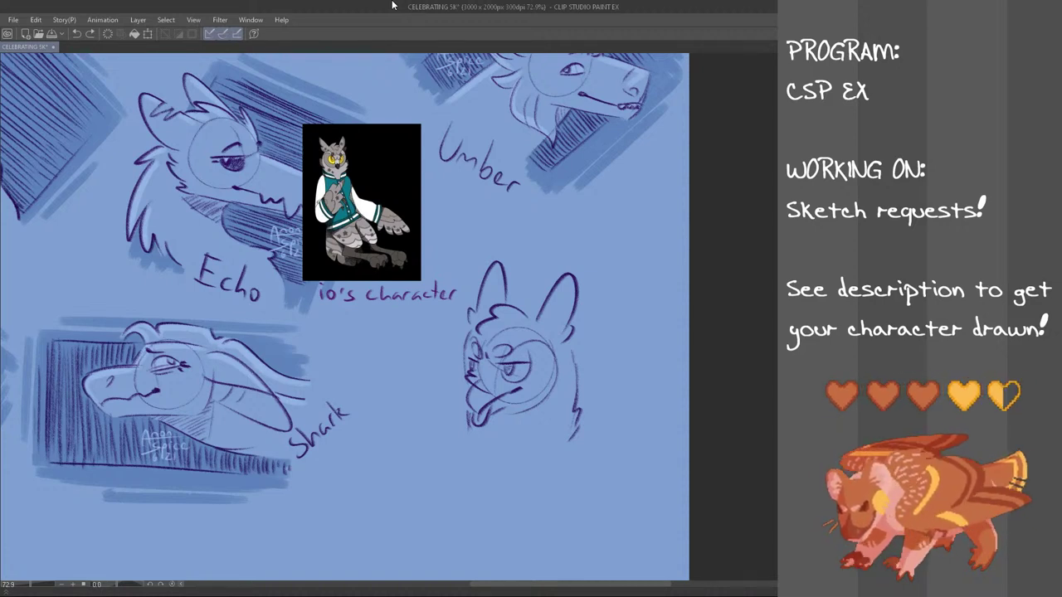
# - Draw the jacket collar's pointed far flap and its near flap around the base of the owl's neck
pyautogui.moveTo(451, 414); pyautogui.dragTo(459, 447)
pyautogui.hotkey('ctrl', 'z')
pyautogui.hotkey('ctrl', 'z')
pyautogui.moveTo(466, 410)
pyautogui.mouseDown()
pyautogui.moveTo(456, 446)
pyautogui.moveTo(572, 429)
pyautogui.mouseUp()
pyautogui.hotkey('ctrl', 'z')
pyautogui.hotkey('ctrl', 'z')
pyautogui.hotkey('ctrl', 'z')
pyautogui.moveTo(496, 434)
pyautogui.mouseDown()
pyautogui.moveTo(578, 431)
pyautogui.moveTo(570, 426)
pyautogui.mouseUp()
pyautogui.hotkey('ctrl', 'z')
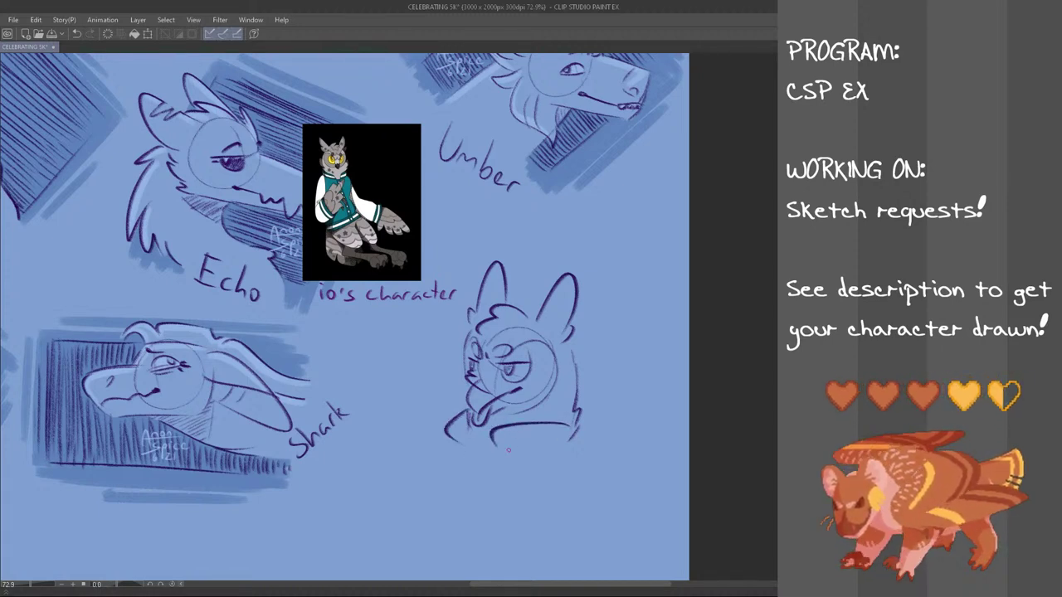
# - Redraw the near collar flap as a longer curve from the back of the neck to below the beak
pyautogui.hotkey('ctrl', 'z')
pyautogui.moveTo(499, 448); pyautogui.dragTo(572, 428)
pyautogui.hotkey('ctrl', 'z')
pyautogui.moveTo(495, 442)
pyautogui.mouseDown()
pyautogui.moveTo(572, 430)
pyautogui.moveTo(483, 440)
pyautogui.mouseUp()
pyautogui.hotkey('ctrl', 'z')
pyautogui.hotkey('ctrl', 'z')
pyautogui.moveTo(577, 433); pyautogui.dragTo(485, 439)
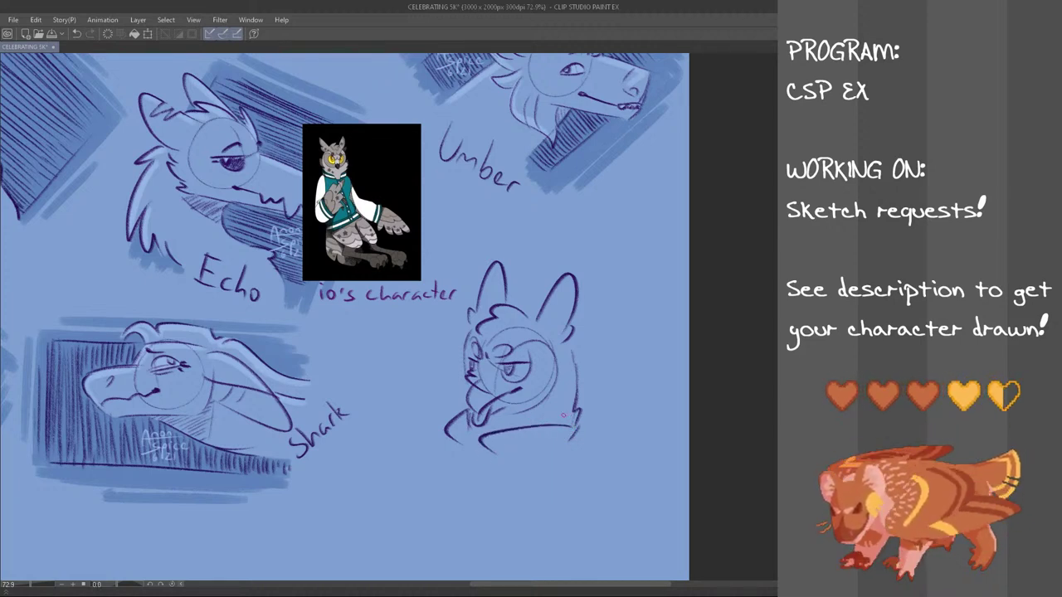
pyautogui.hotkey('ctrl', 'z')
pyautogui.moveTo(577, 433); pyautogui.dragTo(473, 446)
pyautogui.hotkey('ctrl', 'z')
pyautogui.hotkey('ctrl', 'z')
pyautogui.moveTo(569, 428)
pyautogui.mouseDown()
pyautogui.moveTo(491, 440)
pyautogui.moveTo(498, 450)
pyautogui.mouseUp()
pyautogui.hotkey('ctrl', 'z')
pyautogui.moveTo(568, 426)
pyautogui.mouseDown()
pyautogui.moveTo(571, 435)
pyautogui.moveTo(487, 444)
pyautogui.mouseUp()
pyautogui.hotkey('ctrl', 'z')
pyautogui.hotkey('ctrl', 'z')
pyautogui.hotkey('ctrl', 'z')
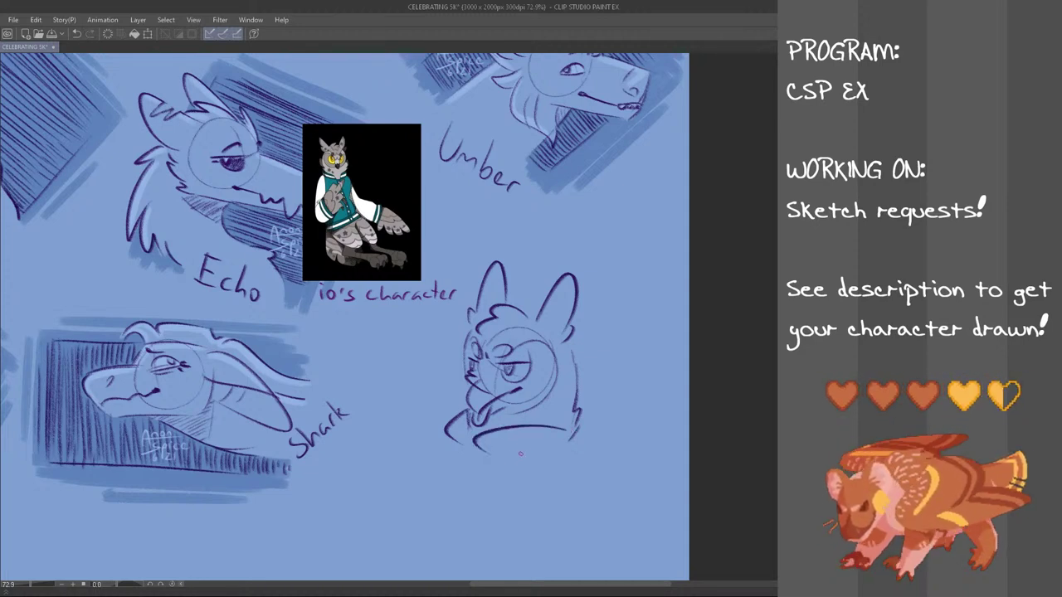
# - Redraw the tip at the back of the owl's neck and adjust the front end of the near collar flap
pyautogui.moveTo(568, 435)
pyautogui.mouseDown()
pyautogui.moveTo(562, 452)
pyautogui.moveTo(488, 452)
pyautogui.moveTo(489, 440)
pyautogui.moveTo(498, 453)
pyautogui.moveTo(486, 439)
pyautogui.moveTo(499, 454)
pyautogui.moveTo(563, 460)
pyautogui.moveTo(564, 439)
pyautogui.moveTo(570, 449)
pyautogui.mouseUp()
pyautogui.hotkey('ctrl', 'z')
pyautogui.hotkey('ctrl', 'z')
pyautogui.hotkey('ctrl', 'z')
pyautogui.hotkey('ctrl', 'z')
pyautogui.hotkey('ctrl', 'z')
pyautogui.hotkey('ctrl', 'z')
pyautogui.hotkey('ctrl', 'z')
pyautogui.hotkey('ctrl', 'z')
pyautogui.hotkey('ctrl', 'z')
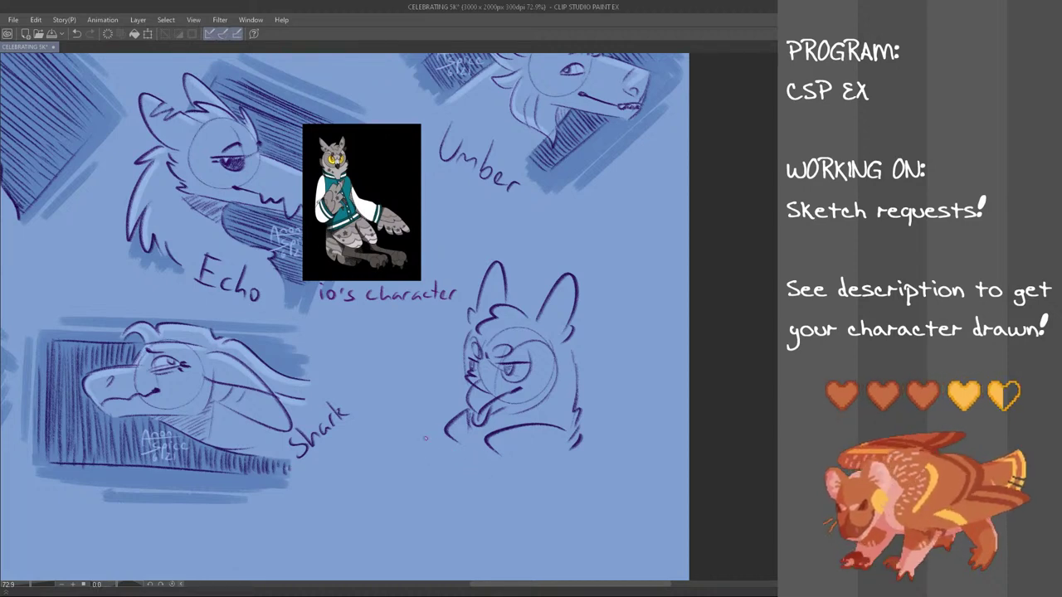
# - Draw a pair of short stripe lines across the owl's near collar flap, redoing rejected strokes
pyautogui.moveTo(437, 445)
pyautogui.mouseDown()
pyautogui.moveTo(464, 447)
pyautogui.moveTo(483, 472)
pyautogui.mouseUp()
pyautogui.hotkey('ctrl', 'z')
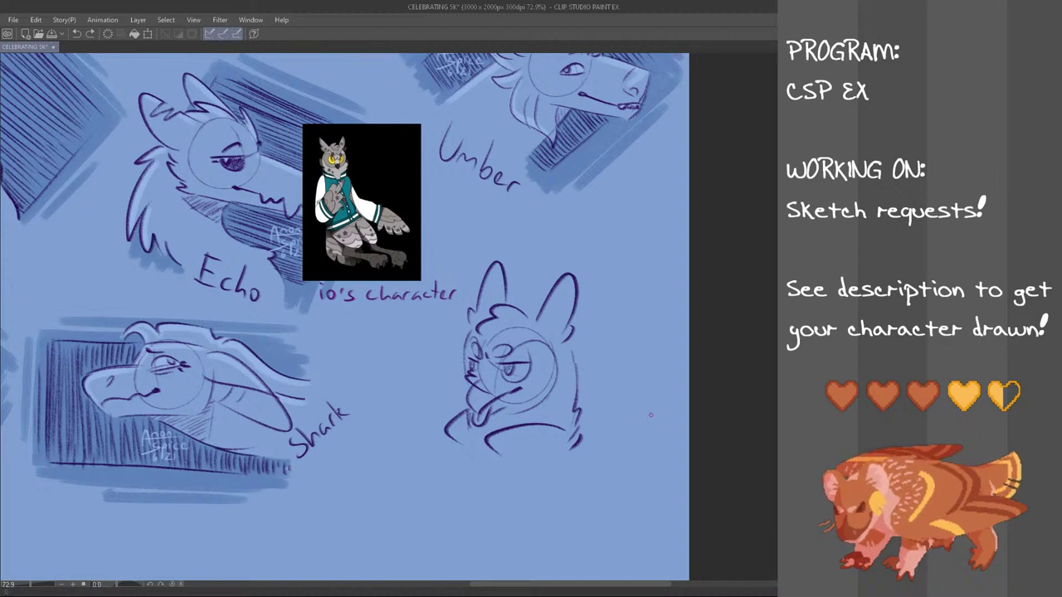
pyautogui.moveTo(521, 428); pyautogui.dragTo(525, 448)
pyautogui.moveTo(537, 427)
pyautogui.mouseDown()
pyautogui.moveTo(555, 455)
pyautogui.moveTo(571, 456)
pyautogui.mouseUp()
pyautogui.hotkey('ctrl', 'z')
pyautogui.hotkey('ctrl', 'z')
pyautogui.hotkey('ctrl', 'z')
pyautogui.hotkey('ctrl', 'z')
pyautogui.moveTo(526, 428); pyautogui.dragTo(529, 448)
pyautogui.moveTo(539, 427)
pyautogui.mouseDown()
pyautogui.moveTo(522, 450)
pyautogui.moveTo(572, 455)
pyautogui.mouseUp()
pyautogui.hotkey('ctrl', 'z')
pyautogui.hotkey('ctrl', 'z')
# - Close the near collar flap with a nearly straight lower edge running to the back of the neck
pyautogui.moveTo(503, 456); pyautogui.dragTo(573, 451)
pyautogui.moveTo(460, 447)
pyautogui.mouseDown()
pyautogui.moveTo(484, 455)
pyautogui.moveTo(492, 477)
pyautogui.moveTo(495, 460)
pyautogui.moveTo(481, 482)
pyautogui.mouseUp()
pyautogui.hotkey('ctrl', 'z')
pyautogui.hotkey('ctrl', 'z')
pyautogui.hotkey('ctrl', 'z')
pyautogui.hotkey('ctrl', 'z')
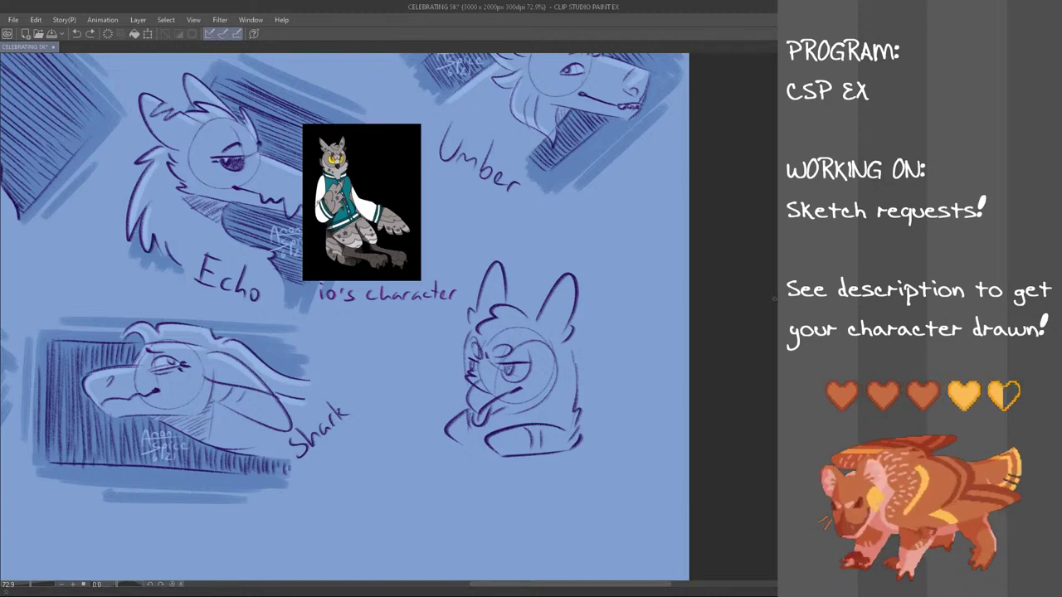
pyautogui.moveTo(580, 454); pyautogui.dragTo(592, 457)
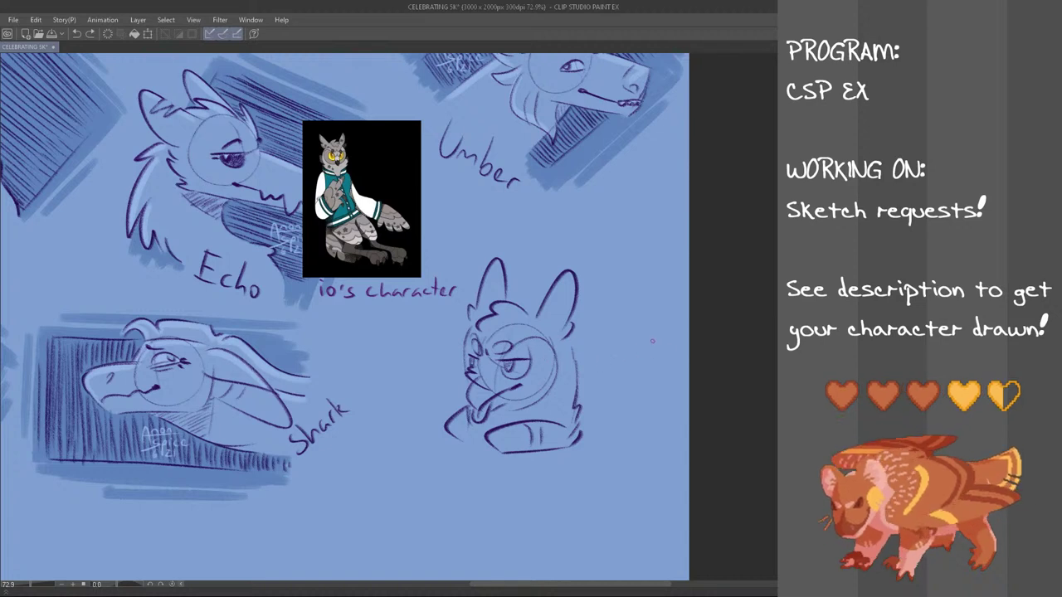
# - Outline the facial disc with a curve around the owl's near eye and refine the far brow edge
pyautogui.moveTo(516, 348)
pyautogui.mouseDown()
pyautogui.moveTo(549, 339)
pyautogui.moveTo(555, 383)
pyautogui.moveTo(510, 412)
pyautogui.mouseUp()
pyautogui.hotkey('ctrl', 'z')
pyautogui.hotkey('ctrl', 'z')
pyautogui.hotkey('ctrl', 'z')
pyautogui.hotkey('ctrl', 'z')
pyautogui.moveTo(466, 341)
pyautogui.mouseDown()
pyautogui.moveTo(468, 390)
pyautogui.moveTo(479, 351)
pyautogui.mouseUp()
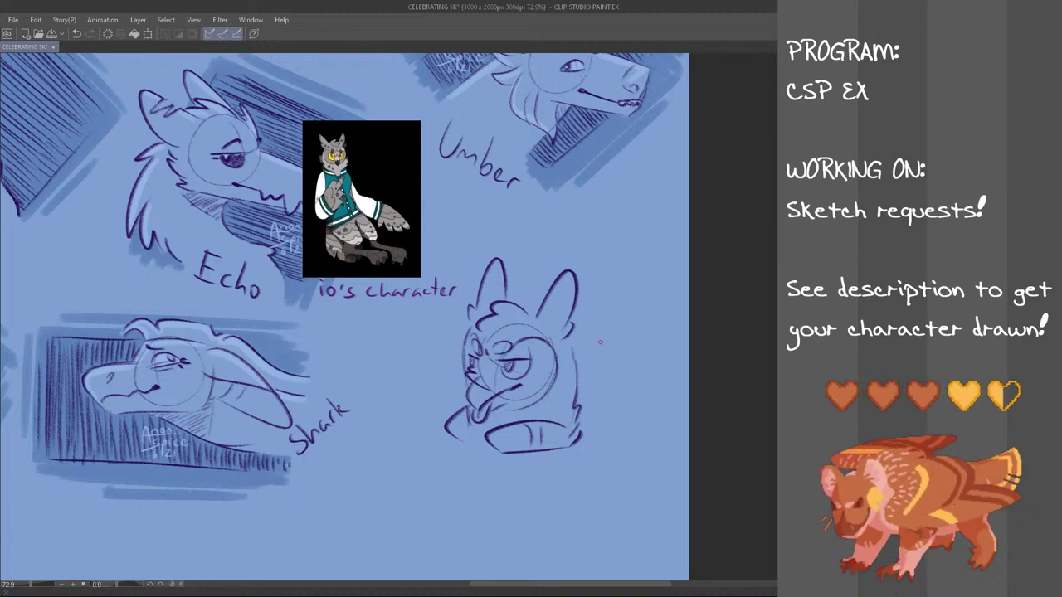
# - Refine the short neck lines between the beak and the collar flaps, undoing rejected strokes
pyautogui.moveTo(469, 426); pyautogui.dragTo(468, 438)
pyautogui.hotkey('ctrl', 'z')
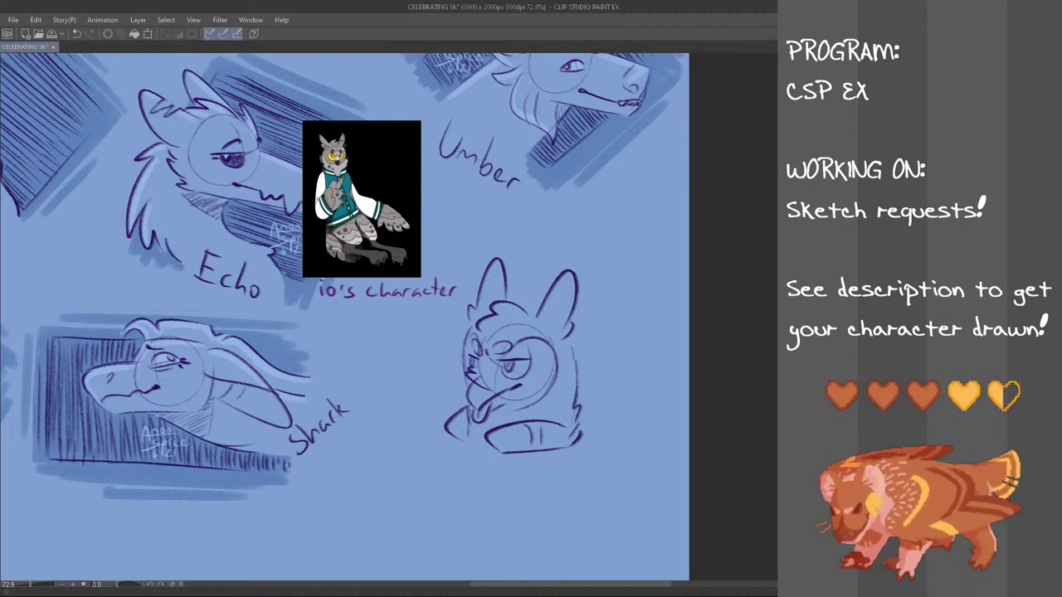
pyautogui.moveTo(489, 426)
pyautogui.mouseDown()
pyautogui.moveTo(532, 412)
pyautogui.moveTo(493, 426)
pyautogui.mouseUp()
pyautogui.hotkey('ctrl', 'z')
pyautogui.moveTo(484, 423); pyautogui.dragTo(504, 418)
pyautogui.hotkey('ctrl', 'z')
pyautogui.hotkey('ctrl', 'z')
pyautogui.hotkey('ctrl', 'z')
pyautogui.hotkey('ctrl', 'z')
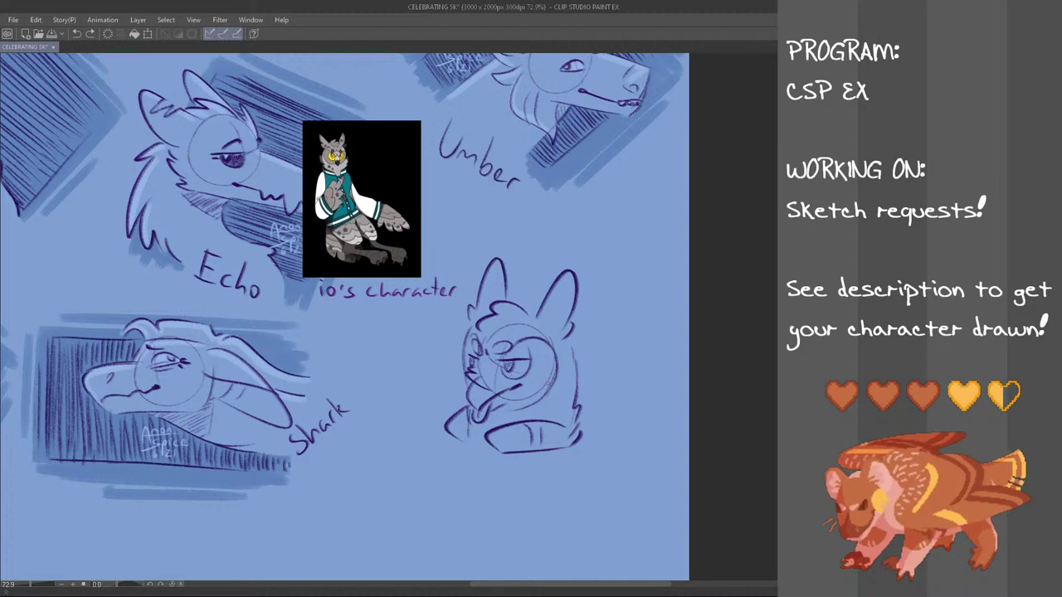
pyautogui.moveTo(473, 428); pyautogui.dragTo(497, 428)
pyautogui.hotkey('ctrl', 'z')
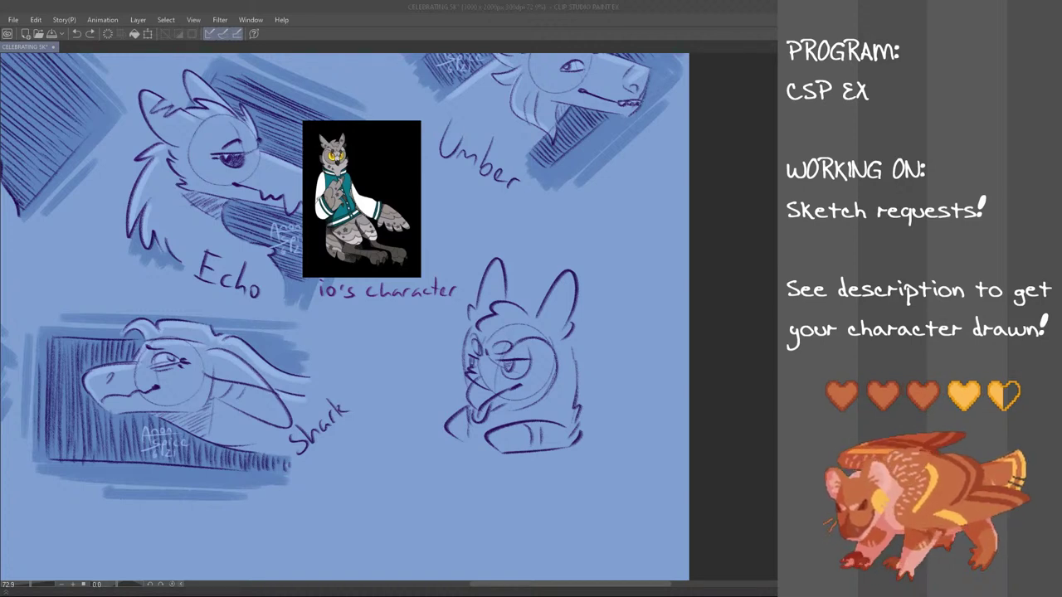
# - Select the whole owl head sketch, move it slightly right and lower on the sheet, and deselect it
pyautogui.scroll(1, 344, 315)
pyautogui.scroll(-1, 344, 316)
pyautogui.scroll(1, 344, 316)
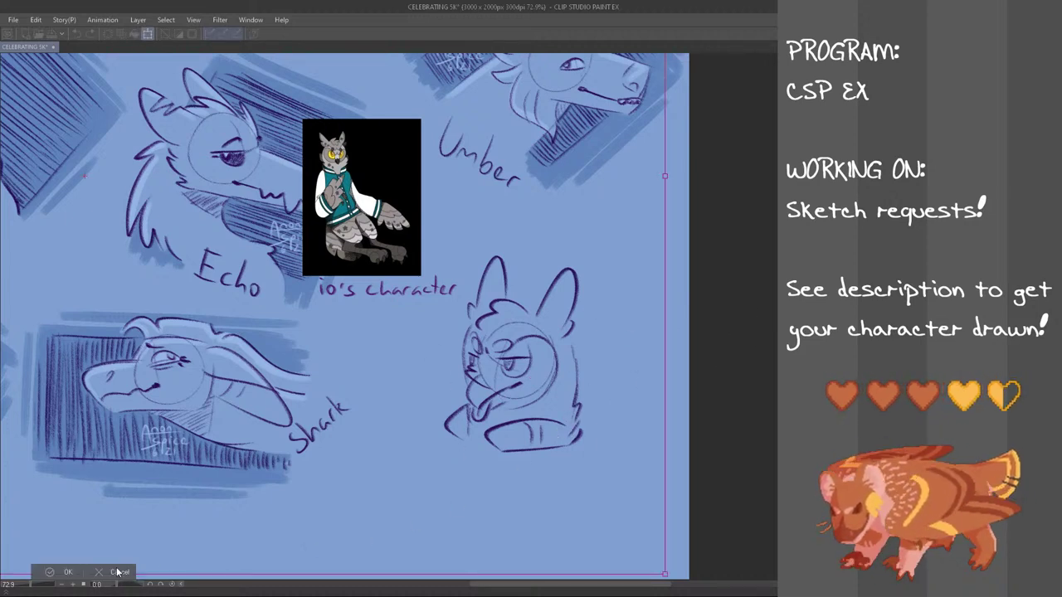
pyautogui.moveTo(564, 241)
pyautogui.mouseDown()
pyautogui.moveTo(627, 329)
pyautogui.moveTo(448, 323)
pyautogui.moveTo(531, 232)
pyautogui.mouseUp()
pyautogui.hotkey('ctrl', 't')
pyautogui.moveTo(569, 394); pyautogui.dragTo(592, 413)
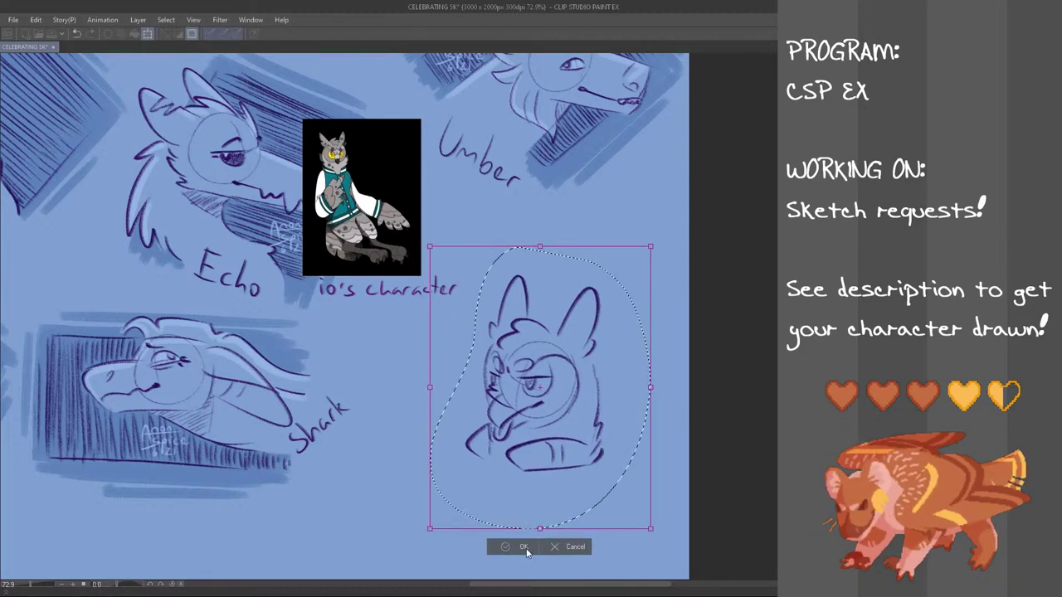
pyautogui.click(525, 549)
pyautogui.hotkey('ctrl', 'd')
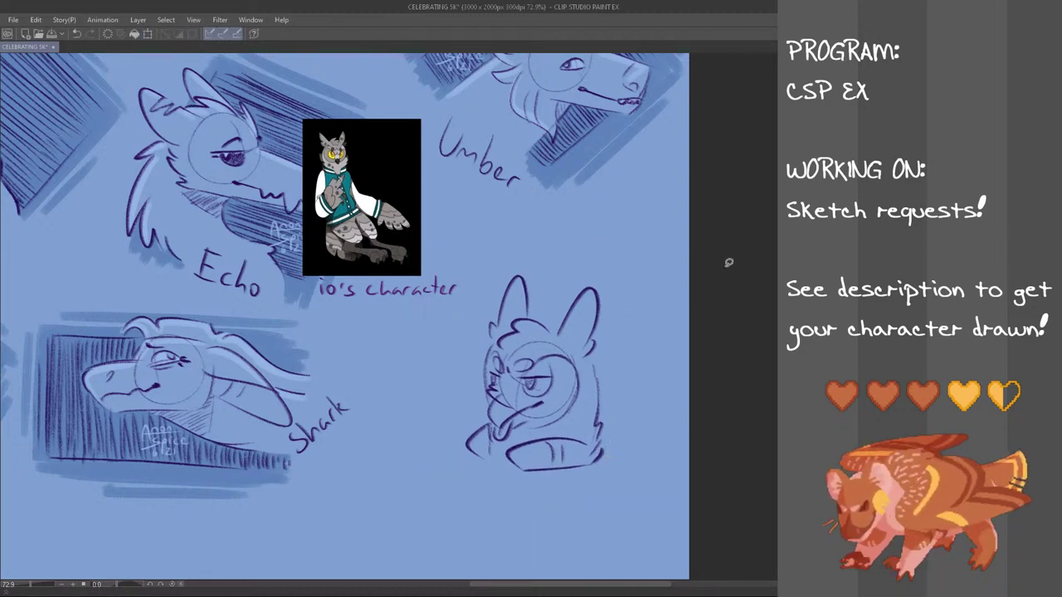
# - Sketch the right edge and lower corner lines of a tilted rectangular frame behind the owl's head
pyautogui.moveTo(637, 367); pyautogui.dragTo(614, 452)
pyautogui.hotkey('ctrl', 'z')
pyautogui.moveTo(591, 464); pyautogui.dragTo(616, 475)
pyautogui.moveTo(479, 460); pyautogui.dragTo(471, 470)
pyautogui.hotkey('ctrl', 'z')
pyautogui.moveTo(643, 353)
pyautogui.mouseDown()
pyautogui.moveTo(616, 422)
pyautogui.moveTo(623, 469)
pyautogui.mouseUp()
pyautogui.hotkey('ctrl', 'z')
pyautogui.hotkey('ctrl', 'z')
pyautogui.hotkey('ctrl', 'z')
pyautogui.hotkey('ctrl', 'z')
pyautogui.hotkey('ctrl', 'z')
# - Add the left and upper edges of the tilted frame behind the owl's head
pyautogui.moveTo(478, 380); pyautogui.dragTo(450, 466)
pyautogui.hotkey('ctrl', 'z')
pyautogui.hotkey('ctrl', 'z')
pyautogui.moveTo(538, 301); pyautogui.dragTo(641, 340)
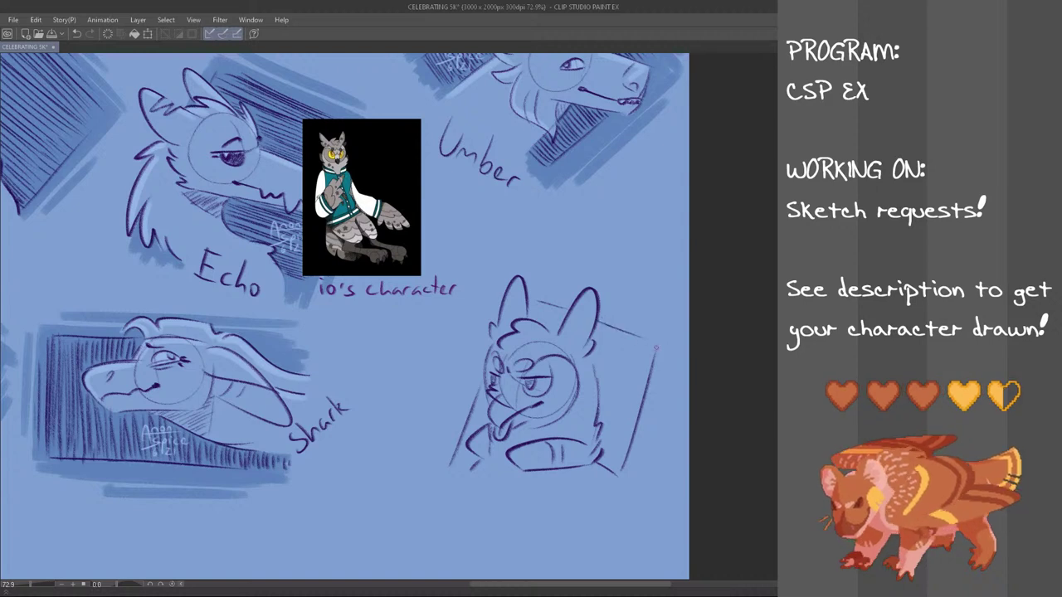
pyautogui.hotkey('ctrl', 'z')
# - Hatch the narrow part of the frame in front of the owl's face and neck with short parallel lines
pyautogui.moveTo(449, 464); pyautogui.dragTo(471, 471)
pyautogui.moveTo(452, 461); pyautogui.dragTo(472, 466)
pyautogui.moveTo(457, 453); pyautogui.dragTo(477, 458)
pyautogui.moveTo(461, 445); pyautogui.dragTo(473, 447)
pyautogui.moveTo(461, 438); pyautogui.dragTo(471, 438)
pyautogui.moveTo(466, 426); pyautogui.dragTo(472, 422)
pyautogui.moveTo(491, 402)
pyautogui.mouseDown()
pyautogui.moveTo(476, 419)
pyautogui.moveTo(475, 411)
pyautogui.mouseUp()
pyautogui.moveTo(490, 396); pyautogui.dragTo(479, 405)
# - Hatch the lower part of the frame behind the owl's neck with slanted parallel lines
pyautogui.moveTo(601, 462); pyautogui.dragTo(619, 473)
pyautogui.hotkey('ctrl', 'z')
pyautogui.moveTo(599, 455)
pyautogui.mouseDown()
pyautogui.moveTo(620, 466)
pyautogui.moveTo(605, 464)
pyautogui.mouseUp()
pyautogui.moveTo(624, 441); pyautogui.dragTo(601, 456)
pyautogui.moveTo(627, 435); pyautogui.dragTo(604, 448)
pyautogui.moveTo(630, 431); pyautogui.dragTo(601, 441)
pyautogui.moveTo(623, 424)
pyautogui.mouseDown()
pyautogui.moveTo(599, 436)
pyautogui.moveTo(600, 421)
pyautogui.mouseUp()
pyautogui.moveTo(616, 404); pyautogui.dragTo(599, 413)
pyautogui.moveTo(645, 388); pyautogui.dragTo(600, 405)
pyautogui.moveTo(637, 393); pyautogui.dragTo(603, 407)
# - Continue the slanted hatching up the frame behind the owl's head to the base of the near ear
pyautogui.moveTo(637, 382); pyautogui.dragTo(597, 396)
pyautogui.moveTo(645, 375); pyautogui.dragTo(597, 391)
pyautogui.moveTo(614, 365); pyautogui.dragTo(591, 378)
pyautogui.moveTo(652, 359)
pyautogui.mouseDown()
pyautogui.moveTo(590, 383)
pyautogui.moveTo(590, 374)
pyautogui.mouseUp()
pyautogui.moveTo(649, 348); pyautogui.dragTo(596, 372)
pyautogui.moveTo(650, 340); pyautogui.dragTo(597, 363)
pyautogui.moveTo(652, 337); pyautogui.dragTo(594, 353)
pyautogui.moveTo(648, 330); pyautogui.dragTo(598, 350)
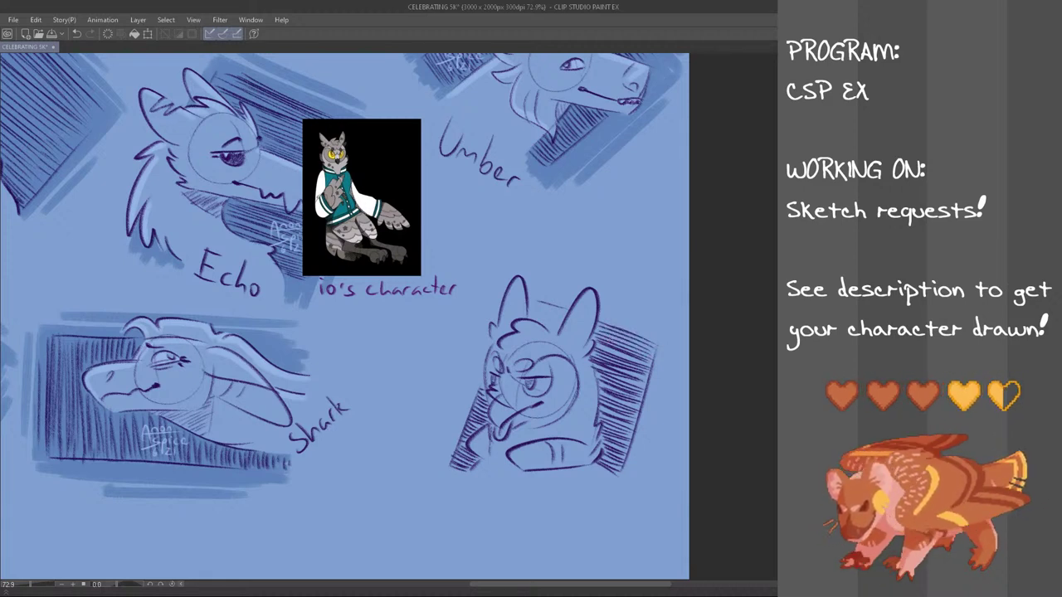
# - Hatch the remaining upper part of the frame between and beside the owl's ears
pyautogui.moveTo(561, 317)
pyautogui.mouseDown()
pyautogui.moveTo(527, 325)
pyautogui.moveTo(528, 315)
pyautogui.moveTo(569, 305)
pyautogui.moveTo(563, 296)
pyautogui.moveTo(640, 332)
pyautogui.moveTo(625, 337)
pyautogui.mouseUp()
pyautogui.hotkey('ctrl', 'z')
pyautogui.moveTo(654, 314); pyautogui.dragTo(614, 329)
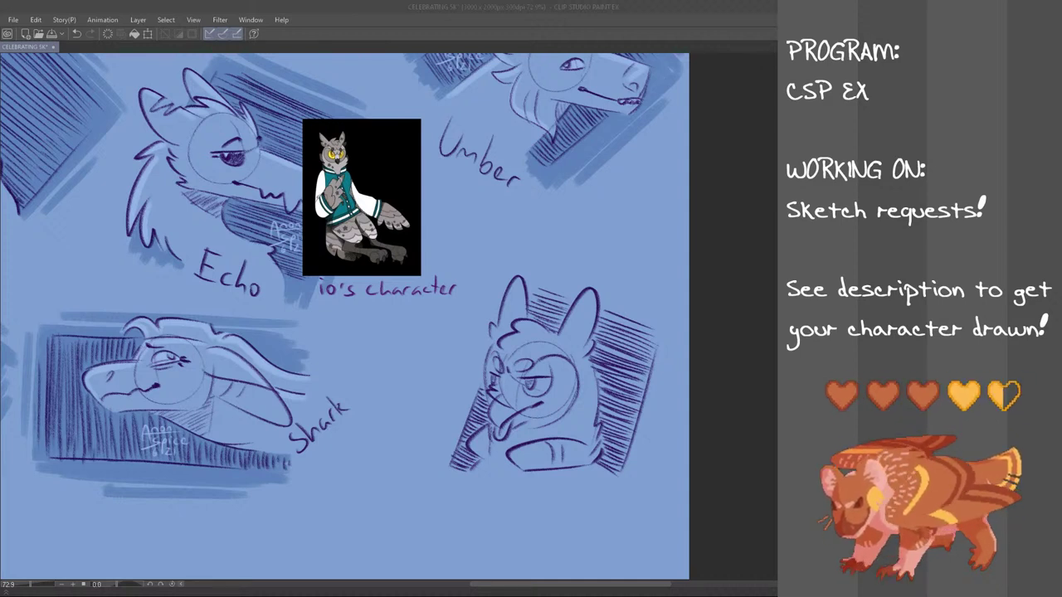
pyautogui.click(360, 5)
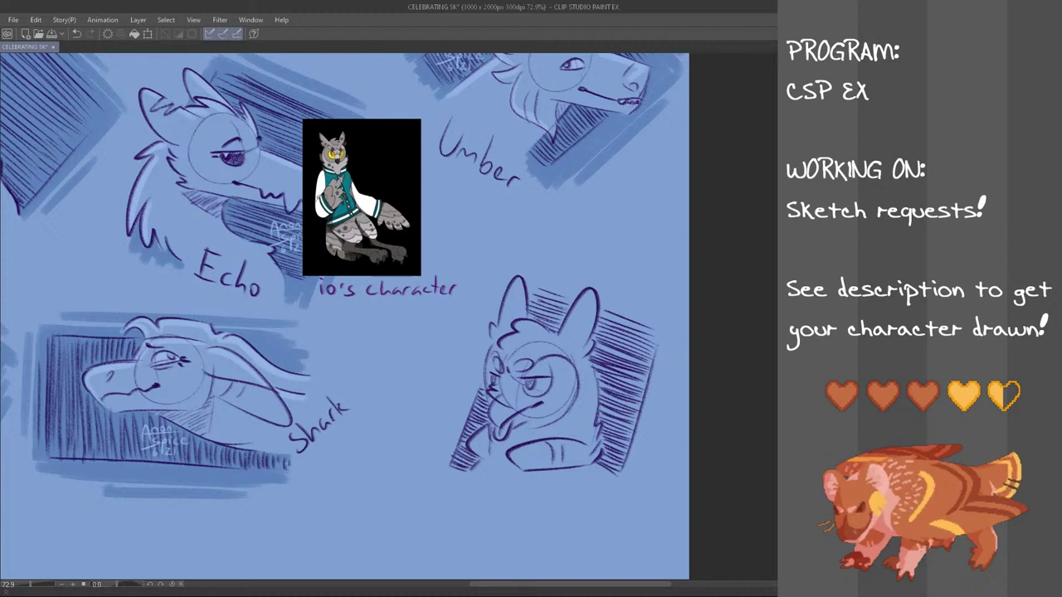
# - Paint a soft, broad shading stroke along the left edge of the owl's tilted frame
pyautogui.scroll(1, 344, 317)
pyautogui.scroll(-3, 344, 317)
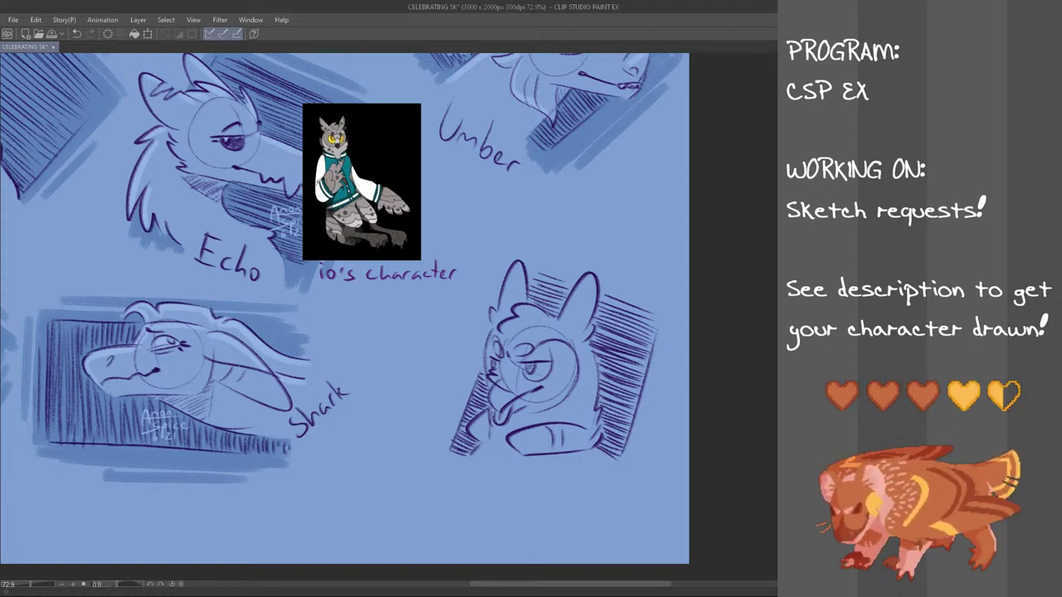
pyautogui.moveTo(344, 308); pyautogui.dragTo(344, 312)
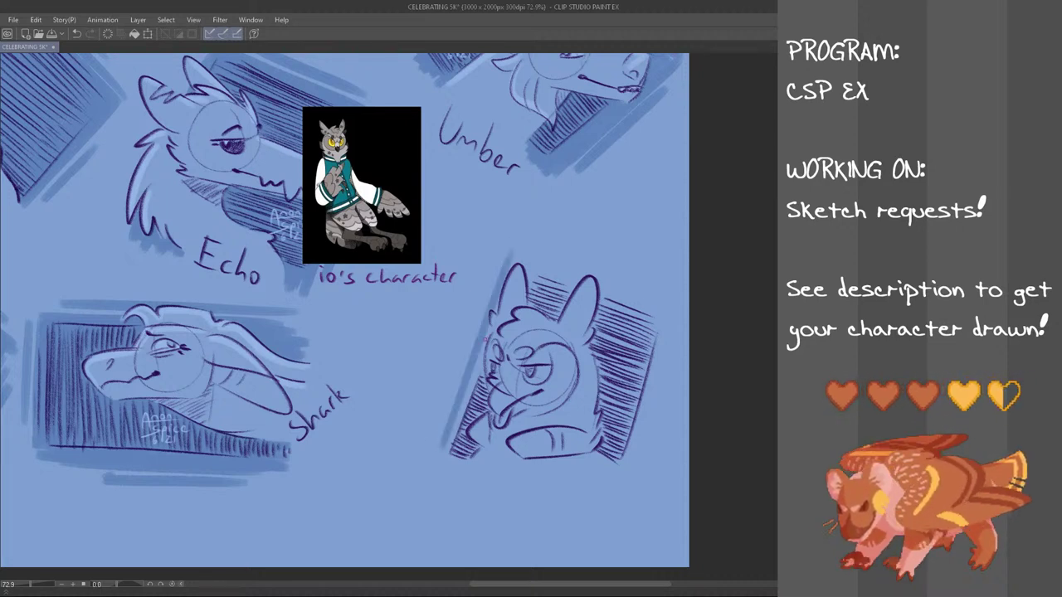
pyautogui.moveTo(447, 441); pyautogui.dragTo(512, 271)
pyautogui.hotkey('ctrl', 'z')
pyautogui.moveTo(443, 444); pyautogui.dragTo(500, 283)
# - Paint soft shading bands along the right edge of the owl's frame, with a shorter second band outside it
pyautogui.moveTo(661, 338); pyautogui.dragTo(628, 473)
pyautogui.hotkey('ctrl', 'z')
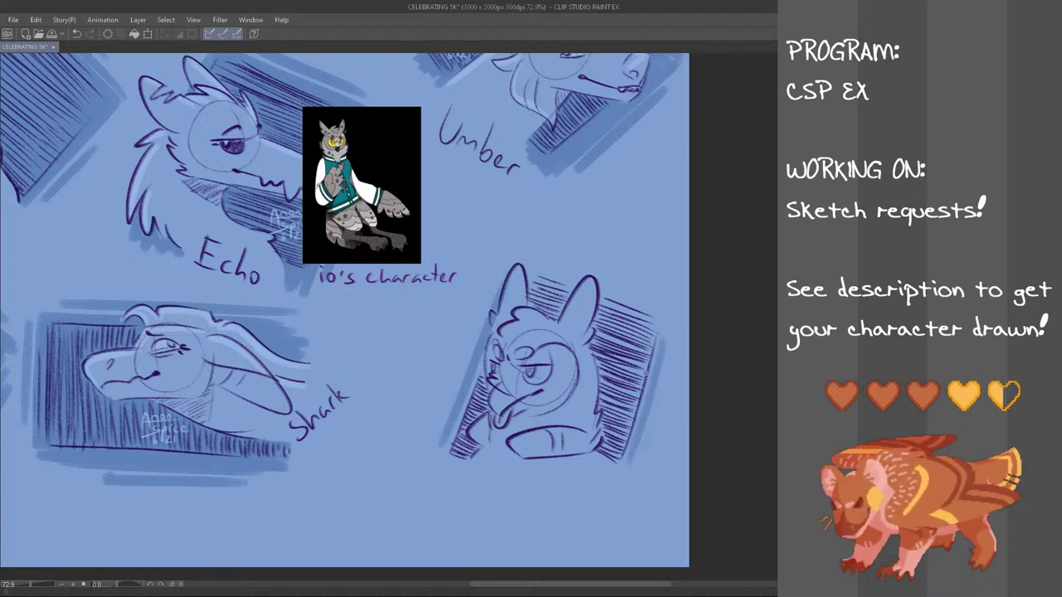
pyautogui.hotkey('ctrl', 'z')
pyautogui.moveTo(661, 335); pyautogui.dragTo(627, 476)
pyautogui.hotkey('ctrl', 'z')
pyautogui.hotkey('ctrl', 'z')
pyautogui.moveTo(662, 332); pyautogui.dragTo(629, 457)
pyautogui.moveTo(666, 327); pyautogui.dragTo(629, 465)
pyautogui.hotkey('ctrl', 'z')
pyautogui.moveTo(670, 363); pyautogui.dragTo(643, 460)
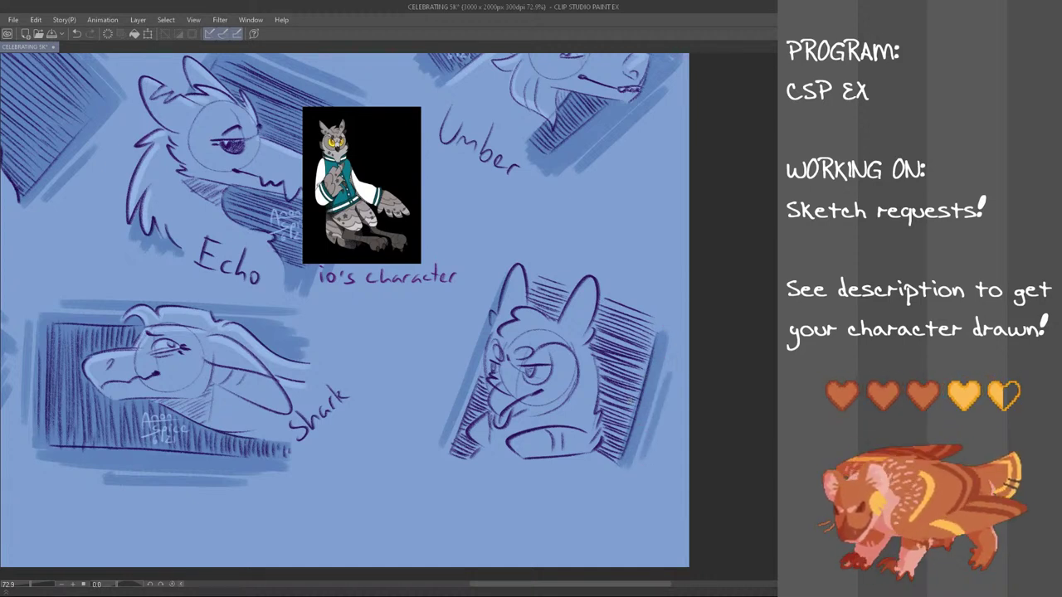
# - Work on a second, outer shading stroke parallel to the left edge of the owl's frame
pyautogui.moveTo(495, 343); pyautogui.dragTo(451, 445)
pyautogui.hotkey('ctrl', 'z')
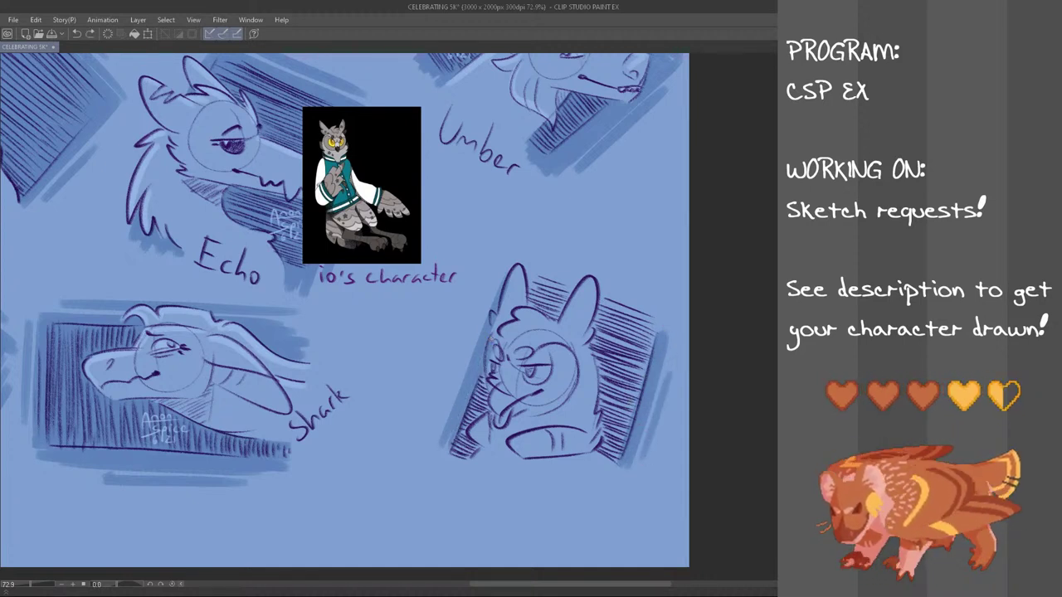
pyautogui.moveTo(488, 365)
pyautogui.mouseDown()
pyautogui.moveTo(460, 454)
pyautogui.moveTo(489, 408)
pyautogui.moveTo(485, 307)
pyautogui.mouseUp()
pyautogui.hotkey('ctrl', 'z')
pyautogui.moveTo(430, 422)
pyautogui.mouseDown()
pyautogui.moveTo(477, 308)
pyautogui.moveTo(594, 330)
pyautogui.mouseUp()
pyautogui.hotkey('ctrl', 'z')
pyautogui.hotkey('ctrl', 'z')
# - Paint soft shading bands along and above the upper edge of the owl's tilted frame
pyautogui.moveTo(524, 298); pyautogui.dragTo(650, 328)
pyautogui.moveTo(533, 278)
pyautogui.mouseDown()
pyautogui.moveTo(661, 330)
pyautogui.moveTo(637, 311)
pyautogui.moveTo(670, 319)
pyautogui.moveTo(651, 324)
pyautogui.moveTo(645, 297)
pyautogui.moveTo(663, 308)
pyautogui.mouseUp()
pyautogui.hotkey('ctrl', 'z')
pyautogui.hotkey('ctrl', 'z')
pyautogui.moveTo(564, 262); pyautogui.dragTo(647, 294)
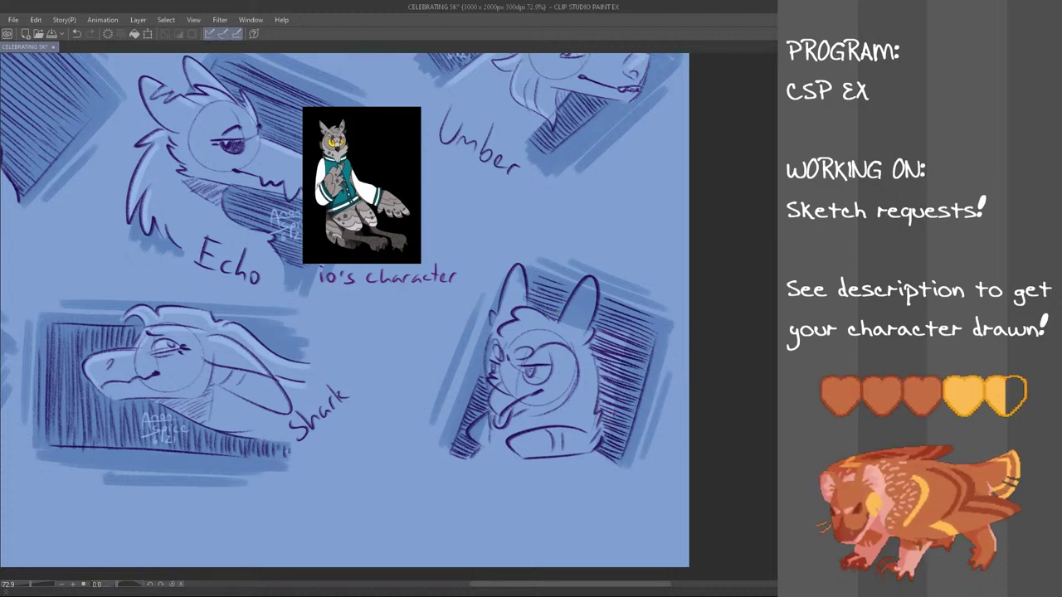
# - Finish the soft shading around the owl's head and clear it from inside the near ear
pyautogui.moveTo(623, 335)
pyautogui.mouseDown()
pyautogui.moveTo(599, 418)
pyautogui.moveTo(588, 363)
pyautogui.mouseUp()
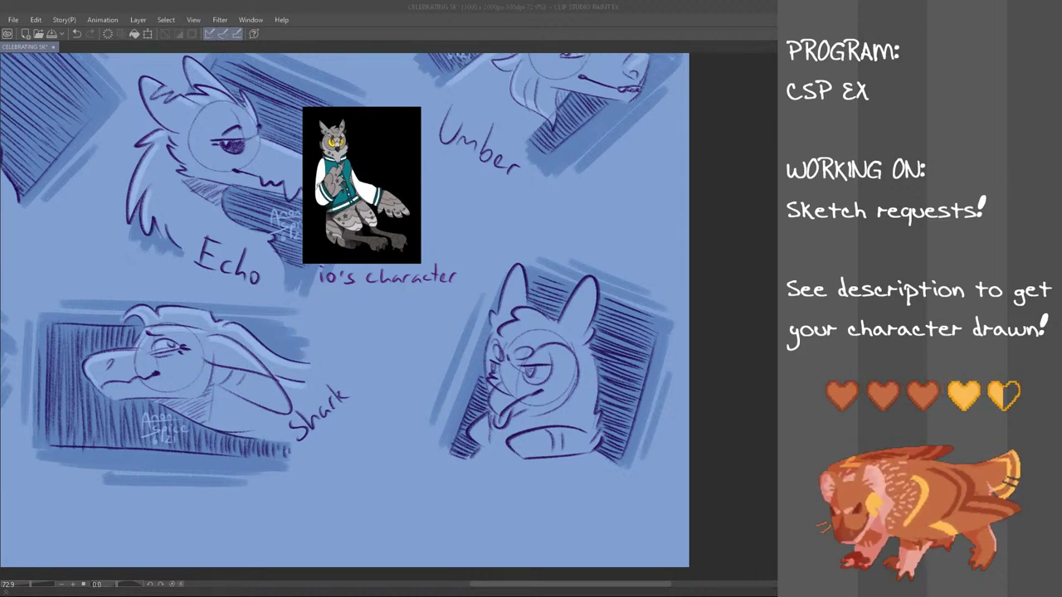
pyautogui.click(392, 5)
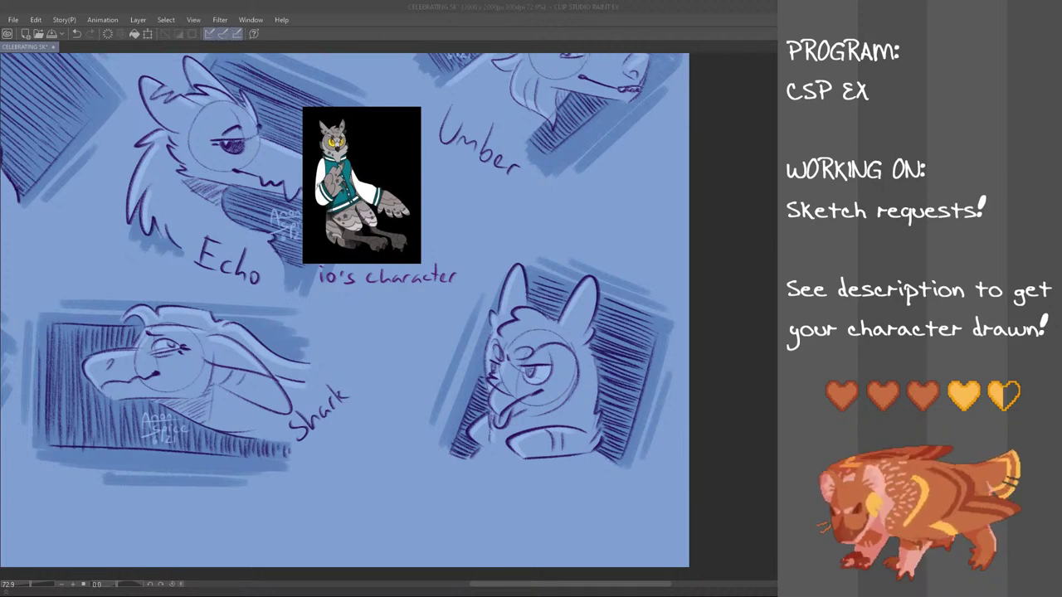
pyautogui.click(380, 4)
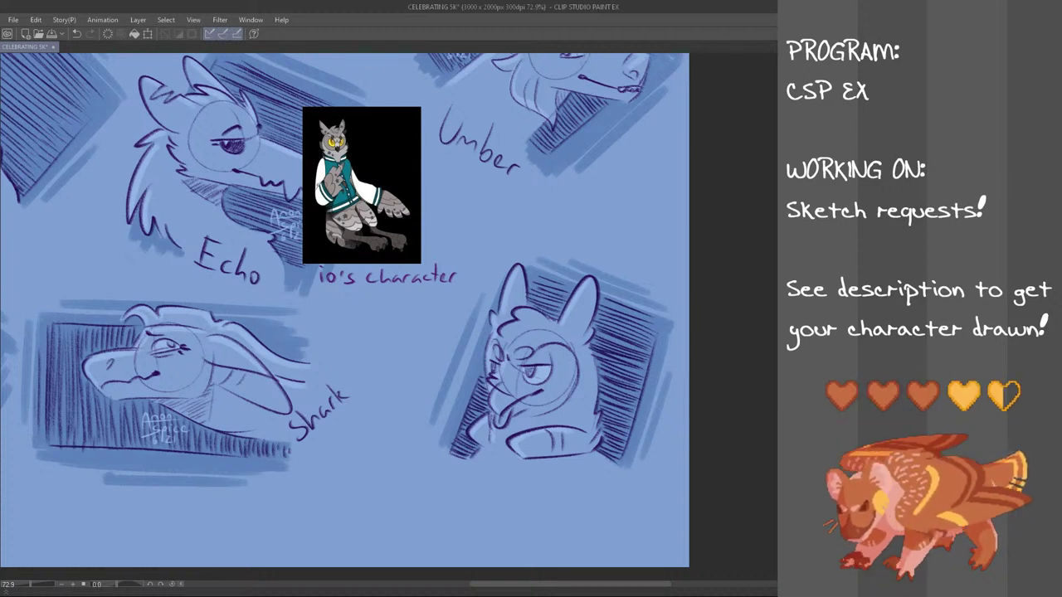
# - Copy the artist's signature from the Shark sketch and place it on the hatched background behind the owl
pyautogui.moveTo(143, 397)
pyautogui.mouseDown()
pyautogui.moveTo(172, 478)
pyautogui.moveTo(145, 394)
pyautogui.mouseUp()
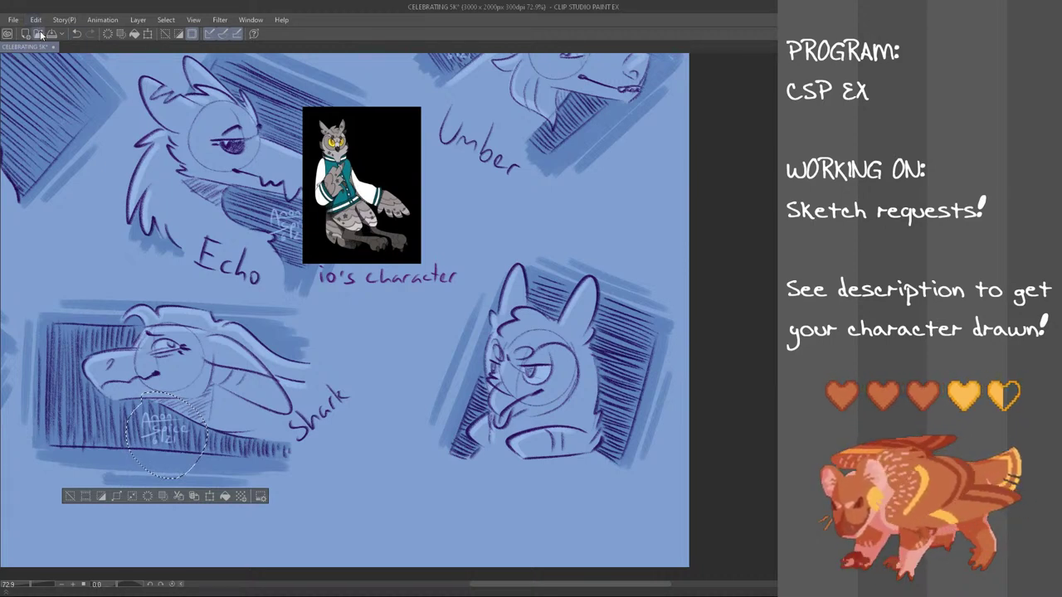
pyautogui.hotkey('ctrl', 't')
pyautogui.moveTo(223, 448)
pyautogui.mouseDown()
pyautogui.moveTo(618, 449)
pyautogui.moveTo(644, 418)
pyautogui.mouseUp()
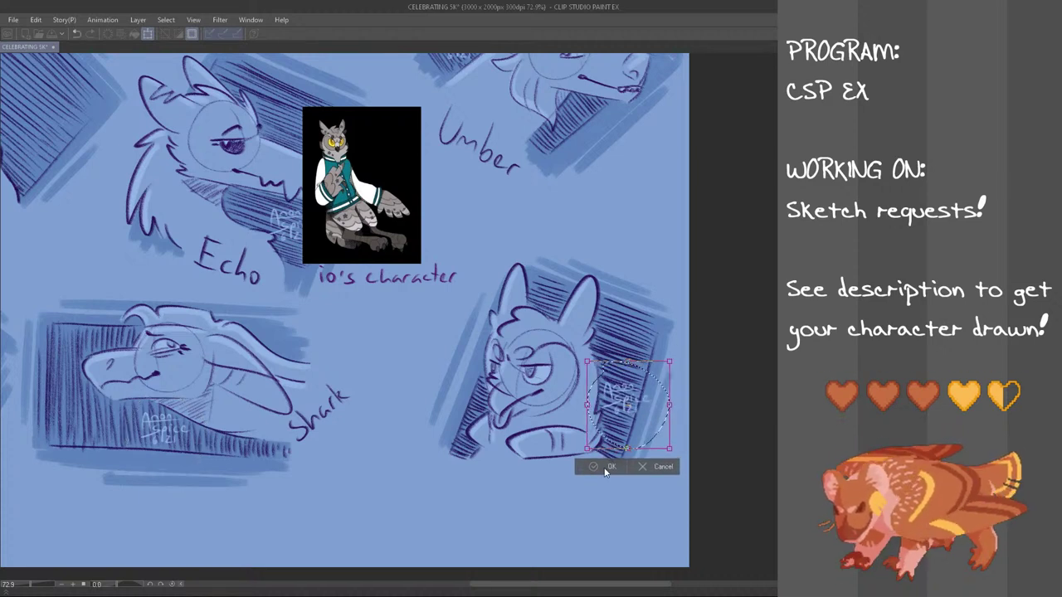
pyautogui.click(609, 467)
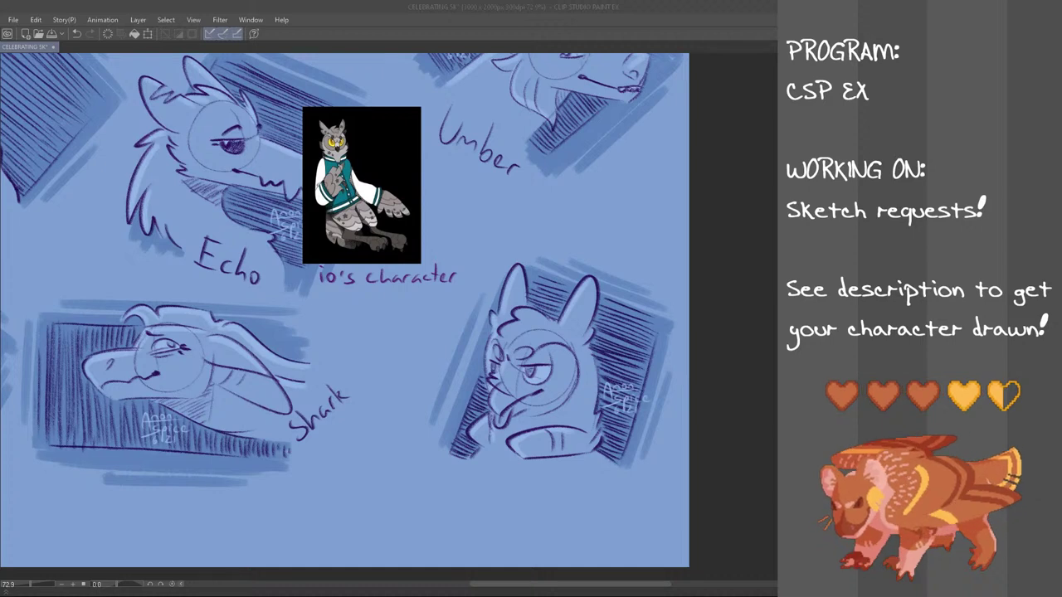
pyautogui.click(435, 5)
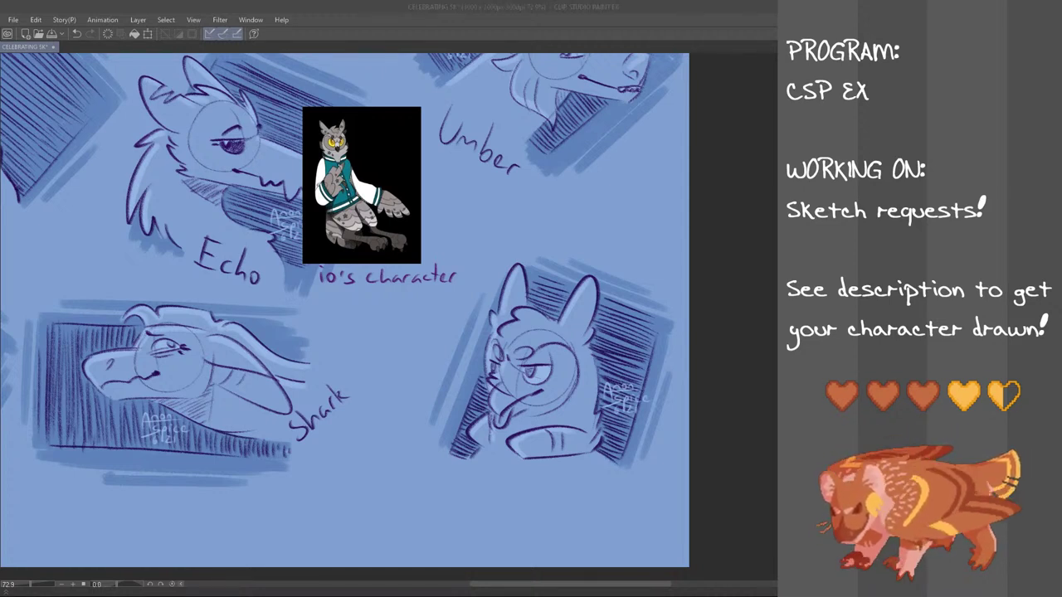
# - Hand-letter the name Jackie beneath the owl's head sketch
pyautogui.moveTo(497, 498)
pyautogui.mouseDown()
pyautogui.moveTo(504, 503)
pyautogui.moveTo(490, 491)
pyautogui.moveTo(504, 467)
pyautogui.moveTo(512, 489)
pyautogui.moveTo(538, 481)
pyautogui.mouseUp()
pyautogui.hotkey('ctrl', 'z')
pyautogui.hotkey('ctrl', 'z')
pyautogui.hotkey('ctrl', 'z')
pyautogui.hotkey('ctrl', 'z')
pyautogui.hotkey('ctrl', 'z')
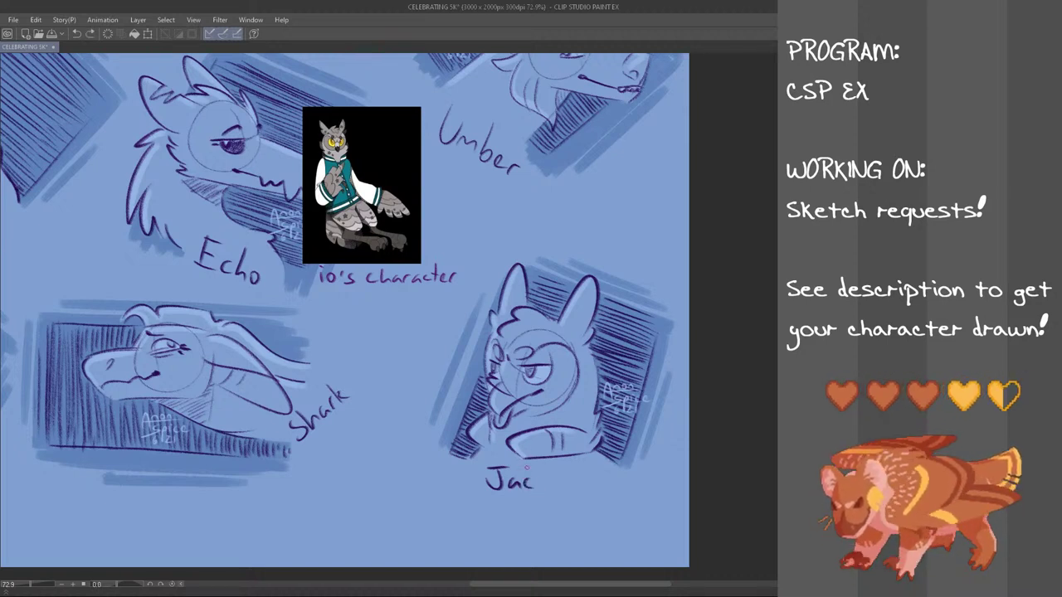
pyautogui.moveTo(537, 462); pyautogui.dragTo(537, 490)
pyautogui.moveTo(538, 481); pyautogui.dragTo(572, 489)
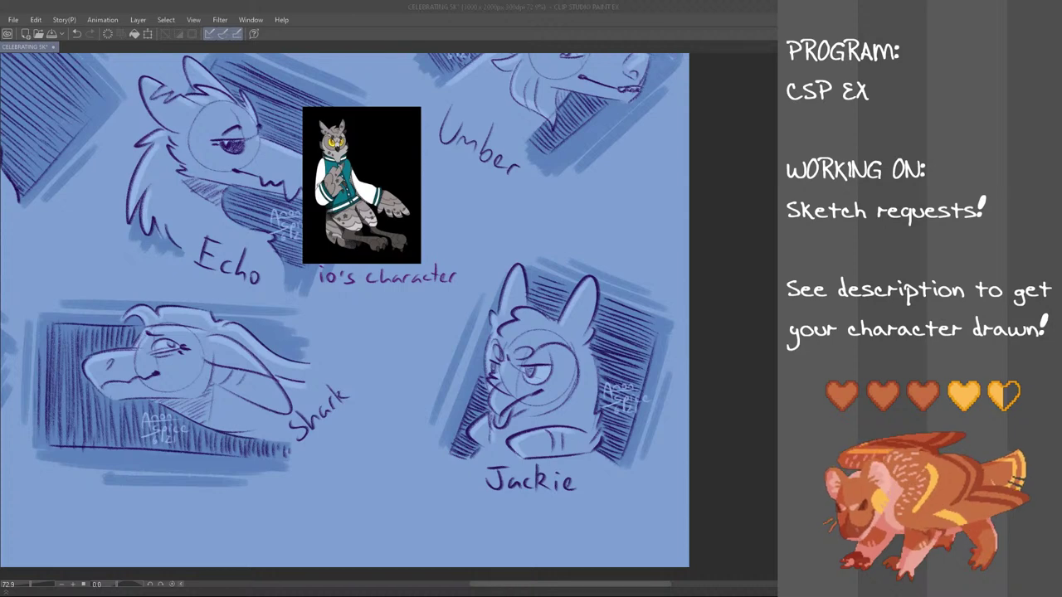
# - Clear the owl reference image and its label from view, and move the Jackie sketch between Echo and Umber
pyautogui.click(421, 5)
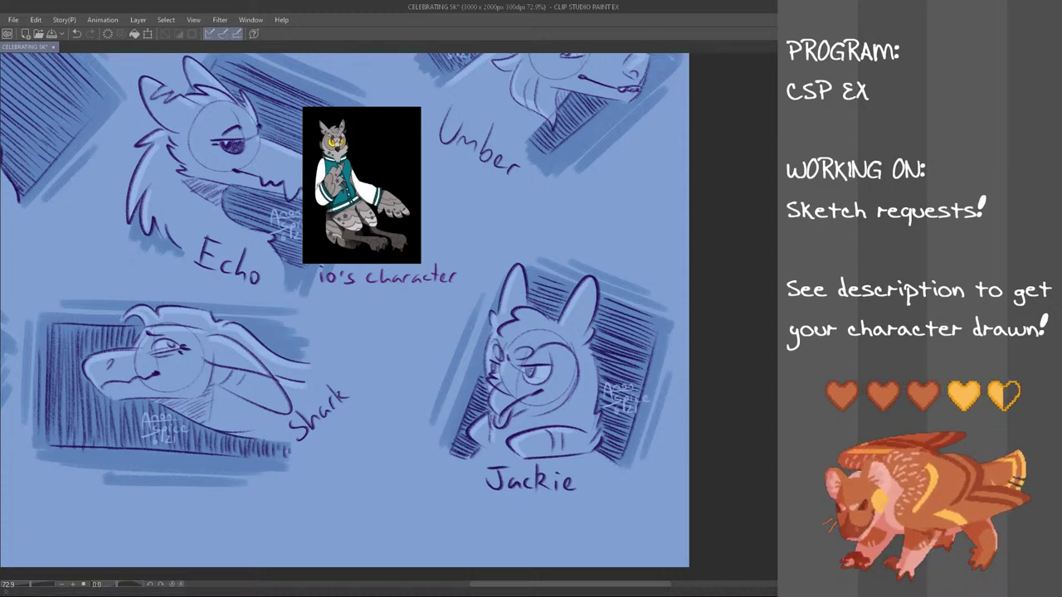
pyautogui.click(543, 215)
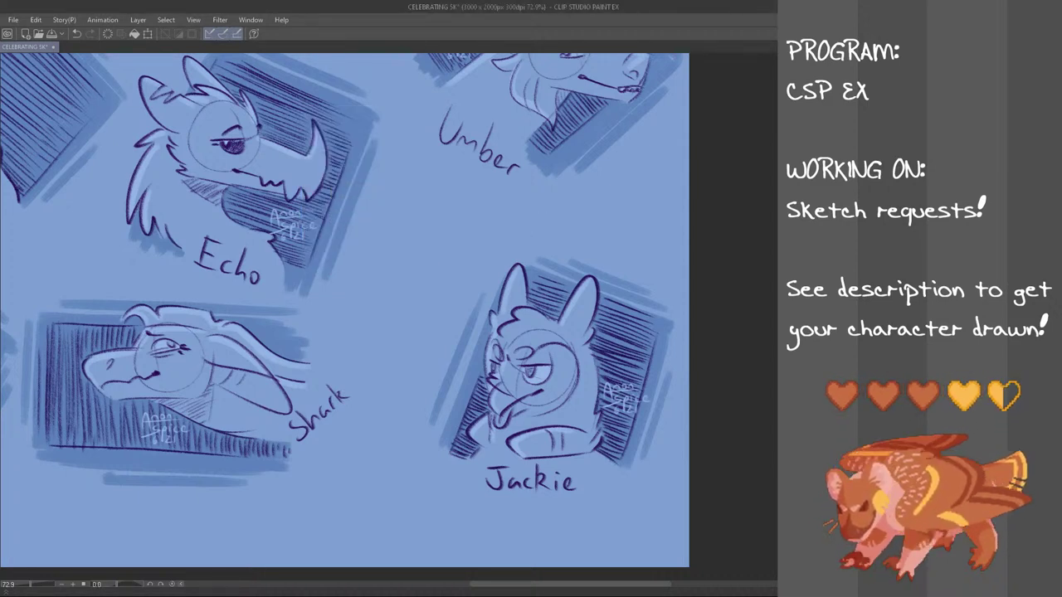
pyautogui.moveTo(692, 269)
pyautogui.mouseDown()
pyautogui.moveTo(647, 539)
pyautogui.moveTo(498, 241)
pyautogui.moveTo(601, 229)
pyautogui.mouseUp()
pyautogui.hotkey('ctrl', 't')
pyautogui.moveTo(626, 363)
pyautogui.mouseDown()
pyautogui.moveTo(580, 315)
pyautogui.moveTo(533, 340)
pyautogui.moveTo(521, 331)
pyautogui.mouseUp()
pyautogui.click(431, 473)
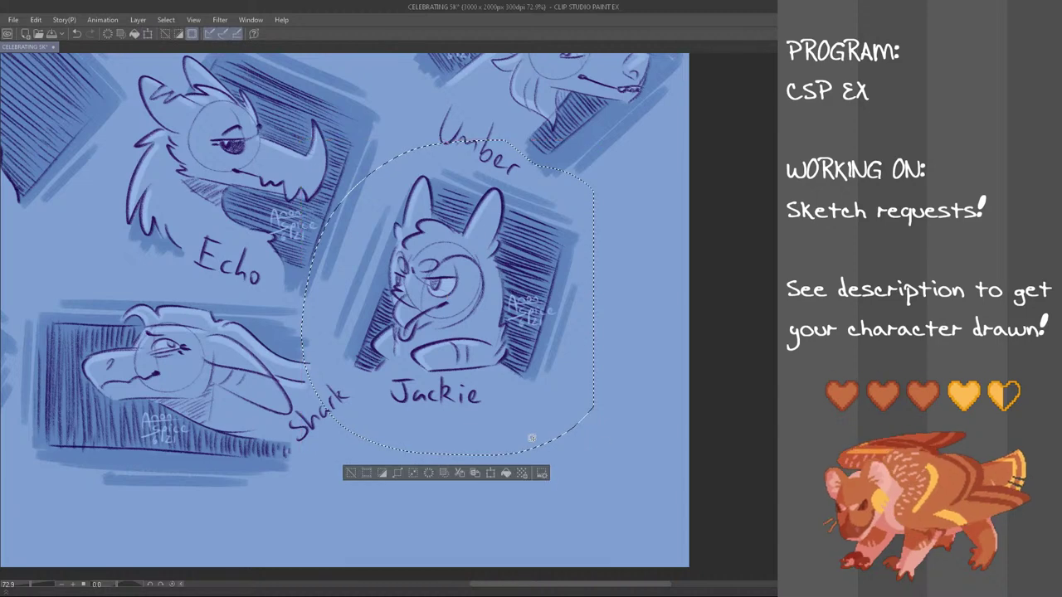
pyautogui.hotkey('ctrl', 'd')
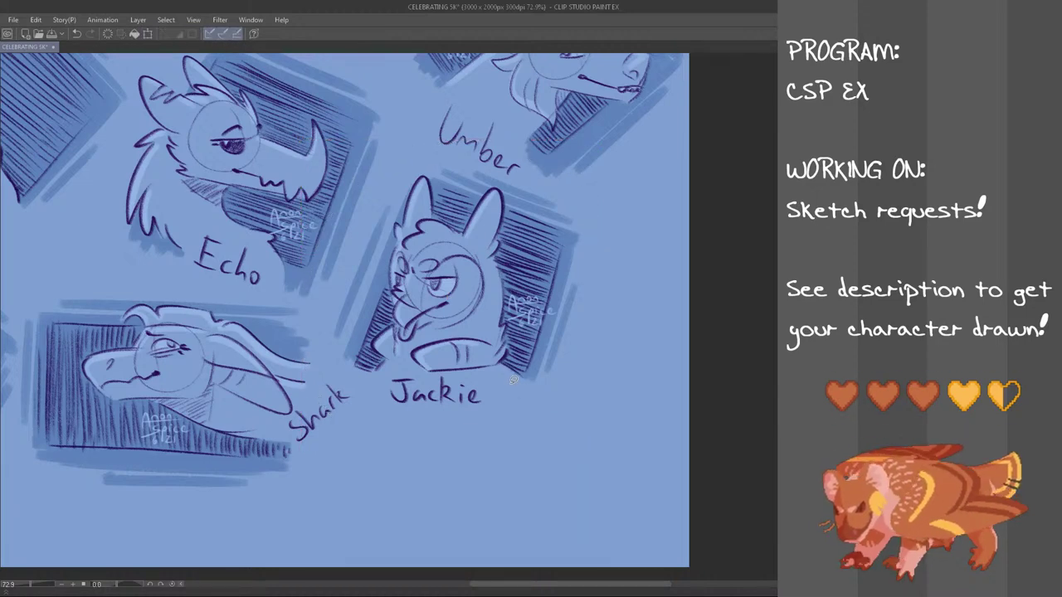
pyautogui.scroll(-2, 512, 379)
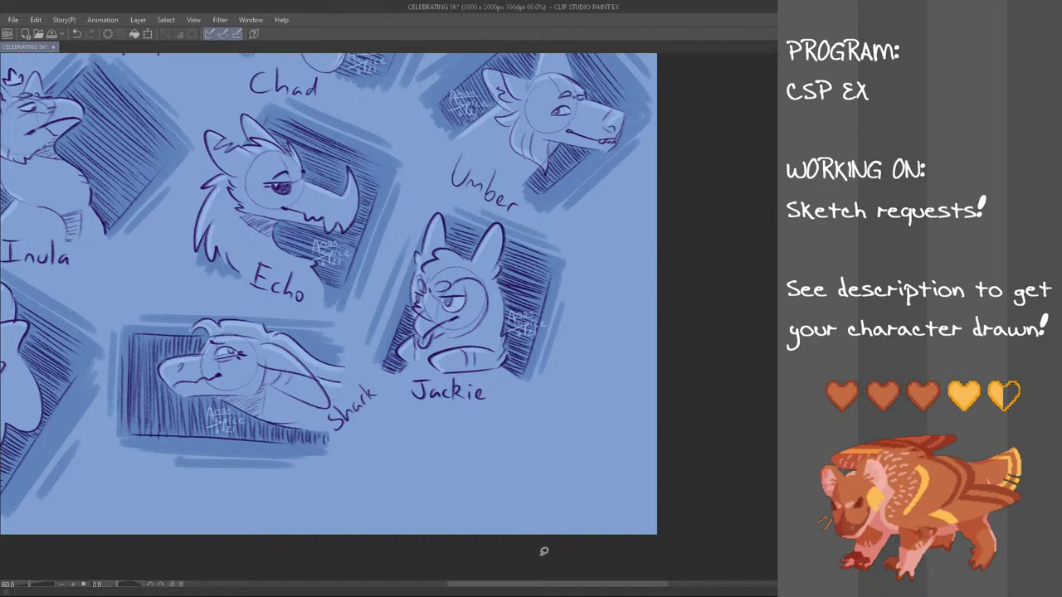
# - Add a new layer, hide the finished sketches to leave a blank blue canvas, and save the file
pyautogui.moveTo(552, 583); pyautogui.dragTo(494, 578)
pyautogui.scroll(-3, 614, 439)
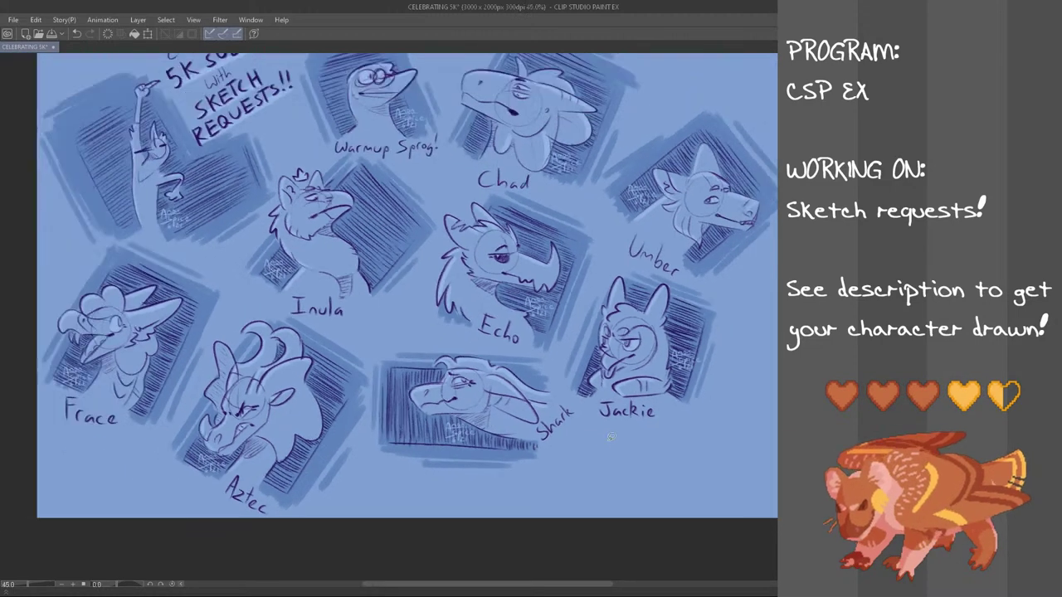
pyautogui.moveTo(781, 323); pyautogui.dragTo(782, 315)
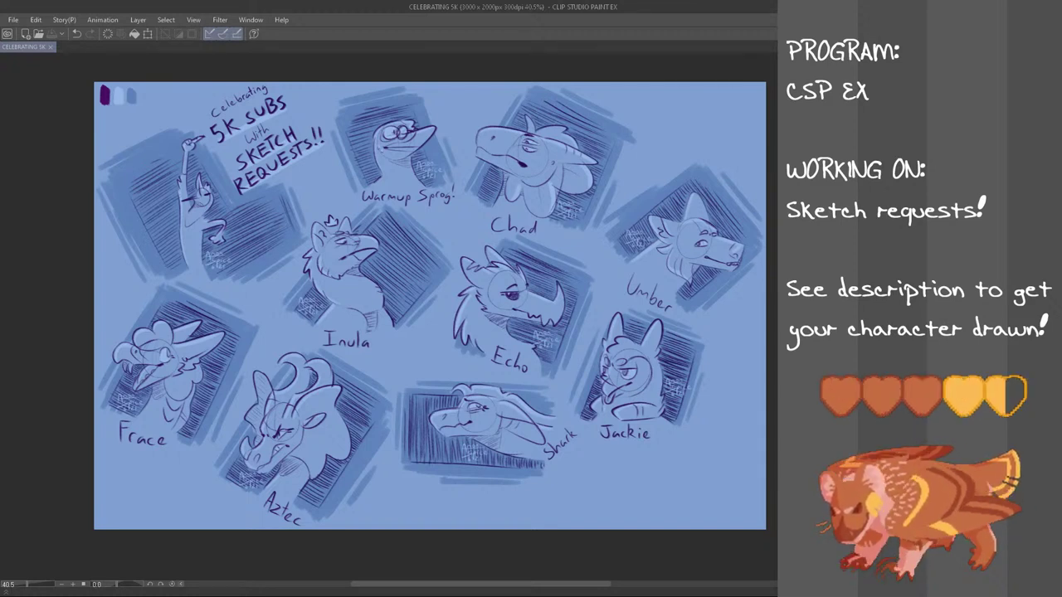
pyautogui.hotkey('ctrl', 'shift', 'n')
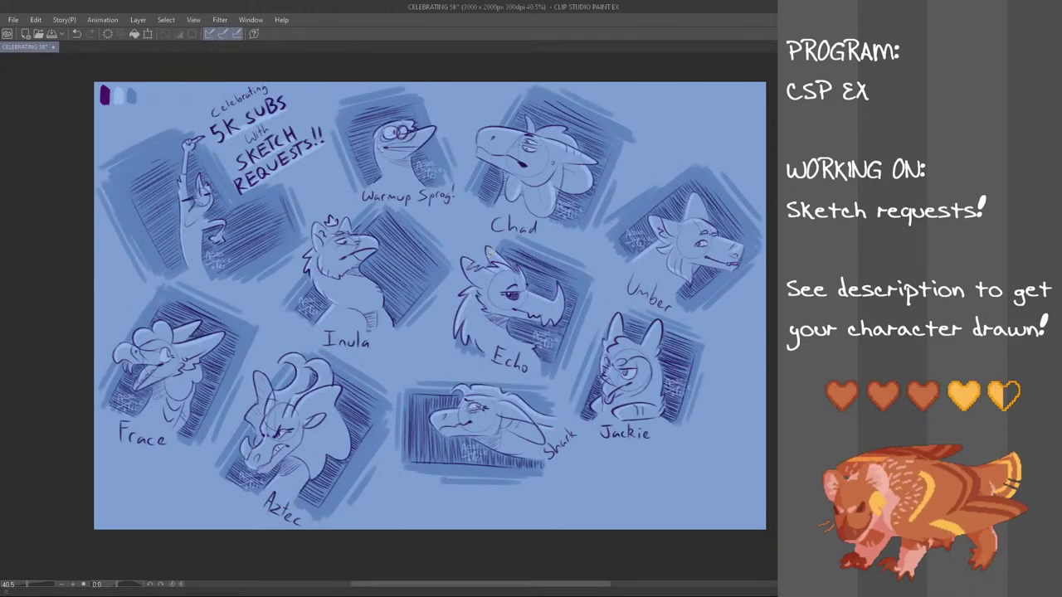
pyautogui.scroll(2, 701, 375)
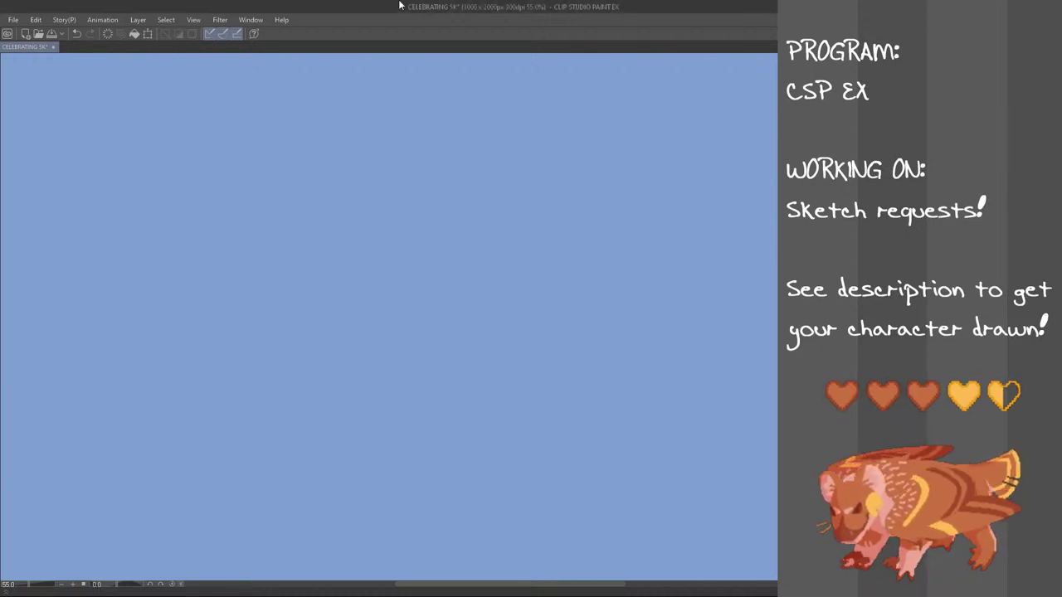
pyautogui.hotkey('ctrl', 's')
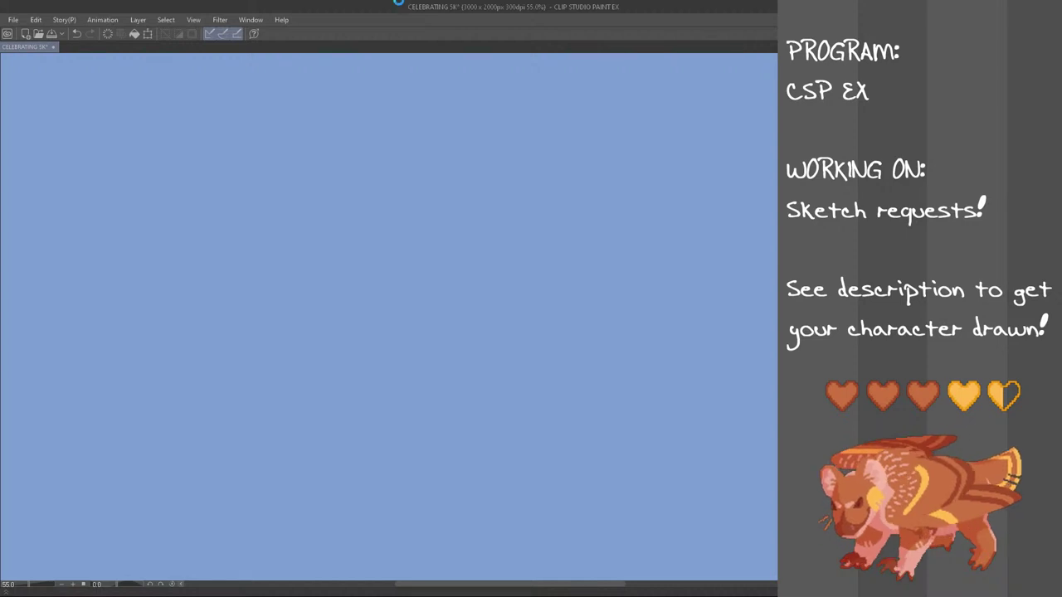
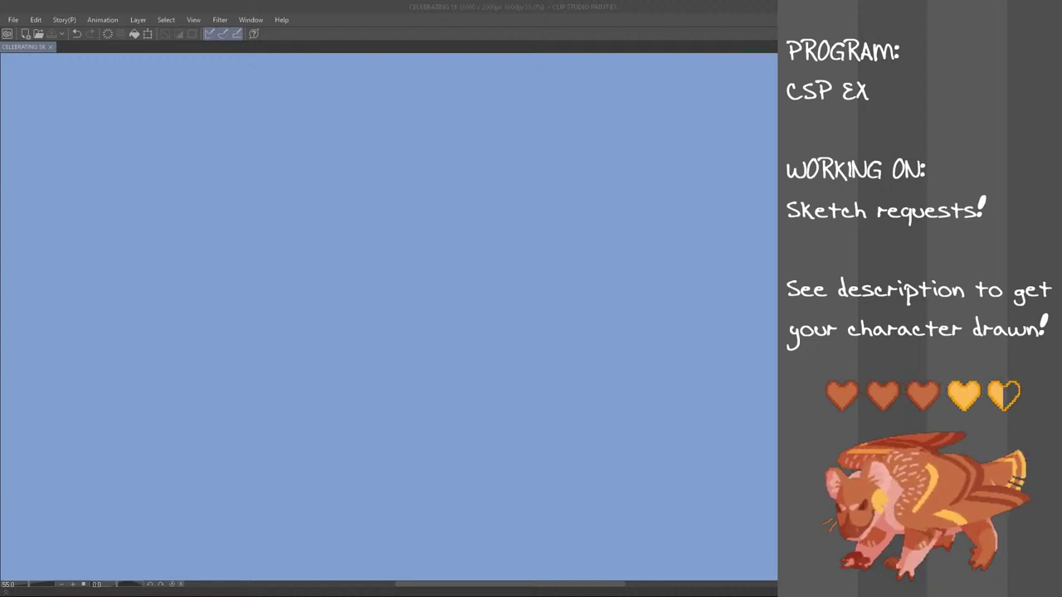
# - Paste the green-skinned orc reference image into the canvas's upper-left corner
pyautogui.click(35, 20)
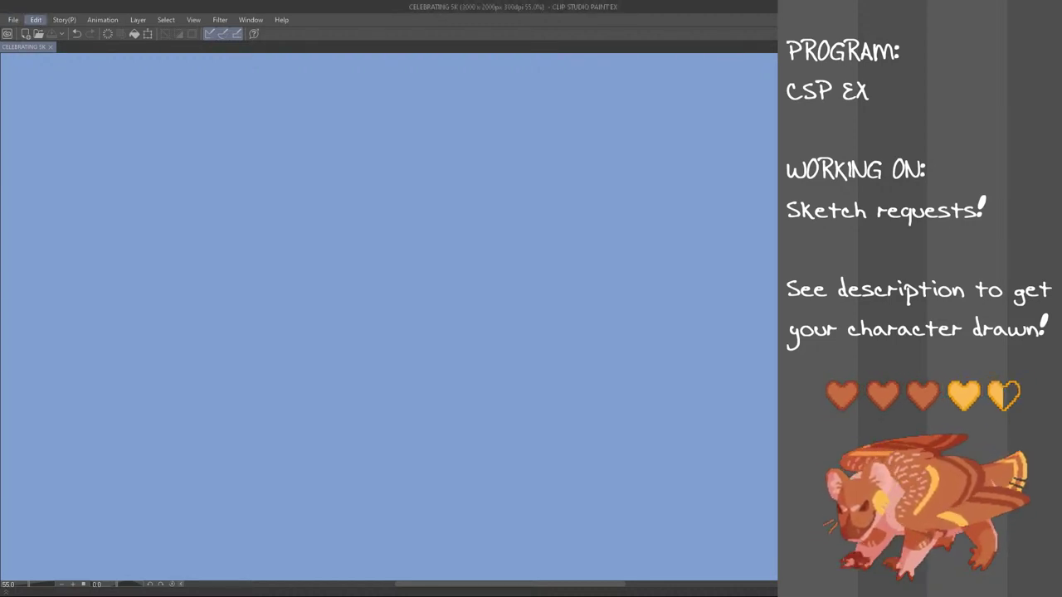
pyautogui.click(76, 105)
pyautogui.scroll(-2, 78, 106)
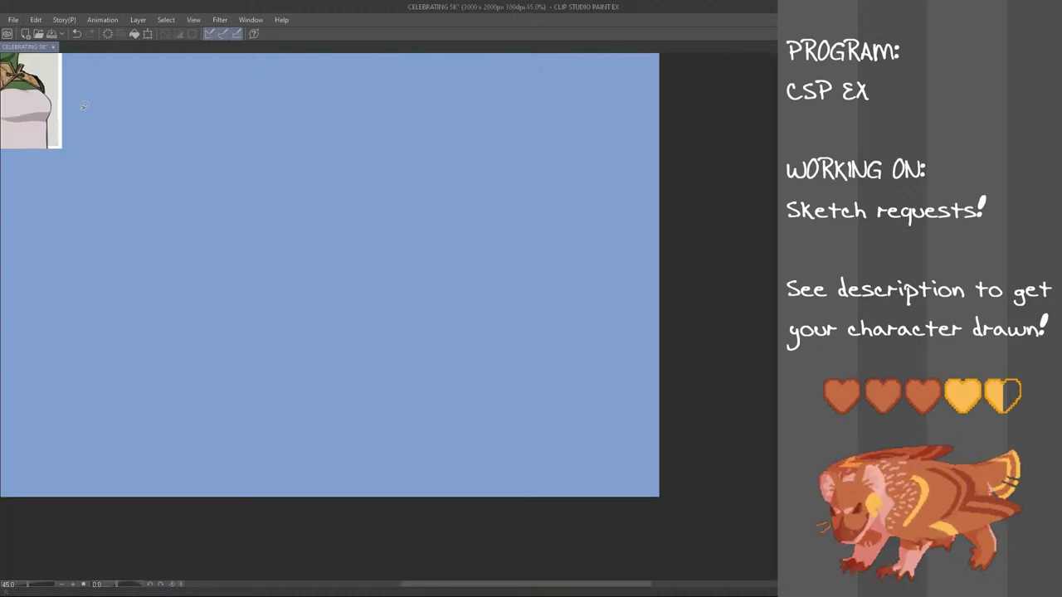
pyautogui.moveTo(611, 588); pyautogui.dragTo(543, 586)
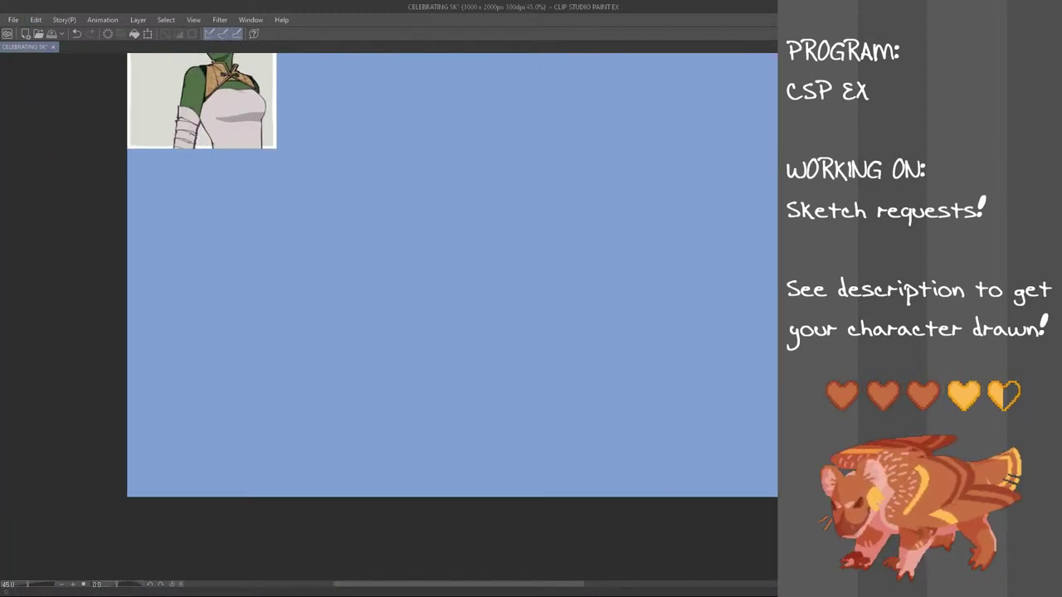
pyautogui.scroll(2, 452, 332)
pyautogui.scroll(1, 481, 84)
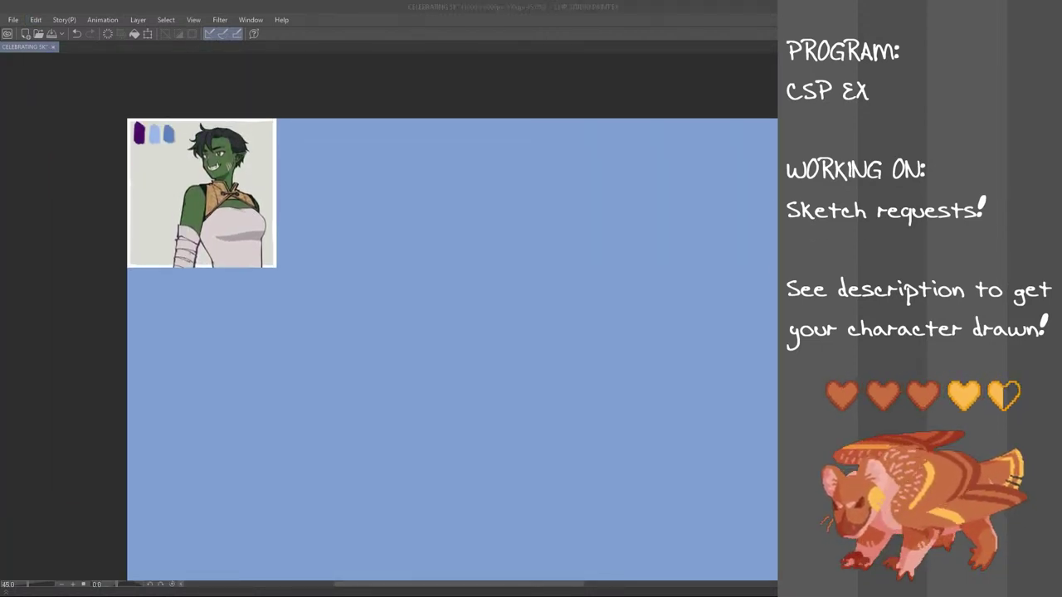
pyautogui.scroll(2, 185, 289)
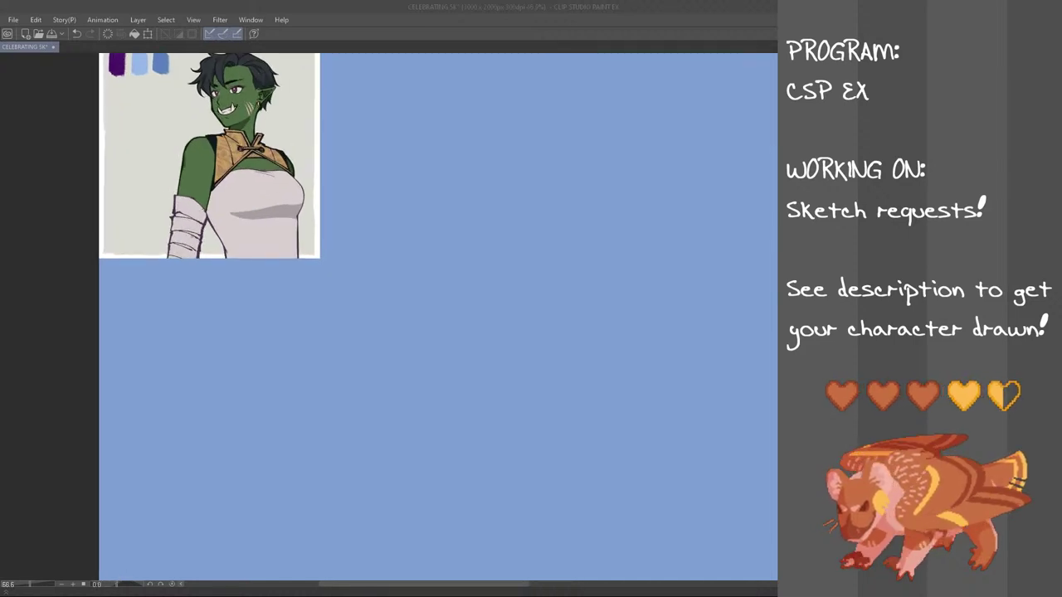
# - Hand-letter the label "12 AM's character" in dark purple beneath the orc reference image
pyautogui.moveTo(145, 268)
pyautogui.mouseDown()
pyautogui.moveTo(146, 287)
pyautogui.moveTo(156, 279)
pyautogui.moveTo(166, 288)
pyautogui.moveTo(191, 266)
pyautogui.moveTo(193, 289)
pyautogui.moveTo(192, 280)
pyautogui.mouseUp()
pyautogui.hotkey('ctrl', 'z')
pyautogui.hotkey('ctrl', 'z')
pyautogui.hotkey('ctrl', 'z')
pyautogui.moveTo(206, 267)
pyautogui.mouseDown()
pyautogui.moveTo(201, 287)
pyautogui.moveTo(208, 269)
pyautogui.moveTo(221, 285)
pyautogui.mouseUp()
pyautogui.hotkey('ctrl', 'z')
pyautogui.hotkey('ctrl', 'z')
pyautogui.hotkey('ctrl', 'z')
pyautogui.hotkey('ctrl', 'z')
pyautogui.moveTo(228, 266)
pyautogui.mouseDown()
pyautogui.moveTo(221, 282)
pyautogui.moveTo(226, 275)
pyautogui.mouseUp()
pyautogui.hotkey('ctrl', 'z')
pyautogui.hotkey('ctrl', 'z')
pyautogui.hotkey('ctrl', 'z')
pyautogui.moveTo(233, 276)
pyautogui.mouseDown()
pyautogui.moveTo(178, 315)
pyautogui.moveTo(225, 303)
pyautogui.mouseUp()
pyautogui.hotkey('ctrl', 'z')
pyautogui.hotkey('ctrl', 'z')
pyautogui.hotkey('ctrl', 'z')
pyautogui.moveTo(236, 303); pyautogui.dragTo(239, 312)
pyautogui.hotkey('ctrl', 'z')
pyautogui.moveTo(250, 302)
pyautogui.mouseDown()
pyautogui.moveTo(241, 312)
pyautogui.moveTo(271, 298)
pyautogui.moveTo(279, 312)
pyautogui.moveTo(293, 295)
pyautogui.mouseUp()
pyautogui.hotkey('ctrl', 'z')
pyautogui.hotkey('ctrl', 'z')
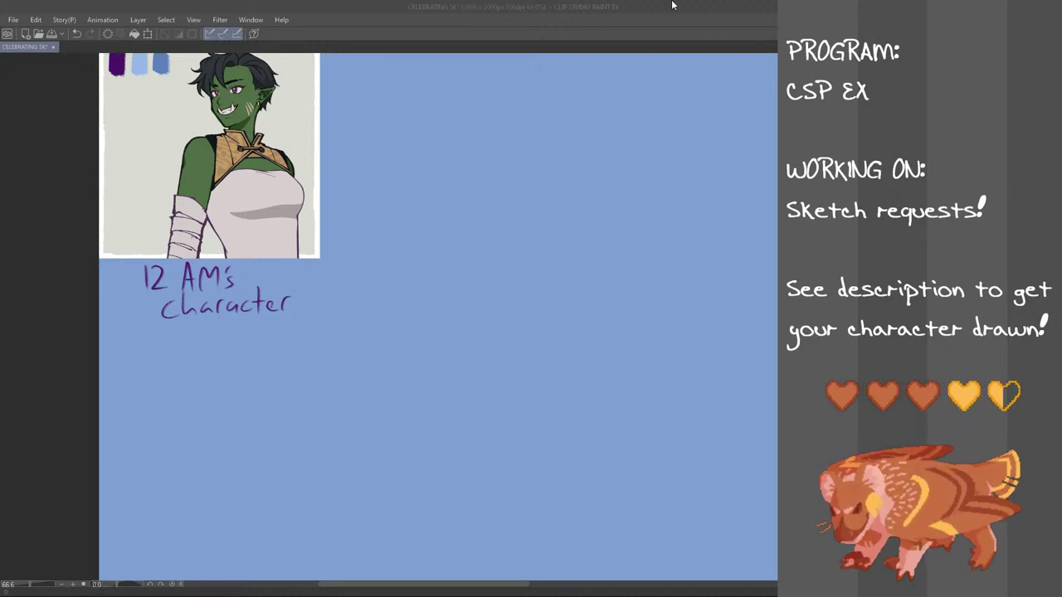
pyautogui.scroll(-3, 518, 108)
pyautogui.scroll(1, 518, 108)
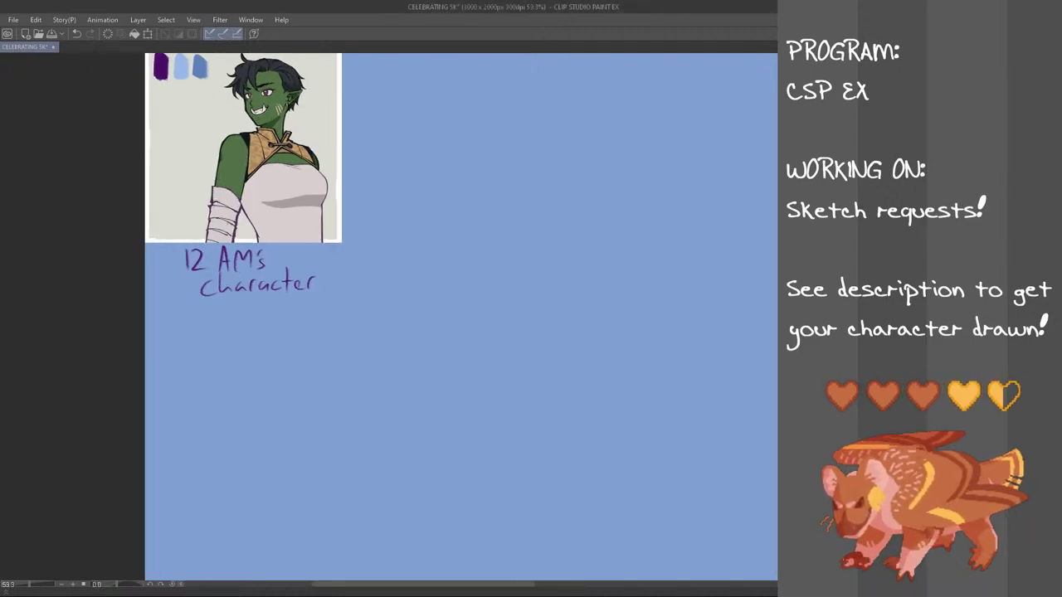
pyautogui.scroll(3, 461, 315)
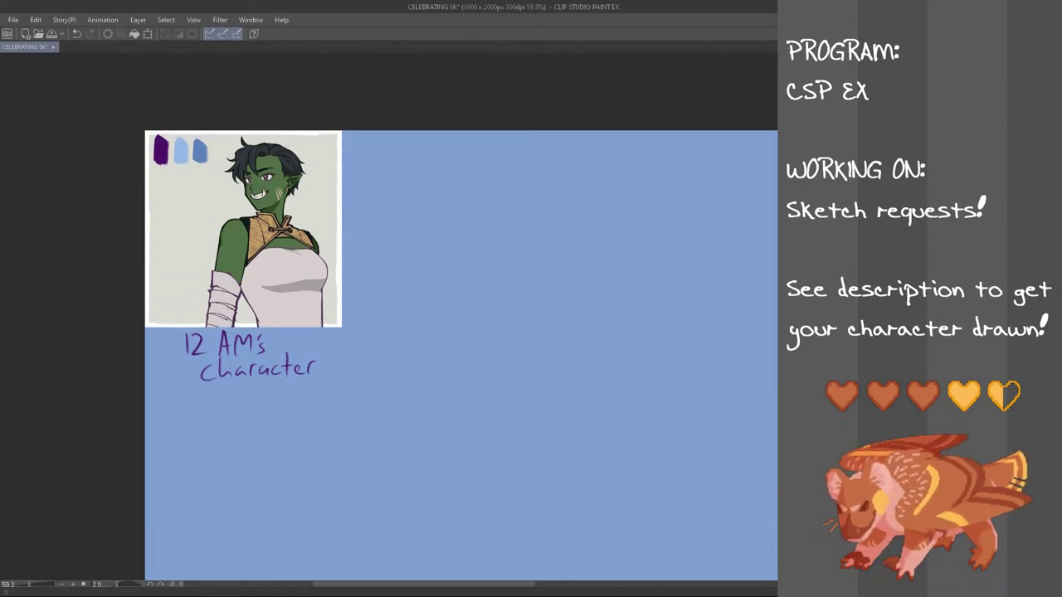
pyautogui.scroll(-1, 461, 315)
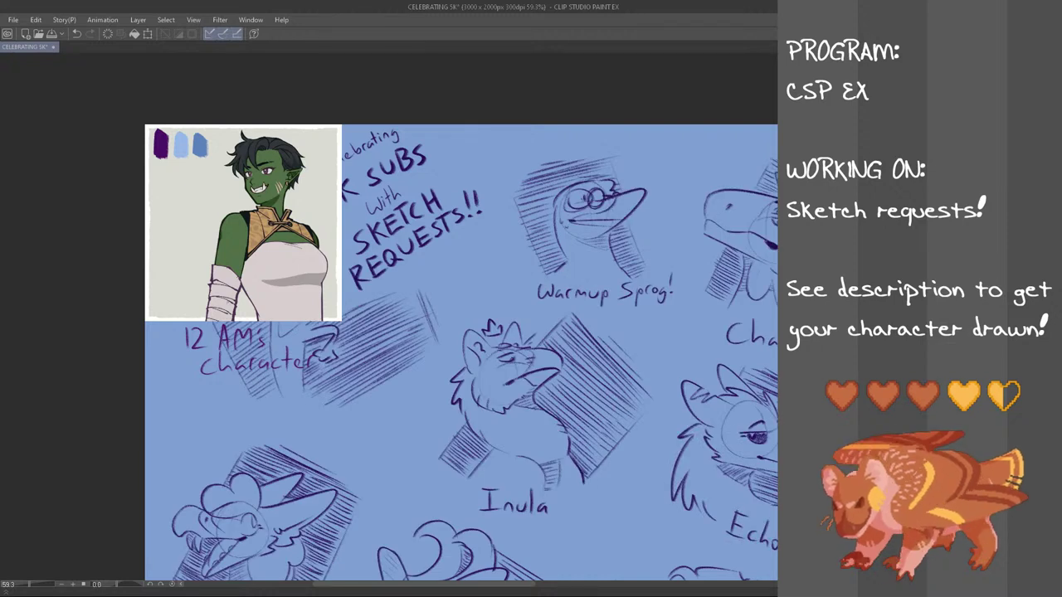
pyautogui.scroll(1, 557, 292)
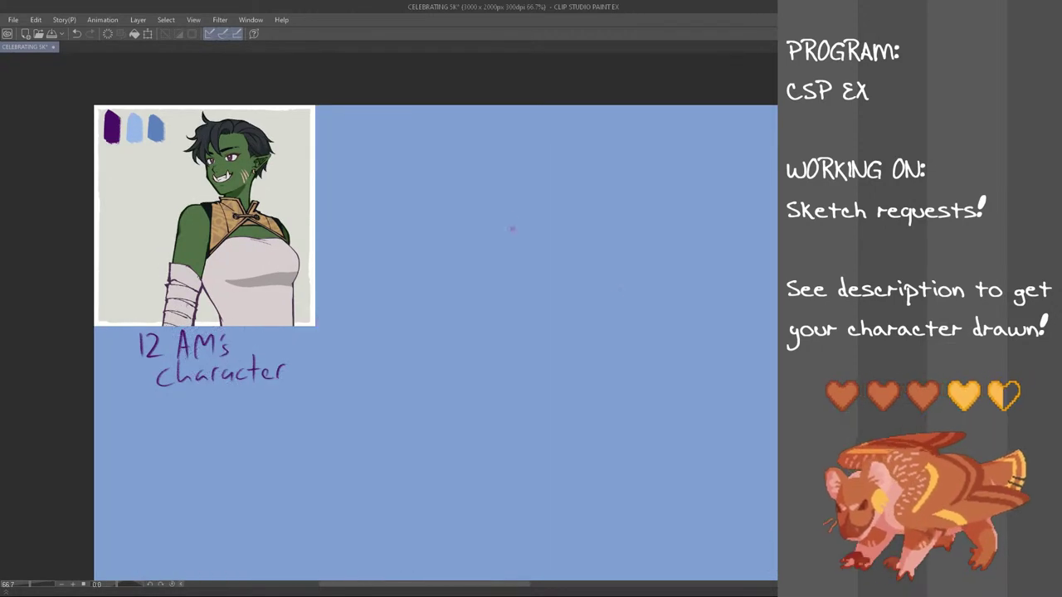
pyautogui.moveTo(481, 174); pyautogui.dragTo(477, 247)
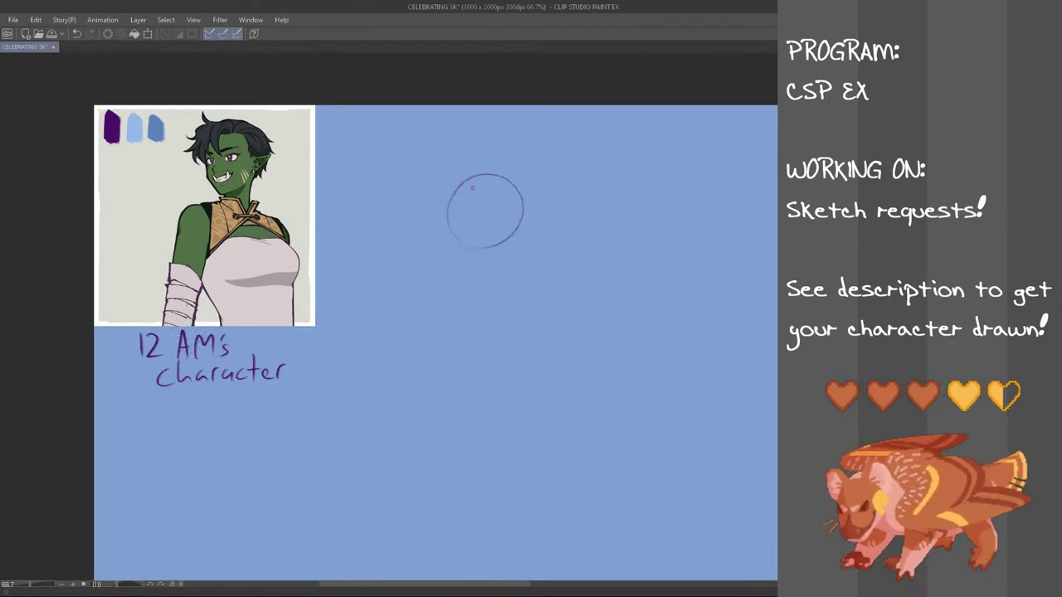
pyautogui.hotkey('ctrl', 'z')
pyautogui.moveTo(464, 203)
pyautogui.mouseDown()
pyautogui.moveTo(496, 187)
pyautogui.moveTo(504, 254)
pyautogui.moveTo(469, 233)
pyautogui.moveTo(472, 241)
pyautogui.moveTo(502, 164)
pyautogui.moveTo(477, 206)
pyautogui.moveTo(480, 190)
pyautogui.moveTo(495, 249)
pyautogui.moveTo(479, 187)
pyautogui.moveTo(532, 199)
pyautogui.mouseUp()
pyautogui.hotkey('ctrl', 'z')
pyautogui.hotkey('ctrl', 'z')
pyautogui.hotkey('ctrl', 'z')
pyautogui.hotkey('ctrl', 'z')
pyautogui.hotkey('ctrl', 'z')
pyautogui.hotkey('ctrl', 'z')
pyautogui.hotkey('ctrl', 'z')
pyautogui.hotkey('ctrl', 'z')
pyautogui.hotkey('ctrl', 'z')
pyautogui.hotkey('ctrl', 'z')
pyautogui.hotkey('ctrl', 'z')
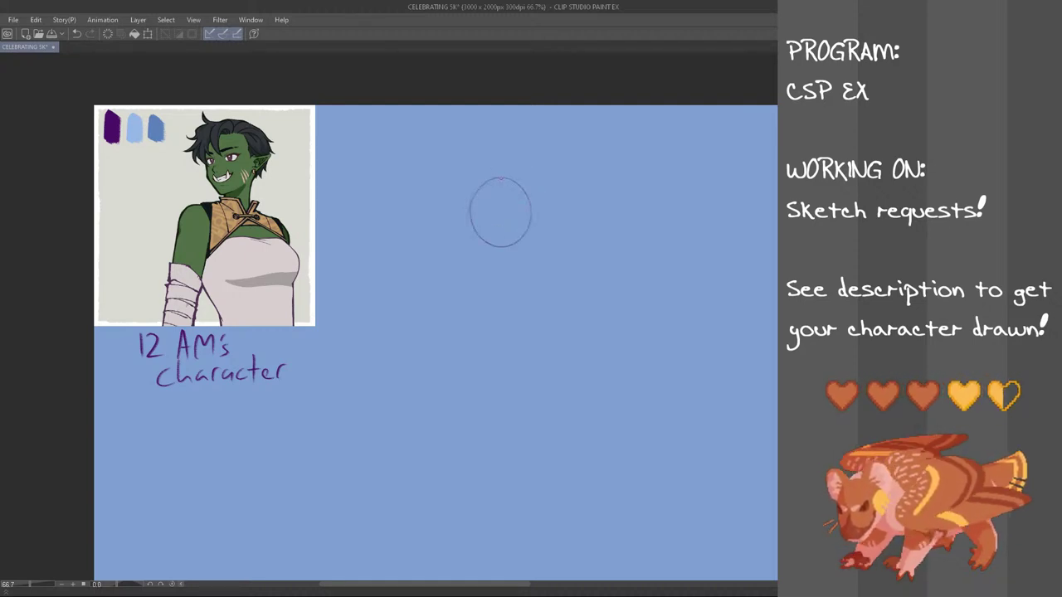
pyautogui.hotkey('ctrl', 'z')
# - Draw a thin construction circle for the orc's head on the empty canvas beside the reference image
pyautogui.moveTo(465, 214)
pyautogui.mouseDown()
pyautogui.moveTo(526, 190)
pyautogui.moveTo(469, 199)
pyautogui.moveTo(541, 186)
pyautogui.mouseUp()
pyautogui.hotkey('ctrl', 'z')
pyautogui.hotkey('ctrl', 'z')
pyautogui.moveTo(465, 196)
pyautogui.mouseDown()
pyautogui.moveTo(517, 169)
pyautogui.moveTo(502, 170)
pyautogui.mouseUp()
pyautogui.hotkey('ctrl', 'z')
pyautogui.moveTo(466, 206)
pyautogui.mouseDown()
pyautogui.moveTo(490, 264)
pyautogui.moveTo(463, 204)
pyautogui.moveTo(500, 263)
pyautogui.moveTo(462, 213)
pyautogui.mouseUp()
pyautogui.hotkey('ctrl', 'z')
pyautogui.hotkey('ctrl', 'z')
pyautogui.moveTo(497, 170)
pyautogui.mouseDown()
pyautogui.moveTo(515, 178)
pyautogui.moveTo(452, 207)
pyautogui.moveTo(516, 176)
pyautogui.moveTo(468, 199)
pyautogui.moveTo(552, 214)
pyautogui.moveTo(465, 198)
pyautogui.moveTo(496, 167)
pyautogui.mouseUp()
pyautogui.hotkey('ctrl', 'z')
pyautogui.hotkey('ctrl', 'z')
pyautogui.hotkey('ctrl', 'z')
pyautogui.hotkey('ctrl', 'z')
pyautogui.hotkey('ctrl', 'z')
pyautogui.moveTo(460, 218)
pyautogui.mouseDown()
pyautogui.moveTo(466, 199)
pyautogui.moveTo(529, 178)
pyautogui.moveTo(474, 187)
pyautogui.mouseUp()
pyautogui.hotkey('ctrl', 'z')
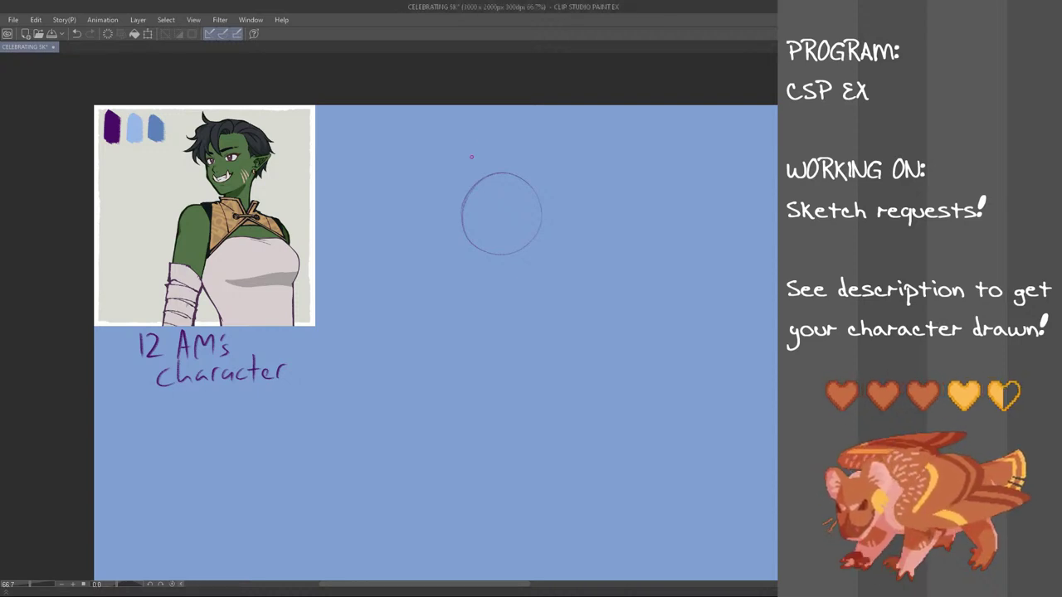
pyautogui.moveTo(485, 181); pyautogui.dragTo(488, 243)
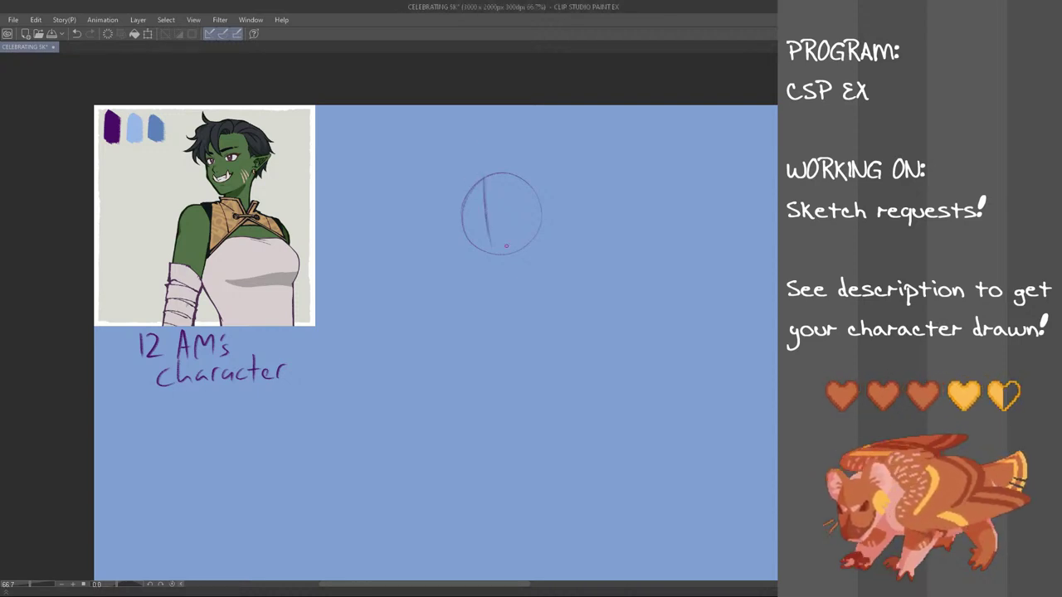
pyautogui.hotkey('ctrl', 'z')
pyautogui.moveTo(498, 165)
pyautogui.mouseDown()
pyautogui.moveTo(502, 246)
pyautogui.moveTo(490, 236)
pyautogui.mouseUp()
pyautogui.hotkey('ctrl', 'z')
pyautogui.hotkey('ctrl', 'z')
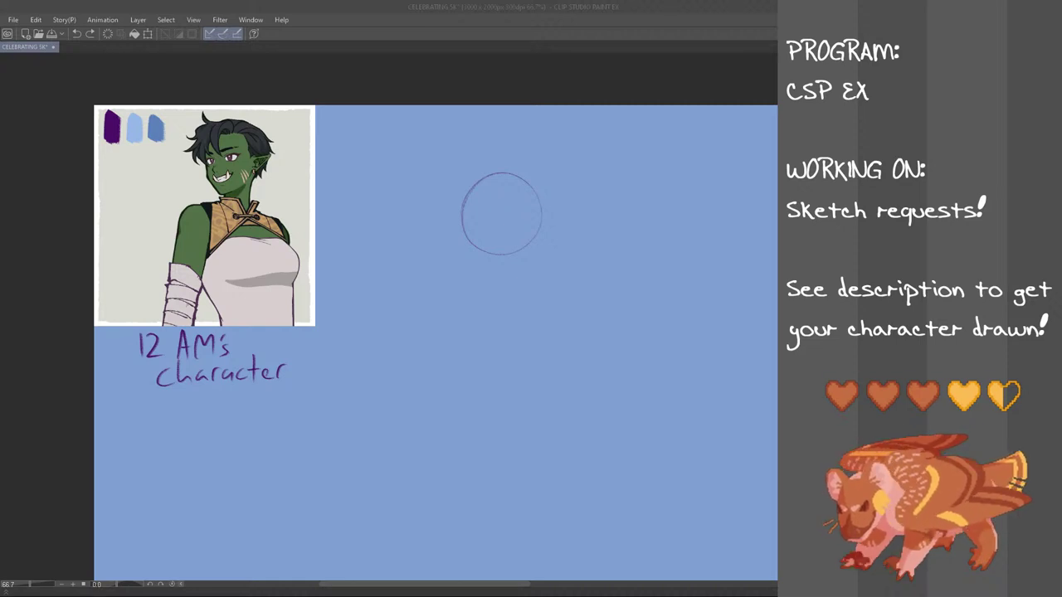
pyautogui.click(297, 5)
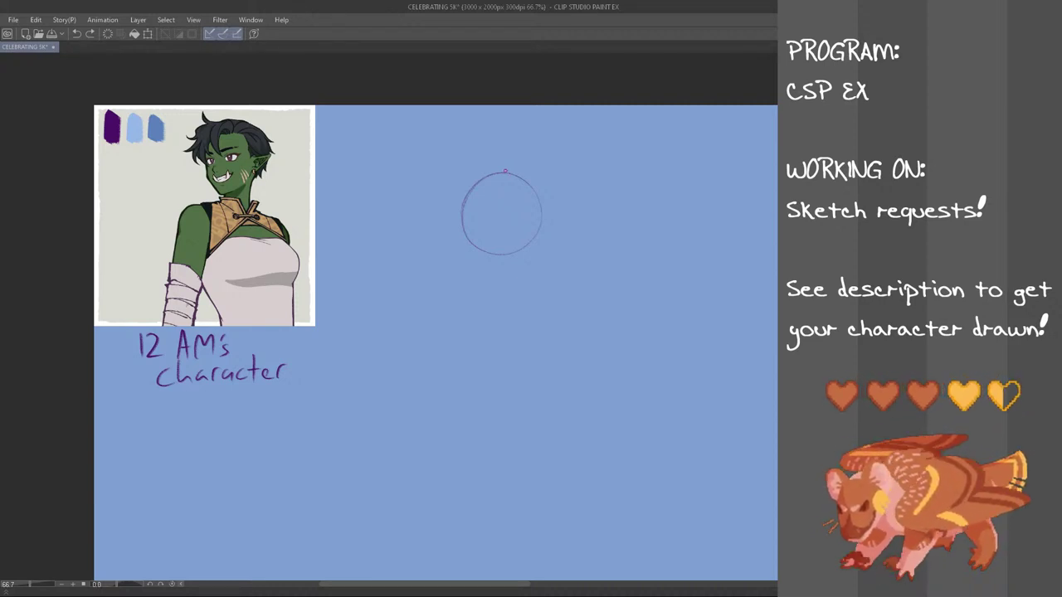
pyautogui.moveTo(490, 170); pyautogui.dragTo(496, 249)
pyautogui.hotkey('ctrl', 'z')
pyautogui.moveTo(484, 171)
pyautogui.mouseDown()
pyautogui.moveTo(488, 262)
pyautogui.moveTo(488, 249)
pyautogui.mouseUp()
pyautogui.hotkey('ctrl', 'z')
pyautogui.hotkey('ctrl', 'z')
pyautogui.hotkey('ctrl', 'z')
pyautogui.moveTo(483, 180); pyautogui.dragTo(483, 262)
pyautogui.hotkey('ctrl', 'z')
pyautogui.hotkey('ctrl', 'z')
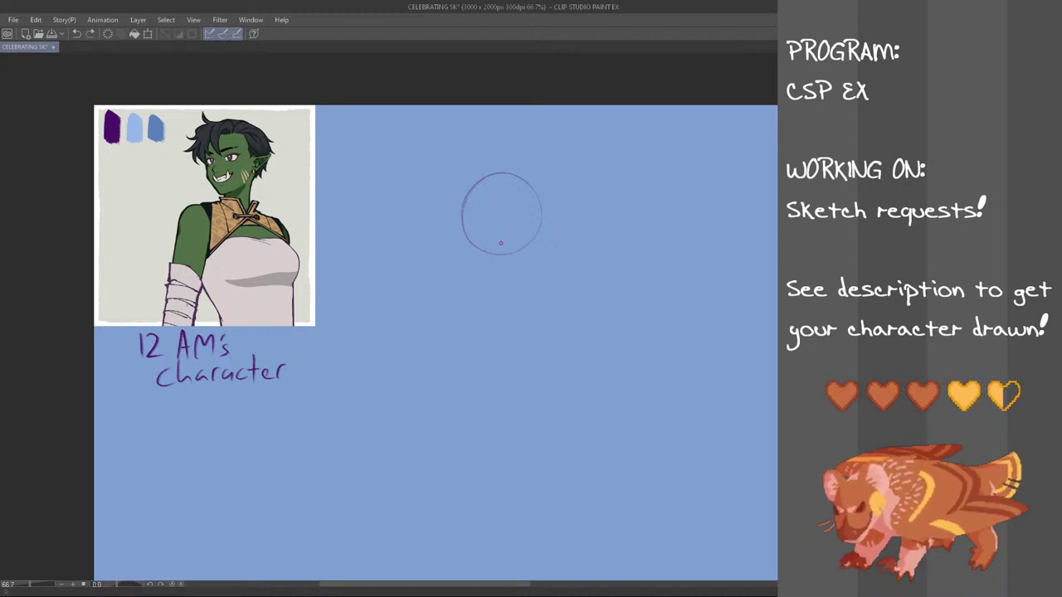
pyautogui.moveTo(490, 175); pyautogui.dragTo(487, 263)
pyautogui.hotkey('ctrl', 'z')
pyautogui.hotkey('ctrl', 'z')
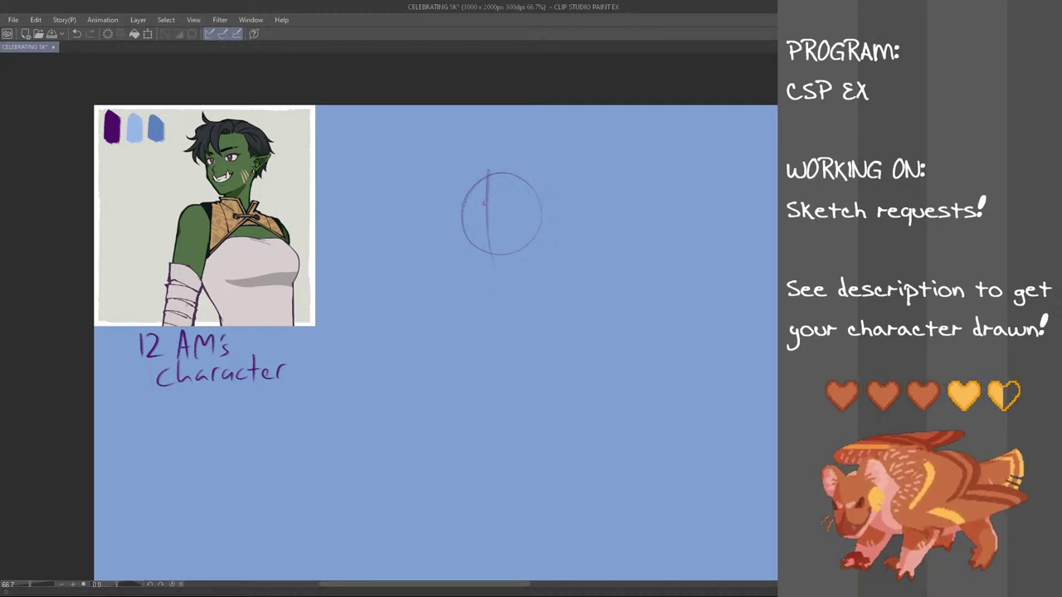
pyautogui.hotkey('ctrl', 'z')
# - Sketch the vertical face guideline inside the head circle and the outer face edge just beyond the circle's left side
pyautogui.moveTo(485, 189); pyautogui.dragTo(474, 277)
pyautogui.hotkey('ctrl', 'z')
pyautogui.moveTo(450, 199); pyautogui.dragTo(473, 285)
pyautogui.hotkey('ctrl', 'z')
pyautogui.hotkey('ctrl', 'z')
pyautogui.moveTo(452, 199); pyautogui.dragTo(477, 283)
pyautogui.hotkey('ctrl', 'z')
pyautogui.hotkey('ctrl', 'z')
pyautogui.hotkey('ctrl', 'z')
pyautogui.moveTo(455, 216)
pyautogui.mouseDown()
pyautogui.moveTo(484, 285)
pyautogui.moveTo(543, 271)
pyautogui.mouseUp()
pyautogui.hotkey('ctrl', 'z')
pyautogui.moveTo(487, 291); pyautogui.dragTo(548, 266)
pyautogui.hotkey('ctrl', 'z')
pyautogui.hotkey('ctrl', 'z')
pyautogui.hotkey('ctrl', 'z')
pyautogui.moveTo(455, 187)
pyautogui.mouseDown()
pyautogui.moveTo(475, 294)
pyautogui.moveTo(455, 224)
pyautogui.moveTo(472, 276)
pyautogui.mouseUp()
pyautogui.hotkey('ctrl', 'z')
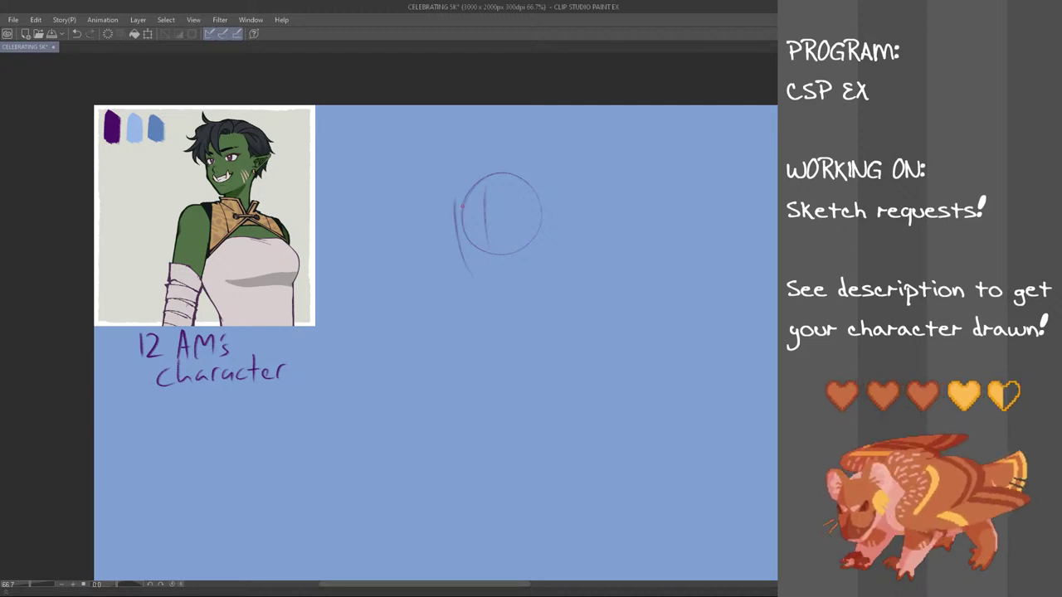
pyautogui.hotkey('ctrl', 'z')
pyautogui.moveTo(457, 186); pyautogui.dragTo(470, 276)
pyautogui.hotkey('ctrl', 'z')
pyautogui.hotkey('ctrl', 'z')
# - Add the horizontal eye guideline crossing the vertical guideline inside the head circle
pyautogui.moveTo(482, 192)
pyautogui.mouseDown()
pyautogui.moveTo(482, 240)
pyautogui.moveTo(483, 192)
pyautogui.mouseUp()
pyautogui.hotkey('ctrl', 'z')
pyautogui.moveTo(466, 211)
pyautogui.mouseDown()
pyautogui.moveTo(512, 209)
pyautogui.moveTo(487, 181)
pyautogui.moveTo(505, 209)
pyautogui.mouseUp()
pyautogui.hotkey('ctrl', 'z')
pyautogui.hotkey('ctrl', 'z')
pyautogui.hotkey('ctrl', 'z')
pyautogui.hotkey('ctrl', 'z')
pyautogui.moveTo(470, 209); pyautogui.dragTo(509, 211)
pyautogui.hotkey('ctrl', 'z')
# - Sketch the chin curve below the head circle and bring the jawline up toward the ear
pyautogui.moveTo(461, 193)
pyautogui.mouseDown()
pyautogui.moveTo(466, 271)
pyautogui.moveTo(459, 232)
pyautogui.moveTo(465, 270)
pyautogui.moveTo(546, 258)
pyautogui.mouseUp()
pyautogui.hotkey('ctrl', 'z')
pyautogui.hotkey('ctrl', 'z')
pyautogui.hotkey('ctrl', 'z')
pyautogui.hotkey('ctrl', 'z')
pyautogui.hotkey('ctrl', 'z')
pyautogui.hotkey('ctrl', 'z')
pyautogui.hotkey('ctrl', 'z')
pyautogui.hotkey('ctrl', 'z')
pyautogui.hotkey('ctrl', 'z')
pyautogui.moveTo(481, 277)
pyautogui.mouseDown()
pyautogui.moveTo(538, 260)
pyautogui.moveTo(546, 231)
pyautogui.moveTo(541, 246)
pyautogui.mouseUp()
pyautogui.hotkey('ctrl', 'z')
pyautogui.hotkey('ctrl', 'z')
pyautogui.hotkey('ctrl', 'z')
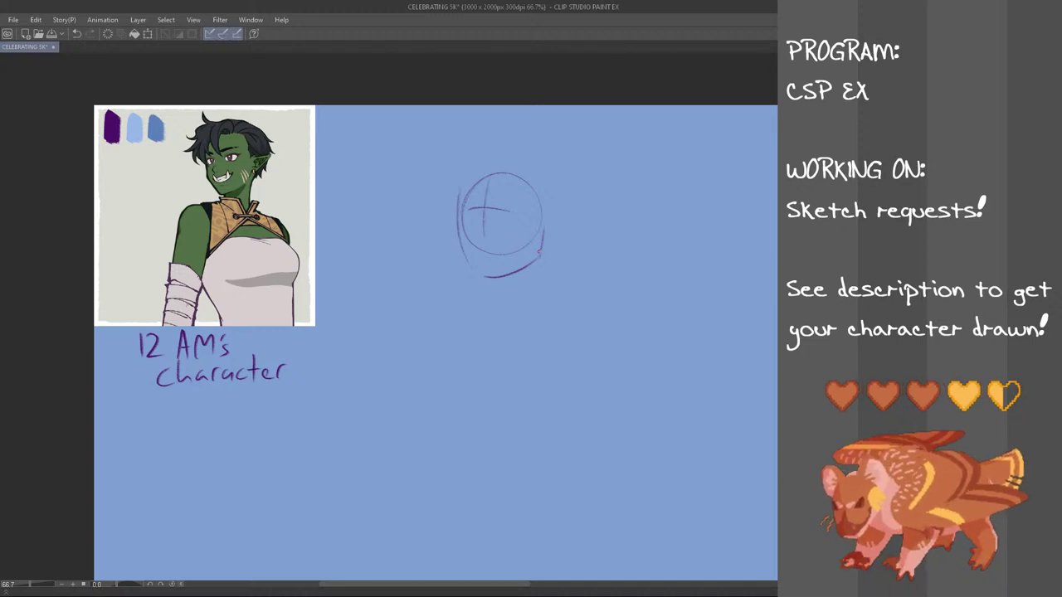
# - Sketch the long pointed ear extending outward from the top of the jawline
pyautogui.moveTo(549, 210)
pyautogui.mouseDown()
pyautogui.moveTo(547, 240)
pyautogui.moveTo(569, 220)
pyautogui.moveTo(544, 234)
pyautogui.mouseUp()
pyautogui.hotkey('ctrl', 'z')
pyautogui.hotkey('ctrl', 'z')
pyautogui.moveTo(547, 207)
pyautogui.mouseDown()
pyautogui.moveTo(567, 223)
pyautogui.moveTo(544, 239)
pyautogui.mouseUp()
pyautogui.hotkey('ctrl', 'z')
pyautogui.hotkey('ctrl', 'z')
pyautogui.moveTo(569, 205); pyautogui.dragTo(545, 230)
pyautogui.hotkey('ctrl', 'z')
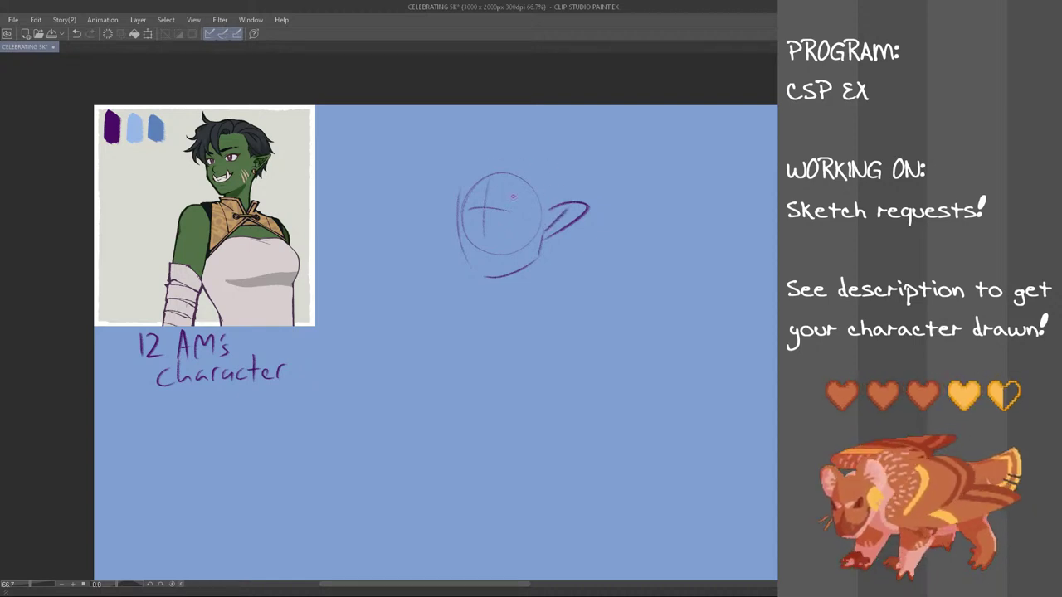
pyautogui.hotkey('ctrl', 'z')
pyautogui.moveTo(457, 215); pyautogui.dragTo(456, 237)
pyautogui.moveTo(458, 231); pyautogui.dragTo(468, 270)
pyautogui.hotkey('ctrl', 'z')
pyautogui.hotkey('ctrl', 'z')
pyautogui.hotkey('ctrl', 'z')
pyautogui.hotkey('ctrl', 'z')
pyautogui.hotkey('ctrl', 'z')
pyautogui.hotkey('ctrl', 'z')
pyautogui.hotkey('alt', 'Tab')
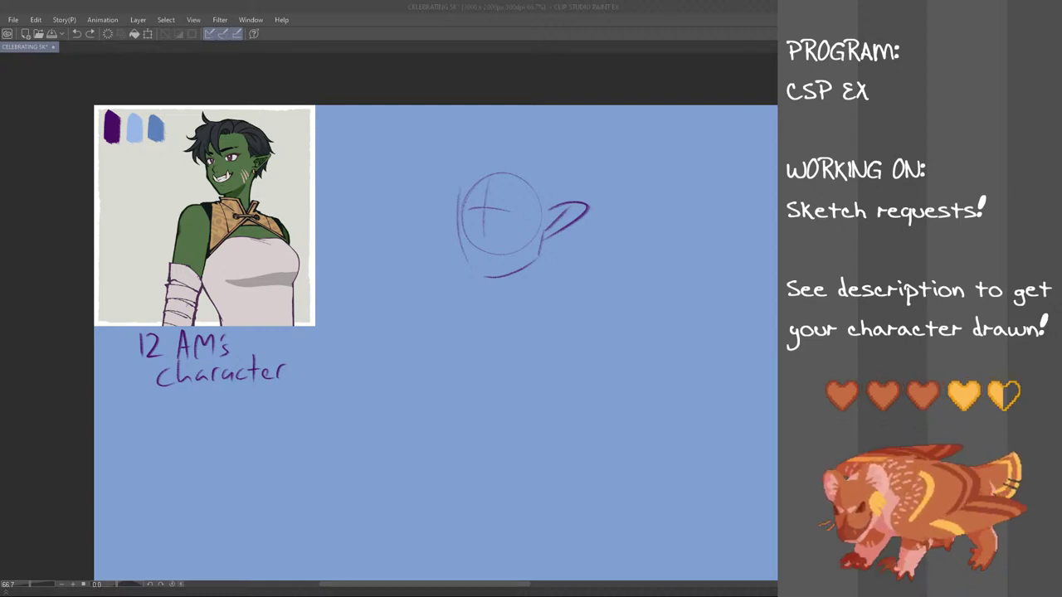
# - Sketch the nose line beside the vertical face guideline and place the first mouth stroke beneath it
pyautogui.moveTo(475, 245); pyautogui.dragTo(474, 248)
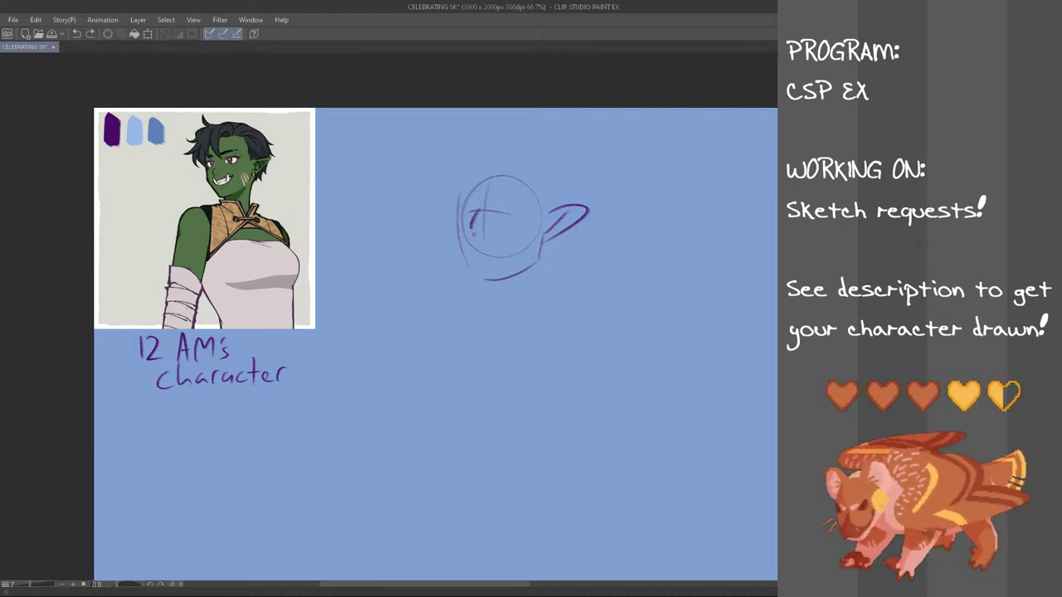
pyautogui.moveTo(483, 208)
pyautogui.mouseDown()
pyautogui.moveTo(473, 239)
pyautogui.moveTo(502, 248)
pyautogui.mouseUp()
pyautogui.hotkey('ctrl', 'z')
pyautogui.hotkey('ctrl', 'z')
pyautogui.hotkey('ctrl', 'z')
pyautogui.hotkey('ctrl', 'z')
pyautogui.hotkey('ctrl', 'z')
pyautogui.hotkey('ctrl', 'z')
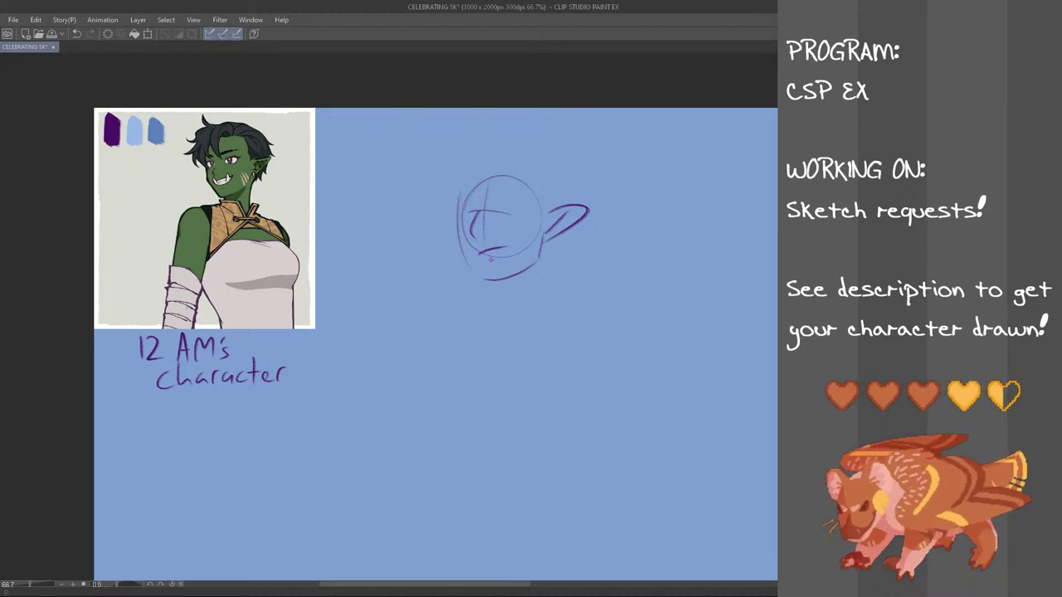
# - Redraw the upper mouth line as a longer stroke with a marked corner on the near side
pyautogui.hotkey('ctrl', 'z')
pyautogui.hotkey('ctrl', 'z')
pyautogui.moveTo(480, 252); pyautogui.dragTo(513, 245)
pyautogui.hotkey('ctrl', 'z')
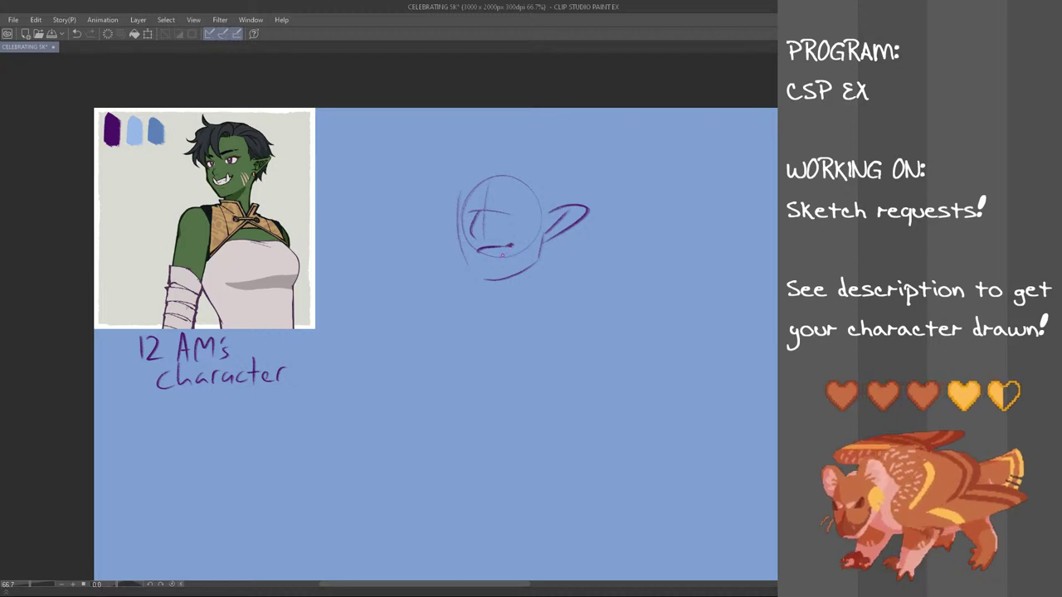
pyautogui.hotkey('ctrl', 'z')
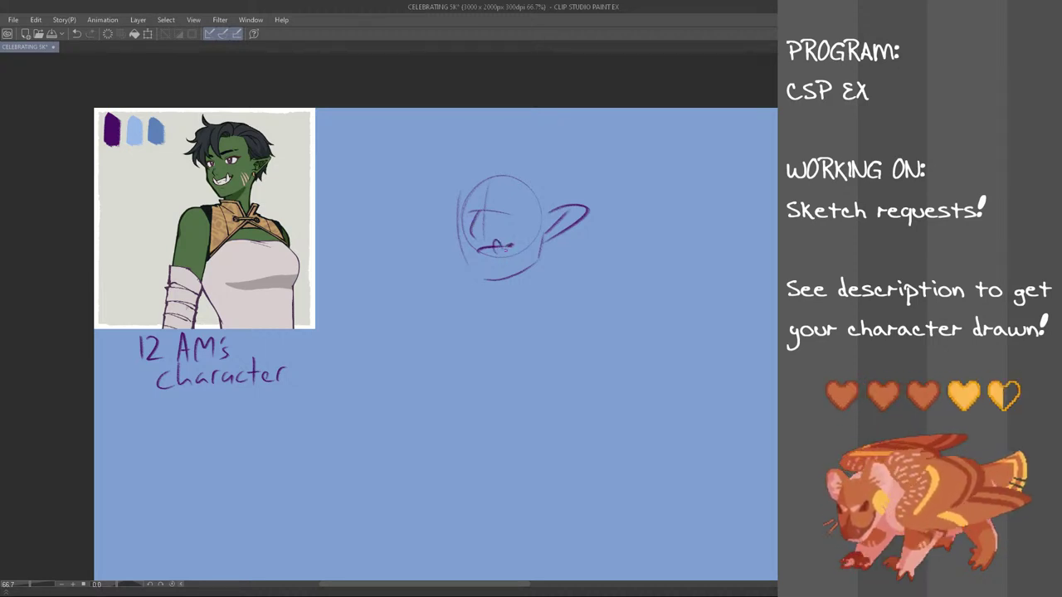
# - Sketch the tusks and lower lip to form the orc's open grin
pyautogui.hotkey('ctrl', 'z')
pyautogui.moveTo(492, 248)
pyautogui.mouseDown()
pyautogui.moveTo(501, 247)
pyautogui.moveTo(476, 256)
pyautogui.moveTo(505, 248)
pyautogui.mouseUp()
pyautogui.hotkey('ctrl', 'z')
pyautogui.hotkey('ctrl', 'z')
pyautogui.hotkey('ctrl', 'z')
pyautogui.hotkey('ctrl', 'z')
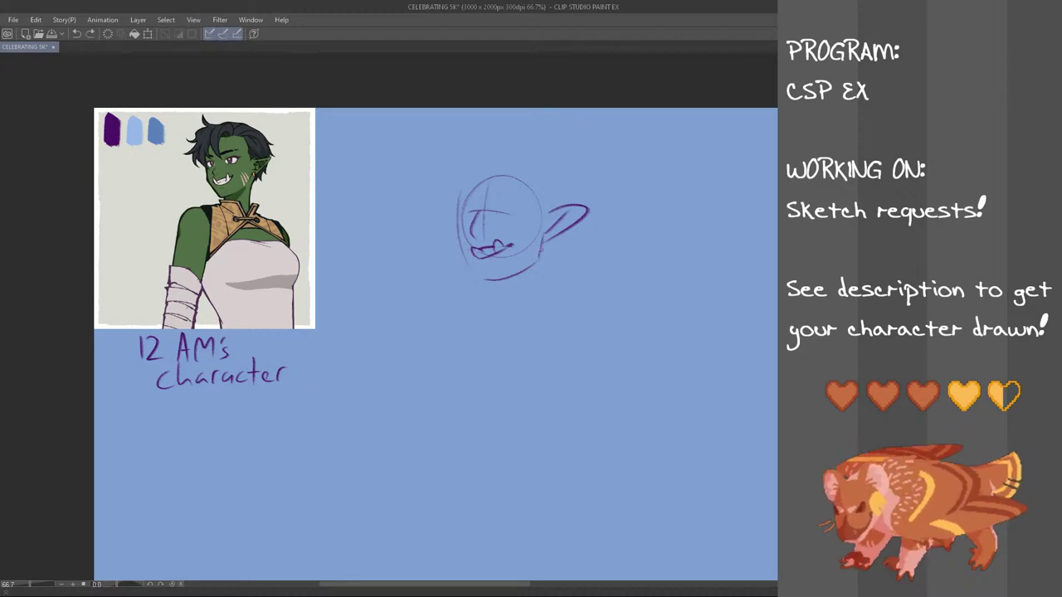
# - Try to add tooth divisions inside the open grin
pyautogui.press('h')
pyautogui.press('h')
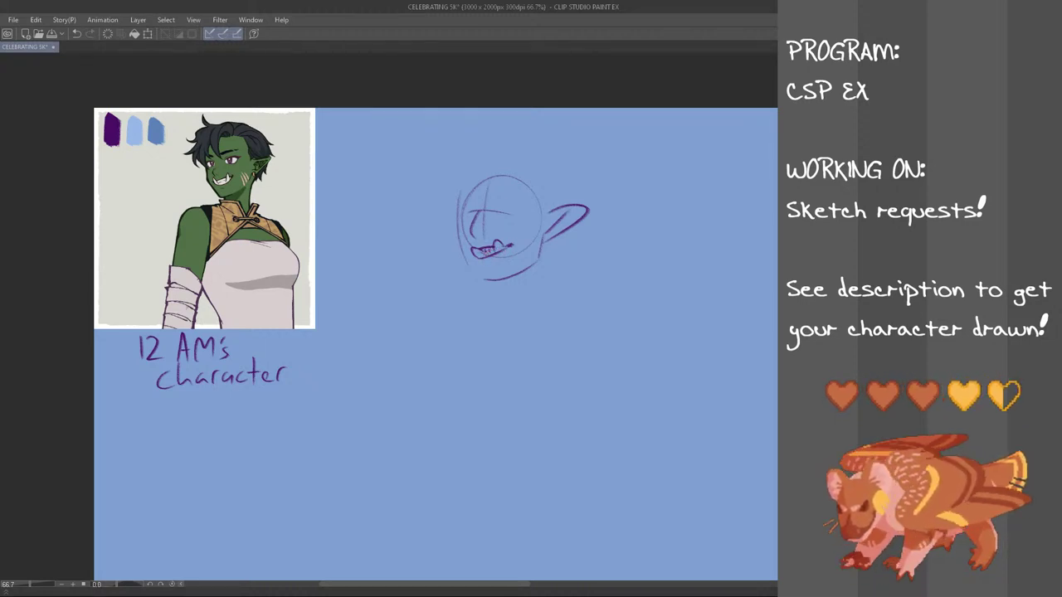
pyautogui.moveTo(488, 247); pyautogui.dragTo(489, 253)
pyautogui.hotkey('ctrl', 'z')
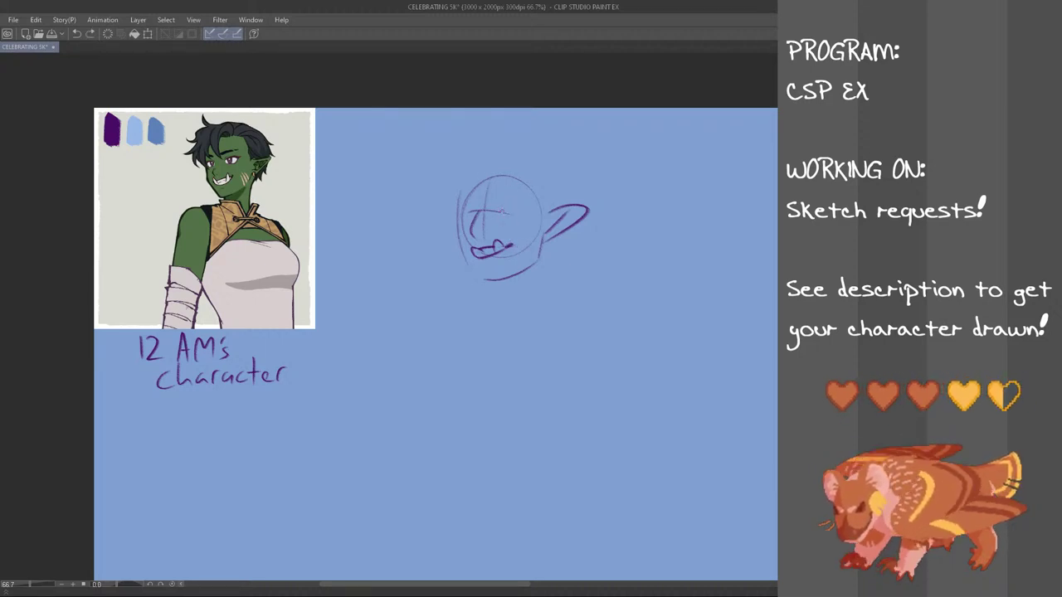
# - Sketch both eyebrows above the eye guideline, leaving a small gap near the outer end of the near brow
pyautogui.moveTo(495, 195); pyautogui.dragTo(515, 195)
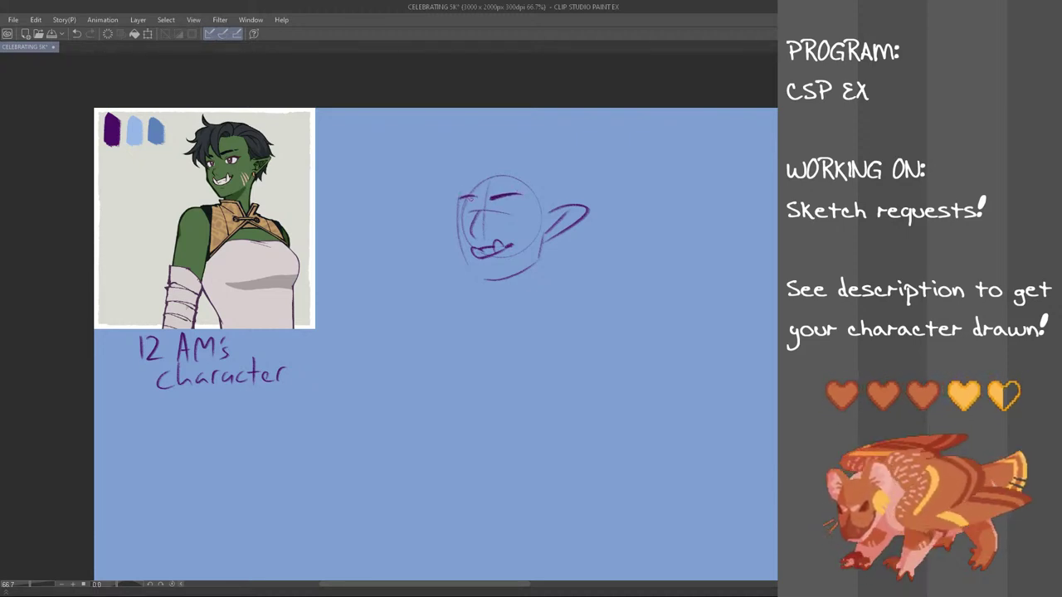
pyautogui.moveTo(477, 192); pyautogui.dragTo(461, 193)
pyautogui.hotkey('ctrl', 'z')
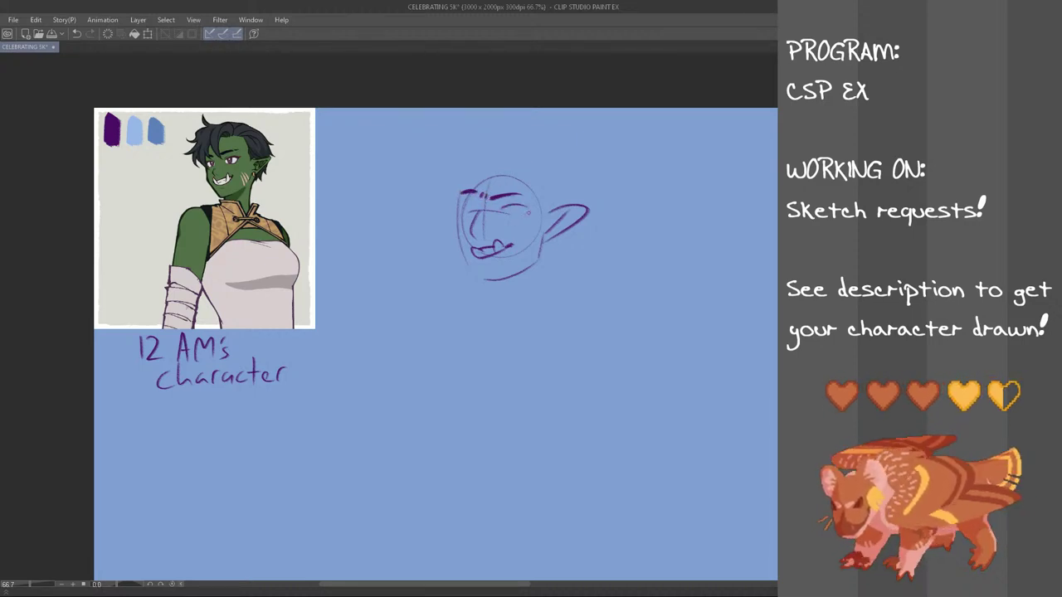
pyautogui.hotkey('ctrl', 'z')
pyautogui.moveTo(498, 208); pyautogui.dragTo(527, 206)
pyautogui.hotkey('ctrl', 'z')
pyautogui.hotkey('ctrl', 'z')
pyautogui.hotkey('ctrl', 'z')
pyautogui.hotkey('ctrl', 'z')
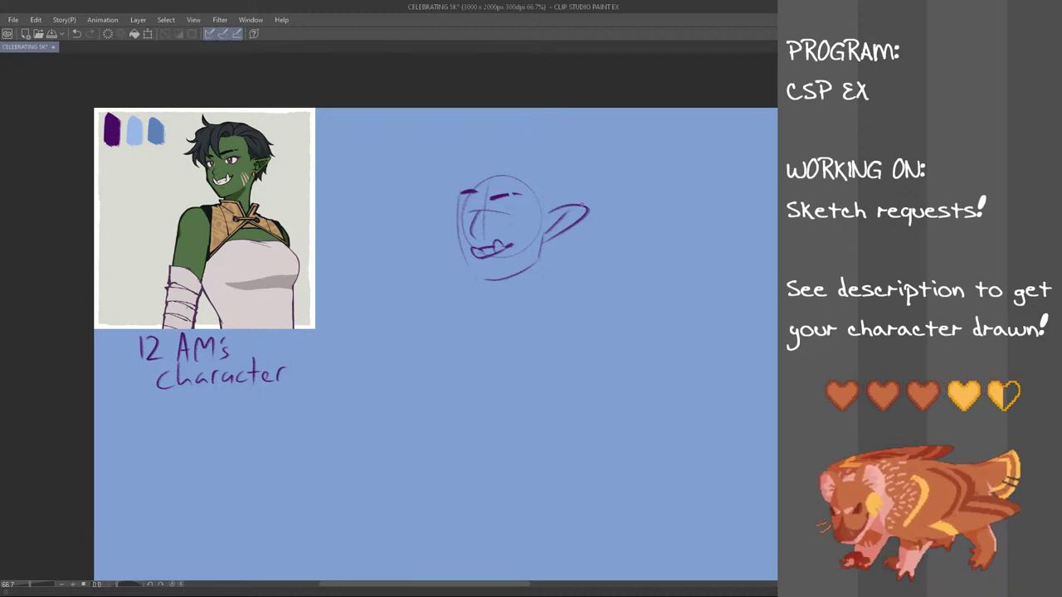
# - Sketch the near eye beneath its brow with lid lines and a round iris
pyautogui.moveTo(502, 215); pyautogui.dragTo(532, 205)
pyautogui.hotkey('ctrl', 'z')
pyautogui.hotkey('ctrl', 'z')
pyautogui.hotkey('ctrl', 'z')
pyautogui.hotkey('ctrl', 'z')
pyautogui.hotkey('ctrl', 'z')
pyautogui.hotkey('ctrl', 'z')
pyautogui.hotkey('ctrl', 'z')
pyautogui.hotkey('ctrl', 'z')
pyautogui.hotkey('ctrl', 'z')
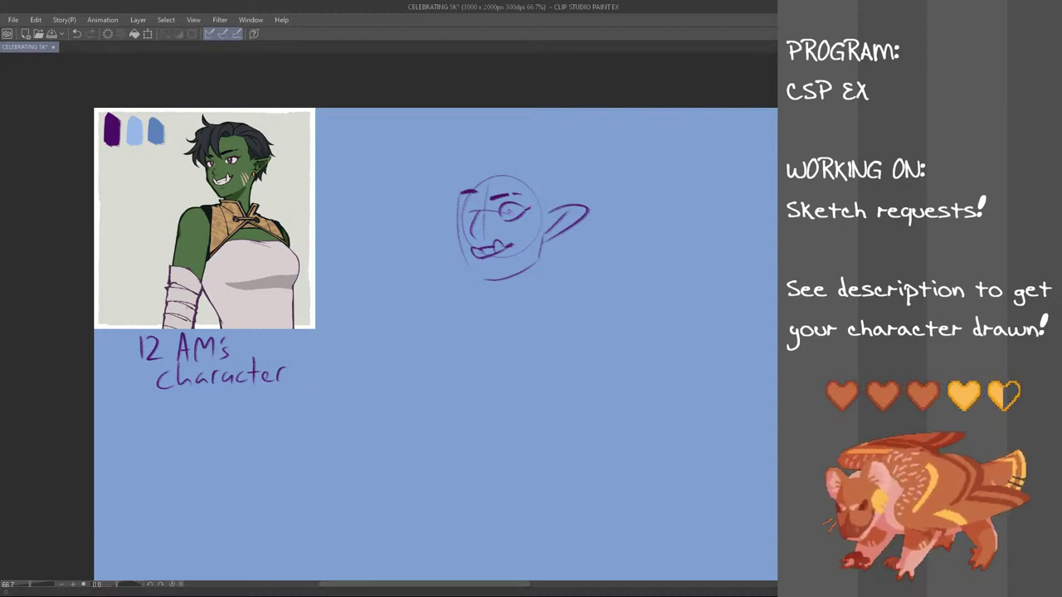
# - Refine the near iris and sketch the far eye close to the outer face edge
pyautogui.moveTo(503, 204)
pyautogui.mouseDown()
pyautogui.moveTo(507, 216)
pyautogui.moveTo(470, 215)
pyautogui.mouseUp()
pyautogui.hotkey('ctrl', 'z')
pyautogui.hotkey('ctrl', 'z')
pyautogui.hotkey('ctrl', 'z')
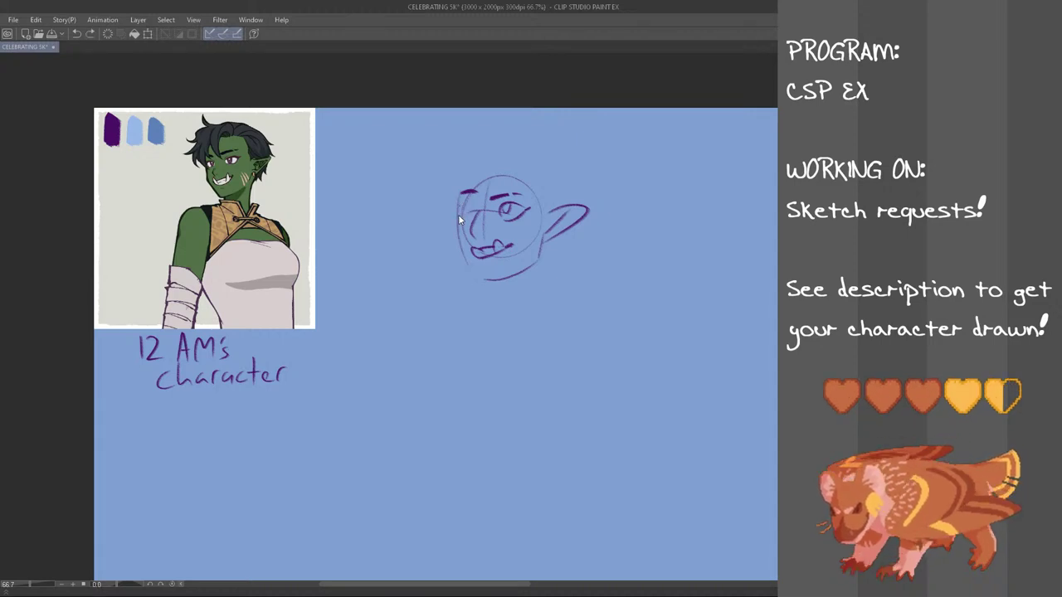
pyautogui.hotkey('ctrl', 'y')
pyautogui.hotkey('ctrl', 'z')
pyautogui.hotkey('ctrl', 'y')
pyautogui.hotkey('ctrl', 'z')
pyautogui.hotkey('ctrl', 'y')
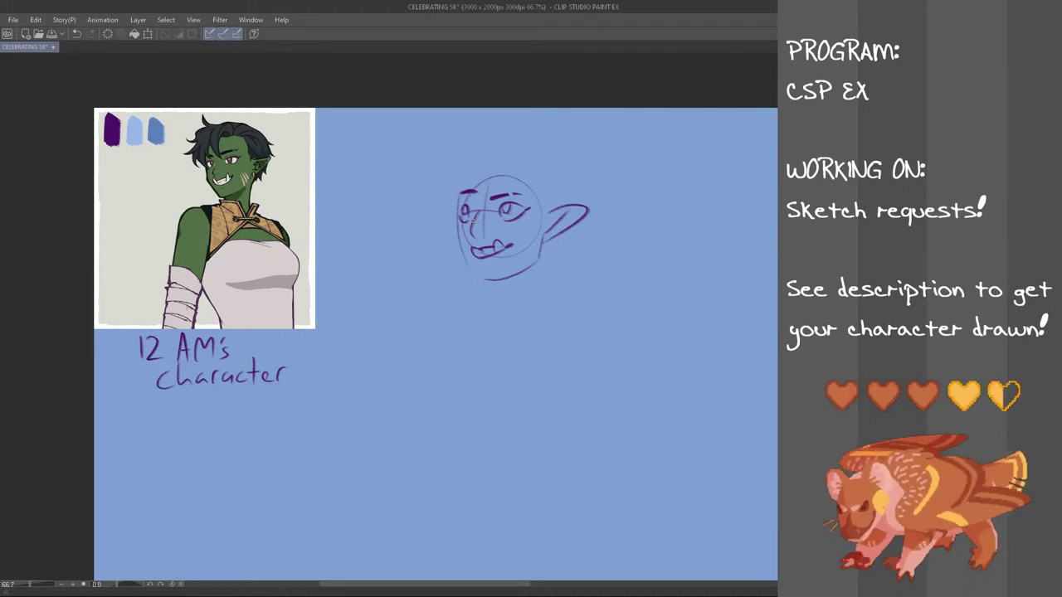
# - Redraw the far side of the face from the brow down to the cheek
pyautogui.moveTo(460, 198)
pyautogui.mouseDown()
pyautogui.moveTo(456, 234)
pyautogui.moveTo(472, 271)
pyautogui.mouseUp()
pyautogui.hotkey('ctrl', 'z')
pyautogui.hotkey('ctrl', 'z')
pyautogui.hotkey('ctrl', 'z')
pyautogui.moveTo(457, 201)
pyautogui.mouseDown()
pyautogui.moveTo(456, 235)
pyautogui.moveTo(476, 277)
pyautogui.mouseUp()
pyautogui.hotkey('ctrl', 'z')
pyautogui.hotkey('ctrl', 'z')
pyautogui.hotkey('ctrl', 'z')
pyautogui.hotkey('ctrl', 'z')
pyautogui.moveTo(457, 236); pyautogui.dragTo(471, 272)
pyautogui.hotkey('ctrl', 'z')
pyautogui.hotkey('ctrl', 'z')
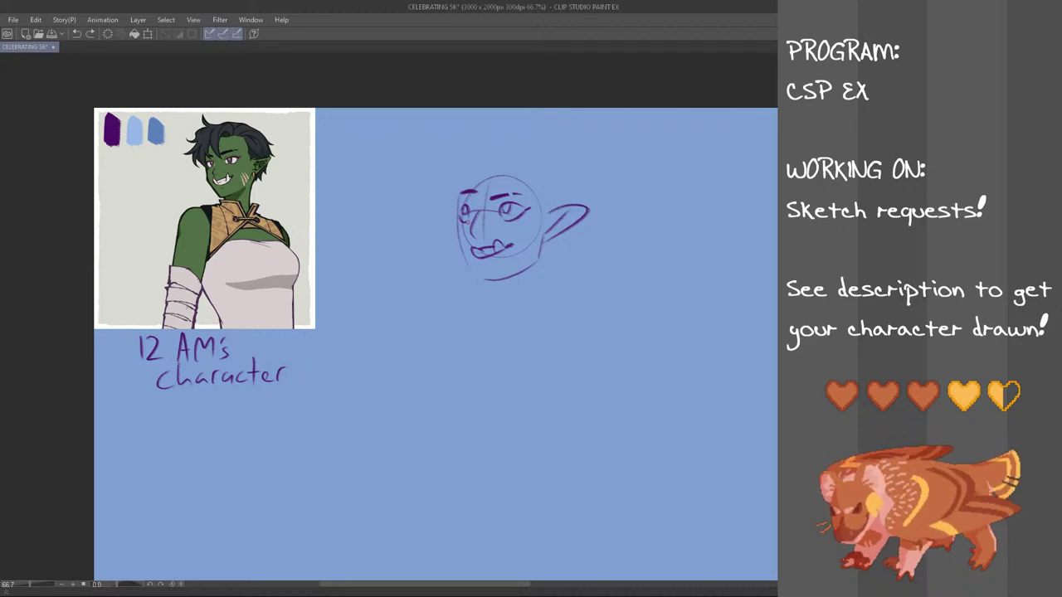
pyautogui.hotkey('ctrl', 'z')
pyautogui.moveTo(456, 232); pyautogui.dragTo(474, 276)
pyautogui.hotkey('ctrl', 'z')
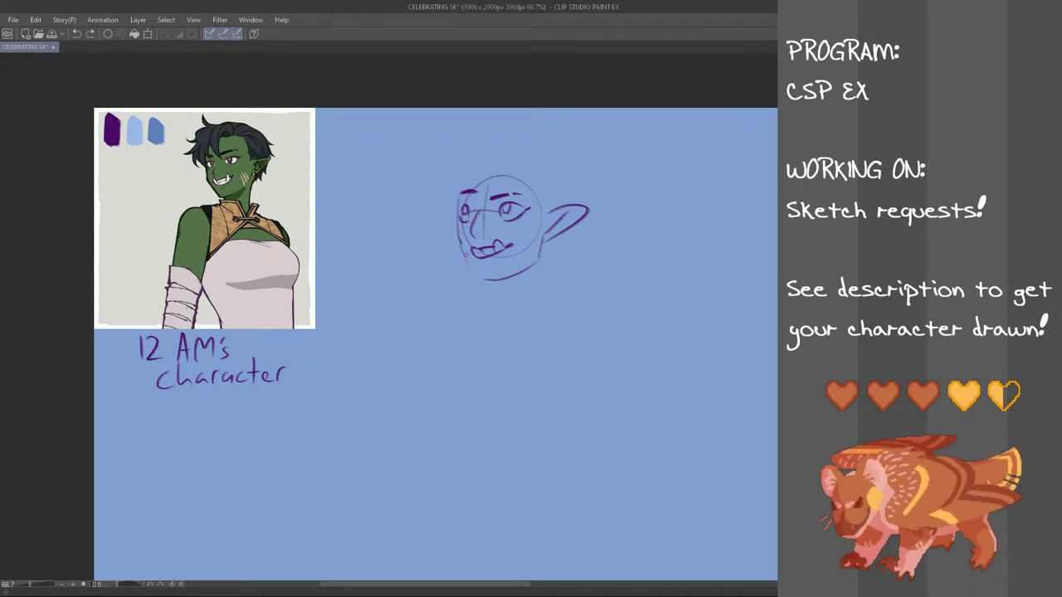
# - Continue the far face contour from the cheek down toward the chin
pyautogui.moveTo(458, 237); pyautogui.dragTo(474, 274)
pyautogui.hotkey('ctrl', 'z')
pyautogui.moveTo(455, 215)
pyautogui.mouseDown()
pyautogui.moveTo(463, 258)
pyautogui.moveTo(478, 279)
pyautogui.moveTo(496, 280)
pyautogui.mouseUp()
pyautogui.hotkey('ctrl', 'z')
pyautogui.hotkey('ctrl', 'z')
pyautogui.hotkey('ctrl', 'z')
pyautogui.hotkey('ctrl', 'z')
pyautogui.hotkey('ctrl', 'z')
pyautogui.hotkey('ctrl', 'z')
pyautogui.hotkey('ctrl', 'z')
pyautogui.hotkey('ctrl', 'z')
# - Redraw the chin and near jawline up to the ear, and add a round earlobe shape beneath the ear
pyautogui.moveTo(476, 276)
pyautogui.mouseDown()
pyautogui.moveTo(510, 276)
pyautogui.moveTo(503, 281)
pyautogui.moveTo(539, 251)
pyautogui.mouseUp()
pyautogui.hotkey('ctrl', 'z')
pyautogui.hotkey('ctrl', 'z')
pyautogui.hotkey('ctrl', 'z')
pyautogui.hotkey('ctrl', 'z')
pyautogui.hotkey('ctrl', 'z')
pyautogui.hotkey('ctrl', 'z')
pyautogui.hotkey('ctrl', 'z')
pyautogui.moveTo(463, 246)
pyautogui.mouseDown()
pyautogui.moveTo(473, 271)
pyautogui.moveTo(469, 263)
pyautogui.mouseUp()
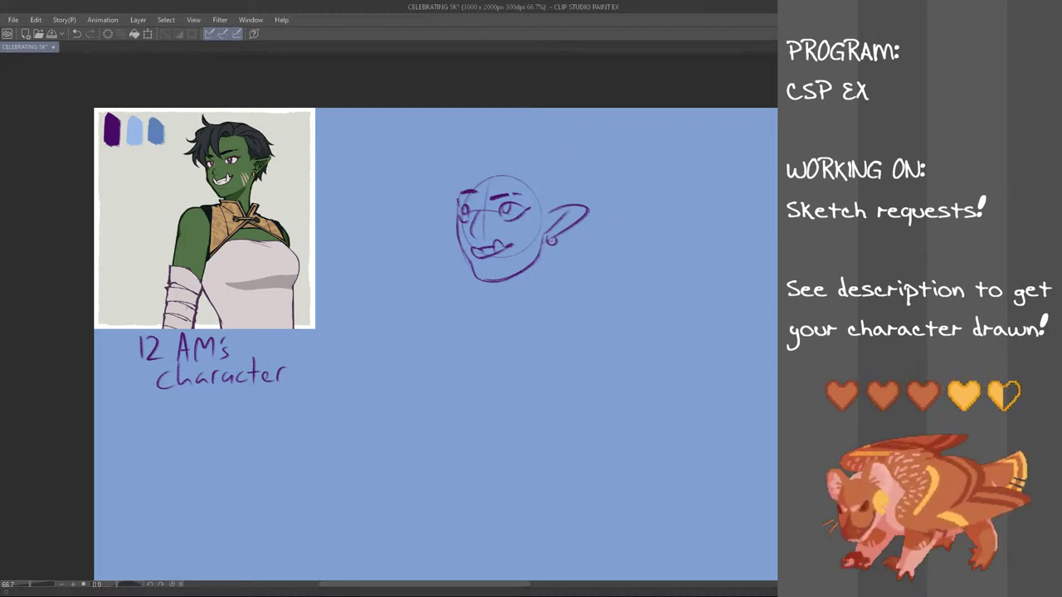
# - Sketch the two neck lines running down from beneath the jaw
pyautogui.moveTo(546, 241); pyautogui.dragTo(545, 297)
pyautogui.hotkey('ctrl', 'z')
pyautogui.moveTo(542, 252)
pyautogui.mouseDown()
pyautogui.moveTo(552, 290)
pyautogui.moveTo(514, 310)
pyautogui.mouseUp()
pyautogui.hotkey('ctrl', 'z')
pyautogui.hotkey('ctrl', 'z')
pyautogui.hotkey('ctrl', 'z')
pyautogui.moveTo(544, 251); pyautogui.dragTo(554, 282)
pyautogui.moveTo(516, 284)
pyautogui.mouseDown()
pyautogui.moveTo(530, 306)
pyautogui.moveTo(513, 305)
pyautogui.mouseUp()
pyautogui.hotkey('ctrl', 'z')
pyautogui.hotkey('ctrl', 'z')
pyautogui.hotkey('ctrl', 'z')
pyautogui.hotkey('ctrl', 'z')
# - Sketch the far collar flap and the near shoulder line at the base of the neck
pyautogui.moveTo(495, 317)
pyautogui.mouseDown()
pyautogui.moveTo(512, 303)
pyautogui.moveTo(595, 300)
pyautogui.moveTo(588, 289)
pyautogui.mouseUp()
pyautogui.hotkey('ctrl', 'z')
pyautogui.hotkey('ctrl', 'z')
pyautogui.moveTo(502, 285)
pyautogui.mouseDown()
pyautogui.moveTo(486, 314)
pyautogui.moveTo(509, 307)
pyautogui.mouseUp()
pyautogui.hotkey('ctrl', 'z')
pyautogui.hotkey('ctrl', 'z')
pyautogui.moveTo(560, 268); pyautogui.dragTo(533, 298)
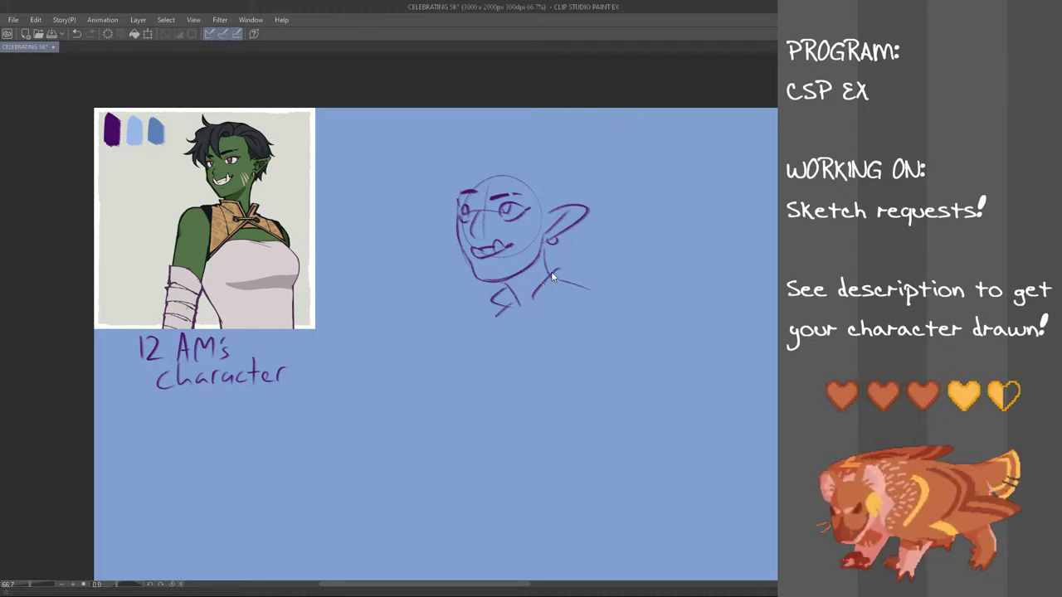
pyautogui.hotkey('ctrl', 'z')
# - Sketch the near collar flap and join the collar's lower edges with a small fastening
pyautogui.moveTo(560, 266)
pyautogui.mouseDown()
pyautogui.moveTo(534, 312)
pyautogui.moveTo(562, 279)
pyautogui.moveTo(547, 320)
pyautogui.mouseUp()
pyautogui.hotkey('ctrl', 'z')
pyautogui.hotkey('ctrl', 'z')
pyautogui.hotkey('ctrl', 'z')
pyautogui.hotkey('ctrl', 'z')
pyautogui.hotkey('ctrl', 'z')
pyautogui.moveTo(562, 285)
pyautogui.mouseDown()
pyautogui.moveTo(543, 315)
pyautogui.moveTo(551, 320)
pyautogui.moveTo(513, 321)
pyautogui.mouseUp()
pyautogui.hotkey('ctrl', 'z')
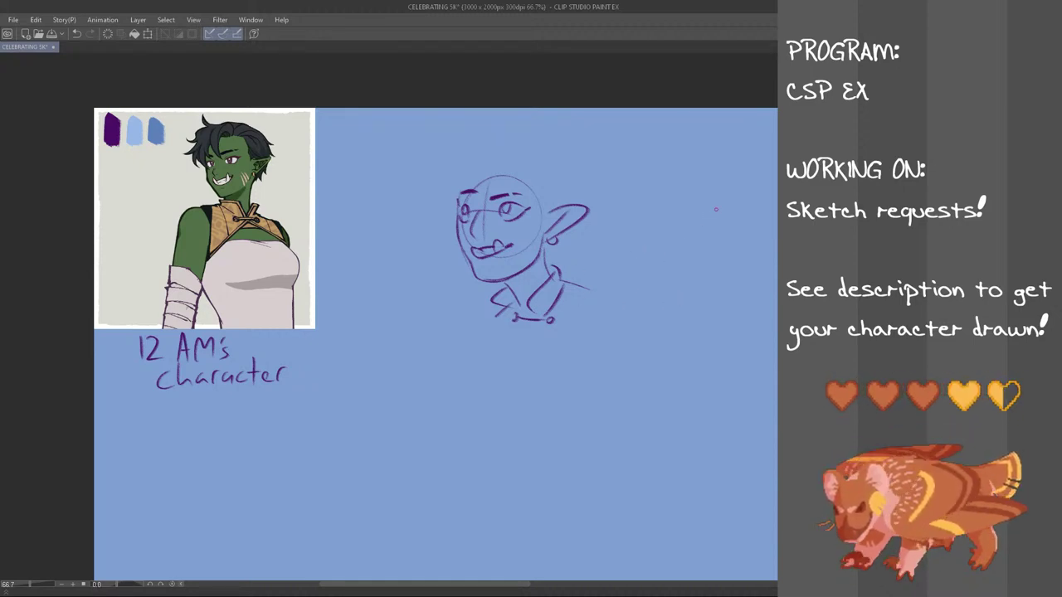
# - Select the neck and collar sketch, enlarge it slightly, and shift it to fit under the head
pyautogui.moveTo(496, 368)
pyautogui.mouseDown()
pyautogui.moveTo(477, 313)
pyautogui.moveTo(489, 293)
pyautogui.moveTo(527, 296)
pyautogui.moveTo(578, 262)
pyautogui.moveTo(573, 323)
pyautogui.mouseUp()
pyautogui.hotkey('ctrl', 't')
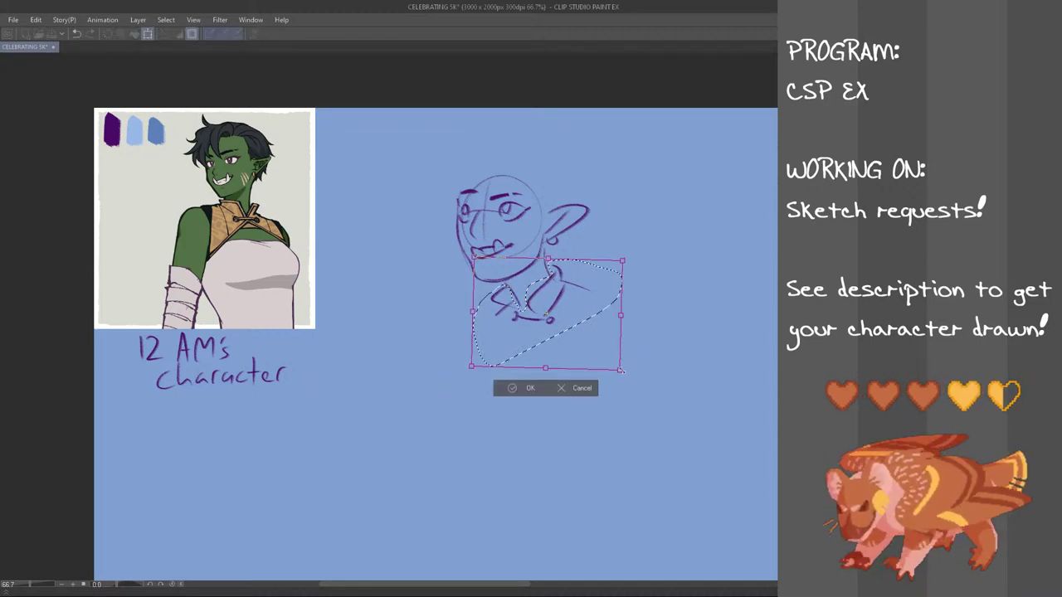
pyautogui.moveTo(622, 369); pyautogui.dragTo(632, 376)
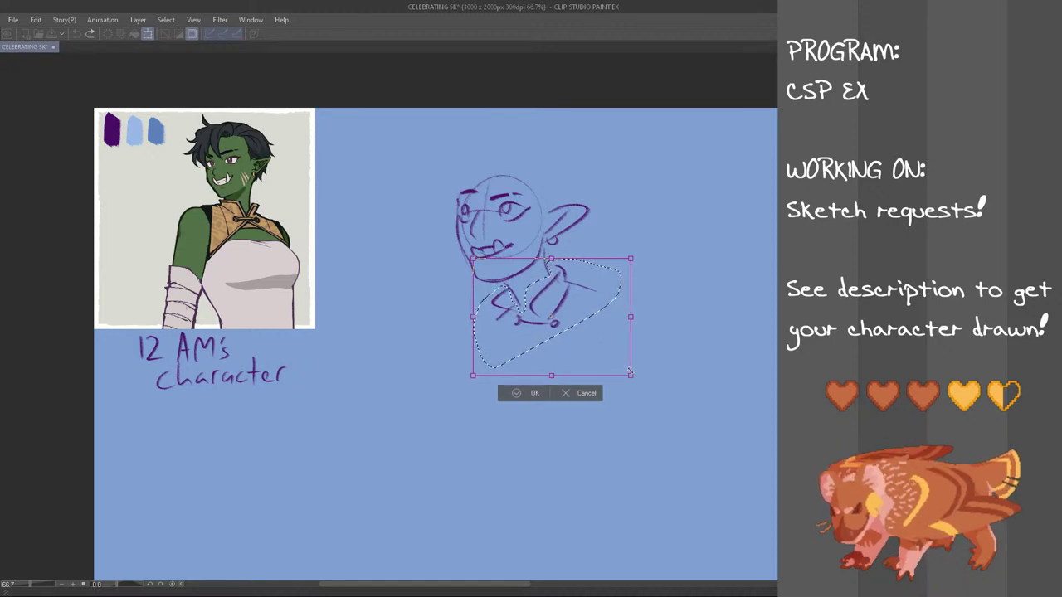
pyautogui.moveTo(546, 340); pyautogui.dragTo(541, 338)
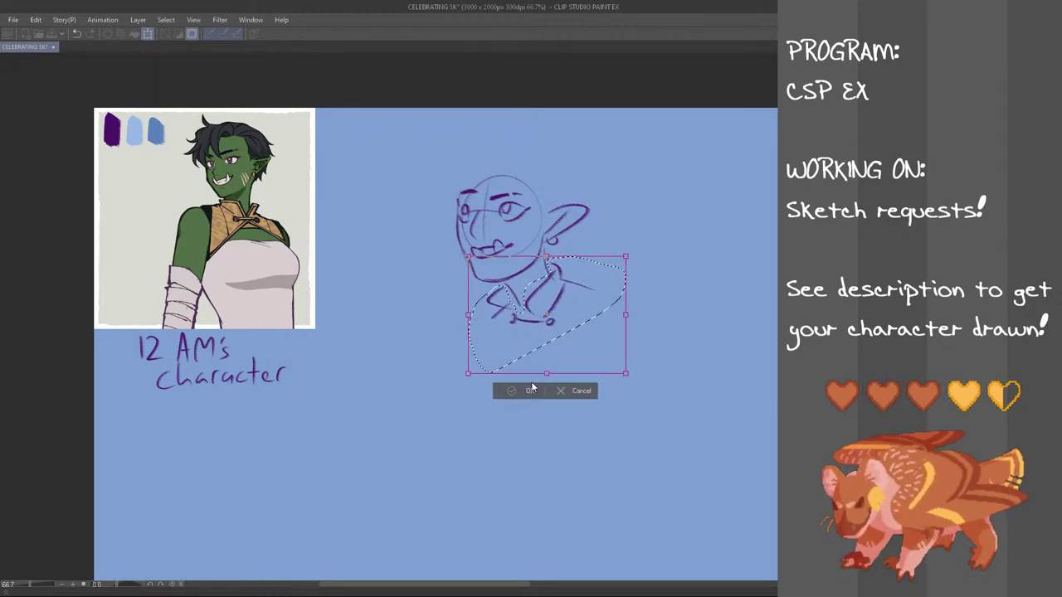
pyautogui.click(517, 393)
pyautogui.hotkey('ctrl', 'd')
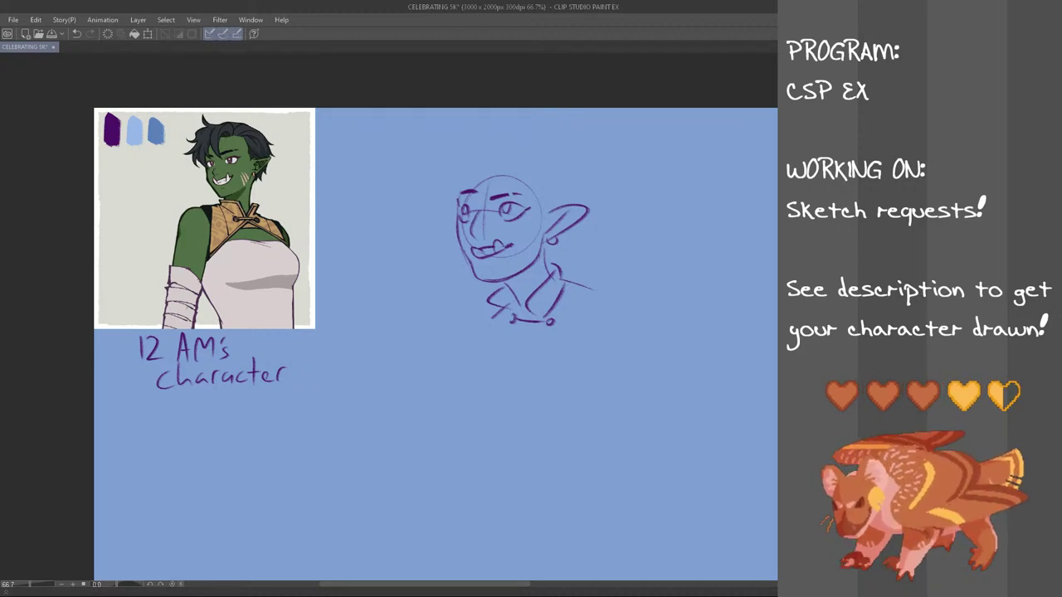
# - Replace the mouth with a new open grin showing tusks
pyautogui.moveTo(483, 255)
pyautogui.mouseDown()
pyautogui.moveTo(511, 244)
pyautogui.moveTo(478, 248)
pyautogui.moveTo(510, 250)
pyautogui.mouseUp()
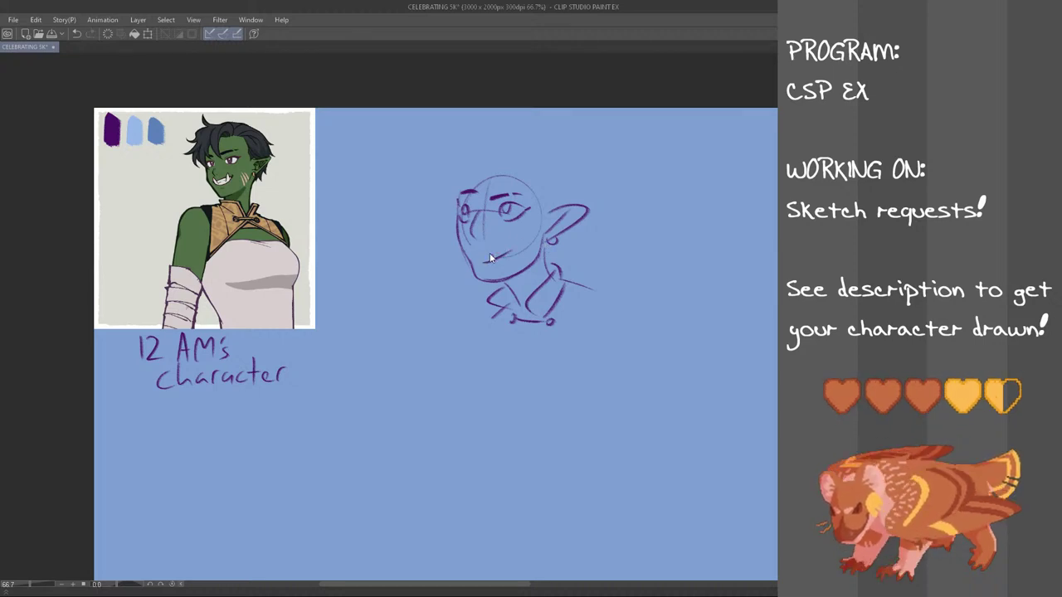
pyautogui.hotkey('ctrl', 'z')
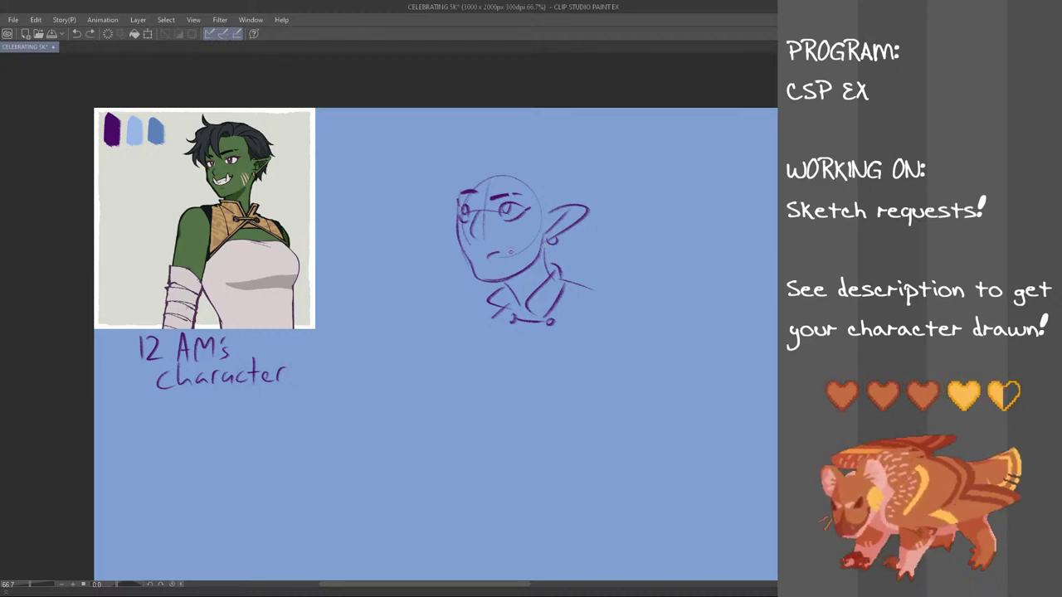
pyautogui.moveTo(481, 250); pyautogui.dragTo(510, 246)
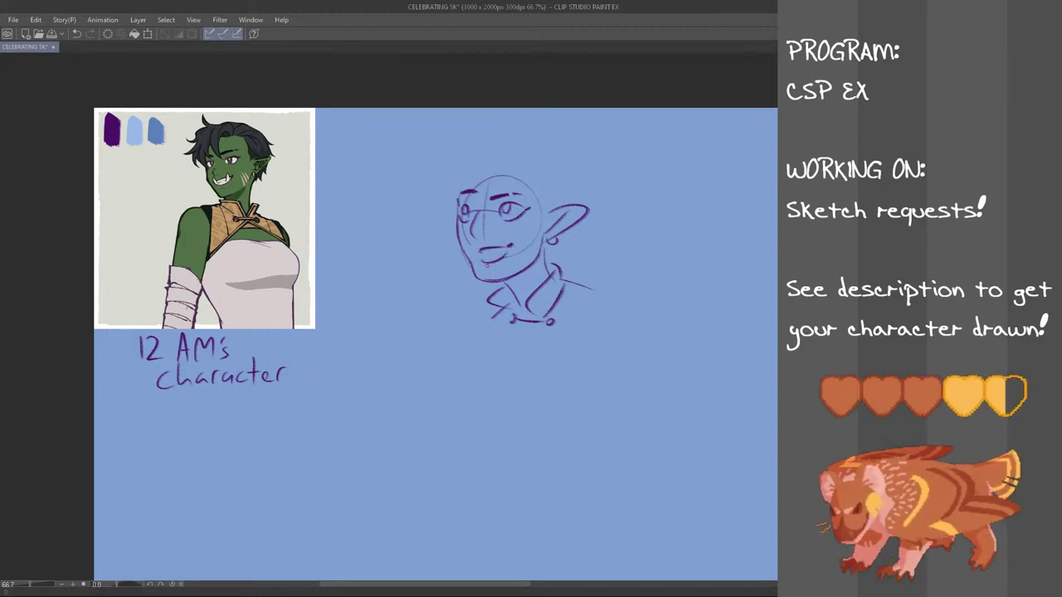
pyautogui.hotkey('ctrl', 'z')
pyautogui.moveTo(475, 251); pyautogui.dragTo(484, 259)
pyautogui.hotkey('ctrl', 'z')
pyautogui.hotkey('ctrl', 'z')
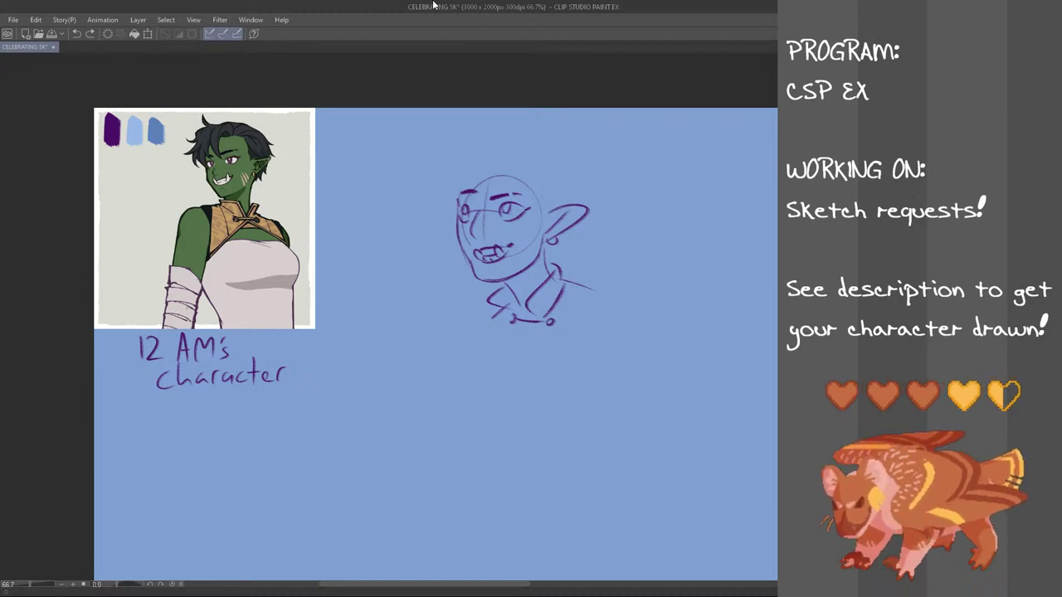
# - Try to sketch the first hair strands rising above the forehead and falling over the face
pyautogui.moveTo(474, 145); pyautogui.dragTo(459, 192)
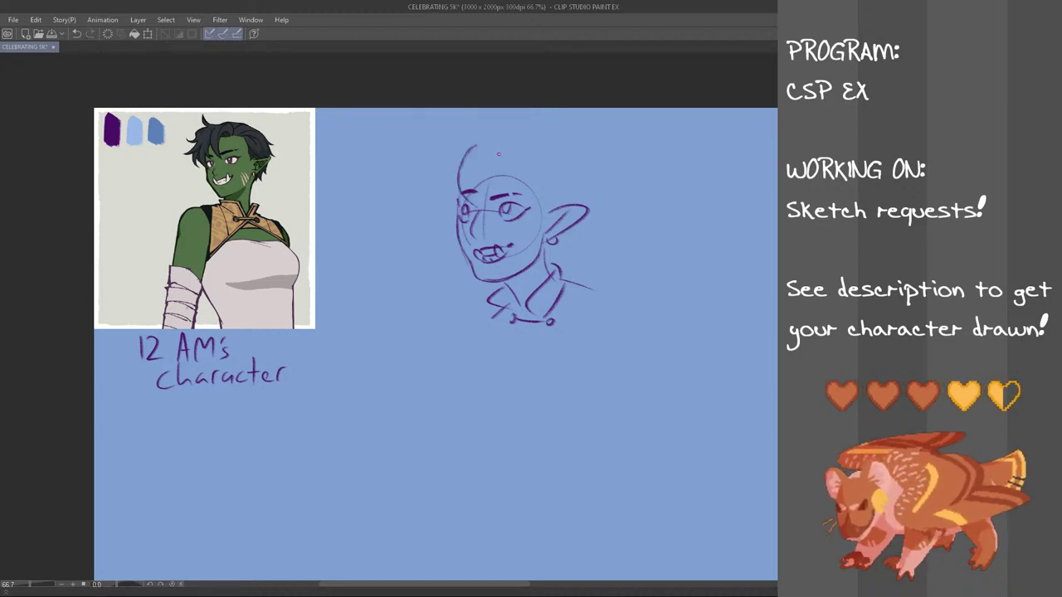
pyautogui.hotkey('ctrl', 'z')
pyautogui.moveTo(491, 158)
pyautogui.mouseDown()
pyautogui.moveTo(461, 196)
pyautogui.moveTo(484, 174)
pyautogui.moveTo(486, 226)
pyautogui.mouseUp()
pyautogui.hotkey('ctrl', 'z')
pyautogui.hotkey('ctrl', 'z')
pyautogui.hotkey('ctrl', 'z')
# - Try to sketch a curved fringe strand from the crown down between the eyes
pyautogui.moveTo(515, 181)
pyautogui.mouseDown()
pyautogui.moveTo(490, 199)
pyautogui.moveTo(487, 216)
pyautogui.moveTo(494, 192)
pyautogui.moveTo(474, 214)
pyautogui.moveTo(482, 219)
pyautogui.mouseUp()
pyautogui.hotkey('ctrl', 'z')
pyautogui.hotkey('ctrl', 'z')
pyautogui.hotkey('ctrl', 'z')
pyautogui.hotkey('ctrl', 'z')
pyautogui.hotkey('ctrl', 'z')
pyautogui.moveTo(510, 177); pyautogui.dragTo(483, 217)
pyautogui.hotkey('ctrl', 'z')
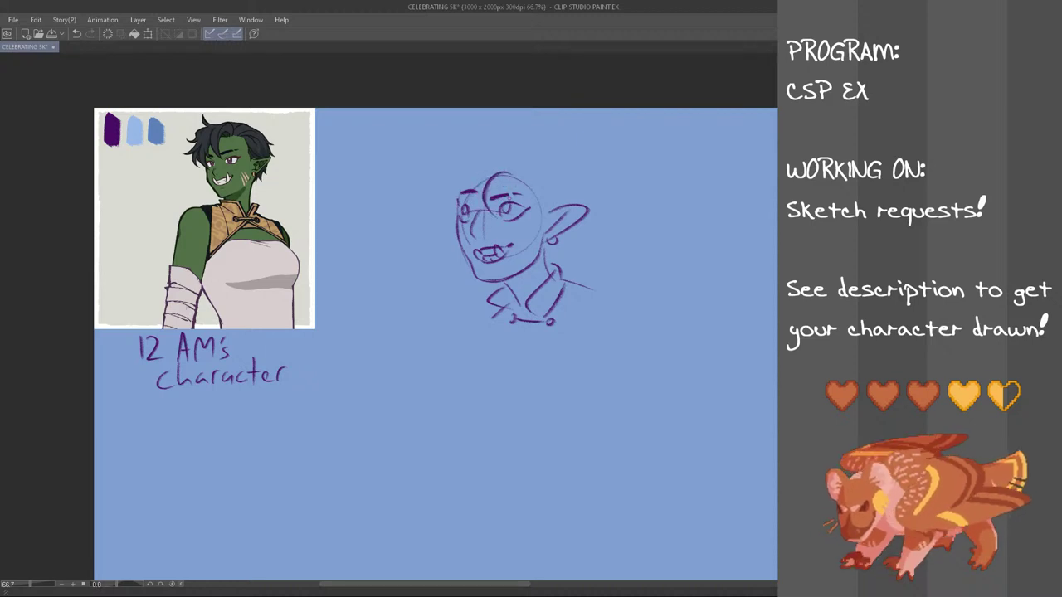
pyautogui.hotkey('ctrl', 'z')
pyautogui.moveTo(509, 172); pyautogui.dragTo(483, 221)
pyautogui.hotkey('ctrl', 'z')
pyautogui.moveTo(510, 172); pyautogui.dragTo(483, 216)
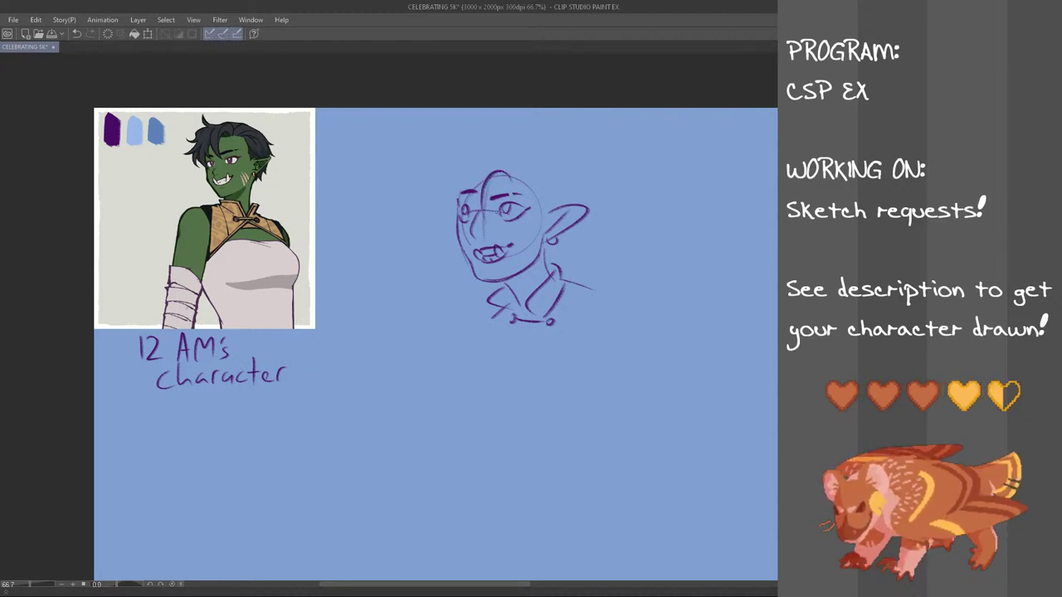
pyautogui.hotkey('ctrl', 'z')
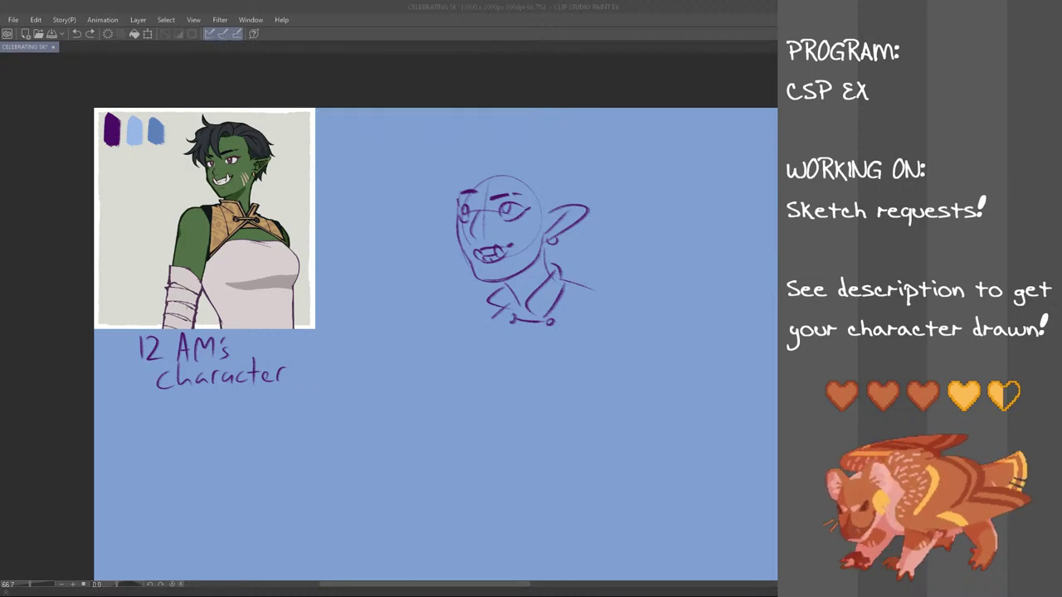
# - Sketch a dangling earring below the near earlobe
pyautogui.click(349, 5)
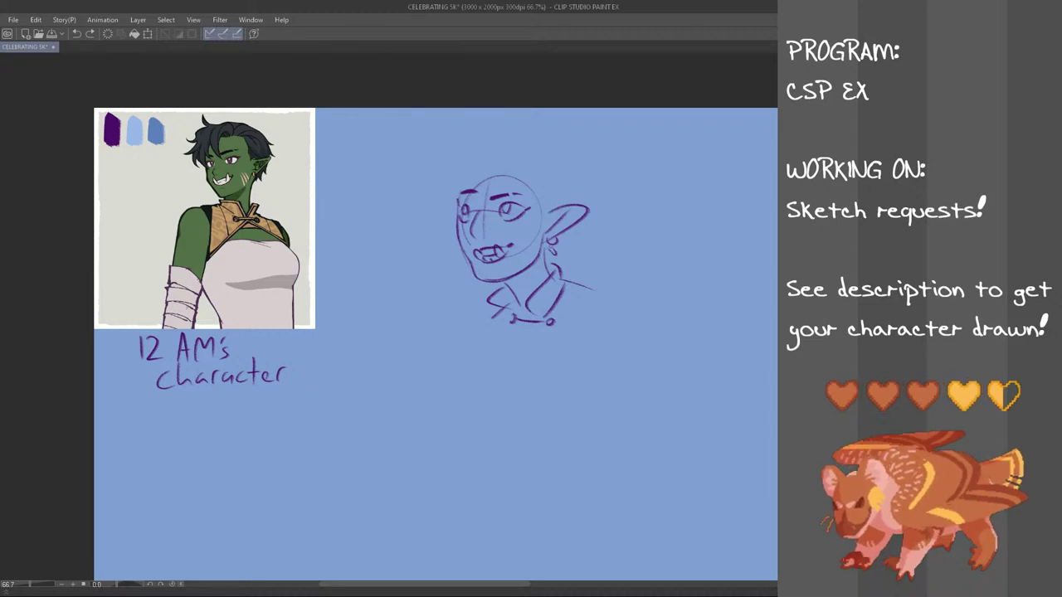
pyautogui.hotkey('ctrl', 'z')
pyautogui.moveTo(552, 246); pyautogui.dragTo(555, 257)
pyautogui.hotkey('ctrl', 'z')
# - Sketch the curved top outline of the head along the upper edge of the head circle
pyautogui.moveTo(520, 194)
pyautogui.mouseDown()
pyautogui.moveTo(531, 197)
pyautogui.moveTo(525, 182)
pyautogui.moveTo(535, 196)
pyautogui.mouseUp()
pyautogui.hotkey('ctrl', 'z')
pyautogui.hotkey('ctrl', 'z')
pyautogui.hotkey('ctrl', 'z')
pyautogui.hotkey('ctrl', 'z')
pyautogui.hotkey('ctrl', 'z')
pyautogui.hotkey('ctrl', 'z')
pyautogui.moveTo(475, 182); pyautogui.dragTo(543, 191)
pyautogui.hotkey('ctrl', 'z')
pyautogui.hotkey('ctrl', 'z')
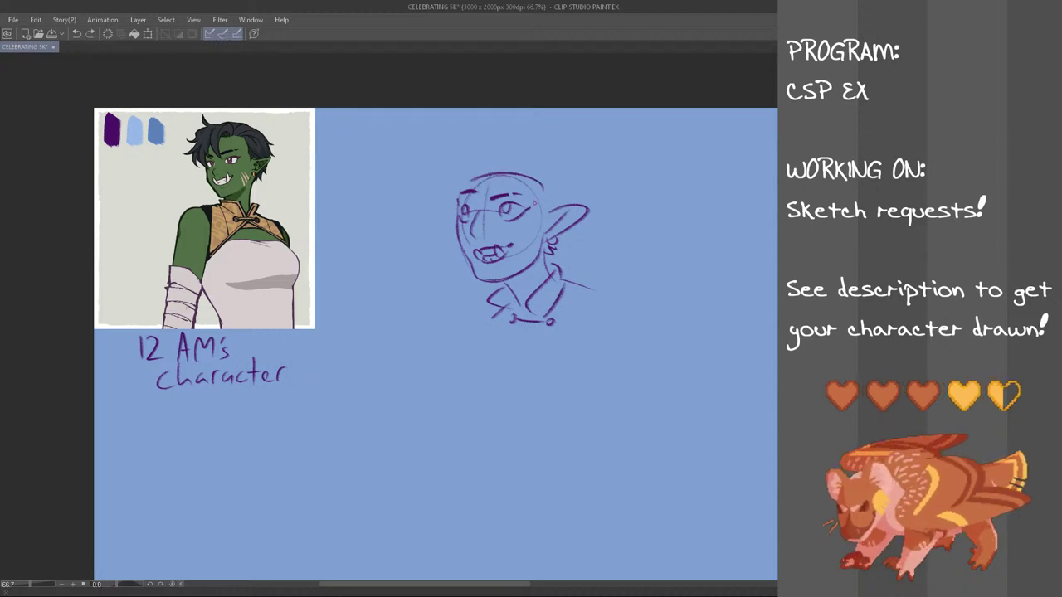
# - Redraw the head's upper outline so it curves from the crown down the back of the head to the pointed ear
pyautogui.hotkey('ctrl', 'z')
pyautogui.moveTo(475, 179); pyautogui.dragTo(537, 196)
pyautogui.hotkey('ctrl', 'z')
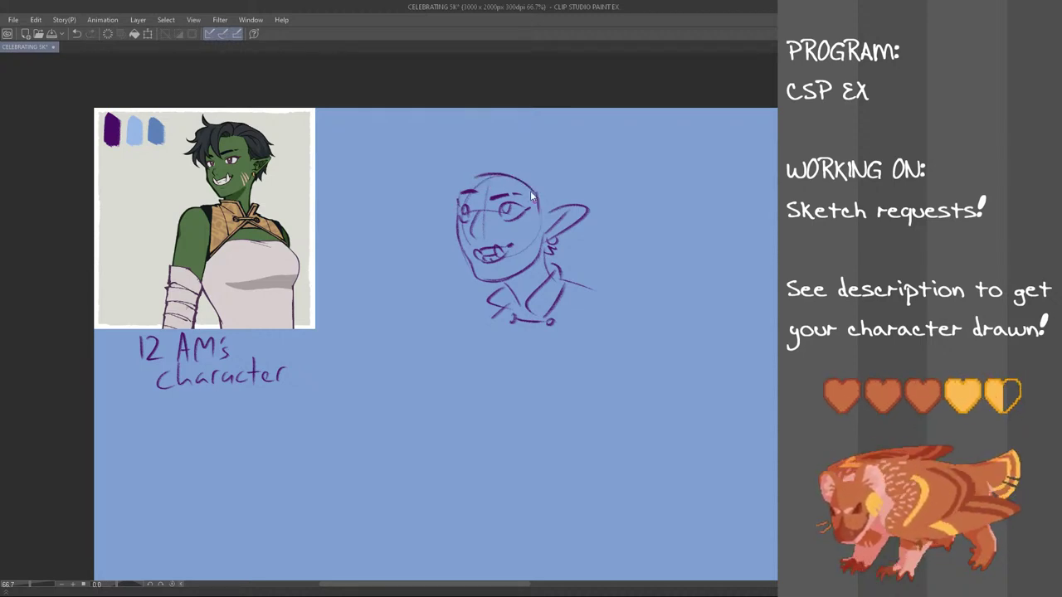
pyautogui.moveTo(533, 197); pyautogui.dragTo(547, 222)
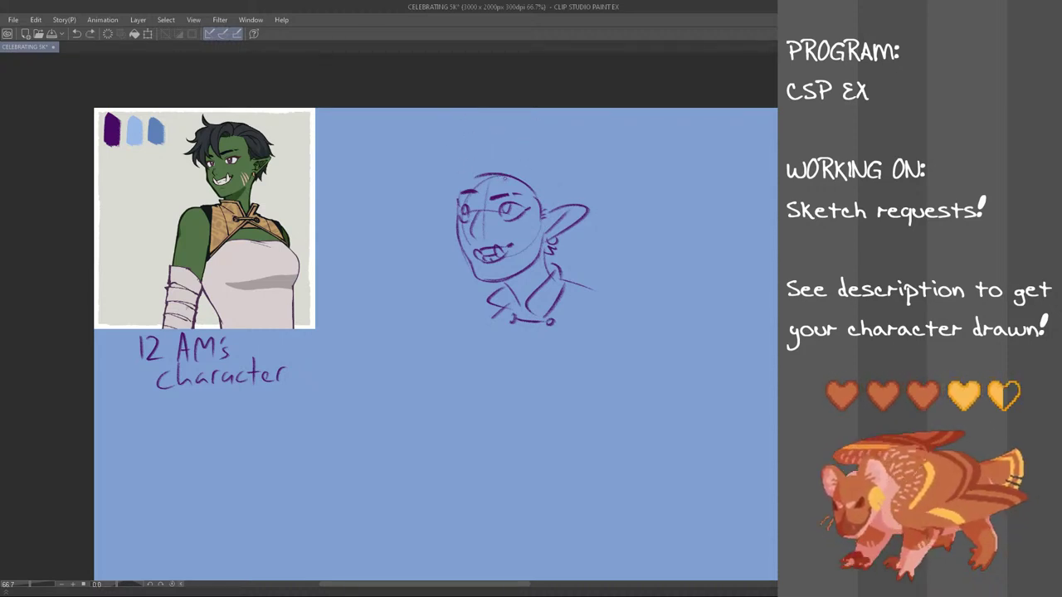
# - Sketch the front hair strands rising from the crown and sweeping over the forehead and past the far side of the face
pyautogui.moveTo(501, 174); pyautogui.dragTo(477, 198)
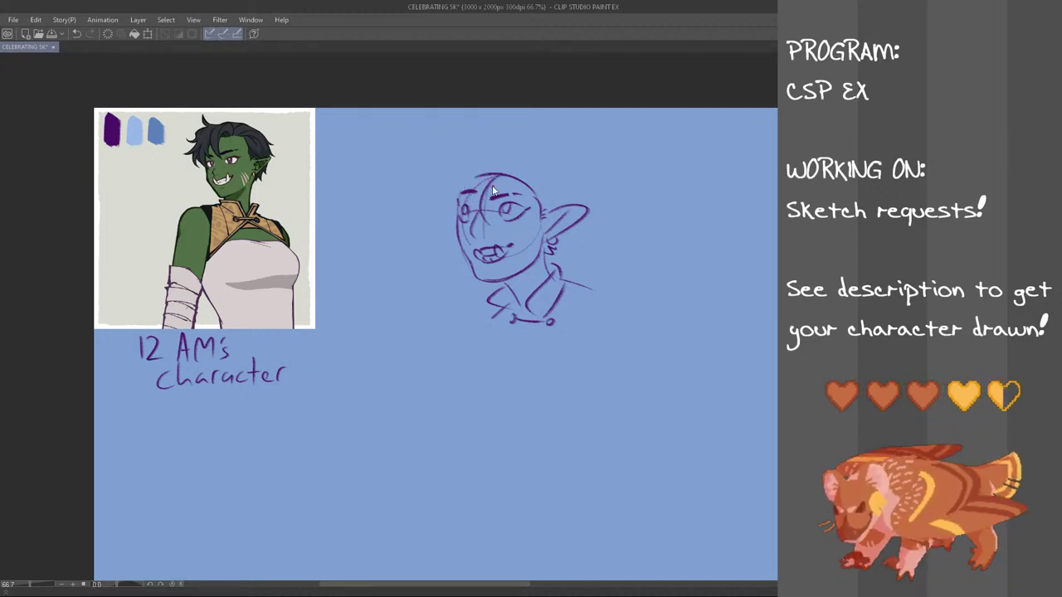
pyautogui.moveTo(492, 174)
pyautogui.mouseDown()
pyautogui.moveTo(469, 217)
pyautogui.moveTo(461, 203)
pyautogui.moveTo(468, 218)
pyautogui.mouseUp()
pyautogui.hotkey('ctrl', 'z')
pyautogui.hotkey('ctrl', 'z')
pyautogui.hotkey('ctrl', 'z')
pyautogui.moveTo(500, 169); pyautogui.dragTo(466, 193)
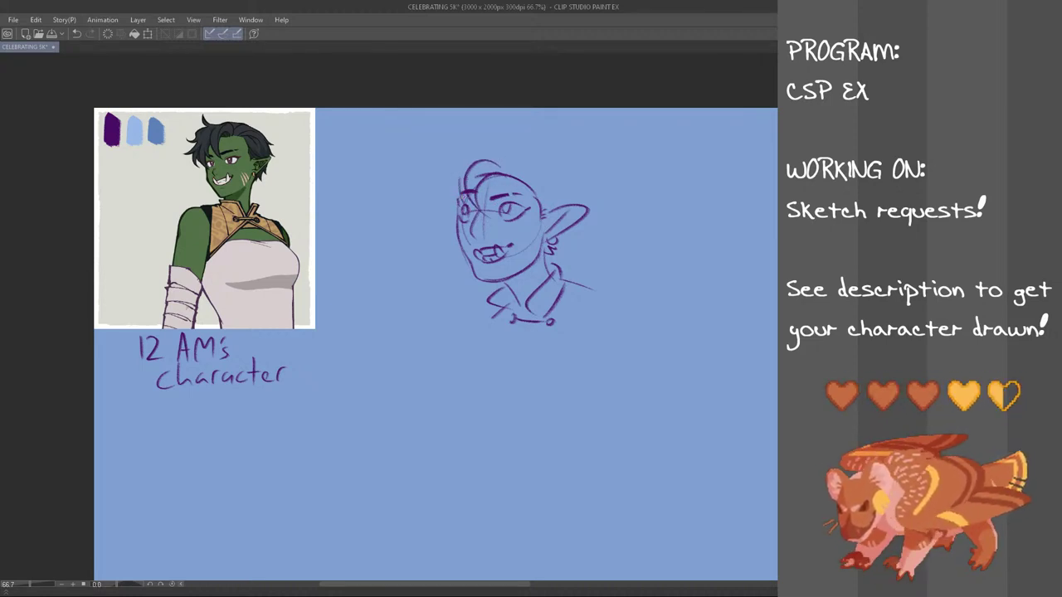
pyautogui.moveTo(460, 169)
pyautogui.mouseDown()
pyautogui.moveTo(437, 186)
pyautogui.moveTo(446, 234)
pyautogui.mouseUp()
pyautogui.hotkey('ctrl', 'z')
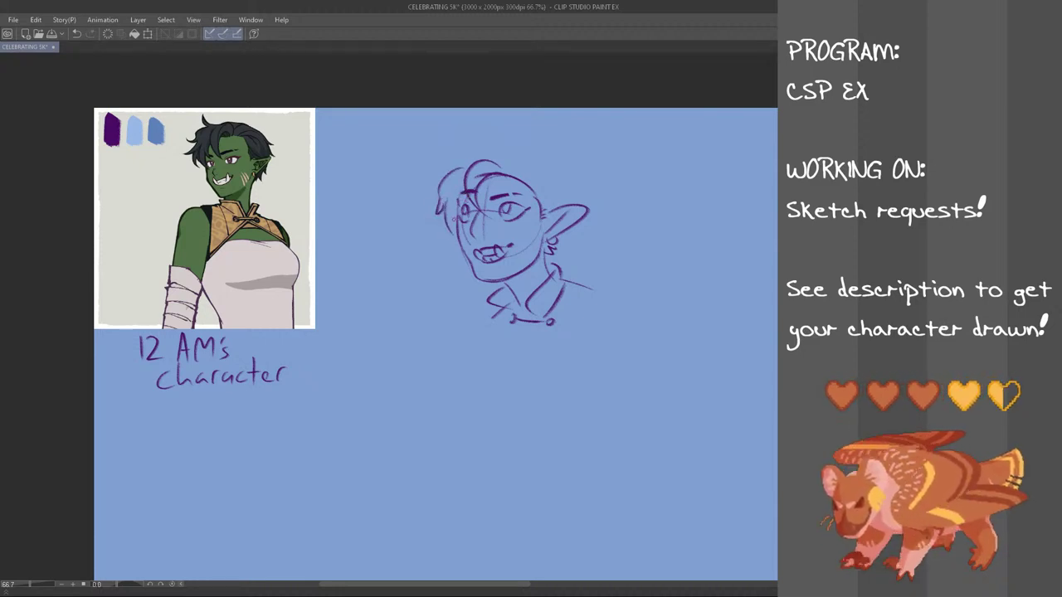
# - Undo the loose hair strokes on the far side of the orc's face
pyautogui.hotkey('ctrl', 'z')
pyautogui.hotkey('ctrl', 'z')
pyautogui.moveTo(438, 202)
pyautogui.mouseDown()
pyautogui.moveTo(438, 218)
pyautogui.moveTo(449, 197)
pyautogui.moveTo(455, 225)
pyautogui.mouseUp()
pyautogui.hotkey('ctrl', 'z')
pyautogui.hotkey('ctrl', 'z')
pyautogui.hotkey('ctrl', 'z')
pyautogui.hotkey('ctrl', 'z')
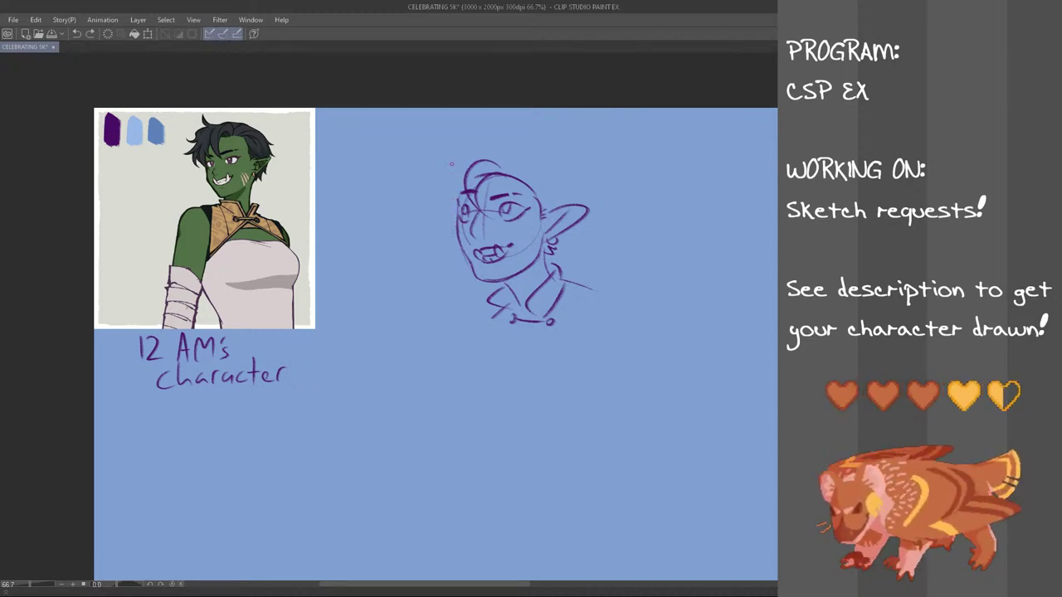
# - Redraw the hair on the far side of the face as curved locks reaching below eye level
pyautogui.moveTo(456, 186); pyautogui.dragTo(447, 235)
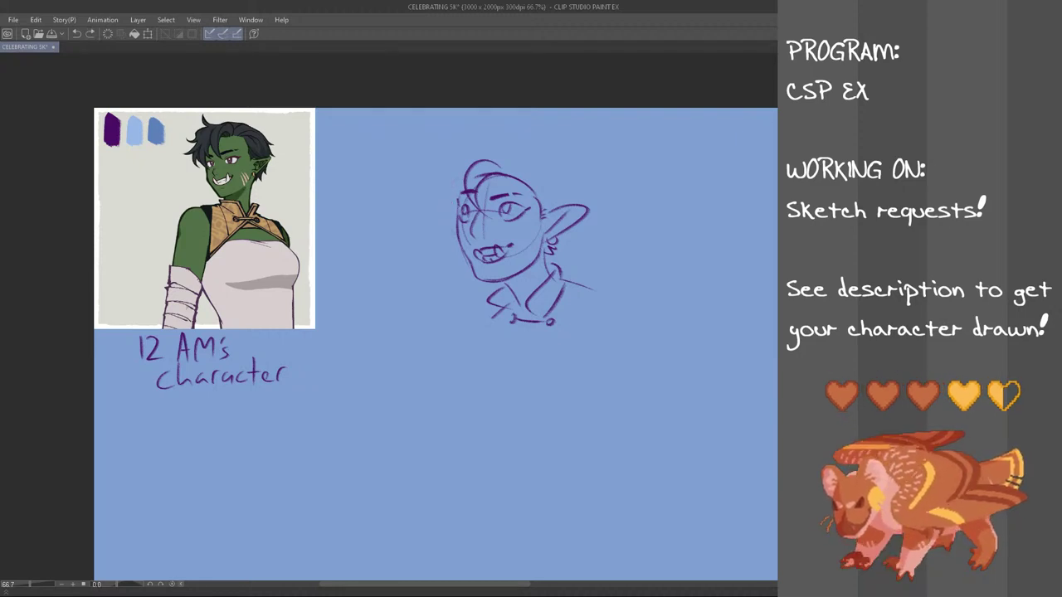
pyautogui.hotkey('ctrl', 'z')
pyautogui.moveTo(459, 180)
pyautogui.mouseDown()
pyautogui.moveTo(447, 231)
pyautogui.moveTo(456, 235)
pyautogui.mouseUp()
pyautogui.hotkey('ctrl', 'z')
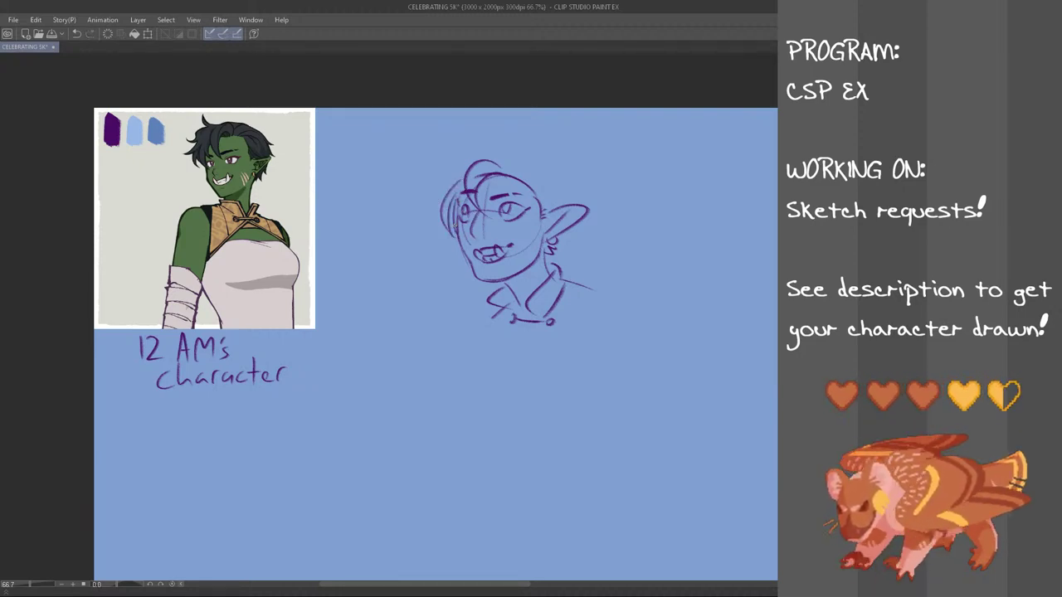
# - Draw a pointed tuft of hair sweeping outward above the forehead, retrying the strokes until the shape works
pyautogui.hotkey('ctrl', 'z')
pyautogui.moveTo(459, 192)
pyautogui.mouseDown()
pyautogui.moveTo(462, 240)
pyautogui.moveTo(467, 171)
pyautogui.moveTo(429, 182)
pyautogui.mouseUp()
pyautogui.hotkey('ctrl', 'z')
pyautogui.hotkey('ctrl', 'z')
pyautogui.moveTo(428, 182); pyautogui.dragTo(466, 166)
pyautogui.hotkey('ctrl', 'z')
pyautogui.hotkey('ctrl', 'z')
pyautogui.hotkey('ctrl', 'z')
pyautogui.hotkey('ctrl', 'z')
pyautogui.hotkey('ctrl', 'z')
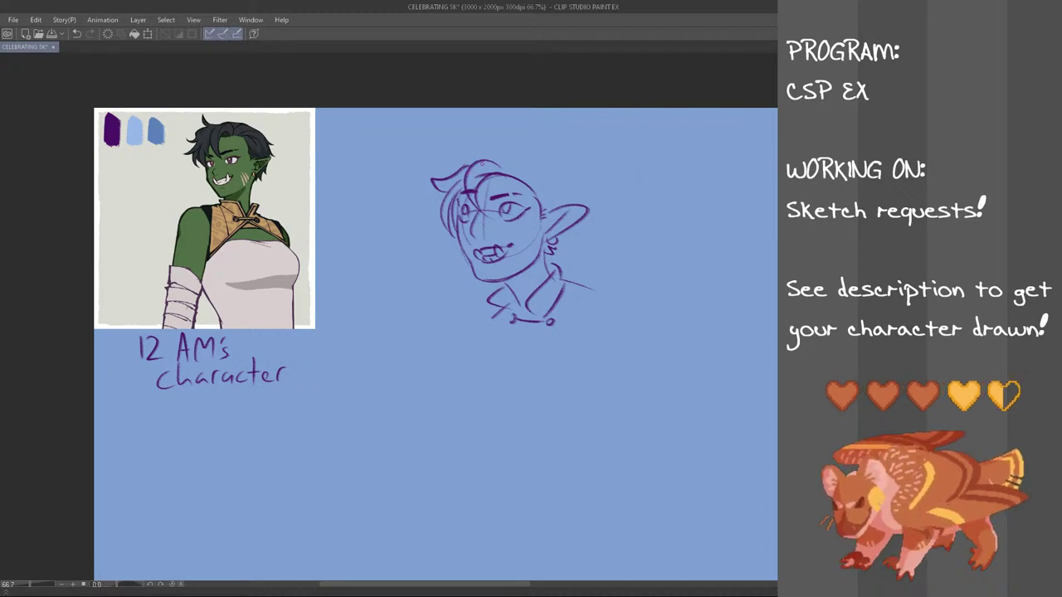
# - Draw a small spike on the crown and a hair contour curving over the head toward the ear
pyautogui.moveTo(472, 157)
pyautogui.mouseDown()
pyautogui.moveTo(522, 165)
pyautogui.moveTo(569, 201)
pyautogui.mouseUp()
pyautogui.hotkey('ctrl', 'z')
pyautogui.hotkey('ctrl', 'z')
pyautogui.hotkey('ctrl', 'z')
pyautogui.hotkey('ctrl', 'z')
pyautogui.hotkey('ctrl', 'z')
pyautogui.hotkey('ctrl', 'z')
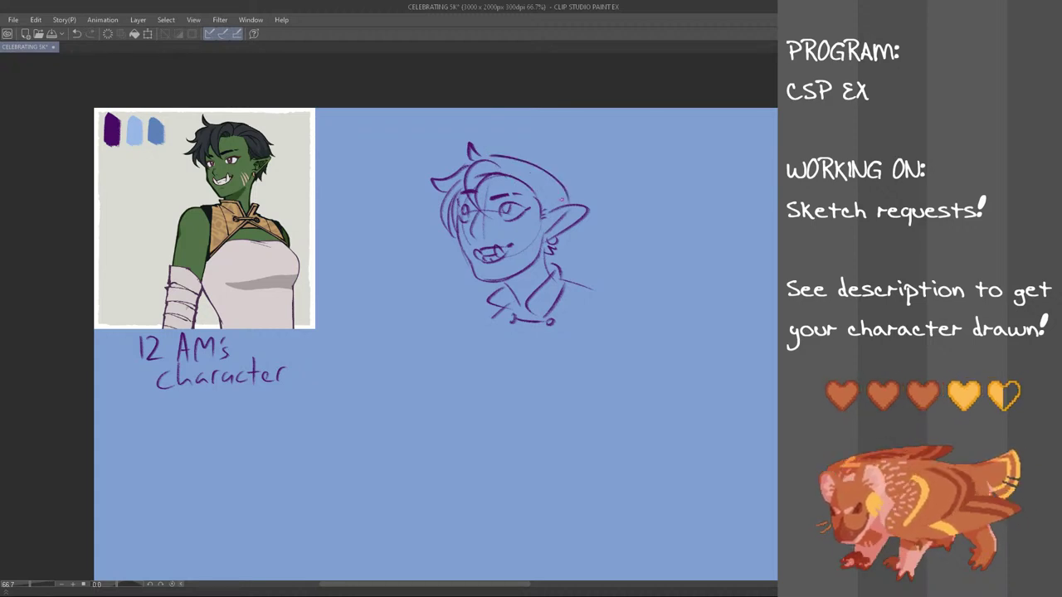
# - Redraw the outer hair contour as a cleaner curve from the crown to above the ear
pyautogui.hotkey('ctrl', 'z')
pyautogui.moveTo(491, 156); pyautogui.dragTo(571, 204)
pyautogui.hotkey('ctrl', 'z')
pyautogui.moveTo(491, 155); pyautogui.dragTo(569, 199)
pyautogui.hotkey('ctrl', 'z')
pyautogui.hotkey('ctrl', 'z')
pyautogui.moveTo(496, 156); pyautogui.dragTo(569, 202)
pyautogui.hotkey('ctrl', 'z')
pyautogui.hotkey('ctrl', 'z')
pyautogui.moveTo(496, 155); pyautogui.dragTo(567, 195)
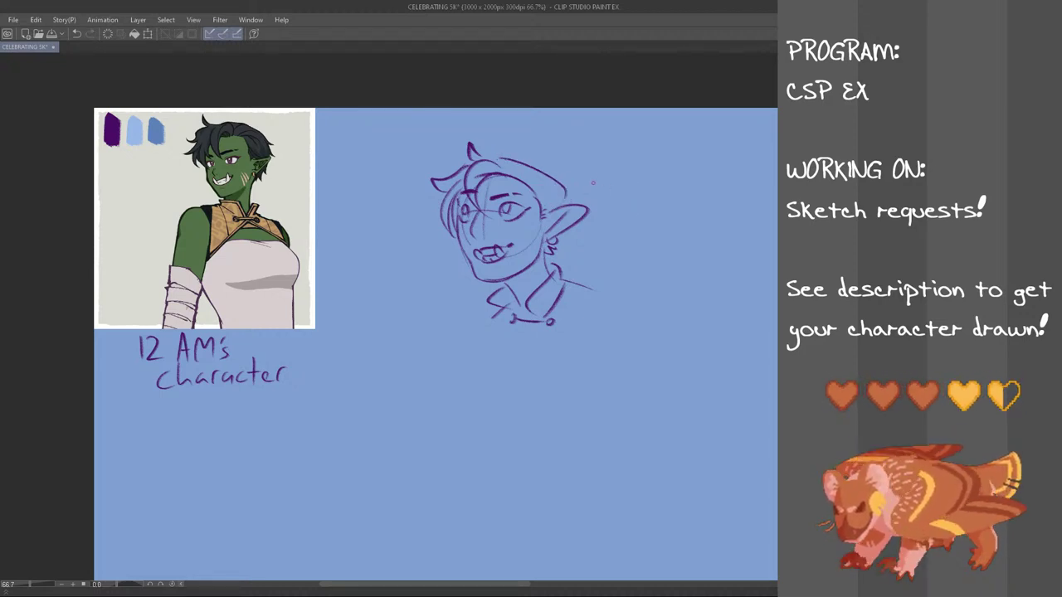
# - Sketch the inner hair strands and hairline across the forehead and down to the ear
pyautogui.hotkey('ctrl', 'z')
pyautogui.moveTo(477, 184)
pyautogui.mouseDown()
pyautogui.moveTo(503, 178)
pyautogui.moveTo(515, 193)
pyautogui.moveTo(504, 180)
pyautogui.moveTo(521, 179)
pyautogui.moveTo(508, 170)
pyautogui.moveTo(522, 167)
pyautogui.moveTo(554, 198)
pyautogui.moveTo(547, 186)
pyautogui.mouseUp()
pyautogui.hotkey('ctrl', 'z')
pyautogui.hotkey('ctrl', 'z')
pyautogui.hotkey('ctrl', 'z')
pyautogui.hotkey('ctrl', 'z')
pyautogui.hotkey('ctrl', 'z')
pyautogui.hotkey('ctrl', 'z')
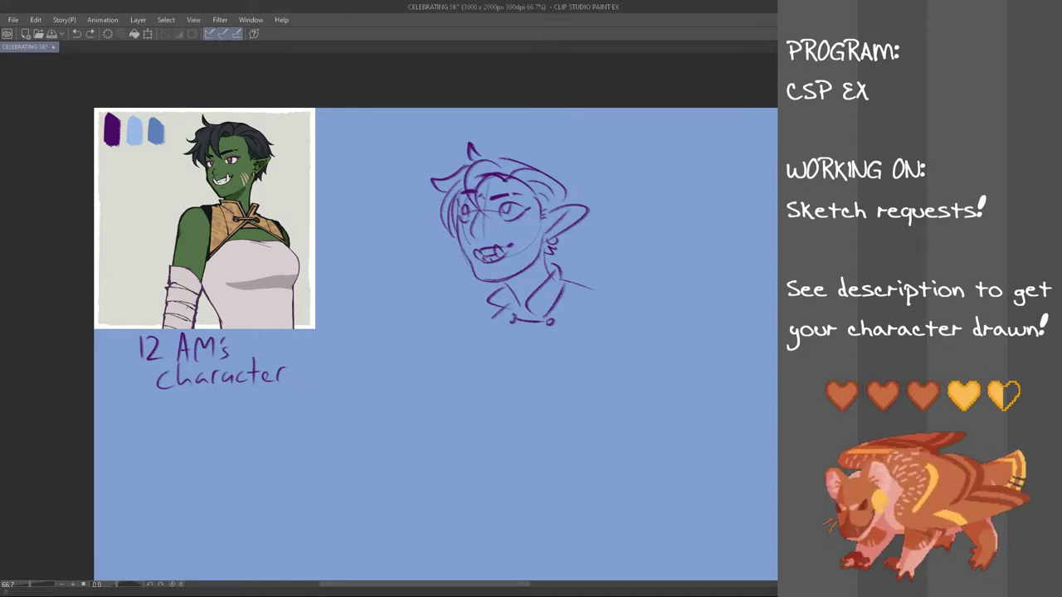
pyautogui.hotkey('ctrl', 'z')
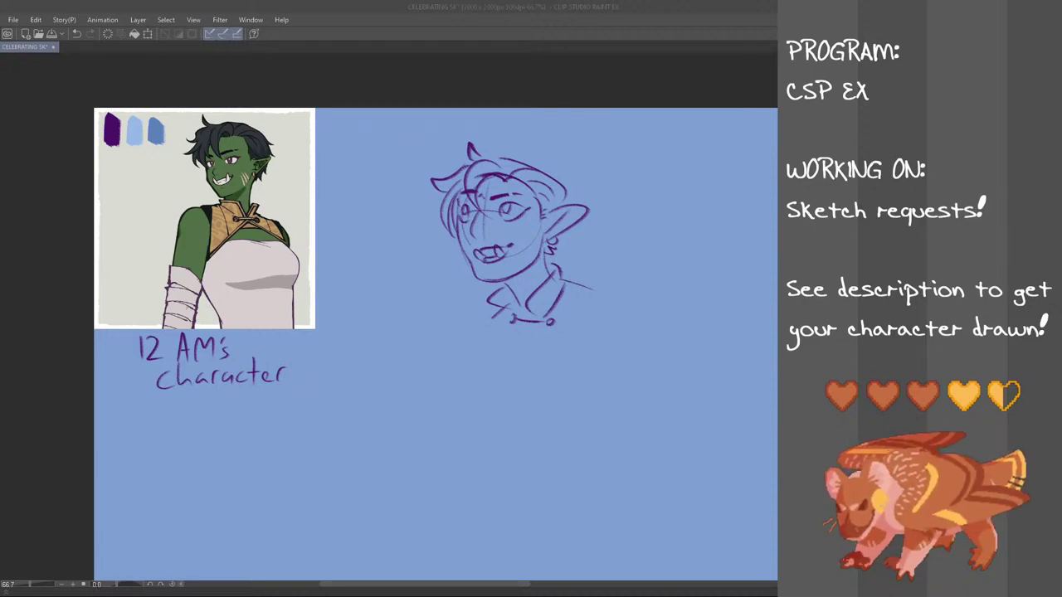
# - Darken the inside of the mouth and hatch the shadow on the neck below the jaw
pyautogui.scroll(2, 435, 331)
pyautogui.scroll(-2, 436, 332)
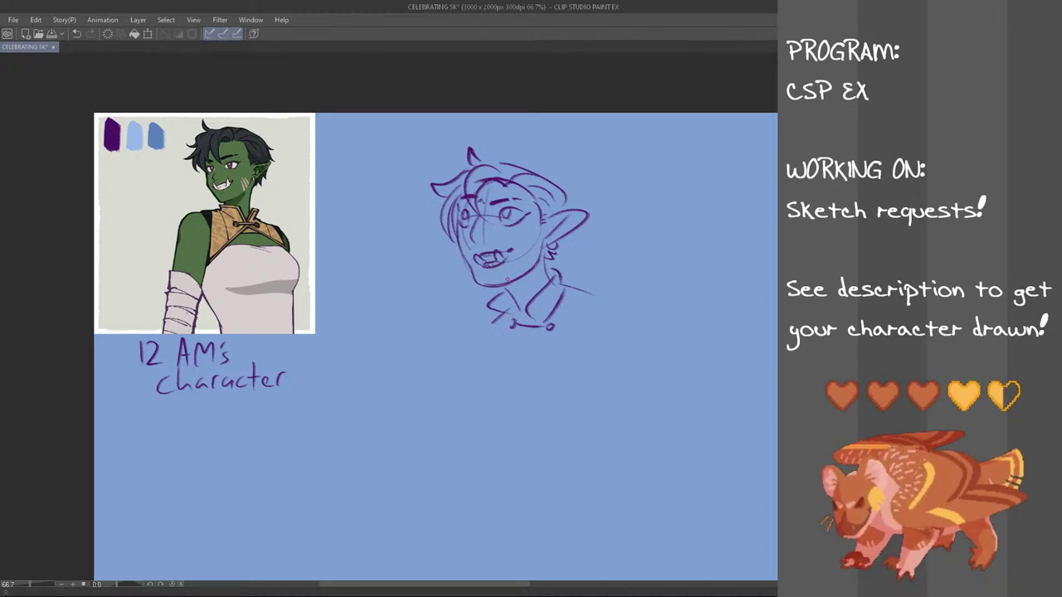
pyautogui.moveTo(486, 255)
pyautogui.mouseDown()
pyautogui.moveTo(498, 265)
pyautogui.moveTo(489, 262)
pyautogui.mouseUp()
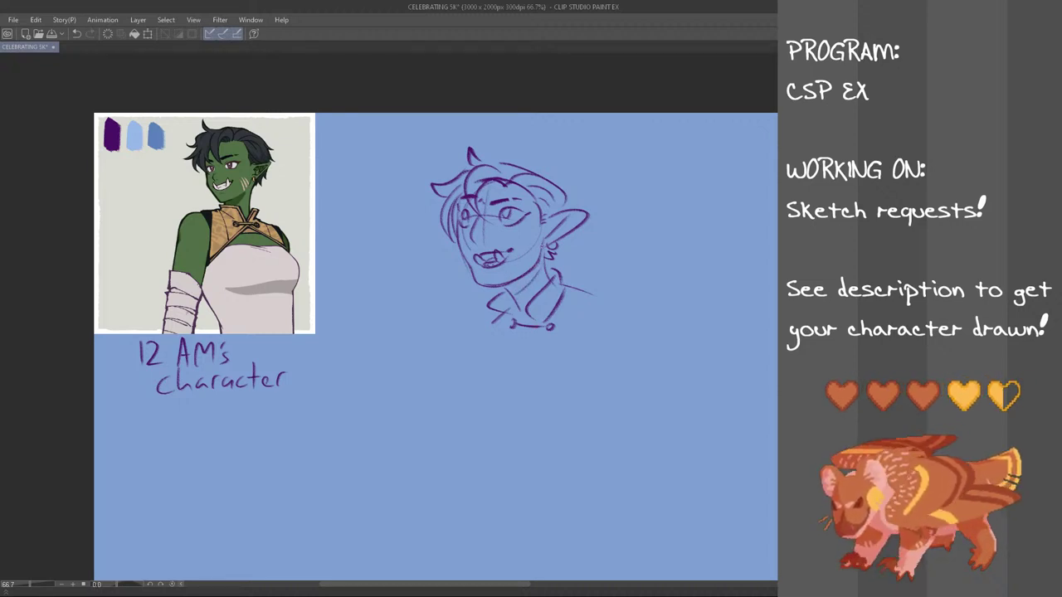
pyautogui.moveTo(526, 280)
pyautogui.mouseDown()
pyautogui.moveTo(507, 287)
pyautogui.moveTo(513, 298)
pyautogui.mouseUp()
pyautogui.moveTo(533, 273); pyautogui.dragTo(522, 278)
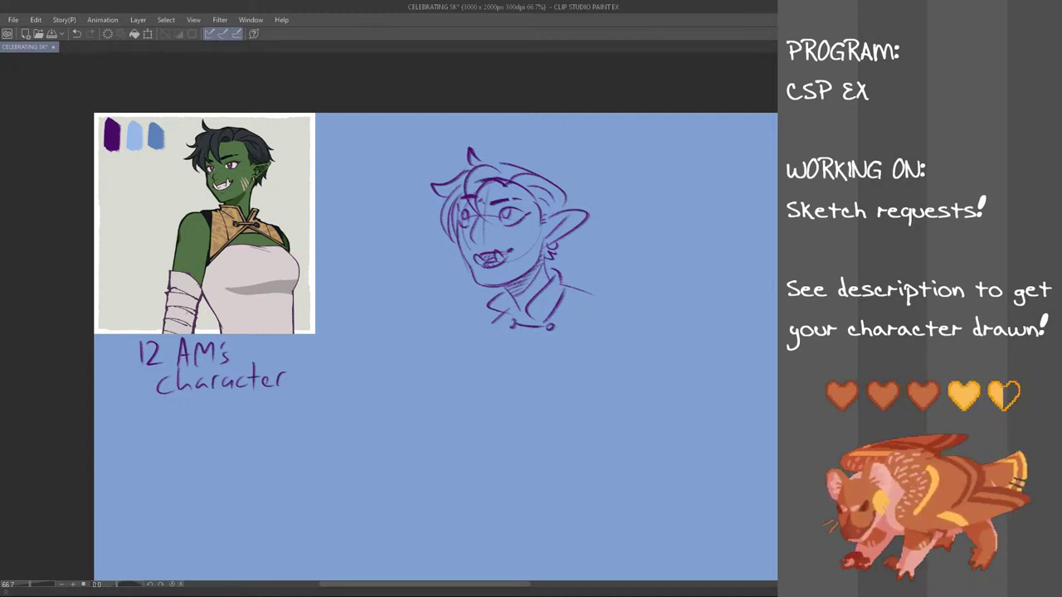
# - Draw a slanted straight line on the face's far side as the edge of a tilted background panel
pyautogui.moveTo(440, 241); pyautogui.dragTo(470, 329)
pyautogui.hotkey('ctrl', 'z')
pyautogui.moveTo(418, 211); pyautogui.dragTo(459, 328)
pyautogui.hotkey('ctrl', 'z')
pyautogui.hotkey('ctrl', 'z')
pyautogui.moveTo(415, 209); pyautogui.dragTo(468, 325)
pyautogui.hotkey('ctrl', 'z')
pyautogui.moveTo(402, 188); pyautogui.dragTo(476, 333)
pyautogui.hotkey('ctrl', 'z')
pyautogui.hotkey('ctrl', 'z')
pyautogui.hotkey('ctrl', 'z')
# - Draw the opposite slanted panel edge behind the head, broken where it passes the hair and ear
pyautogui.moveTo(554, 156); pyautogui.dragTo(594, 257)
pyautogui.hotkey('ctrl', 'z')
pyautogui.hotkey('ctrl', 'z')
pyautogui.moveTo(531, 146); pyautogui.dragTo(544, 172)
pyautogui.moveTo(564, 241); pyautogui.dragTo(580, 278)
pyautogui.hotkey('ctrl', 'z')
pyautogui.hotkey('ctrl', 'z')
pyautogui.moveTo(561, 238); pyautogui.dragTo(587, 282)
pyautogui.hotkey('ctrl', 'z')
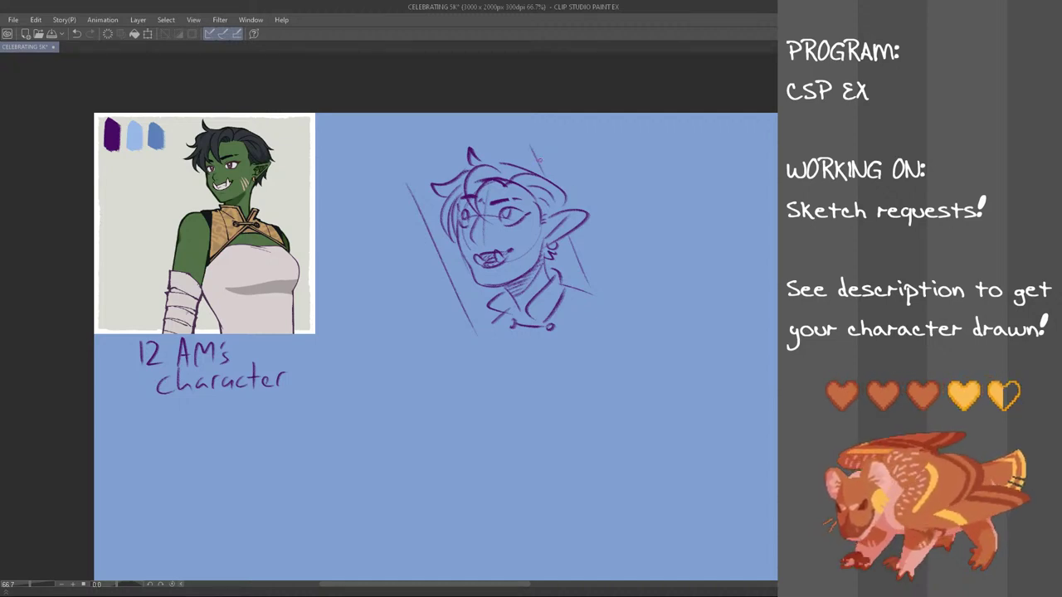
# - Close the top of the tilted panel with slanted lines and start hatching its upper corner above the hair
pyautogui.moveTo(398, 169)
pyautogui.mouseDown()
pyautogui.moveTo(499, 143)
pyautogui.moveTo(431, 169)
pyautogui.moveTo(457, 157)
pyautogui.mouseUp()
pyautogui.hotkey('ctrl', 'z')
pyautogui.hotkey('ctrl', 'z')
pyautogui.hotkey('ctrl', 'z')
pyautogui.moveTo(406, 182)
pyautogui.mouseDown()
pyautogui.moveTo(527, 137)
pyautogui.moveTo(505, 134)
pyautogui.mouseUp()
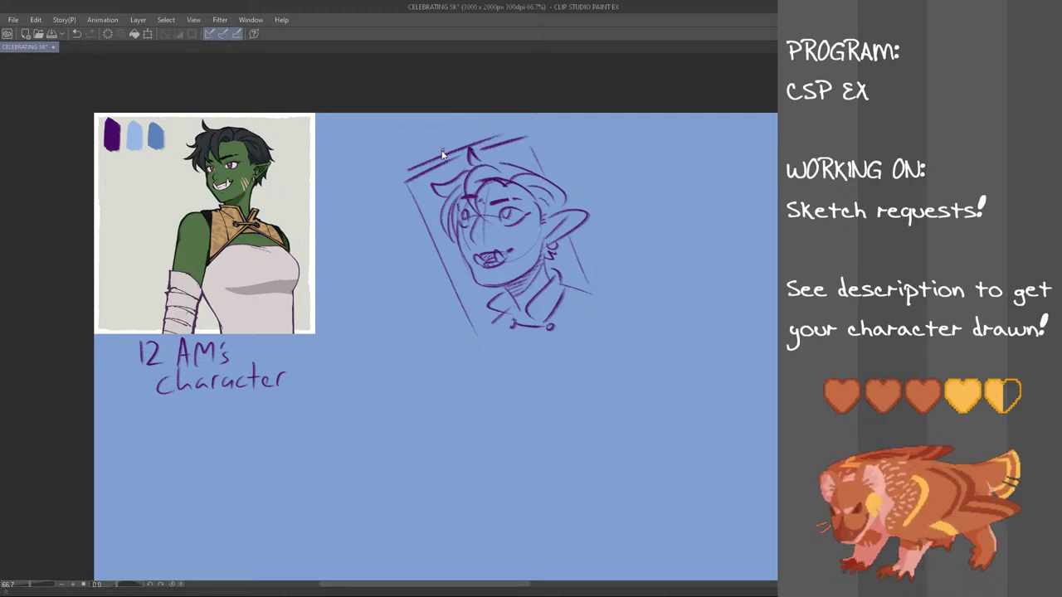
pyautogui.moveTo(422, 158); pyautogui.dragTo(480, 136)
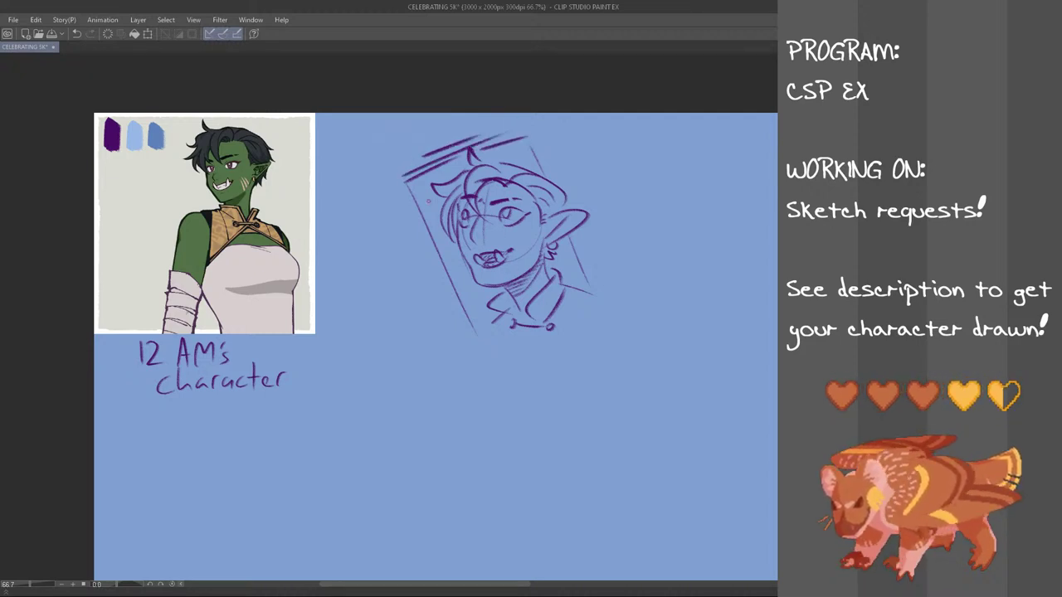
pyautogui.hotkey('ctrl', 'z')
pyautogui.moveTo(409, 180); pyautogui.dragTo(462, 161)
pyautogui.moveTo(410, 185); pyautogui.dragTo(468, 165)
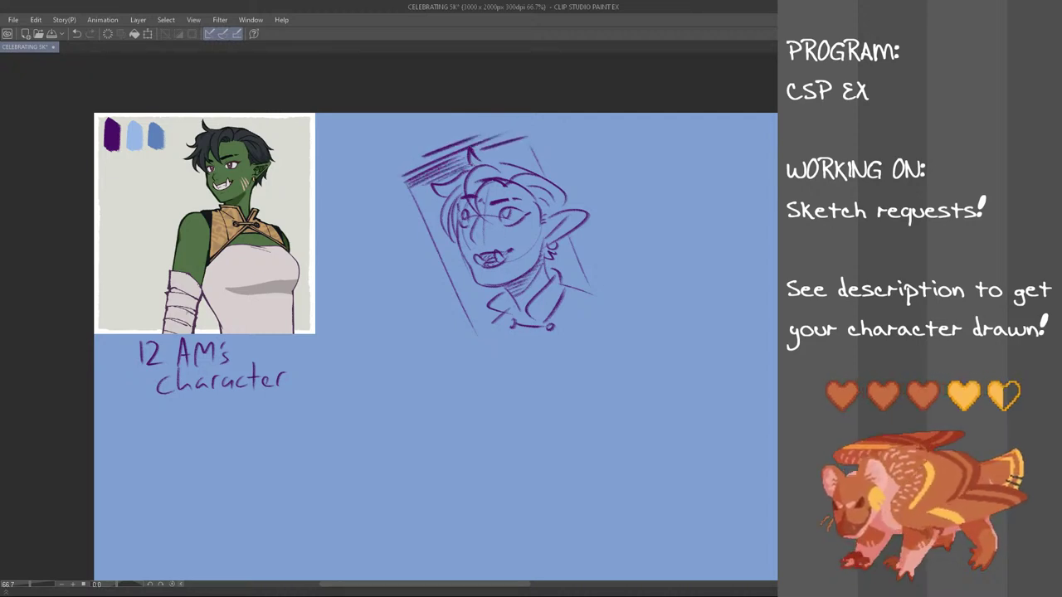
# - Fill the panel strip between the long slanted edge and the face with parallel hatching down to the collar
pyautogui.moveTo(411, 196)
pyautogui.mouseDown()
pyautogui.moveTo(440, 191)
pyautogui.moveTo(456, 239)
pyautogui.mouseUp()
pyautogui.moveTo(438, 253); pyautogui.dragTo(455, 249)
pyautogui.moveTo(441, 262); pyautogui.dragTo(463, 252)
pyautogui.moveTo(443, 269); pyautogui.dragTo(464, 259)
pyautogui.moveTo(448, 277)
pyautogui.mouseDown()
pyautogui.moveTo(464, 268)
pyautogui.moveTo(470, 279)
pyautogui.mouseUp()
pyautogui.moveTo(458, 291)
pyautogui.mouseDown()
pyautogui.moveTo(476, 280)
pyautogui.moveTo(499, 289)
pyautogui.mouseUp()
pyautogui.moveTo(473, 305)
pyautogui.mouseDown()
pyautogui.moveTo(485, 299)
pyautogui.moveTo(497, 313)
pyautogui.mouseUp()
pyautogui.moveTo(484, 328); pyautogui.dragTo(497, 319)
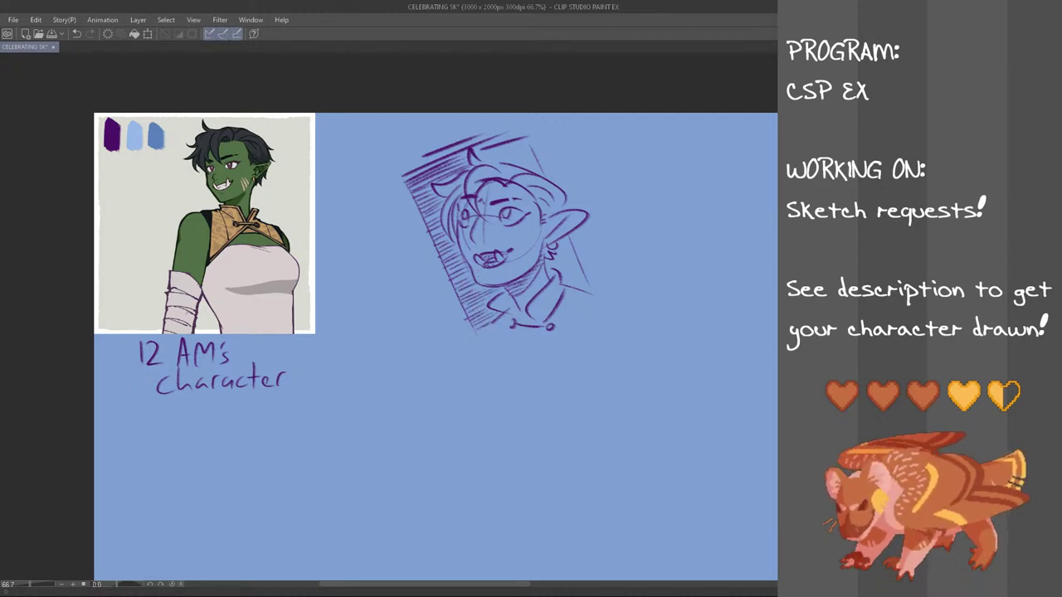
pyautogui.moveTo(449, 230); pyautogui.dragTo(456, 221)
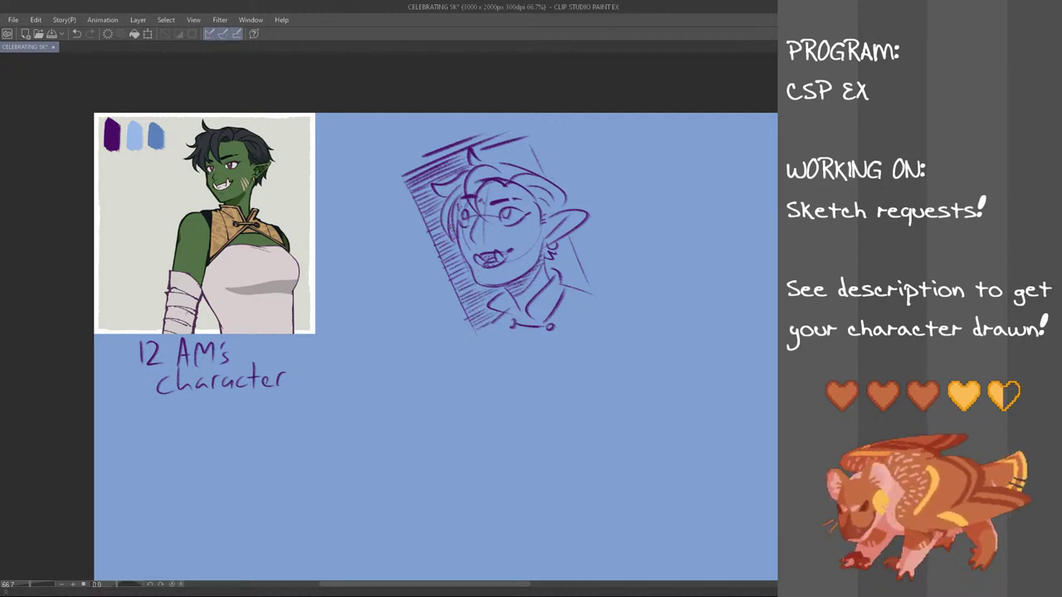
# - Hatch the rest of the panel above the hair and behind the ear, neck and shoulder
pyautogui.moveTo(477, 153); pyautogui.dragTo(515, 147)
pyautogui.moveTo(492, 159); pyautogui.dragTo(520, 151)
pyautogui.moveTo(505, 165)
pyautogui.mouseDown()
pyautogui.moveTo(527, 155)
pyautogui.moveTo(542, 165)
pyautogui.mouseUp()
pyautogui.moveTo(557, 244); pyautogui.dragTo(569, 237)
pyautogui.moveTo(557, 248)
pyautogui.mouseDown()
pyautogui.moveTo(571, 245)
pyautogui.moveTo(551, 260)
pyautogui.mouseUp()
pyautogui.moveTo(547, 266)
pyautogui.mouseDown()
pyautogui.moveTo(560, 259)
pyautogui.moveTo(546, 268)
pyautogui.moveTo(572, 290)
pyautogui.mouseUp()
pyautogui.moveTo(591, 282); pyautogui.dragTo(575, 290)
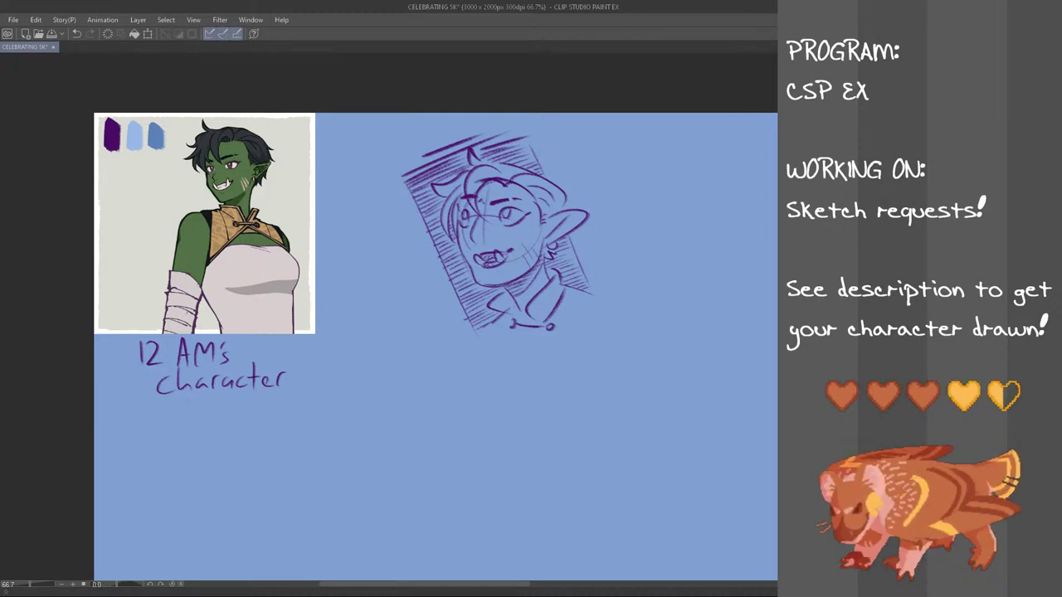
# - Transform the portrait sketch to shift it closer to the reference image and slightly downward
pyautogui.hotkey('ctrl', 't')
pyautogui.moveTo(557, 316)
pyautogui.mouseDown()
pyautogui.moveTo(524, 347)
pyautogui.moveTo(500, 343)
pyautogui.mouseUp()
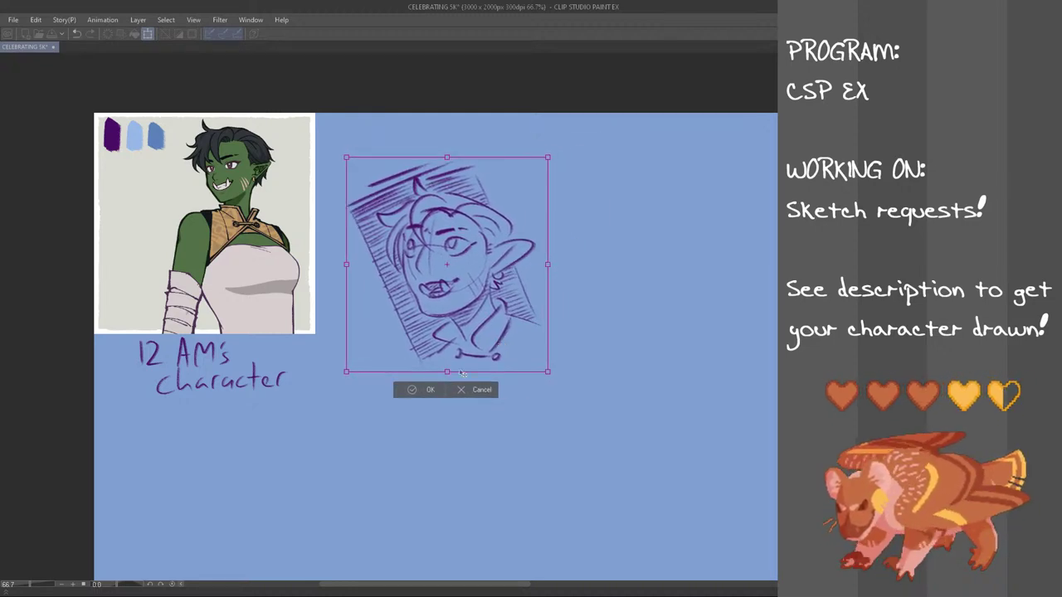
pyautogui.click(429, 390)
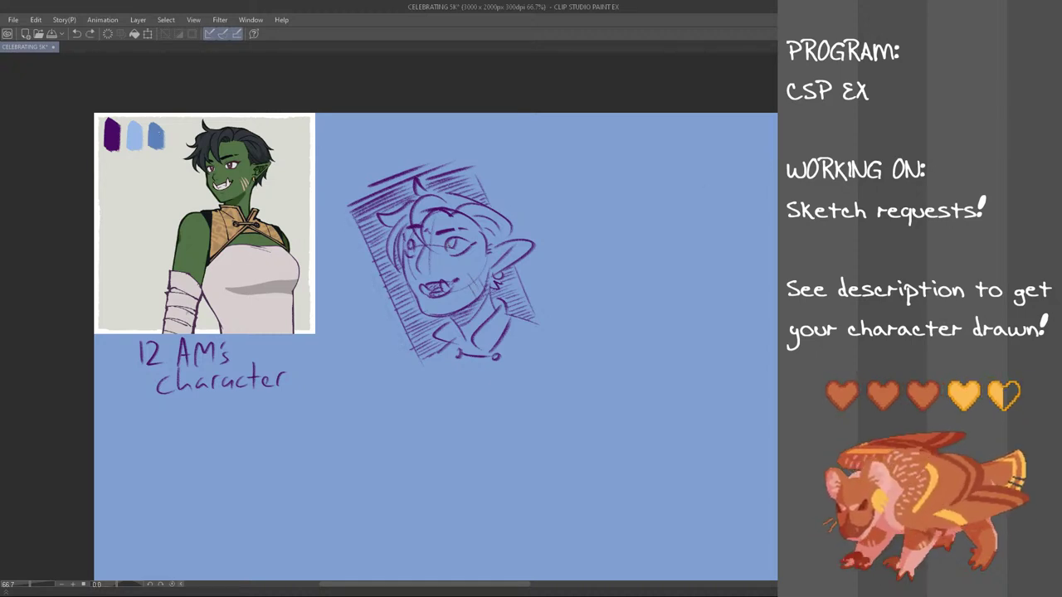
# - Shade the sides of the background panel with broad darker blue strokes parallel to its slanted edges
pyautogui.moveTo(343, 212)
pyautogui.mouseDown()
pyautogui.moveTo(422, 366)
pyautogui.moveTo(395, 319)
pyautogui.moveTo(413, 355)
pyautogui.mouseUp()
pyautogui.hotkey('ctrl', 'z')
pyautogui.moveTo(353, 210)
pyautogui.mouseDown()
pyautogui.moveTo(418, 346)
pyautogui.moveTo(416, 328)
pyautogui.mouseUp()
pyautogui.moveTo(379, 219); pyautogui.dragTo(400, 275)
pyautogui.moveTo(390, 244); pyautogui.dragTo(401, 216)
pyautogui.moveTo(409, 287)
pyautogui.mouseDown()
pyautogui.moveTo(426, 338)
pyautogui.moveTo(419, 360)
pyautogui.moveTo(451, 324)
pyautogui.mouseUp()
pyautogui.moveTo(499, 291)
pyautogui.mouseDown()
pyautogui.moveTo(521, 318)
pyautogui.moveTo(524, 290)
pyautogui.moveTo(476, 166)
pyautogui.mouseUp()
pyautogui.moveTo(550, 326); pyautogui.dragTo(516, 266)
pyautogui.moveTo(549, 307)
pyautogui.mouseDown()
pyautogui.moveTo(486, 170)
pyautogui.moveTo(549, 303)
pyautogui.mouseUp()
pyautogui.moveTo(499, 174); pyautogui.dragTo(551, 292)
pyautogui.moveTo(393, 350)
pyautogui.mouseDown()
pyautogui.moveTo(340, 242)
pyautogui.moveTo(390, 330)
pyautogui.mouseUp()
pyautogui.moveTo(394, 212)
pyautogui.mouseDown()
pyautogui.moveTo(470, 196)
pyautogui.moveTo(482, 204)
pyautogui.mouseUp()
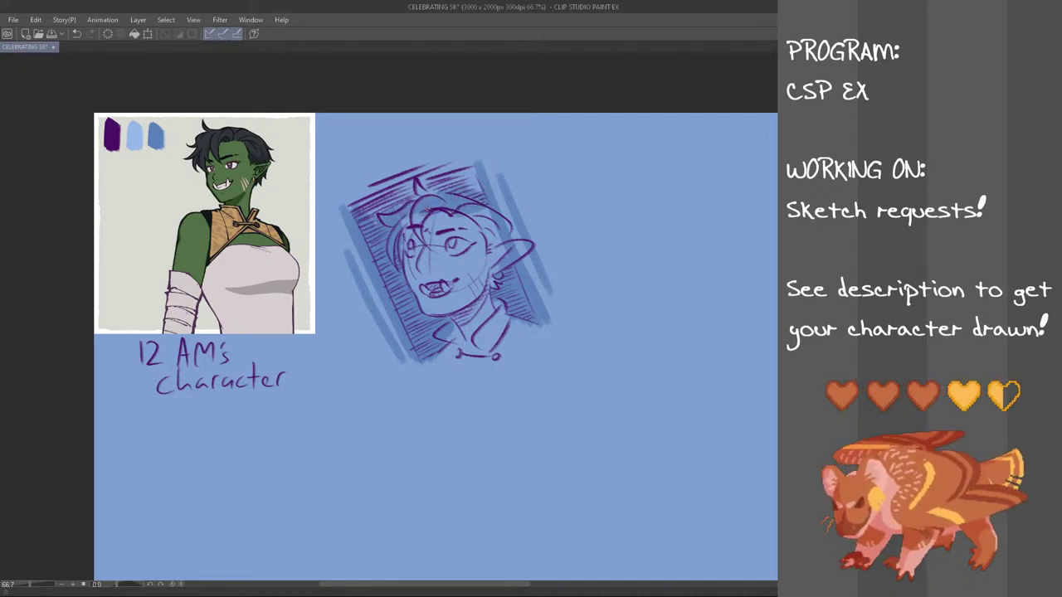
# - Shade the panel's top with broad darker blue strokes and widen the shading along its long slanted edge
pyautogui.moveTo(367, 218); pyautogui.dragTo(466, 184)
pyautogui.moveTo(391, 202); pyautogui.dragTo(475, 171)
pyautogui.moveTo(347, 210); pyautogui.dragTo(473, 166)
pyautogui.moveTo(348, 204)
pyautogui.mouseDown()
pyautogui.moveTo(477, 158)
pyautogui.moveTo(468, 153)
pyautogui.mouseUp()
pyautogui.moveTo(337, 197); pyautogui.dragTo(468, 149)
pyautogui.hotkey('ctrl', 'z')
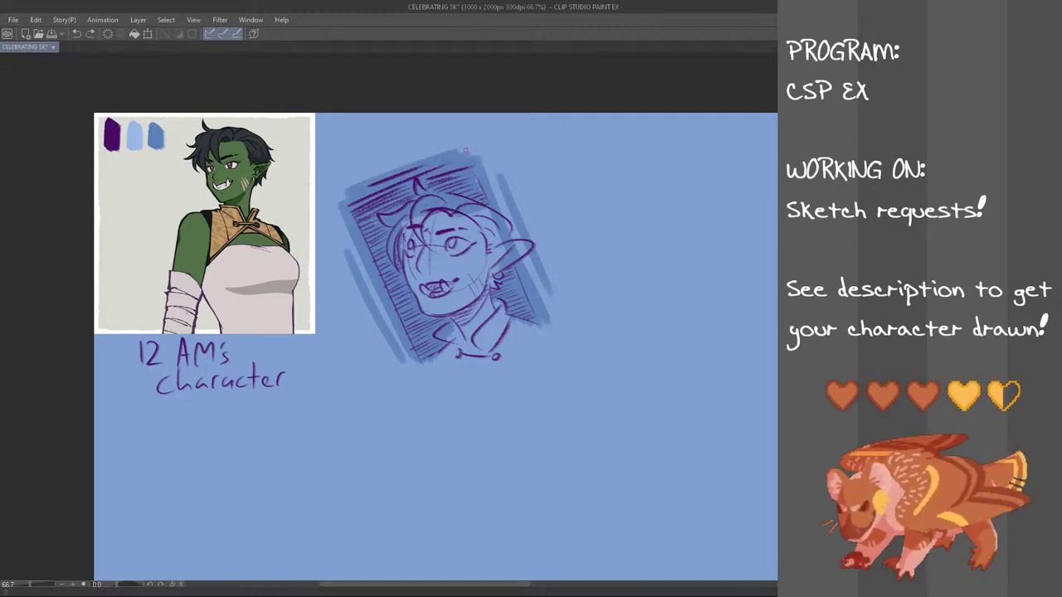
pyautogui.moveTo(354, 175); pyautogui.dragTo(440, 146)
pyautogui.hotkey('ctrl', 'z')
pyautogui.moveTo(341, 196); pyautogui.dragTo(409, 363)
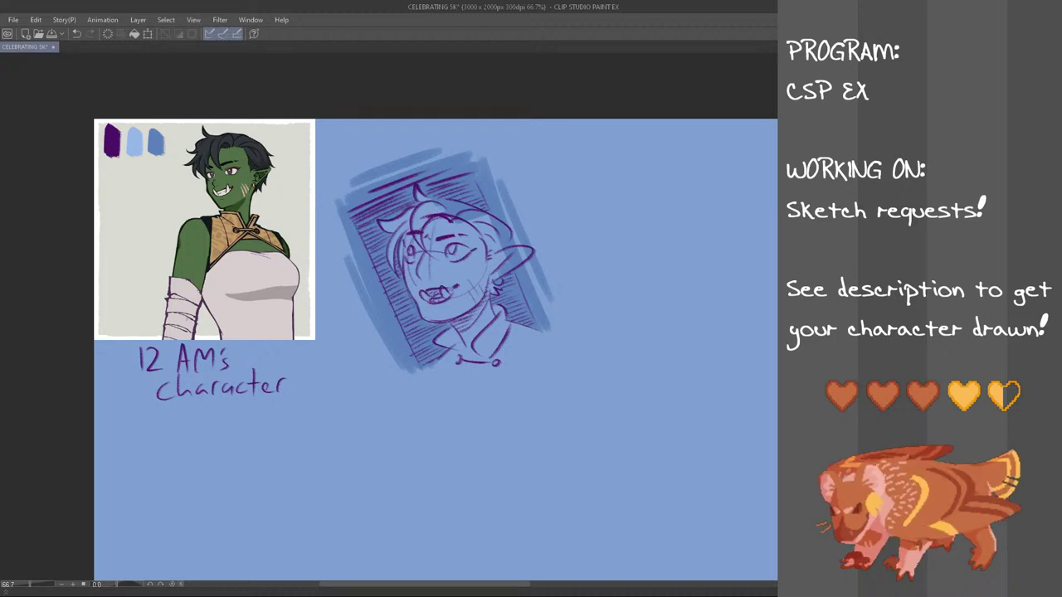
# - Check the portrait in a mirrored view and add light blue highlights around the collar
pyautogui.press('h')
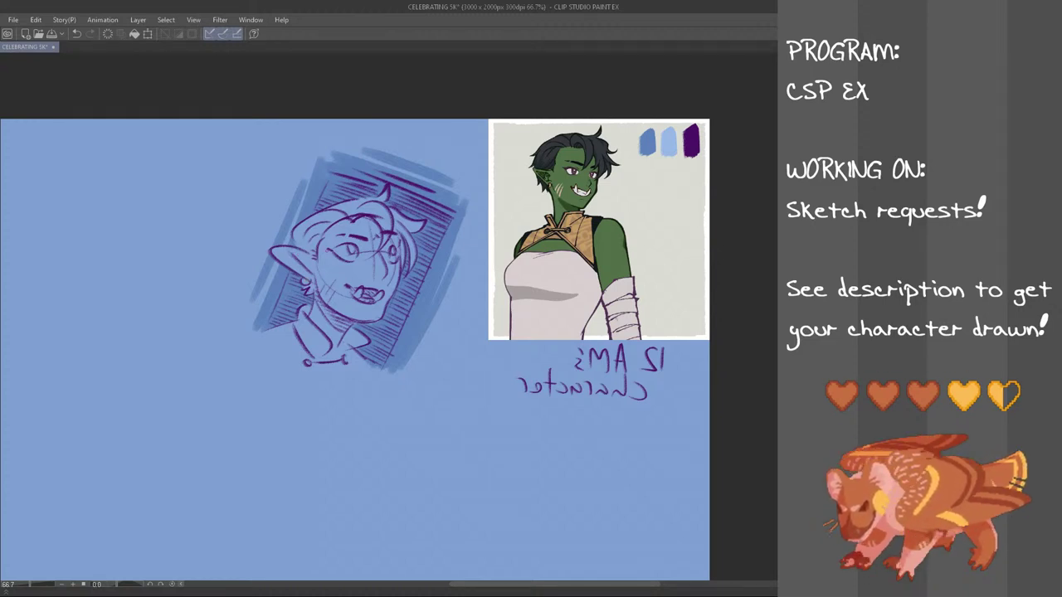
pyautogui.press('h')
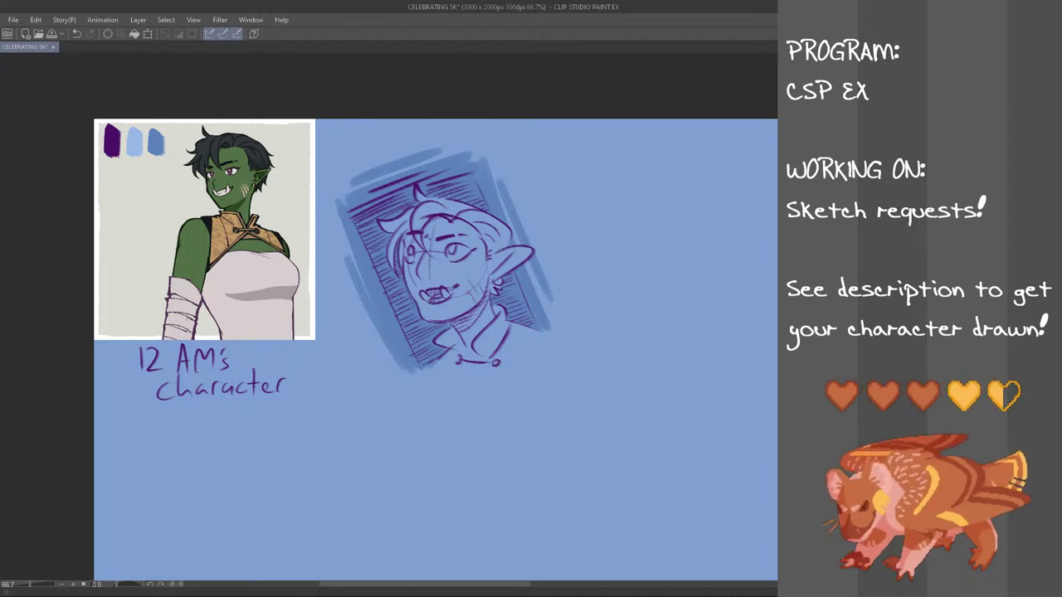
pyautogui.hotkey('ctrl', 'z')
pyautogui.moveTo(440, 339); pyautogui.dragTo(500, 318)
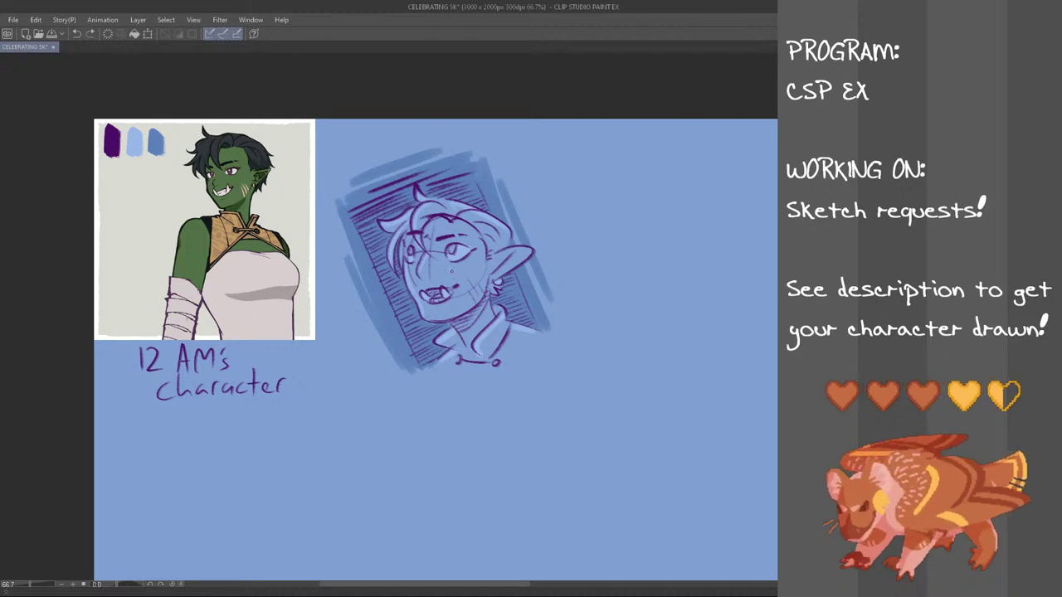
pyautogui.hotkey('ctrl', 'z')
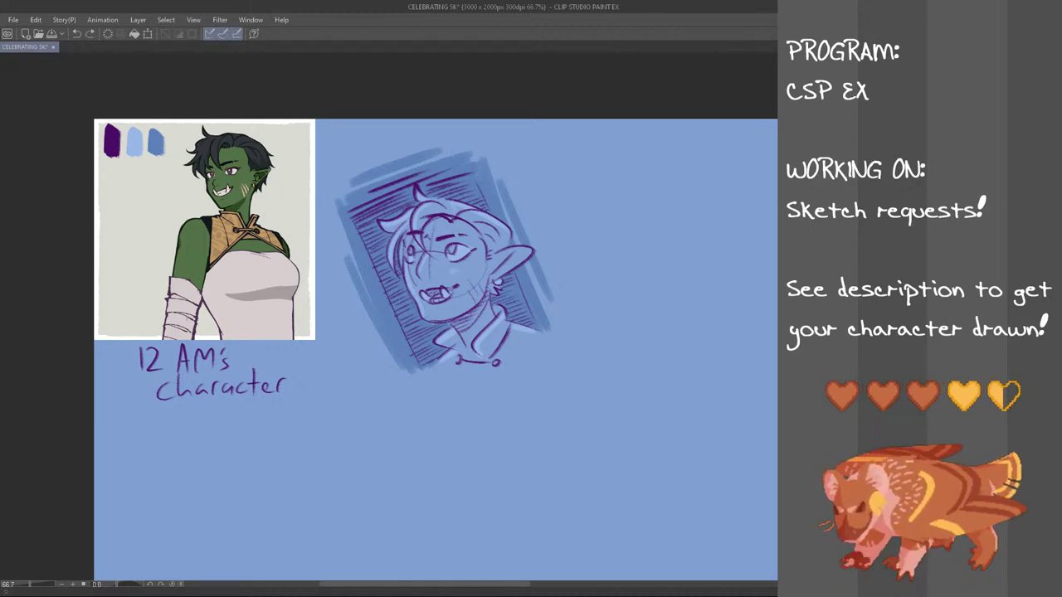
# - Select the artist's signature and move it onto the lower corner of the shaded panel beside the collar
pyautogui.scroll(2, 436, 349)
pyautogui.scroll(-2, 435, 348)
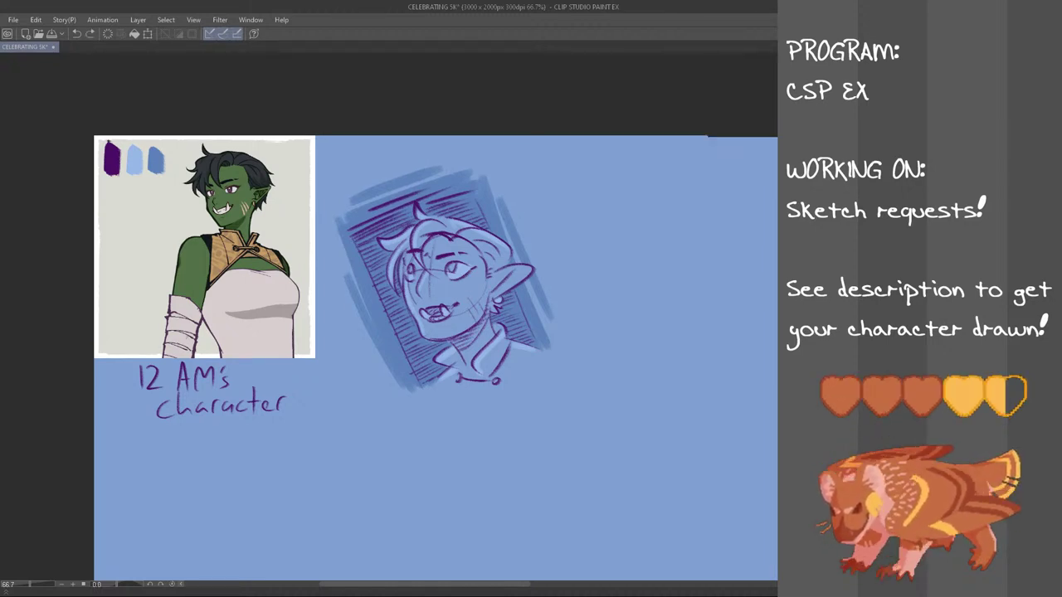
pyautogui.scroll(-1, 435, 348)
pyautogui.scroll(2, 436, 348)
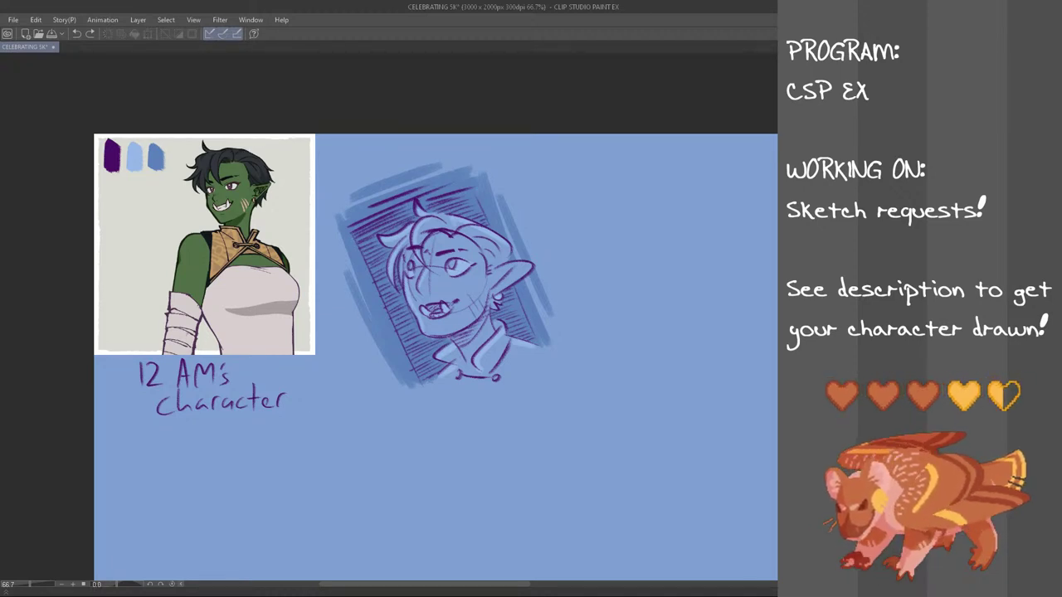
pyautogui.moveTo(654, 246); pyautogui.dragTo(653, 246)
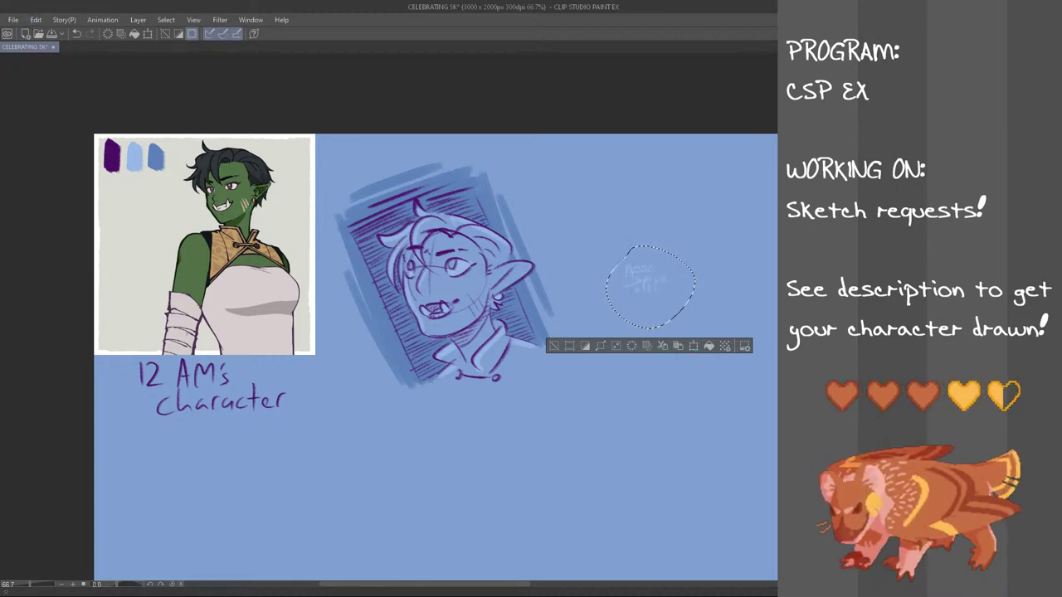
pyautogui.hotkey('ctrl', 't')
pyautogui.moveTo(653, 295)
pyautogui.mouseDown()
pyautogui.moveTo(502, 329)
pyautogui.moveTo(423, 364)
pyautogui.mouseUp()
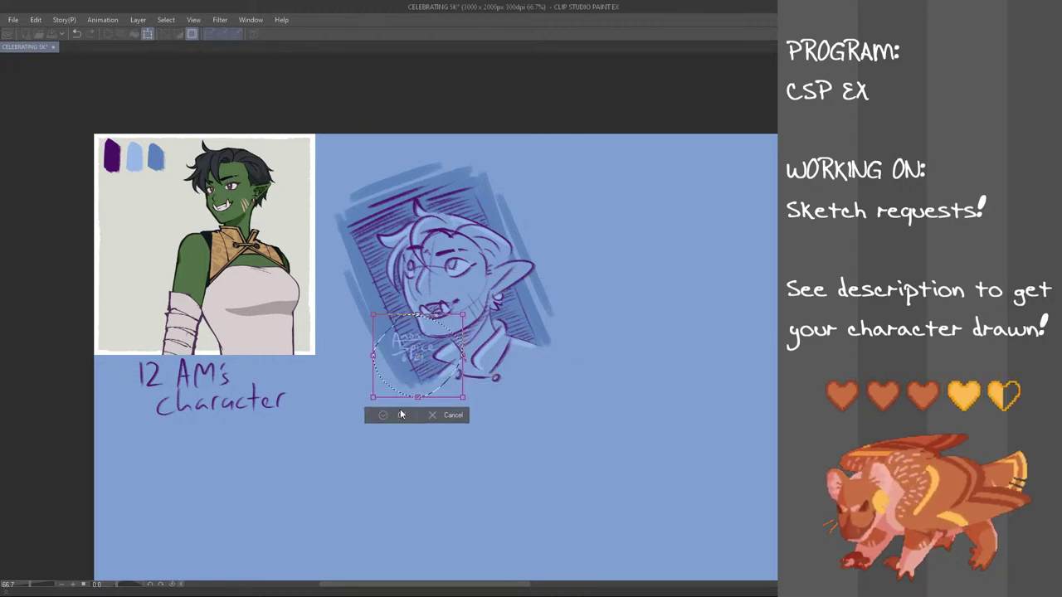
pyautogui.click(400, 414)
pyautogui.hotkey('ctrl', 'd')
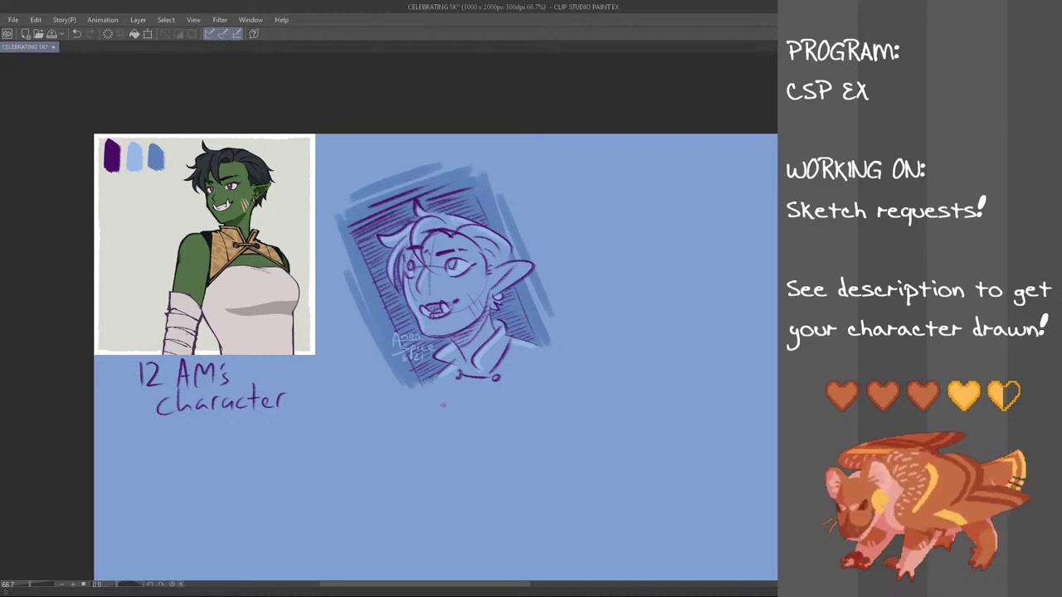
# - Handwrite the character's name in purple below the portrait's collar
pyautogui.moveTo(442, 397)
pyautogui.mouseDown()
pyautogui.moveTo(455, 410)
pyautogui.moveTo(492, 402)
pyautogui.mouseUp()
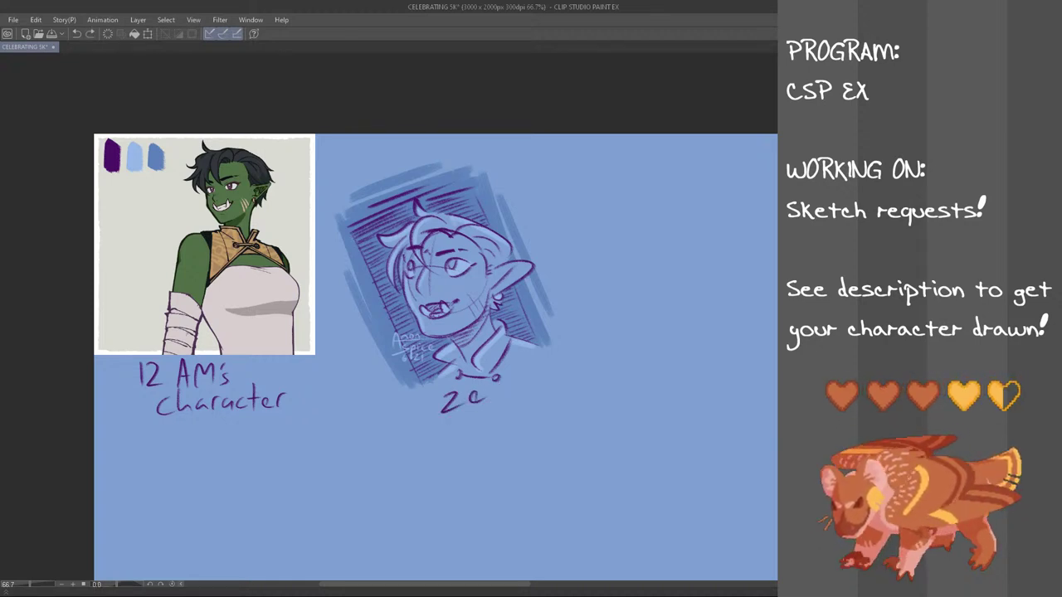
pyautogui.moveTo(489, 395); pyautogui.dragTo(501, 399)
pyautogui.moveTo(506, 394); pyautogui.dragTo(518, 389)
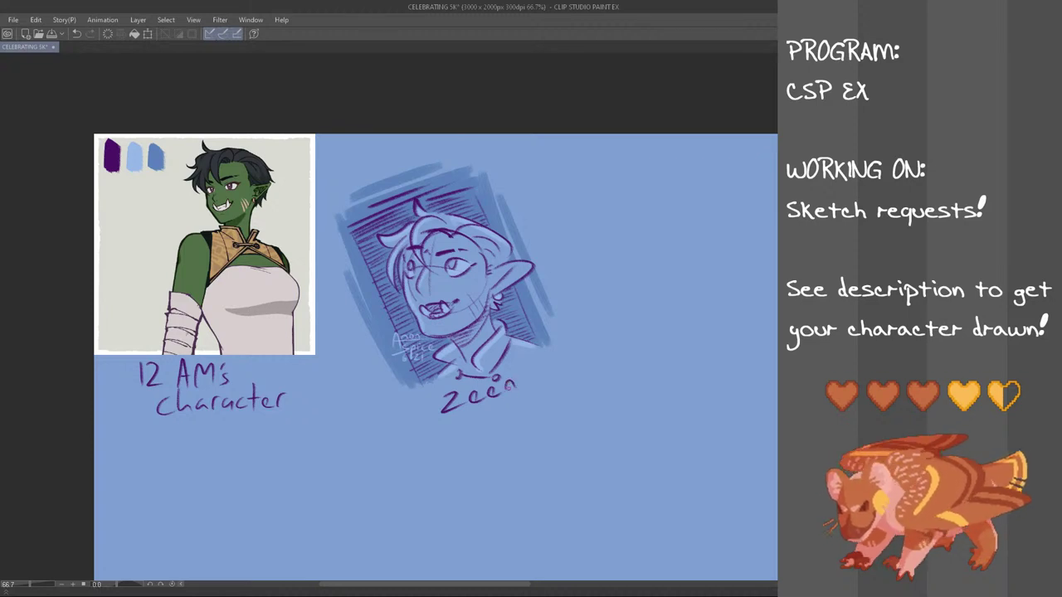
pyautogui.moveTo(524, 380); pyautogui.dragTo(529, 386)
pyautogui.hotkey('ctrl', 'z')
pyautogui.hotkey('ctrl', 'z')
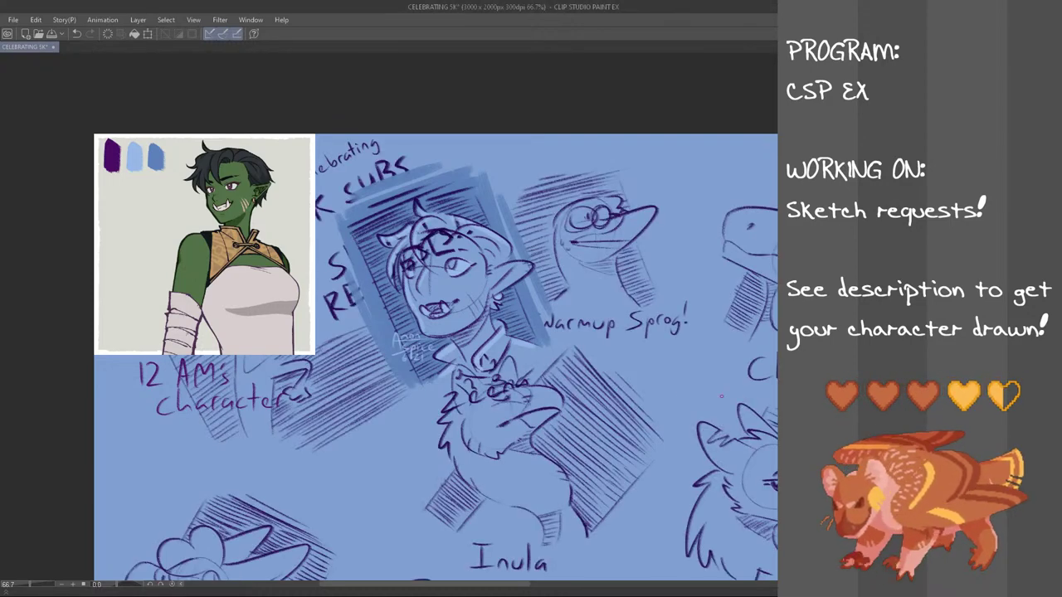
# - Scale the finished portrait and its name label down slightly and shift it up among the other sketches
pyautogui.scroll(-6, 683, 396)
pyautogui.scroll(3, 707, 388)
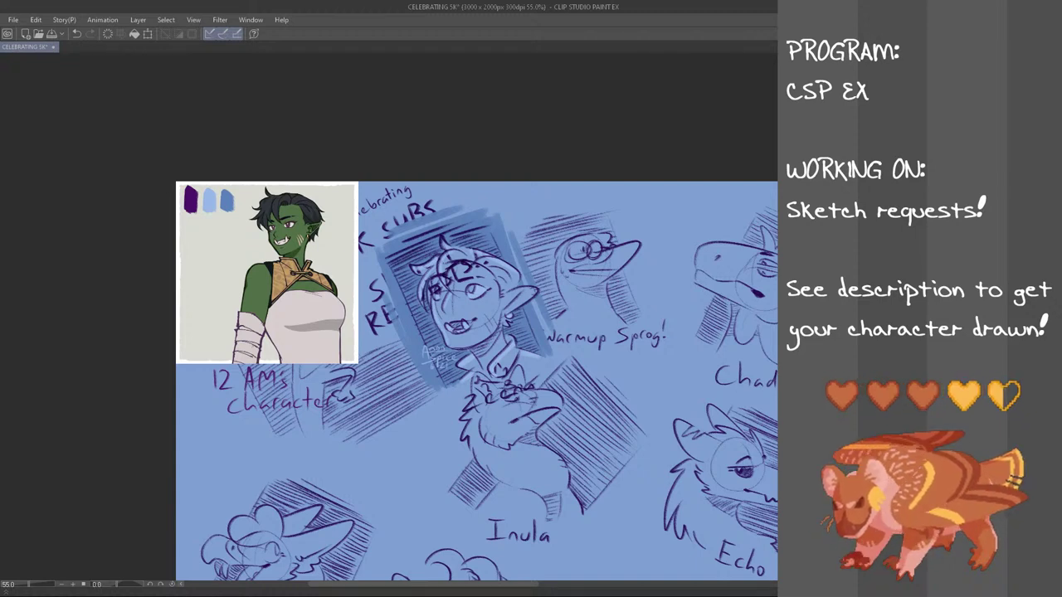
pyautogui.hotkey('ctrl', 't')
pyautogui.moveTo(556, 410); pyautogui.dragTo(535, 387)
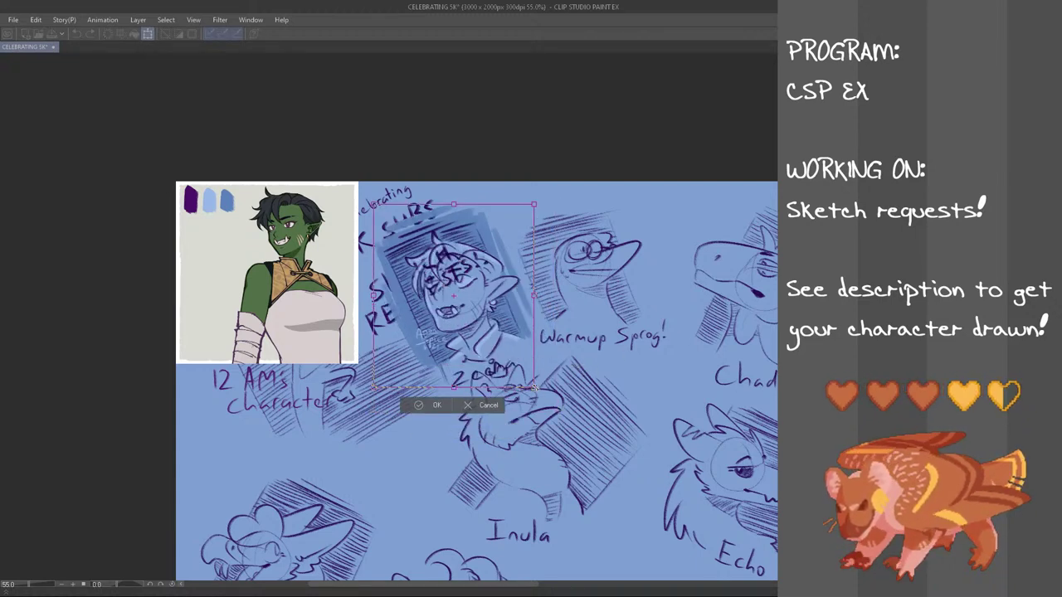
pyautogui.moveTo(497, 355); pyautogui.dragTo(488, 344)
pyautogui.click(428, 394)
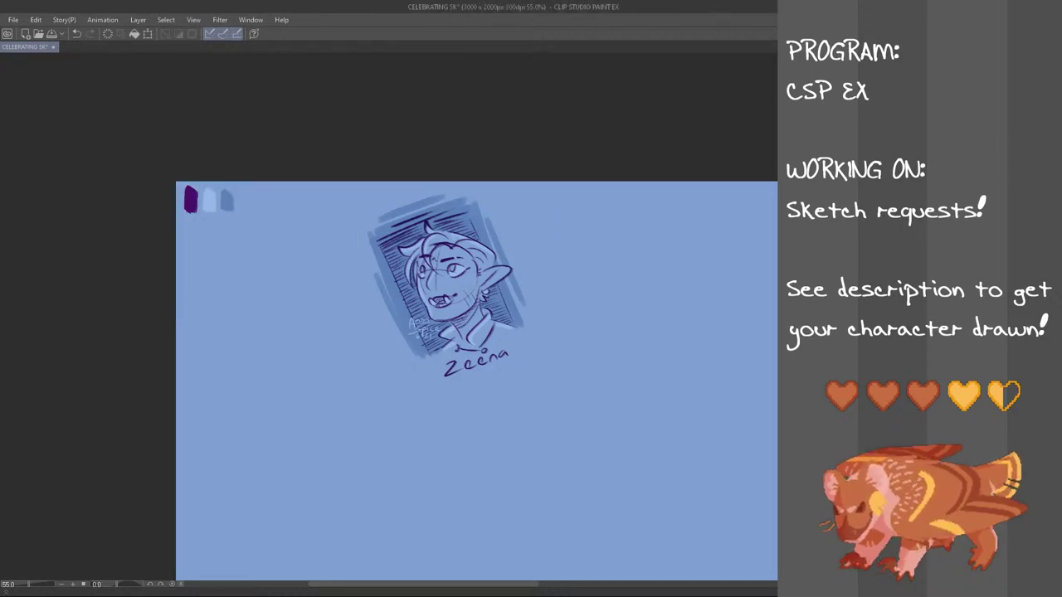
# - Move the portrait and its name label to the canvas's upper-left corner, just below the colour swatches
pyautogui.hotkey('ctrl', 't')
pyautogui.moveTo(497, 345)
pyautogui.mouseDown()
pyautogui.moveTo(343, 376)
pyautogui.moveTo(313, 376)
pyautogui.moveTo(308, 364)
pyautogui.mouseUp()
pyautogui.click(242, 423)
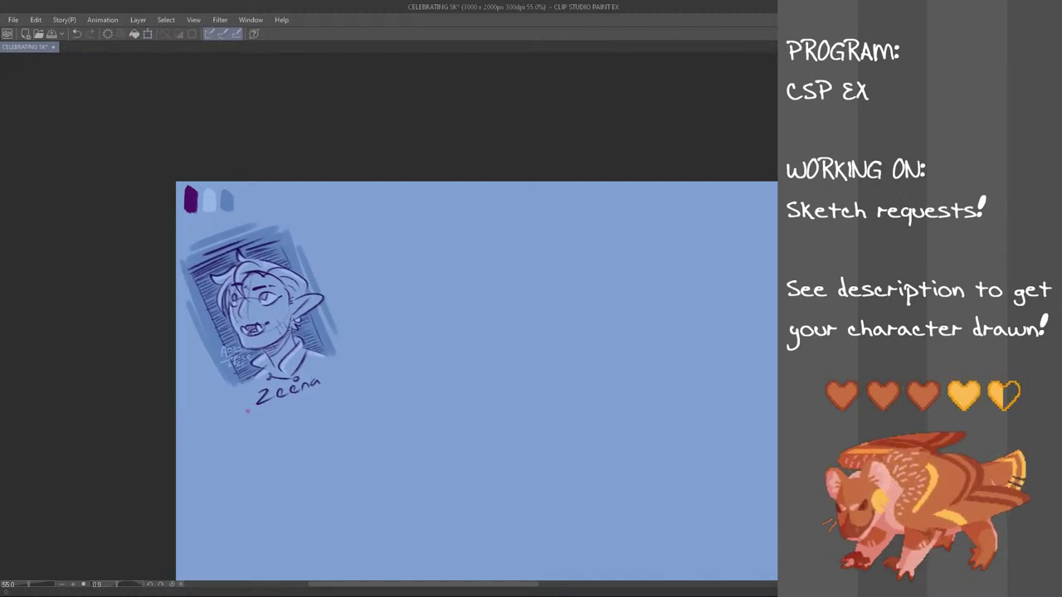
pyautogui.scroll(1, 196, 254)
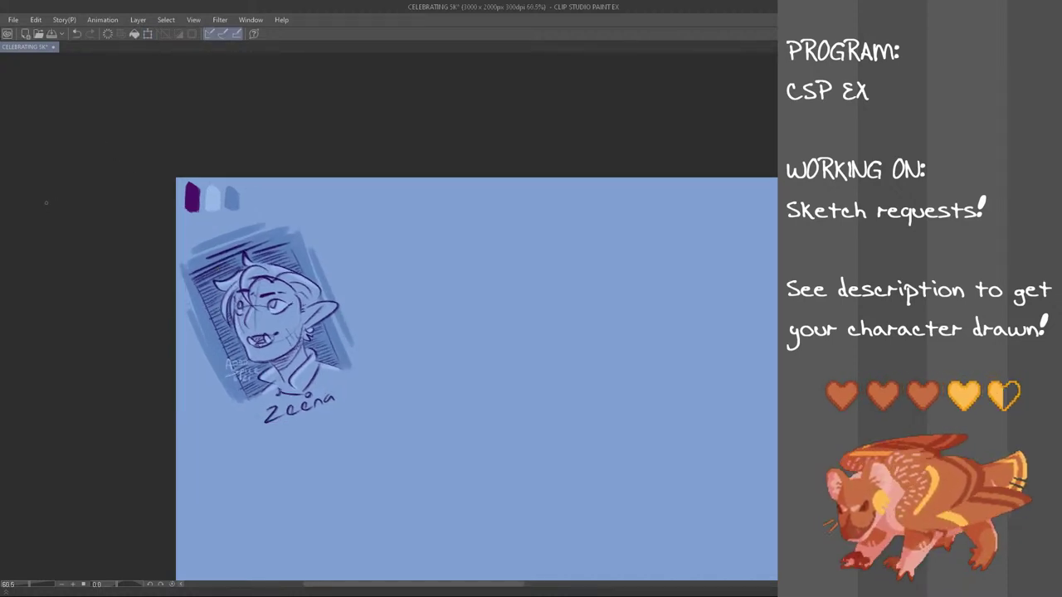
pyautogui.scroll(-1, 47, 202)
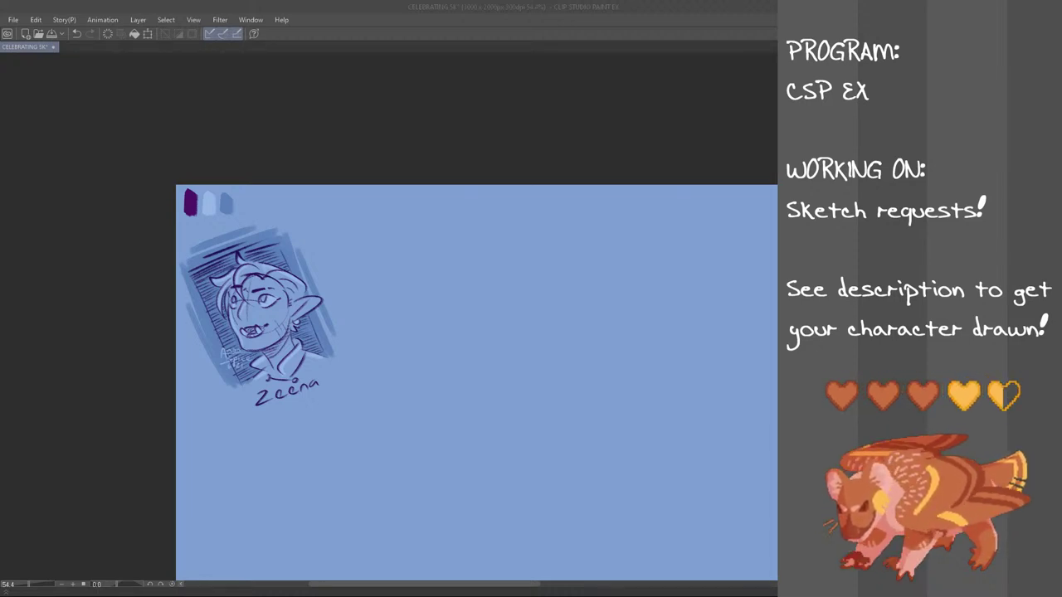
# - Try pasting the black-background reference image of the winged creature onto the canvas
pyautogui.click(52, 243)
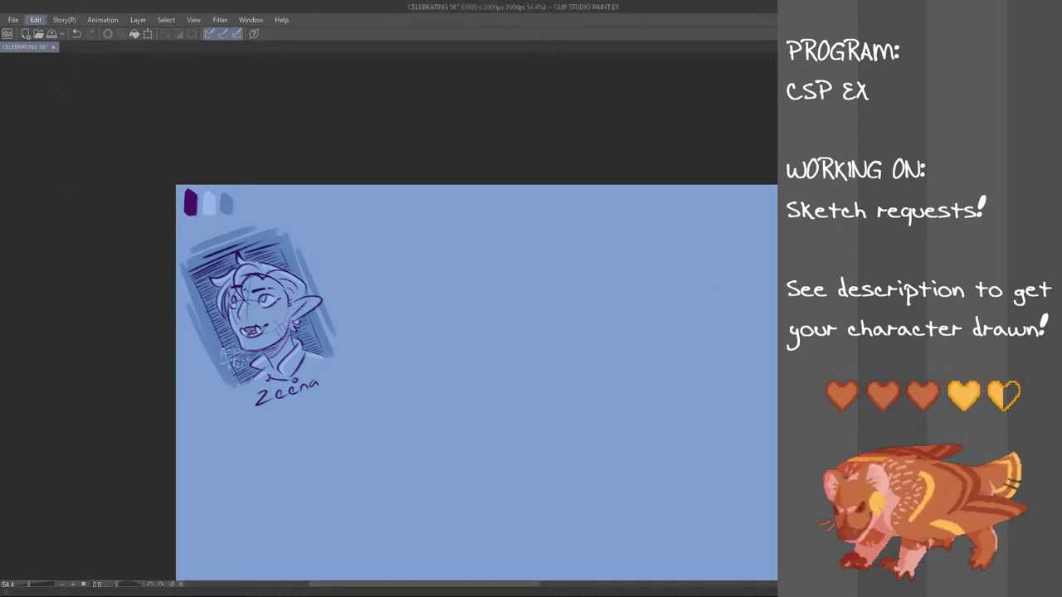
pyautogui.hotkey('ctrl', 'v')
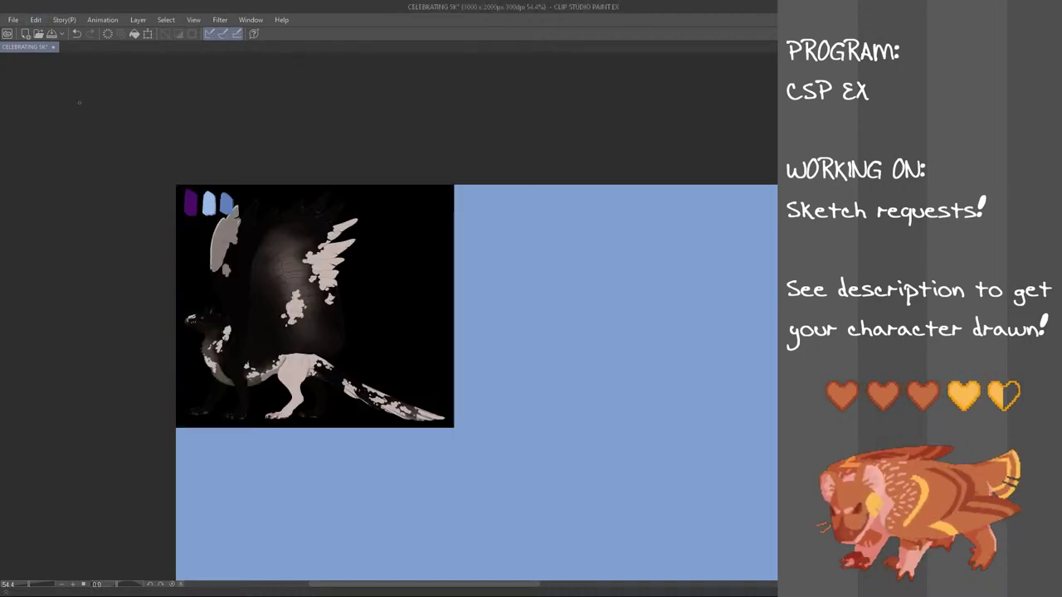
pyautogui.hotkey('ctrl', 't')
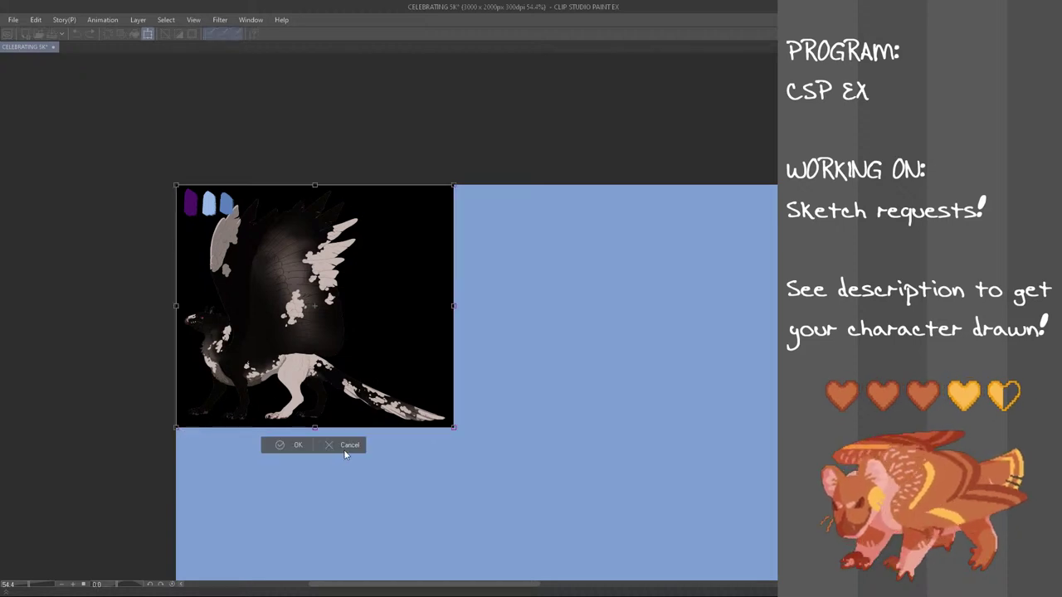
pyautogui.click(329, 447)
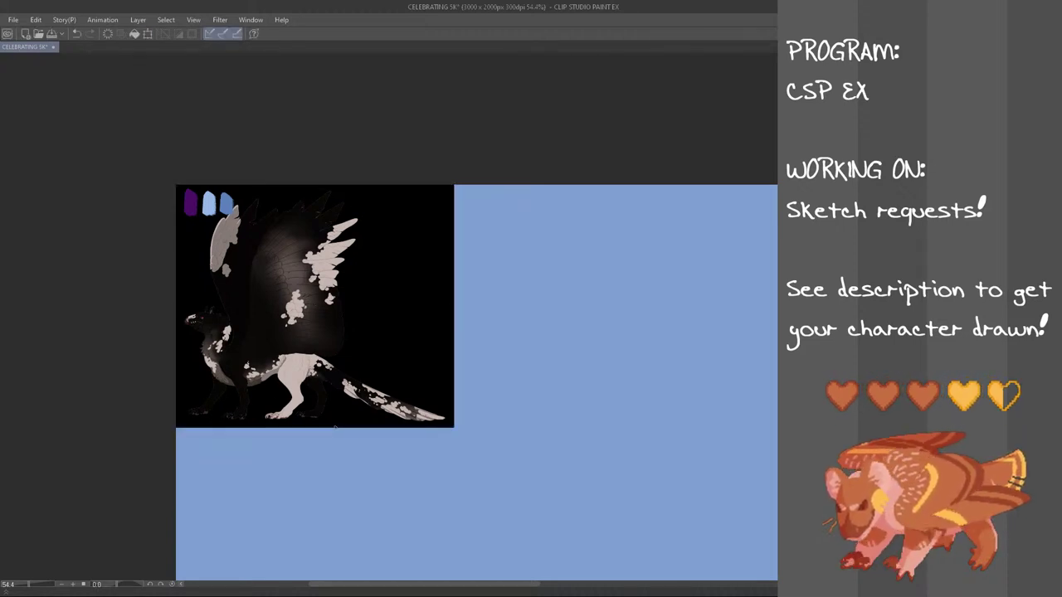
pyautogui.hotkey('ctrl', 'z')
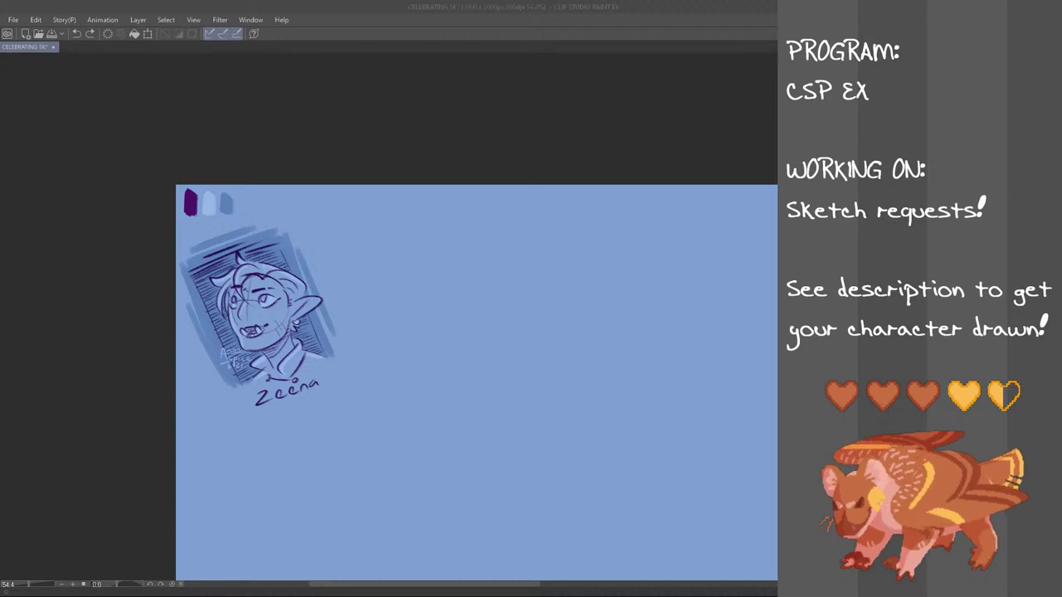
# - Paste the grey-background reference of the winged creature, enlarge it, and place it on the empty canvas area right of the portrait
pyautogui.click(114, 126)
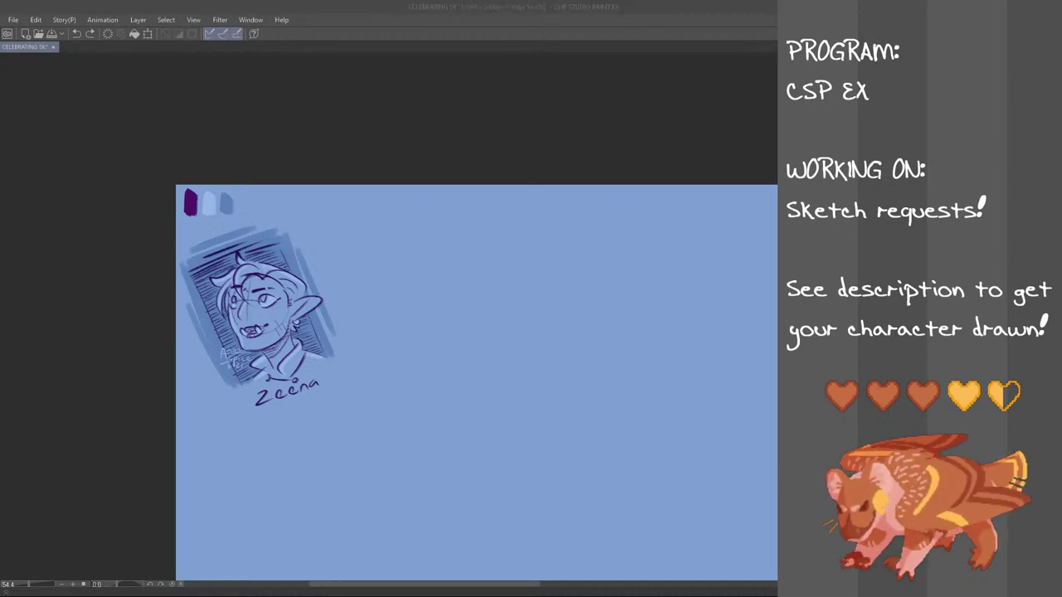
pyautogui.click(35, 20)
pyautogui.hotkey('ctrl', 'v')
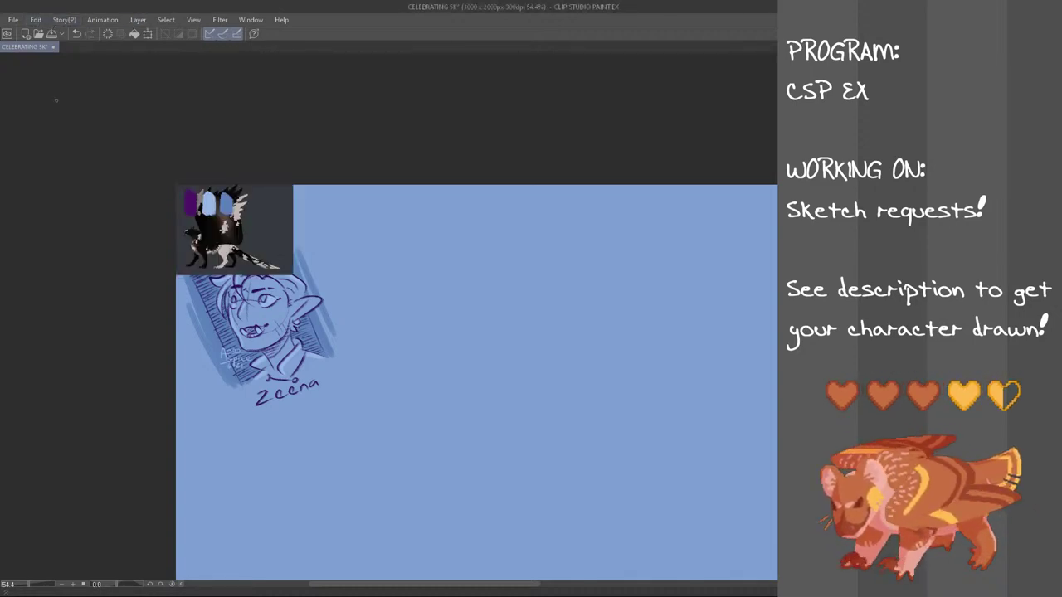
pyautogui.hotkey('ctrl', 't')
pyautogui.moveTo(292, 274); pyautogui.dragTo(693, 350)
pyautogui.press('Return')
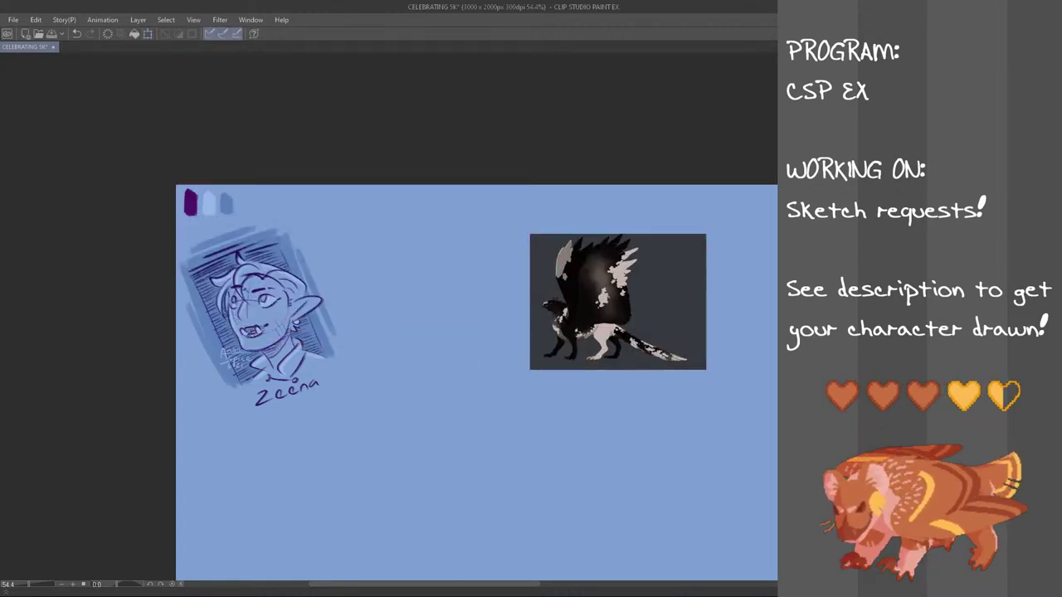
pyautogui.scroll(1, 580, 331)
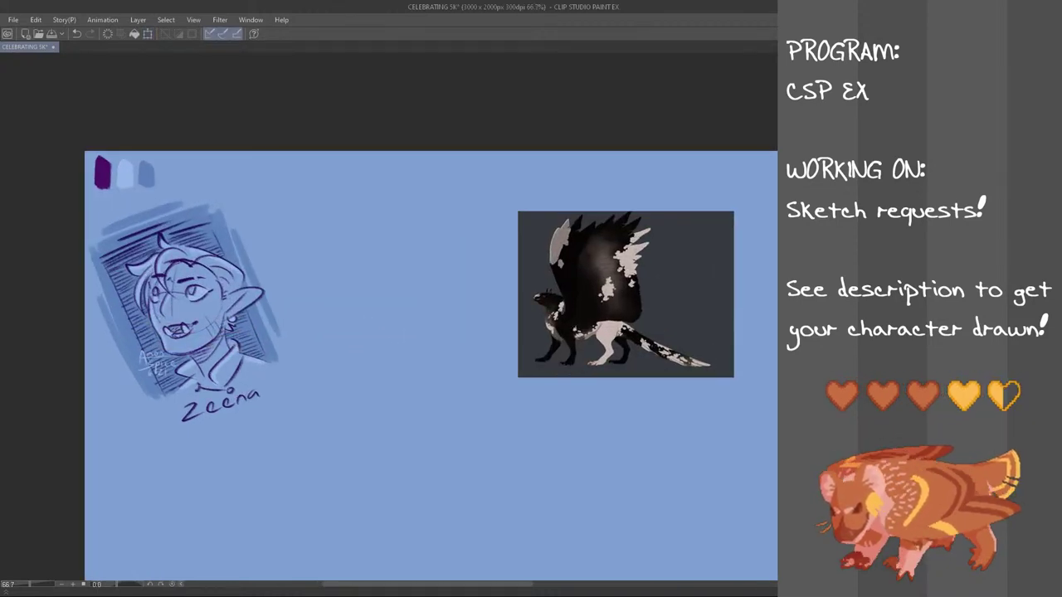
# - Handwrite the requester's username in purple, in possessive form, below the winged creature reference
pyautogui.moveTo(573, 390); pyautogui.dragTo(559, 403)
pyautogui.moveTo(560, 388); pyautogui.dragTo(606, 407)
pyautogui.hotkey('ctrl', 'z')
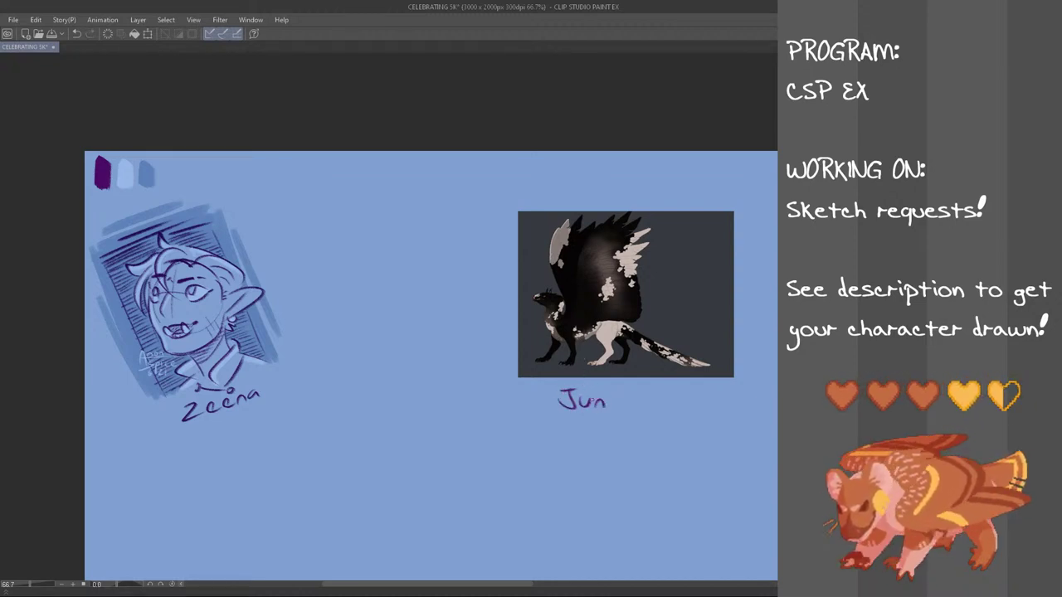
pyautogui.moveTo(616, 398); pyautogui.dragTo(630, 407)
pyautogui.click(636, 395)
pyautogui.moveTo(635, 400); pyautogui.dragTo(662, 407)
pyautogui.click(661, 406)
pyautogui.moveTo(655, 395); pyautogui.dragTo(664, 393)
pyautogui.moveTo(669, 383); pyautogui.dragTo(677, 406)
pyautogui.hotkey('ctrl', 'z')
pyautogui.moveTo(678, 403); pyautogui.dragTo(686, 407)
pyautogui.moveTo(698, 396)
pyautogui.mouseDown()
pyautogui.moveTo(689, 407)
pyautogui.moveTo(718, 409)
pyautogui.mouseUp()
pyautogui.click(705, 393)
pyautogui.hotkey('ctrl', 'z')
pyautogui.hotkey('ctrl', 'z')
pyautogui.hotkey('ctrl', 'z')
pyautogui.moveTo(725, 391)
pyautogui.mouseDown()
pyautogui.moveTo(728, 406)
pyautogui.moveTo(743, 398)
pyautogui.mouseUp()
pyautogui.hotkey('ctrl', 'z')
pyautogui.click(753, 387)
pyautogui.moveTo(750, 396)
pyautogui.mouseDown()
pyautogui.moveTo(750, 407)
pyautogui.moveTo(773, 403)
pyautogui.moveTo(760, 412)
pyautogui.mouseUp()
pyautogui.hotkey('ctrl', 'z')
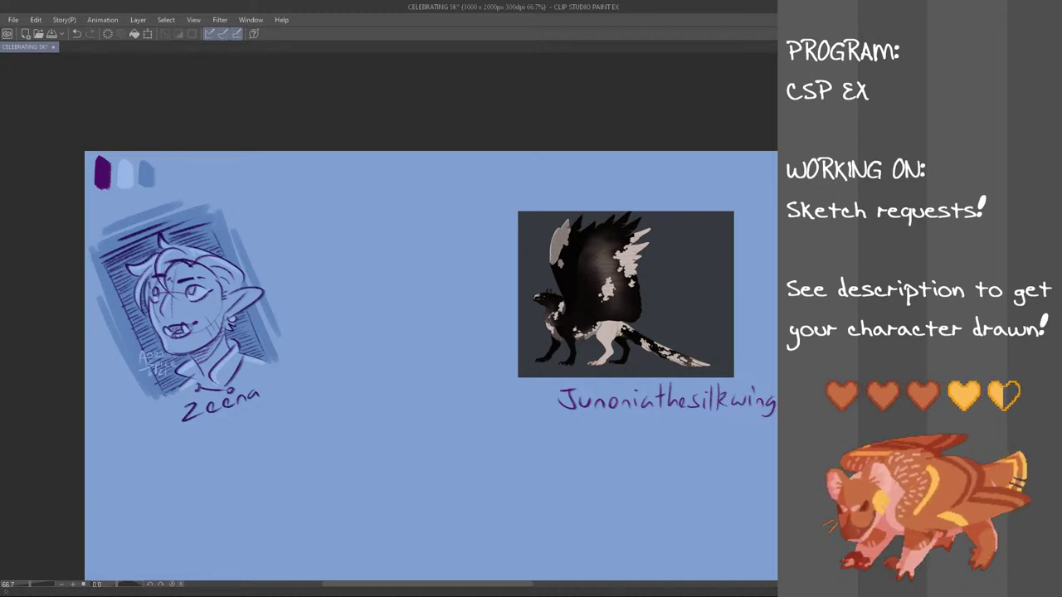
# - Handwrite the word "character" in purple on a second line beneath the requester's username
pyautogui.moveTo(612, 426); pyautogui.dragTo(646, 431)
pyautogui.hotkey('ctrl', 'z')
pyautogui.moveTo(655, 424); pyautogui.dragTo(671, 425)
pyautogui.moveTo(678, 425); pyautogui.dragTo(693, 430)
pyautogui.hotkey('ctrl', 'z')
pyautogui.moveTo(698, 414)
pyautogui.mouseDown()
pyautogui.moveTo(698, 429)
pyautogui.moveTo(703, 420)
pyautogui.mouseUp()
pyautogui.moveTo(702, 425); pyautogui.dragTo(709, 429)
pyautogui.moveTo(711, 423); pyautogui.dragTo(718, 424)
pyautogui.scroll(-2, 432, 331)
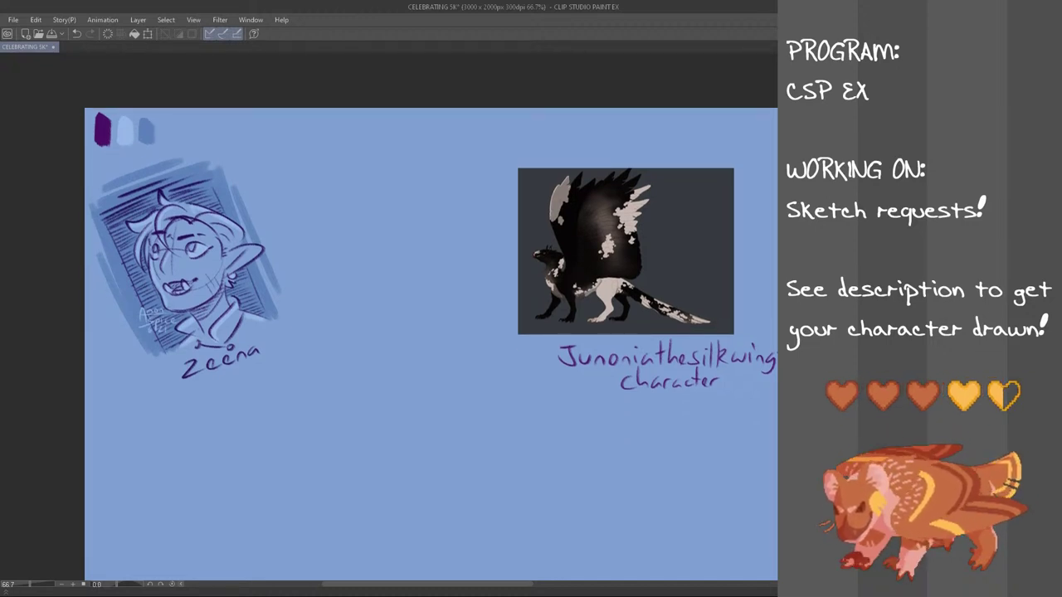
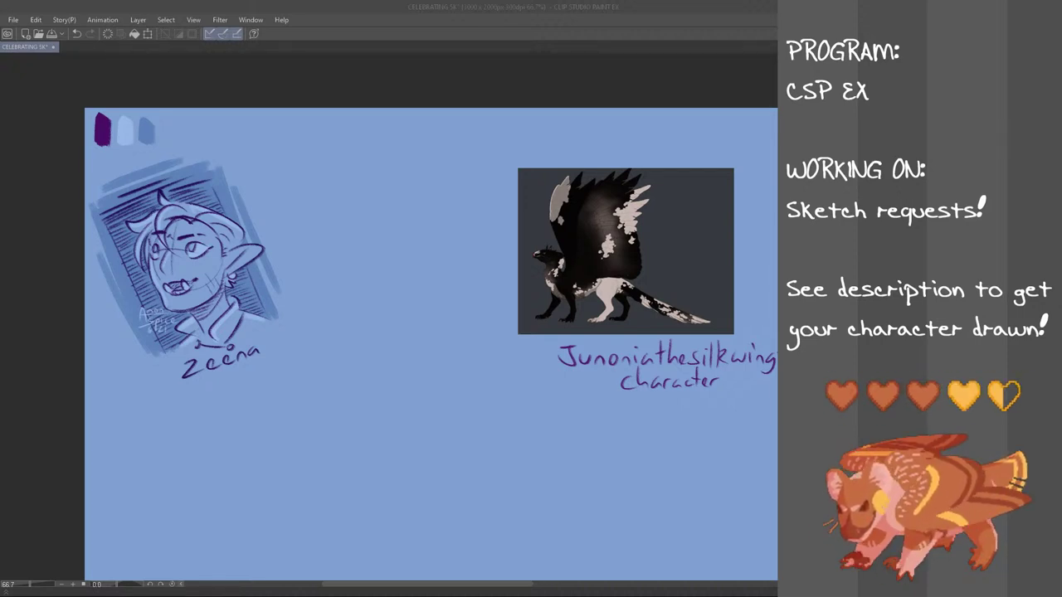
# - Move the creature reference and its handwritten label over the lower part of the finished portrait
pyautogui.click(270, 5)
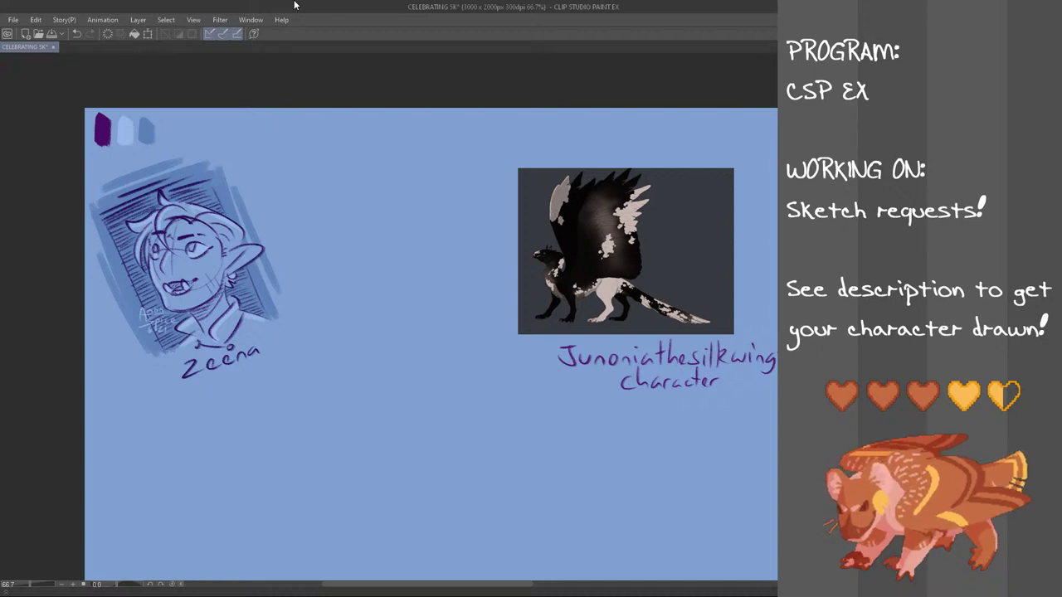
pyautogui.scroll(1, 431, 344)
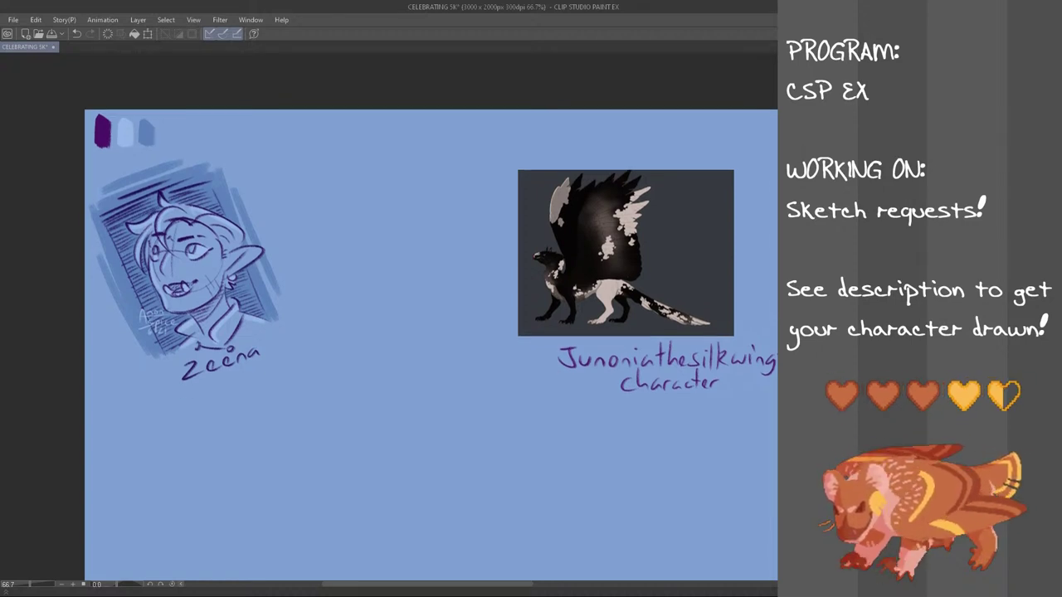
pyautogui.scroll(-1, 432, 345)
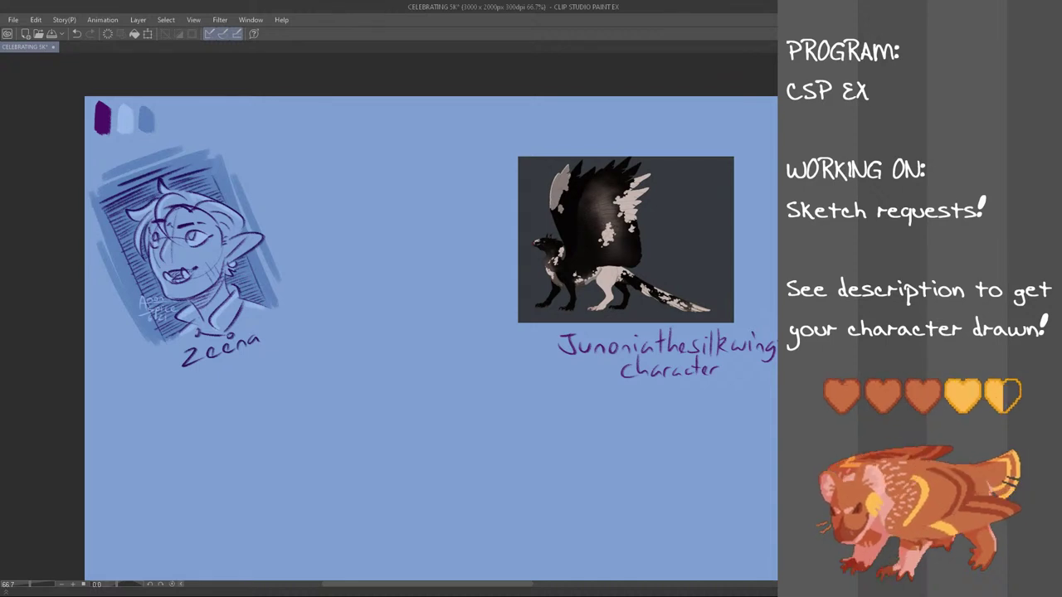
pyautogui.hotkey('ctrl', 't')
pyautogui.moveTo(687, 367)
pyautogui.mouseDown()
pyautogui.moveTo(315, 402)
pyautogui.moveTo(266, 417)
pyautogui.moveTo(278, 422)
pyautogui.moveTo(290, 474)
pyautogui.mouseUp()
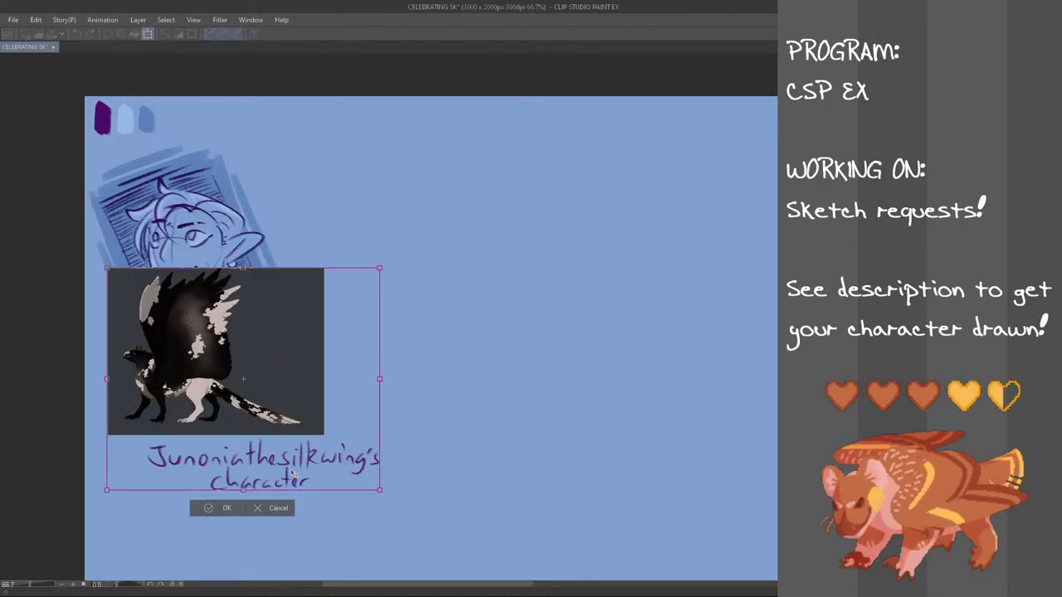
pyautogui.click(220, 508)
# - Try sketching a circular head base to the right of the creature reference
pyautogui.moveTo(417, 263)
pyautogui.mouseDown()
pyautogui.moveTo(399, 241)
pyautogui.moveTo(418, 263)
pyautogui.mouseUp()
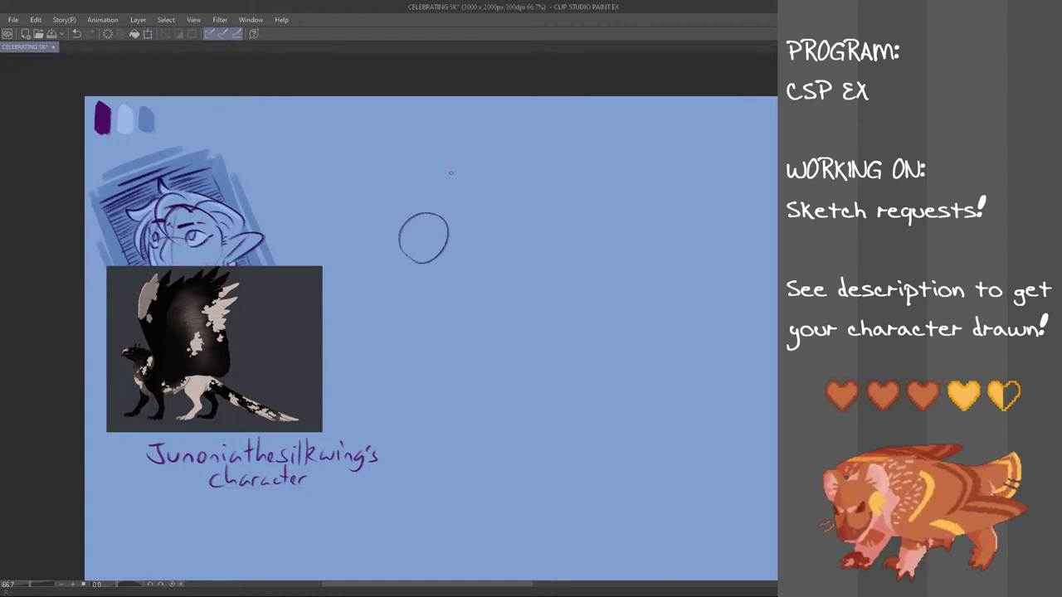
pyautogui.hotkey('ctrl', 'z')
pyautogui.moveTo(401, 238)
pyautogui.mouseDown()
pyautogui.moveTo(434, 182)
pyautogui.moveTo(394, 233)
pyautogui.moveTo(432, 200)
pyautogui.mouseUp()
pyautogui.hotkey('ctrl', 'z')
pyautogui.hotkey('ctrl', 'z')
pyautogui.scroll(4, 155, 354)
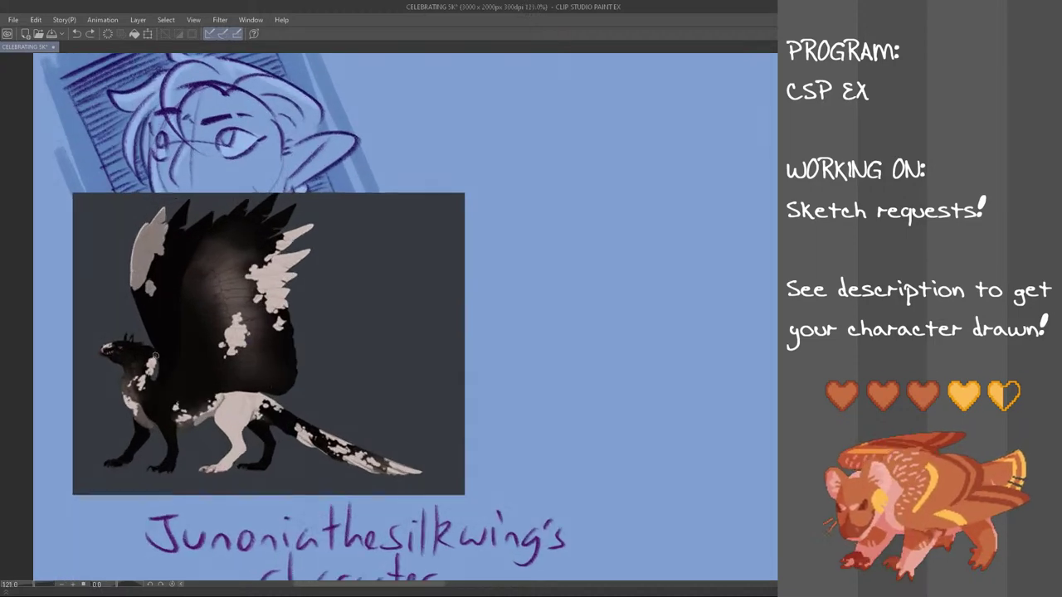
pyautogui.scroll(-1, 165, 353)
pyautogui.scroll(-2, 165, 354)
pyautogui.moveTo(446, 227)
pyautogui.mouseDown()
pyautogui.moveTo(404, 278)
pyautogui.moveTo(446, 228)
pyautogui.moveTo(432, 290)
pyautogui.moveTo(440, 240)
pyautogui.moveTo(463, 219)
pyautogui.mouseUp()
pyautogui.hotkey('ctrl', 'z')
pyautogui.hotkey('ctrl', 'z')
pyautogui.hotkey('ctrl', 'z')
pyautogui.moveTo(444, 263)
pyautogui.mouseDown()
pyautogui.moveTo(505, 241)
pyautogui.moveTo(444, 255)
pyautogui.moveTo(446, 228)
pyautogui.mouseUp()
pyautogui.hotkey('ctrl', 'z')
pyautogui.hotkey('ctrl', 'z')
pyautogui.hotkey('ctrl', 'z')
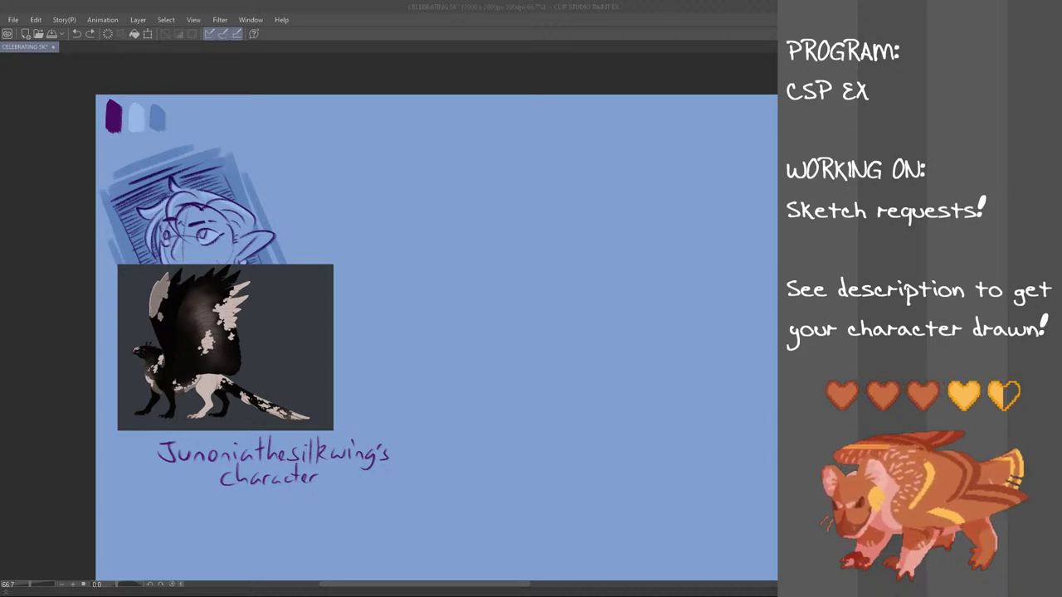
# - Sketch a circle as the creature's head base, with a curved vertical guideline, above and right of the reference
pyautogui.click(539, 5)
pyautogui.moveTo(431, 199)
pyautogui.mouseDown()
pyautogui.moveTo(465, 212)
pyautogui.moveTo(420, 181)
pyautogui.mouseUp()
pyautogui.hotkey('ctrl', 'z')
pyautogui.hotkey('ctrl', 'z')
pyautogui.moveTo(409, 238)
pyautogui.mouseDown()
pyautogui.moveTo(414, 259)
pyautogui.moveTo(407, 223)
pyautogui.mouseUp()
pyautogui.hotkey('ctrl', 'z')
pyautogui.moveTo(404, 224)
pyautogui.mouseDown()
pyautogui.moveTo(443, 187)
pyautogui.moveTo(406, 218)
pyautogui.moveTo(448, 206)
pyautogui.moveTo(393, 225)
pyautogui.moveTo(401, 217)
pyautogui.mouseUp()
pyautogui.hotkey('ctrl', 'z')
pyautogui.hotkey('ctrl', 'z')
pyautogui.hotkey('ctrl', 'z')
pyautogui.moveTo(405, 219)
pyautogui.mouseDown()
pyautogui.moveTo(452, 180)
pyautogui.moveTo(436, 244)
pyautogui.moveTo(445, 206)
pyautogui.moveTo(433, 184)
pyautogui.moveTo(411, 193)
pyautogui.moveTo(425, 189)
pyautogui.moveTo(446, 255)
pyautogui.mouseUp()
pyautogui.hotkey('ctrl', 'z')
pyautogui.hotkey('ctrl', 'z')
pyautogui.hotkey('ctrl', 'z')
pyautogui.hotkey('ctrl', 'z')
pyautogui.hotkey('ctrl', 'z')
pyautogui.moveTo(436, 193); pyautogui.dragTo(446, 247)
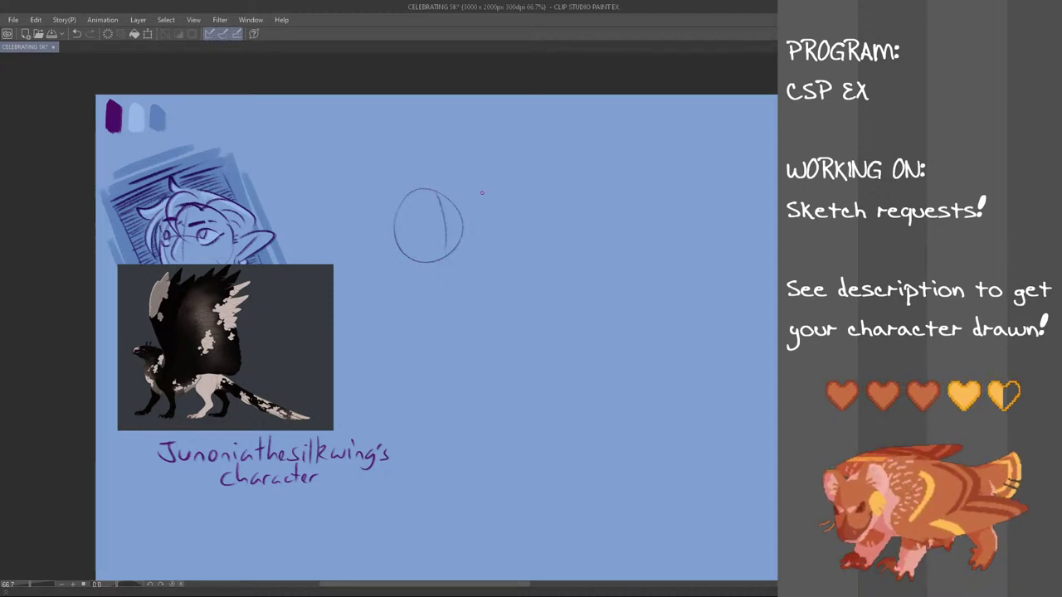
# - Sketch crossed facial guidelines inside the head circle and a curve for the beak's outer edge to its right
pyautogui.moveTo(417, 218)
pyautogui.mouseDown()
pyautogui.moveTo(504, 227)
pyautogui.moveTo(504, 245)
pyautogui.mouseUp()
pyautogui.hotkey('ctrl', 'z')
pyautogui.hotkey('ctrl', 'z')
pyautogui.hotkey('ctrl', 'z')
pyautogui.moveTo(446, 193)
pyautogui.mouseDown()
pyautogui.moveTo(507, 229)
pyautogui.moveTo(484, 250)
pyautogui.mouseUp()
pyautogui.hotkey('ctrl', 'z')
pyautogui.hotkey('ctrl', 'z')
pyautogui.hotkey('ctrl', 'z')
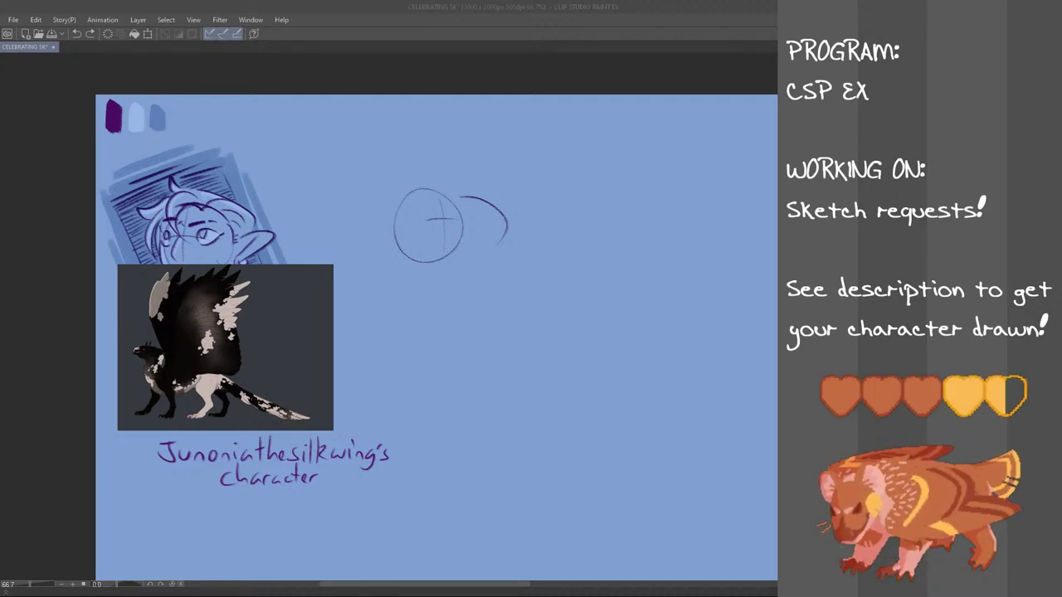
# - Draw the beak's pointed, hooked tip and the short inner line across the beak
pyautogui.click(373, 4)
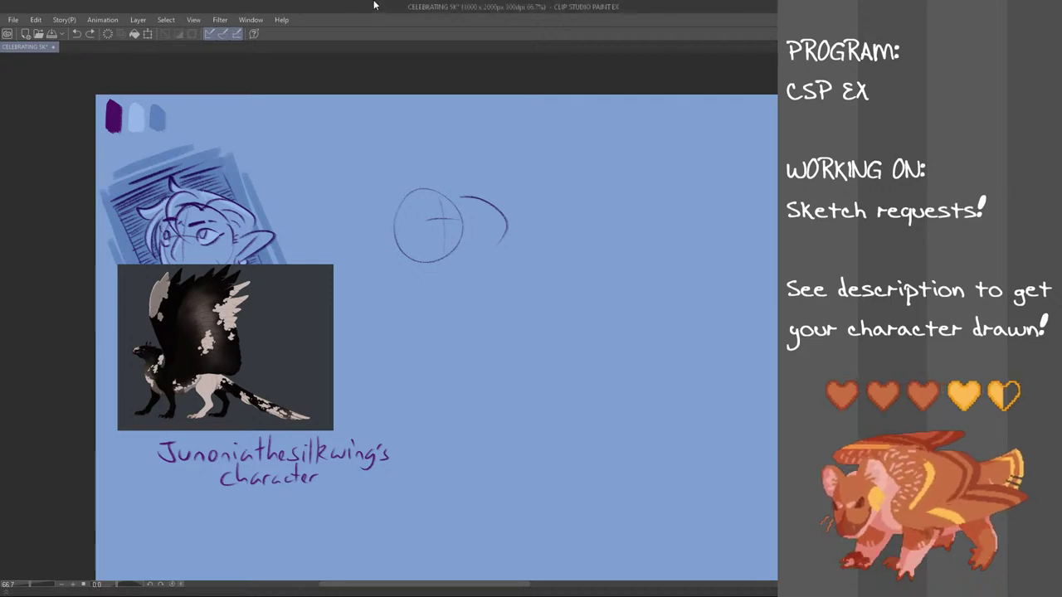
pyautogui.moveTo(483, 239)
pyautogui.mouseDown()
pyautogui.moveTo(502, 239)
pyautogui.moveTo(490, 206)
pyautogui.mouseUp()
pyautogui.hotkey('ctrl', 'z')
pyautogui.hotkey('ctrl', 'z')
pyautogui.hotkey('ctrl', 'z')
pyautogui.hotkey('ctrl', 'z')
pyautogui.hotkey('ctrl', 'z')
pyautogui.hotkey('ctrl', 'z')
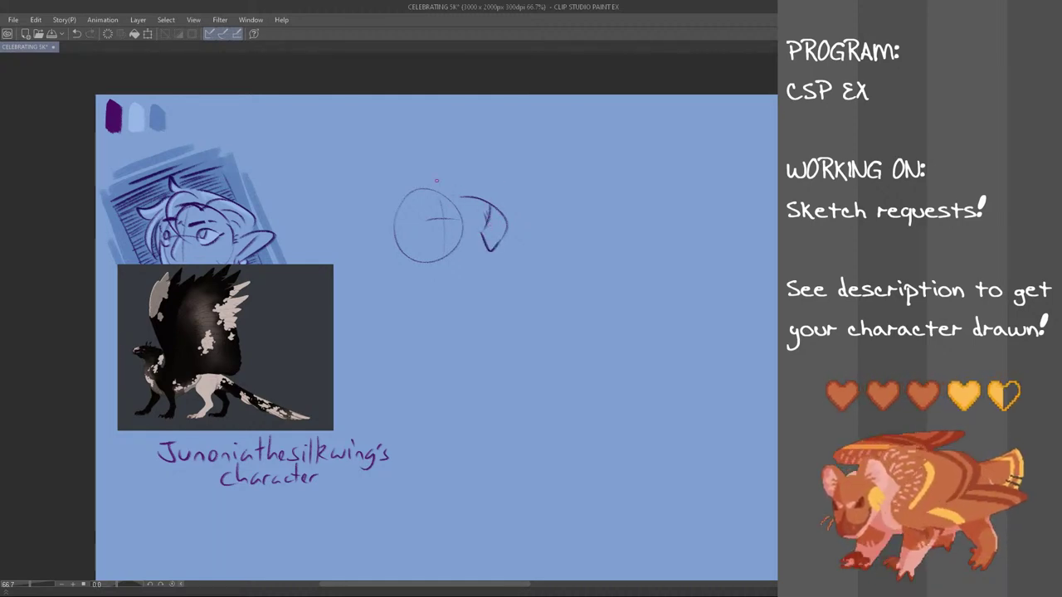
# - Draw the curved top line of the head, running from behind the circle over the forehead to the beak
pyautogui.moveTo(395, 193)
pyautogui.mouseDown()
pyautogui.moveTo(451, 189)
pyautogui.moveTo(437, 184)
pyautogui.moveTo(492, 207)
pyautogui.mouseUp()
pyautogui.hotkey('ctrl', 'z')
pyautogui.hotkey('ctrl', 'z')
pyautogui.hotkey('ctrl', 'z')
pyautogui.hotkey('ctrl', 'z')
pyautogui.hotkey('ctrl', 'z')
pyautogui.hotkey('ctrl', 'z')
pyautogui.moveTo(435, 185); pyautogui.dragTo(492, 206)
pyautogui.hotkey('ctrl', 'z')
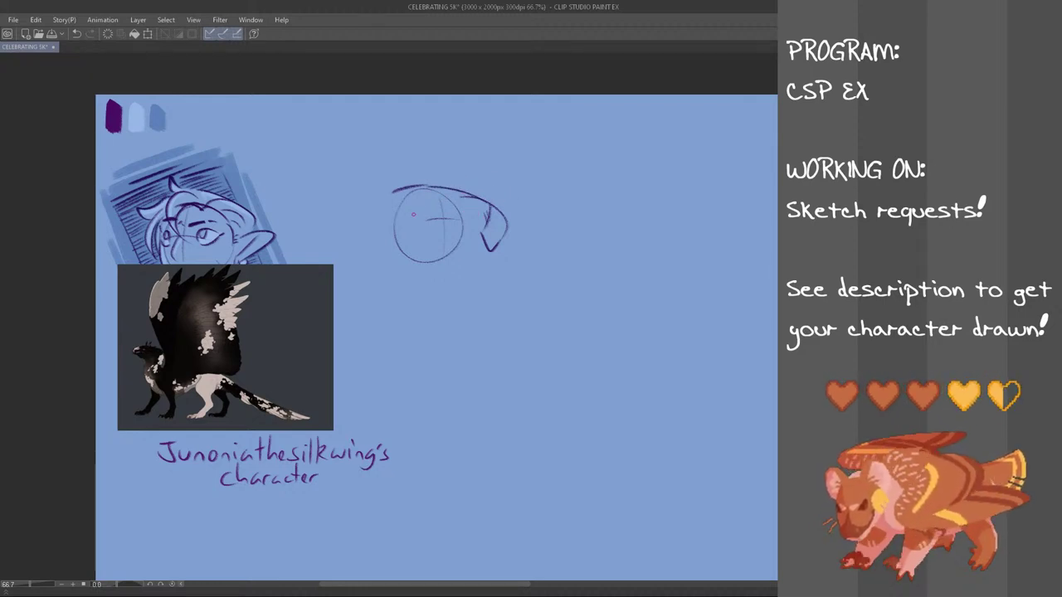
# - Draw the creature's eye and mouth line, and add crest feathers rising from the back of its head
pyautogui.moveTo(382, 198)
pyautogui.mouseDown()
pyautogui.moveTo(383, 171)
pyautogui.moveTo(392, 187)
pyautogui.moveTo(365, 180)
pyautogui.moveTo(360, 165)
pyautogui.moveTo(365, 189)
pyautogui.moveTo(361, 150)
pyautogui.moveTo(396, 188)
pyautogui.moveTo(381, 151)
pyautogui.moveTo(390, 156)
pyautogui.moveTo(435, 204)
pyautogui.moveTo(445, 198)
pyautogui.moveTo(424, 196)
pyautogui.moveTo(443, 199)
pyautogui.moveTo(437, 213)
pyautogui.moveTo(479, 235)
pyautogui.moveTo(439, 232)
pyautogui.moveTo(480, 236)
pyautogui.mouseUp()
pyautogui.hotkey('ctrl', 'z')
pyautogui.hotkey('ctrl', 'z')
pyautogui.hotkey('ctrl', 'z')
pyautogui.hotkey('ctrl', 'z')
pyautogui.hotkey('ctrl', 'z')
pyautogui.hotkey('ctrl', 'z')
pyautogui.hotkey('ctrl', 'z')
pyautogui.hotkey('ctrl', 'z')
pyautogui.hotkey('ctrl', 'z')
pyautogui.hotkey('ctrl', 'z')
pyautogui.hotkey('ctrl', 'z')
pyautogui.hotkey('ctrl', 'z')
pyautogui.hotkey('ctrl', 'z')
pyautogui.hotkey('ctrl', 'z')
pyautogui.hotkey('ctrl', 'z')
pyautogui.hotkey('ctrl', 'z')
pyautogui.hotkey('ctrl', 'z')
pyautogui.hotkey('ctrl', 'z')
pyautogui.hotkey('ctrl', 'z')
pyautogui.hotkey('ctrl', 'z')
pyautogui.hotkey('ctrl', 'z')
pyautogui.hotkey('ctrl', 'z')
pyautogui.hotkey('ctrl', 'z')
pyautogui.hotkey('ctrl', 'z')
pyautogui.hotkey('ctrl', 'z')
pyautogui.hotkey('ctrl', 'z')
pyautogui.hotkey('ctrl', 'z')
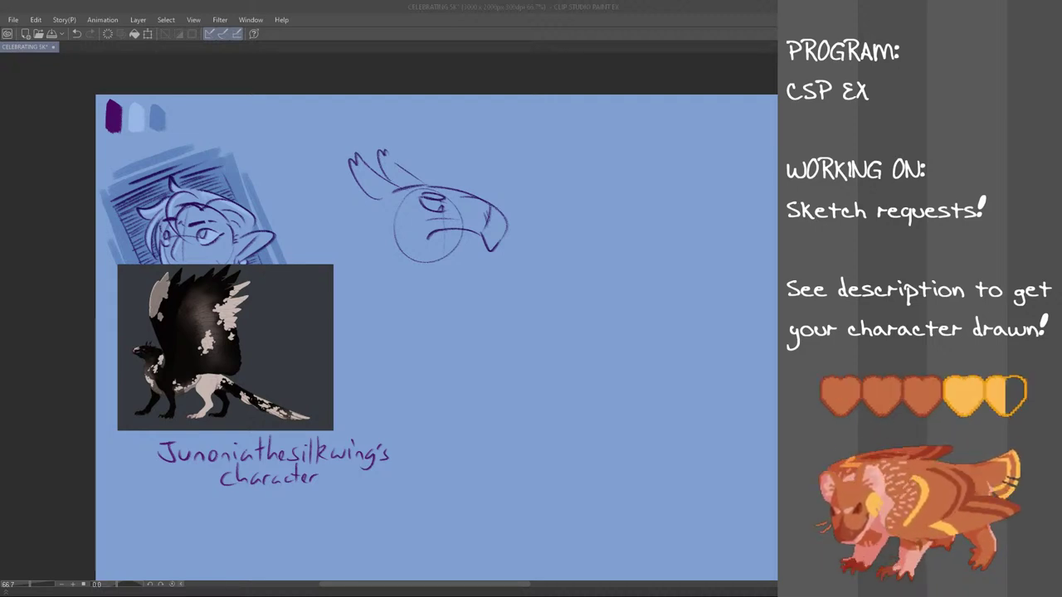
pyautogui.click(375, 22)
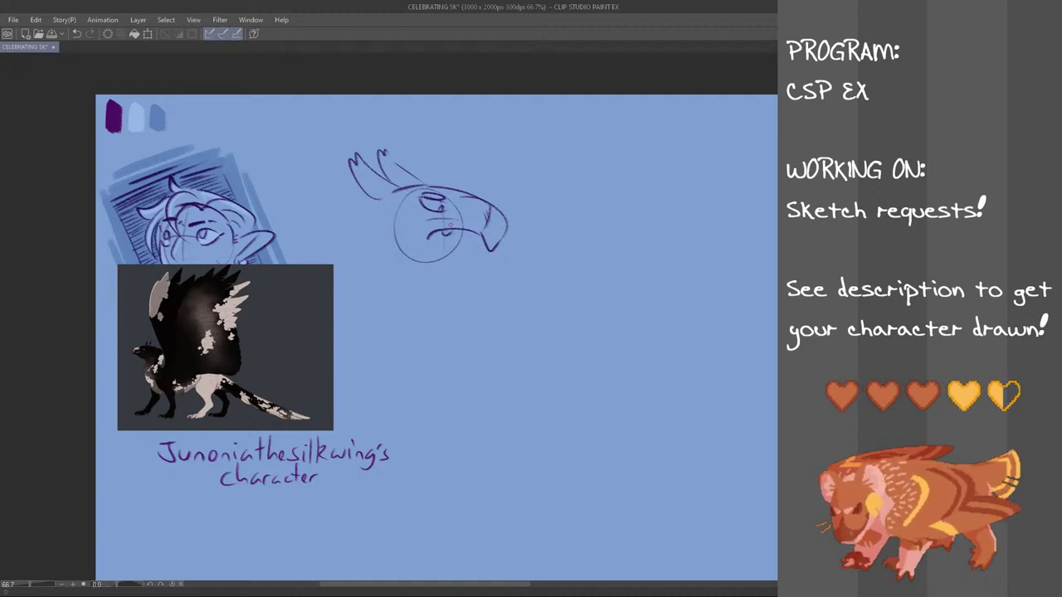
# - Draw the open lower beak below the mouth line and add small teeth inside the mouth
pyautogui.moveTo(437, 233)
pyautogui.mouseDown()
pyautogui.moveTo(472, 241)
pyautogui.moveTo(442, 246)
pyautogui.moveTo(486, 269)
pyautogui.moveTo(454, 245)
pyautogui.moveTo(482, 266)
pyautogui.moveTo(450, 250)
pyautogui.mouseUp()
pyautogui.hotkey('ctrl', 'z')
pyautogui.hotkey('ctrl', 'z')
pyautogui.hotkey('ctrl', 'z')
pyautogui.hotkey('ctrl', 'z')
pyautogui.hotkey('ctrl', 'z')
pyautogui.hotkey('ctrl', 'z')
pyautogui.hotkey('ctrl', 'z')
# - Try jagged cheek feathers and a curved back-of-neck line behind the head circle
pyautogui.moveTo(386, 203)
pyautogui.mouseDown()
pyautogui.moveTo(383, 282)
pyautogui.moveTo(375, 210)
pyautogui.moveTo(363, 290)
pyautogui.mouseUp()
pyautogui.hotkey('ctrl', 'z')
pyautogui.hotkey('ctrl', 'z')
pyautogui.hotkey('ctrl', 'z')
pyautogui.hotkey('ctrl', 'z')
pyautogui.hotkey('ctrl', 'z')
pyautogui.hotkey('ctrl', 'z')
pyautogui.hotkey('ctrl', 'z')
pyautogui.moveTo(368, 206); pyautogui.dragTo(353, 226)
pyautogui.moveTo(359, 237); pyautogui.dragTo(363, 282)
pyautogui.hotkey('ctrl', 'z')
pyautogui.hotkey('ctrl', 'z')
pyautogui.moveTo(367, 203)
pyautogui.mouseDown()
pyautogui.moveTo(355, 235)
pyautogui.moveTo(355, 213)
pyautogui.moveTo(362, 290)
pyautogui.mouseUp()
pyautogui.hotkey('ctrl', 'z')
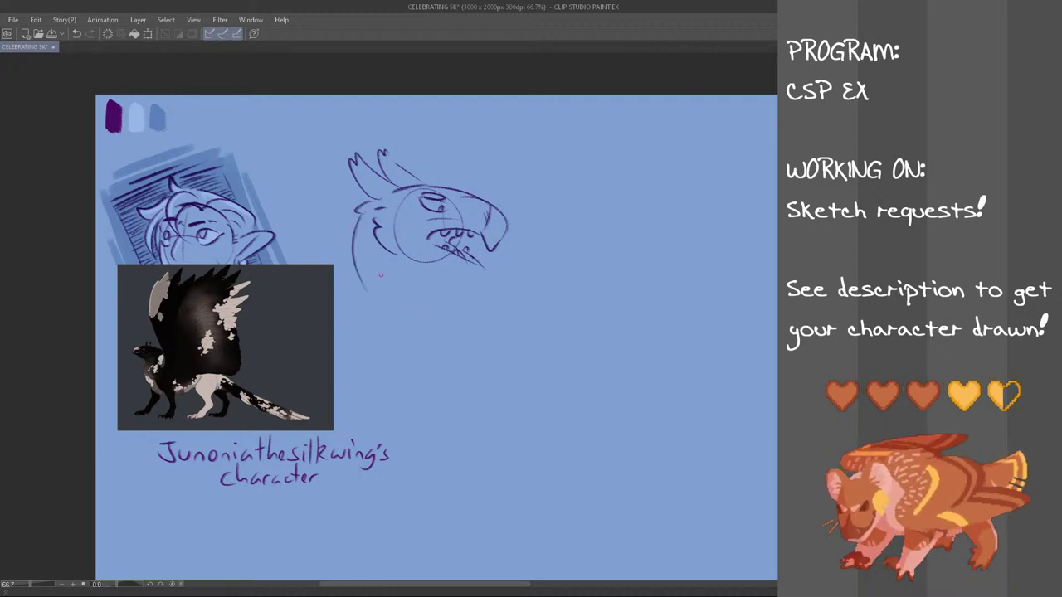
# - Draw the long curved back of the neck and a short slanted throat line below the lower beak
pyautogui.hotkey('ctrl', 'z')
pyautogui.hotkey('ctrl', 'z')
pyautogui.moveTo(363, 208)
pyautogui.mouseDown()
pyautogui.moveTo(369, 305)
pyautogui.moveTo(387, 324)
pyautogui.mouseUp()
pyautogui.hotkey('ctrl', 'z')
pyautogui.moveTo(448, 279); pyautogui.dragTo(465, 323)
pyautogui.hotkey('ctrl', 'z')
pyautogui.hotkey('ctrl', 'z')
pyautogui.moveTo(363, 204)
pyautogui.mouseDown()
pyautogui.moveTo(369, 298)
pyautogui.moveTo(383, 309)
pyautogui.mouseUp()
pyautogui.hotkey('ctrl', 'z')
pyautogui.moveTo(443, 272); pyautogui.dragTo(477, 315)
pyautogui.hotkey('ctrl', 'z')
pyautogui.hotkey('ctrl', 'z')
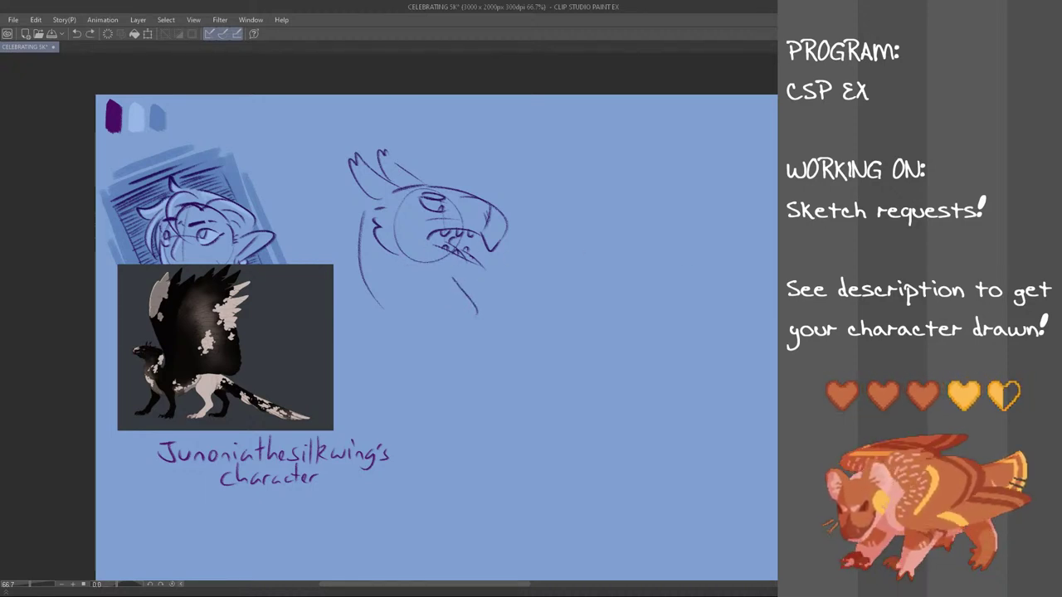
# - Erase the jagged cheek feathers and draw the underside of the lower beak out to its tip
pyautogui.moveTo(382, 222); pyautogui.dragTo(385, 246)
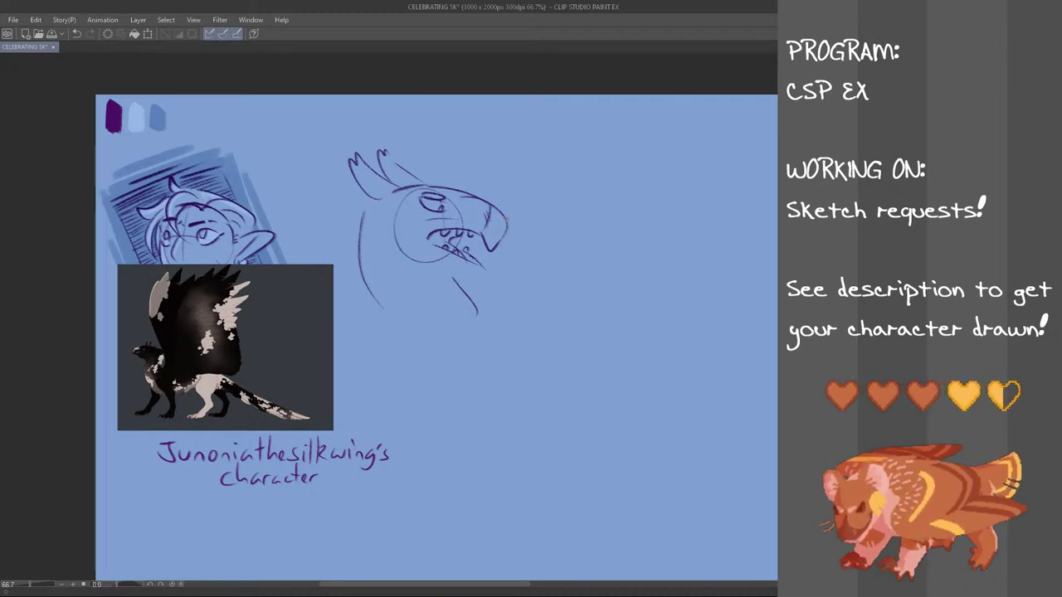
pyautogui.moveTo(442, 267); pyautogui.dragTo(481, 273)
pyautogui.hotkey('ctrl', 'z')
pyautogui.hotkey('ctrl', 'z')
pyautogui.hotkey('ctrl', 'z')
pyautogui.hotkey('ctrl', 'z')
pyautogui.hotkey('ctrl', 'z')
pyautogui.hotkey('ctrl', 'z')
pyautogui.hotkey('ctrl', 'z')
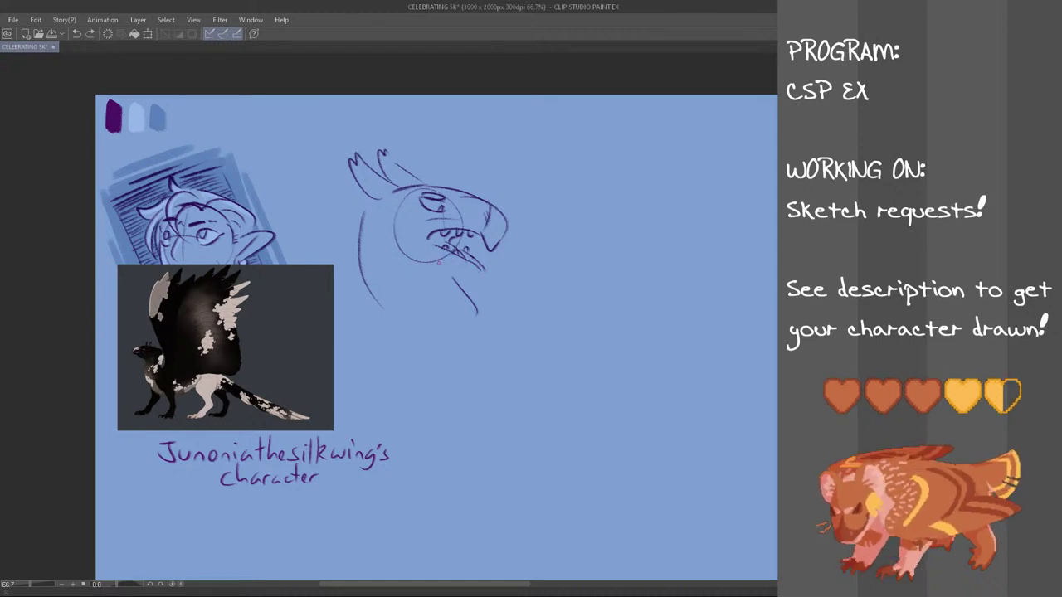
# - Redraw the cheek feathers as a notched line curving down between the head circle and the neck
pyautogui.moveTo(384, 220); pyautogui.dragTo(375, 263)
pyautogui.hotkey('ctrl', 'z')
pyautogui.moveTo(379, 216); pyautogui.dragTo(375, 243)
pyautogui.hotkey('ctrl', 'z')
pyautogui.moveTo(374, 238); pyautogui.dragTo(374, 263)
pyautogui.hotkey('ctrl', 'z')
pyautogui.hotkey('ctrl', 'z')
pyautogui.moveTo(379, 215)
pyautogui.mouseDown()
pyautogui.moveTo(368, 231)
pyautogui.moveTo(386, 265)
pyautogui.mouseUp()
pyautogui.hotkey('ctrl', 'z')
pyautogui.hotkey('ctrl', 'z')
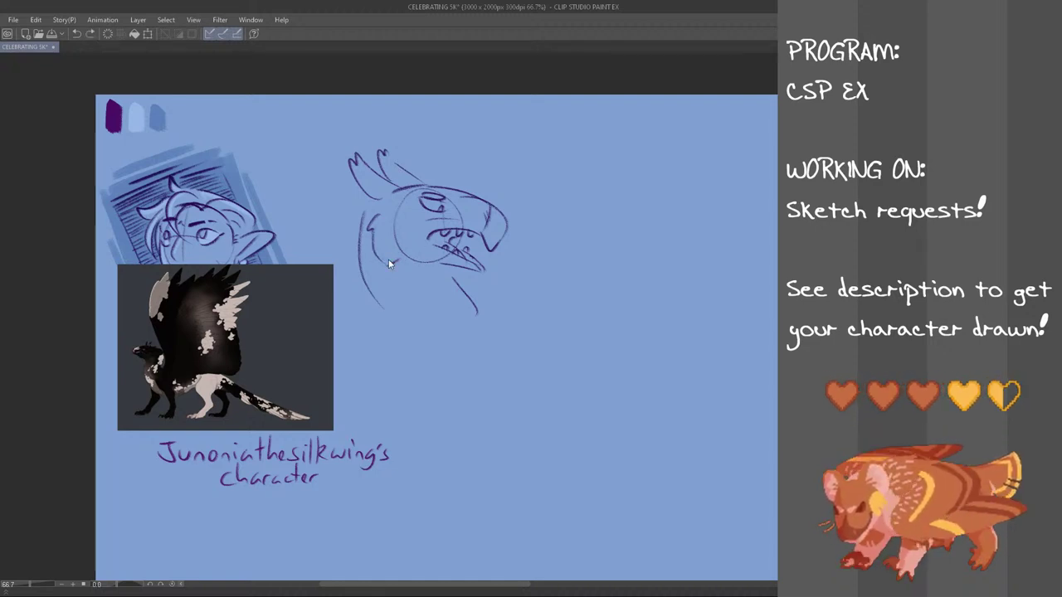
# - Draw the jawline from the cheek feathers to the lower beak and add short feather strokes at the throat's base
pyautogui.moveTo(396, 267); pyautogui.dragTo(402, 264)
pyautogui.hotkey('ctrl', 'z')
pyautogui.moveTo(404, 269); pyautogui.dragTo(437, 264)
pyautogui.hotkey('ctrl', 'z')
pyautogui.hotkey('ctrl', 'z')
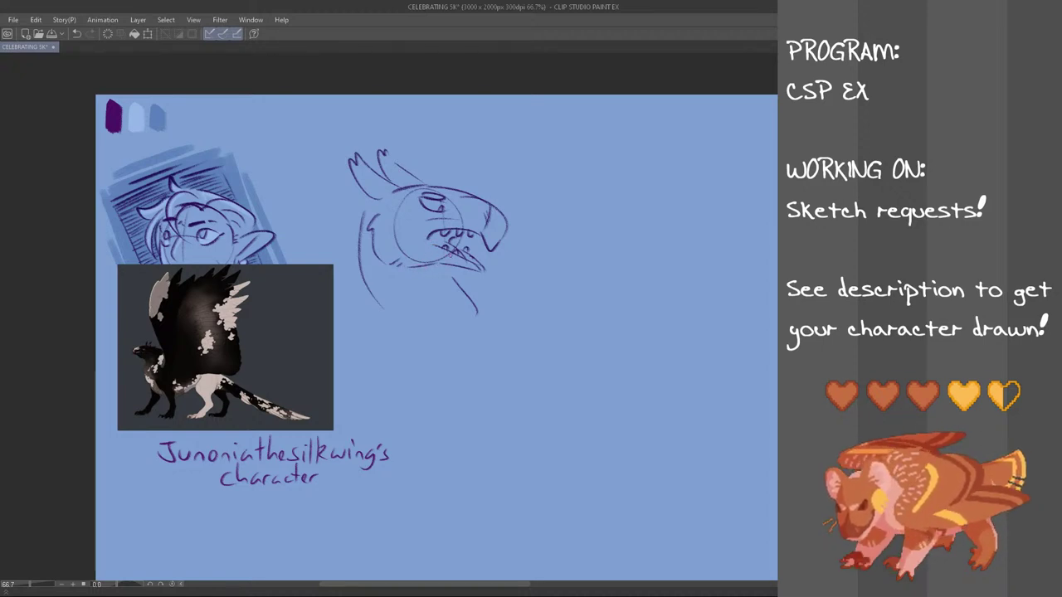
pyautogui.moveTo(449, 253); pyautogui.dragTo(448, 263)
pyautogui.hotkey('ctrl', 'z')
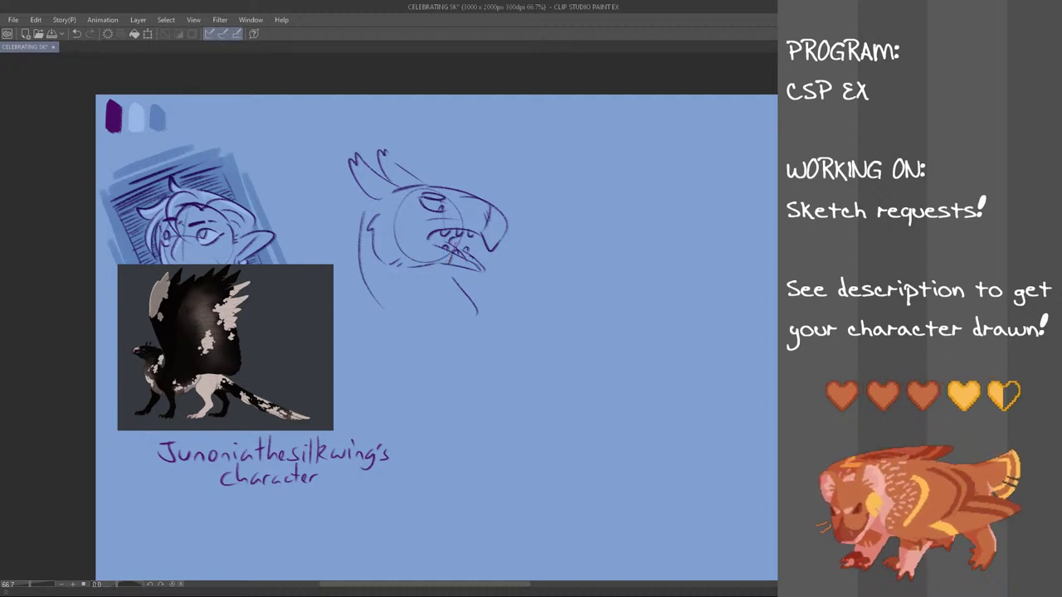
pyautogui.moveTo(464, 304); pyautogui.dragTo(477, 320)
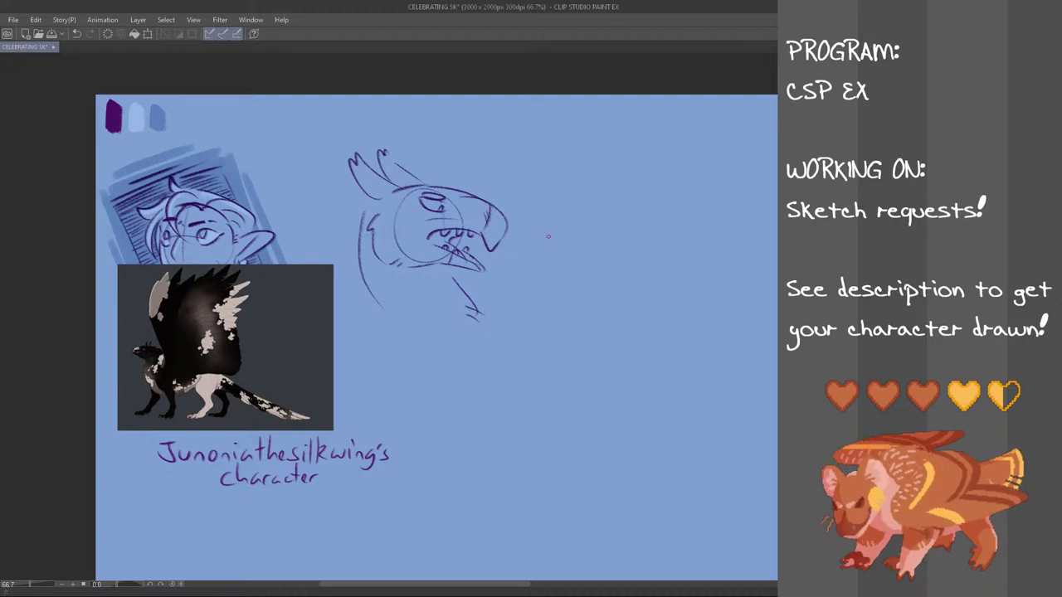
# - Thicken the line over the creature's forehead and upper beak while viewing the canvas mirrored
pyautogui.press('h')
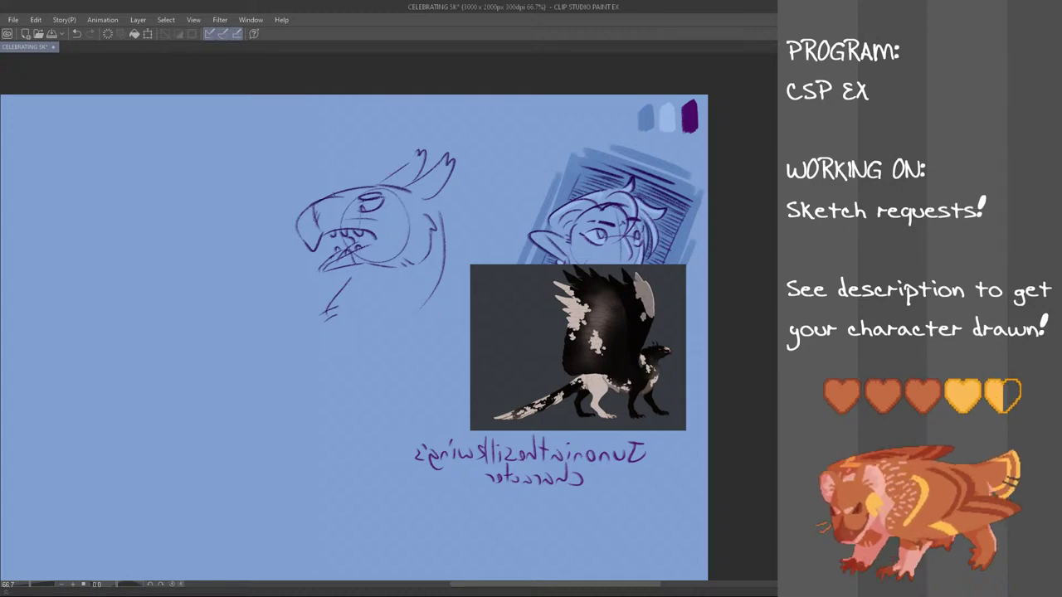
pyautogui.moveTo(347, 185); pyautogui.dragTo(410, 192)
pyautogui.hotkey('ctrl', 'z')
pyautogui.hotkey('ctrl', 'z')
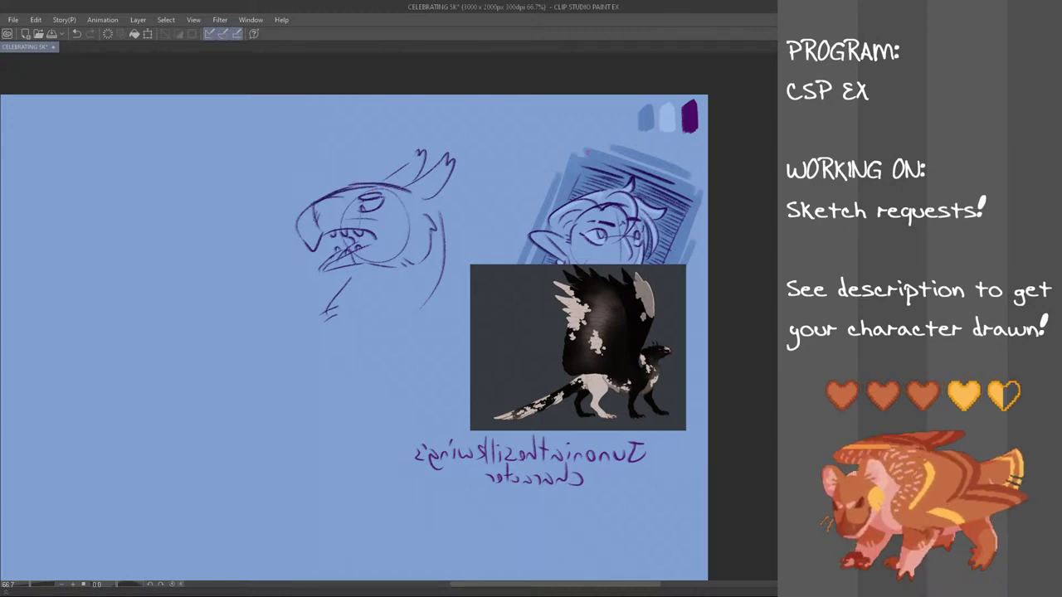
pyautogui.press('h')
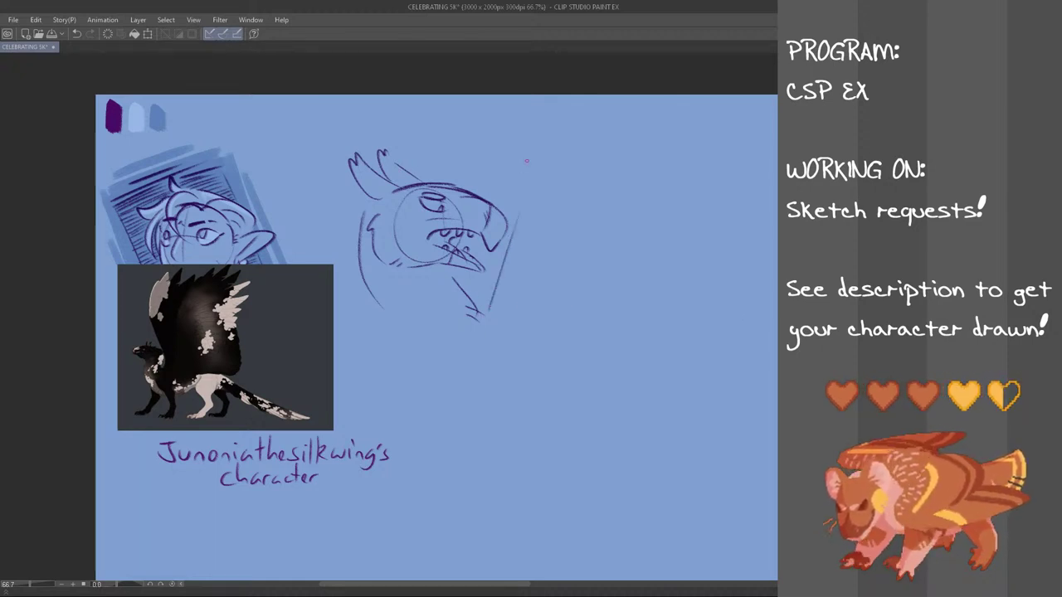
# - Draw a slanted background frame edge in front of the beak and a short parallel one behind the neck
pyautogui.moveTo(485, 313)
pyautogui.mouseDown()
pyautogui.moveTo(516, 218)
pyautogui.moveTo(513, 238)
pyautogui.moveTo(529, 220)
pyautogui.mouseUp()
pyautogui.hotkey('ctrl', 'z')
pyautogui.hotkey('ctrl', 'z')
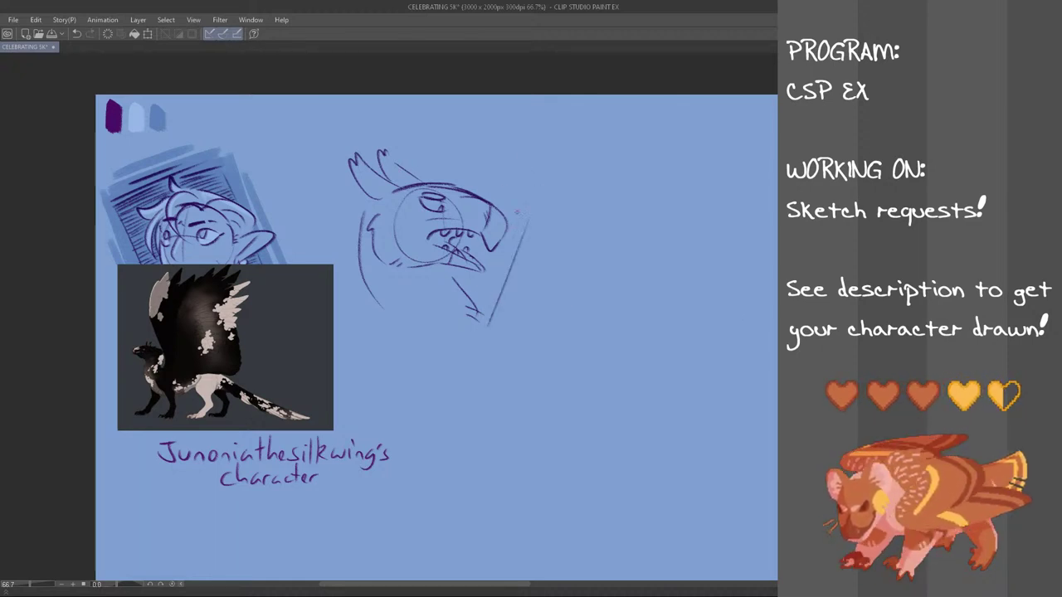
pyautogui.hotkey('ctrl', 'z')
pyautogui.moveTo(349, 295); pyautogui.dragTo(360, 267)
pyautogui.hotkey('ctrl', 'z')
# - Draw the sloping top edge of the background frame above the head with several parallel lines
pyautogui.moveTo(412, 174)
pyautogui.mouseDown()
pyautogui.moveTo(424, 156)
pyautogui.moveTo(407, 148)
pyautogui.moveTo(521, 185)
pyautogui.mouseUp()
pyautogui.hotkey('ctrl', 'z')
pyautogui.hotkey('ctrl', 'z')
pyautogui.hotkey('ctrl', 'z')
pyautogui.moveTo(410, 147)
pyautogui.mouseDown()
pyautogui.moveTo(528, 197)
pyautogui.moveTo(518, 185)
pyautogui.mouseUp()
pyautogui.hotkey('ctrl', 'z')
pyautogui.moveTo(440, 151); pyautogui.dragTo(512, 181)
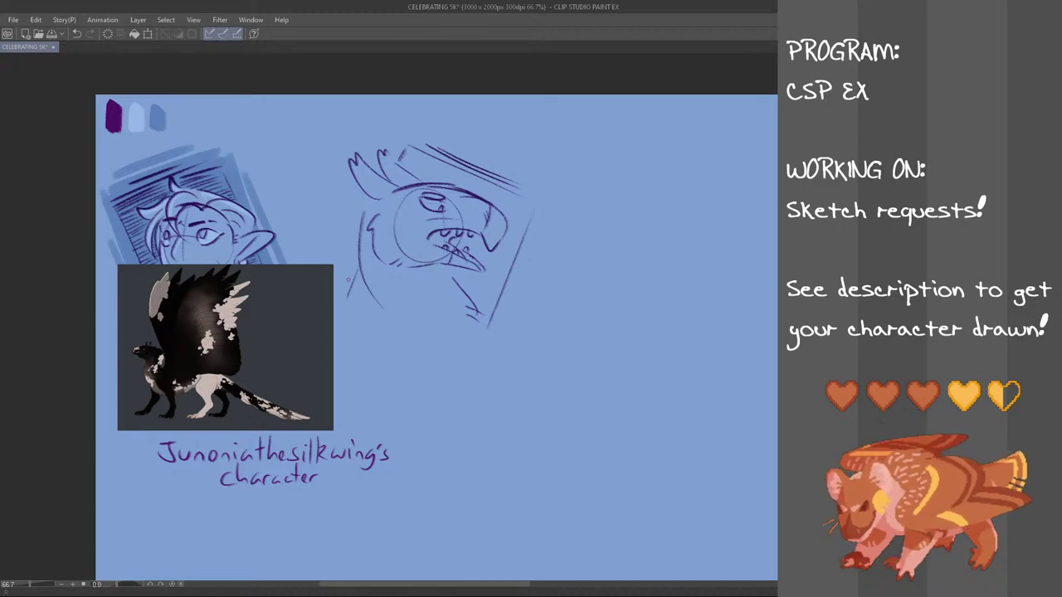
# - Fill the background frame around the head, beak and neck with dark parallel hatching
pyautogui.moveTo(368, 305)
pyautogui.mouseDown()
pyautogui.moveTo(360, 318)
pyautogui.moveTo(350, 314)
pyautogui.moveTo(357, 287)
pyautogui.mouseUp()
pyautogui.moveTo(491, 318); pyautogui.dragTo(478, 327)
pyautogui.moveTo(491, 320)
pyautogui.mouseDown()
pyautogui.moveTo(485, 294)
pyautogui.moveTo(461, 281)
pyautogui.mouseUp()
pyautogui.moveTo(498, 271)
pyautogui.mouseDown()
pyautogui.moveTo(469, 282)
pyautogui.moveTo(485, 281)
pyautogui.moveTo(454, 246)
pyautogui.moveTo(499, 253)
pyautogui.moveTo(514, 229)
pyautogui.mouseUp()
pyautogui.moveTo(510, 206)
pyautogui.mouseDown()
pyautogui.moveTo(494, 212)
pyautogui.moveTo(507, 222)
pyautogui.mouseUp()
pyautogui.moveTo(512, 194); pyautogui.dragTo(482, 209)
pyautogui.moveTo(525, 207); pyautogui.dragTo(511, 219)
pyautogui.moveTo(479, 186); pyautogui.dragTo(523, 207)
pyautogui.moveTo(455, 174); pyautogui.dragTo(530, 204)
pyautogui.moveTo(410, 173); pyautogui.dragTo(437, 183)
pyautogui.moveTo(403, 163); pyautogui.dragTo(452, 184)
pyautogui.moveTo(399, 155); pyautogui.dragTo(472, 185)
pyautogui.moveTo(412, 154); pyautogui.dragTo(536, 208)
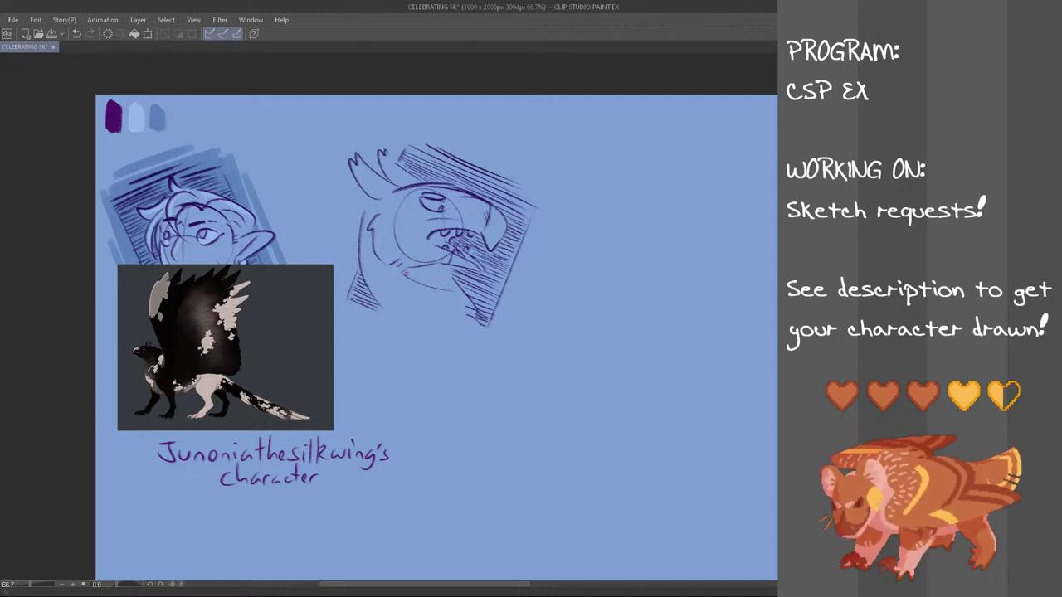
# - Hatch a shadow on the throat below the jaw and darken the corner of the open mouth
pyautogui.moveTo(414, 280); pyautogui.dragTo(431, 267)
pyautogui.moveTo(419, 279); pyautogui.dragTo(439, 270)
pyautogui.moveTo(430, 283); pyautogui.dragTo(447, 274)
pyautogui.moveTo(442, 286); pyautogui.dragTo(450, 278)
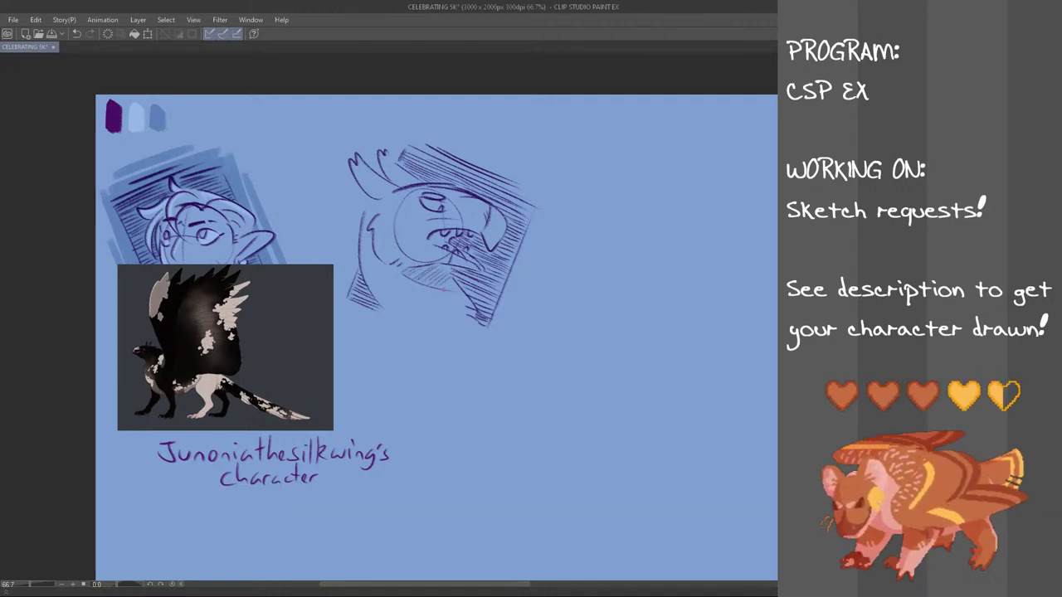
pyautogui.moveTo(430, 244); pyautogui.dragTo(441, 228)
pyautogui.moveTo(439, 233); pyautogui.dragTo(444, 238)
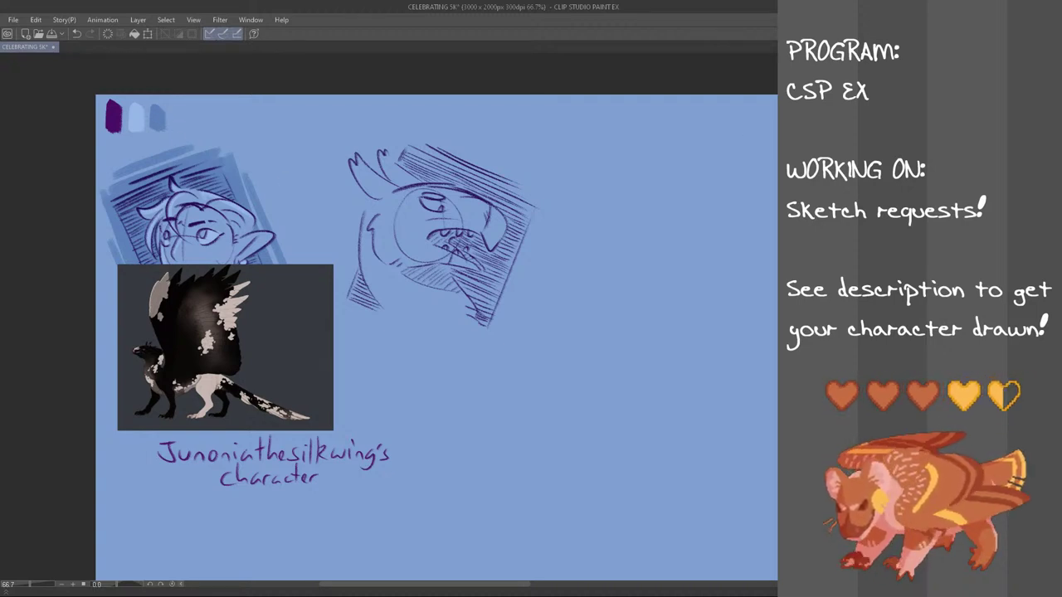
# - Paint broad medium-blue strokes along the two slanted sides of the background frame
pyautogui.moveTo(337, 295); pyautogui.dragTo(386, 181)
pyautogui.hotkey('ctrl', 'z')
pyautogui.hotkey('ctrl', 'z')
pyautogui.moveTo(344, 278); pyautogui.dragTo(393, 146)
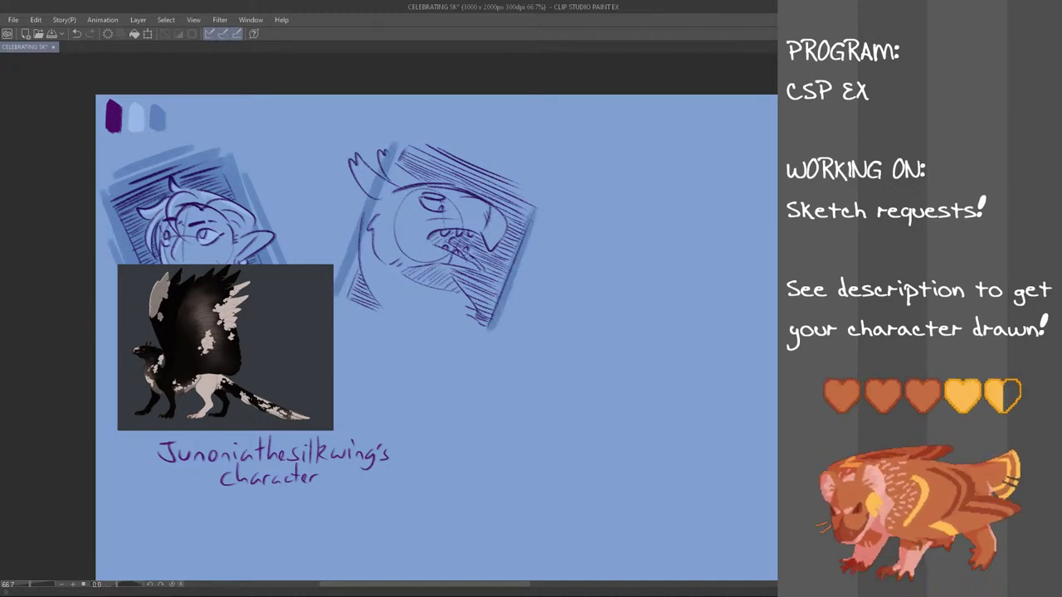
pyautogui.moveTo(543, 211); pyautogui.dragTo(489, 339)
# - Paint medium-blue strokes along the frame's top edge and a separate accent stroke above it
pyautogui.moveTo(403, 138); pyautogui.dragTo(536, 196)
pyautogui.moveTo(436, 157); pyautogui.dragTo(553, 213)
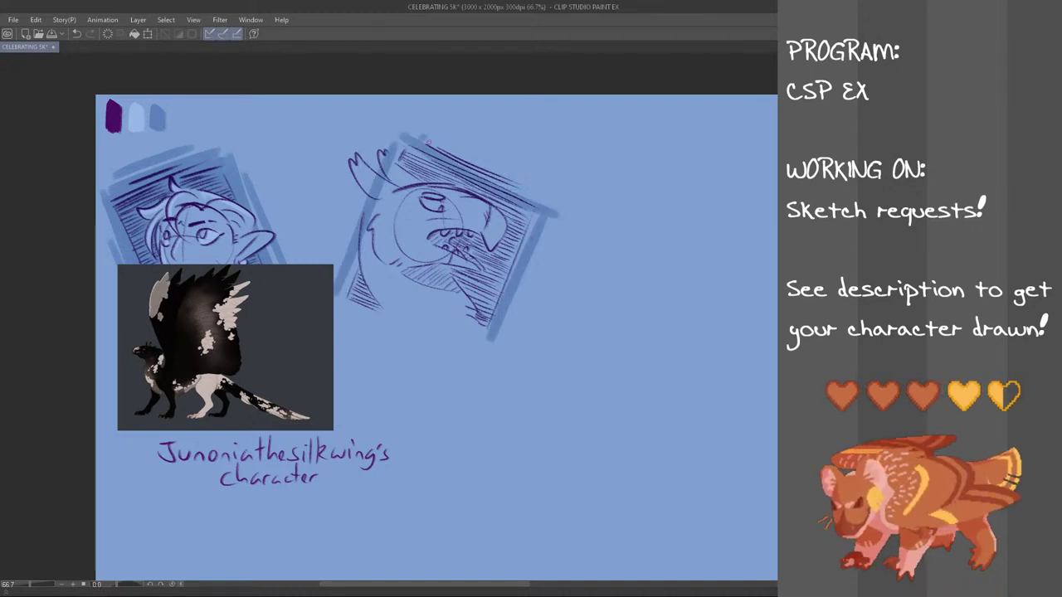
pyautogui.moveTo(423, 140); pyautogui.dragTo(559, 203)
pyautogui.moveTo(429, 129); pyautogui.dragTo(549, 188)
pyautogui.hotkey('ctrl', 'z')
pyautogui.hotkey('ctrl', 'z')
pyautogui.hotkey('ctrl', 'z')
pyautogui.moveTo(400, 137); pyautogui.dragTo(535, 199)
pyautogui.moveTo(415, 136); pyautogui.dragTo(541, 190)
pyautogui.hotkey('ctrl', 'z')
pyautogui.moveTo(442, 128); pyautogui.dragTo(530, 167)
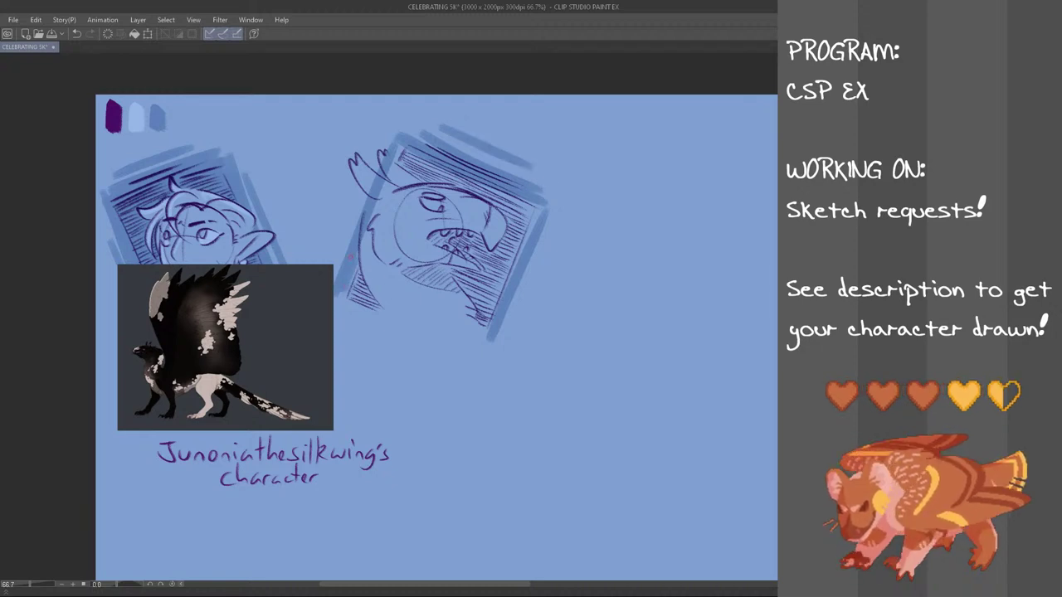
# - Fill the hatched background behind the head with medium blue and add accent strokes outside both sides of the frame
pyautogui.moveTo(359, 268)
pyautogui.mouseDown()
pyautogui.moveTo(347, 299)
pyautogui.moveTo(381, 311)
pyautogui.mouseUp()
pyautogui.moveTo(489, 313); pyautogui.dragTo(481, 331)
pyautogui.moveTo(493, 295)
pyautogui.mouseDown()
pyautogui.moveTo(476, 332)
pyautogui.moveTo(475, 310)
pyautogui.mouseUp()
pyautogui.moveTo(483, 280)
pyautogui.mouseDown()
pyautogui.moveTo(469, 301)
pyautogui.moveTo(466, 292)
pyautogui.mouseUp()
pyautogui.moveTo(473, 273); pyautogui.dragTo(455, 285)
pyautogui.moveTo(459, 267); pyautogui.dragTo(449, 276)
pyautogui.moveTo(464, 267)
pyautogui.mouseDown()
pyautogui.moveTo(452, 272)
pyautogui.moveTo(482, 284)
pyautogui.moveTo(489, 270)
pyautogui.moveTo(470, 267)
pyautogui.mouseUp()
pyautogui.moveTo(474, 241)
pyautogui.mouseDown()
pyautogui.moveTo(453, 257)
pyautogui.moveTo(449, 247)
pyautogui.mouseUp()
pyautogui.moveTo(476, 232)
pyautogui.mouseDown()
pyautogui.moveTo(459, 246)
pyautogui.moveTo(471, 247)
pyautogui.mouseUp()
pyautogui.moveTo(488, 234)
pyautogui.mouseDown()
pyautogui.moveTo(477, 257)
pyautogui.moveTo(493, 281)
pyautogui.mouseUp()
pyautogui.moveTo(519, 223); pyautogui.dragTo(508, 230)
pyautogui.moveTo(521, 233); pyautogui.dragTo(493, 297)
pyautogui.moveTo(534, 224); pyautogui.dragTo(520, 253)
pyautogui.moveTo(514, 271); pyautogui.dragTo(498, 302)
pyautogui.moveTo(524, 199)
pyautogui.mouseDown()
pyautogui.moveTo(509, 227)
pyautogui.moveTo(502, 205)
pyautogui.moveTo(495, 223)
pyautogui.mouseUp()
pyautogui.moveTo(503, 187)
pyautogui.mouseDown()
pyautogui.moveTo(484, 217)
pyautogui.moveTo(479, 193)
pyautogui.mouseUp()
pyautogui.moveTo(481, 182)
pyautogui.mouseDown()
pyautogui.moveTo(466, 199)
pyautogui.moveTo(456, 190)
pyautogui.mouseUp()
pyautogui.moveTo(445, 173); pyautogui.dragTo(429, 182)
pyautogui.moveTo(437, 172); pyautogui.dragTo(421, 180)
pyautogui.moveTo(424, 168)
pyautogui.mouseDown()
pyautogui.moveTo(416, 178)
pyautogui.moveTo(398, 171)
pyautogui.mouseUp()
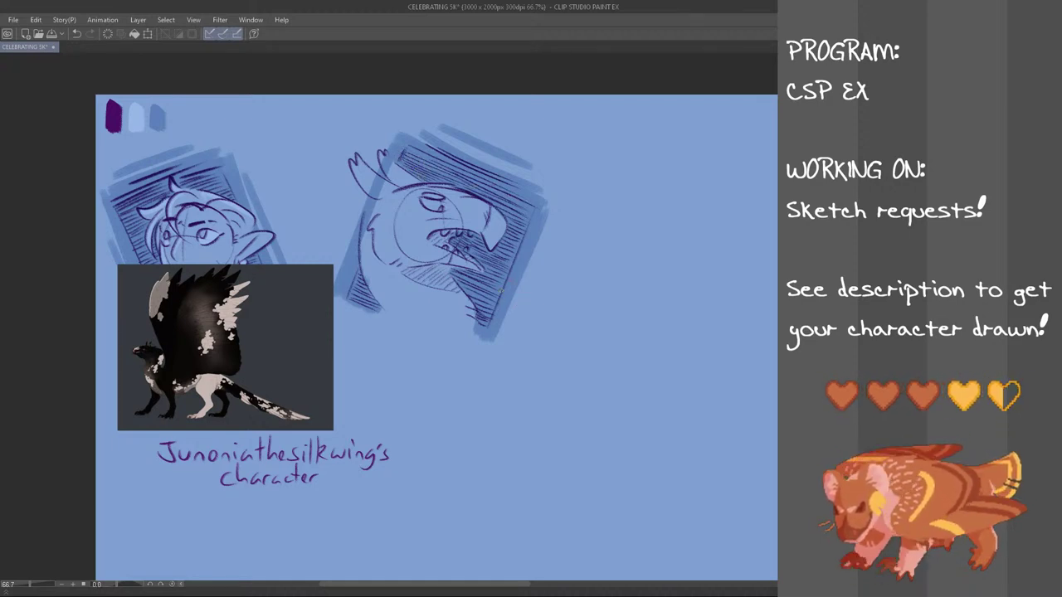
pyautogui.moveTo(549, 231); pyautogui.dragTo(505, 333)
pyautogui.moveTo(340, 252)
pyautogui.mouseDown()
pyautogui.moveTo(356, 207)
pyautogui.moveTo(334, 254)
pyautogui.mouseUp()
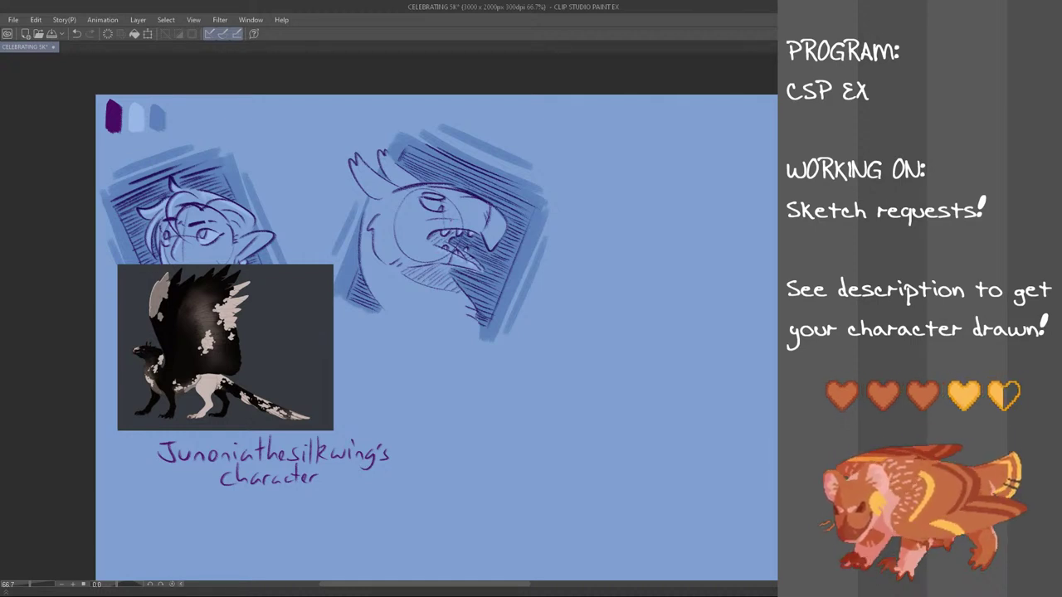
# - Paint the inside of the creature's eye light blue and check the portrait in a mirrored view
pyautogui.moveTo(426, 201); pyautogui.dragTo(429, 209)
pyautogui.hotkey('ctrl', 'z')
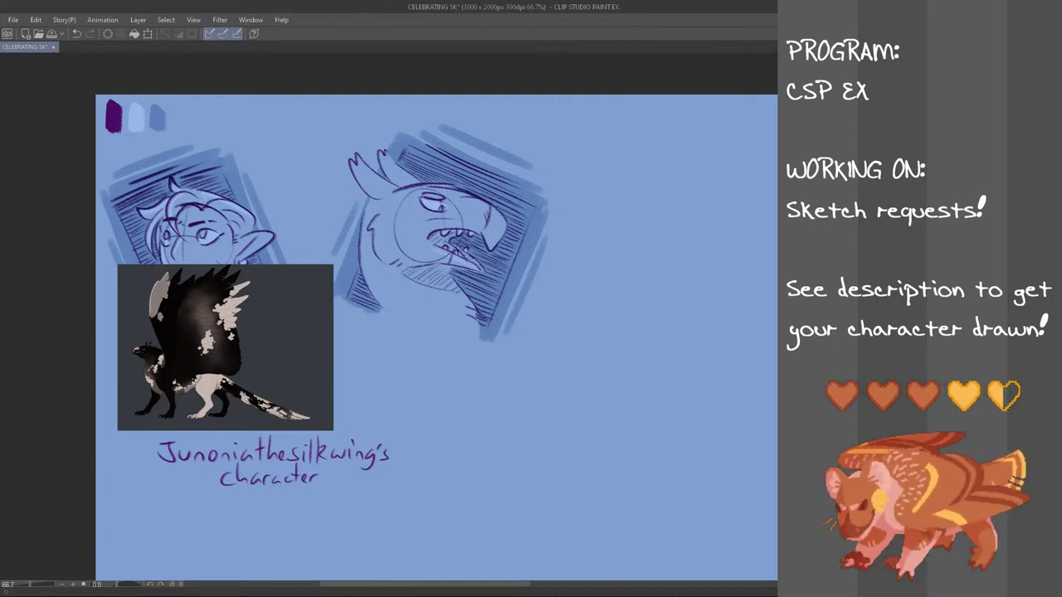
pyautogui.press('h')
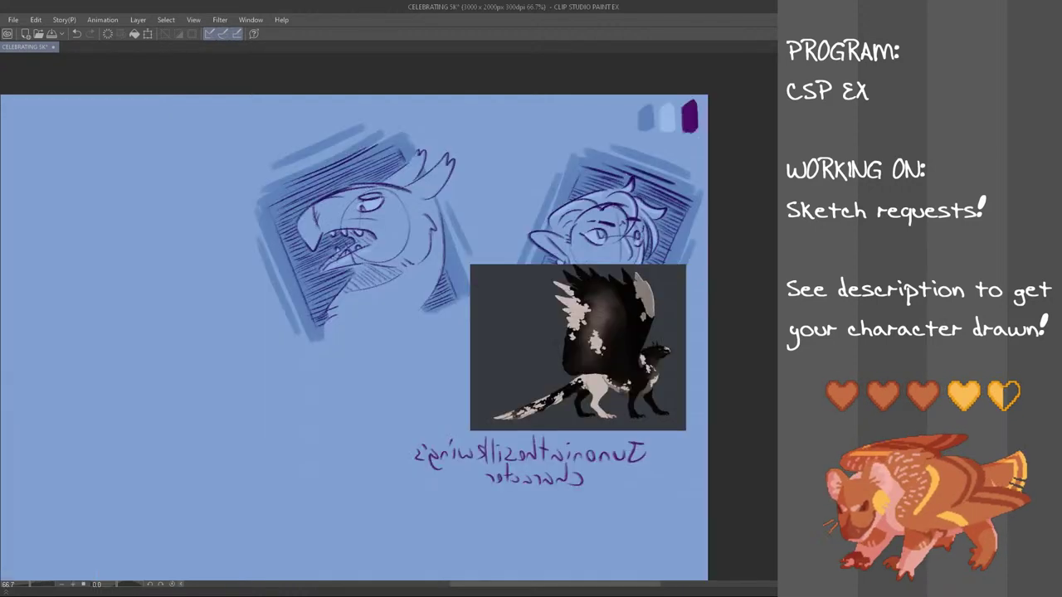
pyautogui.hotkey('ctrl', 'z')
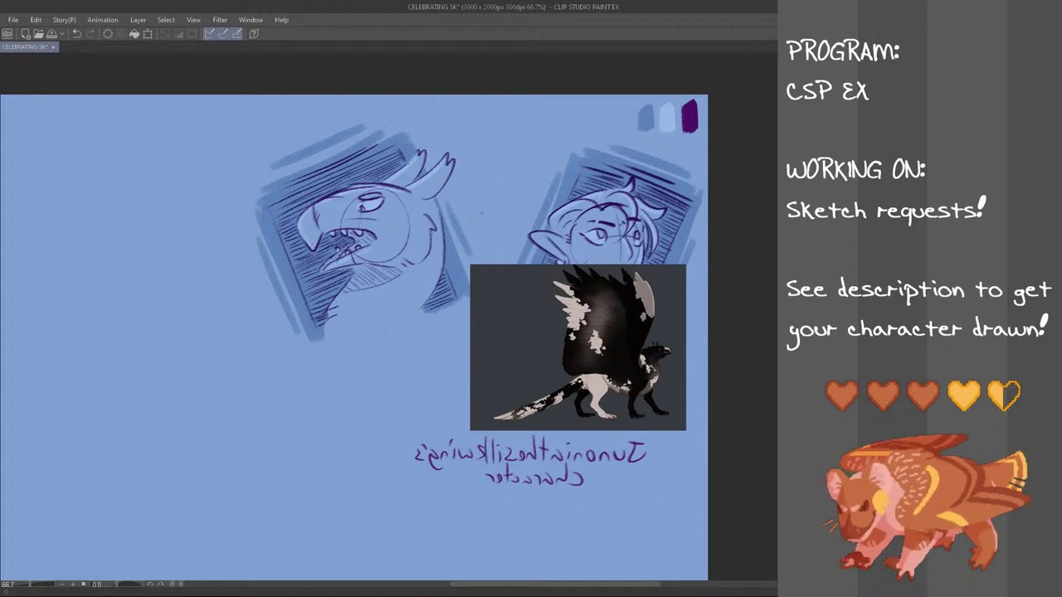
pyautogui.press('h')
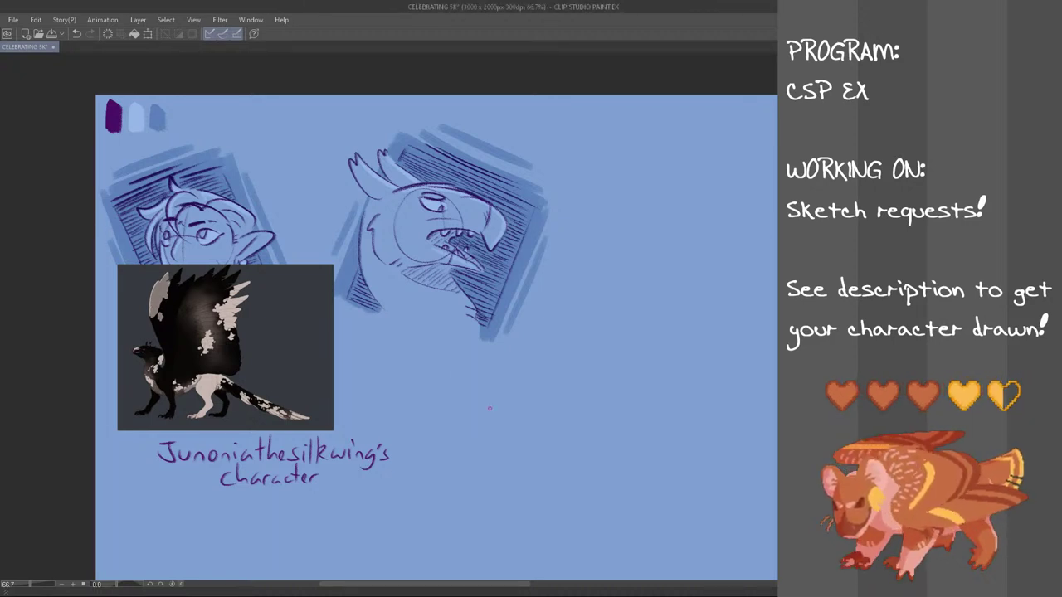
# - Handwrite the name "Skua" on a downward slant below the creature's portrait
pyautogui.moveTo(383, 330)
pyautogui.mouseDown()
pyautogui.moveTo(365, 341)
pyautogui.moveTo(406, 342)
pyautogui.mouseUp()
pyautogui.hotkey('ctrl', 'z')
pyautogui.hotkey('ctrl', 'z')
pyautogui.hotkey('ctrl', 'z')
pyautogui.moveTo(406, 335)
pyautogui.mouseDown()
pyautogui.moveTo(420, 333)
pyautogui.moveTo(408, 336)
pyautogui.moveTo(417, 348)
pyautogui.mouseUp()
pyautogui.hotkey('ctrl', 'z')
pyautogui.hotkey('ctrl', 'z')
pyautogui.moveTo(419, 344); pyautogui.dragTo(442, 359)
pyautogui.hotkey('ctrl', 'z')
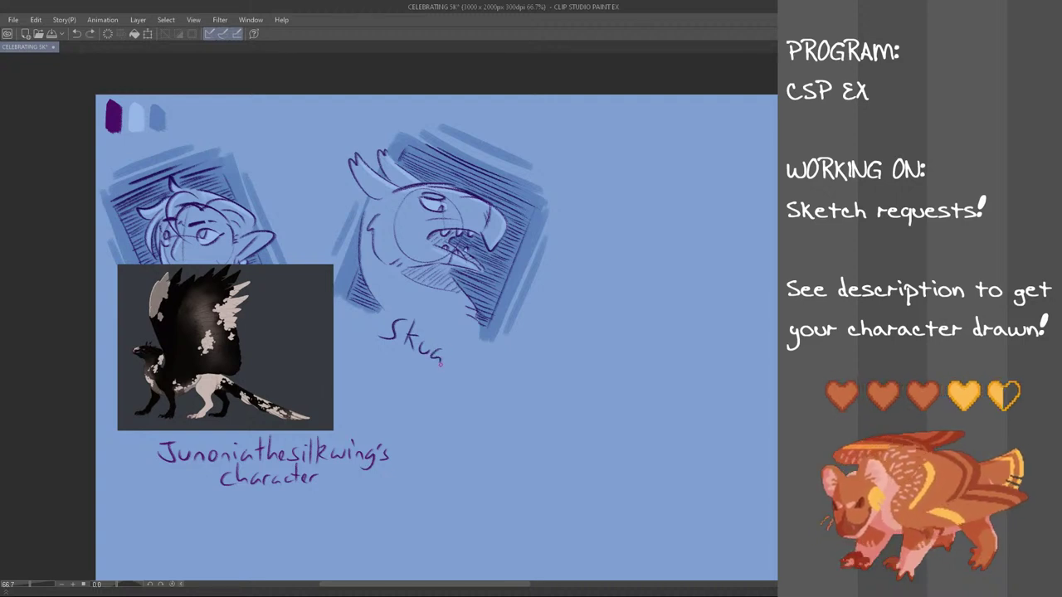
# - Move the "Skua" label up and closer beneath the creature's neck, and clear the selection
pyautogui.moveTo(413, 310)
pyautogui.mouseDown()
pyautogui.moveTo(420, 384)
pyautogui.moveTo(378, 329)
pyautogui.moveTo(413, 311)
pyautogui.mouseUp()
pyautogui.hotkey('ctrl', 't')
pyautogui.moveTo(452, 359)
pyautogui.mouseDown()
pyautogui.moveTo(480, 364)
pyautogui.moveTo(467, 354)
pyautogui.mouseUp()
pyautogui.click(410, 397)
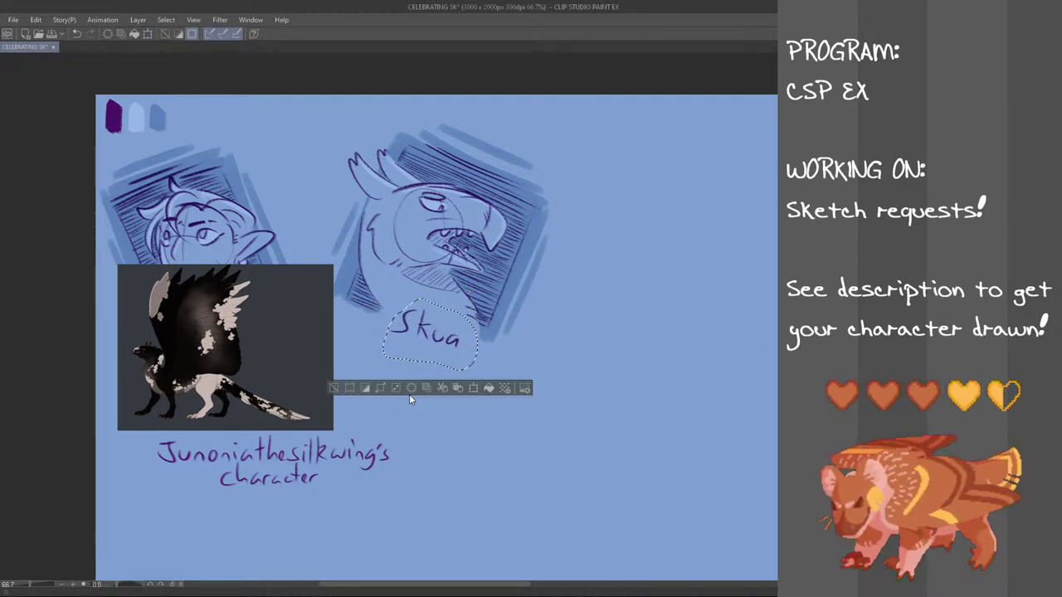
pyautogui.hotkey('ctrl', 'd')
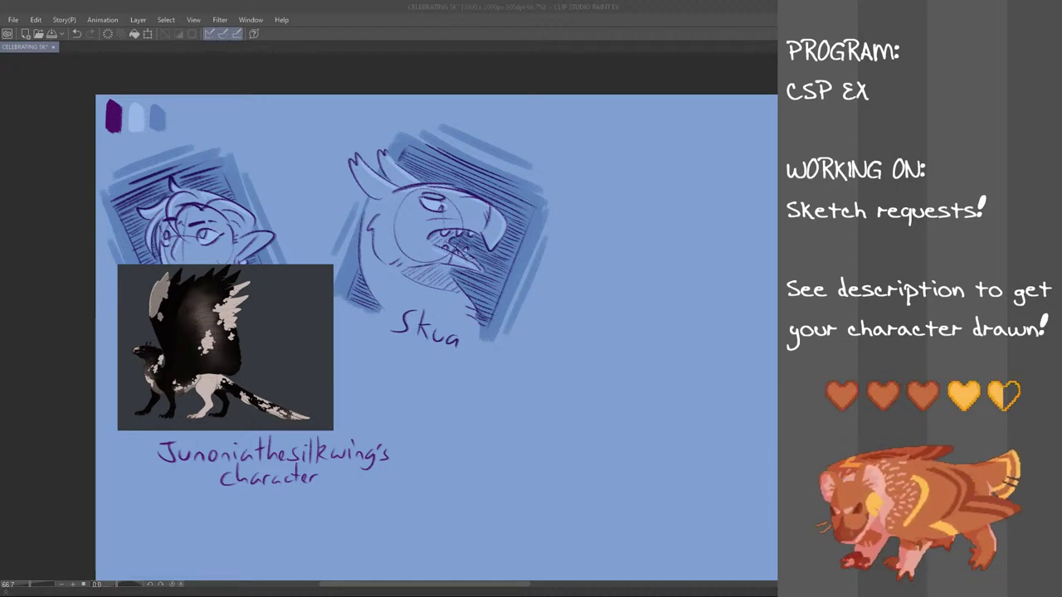
# - Clear away the reference image and caption, and copy the signature from the Zeena portrait onto the Skua portrait's lower background
pyautogui.click(336, 7)
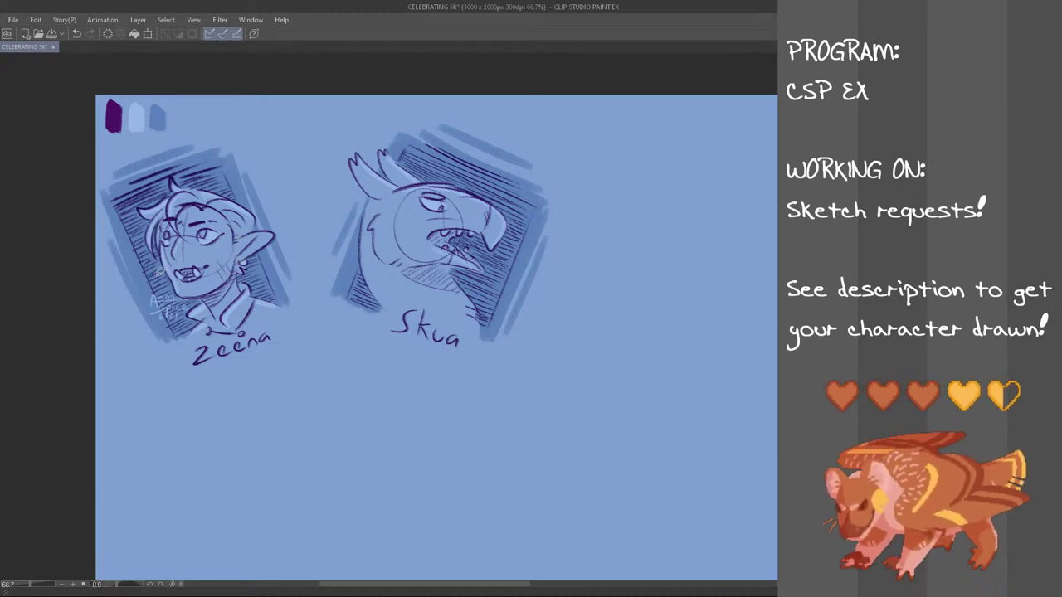
pyautogui.moveTo(169, 261); pyautogui.dragTo(164, 264)
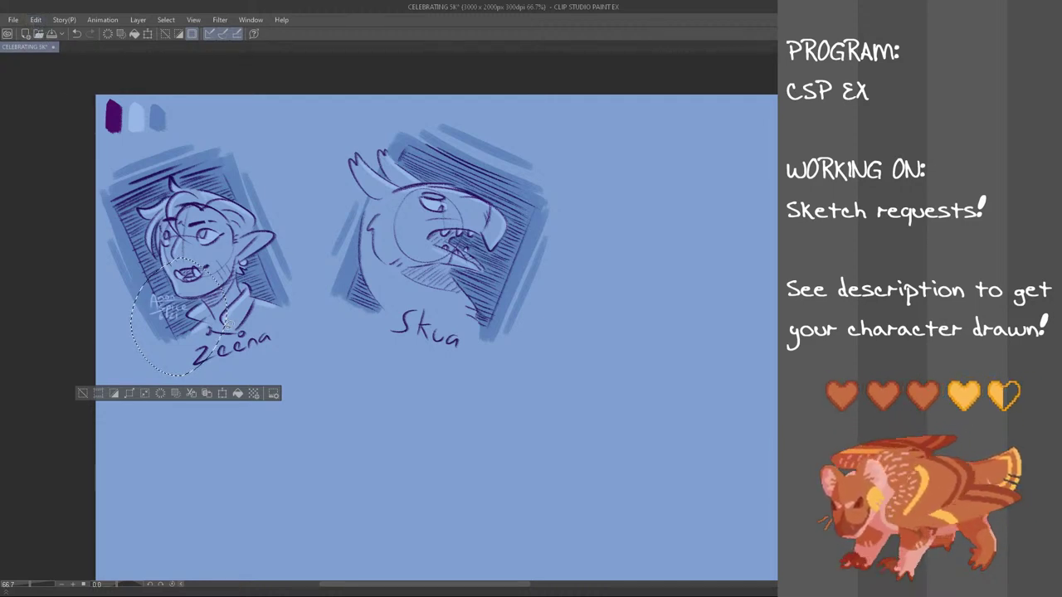
pyautogui.hotkey('ctrl', 't')
pyautogui.moveTo(187, 334)
pyautogui.mouseDown()
pyautogui.moveTo(481, 332)
pyautogui.moveTo(510, 319)
pyautogui.mouseUp()
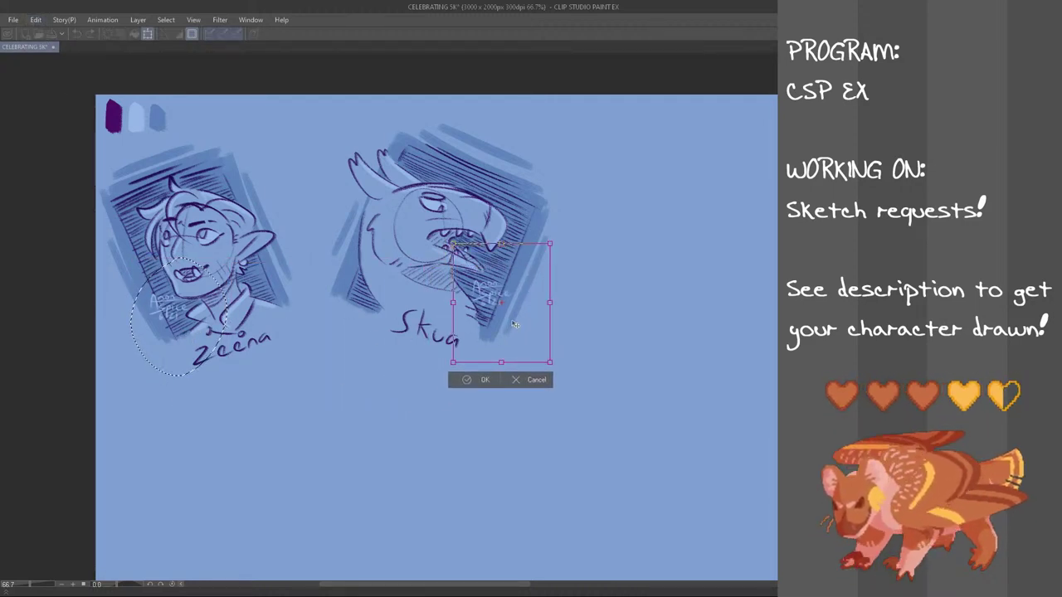
pyautogui.click(479, 378)
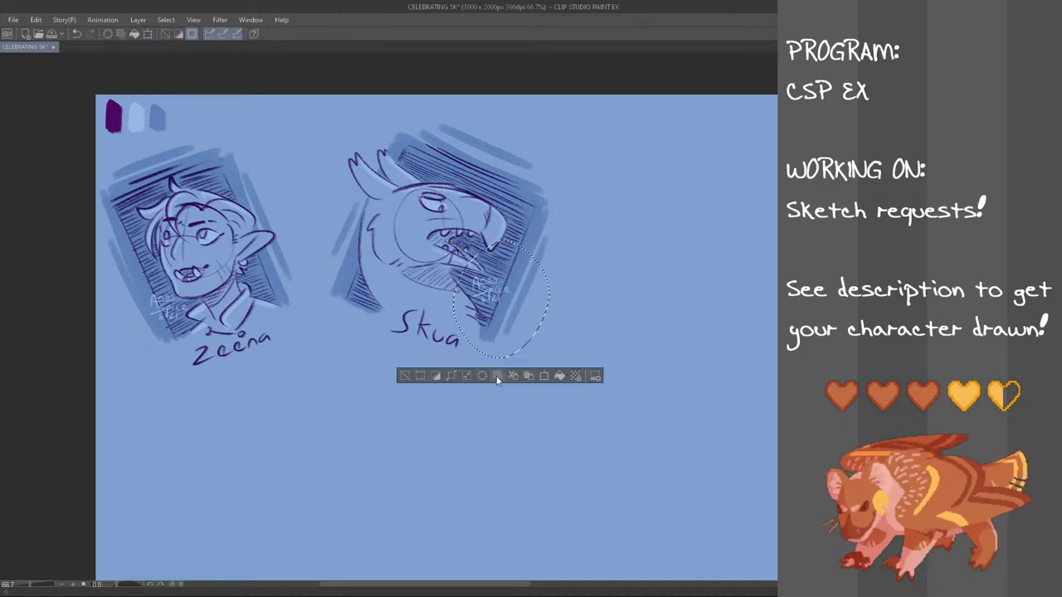
# - Move the whole Skua portrait with its name and signature up and closer to the Zeena portrait
pyautogui.click(497, 377)
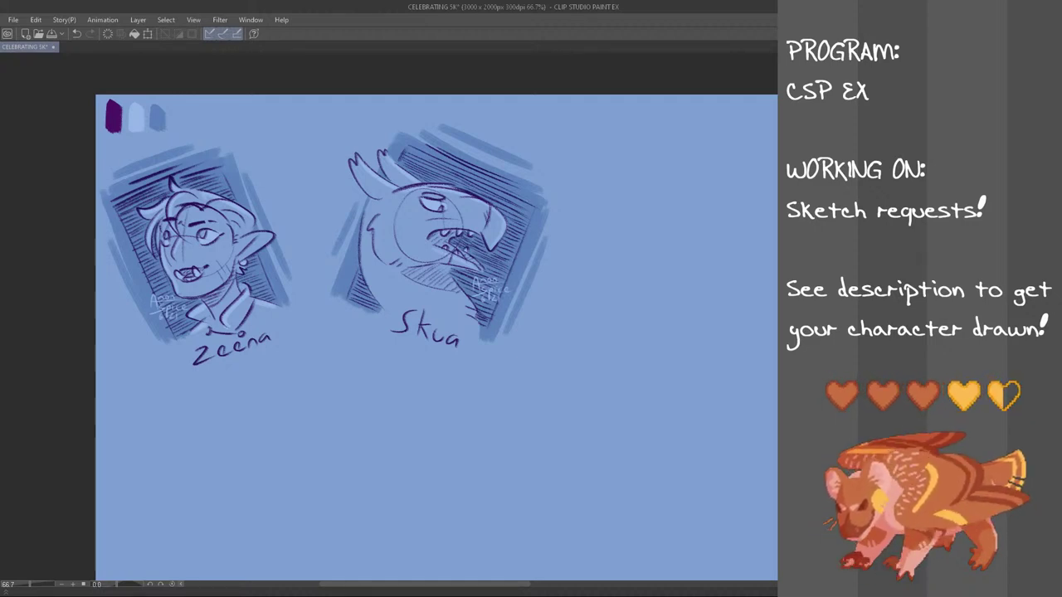
pyautogui.hotkey('ctrl', 't')
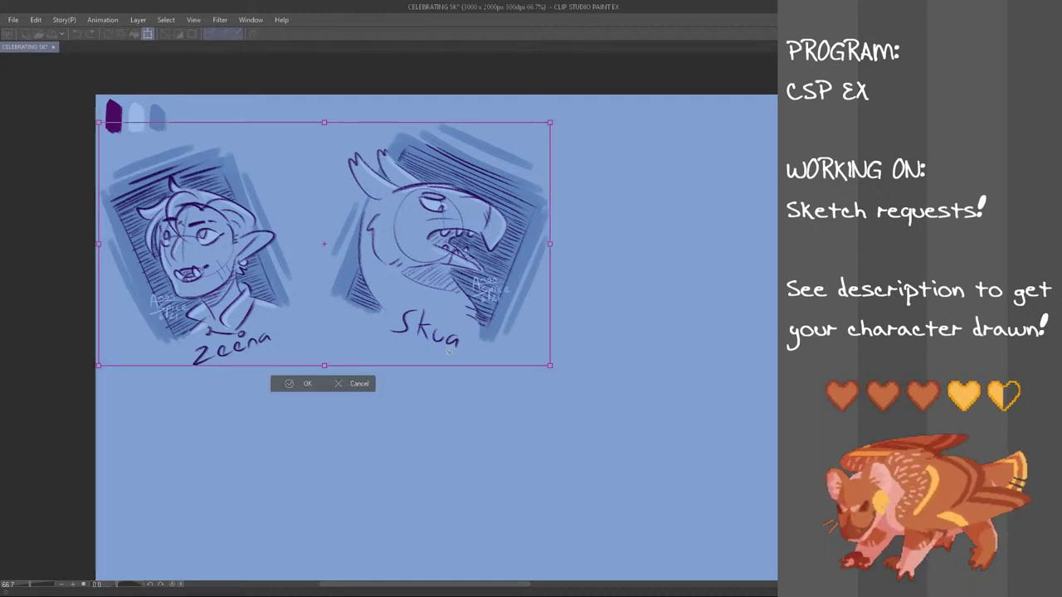
pyautogui.click(353, 385)
pyautogui.moveTo(535, 111)
pyautogui.mouseDown()
pyautogui.moveTo(357, 400)
pyautogui.moveTo(323, 137)
pyautogui.moveTo(464, 98)
pyautogui.mouseUp()
pyautogui.hotkey('ctrl', 't')
pyautogui.moveTo(488, 322)
pyautogui.mouseDown()
pyautogui.moveTo(465, 299)
pyautogui.moveTo(453, 302)
pyautogui.mouseUp()
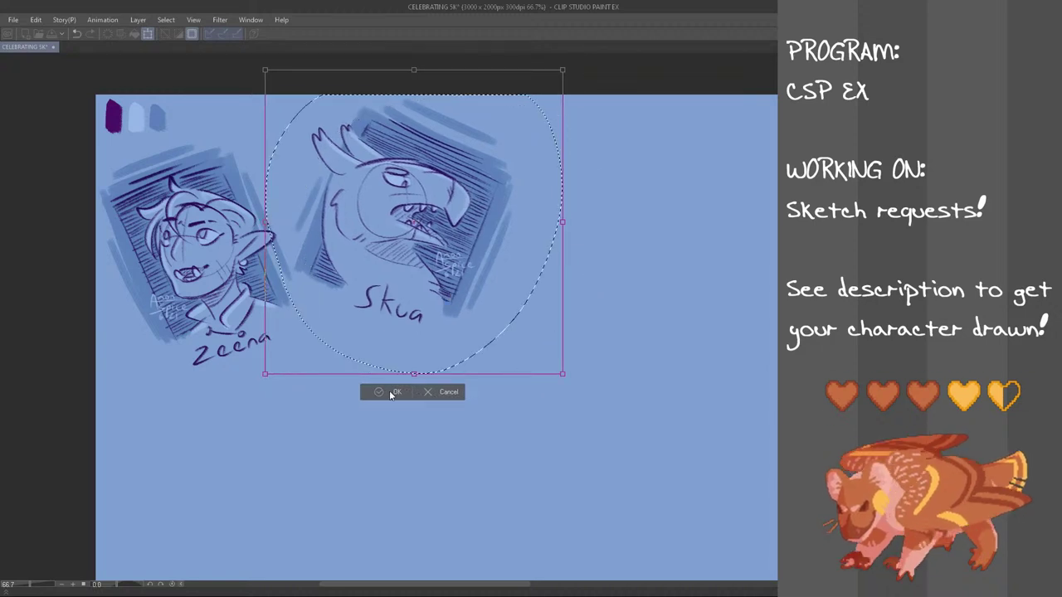
pyautogui.click(393, 392)
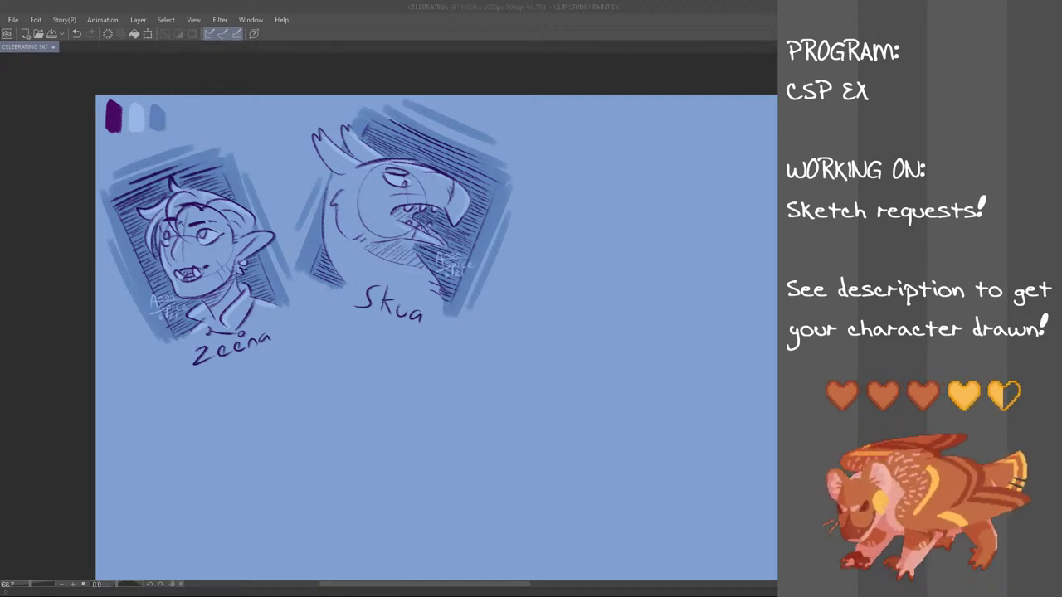
# - Paste the winged dragon reference sheet, scale it down and place it below the two finished portraits
pyautogui.click(131, 4)
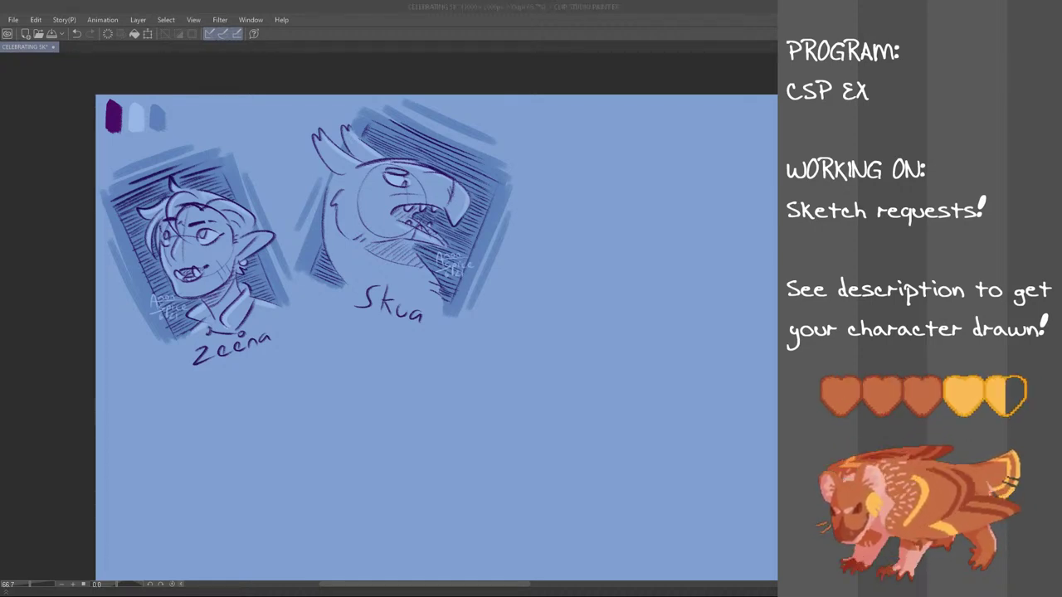
pyautogui.click(35, 20)
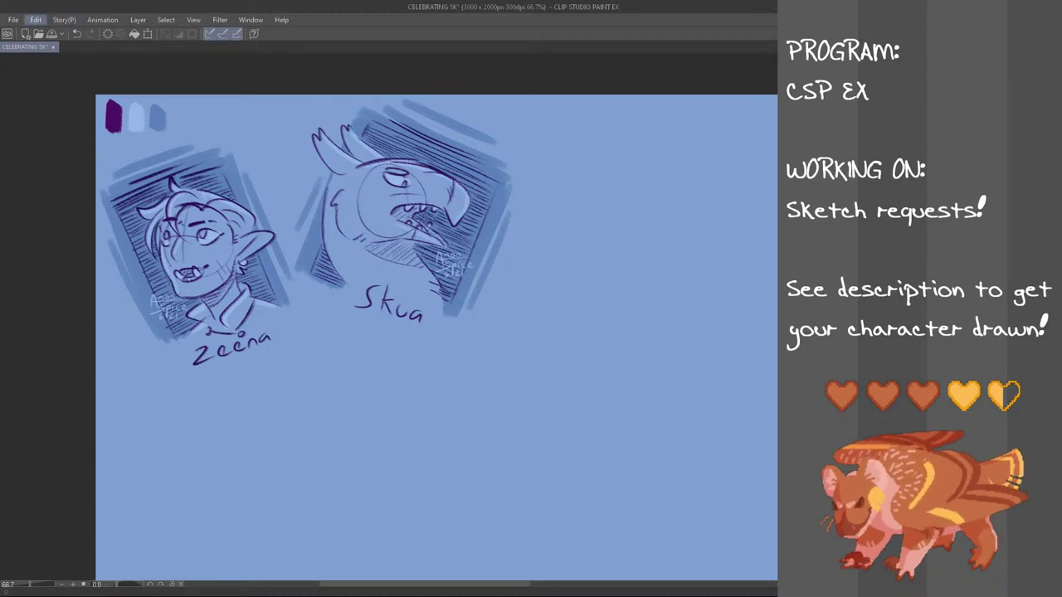
pyautogui.hotkey('ctrl', 'v')
pyautogui.hotkey('ctrl', 't')
pyautogui.moveTo(453, 389); pyautogui.dragTo(501, 493)
pyautogui.moveTo(637, 312); pyautogui.dragTo(460, 391)
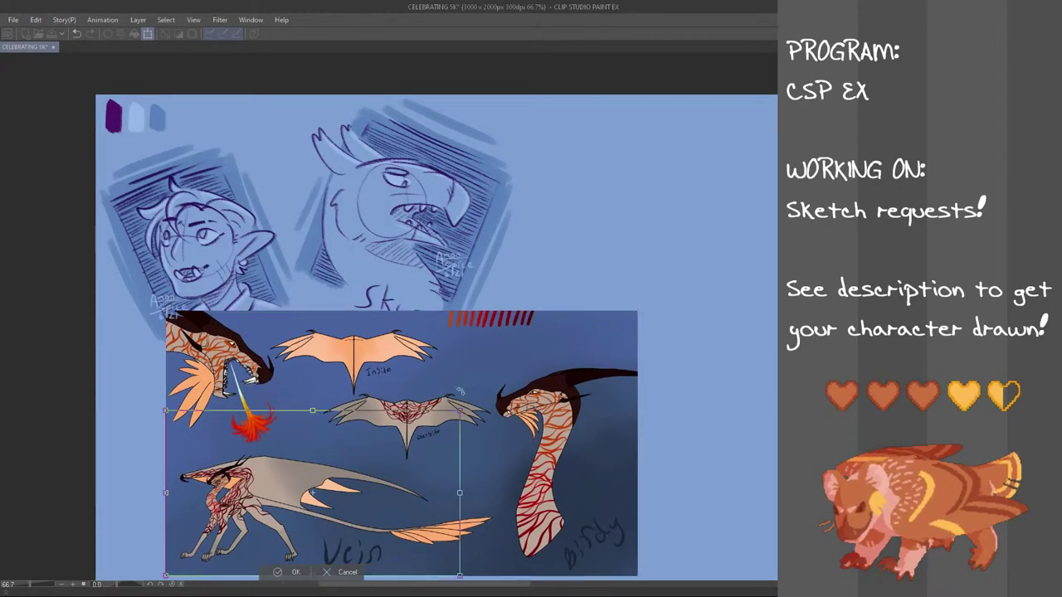
pyautogui.moveTo(431, 466); pyautogui.dragTo(450, 440)
pyautogui.press('Return')
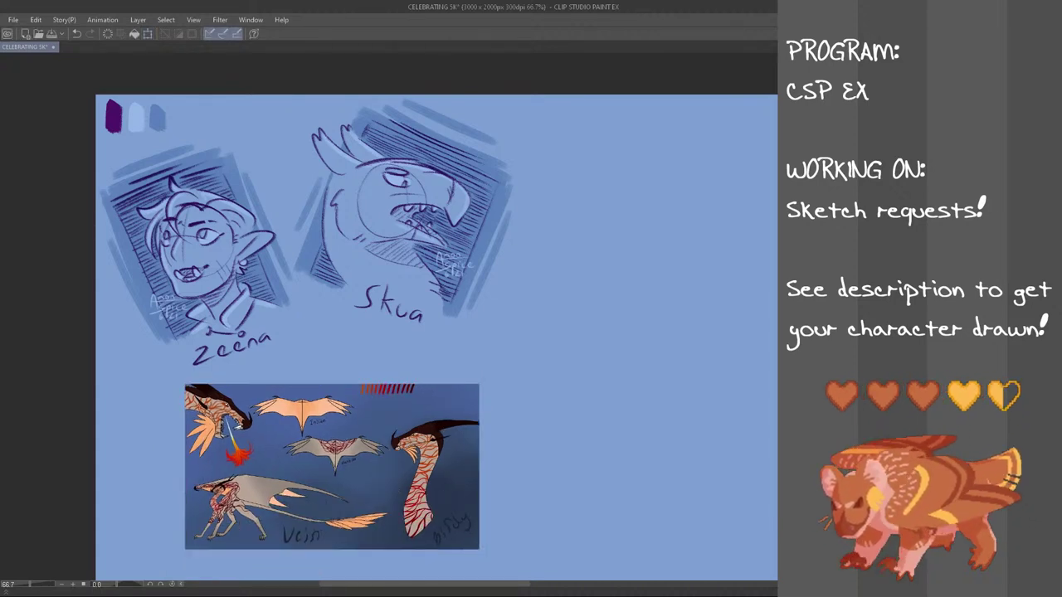
# - Handwrite a purple caption below the reference sheet stating whose character it is
pyautogui.scroll(-3, 436, 315)
pyautogui.moveTo(278, 452)
pyautogui.mouseDown()
pyautogui.moveTo(290, 449)
pyautogui.moveTo(279, 478)
pyautogui.mouseUp()
pyautogui.moveTo(298, 463)
pyautogui.mouseDown()
pyautogui.moveTo(298, 475)
pyautogui.moveTo(313, 464)
pyautogui.moveTo(319, 473)
pyautogui.mouseUp()
pyautogui.moveTo(322, 456); pyautogui.dragTo(332, 474)
pyautogui.moveTo(337, 464)
pyautogui.mouseDown()
pyautogui.moveTo(325, 489)
pyautogui.moveTo(345, 473)
pyautogui.moveTo(408, 474)
pyautogui.mouseUp()
pyautogui.hotkey('ctrl', 'z')
pyautogui.hotkey('ctrl', 'z')
pyautogui.hotkey('ctrl', 'z')
pyautogui.hotkey('ctrl', 'z')
pyautogui.moveTo(412, 463); pyautogui.dragTo(430, 473)
pyautogui.hotkey('ctrl', 'z')
pyautogui.moveTo(439, 464); pyautogui.dragTo(448, 472)
pyautogui.moveTo(442, 462); pyautogui.dragTo(459, 471)
pyautogui.moveTo(463, 463); pyautogui.dragTo(470, 465)
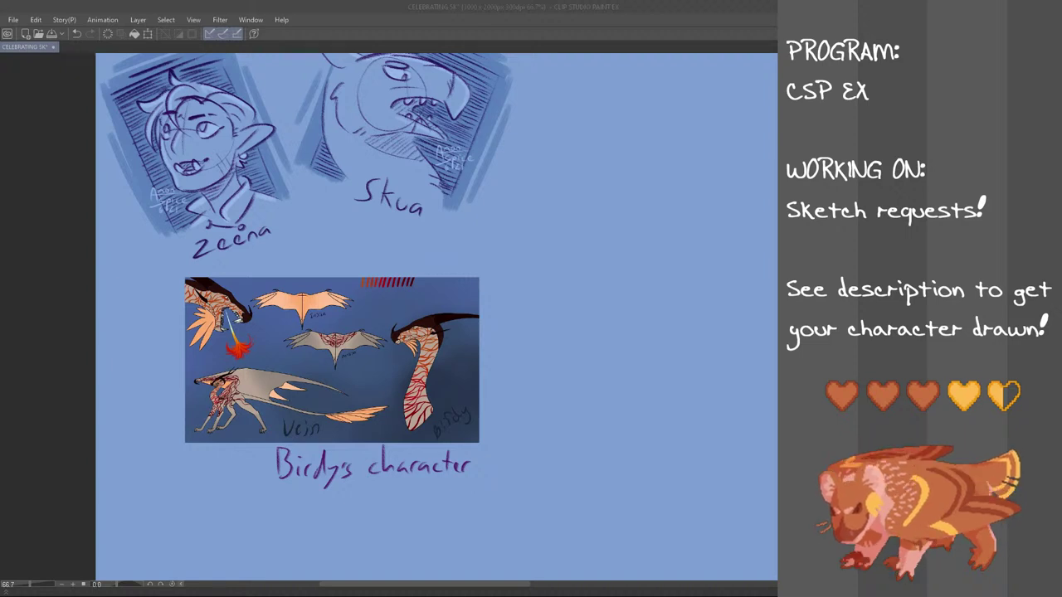
pyautogui.scroll(10, 436, 317)
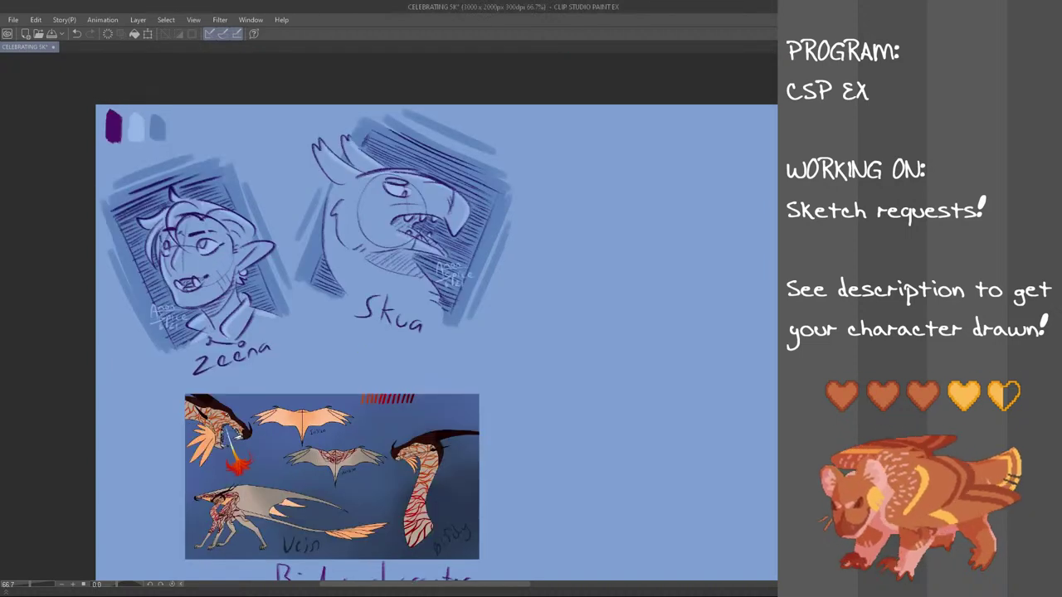
pyautogui.scroll(-2, 436, 317)
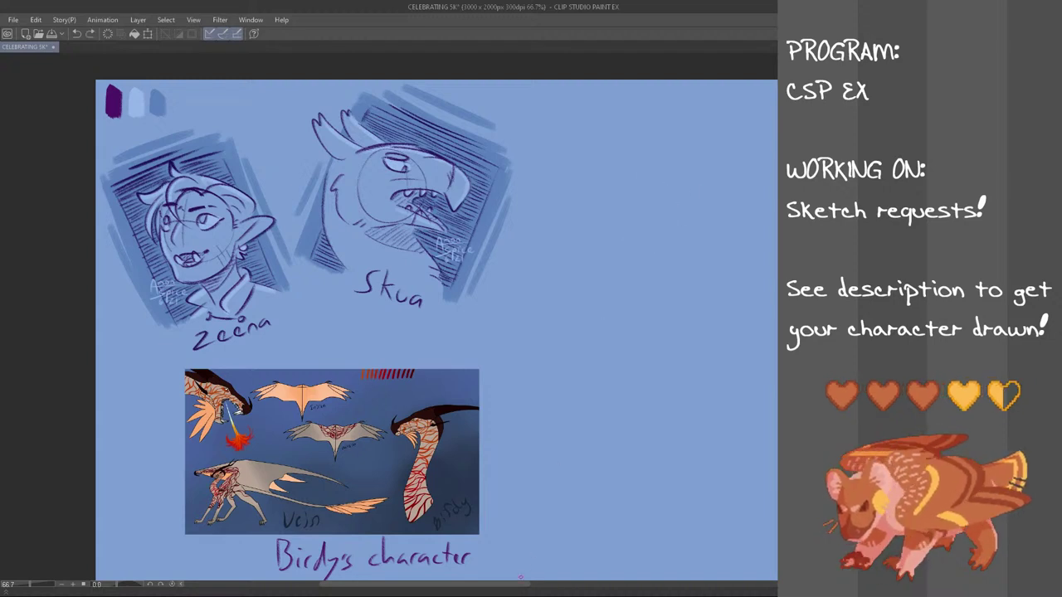
pyautogui.moveTo(516, 588); pyautogui.dragTo(525, 560)
pyautogui.moveTo(567, 238)
pyautogui.mouseDown()
pyautogui.moveTo(592, 261)
pyautogui.moveTo(567, 233)
pyautogui.mouseUp()
pyautogui.hotkey('ctrl', 'z')
pyautogui.moveTo(579, 214)
pyautogui.mouseDown()
pyautogui.moveTo(587, 198)
pyautogui.moveTo(579, 217)
pyautogui.moveTo(580, 208)
pyautogui.moveTo(595, 231)
pyautogui.moveTo(569, 205)
pyautogui.mouseUp()
pyautogui.hotkey('ctrl', 'z')
pyautogui.hotkey('ctrl', 'z')
pyautogui.hotkey('ctrl', 'z')
pyautogui.hotkey('ctrl', 'z')
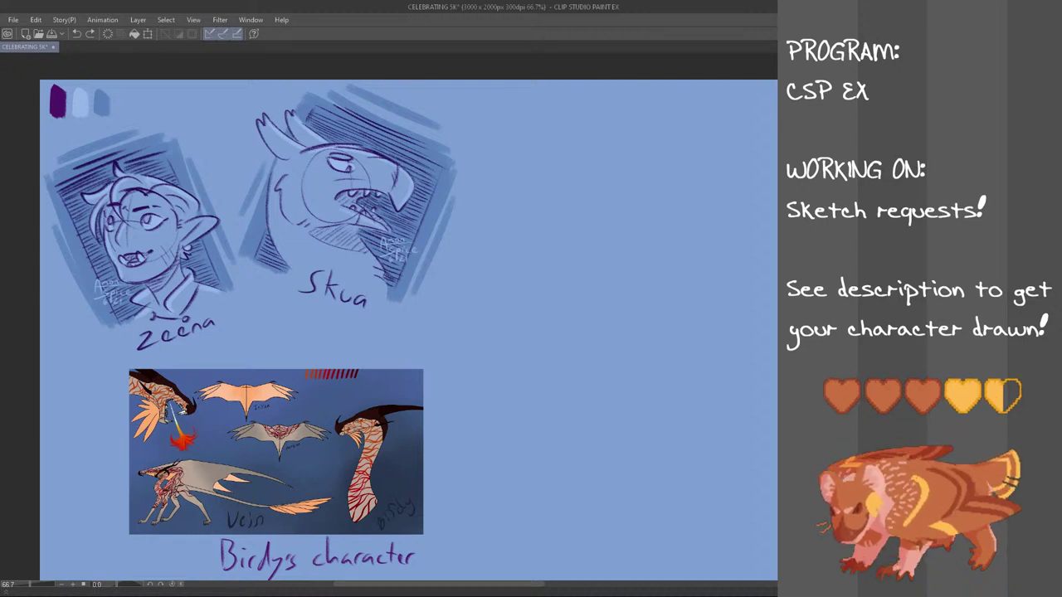
# - Scale the Skua portrait down slightly and shift it nearer to the Zeena portrait
pyautogui.moveTo(452, 88)
pyautogui.mouseDown()
pyautogui.moveTo(514, 225)
pyautogui.moveTo(275, 304)
pyautogui.moveTo(241, 261)
pyautogui.moveTo(231, 224)
pyautogui.moveTo(266, 91)
pyautogui.moveTo(447, 86)
pyautogui.mouseUp()
pyautogui.hotkey('ctrl', 't')
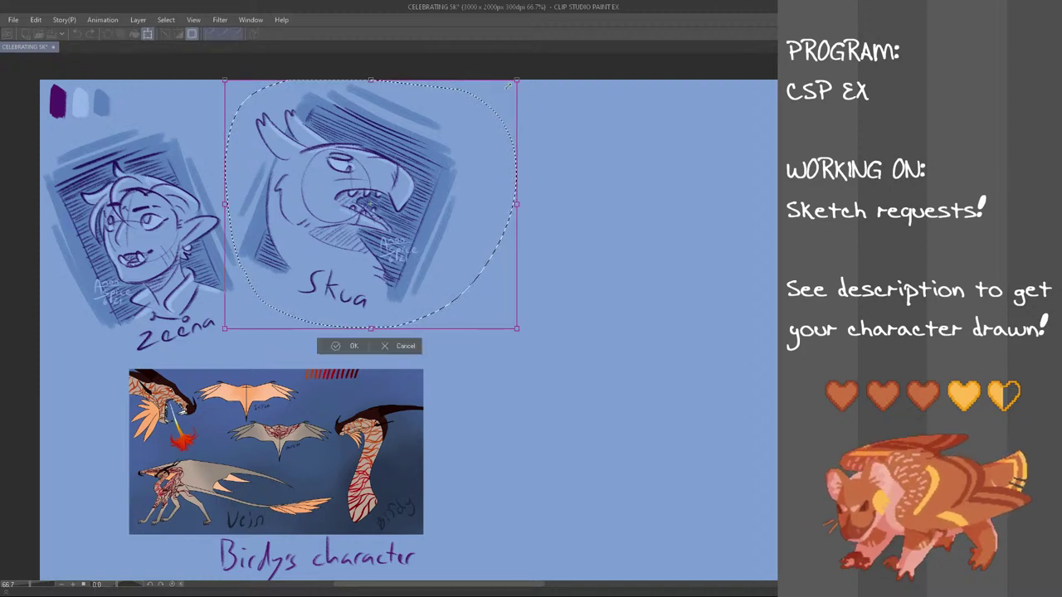
pyautogui.moveTo(517, 83); pyautogui.dragTo(496, 98)
pyautogui.moveTo(417, 272); pyautogui.dragTo(408, 253)
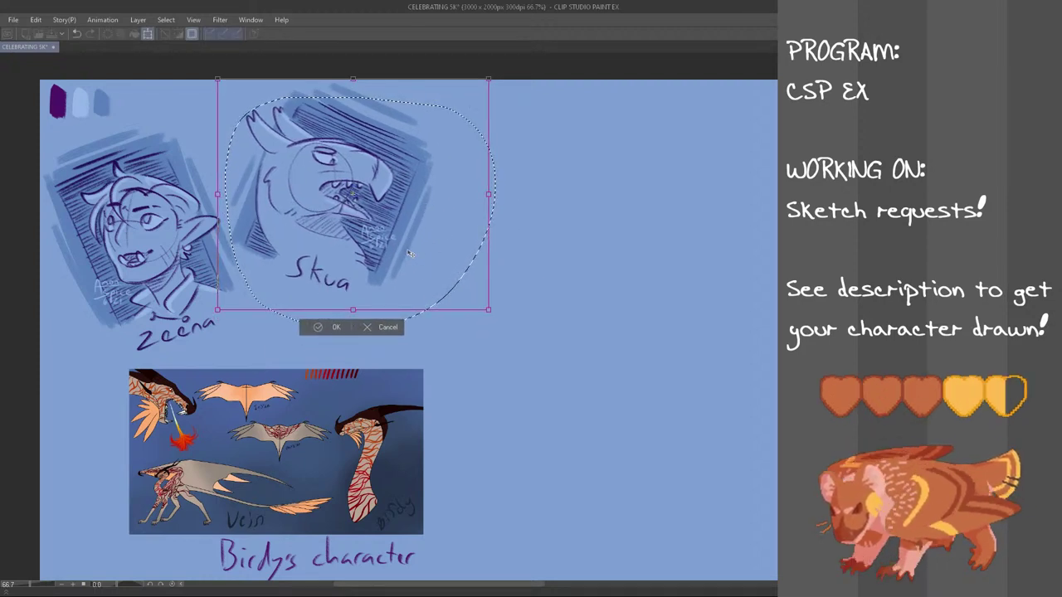
pyautogui.click(336, 328)
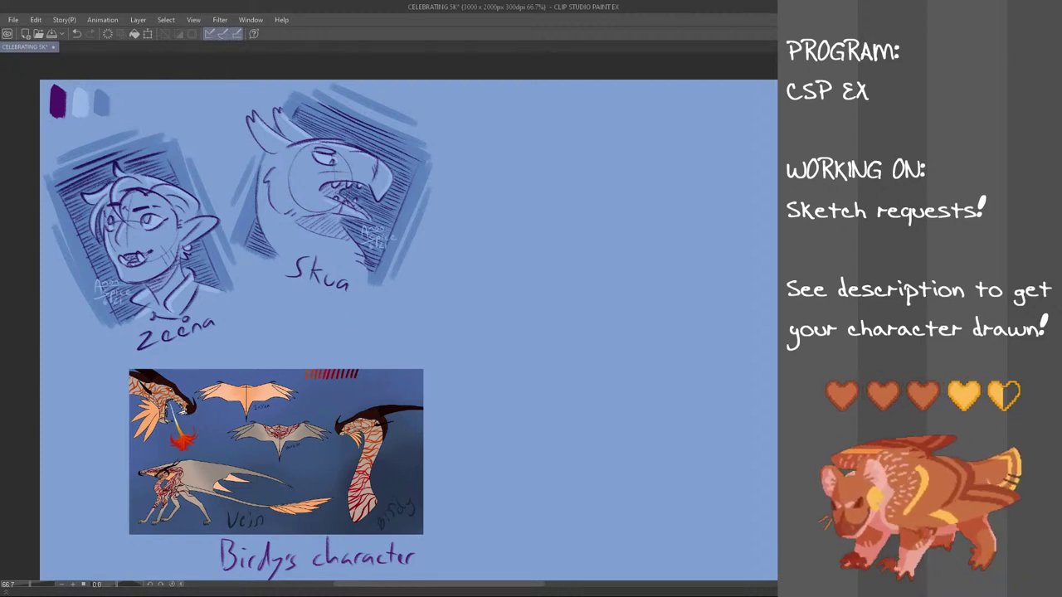
# - Sketch a light construction circle for the dragon's head in the empty area beside the Skua portrait
pyautogui.moveTo(497, 241)
pyautogui.mouseDown()
pyautogui.moveTo(509, 250)
pyautogui.moveTo(557, 215)
pyautogui.moveTo(514, 235)
pyautogui.moveTo(523, 192)
pyautogui.moveTo(529, 235)
pyautogui.moveTo(531, 183)
pyautogui.moveTo(564, 224)
pyautogui.moveTo(574, 193)
pyautogui.moveTo(537, 183)
pyautogui.moveTo(559, 235)
pyautogui.moveTo(536, 186)
pyautogui.moveTo(587, 168)
pyautogui.mouseUp()
pyautogui.hotkey('ctrl', 'z')
pyautogui.hotkey('ctrl', 'z')
pyautogui.hotkey('ctrl', 'z')
pyautogui.hotkey('ctrl', 'z')
pyautogui.hotkey('ctrl', 'z')
pyautogui.hotkey('ctrl', 'z')
pyautogui.hotkey('ctrl', 'z')
pyautogui.hotkey('ctrl', 'z')
pyautogui.hotkey('ctrl', 'z')
pyautogui.hotkey('ctrl', 'z')
pyautogui.hotkey('ctrl', 'z')
pyautogui.hotkey('ctrl', 'z')
# - Draw short vertical and horizontal face guidelines inside the dragon's head circle
pyautogui.moveTo(551, 176)
pyautogui.mouseDown()
pyautogui.moveTo(568, 157)
pyautogui.moveTo(605, 193)
pyautogui.moveTo(561, 213)
pyautogui.moveTo(600, 168)
pyautogui.moveTo(594, 193)
pyautogui.moveTo(589, 148)
pyautogui.moveTo(577, 149)
pyautogui.moveTo(567, 190)
pyautogui.mouseUp()
pyautogui.hotkey('ctrl', 'z')
pyautogui.hotkey('ctrl', 'z')
pyautogui.hotkey('ctrl', 'z')
pyautogui.hotkey('ctrl', 'z')
pyautogui.hotkey('ctrl', 'z')
pyautogui.hotkey('ctrl', 'z')
pyautogui.moveTo(564, 152)
pyautogui.mouseDown()
pyautogui.moveTo(563, 192)
pyautogui.moveTo(557, 185)
pyautogui.moveTo(578, 177)
pyautogui.moveTo(524, 202)
pyautogui.mouseUp()
pyautogui.hotkey('ctrl', 'z')
pyautogui.hotkey('ctrl', 'z')
pyautogui.hotkey('ctrl', 'z')
pyautogui.hotkey('ctrl', 'z')
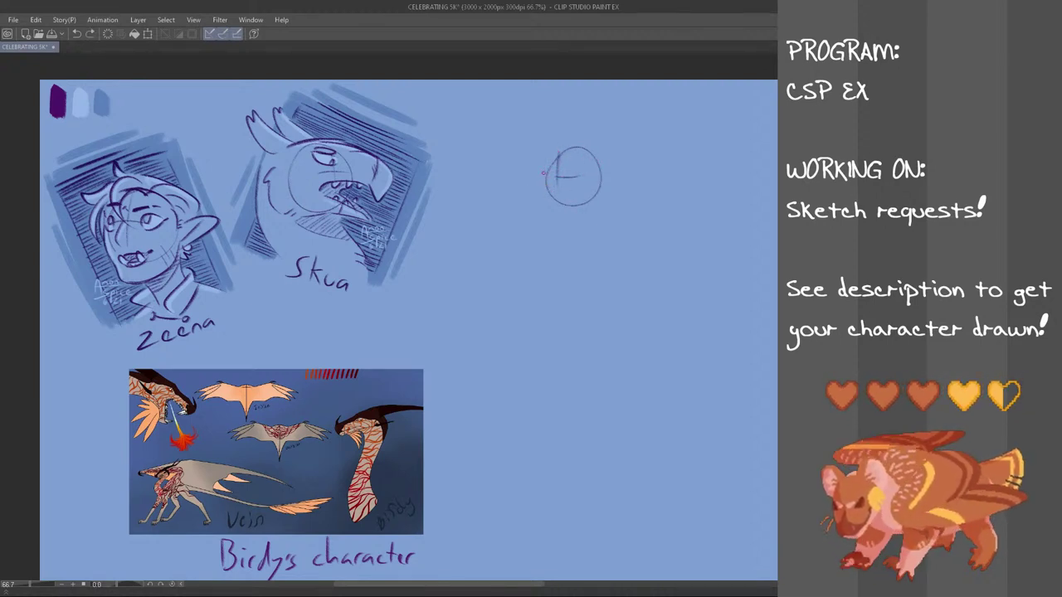
# - Sketch the dragon's long snout with a rounded nose and a lower jaw line running back under the circle
pyautogui.moveTo(546, 181); pyautogui.dragTo(503, 201)
pyautogui.hotkey('ctrl', 'z')
pyautogui.hotkey('ctrl', 'z')
pyautogui.moveTo(497, 211)
pyautogui.mouseDown()
pyautogui.moveTo(502, 233)
pyautogui.moveTo(498, 217)
pyautogui.moveTo(584, 210)
pyautogui.mouseUp()
pyautogui.hotkey('ctrl', 'z')
pyautogui.hotkey('ctrl', 'z')
pyautogui.hotkey('ctrl', 'z')
pyautogui.moveTo(515, 235); pyautogui.dragTo(583, 214)
pyautogui.hotkey('ctrl', 'z')
pyautogui.hotkey('ctrl', 'z')
pyautogui.moveTo(524, 233); pyautogui.dragTo(609, 204)
pyautogui.hotkey('ctrl', 'z')
pyautogui.hotkey('ctrl', 'z')
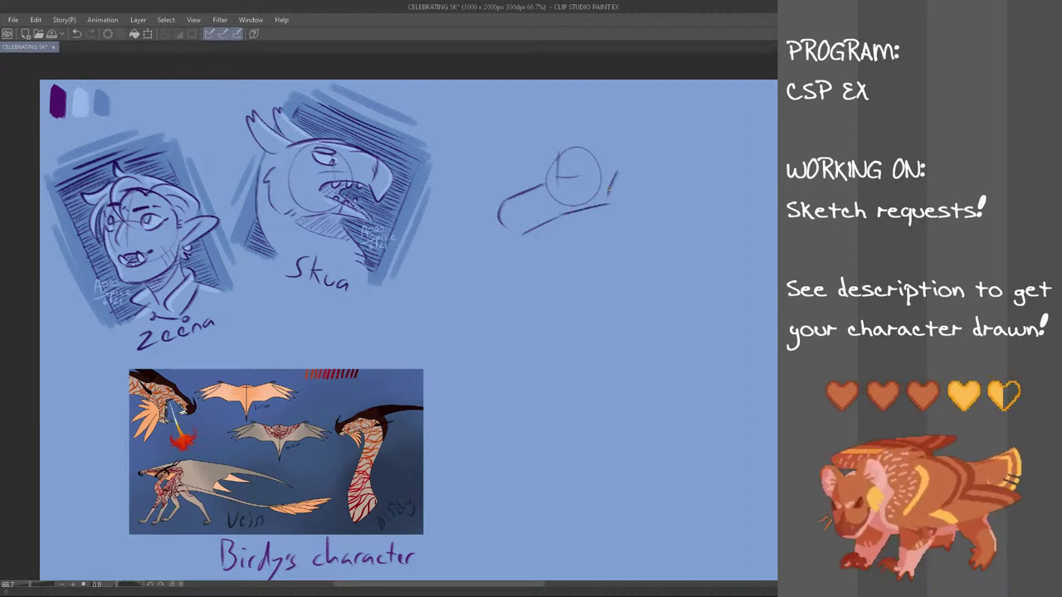
# - Draw the back of the dragon's cheek and a pointed spike extending backward from the jaw
pyautogui.moveTo(608, 170)
pyautogui.mouseDown()
pyautogui.moveTo(608, 190)
pyautogui.moveTo(660, 195)
pyautogui.moveTo(634, 193)
pyautogui.mouseUp()
pyautogui.hotkey('ctrl', 'z')
pyautogui.hotkey('ctrl', 'z')
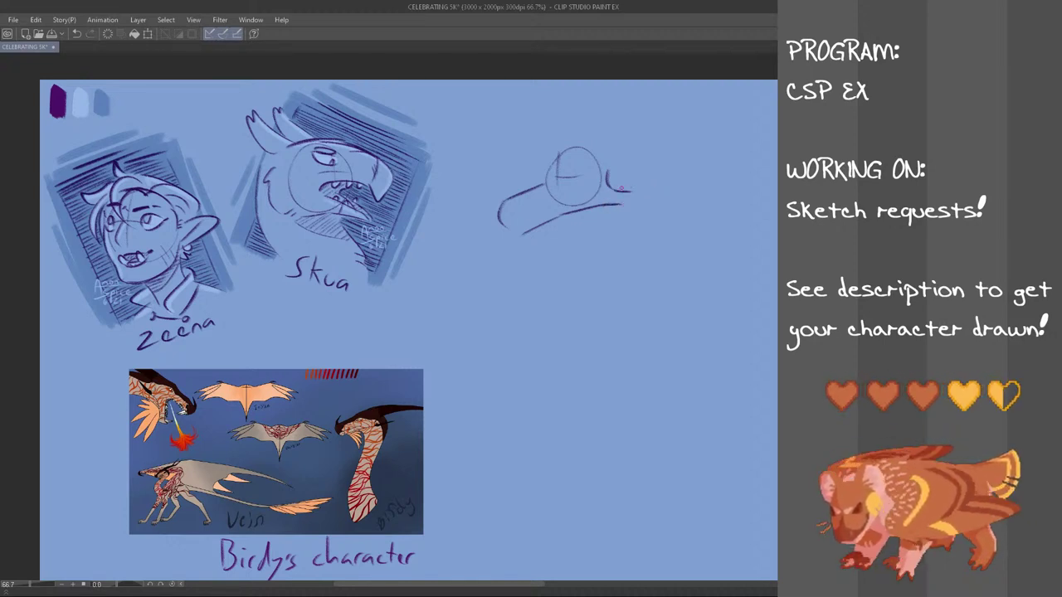
pyautogui.hotkey('ctrl', 'z')
pyautogui.moveTo(626, 192)
pyautogui.mouseDown()
pyautogui.moveTo(658, 178)
pyautogui.moveTo(625, 202)
pyautogui.moveTo(669, 184)
pyautogui.moveTo(625, 203)
pyautogui.mouseUp()
pyautogui.hotkey('ctrl', 'z')
pyautogui.hotkey('ctrl', 'z')
pyautogui.hotkey('ctrl', 'z')
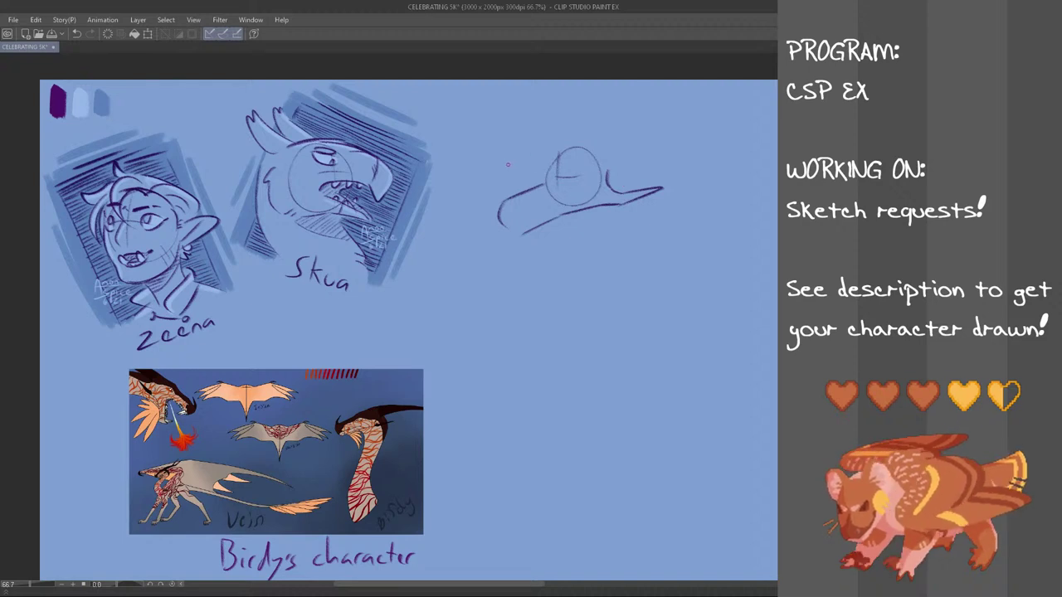
# - Add an upright horn on the dragon's nose, a nostril, a jagged mouth line and the chin contour
pyautogui.hotkey('ctrl', 'z')
pyautogui.moveTo(499, 213)
pyautogui.mouseDown()
pyautogui.moveTo(499, 189)
pyautogui.moveTo(516, 172)
pyautogui.mouseUp()
pyautogui.hotkey('ctrl', 'z')
pyautogui.hotkey('ctrl', 'z')
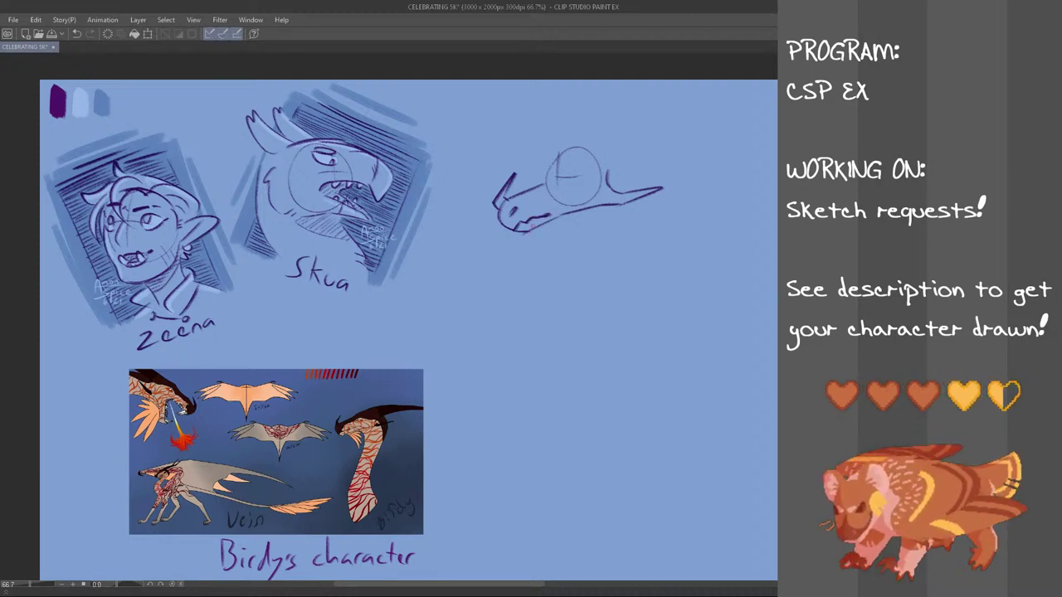
pyautogui.hotkey('ctrl', 'z')
pyautogui.moveTo(517, 231); pyautogui.dragTo(615, 207)
pyautogui.hotkey('ctrl', 'z')
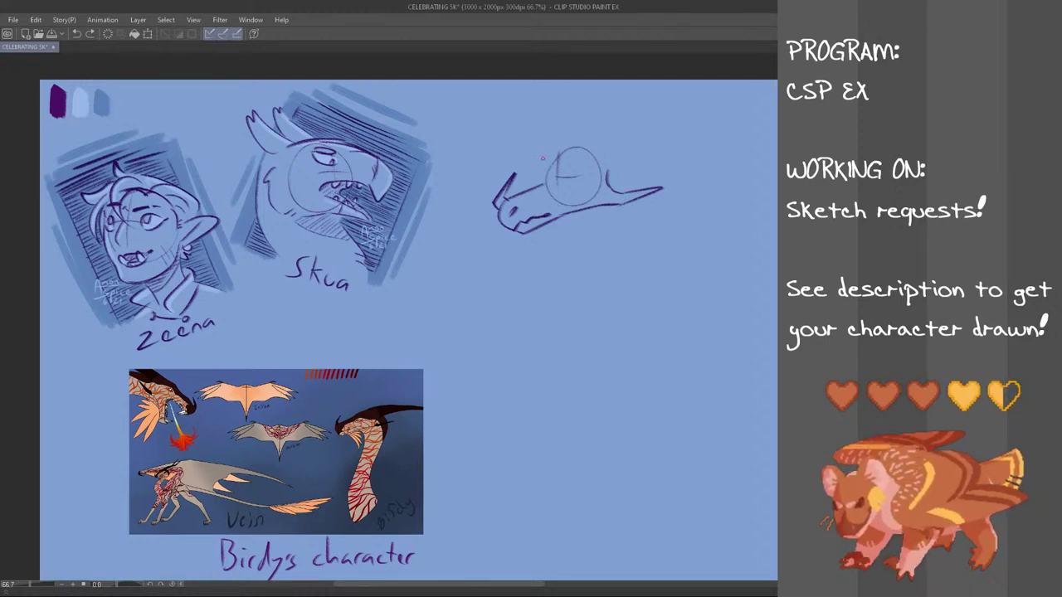
# - Draw the dragon's brow and two long horns sweeping back from the top of the head
pyautogui.moveTo(537, 184)
pyautogui.mouseDown()
pyautogui.moveTo(556, 156)
pyautogui.moveTo(551, 165)
pyautogui.mouseUp()
pyautogui.hotkey('ctrl', 'z')
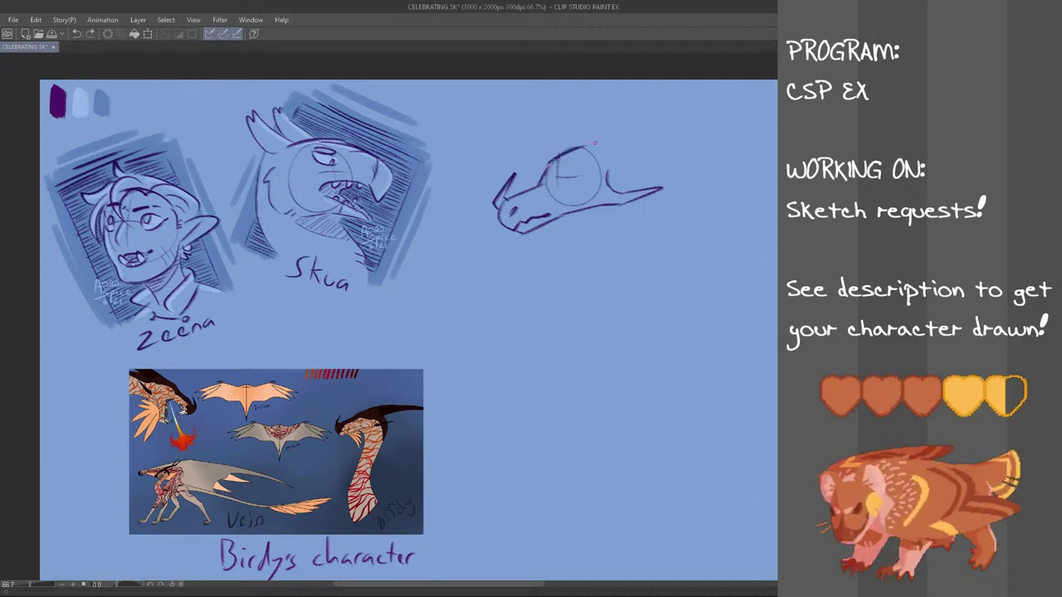
pyautogui.moveTo(598, 150)
pyautogui.mouseDown()
pyautogui.moveTo(610, 171)
pyautogui.moveTo(687, 133)
pyautogui.moveTo(612, 171)
pyautogui.moveTo(698, 124)
pyautogui.moveTo(606, 158)
pyautogui.moveTo(635, 108)
pyautogui.mouseUp()
pyautogui.hotkey('ctrl', 'z')
pyautogui.hotkey('ctrl', 'z')
pyautogui.hotkey('ctrl', 'z')
pyautogui.moveTo(559, 155); pyautogui.dragTo(648, 101)
pyautogui.moveTo(647, 101)
pyautogui.mouseDown()
pyautogui.moveTo(590, 147)
pyautogui.moveTo(637, 101)
pyautogui.mouseUp()
pyautogui.hotkey('ctrl', 'z')
pyautogui.hotkey('ctrl', 'z')
pyautogui.moveTo(637, 101)
pyautogui.mouseDown()
pyautogui.moveTo(597, 138)
pyautogui.moveTo(641, 109)
pyautogui.moveTo(600, 144)
pyautogui.mouseUp()
pyautogui.hotkey('ctrl', 'z')
pyautogui.hotkey('ctrl', 'z')
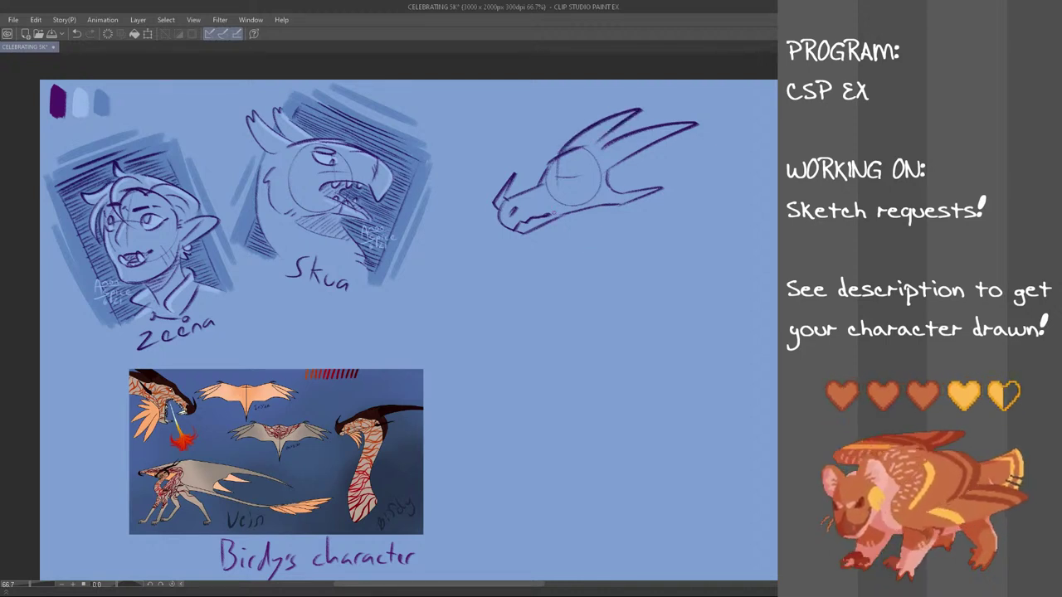
pyautogui.moveTo(535, 230); pyautogui.dragTo(560, 265)
pyautogui.hotkey('ctrl', 'z')
pyautogui.hotkey('ctrl', 'z')
pyautogui.moveTo(560, 265)
pyautogui.mouseDown()
pyautogui.moveTo(538, 235)
pyautogui.moveTo(573, 260)
pyautogui.moveTo(570, 226)
pyautogui.mouseUp()
pyautogui.hotkey('ctrl', 'z')
pyautogui.hotkey('ctrl', 'z')
pyautogui.hotkey('ctrl', 'z')
pyautogui.hotkey('ctrl', 'z')
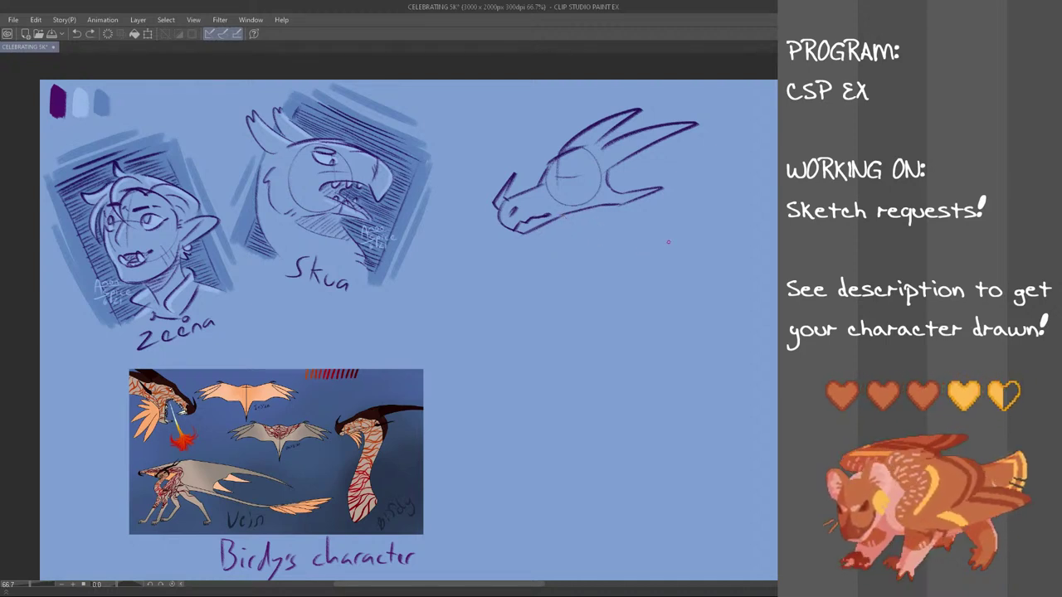
# - Draw a pointed frill hanging under the dragon's jaw and a line for the upper eyelid
pyautogui.moveTo(556, 218)
pyautogui.mouseDown()
pyautogui.moveTo(577, 252)
pyautogui.moveTo(577, 242)
pyautogui.mouseUp()
pyautogui.hotkey('ctrl', 'z')
pyautogui.hotkey('ctrl', 'z')
pyautogui.hotkey('ctrl', 'z')
pyautogui.hotkey('ctrl', 'z')
pyautogui.hotkey('ctrl', 'z')
pyautogui.hotkey('ctrl', 'z')
pyautogui.hotkey('ctrl', 'z')
pyautogui.hotkey('ctrl', 'z')
pyautogui.hotkey('ctrl', 'z')
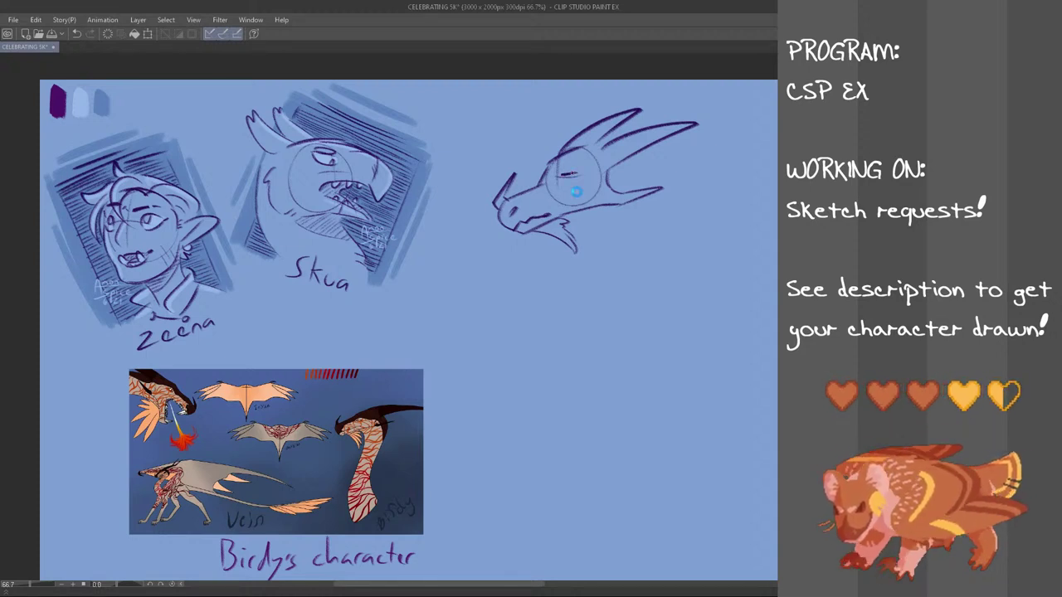
# - Draw the dragon's half-closed eye and the far brow, and outline the base of the horns
pyautogui.hotkey('ctrl', 'z')
pyautogui.moveTo(563, 175)
pyautogui.mouseDown()
pyautogui.moveTo(582, 176)
pyautogui.moveTo(573, 182)
pyautogui.mouseUp()
pyautogui.hotkey('ctrl', 'z')
pyautogui.hotkey('ctrl', 'z')
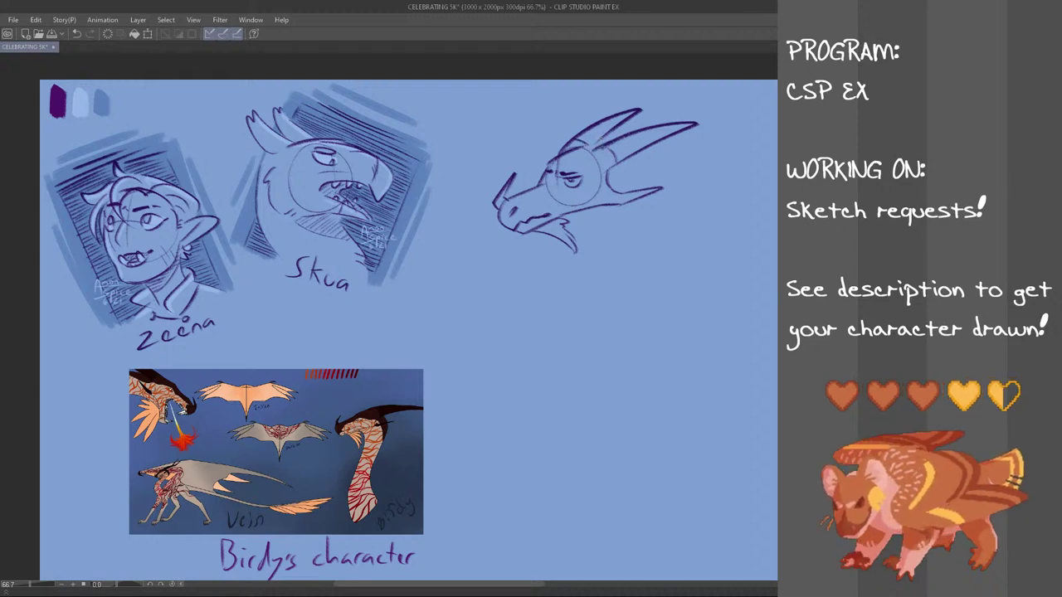
# - Extend the dragon's upper horn farther back and define the base of the cheek spike
pyautogui.moveTo(606, 136)
pyautogui.mouseDown()
pyautogui.moveTo(667, 107)
pyautogui.moveTo(641, 113)
pyautogui.mouseUp()
pyautogui.hotkey('ctrl', 'z')
pyautogui.hotkey('ctrl', 'z')
pyautogui.moveTo(615, 209); pyautogui.dragTo(594, 272)
pyautogui.hotkey('ctrl', 'z')
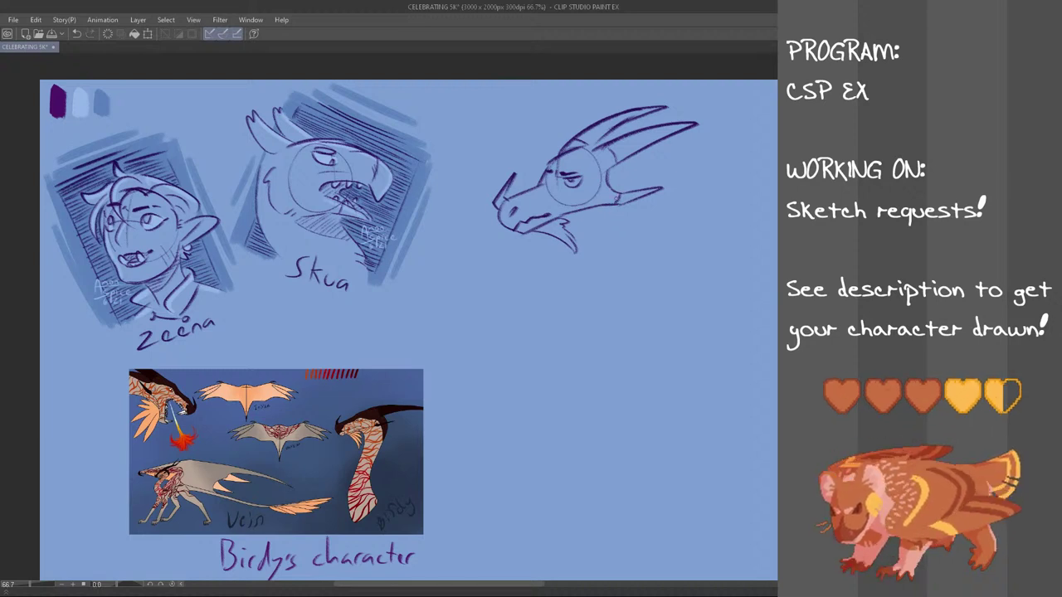
# - Sketch the dragon's curved neck, and hatch shading under the jaw and on the far horn
pyautogui.moveTo(618, 171)
pyautogui.mouseDown()
pyautogui.moveTo(595, 254)
pyautogui.moveTo(622, 231)
pyautogui.moveTo(596, 280)
pyautogui.mouseUp()
pyautogui.hotkey('ctrl', 'z')
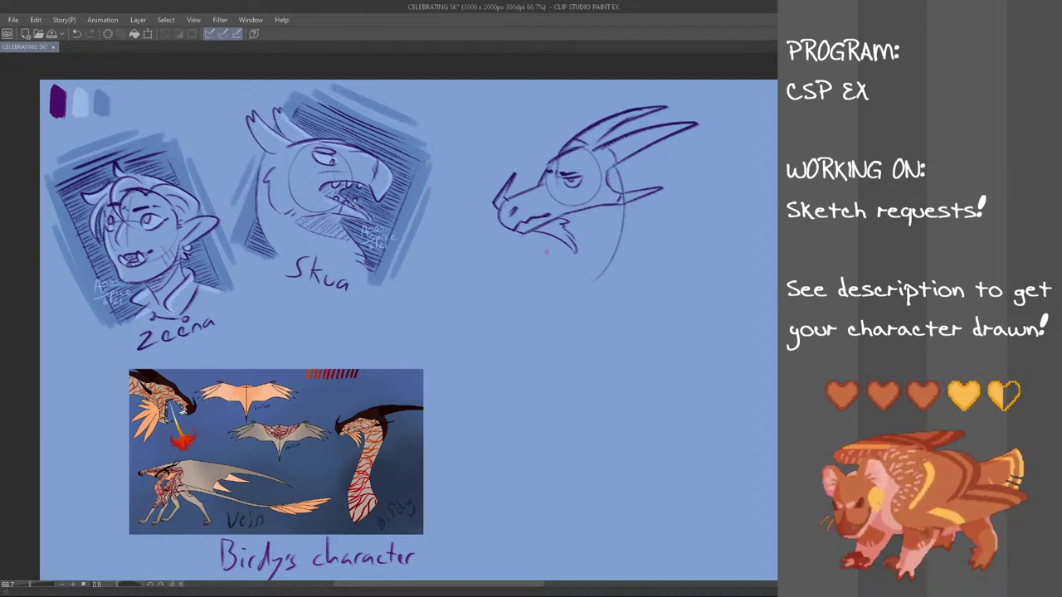
pyautogui.moveTo(571, 215)
pyautogui.mouseDown()
pyautogui.moveTo(574, 243)
pyautogui.moveTo(542, 276)
pyautogui.moveTo(544, 301)
pyautogui.moveTo(607, 294)
pyautogui.mouseUp()
pyautogui.hotkey('ctrl', 'z')
pyautogui.hotkey('ctrl', 'z')
pyautogui.moveTo(575, 239); pyautogui.dragTo(604, 207)
pyautogui.hotkey('ctrl', 'z')
pyautogui.hotkey('ctrl', 'z')
pyautogui.moveTo(571, 243)
pyautogui.mouseDown()
pyautogui.moveTo(600, 211)
pyautogui.moveTo(571, 222)
pyautogui.moveTo(572, 240)
pyautogui.mouseUp()
pyautogui.hotkey('ctrl', 'z')
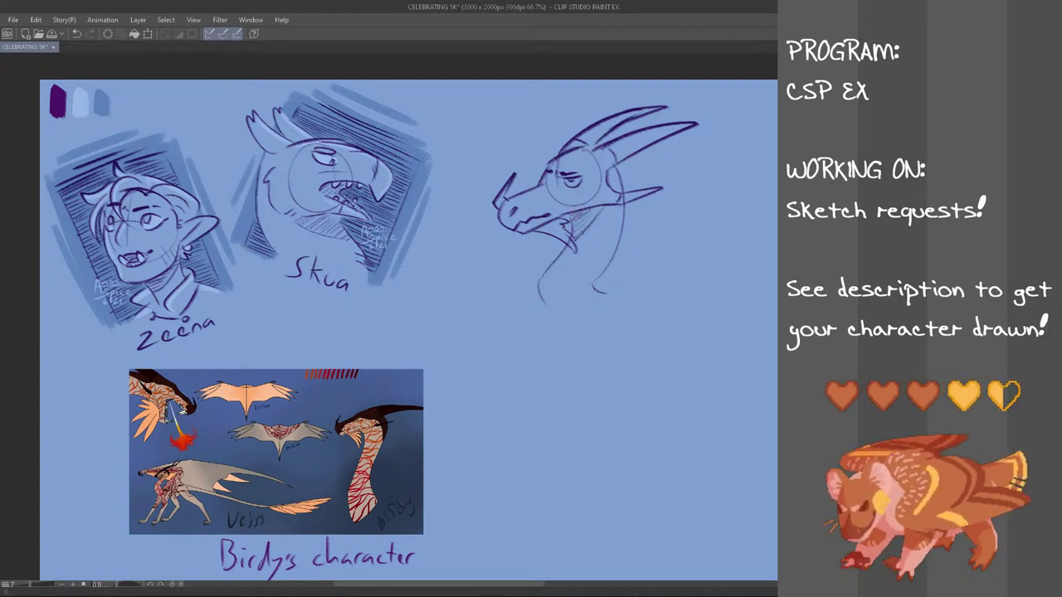
pyautogui.moveTo(594, 140)
pyautogui.mouseDown()
pyautogui.moveTo(576, 145)
pyautogui.moveTo(592, 134)
pyautogui.mouseUp()
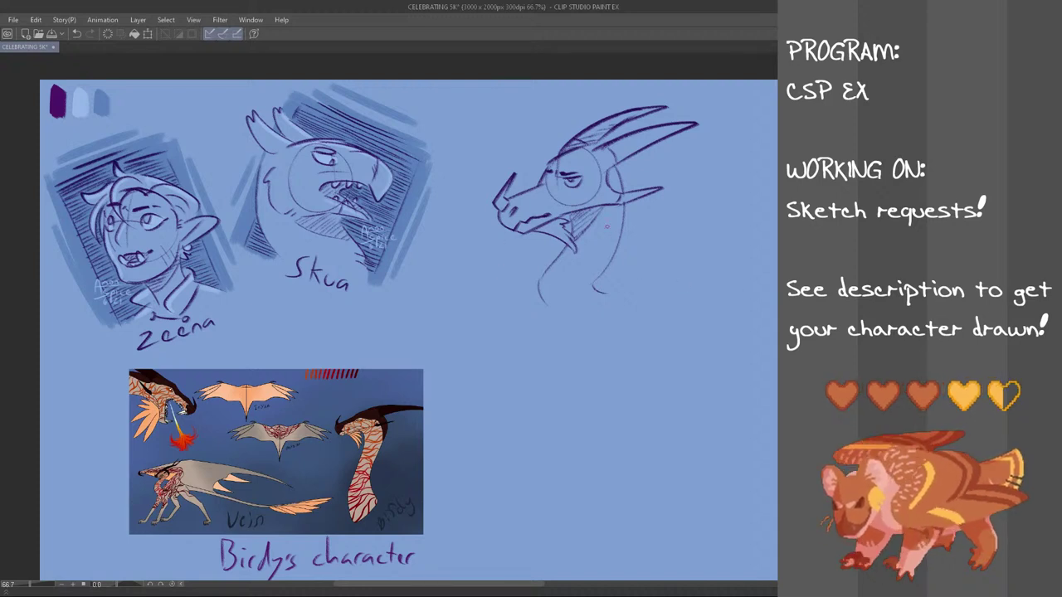
# - Draw the slanted edge of a background panel running from the dragon's chin down in front of the neck
pyautogui.moveTo(514, 233); pyautogui.dragTo(503, 288)
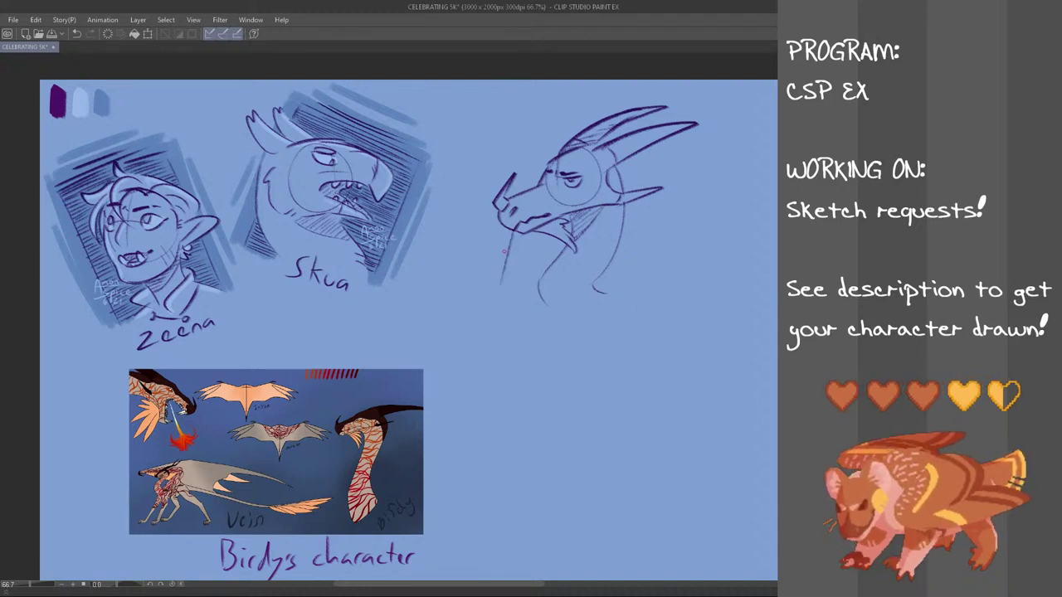
pyautogui.hotkey('ctrl', 'z')
pyautogui.moveTo(524, 234); pyautogui.dragTo(509, 282)
pyautogui.hotkey('ctrl', 'z')
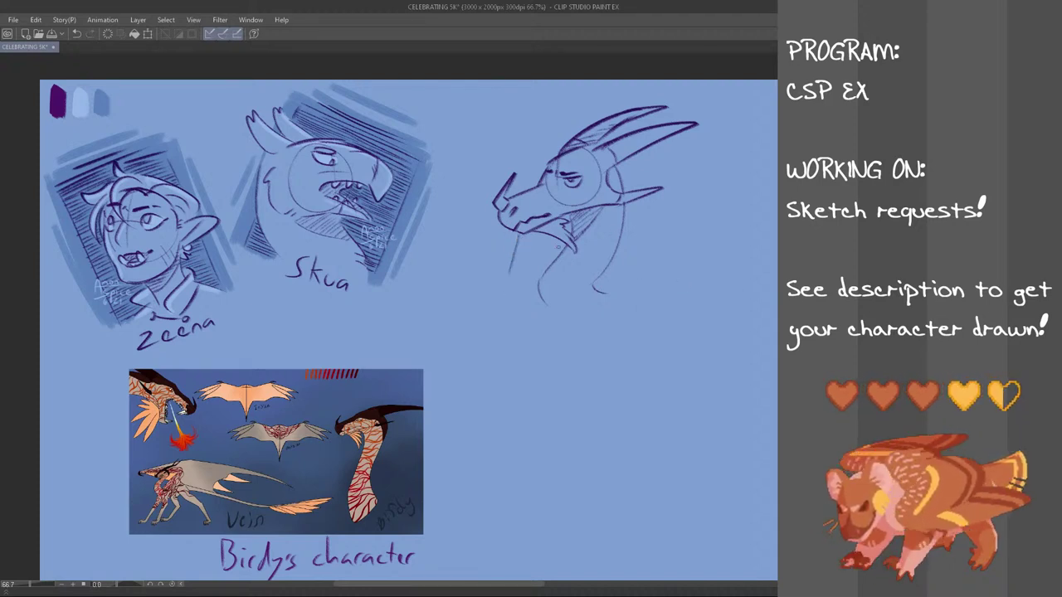
pyautogui.hotkey('ctrl', 'z')
pyautogui.moveTo(520, 237); pyautogui.dragTo(507, 282)
# - Draw the parallel panel edge behind the dragon's neck and short lines between the lower horn and cheek spike
pyautogui.moveTo(641, 208); pyautogui.dragTo(614, 292)
pyautogui.hotkey('ctrl', 'z')
pyautogui.hotkey('ctrl', 'z')
pyautogui.moveTo(661, 151)
pyautogui.mouseDown()
pyautogui.moveTo(647, 188)
pyautogui.moveTo(636, 171)
pyautogui.moveTo(659, 174)
pyautogui.mouseUp()
pyautogui.hotkey('ctrl', 'z')
pyautogui.hotkey('ctrl', 'z')
pyautogui.hotkey('ctrl', 'z')
pyautogui.hotkey('ctrl', 'z')
pyautogui.moveTo(628, 161)
pyautogui.mouseDown()
pyautogui.moveTo(655, 166)
pyautogui.moveTo(648, 159)
pyautogui.mouseUp()
pyautogui.moveTo(506, 287); pyautogui.dragTo(536, 298)
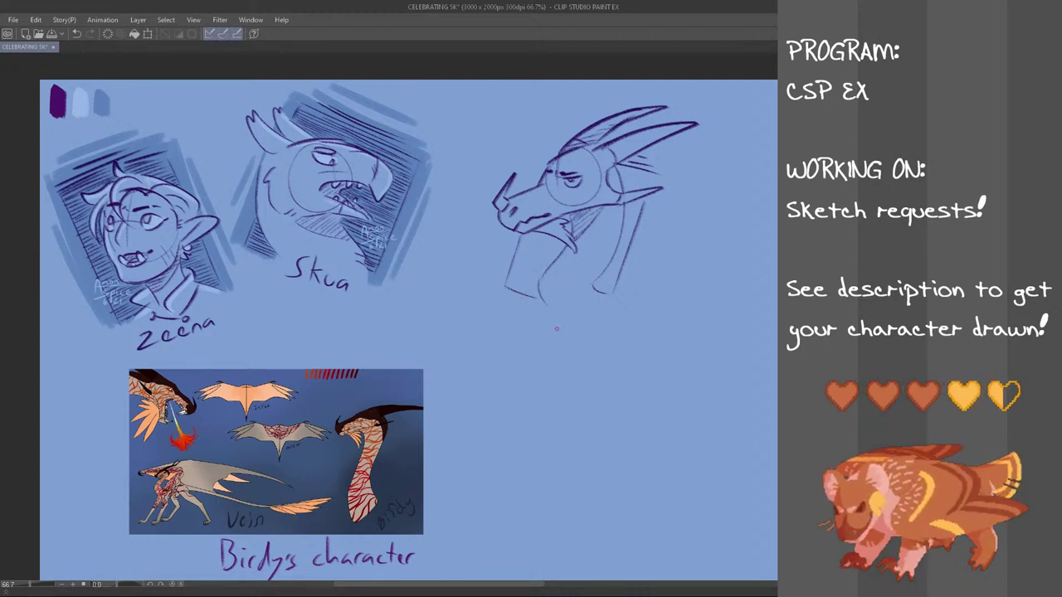
# - Fill the background panel between the dragon's jaw and the front of the neck with dense slanted hatching
pyautogui.hotkey('ctrl', 'z')
pyautogui.moveTo(505, 291); pyautogui.dragTo(535, 299)
pyautogui.moveTo(508, 287)
pyautogui.mouseDown()
pyautogui.moveTo(534, 295)
pyautogui.moveTo(531, 284)
pyautogui.mouseUp()
pyautogui.moveTo(511, 274); pyautogui.dragTo(534, 269)
pyautogui.moveTo(513, 276); pyautogui.dragTo(543, 254)
pyautogui.moveTo(517, 269)
pyautogui.mouseDown()
pyautogui.moveTo(521, 222)
pyautogui.moveTo(554, 242)
pyautogui.mouseUp()
pyautogui.moveTo(522, 250); pyautogui.dragTo(564, 235)
pyautogui.moveTo(524, 247); pyautogui.dragTo(562, 232)
pyautogui.moveTo(537, 242); pyautogui.dragTo(561, 229)
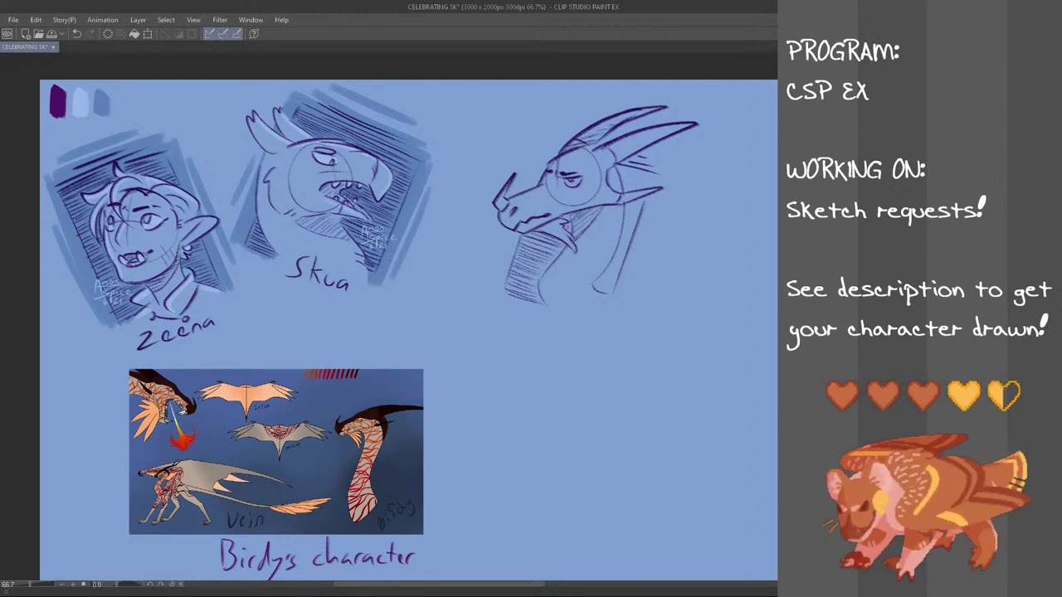
pyautogui.moveTo(507, 304); pyautogui.dragTo(539, 286)
pyautogui.moveTo(504, 294)
pyautogui.mouseDown()
pyautogui.moveTo(539, 280)
pyautogui.moveTo(547, 252)
pyautogui.mouseUp()
pyautogui.moveTo(517, 264); pyautogui.dragTo(564, 232)
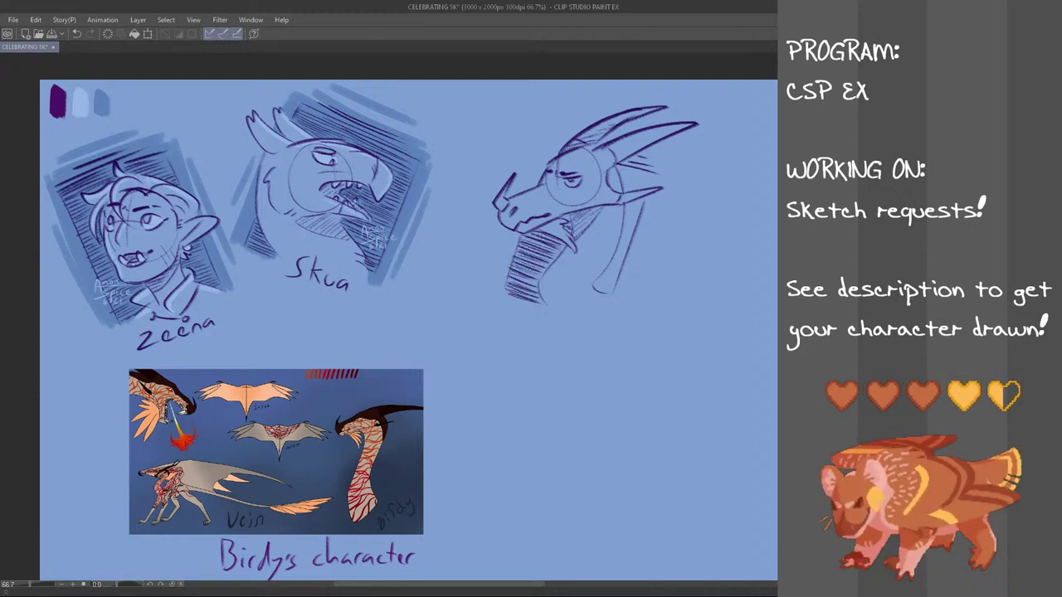
# - Hatch the background behind the dragon's neck, between horn and cheek spike, and in front of the forehead
pyautogui.moveTo(594, 293); pyautogui.dragTo(626, 259)
pyautogui.moveTo(614, 265); pyautogui.dragTo(629, 249)
pyautogui.moveTo(618, 248); pyautogui.dragTo(637, 214)
pyautogui.moveTo(624, 218); pyautogui.dragTo(641, 206)
pyautogui.moveTo(631, 212)
pyautogui.mouseDown()
pyautogui.moveTo(644, 202)
pyautogui.moveTo(635, 185)
pyautogui.moveTo(652, 176)
pyautogui.mouseUp()
pyautogui.moveTo(618, 183); pyautogui.dragTo(652, 170)
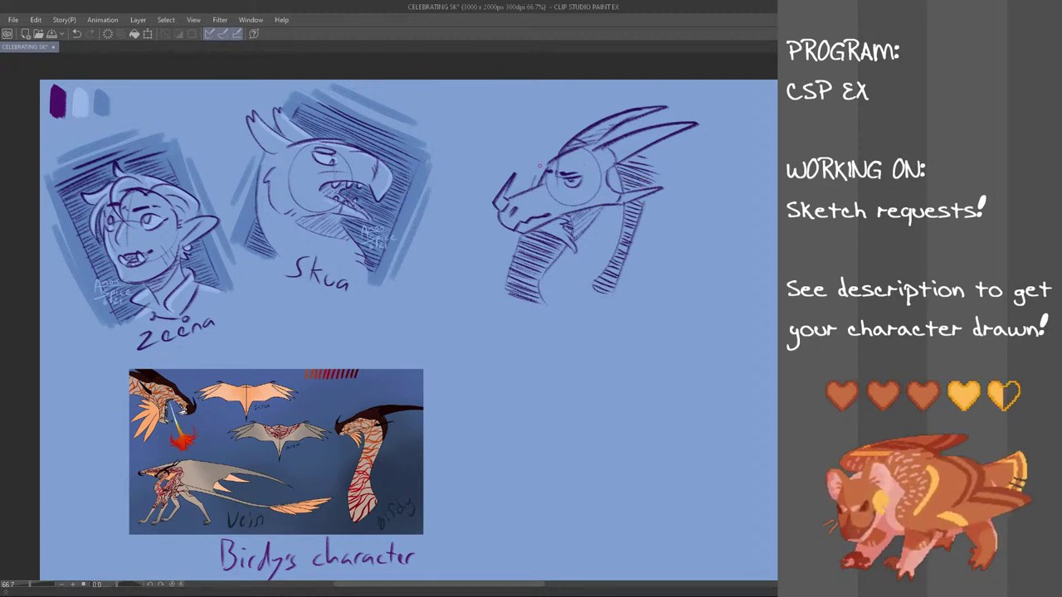
pyautogui.moveTo(548, 147); pyautogui.dragTo(562, 144)
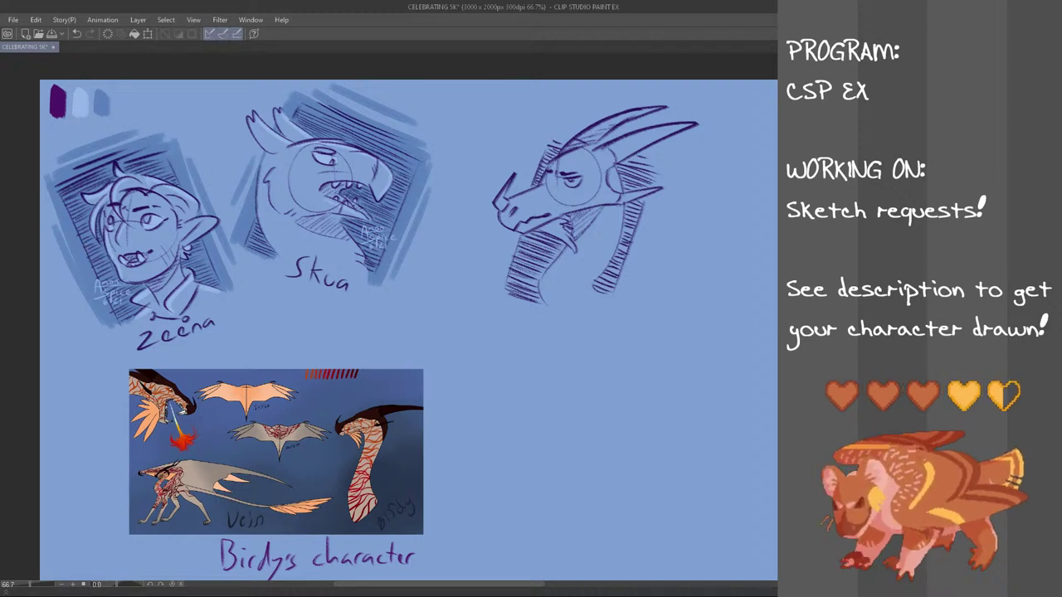
# - Lay broad medium-blue strokes over the hatched background in front of the dragon's snout and behind its neck
pyautogui.moveTo(497, 286)
pyautogui.mouseDown()
pyautogui.moveTo(544, 130)
pyautogui.moveTo(547, 153)
pyautogui.mouseUp()
pyautogui.hotkey('ctrl', 'z')
pyautogui.hotkey('ctrl', 'z')
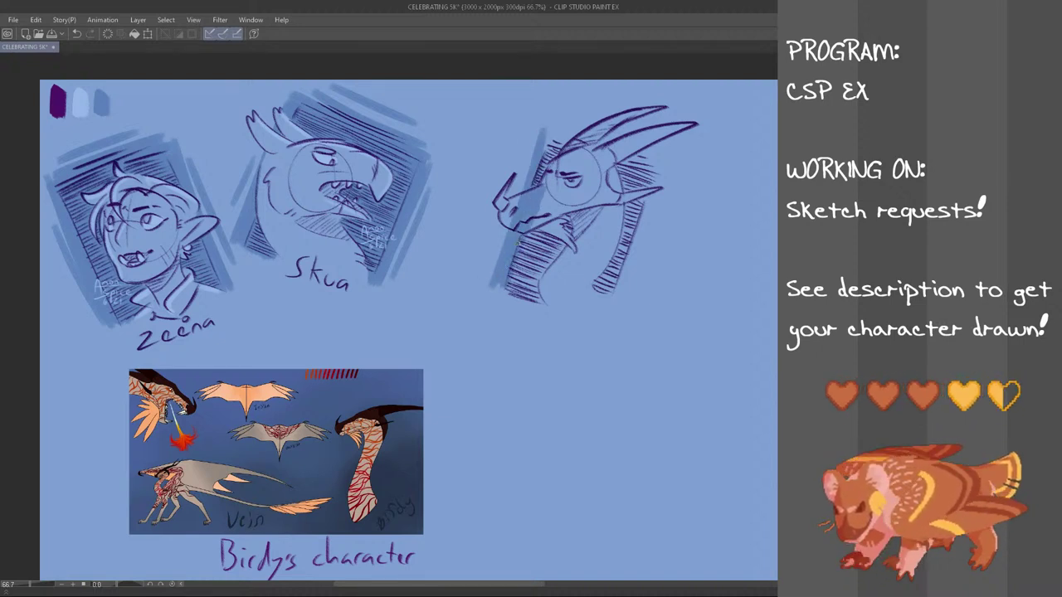
pyautogui.moveTo(506, 297)
pyautogui.mouseDown()
pyautogui.moveTo(546, 214)
pyautogui.moveTo(558, 217)
pyautogui.mouseUp()
pyautogui.moveTo(536, 278); pyautogui.dragTo(567, 217)
pyautogui.moveTo(555, 259); pyautogui.dragTo(574, 211)
pyautogui.moveTo(526, 297); pyautogui.dragTo(544, 257)
pyautogui.moveTo(526, 304)
pyautogui.mouseDown()
pyautogui.moveTo(539, 280)
pyautogui.moveTo(542, 290)
pyautogui.moveTo(604, 273)
pyautogui.mouseUp()
pyautogui.moveTo(601, 294); pyautogui.dragTo(627, 246)
pyautogui.moveTo(611, 295); pyautogui.dragTo(646, 207)
pyautogui.moveTo(620, 292); pyautogui.dragTo(677, 156)
pyautogui.moveTo(622, 241); pyautogui.dragTo(638, 196)
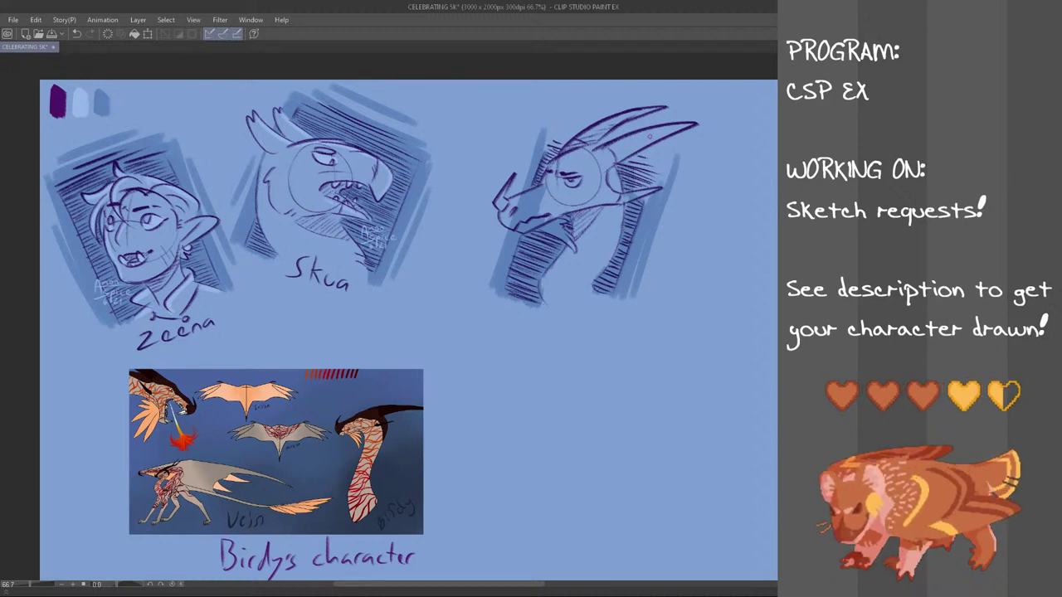
# - Extend the medium-blue background across the top of the panel and around the dragon's horns and forehead
pyautogui.moveTo(544, 123)
pyautogui.mouseDown()
pyautogui.moveTo(655, 139)
pyautogui.moveTo(673, 156)
pyautogui.mouseUp()
pyautogui.moveTo(564, 115); pyautogui.dragTo(677, 145)
pyautogui.hotkey('ctrl', 'z')
pyautogui.moveTo(597, 113); pyautogui.dragTo(626, 121)
pyautogui.moveTo(554, 130); pyautogui.dragTo(548, 152)
pyautogui.moveTo(562, 133)
pyautogui.mouseDown()
pyautogui.moveTo(544, 170)
pyautogui.moveTo(555, 155)
pyautogui.mouseUp()
pyautogui.moveTo(576, 132)
pyautogui.mouseDown()
pyautogui.moveTo(559, 147)
pyautogui.moveTo(594, 152)
pyautogui.moveTo(634, 176)
pyautogui.moveTo(638, 192)
pyautogui.mouseUp()
pyautogui.moveTo(672, 157); pyautogui.dragTo(664, 184)
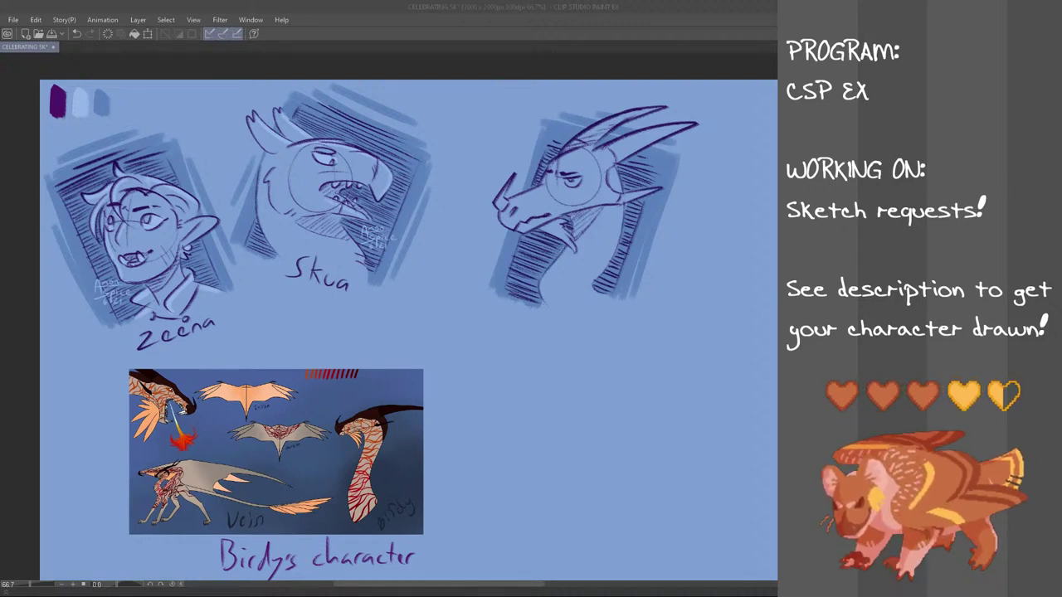
# - Handwrite the name "Vein" beneath the dragon's neck
pyautogui.scroll(-2, 562, 303)
pyautogui.scroll(1, 561, 302)
pyautogui.moveTo(561, 287)
pyautogui.mouseDown()
pyautogui.moveTo(577, 289)
pyautogui.moveTo(562, 303)
pyautogui.moveTo(576, 290)
pyautogui.mouseUp()
pyautogui.hotkey('ctrl', 'z')
pyautogui.hotkey('ctrl', 'z')
pyautogui.moveTo(575, 305); pyautogui.dragTo(587, 309)
pyautogui.hotkey('ctrl', 'z')
pyautogui.hotkey('ctrl', 'z')
pyautogui.moveTo(581, 308); pyautogui.dragTo(590, 315)
pyautogui.moveTo(594, 306); pyautogui.dragTo(612, 320)
pyautogui.hotkey('ctrl', 'z')
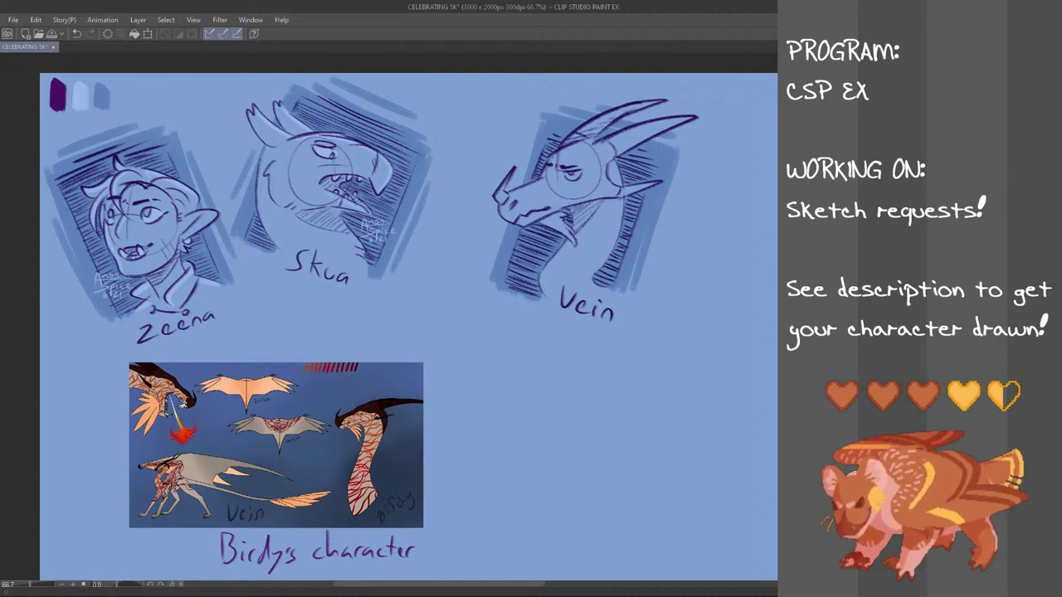
# - Copy the signature from the Skua sketch and place it on the hatched background in front of Vein's neck
pyautogui.moveTo(374, 197); pyautogui.dragTo(344, 249)
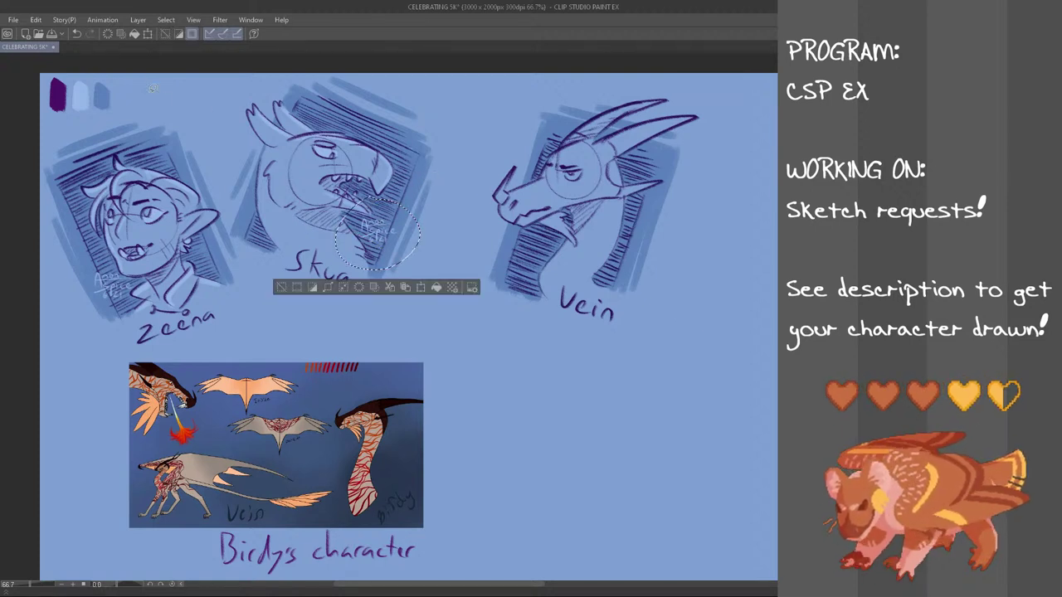
pyautogui.hotkey('ctrl', 'c')
pyautogui.hotkey('ctrl', 'v')
pyautogui.hotkey('ctrl', 't')
pyautogui.moveTo(383, 259)
pyautogui.mouseDown()
pyautogui.moveTo(532, 286)
pyautogui.moveTo(525, 302)
pyautogui.mouseUp()
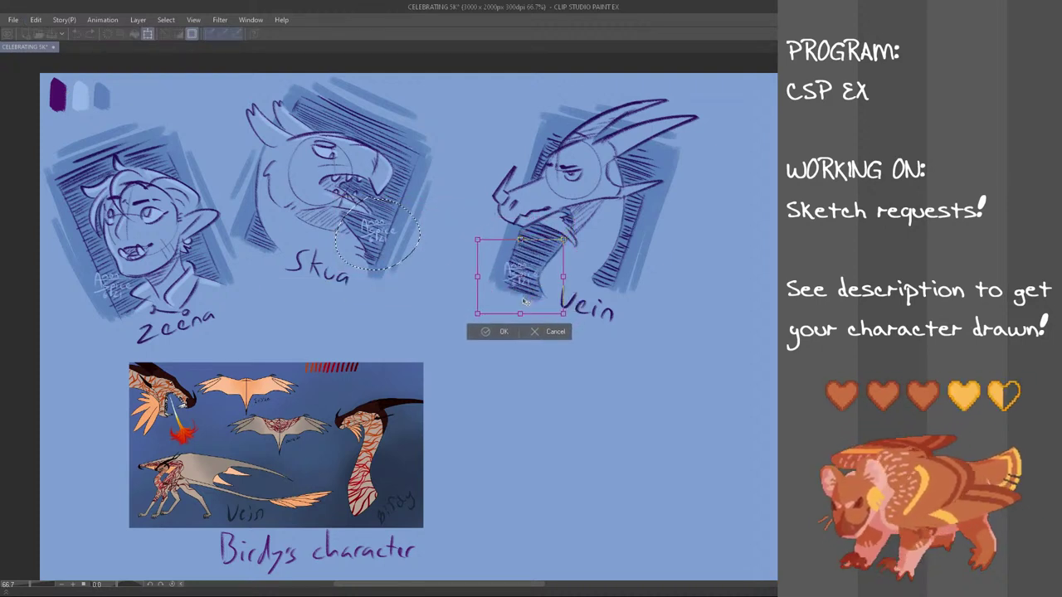
pyautogui.click(500, 333)
pyautogui.hotkey('ctrl', 'd')
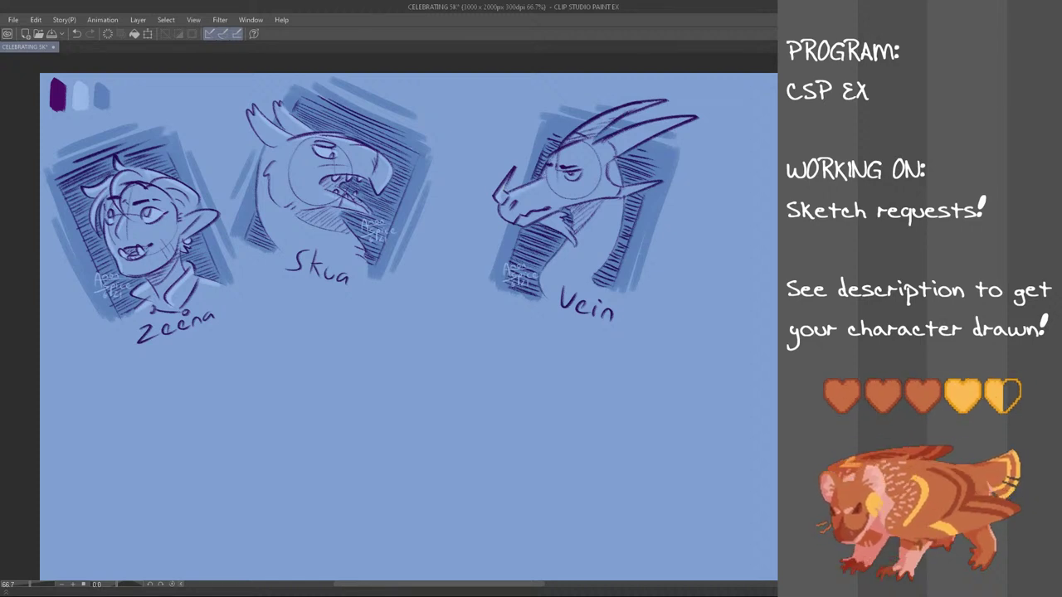
# - Paint light-blue highlights along Vein's horns, snout and the front edge of the neck
pyautogui.hotkey('ctrl', 'z')
pyautogui.hotkey('ctrl', 'z')
pyautogui.moveTo(545, 174)
pyautogui.mouseDown()
pyautogui.moveTo(587, 127)
pyautogui.moveTo(622, 110)
pyautogui.moveTo(644, 130)
pyautogui.moveTo(676, 120)
pyautogui.mouseUp()
pyautogui.hotkey('ctrl', 'z')
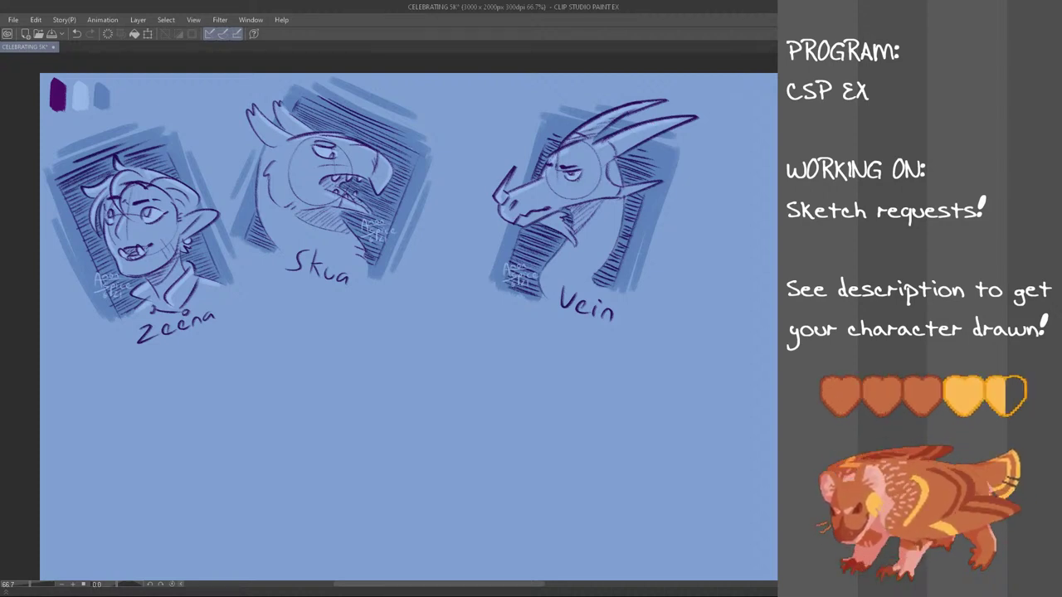
pyautogui.moveTo(550, 270); pyautogui.dragTo(563, 249)
pyautogui.hotkey('ctrl', 'z')
pyautogui.moveTo(544, 290); pyautogui.dragTo(569, 241)
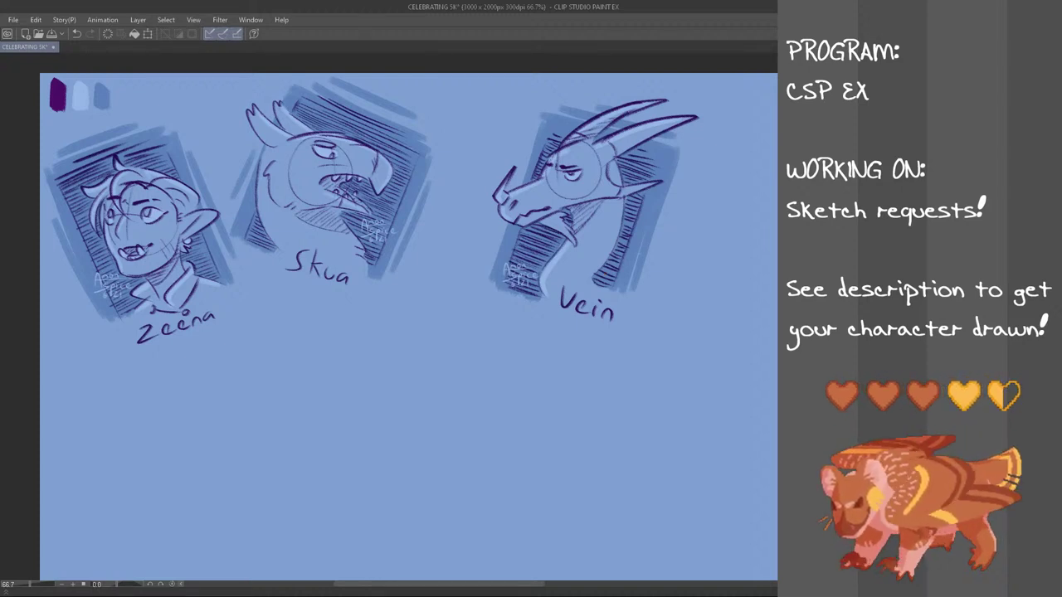
# - Move the whole Vein sketch, including its name, closer to the Skua sketch
pyautogui.moveTo(667, 81)
pyautogui.mouseDown()
pyautogui.moveTo(499, 331)
pyautogui.moveTo(651, 73)
pyautogui.moveTo(668, 80)
pyautogui.mouseUp()
pyautogui.hotkey('ctrl', 't')
pyautogui.moveTo(618, 281); pyautogui.dragTo(554, 262)
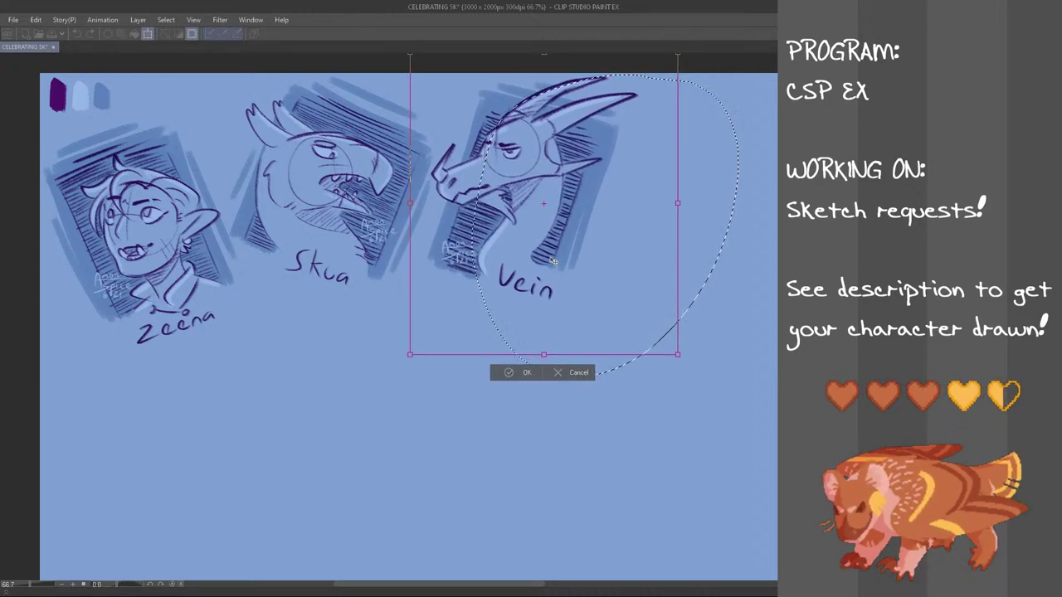
pyautogui.click(518, 378)
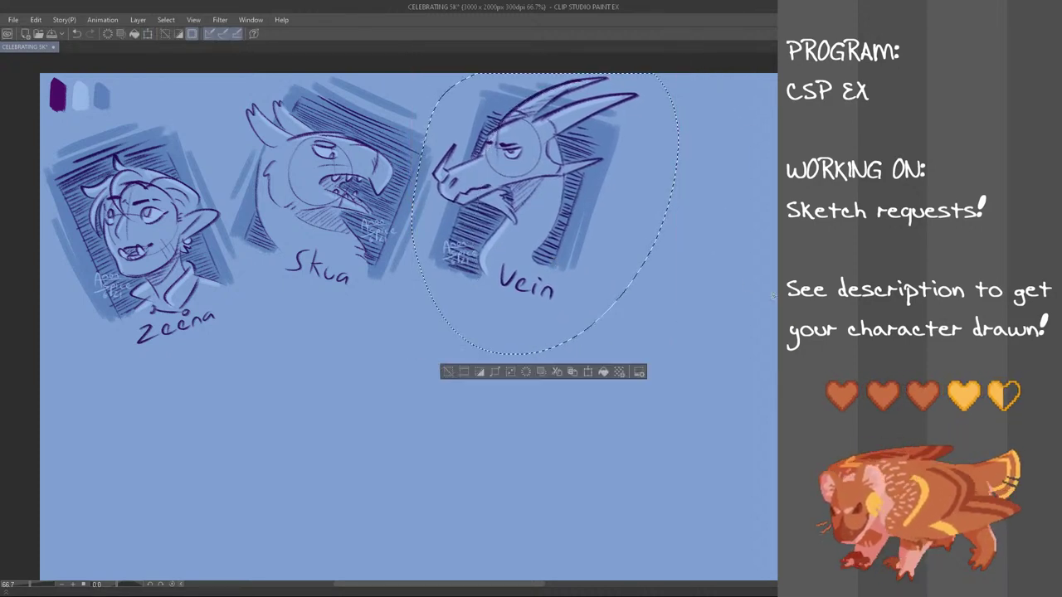
pyautogui.hotkey('ctrl', 'd')
pyautogui.scroll(2, 406, 332)
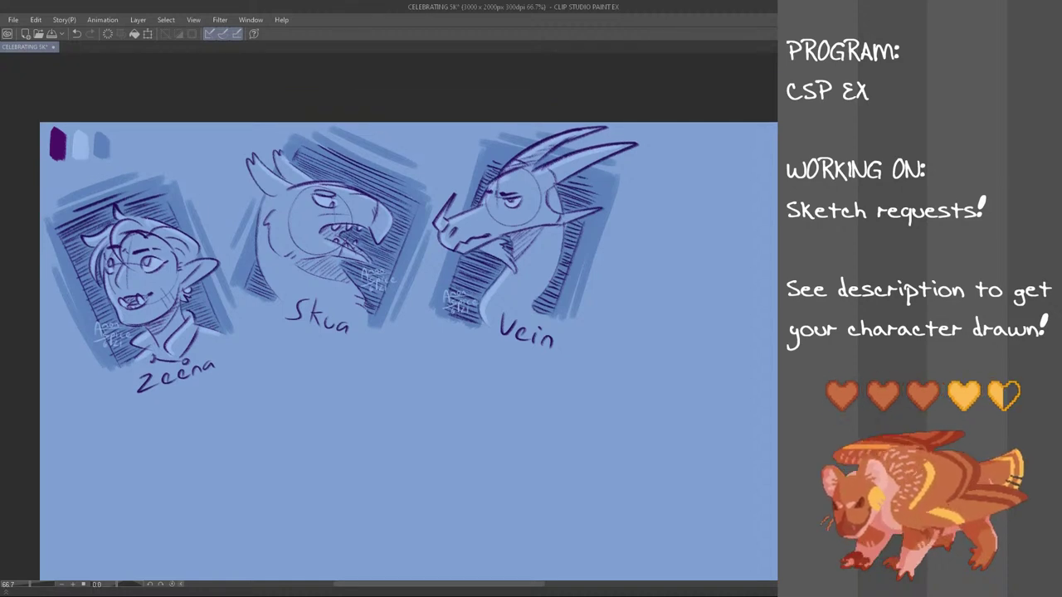
# - Bring in the winged, spotted creature's reference picture, scale it down and place it below the finished sketches
pyautogui.click(245, 43)
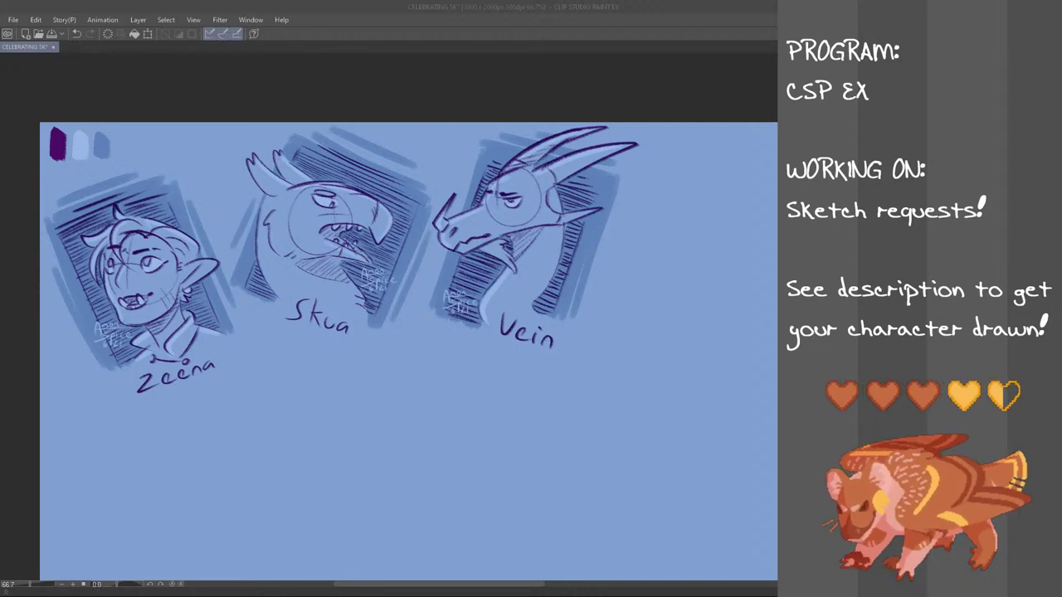
pyautogui.click(163, 5)
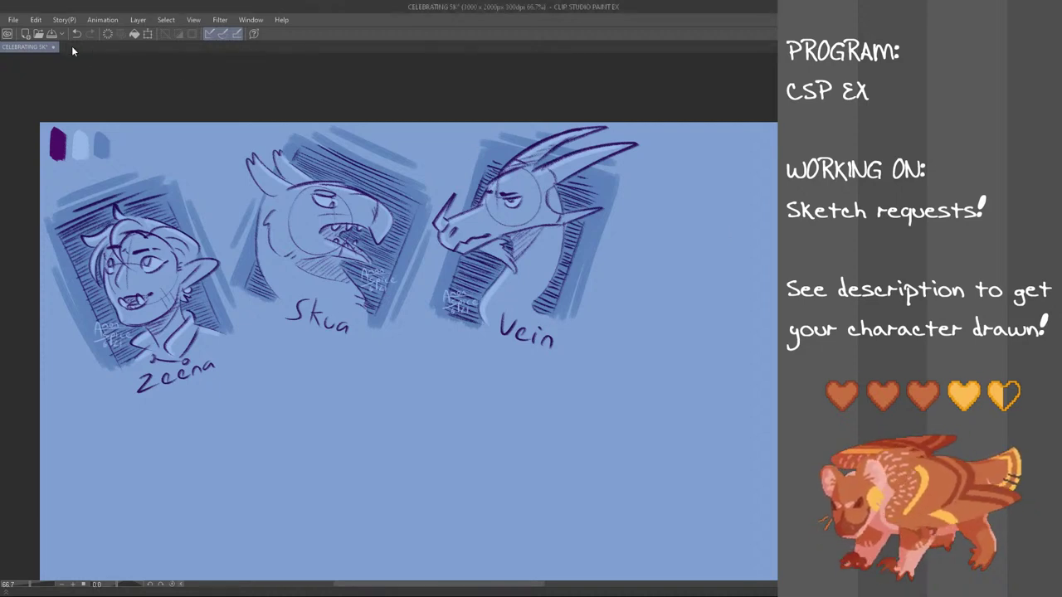
pyautogui.click(62, 100)
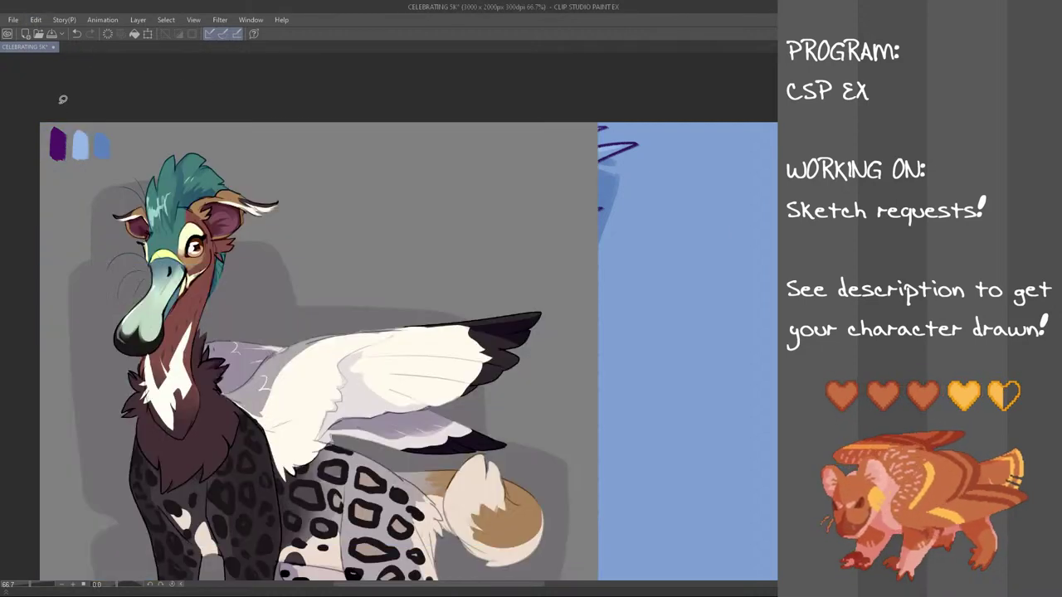
pyautogui.hotkey('ctrl', 't')
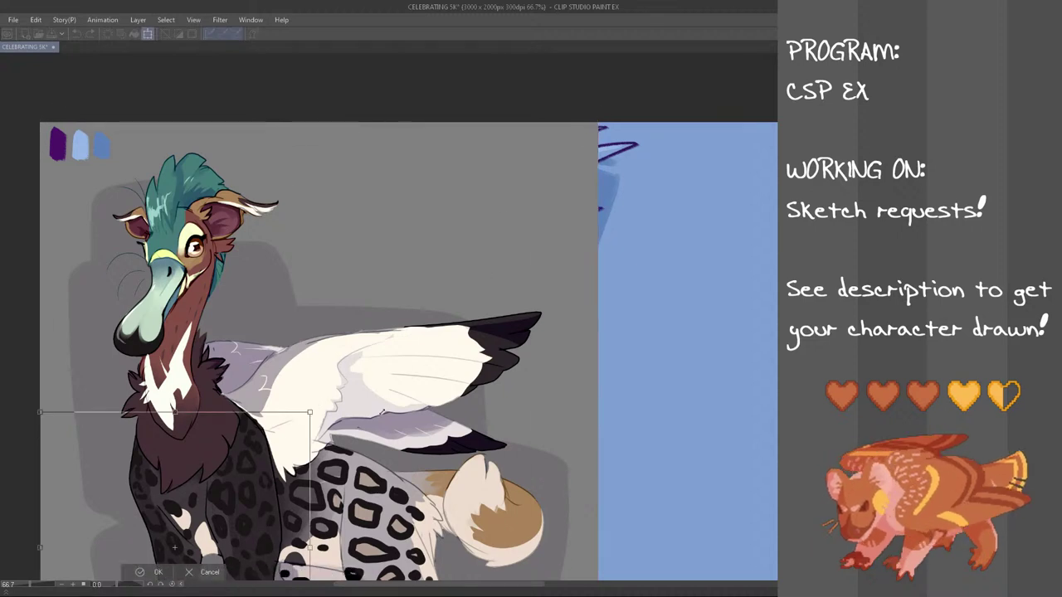
pyautogui.moveTo(597, 124); pyautogui.dragTo(300, 472)
pyautogui.moveTo(218, 517); pyautogui.dragTo(357, 444)
pyautogui.moveTo(390, 431); pyautogui.dragTo(406, 414)
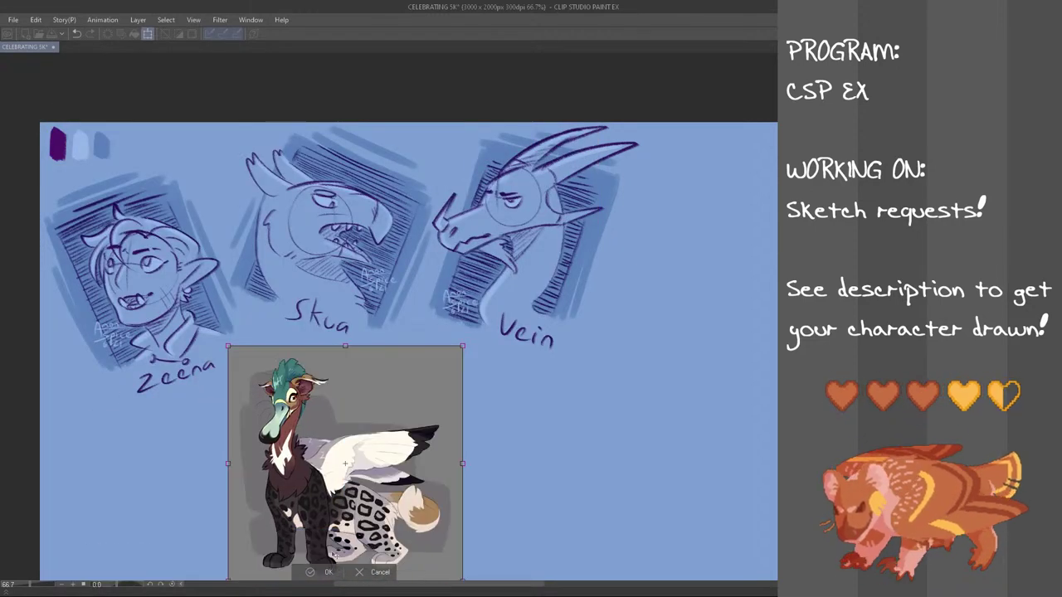
pyautogui.click(330, 572)
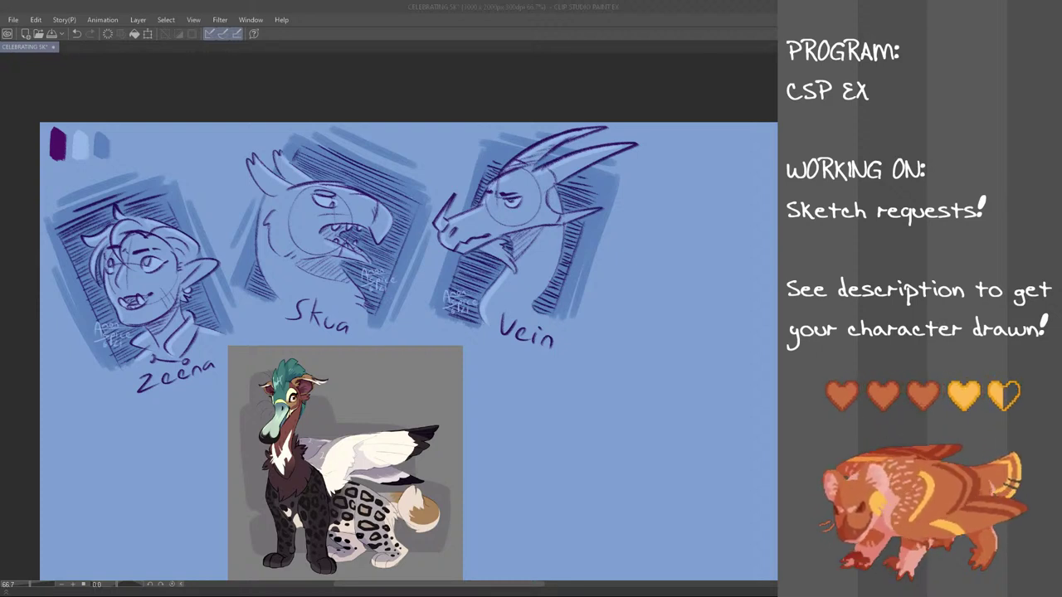
# - Handwrite a caption under the new reference picture with the owner's name followed by "character"
pyautogui.scroll(-3, 409, 332)
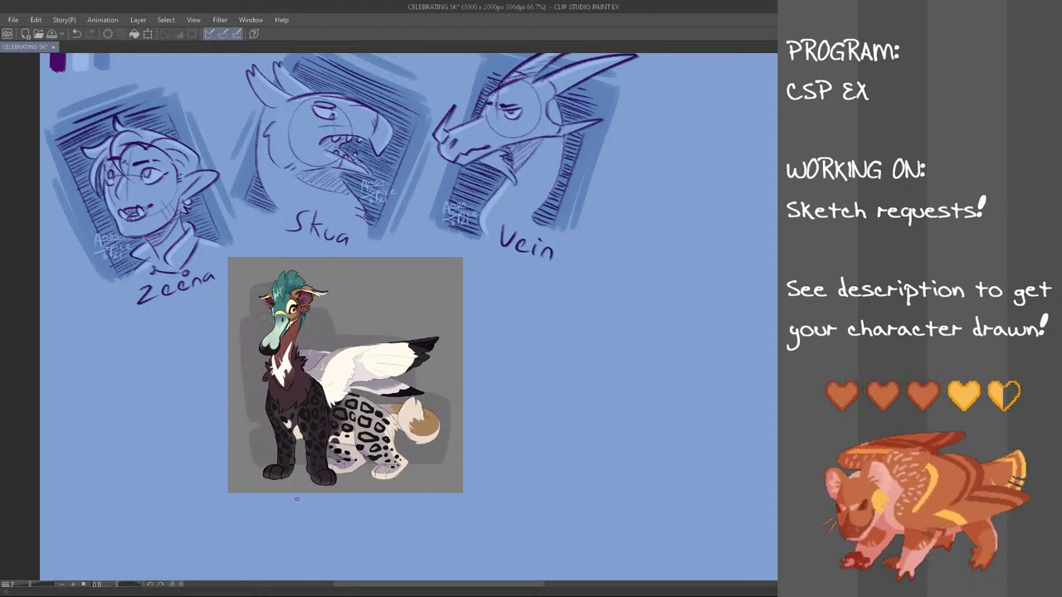
pyautogui.hotkey('ctrl', 'z')
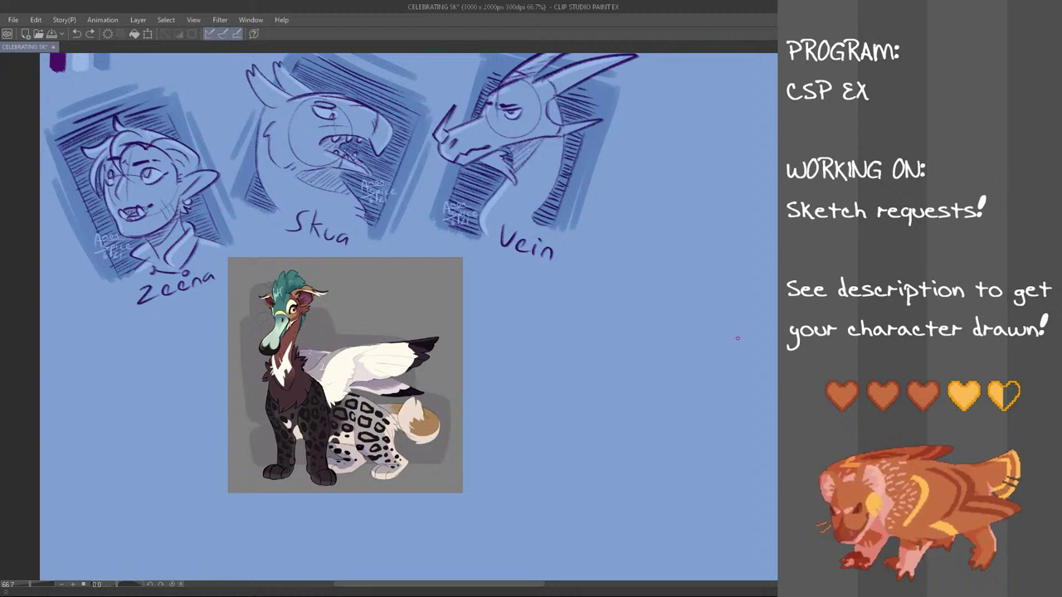
pyautogui.moveTo(290, 503)
pyautogui.mouseDown()
pyautogui.moveTo(289, 521)
pyautogui.moveTo(306, 527)
pyautogui.mouseUp()
pyautogui.hotkey('ctrl', 'z')
pyautogui.hotkey('ctrl', 'z')
pyautogui.hotkey('ctrl', 'z')
pyautogui.moveTo(316, 500)
pyautogui.mouseDown()
pyautogui.moveTo(355, 520)
pyautogui.moveTo(346, 507)
pyautogui.moveTo(340, 519)
pyautogui.moveTo(457, 520)
pyautogui.mouseUp()
pyautogui.moveTo(452, 510); pyautogui.dragTo(474, 520)
pyautogui.moveTo(473, 511); pyautogui.dragTo(479, 513)
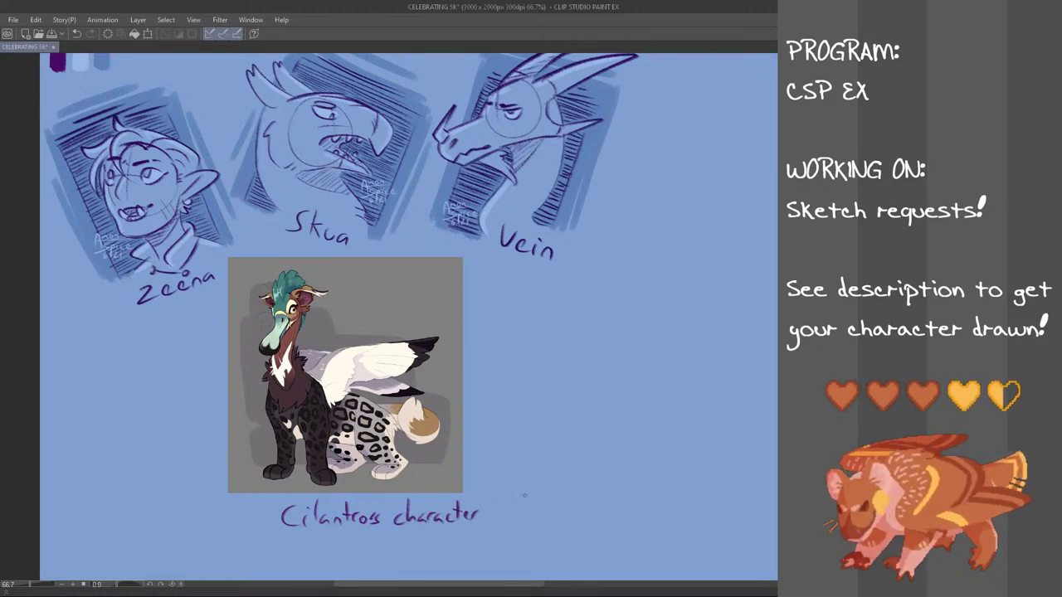
# - Move the captioned reference picture up to the top of the canvas, beside the Vein sketch
pyautogui.moveTo(685, 334)
pyautogui.mouseDown()
pyautogui.moveTo(590, 318)
pyautogui.moveTo(693, 357)
pyautogui.mouseUp()
pyautogui.moveTo(610, 341); pyautogui.dragTo(610, 427)
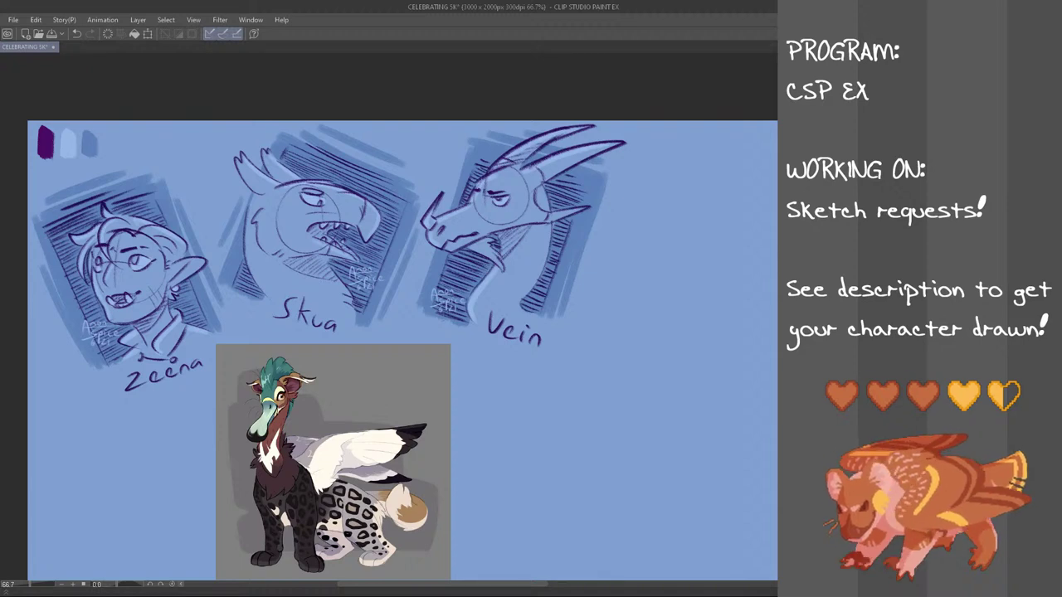
pyautogui.hotkey('ctrl', 't')
pyautogui.moveTo(436, 470); pyautogui.dragTo(587, 284)
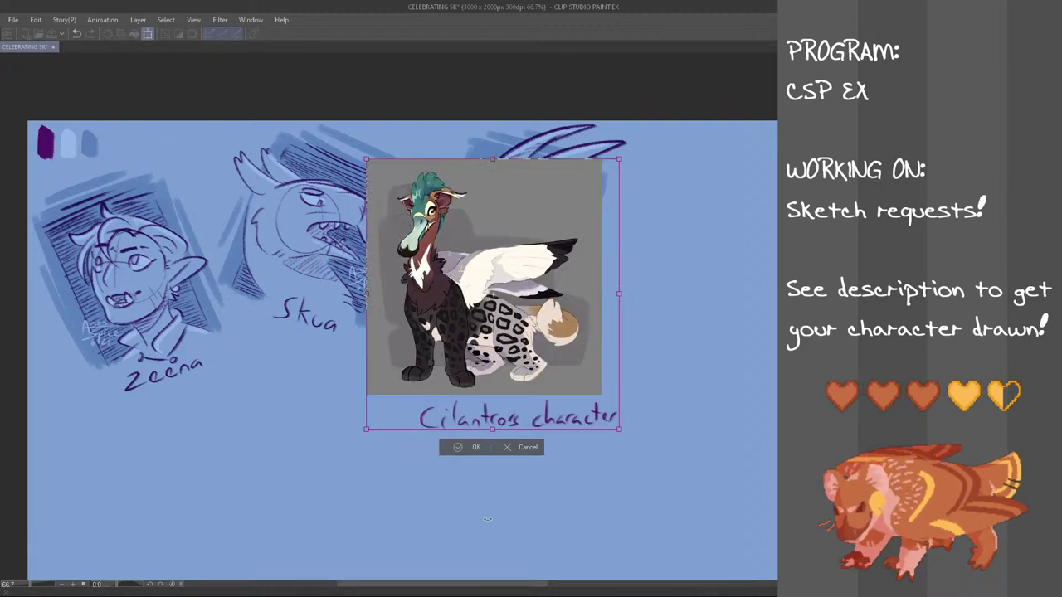
pyautogui.moveTo(469, 592); pyautogui.dragTo(560, 592)
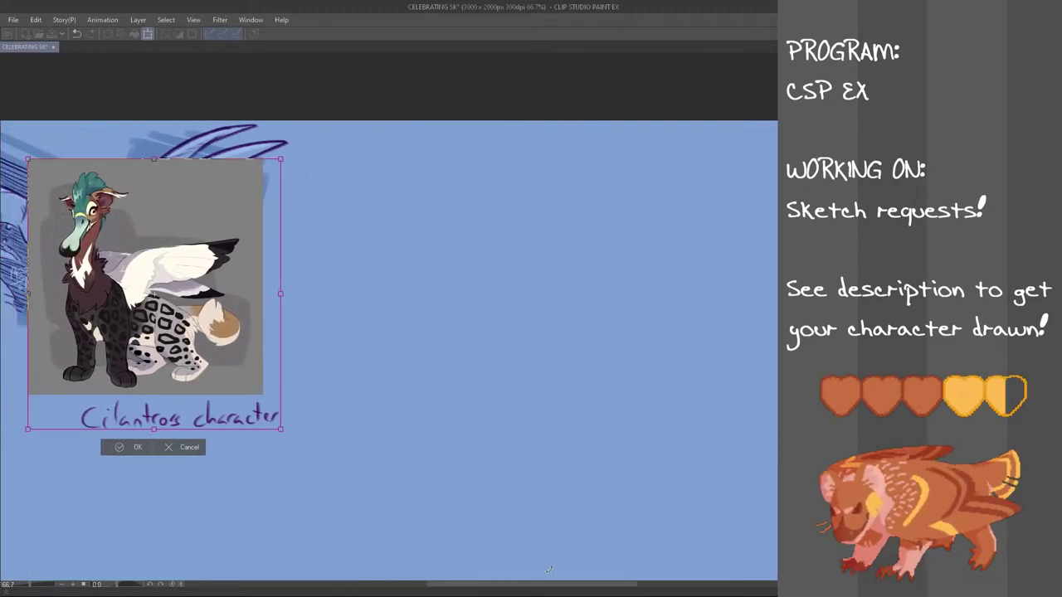
pyautogui.moveTo(220, 359); pyautogui.dragTo(275, 339)
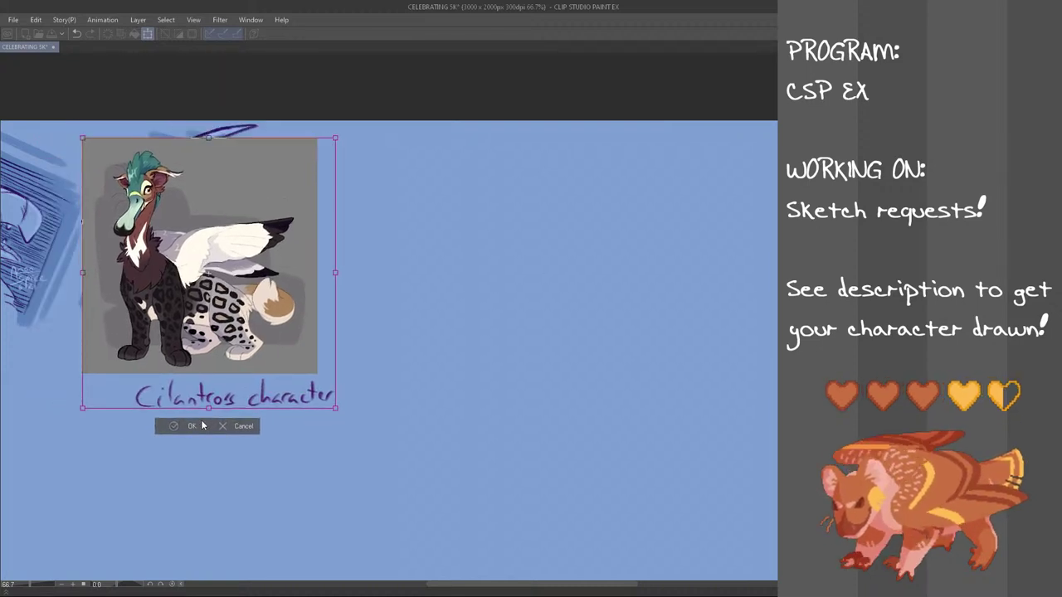
pyautogui.click(203, 422)
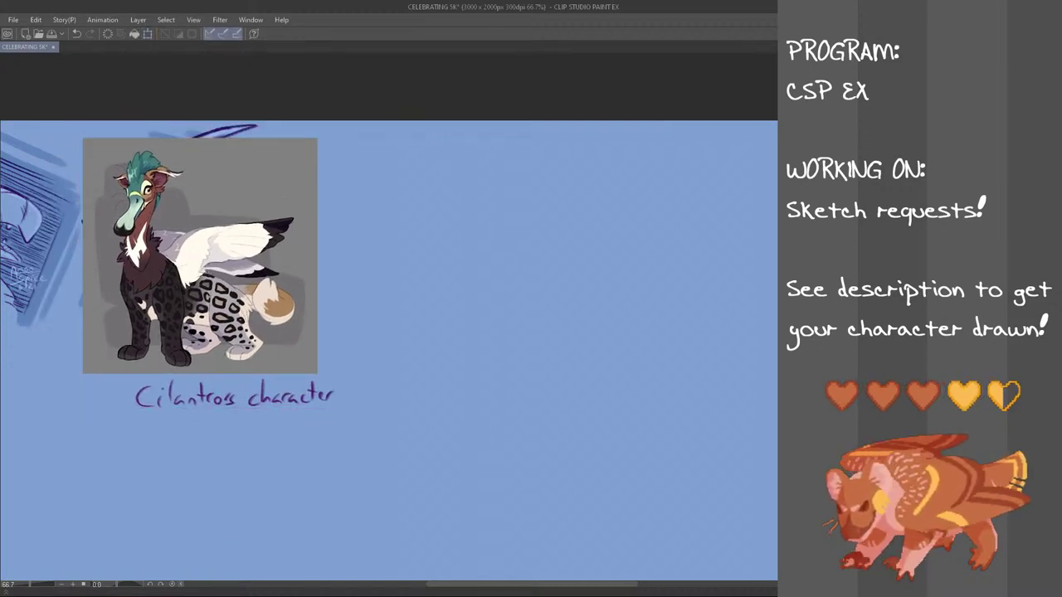
pyautogui.hotkey('ctrl', 't')
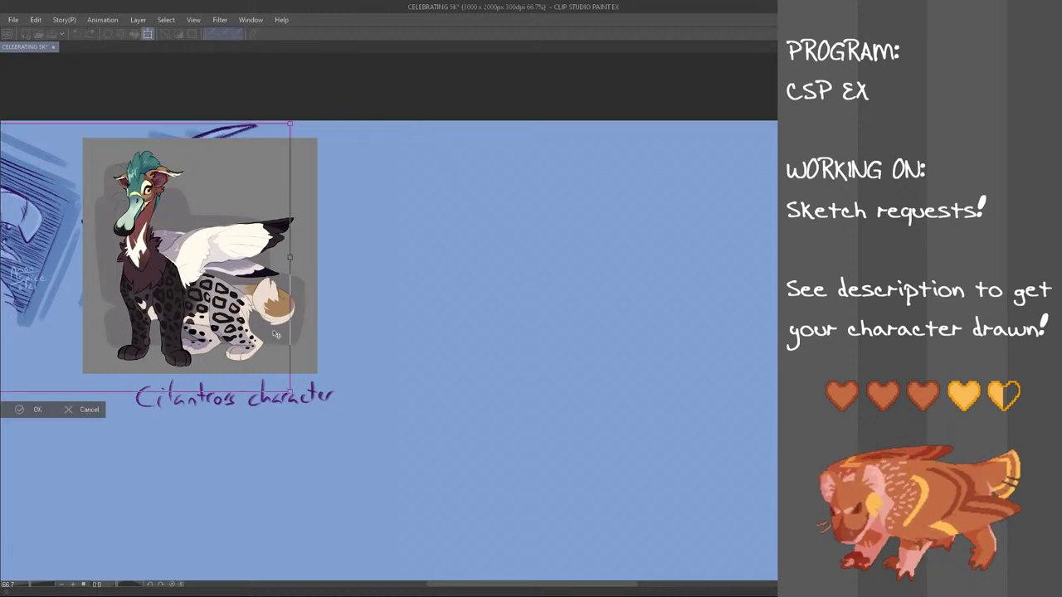
pyautogui.click(88, 410)
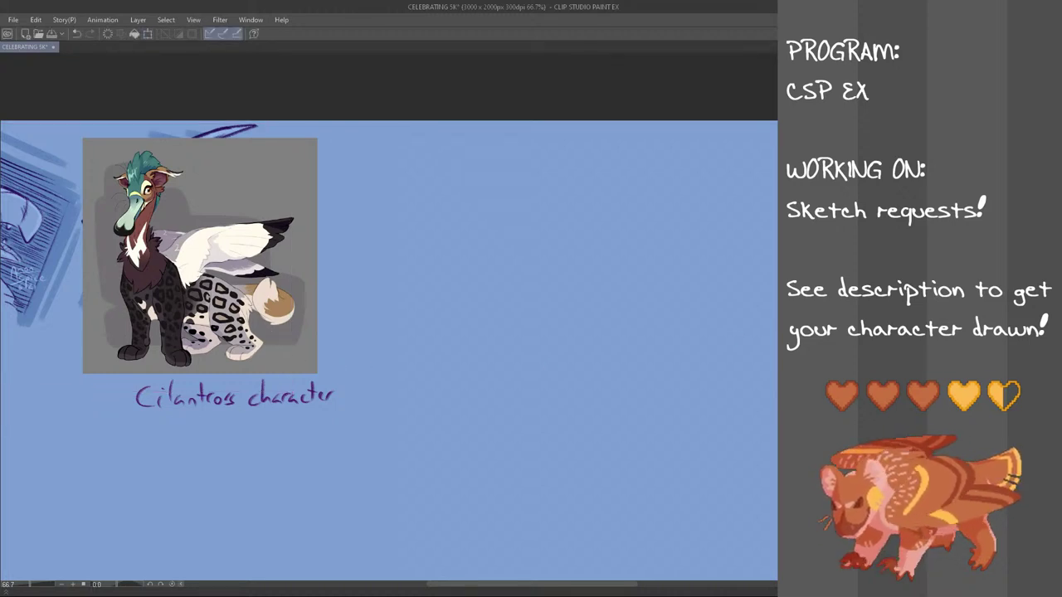
# - Move the captioned reference picture down so it sits below the Vein dragon head sketch
pyautogui.hotkey('ctrl', 't')
pyautogui.moveTo(275, 341); pyautogui.dragTo(282, 493)
pyautogui.click(199, 572)
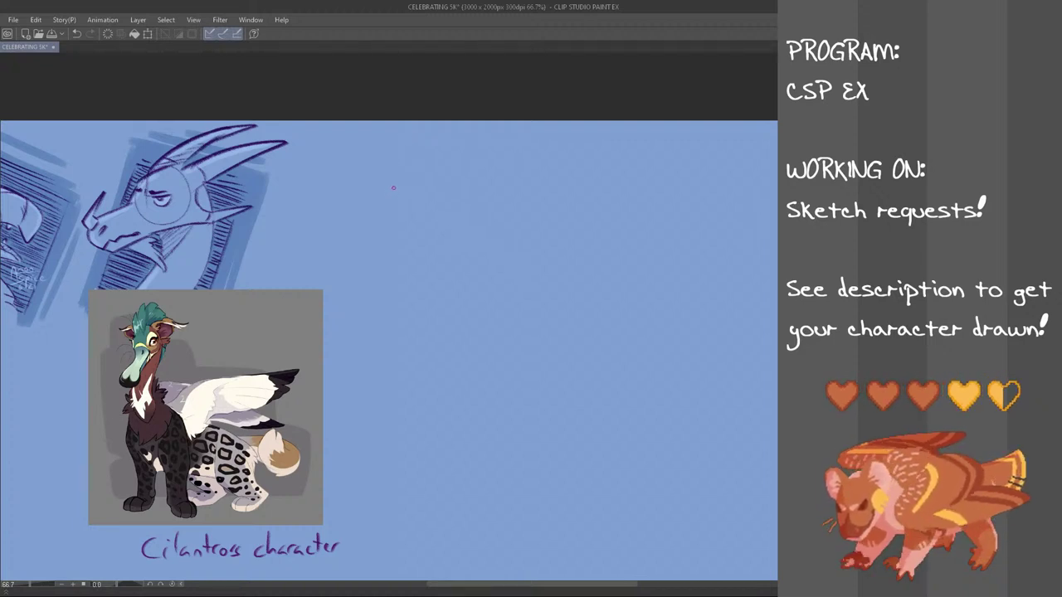
# - Sketch a small, slightly tall oval for the creature's head in the empty space beside the Vein sketch
pyautogui.moveTo(392, 214)
pyautogui.mouseDown()
pyautogui.moveTo(434, 196)
pyautogui.moveTo(411, 191)
pyautogui.moveTo(390, 234)
pyautogui.mouseUp()
pyautogui.hotkey('ctrl', 'z')
pyautogui.hotkey('ctrl', 'z')
pyautogui.hotkey('ctrl', 'z')
pyautogui.moveTo(392, 214)
pyautogui.mouseDown()
pyautogui.moveTo(443, 202)
pyautogui.moveTo(409, 229)
pyautogui.moveTo(391, 201)
pyautogui.moveTo(387, 232)
pyautogui.moveTo(390, 206)
pyautogui.moveTo(412, 199)
pyautogui.moveTo(421, 231)
pyautogui.moveTo(393, 232)
pyautogui.mouseUp()
pyautogui.hotkey('ctrl', 'z')
pyautogui.hotkey('ctrl', 'z')
pyautogui.hotkey('ctrl', 'z')
pyautogui.hotkey('ctrl', 'z')
pyautogui.hotkey('ctrl', 'z')
pyautogui.hotkey('ctrl', 'z')
pyautogui.moveTo(387, 211)
pyautogui.mouseDown()
pyautogui.moveTo(424, 189)
pyautogui.moveTo(394, 241)
pyautogui.moveTo(429, 239)
pyautogui.moveTo(391, 212)
pyautogui.moveTo(430, 202)
pyautogui.mouseUp()
pyautogui.hotkey('ctrl', 'z')
pyautogui.hotkey('ctrl', 'z')
pyautogui.hotkey('ctrl', 'z')
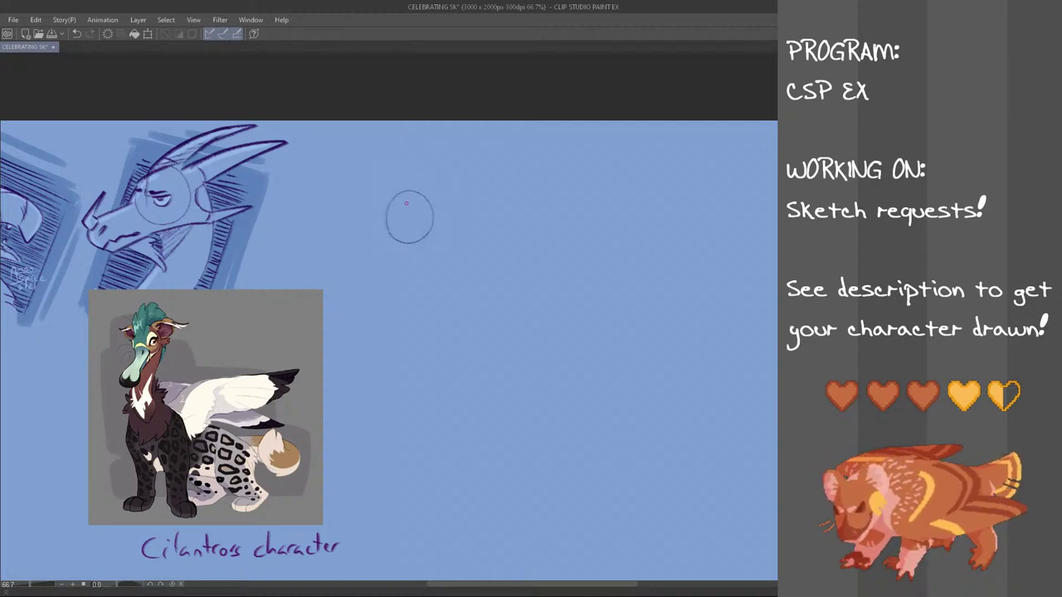
# - Add a vertical centre line and a horizontal eye guide line inside the head oval
pyautogui.moveTo(491, 584)
pyautogui.mouseDown()
pyautogui.moveTo(428, 580)
pyautogui.moveTo(494, 590)
pyautogui.moveTo(481, 585)
pyautogui.mouseUp()
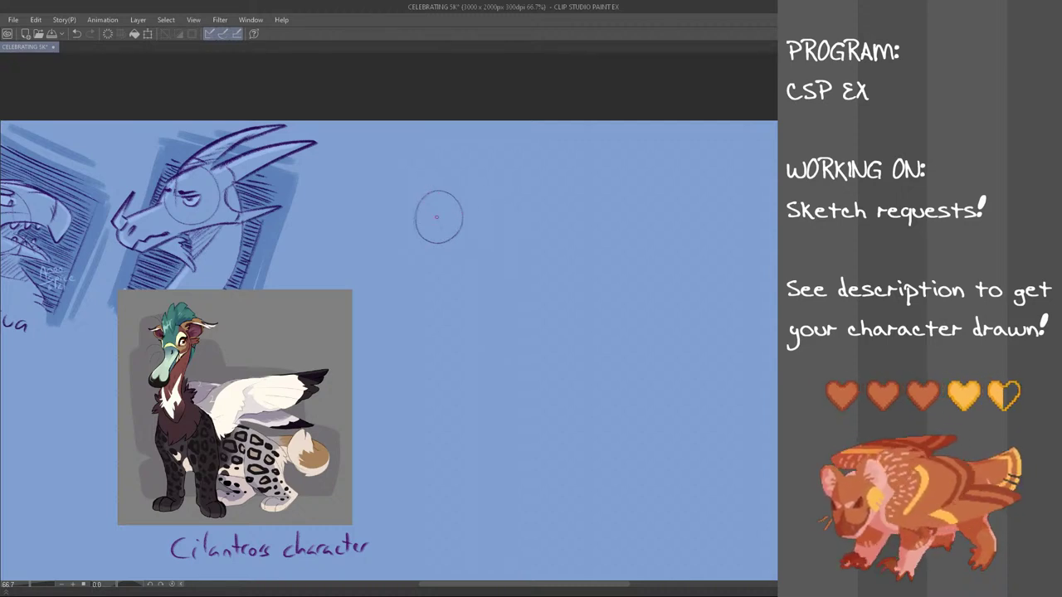
pyautogui.moveTo(446, 194)
pyautogui.mouseDown()
pyautogui.moveTo(443, 249)
pyautogui.moveTo(456, 209)
pyautogui.mouseUp()
pyautogui.hotkey('ctrl', 'z')
pyautogui.hotkey('ctrl', 'z')
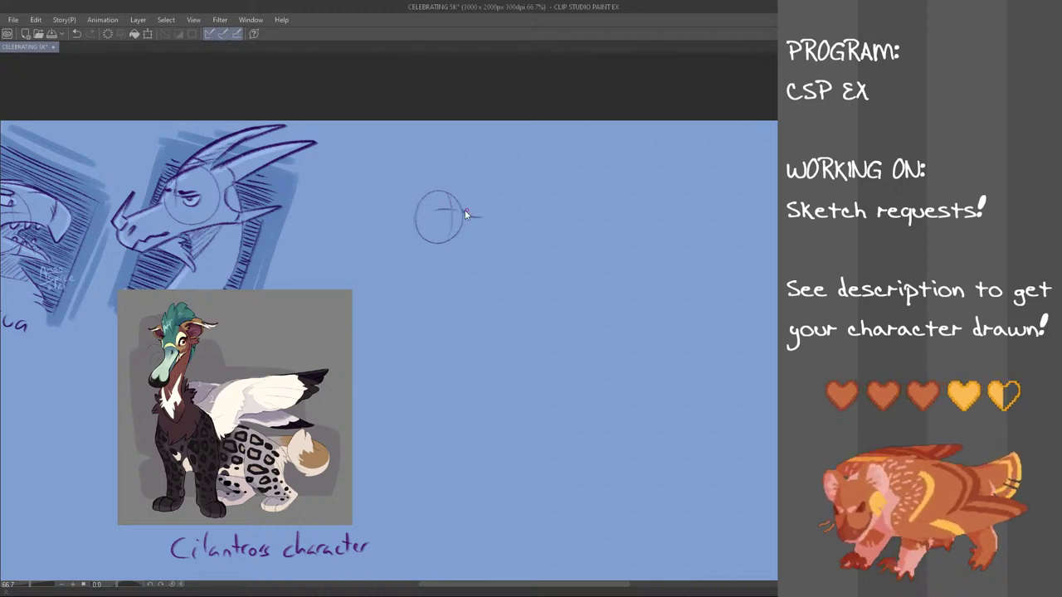
# - Draw the forehead curve running into a long, straight upper edge of the bill
pyautogui.moveTo(441, 193)
pyautogui.mouseDown()
pyautogui.moveTo(463, 215)
pyautogui.moveTo(567, 220)
pyautogui.mouseUp()
pyautogui.hotkey('ctrl', 'z')
pyautogui.hotkey('ctrl', 'z')
pyautogui.hotkey('ctrl', 'z')
pyautogui.moveTo(470, 213); pyautogui.dragTo(572, 213)
pyautogui.hotkey('ctrl', 'z')
pyautogui.moveTo(465, 228); pyautogui.dragTo(538, 229)
pyautogui.hotkey('ctrl', 'z')
pyautogui.hotkey('ctrl', 'z')
pyautogui.moveTo(467, 211)
pyautogui.mouseDown()
pyautogui.moveTo(551, 216)
pyautogui.moveTo(458, 222)
pyautogui.mouseUp()
pyautogui.hotkey('ctrl', 'z')
pyautogui.hotkey('ctrl', 'z')
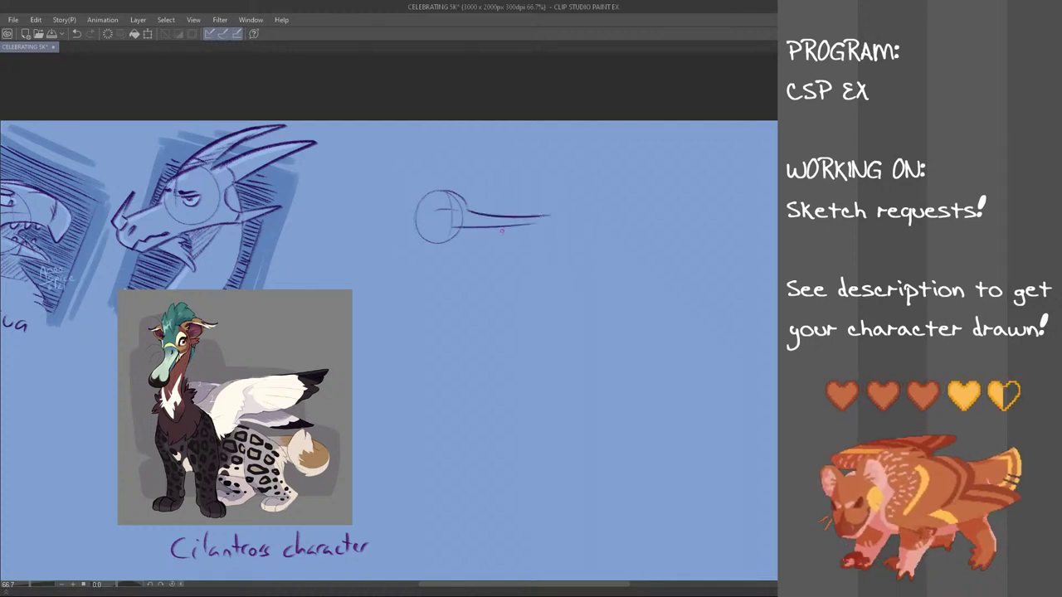
# - Try out different strokes for the end and lower edge of the long bill
pyautogui.hotkey('ctrl', 'z')
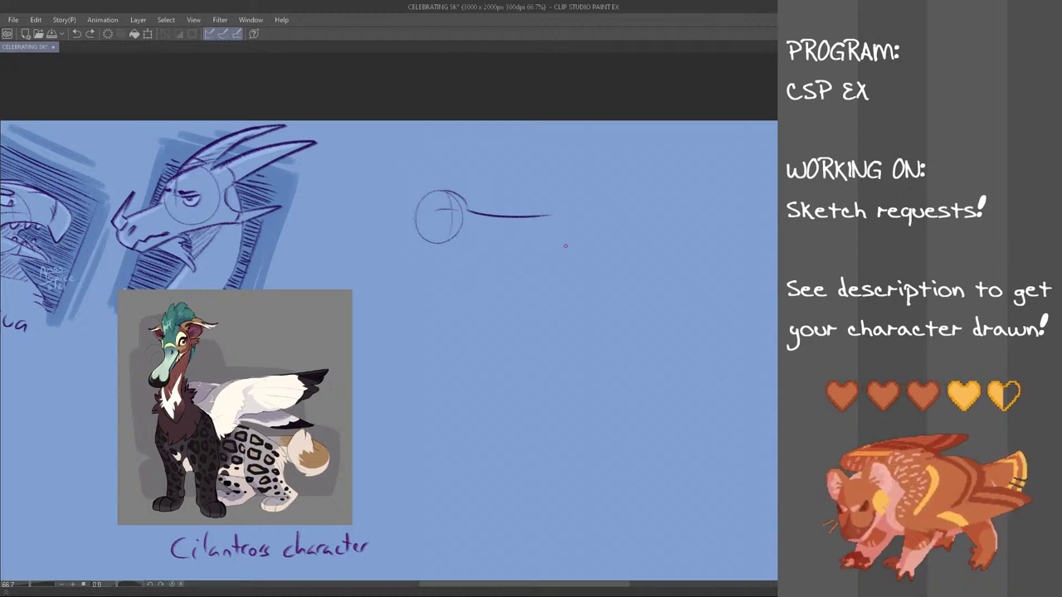
pyautogui.moveTo(549, 215)
pyautogui.mouseDown()
pyautogui.moveTo(568, 227)
pyautogui.moveTo(534, 245)
pyautogui.moveTo(531, 230)
pyautogui.mouseUp()
pyautogui.hotkey('ctrl', 'z')
pyautogui.hotkey('ctrl', 'z')
pyautogui.hotkey('ctrl', 'z')
pyautogui.hotkey('ctrl', 'z')
pyautogui.moveTo(443, 230)
pyautogui.mouseDown()
pyautogui.moveTo(538, 228)
pyautogui.moveTo(528, 224)
pyautogui.mouseUp()
pyautogui.hotkey('ctrl', 'z')
pyautogui.hotkey('ctrl', 'z')
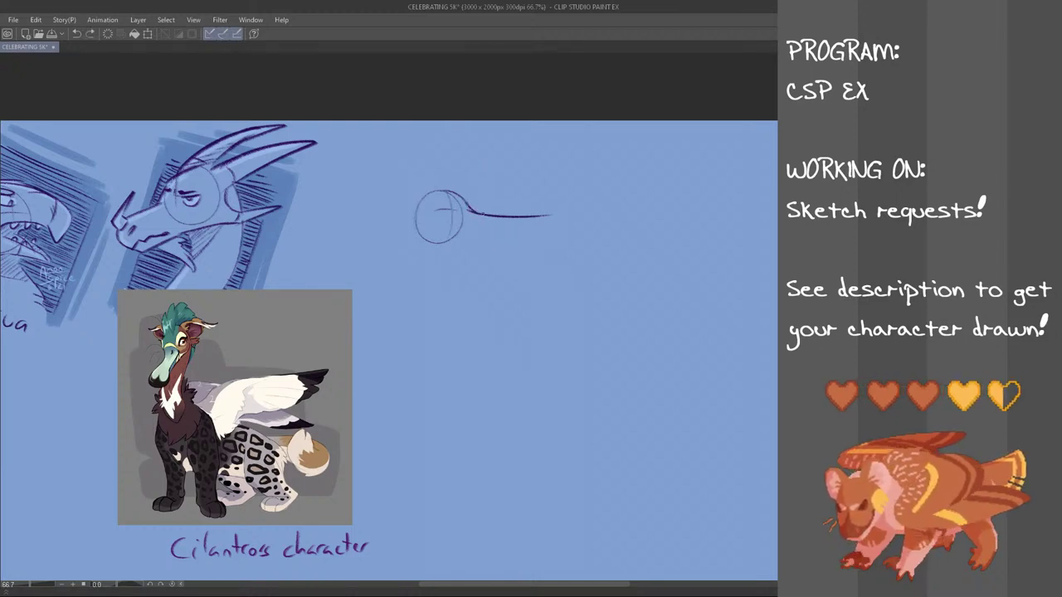
# - Draw the creature's eyes along the guide line inside the head oval
pyautogui.moveTo(428, 207)
pyautogui.mouseDown()
pyautogui.moveTo(451, 209)
pyautogui.moveTo(428, 209)
pyautogui.mouseUp()
pyautogui.hotkey('ctrl', 'z')
pyautogui.hotkey('ctrl', 'z')
pyautogui.hotkey('ctrl', 'z')
pyautogui.hotkey('ctrl', 'z')
pyautogui.hotkey('ctrl', 'z')
pyautogui.hotkey('ctrl', 'z')
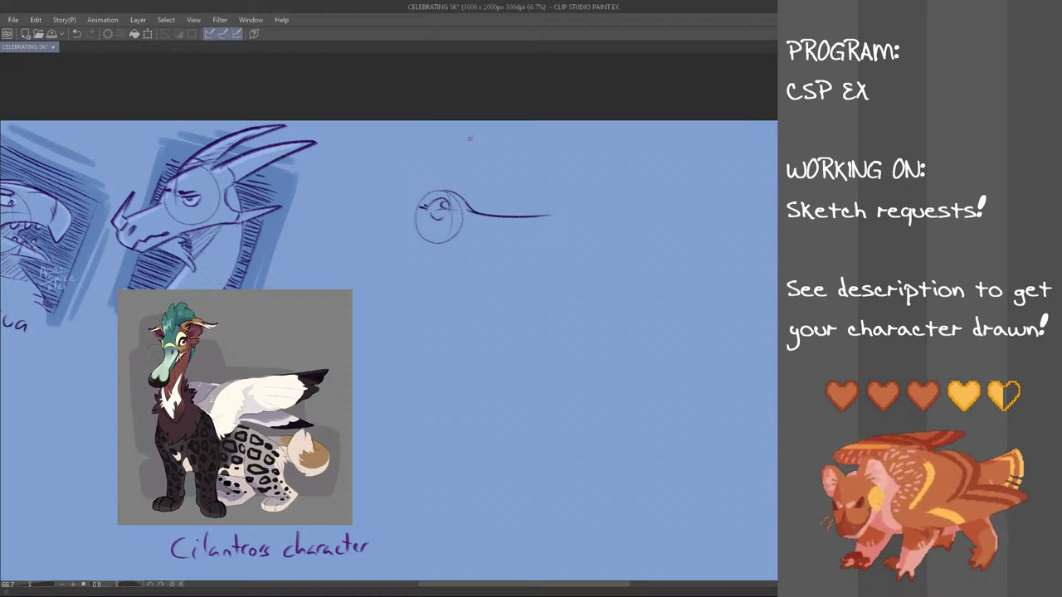
# - Add raised brow strokes and a small mark on top of the creature's head
pyautogui.moveTo(431, 194); pyautogui.dragTo(466, 193)
pyautogui.hotkey('ctrl', 'z')
pyautogui.hotkey('ctrl', 'z')
pyautogui.hotkey('ctrl', 'z')
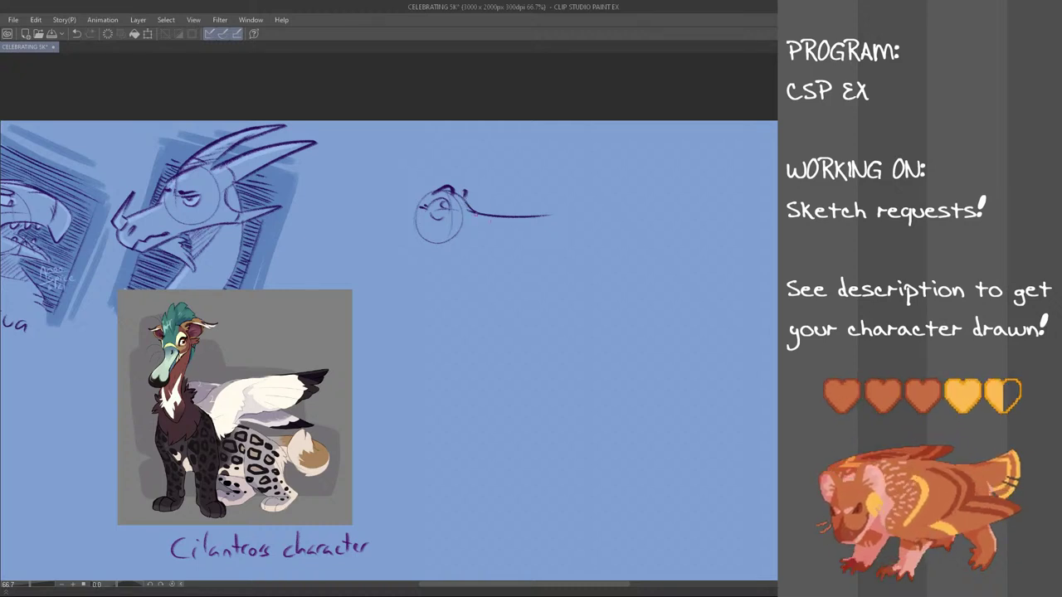
pyautogui.hotkey('ctrl', 'z')
pyautogui.hotkey('ctrl', 'y')
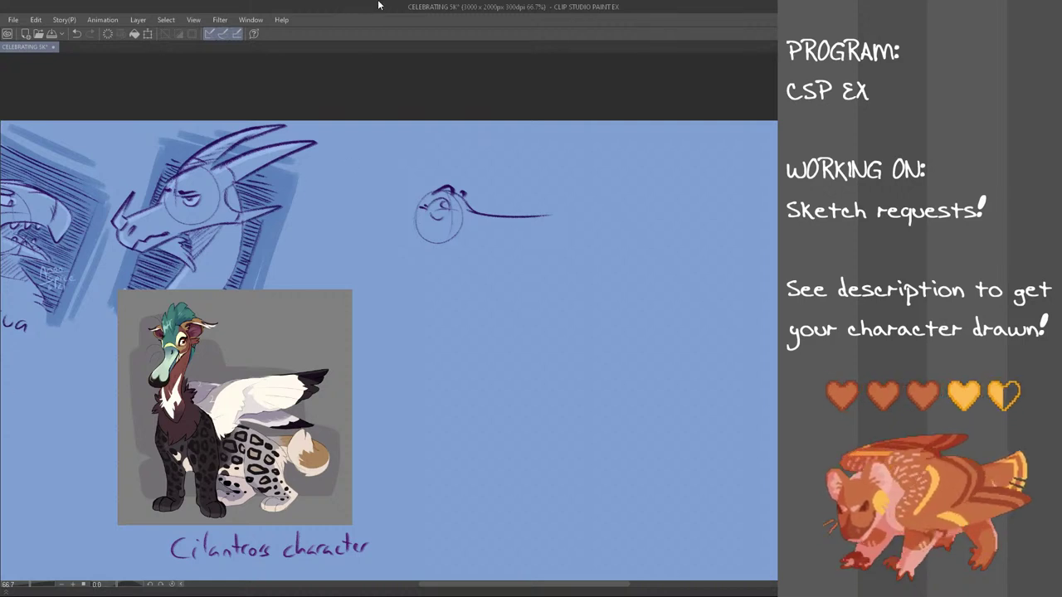
# - Try a mouth line and a tapering underside for the bill, starting from the head oval
pyautogui.moveTo(452, 231); pyautogui.dragTo(548, 220)
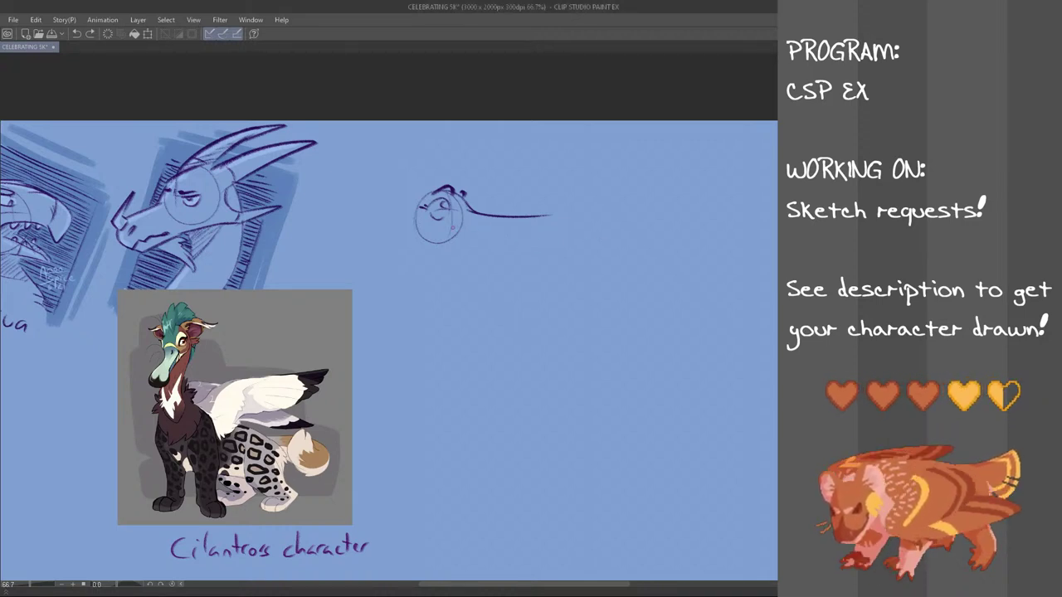
pyautogui.moveTo(445, 222); pyautogui.dragTo(527, 230)
pyautogui.hotkey('ctrl', 'z')
pyautogui.hotkey('ctrl', 'z')
pyautogui.hotkey('ctrl', 'z')
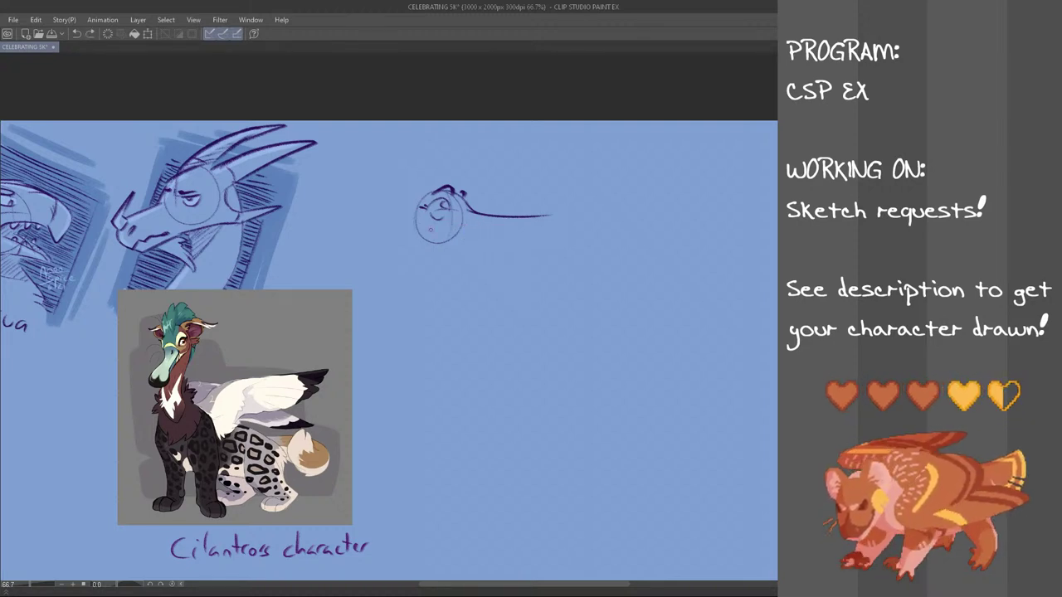
pyautogui.moveTo(433, 224); pyautogui.dragTo(523, 230)
pyautogui.hotkey('ctrl', 'z')
pyautogui.hotkey('ctrl', 'z')
pyautogui.hotkey('ctrl', 'z')
pyautogui.moveTo(449, 241); pyautogui.dragTo(549, 225)
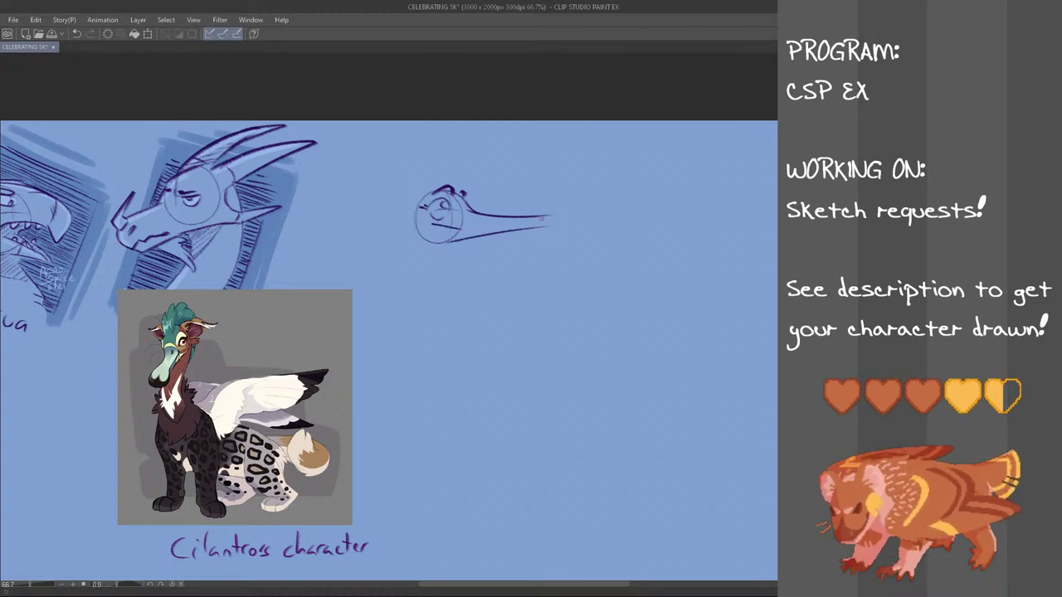
pyautogui.hotkey('ctrl', 'z')
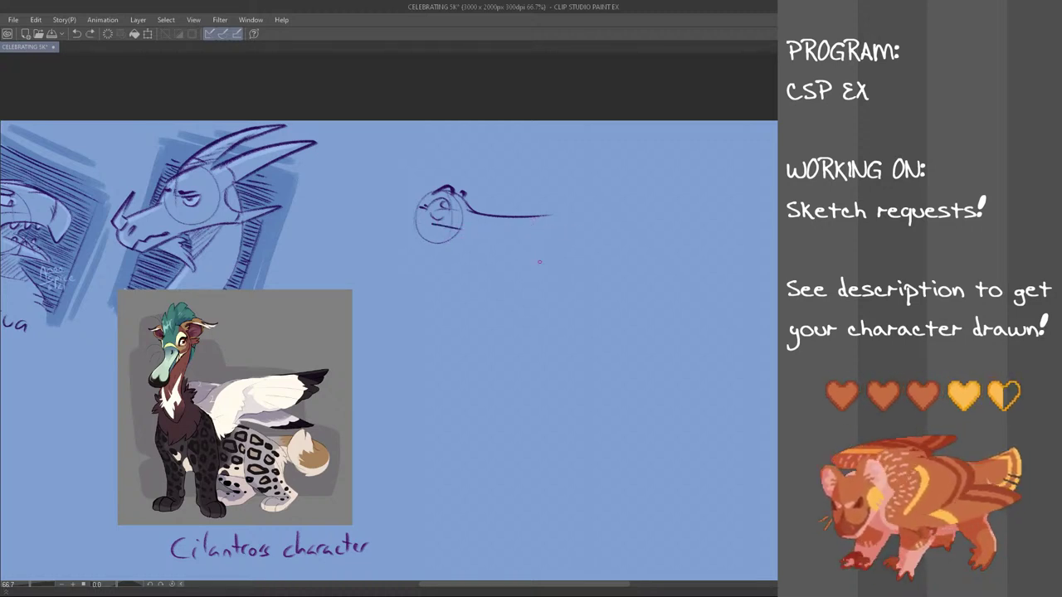
# - Complete the upper bill with a mouth line, a long lower edge and a widened, rounded tip with a small hook
pyautogui.moveTo(449, 243); pyautogui.dragTo(548, 231)
pyautogui.hotkey('ctrl', 'z')
pyautogui.moveTo(427, 225)
pyautogui.mouseDown()
pyautogui.moveTo(580, 221)
pyautogui.moveTo(560, 216)
pyautogui.moveTo(555, 230)
pyautogui.moveTo(580, 221)
pyautogui.moveTo(569, 230)
pyautogui.moveTo(588, 233)
pyautogui.moveTo(544, 238)
pyautogui.mouseUp()
pyautogui.hotkey('ctrl', 'z')
pyautogui.hotkey('ctrl', 'z')
pyautogui.hotkey('ctrl', 'z')
pyautogui.hotkey('ctrl', 'z')
pyautogui.hotkey('ctrl', 'z')
pyautogui.hotkey('ctrl', 'z')
pyautogui.hotkey('ctrl', 'z')
pyautogui.hotkey('ctrl', 'z')
pyautogui.hotkey('ctrl', 'z')
pyautogui.hotkey('ctrl', 'z')
pyautogui.hotkey('ctrl', 'z')
pyautogui.hotkey('ctrl', 'z')
pyautogui.hotkey('ctrl', 'z')
pyautogui.hotkey('ctrl', 'z')
pyautogui.hotkey('ctrl', 'z')
pyautogui.hotkey('ctrl', 'z')
pyautogui.hotkey('ctrl', 'z')
pyautogui.hotkey('ctrl', 'z')
pyautogui.moveTo(461, 232); pyautogui.dragTo(548, 237)
pyautogui.hotkey('ctrl', 'z')
pyautogui.hotkey('ctrl', 'z')
pyautogui.hotkey('ctrl', 'z')
pyautogui.hotkey('ctrl', 'z')
pyautogui.hotkey('ctrl', 'z')
pyautogui.hotkey('ctrl', 'z')
pyautogui.moveTo(455, 227); pyautogui.dragTo(537, 234)
pyautogui.hotkey('ctrl', 'z')
pyautogui.hotkey('ctrl', 'z')
pyautogui.moveTo(452, 227)
pyautogui.mouseDown()
pyautogui.moveTo(587, 229)
pyautogui.moveTo(552, 227)
pyautogui.moveTo(588, 231)
pyautogui.mouseUp()
pyautogui.hotkey('ctrl', 'z')
pyautogui.hotkey('ctrl', 'z')
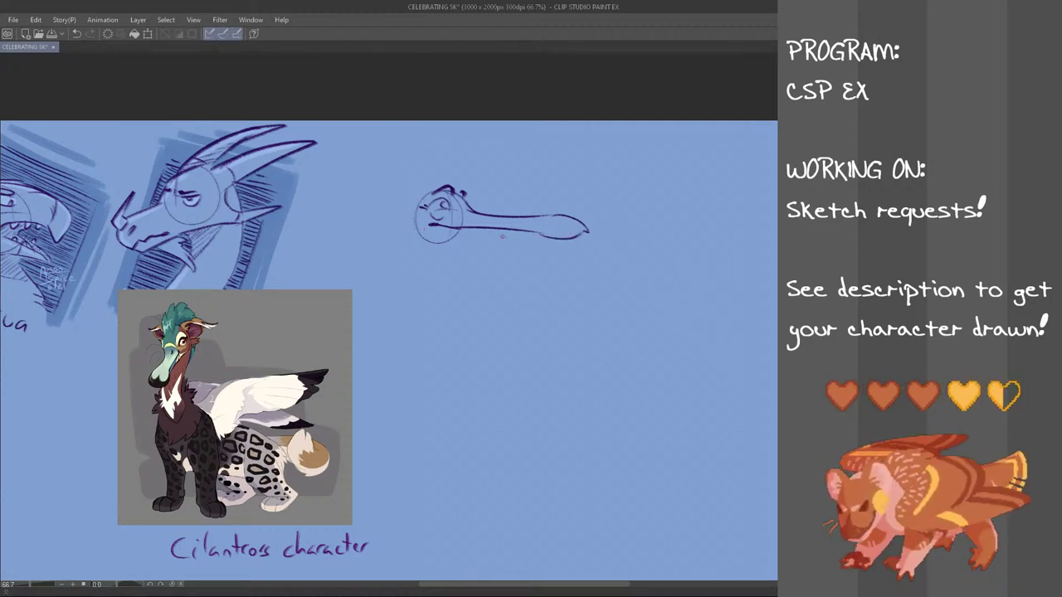
# - Try a lower jaw line slanting down from the corner of the mouth
pyautogui.moveTo(434, 226); pyautogui.dragTo(508, 249)
pyautogui.hotkey('ctrl', 'z')
pyautogui.hotkey('ctrl', 'z')
pyautogui.hotkey('ctrl', 'y')
pyautogui.hotkey('ctrl', 'z')
# - Draw the back and front of the curved neck below the head, with a fur tuft at the neck's base
pyautogui.moveTo(417, 195); pyautogui.dragTo(453, 307)
pyautogui.hotkey('ctrl', 'z')
pyautogui.hotkey('ctrl', 'z')
pyautogui.moveTo(418, 199); pyautogui.dragTo(467, 299)
pyautogui.moveTo(448, 242)
pyautogui.mouseDown()
pyautogui.moveTo(463, 284)
pyautogui.moveTo(485, 272)
pyautogui.moveTo(436, 312)
pyautogui.moveTo(454, 311)
pyautogui.moveTo(476, 329)
pyautogui.mouseUp()
pyautogui.hotkey('ctrl', 'z')
pyautogui.hotkey('ctrl', 'z')
pyautogui.hotkey('ctrl', 'z')
pyautogui.hotkey('ctrl', 'z')
pyautogui.hotkey('ctrl', 'z')
pyautogui.hotkey('ctrl', 'z')
# - Add a pointed fur tuft and a rounded chest curve at the front of the neck
pyautogui.moveTo(485, 273)
pyautogui.mouseDown()
pyautogui.moveTo(519, 286)
pyautogui.moveTo(506, 266)
pyautogui.moveTo(516, 276)
pyautogui.mouseUp()
pyautogui.hotkey('ctrl', 'z')
pyautogui.hotkey('ctrl', 'z')
pyautogui.moveTo(516, 283); pyautogui.dragTo(528, 310)
pyautogui.hotkey('ctrl', 'z')
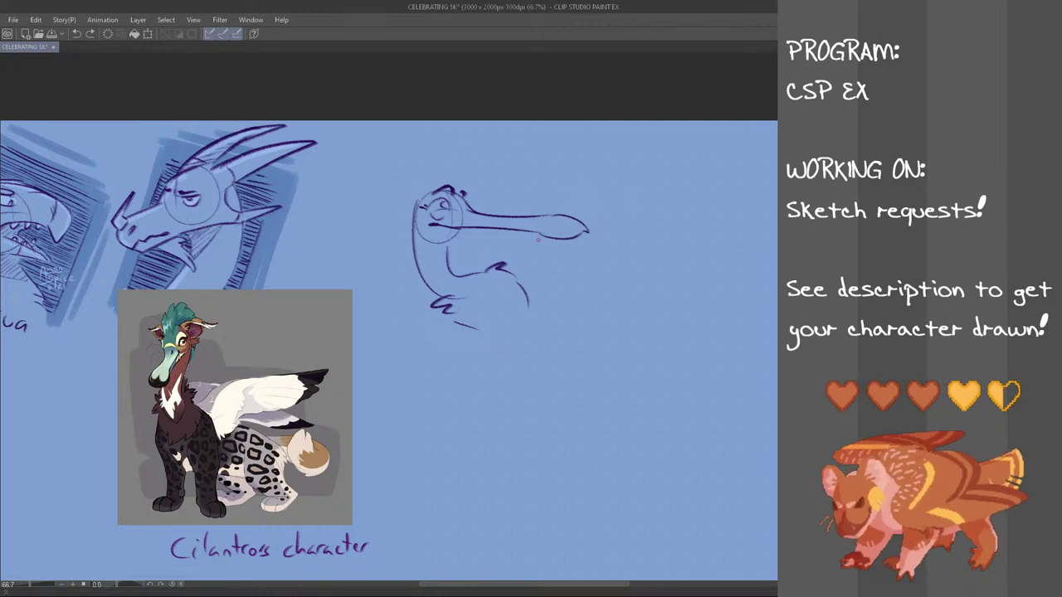
# - Try different slants for an opened lower bill beneath the finished upper bill
pyautogui.moveTo(435, 226); pyautogui.dragTo(504, 247)
pyautogui.hotkey('ctrl', 'z')
pyautogui.moveTo(448, 229); pyautogui.dragTo(524, 246)
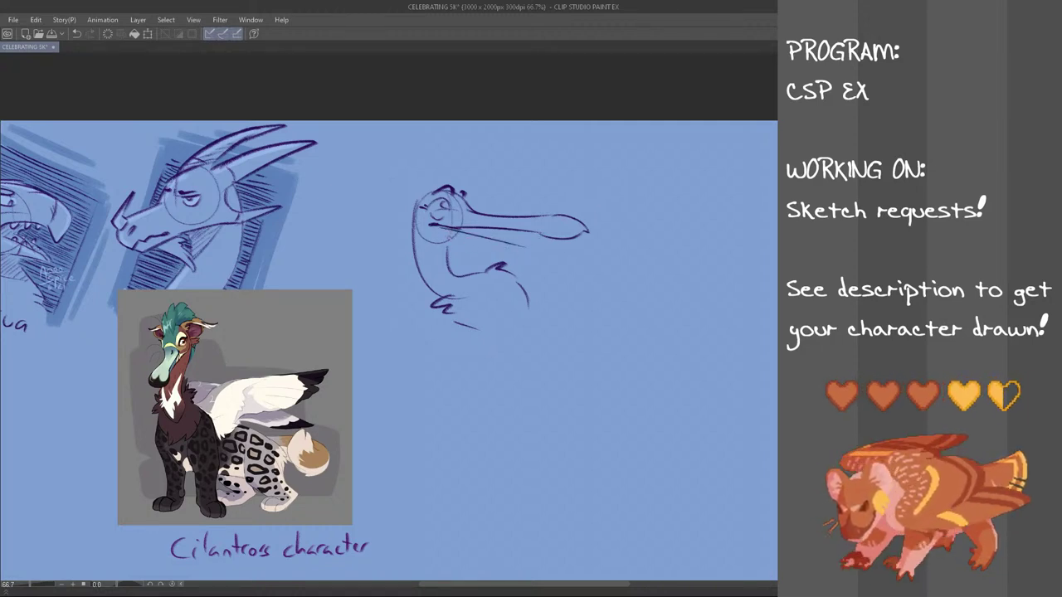
pyautogui.hotkey('ctrl', 'z')
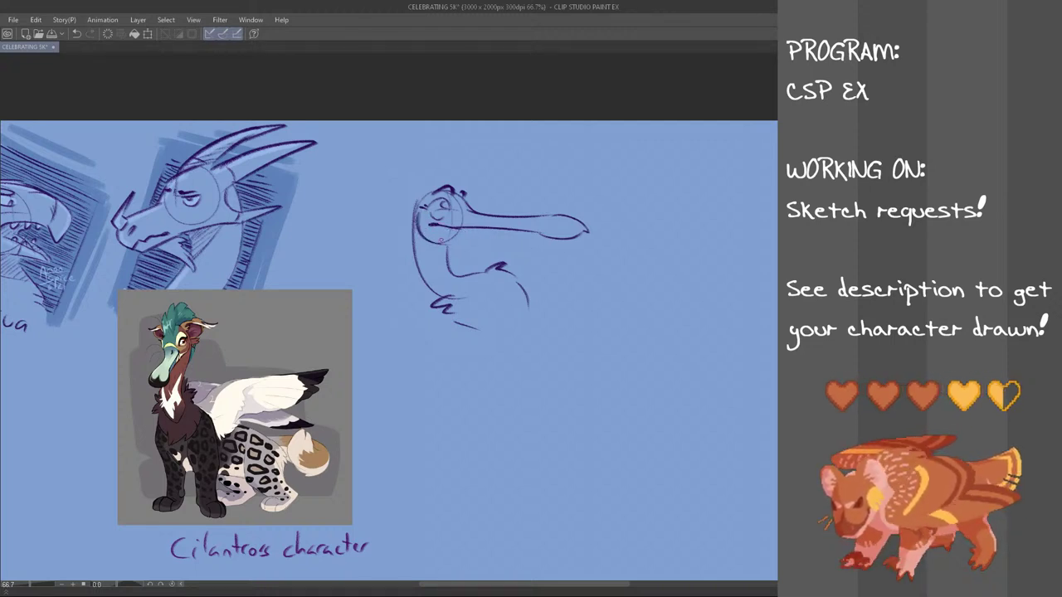
pyautogui.moveTo(436, 231)
pyautogui.mouseDown()
pyautogui.moveTo(540, 261)
pyautogui.moveTo(522, 253)
pyautogui.mouseUp()
pyautogui.hotkey('ctrl', 'z')
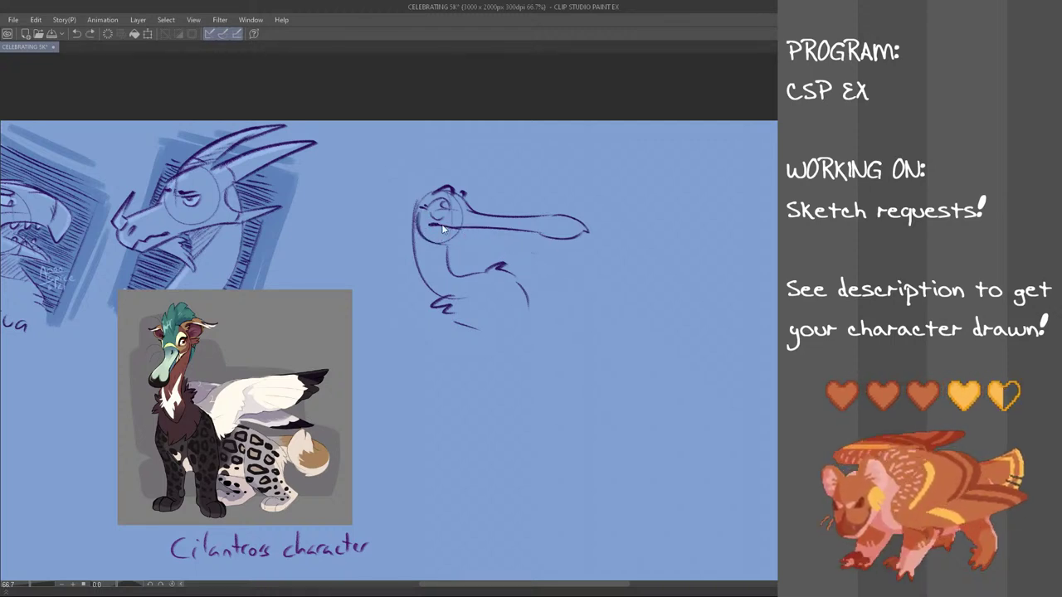
pyautogui.hotkey('ctrl', 'z')
# - Draw the upper edge of the opened lower bill, slanting down from the mouth across the chest tuft
pyautogui.moveTo(439, 230); pyautogui.dragTo(552, 249)
pyautogui.hotkey('ctrl', 'z')
pyautogui.moveTo(437, 229); pyautogui.dragTo(525, 262)
pyautogui.hotkey('ctrl', 'z')
pyautogui.hotkey('ctrl', 'z')
pyautogui.moveTo(442, 234); pyautogui.dragTo(510, 261)
pyautogui.hotkey('ctrl', 'z')
pyautogui.moveTo(442, 234); pyautogui.dragTo(540, 277)
pyautogui.hotkey('ctrl', 'z')
pyautogui.hotkey('ctrl', 'z')
pyautogui.hotkey('ctrl', 'z')
pyautogui.moveTo(461, 230); pyautogui.dragTo(537, 274)
pyautogui.hotkey('ctrl', 'z')
pyautogui.moveTo(461, 230); pyautogui.dragTo(537, 275)
pyautogui.hotkey('ctrl', 'z')
pyautogui.moveTo(461, 230); pyautogui.dragTo(540, 278)
pyautogui.hotkey('ctrl', 'z')
pyautogui.hotkey('ctrl', 'z')
pyautogui.moveTo(461, 230); pyautogui.dragTo(539, 273)
pyautogui.hotkey('ctrl', 'z')
pyautogui.hotkey('ctrl', 'z')
# - Redraw the upper edge of the opened lower bill, slanting across the chest tuft and curling at its tip
pyautogui.moveTo(456, 237); pyautogui.dragTo(556, 283)
pyautogui.hotkey('ctrl', 'z')
pyautogui.moveTo(529, 267); pyautogui.dragTo(557, 283)
pyautogui.hotkey('ctrl', 'z')
pyautogui.hotkey('ctrl', 'z')
pyautogui.hotkey('ctrl', 'z')
pyautogui.hotkey('ctrl', 'z')
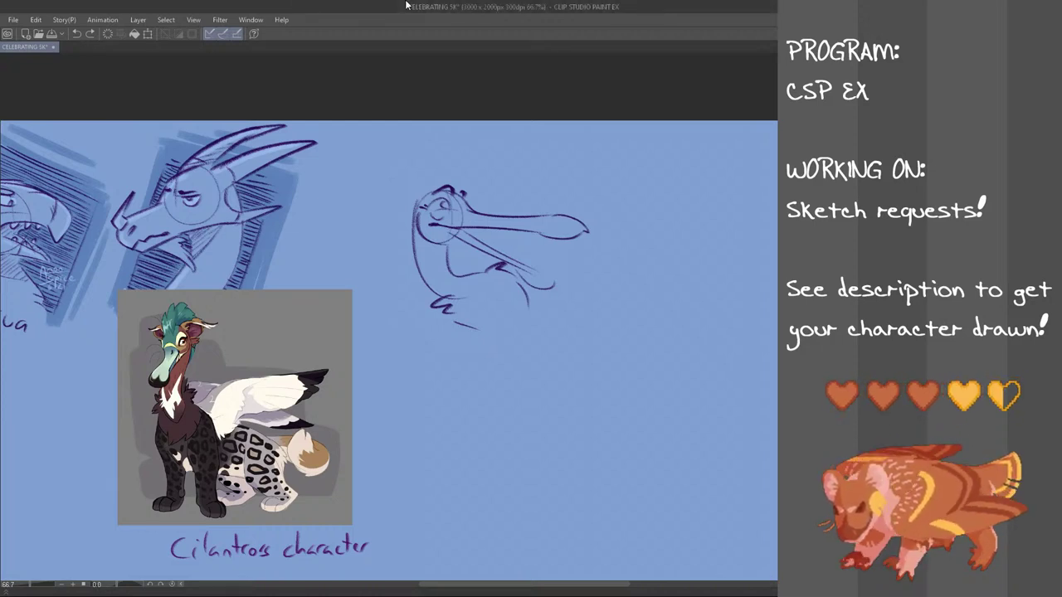
# - Close the lower bill with a rounded spoon-shaped tip and draw its underside back toward the jaw
pyautogui.hotkey('ctrl', 'z')
pyautogui.moveTo(522, 264); pyautogui.dragTo(549, 277)
pyautogui.hotkey('ctrl', 'z')
pyautogui.hotkey('ctrl', 'z')
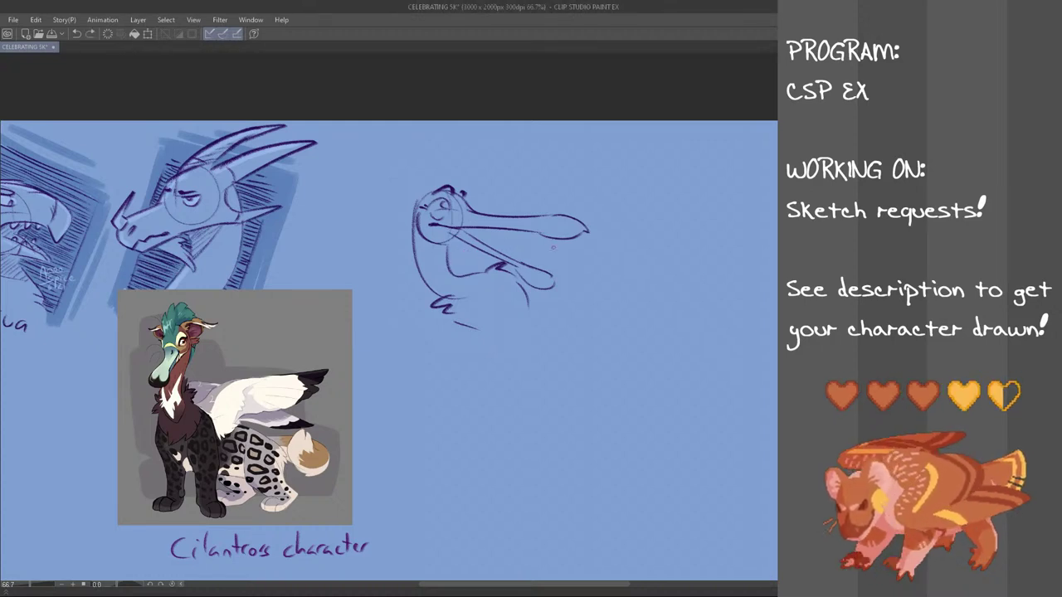
pyautogui.moveTo(448, 243); pyautogui.dragTo(502, 263)
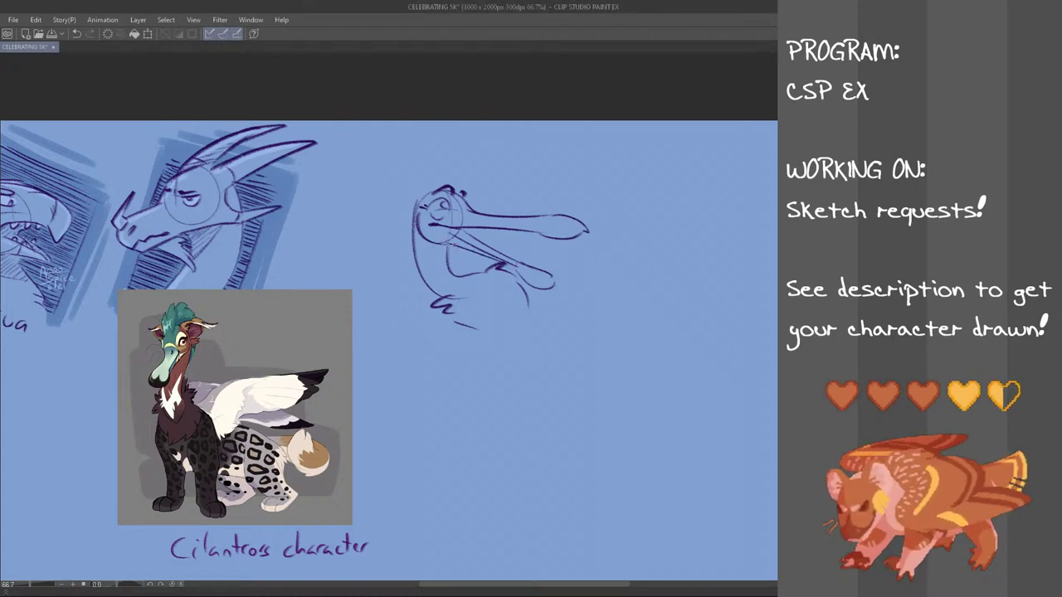
pyautogui.hotkey('ctrl', 'z')
pyautogui.moveTo(448, 243); pyautogui.dragTo(502, 264)
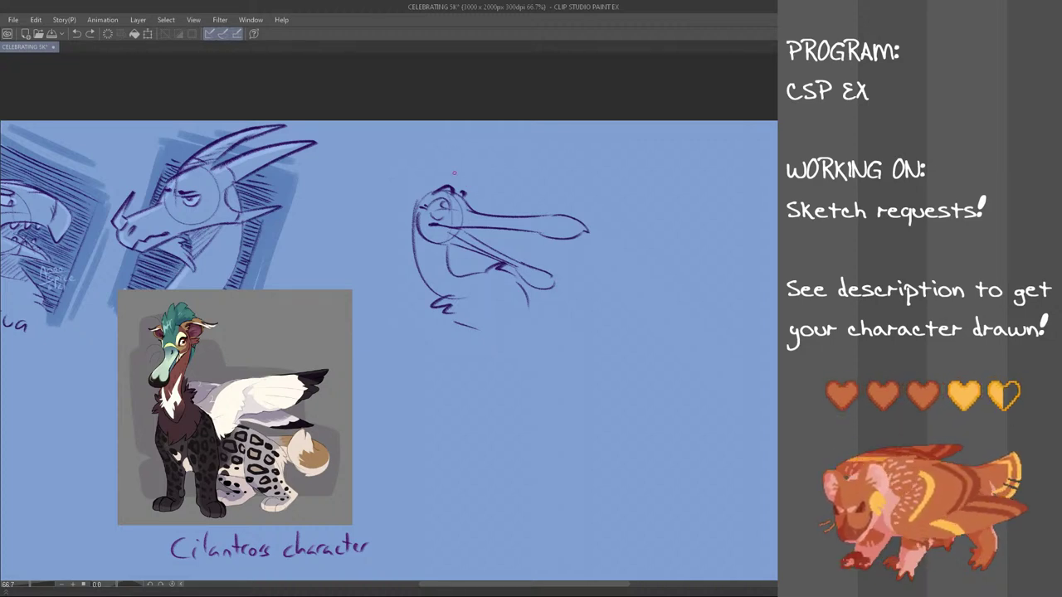
# - Draw a nostril at the upper bill's base, the bill's edge against the face, and short curved strokes above it
pyautogui.moveTo(475, 210)
pyautogui.mouseDown()
pyautogui.moveTo(513, 188)
pyautogui.moveTo(466, 222)
pyautogui.moveTo(475, 219)
pyautogui.mouseUp()
pyautogui.hotkey('ctrl', 'z')
pyautogui.hotkey('ctrl', 'z')
pyautogui.hotkey('ctrl', 'z')
pyautogui.hotkey('ctrl', 'z')
pyautogui.moveTo(460, 219)
pyautogui.mouseDown()
pyautogui.moveTo(456, 237)
pyautogui.moveTo(464, 229)
pyautogui.mouseUp()
pyautogui.hotkey('ctrl', 'z')
pyautogui.hotkey('ctrl', 'z')
pyautogui.hotkey('ctrl', 'z')
pyautogui.hotkey('ctrl', 'z')
pyautogui.hotkey('ctrl', 'z')
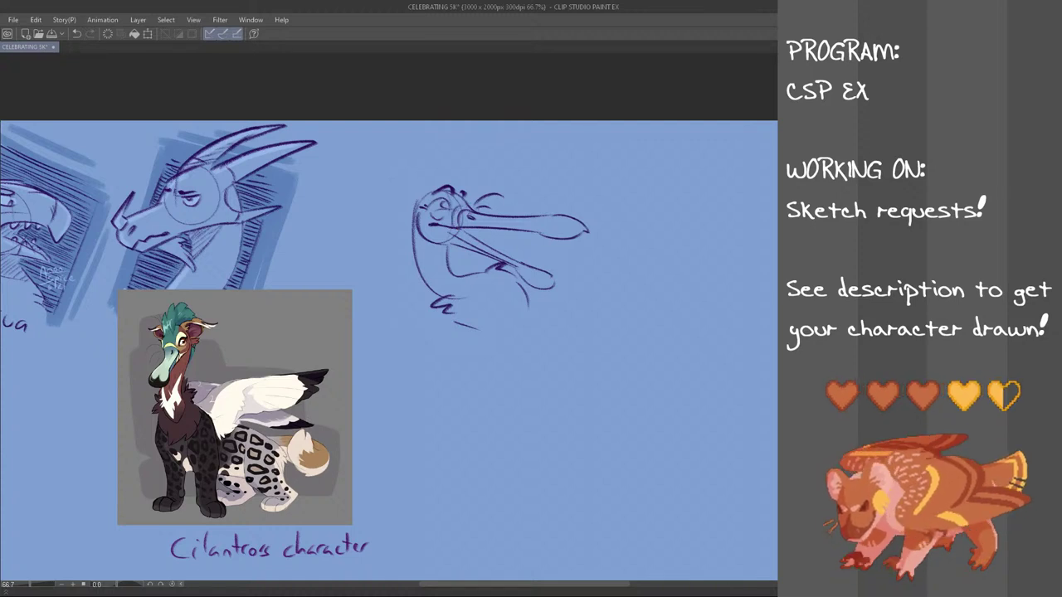
pyautogui.hotkey('ctrl', 'z')
pyautogui.moveTo(464, 206); pyautogui.dragTo(461, 236)
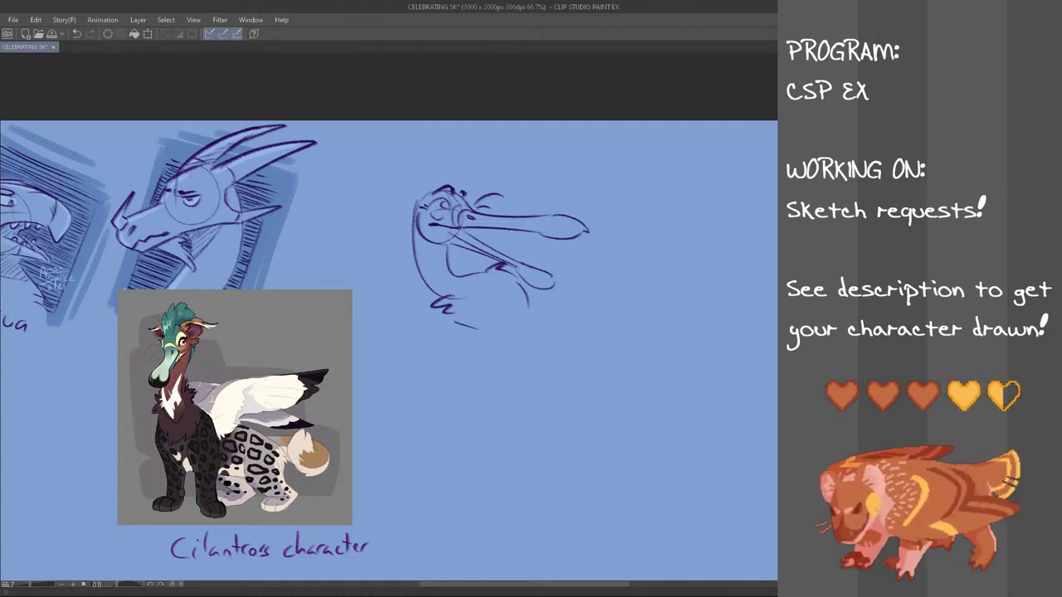
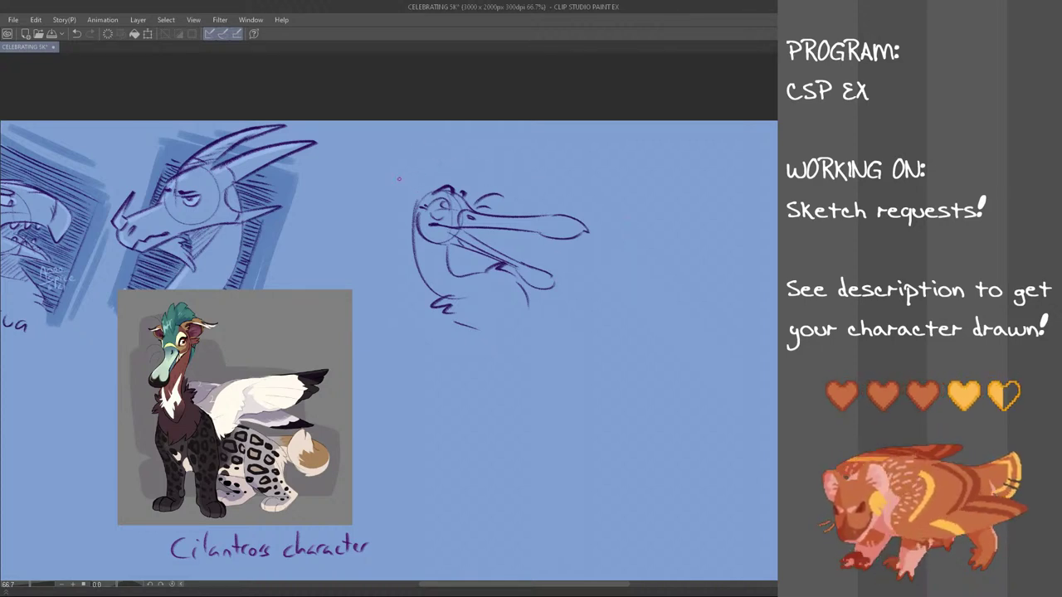
pyautogui.moveTo(405, 184)
pyautogui.mouseDown()
pyautogui.moveTo(436, 166)
pyautogui.moveTo(494, 179)
pyautogui.mouseUp()
pyautogui.hotkey('ctrl', 'z')
pyautogui.hotkey('ctrl', 'z')
pyautogui.hotkey('ctrl', 'z')
pyautogui.hotkey('ctrl', 'z')
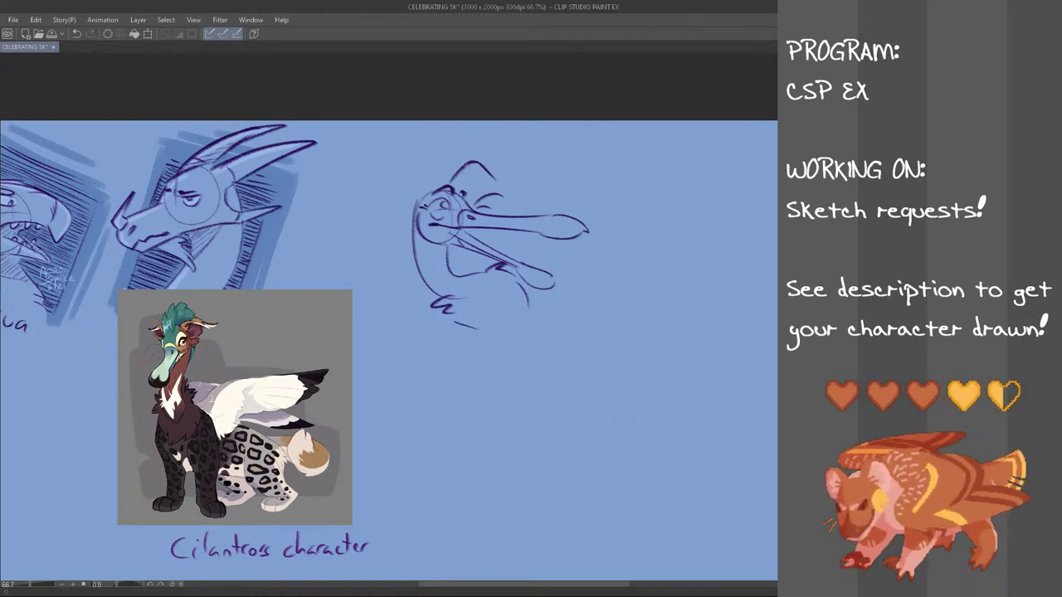
pyautogui.hotkey('ctrl', 'z')
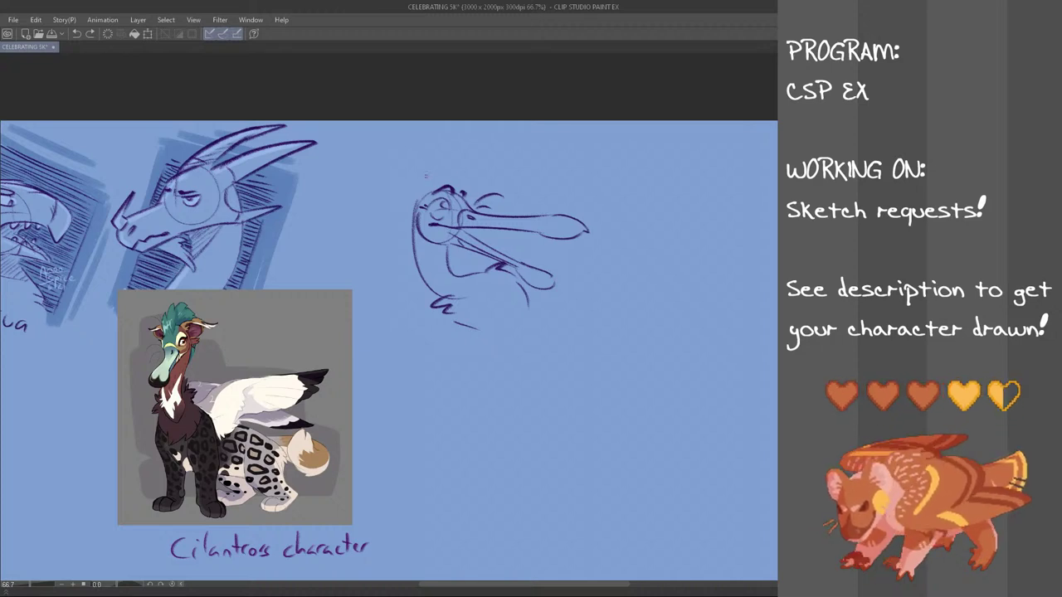
# - Draw a rounded ear with a fold line at the back of the head
pyautogui.moveTo(415, 204)
pyautogui.mouseDown()
pyautogui.moveTo(442, 172)
pyautogui.moveTo(426, 164)
pyautogui.moveTo(443, 172)
pyautogui.moveTo(432, 195)
pyautogui.mouseUp()
pyautogui.hotkey('ctrl', 'z')
pyautogui.hotkey('ctrl', 'z')
pyautogui.hotkey('ctrl', 'z')
pyautogui.hotkey('ctrl', 'z')
pyautogui.hotkey('ctrl', 'z')
pyautogui.moveTo(422, 173)
pyautogui.mouseDown()
pyautogui.moveTo(446, 179)
pyautogui.moveTo(424, 175)
pyautogui.moveTo(433, 189)
pyautogui.mouseUp()
pyautogui.hotkey('ctrl', 'z')
pyautogui.hotkey('ctrl', 'z')
pyautogui.hotkey('ctrl', 'z')
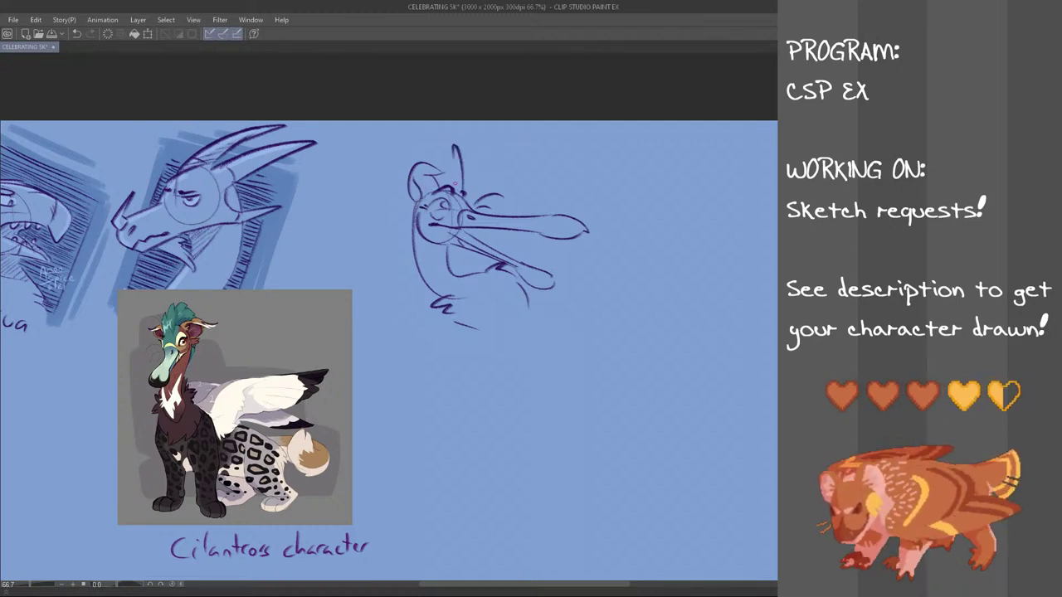
pyautogui.moveTo(463, 192); pyautogui.dragTo(446, 146)
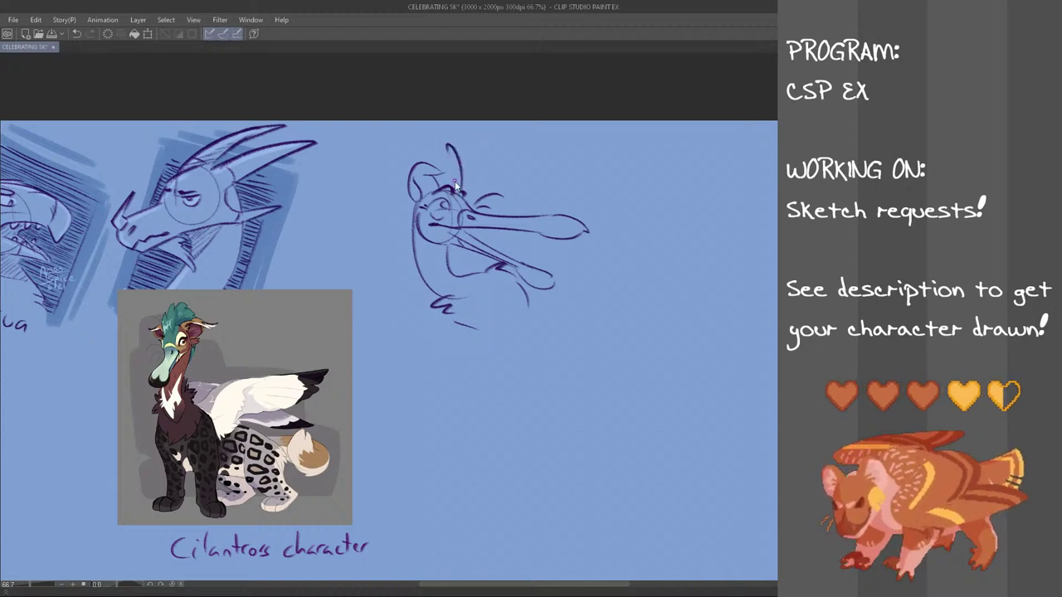
pyautogui.hotkey('ctrl', 'z')
pyautogui.moveTo(464, 194); pyautogui.dragTo(446, 147)
pyautogui.hotkey('ctrl', 'z')
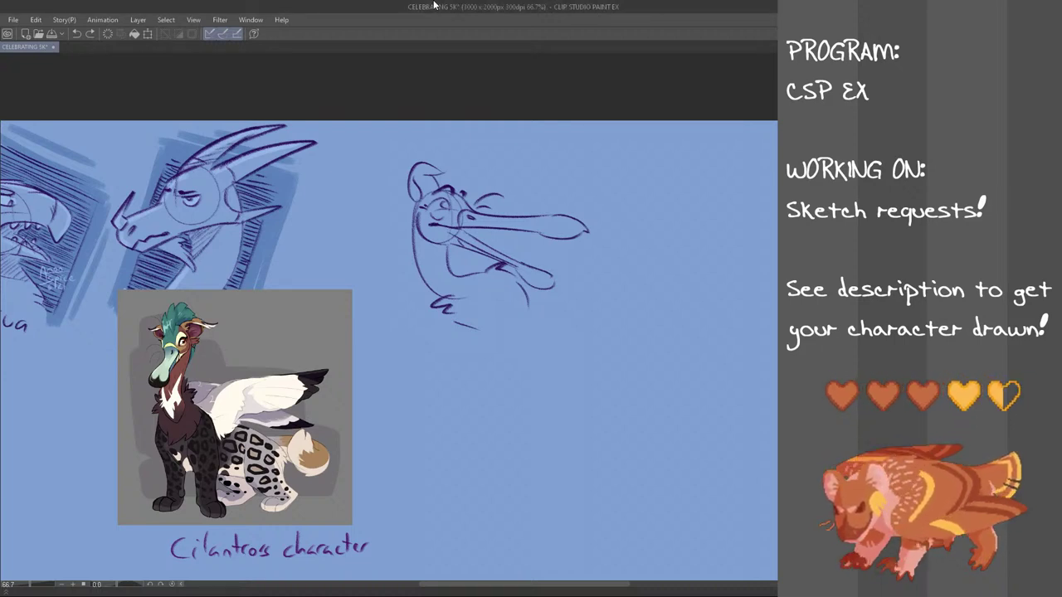
pyautogui.moveTo(472, 190); pyautogui.dragTo(472, 145)
pyautogui.hotkey('ctrl', 'z')
pyautogui.moveTo(466, 204); pyautogui.dragTo(479, 159)
pyautogui.hotkey('ctrl', 'z')
pyautogui.hotkey('ctrl', 'z')
pyautogui.moveTo(466, 199)
pyautogui.mouseDown()
pyautogui.moveTo(472, 149)
pyautogui.moveTo(462, 152)
pyautogui.mouseUp()
pyautogui.hotkey('ctrl', 'z')
# - Mirror the canvas view, draw a curved hair lock rising from the forehead beside the ear, and restore the normal view
pyautogui.press('h')
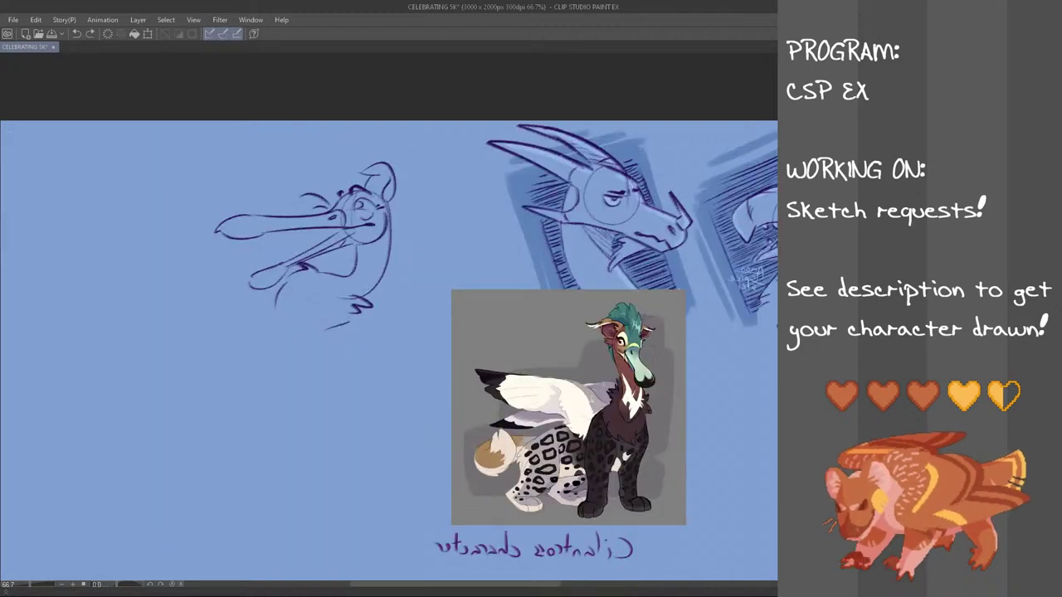
pyautogui.moveTo(334, 200)
pyautogui.mouseDown()
pyautogui.moveTo(345, 168)
pyautogui.moveTo(355, 170)
pyautogui.moveTo(350, 180)
pyautogui.moveTo(346, 163)
pyautogui.moveTo(386, 156)
pyautogui.moveTo(366, 154)
pyautogui.moveTo(398, 154)
pyautogui.mouseUp()
pyautogui.hotkey('ctrl', 'z')
pyautogui.hotkey('ctrl', 'z')
pyautogui.hotkey('ctrl', 'z')
pyautogui.hotkey('ctrl', 'z')
pyautogui.hotkey('ctrl', 'z')
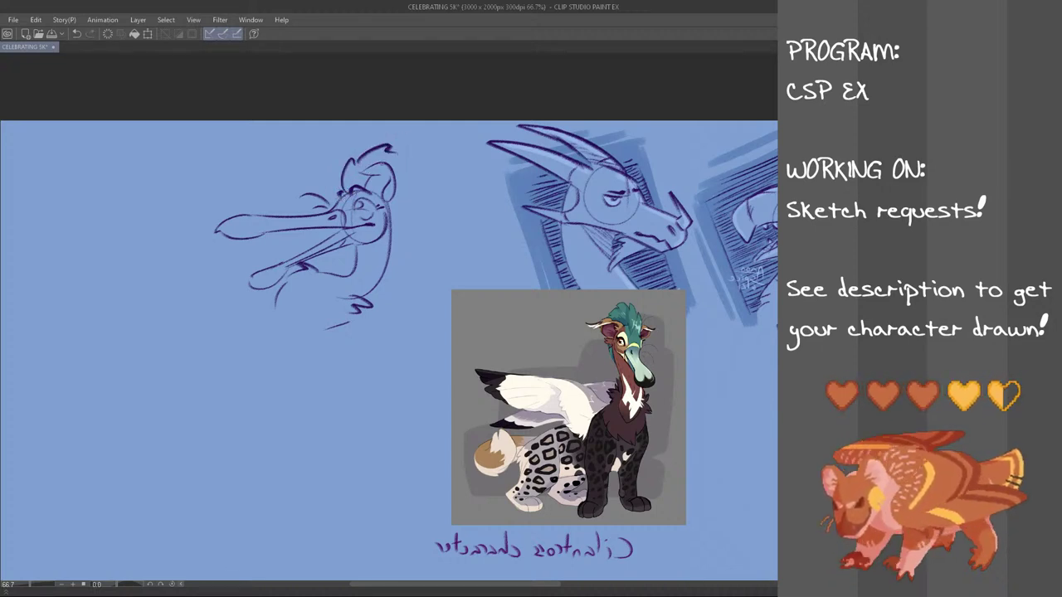
pyautogui.hotkey('ctrl', 'z')
pyautogui.moveTo(358, 163); pyautogui.dragTo(401, 154)
pyautogui.moveTo(399, 158); pyautogui.dragTo(414, 177)
pyautogui.hotkey('ctrl', 'z')
pyautogui.hotkey('ctrl', 'z')
pyautogui.press('h')
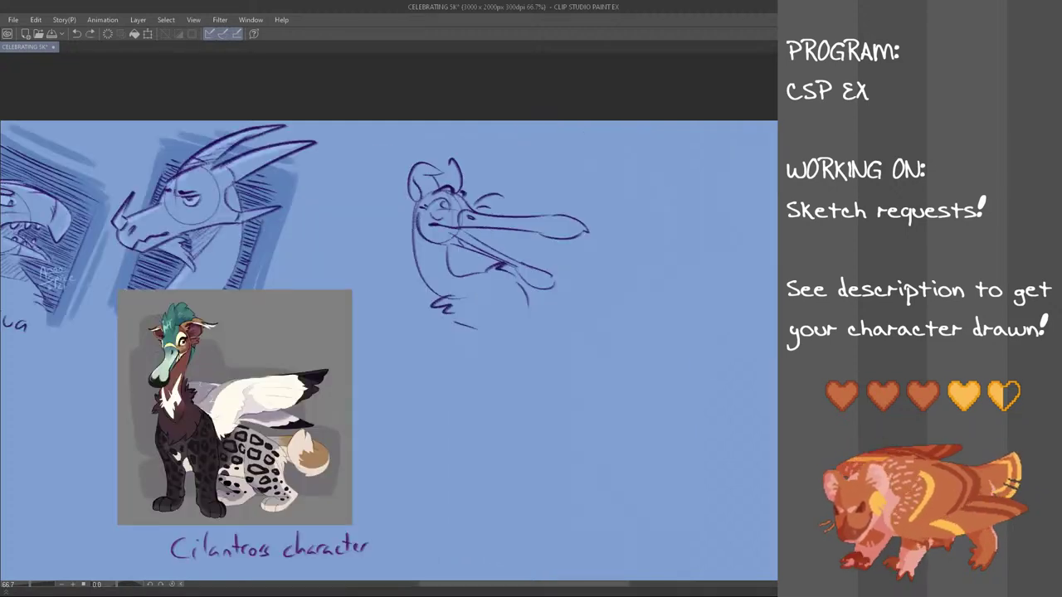
# - Draw the head crest sweeping from the front lock over the ear, with pointed locks behind the head
pyautogui.moveTo(446, 161)
pyautogui.mouseDown()
pyautogui.moveTo(417, 151)
pyautogui.moveTo(388, 185)
pyautogui.mouseUp()
pyautogui.hotkey('ctrl', 'z')
pyautogui.hotkey('ctrl', 'z')
pyautogui.hotkey('ctrl', 'z')
pyautogui.hotkey('ctrl', 'z')
pyautogui.hotkey('ctrl', 'z')
pyautogui.moveTo(446, 165)
pyautogui.mouseDown()
pyautogui.moveTo(396, 162)
pyautogui.moveTo(405, 170)
pyautogui.moveTo(382, 206)
pyautogui.mouseUp()
pyautogui.hotkey('ctrl', 'z')
pyautogui.hotkey('ctrl', 'z')
pyautogui.hotkey('ctrl', 'z')
pyautogui.hotkey('ctrl', 'z')
pyautogui.hotkey('ctrl', 'z')
pyautogui.hotkey('ctrl', 'z')
# - Add loose crest strands running down behind the head and the upper neck
pyautogui.moveTo(388, 214); pyautogui.dragTo(404, 256)
pyautogui.hotkey('ctrl', 'z')
pyautogui.hotkey('ctrl', 'z')
pyautogui.hotkey('ctrl', 'z')
pyautogui.hotkey('ctrl', 'z')
pyautogui.hotkey('ctrl', 'z')
pyautogui.moveTo(408, 208)
pyautogui.mouseDown()
pyautogui.moveTo(392, 239)
pyautogui.moveTo(399, 217)
pyautogui.mouseUp()
pyautogui.hotkey('ctrl', 'z')
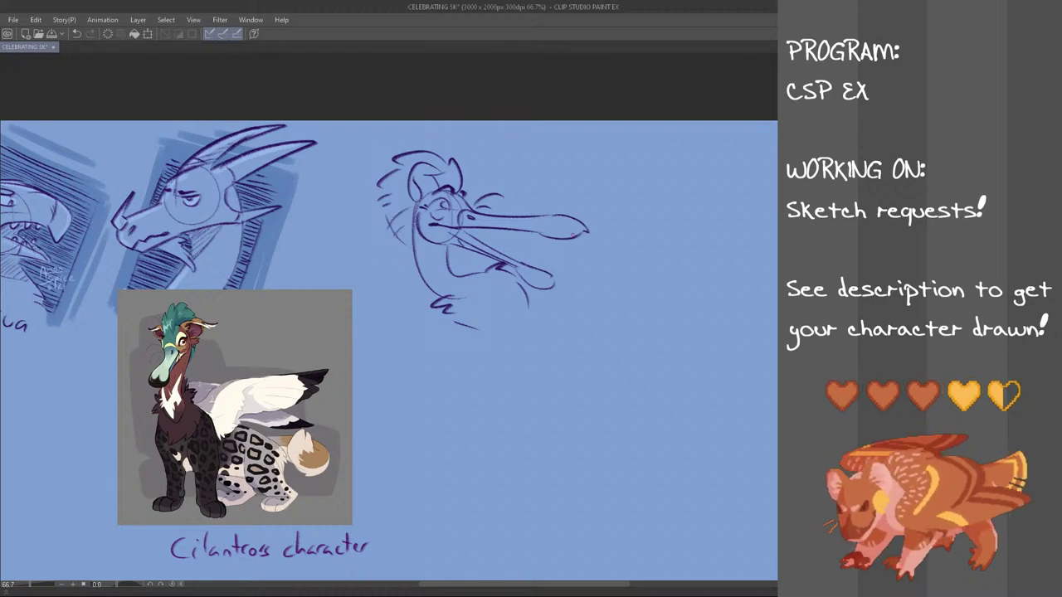
# - Draw the far ear at the front of the head, with a jagged pointed tuft above the bill
pyautogui.moveTo(464, 173)
pyautogui.mouseDown()
pyautogui.moveTo(482, 170)
pyautogui.moveTo(511, 190)
pyautogui.mouseUp()
pyautogui.hotkey('ctrl', 'z')
pyautogui.hotkey('ctrl', 'z')
pyautogui.hotkey('ctrl', 'z')
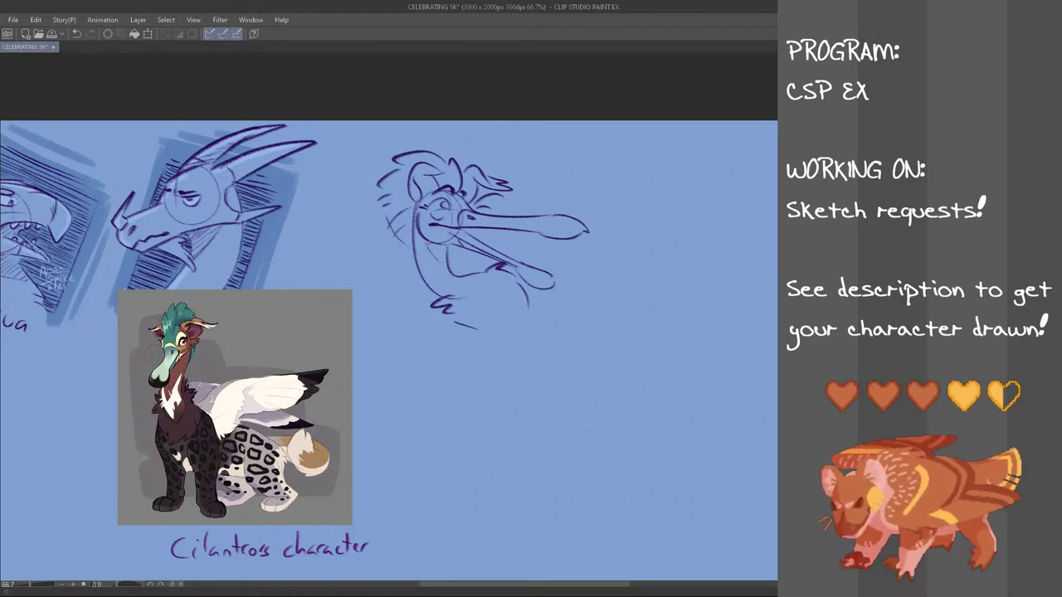
# - Shade the throat beneath the jaw and the insides of both ears with fine hatching
pyautogui.moveTo(426, 246)
pyautogui.mouseDown()
pyautogui.moveTo(444, 241)
pyautogui.moveTo(447, 253)
pyautogui.mouseUp()
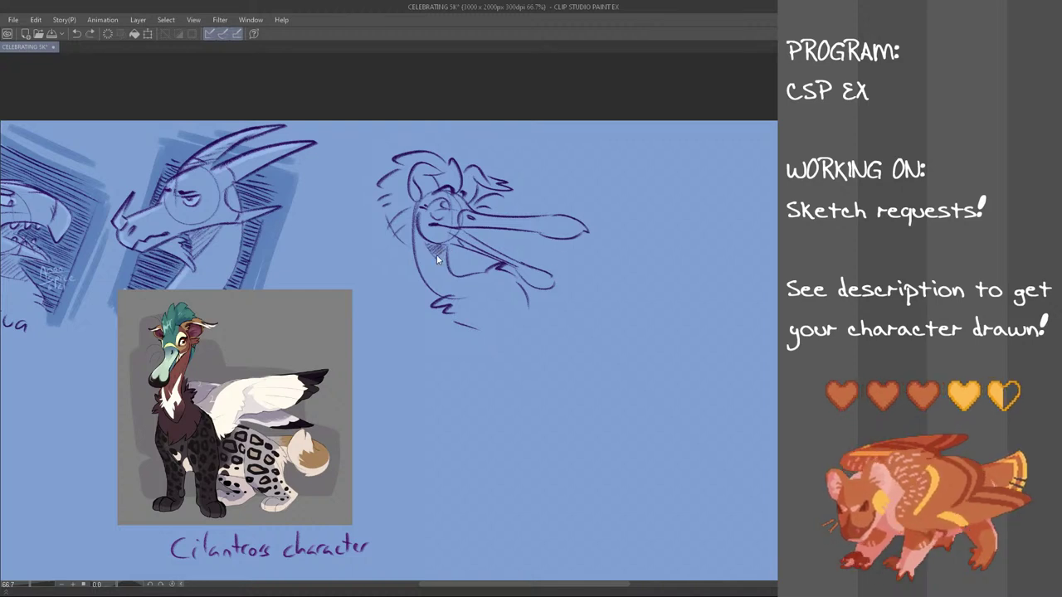
pyautogui.hotkey('ctrl', 'z')
pyautogui.hotkey('ctrl', 'z')
pyautogui.moveTo(432, 252); pyautogui.dragTo(447, 245)
pyautogui.moveTo(440, 262); pyautogui.dragTo(446, 254)
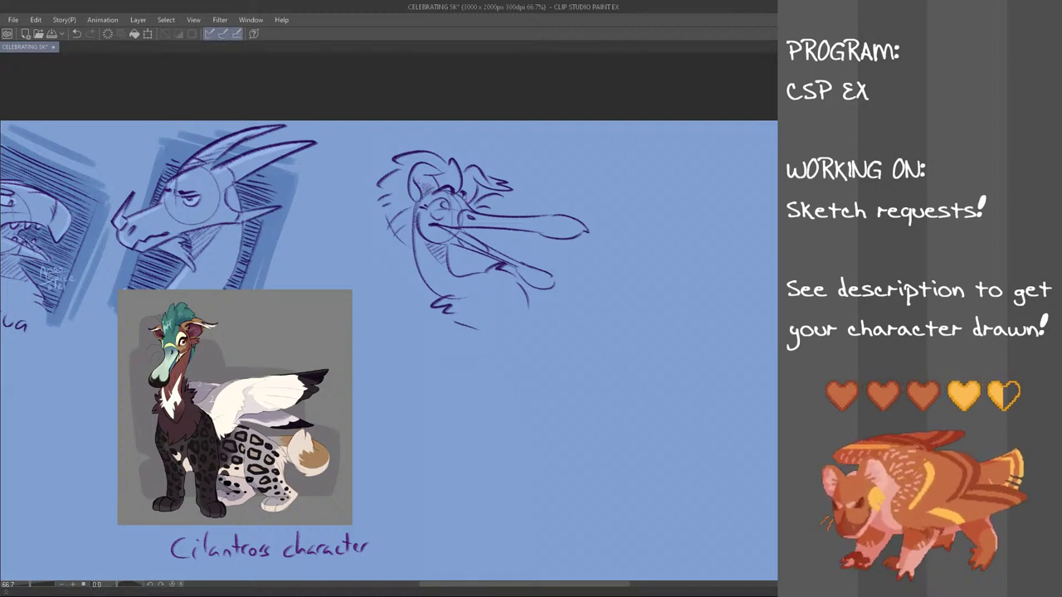
pyautogui.moveTo(470, 183); pyautogui.dragTo(462, 189)
pyautogui.moveTo(468, 179); pyautogui.dragTo(462, 185)
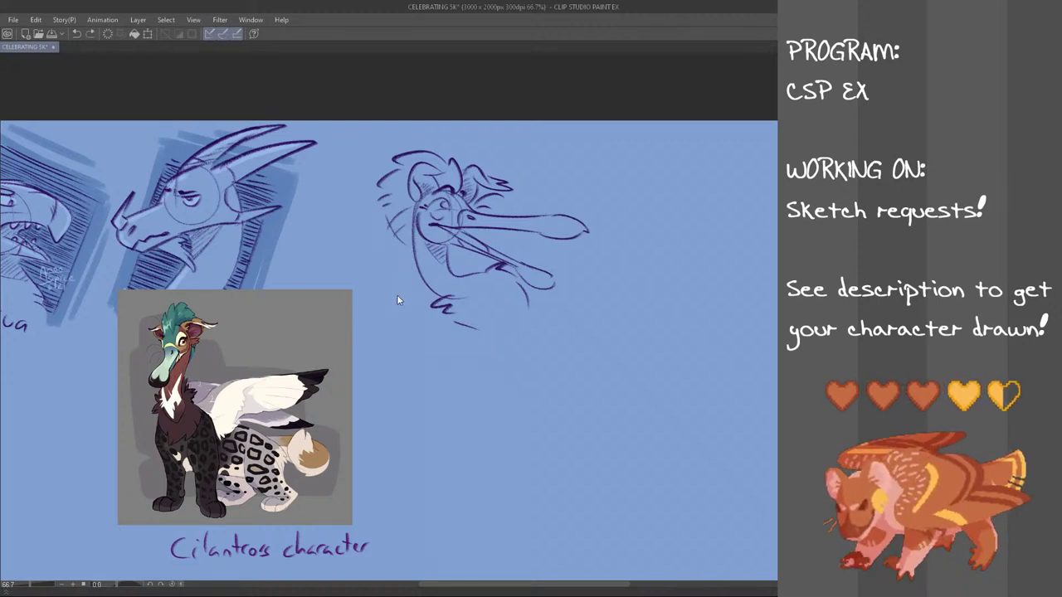
# - Draw slanted background frame lines behind the neck, in front of the chest and above the upper bill
pyautogui.hotkey('ctrl', 'z')
pyautogui.moveTo(406, 304); pyautogui.dragTo(416, 263)
pyautogui.hotkey('ctrl', 'z')
pyautogui.moveTo(535, 328)
pyautogui.mouseDown()
pyautogui.moveTo(545, 287)
pyautogui.moveTo(576, 248)
pyautogui.mouseUp()
pyautogui.hotkey('ctrl', 'z')
pyautogui.hotkey('ctrl', 'z')
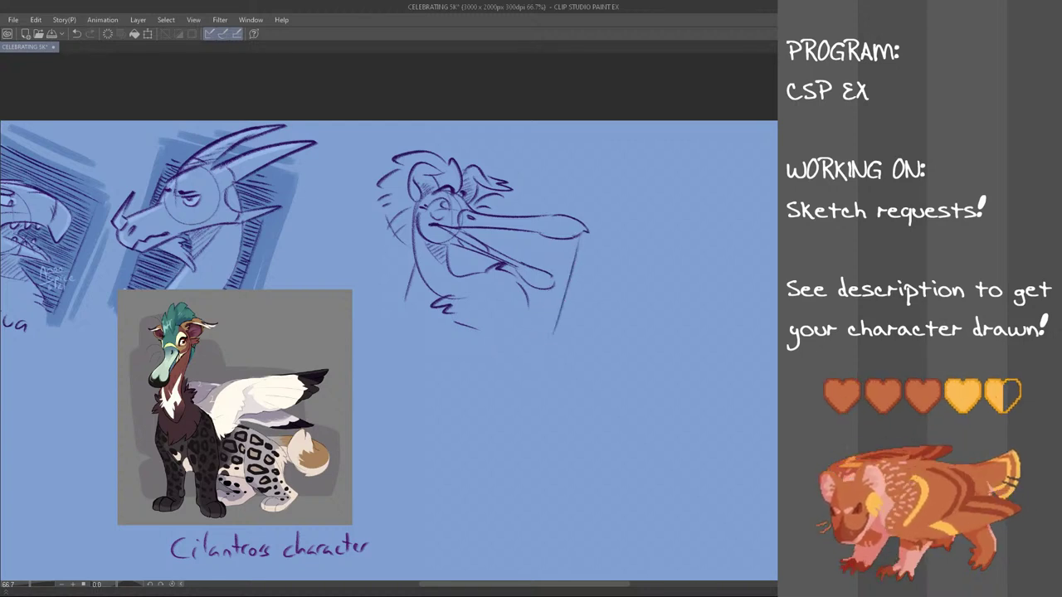
pyautogui.hotkey('ctrl', 'z')
pyautogui.moveTo(559, 333)
pyautogui.mouseDown()
pyautogui.moveTo(578, 241)
pyautogui.moveTo(554, 305)
pyautogui.moveTo(570, 250)
pyautogui.moveTo(565, 272)
pyautogui.mouseUp()
pyautogui.hotkey('ctrl', 'z')
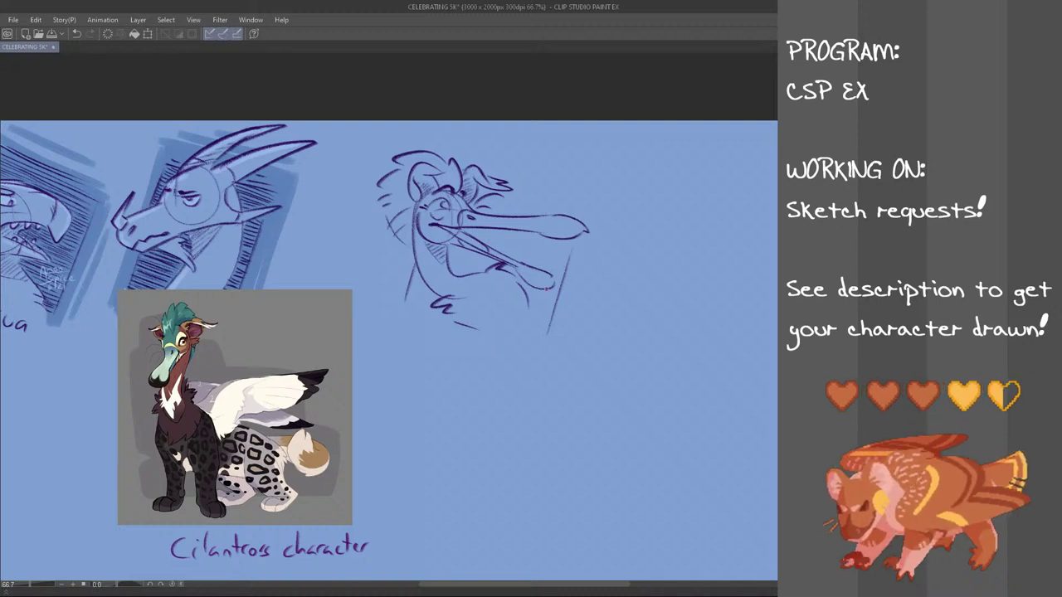
pyautogui.moveTo(479, 164); pyautogui.dragTo(567, 189)
pyautogui.hotkey('ctrl', 'z')
pyautogui.hotkey('ctrl', 'z')
pyautogui.hotkey('ctrl', 'z')
# - Hatch the background behind the neck and in front of the chest up to the frame lines
pyautogui.moveTo(410, 302); pyautogui.dragTo(441, 314)
pyautogui.moveTo(430, 307)
pyautogui.mouseDown()
pyautogui.moveTo(447, 318)
pyautogui.moveTo(430, 301)
pyautogui.mouseUp()
pyautogui.moveTo(409, 286)
pyautogui.mouseDown()
pyautogui.moveTo(439, 299)
pyautogui.moveTo(431, 290)
pyautogui.mouseUp()
pyautogui.moveTo(413, 272); pyautogui.dragTo(424, 281)
pyautogui.moveTo(546, 326)
pyautogui.mouseDown()
pyautogui.moveTo(526, 297)
pyautogui.moveTo(564, 300)
pyautogui.mouseUp()
pyautogui.moveTo(506, 268); pyautogui.dragTo(519, 278)
pyautogui.moveTo(506, 266); pyautogui.dragTo(518, 275)
pyautogui.hotkey('ctrl', 'z')
# - Fill the open gap between the upper and lower bill with diagonal hatching
pyautogui.moveTo(452, 271); pyautogui.dragTo(462, 268)
pyautogui.moveTo(453, 275); pyautogui.dragTo(475, 264)
pyautogui.moveTo(452, 270); pyautogui.dragTo(486, 257)
pyautogui.moveTo(448, 266); pyautogui.dragTo(490, 251)
pyautogui.moveTo(473, 262)
pyautogui.mouseDown()
pyautogui.moveTo(496, 254)
pyautogui.moveTo(496, 231)
pyautogui.moveTo(516, 234)
pyautogui.mouseUp()
pyautogui.moveTo(474, 264); pyautogui.dragTo(543, 232)
pyautogui.moveTo(492, 269)
pyautogui.mouseDown()
pyautogui.moveTo(556, 239)
pyautogui.moveTo(546, 230)
pyautogui.moveTo(570, 239)
pyautogui.mouseUp()
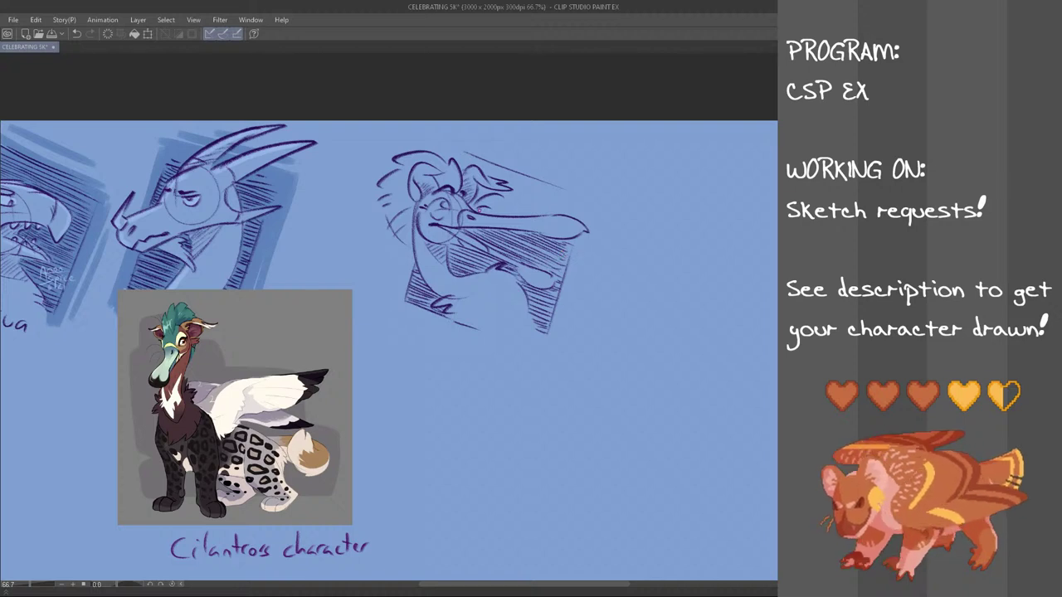
# - Hatch the background above the upper bill and around the front tuft with long diagonal strokes
pyautogui.moveTo(474, 198); pyautogui.dragTo(501, 213)
pyautogui.moveTo(479, 198)
pyautogui.mouseDown()
pyautogui.moveTo(539, 214)
pyautogui.moveTo(571, 194)
pyautogui.moveTo(544, 182)
pyautogui.moveTo(581, 207)
pyautogui.mouseUp()
pyautogui.moveTo(513, 178); pyautogui.dragTo(575, 198)
pyautogui.moveTo(459, 164); pyautogui.dragTo(568, 191)
pyautogui.moveTo(480, 147)
pyautogui.mouseDown()
pyautogui.moveTo(570, 187)
pyautogui.moveTo(547, 176)
pyautogui.mouseUp()
pyautogui.moveTo(493, 150); pyautogui.dragTo(564, 185)
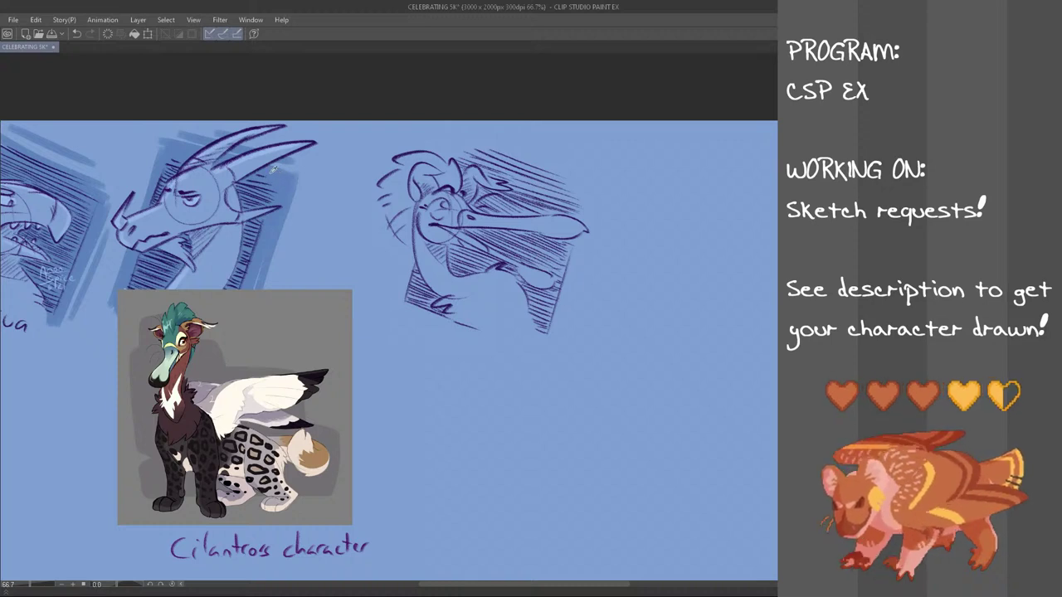
# - Frame the open-billed creature's background with broad, soft darker-blue strokes behind the neck, in front of the bill and above the head
pyautogui.moveTo(397, 300); pyautogui.dragTo(446, 144)
pyautogui.hotkey('ctrl', 'z')
pyautogui.moveTo(393, 276); pyautogui.dragTo(429, 160)
pyautogui.moveTo(388, 280); pyautogui.dragTo(421, 155)
pyautogui.moveTo(591, 205); pyautogui.dragTo(550, 338)
pyautogui.hotkey('ctrl', 'z')
pyautogui.moveTo(580, 242); pyautogui.dragTo(548, 341)
pyautogui.moveTo(590, 200); pyautogui.dragTo(555, 341)
pyautogui.hotkey('ctrl', 'z')
pyautogui.moveTo(598, 220)
pyautogui.mouseDown()
pyautogui.moveTo(568, 339)
pyautogui.moveTo(578, 317)
pyautogui.mouseUp()
pyautogui.hotkey('ctrl', 'z')
pyautogui.moveTo(579, 213)
pyautogui.mouseDown()
pyautogui.moveTo(446, 162)
pyautogui.moveTo(460, 155)
pyautogui.mouseUp()
pyautogui.moveTo(583, 192)
pyautogui.mouseDown()
pyautogui.moveTo(454, 145)
pyautogui.moveTo(590, 174)
pyautogui.mouseUp()
pyautogui.hotkey('ctrl', 'z')
pyautogui.moveTo(458, 138); pyautogui.dragTo(596, 177)
pyautogui.moveTo(501, 135); pyautogui.dragTo(556, 153)
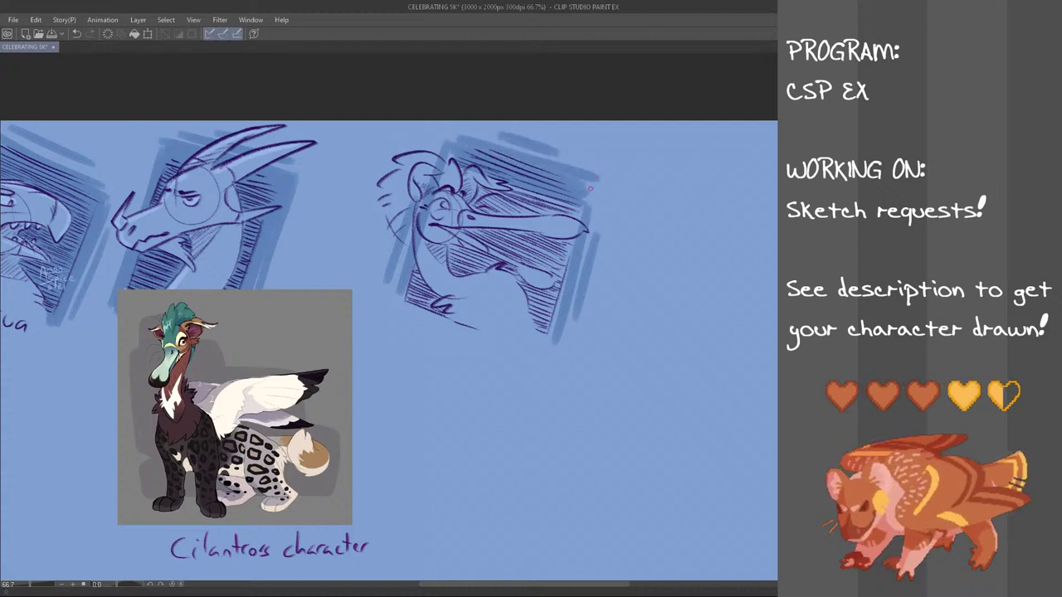
# - Shade the hatched background around the creature's head, bill and neck with the soft darker blue
pyautogui.moveTo(446, 173)
pyautogui.mouseDown()
pyautogui.moveTo(412, 280)
pyautogui.moveTo(434, 244)
pyautogui.mouseUp()
pyautogui.moveTo(459, 168); pyautogui.dragTo(438, 264)
pyautogui.moveTo(495, 174); pyautogui.dragTo(440, 277)
pyautogui.moveTo(509, 180)
pyautogui.mouseDown()
pyautogui.moveTo(457, 290)
pyautogui.moveTo(466, 300)
pyautogui.mouseUp()
pyautogui.moveTo(529, 187)
pyautogui.mouseDown()
pyautogui.moveTo(483, 300)
pyautogui.moveTo(493, 304)
pyautogui.mouseUp()
pyautogui.moveTo(552, 197)
pyautogui.mouseDown()
pyautogui.moveTo(506, 307)
pyautogui.moveTo(516, 317)
pyautogui.mouseUp()
pyautogui.moveTo(570, 203); pyautogui.dragTo(539, 309)
pyautogui.moveTo(579, 217); pyautogui.dragTo(542, 319)
pyautogui.moveTo(574, 247); pyautogui.dragTo(533, 325)
pyautogui.moveTo(541, 279)
pyautogui.mouseDown()
pyautogui.moveTo(526, 341)
pyautogui.moveTo(537, 343)
pyautogui.mouseUp()
pyautogui.moveTo(557, 307); pyautogui.dragTo(544, 352)
pyautogui.moveTo(415, 286); pyautogui.dragTo(407, 297)
pyautogui.moveTo(424, 271)
pyautogui.mouseDown()
pyautogui.moveTo(409, 307)
pyautogui.moveTo(436, 316)
pyautogui.mouseUp()
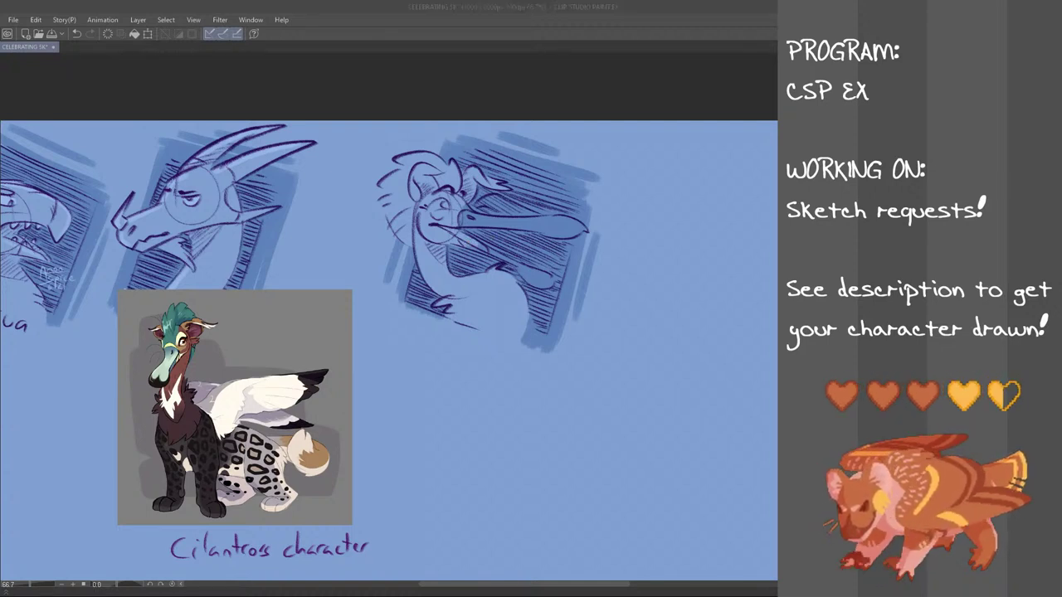
# - Clear the background shading from the creature's upper and lower bill and along the chest edge
pyautogui.scroll(1, 389, 348)
pyautogui.scroll(-1, 389, 348)
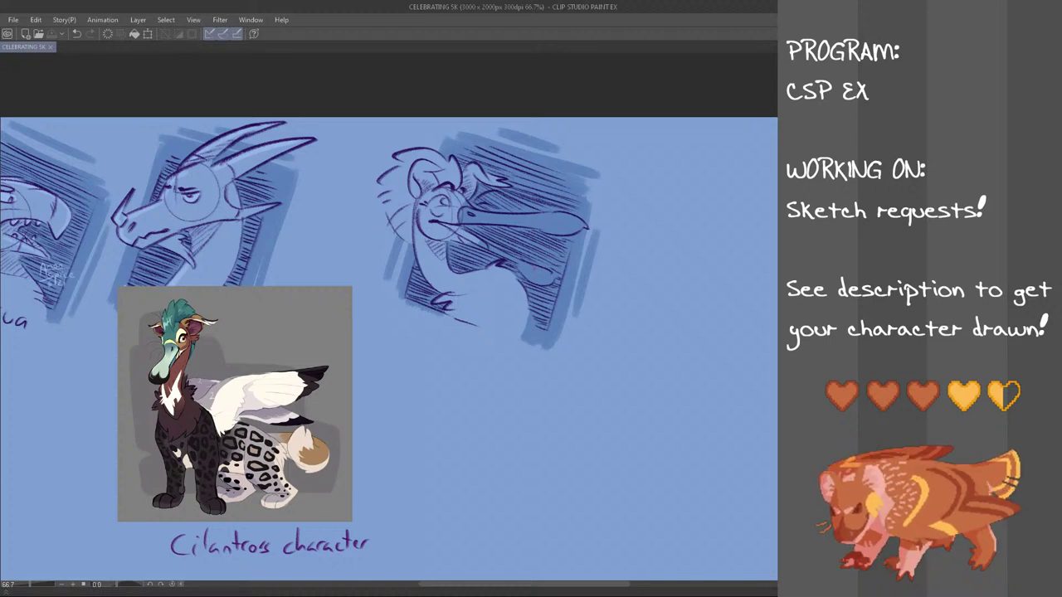
pyautogui.moveTo(525, 315); pyautogui.dragTo(528, 340)
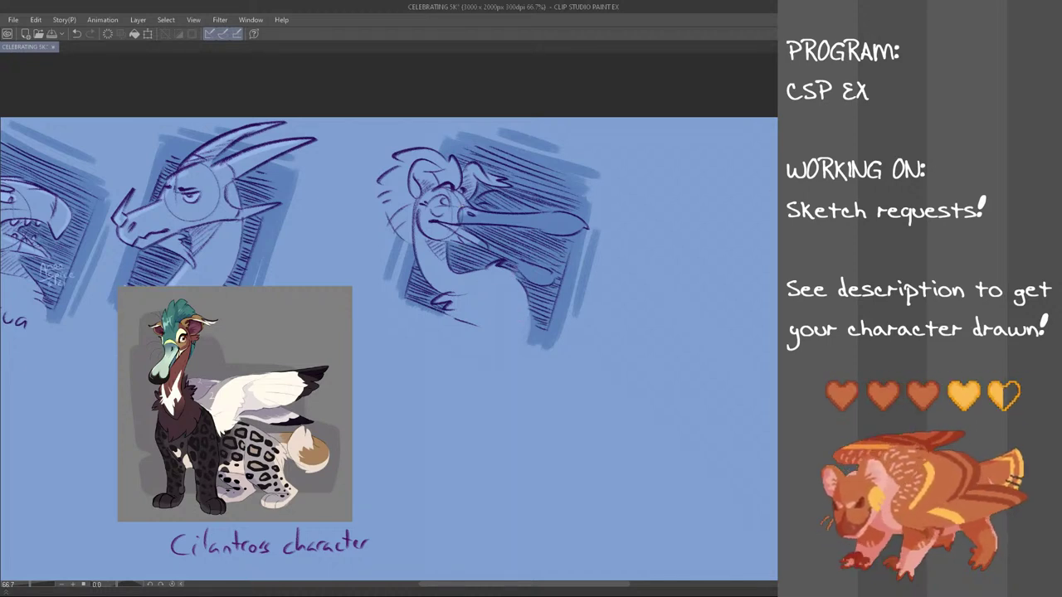
pyautogui.moveTo(462, 215); pyautogui.dragTo(525, 219)
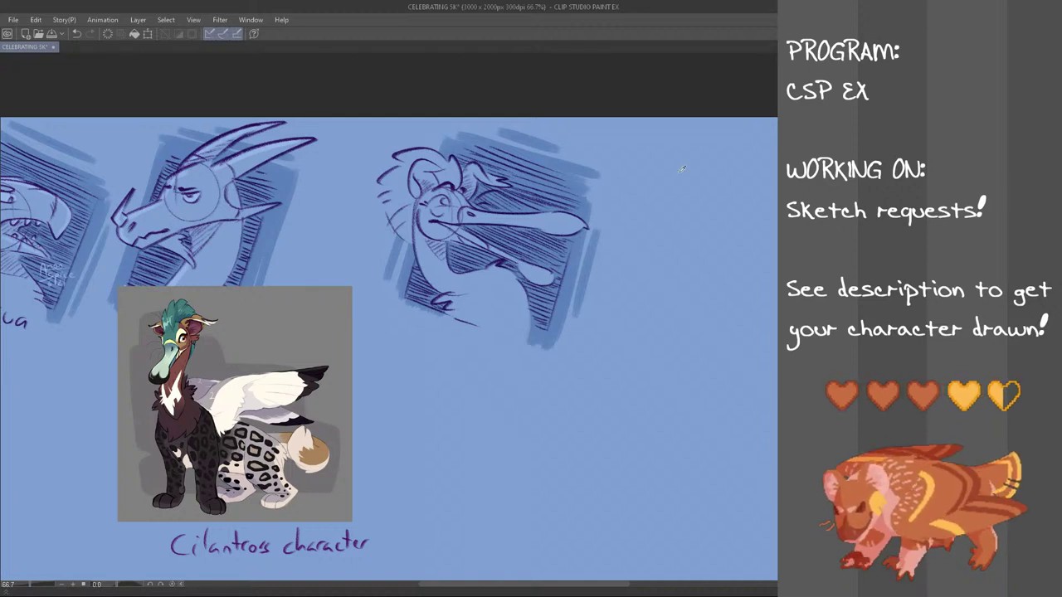
# - Add light blue highlights to the creature's face and upper bill
pyautogui.click(393, 588)
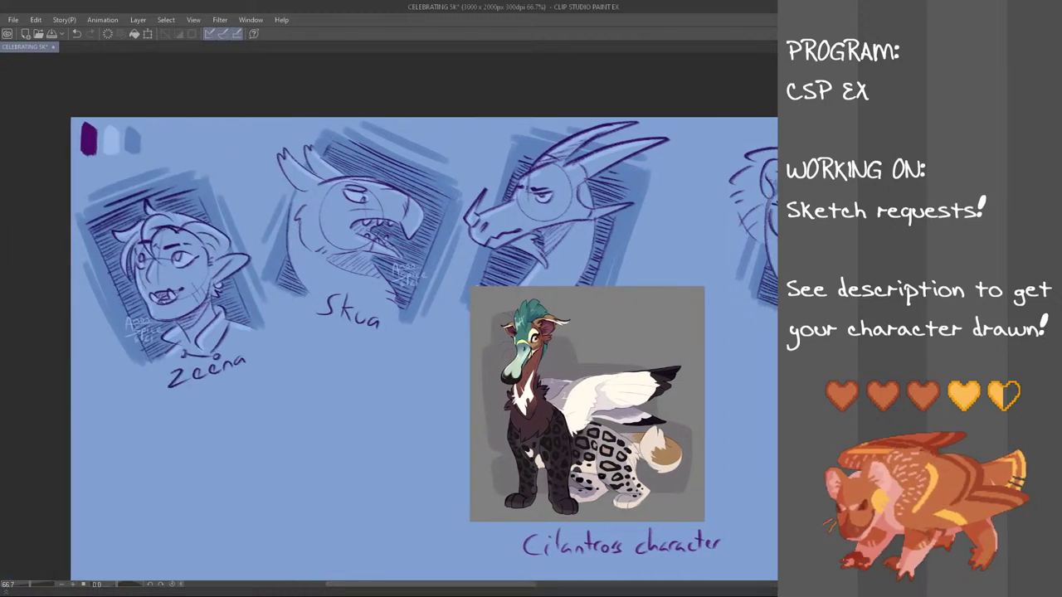
pyautogui.moveTo(425, 585); pyautogui.dragTo(523, 566)
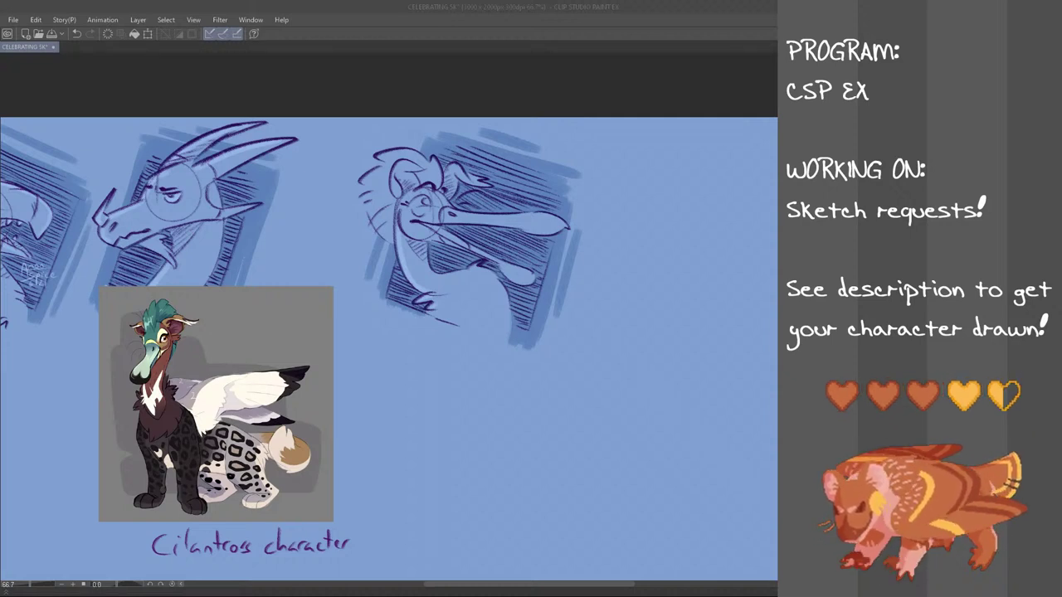
pyautogui.click(304, 5)
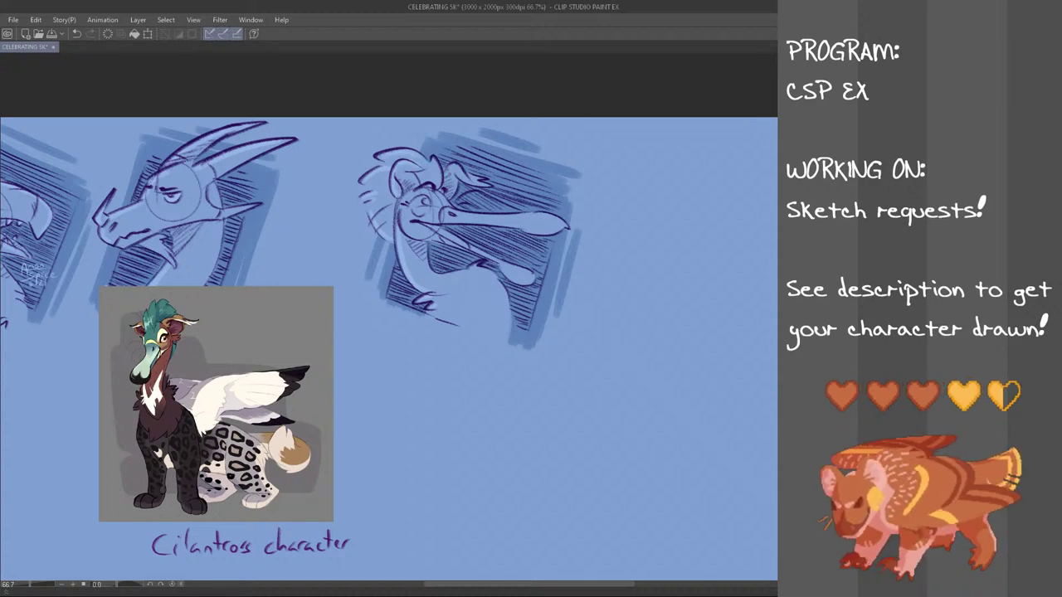
pyautogui.hotkey('ctrl', 'z')
pyautogui.moveTo(449, 165); pyautogui.dragTo(461, 170)
pyautogui.hotkey('ctrl', 'z')
pyautogui.moveTo(406, 210); pyautogui.dragTo(410, 226)
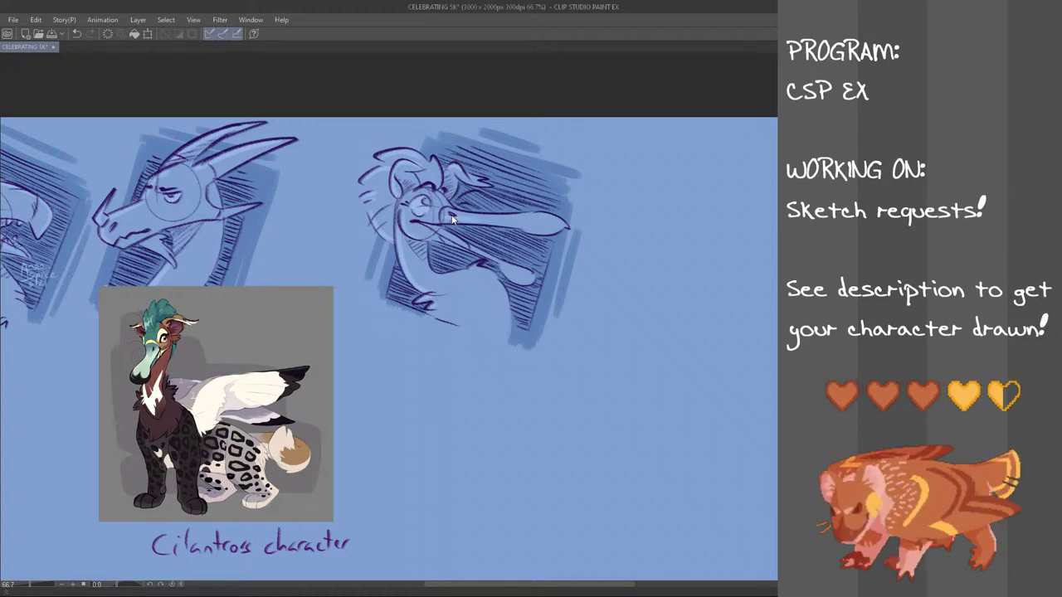
pyautogui.moveTo(455, 216)
pyautogui.mouseDown()
pyautogui.moveTo(550, 216)
pyautogui.moveTo(567, 227)
pyautogui.mouseUp()
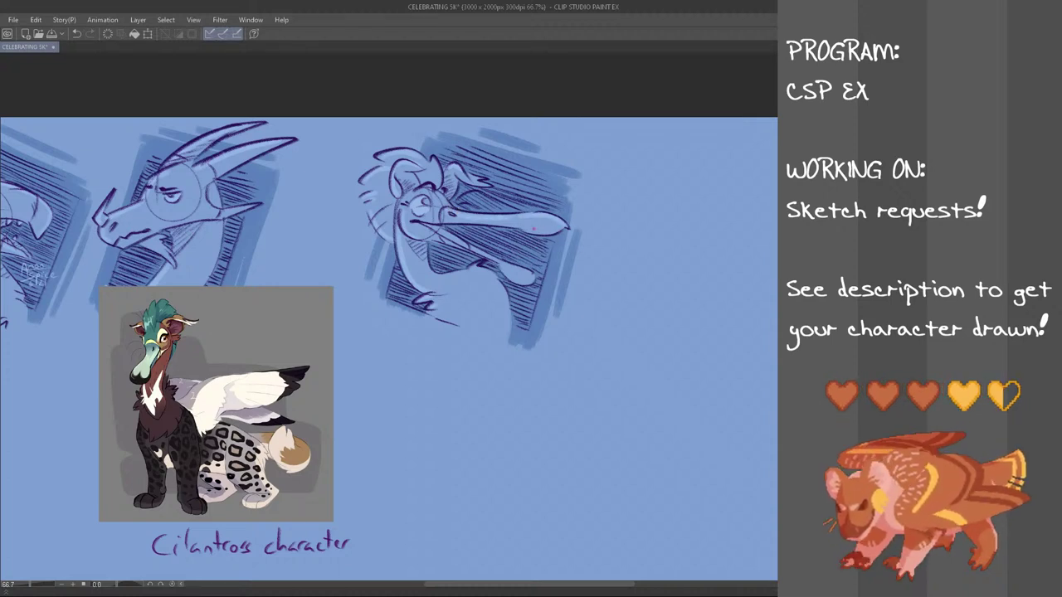
pyautogui.moveTo(500, 264); pyautogui.dragTo(528, 278)
pyautogui.hotkey('ctrl', 'z')
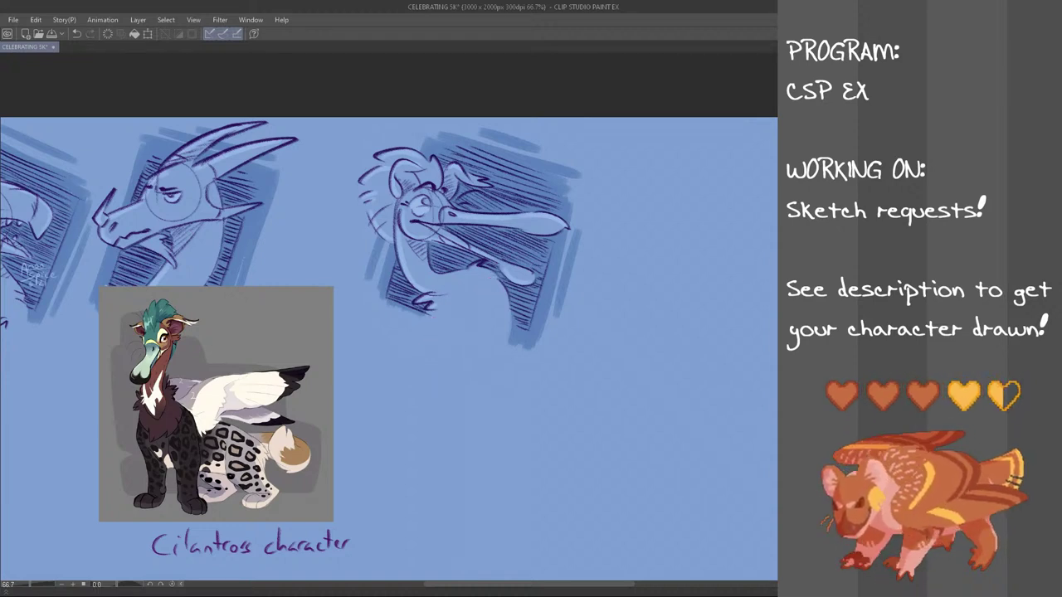
# - Handwrite the character name "Abigail" in dark purple at a slant below the creature's chest
pyautogui.moveTo(440, 339)
pyautogui.mouseDown()
pyautogui.moveTo(450, 317)
pyautogui.moveTo(455, 341)
pyautogui.moveTo(433, 342)
pyautogui.moveTo(450, 330)
pyautogui.mouseUp()
pyautogui.hotkey('ctrl', 'z')
pyautogui.moveTo(457, 316); pyautogui.dragTo(450, 347)
pyautogui.hotkey('ctrl', 'z')
pyautogui.moveTo(463, 340)
pyautogui.mouseDown()
pyautogui.moveTo(466, 364)
pyautogui.moveTo(496, 360)
pyautogui.mouseUp()
pyautogui.click(464, 335)
pyautogui.hotkey('ctrl', 'z')
pyautogui.hotkey('ctrl', 'z')
pyautogui.hotkey('ctrl', 'z')
pyautogui.moveTo(506, 344); pyautogui.dragTo(503, 360)
pyautogui.hotkey('ctrl', 'z')
pyautogui.moveTo(510, 344); pyautogui.dragTo(504, 362)
pyautogui.hotkey('ctrl', 'z')
pyautogui.hotkey('ctrl', 'z')
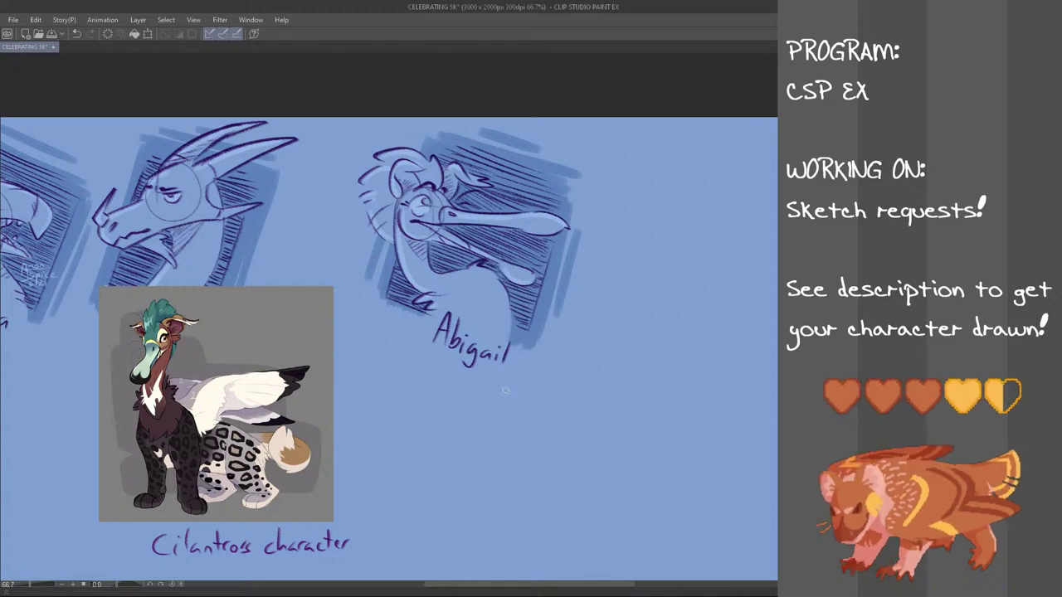
# - Select the "Abigail" lettering and shift it slightly closer to the bust
pyautogui.moveTo(504, 324)
pyautogui.mouseDown()
pyautogui.moveTo(431, 344)
pyautogui.moveTo(498, 313)
pyautogui.mouseUp()
pyautogui.hotkey('ctrl', 't')
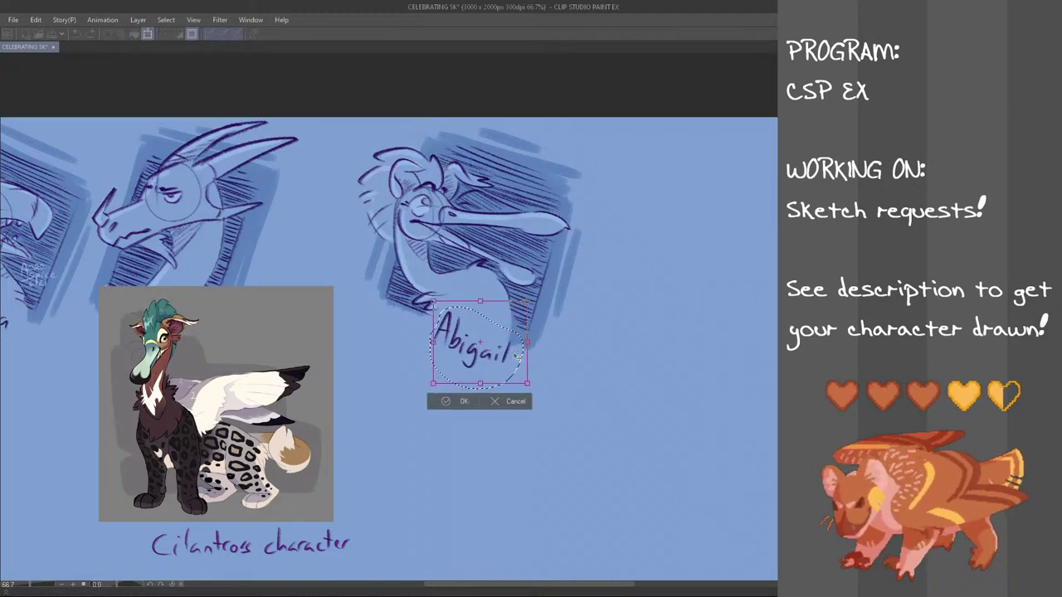
pyautogui.moveTo(514, 360); pyautogui.dragTo(521, 351)
pyautogui.click(468, 395)
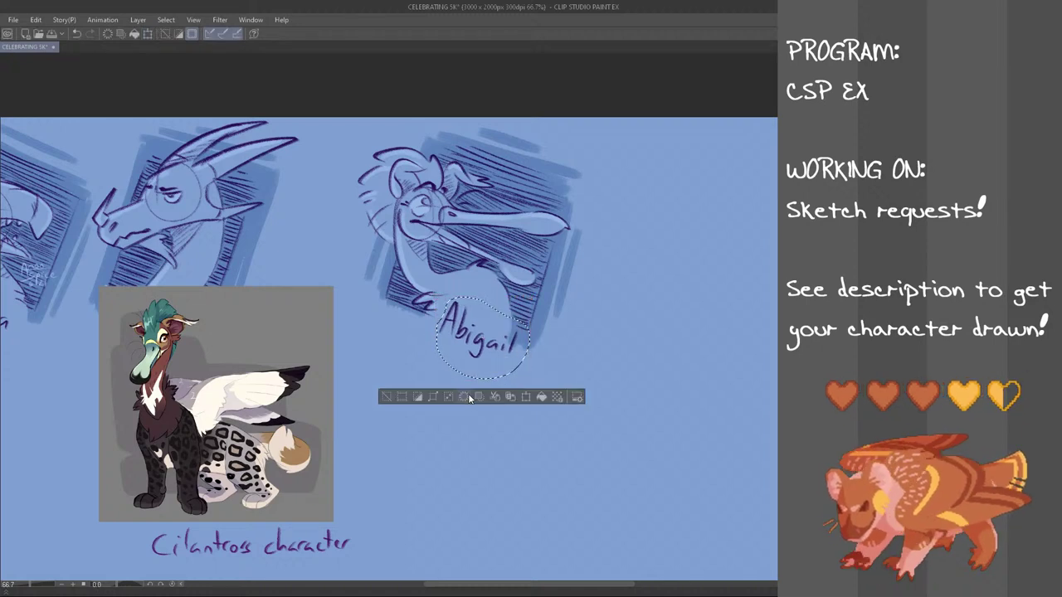
pyautogui.hotkey('ctrl', 'd')
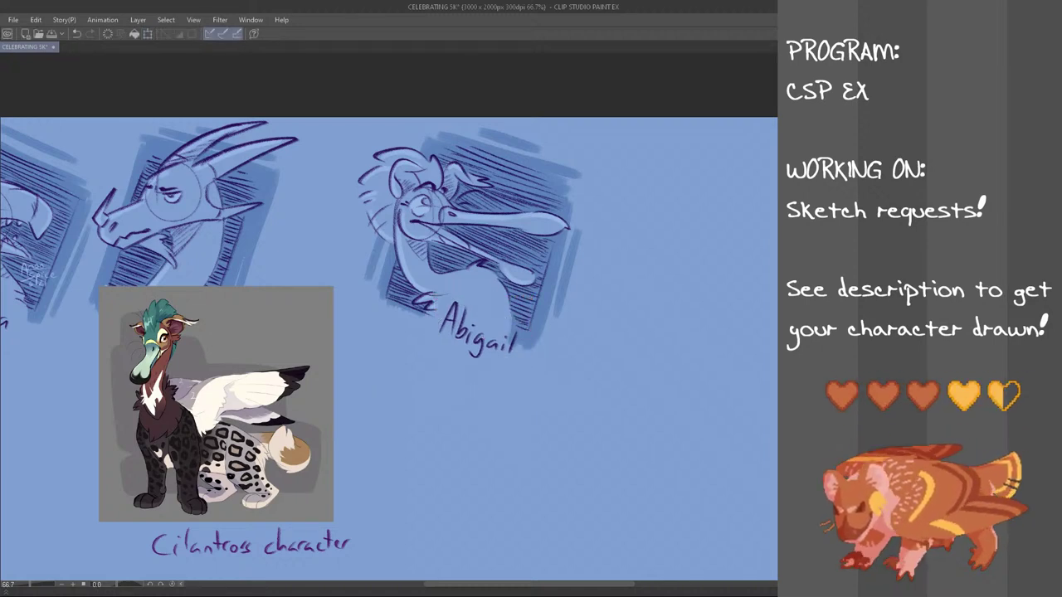
# - Copy the artist signature from the Skua sketch onto the shaded background in front of Abigail's chest
pyautogui.moveTo(37, 242)
pyautogui.mouseDown()
pyautogui.moveTo(68, 298)
pyautogui.moveTo(33, 244)
pyautogui.mouseUp()
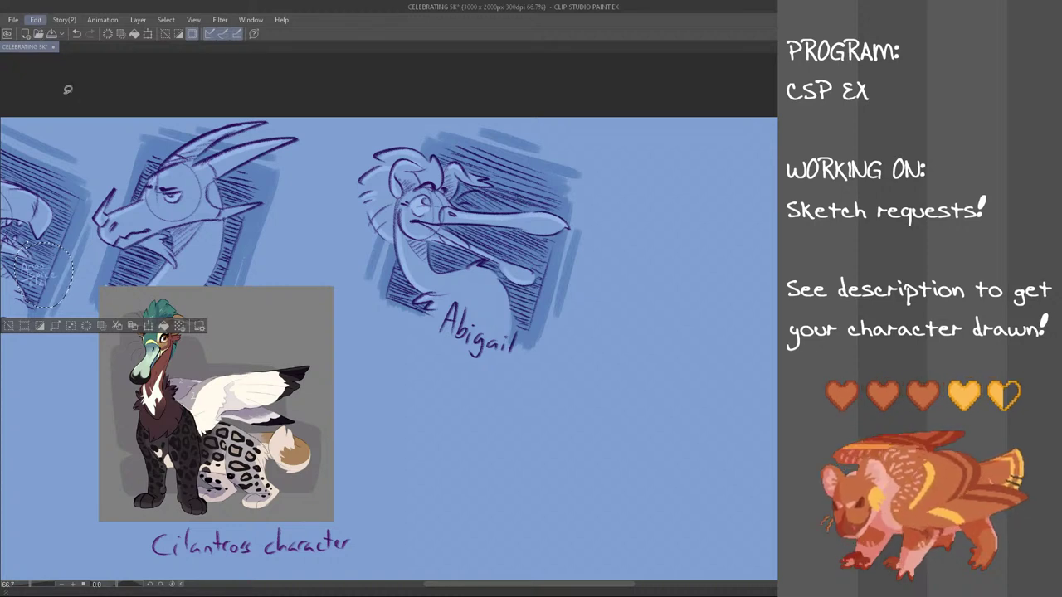
pyautogui.hotkey('ctrl', 't')
pyautogui.moveTo(52, 298)
pyautogui.mouseDown()
pyautogui.moveTo(521, 338)
pyautogui.moveTo(545, 330)
pyautogui.mouseUp()
pyautogui.click(518, 359)
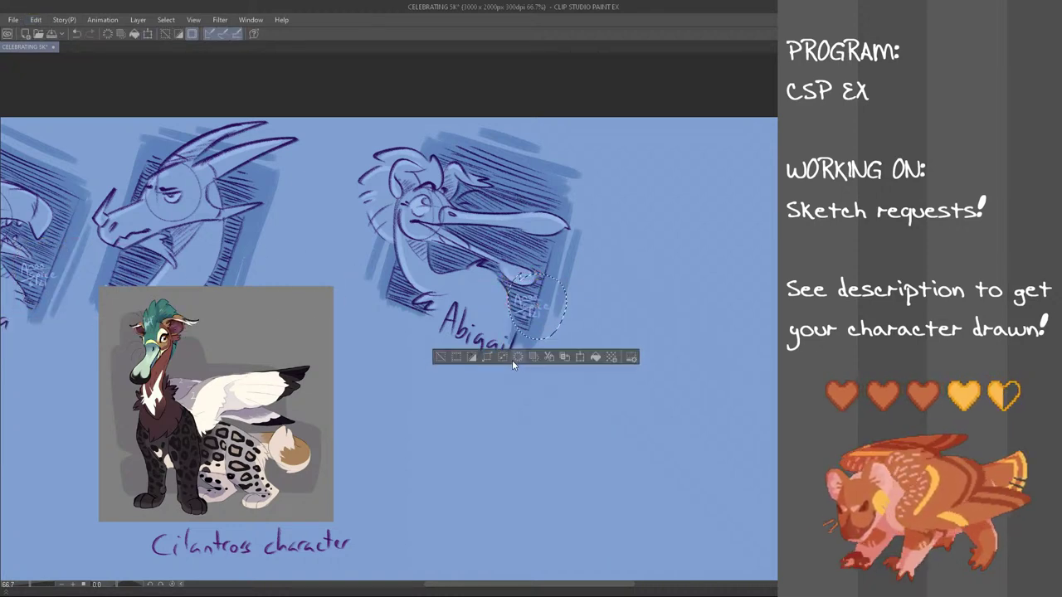
pyautogui.hotkey('ctrl', 'd')
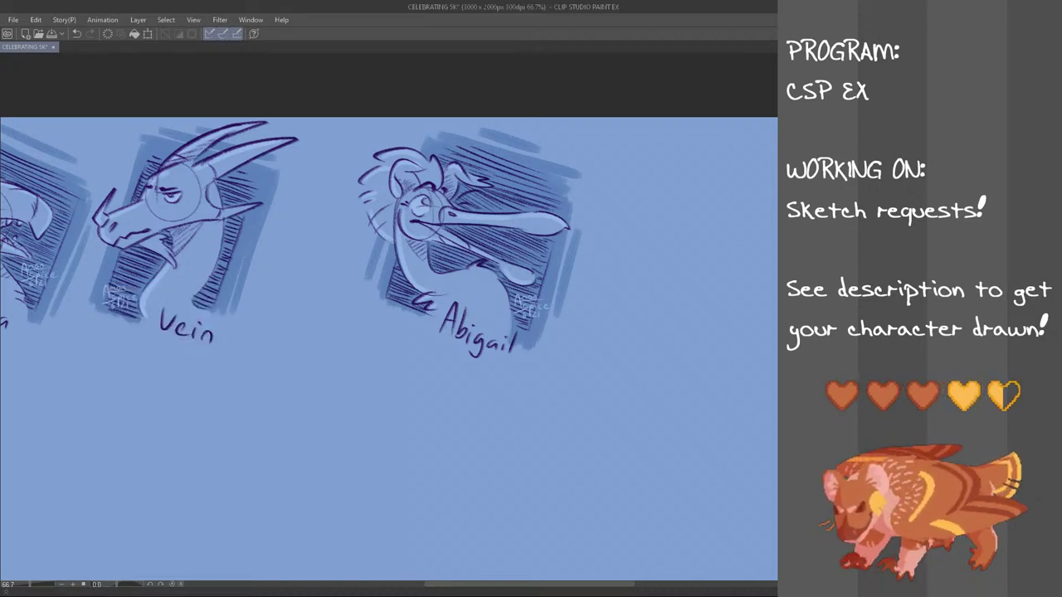
# - Select the whole Abigail sketch with its name and signature and move it close beside the Vein sketch
pyautogui.hotkey('ctrl', 't')
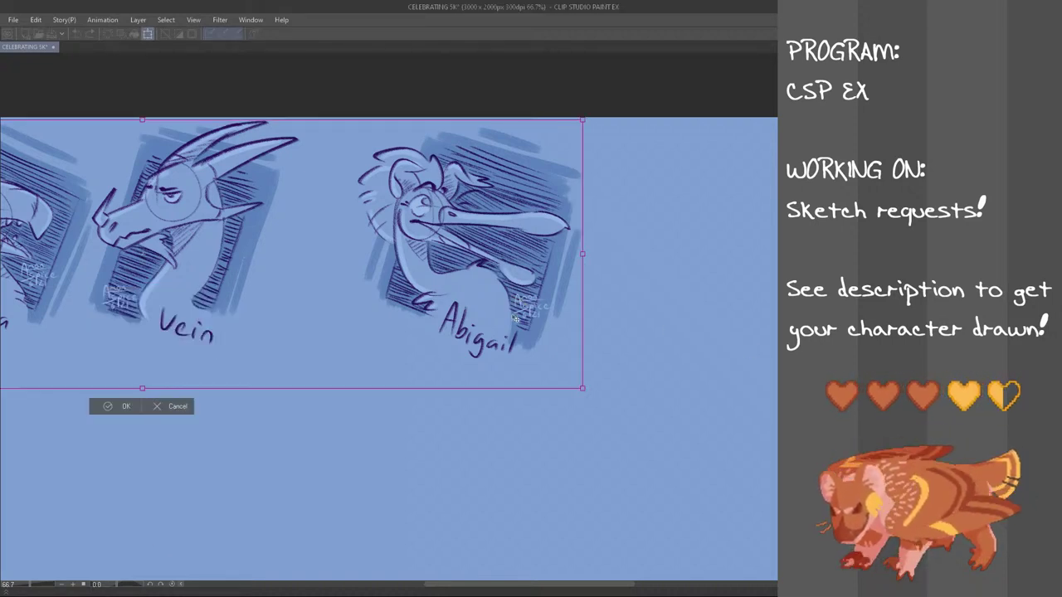
pyautogui.click(176, 406)
pyautogui.moveTo(614, 122)
pyautogui.mouseDown()
pyautogui.moveTo(356, 225)
pyautogui.moveTo(611, 124)
pyautogui.mouseUp()
pyautogui.hotkey('ctrl', 't')
pyautogui.moveTo(517, 303)
pyautogui.mouseDown()
pyautogui.moveTo(421, 319)
pyautogui.moveTo(439, 297)
pyautogui.mouseUp()
pyautogui.click(383, 421)
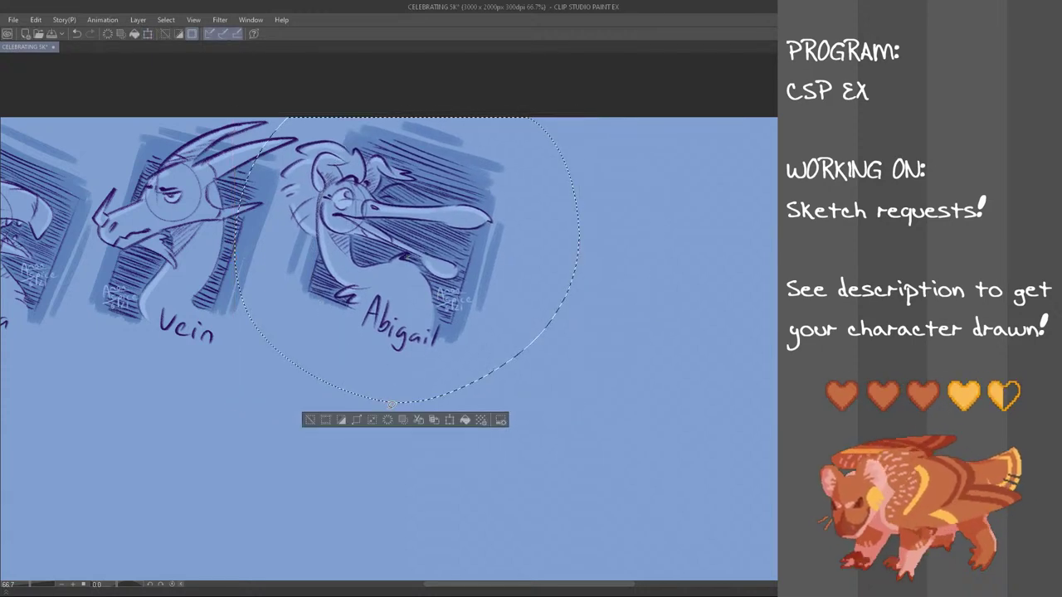
pyautogui.hotkey('ctrl', 'd')
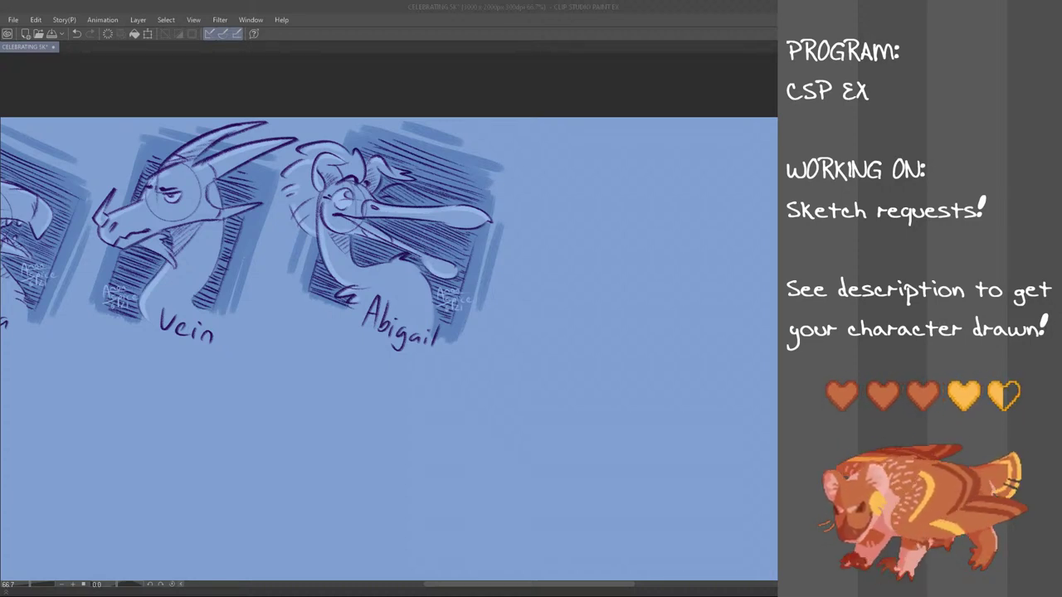
# - Bring in the Zoya dragon reference sheet, scale it down and place it below the Vein and Abigail sketches
pyautogui.click(155, 103)
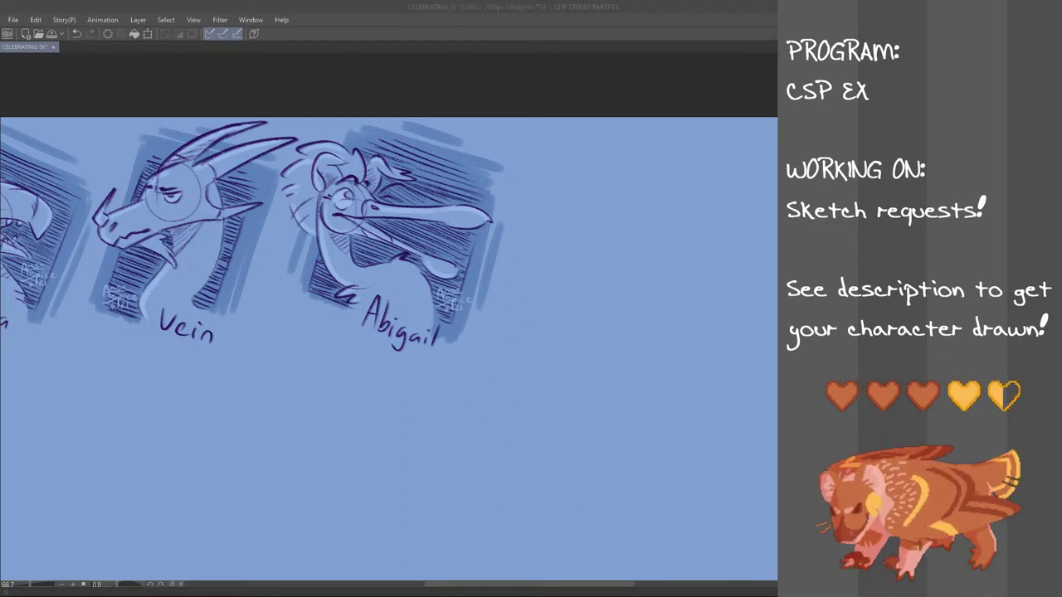
pyautogui.click(324, 5)
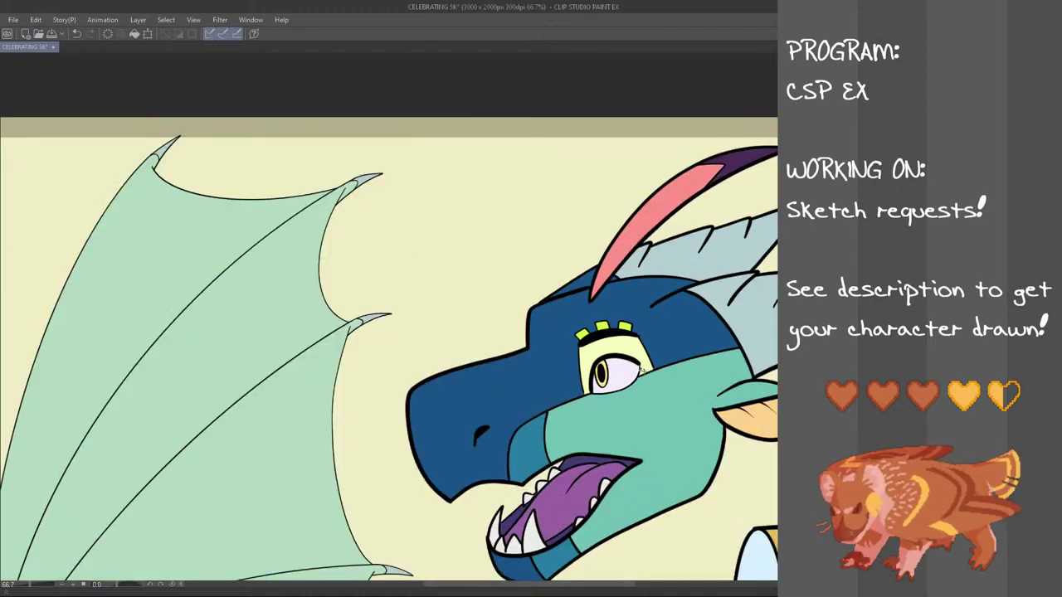
pyautogui.hotkey('ctrl', 't')
pyautogui.scroll(-3, 651, 354)
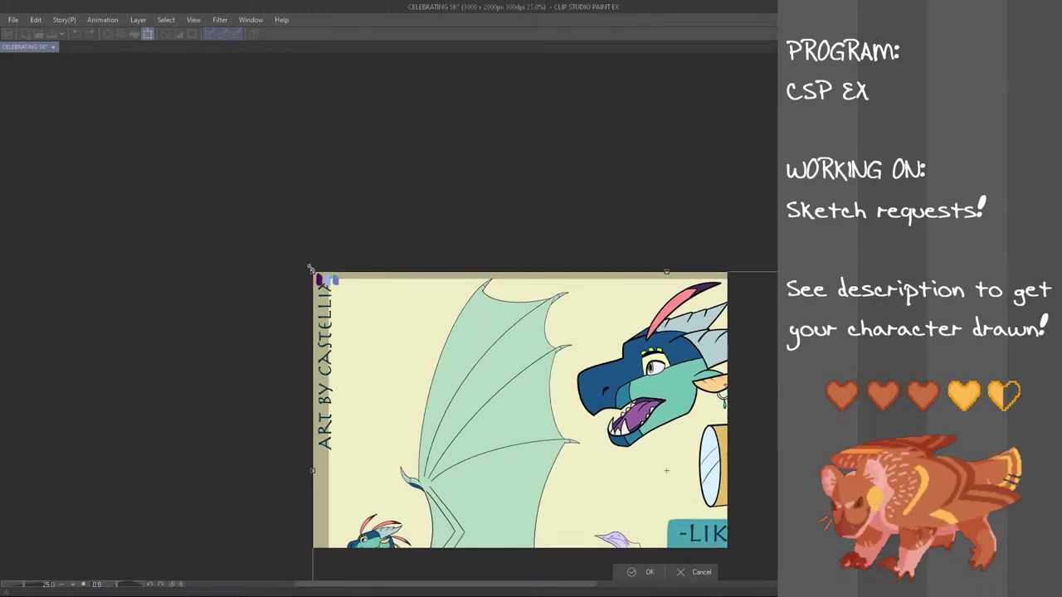
pyautogui.moveTo(312, 269); pyautogui.dragTo(428, 362)
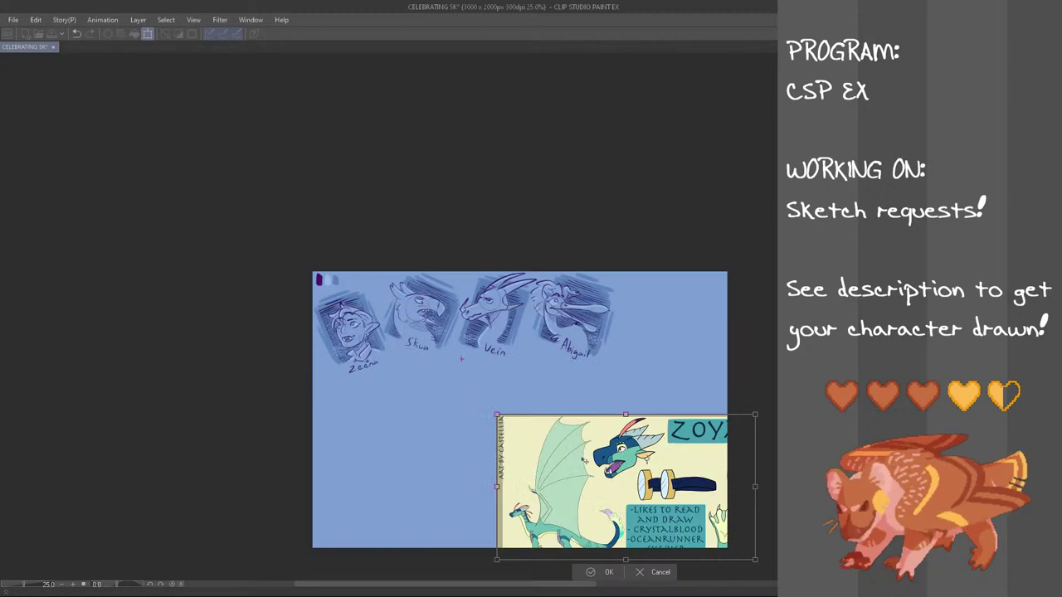
pyautogui.moveTo(581, 476); pyautogui.dragTo(413, 356)
pyautogui.moveTo(328, 293); pyautogui.dragTo(434, 354)
pyautogui.scroll(5, 517, 366)
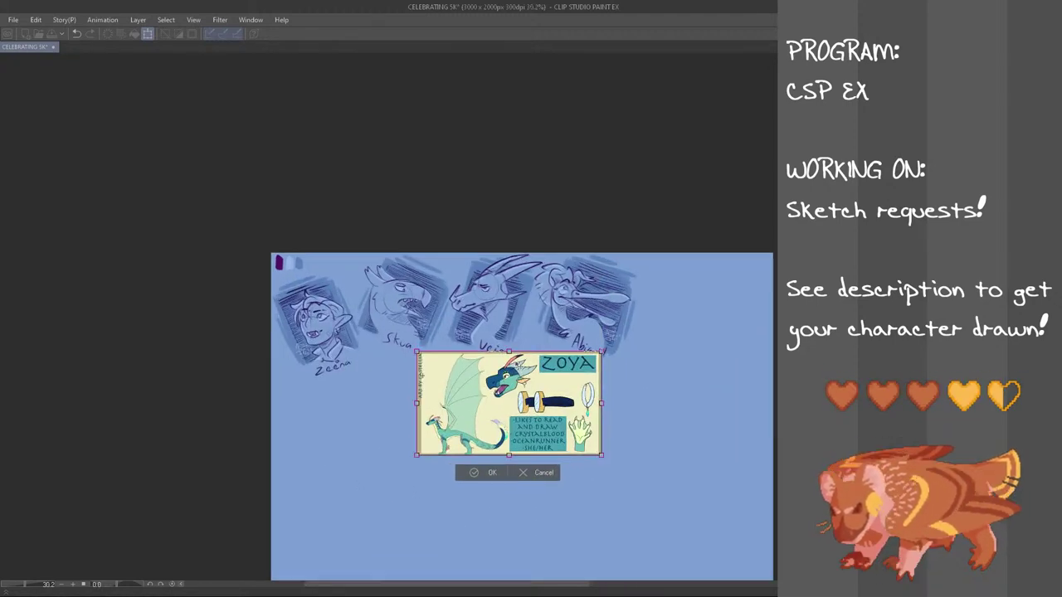
pyautogui.scroll(1, 550, 388)
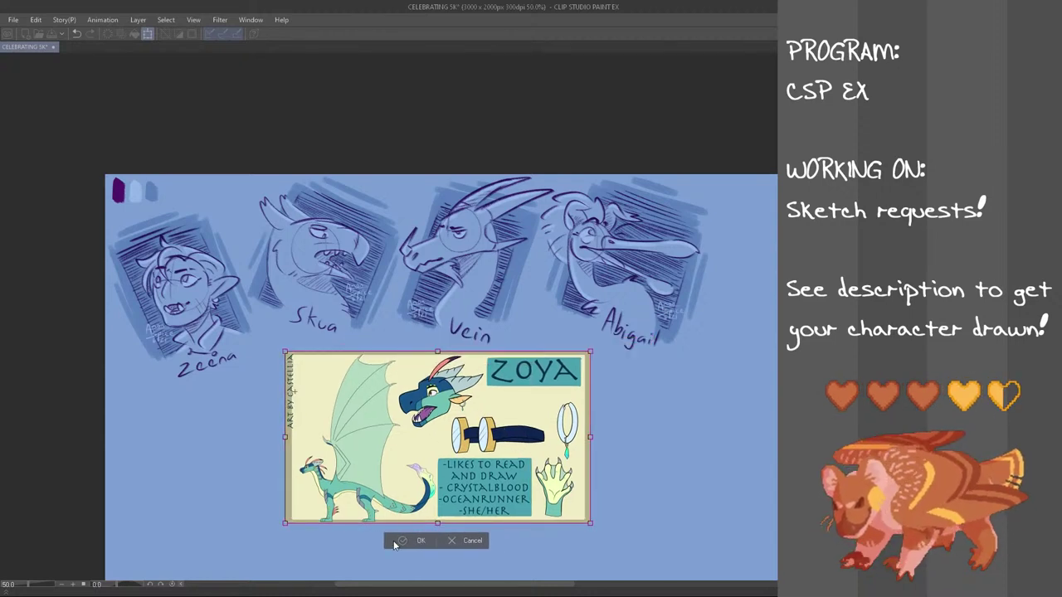
pyautogui.click(417, 540)
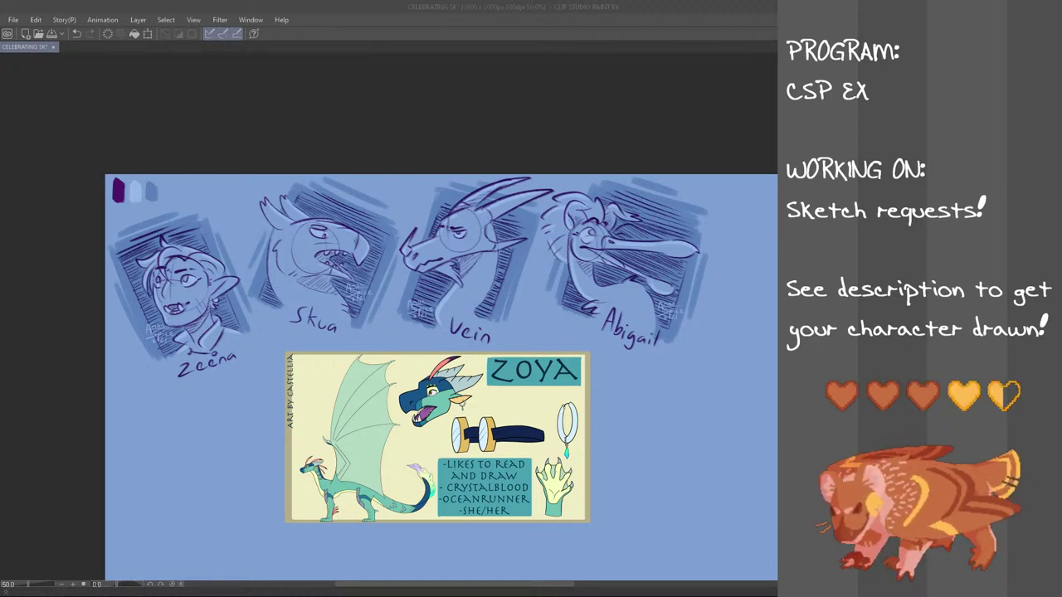
# - Handwrite the requester's name followed by "character" in purple beneath the Zoya reference sheet
pyautogui.click(339, 6)
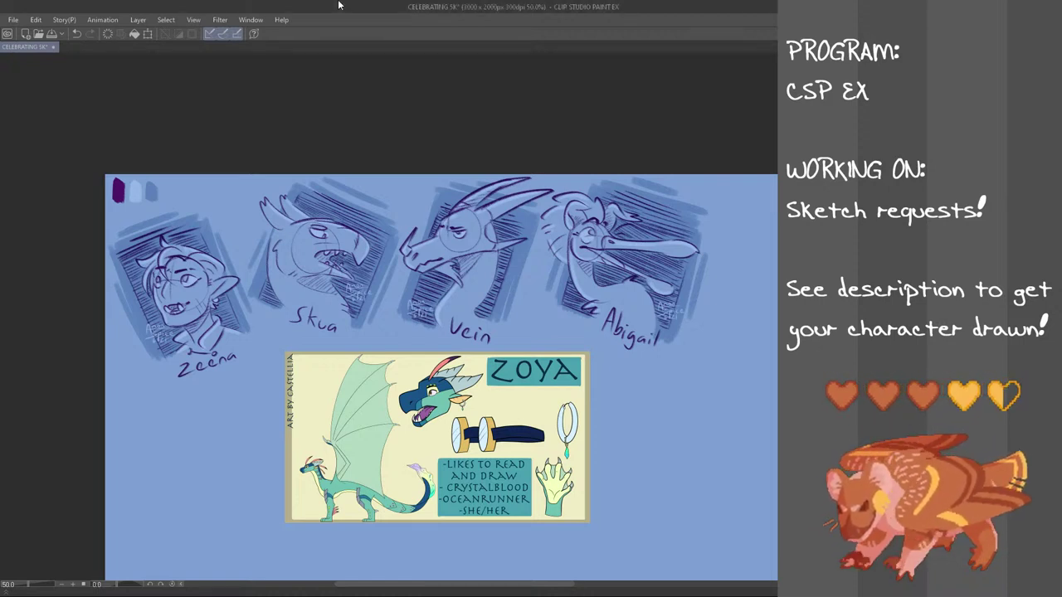
pyautogui.scroll(1, 573, 411)
pyautogui.scroll(-2, 574, 411)
pyautogui.scroll(1, 574, 409)
pyautogui.scroll(1, 441, 377)
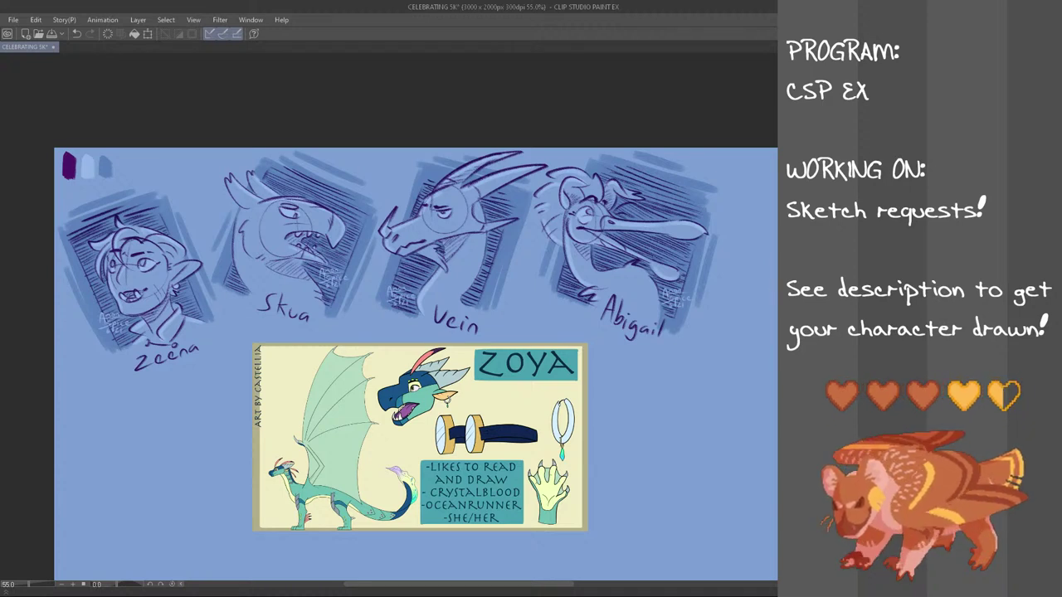
pyautogui.scroll(-1, 378, 519)
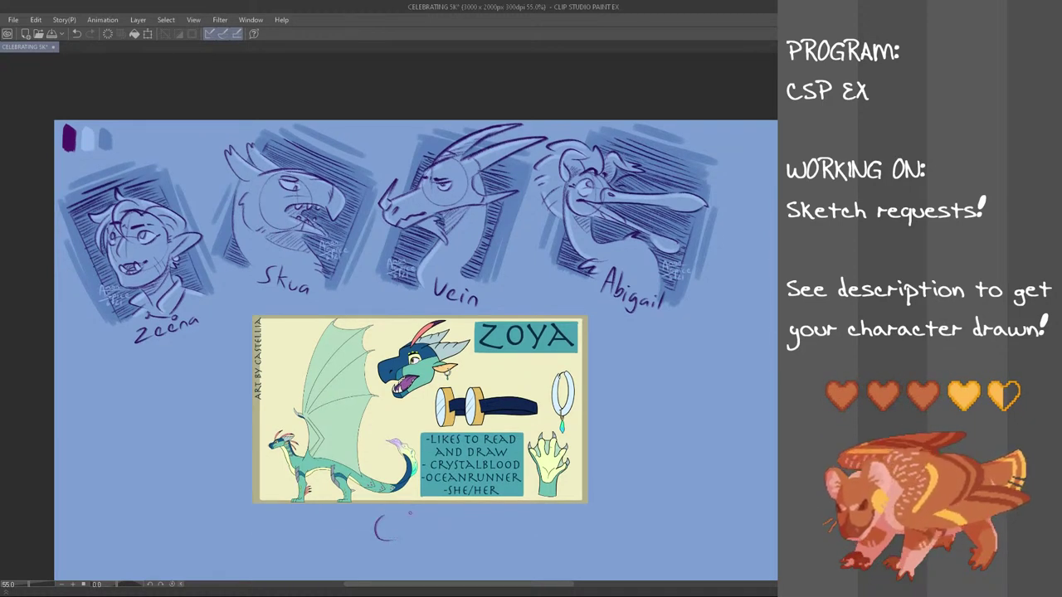
pyautogui.moveTo(388, 518)
pyautogui.mouseDown()
pyautogui.moveTo(382, 531)
pyautogui.moveTo(428, 521)
pyautogui.mouseUp()
pyautogui.hotkey('ctrl', 'z')
pyautogui.hotkey('ctrl', 'z')
pyautogui.moveTo(434, 522)
pyautogui.mouseDown()
pyautogui.moveTo(426, 531)
pyautogui.moveTo(504, 526)
pyautogui.mouseUp()
pyautogui.hotkey('ctrl', 'z')
pyautogui.hotkey('ctrl', 'z')
pyautogui.hotkey('ctrl', 'z')
pyautogui.hotkey('ctrl', 'z')
pyautogui.hotkey('ctrl', 'z')
pyautogui.hotkey('ctrl', 'z')
pyautogui.moveTo(513, 517); pyautogui.dragTo(522, 525)
pyautogui.moveTo(516, 517); pyautogui.dragTo(537, 526)
pyautogui.hotkey('ctrl', 'z')
pyautogui.moveTo(539, 520); pyautogui.dragTo(548, 518)
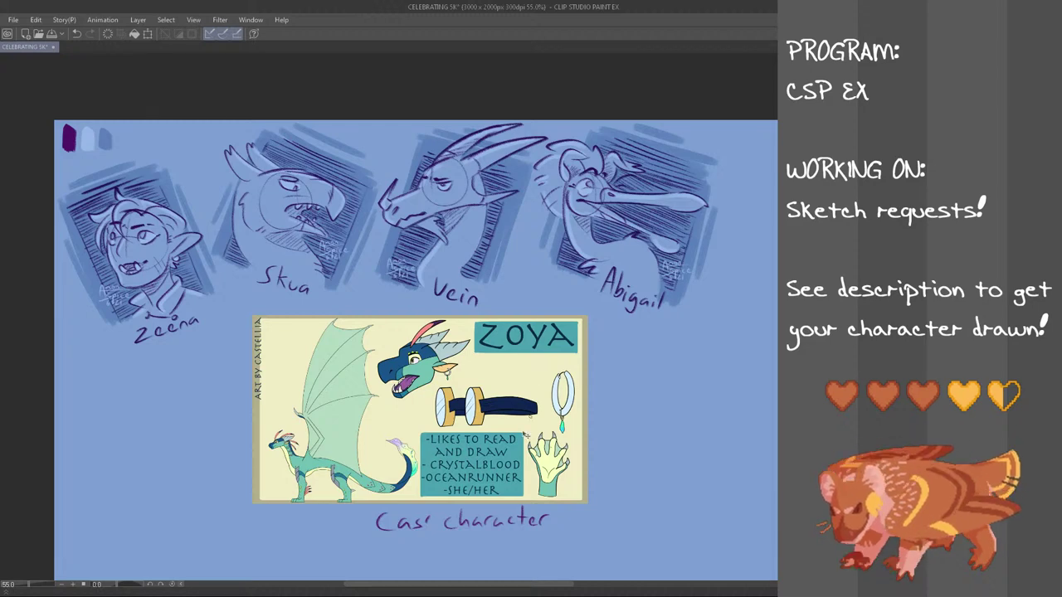
# - Move the Zoya reference sheet with its caption up over the Vein and Abigail sketches, next to the empty canvas area
pyautogui.hotkey('ctrl', 't')
pyautogui.moveTo(522, 429); pyautogui.dragTo(599, 279)
pyautogui.moveTo(472, 583); pyautogui.dragTo(543, 584)
pyautogui.moveTo(361, 321); pyautogui.dragTo(411, 300)
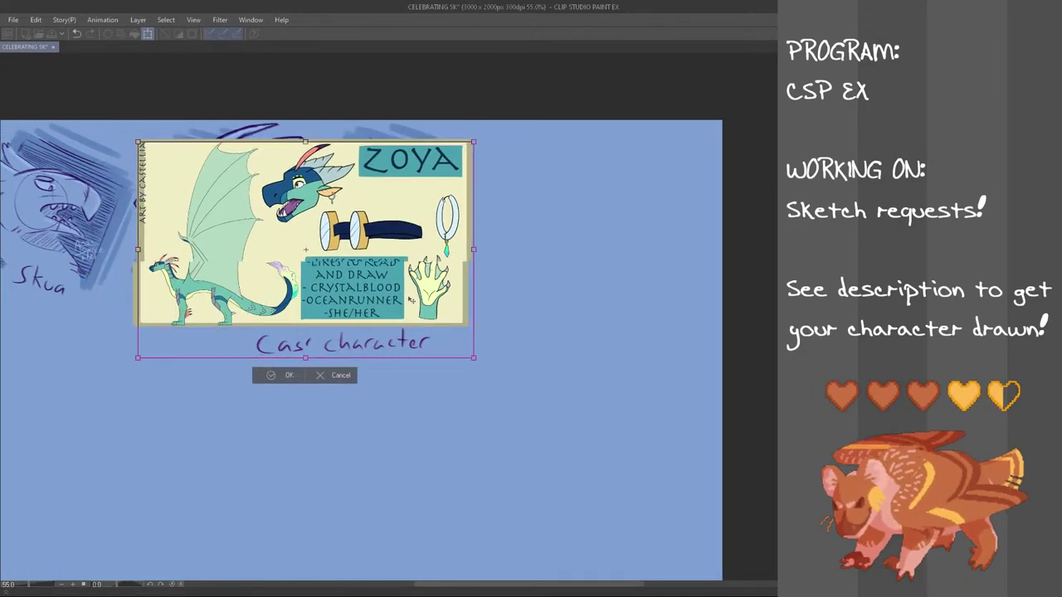
pyautogui.click(287, 375)
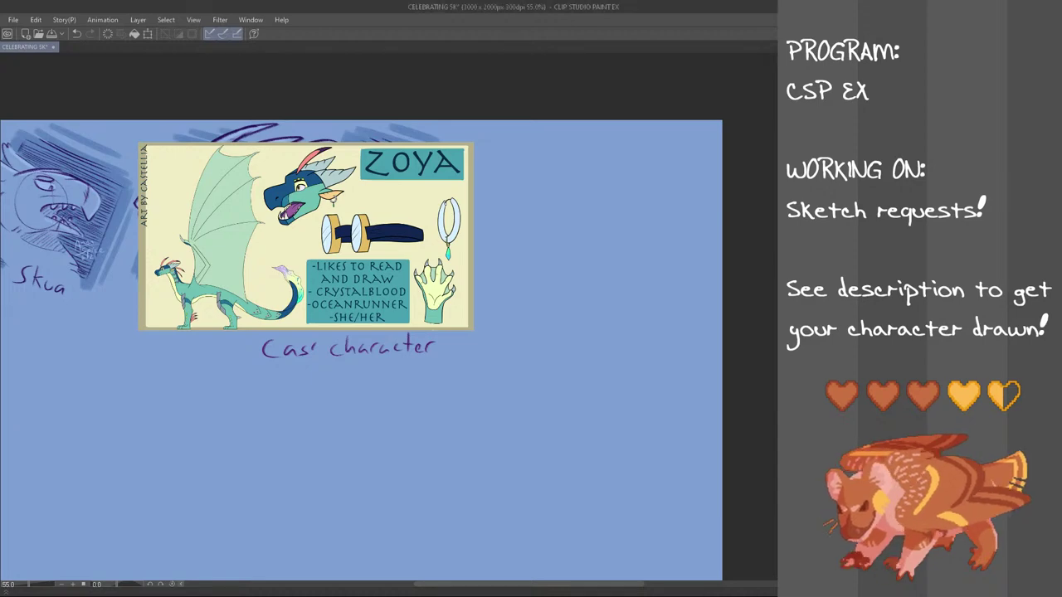
pyautogui.scroll(1, 531, 212)
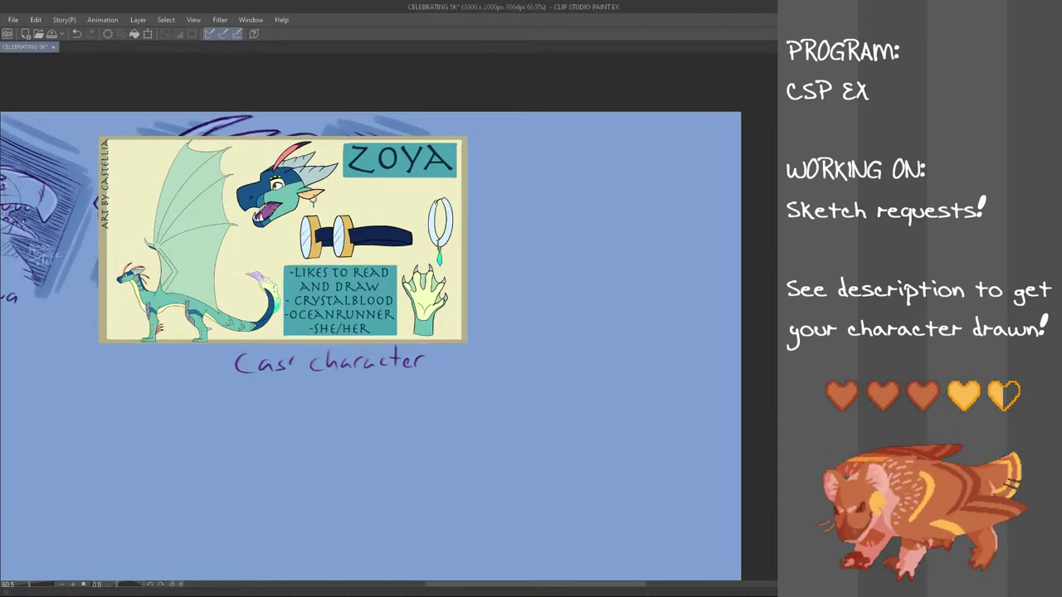
# - Move the Zoya reference sheet with its caption down beneath the Vein and Abigail sketches
pyautogui.hotkey('ctrl', 't')
pyautogui.moveTo(343, 340)
pyautogui.mouseDown()
pyautogui.moveTo(336, 554)
pyautogui.moveTo(336, 536)
pyautogui.mouseUp()
pyautogui.click(259, 572)
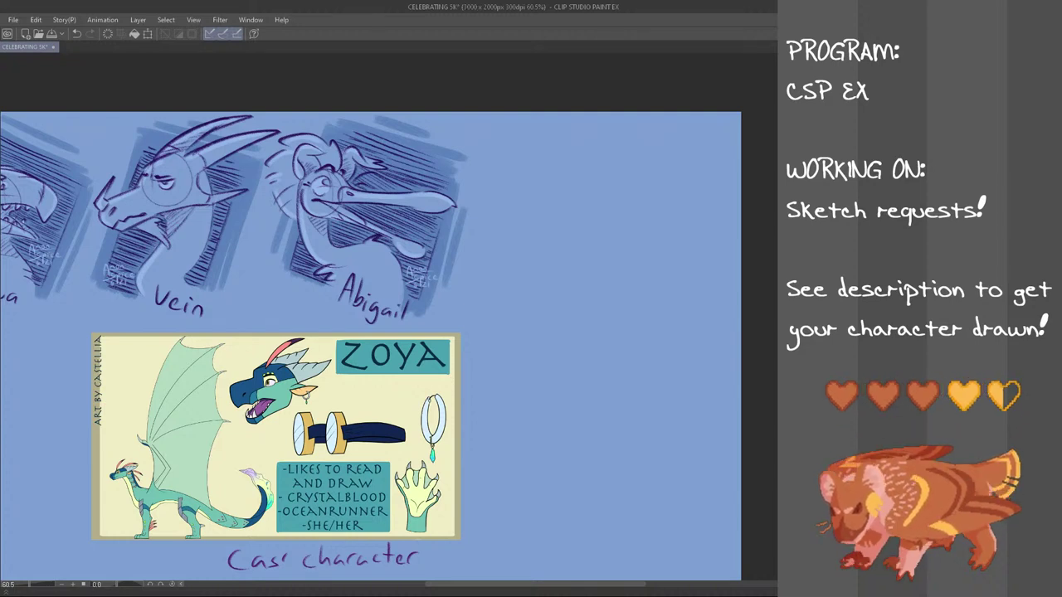
pyautogui.moveTo(576, 251)
pyautogui.mouseDown()
pyautogui.moveTo(583, 205)
pyautogui.moveTo(610, 247)
pyautogui.moveTo(620, 201)
pyautogui.moveTo(582, 234)
pyautogui.mouseUp()
pyautogui.hotkey('ctrl', 'z')
pyautogui.hotkey('ctrl', 'z')
pyautogui.hotkey('ctrl', 'z')
pyautogui.moveTo(583, 199)
pyautogui.mouseDown()
pyautogui.moveTo(609, 187)
pyautogui.moveTo(593, 201)
pyautogui.moveTo(597, 192)
pyautogui.moveTo(634, 214)
pyautogui.moveTo(623, 202)
pyautogui.moveTo(583, 221)
pyautogui.moveTo(632, 201)
pyautogui.moveTo(596, 195)
pyautogui.moveTo(632, 221)
pyautogui.moveTo(618, 205)
pyautogui.moveTo(587, 228)
pyautogui.moveTo(619, 201)
pyautogui.moveTo(594, 192)
pyautogui.moveTo(624, 175)
pyautogui.moveTo(633, 182)
pyautogui.moveTo(587, 208)
pyautogui.moveTo(618, 227)
pyautogui.moveTo(608, 221)
pyautogui.moveTo(631, 177)
pyautogui.mouseUp()
pyautogui.hotkey('ctrl', 'z')
pyautogui.hotkey('ctrl', 'z')
pyautogui.hotkey('ctrl', 'z')
pyautogui.hotkey('ctrl', 'z')
pyautogui.hotkey('ctrl', 'z')
pyautogui.hotkey('ctrl', 'z')
pyautogui.hotkey('ctrl', 'z')
pyautogui.hotkey('ctrl', 'z')
pyautogui.hotkey('ctrl', 'z')
pyautogui.hotkey('ctrl', 'z')
pyautogui.hotkey('ctrl', 'z')
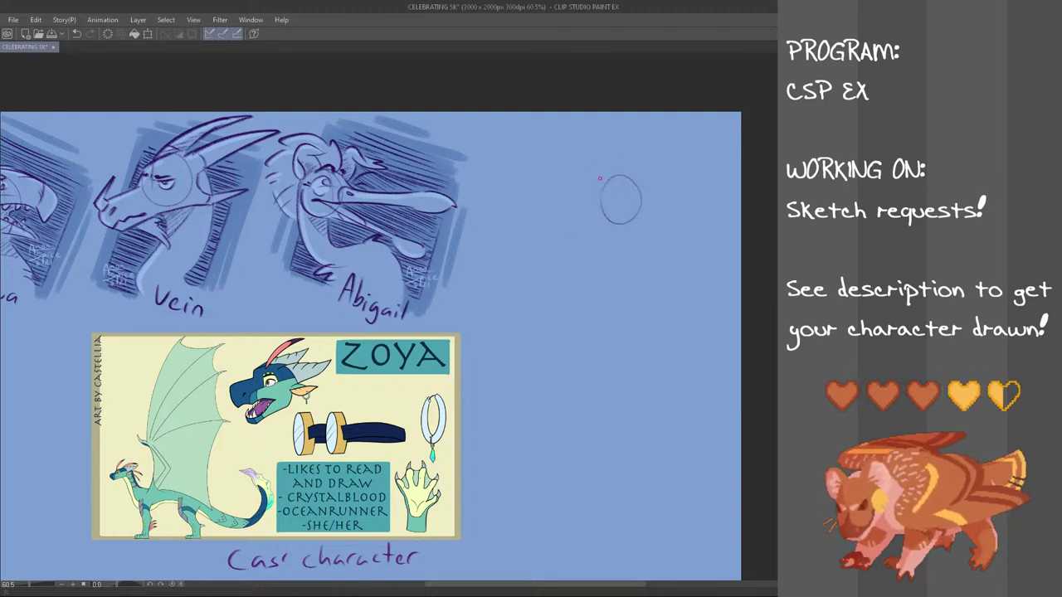
pyautogui.hotkey('ctrl', 'z')
pyautogui.moveTo(596, 199)
pyautogui.mouseDown()
pyautogui.moveTo(641, 186)
pyautogui.moveTo(620, 168)
pyautogui.mouseUp()
pyautogui.hotkey('ctrl', 'z')
pyautogui.hotkey('ctrl', 'z')
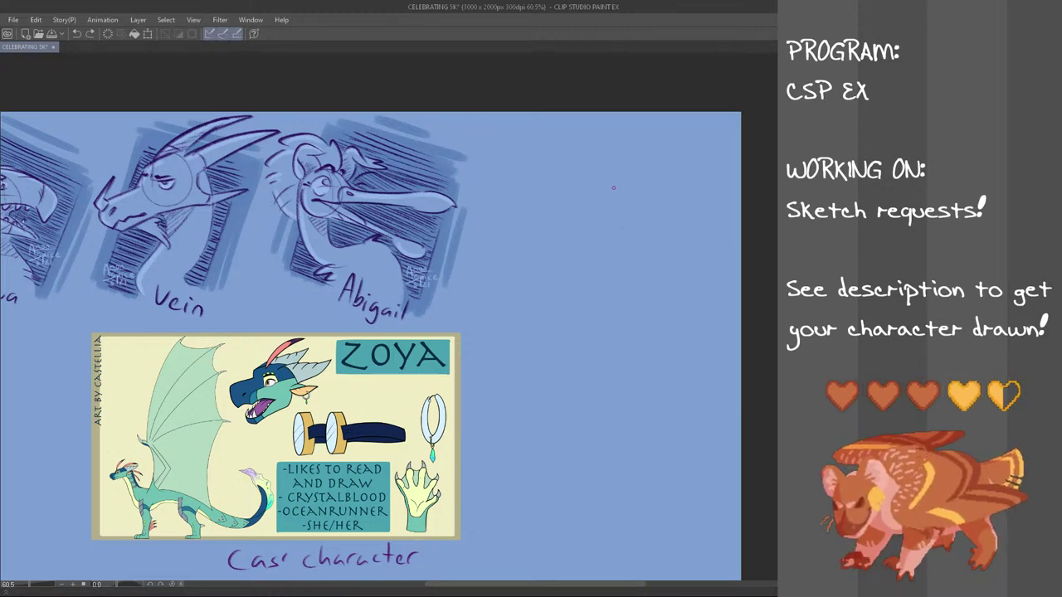
# - Sketch a small head construction circle in the empty area beside the Abigail sketch, with crossed facial guide lines inside
pyautogui.moveTo(617, 181); pyautogui.dragTo(622, 179)
pyautogui.hotkey('ctrl', 'z')
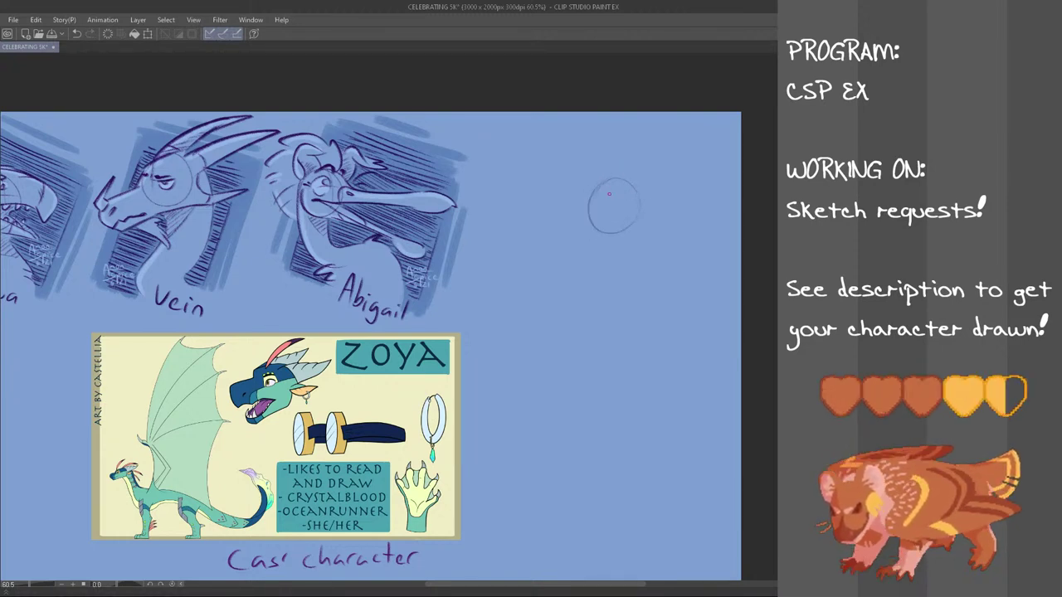
pyautogui.moveTo(611, 187); pyautogui.dragTo(607, 215)
pyautogui.hotkey('ctrl', 'z')
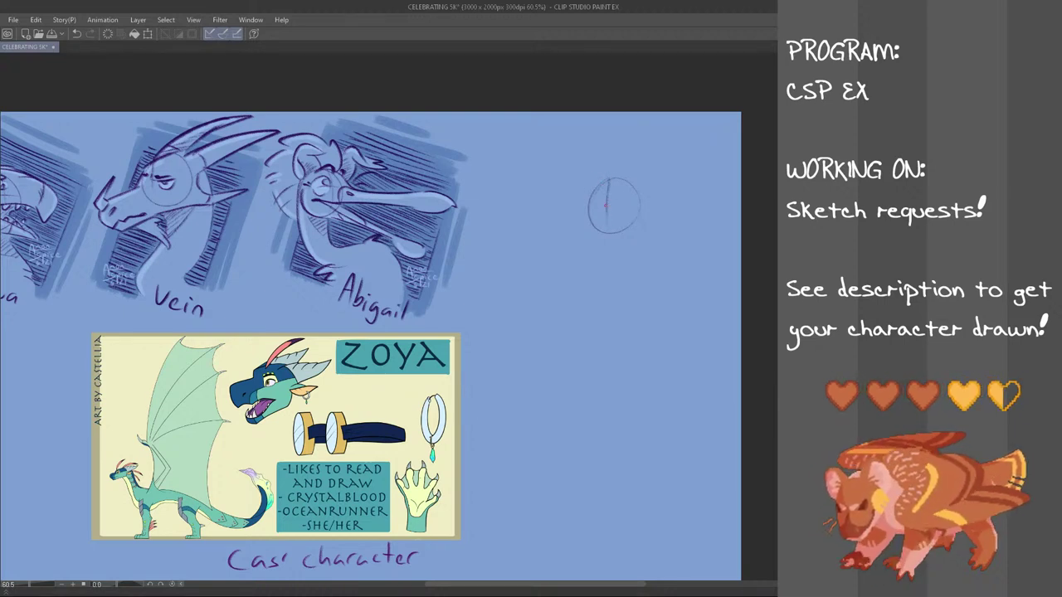
pyautogui.moveTo(595, 197)
pyautogui.mouseDown()
pyautogui.moveTo(627, 196)
pyautogui.moveTo(563, 212)
pyautogui.moveTo(553, 198)
pyautogui.moveTo(588, 190)
pyautogui.mouseUp()
pyautogui.hotkey('ctrl', 'z')
pyautogui.hotkey('ctrl', 'z')
pyautogui.hotkey('ctrl', 'z')
pyautogui.hotkey('ctrl', 'z')
pyautogui.hotkey('ctrl', 'z')
pyautogui.hotkey('ctrl', 'z')
pyautogui.hotkey('ctrl', 'z')
# - Sketch the top and rounded front of Zoya's blunt snout, extending forward from the head circle
pyautogui.moveTo(555, 189); pyautogui.dragTo(552, 237)
pyautogui.hotkey('ctrl', 'z')
pyautogui.hotkey('ctrl', 'z')
pyautogui.hotkey('ctrl', 'z')
pyautogui.hotkey('ctrl', 'z')
pyautogui.hotkey('ctrl', 'z')
pyautogui.hotkey('ctrl', 'z')
pyautogui.hotkey('ctrl', 'z')
# - Sketch the underside of Zoya's lower jaw and curve the back of the jaw up around the head circle
pyautogui.moveTo(559, 236)
pyautogui.mouseDown()
pyautogui.moveTo(634, 243)
pyautogui.moveTo(566, 225)
pyautogui.moveTo(644, 233)
pyautogui.moveTo(619, 234)
pyautogui.moveTo(651, 207)
pyautogui.mouseUp()
pyautogui.hotkey('ctrl', 'z')
pyautogui.moveTo(625, 244)
pyautogui.mouseDown()
pyautogui.moveTo(647, 204)
pyautogui.moveTo(638, 240)
pyautogui.moveTo(648, 201)
pyautogui.mouseUp()
pyautogui.hotkey('ctrl', 'z')
pyautogui.hotkey('ctrl', 'z')
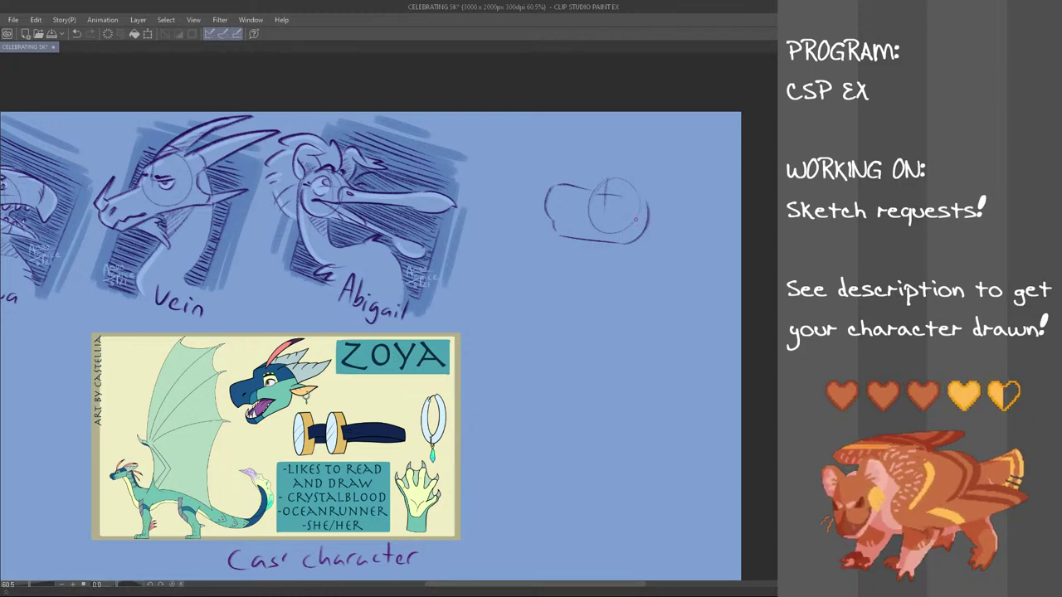
pyautogui.hotkey('ctrl', 'z')
pyautogui.hotkey('ctrl', 'z')
pyautogui.moveTo(630, 242); pyautogui.dragTo(648, 204)
pyautogui.hotkey('ctrl', 'z')
pyautogui.hotkey('ctrl', 'z')
pyautogui.hotkey('ctrl', 'z')
pyautogui.hotkey('ctrl', 'z')
pyautogui.moveTo(630, 243)
pyautogui.mouseDown()
pyautogui.moveTo(650, 204)
pyautogui.moveTo(646, 218)
pyautogui.mouseUp()
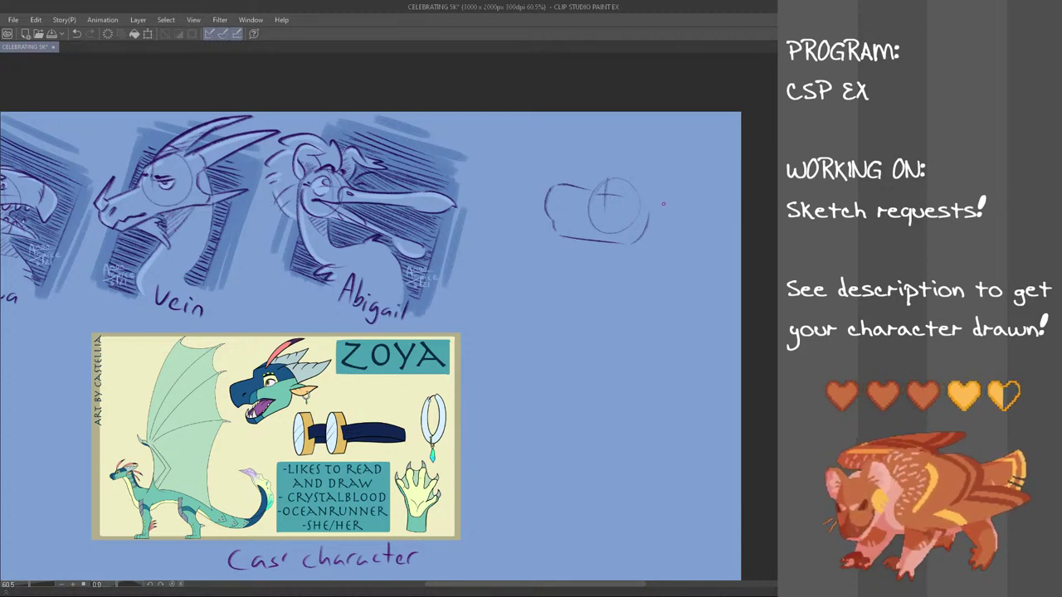
# - Draw Zoya's pointed ear behind the head circle, extending backward from the jaw
pyautogui.moveTo(651, 212)
pyautogui.mouseDown()
pyautogui.moveTo(684, 225)
pyautogui.moveTo(649, 228)
pyautogui.moveTo(687, 225)
pyautogui.moveTo(648, 228)
pyautogui.moveTo(670, 213)
pyautogui.moveTo(659, 230)
pyautogui.mouseUp()
pyautogui.hotkey('ctrl', 'z')
pyautogui.hotkey('ctrl', 'z')
pyautogui.hotkey('ctrl', 'z')
pyautogui.hotkey('ctrl', 'z')
pyautogui.hotkey('ctrl', 'z')
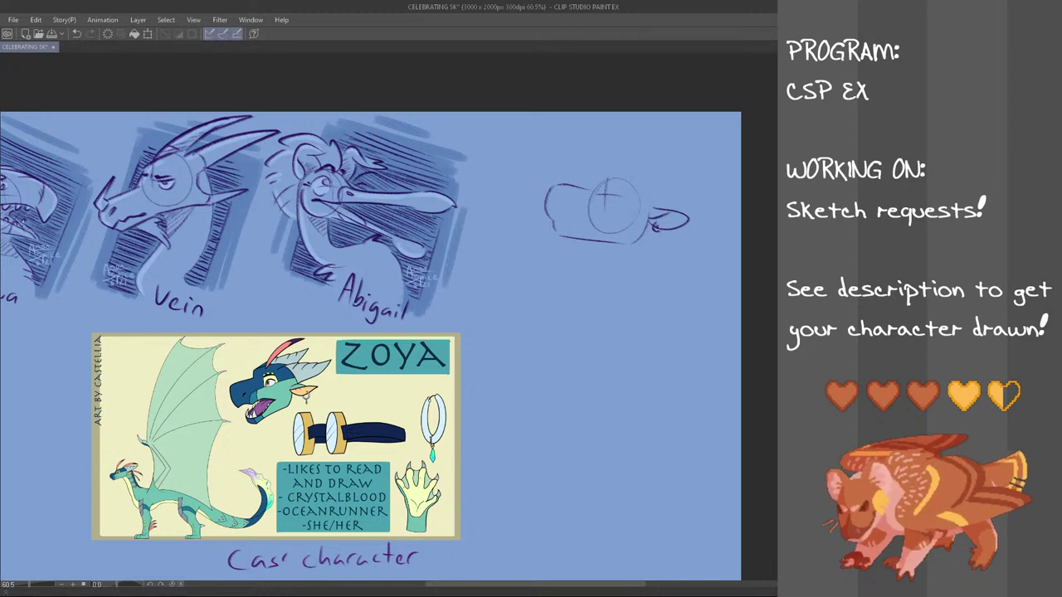
# - Add the small dangling earring to the base of Zoya's ear, following the reference
pyautogui.hotkey('ctrl', 'z')
pyautogui.hotkey('ctrl', 'z')
pyautogui.moveTo(658, 221); pyautogui.dragTo(659, 242)
pyautogui.hotkey('ctrl', 'z')
pyautogui.hotkey('ctrl', 'z')
pyautogui.hotkey('ctrl', 'z')
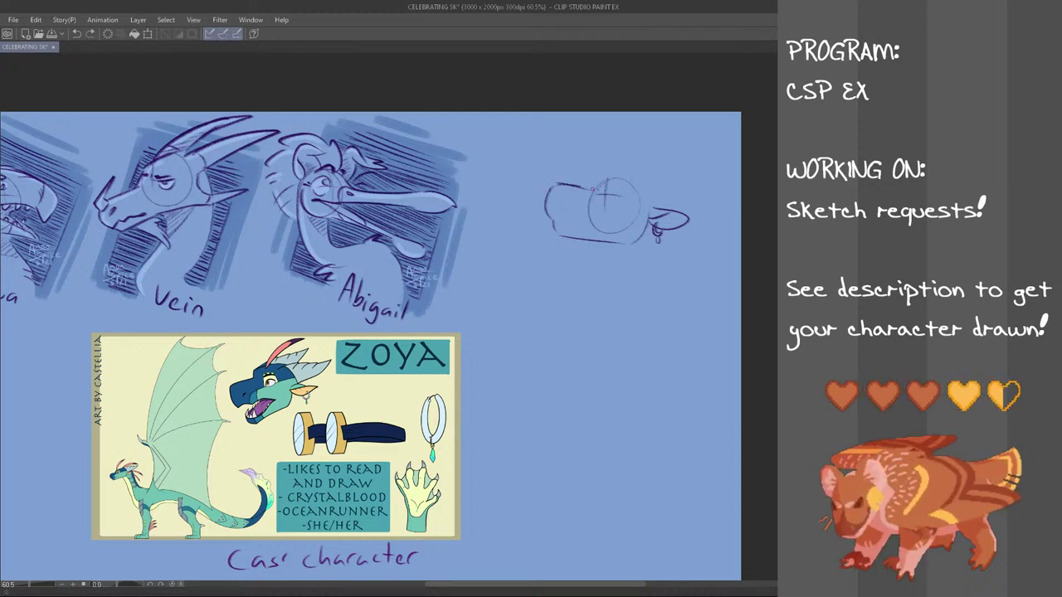
# - Draw the snout bridge rising to the brow and the flat top of Zoya's head
pyautogui.moveTo(571, 186)
pyautogui.mouseDown()
pyautogui.moveTo(628, 171)
pyautogui.moveTo(598, 174)
pyautogui.moveTo(642, 181)
pyautogui.mouseUp()
pyautogui.hotkey('ctrl', 'z')
pyautogui.hotkey('ctrl', 'z')
pyautogui.hotkey('ctrl', 'z')
pyautogui.hotkey('ctrl', 'z')
pyautogui.hotkey('ctrl', 'z')
pyautogui.hotkey('ctrl', 'z')
pyautogui.hotkey('ctrl', 'z')
pyautogui.moveTo(596, 177); pyautogui.dragTo(639, 179)
pyautogui.hotkey('ctrl', 'z')
pyautogui.hotkey('ctrl', 'z')
pyautogui.hotkey('ctrl', 'z')
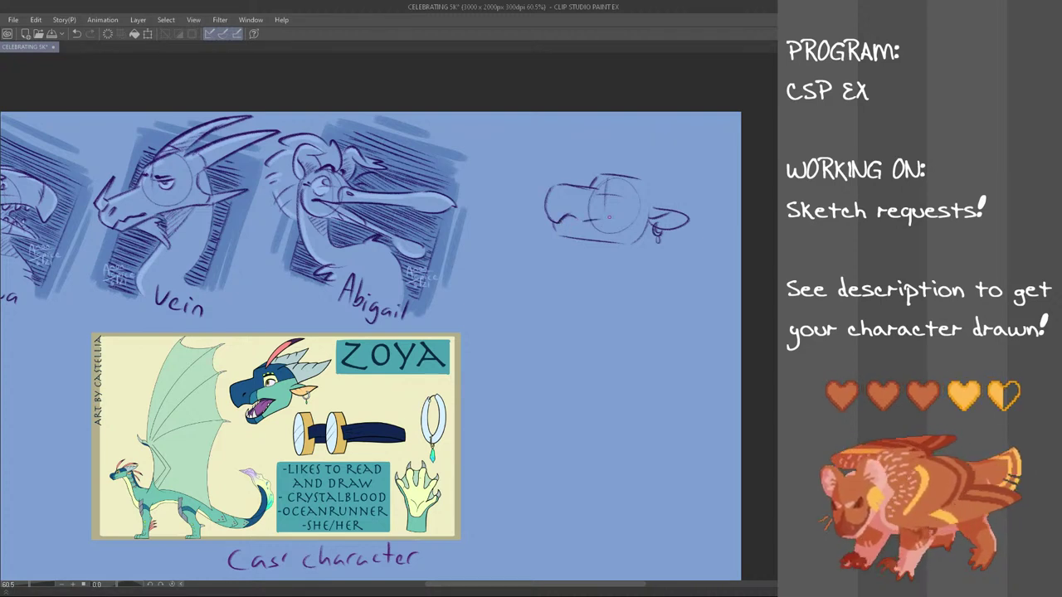
# - Draw Zoya's mouth line from the snout tip back across the head circle, ending in a slight smile
pyautogui.moveTo(554, 222)
pyautogui.mouseDown()
pyautogui.moveTo(606, 223)
pyautogui.moveTo(633, 192)
pyautogui.moveTo(631, 200)
pyautogui.mouseUp()
pyautogui.hotkey('ctrl', 'z')
pyautogui.hotkey('ctrl', 'z')
pyautogui.hotkey('ctrl', 'z')
pyautogui.hotkey('ctrl', 'z')
pyautogui.hotkey('ctrl', 'z')
pyautogui.hotkey('ctrl', 'z')
pyautogui.hotkey('ctrl', 'z')
pyautogui.hotkey('ctrl', 'z')
pyautogui.hotkey('ctrl', 'z')
pyautogui.hotkey('ctrl', 'z')
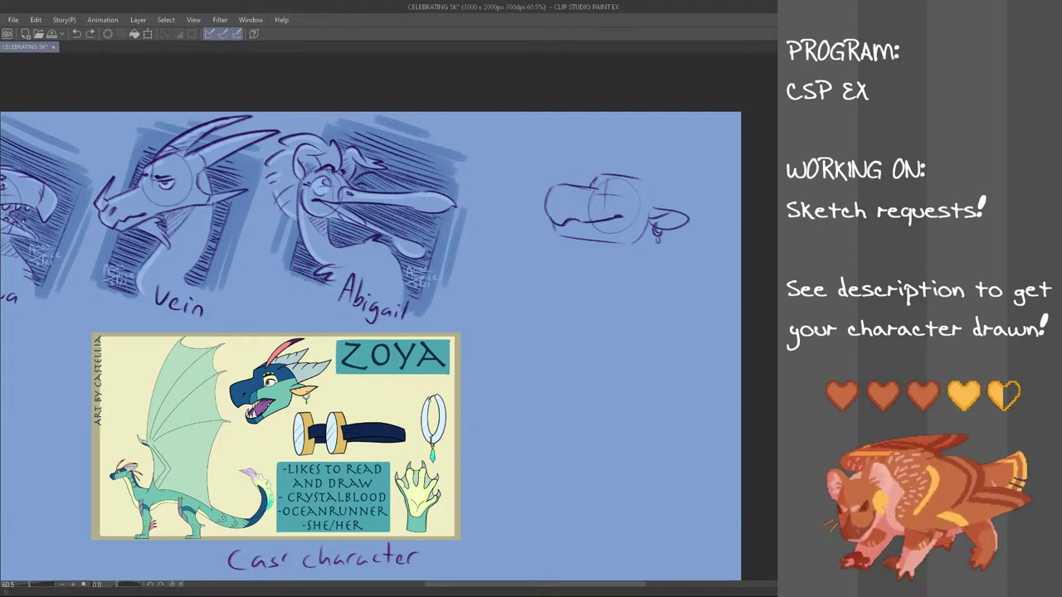
# - Draw Zoya's half-lidded near eye with its pupil, and the edge of the far eye and brow
pyautogui.moveTo(611, 182)
pyautogui.mouseDown()
pyautogui.moveTo(625, 184)
pyautogui.moveTo(593, 177)
pyautogui.moveTo(627, 192)
pyautogui.mouseUp()
pyautogui.hotkey('ctrl', 'z')
pyautogui.hotkey('ctrl', 'z')
pyautogui.hotkey('ctrl', 'z')
pyautogui.hotkey('ctrl', 'z')
pyautogui.hotkey('ctrl', 'z')
pyautogui.hotkey('ctrl', 'z')
pyautogui.hotkey('ctrl', 'z')
pyautogui.hotkey('ctrl', 'z')
pyautogui.hotkey('ctrl', 'z')
pyautogui.hotkey('ctrl', 'z')
pyautogui.hotkey('ctrl', 'z')
pyautogui.hotkey('ctrl', 'z')
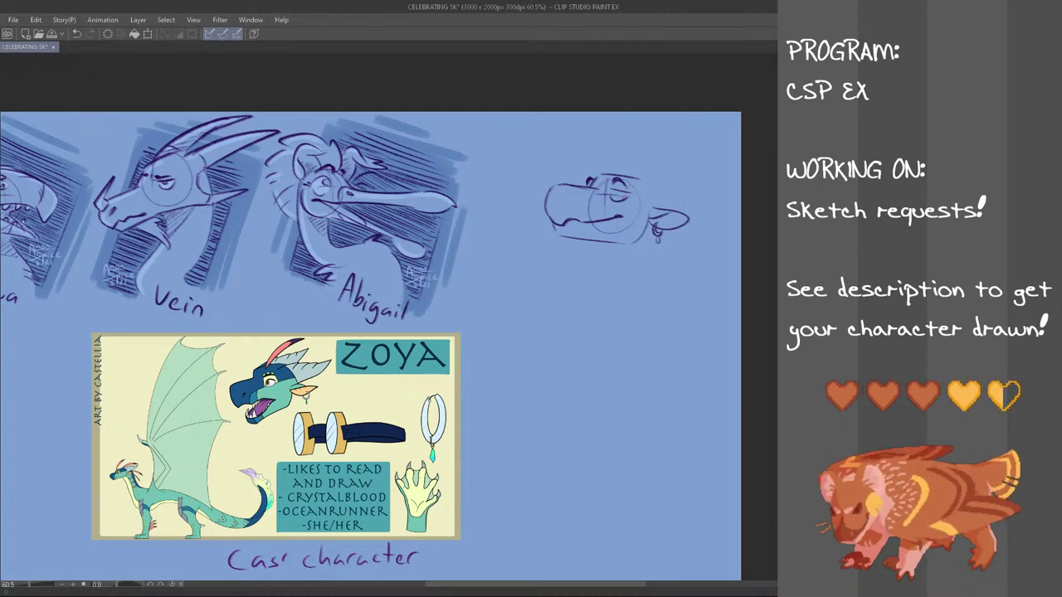
pyautogui.moveTo(613, 193); pyautogui.dragTo(615, 198)
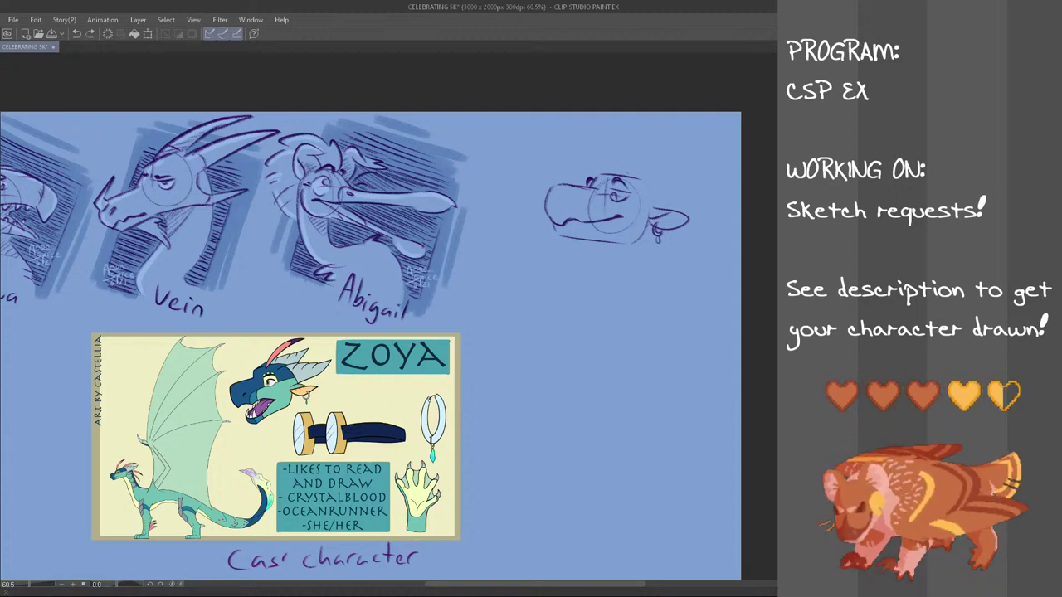
# - Select the Zoya head sketch, shift it slightly toward the Abigail sketch, deselect it and add a nostril on the snout
pyautogui.moveTo(688, 162)
pyautogui.mouseDown()
pyautogui.moveTo(608, 140)
pyautogui.moveTo(661, 154)
pyautogui.mouseUp()
pyautogui.hotkey('ctrl', 'd')
pyautogui.hotkey('ctrl', 't')
pyautogui.moveTo(642, 228); pyautogui.dragTo(611, 228)
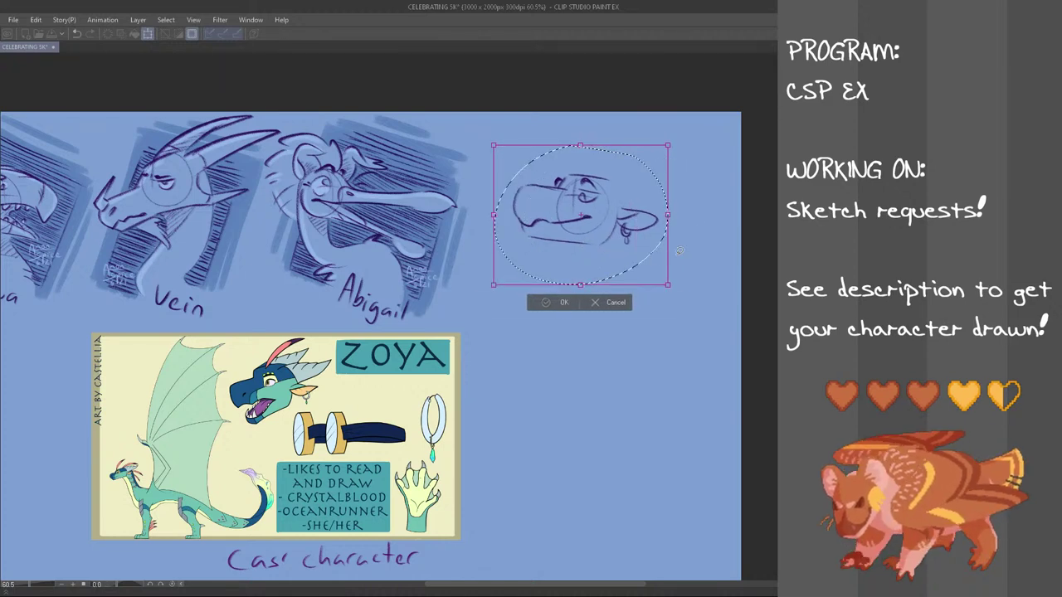
pyautogui.press('Return')
pyautogui.hotkey('ctrl', 'd')
pyautogui.moveTo(532, 204); pyautogui.dragTo(534, 207)
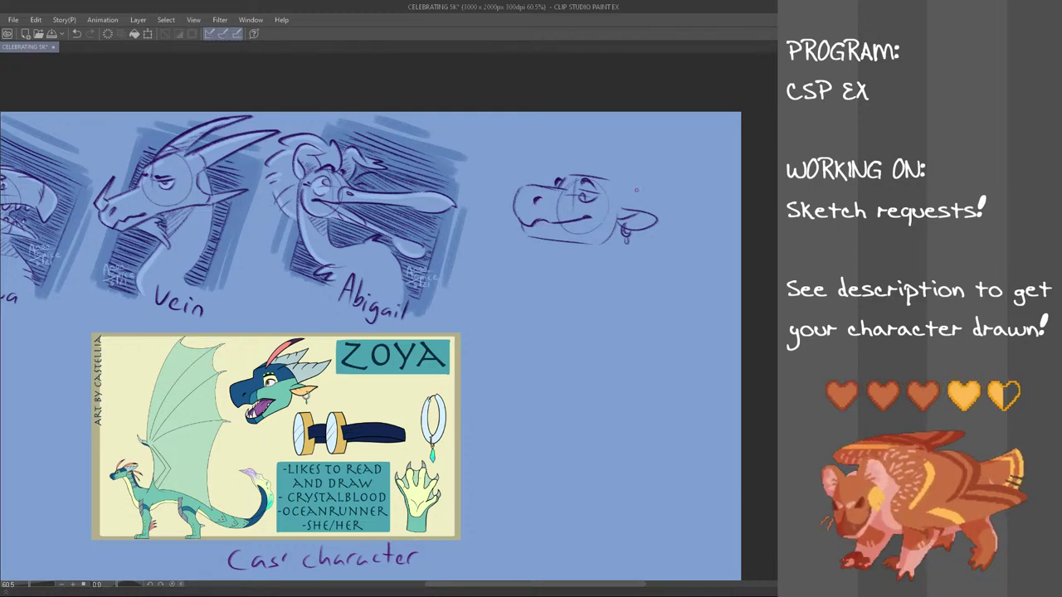
# - Draw the curved back line of Zoya's neck sweeping down from beneath the ear
pyautogui.moveTo(636, 241)
pyautogui.mouseDown()
pyautogui.moveTo(612, 306)
pyautogui.moveTo(593, 301)
pyautogui.mouseUp()
pyautogui.hotkey('ctrl', 'z')
pyautogui.hotkey('ctrl', 'z')
pyautogui.moveTo(632, 239); pyautogui.dragTo(600, 298)
pyautogui.hotkey('ctrl', 'z')
pyautogui.moveTo(636, 237); pyautogui.dragTo(608, 291)
pyautogui.hotkey('ctrl', 'z')
pyautogui.moveTo(634, 239)
pyautogui.mouseDown()
pyautogui.moveTo(606, 311)
pyautogui.moveTo(599, 297)
pyautogui.mouseUp()
pyautogui.hotkey('ctrl', 'z')
pyautogui.moveTo(576, 248); pyautogui.dragTo(575, 289)
pyautogui.hotkey('ctrl', 'z')
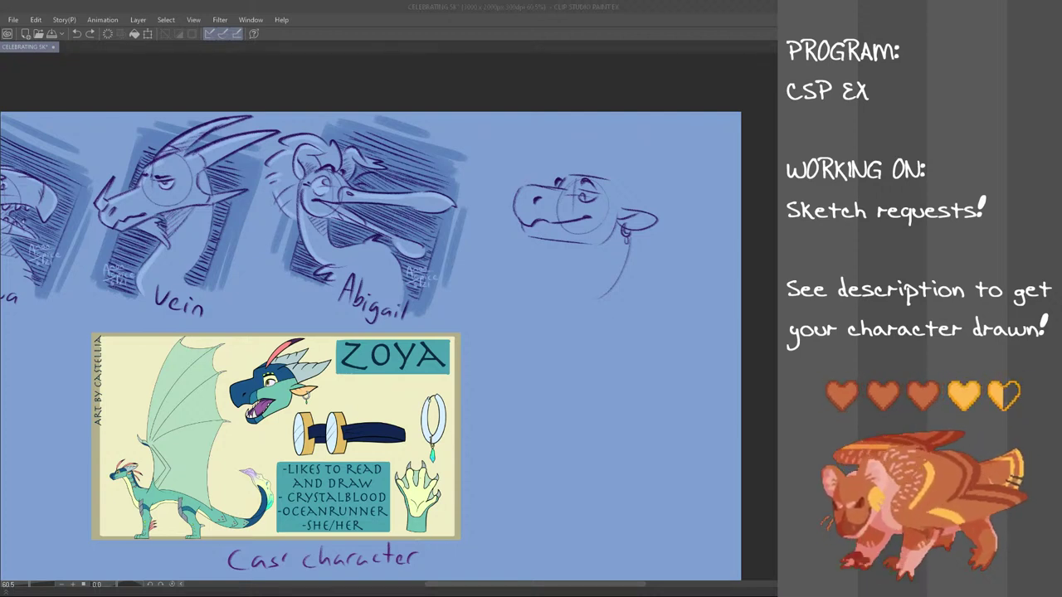
pyautogui.click(355, 5)
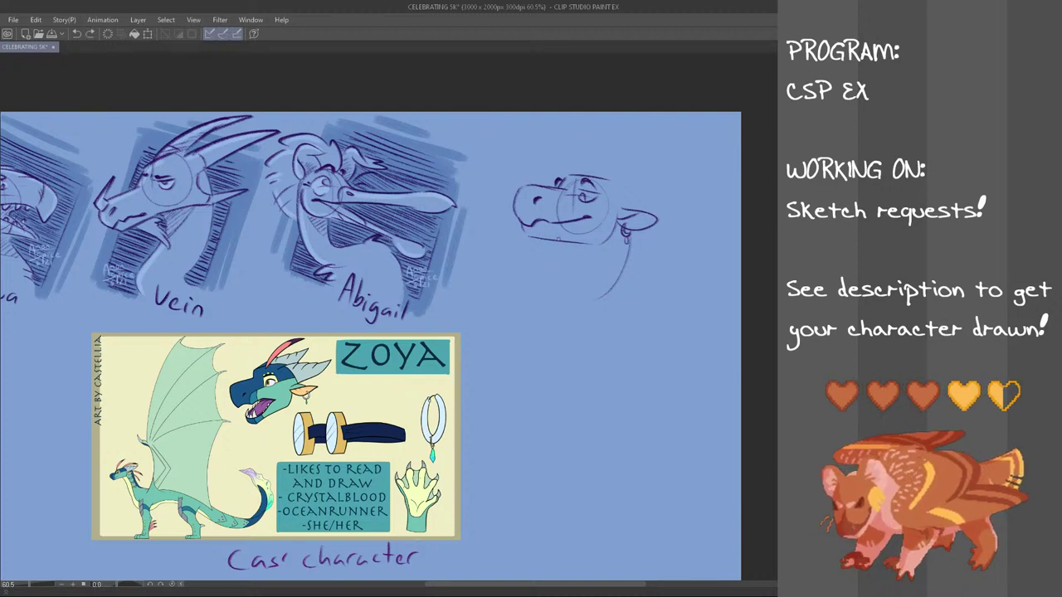
# - Draw the front of Zoya's neck curving down into the chest and a short shoulder line behind the neck
pyautogui.moveTo(566, 242)
pyautogui.mouseDown()
pyautogui.moveTo(535, 318)
pyautogui.moveTo(547, 325)
pyautogui.mouseUp()
pyautogui.hotkey('ctrl', 'z')
pyautogui.moveTo(607, 302)
pyautogui.mouseDown()
pyautogui.moveTo(613, 317)
pyautogui.moveTo(620, 307)
pyautogui.mouseUp()
pyautogui.hotkey('ctrl', 'z')
pyautogui.hotkey('ctrl', 'z')
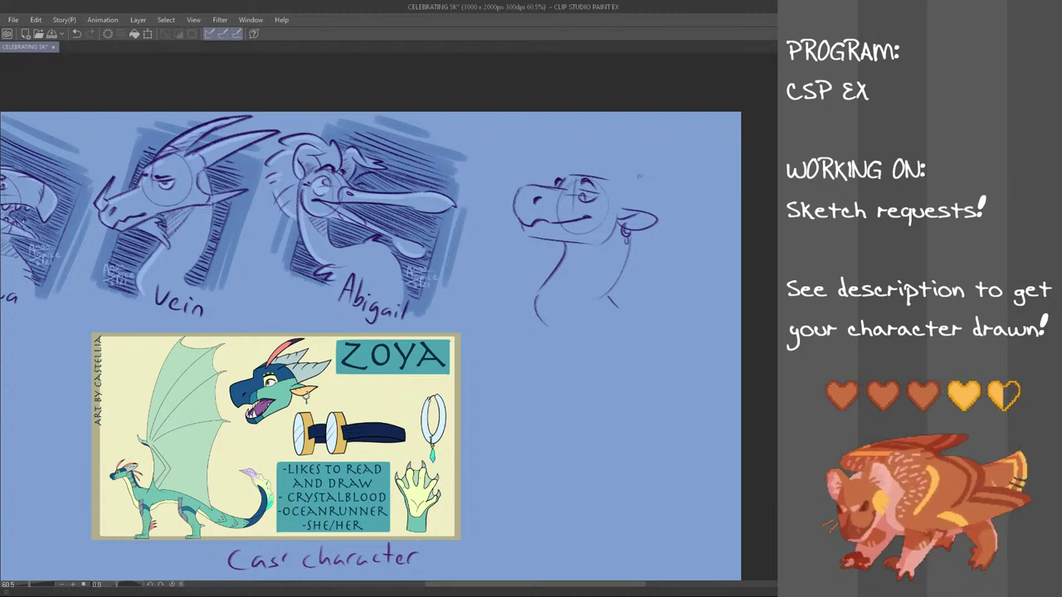
# - Draw Zoya's ridged horn sweeping back above the ear and the rounded base of the crest atop the head
pyautogui.moveTo(607, 179)
pyautogui.mouseDown()
pyautogui.moveTo(660, 182)
pyautogui.moveTo(663, 209)
pyautogui.moveTo(651, 205)
pyautogui.moveTo(685, 188)
pyautogui.moveTo(672, 202)
pyautogui.moveTo(621, 164)
pyautogui.moveTo(622, 196)
pyautogui.moveTo(639, 191)
pyautogui.moveTo(624, 207)
pyautogui.moveTo(589, 176)
pyautogui.mouseUp()
pyautogui.hotkey('ctrl', 'z')
pyautogui.hotkey('ctrl', 'z')
pyautogui.hotkey('ctrl', 'z')
pyautogui.hotkey('ctrl', 'z')
pyautogui.hotkey('ctrl', 'z')
pyautogui.hotkey('ctrl', 'z')
pyautogui.hotkey('ctrl', 'z')
pyautogui.hotkey('ctrl', 'z')
pyautogui.hotkey('ctrl', 'z')
pyautogui.hotkey('ctrl', 'z')
pyautogui.hotkey('ctrl', 'z')
pyautogui.hotkey('ctrl', 'z')
pyautogui.hotkey('ctrl', 'z')
pyautogui.hotkey('ctrl', 'z')
pyautogui.hotkey('ctrl', 'z')
pyautogui.hotkey('ctrl', 'z')
pyautogui.hotkey('ctrl', 'z')
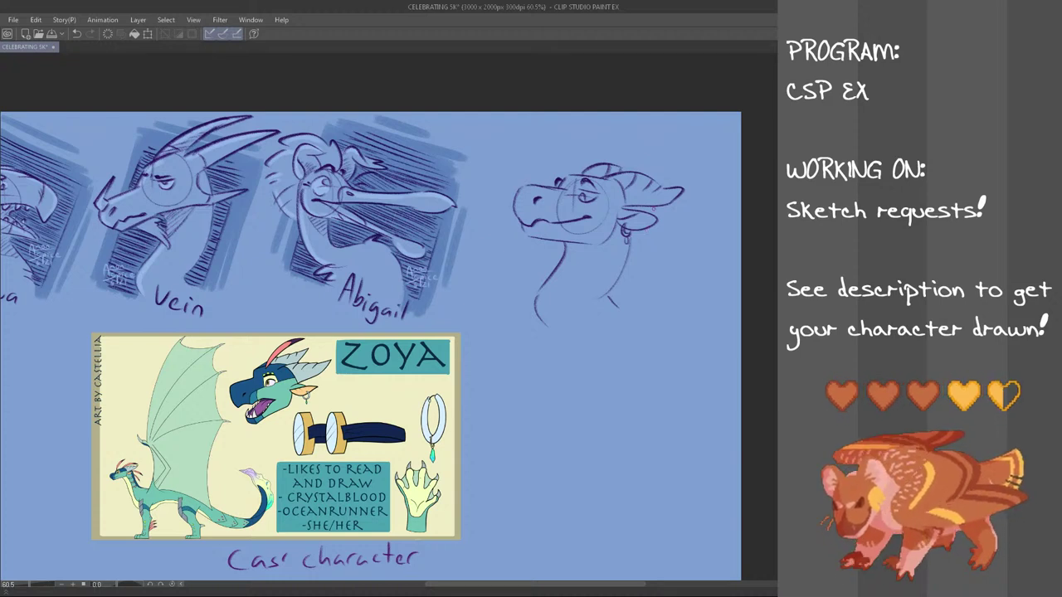
# - Draw Zoya's tall head crest rising from the forehead and the far horn behind the ridged near one
pyautogui.moveTo(584, 172)
pyautogui.mouseDown()
pyautogui.moveTo(609, 132)
pyautogui.moveTo(594, 172)
pyautogui.moveTo(601, 142)
pyautogui.moveTo(588, 169)
pyautogui.moveTo(668, 151)
pyautogui.mouseUp()
pyautogui.hotkey('ctrl', 'z')
pyautogui.hotkey('ctrl', 'z')
pyautogui.hotkey('ctrl', 'z')
pyautogui.hotkey('ctrl', 'z')
pyautogui.hotkey('ctrl', 'z')
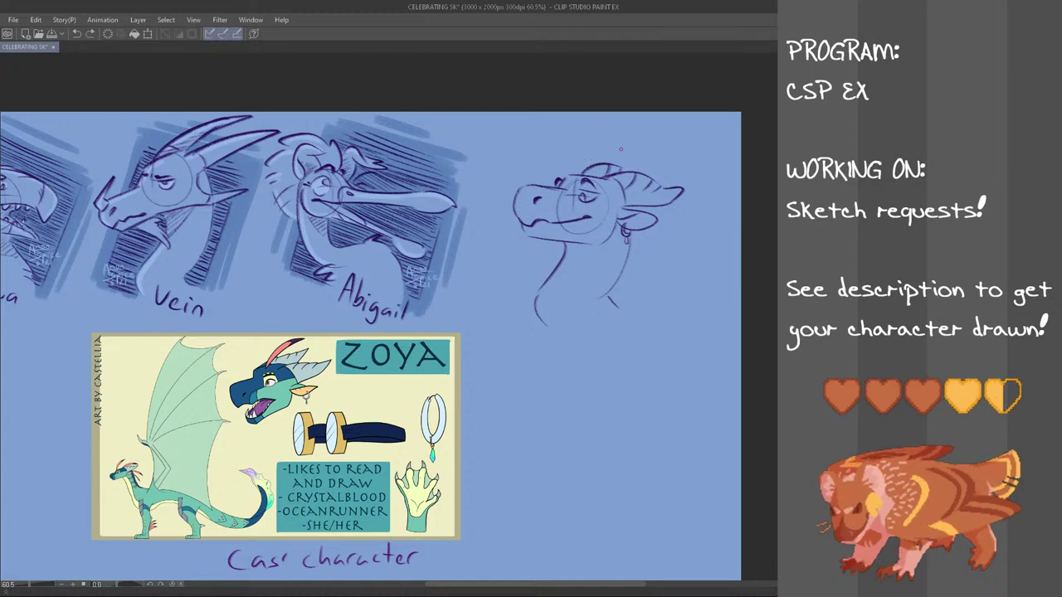
pyautogui.hotkey('ctrl', 'z')
pyautogui.moveTo(589, 174); pyautogui.dragTo(635, 131)
pyautogui.hotkey('ctrl', 'z')
pyautogui.moveTo(627, 171)
pyautogui.mouseDown()
pyautogui.moveTo(668, 149)
pyautogui.moveTo(654, 213)
pyautogui.mouseUp()
pyautogui.hotkey('ctrl', 'z')
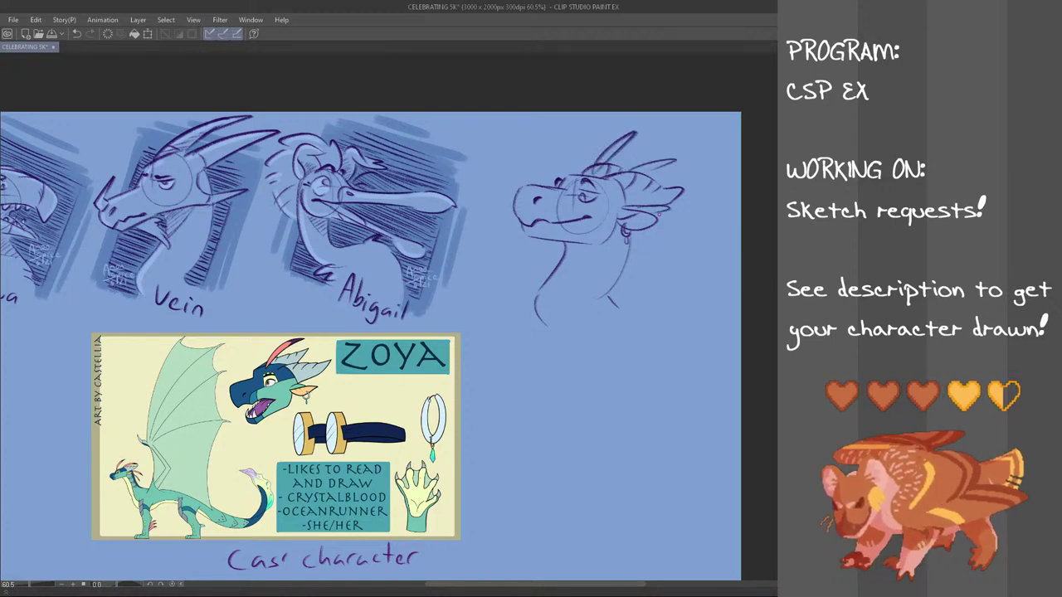
# - Redraw Zoya's far horn and add the lower ear frill, the earring and curved markings along the neck
pyautogui.hotkey('ctrl', 'z')
pyautogui.hotkey('ctrl', 'z')
pyautogui.moveTo(632, 173)
pyautogui.mouseDown()
pyautogui.moveTo(678, 152)
pyautogui.moveTo(643, 170)
pyautogui.mouseUp()
pyautogui.hotkey('ctrl', 'z')
pyautogui.moveTo(641, 212)
pyautogui.mouseDown()
pyautogui.moveTo(686, 219)
pyautogui.moveTo(654, 254)
pyautogui.mouseUp()
pyautogui.hotkey('ctrl', 'z')
pyautogui.hotkey('ctrl', 'z')
pyautogui.hotkey('ctrl', 'z')
pyautogui.hotkey('ctrl', 'z')
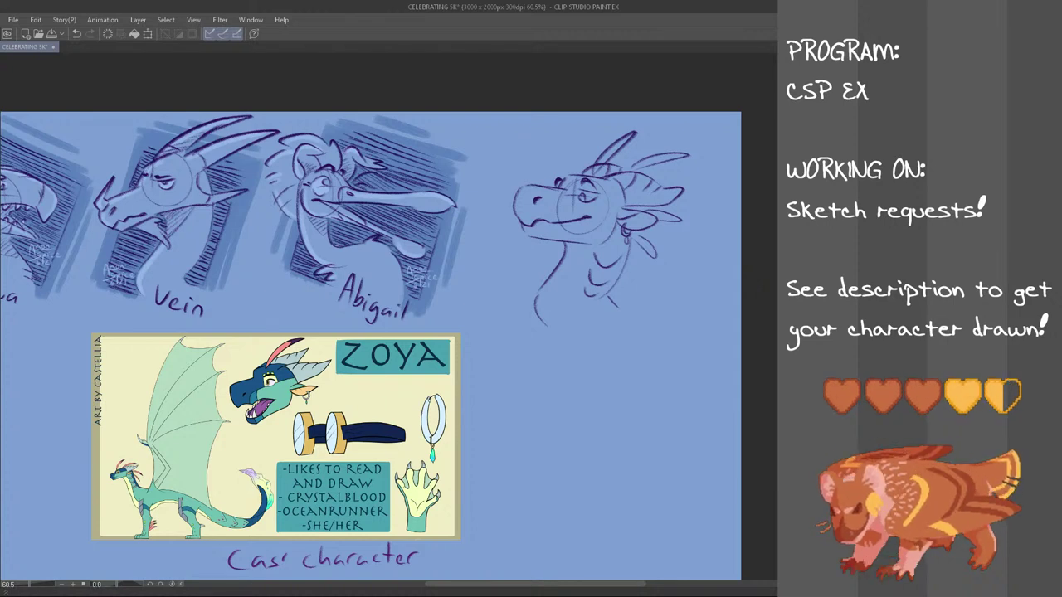
# - Select the whole Zoya bust and scale it down slightly
pyautogui.moveTo(667, 128)
pyautogui.mouseDown()
pyautogui.moveTo(553, 373)
pyautogui.moveTo(492, 234)
pyautogui.moveTo(655, 116)
pyautogui.mouseUp()
pyautogui.hotkey('ctrl', 't')
pyautogui.moveTo(728, 378); pyautogui.dragTo(716, 367)
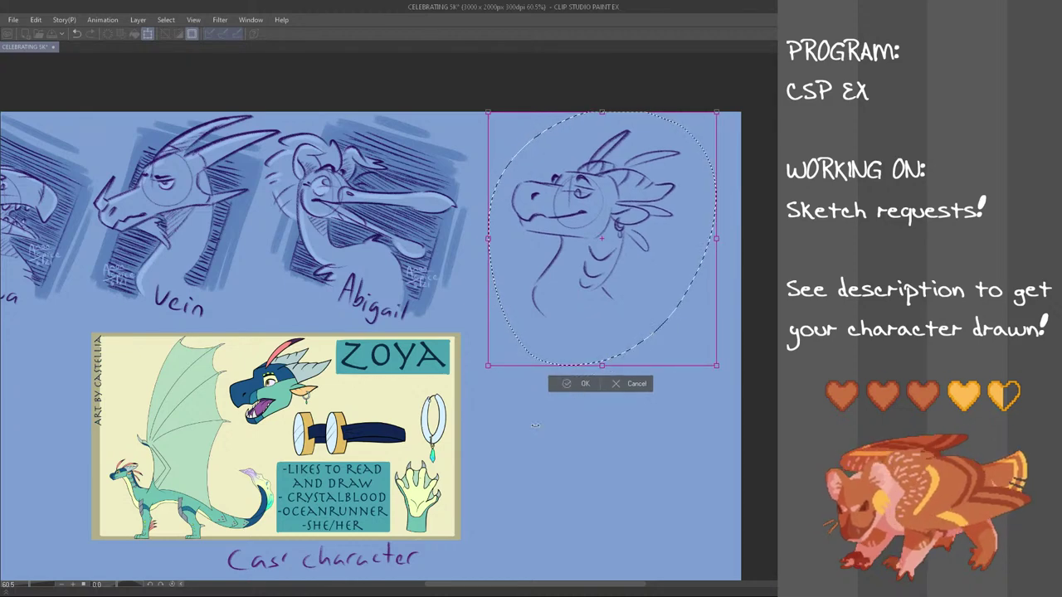
pyautogui.click(584, 383)
pyautogui.hotkey('ctrl', 'd')
# - Select the Zoya bust again and shift it a little farther from the Abigail sketch
pyautogui.moveTo(530, 583)
pyautogui.mouseDown()
pyautogui.moveTo(467, 575)
pyautogui.moveTo(530, 579)
pyautogui.mouseUp()
pyautogui.hscroll(2, 531, 579)
pyautogui.moveTo(681, 121)
pyautogui.mouseDown()
pyautogui.moveTo(495, 276)
pyautogui.moveTo(598, 113)
pyautogui.mouseUp()
pyautogui.hotkey('ctrl', 't')
pyautogui.moveTo(656, 297); pyautogui.dragTo(681, 295)
pyautogui.press('Return')
pyautogui.hotkey('ctrl', 'd')
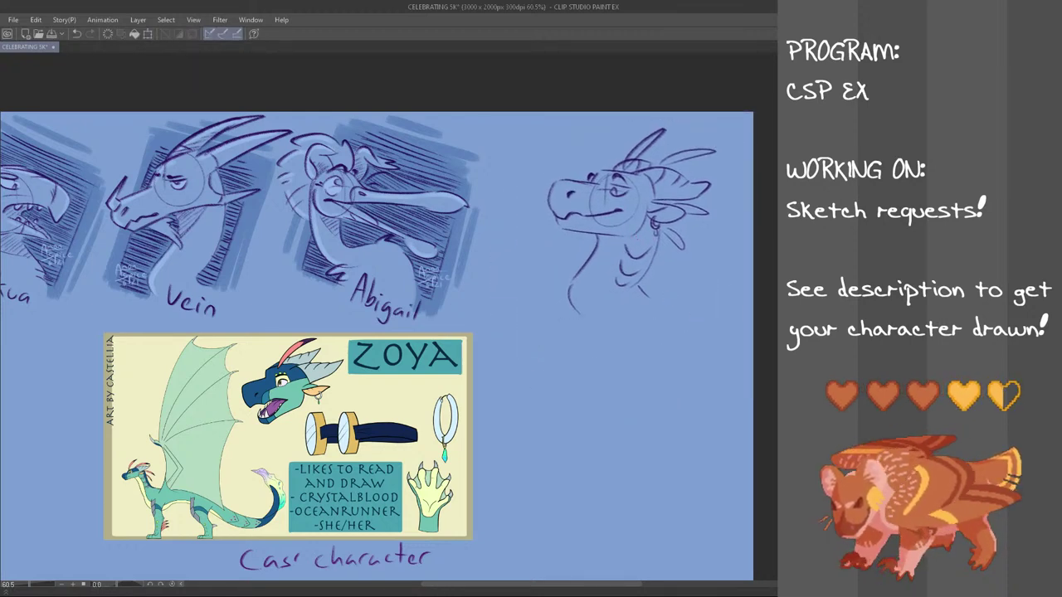
# - Draw slanted background frame lines behind Zoya's ear and in front of her snout and neck
pyautogui.moveTo(680, 216)
pyautogui.mouseDown()
pyautogui.moveTo(712, 262)
pyautogui.moveTo(709, 252)
pyautogui.mouseUp()
pyautogui.hotkey('ctrl', 'z')
pyautogui.hotkey('ctrl', 'z')
pyautogui.hotkey('ctrl', 'z')
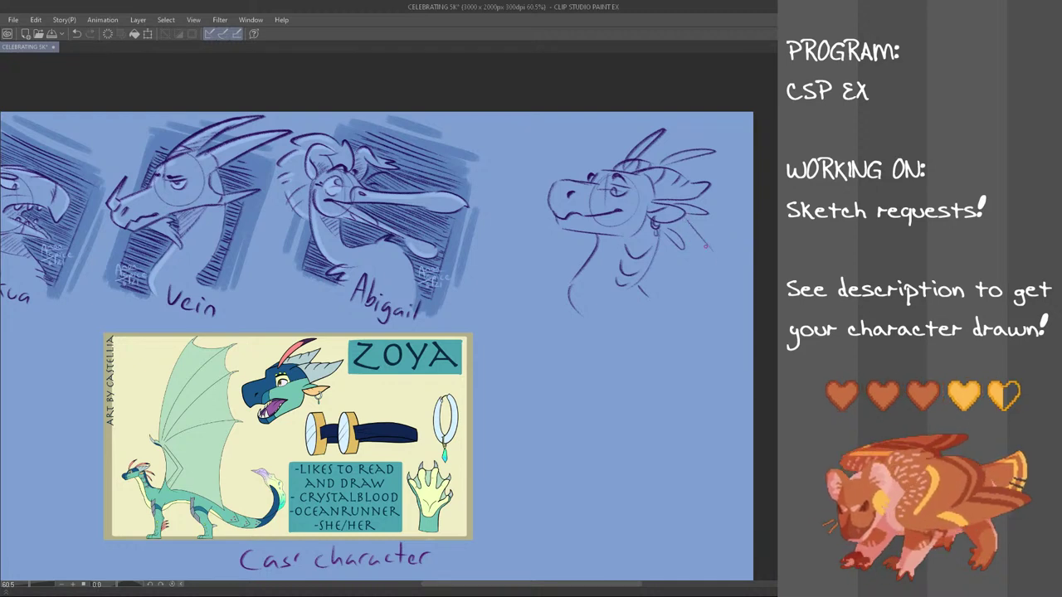
pyautogui.hotkey('ctrl', 'z')
pyautogui.moveTo(511, 214); pyautogui.dragTo(564, 306)
pyautogui.hotkey('ctrl', 'z')
pyautogui.hotkey('ctrl', 'z')
# - Hatch the background above Zoya's snout and forehead with long diagonal strokes up to the crest
pyautogui.moveTo(517, 175); pyautogui.dragTo(605, 141)
pyautogui.hotkey('ctrl', 'z')
pyautogui.moveTo(517, 176); pyautogui.dragTo(618, 134)
pyautogui.moveTo(538, 158); pyautogui.dragTo(596, 135)
pyautogui.moveTo(507, 185)
pyautogui.mouseDown()
pyautogui.moveTo(572, 153)
pyautogui.moveTo(571, 140)
pyautogui.moveTo(635, 146)
pyautogui.mouseUp()
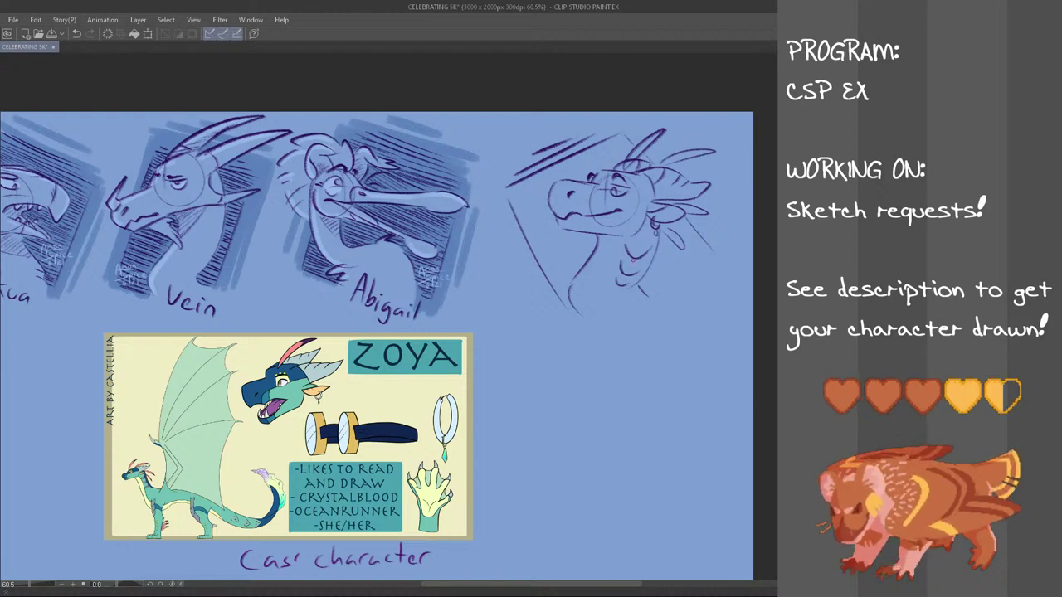
pyautogui.moveTo(510, 195)
pyautogui.mouseDown()
pyautogui.moveTo(599, 148)
pyautogui.moveTo(507, 201)
pyautogui.mouseUp()
pyautogui.hotkey('ctrl', 'z')
pyautogui.moveTo(622, 142); pyautogui.dragTo(511, 204)
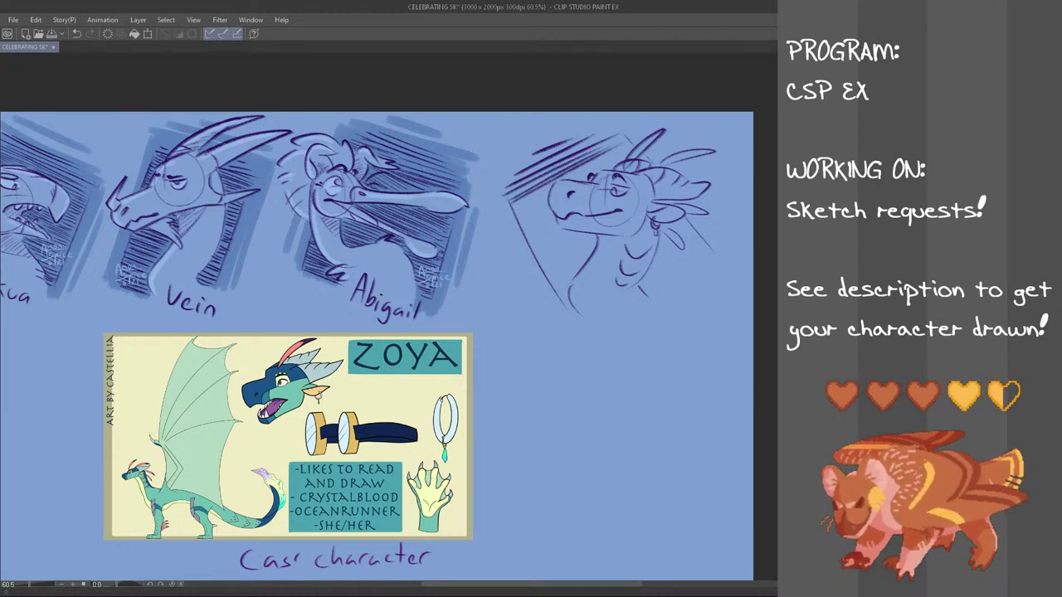
pyautogui.moveTo(624, 149); pyautogui.dragTo(578, 181)
pyautogui.moveTo(626, 154); pyautogui.dragTo(604, 168)
pyautogui.moveTo(626, 156); pyautogui.dragTo(614, 164)
# - Hatch the background in front of Zoya's jaw and neck, narrowing to a point at the chest
pyautogui.moveTo(512, 212); pyautogui.dragTo(551, 187)
pyautogui.hotkey('ctrl', 'z')
pyautogui.moveTo(517, 216)
pyautogui.mouseDown()
pyautogui.moveTo(546, 200)
pyautogui.moveTo(549, 209)
pyautogui.mouseUp()
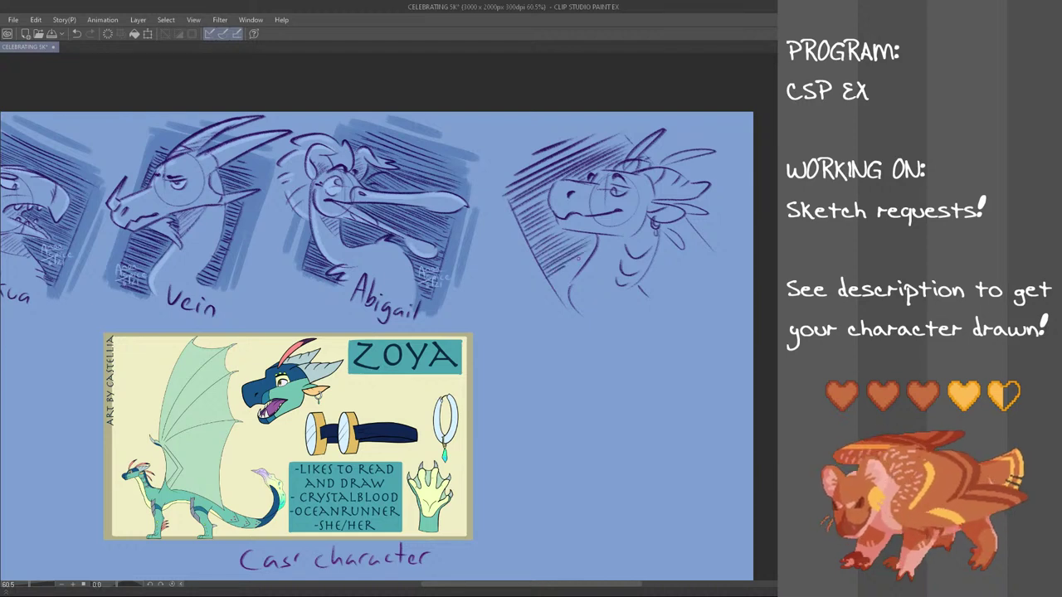
pyautogui.moveTo(558, 298); pyautogui.dragTo(573, 295)
pyautogui.moveTo(567, 308); pyautogui.dragTo(578, 304)
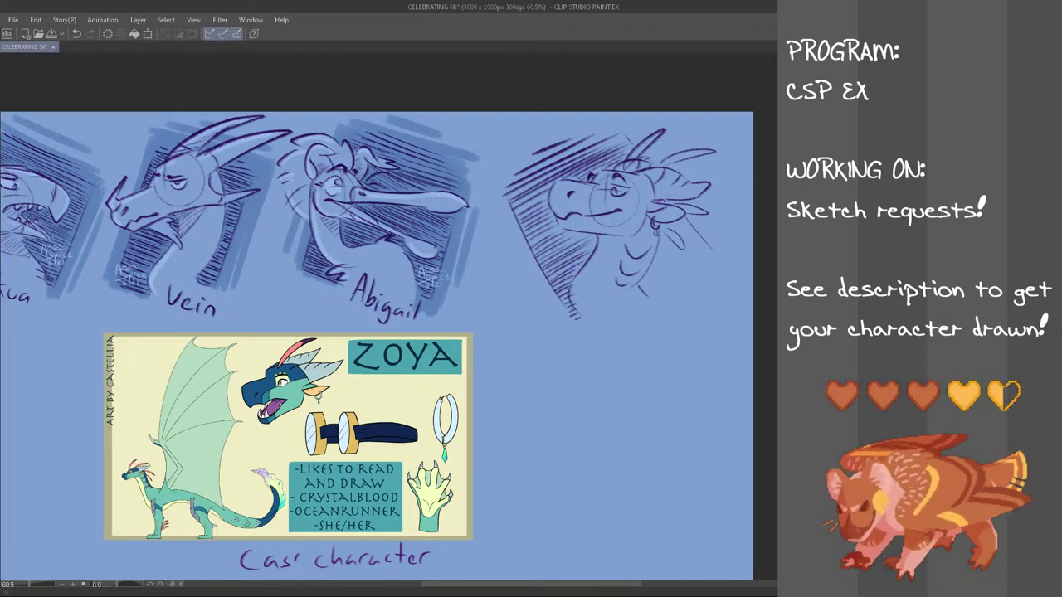
# - Hatch the background behind Zoya's neck, beneath the ear and its lower frill
pyautogui.moveTo(663, 226); pyautogui.dragTo(686, 223)
pyautogui.moveTo(677, 233)
pyautogui.mouseDown()
pyautogui.moveTo(691, 226)
pyautogui.moveTo(671, 238)
pyautogui.mouseUp()
pyautogui.moveTo(662, 246); pyautogui.dragTo(678, 241)
pyautogui.moveTo(653, 258)
pyautogui.mouseDown()
pyautogui.moveTo(679, 243)
pyautogui.moveTo(658, 261)
pyautogui.moveTo(704, 241)
pyautogui.moveTo(643, 287)
pyautogui.mouseUp()
pyautogui.moveTo(698, 257); pyautogui.dragTo(649, 290)
pyautogui.moveTo(650, 295)
pyautogui.mouseDown()
pyautogui.moveTo(706, 262)
pyautogui.moveTo(697, 242)
pyautogui.mouseUp()
pyautogui.moveTo(685, 248)
pyautogui.mouseDown()
pyautogui.moveTo(696, 231)
pyautogui.moveTo(680, 250)
pyautogui.moveTo(704, 246)
pyautogui.mouseUp()
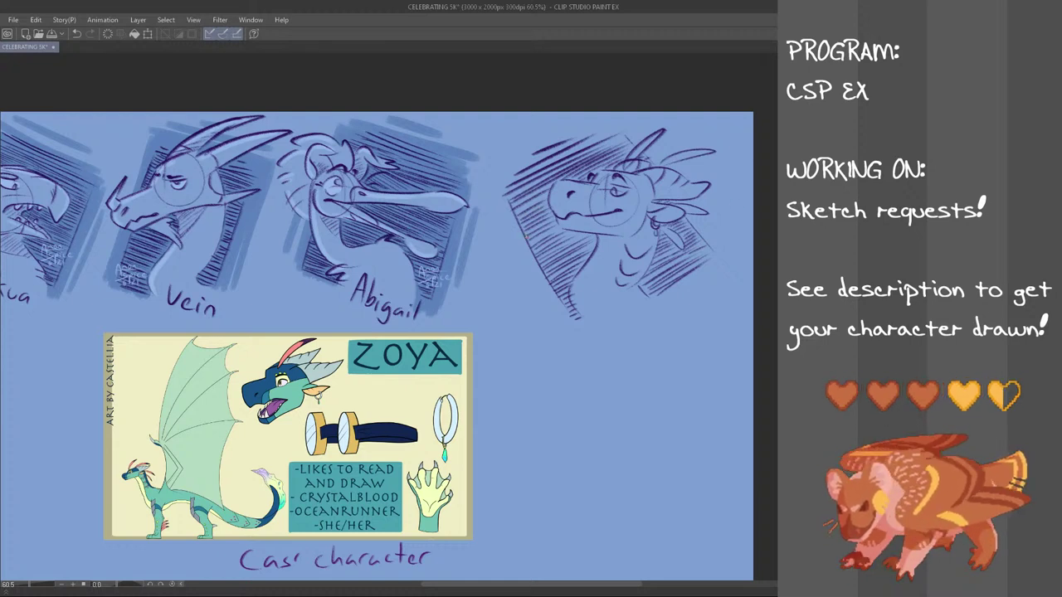
# - Brush the darker blue tone over the hatched background in front of Zoya's snout and neck
pyautogui.moveTo(496, 183); pyautogui.dragTo(571, 330)
pyautogui.hotkey('ctrl', 'z')
pyautogui.moveTo(496, 183)
pyautogui.mouseDown()
pyautogui.moveTo(577, 328)
pyautogui.moveTo(576, 318)
pyautogui.mouseUp()
pyautogui.moveTo(508, 185)
pyautogui.mouseDown()
pyautogui.moveTo(560, 278)
pyautogui.moveTo(572, 276)
pyautogui.mouseUp()
pyautogui.moveTo(544, 216); pyautogui.dragTo(575, 272)
pyautogui.moveTo(573, 233)
pyautogui.mouseDown()
pyautogui.moveTo(588, 263)
pyautogui.moveTo(592, 252)
pyautogui.mouseUp()
pyautogui.moveTo(587, 234)
pyautogui.mouseDown()
pyautogui.moveTo(596, 251)
pyautogui.moveTo(579, 236)
pyautogui.mouseUp()
pyautogui.moveTo(525, 178); pyautogui.dragTo(557, 219)
pyautogui.moveTo(505, 177)
pyautogui.mouseDown()
pyautogui.moveTo(606, 119)
pyautogui.moveTo(492, 176)
pyautogui.mouseUp()
pyautogui.hotkey('ctrl', 'z')
pyautogui.hotkey('ctrl', 'z')
pyautogui.hotkey('ctrl', 'z')
pyautogui.hotkey('ctrl', 'z')
# - Add rough darker blue edge strokes above Zoya's head and along the back of the background
pyautogui.moveTo(609, 121); pyautogui.dragTo(495, 170)
pyautogui.moveTo(553, 128); pyautogui.dragTo(507, 151)
pyautogui.moveTo(622, 134)
pyautogui.mouseDown()
pyautogui.moveTo(719, 251)
pyautogui.moveTo(706, 225)
pyautogui.mouseUp()
pyautogui.hotkey('ctrl', 'z')
pyautogui.hotkey('ctrl', 'z')
pyautogui.hotkey('ctrl', 'z')
pyautogui.hotkey('ctrl', 'z')
pyautogui.moveTo(635, 130); pyautogui.dragTo(718, 238)
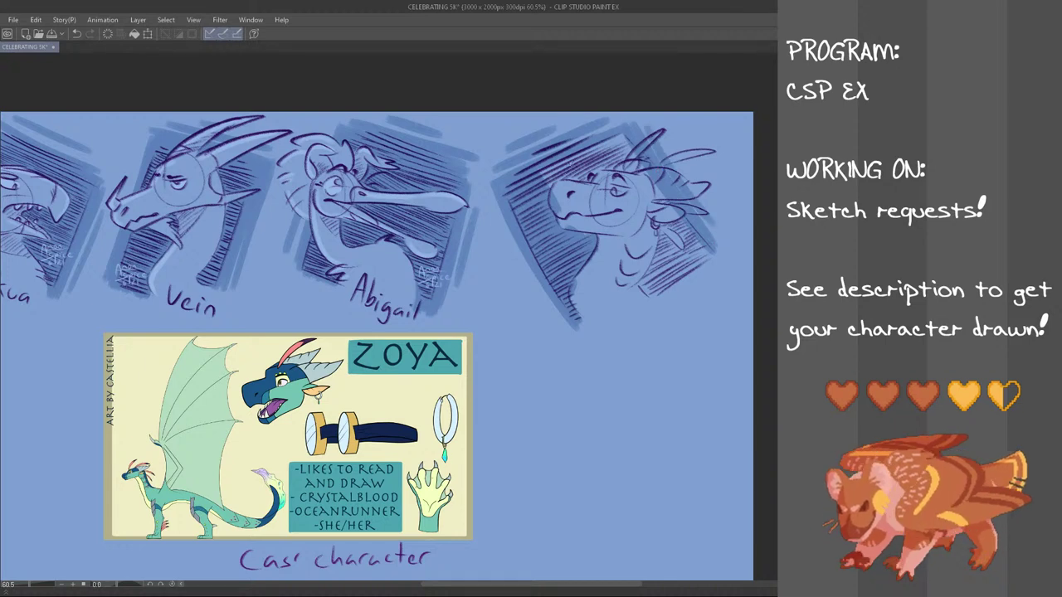
# - Fill the rest of Zoya's background with darker blue around the crest, ear and neck, and strengthen the hatching behind the neck
pyautogui.moveTo(615, 143); pyautogui.dragTo(545, 177)
pyautogui.moveTo(628, 148); pyautogui.dragTo(558, 181)
pyautogui.moveTo(631, 152)
pyautogui.mouseDown()
pyautogui.moveTo(574, 179)
pyautogui.moveTo(635, 168)
pyautogui.mouseUp()
pyautogui.moveTo(670, 204); pyautogui.dragTo(652, 210)
pyautogui.moveTo(661, 195)
pyautogui.mouseDown()
pyautogui.moveTo(647, 220)
pyautogui.moveTo(652, 234)
pyautogui.mouseUp()
pyautogui.moveTo(647, 226); pyautogui.dragTo(650, 265)
pyautogui.moveTo(659, 249)
pyautogui.mouseDown()
pyautogui.moveTo(686, 246)
pyautogui.moveTo(656, 236)
pyautogui.moveTo(643, 217)
pyautogui.moveTo(651, 281)
pyautogui.mouseUp()
pyautogui.moveTo(705, 243); pyautogui.dragTo(639, 290)
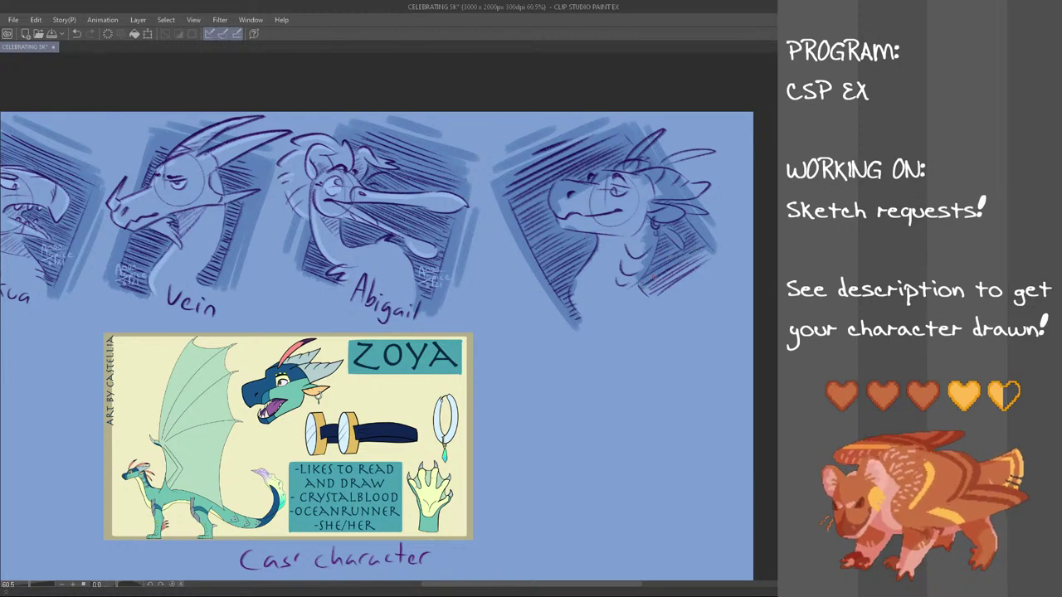
pyautogui.moveTo(711, 251); pyautogui.dragTo(646, 295)
pyautogui.moveTo(716, 254); pyautogui.dragTo(649, 299)
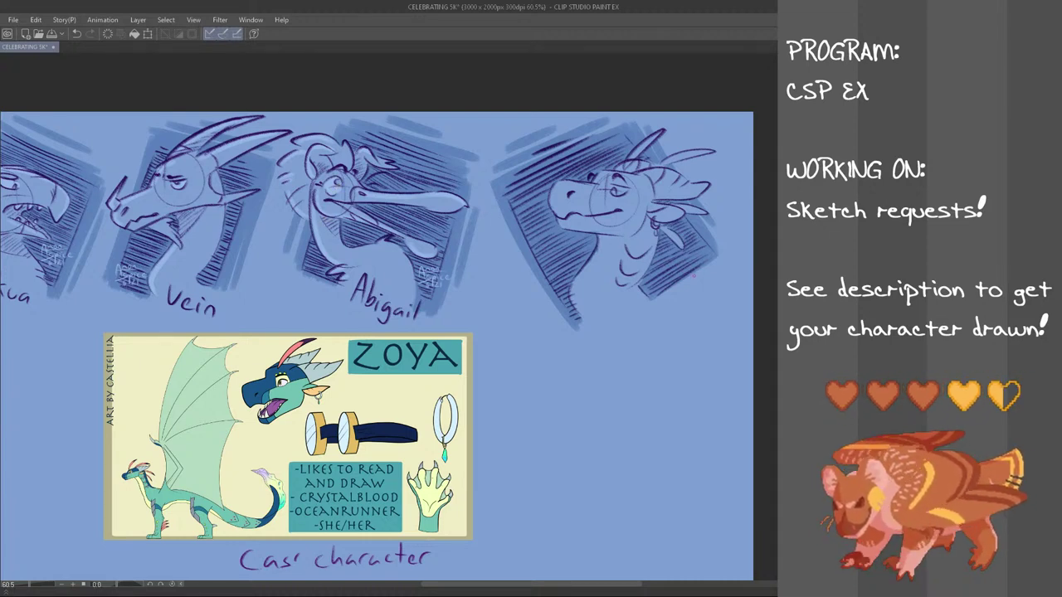
# - Hatch the shadow beneath Zoya's jaw and brush a lighter tone along the front of her neck
pyautogui.hotkey('ctrl', 'z')
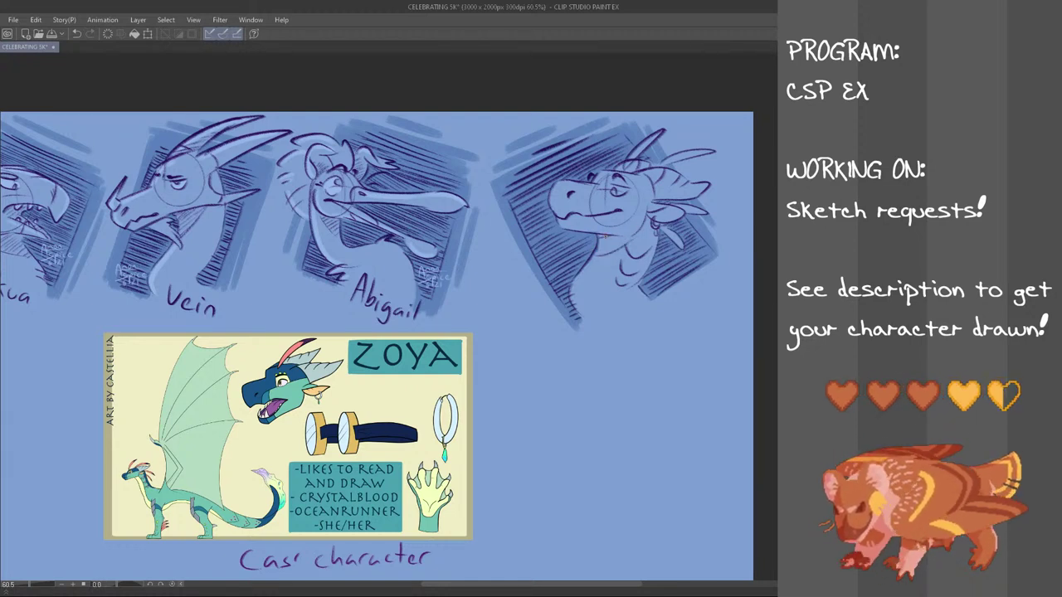
pyautogui.moveTo(599, 238); pyautogui.dragTo(602, 251)
pyautogui.moveTo(606, 238); pyautogui.dragTo(616, 250)
pyautogui.moveTo(617, 235); pyautogui.dragTo(628, 242)
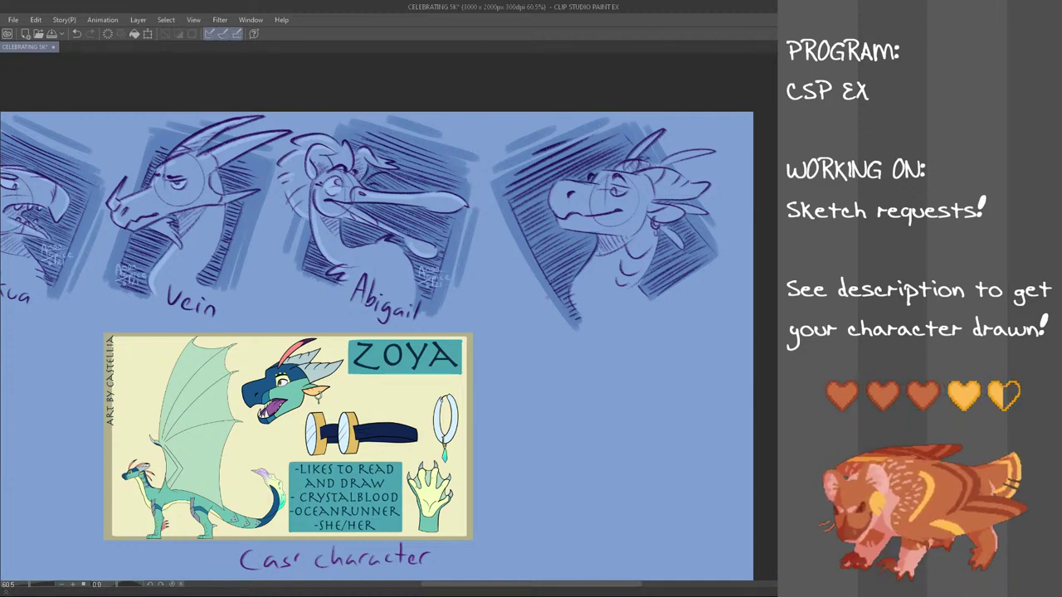
pyautogui.moveTo(597, 257); pyautogui.dragTo(574, 303)
pyautogui.hotkey('ctrl', 'z')
pyautogui.moveTo(590, 262); pyautogui.dragTo(587, 316)
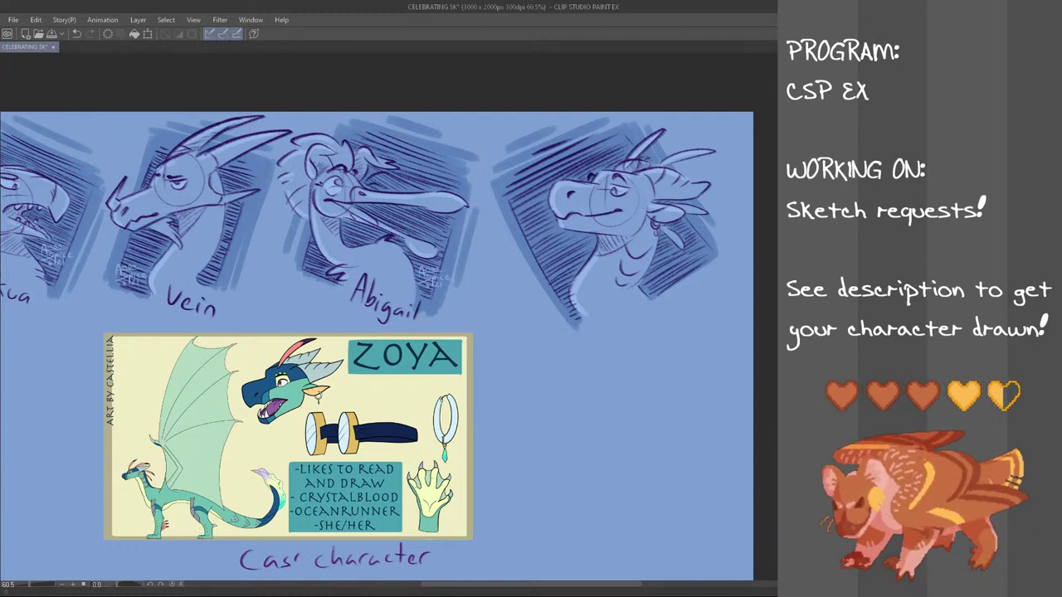
# - Copy the artist signature from the Abigail sketch and place it on the background behind Zoya's neck
pyautogui.moveTo(418, 242)
pyautogui.mouseDown()
pyautogui.moveTo(476, 284)
pyautogui.moveTo(423, 242)
pyautogui.mouseUp()
pyautogui.click(35, 20)
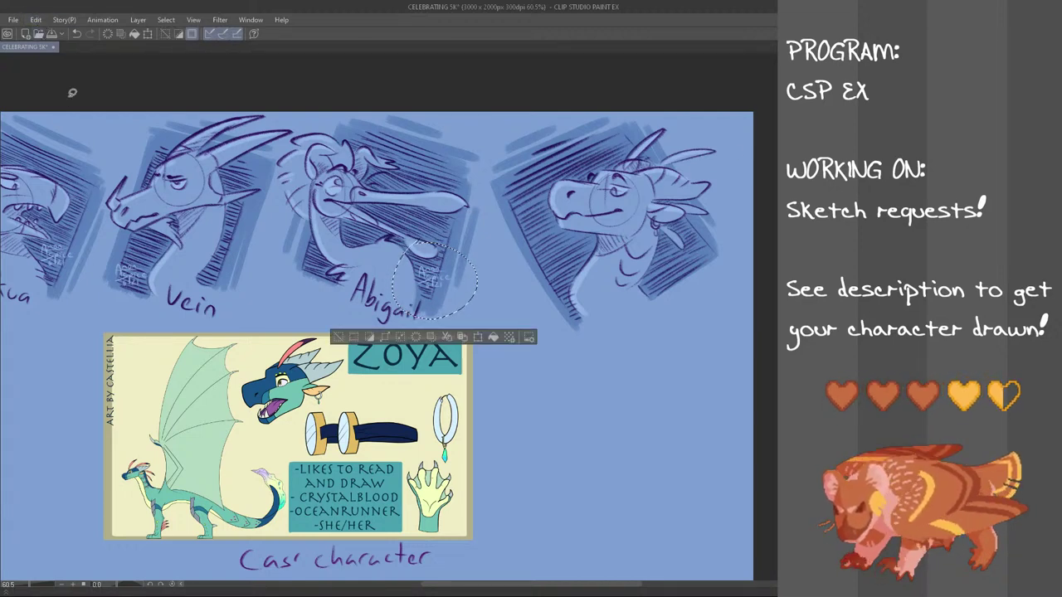
pyautogui.hotkey('ctrl', 't')
pyautogui.moveTo(441, 301)
pyautogui.mouseDown()
pyautogui.moveTo(560, 277)
pyautogui.moveTo(677, 288)
pyautogui.mouseUp()
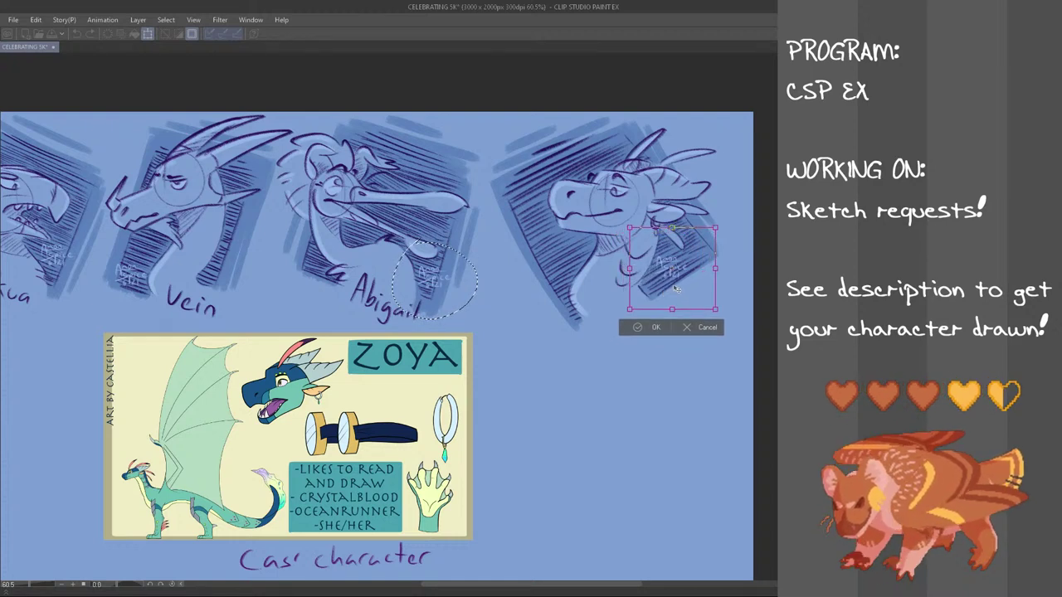
pyautogui.click(648, 327)
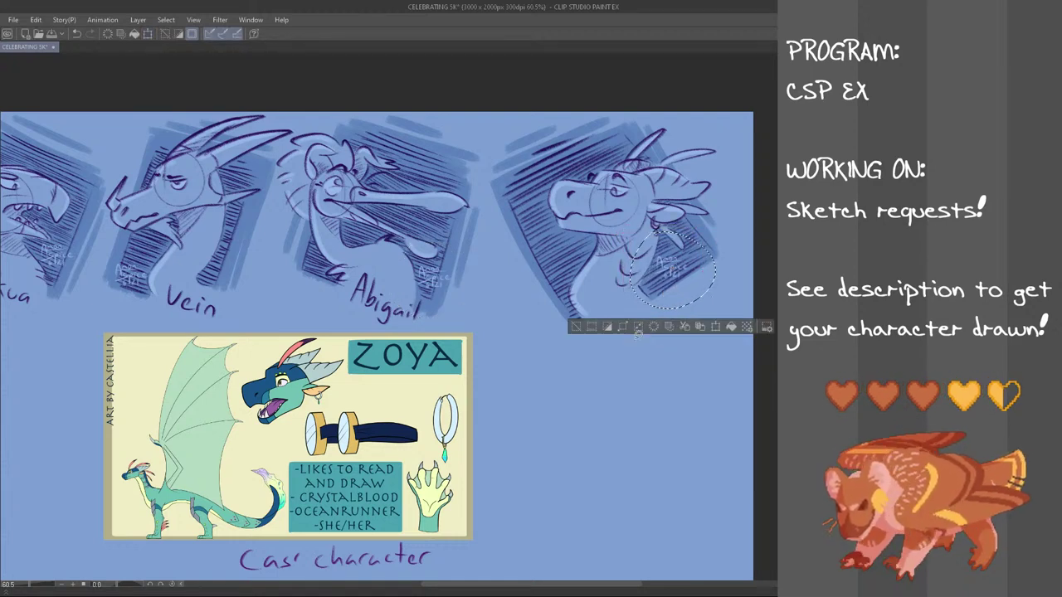
pyautogui.hotkey('ctrl', 'd')
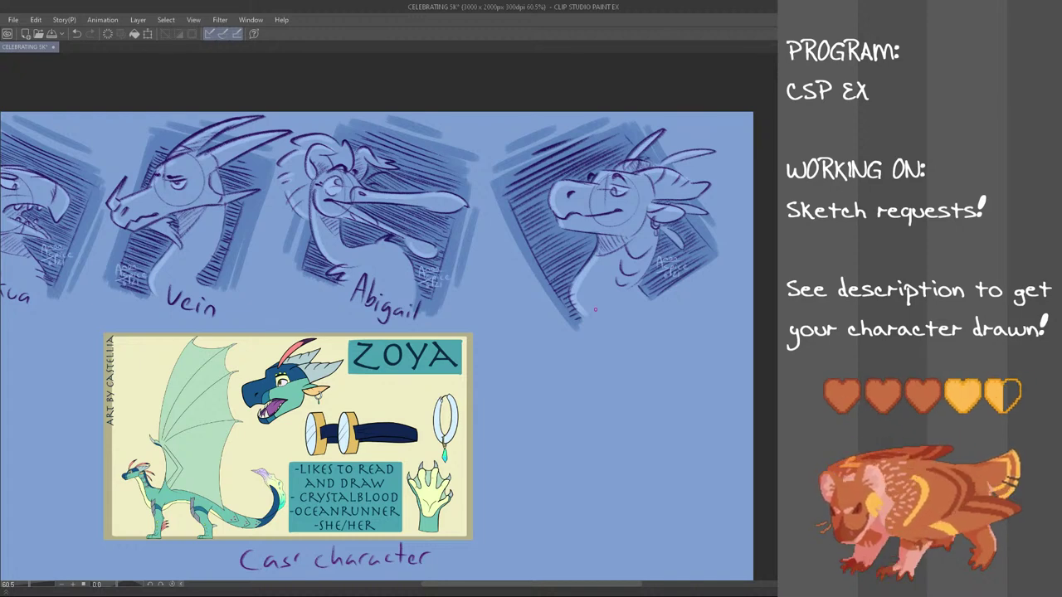
# - Handwrite the name "Zoya" beneath the bust and nudge it into place
pyautogui.moveTo(590, 308)
pyautogui.mouseDown()
pyautogui.moveTo(609, 325)
pyautogui.moveTo(623, 312)
pyautogui.moveTo(620, 333)
pyautogui.mouseUp()
pyautogui.hotkey('ctrl', 'z')
pyautogui.moveTo(646, 314)
pyautogui.mouseDown()
pyautogui.moveTo(653, 323)
pyautogui.moveTo(659, 309)
pyautogui.moveTo(590, 352)
pyautogui.moveTo(587, 325)
pyautogui.mouseUp()
pyautogui.hotkey('ctrl', 'z')
pyautogui.hotkey('ctrl', 'z')
pyautogui.hotkey('ctrl', 't')
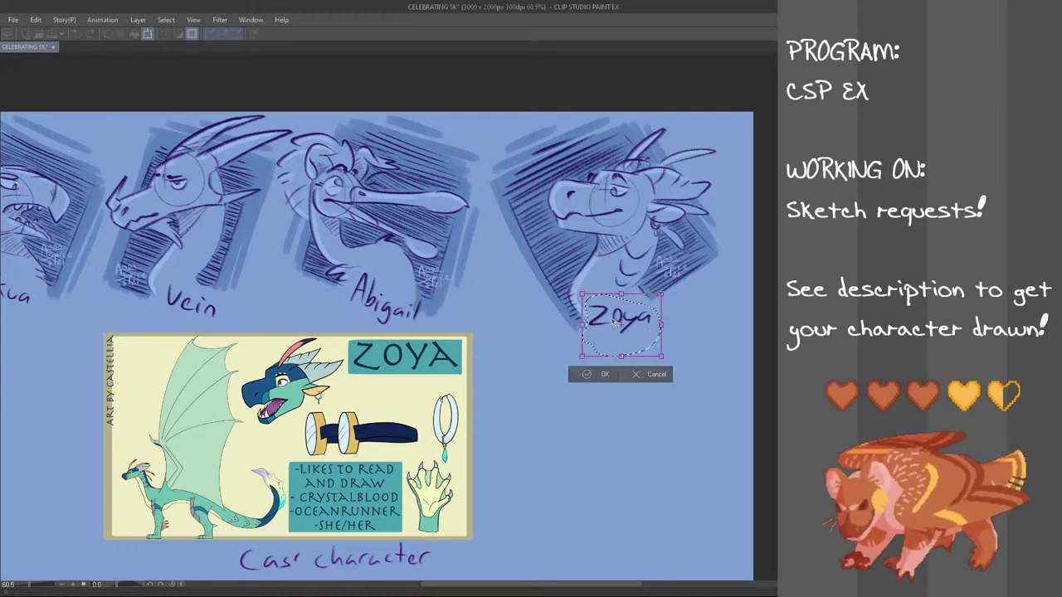
pyautogui.moveTo(658, 363); pyautogui.dragTo(630, 341)
pyautogui.click(606, 375)
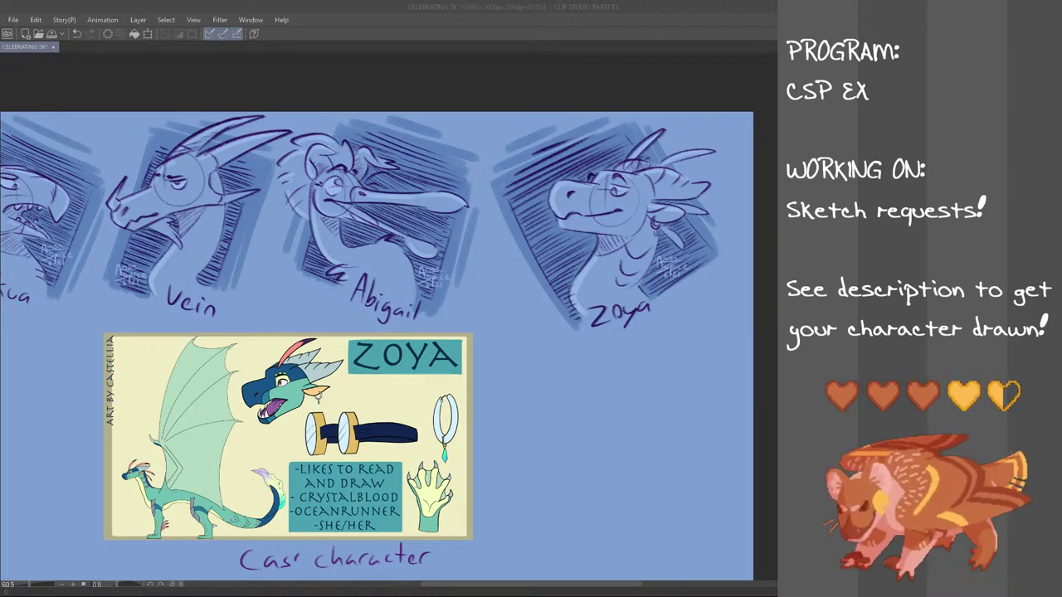
# - Replace the Zoya reference with the next dragon's reference image and place it below the Skua and Vein sketches
pyautogui.click(275, 4)
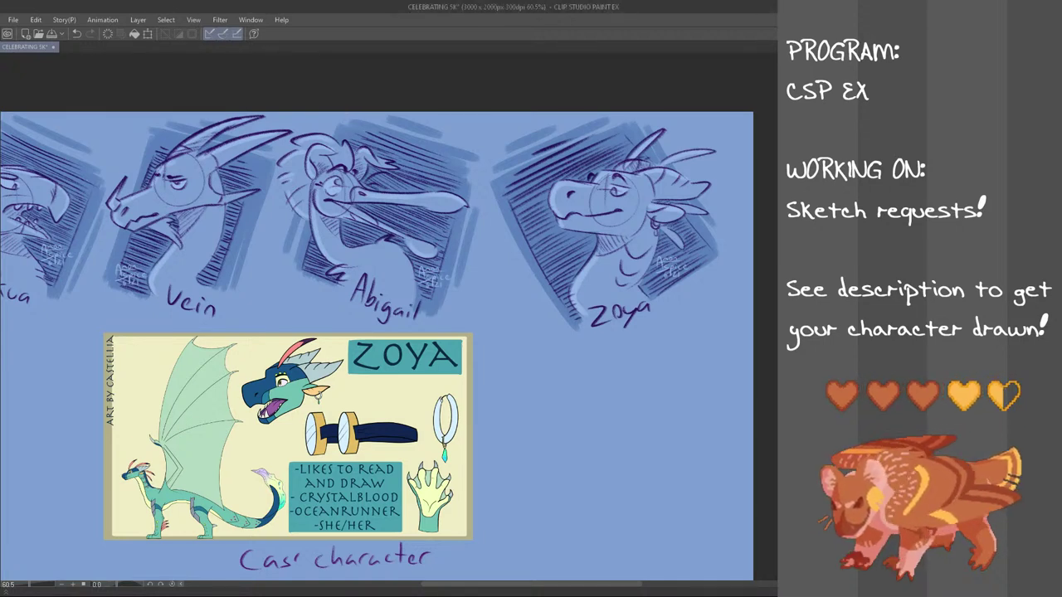
pyautogui.hotkey('alt', 'Tab')
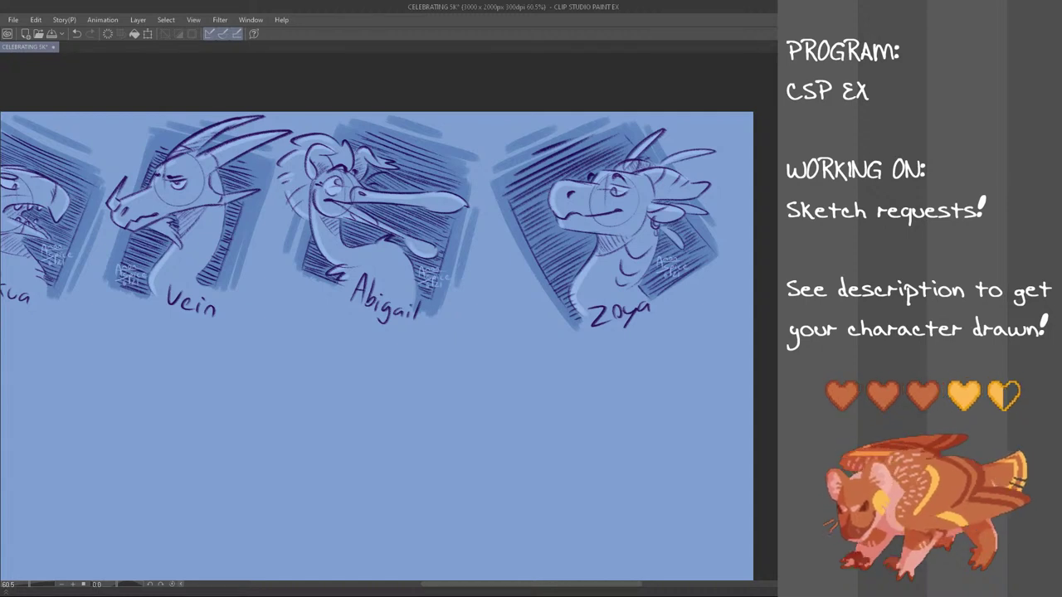
pyautogui.hotkey('alt', 'Tab')
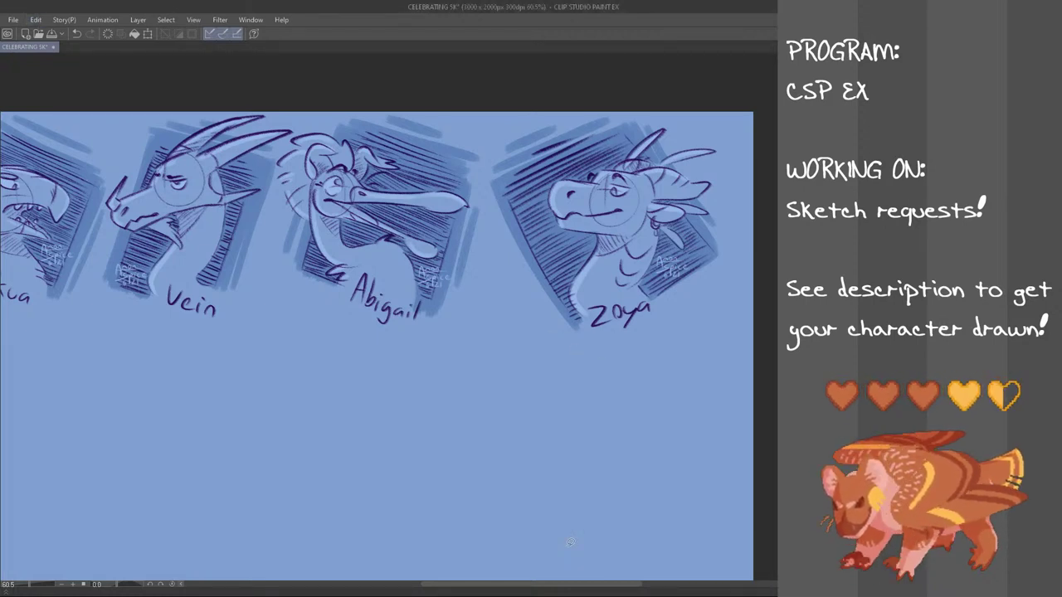
pyautogui.moveTo(542, 588); pyautogui.dragTo(454, 588)
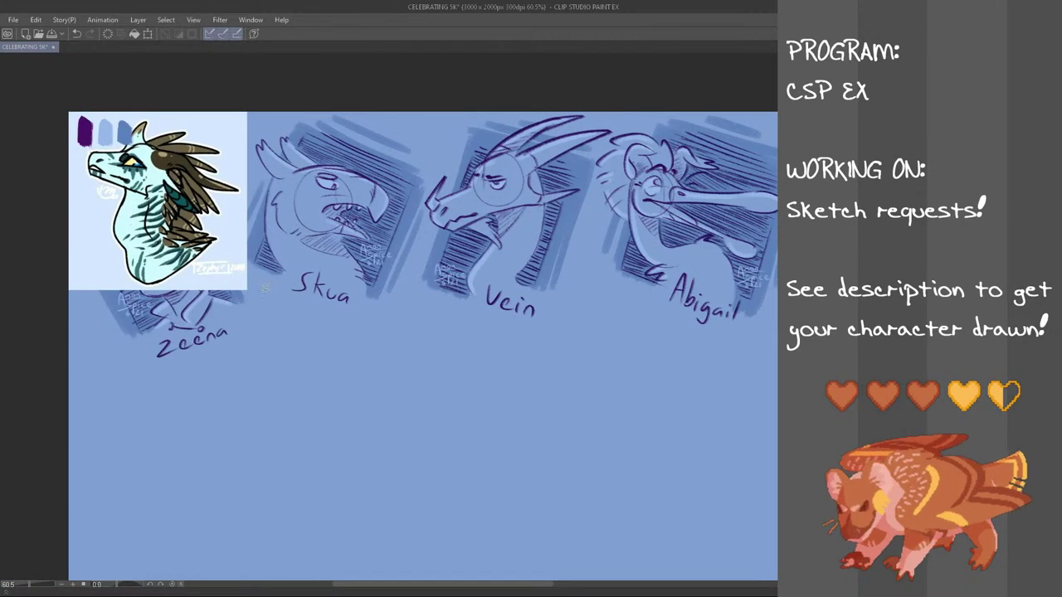
pyautogui.hotkey('ctrl', 't')
pyautogui.moveTo(202, 246); pyautogui.dragTo(447, 453)
pyautogui.click(395, 511)
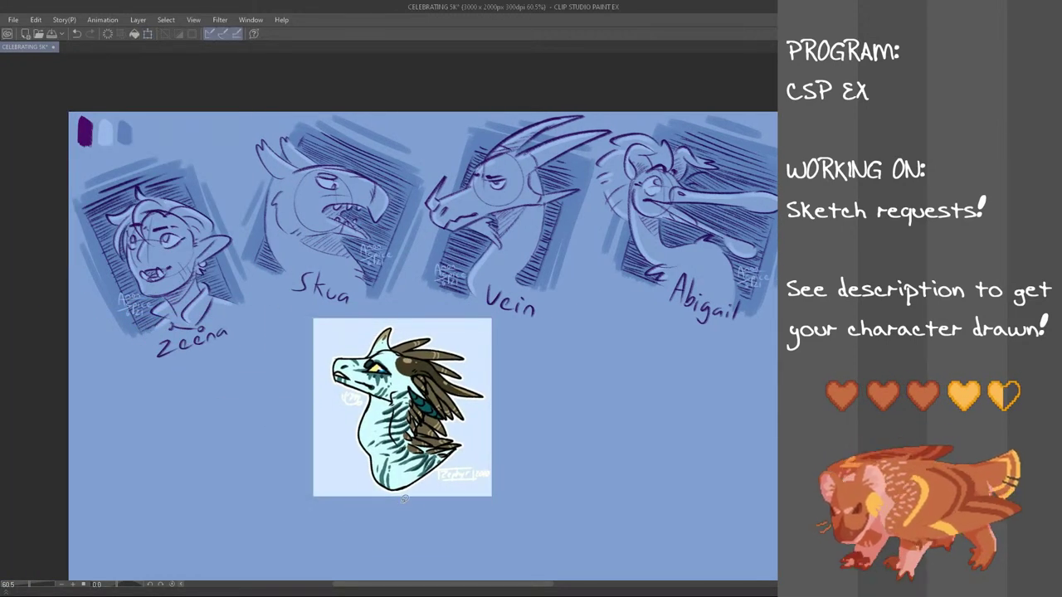
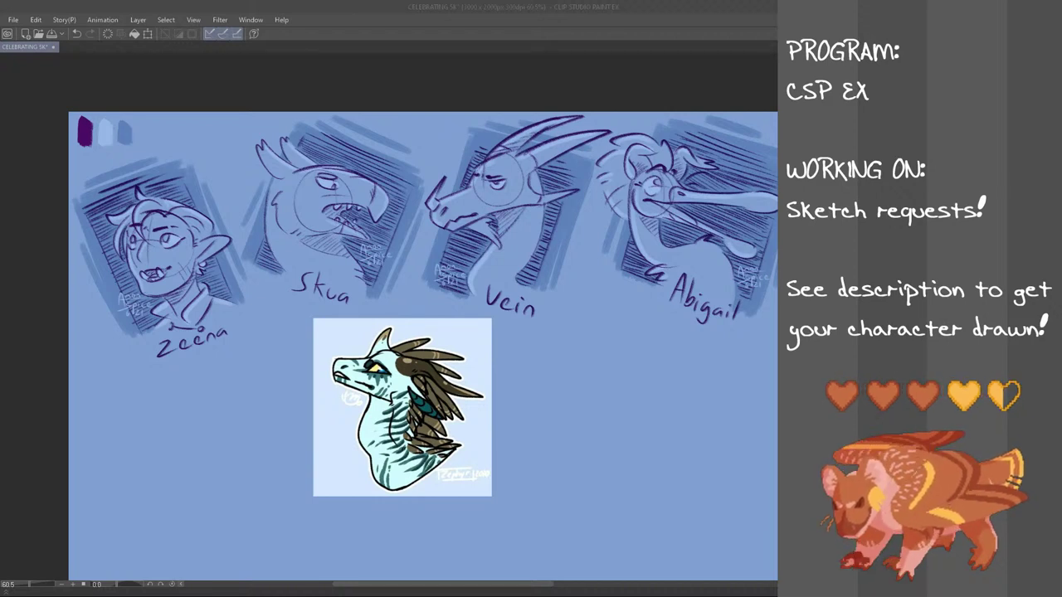
# - Handwrite the owner's name followed by "character" beneath the new dragon reference image
pyautogui.scroll(-1, 390, 458)
pyautogui.moveTo(370, 479); pyautogui.dragTo(374, 485)
pyautogui.hotkey('ctrl', 'z')
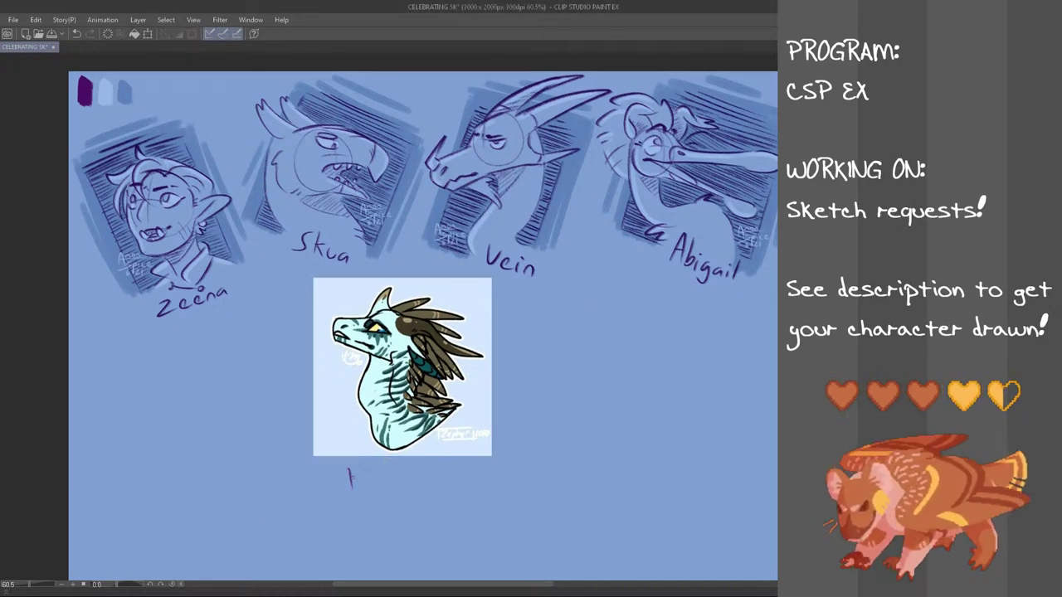
pyautogui.moveTo(352, 462); pyautogui.dragTo(362, 481)
pyautogui.hotkey('ctrl', 'z')
pyautogui.moveTo(365, 468)
pyautogui.mouseDown()
pyautogui.moveTo(374, 480)
pyautogui.moveTo(417, 480)
pyautogui.mouseUp()
pyautogui.hotkey('ctrl', 'z')
pyautogui.hotkey('ctrl', 'z')
pyautogui.hotkey('ctrl', 'z')
pyautogui.hotkey('ctrl', 'z')
pyautogui.moveTo(423, 462)
pyautogui.mouseDown()
pyautogui.moveTo(421, 480)
pyautogui.moveTo(453, 472)
pyautogui.moveTo(464, 481)
pyautogui.mouseUp()
pyautogui.moveTo(450, 477); pyautogui.dragTo(456, 479)
pyautogui.moveTo(466, 473); pyautogui.dragTo(486, 479)
pyautogui.moveTo(489, 469); pyautogui.dragTo(496, 471)
pyautogui.hotkey('ctrl', 'z')
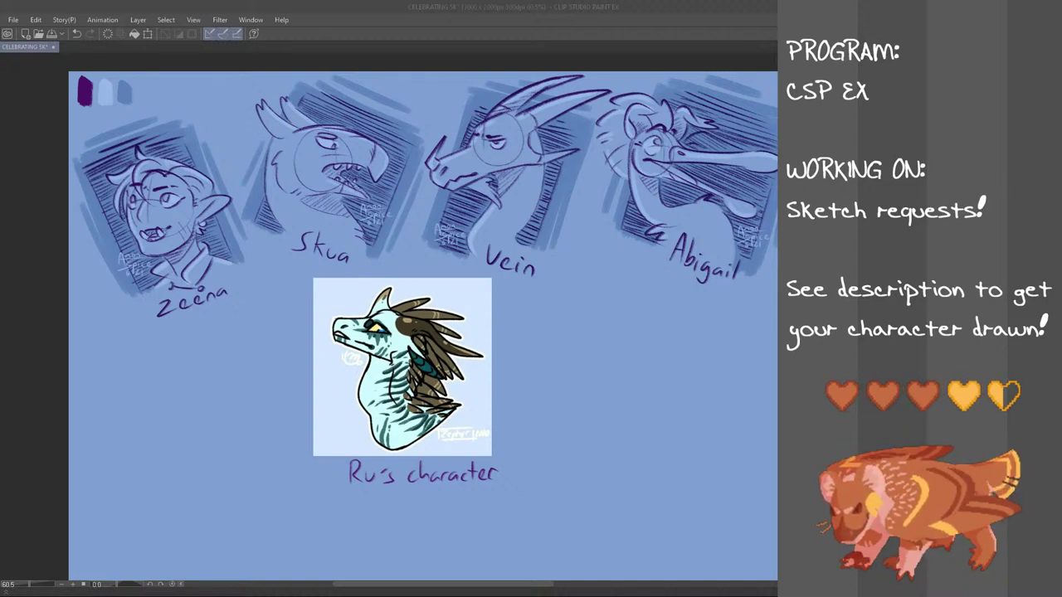
# - Move the new dragon reference and its caption away from the empty area below Zeena
pyautogui.hotkey('ctrl', 't')
pyautogui.moveTo(449, 403); pyautogui.dragTo(530, 416)
pyautogui.click(468, 515)
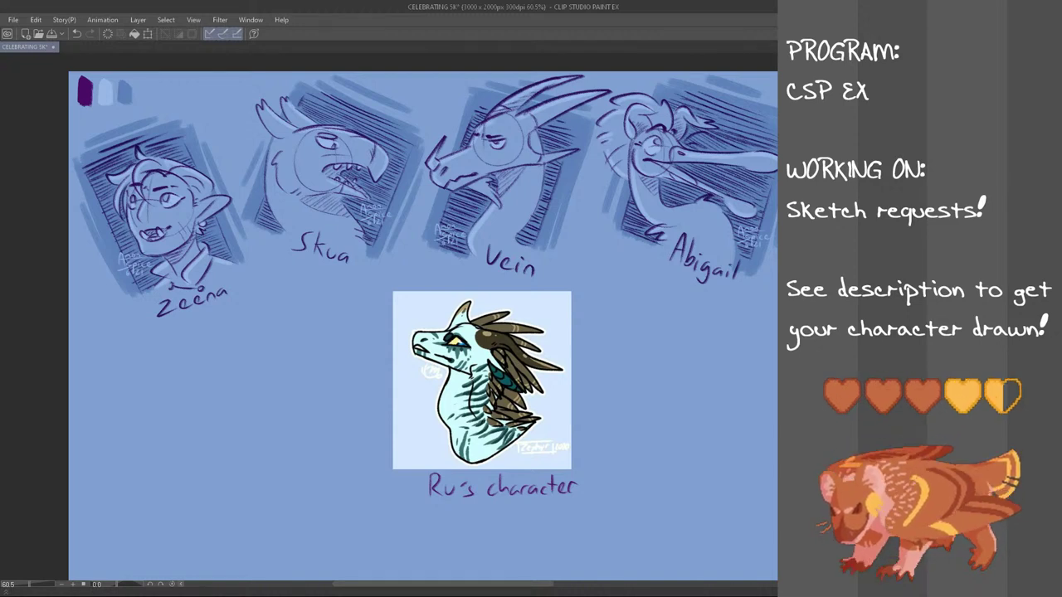
# - Draw the construction circle for the new dragon's head below the Zeena sketch
pyautogui.scroll(-1, 423, 315)
pyautogui.moveTo(240, 340)
pyautogui.mouseDown()
pyautogui.moveTo(228, 388)
pyautogui.moveTo(239, 341)
pyautogui.moveTo(272, 363)
pyautogui.mouseUp()
pyautogui.hotkey('ctrl', 'z')
pyautogui.hotkey('ctrl', 'z')
pyautogui.moveTo(265, 306)
pyautogui.mouseDown()
pyautogui.moveTo(230, 348)
pyautogui.moveTo(262, 307)
pyautogui.moveTo(260, 370)
pyautogui.moveTo(227, 353)
pyautogui.moveTo(261, 374)
pyautogui.moveTo(214, 326)
pyautogui.moveTo(229, 305)
pyautogui.moveTo(229, 340)
pyautogui.mouseUp()
pyautogui.hotkey('ctrl', 'z')
pyautogui.hotkey('ctrl', 'z')
pyautogui.hotkey('ctrl', 'z')
pyautogui.hotkey('ctrl', 'z')
pyautogui.hotkey('ctrl', 'z')
pyautogui.hotkey('ctrl', 'z')
pyautogui.hotkey('ctrl', 'z')
pyautogui.hotkey('ctrl', 'z')
pyautogui.hotkey('ctrl', 'z')
pyautogui.hotkey('ctrl', 'z')
pyautogui.hotkey('ctrl', 'z')
# - Draw the crossing face guidelines inside the dragon's head circle
pyautogui.moveTo(249, 297); pyautogui.dragTo(226, 345)
pyautogui.hotkey('ctrl', 'z')
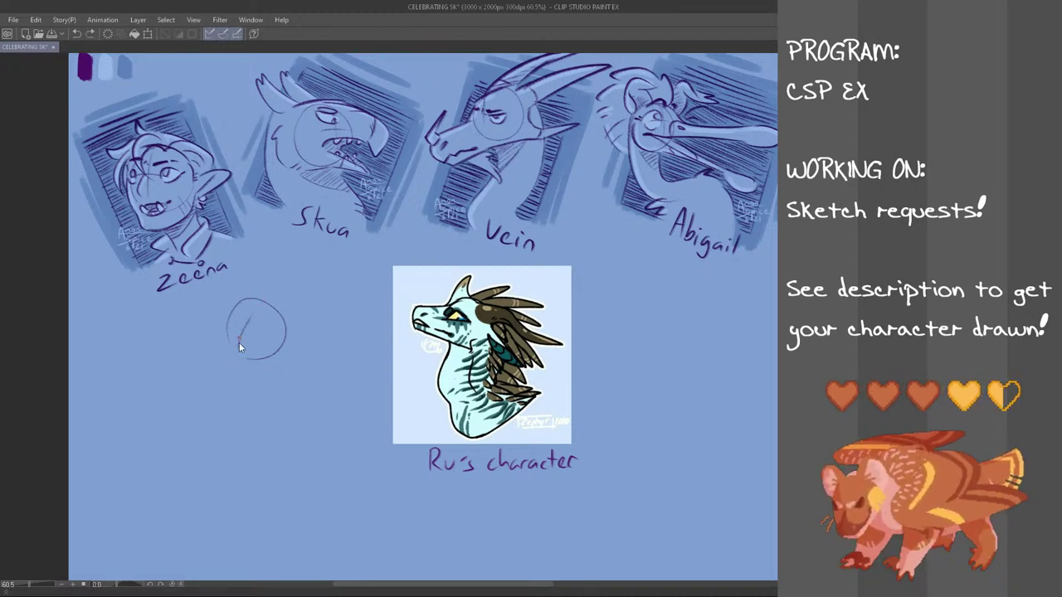
pyautogui.moveTo(231, 322); pyautogui.dragTo(250, 342)
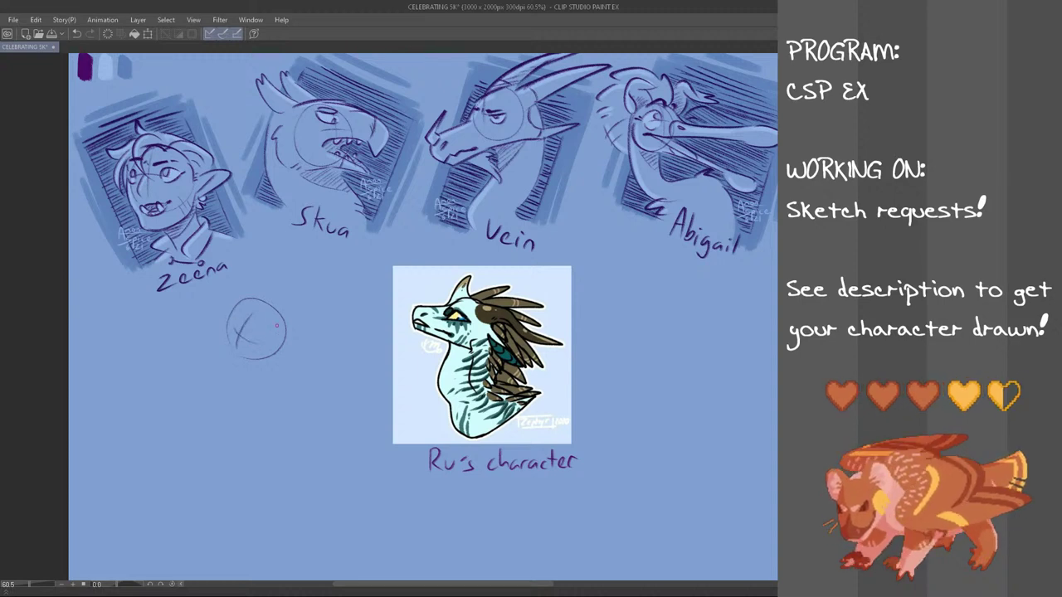
pyautogui.hotkey('ctrl', 'z')
pyautogui.hotkey('ctrl', 'z')
# - Rough in the eye shapes around the crossed guidelines and a short cheek mark low in the head circle
pyautogui.moveTo(239, 307)
pyautogui.mouseDown()
pyautogui.moveTo(248, 342)
pyautogui.moveTo(260, 314)
pyautogui.mouseUp()
pyautogui.hotkey('ctrl', 'z')
pyautogui.hotkey('ctrl', 'z')
pyautogui.moveTo(238, 349)
pyautogui.mouseDown()
pyautogui.moveTo(253, 321)
pyautogui.moveTo(245, 344)
pyautogui.mouseUp()
pyautogui.hotkey('ctrl', 'z')
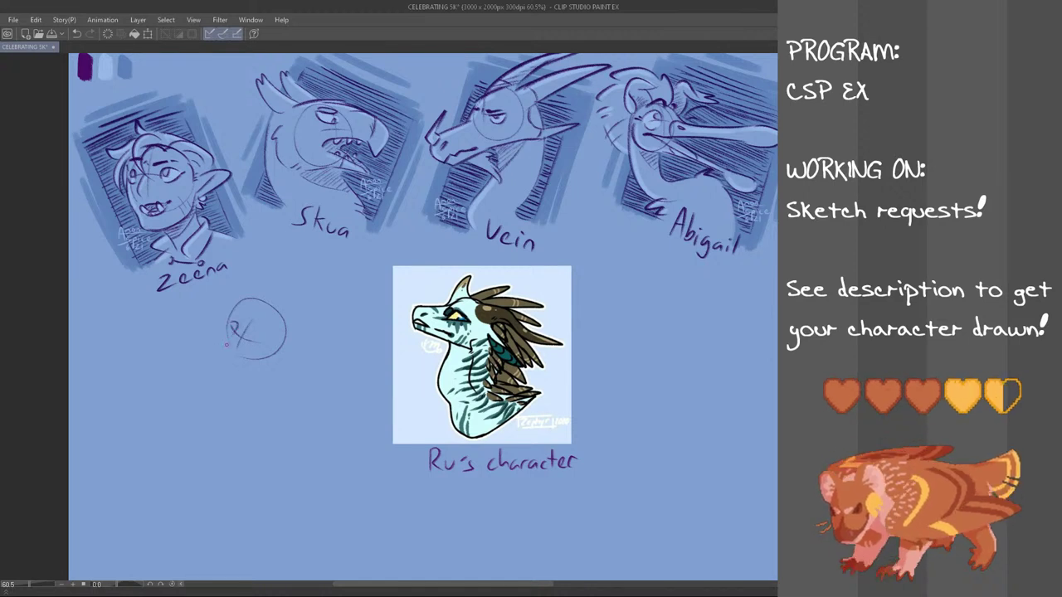
pyautogui.moveTo(237, 328)
pyautogui.mouseDown()
pyautogui.moveTo(223, 341)
pyautogui.moveTo(271, 353)
pyautogui.moveTo(260, 355)
pyautogui.moveTo(247, 332)
pyautogui.moveTo(261, 336)
pyautogui.mouseUp()
pyautogui.hotkey('ctrl', 'z')
pyautogui.hotkey('ctrl', 'z')
pyautogui.hotkey('ctrl', 'z')
pyautogui.hotkey('ctrl', 'z')
pyautogui.hotkey('ctrl', 'z')
pyautogui.hotkey('ctrl', 'z')
pyautogui.hotkey('ctrl', 'z')
pyautogui.hotkey('ctrl', 'z')
pyautogui.hotkey('ctrl', 'z')
pyautogui.hotkey('ctrl', 'z')
pyautogui.hotkey('ctrl', 'z')
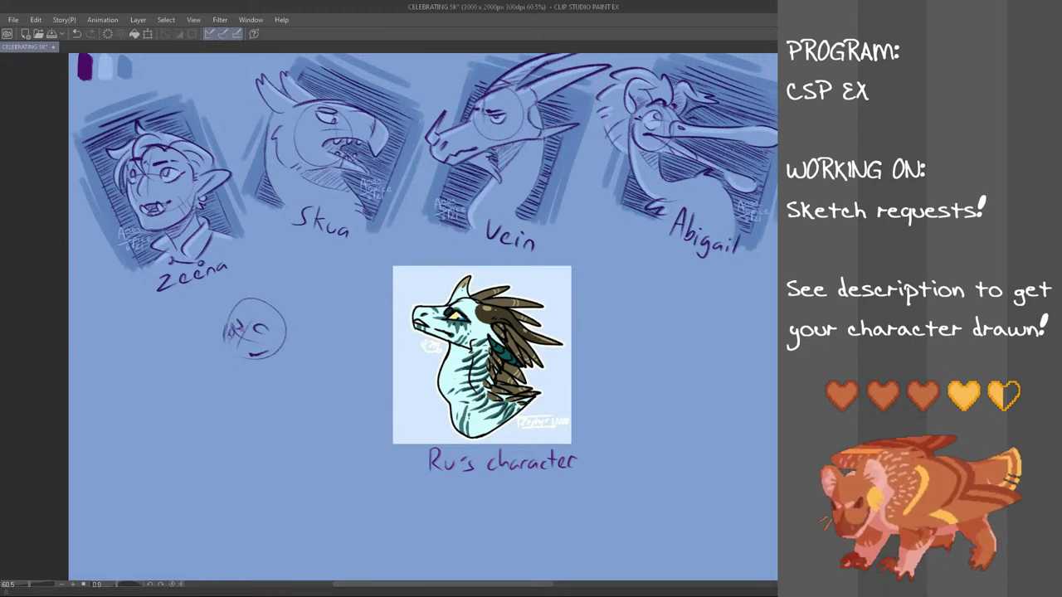
# - Refine the eye marks around the guidelines and add the brow above them
pyautogui.hotkey('ctrl', 'z')
pyautogui.hotkey('ctrl', 'z')
pyautogui.moveTo(247, 337)
pyautogui.mouseDown()
pyautogui.moveTo(264, 339)
pyautogui.moveTo(247, 321)
pyautogui.moveTo(242, 335)
pyautogui.mouseUp()
pyautogui.hotkey('ctrl', 'z')
pyautogui.hotkey('ctrl', 'z')
pyautogui.hotkey('ctrl', 'z')
pyautogui.hotkey('ctrl', 'z')
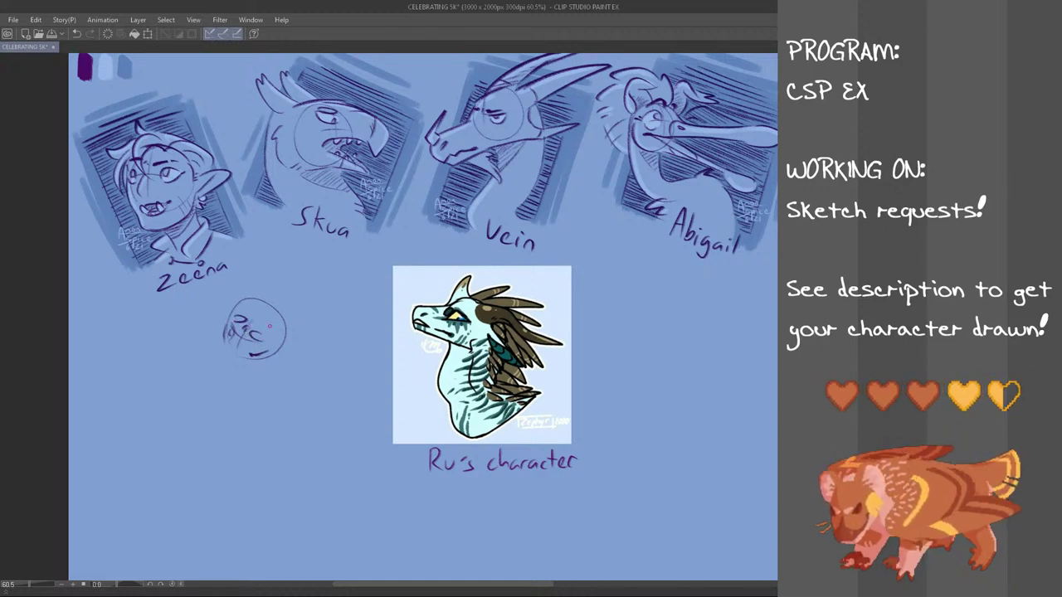
pyautogui.hotkey('ctrl', 'z')
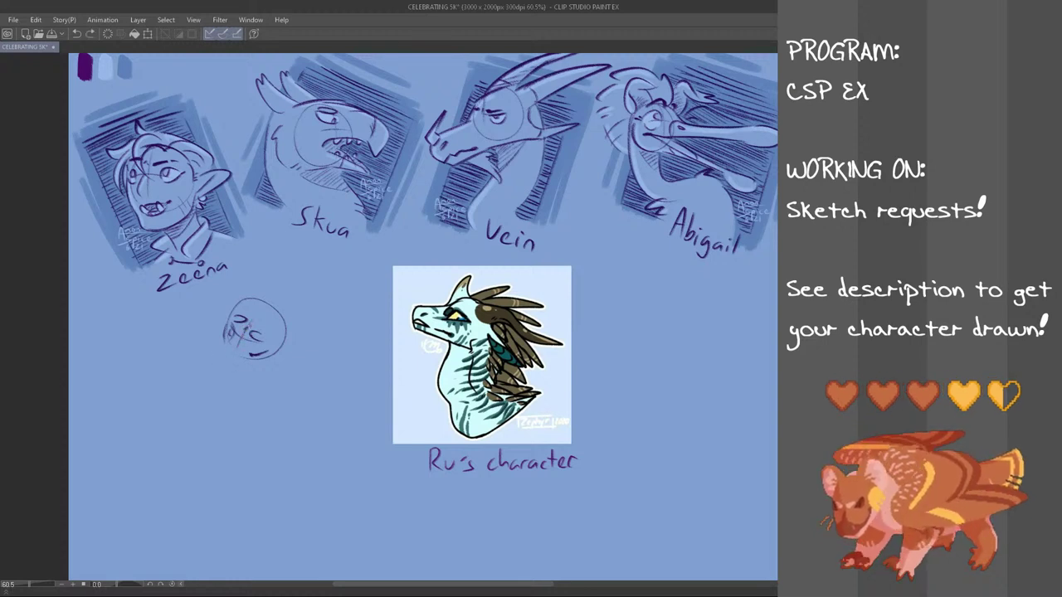
# - Sketch the muzzle's sloping top line from the head circle down to a rounded nose tip
pyautogui.moveTo(250, 325)
pyautogui.mouseDown()
pyautogui.moveTo(193, 366)
pyautogui.moveTo(198, 359)
pyautogui.moveTo(182, 358)
pyautogui.moveTo(182, 380)
pyautogui.mouseUp()
pyautogui.hotkey('ctrl', 'z')
pyautogui.hotkey('ctrl', 'z')
pyautogui.hotkey('ctrl', 'z')
pyautogui.hotkey('ctrl', 'z')
pyautogui.hotkey('ctrl', 'z')
pyautogui.hotkey('ctrl', 'z')
pyautogui.moveTo(223, 336); pyautogui.dragTo(184, 365)
pyautogui.hotkey('ctrl', 'z')
pyautogui.moveTo(184, 364); pyautogui.dragTo(197, 391)
pyautogui.hotkey('ctrl', 'z')
# - Draw the muzzle's underside back to the cheek corner and close the rounded front of the nose
pyautogui.hotkey('ctrl', 'z')
pyautogui.moveTo(208, 396); pyautogui.dragTo(268, 375)
pyautogui.hotkey('ctrl', 'z')
pyautogui.hotkey('ctrl', 'z')
pyautogui.moveTo(205, 396); pyautogui.dragTo(271, 374)
pyautogui.hotkey('ctrl', 'z')
pyautogui.hotkey('ctrl', 'z')
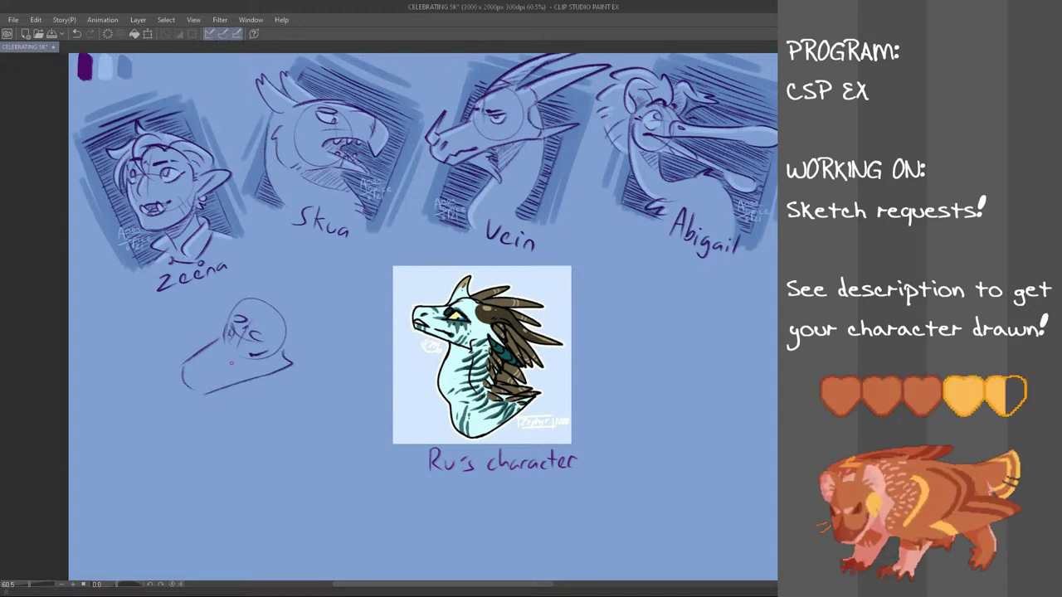
pyautogui.moveTo(187, 383); pyautogui.dragTo(196, 389)
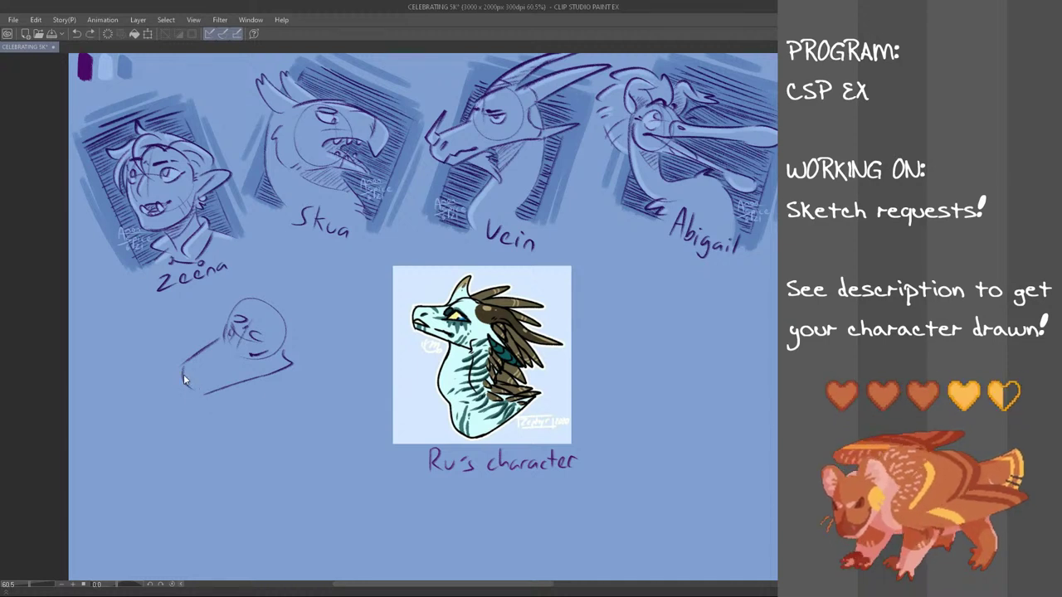
pyautogui.hotkey('ctrl', 'z')
pyautogui.hotkey('ctrl', 'z')
pyautogui.moveTo(207, 387); pyautogui.dragTo(196, 393)
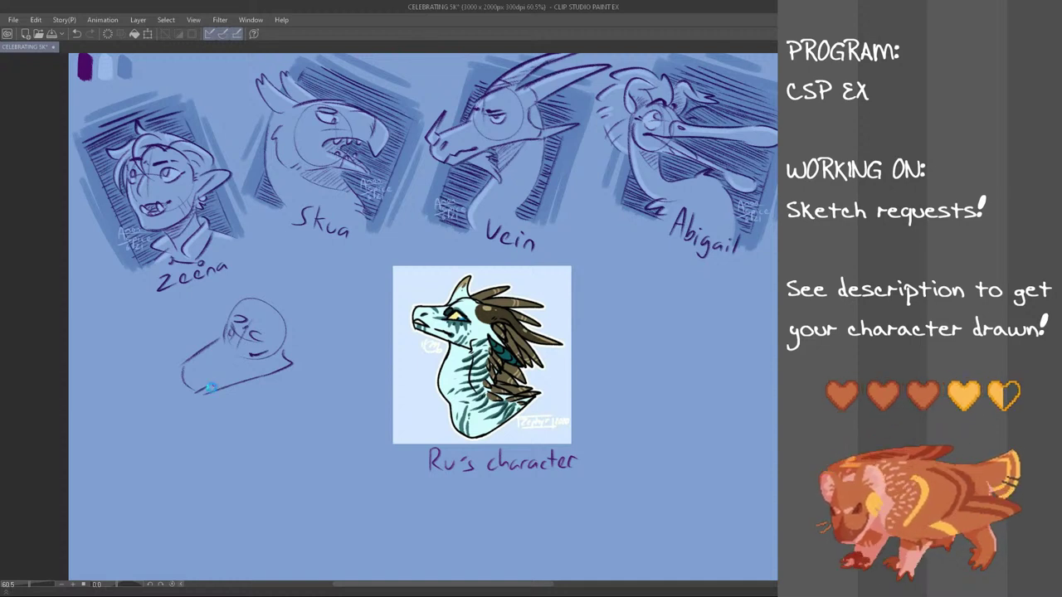
# - Redraw the muzzle's lower line as a straighter stroke from the nose tip to the cheek
pyautogui.hotkey('ctrl', 'z')
pyautogui.hotkey('ctrl', 'z')
pyautogui.hotkey('ctrl', 'z')
pyautogui.hotkey('ctrl', 'z')
pyautogui.moveTo(201, 393); pyautogui.dragTo(277, 367)
pyautogui.hotkey('ctrl', 'z')
pyautogui.hotkey('ctrl', 'z')
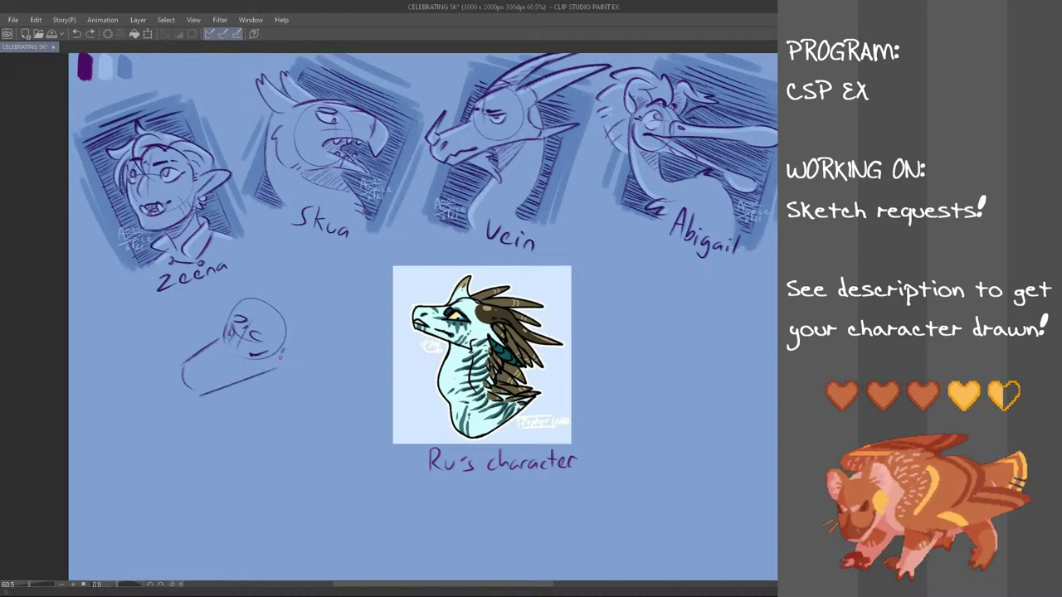
pyautogui.hotkey('ctrl', 'z')
pyautogui.moveTo(184, 390); pyautogui.dragTo(288, 364)
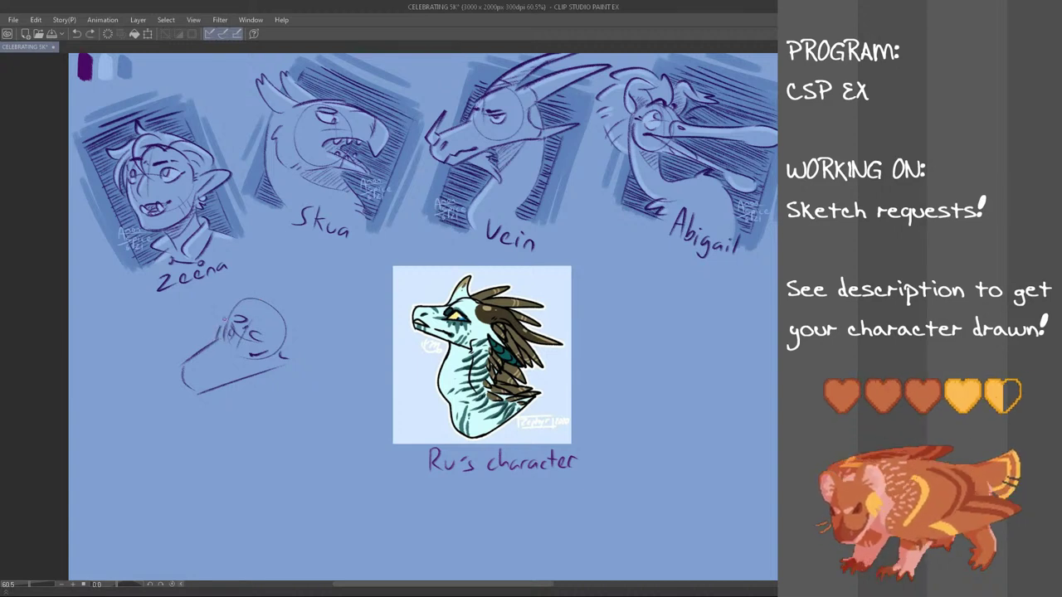
# - Add the angled forehead line from the bridge of the muzzle to the crown of the head circle
pyautogui.moveTo(224, 322); pyautogui.dragTo(255, 294)
pyautogui.hotkey('ctrl', 'z')
pyautogui.hotkey('ctrl', 'z')
pyautogui.hotkey('ctrl', 'z')
# - Draw the nostril near the muzzle's tip and the mouth line running back toward the cheek
pyautogui.moveTo(204, 378); pyautogui.dragTo(238, 355)
pyautogui.hotkey('ctrl', 'z')
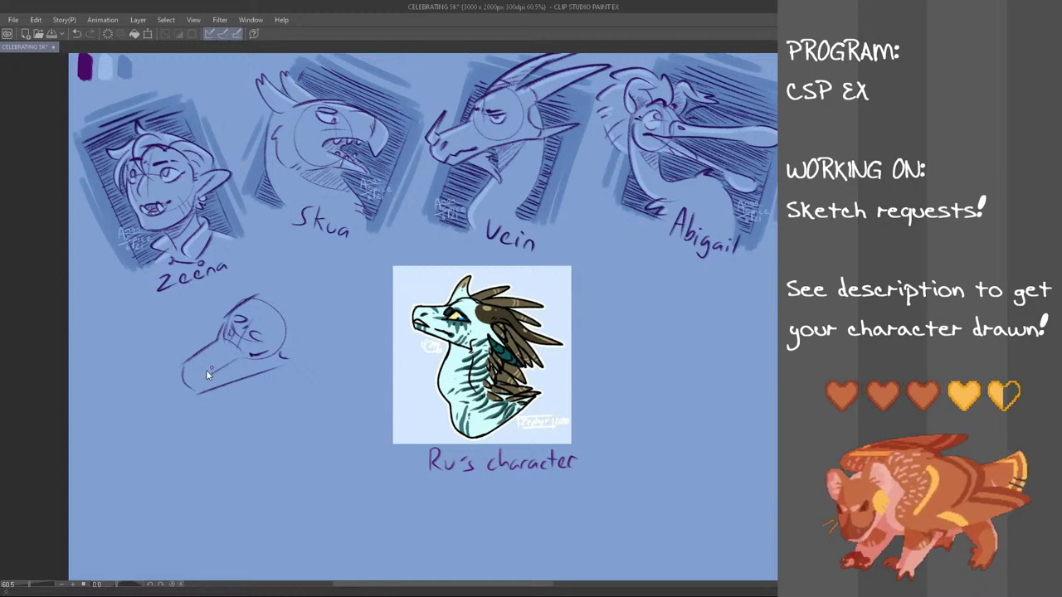
pyautogui.hotkey('ctrl', 'z')
pyautogui.moveTo(238, 357); pyautogui.dragTo(206, 375)
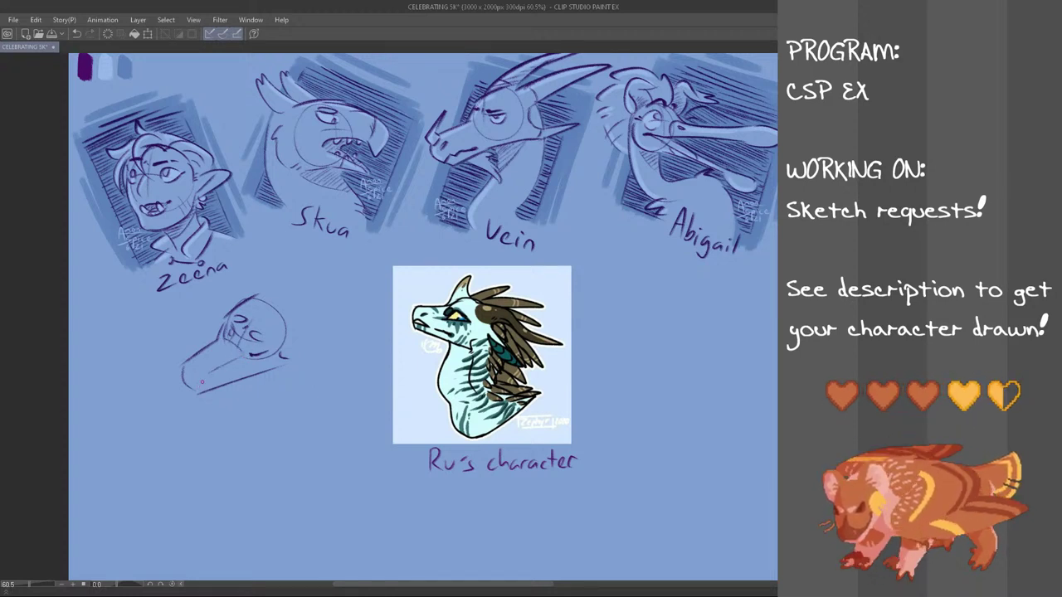
pyautogui.hotkey('ctrl', 'z')
pyautogui.hotkey('ctrl', 'z')
pyautogui.moveTo(205, 379); pyautogui.dragTo(210, 374)
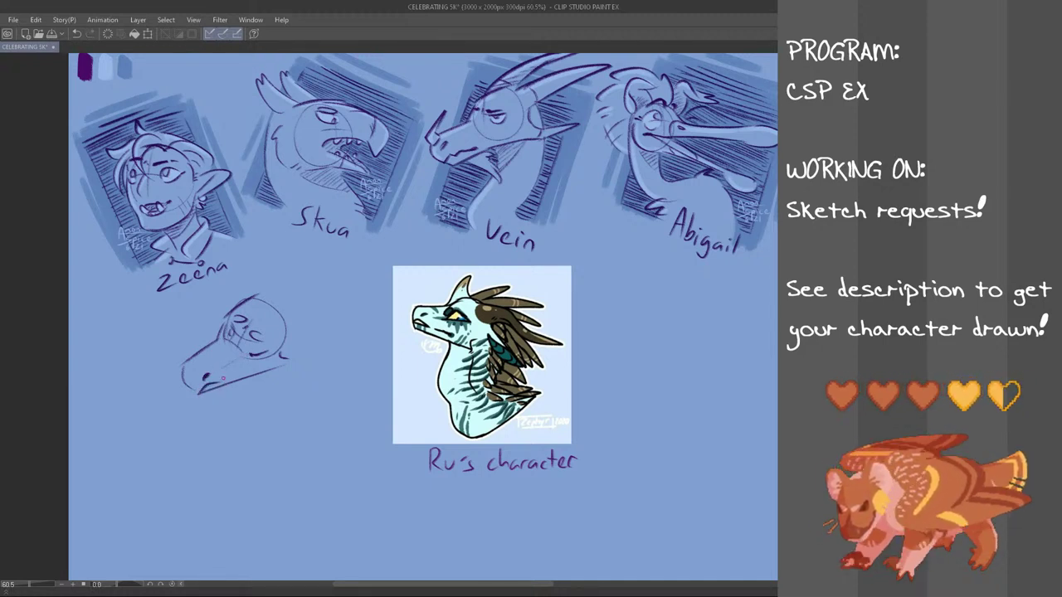
pyautogui.moveTo(220, 381); pyautogui.dragTo(256, 363)
pyautogui.hotkey('ctrl', 'z')
pyautogui.hotkey('ctrl', 'z')
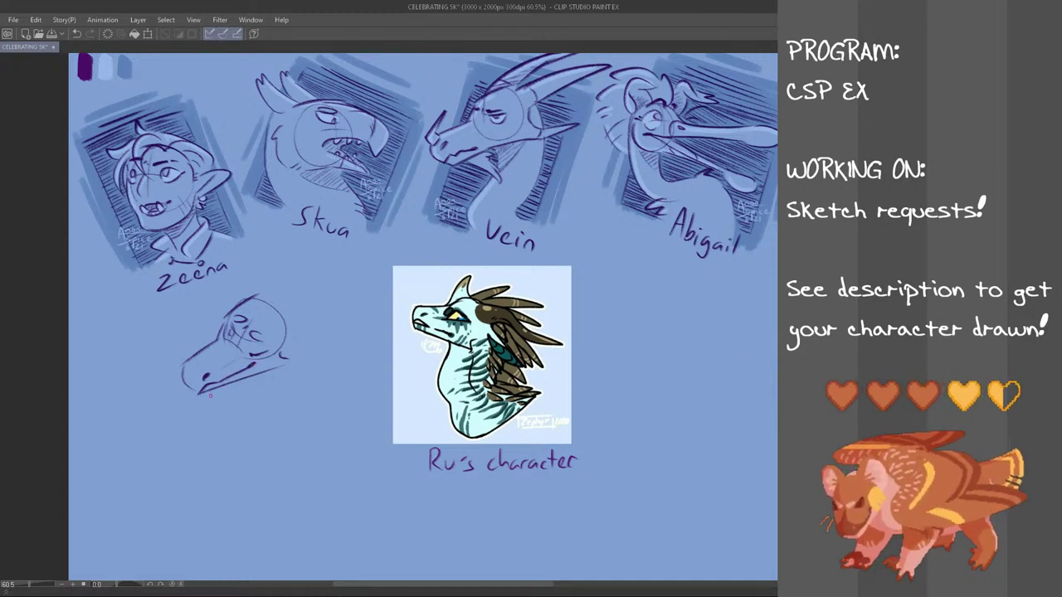
# - Replace the muzzle's lower line with a slim lower jaw running beneath the mouth from chin to cheek
pyautogui.moveTo(221, 386); pyautogui.dragTo(280, 366)
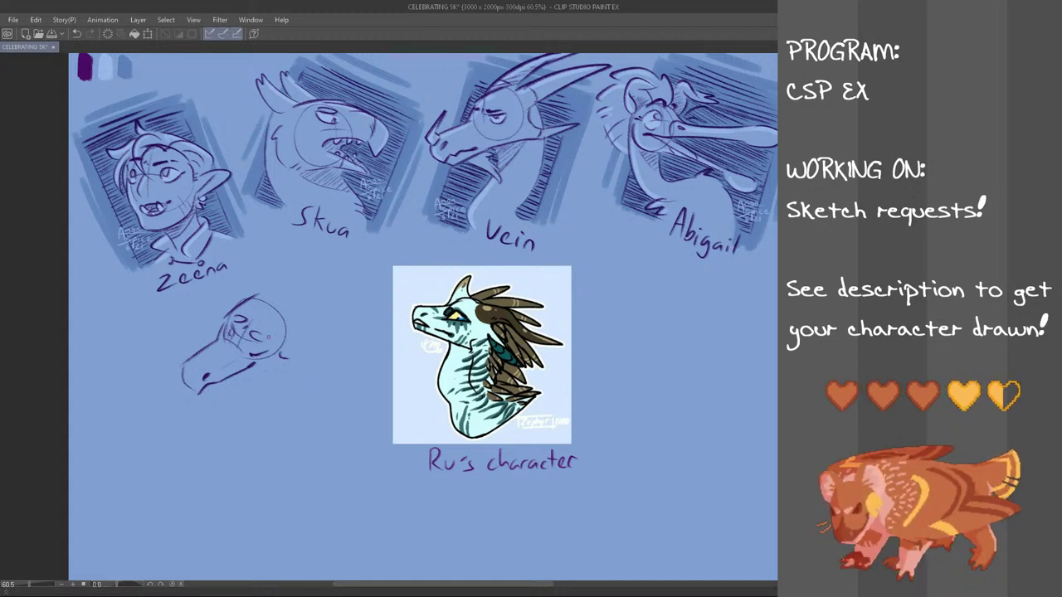
pyautogui.hotkey('ctrl', 'z')
pyautogui.moveTo(202, 392); pyautogui.dragTo(248, 374)
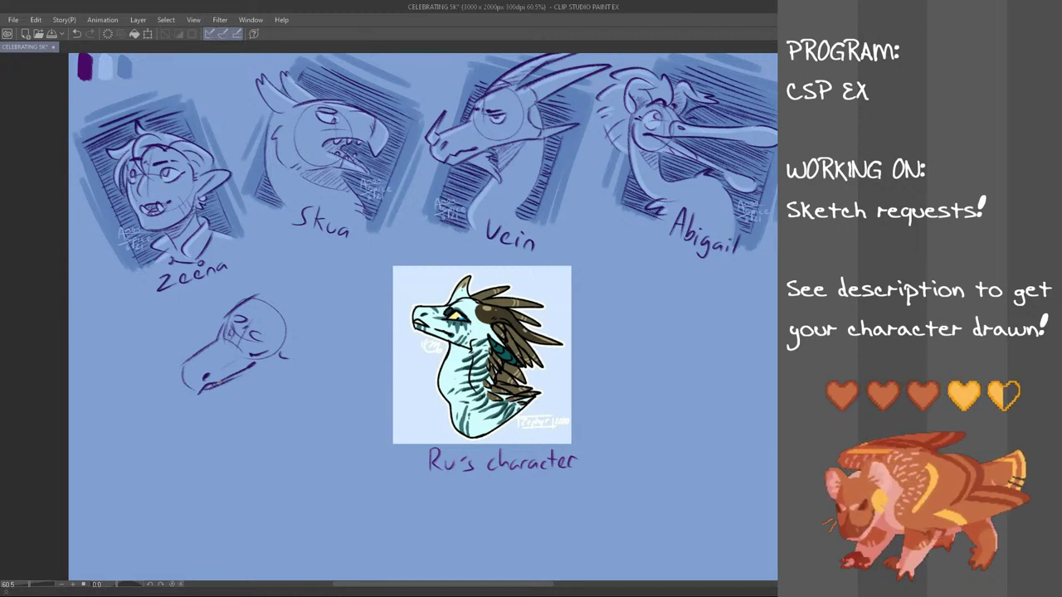
pyautogui.hotkey('ctrl', 'z')
pyautogui.moveTo(205, 395); pyautogui.dragTo(260, 376)
pyautogui.hotkey('ctrl', 'z')
pyautogui.hotkey('ctrl', 'z')
pyautogui.hotkey('ctrl', 'z')
pyautogui.moveTo(199, 394); pyautogui.dragTo(290, 363)
pyautogui.hotkey('ctrl', 'z')
pyautogui.hotkey('ctrl', 'z')
pyautogui.moveTo(203, 396); pyautogui.dragTo(287, 363)
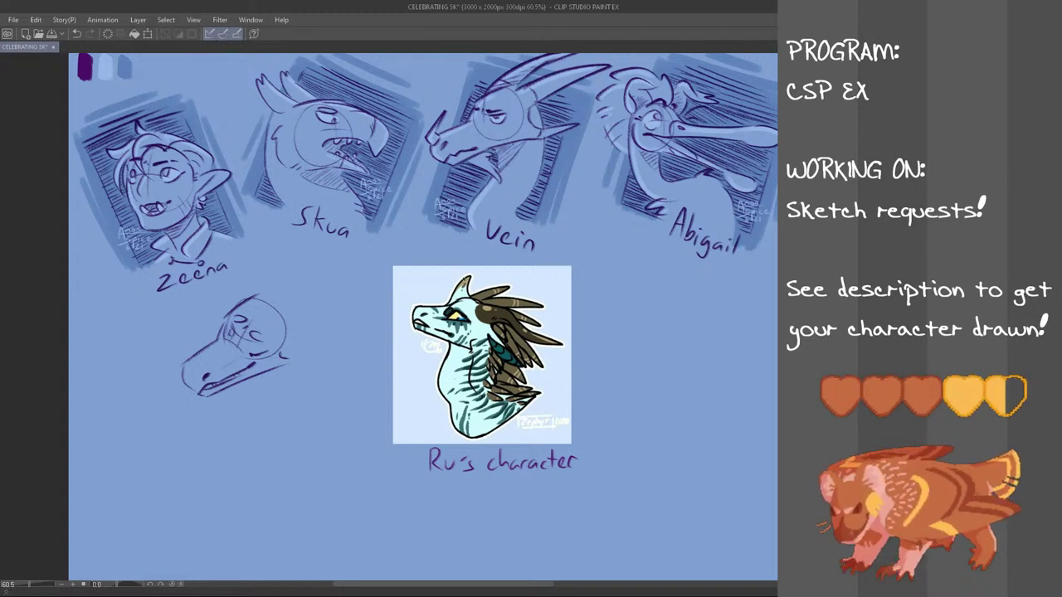
# - Draw the leaf-shaped ear behind the head circle and the long wavy near horn sweeping back above it
pyautogui.moveTo(289, 334)
pyautogui.mouseDown()
pyautogui.moveTo(346, 340)
pyautogui.moveTo(309, 345)
pyautogui.moveTo(332, 342)
pyautogui.mouseUp()
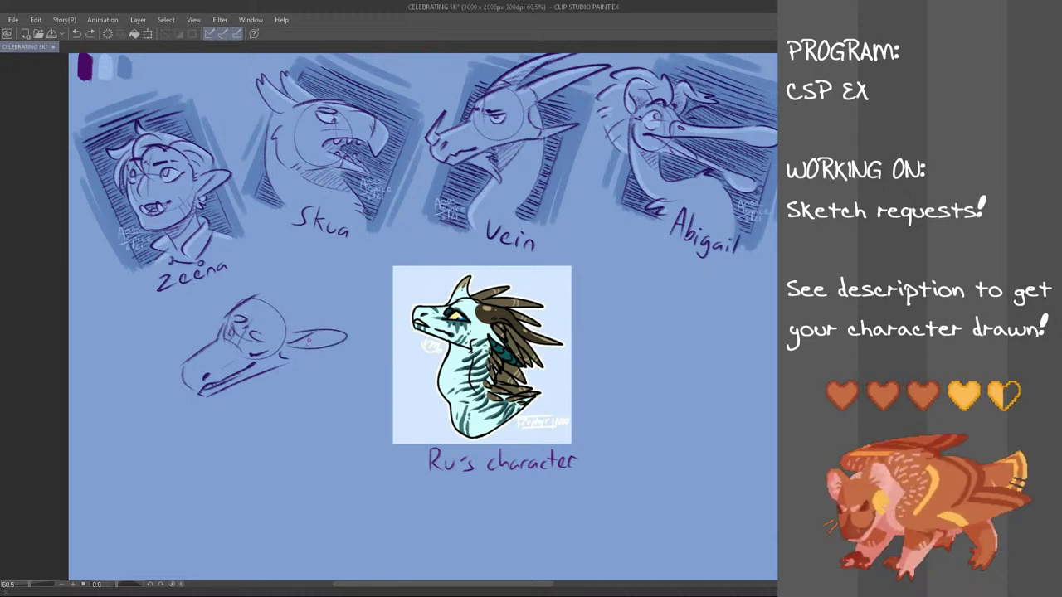
pyautogui.moveTo(276, 311)
pyautogui.mouseDown()
pyautogui.moveTo(357, 285)
pyautogui.moveTo(338, 311)
pyautogui.moveTo(373, 279)
pyautogui.moveTo(339, 310)
pyautogui.moveTo(320, 311)
pyautogui.moveTo(338, 309)
pyautogui.mouseUp()
pyautogui.hotkey('ctrl', 'z')
pyautogui.hotkey('ctrl', 'z')
pyautogui.hotkey('ctrl', 'z')
pyautogui.hotkey('ctrl', 'z')
pyautogui.hotkey('ctrl', 'z')
pyautogui.hotkey('ctrl', 'z')
pyautogui.hotkey('ctrl', 'z')
pyautogui.hotkey('ctrl', 'z')
pyautogui.hotkey('ctrl', 'z')
pyautogui.hotkey('ctrl', 'z')
pyautogui.hotkey('ctrl', 'z')
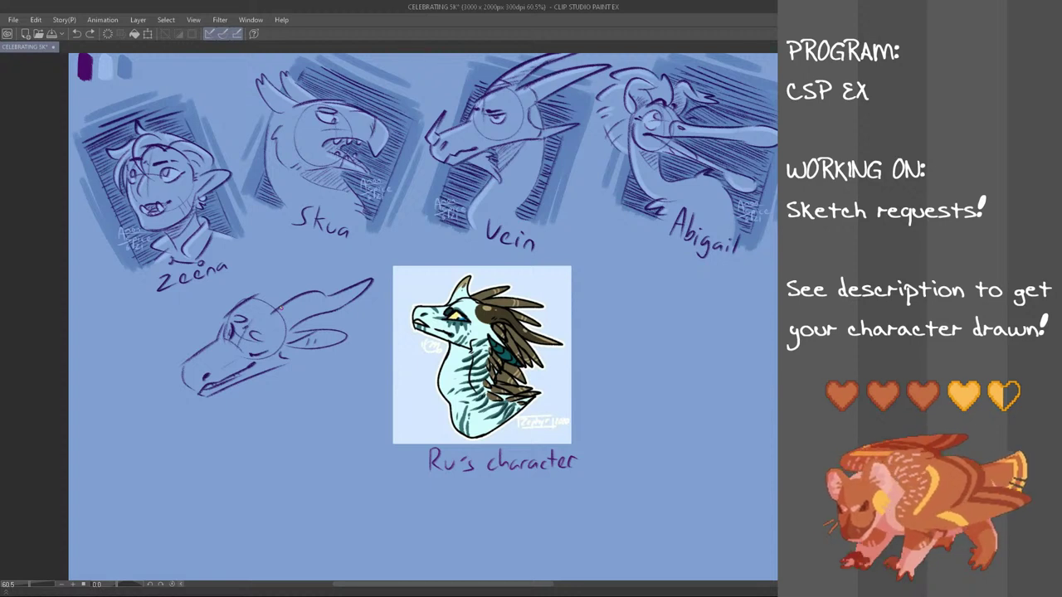
pyautogui.moveTo(242, 305)
pyautogui.mouseDown()
pyautogui.moveTo(255, 319)
pyautogui.moveTo(232, 324)
pyautogui.moveTo(251, 321)
pyautogui.moveTo(232, 337)
pyautogui.mouseUp()
pyautogui.hotkey('ctrl', 'z')
pyautogui.moveTo(240, 300); pyautogui.dragTo(253, 326)
pyautogui.hotkey('ctrl', 'z')
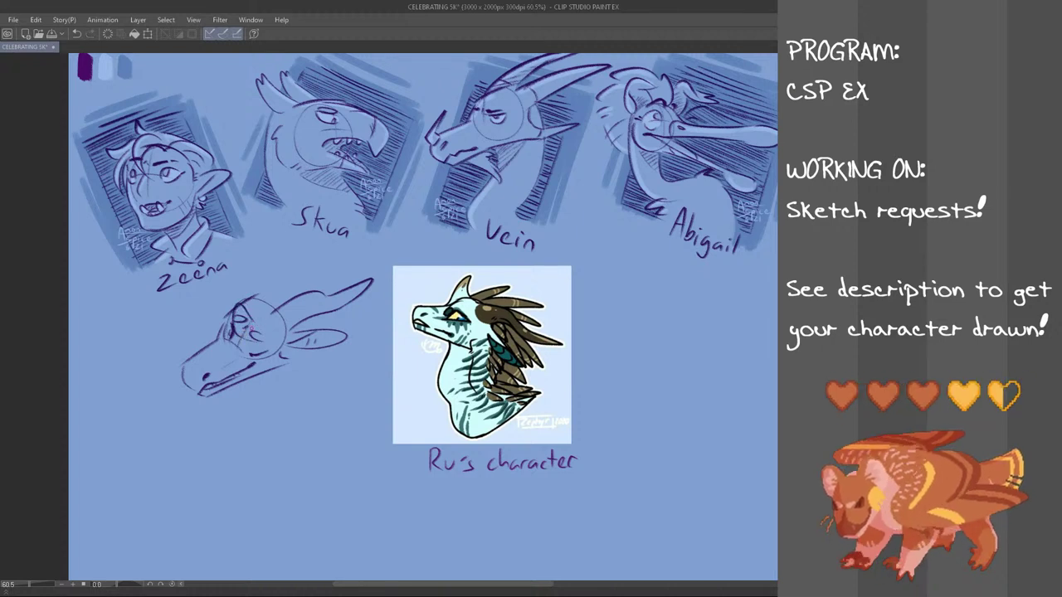
pyautogui.hotkey('ctrl', 'z')
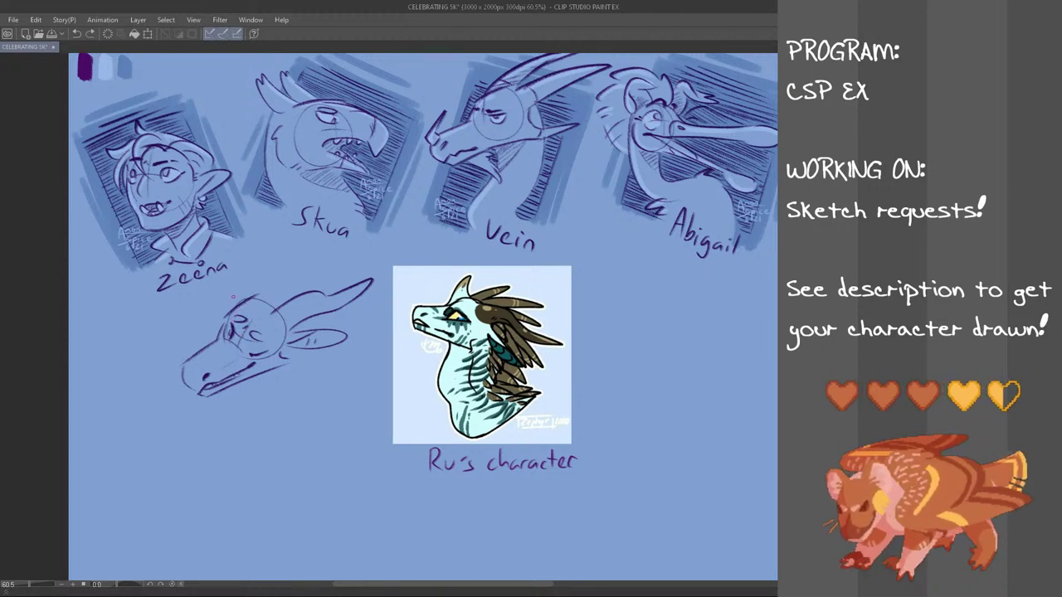
# - Draw the far horn rising from the forehead and curving back parallel to the near horn
pyautogui.moveTo(258, 299); pyautogui.dragTo(284, 272)
pyautogui.hotkey('ctrl', 'z')
pyautogui.moveTo(227, 311); pyautogui.dragTo(316, 258)
pyautogui.hotkey('ctrl', 'z')
pyautogui.hotkey('ctrl', 'z')
pyautogui.hotkey('ctrl', 'z')
pyautogui.hotkey('ctrl', 'z')
pyautogui.hotkey('ctrl', 'z')
pyautogui.hotkey('ctrl', 'z')
pyautogui.moveTo(239, 304); pyautogui.dragTo(290, 265)
pyautogui.moveTo(296, 267)
pyautogui.mouseDown()
pyautogui.moveTo(323, 254)
pyautogui.moveTo(301, 272)
pyautogui.mouseUp()
pyautogui.hotkey('ctrl', 'z')
pyautogui.hotkey('ctrl', 'z')
pyautogui.moveTo(290, 281)
pyautogui.mouseDown()
pyautogui.moveTo(271, 308)
pyautogui.moveTo(319, 272)
pyautogui.mouseUp()
pyautogui.hotkey('ctrl', 'z')
pyautogui.hotkey('ctrl', 'z')
pyautogui.hotkey('ctrl', 'z')
pyautogui.hotkey('ctrl', 'z')
pyautogui.hotkey('ctrl', 'z')
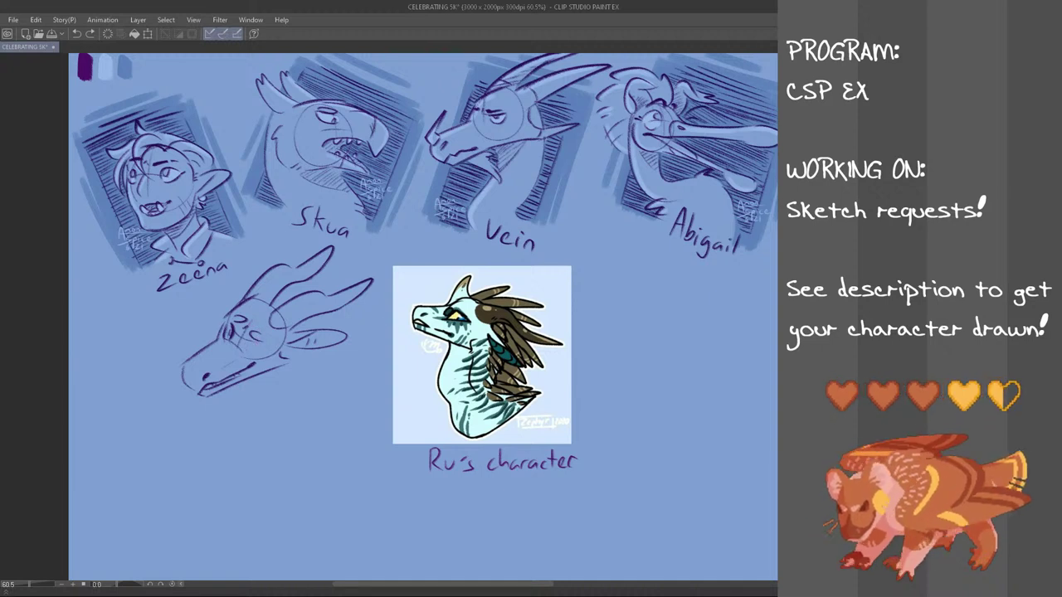
# - Lasso the dragon's far eye, adjust it with a transform, and clear the selection
pyautogui.moveTo(231, 321); pyautogui.dragTo(230, 333)
pyautogui.hotkey('ctrl', 't')
pyautogui.click(211, 357)
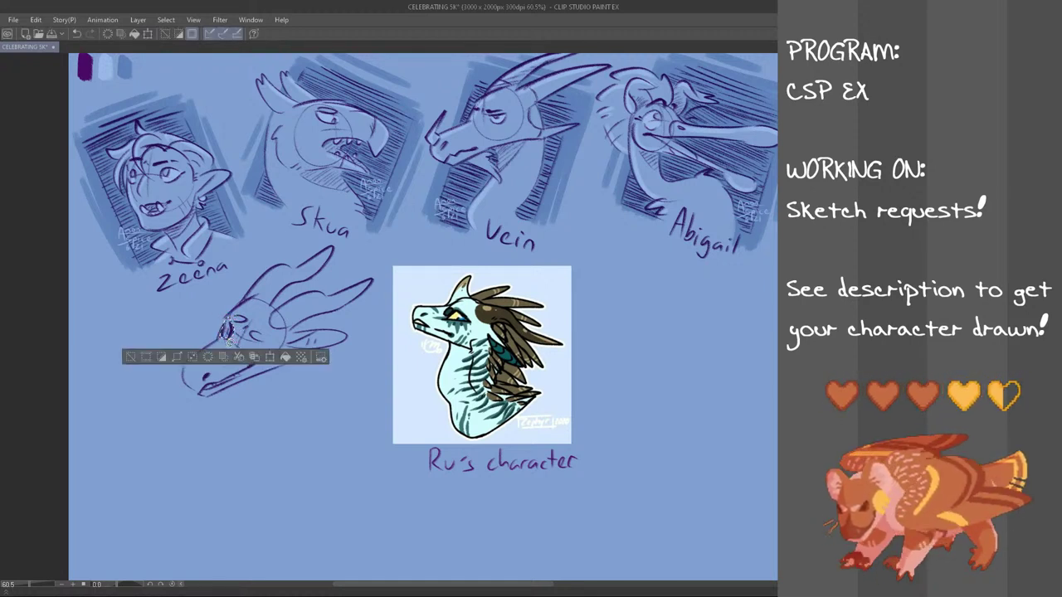
pyautogui.hotkey('ctrl', 'd')
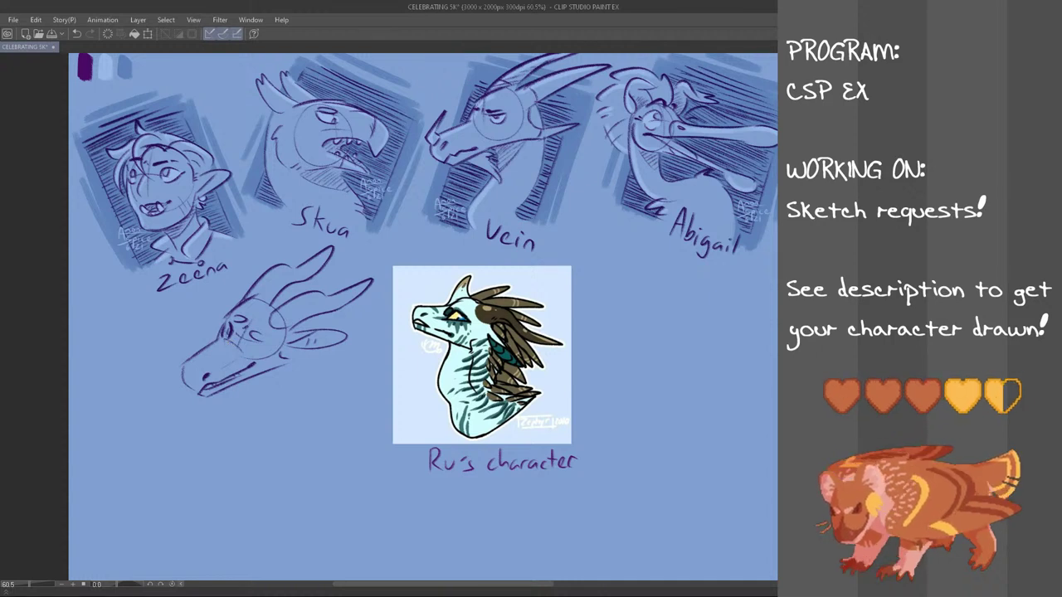
# - Add a short curved marking on the cheek just beneath the dragon's near eye
pyautogui.moveTo(244, 348)
pyautogui.mouseDown()
pyautogui.moveTo(260, 344)
pyautogui.moveTo(266, 355)
pyautogui.moveTo(258, 346)
pyautogui.mouseUp()
pyautogui.hotkey('ctrl', 'z')
pyautogui.hotkey('ctrl', 'z')
pyautogui.hotkey('ctrl', 'z')
pyautogui.hotkey('ctrl', 'z')
pyautogui.hotkey('ctrl', 'z')
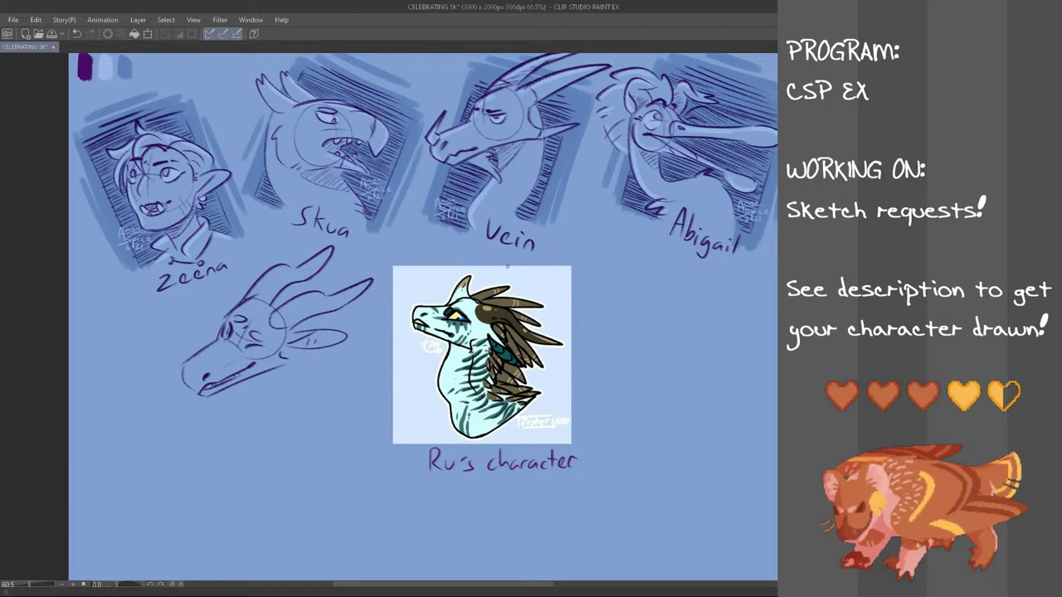
pyautogui.moveTo(227, 331)
pyautogui.mouseDown()
pyautogui.moveTo(234, 307)
pyautogui.moveTo(246, 303)
pyautogui.moveTo(252, 320)
pyautogui.mouseUp()
pyautogui.hotkey('ctrl', 'z')
pyautogui.hotkey('ctrl', 'z')
pyautogui.hotkey('ctrl', 'z')
pyautogui.hotkey('ctrl', 'z')
pyautogui.hotkey('ctrl', 'z')
pyautogui.hotkey('ctrl', 'z')
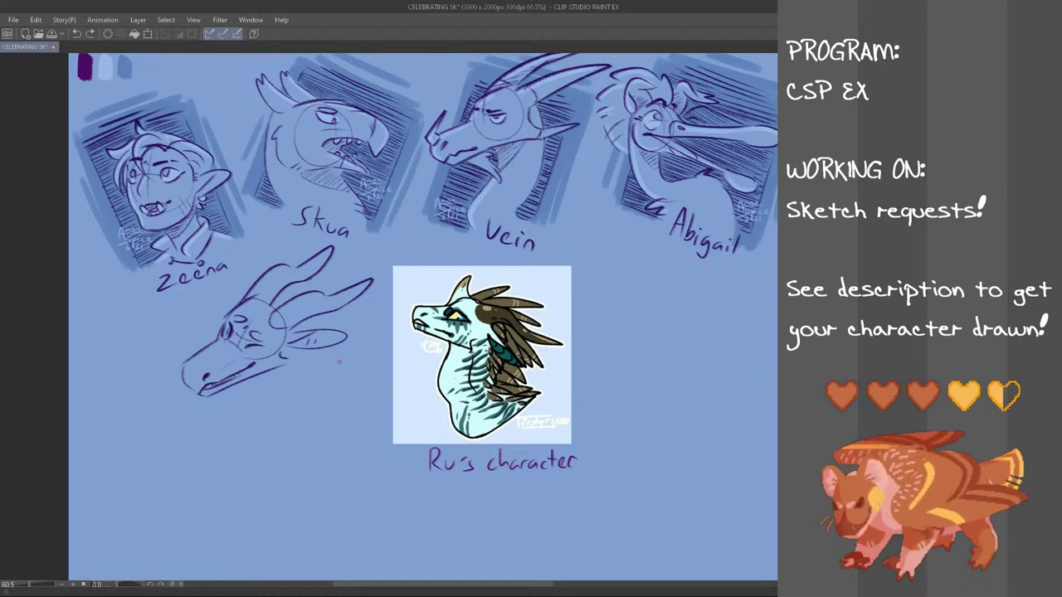
# - Sketch the long throat line sweeping back from the dragon's jaw beneath the ear, redrawing it until it flows
pyautogui.moveTo(305, 333); pyautogui.dragTo(309, 397)
pyautogui.hotkey('ctrl', 'z')
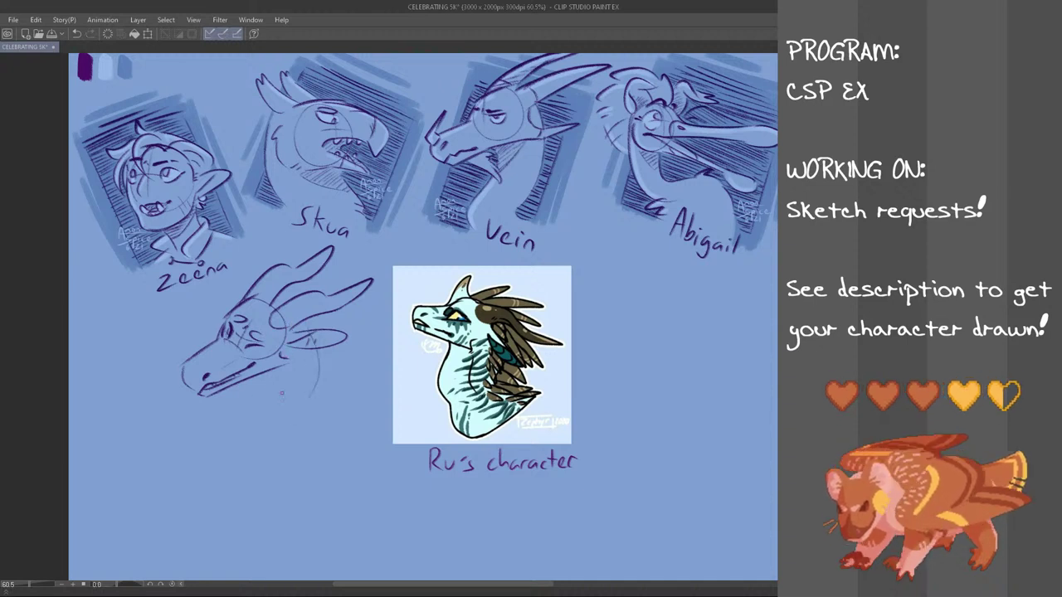
pyautogui.hotkey('ctrl', 'z')
pyautogui.moveTo(247, 382); pyautogui.dragTo(311, 384)
pyautogui.hotkey('ctrl', 'z')
pyautogui.moveTo(241, 382); pyautogui.dragTo(316, 385)
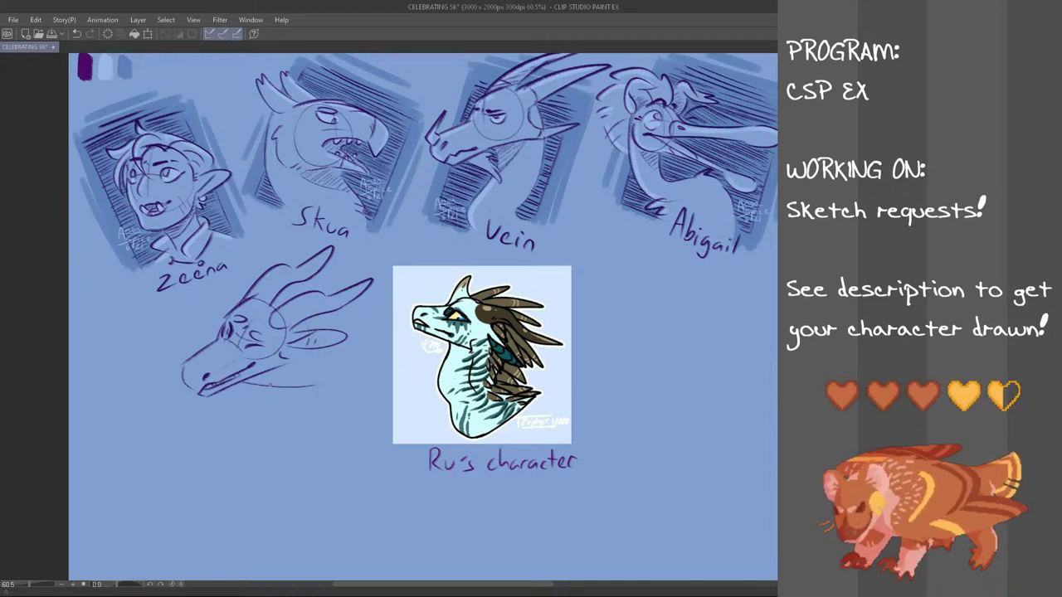
pyautogui.hotkey('ctrl', 'z')
pyautogui.moveTo(242, 383); pyautogui.dragTo(317, 380)
pyautogui.moveTo(248, 385); pyautogui.dragTo(335, 377)
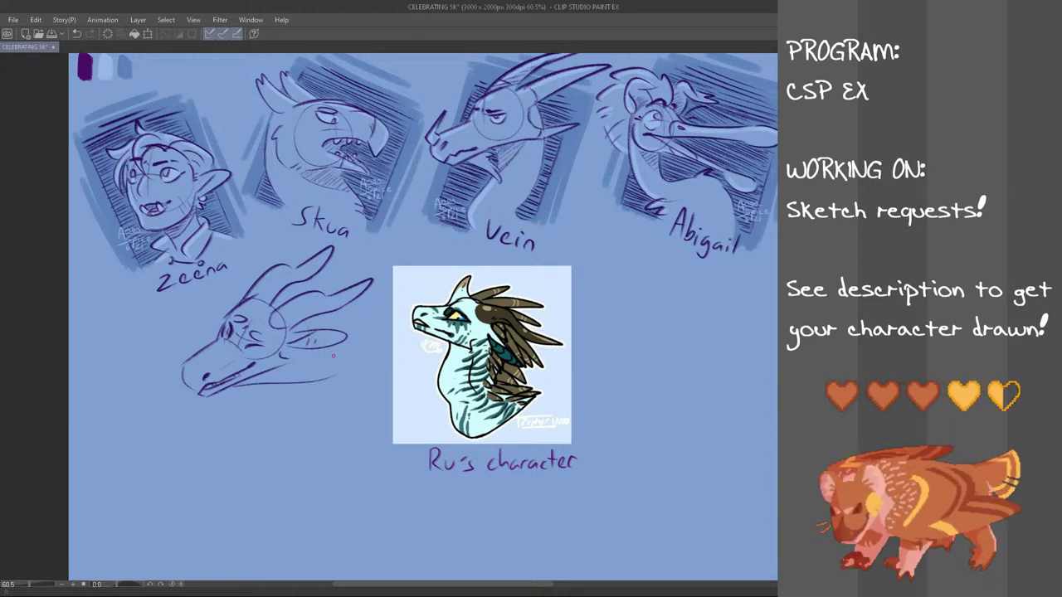
# - Break the near horn's trailing end into several jagged, swept-back feather tips
pyautogui.moveTo(297, 322); pyautogui.dragTo(353, 314)
pyautogui.hotkey('ctrl', 'z')
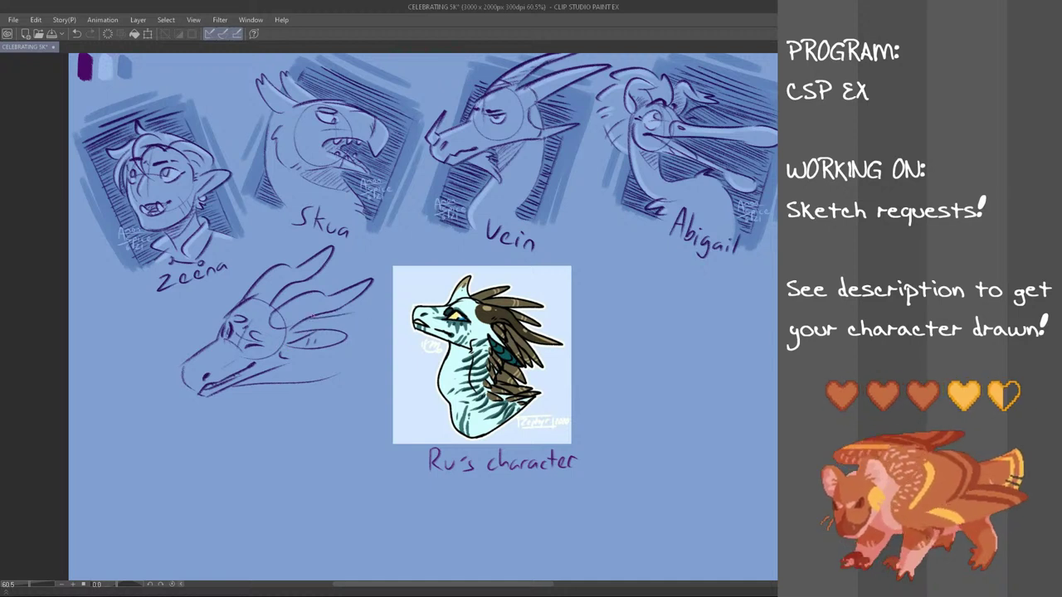
pyautogui.moveTo(283, 301)
pyautogui.mouseDown()
pyautogui.moveTo(339, 270)
pyautogui.moveTo(386, 292)
pyautogui.mouseUp()
pyautogui.hotkey('ctrl', 'z')
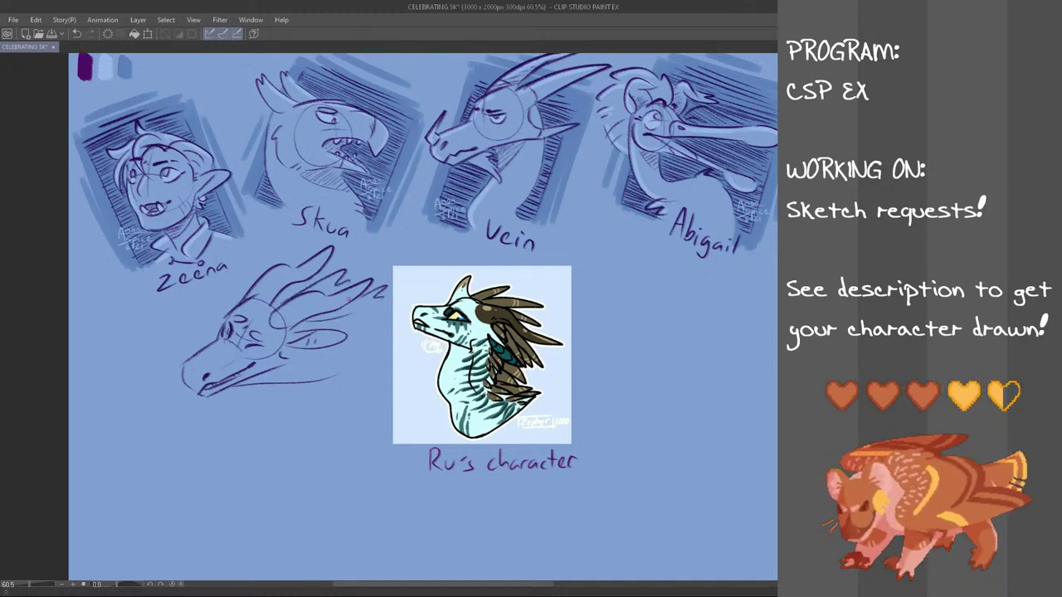
# - Add inner feather strokes along the far horn shape, following its backward sweep
pyautogui.moveTo(269, 303); pyautogui.dragTo(315, 271)
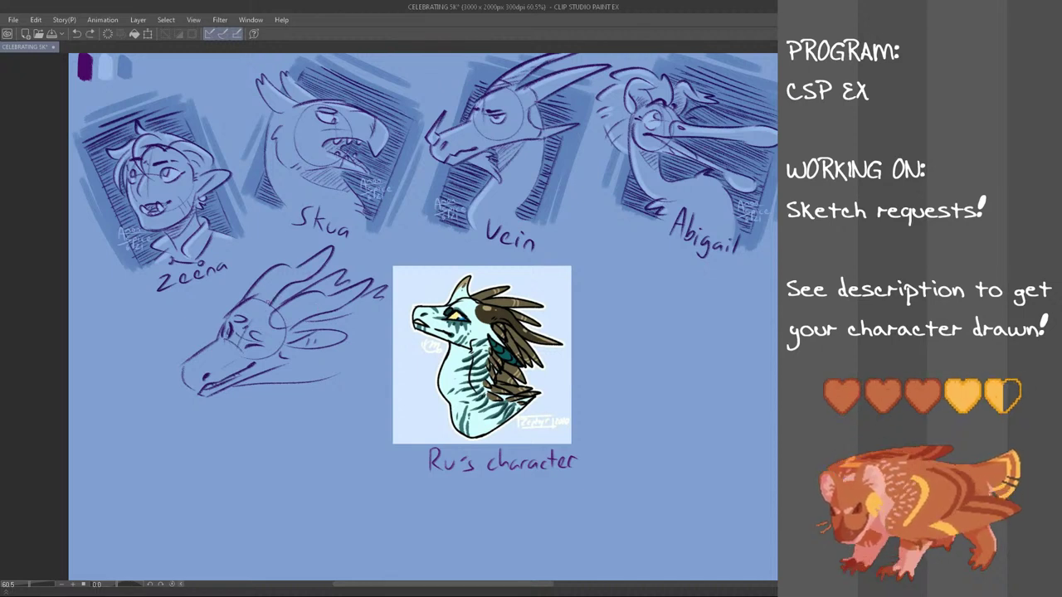
pyautogui.hotkey('ctrl', 'z')
pyautogui.moveTo(272, 308); pyautogui.dragTo(316, 264)
pyautogui.hotkey('ctrl', 'z')
pyautogui.hotkey('ctrl', 'z')
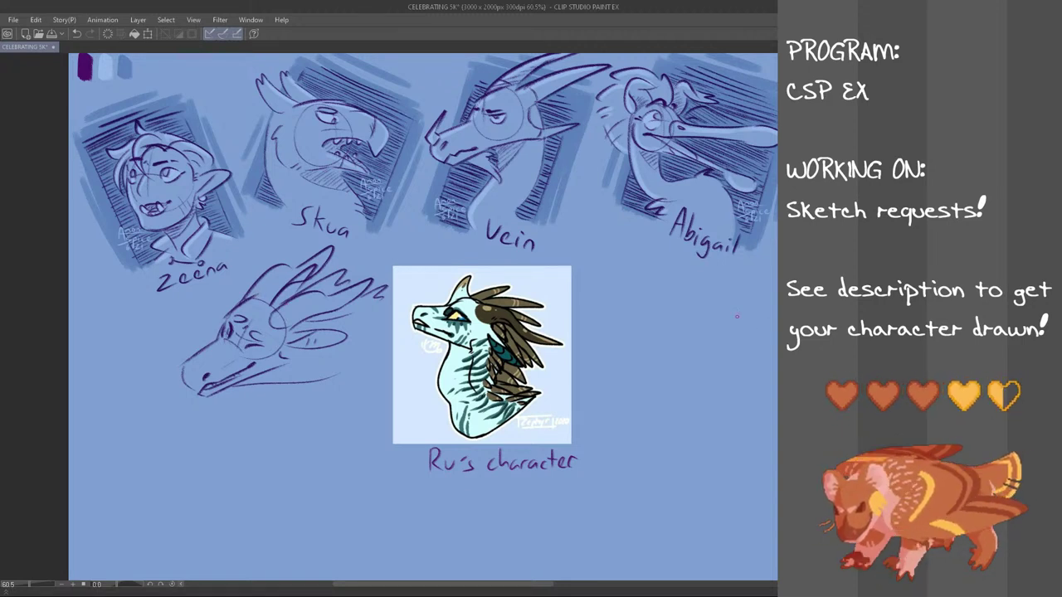
pyautogui.moveTo(232, 320)
pyautogui.mouseDown()
pyautogui.moveTo(255, 305)
pyautogui.moveTo(237, 296)
pyautogui.moveTo(250, 307)
pyautogui.moveTo(230, 332)
pyautogui.mouseUp()
pyautogui.hotkey('ctrl', 'z')
pyautogui.hotkey('ctrl', 'z')
pyautogui.hotkey('ctrl', 'z')
pyautogui.hotkey('ctrl', 'z')
pyautogui.hotkey('ctrl', 'z')
pyautogui.hotkey('ctrl', 'z')
pyautogui.moveTo(248, 297)
pyautogui.mouseDown()
pyautogui.moveTo(232, 338)
pyautogui.moveTo(229, 325)
pyautogui.moveTo(257, 307)
pyautogui.moveTo(232, 334)
pyautogui.moveTo(238, 309)
pyautogui.moveTo(254, 309)
pyautogui.moveTo(225, 314)
pyautogui.moveTo(247, 318)
pyautogui.mouseUp()
pyautogui.hotkey('ctrl', 'z')
pyautogui.hotkey('ctrl', 'z')
pyautogui.hotkey('ctrl', 'z')
pyautogui.hotkey('ctrl', 'z')
pyautogui.hotkey('ctrl', 'z')
pyautogui.hotkey('ctrl', 'z')
pyautogui.hotkey('ctrl', 'z')
pyautogui.hotkey('ctrl', 'z')
pyautogui.hotkey('ctrl', 'z')
pyautogui.hotkey('ctrl', 'z')
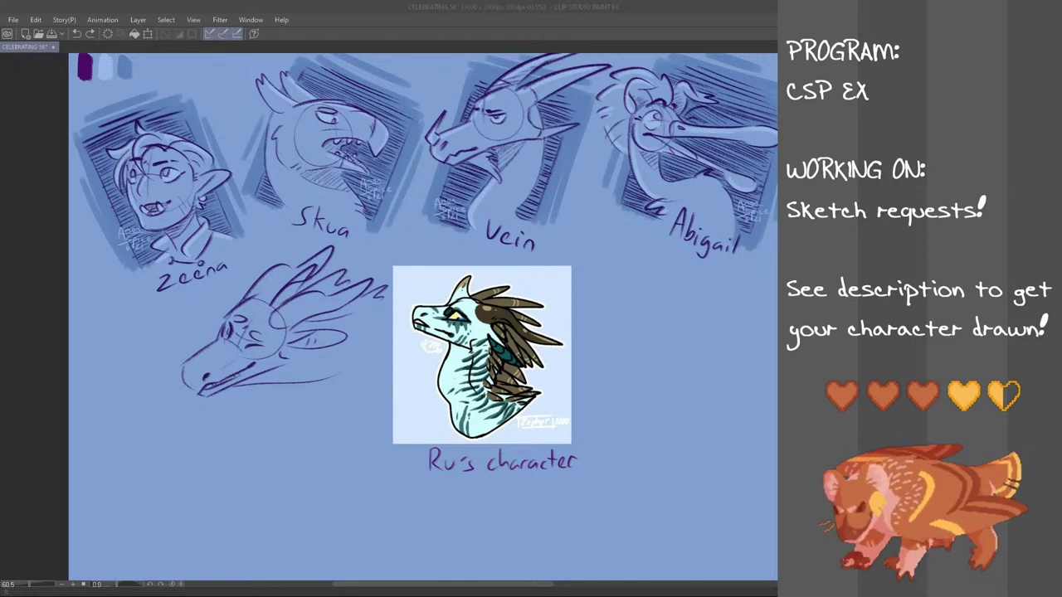
# - Draw the small curved horn standing upright on the forehead above the dragon's far eye
pyautogui.moveTo(218, 328)
pyautogui.mouseDown()
pyautogui.moveTo(202, 321)
pyautogui.moveTo(211, 326)
pyautogui.mouseUp()
pyautogui.hotkey('ctrl', 'z')
pyautogui.hotkey('ctrl', 'z')
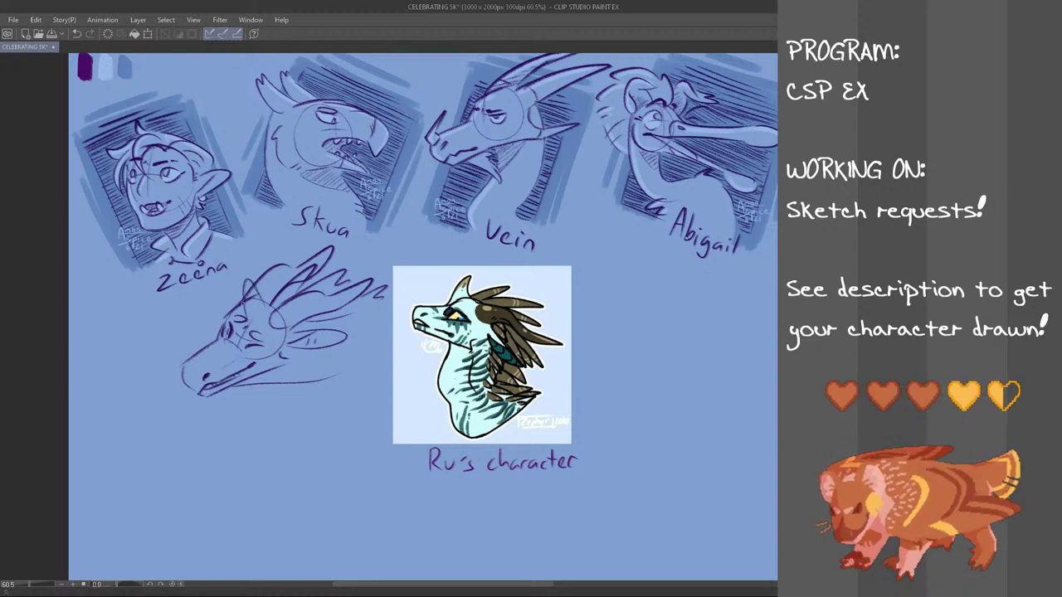
pyautogui.moveTo(229, 313)
pyautogui.mouseDown()
pyautogui.moveTo(248, 301)
pyautogui.moveTo(239, 295)
pyautogui.moveTo(247, 306)
pyautogui.moveTo(232, 325)
pyautogui.mouseUp()
pyautogui.hotkey('ctrl', 'z')
pyautogui.hotkey('ctrl', 'z')
pyautogui.hotkey('ctrl', 'z')
pyautogui.hotkey('ctrl', 'z')
pyautogui.hotkey('ctrl', 'z')
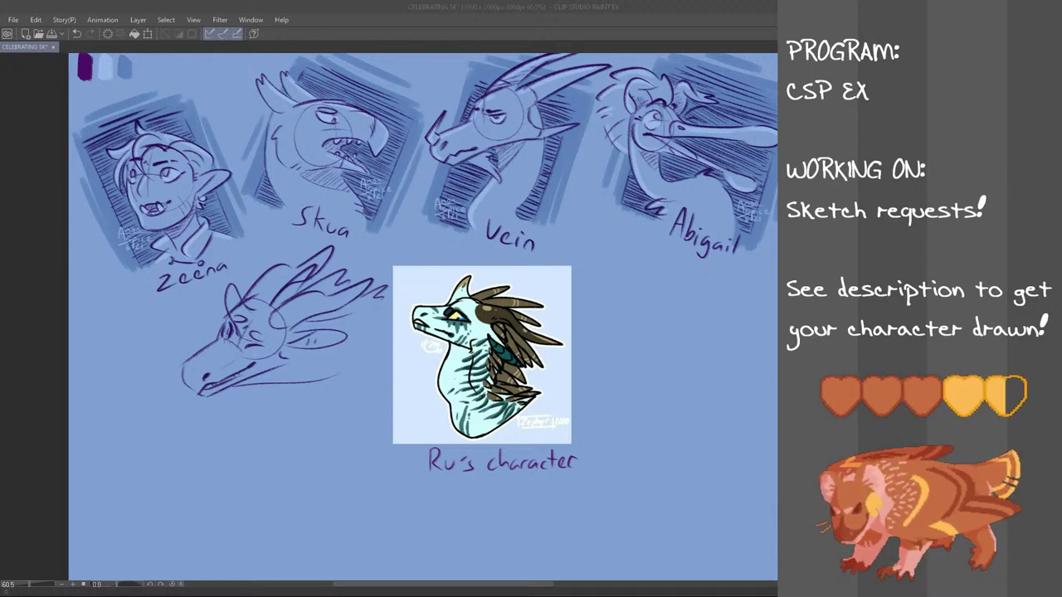
# - Move the reference picture together with its caption farther away from the dragon sketch
pyautogui.scroll(-1, 423, 317)
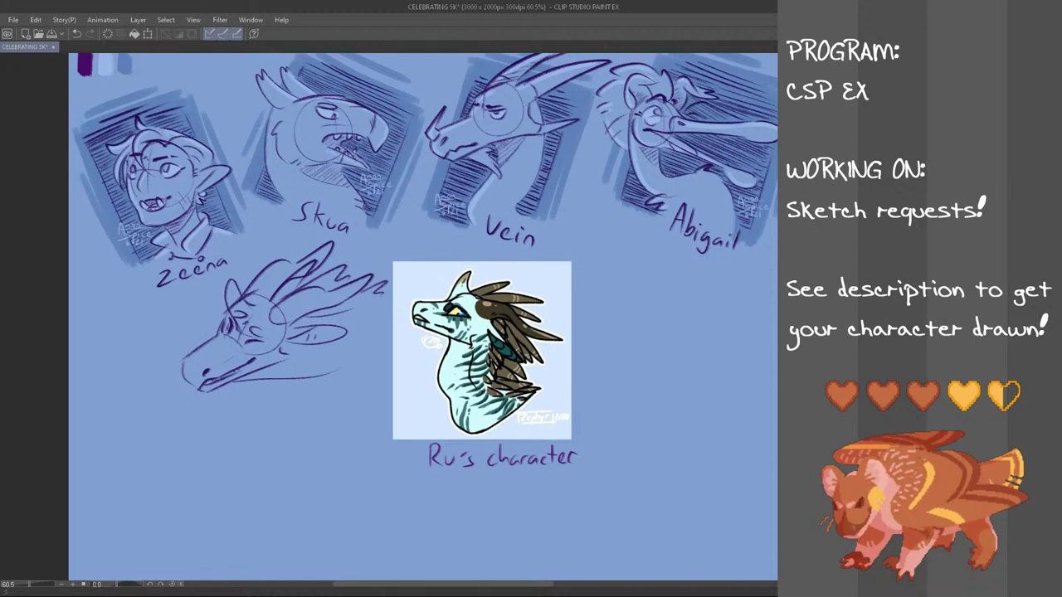
pyautogui.scroll(1, 423, 315)
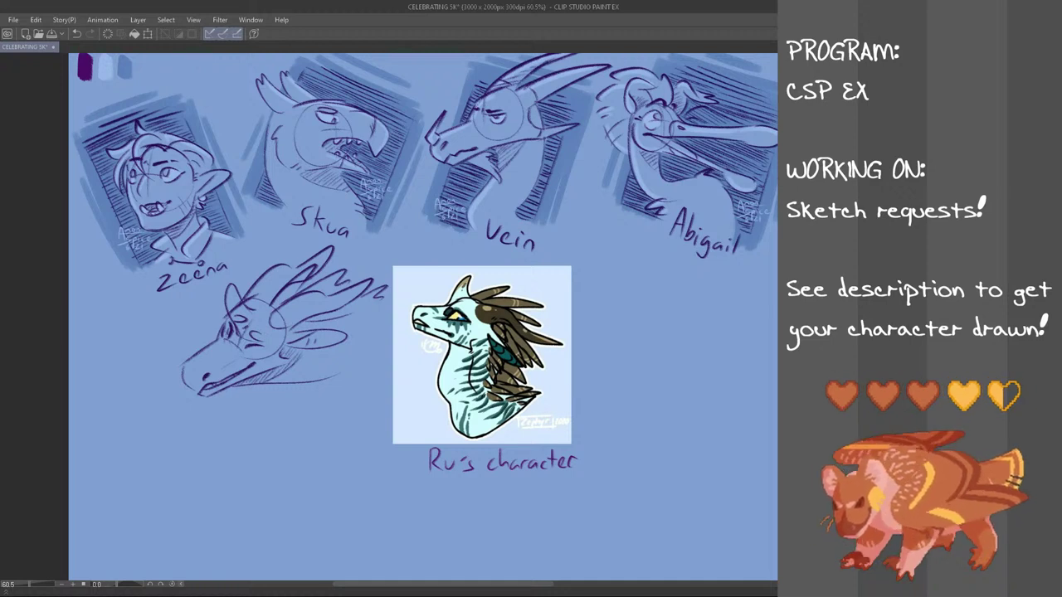
pyautogui.hotkey('ctrl', 't')
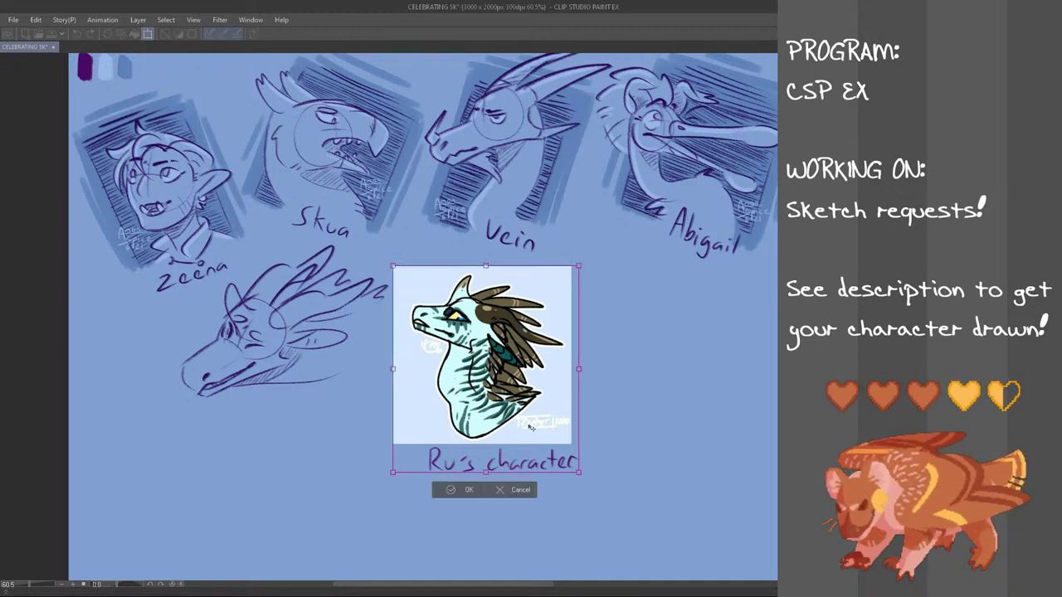
pyautogui.moveTo(531, 427); pyautogui.dragTo(631, 428)
pyautogui.click(568, 492)
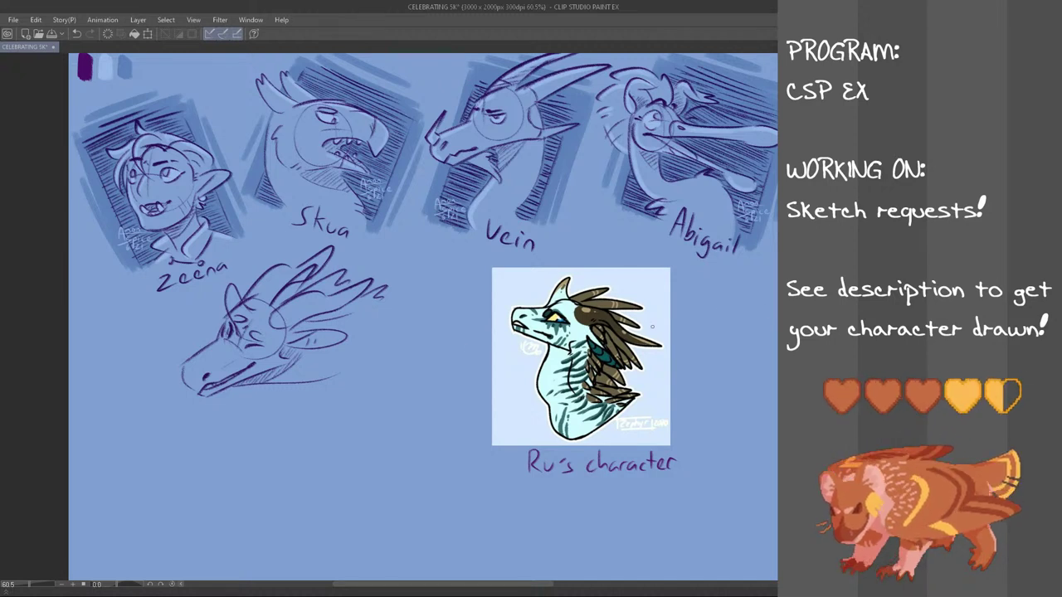
# - Lasso the whole dragon head, move it beneath the Zeena portrait, and clear the selection
pyautogui.moveTo(398, 276)
pyautogui.mouseDown()
pyautogui.moveTo(332, 417)
pyautogui.moveTo(153, 383)
pyautogui.moveTo(195, 313)
pyautogui.moveTo(251, 262)
pyautogui.moveTo(350, 239)
pyautogui.mouseUp()
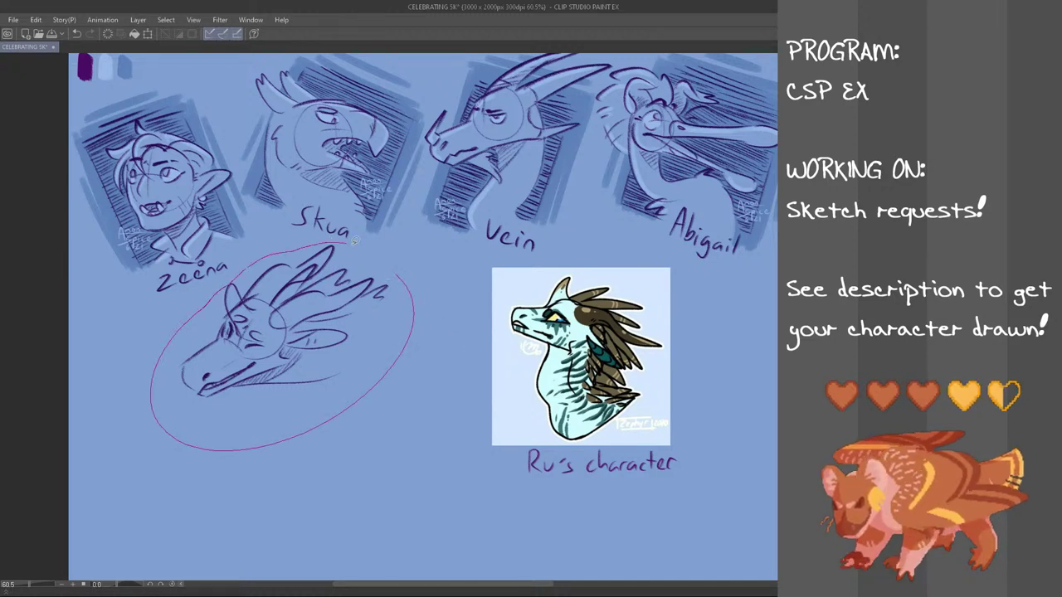
pyautogui.hotkey('ctrl', 't')
pyautogui.moveTo(351, 356); pyautogui.dragTo(275, 407)
pyautogui.click(185, 508)
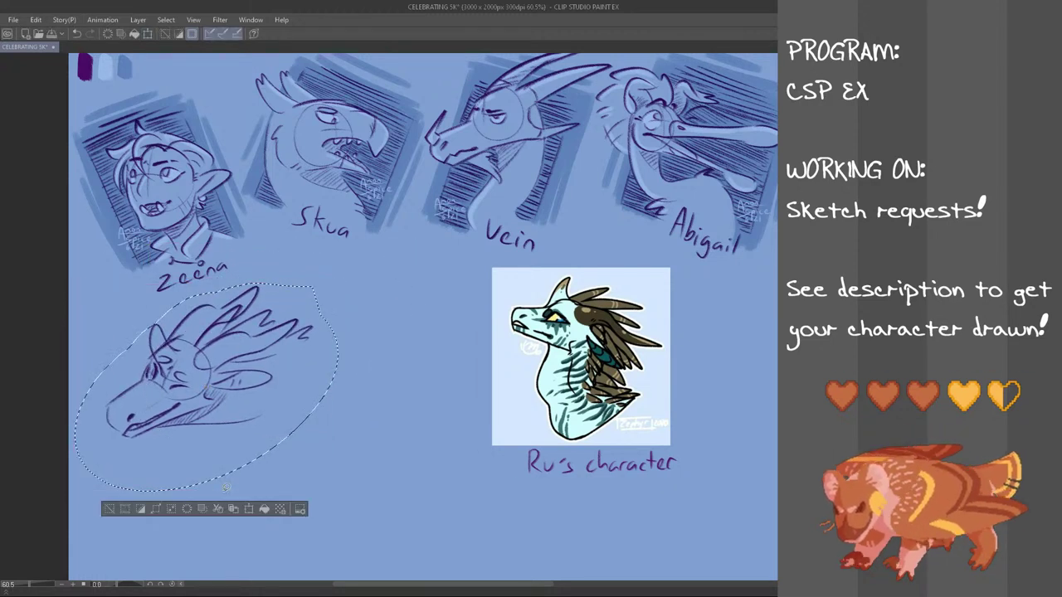
pyautogui.hotkey('ctrl', 'd')
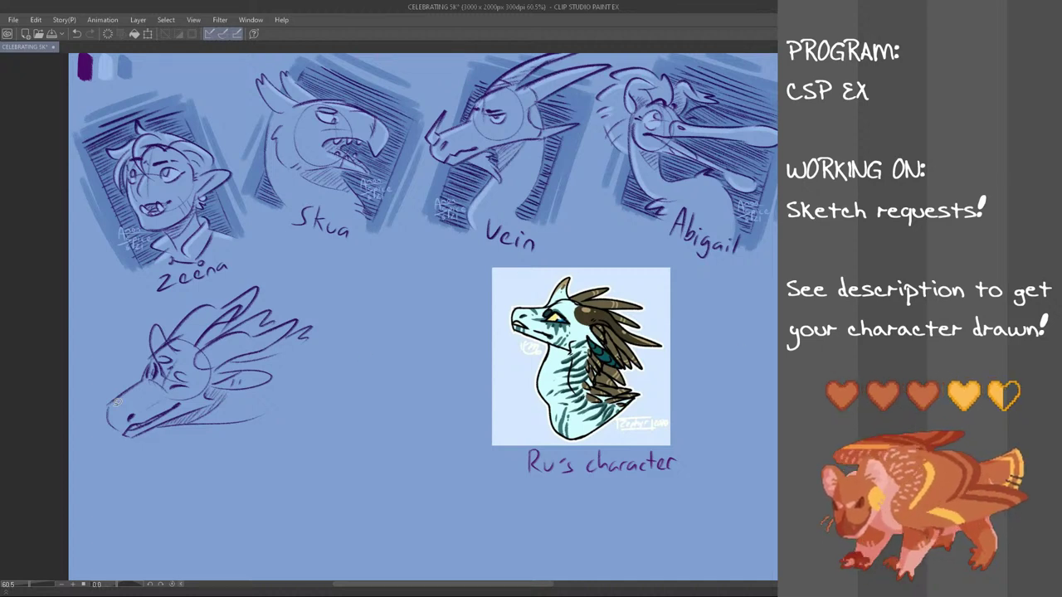
# - Draw a slightly slanted line above the dragon's head as the upper edge of its background frame
pyautogui.moveTo(72, 341); pyautogui.dragTo(207, 295)
pyautogui.hotkey('ctrl', 'z')
pyautogui.moveTo(84, 341); pyautogui.dragTo(238, 291)
pyautogui.hotkey('ctrl', 'z')
pyautogui.moveTo(105, 326); pyautogui.dragTo(246, 280)
pyautogui.hotkey('ctrl', 'z')
pyautogui.moveTo(78, 343); pyautogui.dragTo(234, 300)
pyautogui.hotkey('ctrl', 'z')
pyautogui.hotkey('ctrl', 'z')
pyautogui.hotkey('ctrl', 'z')
pyautogui.hotkey('ctrl', 'z')
pyautogui.moveTo(101, 317)
pyautogui.mouseDown()
pyautogui.moveTo(237, 291)
pyautogui.moveTo(200, 297)
pyautogui.moveTo(227, 294)
pyautogui.mouseUp()
pyautogui.hotkey('ctrl', 'z')
# - Draw the frame's lower edge beneath the jaw and several near-vertical side strokes in front of the snout
pyautogui.moveTo(132, 444); pyautogui.dragTo(258, 432)
pyautogui.hotkey('ctrl', 'z')
pyautogui.hotkey('ctrl', 'z')
pyautogui.moveTo(90, 320); pyautogui.dragTo(97, 448)
pyautogui.hotkey('ctrl', 'z')
pyautogui.hotkey('ctrl', 'z')
pyautogui.moveTo(85, 348)
pyautogui.mouseDown()
pyautogui.moveTo(96, 444)
pyautogui.moveTo(81, 429)
pyautogui.mouseUp()
pyautogui.moveTo(106, 319); pyautogui.dragTo(93, 398)
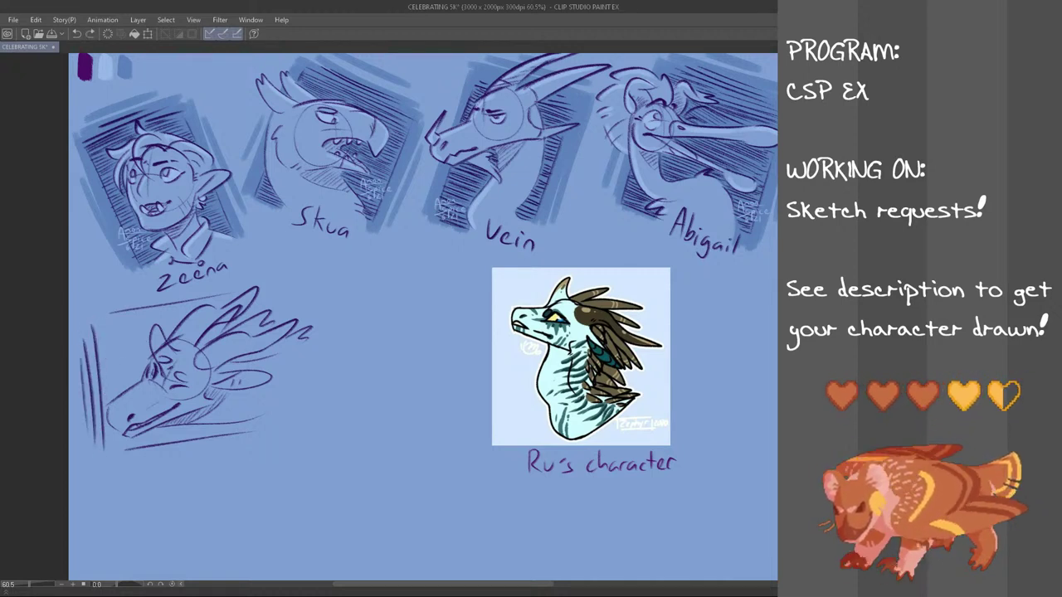
# - Hatch the background above the snout and behind the horns with closely spaced vertical strokes
pyautogui.moveTo(111, 319); pyautogui.dragTo(94, 401)
pyautogui.moveTo(116, 320); pyautogui.dragTo(110, 392)
pyautogui.moveTo(126, 319)
pyautogui.mouseDown()
pyautogui.moveTo(113, 385)
pyautogui.moveTo(123, 380)
pyautogui.mouseUp()
pyautogui.moveTo(136, 308); pyautogui.dragTo(129, 377)
pyautogui.moveTo(143, 310); pyautogui.dragTo(138, 367)
pyautogui.moveTo(150, 310)
pyautogui.mouseDown()
pyautogui.moveTo(148, 367)
pyautogui.moveTo(146, 332)
pyautogui.mouseUp()
pyautogui.moveTo(160, 306)
pyautogui.mouseDown()
pyautogui.moveTo(153, 325)
pyautogui.moveTo(171, 328)
pyautogui.mouseUp()
pyautogui.moveTo(184, 298)
pyautogui.mouseDown()
pyautogui.moveTo(173, 322)
pyautogui.moveTo(186, 315)
pyautogui.mouseUp()
pyautogui.moveTo(199, 298)
pyautogui.mouseDown()
pyautogui.moveTo(189, 309)
pyautogui.moveTo(204, 306)
pyautogui.mouseUp()
pyautogui.moveTo(218, 296)
pyautogui.mouseDown()
pyautogui.moveTo(209, 310)
pyautogui.moveTo(238, 324)
pyautogui.moveTo(250, 314)
pyautogui.mouseUp()
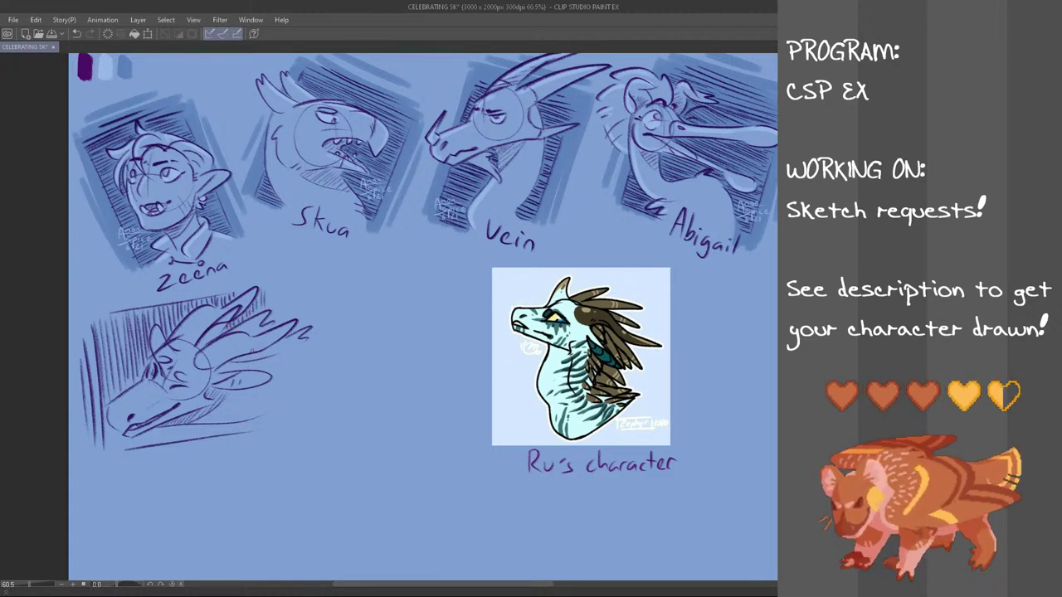
# - Hatch the narrow background strip beneath the jaw and throat with short vertical strokes
pyautogui.moveTo(109, 426); pyautogui.dragTo(119, 453)
pyautogui.moveTo(119, 434)
pyautogui.mouseDown()
pyautogui.moveTo(122, 451)
pyautogui.moveTo(165, 442)
pyautogui.mouseUp()
pyautogui.moveTo(176, 426); pyautogui.dragTo(171, 443)
pyautogui.moveTo(181, 428); pyautogui.dragTo(176, 436)
pyautogui.moveTo(191, 424)
pyautogui.mouseDown()
pyautogui.moveTo(182, 447)
pyautogui.moveTo(193, 438)
pyautogui.mouseUp()
pyautogui.moveTo(209, 425)
pyautogui.mouseDown()
pyautogui.moveTo(200, 436)
pyautogui.moveTo(214, 437)
pyautogui.mouseUp()
pyautogui.moveTo(229, 426); pyautogui.dragTo(227, 433)
pyautogui.moveTo(237, 423)
pyautogui.mouseDown()
pyautogui.moveTo(230, 435)
pyautogui.moveTo(255, 432)
pyautogui.mouseUp()
pyautogui.moveTo(263, 416); pyautogui.dragTo(260, 427)
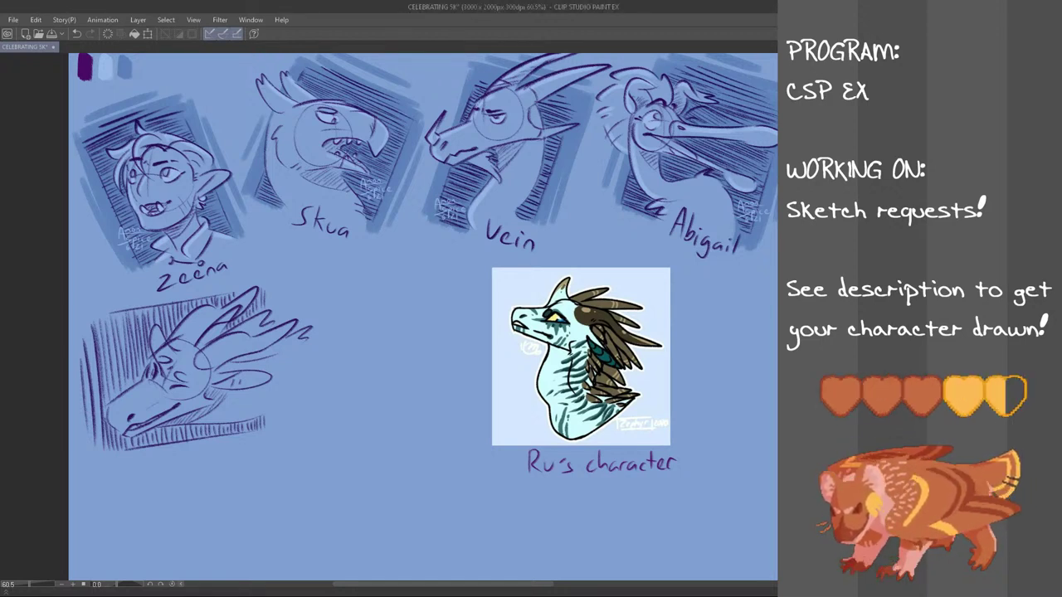
# - Lasso the dragon portrait with its hatching, shift it slightly away from the canvas edge, and clear the selection
pyautogui.moveTo(300, 286)
pyautogui.mouseDown()
pyautogui.moveTo(245, 491)
pyautogui.moveTo(51, 324)
pyautogui.moveTo(258, 276)
pyautogui.mouseUp()
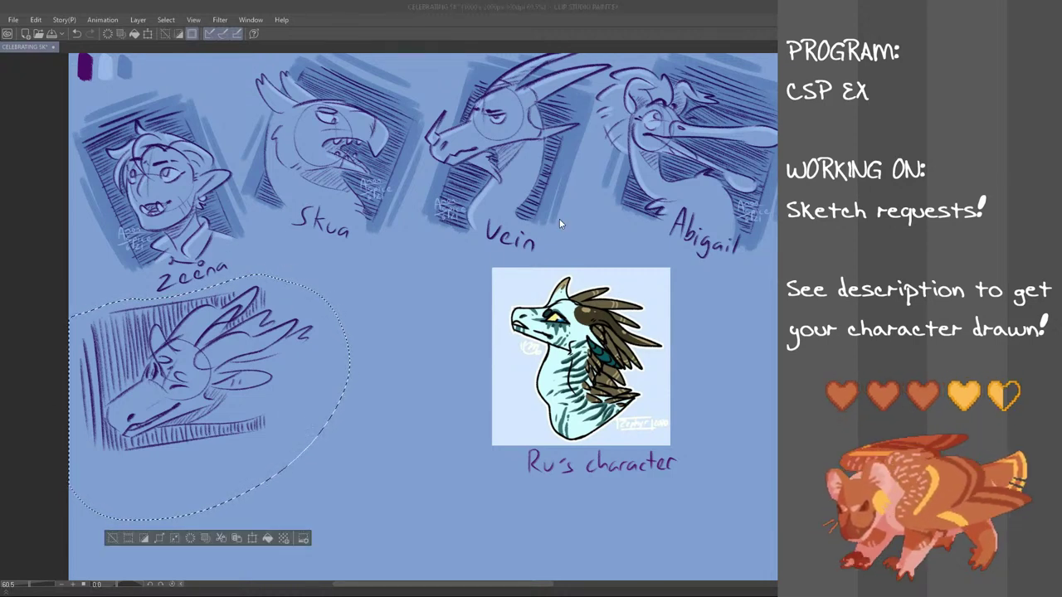
pyautogui.hotkey('ctrl', 't')
pyautogui.moveTo(261, 411)
pyautogui.mouseDown()
pyautogui.moveTo(289, 407)
pyautogui.moveTo(288, 417)
pyautogui.mouseUp()
pyautogui.click(217, 539)
pyautogui.hotkey('ctrl', 'd')
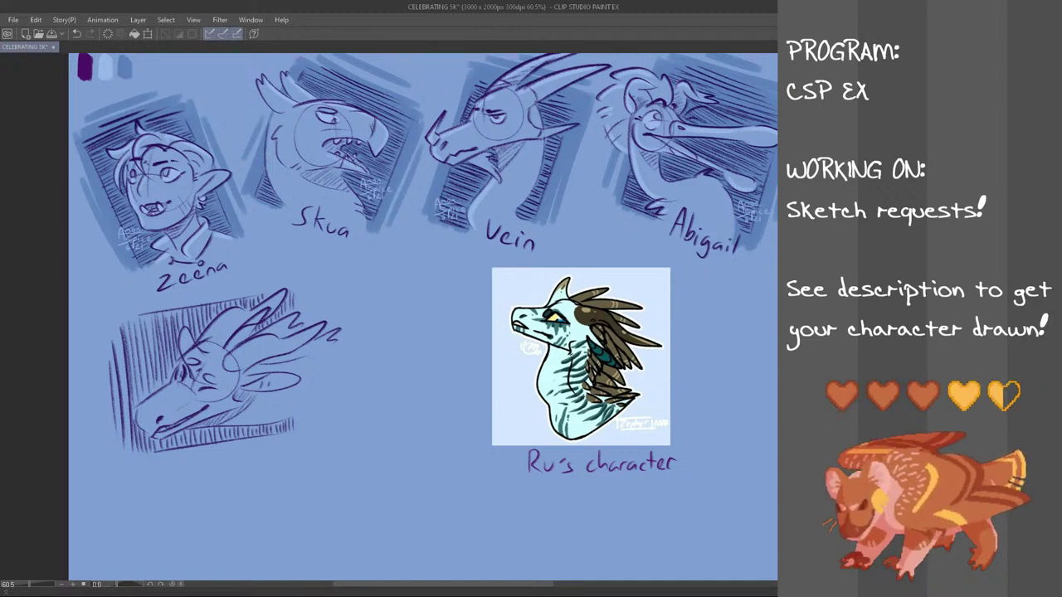
# - Paint a broad mid-blue band along the upper edge of the dragon's hatched background
pyautogui.moveTo(106, 323); pyautogui.dragTo(111, 438)
pyautogui.hotkey('ctrl', 'z')
pyautogui.moveTo(118, 320)
pyautogui.mouseDown()
pyautogui.moveTo(290, 287)
pyautogui.moveTo(274, 296)
pyautogui.mouseUp()
pyautogui.hotkey('ctrl', 'z')
pyautogui.hotkey('ctrl', 'z')
pyautogui.moveTo(117, 317); pyautogui.dragTo(302, 282)
pyautogui.hotkey('ctrl', 'z')
pyautogui.hotkey('ctrl', 'z')
pyautogui.hotkey('ctrl', 'z')
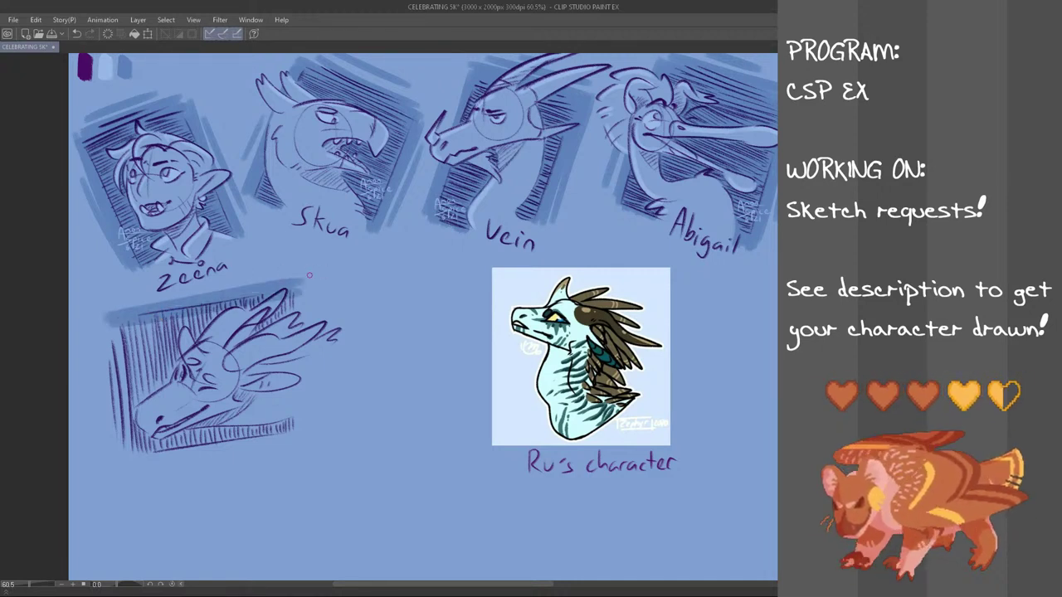
# - Paint mid-blue bands along the frame's lower edge and down its side in front of the snout
pyautogui.moveTo(121, 455)
pyautogui.mouseDown()
pyautogui.moveTo(315, 431)
pyautogui.moveTo(304, 440)
pyautogui.mouseUp()
pyautogui.hotkey('ctrl', 'z')
pyautogui.hotkey('ctrl', 'z')
pyautogui.moveTo(118, 330); pyautogui.dragTo(129, 451)
pyautogui.moveTo(107, 321); pyautogui.dragTo(122, 454)
pyautogui.moveTo(103, 324)
pyautogui.mouseDown()
pyautogui.moveTo(109, 432)
pyautogui.moveTo(125, 462)
pyautogui.mouseUp()
pyautogui.moveTo(91, 340); pyautogui.dragTo(102, 452)
pyautogui.moveTo(128, 332); pyautogui.dragTo(140, 435)
pyautogui.moveTo(132, 341); pyautogui.dragTo(139, 395)
pyautogui.moveTo(122, 334)
pyautogui.mouseDown()
pyautogui.moveTo(170, 327)
pyautogui.moveTo(129, 353)
pyautogui.moveTo(150, 351)
pyautogui.moveTo(146, 396)
pyautogui.mouseUp()
# - Fill the background around the horns and under the jaw with mid-blue, and add a loose stroke below the frame
pyautogui.moveTo(189, 351)
pyautogui.mouseDown()
pyautogui.moveTo(214, 319)
pyautogui.moveTo(259, 301)
pyautogui.moveTo(225, 340)
pyautogui.mouseUp()
pyautogui.moveTo(264, 320)
pyautogui.mouseDown()
pyautogui.moveTo(214, 359)
pyautogui.moveTo(247, 343)
pyautogui.mouseUp()
pyautogui.moveTo(277, 304)
pyautogui.mouseDown()
pyautogui.moveTo(257, 338)
pyautogui.moveTo(271, 338)
pyautogui.mouseUp()
pyautogui.moveTo(289, 304); pyautogui.dragTo(283, 333)
pyautogui.moveTo(296, 298)
pyautogui.mouseDown()
pyautogui.moveTo(292, 331)
pyautogui.moveTo(313, 332)
pyautogui.mouseUp()
pyautogui.moveTo(187, 438); pyautogui.dragTo(158, 441)
pyautogui.moveTo(143, 401)
pyautogui.mouseDown()
pyautogui.moveTo(173, 413)
pyautogui.moveTo(182, 437)
pyautogui.moveTo(260, 432)
pyautogui.moveTo(291, 413)
pyautogui.moveTo(310, 438)
pyautogui.moveTo(314, 403)
pyautogui.mouseUp()
pyautogui.moveTo(316, 440); pyautogui.dragTo(320, 407)
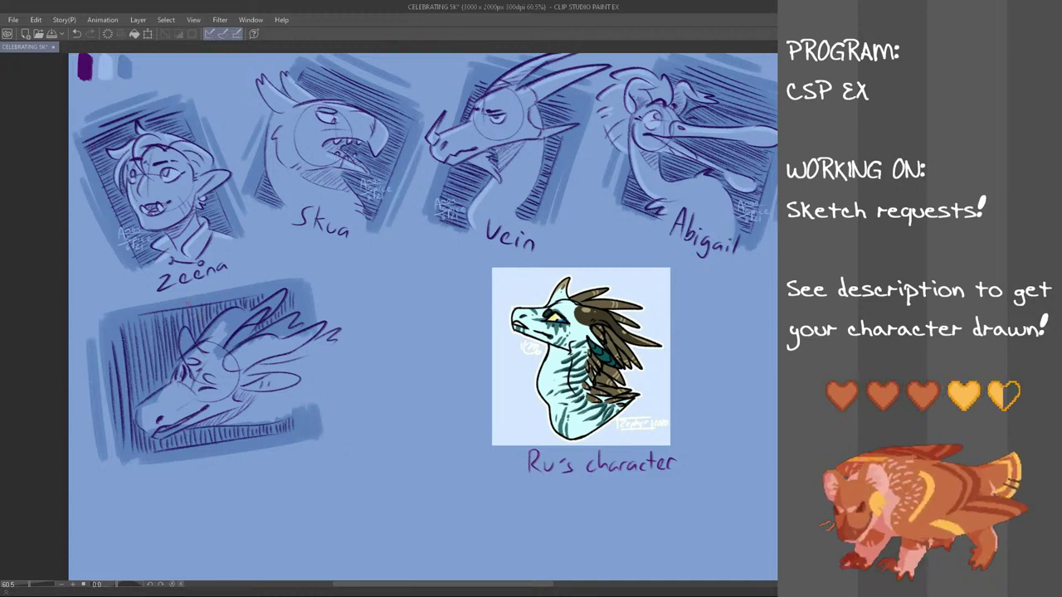
pyautogui.moveTo(153, 473); pyautogui.dragTo(307, 451)
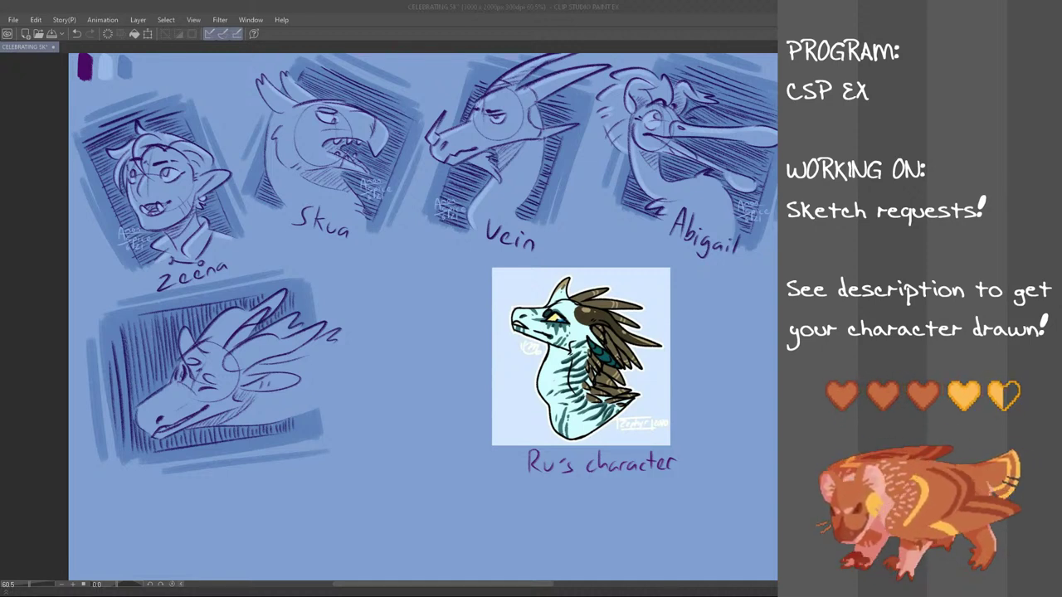
# - Refine the dragon head's horns, crest and brow with short detail strokes, undoing the unsatisfactory ones
pyautogui.click(417, 5)
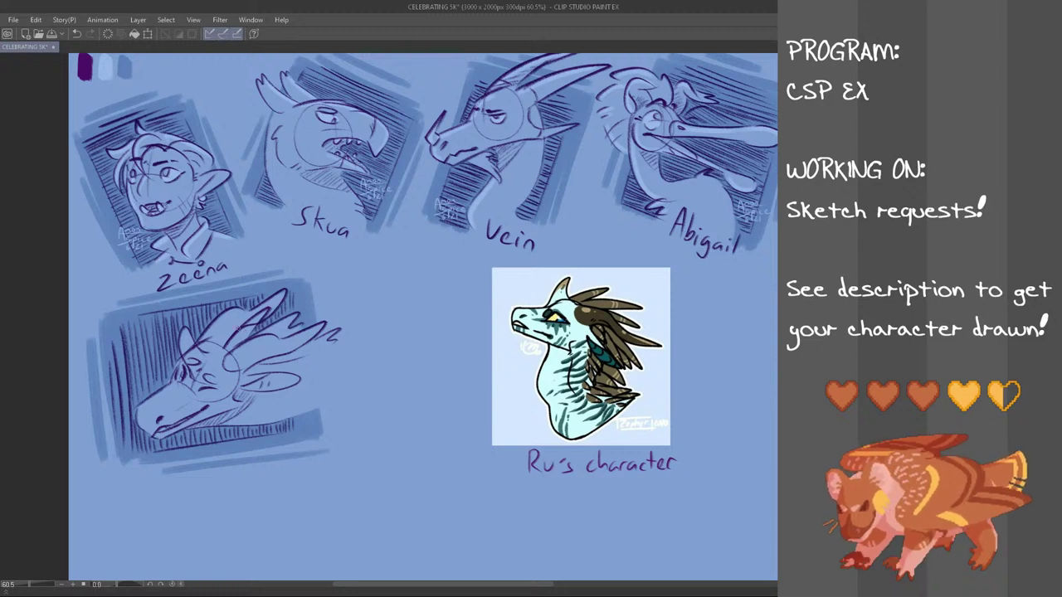
pyautogui.moveTo(229, 314); pyautogui.dragTo(201, 339)
pyautogui.hotkey('ctrl', 'z')
pyautogui.moveTo(247, 310); pyautogui.dragTo(203, 340)
pyautogui.hotkey('ctrl', 'z')
pyautogui.moveTo(247, 309)
pyautogui.mouseDown()
pyautogui.moveTo(228, 316)
pyautogui.moveTo(258, 310)
pyautogui.moveTo(235, 339)
pyautogui.mouseUp()
pyautogui.hotkey('ctrl', 'z')
pyautogui.hotkey('ctrl', 'z')
pyautogui.moveTo(297, 316); pyautogui.dragTo(229, 362)
pyautogui.hotkey('ctrl', 'z')
pyautogui.hotkey('ctrl', 'z')
pyautogui.moveTo(290, 336)
pyautogui.mouseDown()
pyautogui.moveTo(277, 343)
pyautogui.moveTo(303, 335)
pyautogui.mouseUp()
pyautogui.hotkey('ctrl', 'z')
pyautogui.moveTo(185, 333); pyautogui.dragTo(178, 379)
pyautogui.hotkey('ctrl', 'z')
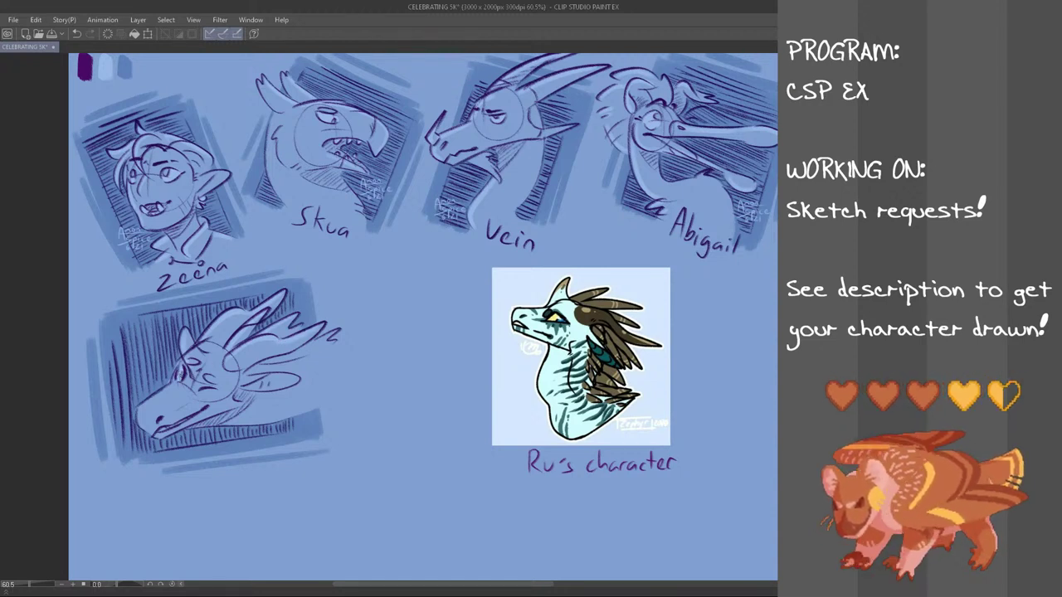
# - Add short shading strokes along the snout of the dragon head sketch, undoing the unwanted ones
pyautogui.moveTo(142, 406)
pyautogui.mouseDown()
pyautogui.moveTo(165, 391)
pyautogui.moveTo(148, 430)
pyautogui.moveTo(163, 393)
pyautogui.mouseUp()
pyautogui.hotkey('ctrl', 'z')
pyautogui.hotkey('ctrl', 'z')
pyautogui.hotkey('ctrl', 'z')
pyautogui.hotkey('ctrl', 'y')
pyautogui.hotkey('ctrl', 'z')
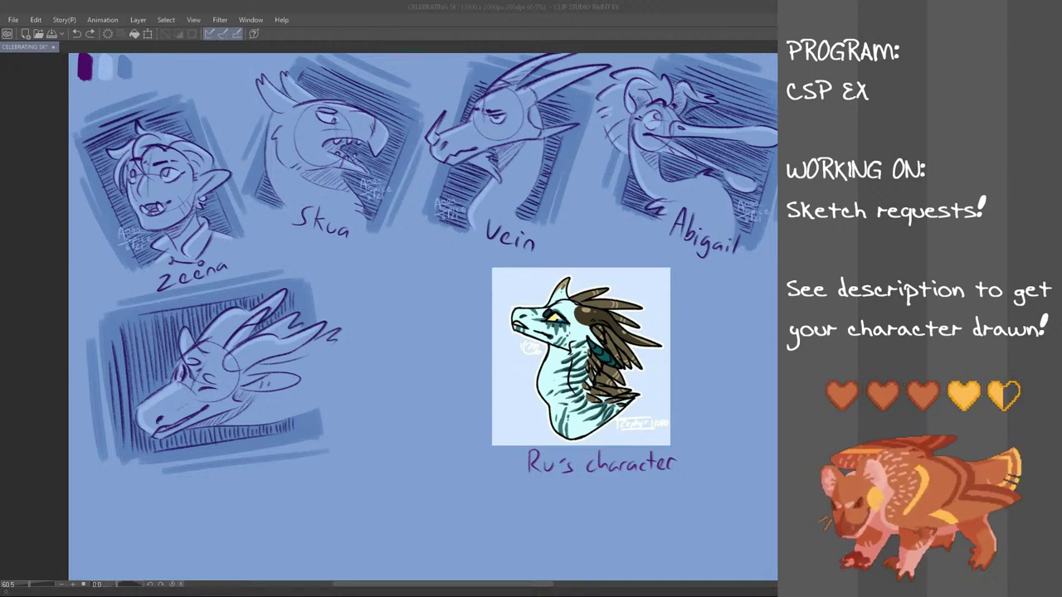
# - Handwrite the character name "Frostburn" beside the dragon head sketch, redoing strokes as needed
pyautogui.click(460, 5)
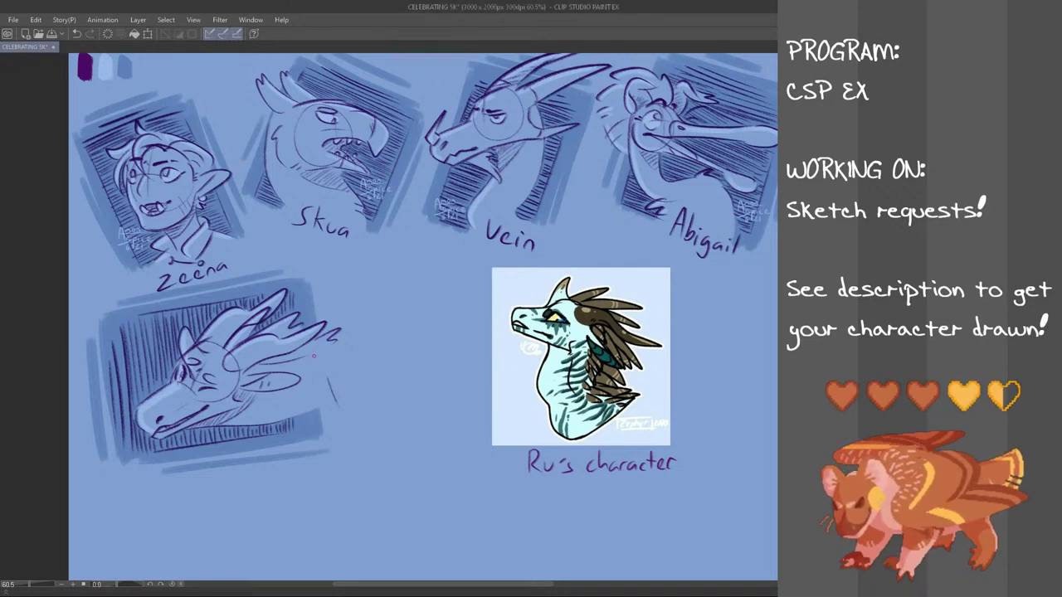
pyautogui.moveTo(328, 372); pyautogui.dragTo(319, 397)
pyautogui.moveTo(319, 385); pyautogui.dragTo(341, 387)
pyautogui.hotkey('ctrl', 'z')
pyautogui.hotkey('ctrl', 'z')
pyautogui.hotkey('ctrl', 'z')
pyautogui.hotkey('ctrl', 'z')
pyautogui.moveTo(343, 387)
pyautogui.mouseDown()
pyautogui.moveTo(356, 396)
pyautogui.moveTo(365, 378)
pyautogui.moveTo(399, 365)
pyautogui.moveTo(422, 392)
pyautogui.moveTo(314, 395)
pyautogui.moveTo(332, 357)
pyautogui.moveTo(379, 349)
pyautogui.mouseUp()
pyautogui.hotkey('ctrl', 'z')
pyautogui.hotkey('ctrl', 'z')
# - Move and rotate the "Frostburn" lettering so it slants along the sketch's frame beneath the horns, and deselect it
pyautogui.hotkey('ctrl', 't')
pyautogui.moveTo(449, 365)
pyautogui.mouseDown()
pyautogui.moveTo(443, 405)
pyautogui.moveTo(352, 423)
pyautogui.mouseUp()
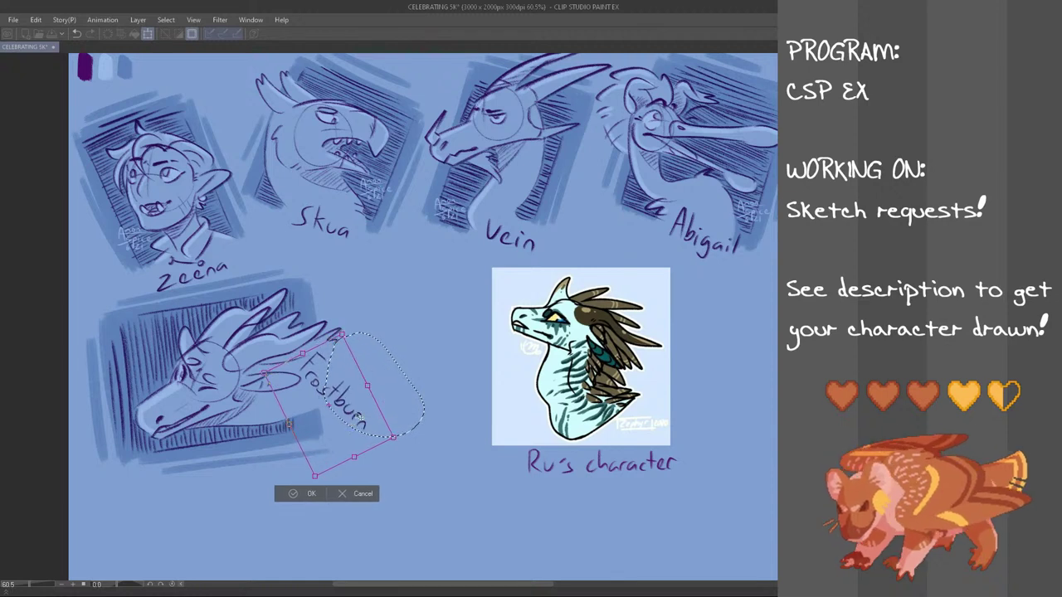
pyautogui.click(308, 492)
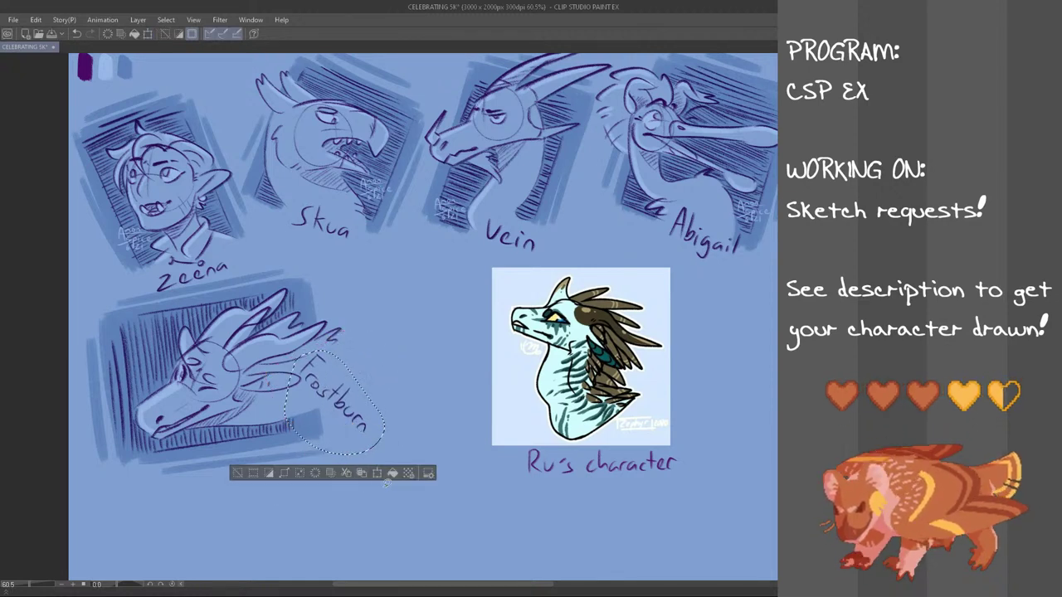
pyautogui.hotkey('ctrl', 'd')
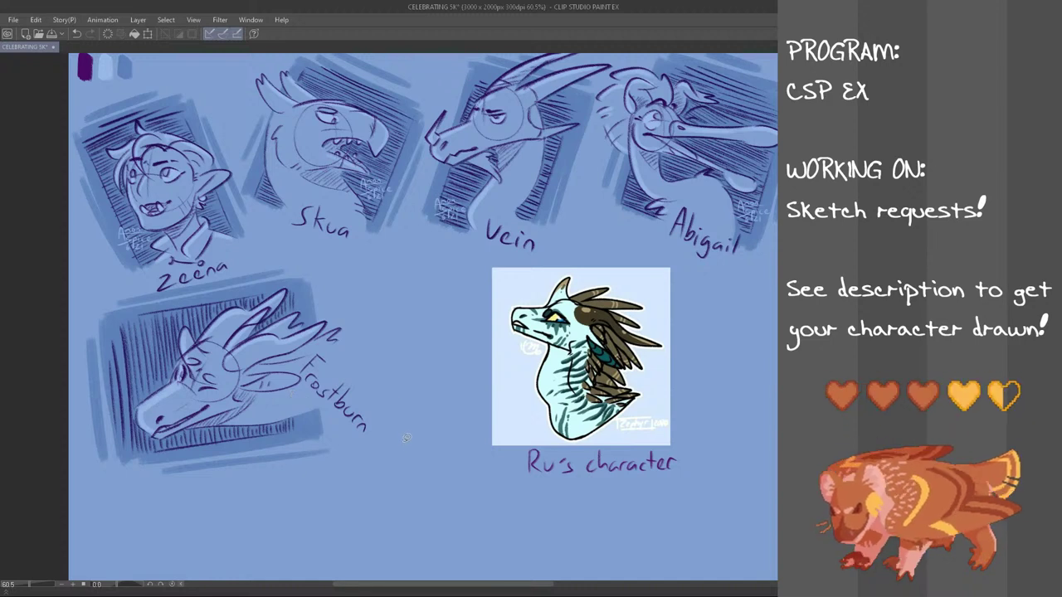
# - Copy the artist's signature from the Vein sketch and place the copy at the lower corner of the Frostburn sketch
pyautogui.scroll(-1, 436, 399)
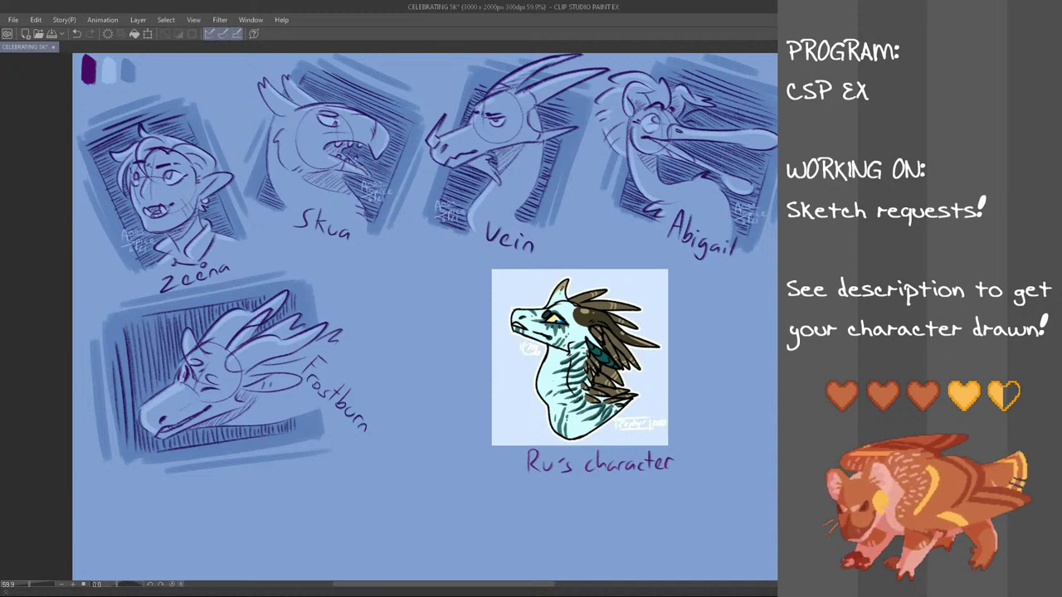
pyautogui.moveTo(439, 177)
pyautogui.mouseDown()
pyautogui.moveTo(466, 180)
pyautogui.moveTo(444, 176)
pyautogui.mouseUp()
pyautogui.hotkey('ctrl', 'c')
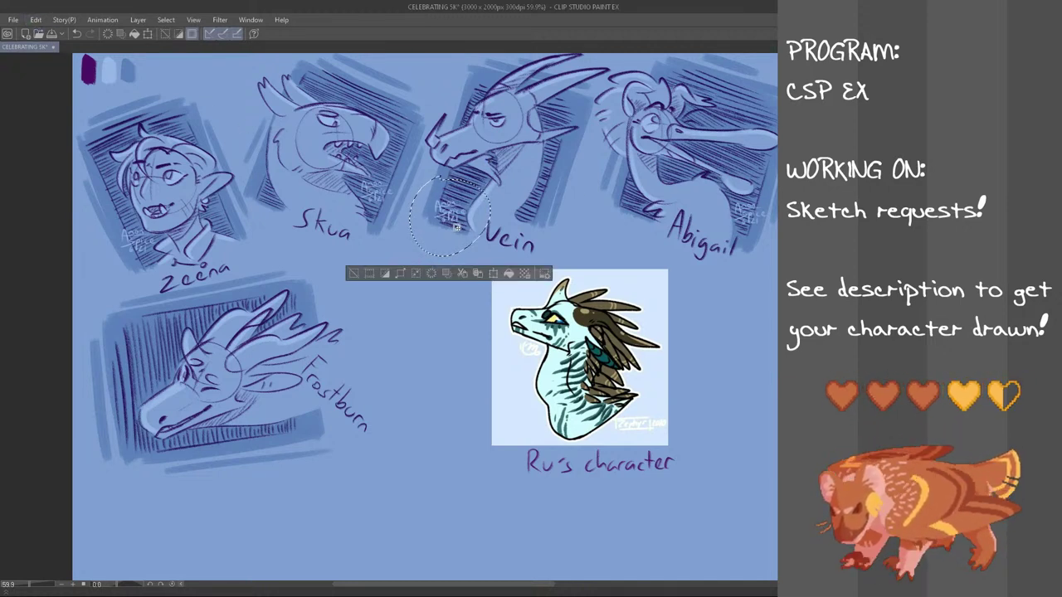
pyautogui.hotkey('ctrl', 't')
pyautogui.moveTo(452, 223)
pyautogui.mouseDown()
pyautogui.moveTo(207, 454)
pyautogui.moveTo(315, 448)
pyautogui.mouseUp()
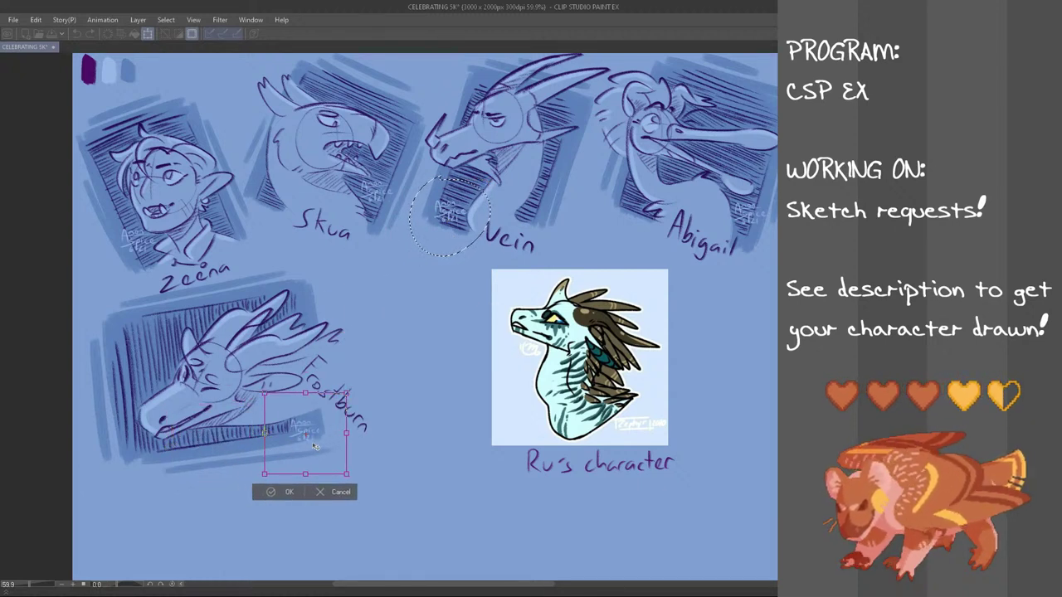
pyautogui.click(282, 492)
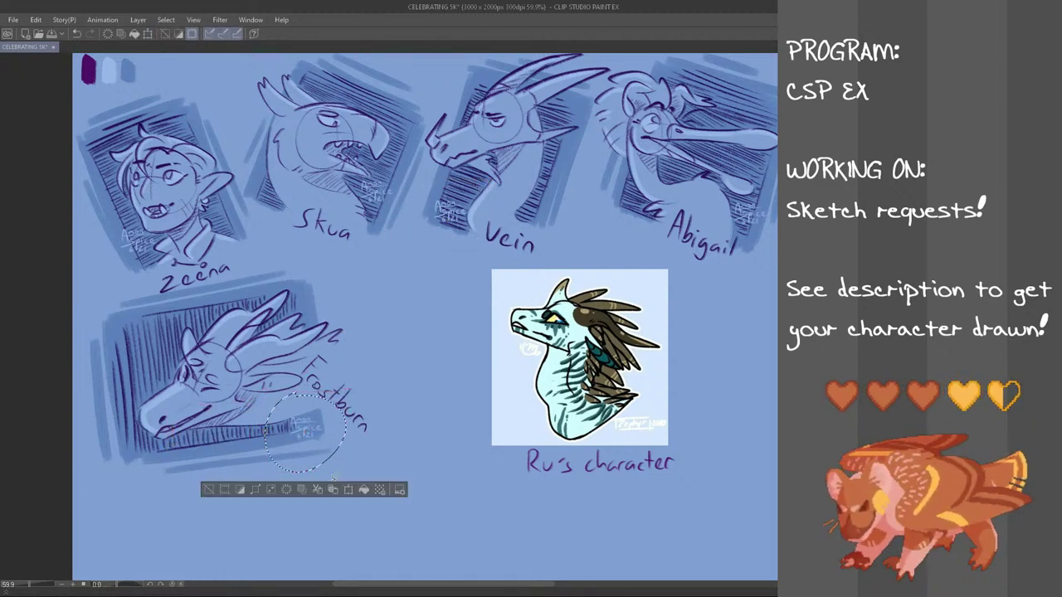
pyautogui.hotkey('ctrl', 'd')
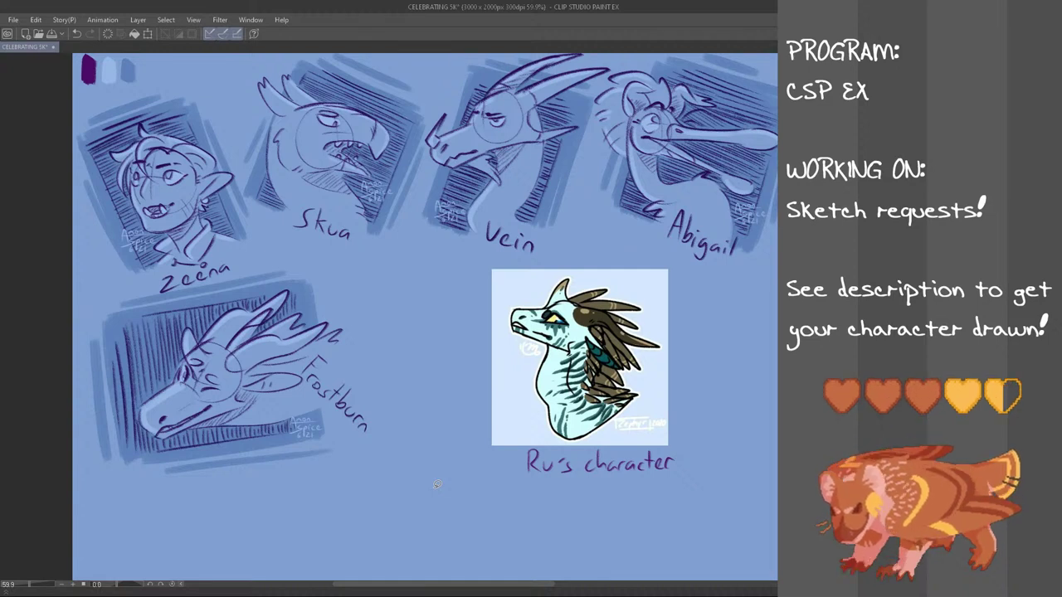
# - Replace the teal dragon reference and its caption with the Acid Rain reference sheet, placed over the Frostburn sketch
pyautogui.scroll(-1, 463, 403)
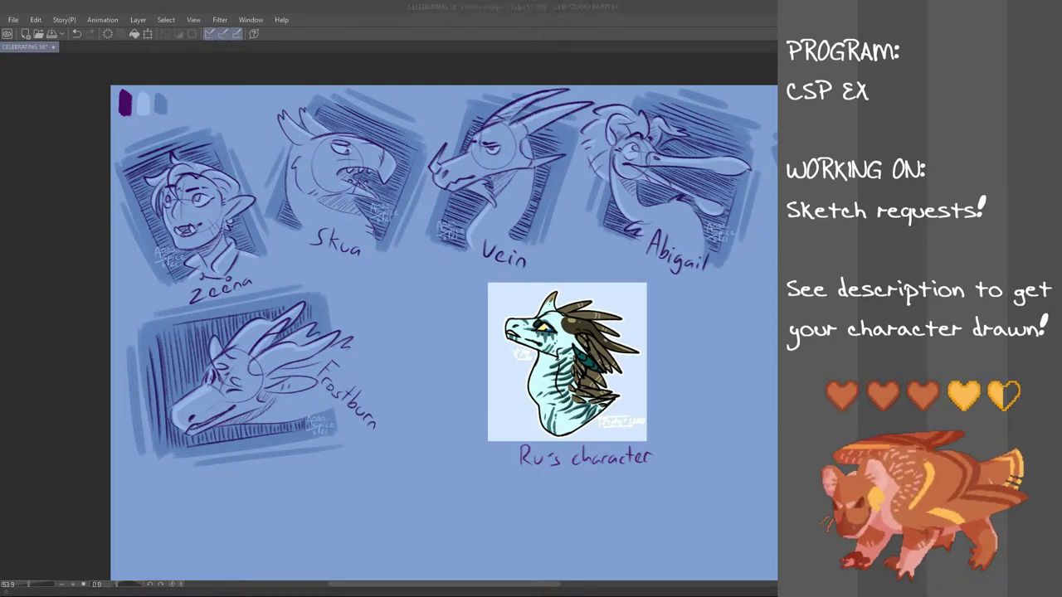
pyautogui.press('Delete')
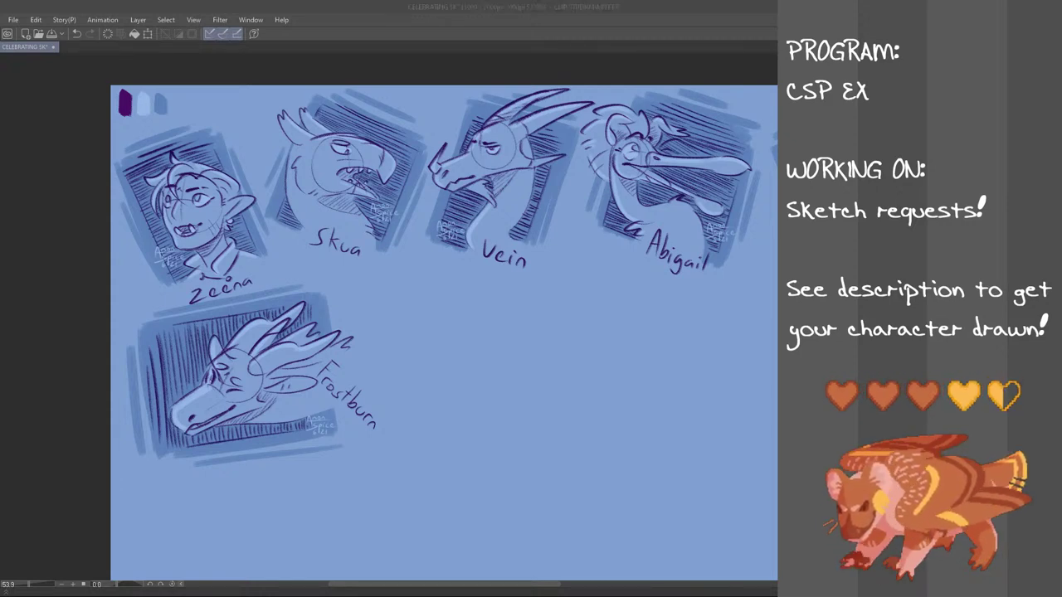
pyautogui.click(354, 5)
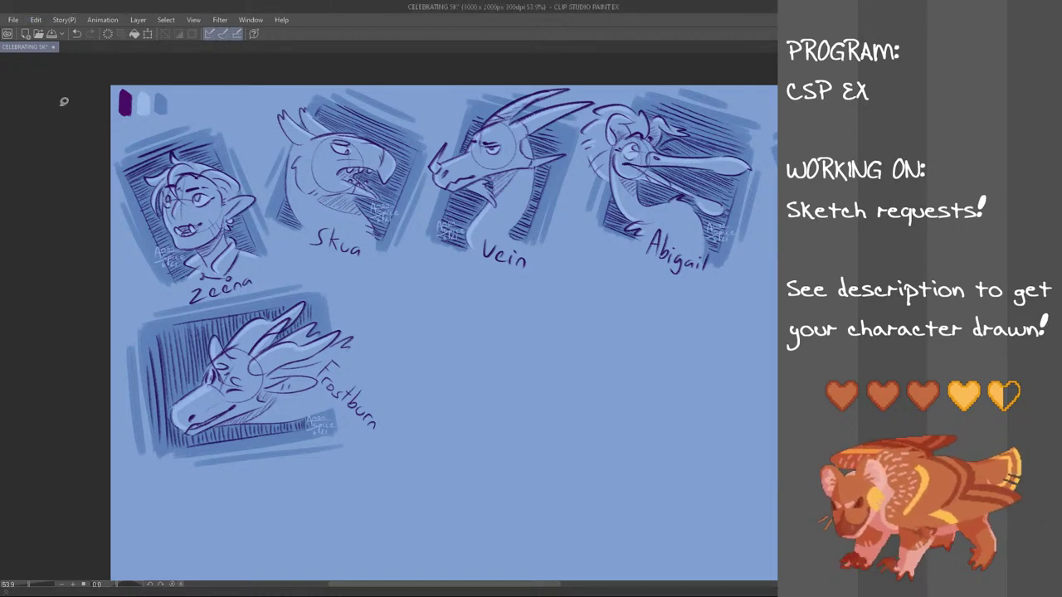
pyautogui.hotkey('ctrl', 'v')
pyautogui.scroll(-1, 249, 141)
pyautogui.hotkey('ctrl', 't')
pyautogui.moveTo(443, 321)
pyautogui.mouseDown()
pyautogui.moveTo(346, 242)
pyautogui.moveTo(316, 234)
pyautogui.moveTo(307, 357)
pyautogui.moveTo(343, 397)
pyautogui.moveTo(291, 403)
pyautogui.moveTo(320, 398)
pyautogui.moveTo(320, 387)
pyautogui.mouseUp()
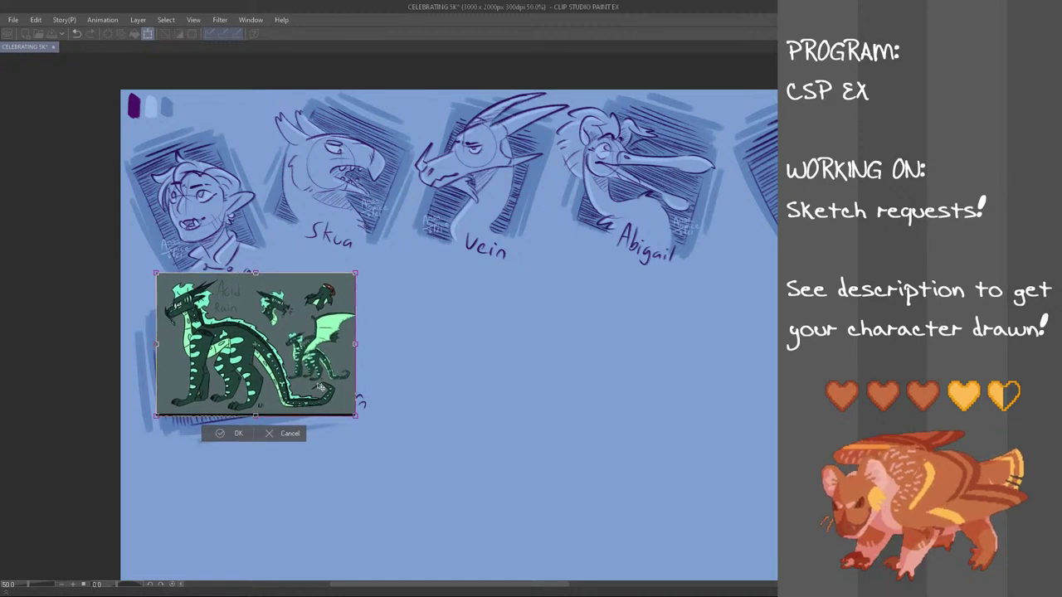
pyautogui.click(241, 433)
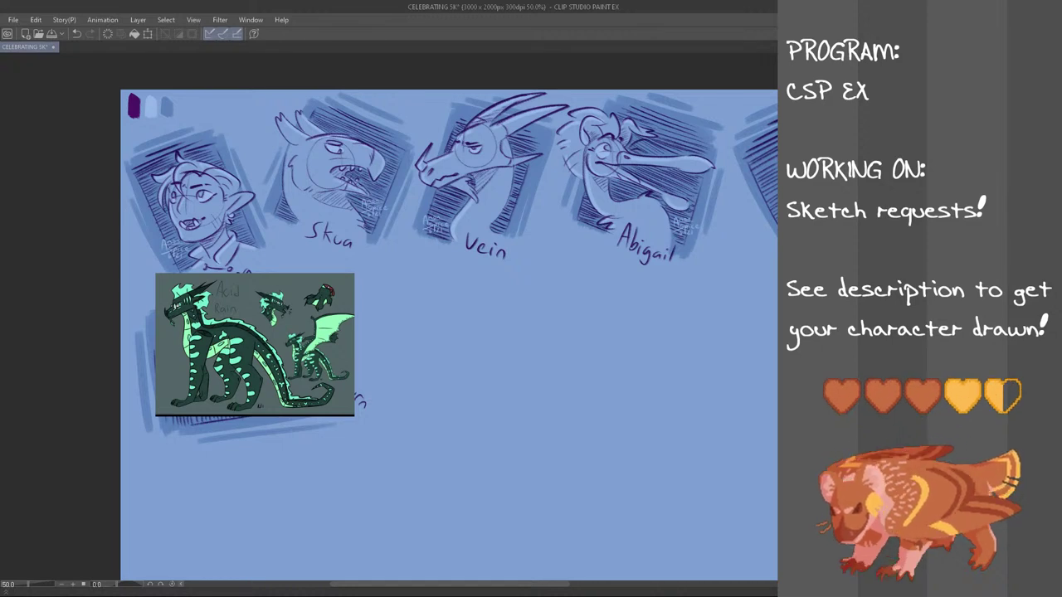
# - Move the Acid Rain reference sheet down so it clears the Zeena label and covers only the lower Frostburn sketch
pyautogui.hotkey('ctrl', 'z')
pyautogui.hotkey('ctrl', 'y')
pyautogui.hotkey('ctrl', 't')
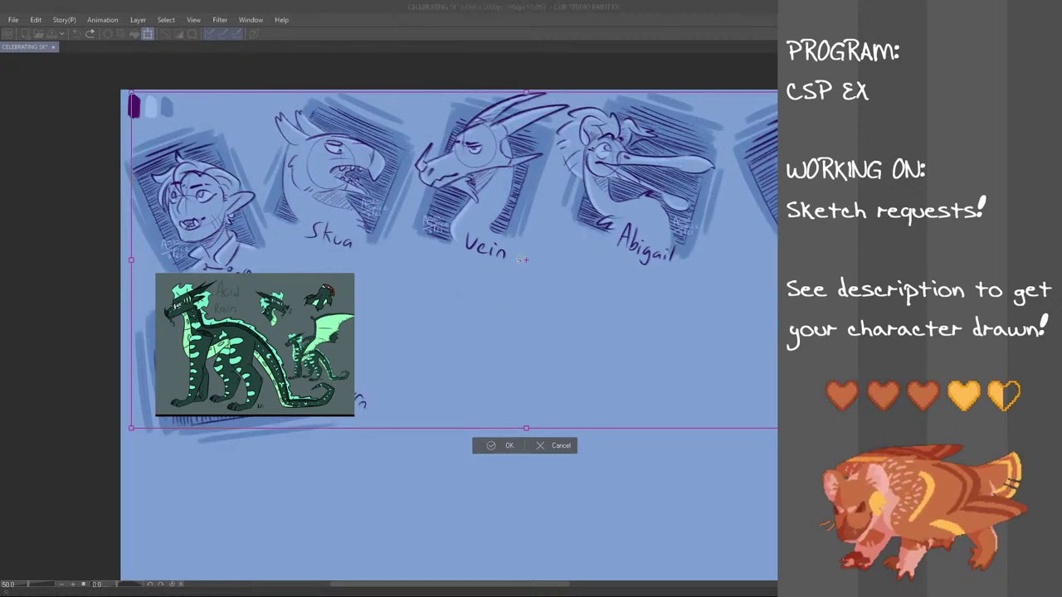
pyautogui.click(509, 443)
pyautogui.hotkey('ctrl', 't')
pyautogui.moveTo(328, 368); pyautogui.dragTo(323, 436)
pyautogui.click(233, 502)
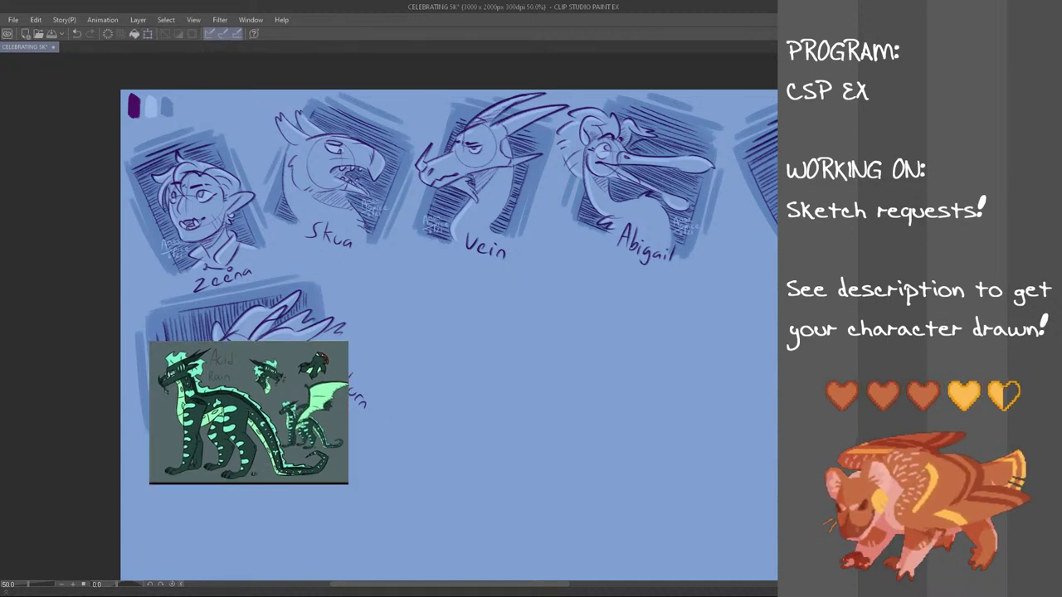
# - Handwrite a caption under the reference sheet giving the requester's name followed by "character"
pyautogui.moveTo(186, 494)
pyautogui.mouseDown()
pyautogui.moveTo(176, 512)
pyautogui.moveTo(241, 506)
pyautogui.mouseUp()
pyautogui.moveTo(242, 501)
pyautogui.mouseDown()
pyautogui.moveTo(234, 518)
pyautogui.moveTo(252, 511)
pyautogui.moveTo(234, 517)
pyautogui.mouseUp()
pyautogui.hotkey('ctrl', 'z')
pyautogui.hotkey('ctrl', 'z')
pyautogui.moveTo(249, 499)
pyautogui.mouseDown()
pyautogui.moveTo(250, 509)
pyautogui.moveTo(284, 505)
pyautogui.mouseUp()
pyautogui.hotkey('ctrl', 'z')
pyautogui.hotkey('ctrl', 'z')
pyautogui.hotkey('ctrl', 'z')
pyautogui.moveTo(292, 499); pyautogui.dragTo(296, 505)
pyautogui.hotkey('ctrl', 'z')
pyautogui.moveTo(298, 499); pyautogui.dragTo(319, 504)
pyautogui.hotkey('ctrl', 'z')
pyautogui.moveTo(321, 490); pyautogui.dragTo(325, 499)
pyautogui.moveTo(327, 501); pyautogui.dragTo(334, 504)
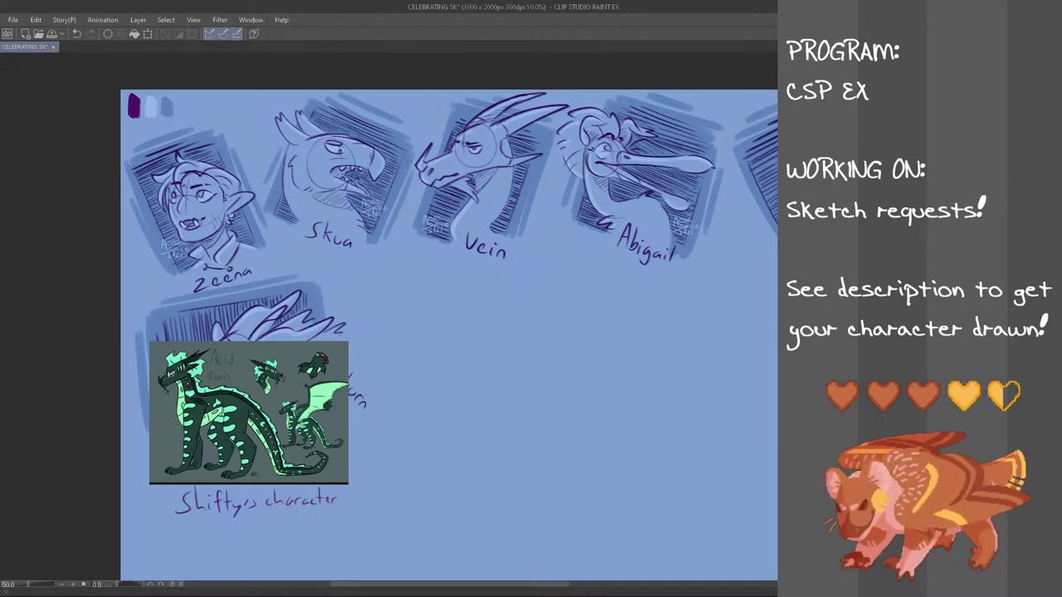
# - Sketch a construction circle with a vertical guideline for the new head in the empty canvas area below Vein
pyautogui.hotkey('alt', 'Tab')
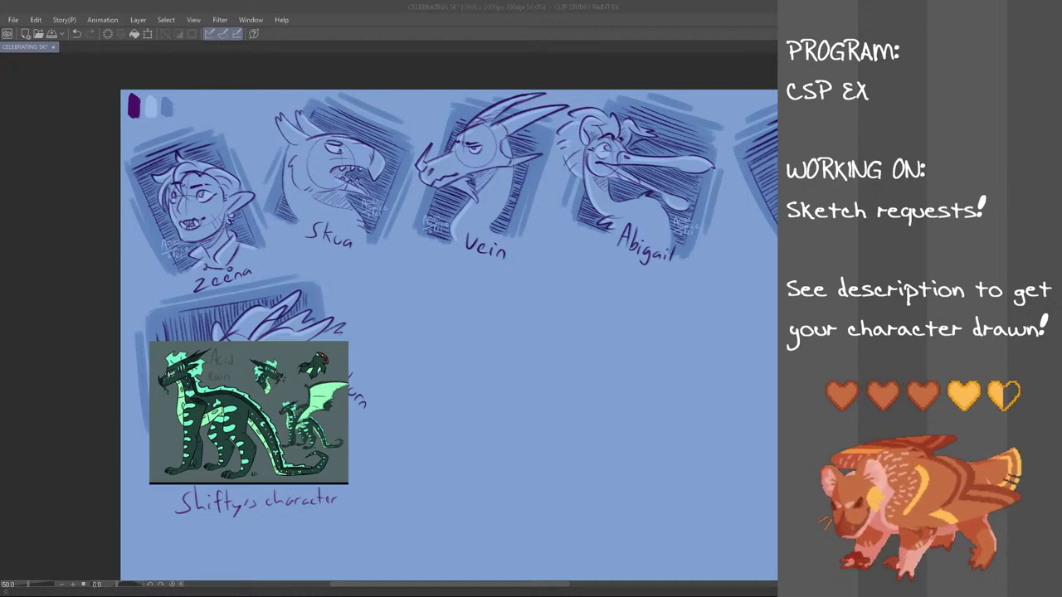
pyautogui.click(407, 5)
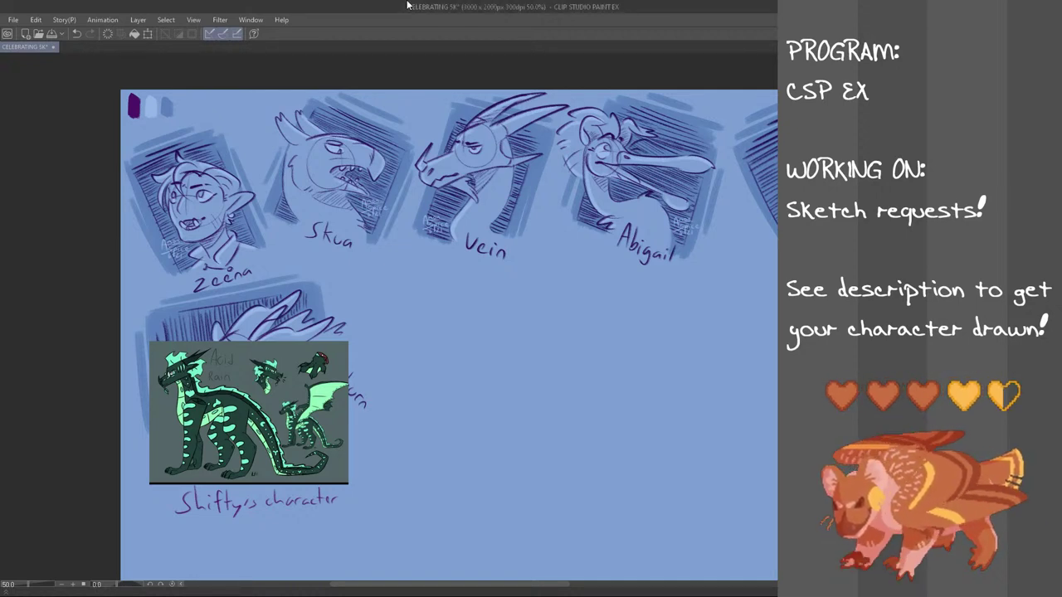
pyautogui.scroll(1, 416, 432)
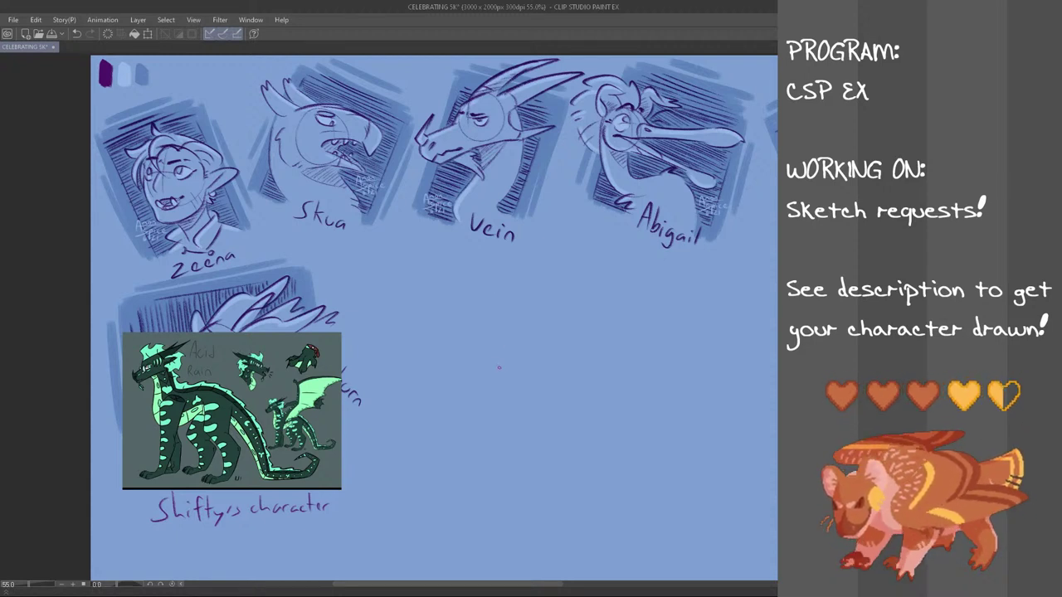
pyautogui.scroll(1, 497, 373)
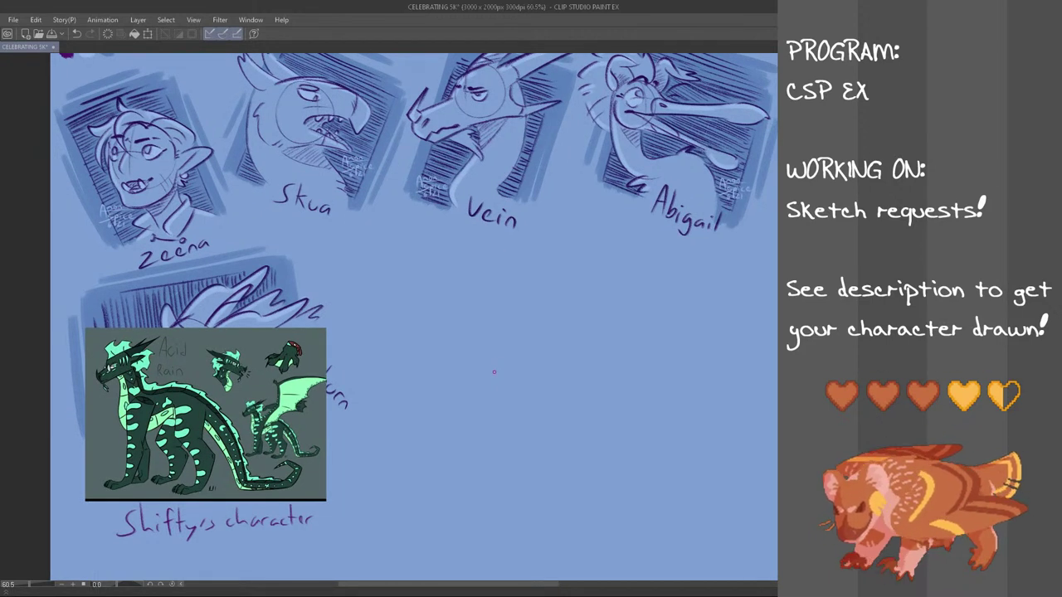
pyautogui.scroll(-1, 492, 365)
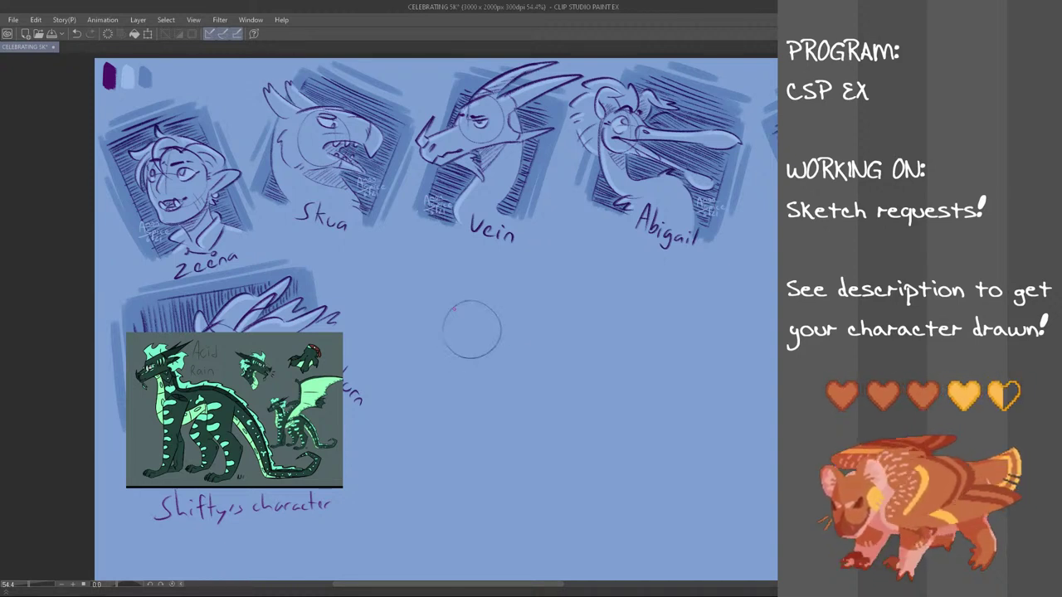
pyautogui.moveTo(467, 302); pyautogui.dragTo(467, 355)
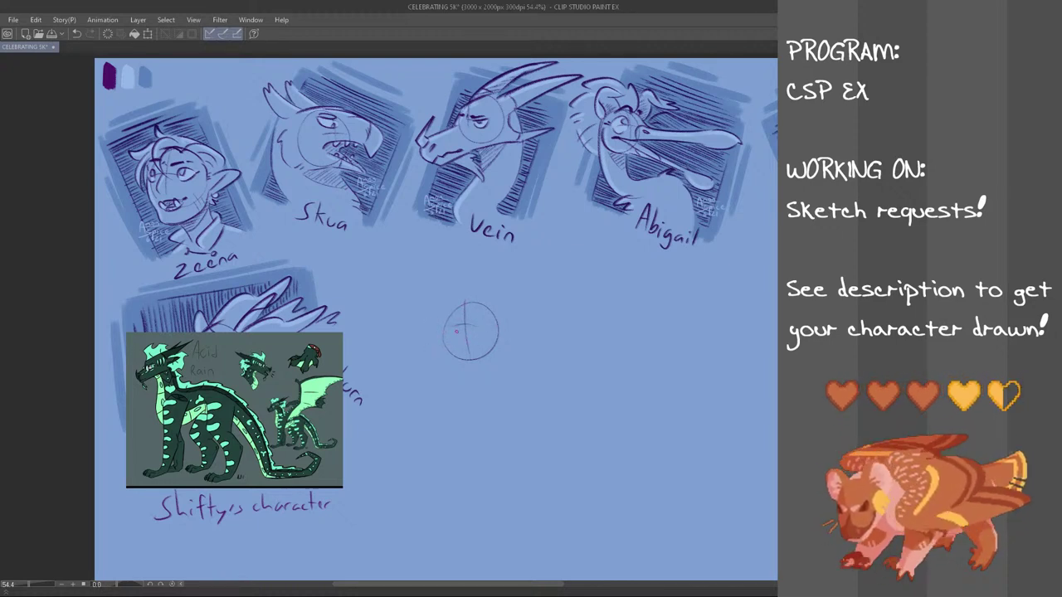
# - Sketch the snout's top line extending from the construction circle and try out its front and lower edge
pyautogui.moveTo(407, 323)
pyautogui.mouseDown()
pyautogui.moveTo(444, 320)
pyautogui.moveTo(410, 312)
pyautogui.moveTo(403, 341)
pyautogui.moveTo(396, 336)
pyautogui.moveTo(441, 343)
pyautogui.moveTo(438, 351)
pyautogui.mouseUp()
pyautogui.hotkey('ctrl', 'z')
pyautogui.hotkey('ctrl', 'z')
pyautogui.hotkey('ctrl', 'z')
pyautogui.hotkey('ctrl', 'z')
pyautogui.hotkey('ctrl', 'z')
pyautogui.hotkey('ctrl', 'z')
pyautogui.hotkey('ctrl', 'z')
pyautogui.hotkey('ctrl', 'z')
pyautogui.hotkey('ctrl', 'z')
pyautogui.hotkey('ctrl', 'z')
pyautogui.hotkey('ctrl', 'z')
pyautogui.hotkey('ctrl', 'z')
pyautogui.moveTo(431, 340); pyautogui.dragTo(448, 347)
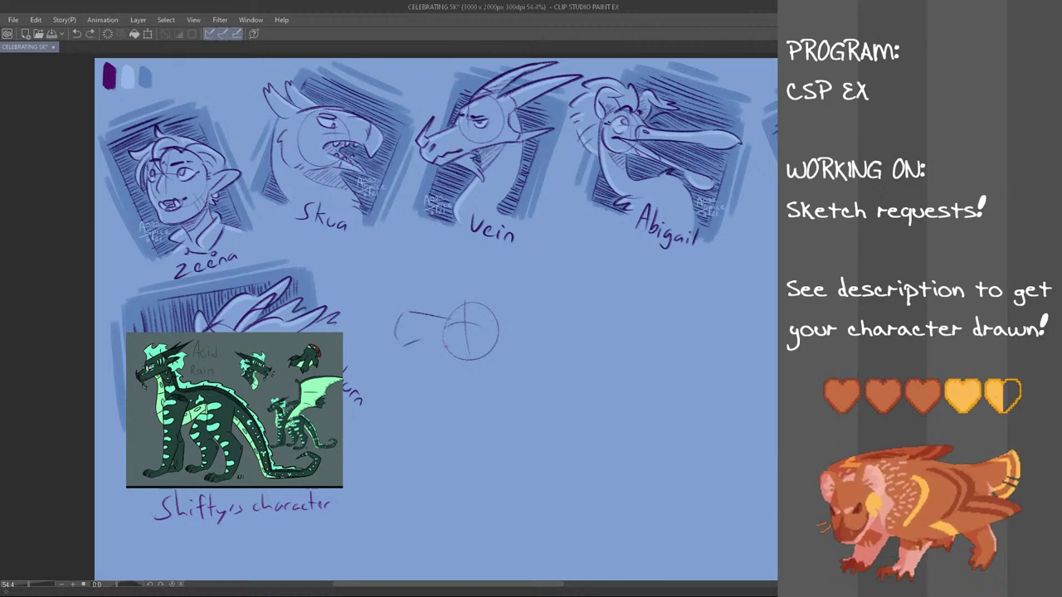
pyautogui.hotkey('ctrl', 'z')
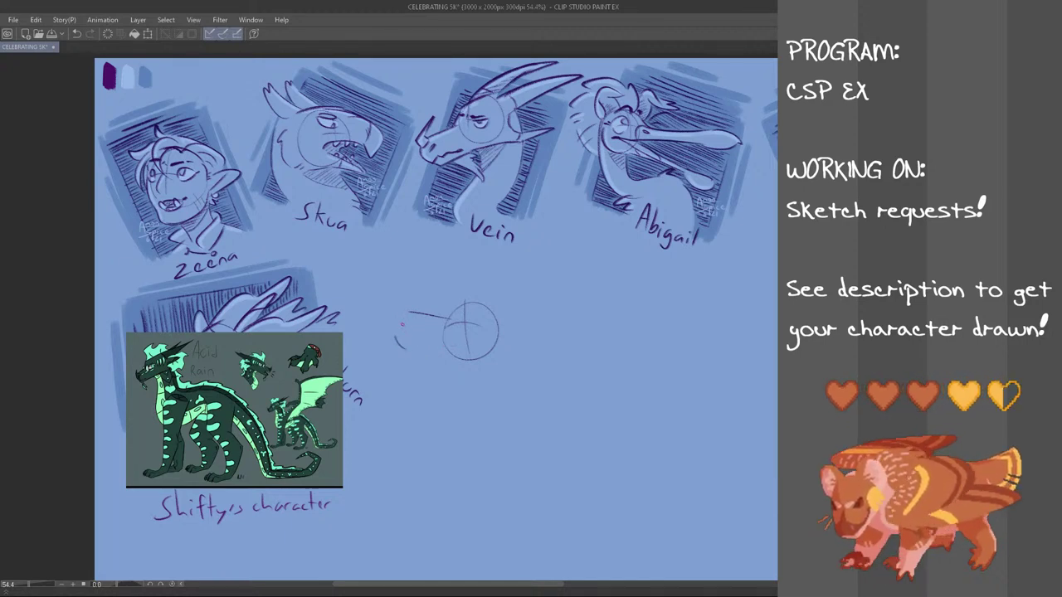
# - Redraw the snout's rounded front contour and the wavy upper lip line
pyautogui.hotkey('ctrl', 'z')
pyautogui.moveTo(400, 314)
pyautogui.mouseDown()
pyautogui.moveTo(394, 342)
pyautogui.moveTo(447, 348)
pyautogui.moveTo(433, 345)
pyautogui.mouseUp()
pyautogui.hotkey('ctrl', 'z')
pyautogui.hotkey('ctrl', 'z')
pyautogui.hotkey('ctrl', 'z')
pyautogui.hotkey('ctrl', 'z')
pyautogui.hotkey('ctrl', 'z')
pyautogui.hotkey('ctrl', 'z')
# - Draw the arched back of the mouth line where the snout meets the construction circle, retrying until it fits
pyautogui.moveTo(443, 343)
pyautogui.mouseDown()
pyautogui.moveTo(466, 350)
pyautogui.moveTo(443, 346)
pyautogui.moveTo(466, 340)
pyautogui.moveTo(426, 346)
pyautogui.moveTo(454, 342)
pyautogui.moveTo(469, 360)
pyautogui.mouseUp()
pyautogui.hotkey('ctrl', 'z')
pyautogui.hotkey('ctrl', 'z')
pyautogui.hotkey('ctrl', 'z')
pyautogui.hotkey('ctrl', 'z')
pyautogui.hotkey('ctrl', 'z')
pyautogui.hotkey('ctrl', 'z')
pyautogui.hotkey('ctrl', 'z')
pyautogui.hotkey('ctrl', 'z')
pyautogui.hotkey('ctrl', 'z')
pyautogui.hotkey('ctrl', 'z')
pyautogui.hotkey('ctrl', 'z')
pyautogui.hotkey('ctrl', 'z')
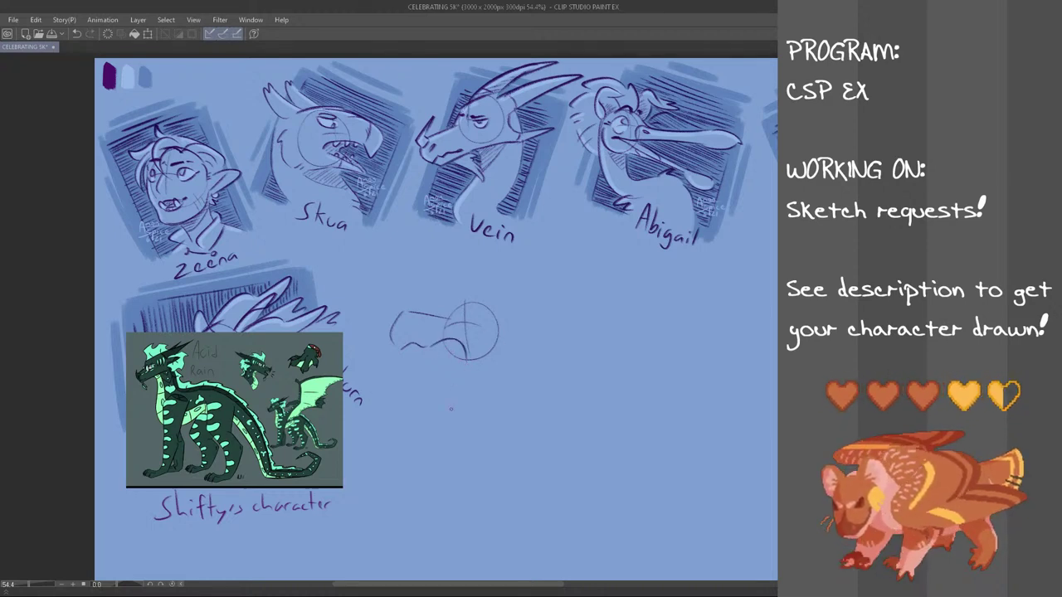
# - Draw two small round shapes beneath the arched back of the mouth line
pyautogui.hotkey('ctrl', 'z')
pyautogui.moveTo(440, 345); pyautogui.dragTo(462, 348)
pyautogui.hotkey('ctrl', 'z')
pyautogui.hotkey('ctrl', 'z')
pyautogui.hotkey('ctrl', 'z')
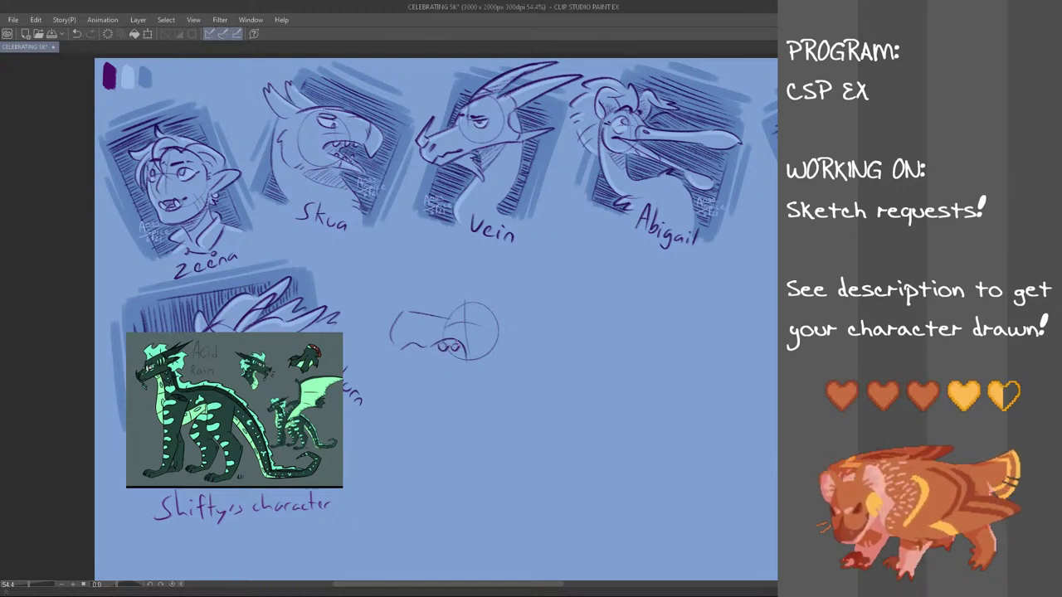
# - Add the eye, brow and nostril to the new head and rework the snout's front contour
pyautogui.hotkey('ctrl', 'z')
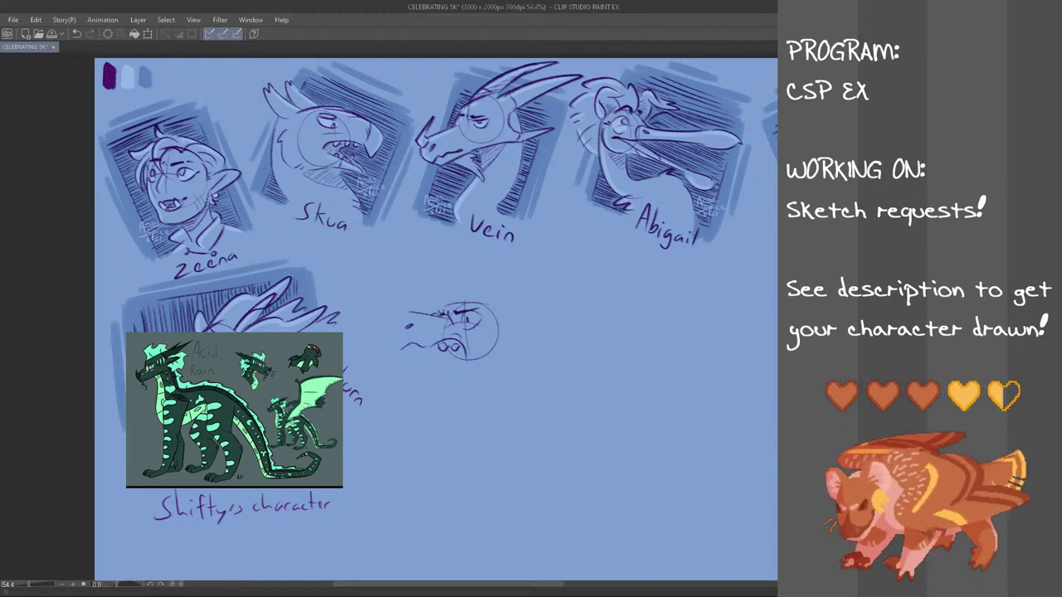
pyautogui.moveTo(393, 320); pyautogui.dragTo(396, 349)
pyautogui.hotkey('ctrl', 'z')
pyautogui.hotkey('ctrl', 'z')
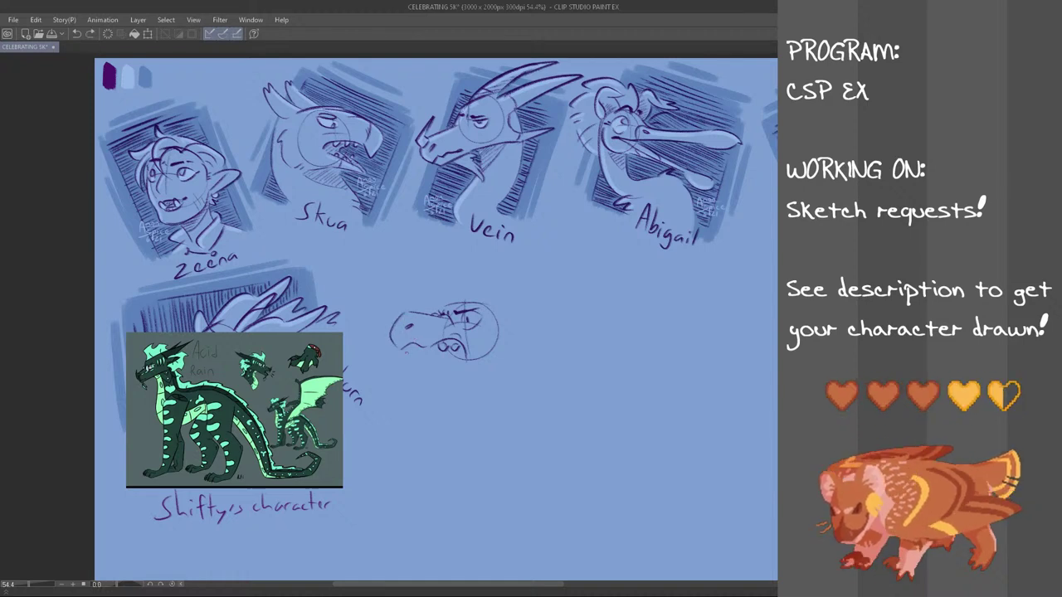
pyautogui.hotkey('ctrl', 'z')
pyautogui.hotkey('ctrl', 'z')
pyautogui.moveTo(403, 310); pyautogui.dragTo(397, 343)
# - Draw a curved horn rising from the tip of the snout, undoing the unsatisfactory strokes
pyautogui.moveTo(421, 296)
pyautogui.mouseDown()
pyautogui.moveTo(405, 310)
pyautogui.moveTo(420, 313)
pyautogui.moveTo(405, 338)
pyautogui.moveTo(423, 316)
pyautogui.moveTo(401, 349)
pyautogui.moveTo(418, 345)
pyautogui.mouseUp()
pyautogui.hotkey('ctrl', 'z')
pyautogui.hotkey('ctrl', 'z')
pyautogui.hotkey('ctrl', 'z')
pyautogui.hotkey('ctrl', 'z')
pyautogui.hotkey('ctrl', 'z')
pyautogui.hotkey('ctrl', 'z')
pyautogui.hotkey('ctrl', 'z')
pyautogui.hotkey('ctrl', 'z')
pyautogui.hotkey('ctrl', 'z')
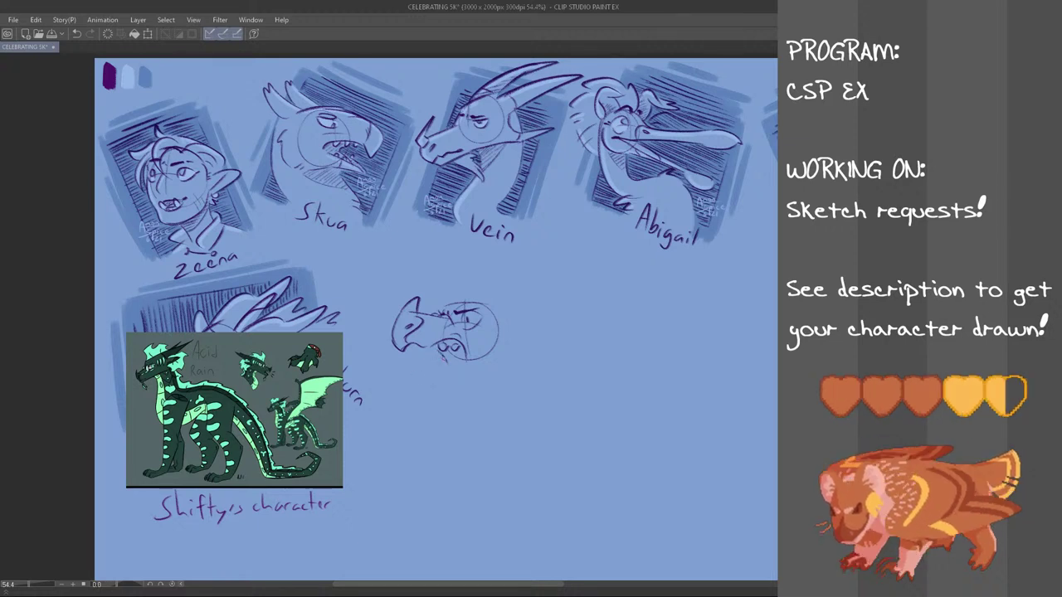
pyautogui.moveTo(441, 370); pyautogui.dragTo(431, 386)
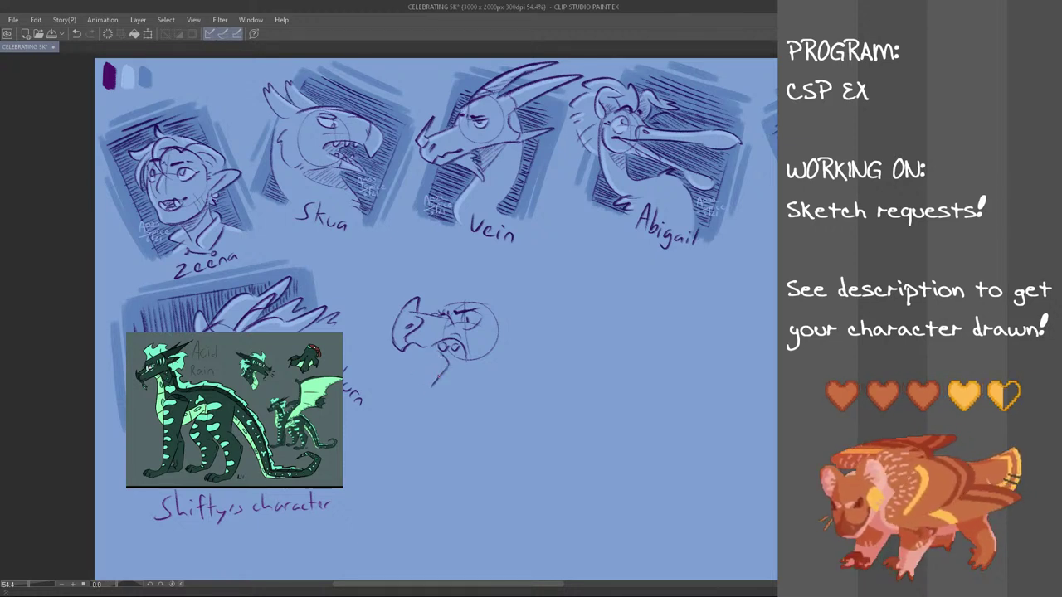
pyautogui.hotkey('ctrl', 'z')
pyautogui.hotkey('ctrl', 'z')
pyautogui.hotkey('ctrl', 'z')
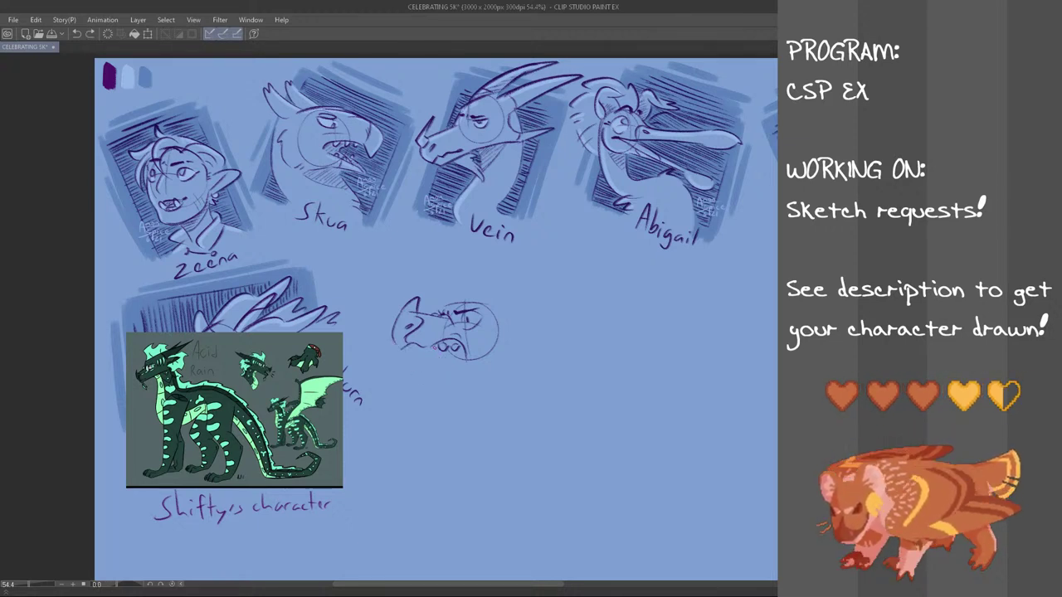
# - Draw the first slanting line of the open lower jaw beneath the rounded mouth shapes, undoing the strokes that do not fit
pyautogui.click(89, 35)
pyautogui.moveTo(436, 351)
pyautogui.mouseDown()
pyautogui.moveTo(442, 361)
pyautogui.moveTo(423, 385)
pyautogui.moveTo(493, 366)
pyautogui.moveTo(447, 400)
pyautogui.mouseUp()
pyautogui.hotkey('ctrl', 'z')
pyautogui.hotkey('ctrl', 'z')
pyautogui.hotkey('ctrl', 'z')
pyautogui.hotkey('ctrl', 'z')
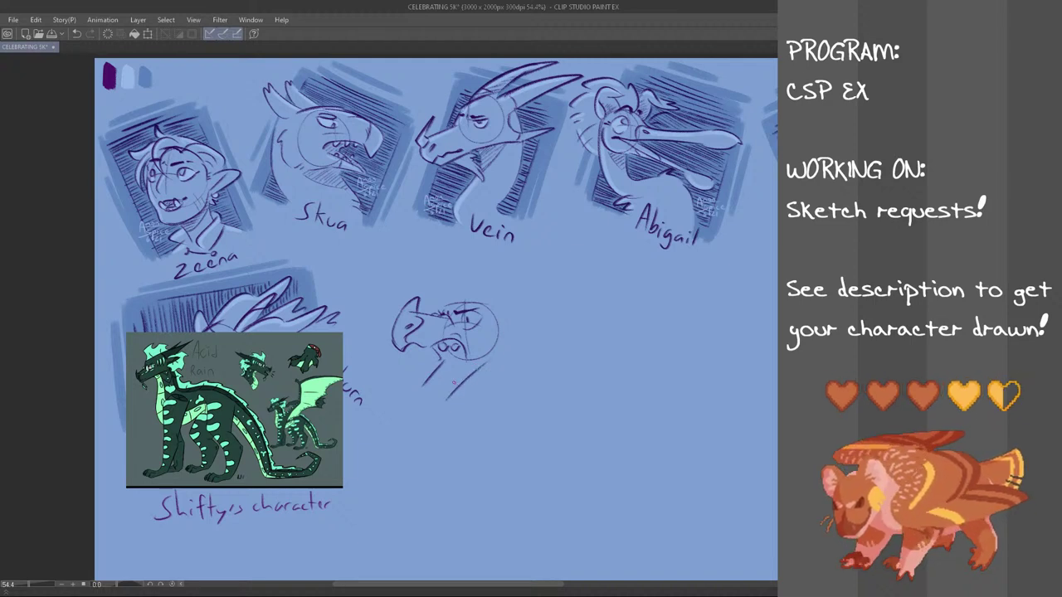
pyautogui.hotkey('ctrl', 'z')
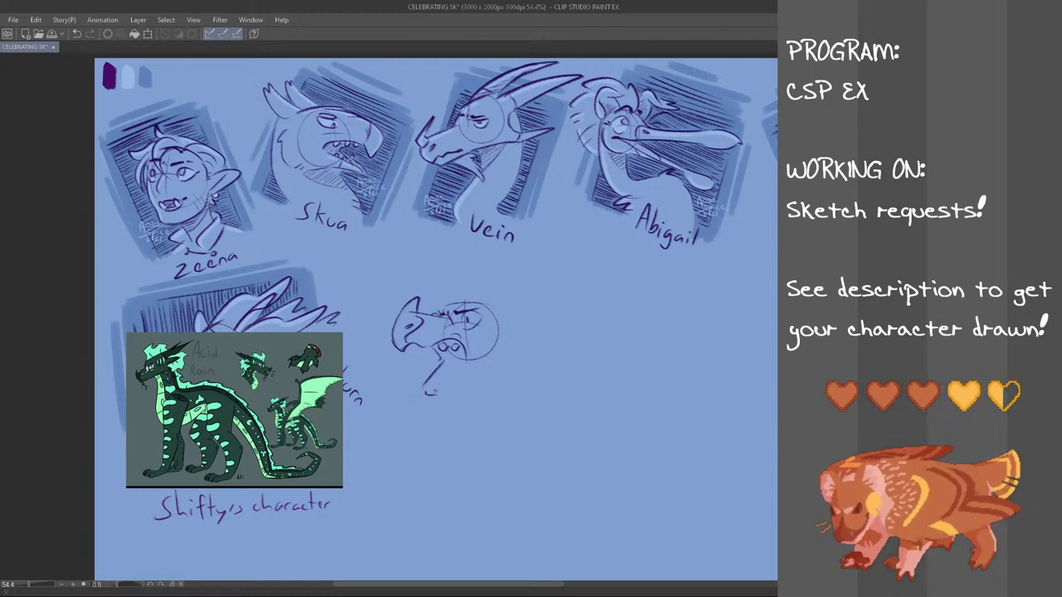
# - Draw the inner rear line of the open lower jaw and connect it to the back of the mouth, retrying the strokes
pyautogui.moveTo(462, 365); pyautogui.dragTo(436, 393)
pyautogui.hotkey('ctrl', 'z')
pyautogui.hotkey('ctrl', 'z')
pyautogui.hotkey('ctrl', 'z')
pyautogui.moveTo(469, 356)
pyautogui.mouseDown()
pyautogui.moveTo(455, 375)
pyautogui.moveTo(459, 367)
pyautogui.mouseUp()
pyautogui.hotkey('ctrl', 'z')
pyautogui.hotkey('ctrl', 'z')
pyautogui.hotkey('ctrl', 'z')
# - Sketch the short curved tip of the lower jaw, undoing unsatisfactory strokes
pyautogui.moveTo(423, 395)
pyautogui.mouseDown()
pyautogui.moveTo(441, 400)
pyautogui.moveTo(490, 360)
pyautogui.moveTo(432, 401)
pyautogui.moveTo(475, 367)
pyautogui.moveTo(444, 398)
pyautogui.mouseUp()
pyautogui.hotkey('ctrl', 'z')
pyautogui.hotkey('ctrl', 'z')
pyautogui.hotkey('ctrl', 'z')
pyautogui.hotkey('ctrl', 'z')
pyautogui.hotkey('ctrl', 'z')
pyautogui.hotkey('ctrl', 'z')
pyautogui.hotkey('ctrl', 'z')
# - Draw the underside of the lower jaw and a short curved cheek stroke at the back of the construction circle
pyautogui.moveTo(491, 362); pyautogui.dragTo(437, 406)
pyautogui.hotkey('ctrl', 'z')
pyautogui.hotkey('ctrl', 'z')
pyautogui.hotkey('ctrl', 'z')
pyautogui.moveTo(499, 333); pyautogui.dragTo(506, 354)
pyautogui.hotkey('ctrl', 'z')
pyautogui.hotkey('ctrl', 'z')
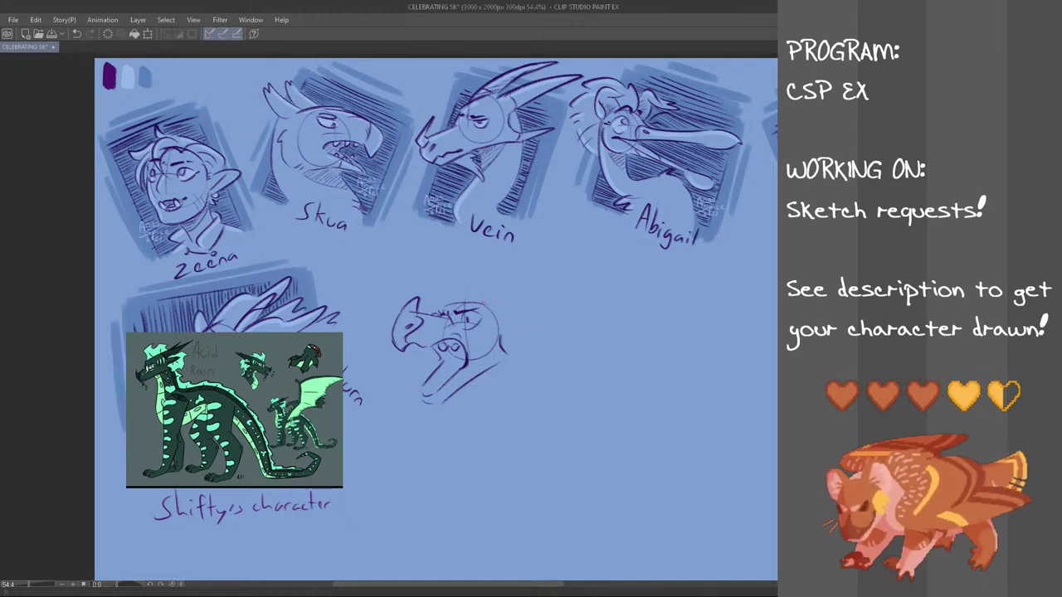
pyautogui.click(168, 336)
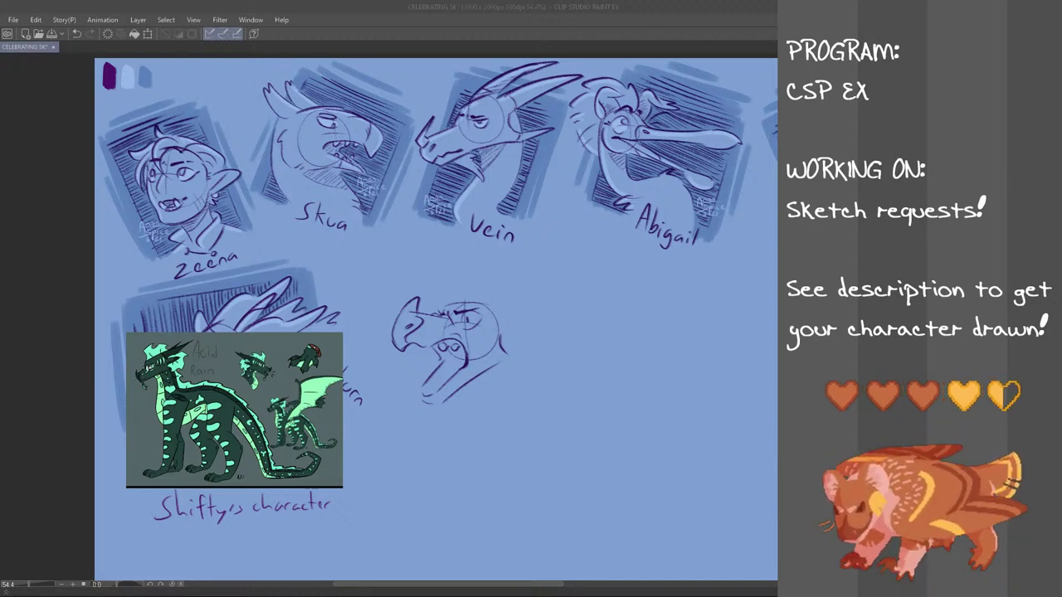
pyautogui.click(343, 5)
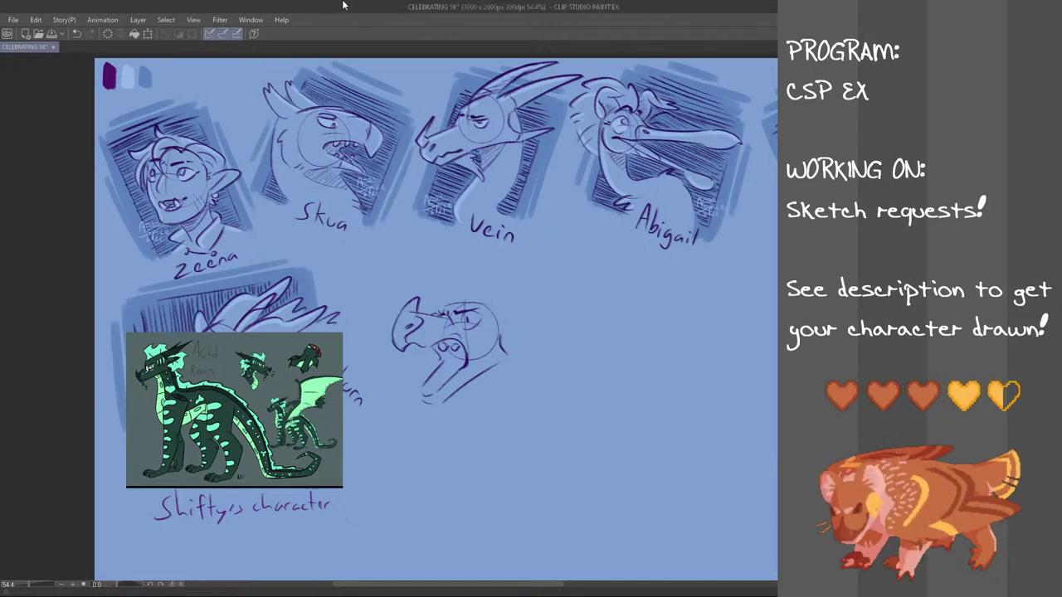
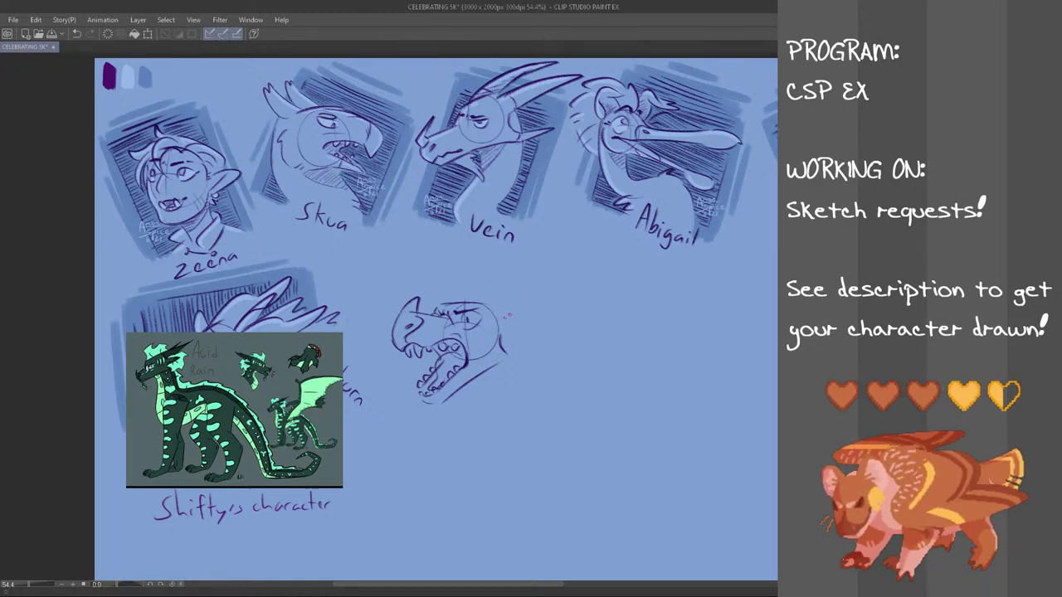
# - Draw a small pointed ear behind the construction circle
pyautogui.moveTo(500, 326)
pyautogui.mouseDown()
pyautogui.moveTo(505, 333)
pyautogui.moveTo(515, 308)
pyautogui.mouseUp()
pyautogui.hotkey('ctrl', 'z')
pyautogui.hotkey('ctrl', 'z')
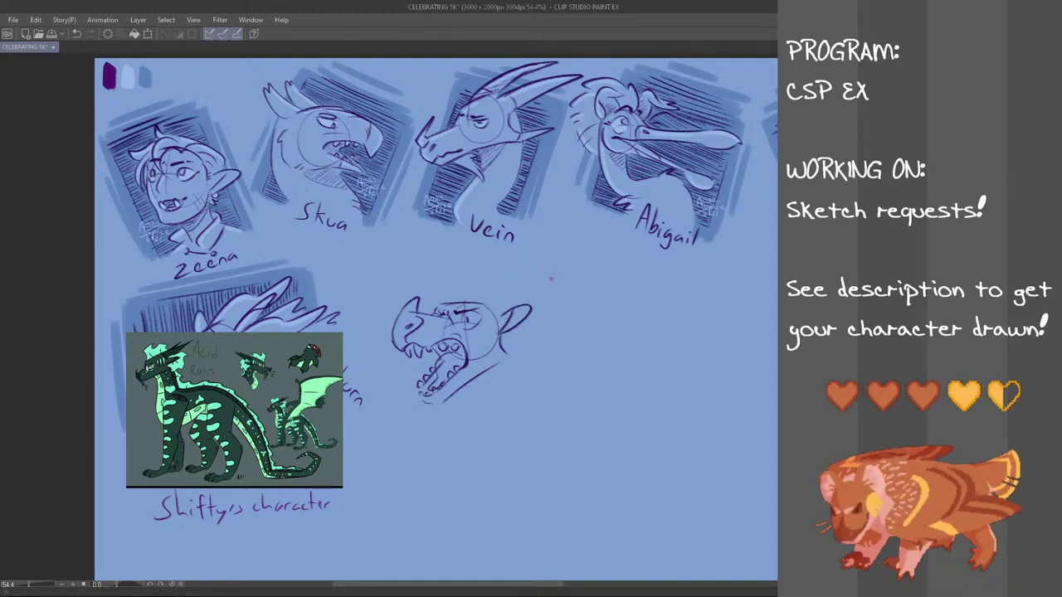
# - Draw the long upper horn sweeping back from the brow above the ear, redoing its edges until they fit
pyautogui.moveTo(473, 302); pyautogui.dragTo(574, 306)
pyautogui.hotkey('ctrl', 'z')
pyautogui.moveTo(481, 300)
pyautogui.mouseDown()
pyautogui.moveTo(569, 311)
pyautogui.moveTo(444, 296)
pyautogui.moveTo(531, 288)
pyautogui.mouseUp()
pyautogui.hotkey('ctrl', 'z')
pyautogui.hotkey('ctrl', 'z')
pyautogui.moveTo(448, 303); pyautogui.dragTo(534, 287)
pyautogui.hotkey('ctrl', 'z')
pyautogui.moveTo(468, 310); pyautogui.dragTo(577, 294)
pyautogui.hotkey('ctrl', 'z')
pyautogui.hotkey('ctrl', 'z')
# - Draw the lower edge of the horns behind the ear and refine the horn tips, undoing unsatisfactory strokes
pyautogui.moveTo(518, 332); pyautogui.dragTo(572, 298)
pyautogui.hotkey('ctrl', 'z')
pyautogui.hotkey('ctrl', 'z')
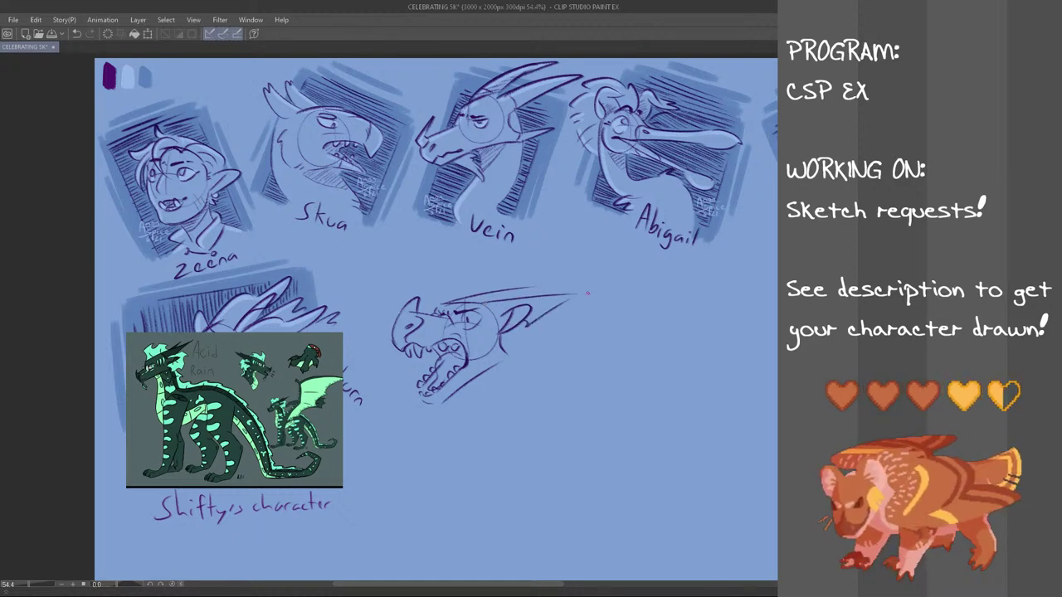
pyautogui.hotkey('ctrl', 'z')
pyautogui.moveTo(521, 325); pyautogui.dragTo(585, 294)
pyautogui.hotkey('ctrl', 'z')
pyautogui.hotkey('ctrl', 'z')
pyautogui.moveTo(530, 319)
pyautogui.mouseDown()
pyautogui.moveTo(579, 299)
pyautogui.moveTo(553, 286)
pyautogui.mouseUp()
pyautogui.hotkey('ctrl', 'z')
pyautogui.hotkey('ctrl', 'z')
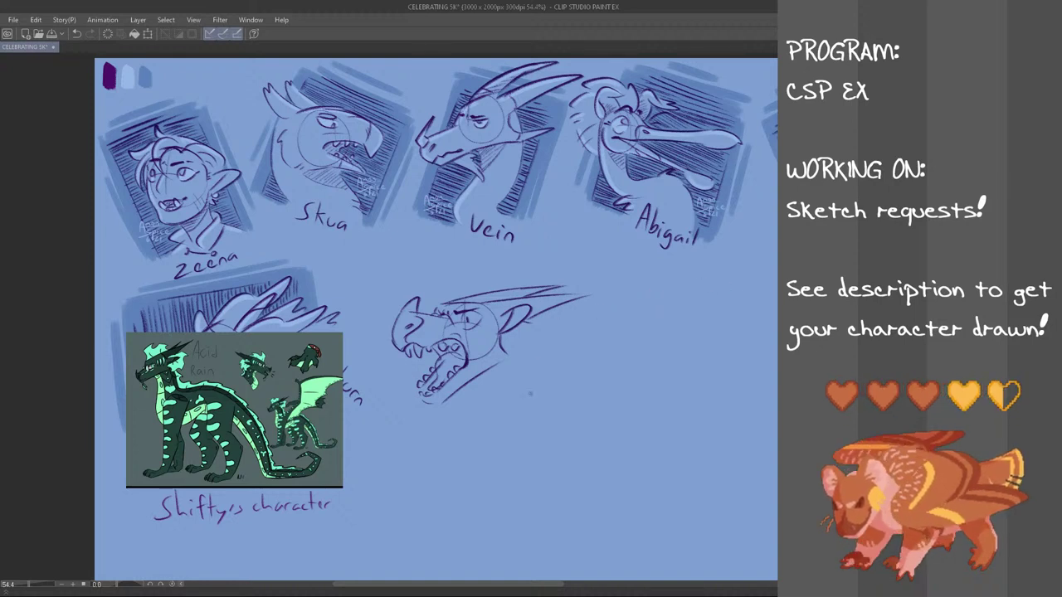
# - Draw the back of the neck below the ear and the curved throat line below the lower jaw
pyautogui.hotkey('ctrl', 'z')
pyautogui.moveTo(513, 320)
pyautogui.mouseDown()
pyautogui.moveTo(533, 361)
pyautogui.moveTo(554, 357)
pyautogui.mouseUp()
pyautogui.hotkey('ctrl', 'z')
pyautogui.moveTo(479, 390)
pyautogui.mouseDown()
pyautogui.moveTo(534, 400)
pyautogui.moveTo(519, 412)
pyautogui.moveTo(537, 418)
pyautogui.mouseUp()
pyautogui.hotkey('ctrl', 'z')
pyautogui.hotkey('ctrl', 'z')
pyautogui.hotkey('ctrl', 'z')
pyautogui.moveTo(472, 386); pyautogui.dragTo(539, 421)
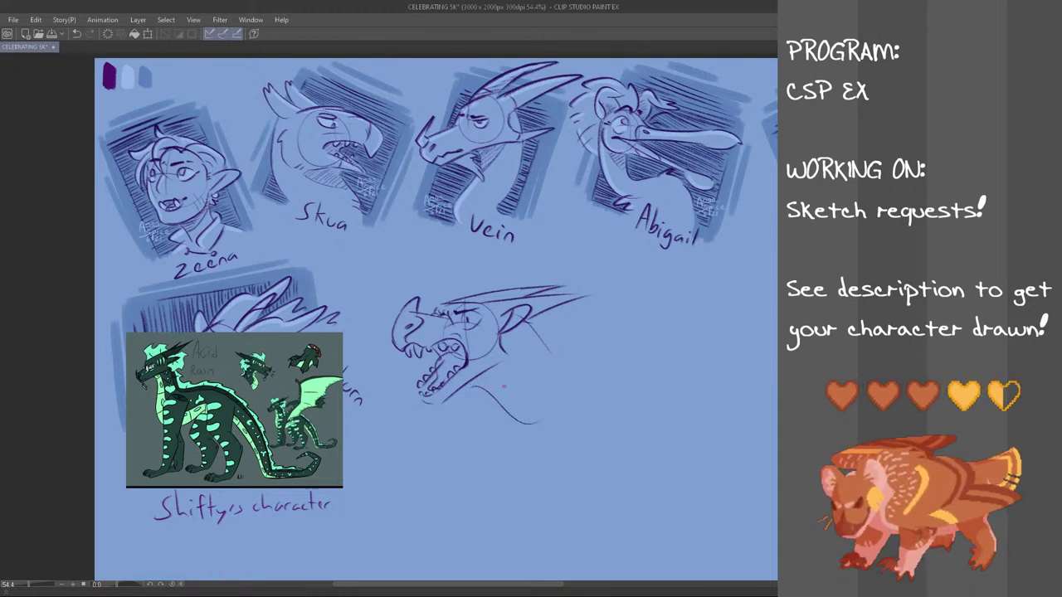
# - Hatch the shadow on the throat directly behind the lower jaw
pyautogui.hotkey('ctrl', 'z')
pyautogui.moveTo(505, 350)
pyautogui.mouseDown()
pyautogui.moveTo(490, 393)
pyautogui.moveTo(477, 378)
pyautogui.moveTo(487, 371)
pyautogui.mouseUp()
pyautogui.hotkey('ctrl', 'z')
pyautogui.moveTo(479, 385)
pyautogui.mouseDown()
pyautogui.moveTo(497, 363)
pyautogui.moveTo(481, 386)
pyautogui.moveTo(483, 372)
pyautogui.mouseUp()
pyautogui.hotkey('ctrl', 'z')
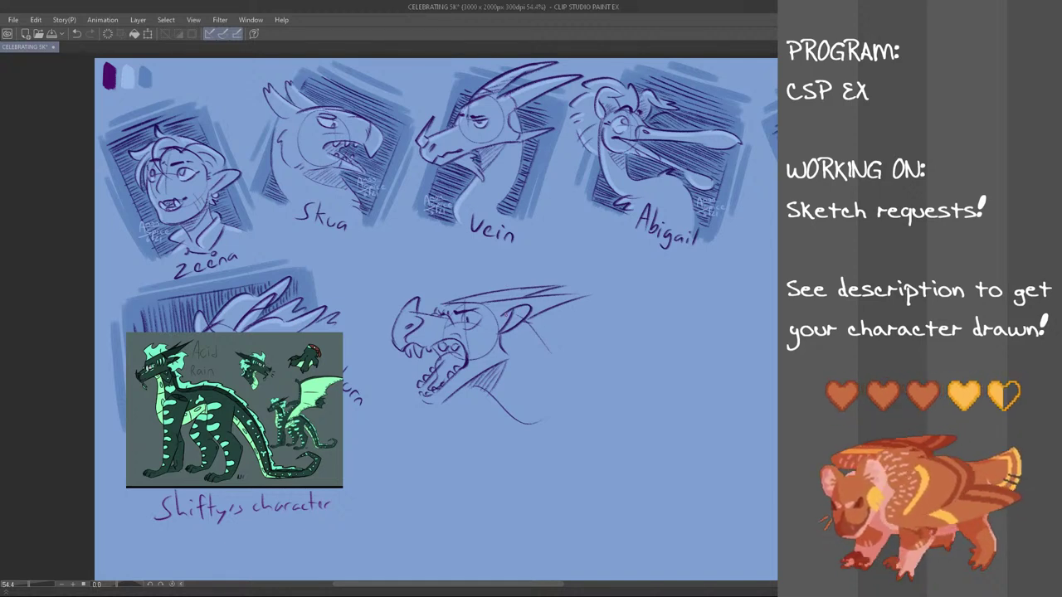
# - Draw the wavy, lobed mane outline hanging behind the ear and down the neck, retrying its curves
pyautogui.moveTo(503, 302)
pyautogui.mouseDown()
pyautogui.moveTo(549, 310)
pyautogui.moveTo(552, 353)
pyautogui.moveTo(516, 385)
pyautogui.moveTo(533, 369)
pyautogui.mouseUp()
pyautogui.hotkey('ctrl', 'z')
pyautogui.hotkey('ctrl', 'z')
pyautogui.hotkey('ctrl', 'z')
pyautogui.hotkey('ctrl', 'z')
pyautogui.hotkey('ctrl', 'z')
pyautogui.hotkey('ctrl', 'z')
pyautogui.hotkey('ctrl', 'z')
pyautogui.hotkey('ctrl', 'z')
pyautogui.moveTo(542, 376)
pyautogui.mouseDown()
pyautogui.moveTo(561, 347)
pyautogui.moveTo(558, 358)
pyautogui.mouseUp()
pyautogui.hotkey('ctrl', 'z')
pyautogui.hotkey('ctrl', 'z')
pyautogui.moveTo(547, 322)
pyautogui.mouseDown()
pyautogui.moveTo(566, 336)
pyautogui.moveTo(566, 356)
pyautogui.mouseUp()
pyautogui.moveTo(543, 321); pyautogui.dragTo(562, 332)
# - Draw a small rounded tuft above the brow, undoing the strokes that do not fit
pyautogui.moveTo(462, 260)
pyautogui.mouseDown()
pyautogui.moveTo(497, 297)
pyautogui.moveTo(462, 294)
pyautogui.moveTo(426, 315)
pyautogui.moveTo(496, 267)
pyautogui.mouseUp()
pyautogui.hotkey('ctrl', 'z')
pyautogui.hotkey('ctrl', 'z')
pyautogui.hotkey('ctrl', 'z')
pyautogui.hotkey('ctrl', 'z')
pyautogui.hotkey('ctrl', 'z')
pyautogui.hotkey('ctrl', 'z')
pyautogui.moveTo(438, 304)
pyautogui.mouseDown()
pyautogui.moveTo(428, 319)
pyautogui.moveTo(447, 291)
pyautogui.mouseUp()
pyautogui.hotkey('ctrl', 'z')
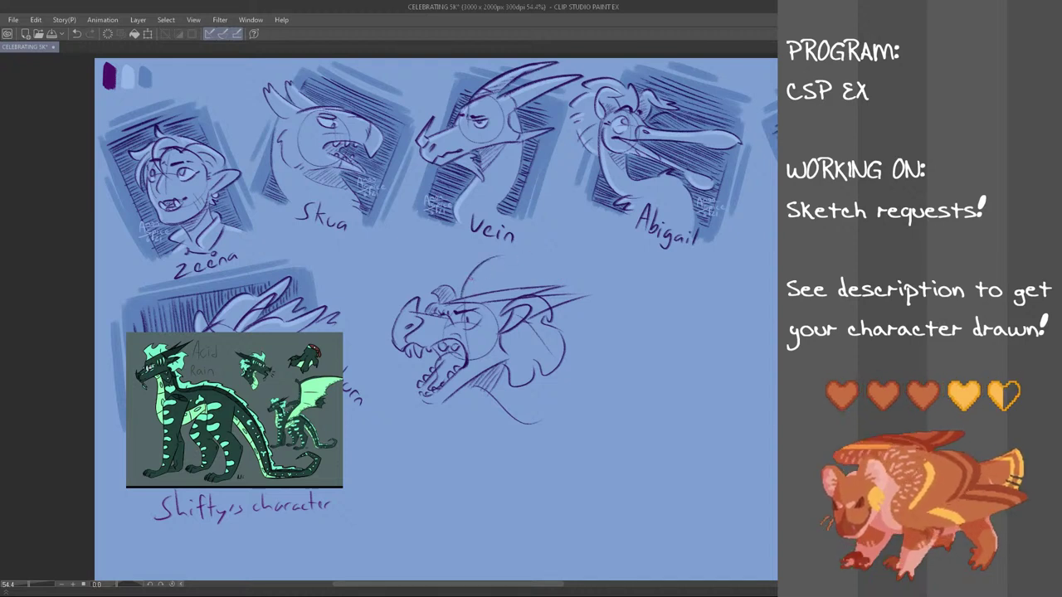
pyautogui.moveTo(453, 290)
pyautogui.mouseDown()
pyautogui.moveTo(459, 300)
pyautogui.moveTo(483, 254)
pyautogui.moveTo(466, 262)
pyautogui.moveTo(496, 268)
pyautogui.moveTo(502, 255)
pyautogui.moveTo(490, 274)
pyautogui.moveTo(542, 284)
pyautogui.mouseUp()
pyautogui.hotkey('ctrl', 'z')
pyautogui.hotkey('ctrl', 'z')
pyautogui.hotkey('ctrl', 'z')
pyautogui.moveTo(478, 276)
pyautogui.mouseDown()
pyautogui.moveTo(512, 267)
pyautogui.moveTo(541, 271)
pyautogui.mouseUp()
pyautogui.hotkey('ctrl', 'z')
pyautogui.hotkey('ctrl', 'z')
pyautogui.hotkey('ctrl', 'z')
pyautogui.hotkey('ctrl', 'z')
pyautogui.hotkey('ctrl', 'y')
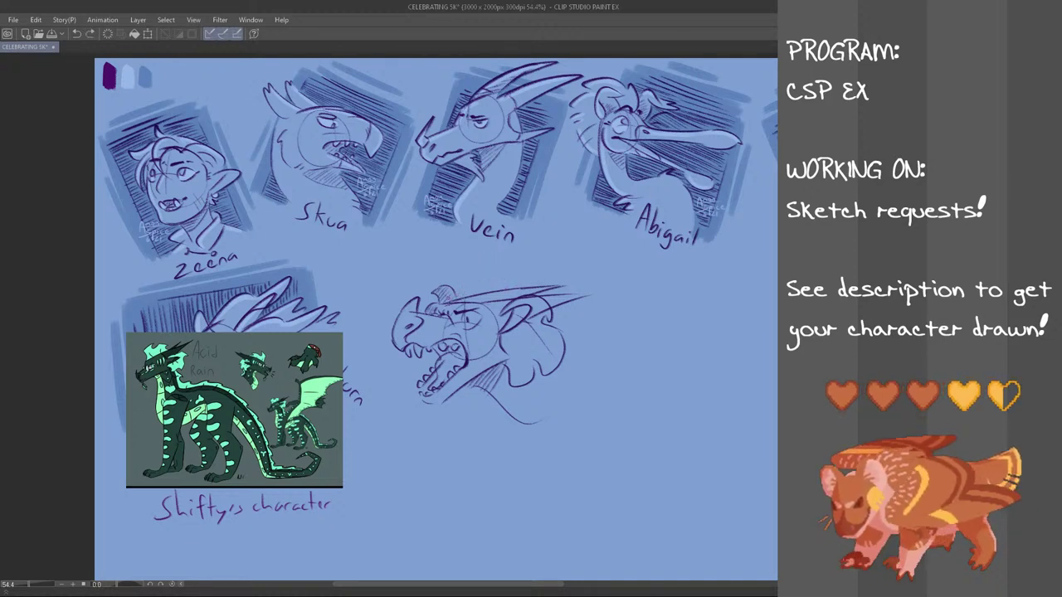
# - Draw the mane's wavy upper outline above the horns and add curls along its rear edge
pyautogui.moveTo(454, 298)
pyautogui.mouseDown()
pyautogui.moveTo(459, 272)
pyautogui.moveTo(488, 264)
pyautogui.moveTo(494, 278)
pyautogui.moveTo(529, 272)
pyautogui.moveTo(541, 283)
pyautogui.mouseUp()
pyautogui.hotkey('ctrl', 'z')
pyautogui.hotkey('ctrl', 'z')
pyautogui.hotkey('ctrl', 'z')
pyautogui.hotkey('ctrl', 'z')
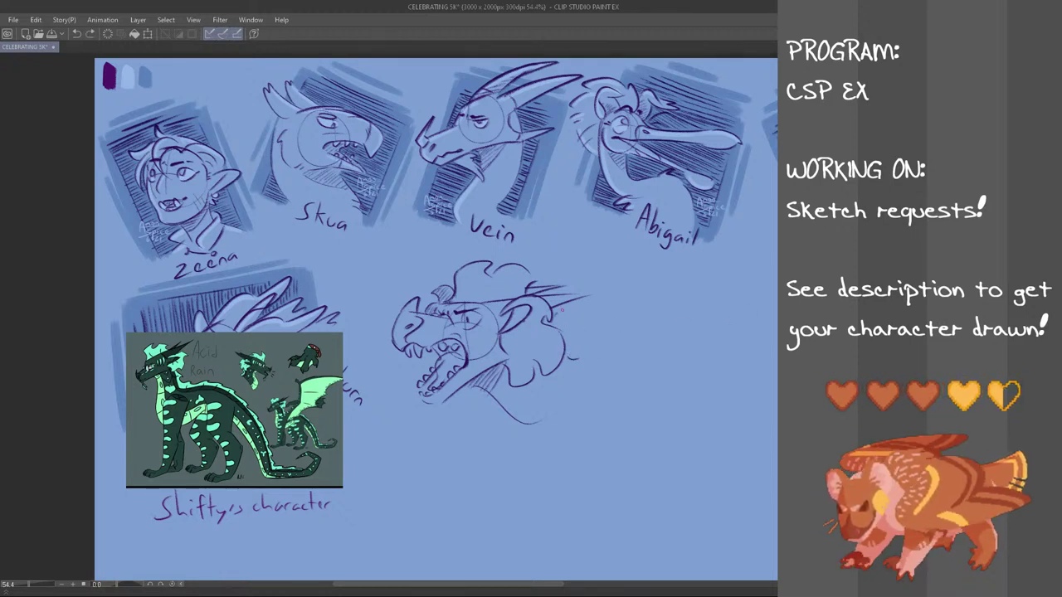
pyautogui.hotkey('ctrl', 'z')
pyautogui.moveTo(571, 312); pyautogui.dragTo(581, 337)
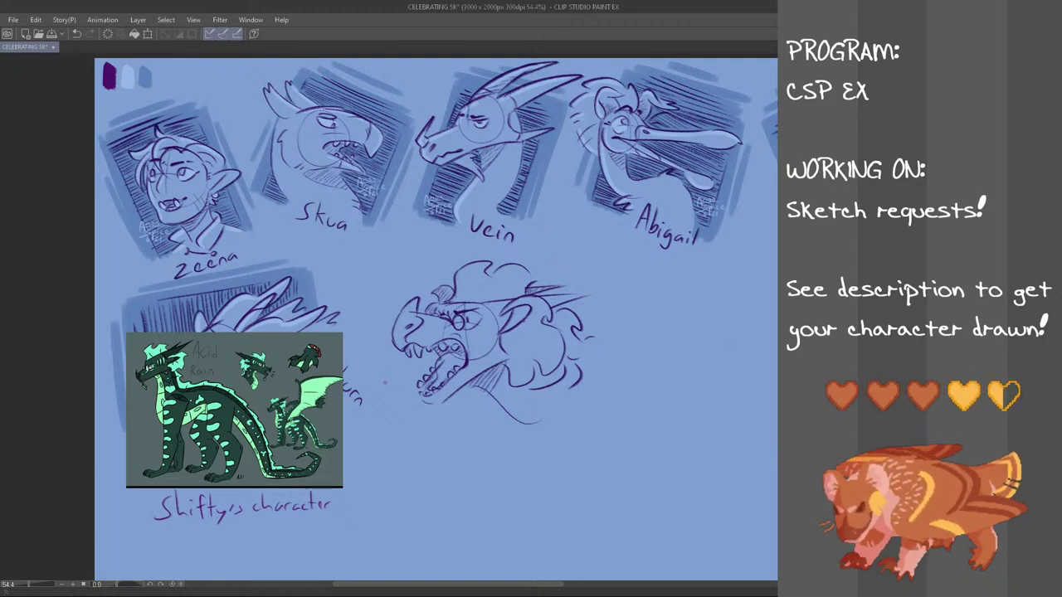
pyautogui.moveTo(441, 397); pyautogui.dragTo(507, 438)
pyautogui.hotkey('ctrl', 'z')
pyautogui.hotkey('ctrl', 'z')
pyautogui.hotkey('ctrl', 'z')
pyautogui.moveTo(453, 401); pyautogui.dragTo(500, 429)
pyautogui.moveTo(595, 293); pyautogui.dragTo(537, 262)
pyautogui.hotkey('ctrl', 'z')
pyautogui.moveTo(595, 295); pyautogui.dragTo(512, 256)
pyautogui.hotkey('ctrl', 'z')
pyautogui.moveTo(594, 294); pyautogui.dragTo(509, 251)
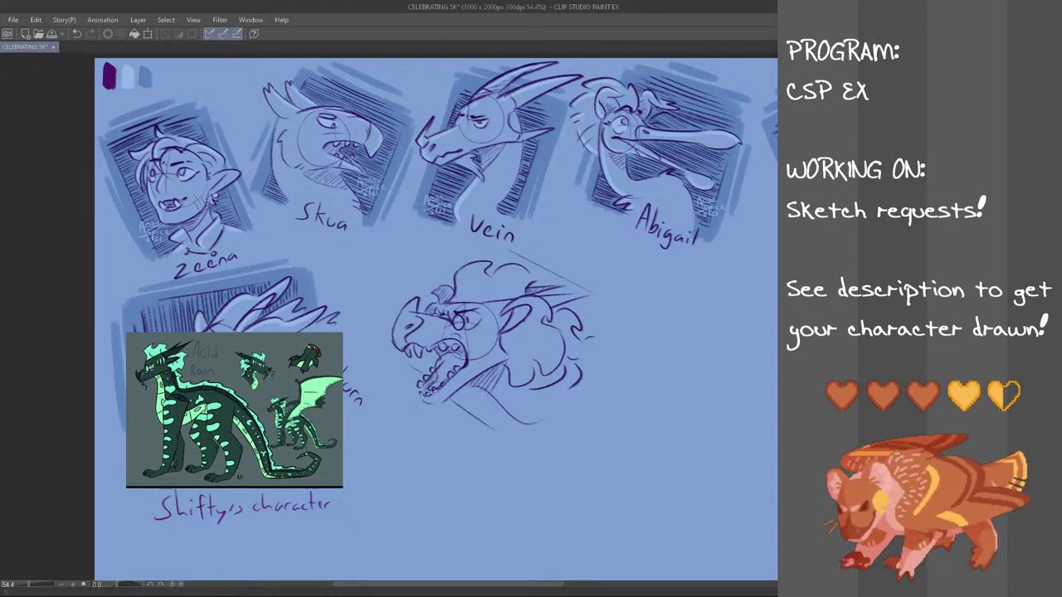
pyautogui.hotkey('ctrl', 'z')
pyautogui.hotkey('ctrl', 'z')
# - Draw straight background frame edges below the throat and diagonally above the mane
pyautogui.moveTo(455, 398); pyautogui.dragTo(507, 427)
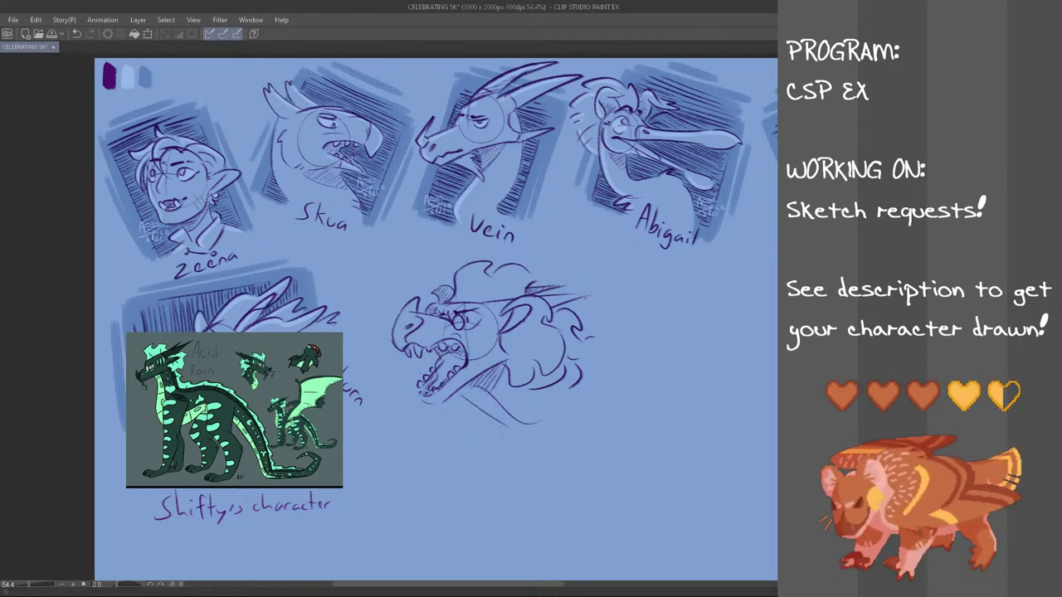
pyautogui.moveTo(521, 261); pyautogui.dragTo(580, 289)
pyautogui.hotkey('ctrl', 'z')
pyautogui.moveTo(481, 251); pyautogui.dragTo(553, 286)
pyautogui.hotkey('ctrl', 'z')
pyautogui.moveTo(495, 248)
pyautogui.mouseDown()
pyautogui.moveTo(602, 299)
pyautogui.moveTo(475, 244)
pyautogui.mouseUp()
# - Draw the slanting background frame edge above the snout horn with a short parallel stroke beside it
pyautogui.moveTo(407, 303); pyautogui.dragTo(438, 260)
pyautogui.hotkey('ctrl', 'z')
pyautogui.moveTo(392, 311); pyautogui.dragTo(442, 242)
pyautogui.moveTo(416, 267); pyautogui.dragTo(397, 287)
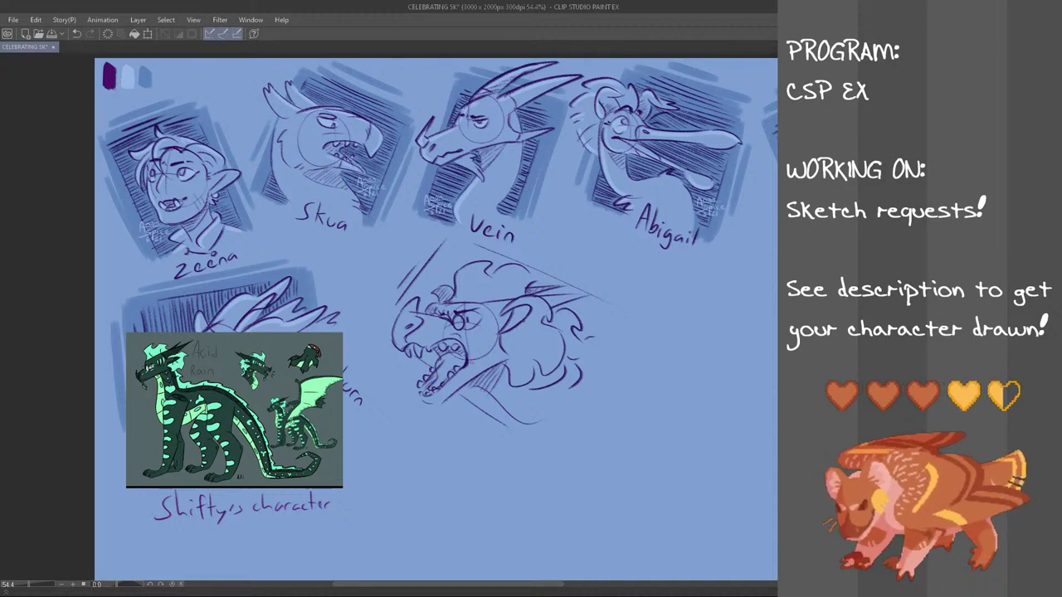
# - Hatch the band along the throat below the jaw and add strokes inside the open mouth
pyautogui.moveTo(456, 386); pyautogui.dragTo(523, 431)
pyautogui.moveTo(532, 425); pyautogui.dragTo(529, 432)
pyautogui.moveTo(436, 358)
pyautogui.mouseDown()
pyautogui.moveTo(433, 369)
pyautogui.moveTo(424, 358)
pyautogui.mouseUp()
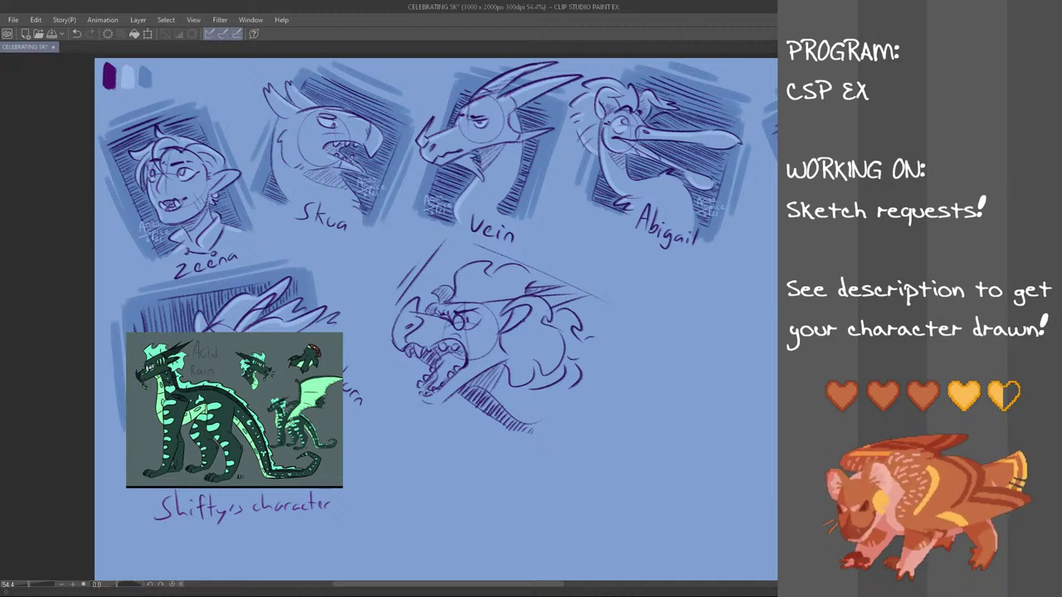
# - Hatch the background behind the mane's rear curls and the area around the horn tips
pyautogui.moveTo(584, 298)
pyautogui.mouseDown()
pyautogui.moveTo(571, 312)
pyautogui.moveTo(584, 322)
pyautogui.moveTo(579, 333)
pyautogui.moveTo(595, 331)
pyautogui.mouseUp()
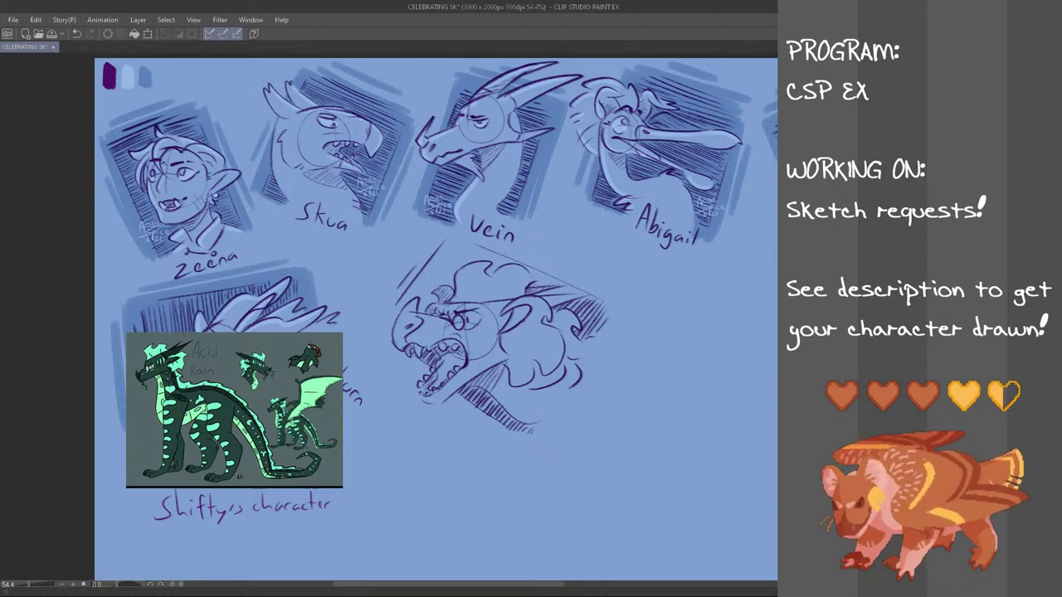
pyautogui.moveTo(538, 295)
pyautogui.mouseDown()
pyautogui.moveTo(568, 285)
pyautogui.moveTo(533, 287)
pyautogui.mouseUp()
pyautogui.moveTo(548, 276); pyautogui.dragTo(540, 287)
pyautogui.moveTo(555, 276); pyautogui.dragTo(551, 285)
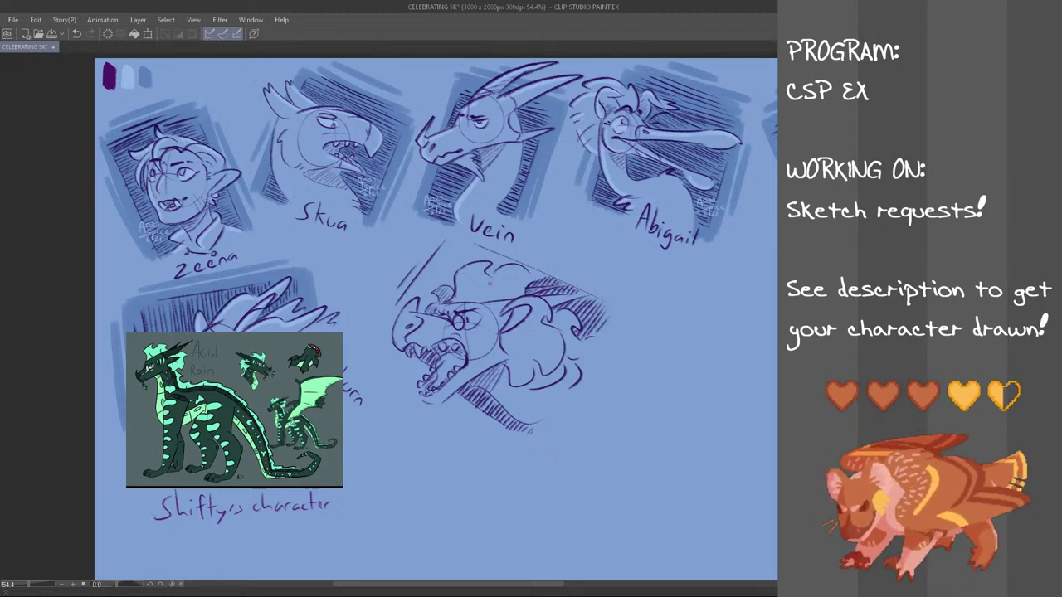
# - Hatch the background between the snout horn and the brow tuft with slanting strokes
pyautogui.hotkey('ctrl', 'z')
pyautogui.moveTo(431, 293); pyautogui.dragTo(422, 310)
pyautogui.moveTo(439, 293)
pyautogui.mouseDown()
pyautogui.moveTo(431, 260)
pyautogui.moveTo(399, 307)
pyautogui.mouseUp()
pyautogui.moveTo(448, 244)
pyautogui.mouseDown()
pyautogui.moveTo(398, 309)
pyautogui.moveTo(417, 294)
pyautogui.moveTo(406, 302)
pyautogui.mouseUp()
pyautogui.moveTo(436, 276); pyautogui.dragTo(419, 300)
pyautogui.moveTo(439, 283)
pyautogui.mouseDown()
pyautogui.moveTo(424, 297)
pyautogui.moveTo(439, 283)
pyautogui.mouseUp()
pyautogui.moveTo(453, 269); pyautogui.dragTo(442, 281)
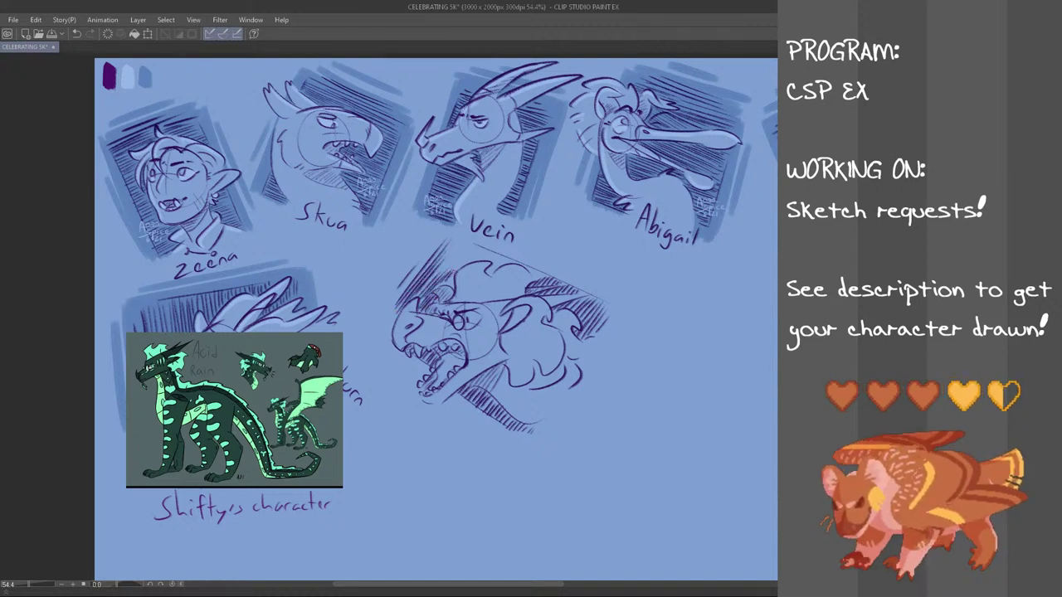
# - Hatch the background above the mane up to the diagonal frame edge
pyautogui.moveTo(458, 244)
pyautogui.mouseDown()
pyautogui.moveTo(434, 274)
pyautogui.moveTo(487, 271)
pyautogui.mouseUp()
pyautogui.moveTo(506, 257)
pyautogui.mouseDown()
pyautogui.moveTo(488, 276)
pyautogui.moveTo(495, 270)
pyautogui.mouseUp()
pyautogui.moveTo(502, 255)
pyautogui.mouseDown()
pyautogui.moveTo(495, 261)
pyautogui.moveTo(529, 275)
pyautogui.mouseUp()
pyautogui.moveTo(539, 271); pyautogui.dragTo(534, 279)
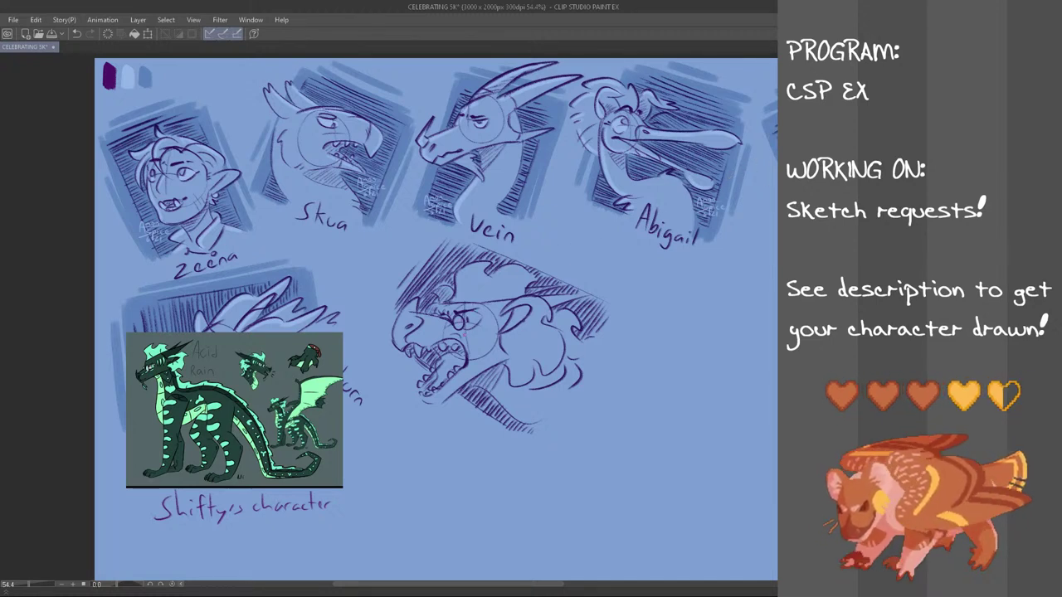
# - Paint darker blue background strokes along the frame's upper-left and upper-right edges around the Acid Rain head
pyautogui.moveTo(371, 338)
pyautogui.mouseDown()
pyautogui.moveTo(470, 420)
pyautogui.moveTo(413, 372)
pyautogui.moveTo(454, 396)
pyautogui.moveTo(449, 379)
pyautogui.moveTo(367, 322)
pyautogui.moveTo(499, 397)
pyautogui.mouseUp()
pyautogui.hotkey('ctrl', 'z')
pyautogui.hotkey('ctrl', 'z')
pyautogui.moveTo(382, 318)
pyautogui.mouseDown()
pyautogui.moveTo(516, 402)
pyautogui.moveTo(436, 249)
pyautogui.moveTo(446, 236)
pyautogui.mouseUp()
pyautogui.hotkey('ctrl', 'z')
pyautogui.moveTo(372, 322); pyautogui.dragTo(447, 235)
pyautogui.moveTo(359, 329); pyautogui.dragTo(432, 233)
pyautogui.moveTo(391, 263); pyautogui.dragTo(369, 287)
pyautogui.moveTo(450, 239)
pyautogui.mouseDown()
pyautogui.moveTo(608, 316)
pyautogui.moveTo(616, 306)
pyautogui.moveTo(482, 238)
pyautogui.moveTo(594, 289)
pyautogui.mouseUp()
pyautogui.hotkey('ctrl', 'z')
pyautogui.hotkey('ctrl', 'z')
pyautogui.hotkey('ctrl', 'z')
# - Fill the background behind the snout, mane and horns with darker blue tone and add an edge stroke below the jaw
pyautogui.moveTo(398, 316)
pyautogui.mouseDown()
pyautogui.moveTo(442, 255)
pyautogui.moveTo(437, 270)
pyautogui.moveTo(462, 248)
pyautogui.mouseUp()
pyautogui.moveTo(413, 325); pyautogui.dragTo(469, 257)
pyautogui.moveTo(426, 335)
pyautogui.mouseDown()
pyautogui.moveTo(468, 258)
pyautogui.moveTo(439, 323)
pyautogui.moveTo(490, 265)
pyautogui.moveTo(449, 352)
pyautogui.mouseUp()
pyautogui.moveTo(514, 272)
pyautogui.mouseDown()
pyautogui.moveTo(451, 357)
pyautogui.moveTo(470, 370)
pyautogui.mouseUp()
pyautogui.moveTo(554, 297); pyautogui.dragTo(490, 383)
pyautogui.moveTo(561, 298); pyautogui.dragTo(503, 390)
pyautogui.moveTo(583, 307)
pyautogui.mouseDown()
pyautogui.moveTo(507, 395)
pyautogui.moveTo(539, 365)
pyautogui.mouseUp()
pyautogui.moveTo(599, 311); pyautogui.dragTo(565, 360)
pyautogui.moveTo(612, 320); pyautogui.dragTo(600, 331)
pyautogui.moveTo(365, 359)
pyautogui.mouseDown()
pyautogui.moveTo(495, 447)
pyautogui.moveTo(413, 398)
pyautogui.moveTo(491, 439)
pyautogui.mouseUp()
pyautogui.hotkey('ctrl', 'z')
pyautogui.hotkey('ctrl', 'z')
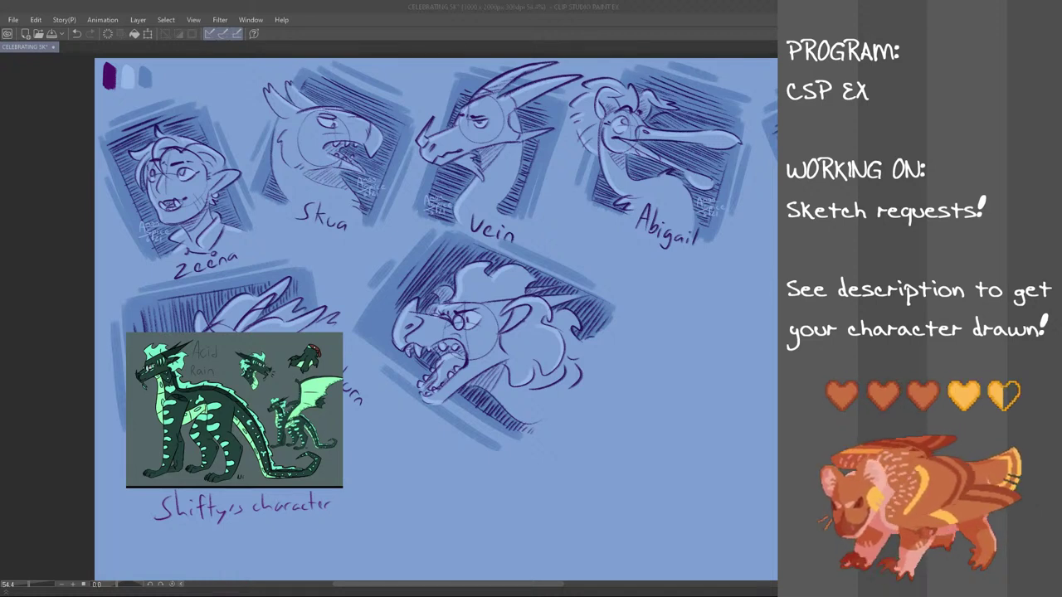
# - Handwrite the label "Acid Rain" in dark purple below the dragon's mane
pyautogui.click(326, 5)
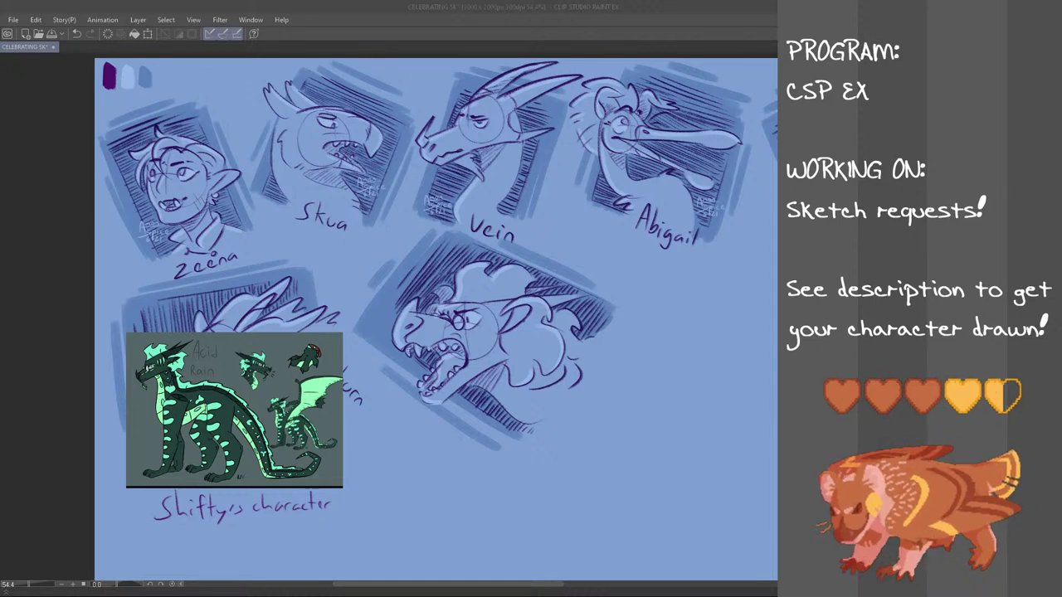
pyautogui.click(361, 3)
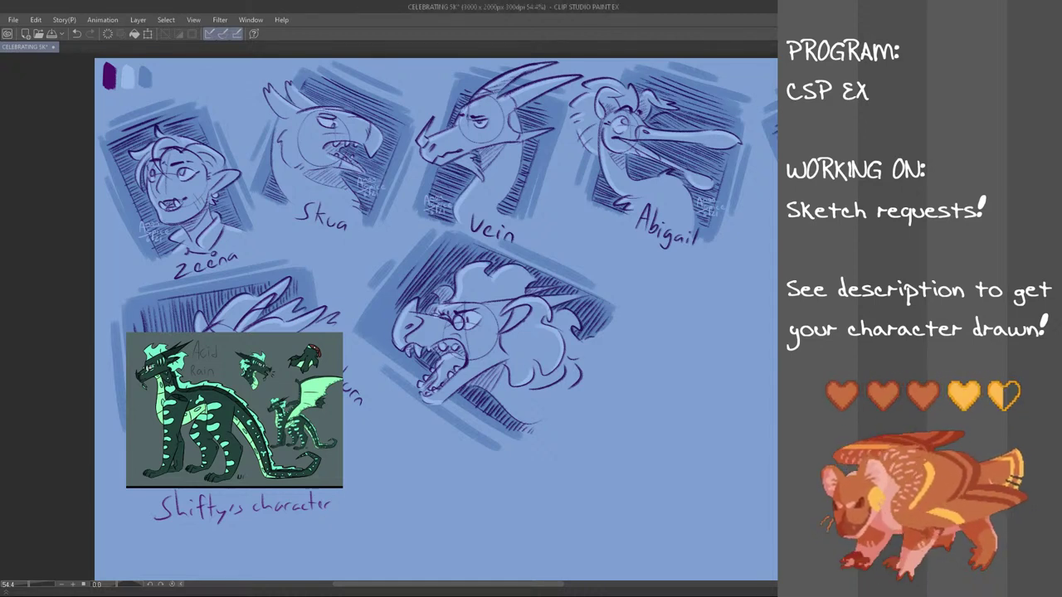
pyautogui.moveTo(553, 419)
pyautogui.mouseDown()
pyautogui.moveTo(551, 390)
pyautogui.moveTo(568, 401)
pyautogui.moveTo(593, 391)
pyautogui.moveTo(578, 429)
pyautogui.mouseUp()
pyautogui.hotkey('ctrl', 'z')
pyautogui.hotkey('ctrl', 'z')
pyautogui.hotkey('ctrl', 'z')
pyautogui.hotkey('ctrl', 'z')
pyautogui.hotkey('ctrl', 'z')
pyautogui.moveTo(571, 407); pyautogui.dragTo(617, 420)
pyautogui.hotkey('ctrl', 'z')
pyautogui.hotkey('ctrl', 'z')
pyautogui.hotkey('ctrl', 'z')
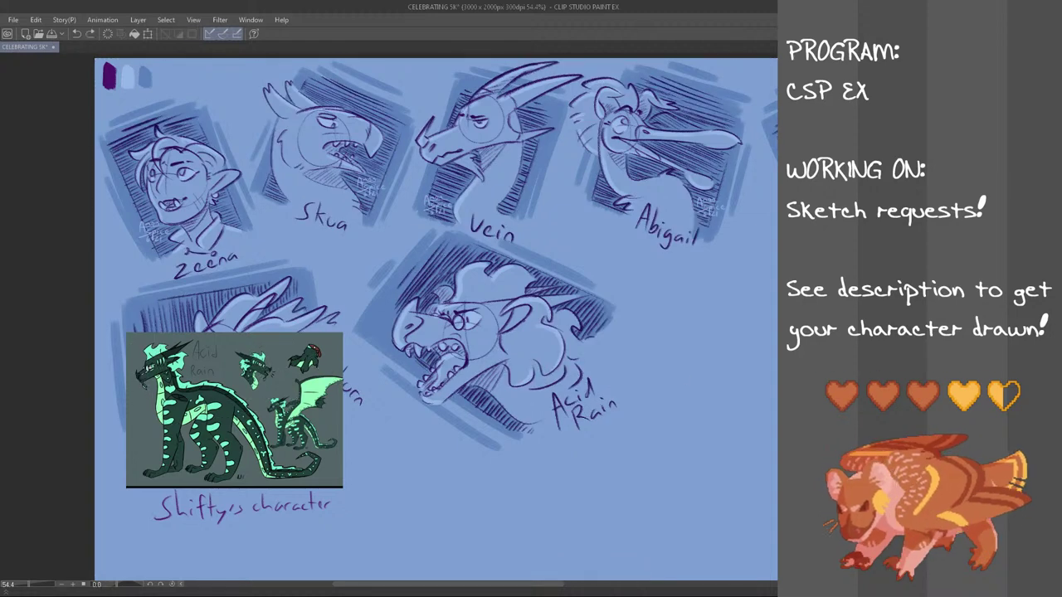
# - Select the "Acid Rain" label, nudge it slightly closer to the neck, and deselect it
pyautogui.moveTo(627, 381); pyautogui.dragTo(620, 388)
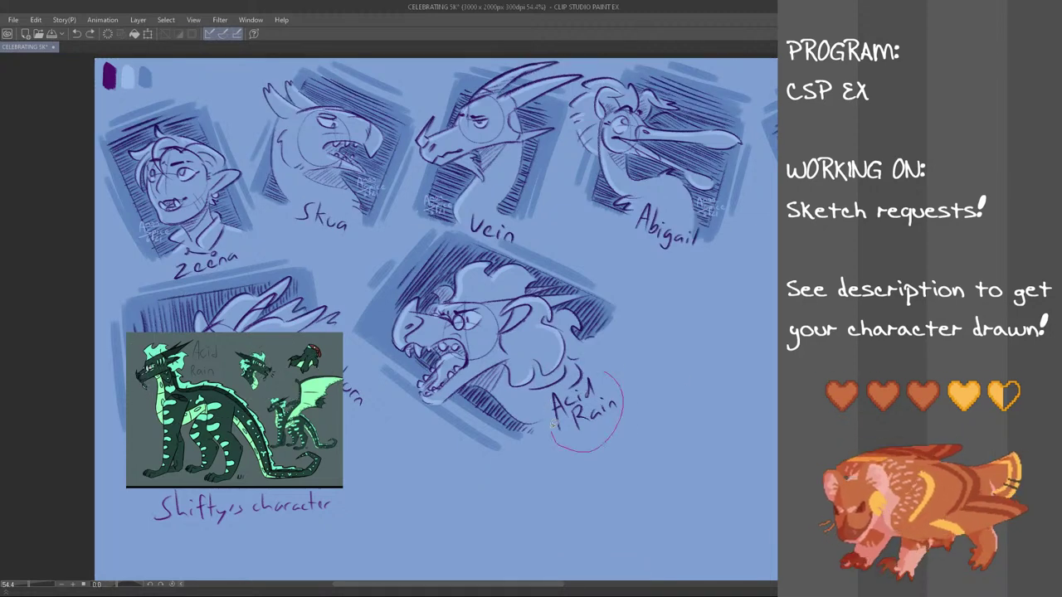
pyautogui.moveTo(554, 388); pyautogui.dragTo(582, 381)
pyautogui.hotkey('ctrl', 't')
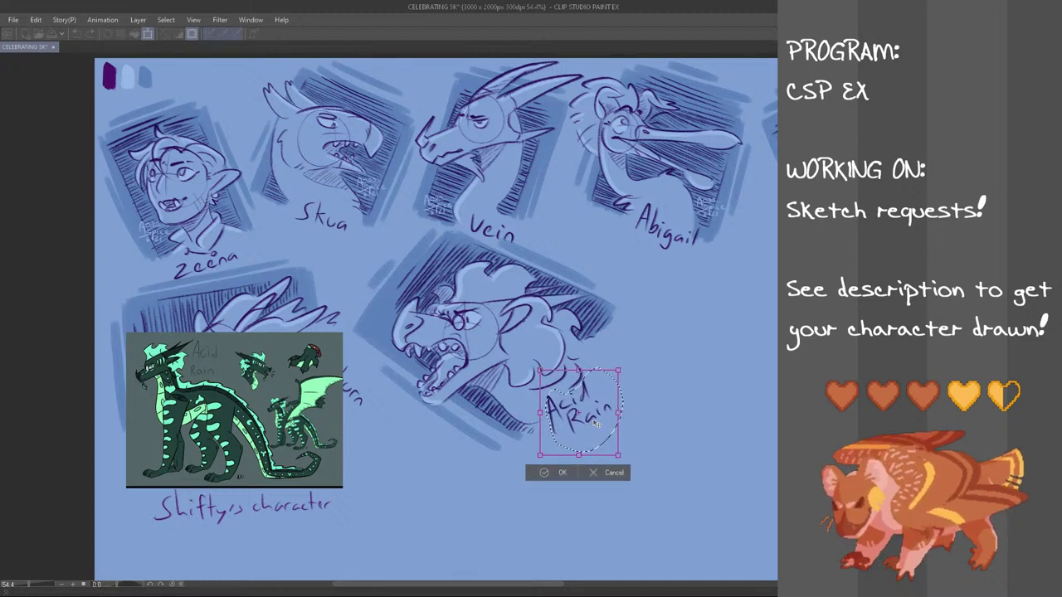
pyautogui.click(562, 471)
pyautogui.hotkey('ctrl', 'd')
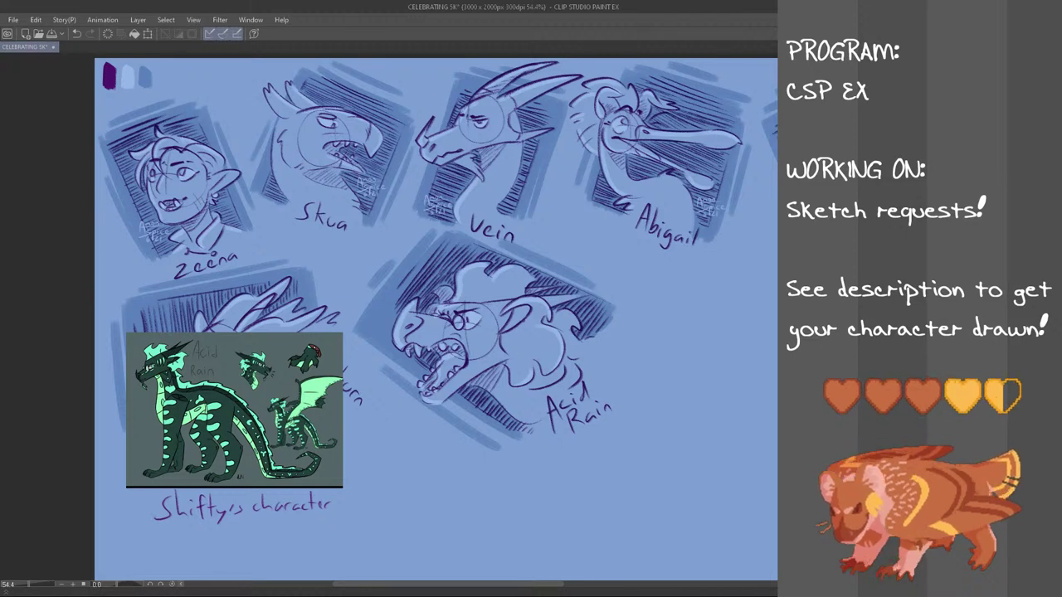
# - Save the page and clear the Acid Rain reference sheet and its caption from the canvas
pyautogui.hotkey('ctrl', 's')
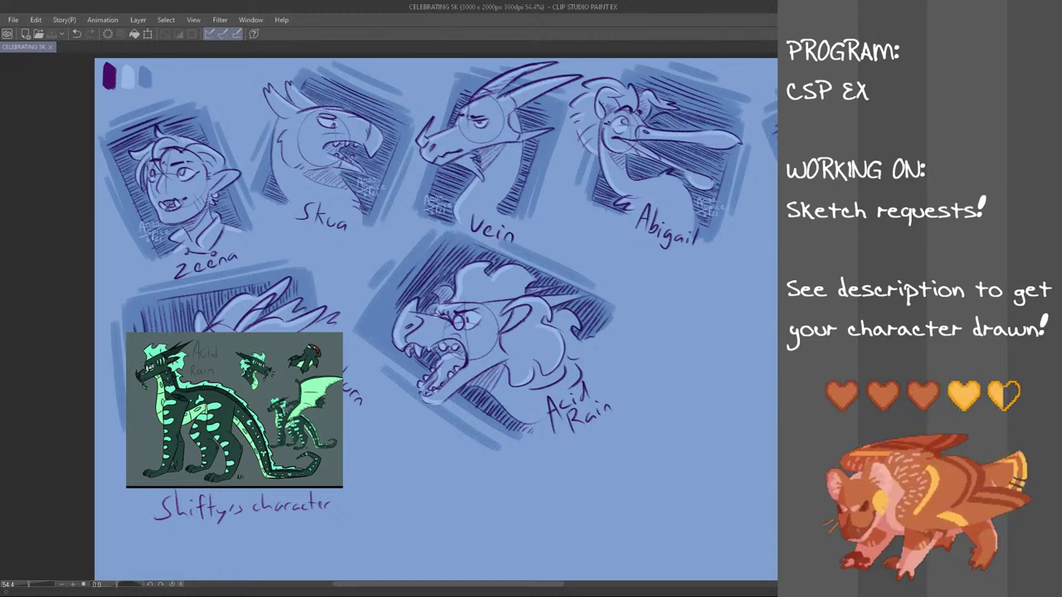
pyautogui.hotkey('alt', 'Tab')
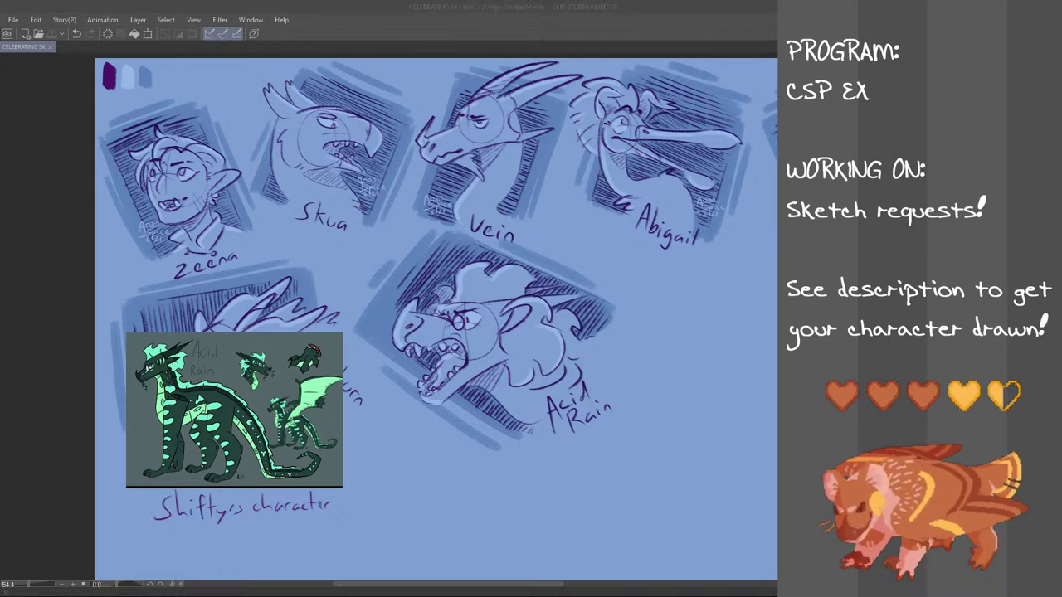
pyautogui.click(542, 217)
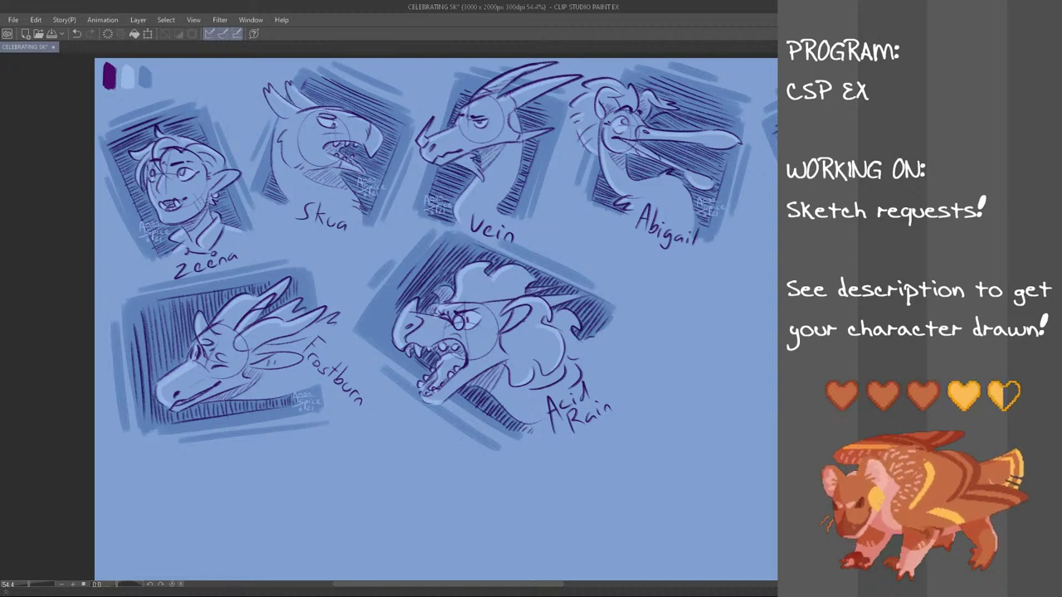
# - Select the "Vein" label and move it slightly up, away from the Acid Rain frame
pyautogui.moveTo(523, 228); pyautogui.dragTo(524, 241)
pyautogui.moveTo(491, 238); pyautogui.dragTo(470, 213)
pyautogui.hotkey('ctrl', 't')
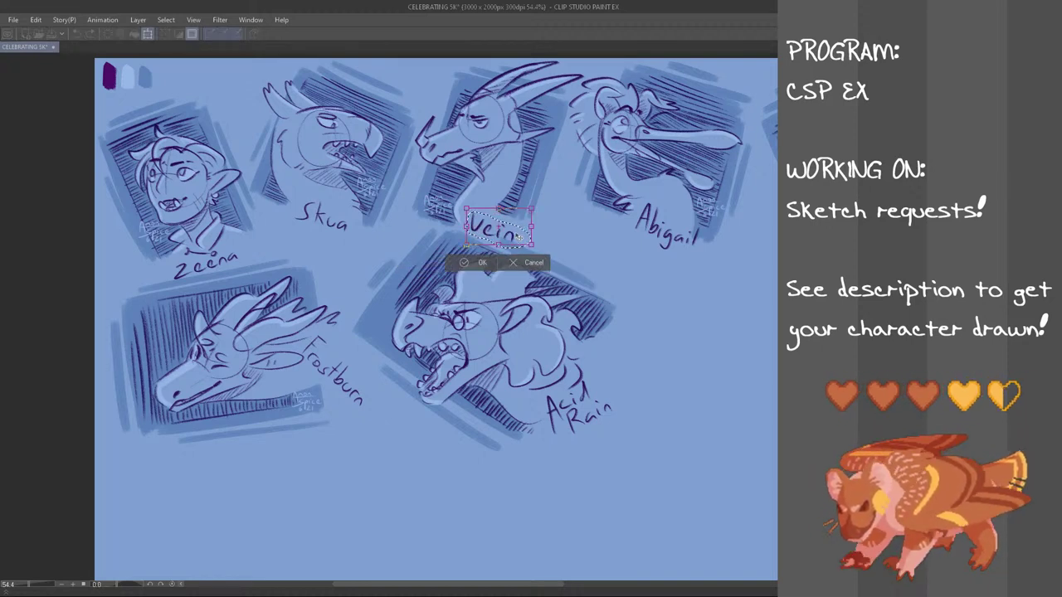
pyautogui.click(485, 263)
pyautogui.hotkey('ctrl', 'd')
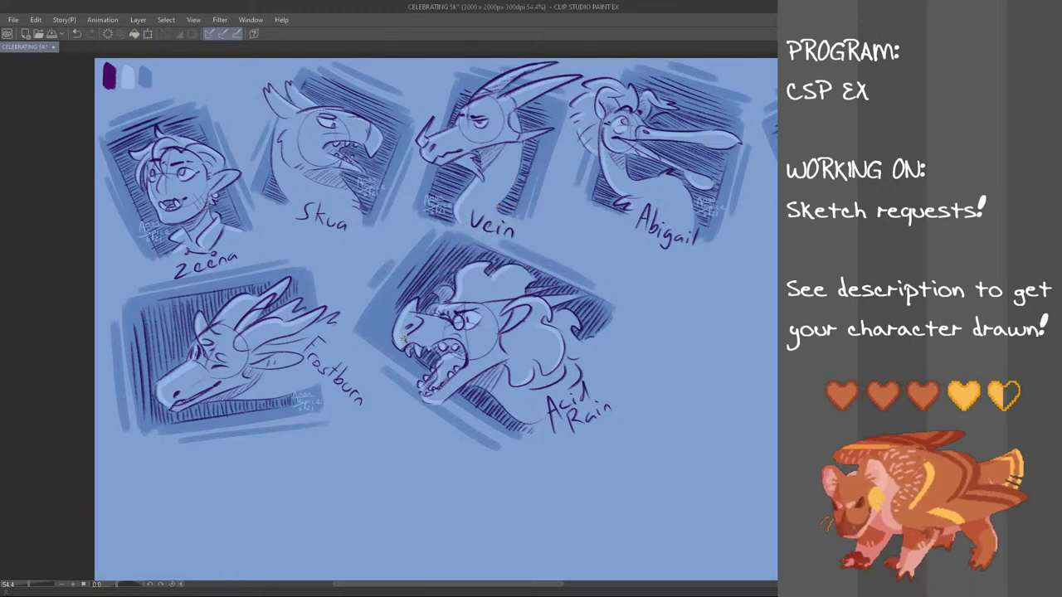
# - Place a copy of the Vein sketch's signature on the hatching below Acid Rain's jaw
pyautogui.moveTo(431, 172); pyautogui.dragTo(435, 174)
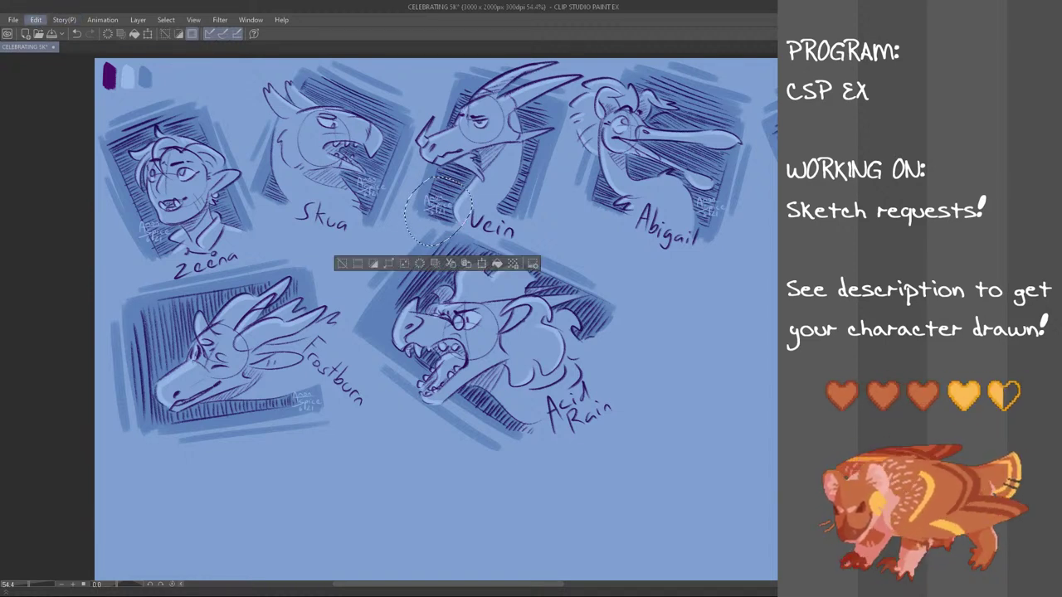
pyautogui.hotkey('ctrl', 't')
pyautogui.moveTo(437, 213)
pyautogui.mouseDown()
pyautogui.moveTo(496, 444)
pyautogui.moveTo(500, 425)
pyautogui.moveTo(487, 422)
pyautogui.mouseUp()
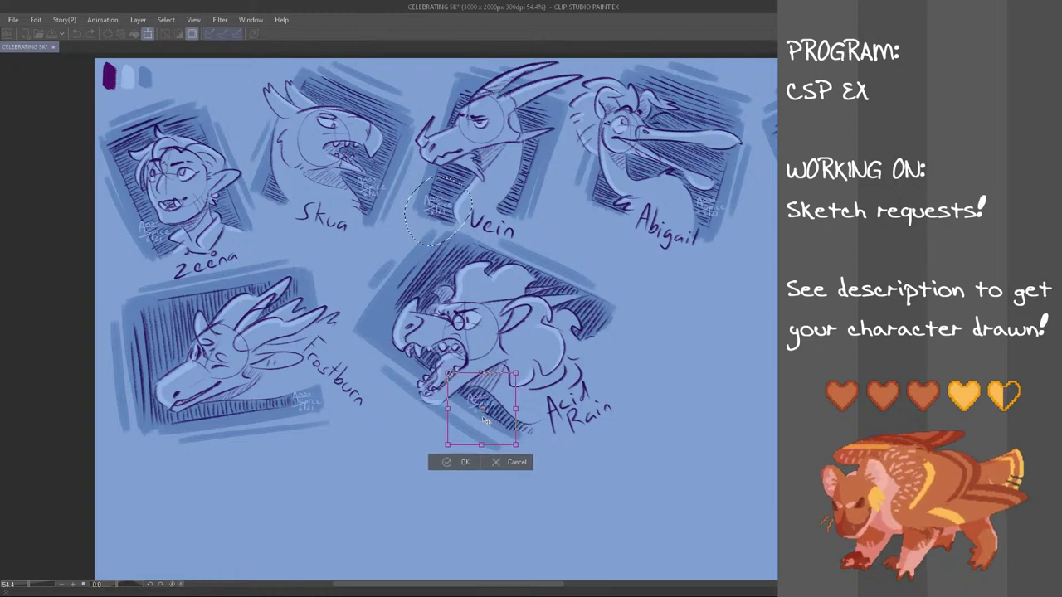
pyautogui.click(466, 462)
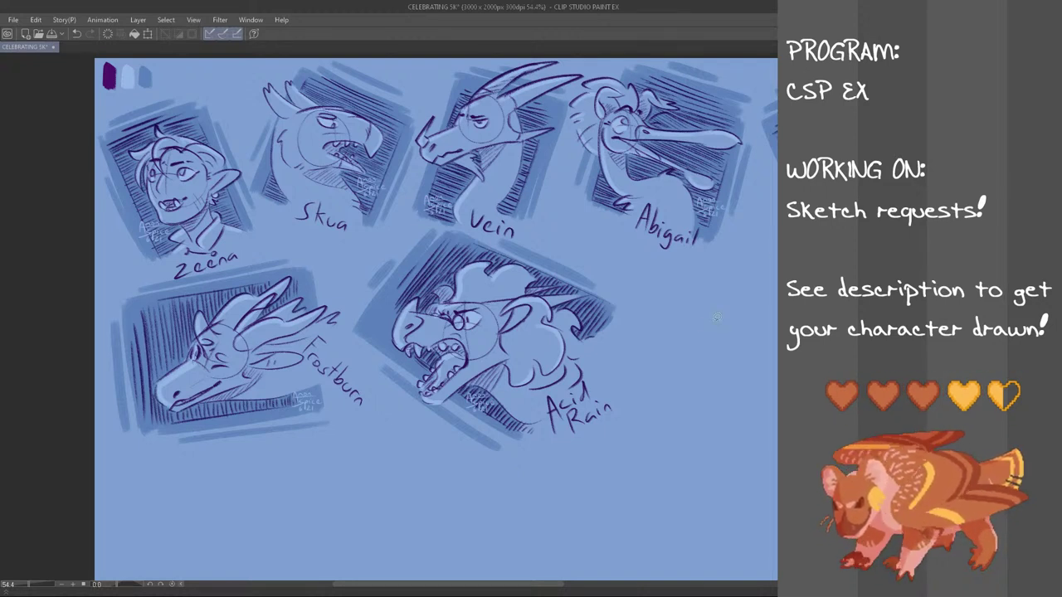
# - Select the whole Acid Rain sketch with its label and shift it slightly toward the Frostburn sketch
pyautogui.moveTo(637, 292)
pyautogui.mouseDown()
pyautogui.moveTo(526, 495)
pyautogui.moveTo(416, 434)
pyautogui.moveTo(354, 322)
pyautogui.moveTo(360, 245)
pyautogui.moveTo(432, 222)
pyautogui.moveTo(512, 237)
pyautogui.mouseUp()
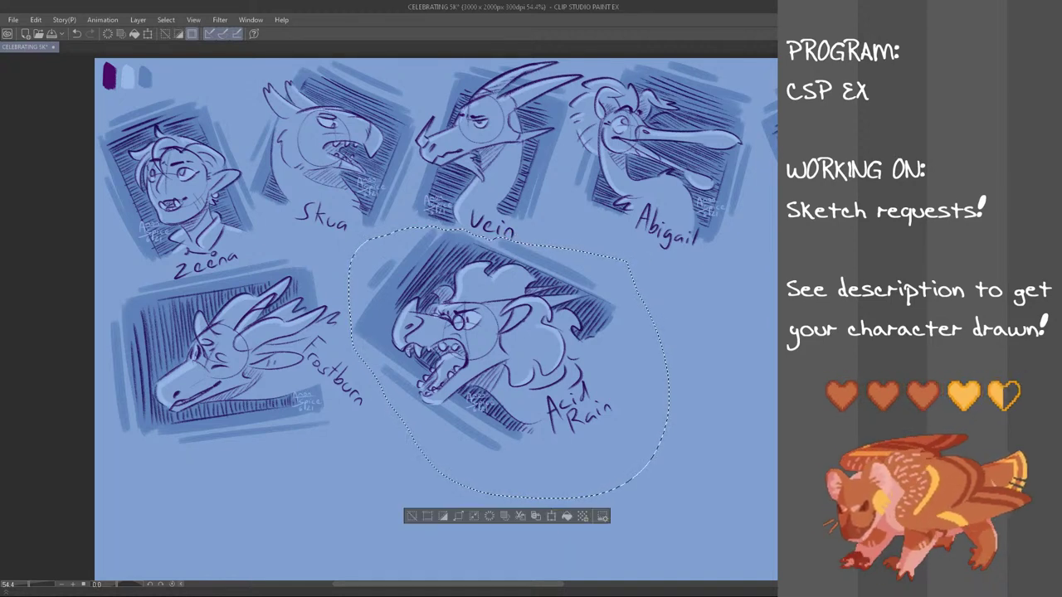
pyautogui.hotkey('ctrl', 't')
pyautogui.moveTo(581, 397); pyautogui.dragTo(566, 400)
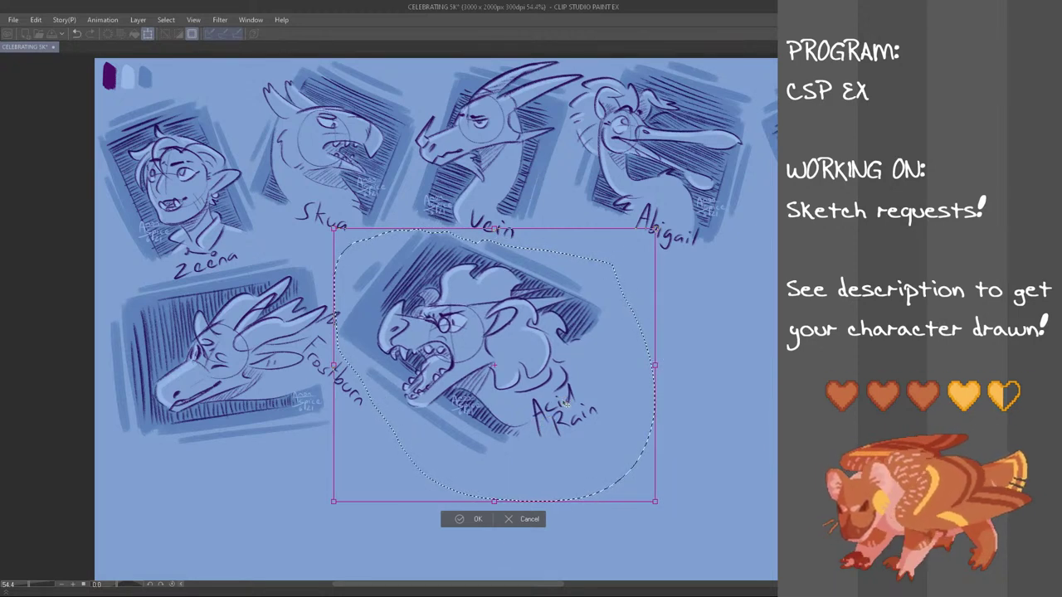
pyautogui.click(470, 519)
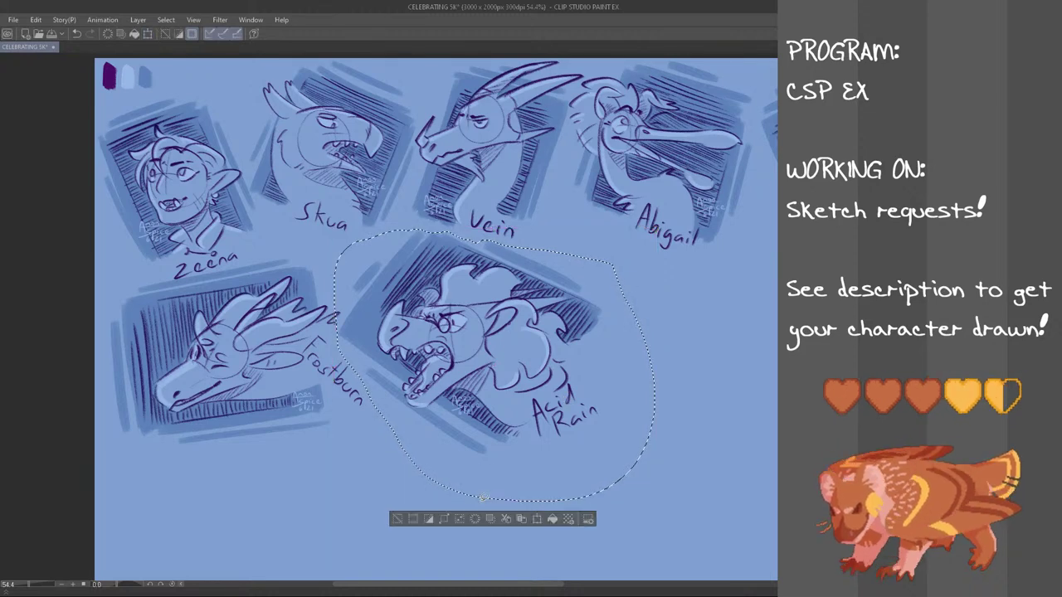
pyautogui.hotkey('ctrl', 'd')
# - Paste the red dragon reference picture, scale it to about half size, and place it over the Frostburn and Acid Rain sketches
pyautogui.moveTo(481, 585); pyautogui.dragTo(500, 561)
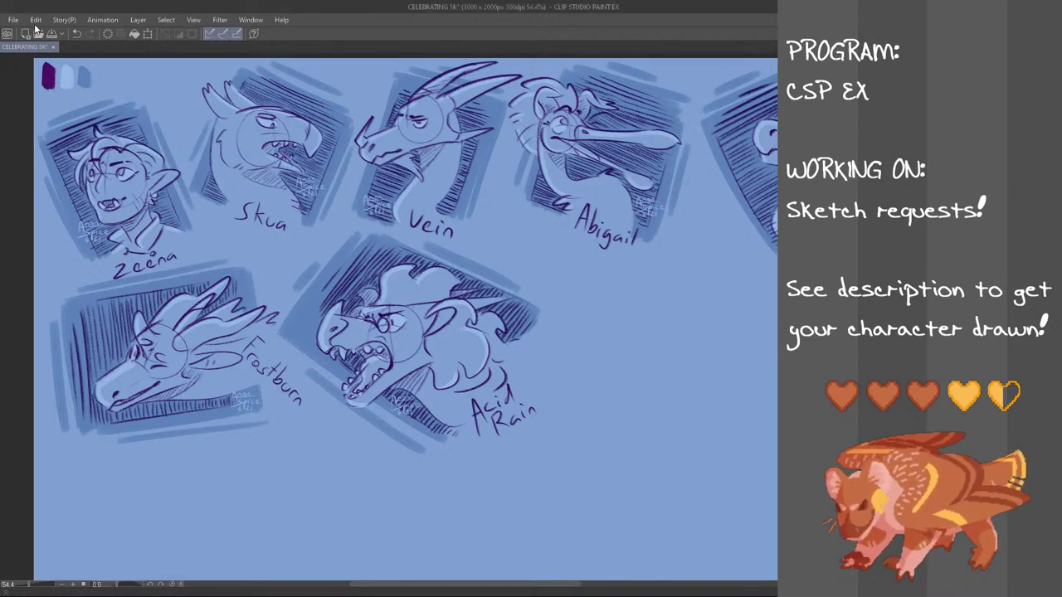
pyautogui.hotkey('ctrl', 'v')
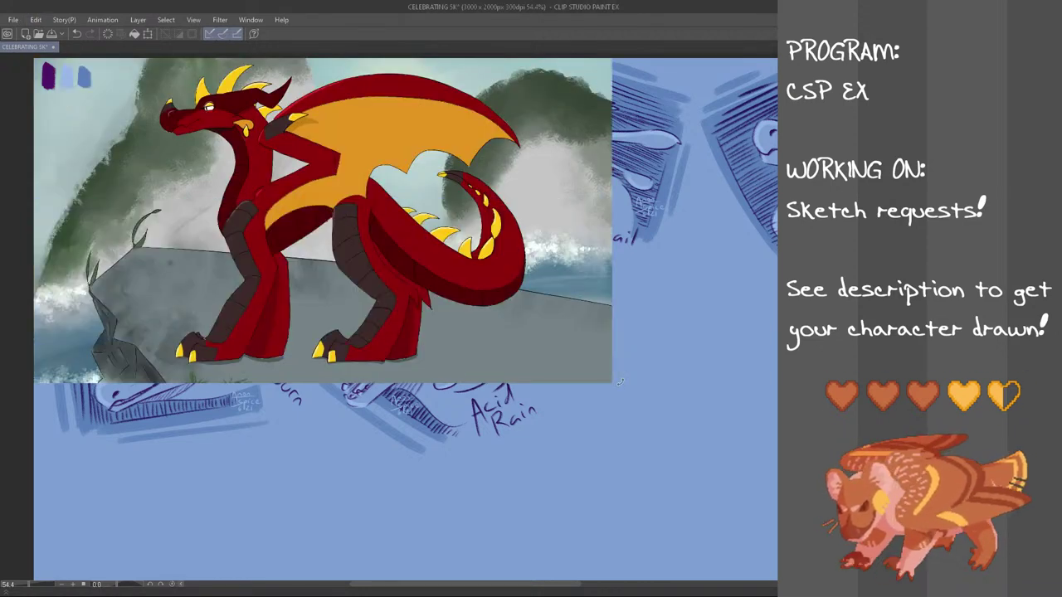
pyautogui.hotkey('ctrl', 't')
pyautogui.moveTo(390, 258); pyautogui.dragTo(343, 231)
pyautogui.moveTo(294, 187); pyautogui.dragTo(424, 376)
pyautogui.click(298, 441)
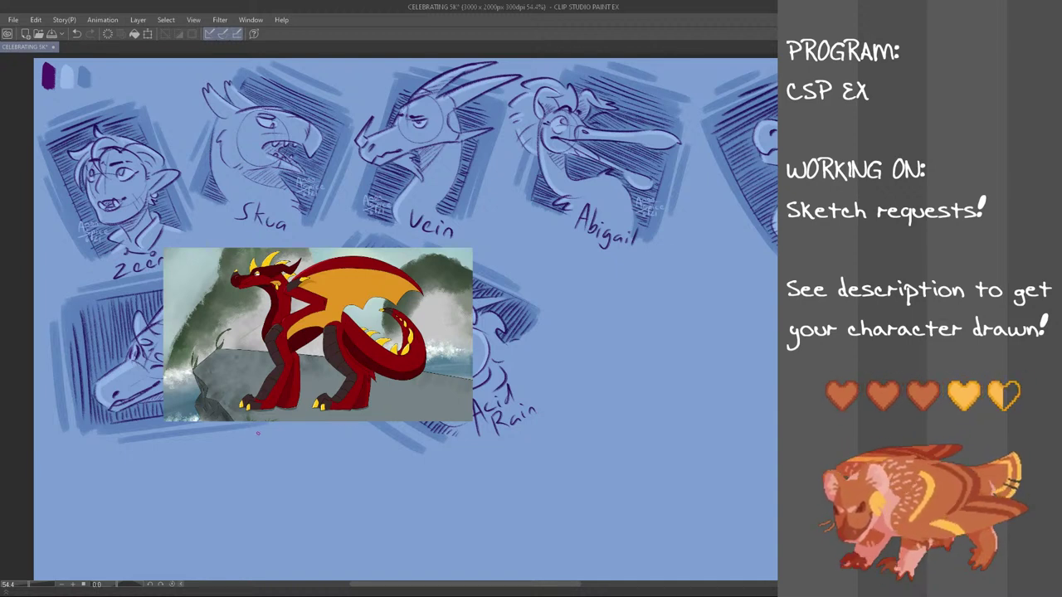
# - Handwrite a caption with the requester's handle and "Oc" below the red dragon reference picture
pyautogui.moveTo(264, 435); pyautogui.dragTo(263, 449)
pyautogui.moveTo(264, 435); pyautogui.dragTo(275, 433)
pyautogui.moveTo(265, 442); pyautogui.dragTo(304, 451)
pyautogui.hotkey('ctrl', 'z')
pyautogui.hotkey('ctrl', 'z')
pyautogui.click(308, 452)
pyautogui.moveTo(308, 431)
pyautogui.mouseDown()
pyautogui.moveTo(318, 456)
pyautogui.moveTo(343, 449)
pyautogui.mouseUp()
pyautogui.hotkey('ctrl', 'z')
pyautogui.moveTo(345, 450); pyautogui.dragTo(357, 451)
pyautogui.moveTo(351, 437)
pyautogui.mouseDown()
pyautogui.moveTo(362, 436)
pyautogui.moveTo(363, 449)
pyautogui.moveTo(395, 436)
pyautogui.moveTo(408, 448)
pyautogui.mouseUp()
pyautogui.hotkey('ctrl', 'z')
pyautogui.hotkey('ctrl', 'z')
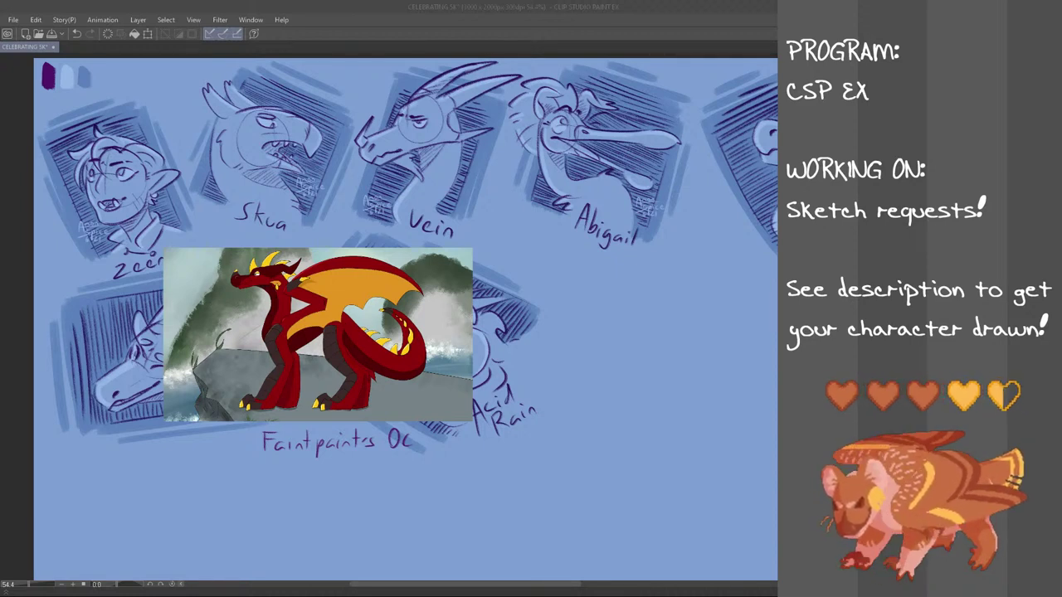
# - Sketch the head's construction circle with small facial guidelines in the empty area below the Abigail sketch
pyautogui.moveTo(494, 586); pyautogui.dragTo(511, 585)
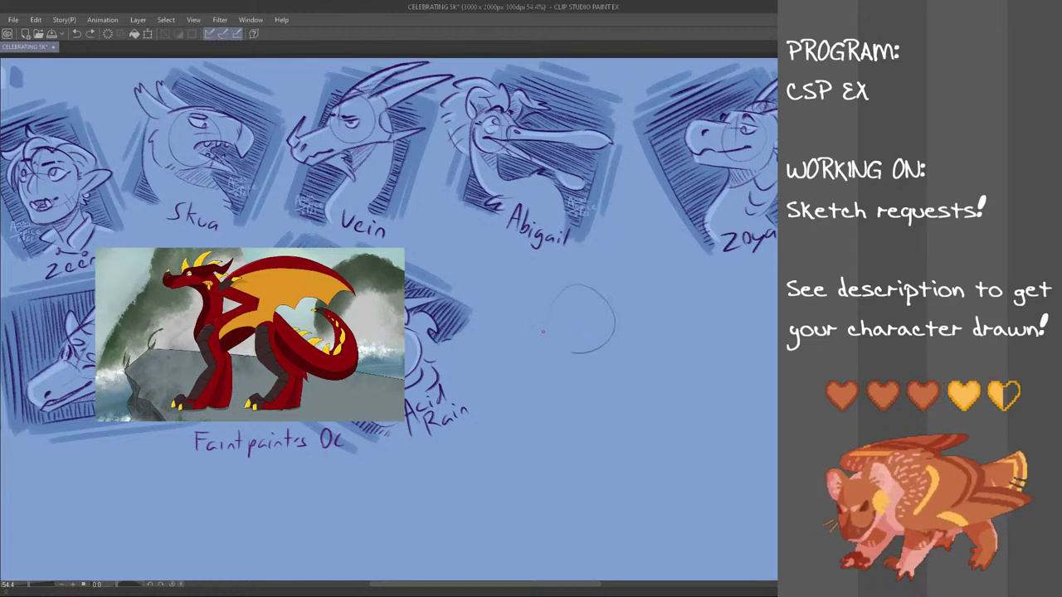
pyautogui.hotkey('ctrl', 'z')
pyautogui.moveTo(587, 295)
pyautogui.mouseDown()
pyautogui.moveTo(594, 320)
pyautogui.moveTo(581, 329)
pyautogui.mouseUp()
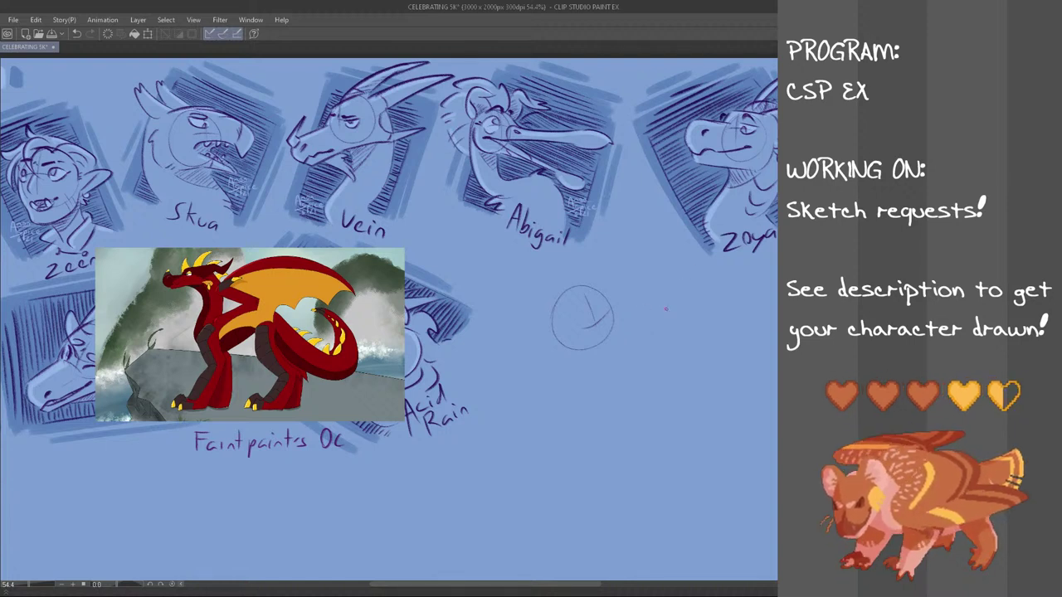
# - Draw the snout's top line from the head circle and curve it down around the nose, redoing strokes as needed
pyautogui.moveTo(612, 312)
pyautogui.mouseDown()
pyautogui.moveTo(649, 327)
pyautogui.moveTo(642, 323)
pyautogui.moveTo(688, 318)
pyautogui.mouseUp()
pyautogui.hotkey('ctrl', 'z')
pyautogui.hotkey('ctrl', 'z')
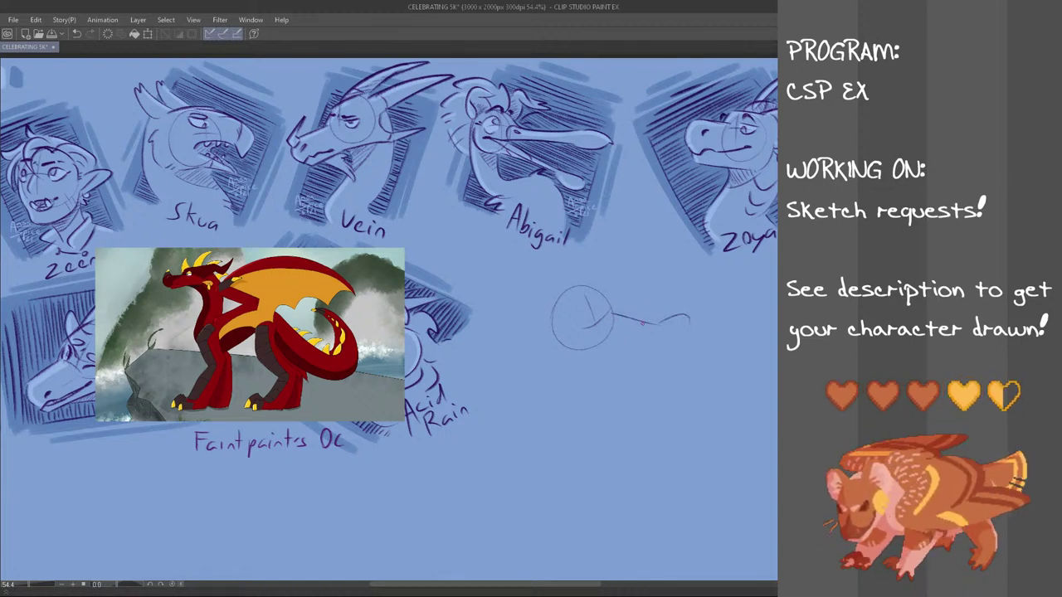
pyautogui.hotkey('ctrl', 'z')
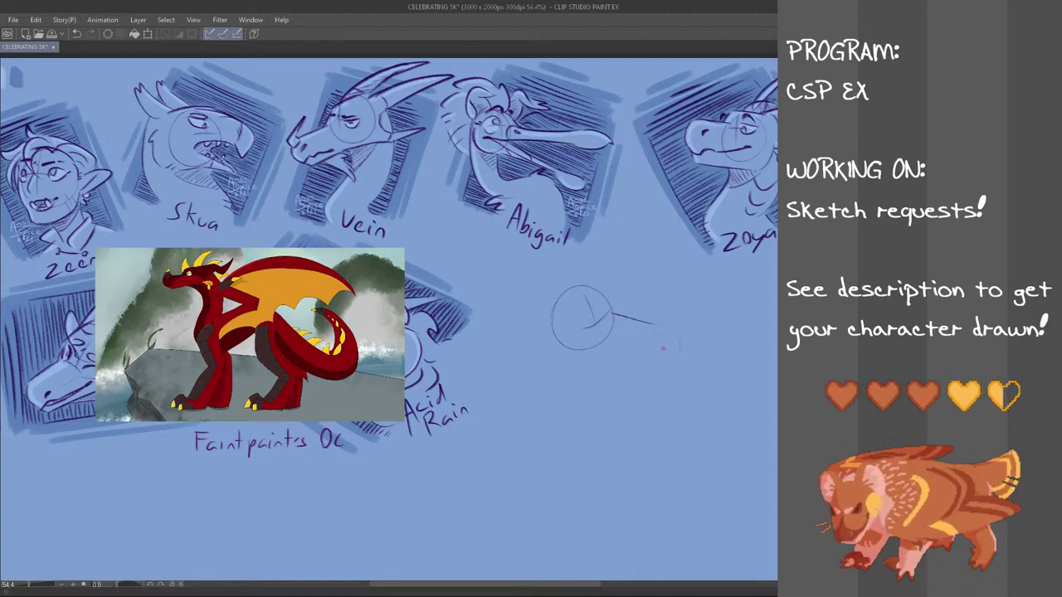
pyautogui.hotkey('ctrl', 'z')
pyautogui.moveTo(665, 327)
pyautogui.mouseDown()
pyautogui.moveTo(657, 351)
pyautogui.moveTo(682, 354)
pyautogui.mouseUp()
pyautogui.hotkey('ctrl', 'z')
pyautogui.hotkey('ctrl', 'z')
pyautogui.moveTo(621, 308)
pyautogui.mouseDown()
pyautogui.moveTo(680, 322)
pyautogui.moveTo(695, 346)
pyautogui.moveTo(671, 320)
pyautogui.moveTo(698, 337)
pyautogui.moveTo(680, 360)
pyautogui.mouseUp()
pyautogui.hotkey('ctrl', 'z')
pyautogui.hotkey('ctrl', 'z')
pyautogui.hotkey('ctrl', 'z')
pyautogui.hotkey('ctrl', 'z')
pyautogui.hotkey('ctrl', 'z')
pyautogui.hotkey('ctrl', 'z')
# - Draw the upper jaw's mouth line with a small notch below the nose, checking the shape in a mirrored view
pyautogui.press('h')
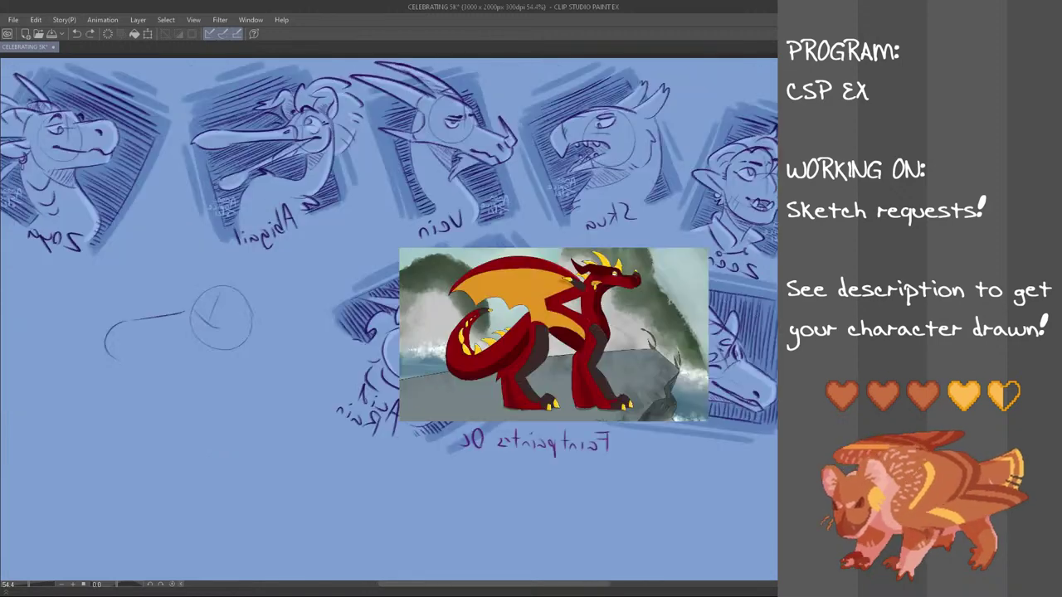
pyautogui.moveTo(126, 360)
pyautogui.mouseDown()
pyautogui.moveTo(105, 334)
pyautogui.moveTo(129, 358)
pyautogui.moveTo(110, 362)
pyautogui.moveTo(146, 357)
pyautogui.moveTo(122, 368)
pyautogui.moveTo(168, 352)
pyautogui.mouseUp()
pyautogui.hotkey('ctrl', 'z')
pyautogui.hotkey('ctrl', 'z')
pyautogui.hotkey('ctrl', 'z')
pyautogui.hotkey('ctrl', 'z')
pyautogui.press('h')
pyautogui.hotkey('ctrl', 'z')
pyautogui.moveTo(663, 363); pyautogui.dragTo(614, 346)
pyautogui.hotkey('ctrl', 'z')
pyautogui.hotkey('ctrl', 'z')
pyautogui.hotkey('ctrl', 'z')
pyautogui.hotkey('ctrl', 'z')
pyautogui.hotkey('ctrl', 'z')
pyautogui.moveTo(616, 349); pyautogui.dragTo(650, 363)
pyautogui.hotkey('ctrl', 'z')
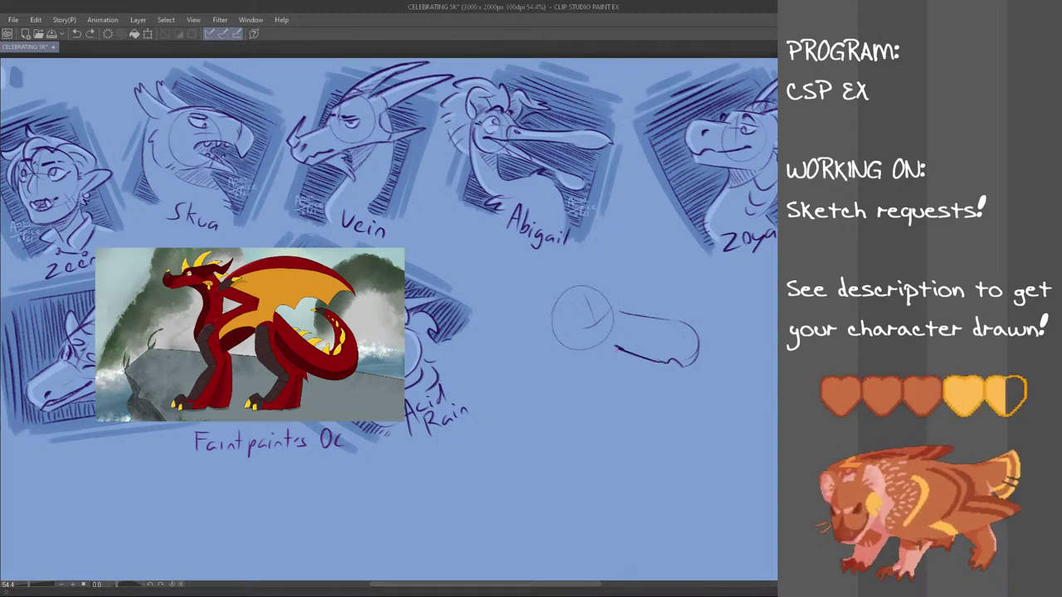
# - Select the snout lines and move them closer so they meet the head circle
pyautogui.moveTo(701, 298)
pyautogui.mouseDown()
pyautogui.moveTo(612, 382)
pyautogui.moveTo(618, 309)
pyautogui.moveTo(697, 302)
pyautogui.mouseUp()
pyautogui.hotkey('ctrl', 't')
pyautogui.moveTo(686, 355); pyautogui.dragTo(677, 354)
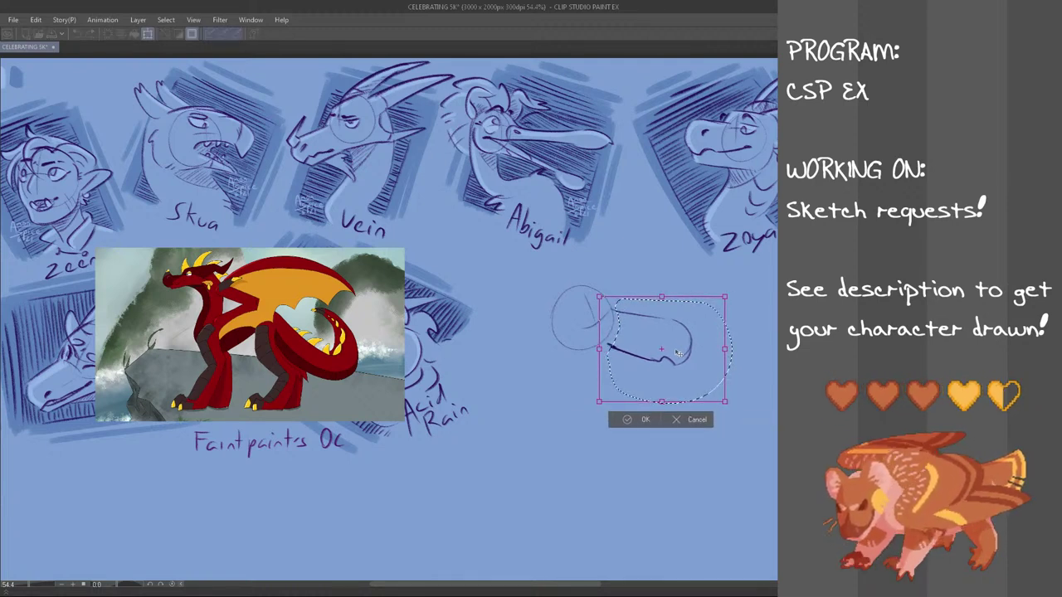
pyautogui.click(637, 419)
pyautogui.hotkey('ctrl', 'd')
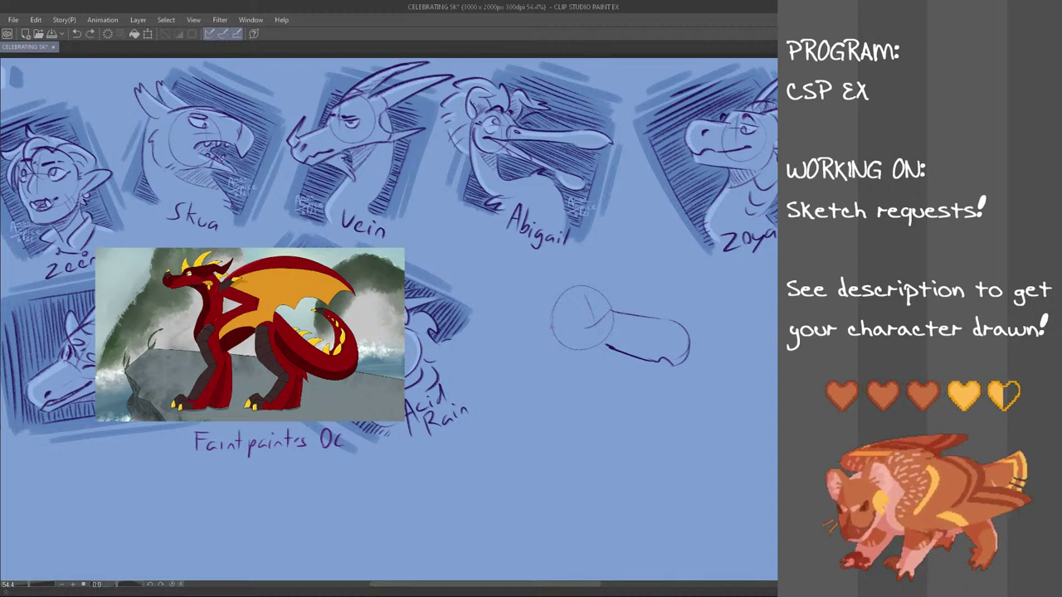
# - Draw the back of the jaw curving down behind the head circle and rough in the lower jaw line, redoing strokes as needed
pyautogui.moveTo(551, 332); pyautogui.dragTo(557, 349)
pyautogui.moveTo(562, 352)
pyautogui.mouseDown()
pyautogui.moveTo(676, 375)
pyautogui.moveTo(586, 355)
pyautogui.moveTo(665, 373)
pyautogui.mouseUp()
pyautogui.hotkey('ctrl', 'z')
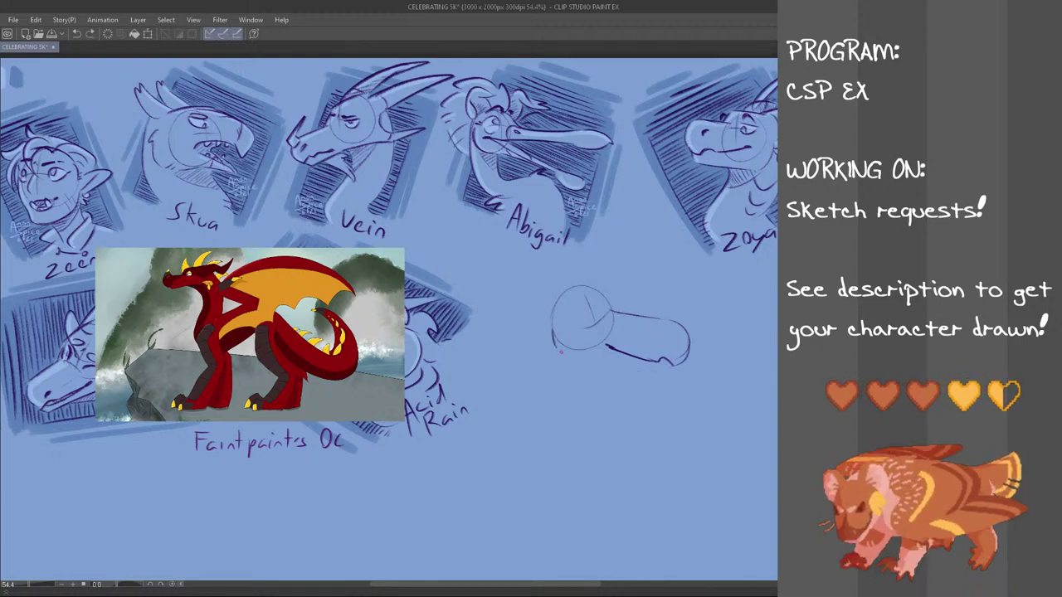
pyautogui.hotkey('ctrl', 'z')
pyautogui.moveTo(564, 353); pyautogui.dragTo(664, 375)
pyautogui.hotkey('ctrl', 'z')
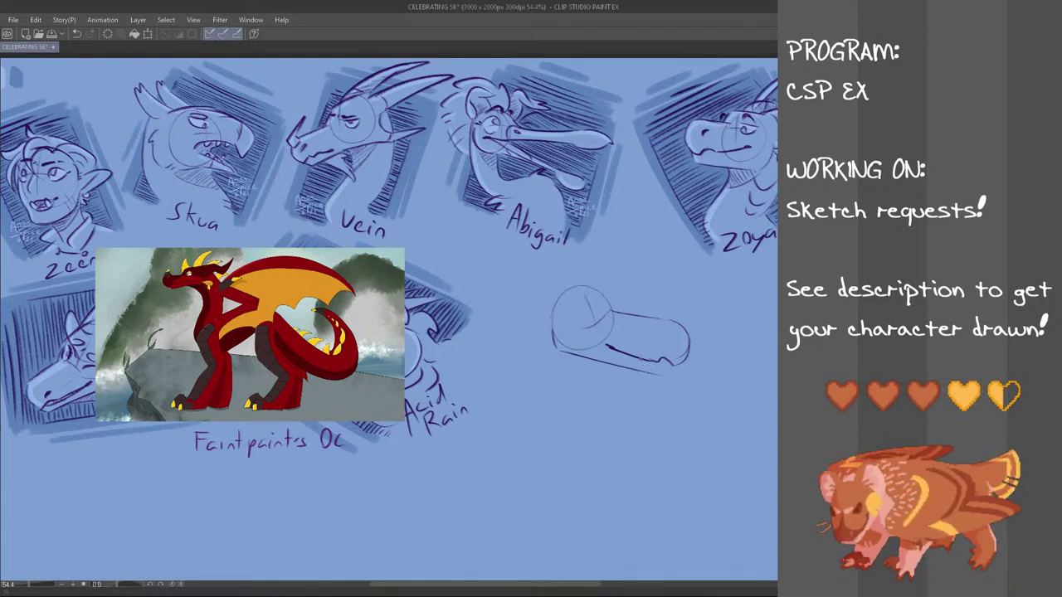
pyautogui.hotkey('ctrl', 'z')
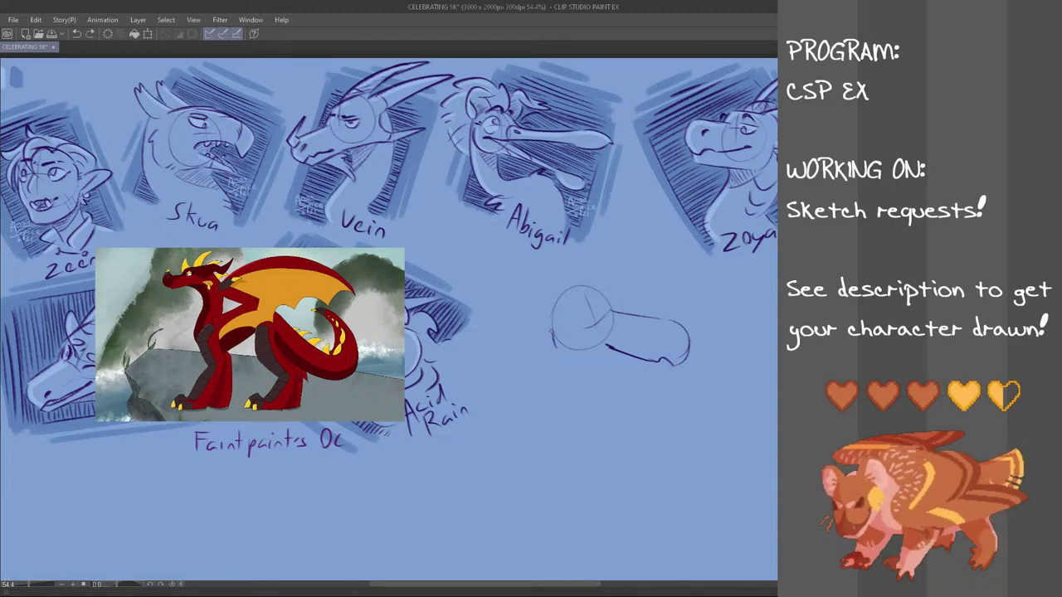
pyautogui.hotkey('ctrl', 'z')
pyautogui.moveTo(544, 325)
pyautogui.mouseDown()
pyautogui.moveTo(566, 358)
pyautogui.moveTo(617, 357)
pyautogui.moveTo(677, 377)
pyautogui.mouseUp()
pyautogui.hotkey('ctrl', 'z')
pyautogui.hotkey('ctrl', 'z')
pyautogui.hotkey('ctrl', 'z')
pyautogui.hotkey('ctrl', 'z')
pyautogui.hotkey('ctrl', 'z')
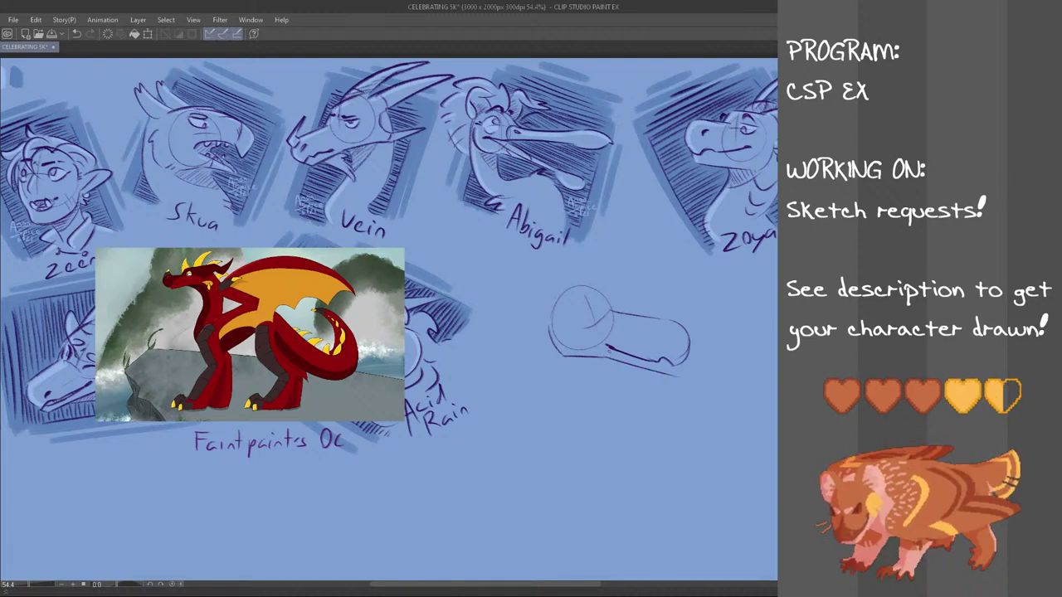
# - Redraw the lower jaw's underside from below the head circle to a short angled chin under the nose
pyautogui.hotkey('ctrl', 'z')
pyautogui.moveTo(614, 360); pyautogui.dragTo(661, 373)
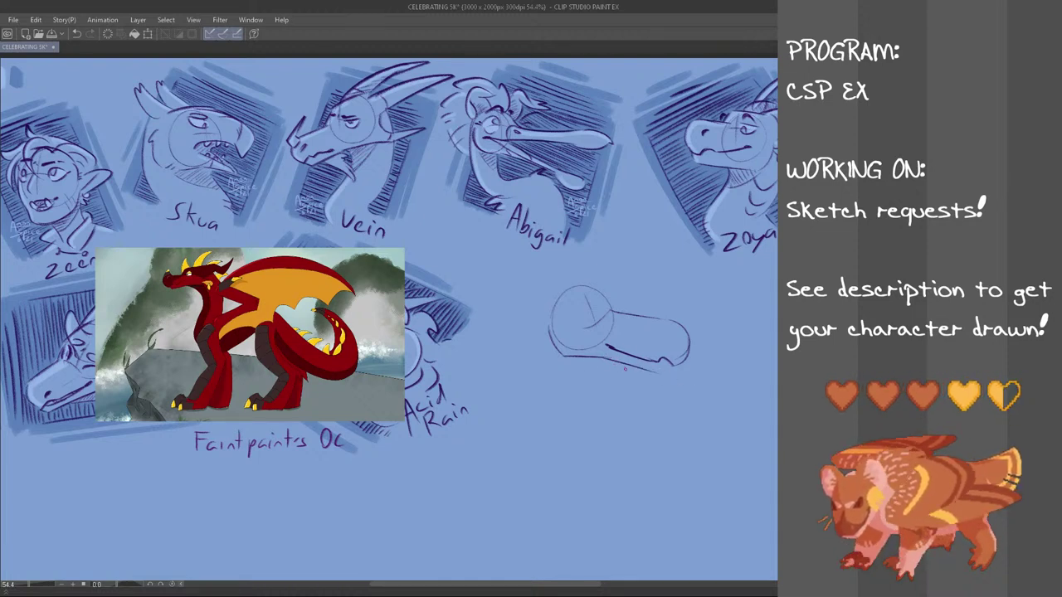
pyautogui.hotkey('ctrl', 'z')
pyautogui.hotkey('ctrl', 'z')
pyautogui.moveTo(564, 356)
pyautogui.mouseDown()
pyautogui.moveTo(609, 359)
pyautogui.moveTo(599, 362)
pyautogui.mouseUp()
pyautogui.moveTo(604, 363); pyautogui.dragTo(644, 372)
pyautogui.hotkey('ctrl', 'z')
pyautogui.moveTo(600, 363)
pyautogui.mouseDown()
pyautogui.moveTo(661, 380)
pyautogui.moveTo(682, 370)
pyautogui.moveTo(664, 368)
pyautogui.mouseUp()
pyautogui.hotkey('ctrl', 'z')
pyautogui.hotkey('ctrl', 'z')
pyautogui.hotkey('ctrl', 'z')
pyautogui.hotkey('ctrl', 'z')
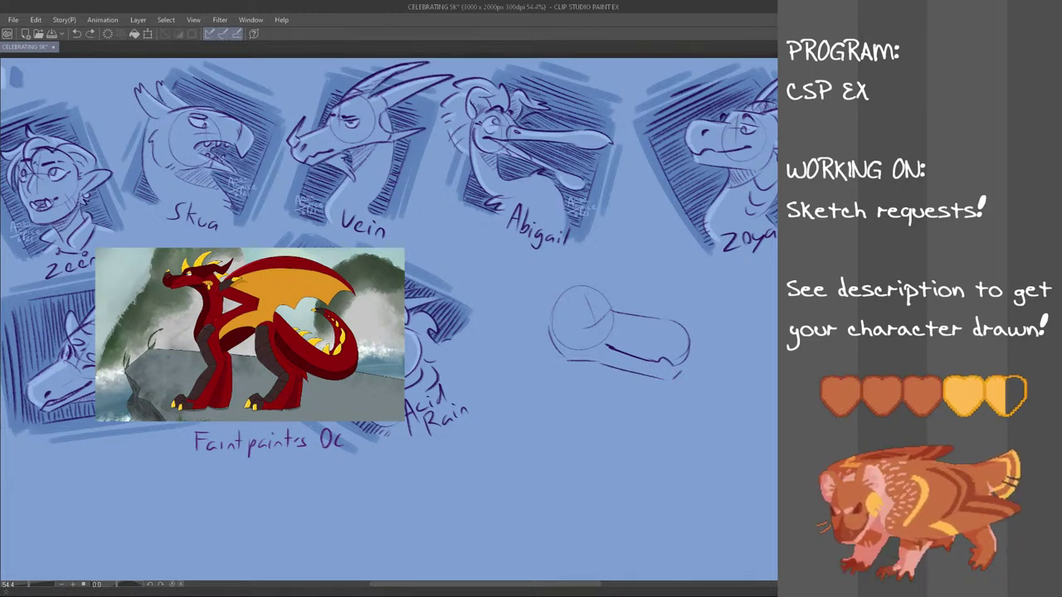
# - Check the head in a mirrored view and remove the long mouth line behind the lip notch
pyautogui.press('h')
pyautogui.hotkey('ctrl', 'z')
pyautogui.moveTo(125, 369)
pyautogui.mouseDown()
pyautogui.moveTo(132, 379)
pyautogui.moveTo(140, 364)
pyautogui.moveTo(195, 355)
pyautogui.mouseUp()
pyautogui.hotkey('ctrl', 'z')
pyautogui.hotkey('ctrl', 'z')
pyautogui.hotkey('ctrl', 'z')
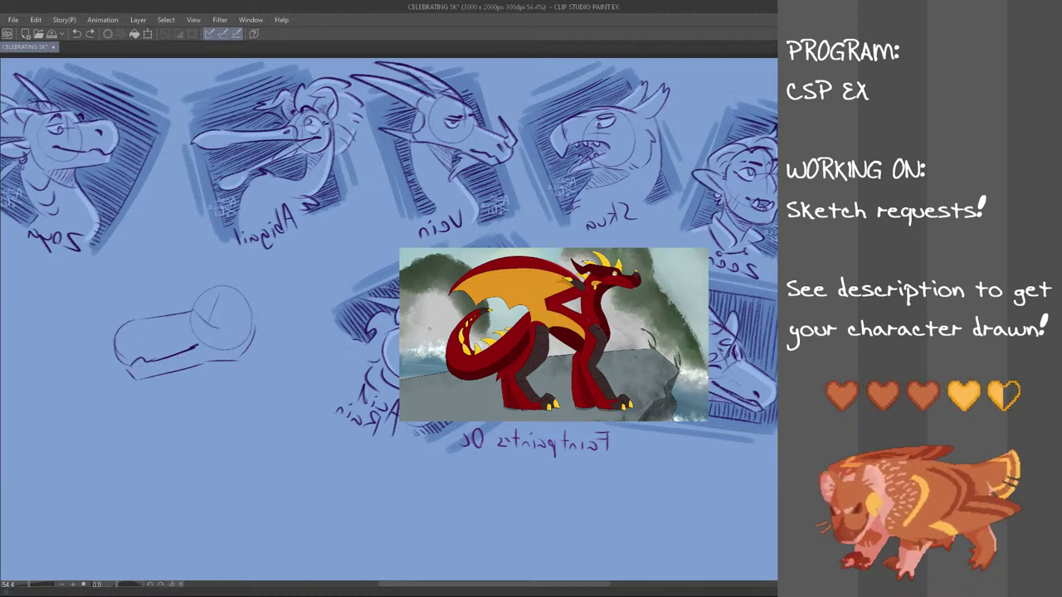
pyautogui.hotkey('ctrl', 'z')
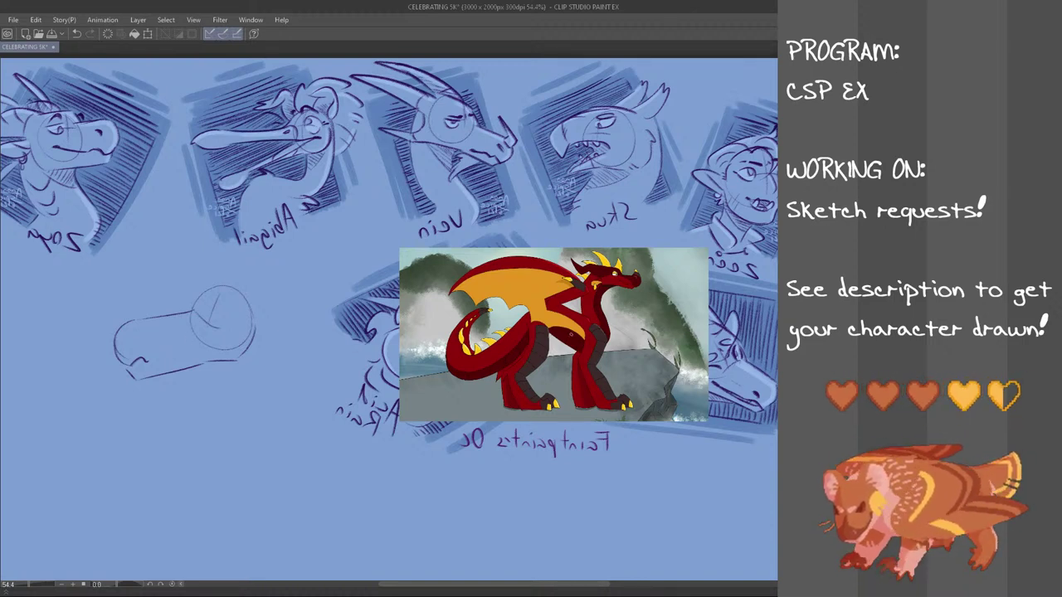
# - Draw new upper and lower lip lines running back from the notch while the view is mirrored
pyautogui.moveTo(147, 361); pyautogui.dragTo(190, 354)
pyautogui.hotkey('ctrl', 'z')
pyautogui.hotkey('ctrl', 'z')
pyautogui.hotkey('ctrl', 'z')
pyautogui.hotkey('ctrl', 'z')
pyautogui.hotkey('ctrl', 'z')
pyautogui.hotkey('ctrl', 'z')
pyautogui.hotkey('ctrl', 'z')
pyautogui.hotkey('ctrl', 'z')
pyautogui.hotkey('ctrl', 'z')
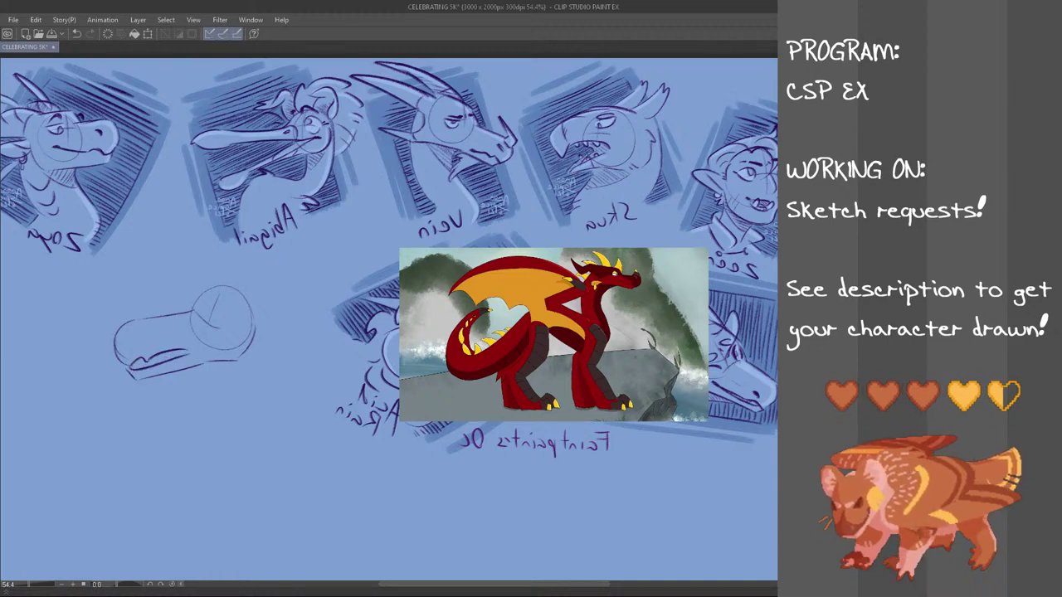
pyautogui.hotkey('ctrl', 'z')
# - Restore the normal view and rework the upper lip line into a slightly open mouth
pyautogui.press('h')
pyautogui.hotkey('ctrl', 'z')
pyautogui.moveTo(614, 350); pyautogui.dragTo(646, 365)
pyautogui.hotkey('ctrl', 'z')
pyautogui.hotkey('ctrl', 'z')
pyautogui.hotkey('ctrl', 'z')
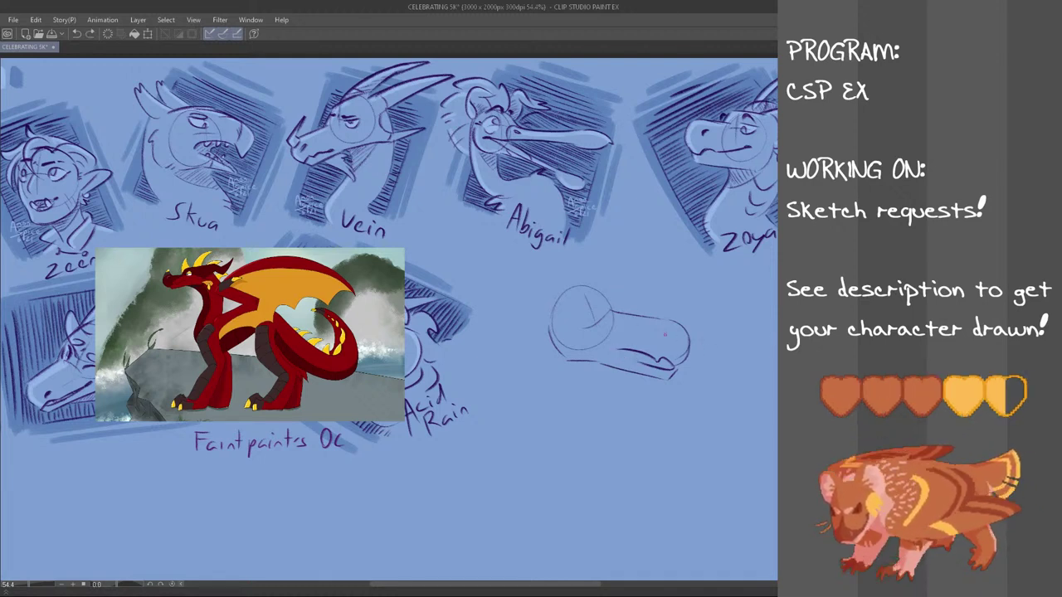
pyautogui.moveTo(608, 346); pyautogui.dragTo(640, 363)
pyautogui.hotkey('ctrl', 'z')
pyautogui.hotkey('ctrl', 'z')
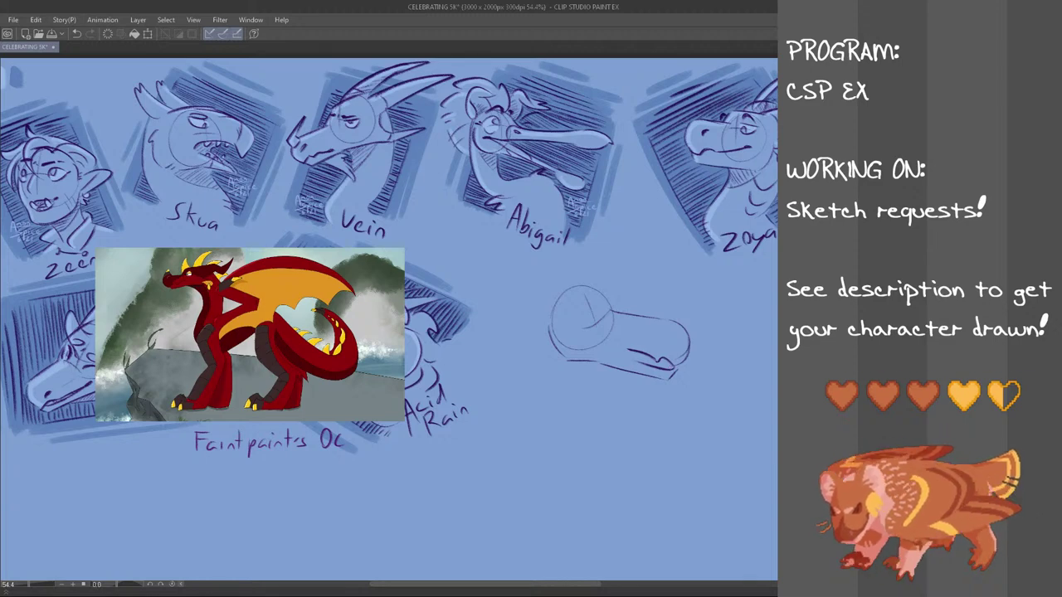
# - Extend the mouth line back to a closed corner, comparing the shape in mirrored and normal views
pyautogui.press('h')
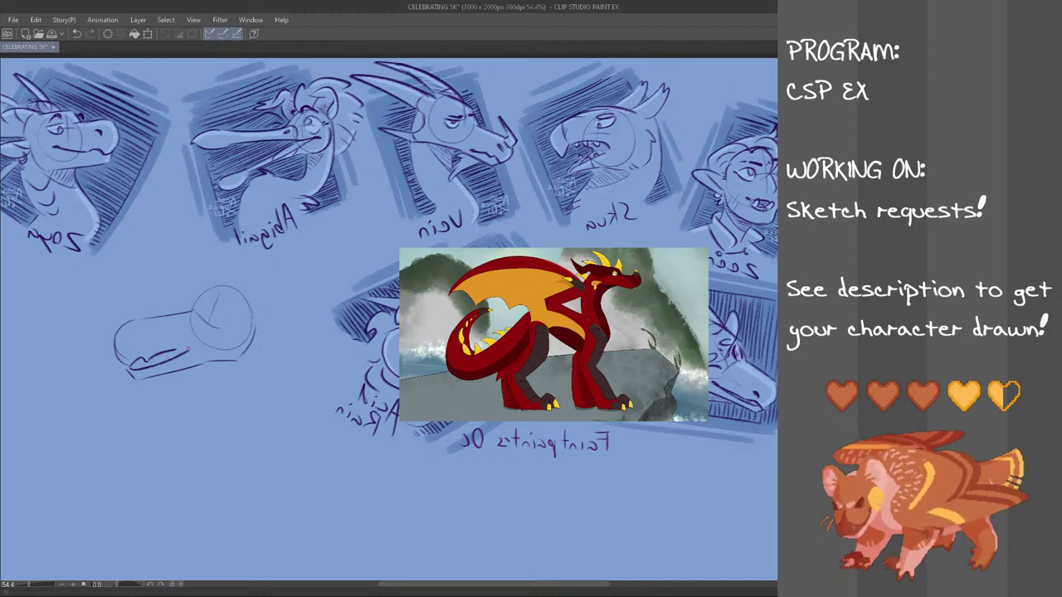
pyautogui.moveTo(166, 352); pyautogui.dragTo(190, 347)
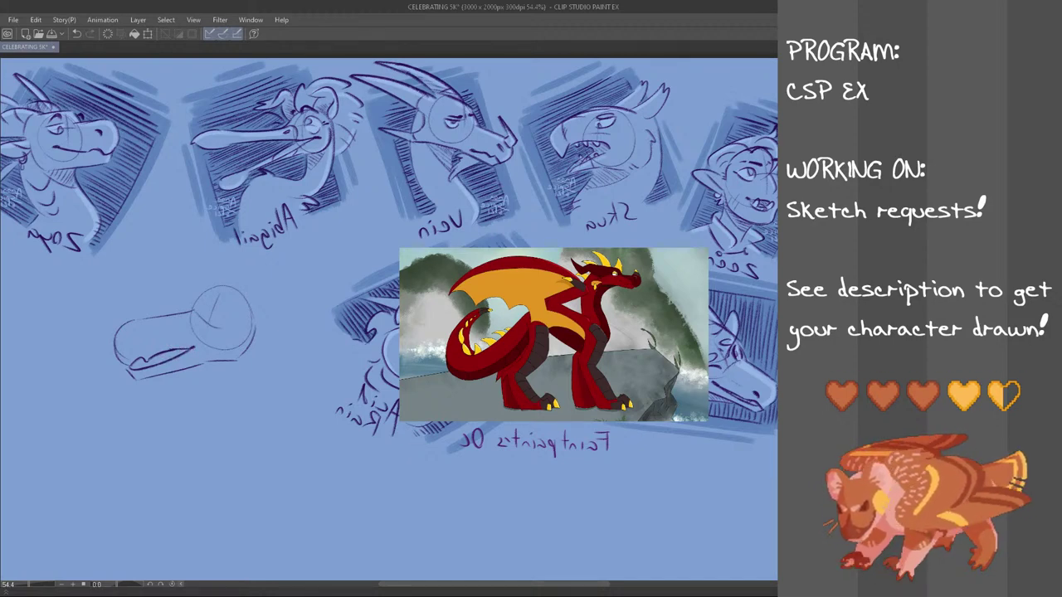
pyautogui.press('h')
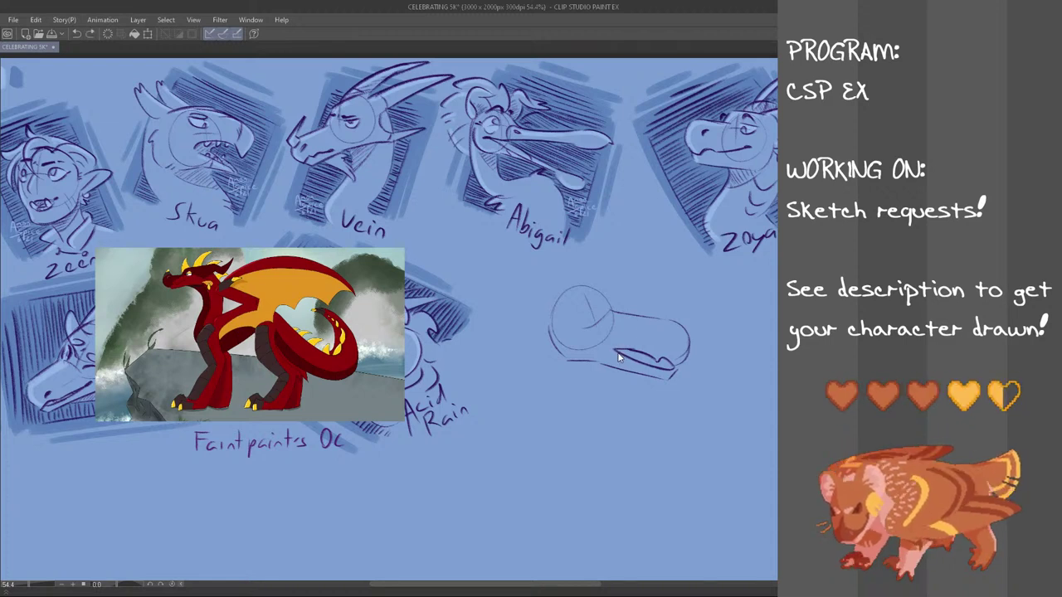
pyautogui.hotkey('ctrl', 'z')
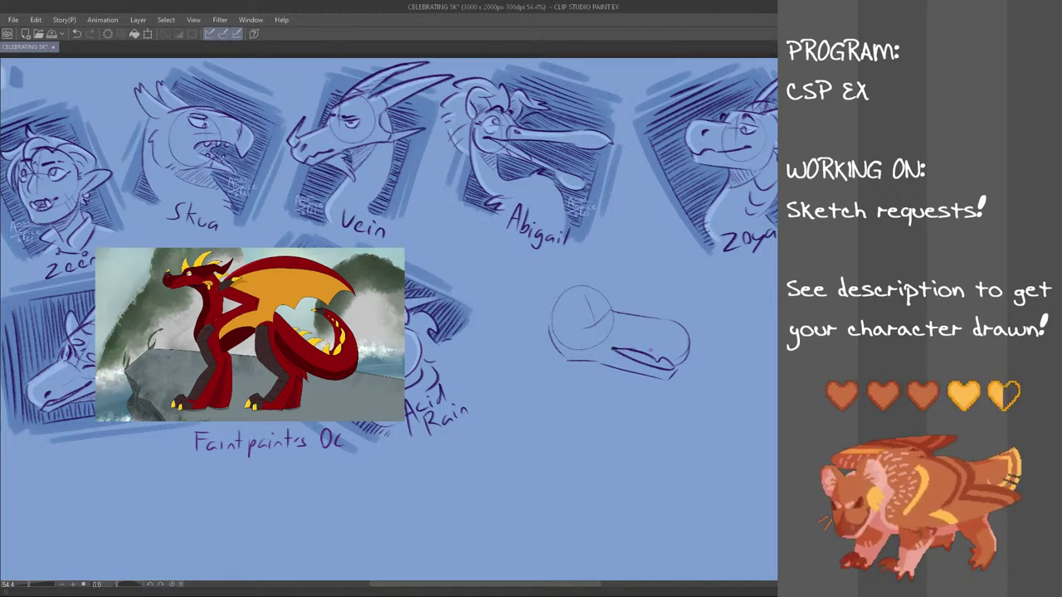
pyautogui.hotkey('ctrl', 'z')
# - Add teeth in the open mouth and a nostril, and strengthen the lower jaw's underside and chin
pyautogui.moveTo(643, 352); pyautogui.dragTo(646, 360)
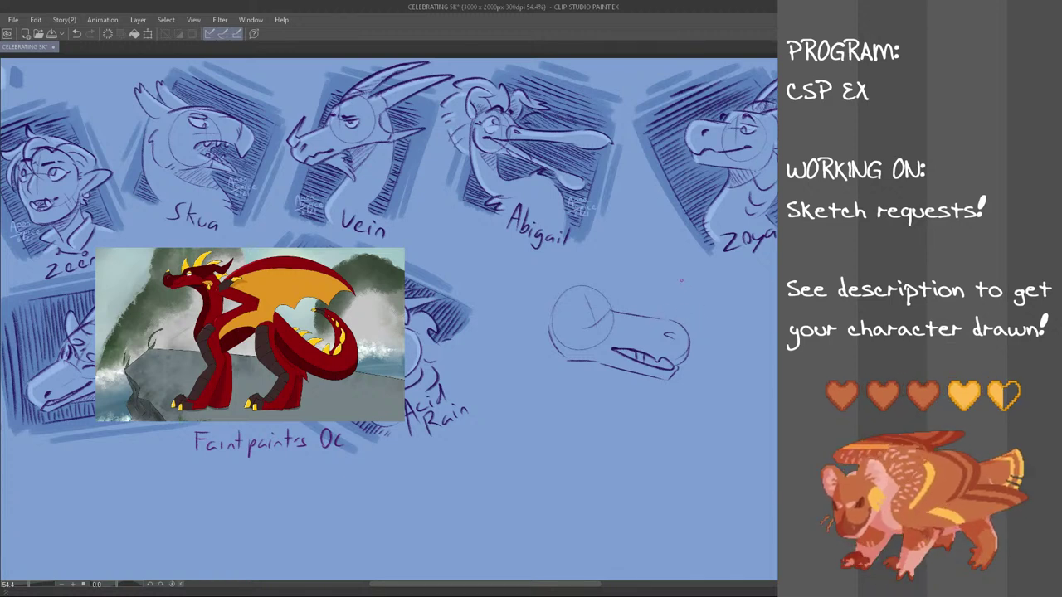
pyautogui.hotkey('ctrl', 'z')
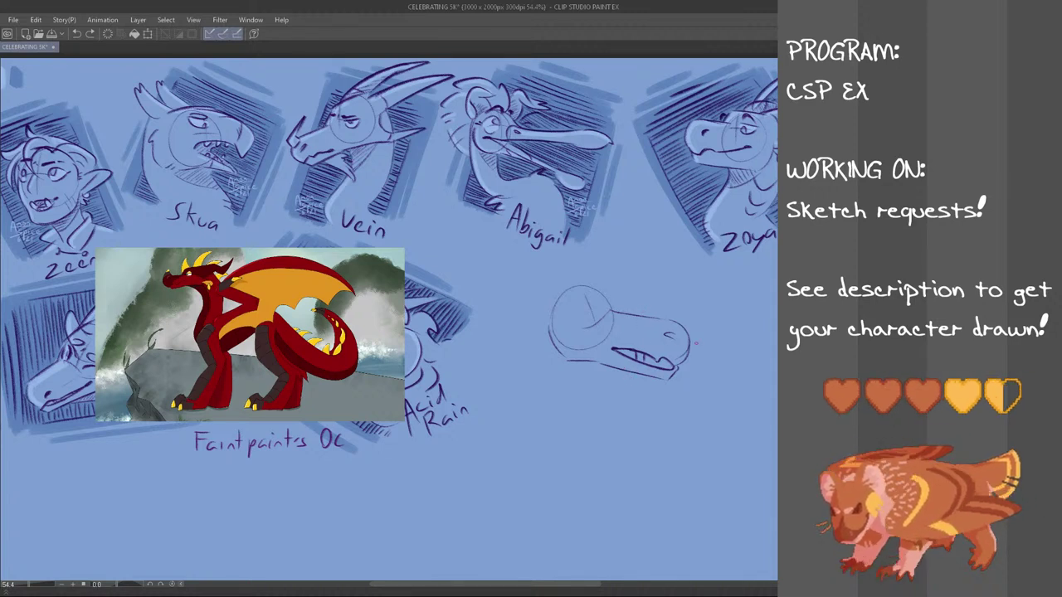
pyautogui.moveTo(598, 361); pyautogui.dragTo(671, 380)
pyautogui.hotkey('ctrl', 'z')
pyautogui.hotkey('ctrl', 'z')
pyautogui.hotkey('ctrl', 'z')
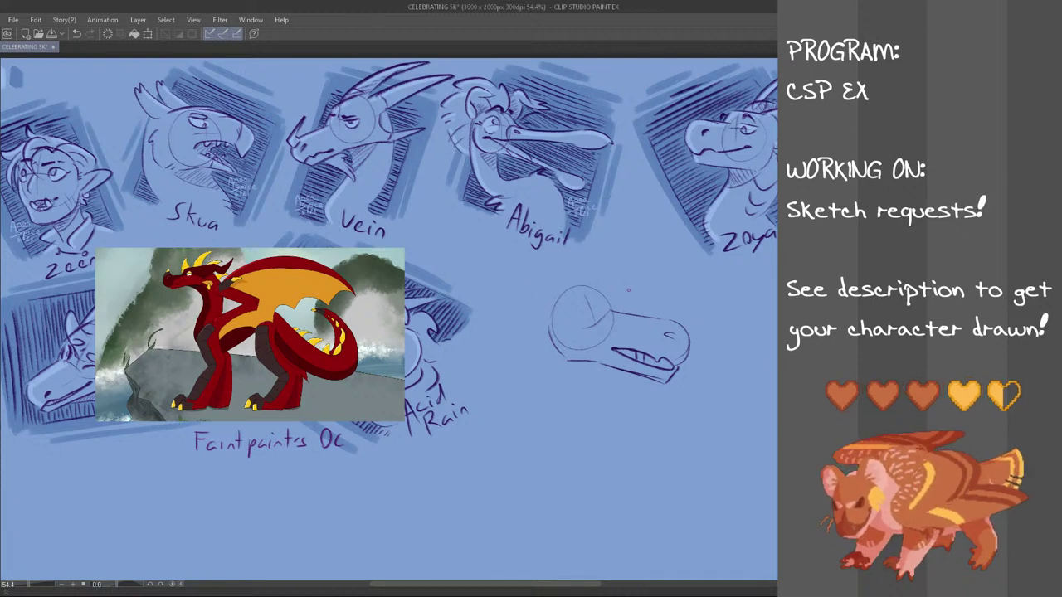
# - Draw the dragon's angry upper eyelid inside the head circle with a small brow mark at the snout's base
pyautogui.moveTo(570, 312); pyautogui.dragTo(592, 301)
pyautogui.hotkey('ctrl', 'z')
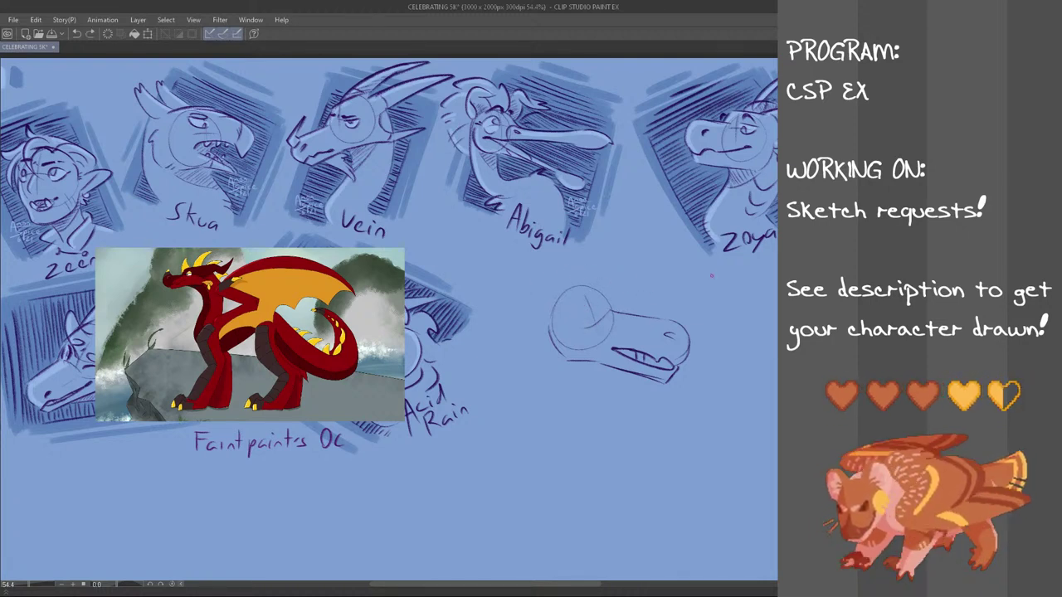
pyautogui.moveTo(580, 316); pyautogui.dragTo(590, 311)
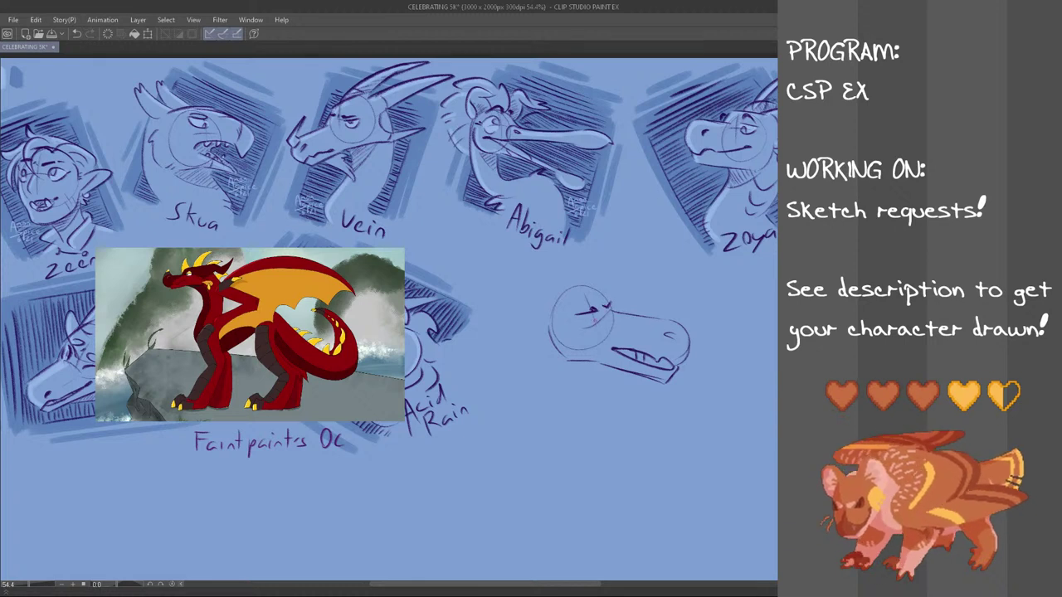
pyautogui.moveTo(580, 317); pyautogui.dragTo(598, 317)
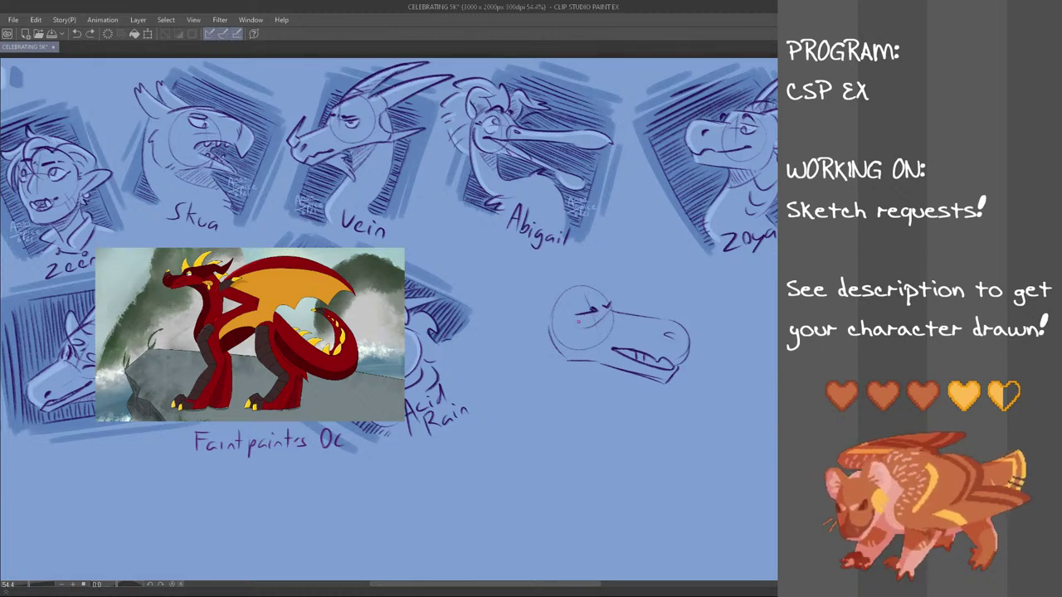
pyautogui.hotkey('ctrl', 'z')
pyautogui.hotkey('ctrl', 'z')
pyautogui.hotkey('ctrl', 'z')
# - Complete the eye with a lower lid and iris, redoing strokes until the shape fits
pyautogui.moveTo(579, 322)
pyautogui.mouseDown()
pyautogui.moveTo(605, 318)
pyautogui.moveTo(591, 323)
pyautogui.mouseUp()
pyautogui.hotkey('ctrl', 'z')
pyautogui.hotkey('ctrl', 'z')
pyautogui.hotkey('ctrl', 'z')
pyautogui.hotkey('ctrl', 'z')
pyautogui.hotkey('ctrl', 'z')
pyautogui.hotkey('ctrl', 'z')
pyautogui.hotkey('ctrl', 'z')
# - Draw a curved, pointed horn on top of the nose and blend it into the snout outline
pyautogui.moveTo(657, 314)
pyautogui.mouseDown()
pyautogui.moveTo(688, 334)
pyautogui.moveTo(684, 319)
pyautogui.moveTo(690, 340)
pyautogui.moveTo(656, 317)
pyautogui.mouseUp()
pyautogui.hotkey('ctrl', 'z')
pyautogui.hotkey('ctrl', 'z')
pyautogui.hotkey('ctrl', 'z')
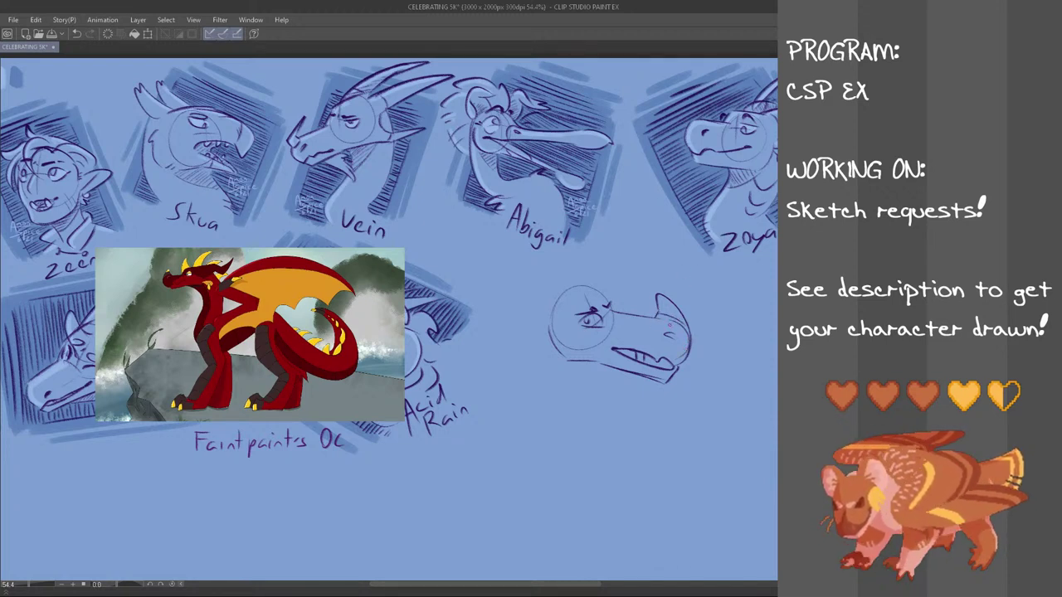
pyautogui.moveTo(683, 323); pyautogui.dragTo(689, 327)
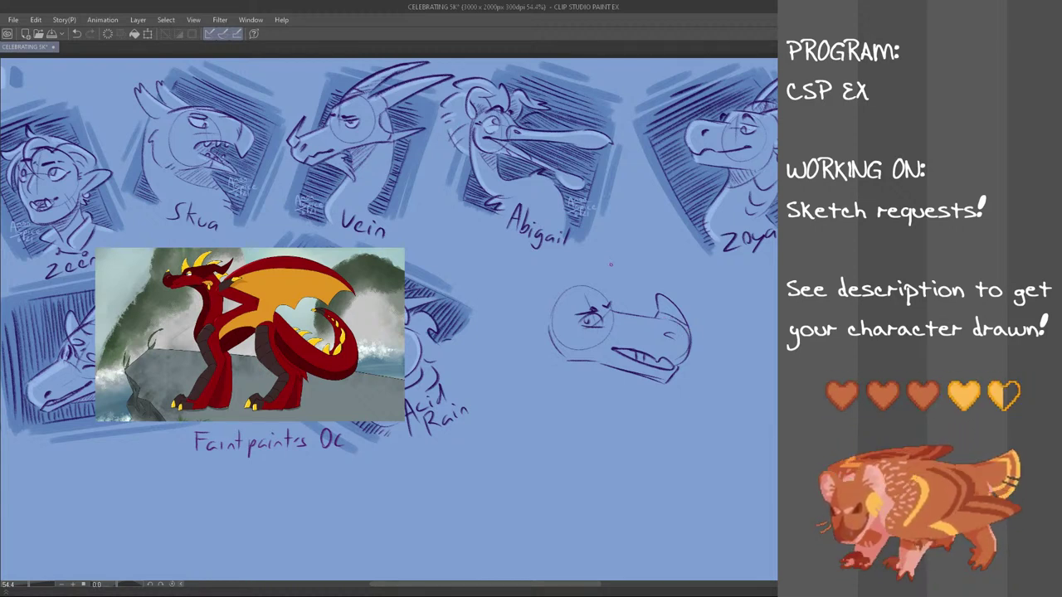
# - Sketch a long curved neck line sweeping down from behind the head to below the jaw
pyautogui.moveTo(526, 302); pyautogui.dragTo(581, 419)
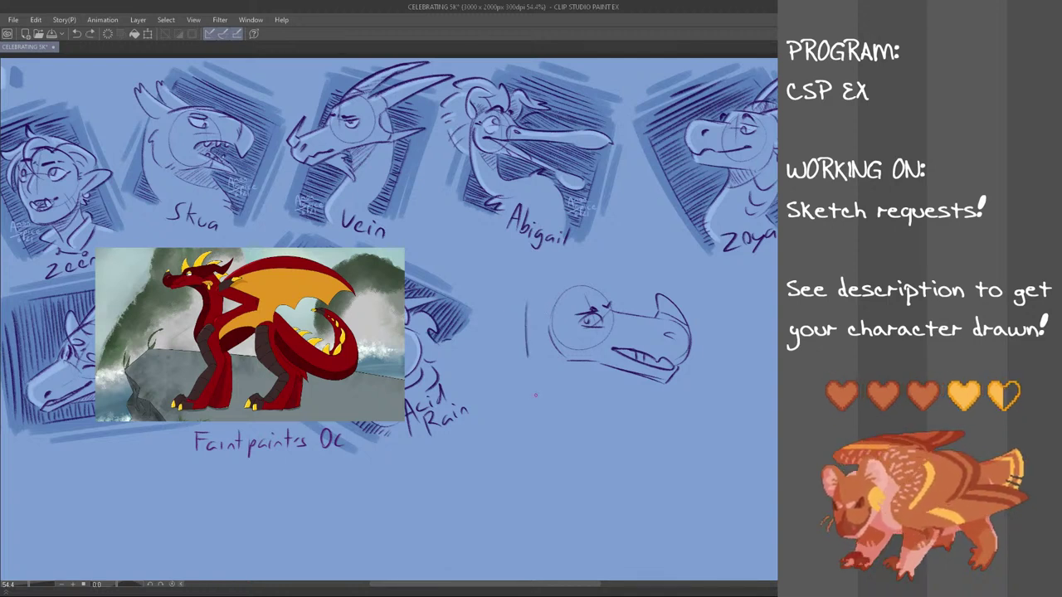
pyautogui.hotkey('ctrl', 'z')
pyautogui.moveTo(535, 320); pyautogui.dragTo(601, 416)
# - Close the rear of the lower jaw and hatch the shaded area under the cheek
pyautogui.moveTo(601, 373); pyautogui.dragTo(641, 381)
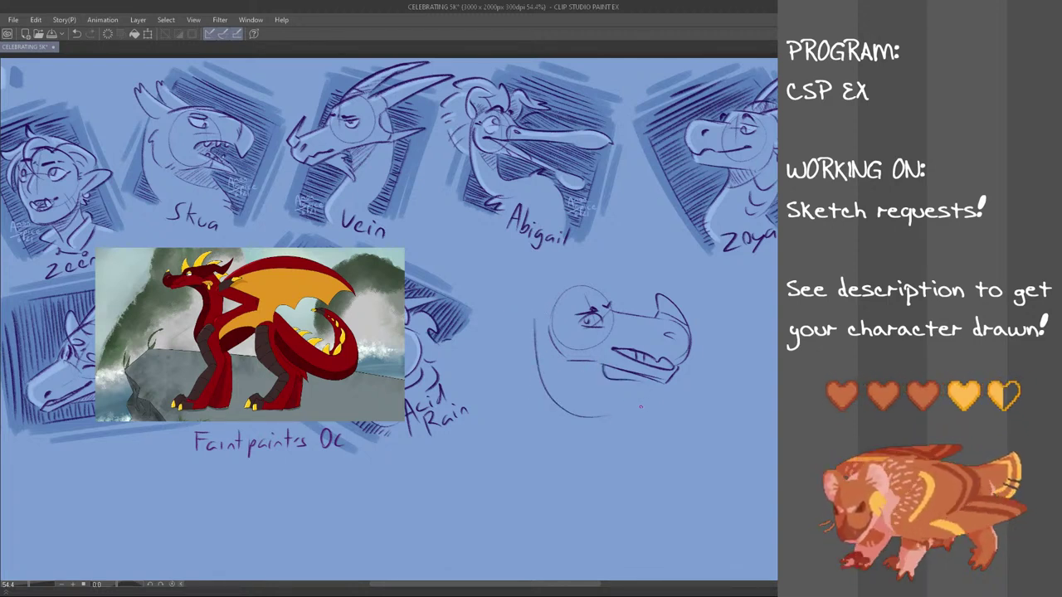
pyautogui.moveTo(569, 361)
pyautogui.mouseDown()
pyautogui.moveTo(604, 378)
pyautogui.moveTo(580, 370)
pyautogui.mouseUp()
pyautogui.hotkey('ctrl', 'z')
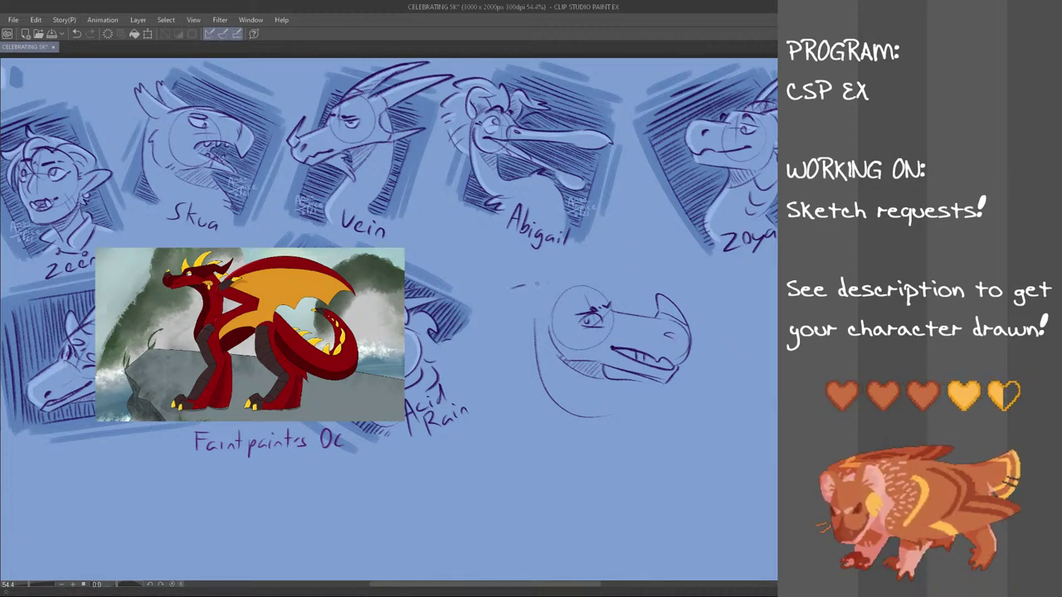
# - Select the whole dragon head sketch and move it slightly right and down
pyautogui.moveTo(675, 276)
pyautogui.mouseDown()
pyautogui.moveTo(724, 335)
pyautogui.moveTo(600, 431)
pyautogui.moveTo(523, 375)
pyautogui.moveTo(592, 265)
pyautogui.mouseUp()
pyautogui.hotkey('ctrl', 't')
pyautogui.moveTo(650, 397); pyautogui.dragTo(679, 407)
pyautogui.click(630, 463)
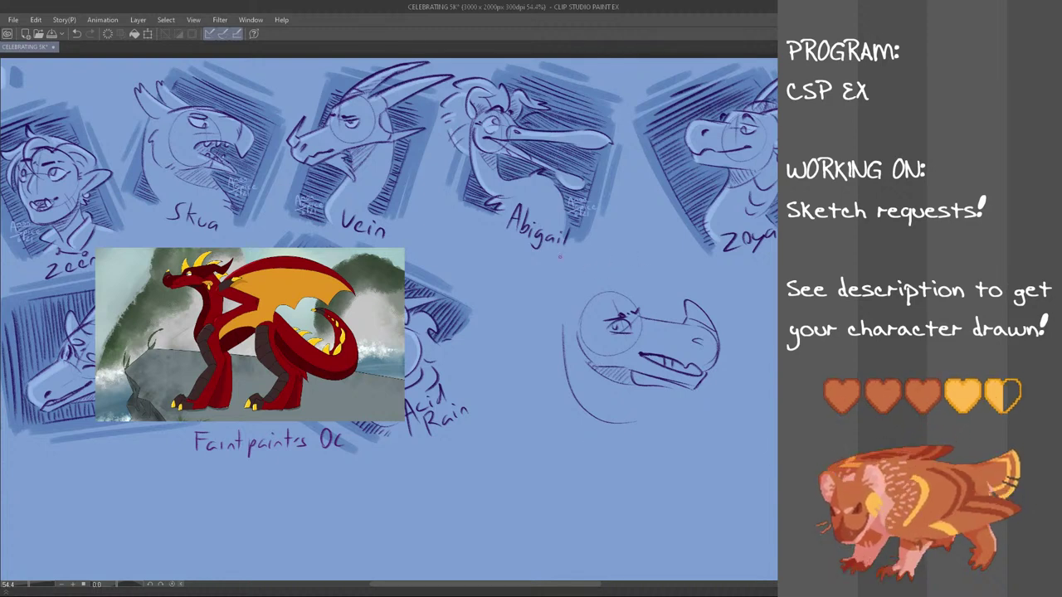
# - Draw the top line of the skull running backward from the head circle, redoing the rear strokes
pyautogui.moveTo(598, 292); pyautogui.dragTo(558, 287)
pyautogui.hotkey('ctrl', 'z')
pyautogui.hotkey('ctrl', 'z')
pyautogui.moveTo(549, 293); pyautogui.dragTo(540, 305)
pyautogui.hotkey('ctrl', 'z')
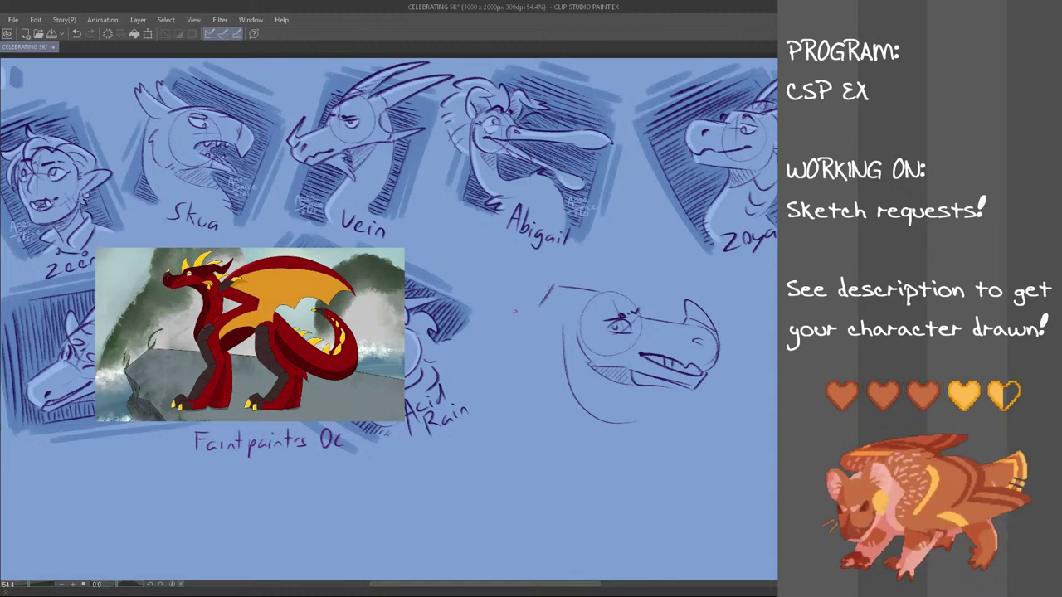
pyautogui.hotkey('ctrl', 'z')
# - Draw the lower skull edge behind the circle and a rounded ear-like shape at the jaw's rear corner
pyautogui.moveTo(556, 316)
pyautogui.mouseDown()
pyautogui.moveTo(579, 321)
pyautogui.moveTo(569, 326)
pyautogui.moveTo(582, 335)
pyautogui.moveTo(574, 322)
pyautogui.moveTo(574, 350)
pyautogui.moveTo(550, 351)
pyautogui.moveTo(581, 343)
pyautogui.moveTo(577, 374)
pyautogui.moveTo(581, 360)
pyautogui.mouseUp()
pyautogui.hotkey('ctrl', 'z')
pyautogui.hotkey('ctrl', 'z')
pyautogui.hotkey('ctrl', 'z')
pyautogui.hotkey('ctrl', 'z')
pyautogui.hotkey('ctrl', 'z')
pyautogui.hotkey('ctrl', 'z')
pyautogui.hotkey('ctrl', 'z')
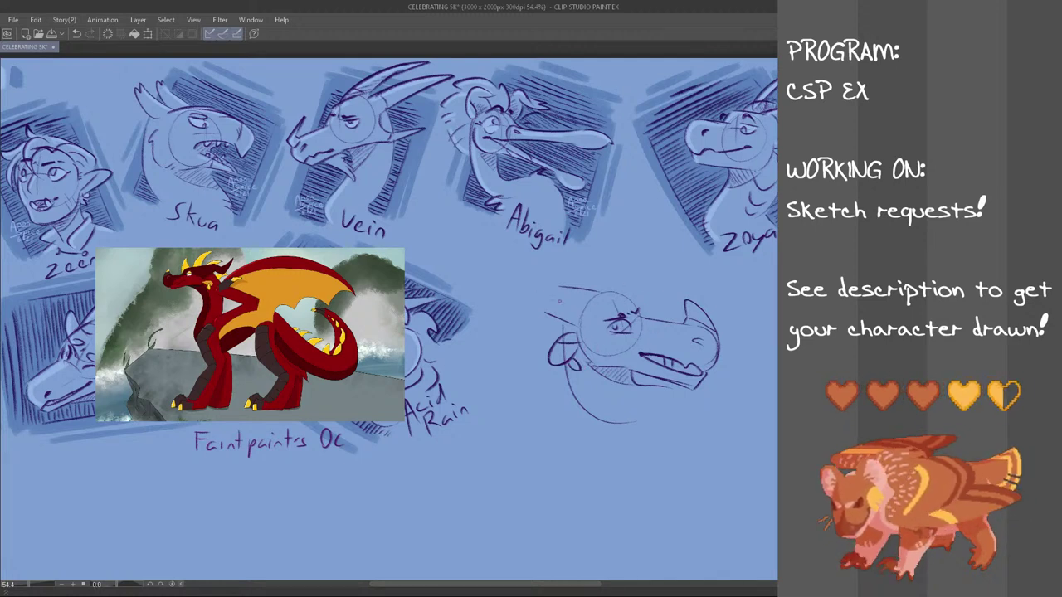
# - Rework the crown line above the head circle and the skull's backward extension with repeated strokes
pyautogui.moveTo(533, 289)
pyautogui.mouseDown()
pyautogui.moveTo(508, 320)
pyautogui.moveTo(525, 318)
pyautogui.moveTo(486, 295)
pyautogui.moveTo(521, 311)
pyautogui.moveTo(509, 293)
pyautogui.moveTo(481, 292)
pyautogui.moveTo(514, 306)
pyautogui.moveTo(479, 286)
pyautogui.moveTo(522, 301)
pyautogui.moveTo(537, 325)
pyautogui.moveTo(559, 276)
pyautogui.moveTo(614, 292)
pyautogui.moveTo(609, 276)
pyautogui.moveTo(607, 294)
pyautogui.mouseUp()
pyautogui.hotkey('ctrl', 'z')
pyautogui.hotkey('ctrl', 'z')
pyautogui.hotkey('ctrl', 'z')
pyautogui.hotkey('ctrl', 'z')
pyautogui.hotkey('ctrl', 'z')
pyautogui.hotkey('ctrl', 'z')
pyautogui.hotkey('ctrl', 'z')
pyautogui.hotkey('ctrl', 'z')
pyautogui.hotkey('ctrl', 'z')
pyautogui.hotkey('ctrl', 'z')
pyautogui.hotkey('ctrl', 'z')
pyautogui.hotkey('ctrl', 'z')
pyautogui.hotkey('ctrl', 'z')
pyautogui.hotkey('ctrl', 'z')
pyautogui.hotkey('ctrl', 'z')
# - Draw the pointed horns sweeping backward from the rear of the skull
pyautogui.moveTo(544, 284)
pyautogui.mouseDown()
pyautogui.moveTo(605, 294)
pyautogui.moveTo(568, 278)
pyautogui.moveTo(575, 274)
pyautogui.moveTo(499, 272)
pyautogui.moveTo(537, 289)
pyautogui.mouseUp()
pyautogui.hotkey('ctrl', 'z')
pyautogui.hotkey('ctrl', 'z')
pyautogui.hotkey('ctrl', 'z')
pyautogui.hotkey('ctrl', 'z')
pyautogui.hotkey('ctrl', 'z')
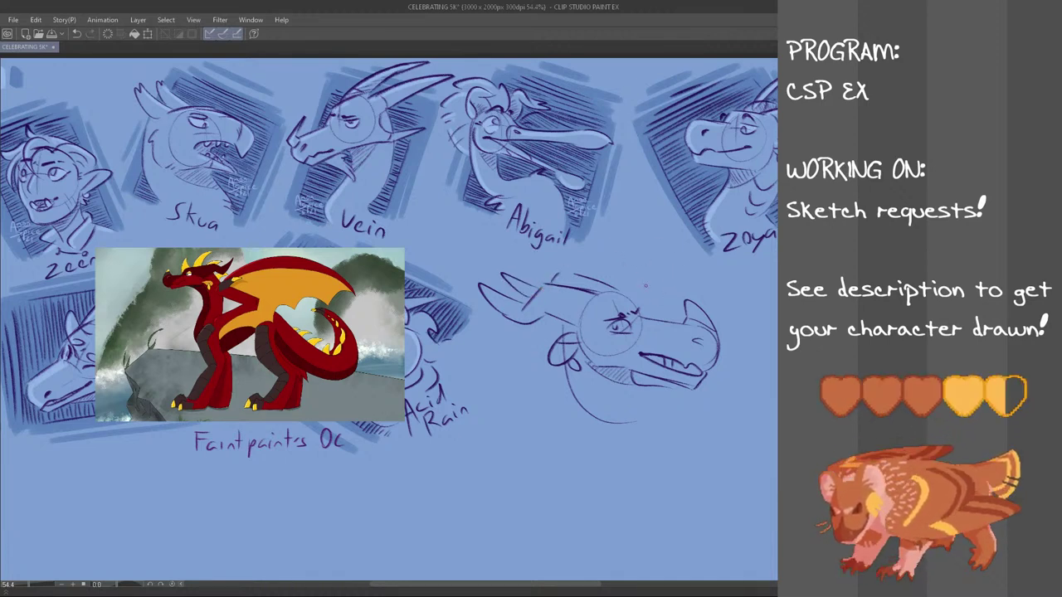
# - Draw the brow ridge from the crown line down to the eye and darken the eyebrow
pyautogui.hotkey('ctrl', 'z')
pyautogui.moveTo(613, 290)
pyautogui.mouseDown()
pyautogui.moveTo(640, 300)
pyautogui.moveTo(644, 317)
pyautogui.mouseUp()
pyautogui.hotkey('ctrl', 'z')
pyautogui.hotkey('ctrl', 'z')
pyautogui.hotkey('ctrl', 'z')
pyautogui.hotkey('ctrl', 'z')
pyautogui.hotkey('ctrl', 'z')
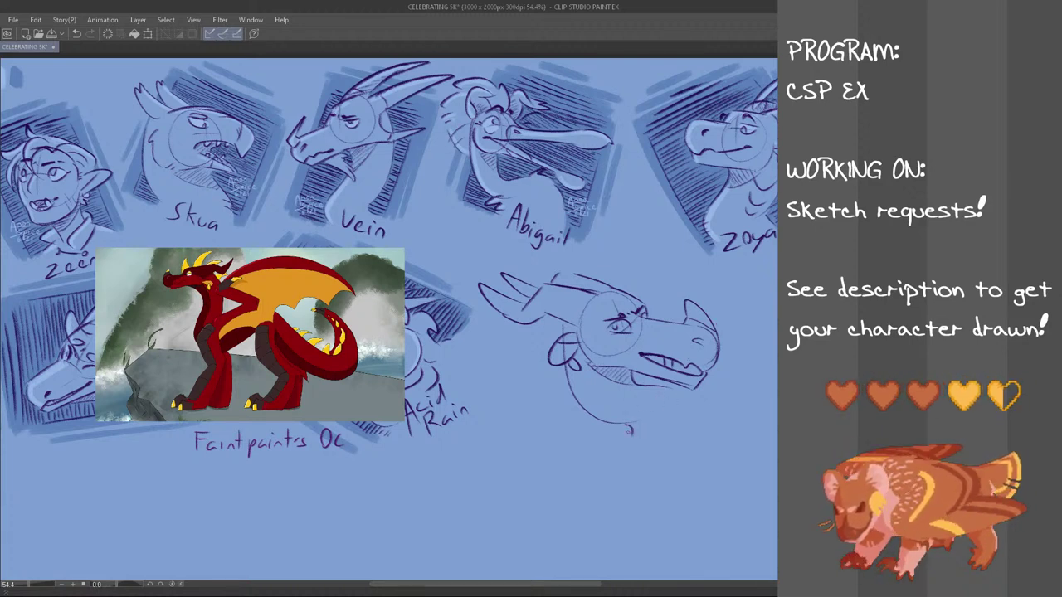
# - Undo the stray stroke at the neck's lower end and draw the front neck line below the jaw
pyautogui.hotkey('ctrl', 'z')
pyautogui.hotkey('ctrl', 'z')
pyautogui.moveTo(672, 391)
pyautogui.mouseDown()
pyautogui.moveTo(690, 413)
pyautogui.moveTo(692, 404)
pyautogui.moveTo(692, 421)
pyautogui.mouseUp()
pyautogui.hotkey('ctrl', 'z')
# - Draw two tall pointed spikes rising from the crown and brow, redoing strokes as needed
pyautogui.moveTo(619, 299)
pyautogui.mouseDown()
pyautogui.moveTo(626, 286)
pyautogui.moveTo(643, 315)
pyautogui.moveTo(647, 289)
pyautogui.moveTo(614, 290)
pyautogui.moveTo(608, 261)
pyautogui.moveTo(620, 290)
pyautogui.moveTo(606, 262)
pyautogui.moveTo(613, 285)
pyautogui.mouseUp()
pyautogui.hotkey('ctrl', 'z')
pyautogui.hotkey('ctrl', 'z')
pyautogui.hotkey('ctrl', 'z')
pyautogui.hotkey('ctrl', 'z')
pyautogui.hotkey('ctrl', 'z')
pyautogui.hotkey('ctrl', 'z')
pyautogui.hotkey('ctrl', 'z')
pyautogui.hotkey('ctrl', 'z')
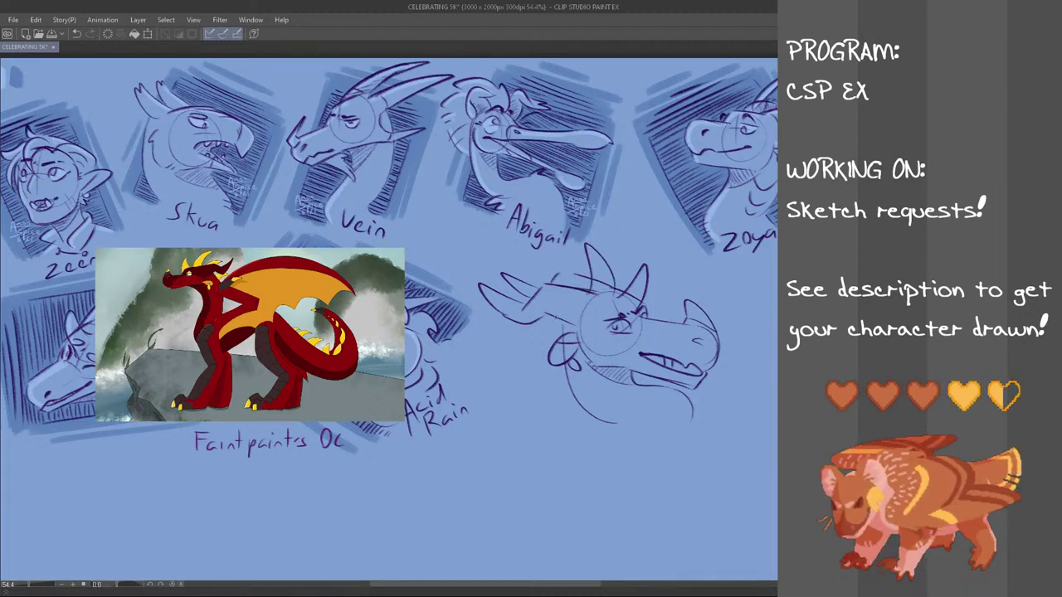
# - Draw the contour line along the back of the crown and add curved frill strokes behind the jaw, redoing strokes as needed
pyautogui.moveTo(550, 322); pyautogui.dragTo(556, 334)
pyautogui.hotkey('ctrl', 'z')
pyautogui.moveTo(556, 278)
pyautogui.mouseDown()
pyautogui.moveTo(524, 284)
pyautogui.moveTo(534, 277)
pyautogui.mouseUp()
pyautogui.hotkey('ctrl', 'z')
pyautogui.hotkey('ctrl', 'z')
pyautogui.moveTo(553, 322); pyautogui.dragTo(539, 335)
pyautogui.hotkey('ctrl', 'z')
pyautogui.hotkey('ctrl', 'z')
pyautogui.moveTo(566, 276); pyautogui.dragTo(530, 283)
pyautogui.moveTo(550, 324)
pyautogui.mouseDown()
pyautogui.moveTo(538, 345)
pyautogui.moveTo(551, 340)
pyautogui.mouseUp()
pyautogui.hotkey('ctrl', 'z')
pyautogui.hotkey('ctrl', 'z')
pyautogui.hotkey('ctrl', 'z')
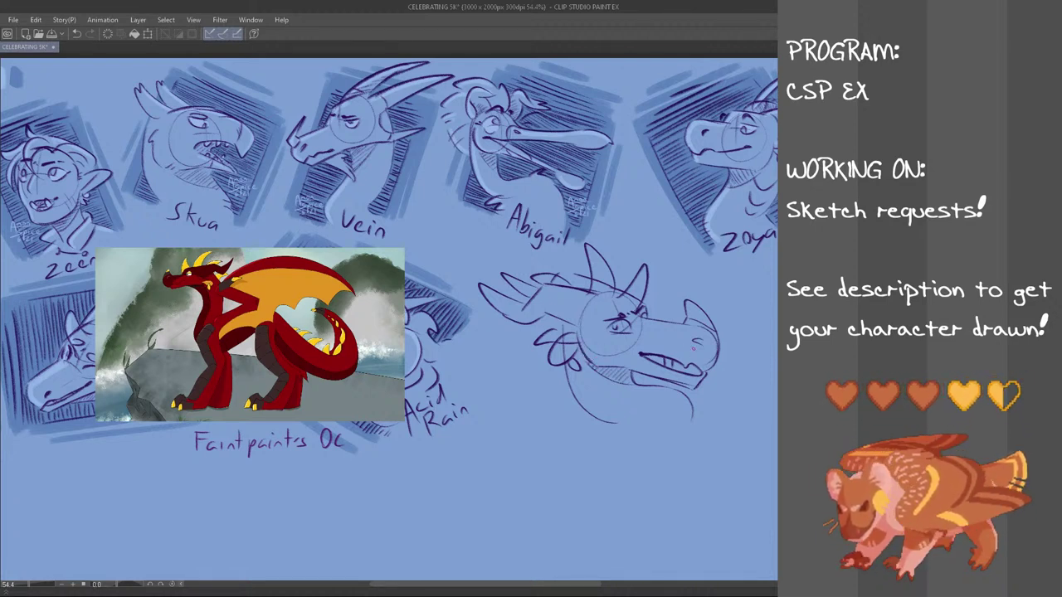
# - Select the whole red dragon head sketch, scale it down slightly and deselect it
pyautogui.moveTo(605, 587); pyautogui.dragTo(630, 587)
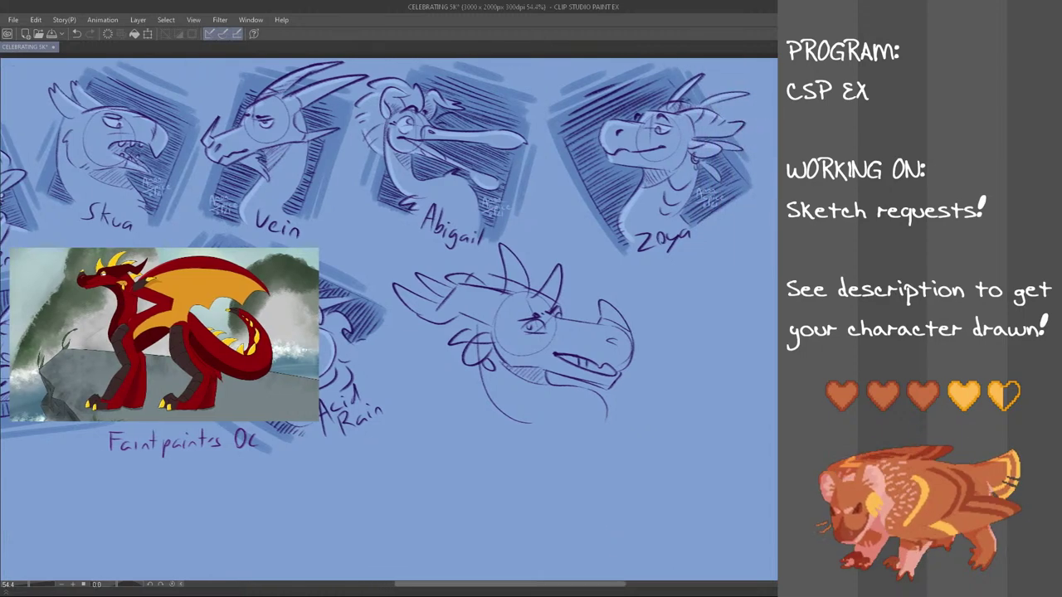
pyautogui.moveTo(618, 282)
pyautogui.mouseDown()
pyautogui.moveTo(499, 474)
pyautogui.moveTo(404, 322)
pyautogui.moveTo(413, 259)
pyautogui.moveTo(487, 258)
pyautogui.moveTo(507, 235)
pyautogui.moveTo(568, 240)
pyautogui.mouseUp()
pyautogui.moveTo(540, 587); pyautogui.dragTo(508, 587)
pyautogui.hotkey('ctrl', 't')
pyautogui.moveTo(768, 479); pyautogui.dragTo(734, 451)
pyautogui.moveTo(684, 398); pyautogui.dragTo(680, 417)
pyautogui.moveTo(729, 470); pyautogui.dragTo(714, 460)
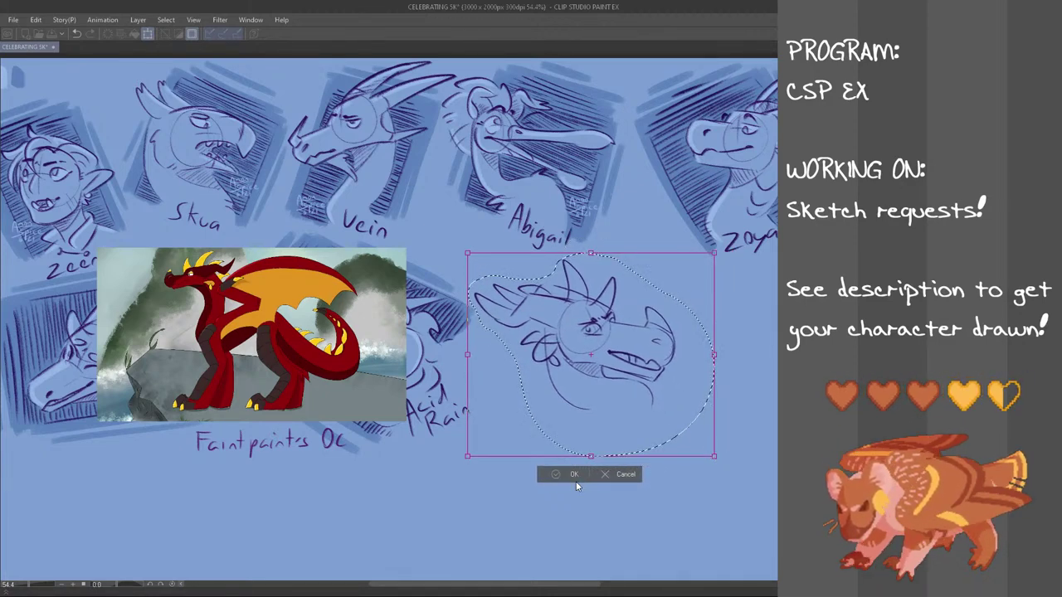
pyautogui.click(574, 476)
pyautogui.hotkey('ctrl', 'd')
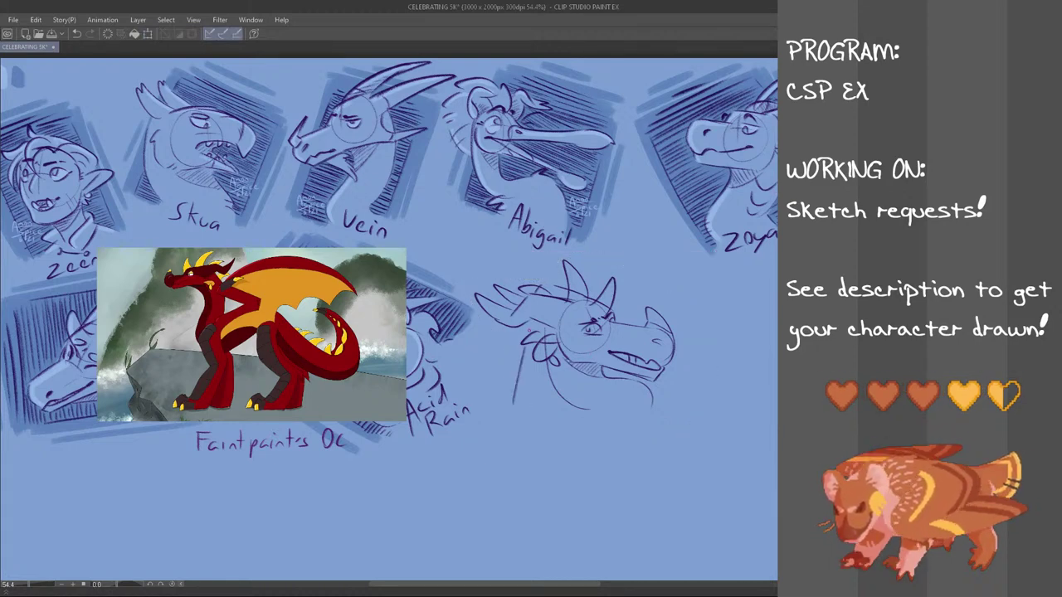
pyautogui.hotkey('ctrl', 'z')
pyautogui.moveTo(514, 405); pyautogui.dragTo(515, 326)
pyautogui.hotkey('ctrl', 'z')
pyautogui.hotkey('ctrl', 'z')
pyautogui.hotkey('ctrl', 'z')
pyautogui.moveTo(502, 403); pyautogui.dragTo(512, 324)
pyautogui.hotkey('ctrl', 'z')
pyautogui.hotkey('ctrl', 'z')
pyautogui.hotkey('ctrl', 'z')
pyautogui.moveTo(506, 407); pyautogui.dragTo(514, 329)
pyautogui.moveTo(666, 411); pyautogui.dragTo(681, 340)
pyautogui.hotkey('ctrl', 'z')
pyautogui.hotkey('ctrl', 'z')
pyautogui.hotkey('ctrl', 'z')
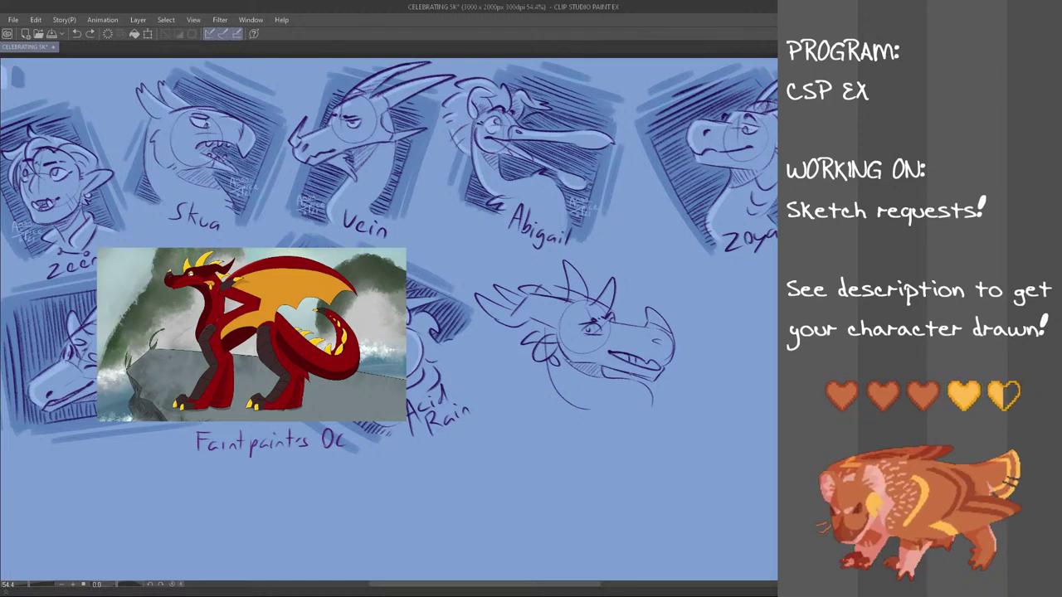
pyautogui.hotkey('ctrl', 'z')
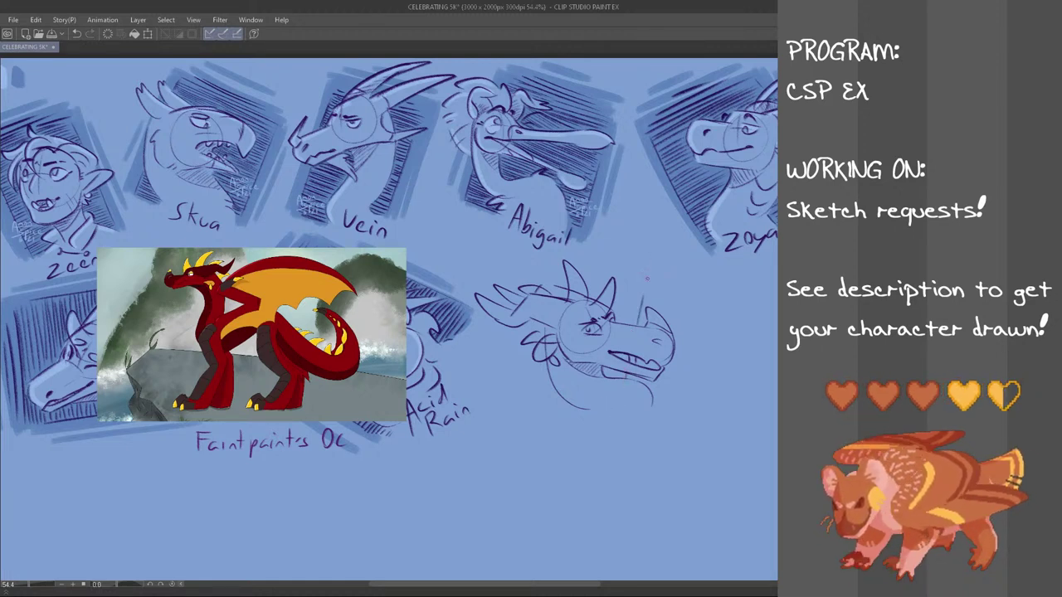
# - Draw the slanted side lines of the frame behind the neck and above the snout, undoing the stray attempts
pyautogui.moveTo(654, 264)
pyautogui.mouseDown()
pyautogui.moveTo(644, 330)
pyautogui.moveTo(654, 267)
pyautogui.mouseUp()
pyautogui.hotkey('ctrl', 'z')
pyautogui.moveTo(499, 389)
pyautogui.mouseDown()
pyautogui.moveTo(509, 328)
pyautogui.moveTo(491, 388)
pyautogui.mouseUp()
pyautogui.hotkey('ctrl', 'z')
pyautogui.hotkey('ctrl', 'z')
pyautogui.hotkey('ctrl', 'z')
pyautogui.moveTo(651, 269); pyautogui.dragTo(639, 324)
pyautogui.moveTo(506, 326); pyautogui.dragTo(492, 391)
pyautogui.hotkey('ctrl', 'z')
pyautogui.hotkey('ctrl', 'z')
pyautogui.moveTo(518, 282); pyautogui.dragTo(530, 247)
pyautogui.hotkey('ctrl', 'z')
# - Select the dragon head together with its frame lines, move it slightly down and deselect it
pyautogui.moveTo(663, 278)
pyautogui.mouseDown()
pyautogui.moveTo(597, 457)
pyautogui.moveTo(490, 383)
pyautogui.mouseUp()
pyautogui.click(655, 283)
pyautogui.moveTo(666, 249)
pyautogui.mouseDown()
pyautogui.moveTo(662, 447)
pyautogui.moveTo(514, 438)
pyautogui.moveTo(485, 392)
pyautogui.moveTo(479, 273)
pyautogui.moveTo(560, 258)
pyautogui.mouseUp()
pyautogui.hotkey('ctrl', 't')
pyautogui.moveTo(627, 385); pyautogui.dragTo(628, 403)
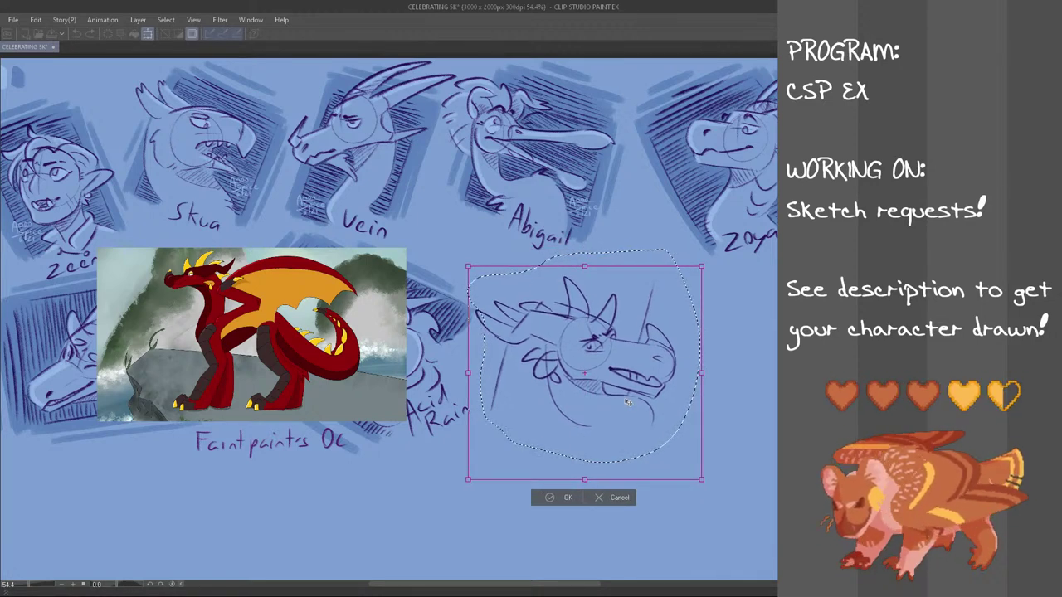
pyautogui.click(564, 497)
pyautogui.hotkey('ctrl', 'd')
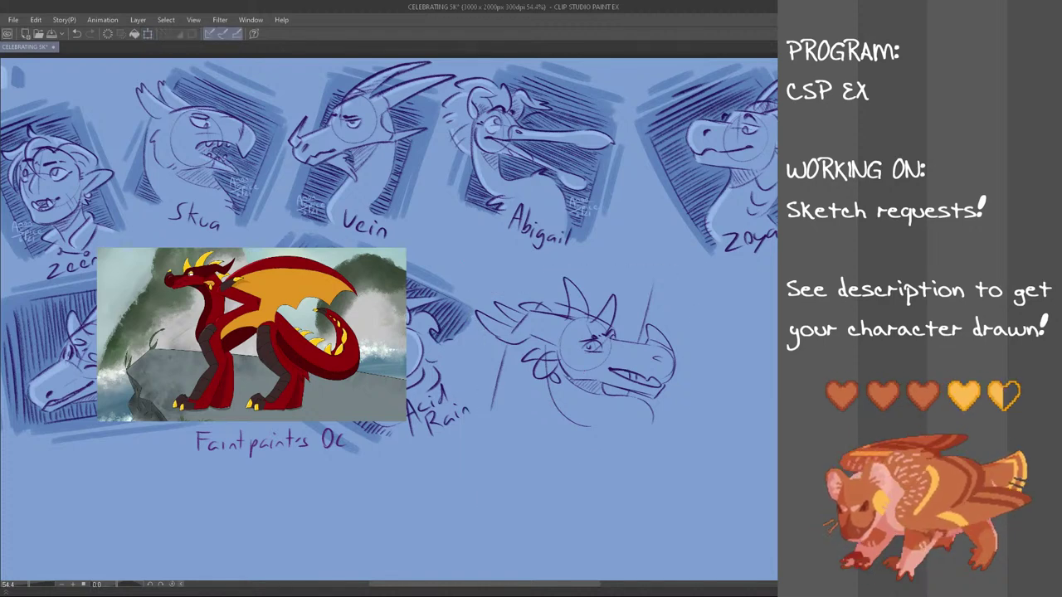
# - Extend the frame's back edge above the horns and draw its slanted upper edge over the spikes
pyautogui.moveTo(516, 302); pyautogui.dragTo(533, 256)
pyautogui.hotkey('ctrl', 'z')
pyautogui.hotkey('ctrl', 'z')
pyautogui.hotkey('ctrl', 'z')
pyautogui.moveTo(519, 303); pyautogui.dragTo(530, 270)
pyautogui.moveTo(533, 256); pyautogui.dragTo(641, 296)
pyautogui.hotkey('ctrl', 'z')
pyautogui.moveTo(538, 263)
pyautogui.mouseDown()
pyautogui.moveTo(652, 301)
pyautogui.moveTo(644, 296)
pyautogui.mouseUp()
pyautogui.hotkey('ctrl', 'z')
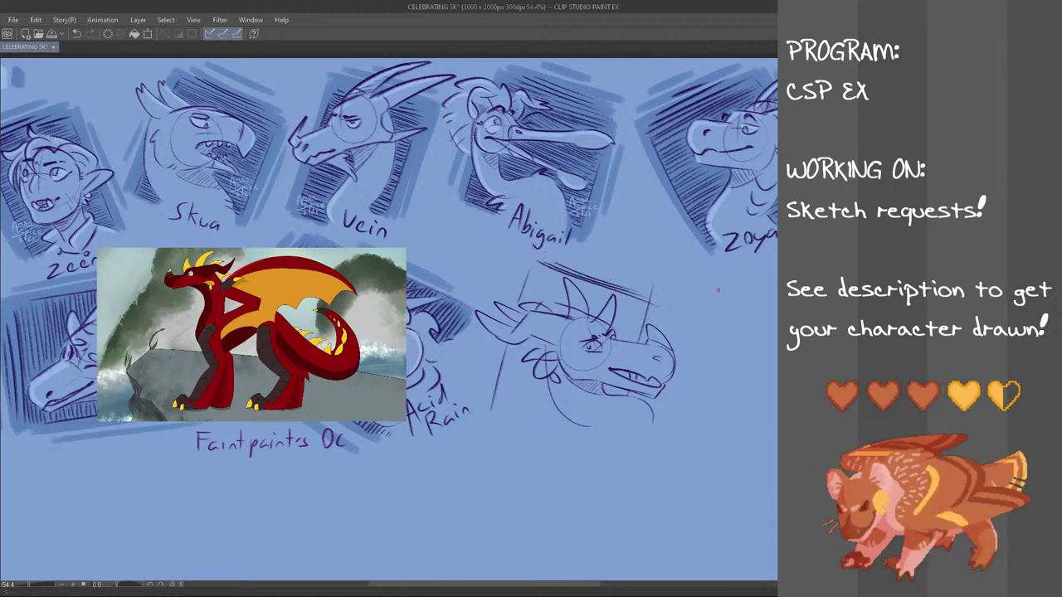
# - Hatch the frame background behind the dragon's neck and cheek frill with diagonal lines
pyautogui.moveTo(496, 405)
pyautogui.mouseDown()
pyautogui.moveTo(569, 426)
pyautogui.moveTo(559, 420)
pyautogui.mouseUp()
pyautogui.moveTo(496, 392)
pyautogui.mouseDown()
pyautogui.moveTo(559, 415)
pyautogui.moveTo(544, 407)
pyautogui.mouseUp()
pyautogui.moveTo(496, 386); pyautogui.dragTo(552, 404)
pyautogui.moveTo(496, 379); pyautogui.dragTo(550, 400)
pyautogui.moveTo(497, 376)
pyautogui.mouseDown()
pyautogui.moveTo(546, 398)
pyautogui.moveTo(564, 427)
pyautogui.mouseUp()
pyautogui.moveTo(500, 398)
pyautogui.mouseDown()
pyautogui.moveTo(572, 425)
pyautogui.moveTo(564, 420)
pyautogui.mouseUp()
pyautogui.moveTo(507, 392)
pyautogui.mouseDown()
pyautogui.moveTo(557, 410)
pyautogui.moveTo(552, 402)
pyautogui.mouseUp()
pyautogui.moveTo(501, 367)
pyautogui.mouseDown()
pyautogui.moveTo(546, 385)
pyautogui.moveTo(530, 361)
pyautogui.mouseUp()
pyautogui.moveTo(507, 345); pyautogui.dragTo(528, 354)
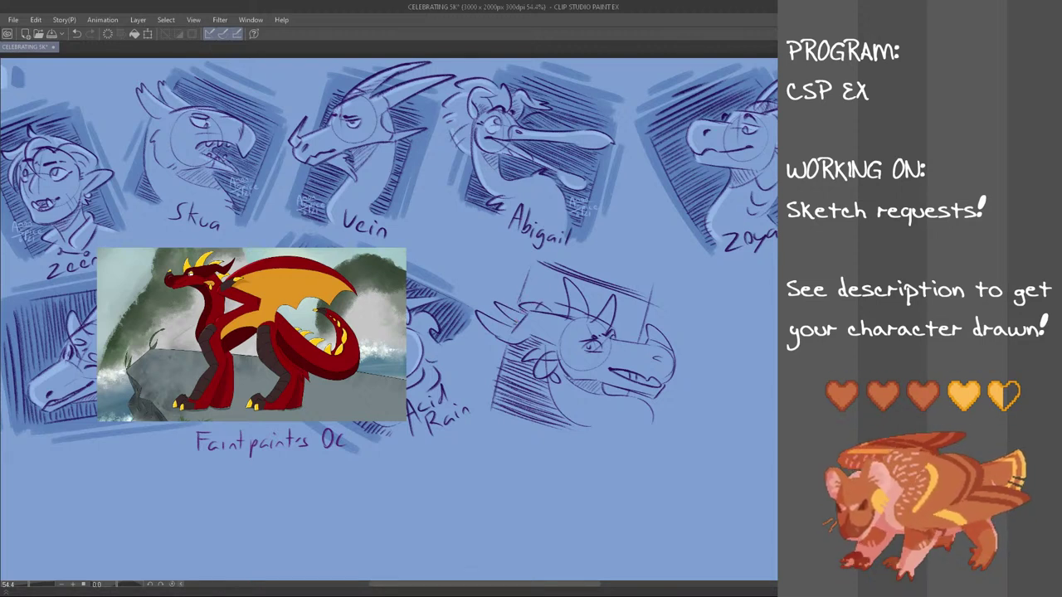
# - Hatch the frame's upper corner between the swept-back horns and the first spike, redoing the uneven strokes
pyautogui.moveTo(526, 288); pyautogui.dragTo(546, 300)
pyautogui.moveTo(528, 283)
pyautogui.mouseDown()
pyautogui.moveTo(559, 299)
pyautogui.moveTo(555, 277)
pyautogui.moveTo(567, 284)
pyautogui.mouseUp()
pyautogui.hotkey('ctrl', 'z')
pyautogui.moveTo(539, 266); pyautogui.dragTo(561, 279)
pyautogui.hotkey('ctrl', 'z')
pyautogui.hotkey('ctrl', 'z')
pyautogui.hotkey('ctrl', 'z')
pyautogui.hotkey('ctrl', 'z')
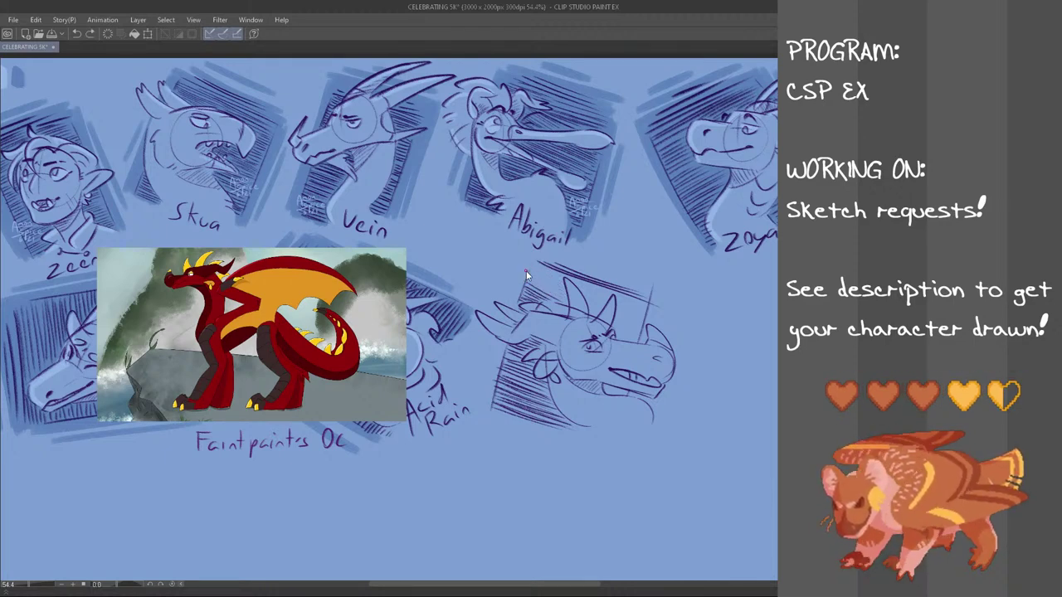
pyautogui.moveTo(528, 283); pyautogui.dragTo(563, 300)
pyautogui.moveTo(527, 278); pyautogui.dragTo(563, 290)
pyautogui.moveTo(532, 269); pyautogui.dragTo(558, 283)
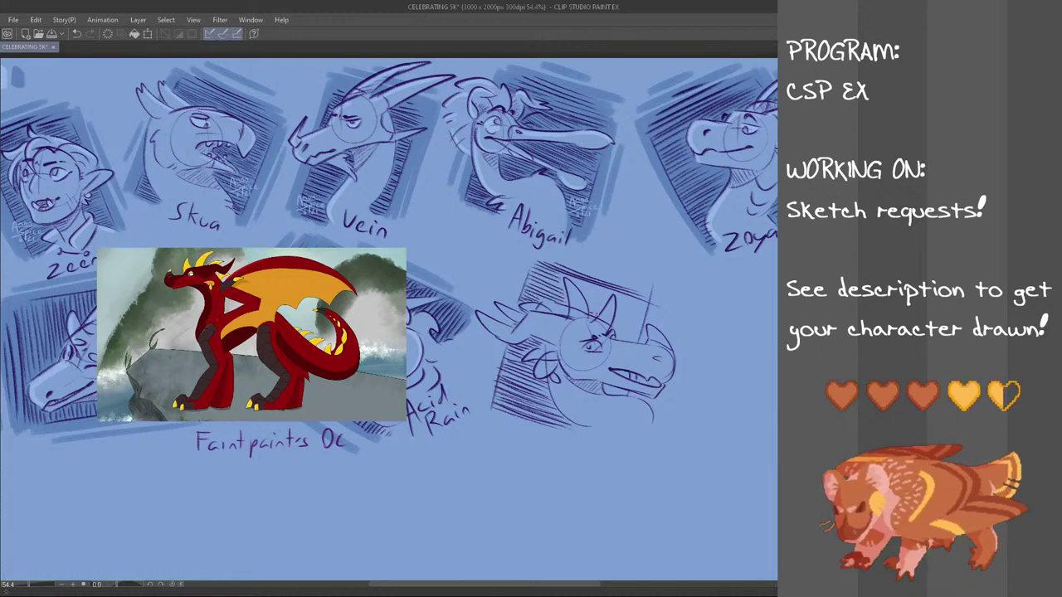
# - Hatch the frame background between and beyond the spikes, and try a hatching stroke under the jaw
pyautogui.moveTo(574, 284); pyautogui.dragTo(605, 297)
pyautogui.moveTo(570, 277)
pyautogui.mouseDown()
pyautogui.moveTo(605, 293)
pyautogui.moveTo(640, 334)
pyautogui.moveTo(637, 310)
pyautogui.moveTo(646, 314)
pyautogui.mouseUp()
pyautogui.hotkey('ctrl', 'z')
pyautogui.moveTo(604, 289); pyautogui.dragTo(650, 308)
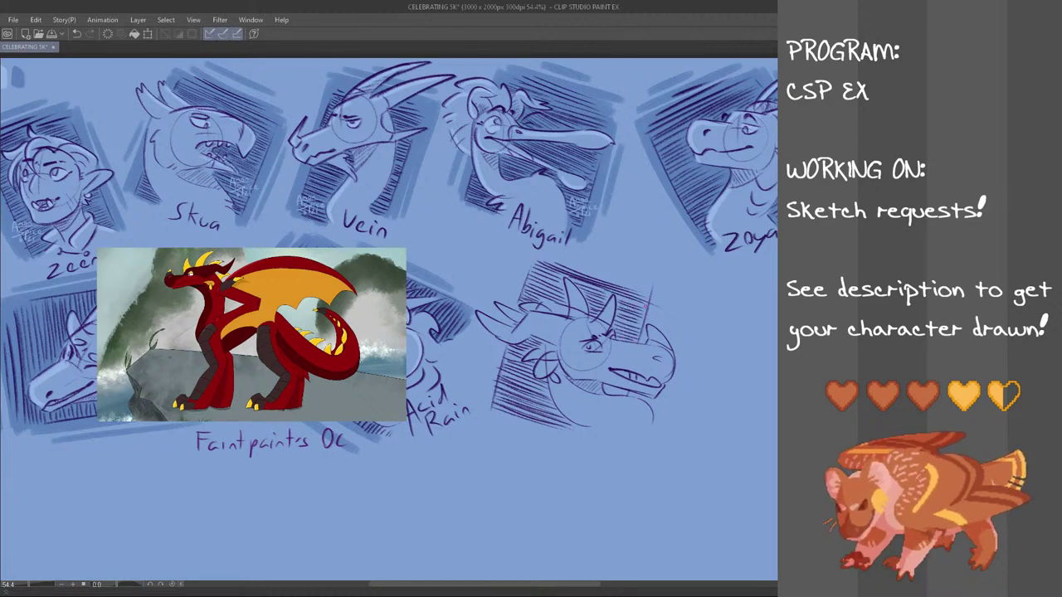
pyautogui.moveTo(605, 386); pyautogui.dragTo(626, 396)
pyautogui.hotkey('ctrl', 'z')
# - Brush a broad, soft border stroke along the frame's back edge, undoing the misplaced strokes near the jaw and neck
pyautogui.moveTo(482, 403); pyautogui.dragTo(513, 277)
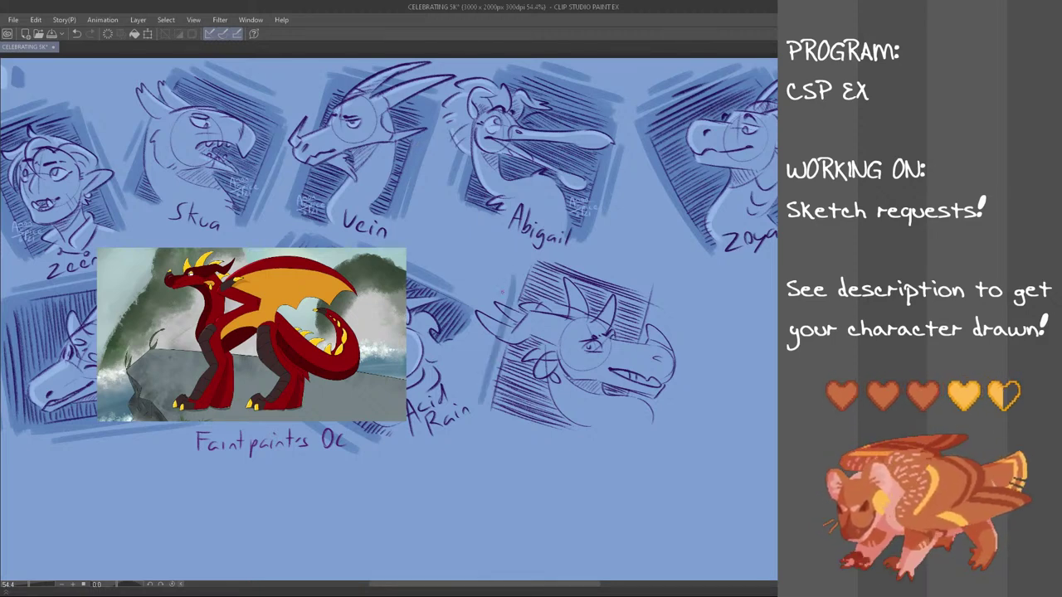
pyautogui.moveTo(484, 402); pyautogui.dragTo(526, 255)
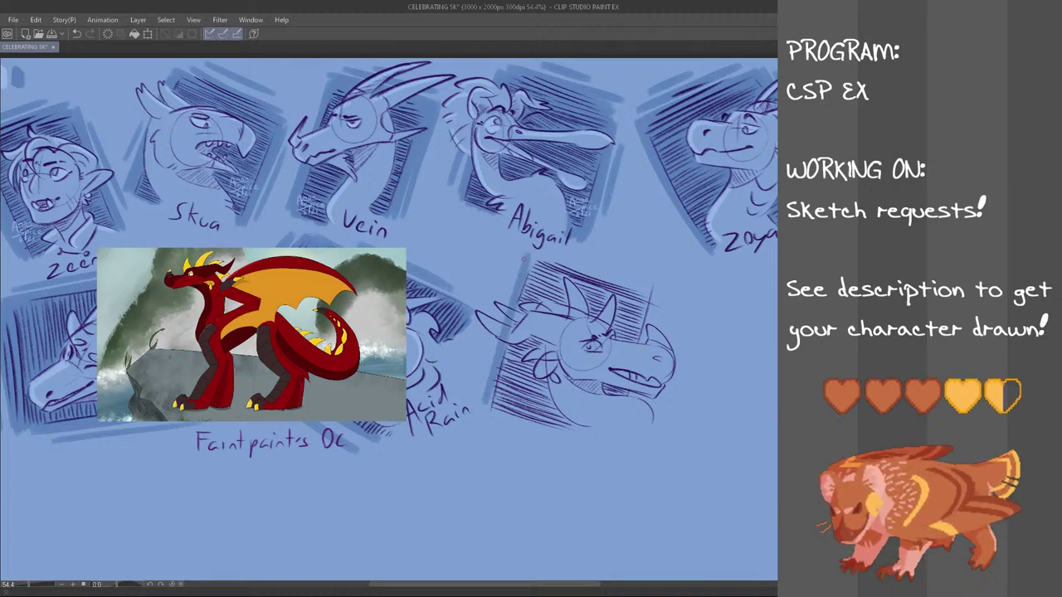
pyautogui.moveTo(631, 401)
pyautogui.mouseDown()
pyautogui.moveTo(654, 305)
pyautogui.moveTo(627, 407)
pyautogui.mouseUp()
pyautogui.hotkey('ctrl', 'z')
pyautogui.hotkey('ctrl', 'z')
pyautogui.hotkey('ctrl', 'z')
pyautogui.hotkey('ctrl', 'z')
pyautogui.hotkey('ctrl', 'z')
pyautogui.moveTo(665, 308)
pyautogui.mouseDown()
pyautogui.moveTo(639, 410)
pyautogui.moveTo(642, 400)
pyautogui.mouseUp()
pyautogui.hotkey('ctrl', 'z')
pyautogui.moveTo(491, 403)
pyautogui.mouseDown()
pyautogui.moveTo(567, 433)
pyautogui.moveTo(511, 342)
pyautogui.mouseUp()
pyautogui.hotkey('ctrl', 'z')
# - Shade the hatched background behind the dragon's neck with broad mid-blue strokes
pyautogui.moveTo(496, 385); pyautogui.dragTo(491, 406)
pyautogui.moveTo(513, 367); pyautogui.dragTo(496, 410)
pyautogui.moveTo(525, 337); pyautogui.dragTo(505, 413)
pyautogui.moveTo(538, 337); pyautogui.dragTo(515, 413)
pyautogui.moveTo(540, 359); pyautogui.dragTo(521, 423)
pyautogui.moveTo(548, 376)
pyautogui.mouseDown()
pyautogui.moveTo(531, 424)
pyautogui.moveTo(568, 434)
pyautogui.moveTo(579, 413)
pyautogui.mouseUp()
pyautogui.moveTo(571, 441)
pyautogui.mouseDown()
pyautogui.moveTo(584, 417)
pyautogui.moveTo(591, 423)
pyautogui.mouseUp()
# - Shade the upper hatched background around the horns and spikes and the area under the jaw with broad mid-blue strokes
pyautogui.moveTo(509, 340); pyautogui.dragTo(534, 277)
pyautogui.moveTo(529, 316)
pyautogui.mouseDown()
pyautogui.moveTo(541, 259)
pyautogui.moveTo(534, 308)
pyautogui.mouseUp()
pyautogui.moveTo(557, 271); pyautogui.dragTo(549, 313)
pyautogui.moveTo(569, 281); pyautogui.dragTo(564, 315)
pyautogui.moveTo(588, 287)
pyautogui.mouseDown()
pyautogui.moveTo(574, 318)
pyautogui.moveTo(584, 324)
pyautogui.mouseUp()
pyautogui.moveTo(610, 293)
pyautogui.mouseDown()
pyautogui.moveTo(592, 330)
pyautogui.moveTo(600, 334)
pyautogui.mouseUp()
pyautogui.moveTo(624, 299); pyautogui.dragTo(609, 340)
pyautogui.moveTo(635, 301); pyautogui.dragTo(624, 345)
pyautogui.moveTo(609, 381); pyautogui.dragTo(608, 396)
pyautogui.moveTo(625, 391); pyautogui.dragTo(616, 396)
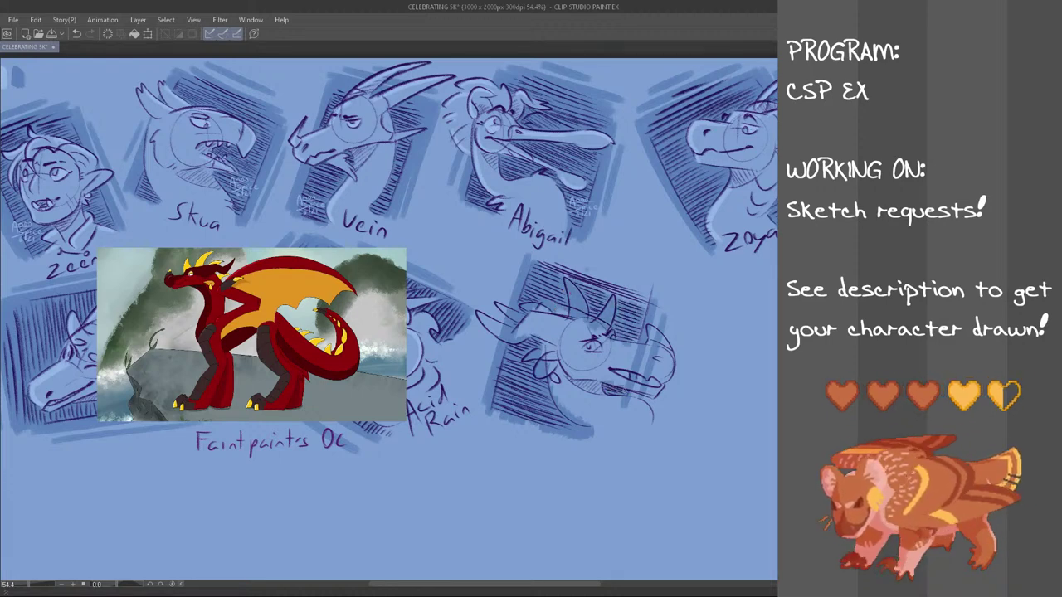
# - Brush broad border strokes along the frame's slanted upper edge, undoing the extra ones
pyautogui.moveTo(561, 275); pyautogui.dragTo(649, 306)
pyautogui.moveTo(541, 261); pyautogui.dragTo(650, 300)
pyautogui.hotkey('ctrl', 'z')
pyautogui.moveTo(589, 277); pyautogui.dragTo(651, 297)
pyautogui.moveTo(540, 256); pyautogui.dragTo(654, 297)
pyautogui.moveTo(589, 270); pyautogui.dragTo(652, 291)
pyautogui.moveTo(559, 255); pyautogui.dragTo(637, 286)
pyautogui.hotkey('ctrl', 'z')
pyautogui.hotkey('ctrl', 'z')
pyautogui.moveTo(554, 261)
pyautogui.mouseDown()
pyautogui.moveTo(644, 289)
pyautogui.moveTo(629, 272)
pyautogui.mouseUp()
pyautogui.hotkey('ctrl', 'z')
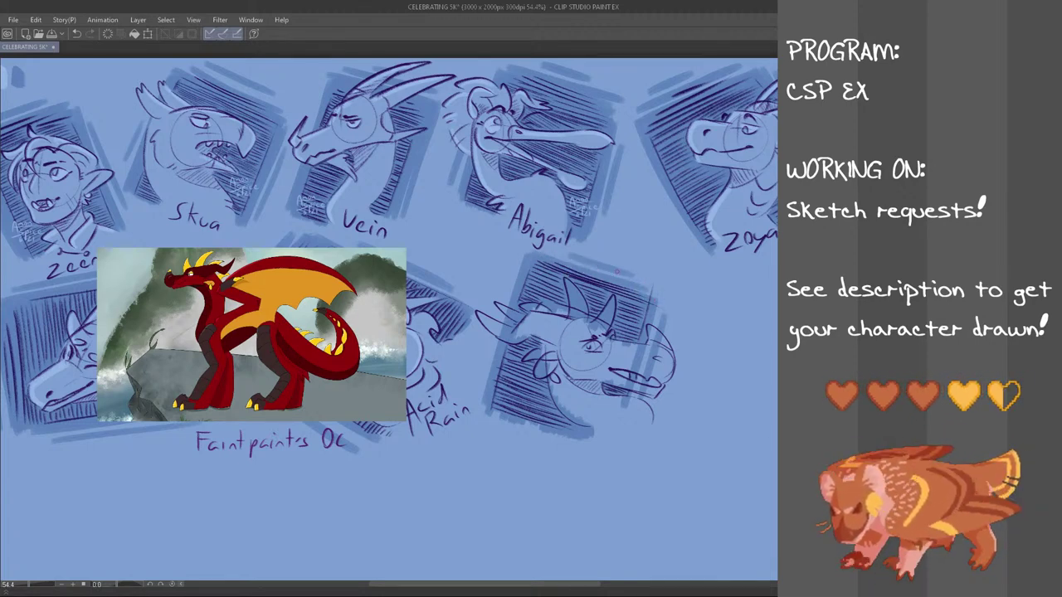
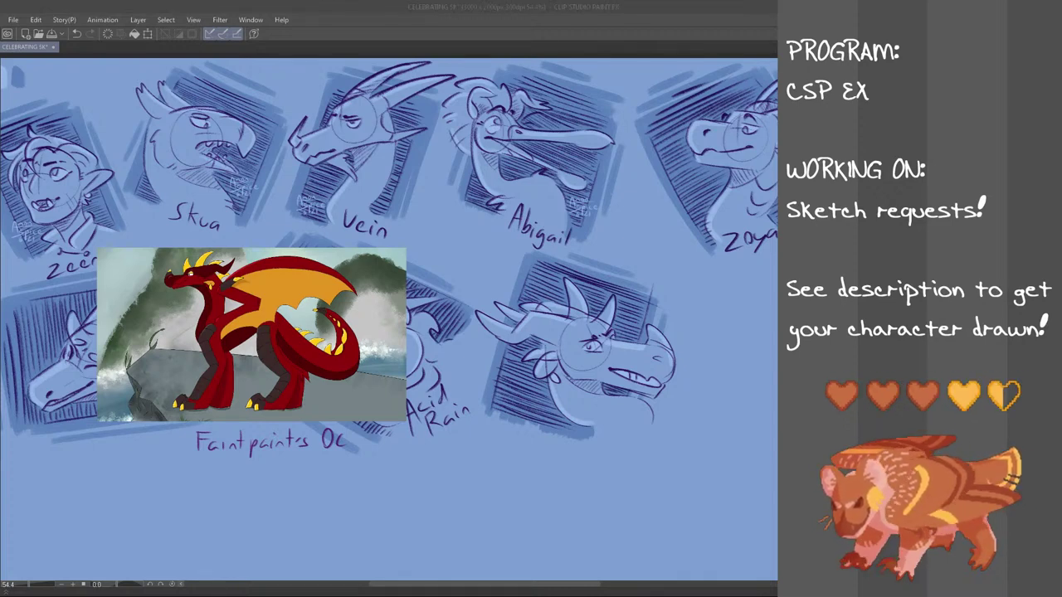
# - Handwrite the label "Jewel" below the dragon's neck, redoing letters as needed
pyautogui.moveTo(609, 433); pyautogui.dragTo(601, 447)
pyautogui.hotkey('ctrl', 'z')
pyautogui.hotkey('ctrl', 'z')
pyautogui.moveTo(603, 429)
pyautogui.mouseDown()
pyautogui.moveTo(616, 428)
pyautogui.moveTo(626, 447)
pyautogui.moveTo(664, 447)
pyautogui.mouseUp()
pyautogui.hotkey('ctrl', 'z')
pyautogui.hotkey('ctrl', 'z')
pyautogui.hotkey('ctrl', 'z')
pyautogui.hotkey('ctrl', 'z')
pyautogui.hotkey('ctrl', 'z')
pyautogui.hotkey('ctrl', 'z')
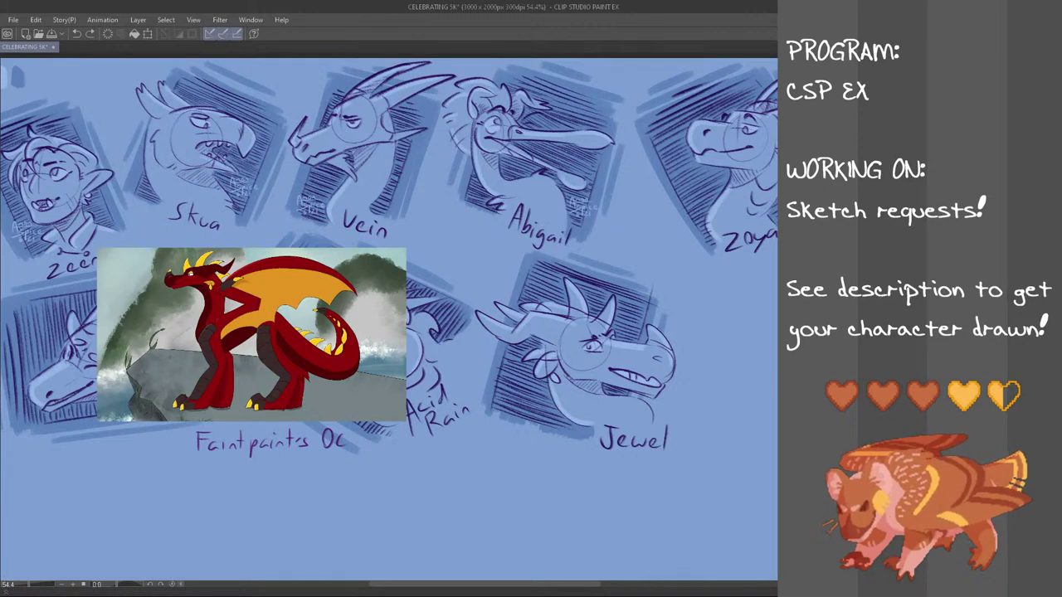
# - Select the "Jewel" label, move it slightly up toward the sketch and deselect it
pyautogui.moveTo(658, 413)
pyautogui.mouseDown()
pyautogui.moveTo(615, 478)
pyautogui.moveTo(597, 452)
pyautogui.mouseUp()
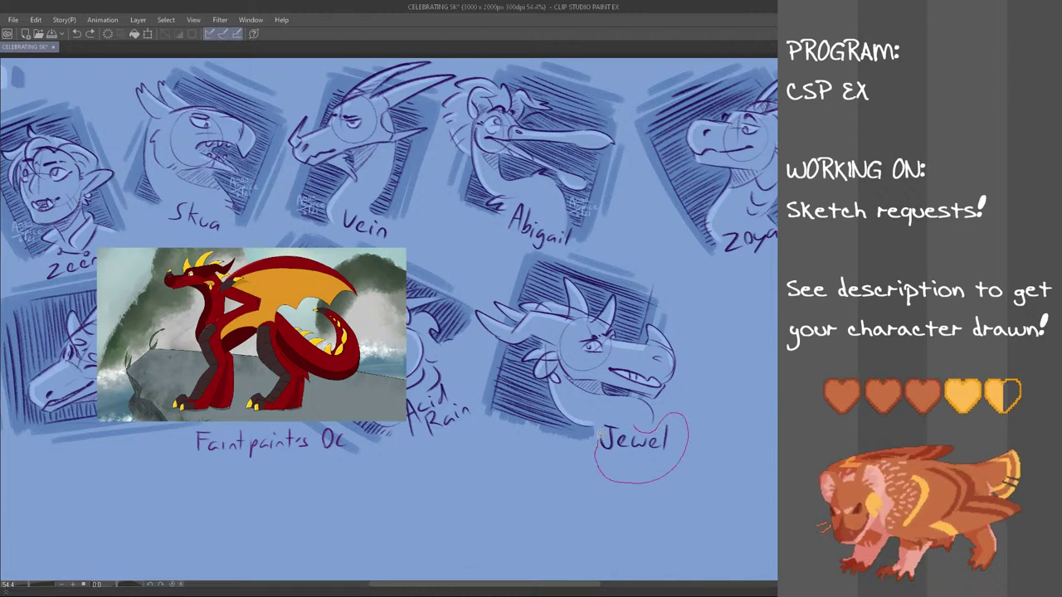
pyautogui.hotkey('ctrl', 't')
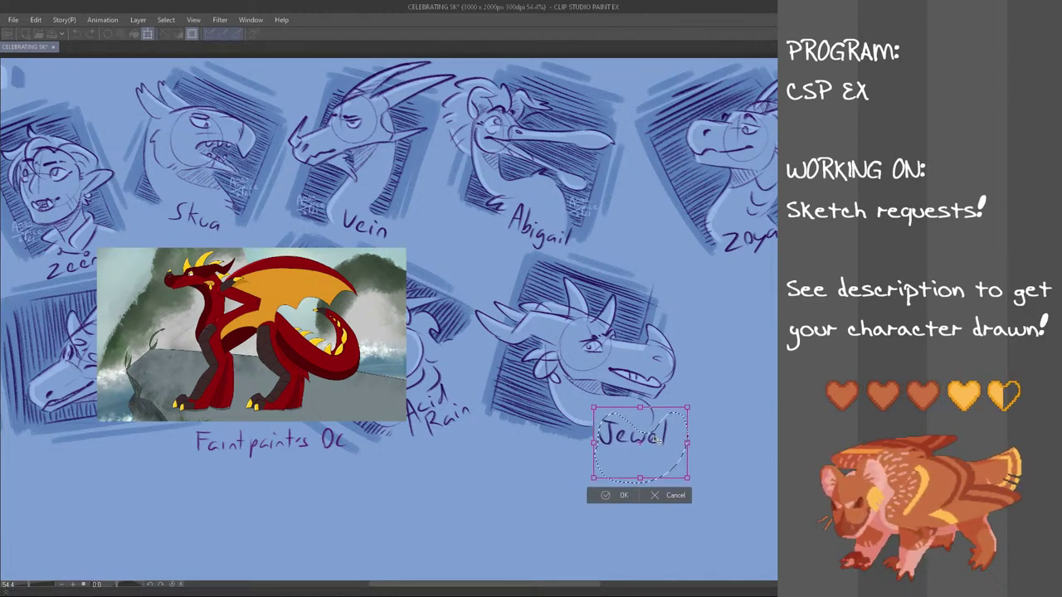
pyautogui.click(624, 497)
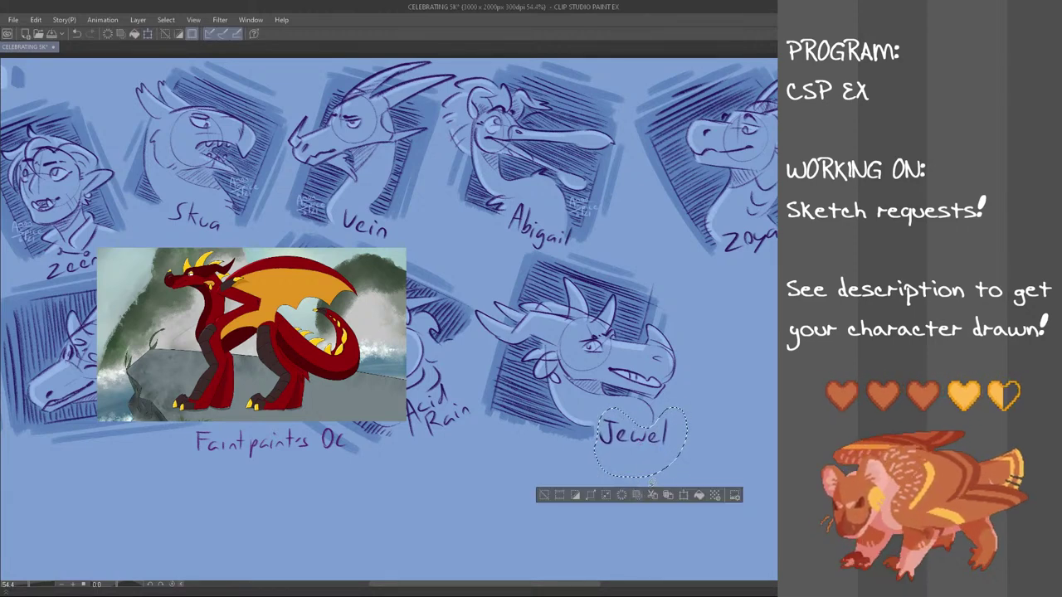
pyautogui.hotkey('ctrl', 'd')
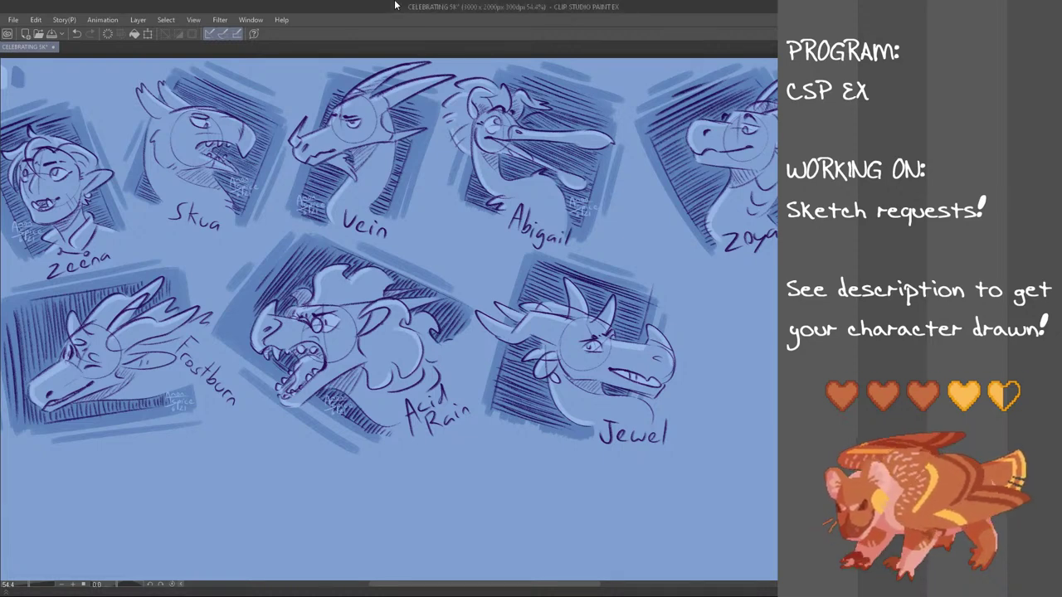
# - Draw a construction circle with a small guide cross in the empty area below the Zoya sketch
pyautogui.moveTo(688, 372); pyautogui.dragTo(590, 547)
pyautogui.moveTo(584, 584); pyautogui.dragTo(607, 586)
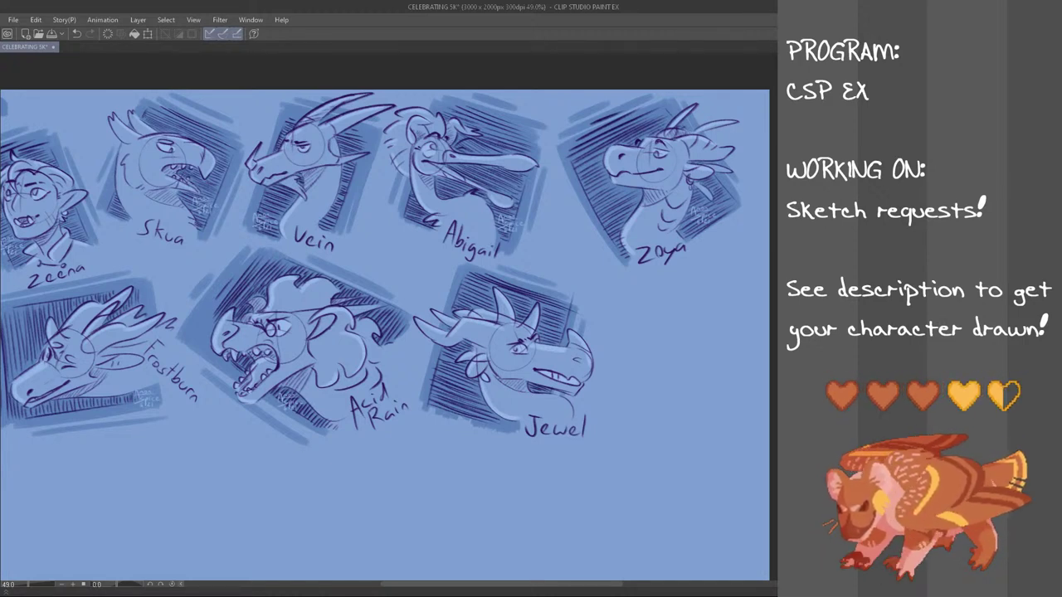
pyautogui.moveTo(588, 584); pyautogui.dragTo(599, 584)
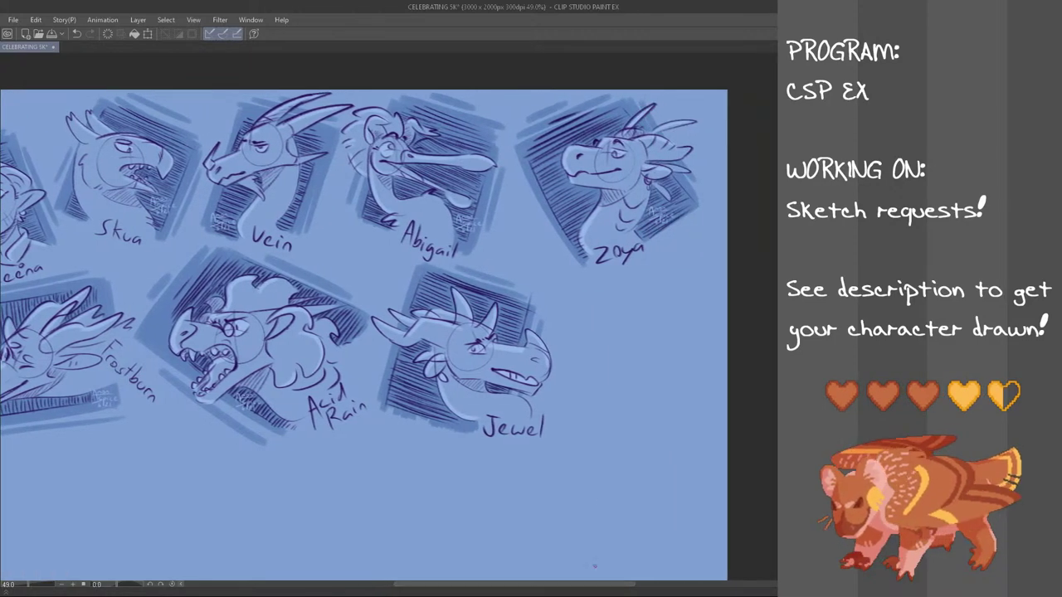
pyautogui.scroll(2, 614, 330)
pyautogui.moveTo(624, 321)
pyautogui.mouseDown()
pyautogui.moveTo(615, 374)
pyautogui.moveTo(626, 321)
pyautogui.moveTo(618, 350)
pyautogui.moveTo(642, 314)
pyautogui.mouseUp()
pyautogui.hotkey('ctrl', 'z')
pyautogui.hotkey('ctrl', 'z')
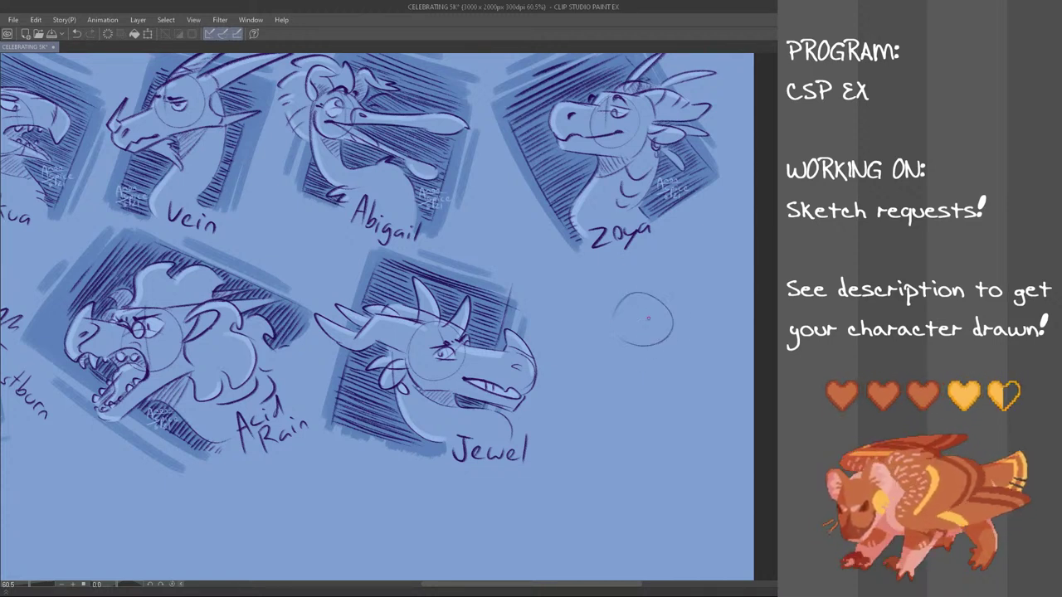
pyautogui.moveTo(625, 297)
pyautogui.mouseDown()
pyautogui.moveTo(618, 332)
pyautogui.moveTo(634, 331)
pyautogui.mouseUp()
pyautogui.hotkey('ctrl', 'z')
pyautogui.moveTo(621, 312); pyautogui.dragTo(649, 311)
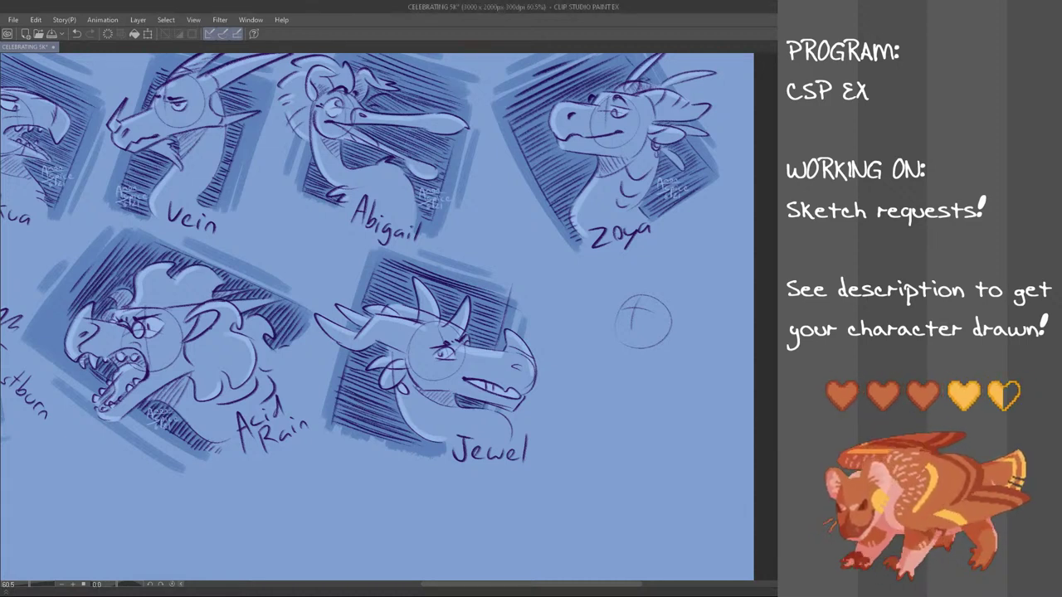
# - Copy the artist signature from the Acid Rain frame onto the hatching behind Jewel's neck and deselect it
pyautogui.moveTo(162, 384)
pyautogui.mouseDown()
pyautogui.moveTo(131, 452)
pyautogui.moveTo(124, 415)
pyautogui.mouseUp()
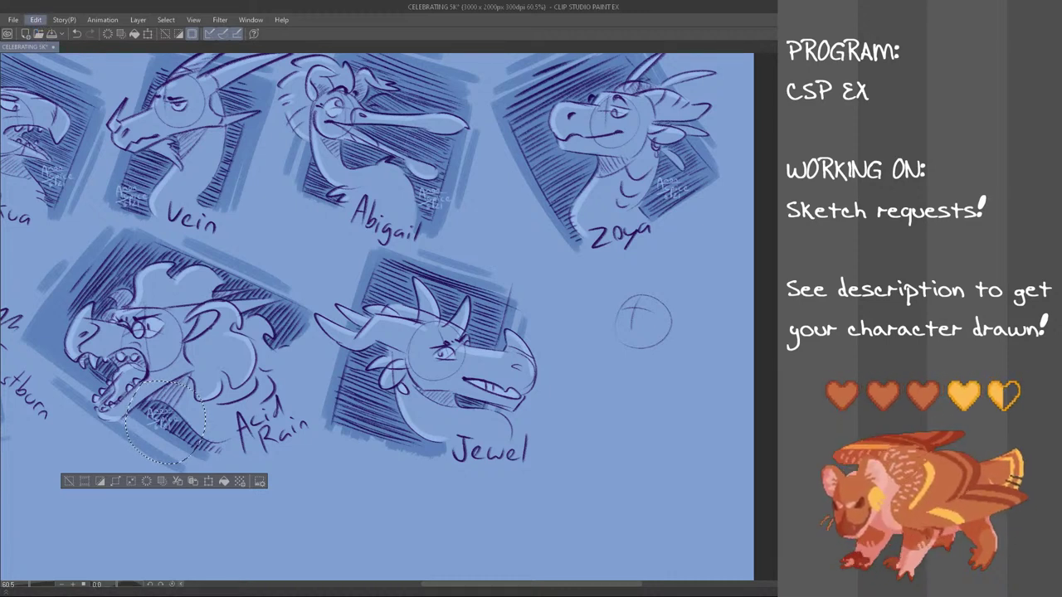
pyautogui.hotkey('ctrl', 't')
pyautogui.moveTo(177, 442); pyautogui.dragTo(394, 436)
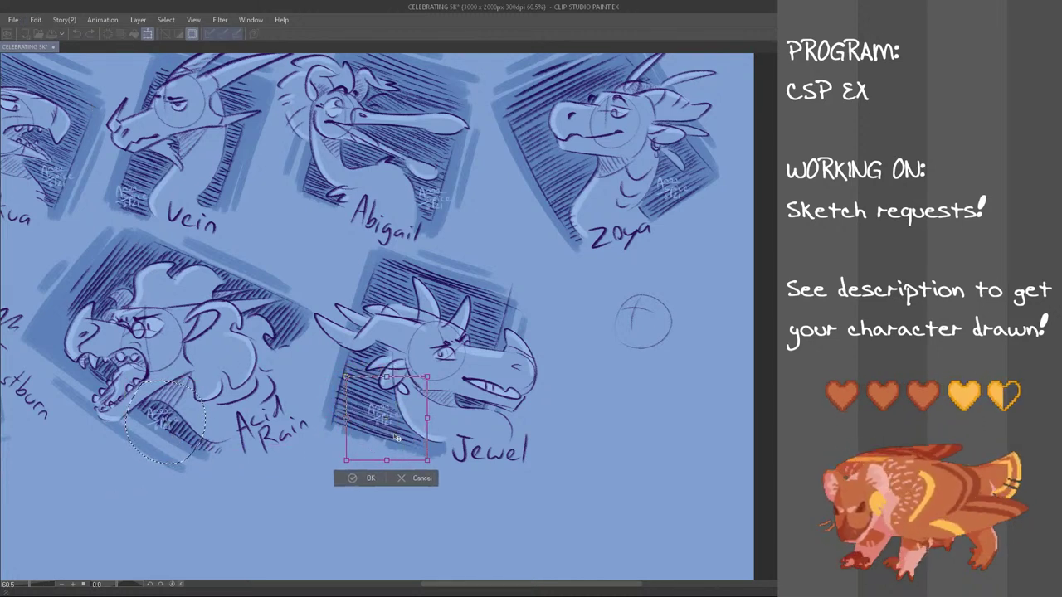
pyautogui.click(368, 476)
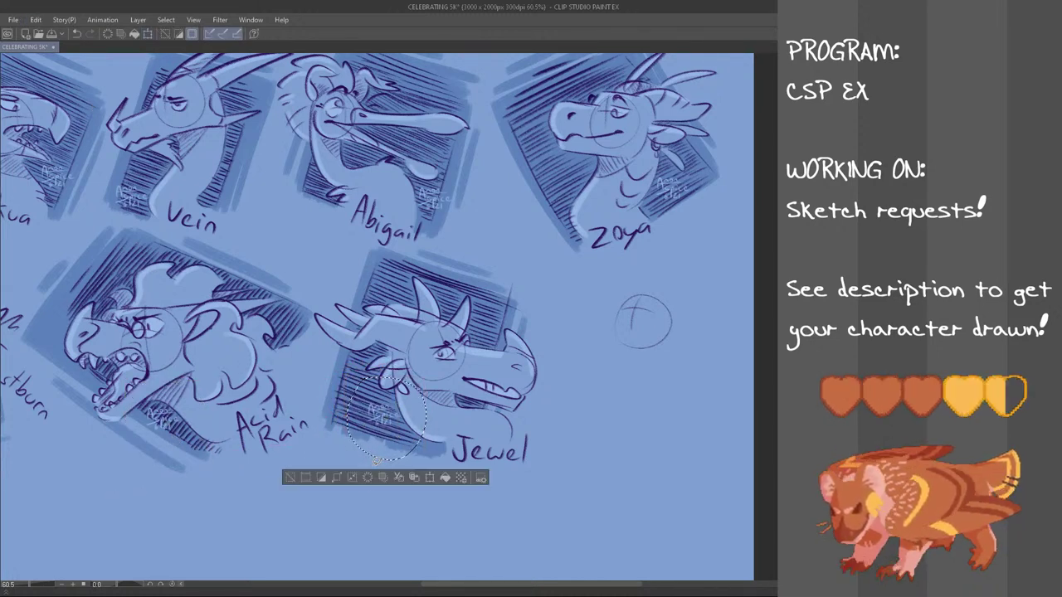
pyautogui.hotkey('ctrl', 'd')
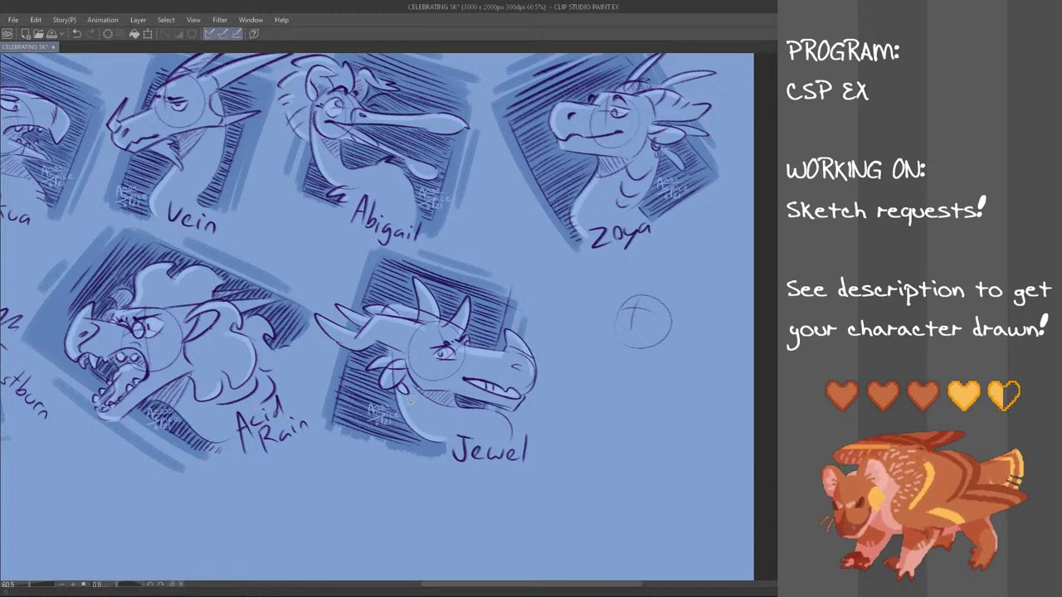
# - Place the green-and-red dragon reference picture on the page, moving it over the area between the Acid Rain and Jewel sketches
pyautogui.scroll(-2, 424, 358)
pyautogui.scroll(1, 424, 358)
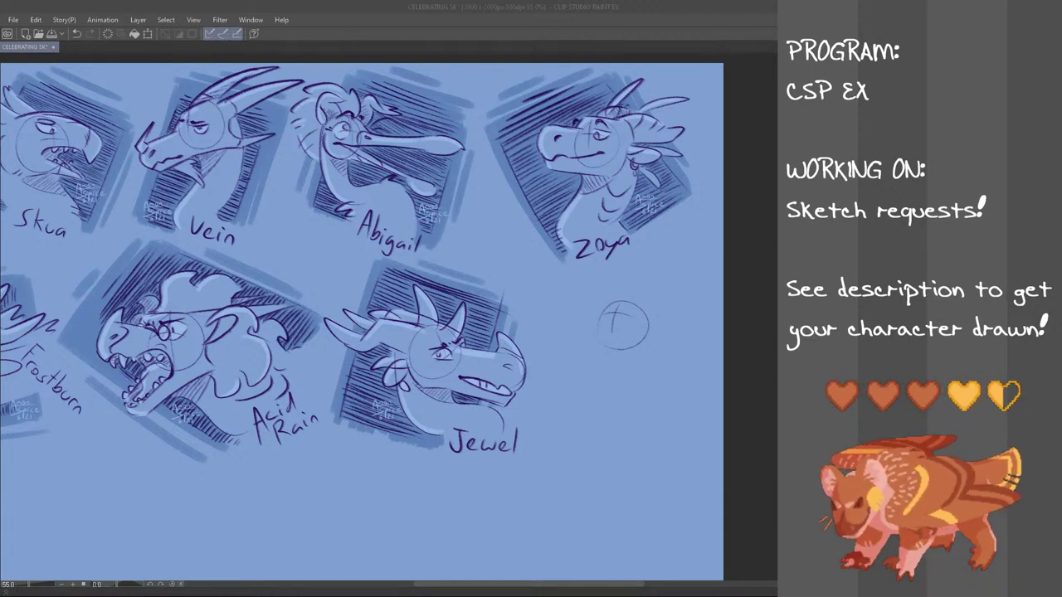
pyautogui.click(409, 5)
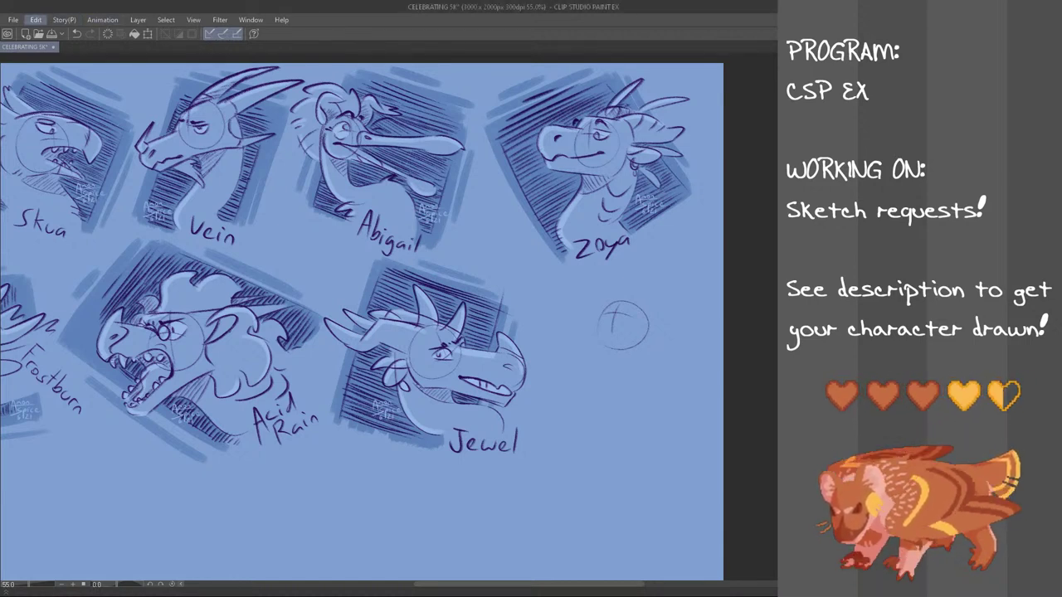
pyautogui.scroll(-1, 70, 107)
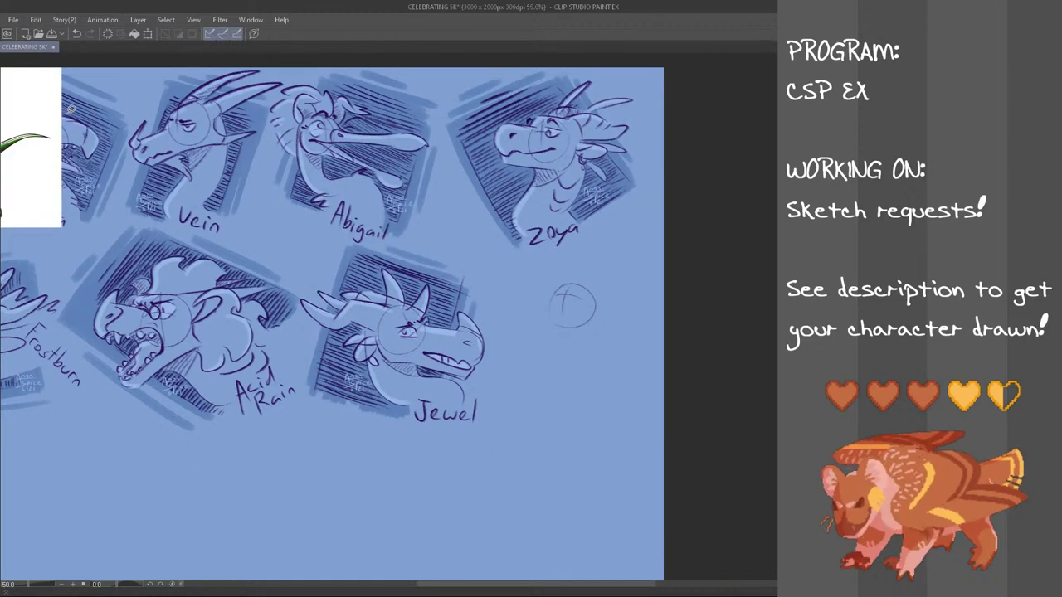
pyautogui.moveTo(578, 584); pyautogui.dragTo(545, 581)
pyautogui.hotkey('ctrl', 't')
pyautogui.moveTo(130, 186); pyautogui.dragTo(468, 446)
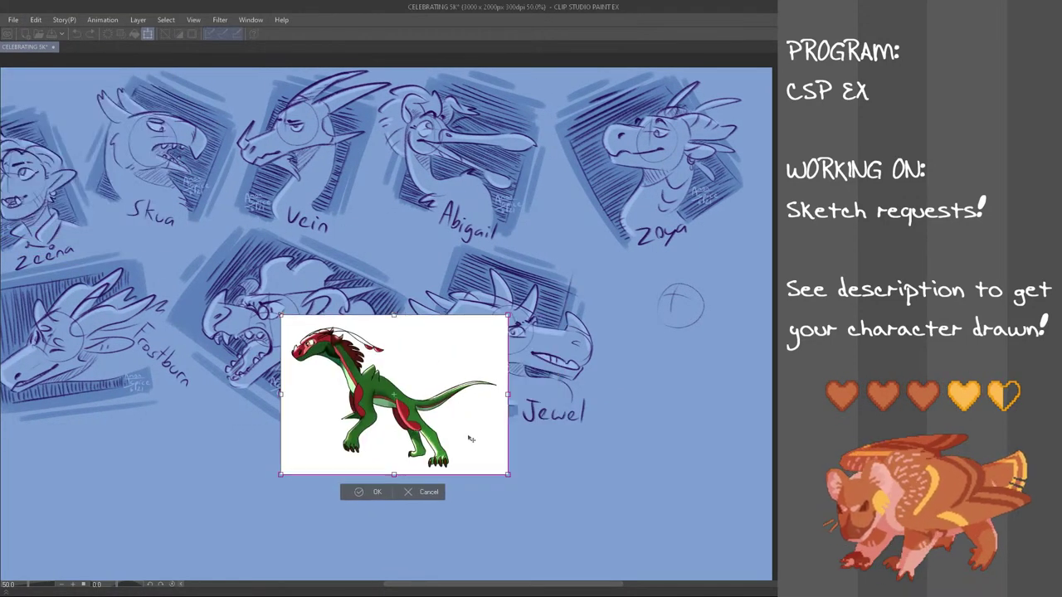
pyautogui.click(378, 506)
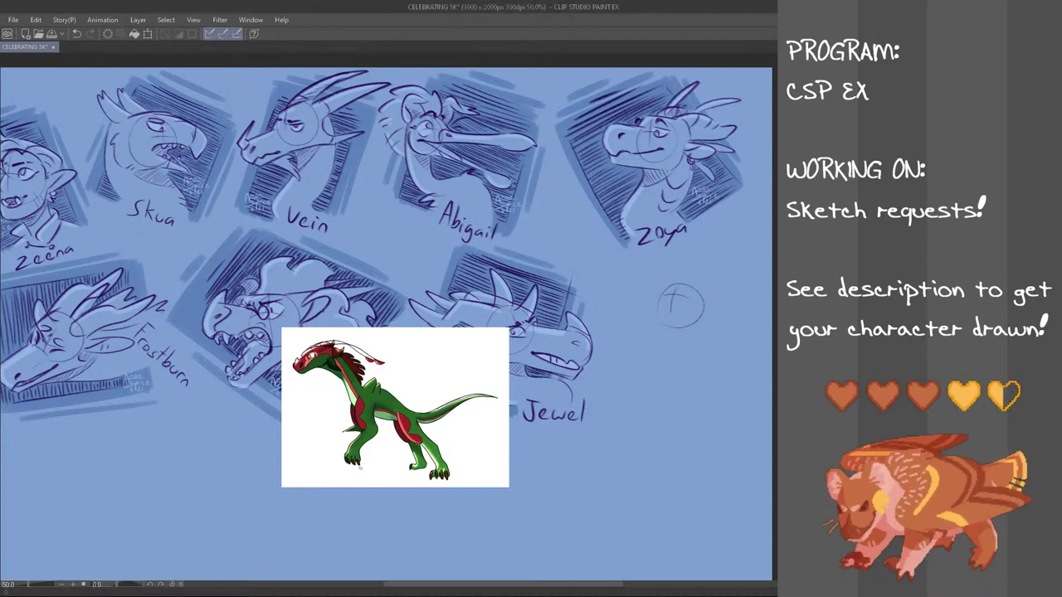
# - Handwrite the requester's name followed by "oc" below the reference picture, redoing letters as needed
pyautogui.scroll(1, 340, 498)
pyautogui.hotkey('ctrl', 'z')
pyautogui.moveTo(336, 498); pyautogui.dragTo(339, 523)
pyautogui.moveTo(337, 499)
pyautogui.mouseDown()
pyautogui.moveTo(350, 499)
pyautogui.moveTo(340, 525)
pyautogui.moveTo(357, 521)
pyautogui.mouseUp()
pyautogui.hotkey('ctrl', 'z')
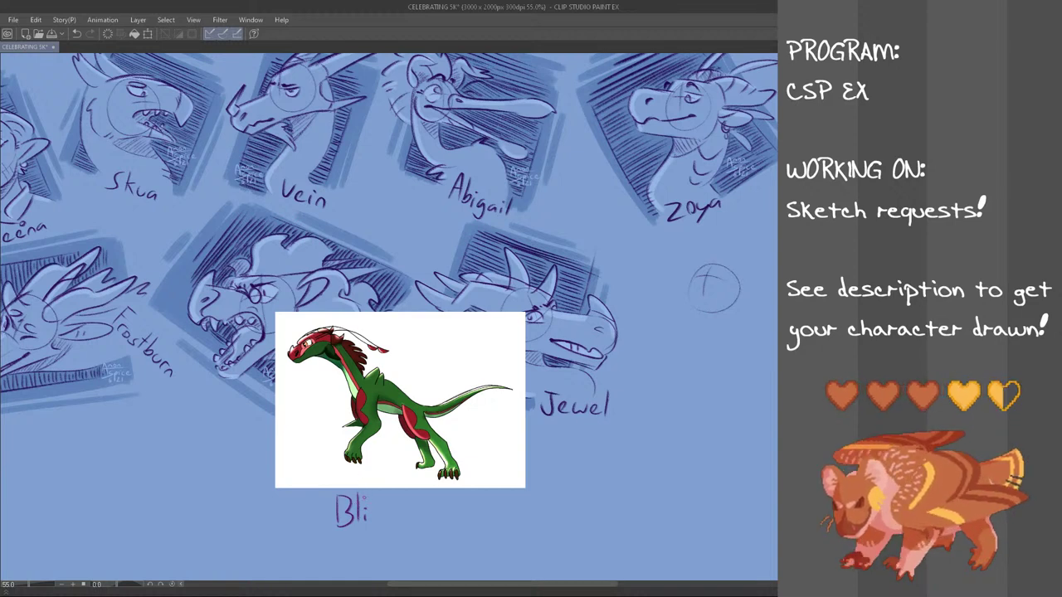
pyautogui.moveTo(371, 496); pyautogui.dragTo(373, 520)
pyautogui.moveTo(367, 510)
pyautogui.mouseDown()
pyautogui.moveTo(390, 519)
pyautogui.moveTo(380, 509)
pyautogui.mouseUp()
pyautogui.hotkey('ctrl', 'z')
pyautogui.hotkey('ctrl', 'z')
pyautogui.hotkey('ctrl', 'z')
pyautogui.moveTo(379, 511)
pyautogui.mouseDown()
pyautogui.moveTo(399, 523)
pyautogui.moveTo(388, 522)
pyautogui.mouseUp()
pyautogui.hotkey('ctrl', 'z')
pyautogui.hotkey('ctrl', 'z')
pyautogui.hotkey('ctrl', 'z')
pyautogui.moveTo(389, 515); pyautogui.dragTo(405, 521)
pyautogui.hotkey('ctrl', 'z')
pyautogui.hotkey('ctrl', 'z')
pyautogui.moveTo(411, 515); pyautogui.dragTo(475, 521)
# - Move the reference picture together with its caption up toward the empty construction circle and confirm the transform
pyautogui.moveTo(573, 587); pyautogui.dragTo(611, 587)
pyautogui.hotkey('ctrl', 't')
pyautogui.moveTo(283, 523); pyautogui.dragTo(361, 481)
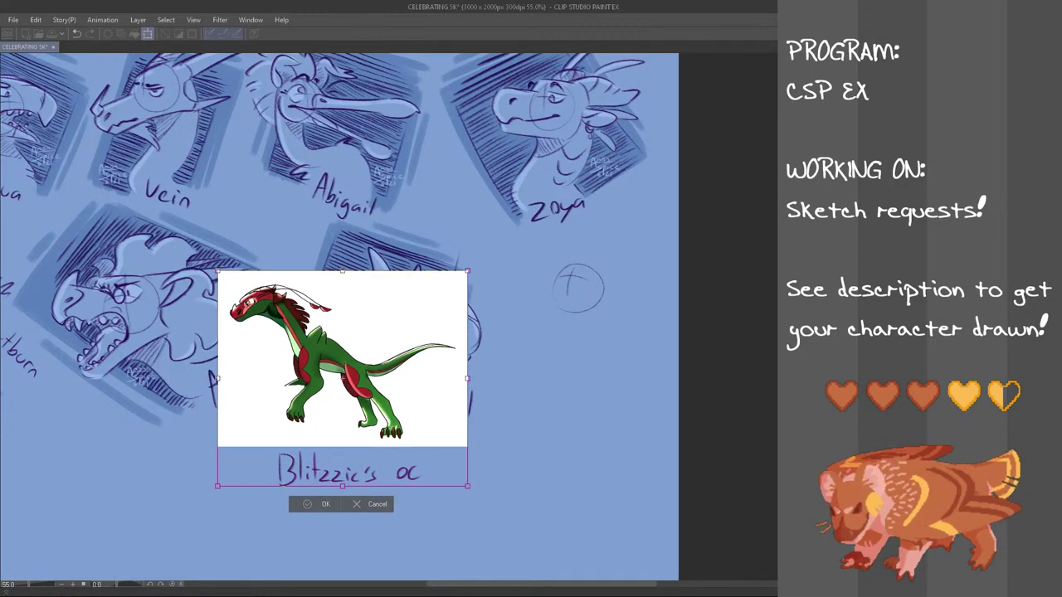
pyautogui.click(325, 503)
pyautogui.scroll(1, 522, 367)
pyautogui.scroll(1, 669, 380)
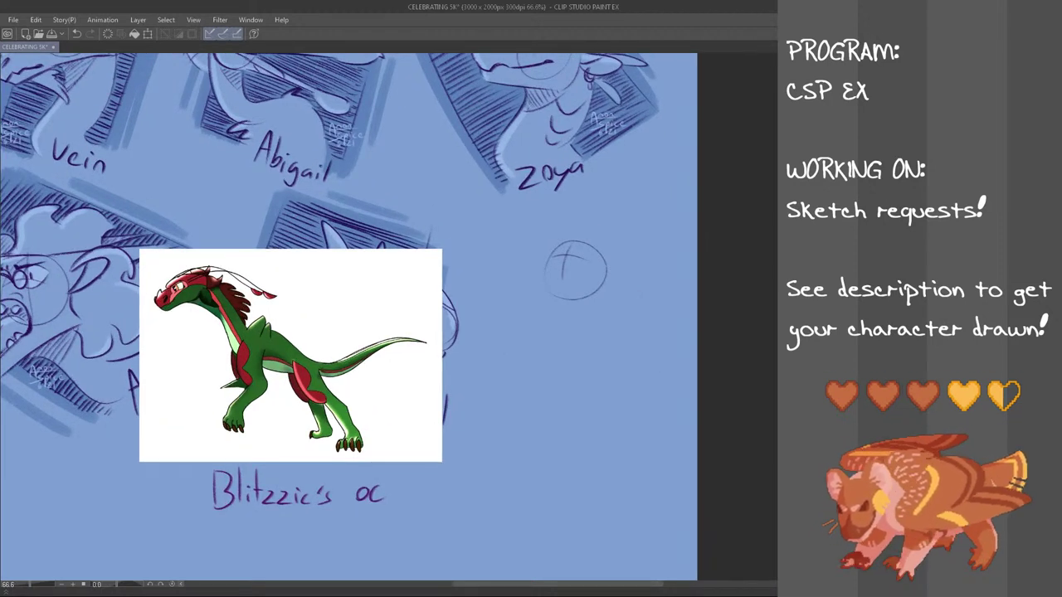
pyautogui.moveTo(608, 270); pyautogui.dragTo(578, 350)
pyautogui.hotkey('ctrl', 'z')
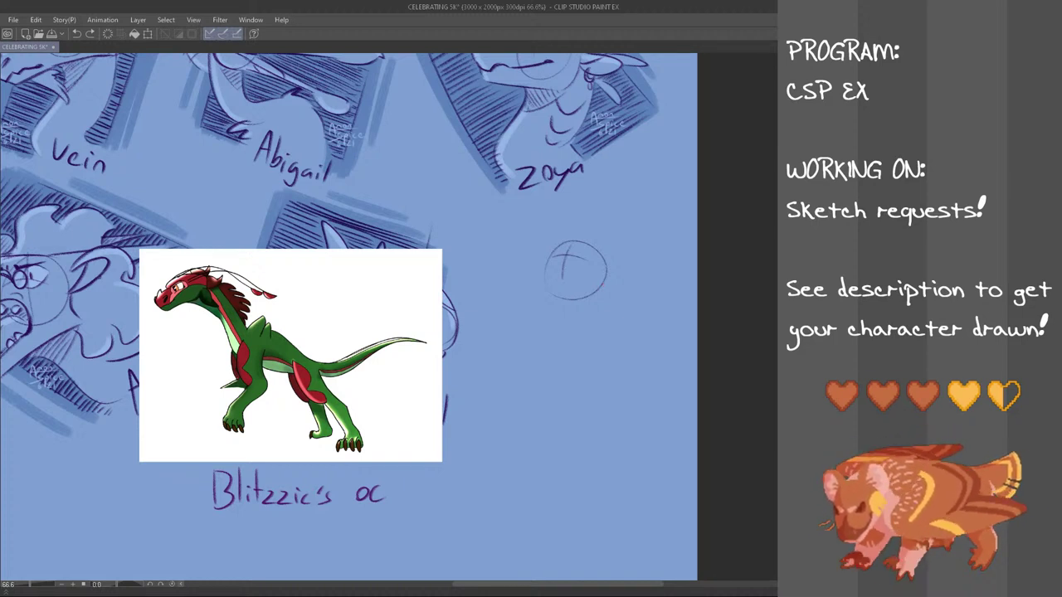
pyautogui.hotkey('alt', 'Tab')
pyautogui.moveTo(569, 257)
pyautogui.mouseDown()
pyautogui.moveTo(551, 296)
pyautogui.moveTo(537, 271)
pyautogui.moveTo(547, 291)
pyautogui.moveTo(501, 292)
pyautogui.mouseUp()
pyautogui.hotkey('ctrl', 'z')
pyautogui.hotkey('ctrl', 'z')
pyautogui.hotkey('ctrl', 'z')
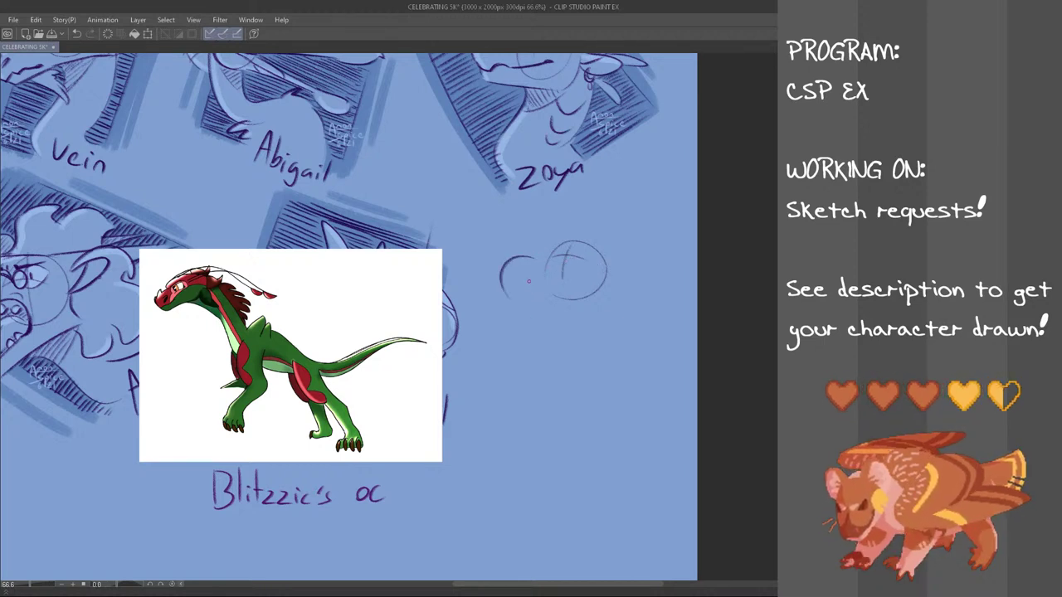
pyautogui.hotkey('ctrl', 'z')
pyautogui.moveTo(522, 256); pyautogui.dragTo(506, 288)
pyautogui.hotkey('ctrl', 'z')
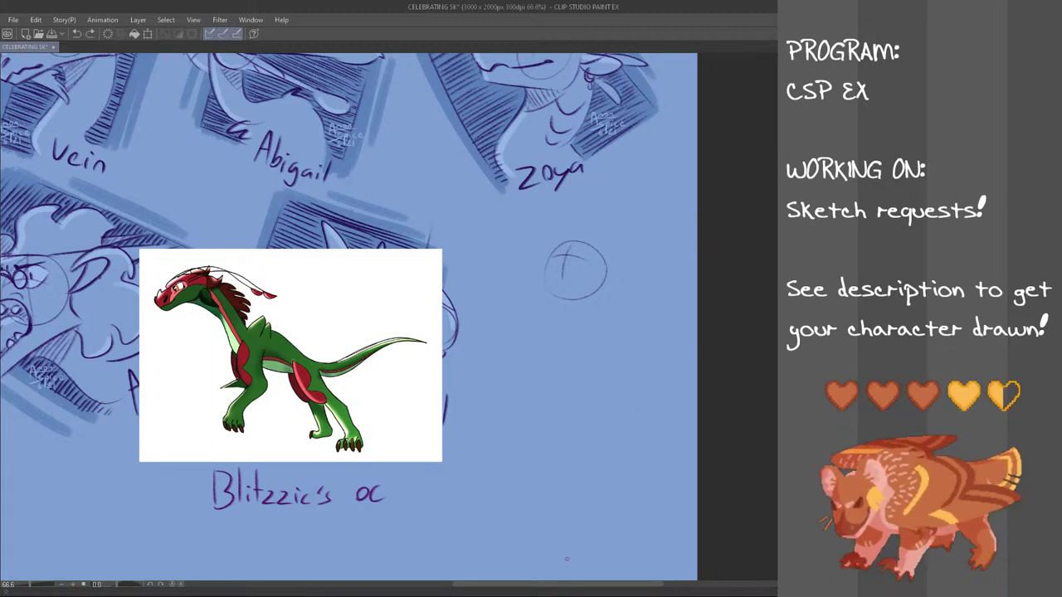
# - Undo the guide cross inside the construction circle while keeping the reference picture in its new position
pyautogui.moveTo(576, 584); pyautogui.dragTo(579, 561)
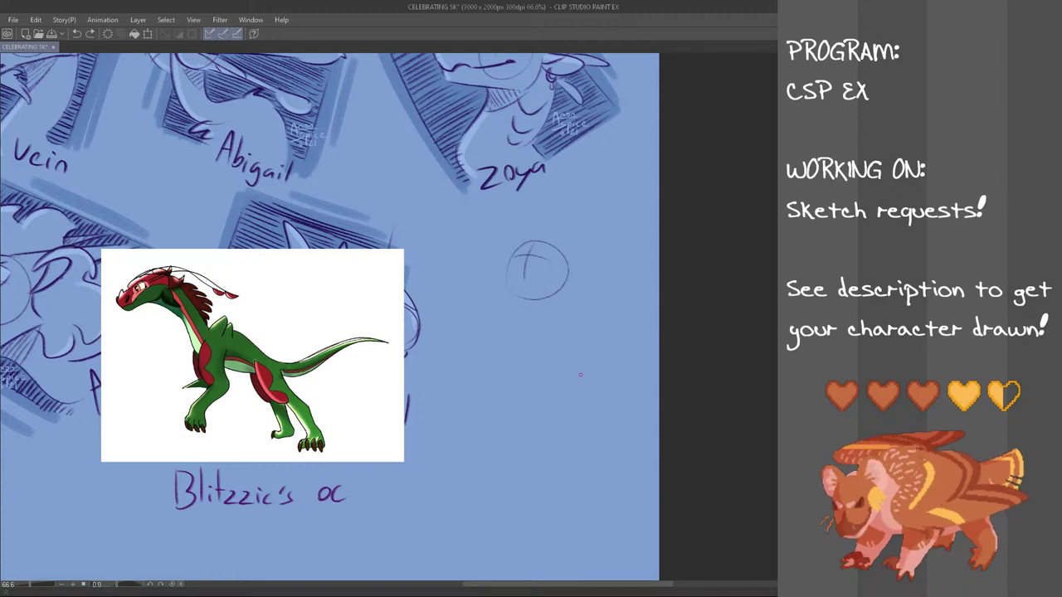
pyautogui.hotkey('ctrl', 'z')
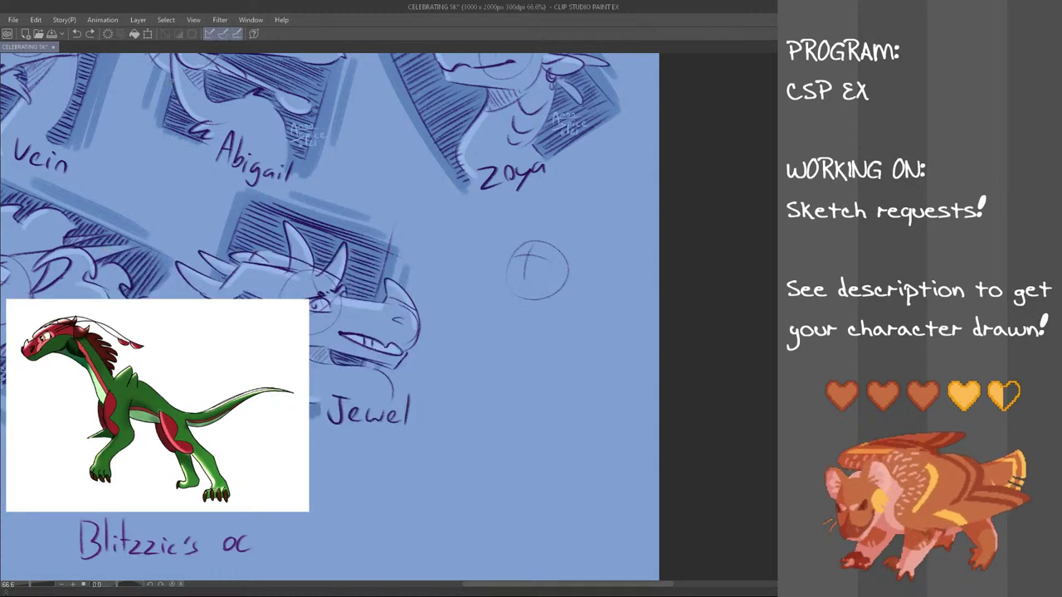
pyautogui.click(89, 35)
pyautogui.moveTo(572, 387); pyautogui.dragTo(597, 399)
pyautogui.hotkey('ctrl', 'z')
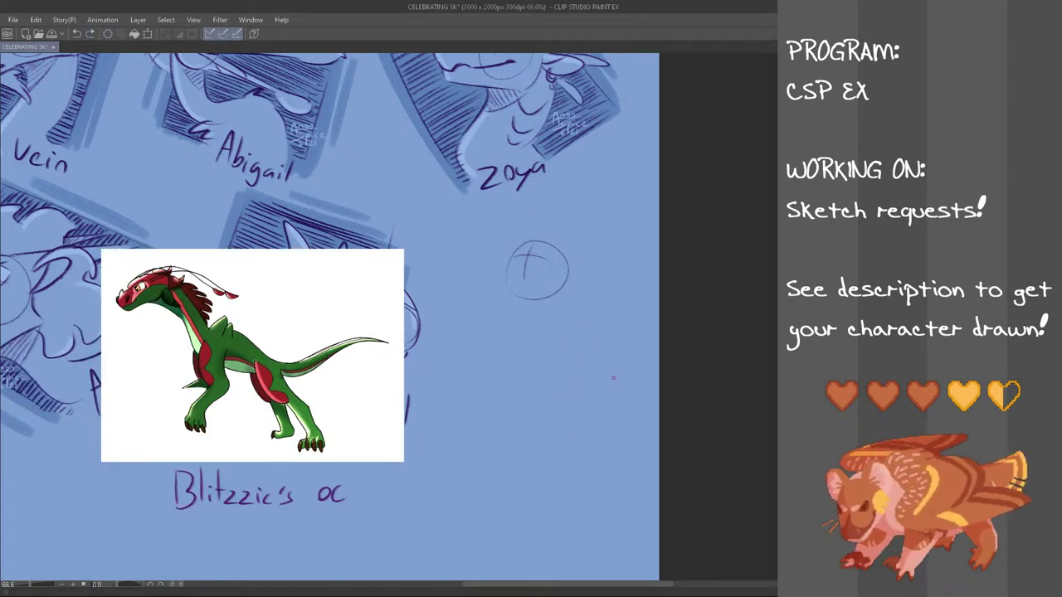
pyautogui.hotkey('ctrl', 'z')
pyautogui.hotkey('ctrl', 'z')
pyautogui.hotkey('ctrl', 'z')
pyautogui.click(91, 35)
pyautogui.click(91, 35)
pyautogui.click(91, 35)
pyautogui.click(92, 36)
pyautogui.hotkey('ctrl', 'z')
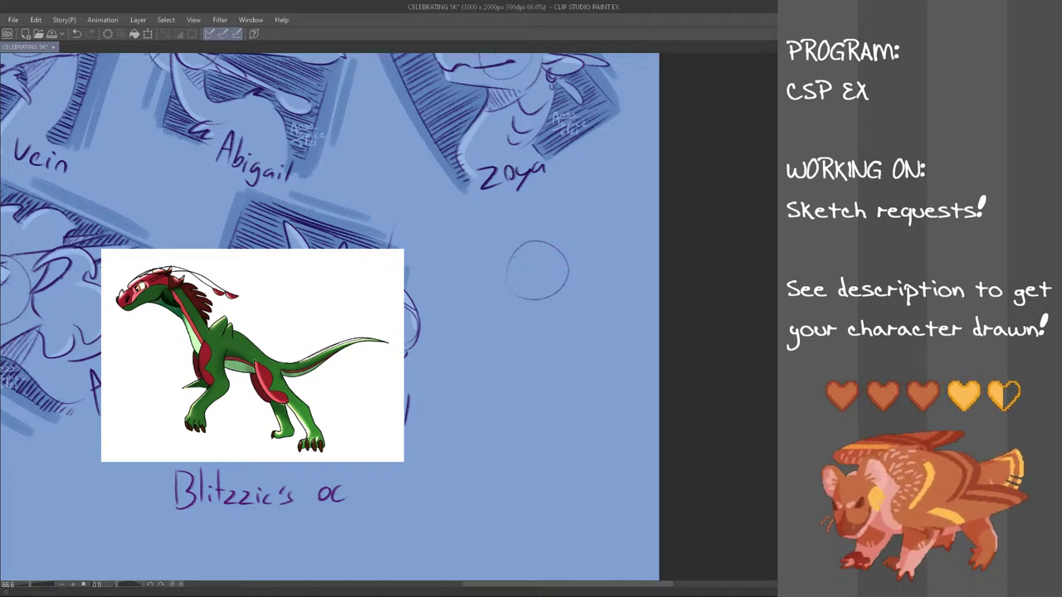
# - Redraw the guide cross lower inside the construction circle so the head faces downward
pyautogui.moveTo(522, 249); pyautogui.dragTo(525, 291)
pyautogui.hotkey('ctrl', 'z')
pyautogui.moveTo(522, 253)
pyautogui.mouseDown()
pyautogui.moveTo(524, 292)
pyautogui.moveTo(561, 280)
pyautogui.moveTo(483, 322)
pyautogui.mouseUp()
pyautogui.hotkey('ctrl', 'z')
pyautogui.hotkey('ctrl', 'z')
pyautogui.hotkey('ctrl', 'z')
pyautogui.hotkey('ctrl', 'z')
pyautogui.hotkey('ctrl', 'z')
pyautogui.moveTo(509, 285); pyautogui.dragTo(483, 319)
pyautogui.hotkey('ctrl', 'z')
pyautogui.scroll(-5, 479, 303)
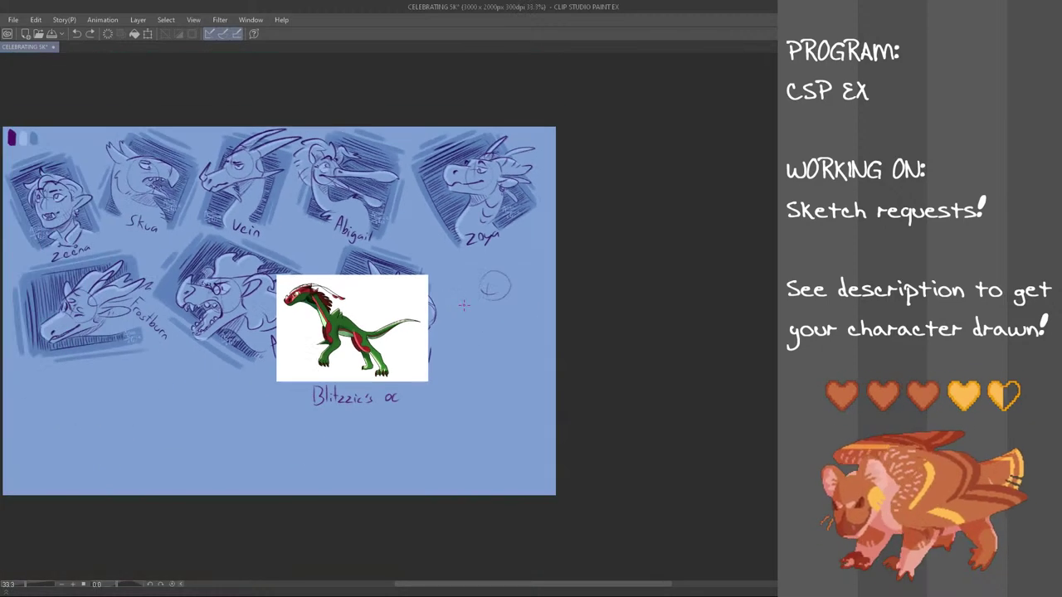
pyautogui.scroll(5, 475, 312)
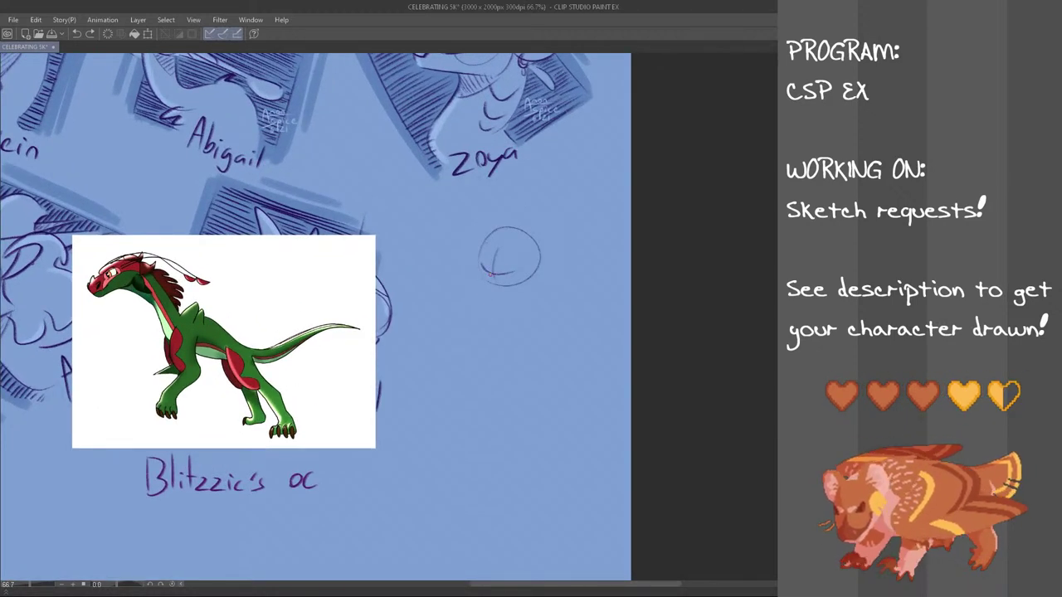
# - Sketch the snout's bridge running down from the construction circle into a rounded nose tip
pyautogui.moveTo(484, 267); pyautogui.dragTo(458, 312)
pyautogui.hotkey('ctrl', 'z')
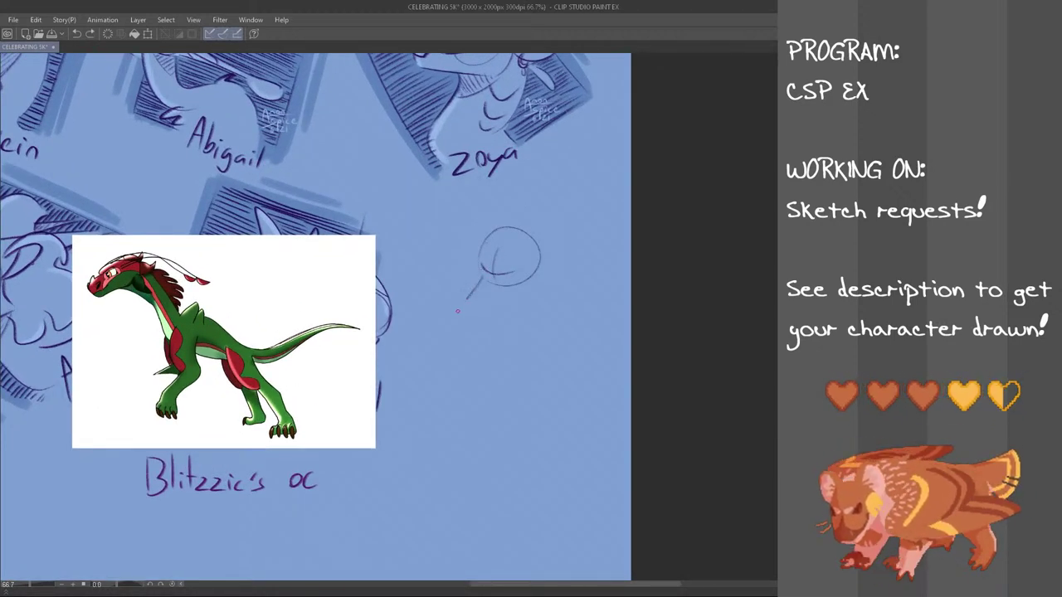
pyautogui.moveTo(482, 276)
pyautogui.mouseDown()
pyautogui.moveTo(460, 298)
pyautogui.moveTo(461, 327)
pyautogui.moveTo(456, 301)
pyautogui.moveTo(476, 320)
pyautogui.moveTo(458, 318)
pyautogui.moveTo(480, 332)
pyautogui.mouseUp()
pyautogui.hotkey('ctrl', 'z')
pyautogui.hotkey('ctrl', 'z')
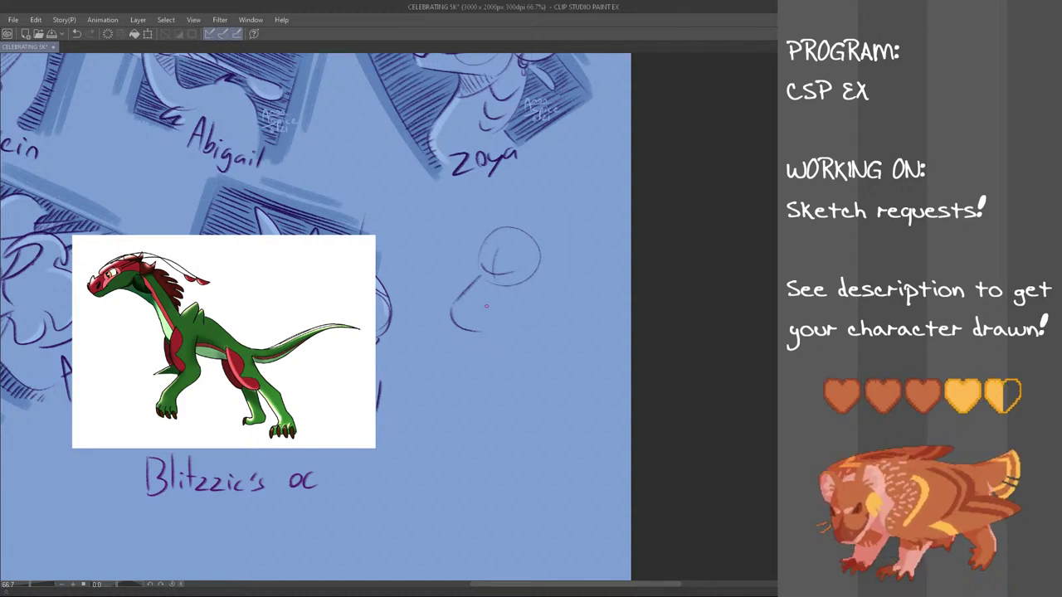
# - Draw the mouth line rising from the nose tip back toward the circle, redoing strokes as needed
pyautogui.moveTo(481, 329)
pyautogui.mouseDown()
pyautogui.moveTo(510, 292)
pyautogui.moveTo(484, 330)
pyautogui.moveTo(494, 321)
pyautogui.mouseUp()
pyautogui.hotkey('ctrl', 'z')
pyautogui.hotkey('ctrl', 'z')
pyautogui.hotkey('ctrl', 'z')
pyautogui.hotkey('ctrl', 'z')
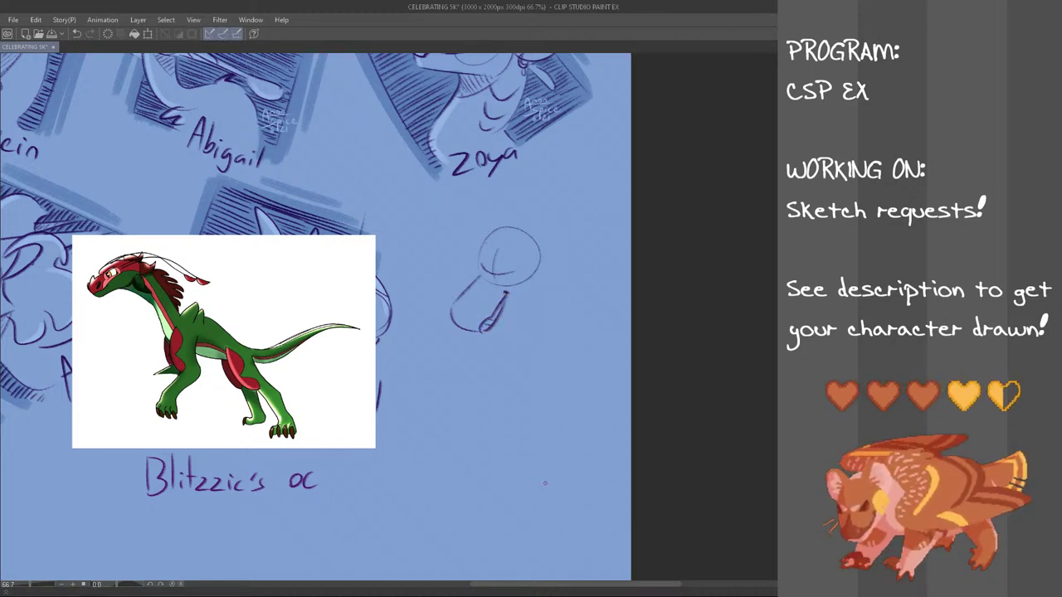
# - Sketch the chin and the long jaw line up to the back of the construction circle
pyautogui.moveTo(559, 583)
pyautogui.mouseDown()
pyautogui.moveTo(434, 579)
pyautogui.moveTo(549, 573)
pyautogui.mouseUp()
pyautogui.moveTo(521, 336); pyautogui.dragTo(538, 336)
pyautogui.hotkey('ctrl', 'z')
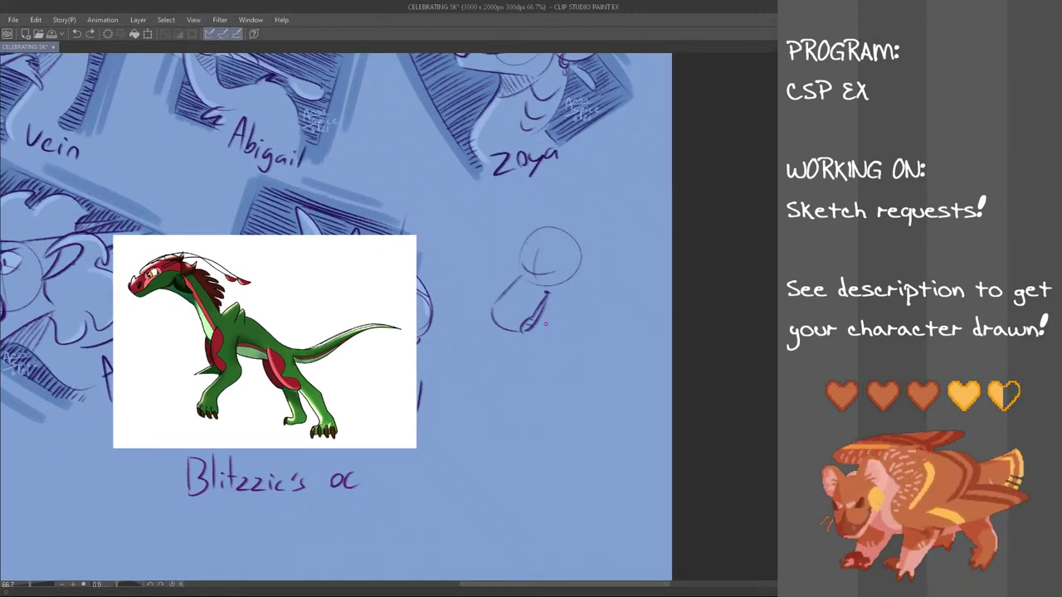
pyautogui.moveTo(567, 304)
pyautogui.mouseDown()
pyautogui.moveTo(556, 332)
pyautogui.moveTo(575, 291)
pyautogui.mouseUp()
pyautogui.hotkey('ctrl', 'z')
pyautogui.moveTo(550, 326)
pyautogui.mouseDown()
pyautogui.moveTo(586, 283)
pyautogui.moveTo(594, 249)
pyautogui.mouseUp()
pyautogui.hotkey('ctrl', 'z')
pyautogui.hotkey('ctrl', 'z')
pyautogui.moveTo(543, 336)
pyautogui.mouseDown()
pyautogui.moveTo(582, 297)
pyautogui.moveTo(594, 246)
pyautogui.mouseUp()
pyautogui.hotkey('ctrl', 'z')
pyautogui.hotkey('ctrl', 'z')
pyautogui.hotkey('ctrl', 'z')
pyautogui.moveTo(584, 284); pyautogui.dragTo(588, 251)
pyautogui.hotkey('ctrl', 'z')
pyautogui.hotkey('ctrl', 'z')
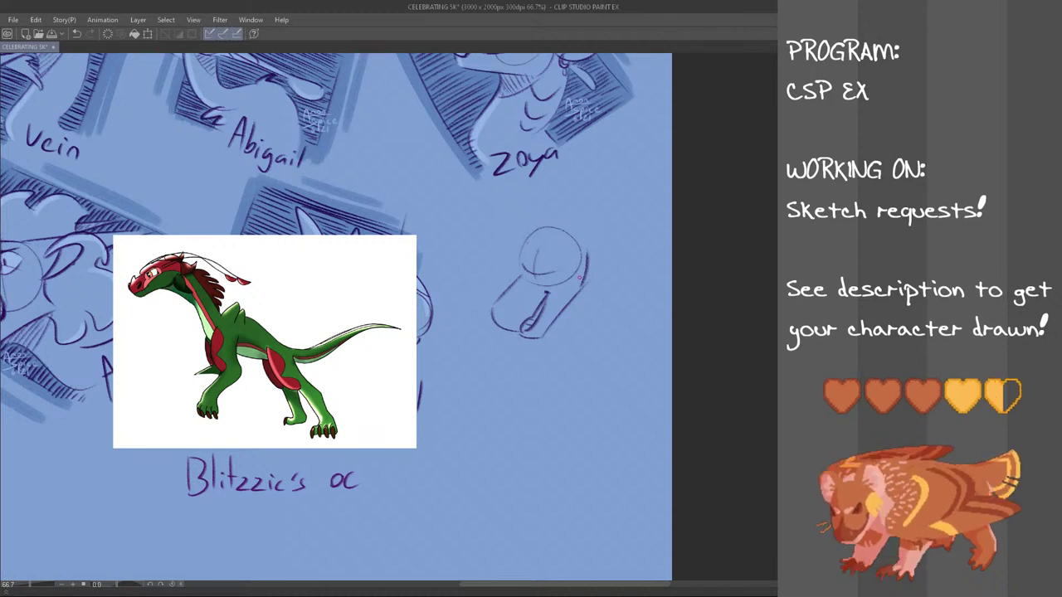
# - Sketch a pointed leaf-shaped ear extending from the back of the dragon's head
pyautogui.moveTo(590, 254)
pyautogui.mouseDown()
pyautogui.moveTo(590, 277)
pyautogui.moveTo(594, 262)
pyautogui.mouseUp()
pyautogui.hotkey('ctrl', 'z')
pyautogui.hotkey('ctrl', 'z')
pyautogui.hotkey('ctrl', 'z')
pyautogui.hotkey('ctrl', 'z')
pyautogui.hotkey('ctrl', 'z')
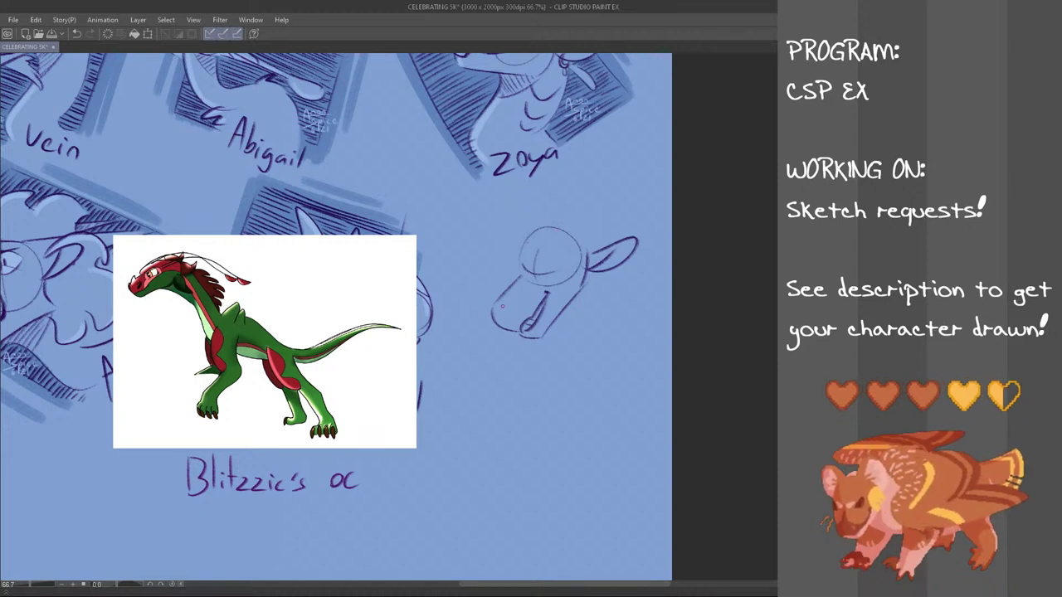
# - Reshape the tip of the dragon's snout with a small bump and add the nostril
pyautogui.moveTo(492, 312)
pyautogui.mouseDown()
pyautogui.moveTo(491, 293)
pyautogui.moveTo(513, 319)
pyautogui.mouseUp()
pyautogui.hotkey('ctrl', 'z')
pyautogui.hotkey('ctrl', 'z')
pyautogui.hotkey('ctrl', 'z')
pyautogui.hotkey('ctrl', 'z')
pyautogui.hotkey('ctrl', 'z')
pyautogui.moveTo(511, 305); pyautogui.dragTo(520, 317)
pyautogui.hotkey('ctrl', 'z')
pyautogui.hotkey('ctrl', 'z')
# - Draw the forehead and protruding brow ridge along the front edge of the construction circle, redoing strokes as needed
pyautogui.moveTo(514, 267); pyautogui.dragTo(516, 274)
pyautogui.hotkey('ctrl', 'z')
pyautogui.hotkey('ctrl', 'z')
pyautogui.moveTo(536, 232)
pyautogui.mouseDown()
pyautogui.moveTo(515, 264)
pyautogui.moveTo(522, 278)
pyautogui.moveTo(514, 265)
pyautogui.mouseUp()
pyautogui.hotkey('ctrl', 'z')
pyautogui.hotkey('ctrl', 'z')
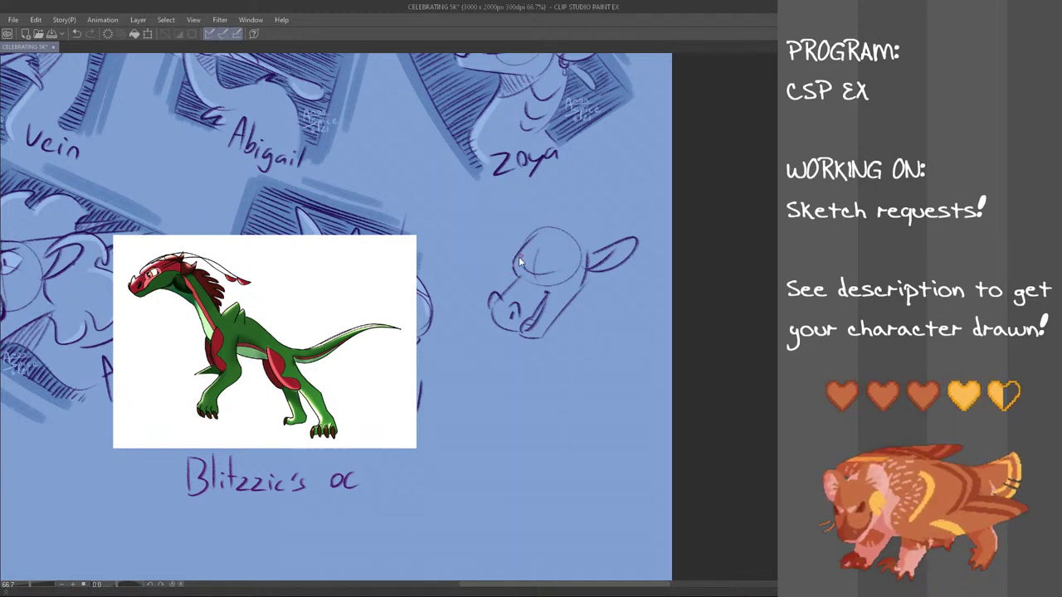
pyautogui.hotkey('ctrl', 'z')
pyautogui.moveTo(546, 229); pyautogui.dragTo(515, 263)
pyautogui.hotkey('ctrl', 'z')
pyautogui.hotkey('ctrl', 'z')
pyautogui.moveTo(547, 229); pyautogui.dragTo(518, 252)
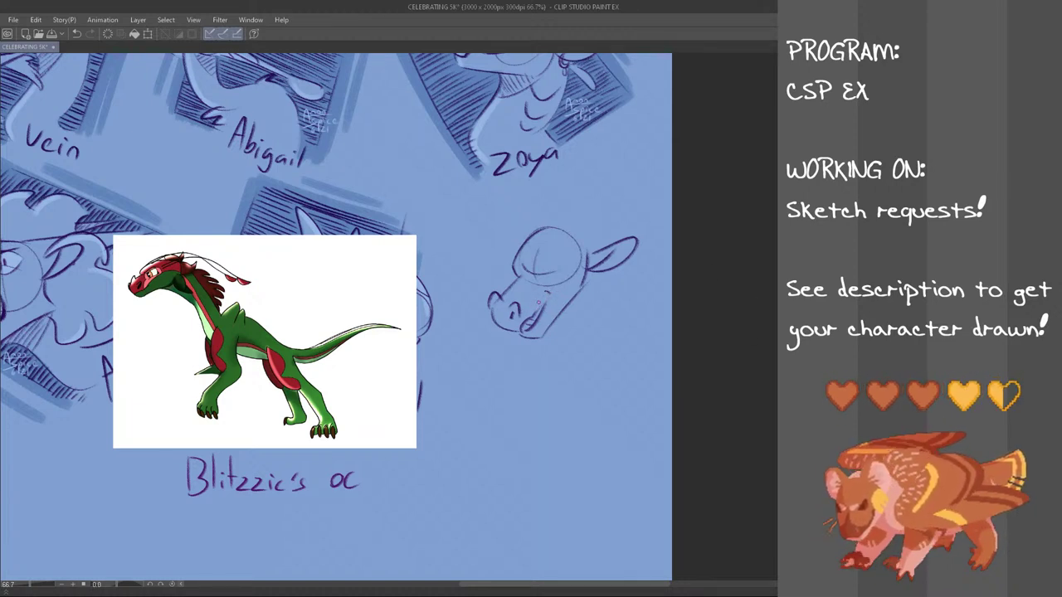
# - Redraw the dragon's mouth line more firmly and add the short crease at the mouth corner
pyautogui.moveTo(532, 315); pyautogui.dragTo(551, 292)
pyautogui.hotkey('ctrl', 'z')
pyautogui.hotkey('ctrl', 'z')
pyautogui.hotkey('ctrl', 'z')
pyautogui.hotkey('ctrl', 'z')
pyautogui.moveTo(549, 288); pyautogui.dragTo(554, 293)
pyautogui.moveTo(559, 260); pyautogui.dragTo(548, 262)
pyautogui.hotkey('ctrl', 'z')
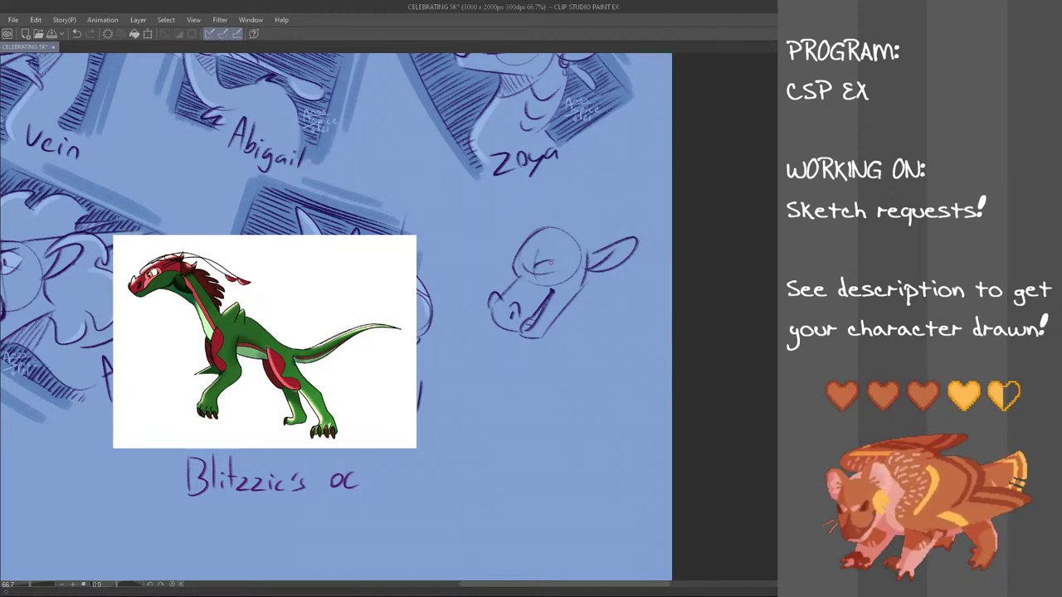
pyautogui.hotkey('ctrl', 'z')
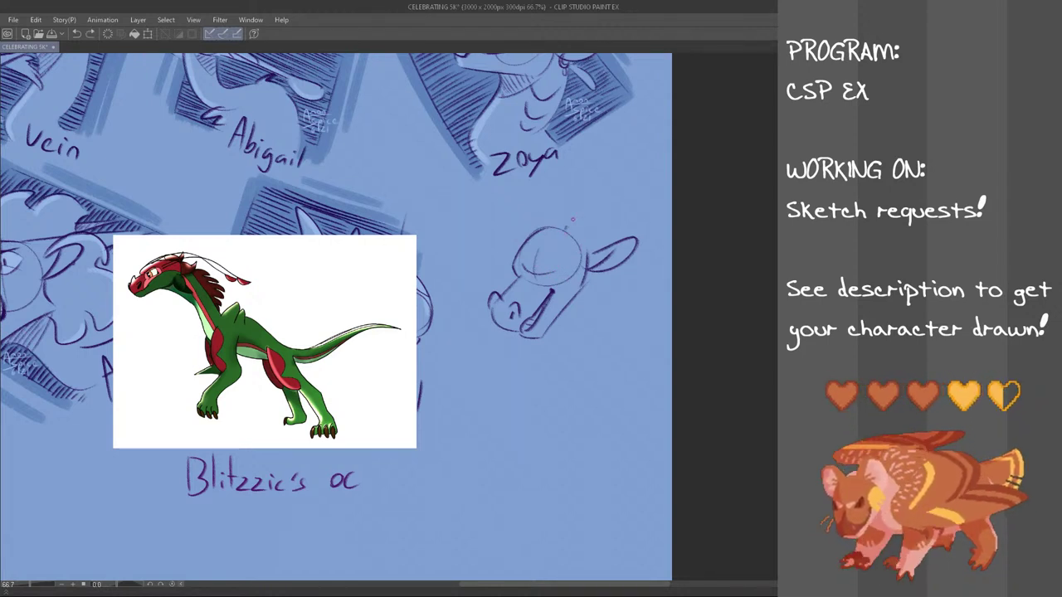
# - Sketch two curved horns with upturned tips rising from the top of the dragon's head
pyautogui.moveTo(612, 209)
pyautogui.mouseDown()
pyautogui.moveTo(631, 192)
pyautogui.moveTo(619, 223)
pyautogui.moveTo(610, 208)
pyautogui.mouseUp()
pyautogui.moveTo(589, 251); pyautogui.dragTo(604, 235)
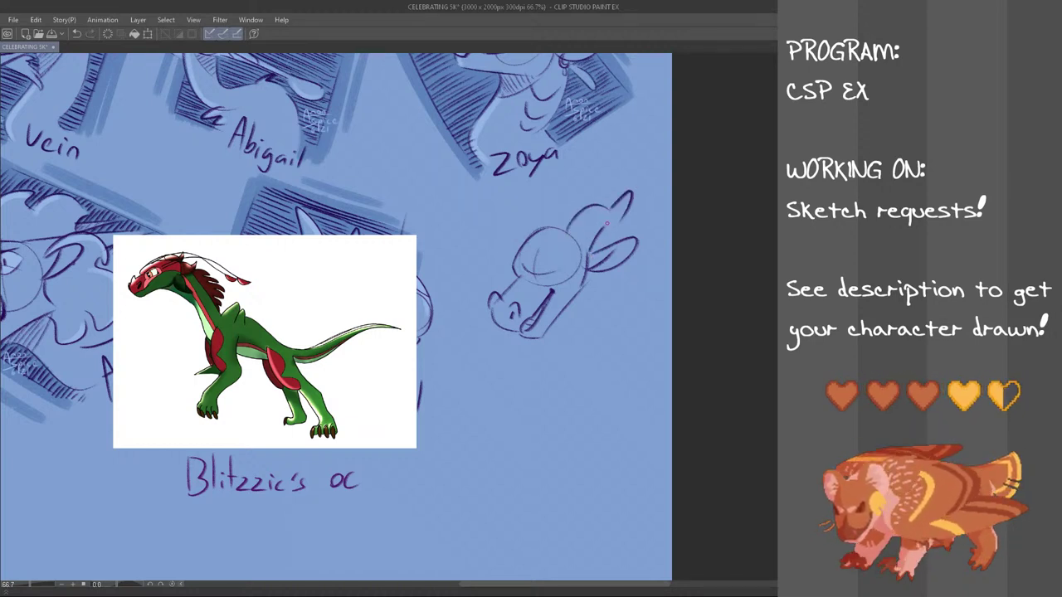
pyautogui.moveTo(533, 233)
pyautogui.mouseDown()
pyautogui.moveTo(581, 176)
pyautogui.moveTo(581, 203)
pyautogui.moveTo(570, 207)
pyautogui.mouseUp()
pyautogui.hotkey('ctrl', 'z')
pyautogui.hotkey('ctrl', 'z')
pyautogui.hotkey('ctrl', 'z')
pyautogui.hotkey('ctrl', 'z')
pyautogui.hotkey('ctrl', 'z')
pyautogui.moveTo(568, 209); pyautogui.dragTo(585, 195)
pyautogui.hotkey('ctrl', 'z')
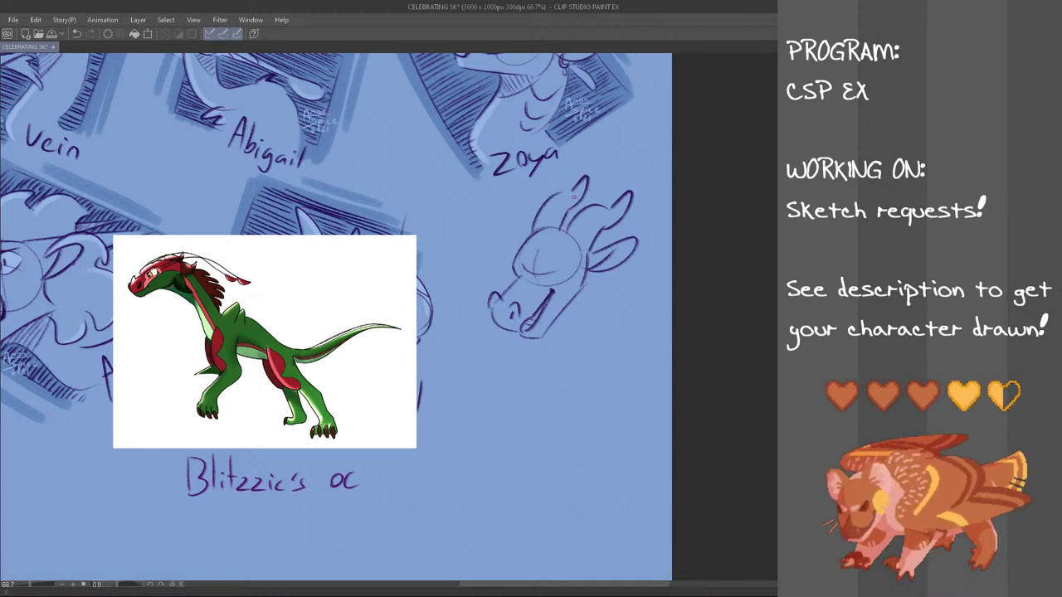
# - Draw the crown line joining the bases of the two horns and darken the gap between them
pyautogui.moveTo(536, 227); pyautogui.dragTo(559, 225)
pyautogui.hotkey('ctrl', 'z')
pyautogui.hotkey('ctrl', 'z')
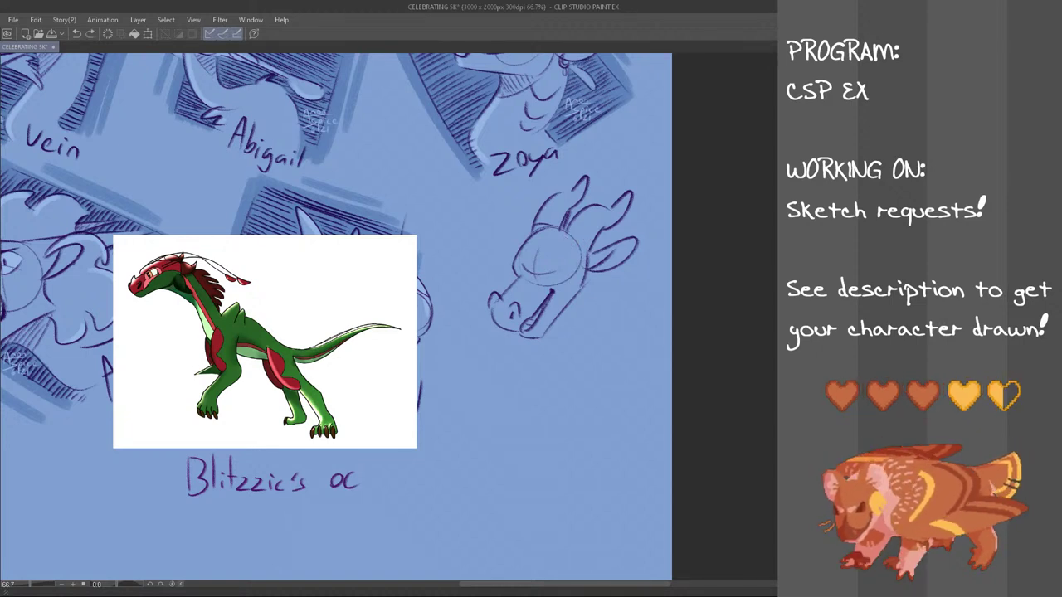
pyautogui.click(351, 5)
pyautogui.moveTo(567, 232); pyautogui.dragTo(589, 244)
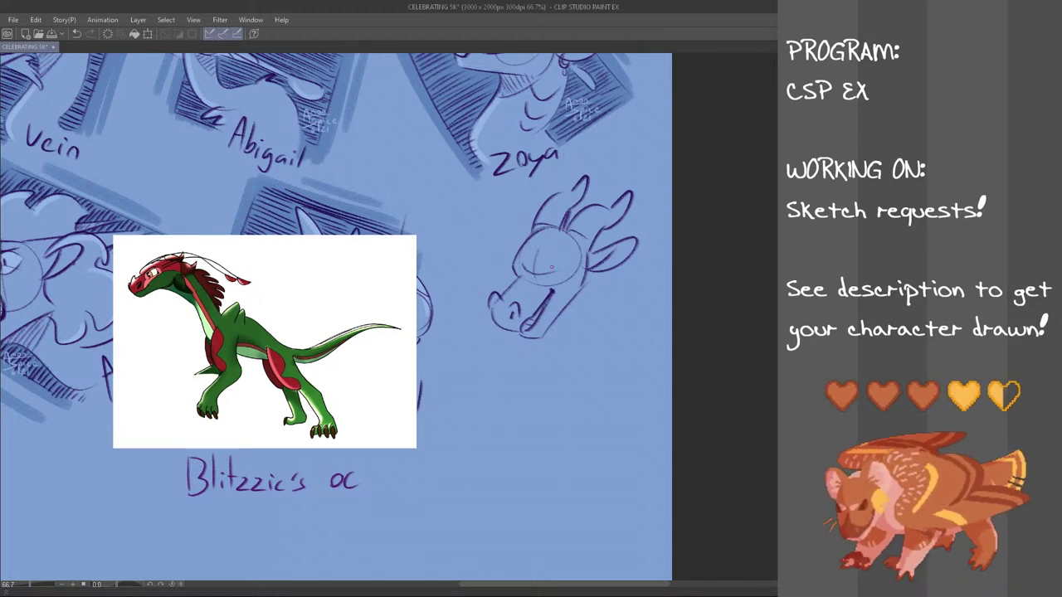
# - Draw the dragon's angry angled brow line and the dark inner corner of the near eye
pyautogui.moveTo(544, 275)
pyautogui.mouseDown()
pyautogui.moveTo(561, 271)
pyautogui.moveTo(539, 277)
pyautogui.mouseUp()
pyautogui.hotkey('ctrl', 'z')
pyautogui.hotkey('ctrl', 'z')
pyautogui.hotkey('ctrl', 'z')
pyautogui.hotkey('ctrl', 'z')
pyautogui.hotkey('ctrl', 'z')
pyautogui.hotkey('ctrl', 'z')
pyautogui.hotkey('ctrl', 'z')
pyautogui.moveTo(536, 275); pyautogui.dragTo(542, 277)
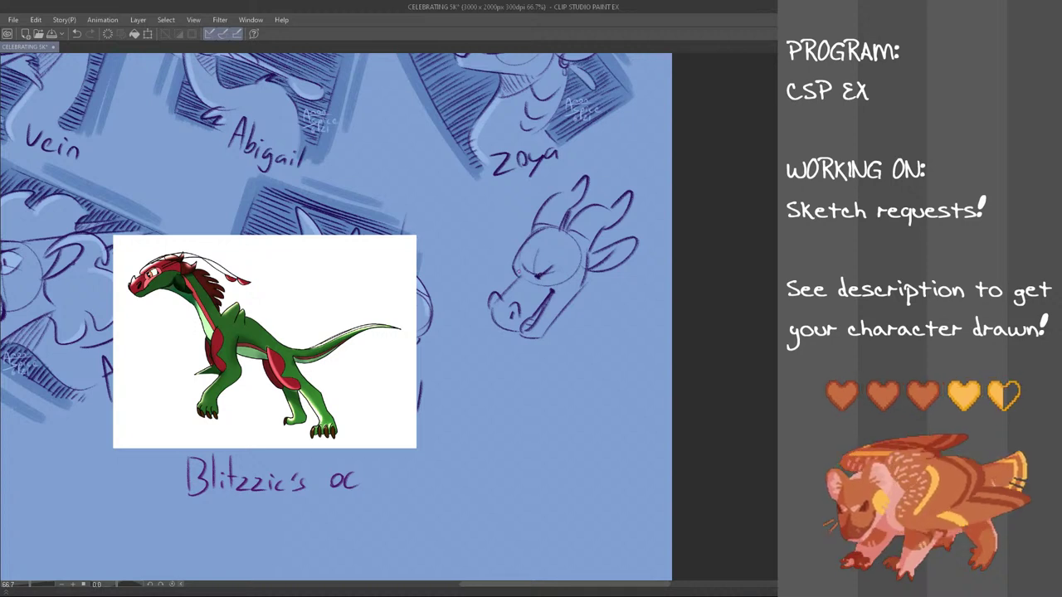
# - Complete the narrowed near eye with its pupil and lid, and indicate the far eye beside the brow ridge
pyautogui.hotkey('ctrl', 'z')
pyautogui.moveTo(514, 272)
pyautogui.mouseDown()
pyautogui.moveTo(548, 279)
pyautogui.moveTo(557, 271)
pyautogui.mouseUp()
pyautogui.hotkey('ctrl', 'z')
pyautogui.hotkey('ctrl', 'z')
pyautogui.hotkey('ctrl', 'z')
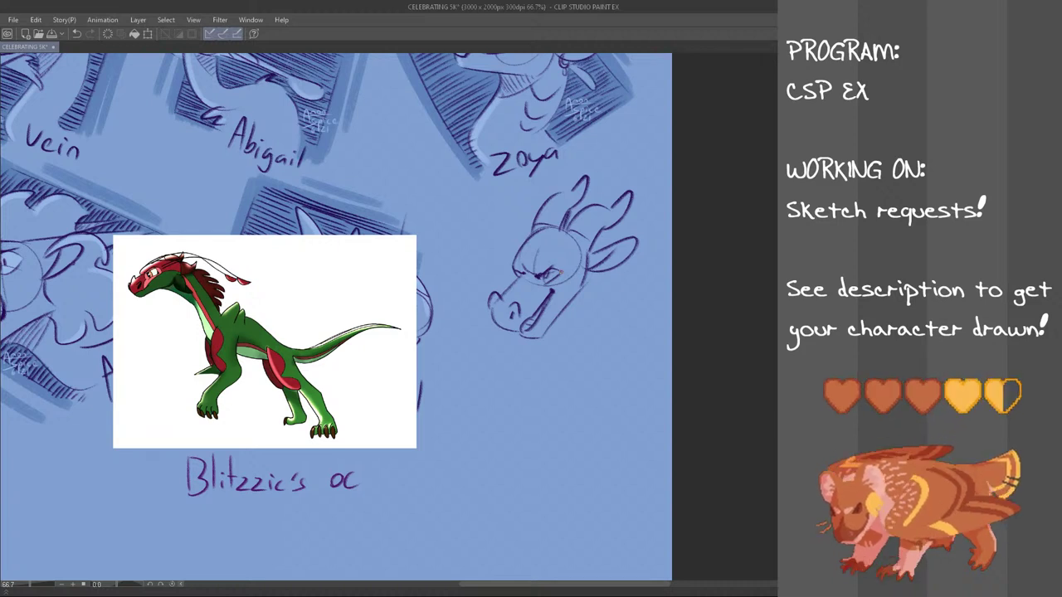
# - Rework the small lines at the inner corner of the dragon's narrowed near eye
pyautogui.hotkey('ctrl', 'z')
pyautogui.moveTo(526, 275); pyautogui.dragTo(540, 284)
pyautogui.hotkey('ctrl', 'z')
pyautogui.hotkey('ctrl', 'z')
pyautogui.hotkey('ctrl', 'z')
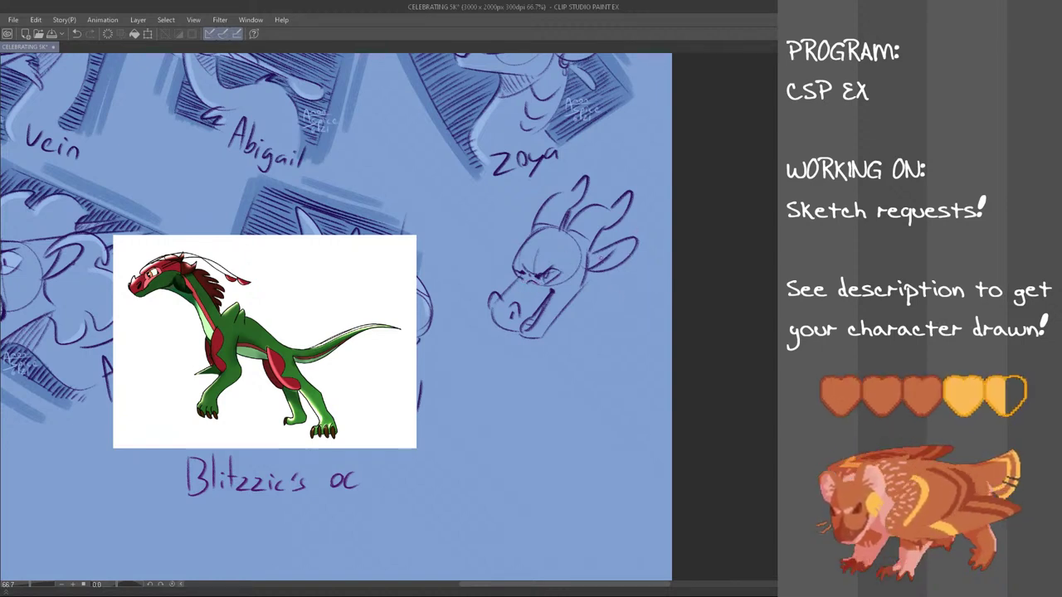
# - Select the whole dragon head sketch and move it slightly down and toward the Jewel sketch
pyautogui.moveTo(634, 177)
pyautogui.mouseDown()
pyautogui.moveTo(480, 352)
pyautogui.moveTo(490, 267)
pyautogui.moveTo(537, 200)
pyautogui.moveTo(602, 165)
pyautogui.mouseUp()
pyautogui.hotkey('ctrl', 't')
pyautogui.moveTo(569, 298); pyautogui.dragTo(543, 307)
pyautogui.click(526, 415)
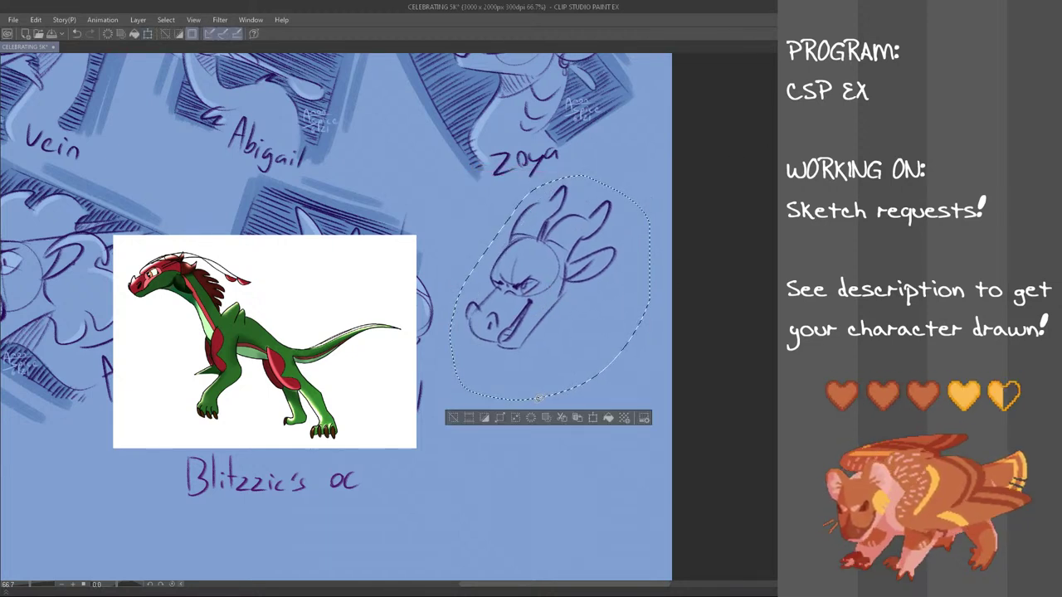
pyautogui.hotkey('ctrl', 'd')
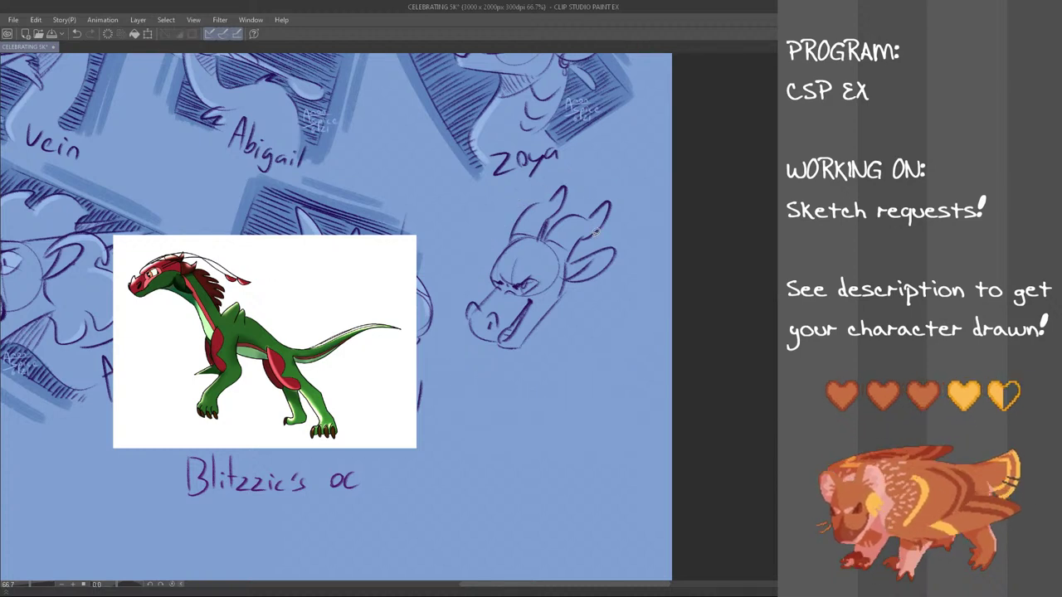
pyautogui.moveTo(504, 253); pyautogui.dragTo(535, 186)
pyautogui.hotkey('ctrl', 'z')
pyautogui.moveTo(507, 245); pyautogui.dragTo(564, 173)
pyautogui.hotkey('ctrl', 'z')
pyautogui.moveTo(503, 250); pyautogui.dragTo(576, 167)
pyautogui.hotkey('ctrl', 'z')
pyautogui.moveTo(505, 249); pyautogui.dragTo(461, 247)
pyautogui.hotkey('ctrl', 'z')
pyautogui.moveTo(516, 204); pyautogui.dragTo(443, 261)
pyautogui.hotkey('ctrl', 'z')
# - Draw the arched nape line sweeping back from behind the dragon's horns and curving down past the ear
pyautogui.moveTo(541, 236)
pyautogui.mouseDown()
pyautogui.moveTo(609, 235)
pyautogui.moveTo(576, 216)
pyautogui.moveTo(612, 235)
pyautogui.mouseUp()
pyautogui.hotkey('ctrl', 'z')
pyautogui.hotkey('ctrl', 'z')
pyautogui.hotkey('ctrl', 'z')
pyautogui.hotkey('ctrl', 'z')
pyautogui.hotkey('ctrl', 'z')
pyautogui.hotkey('ctrl', 'z')
pyautogui.moveTo(547, 228); pyautogui.dragTo(611, 228)
pyautogui.hotkey('ctrl', 'z')
pyautogui.moveTo(565, 278); pyautogui.dragTo(589, 284)
pyautogui.hotkey('ctrl', 'z')
pyautogui.moveTo(601, 205); pyautogui.dragTo(628, 240)
pyautogui.hotkey('ctrl', 'z')
pyautogui.moveTo(546, 227); pyautogui.dragTo(635, 237)
pyautogui.hotkey('ctrl', 'z')
pyautogui.moveTo(565, 279); pyautogui.dragTo(592, 286)
pyautogui.hotkey('ctrl', 'z')
pyautogui.hotkey('ctrl', 'z')
pyautogui.hotkey('ctrl', 'z')
pyautogui.moveTo(549, 228); pyautogui.dragTo(633, 248)
# - Draw the curved throat line behind the jaw and a jagged mane tuft at the end of the nape
pyautogui.moveTo(561, 299)
pyautogui.mouseDown()
pyautogui.moveTo(603, 287)
pyautogui.moveTo(593, 292)
pyautogui.moveTo(605, 309)
pyautogui.mouseUp()
pyautogui.hotkey('ctrl', 'z')
pyautogui.hotkey('ctrl', 'z')
pyautogui.hotkey('ctrl', 'z')
pyautogui.hotkey('ctrl', 'z')
pyautogui.moveTo(551, 308)
pyautogui.mouseDown()
pyautogui.moveTo(563, 301)
pyautogui.moveTo(601, 334)
pyautogui.mouseUp()
pyautogui.hotkey('ctrl', 'z')
pyautogui.hotkey('ctrl', 'z')
pyautogui.hotkey('ctrl', 'z')
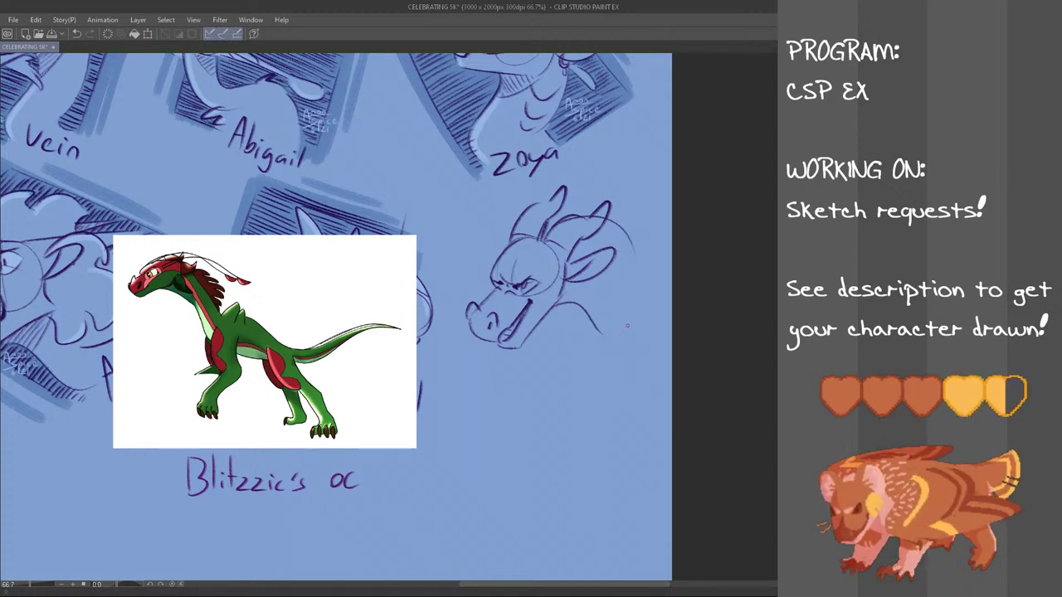
pyautogui.moveTo(611, 226)
pyautogui.mouseDown()
pyautogui.moveTo(654, 222)
pyautogui.moveTo(648, 247)
pyautogui.moveTo(631, 235)
pyautogui.moveTo(650, 224)
pyautogui.moveTo(638, 232)
pyautogui.moveTo(661, 253)
pyautogui.mouseUp()
pyautogui.hotkey('ctrl', 'z')
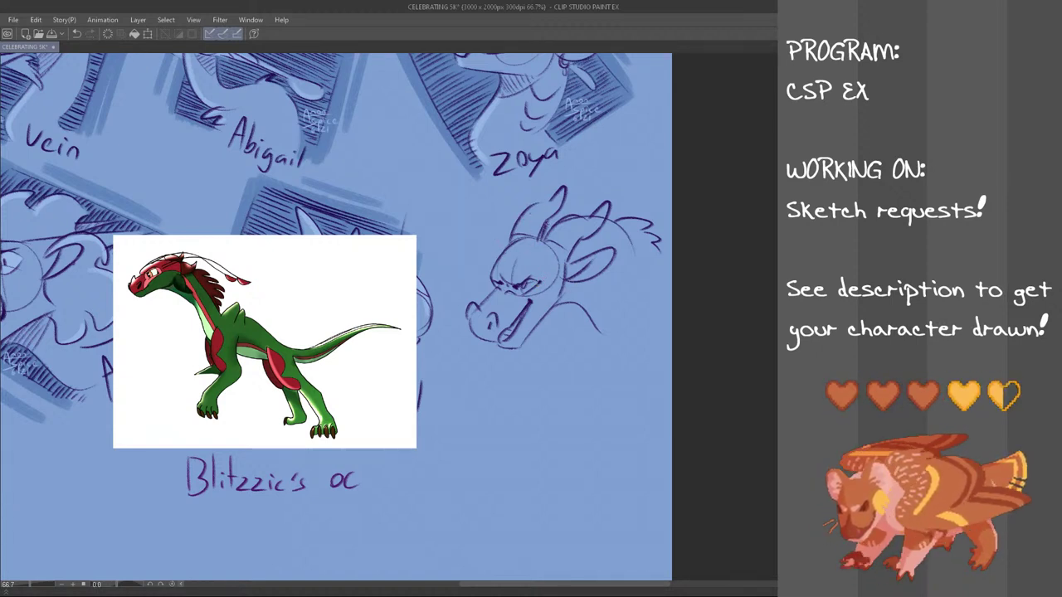
# - Select the dragon head with its neck lines and move it slightly down and toward the Jewel sketch
pyautogui.moveTo(580, 170)
pyautogui.mouseDown()
pyautogui.moveTo(691, 251)
pyautogui.moveTo(461, 365)
pyautogui.moveTo(477, 274)
pyautogui.moveTo(572, 173)
pyautogui.mouseUp()
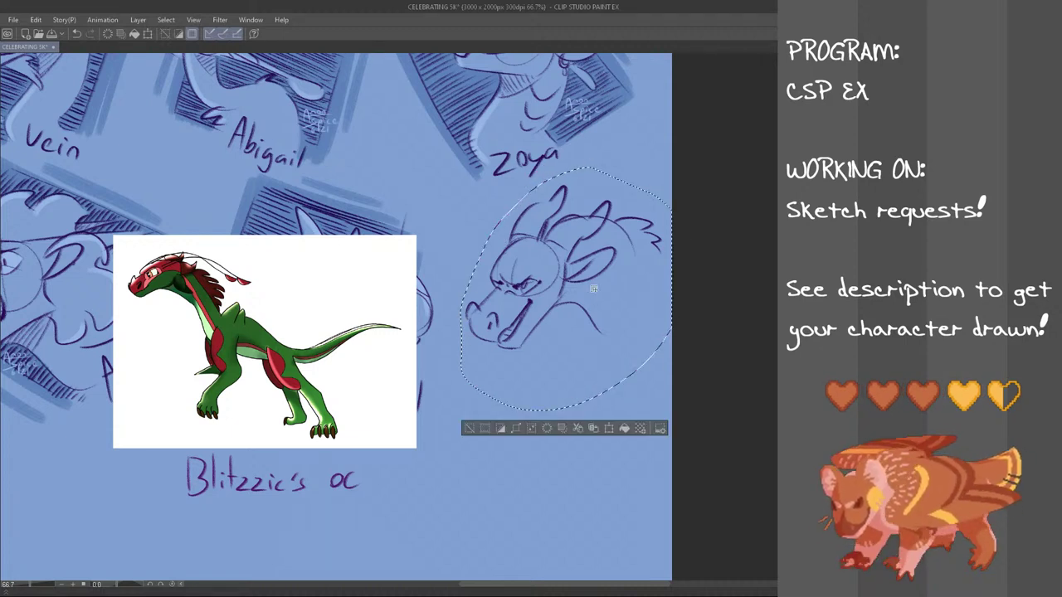
pyautogui.hotkey('ctrl', 't')
pyautogui.moveTo(643, 361); pyautogui.dragTo(620, 382)
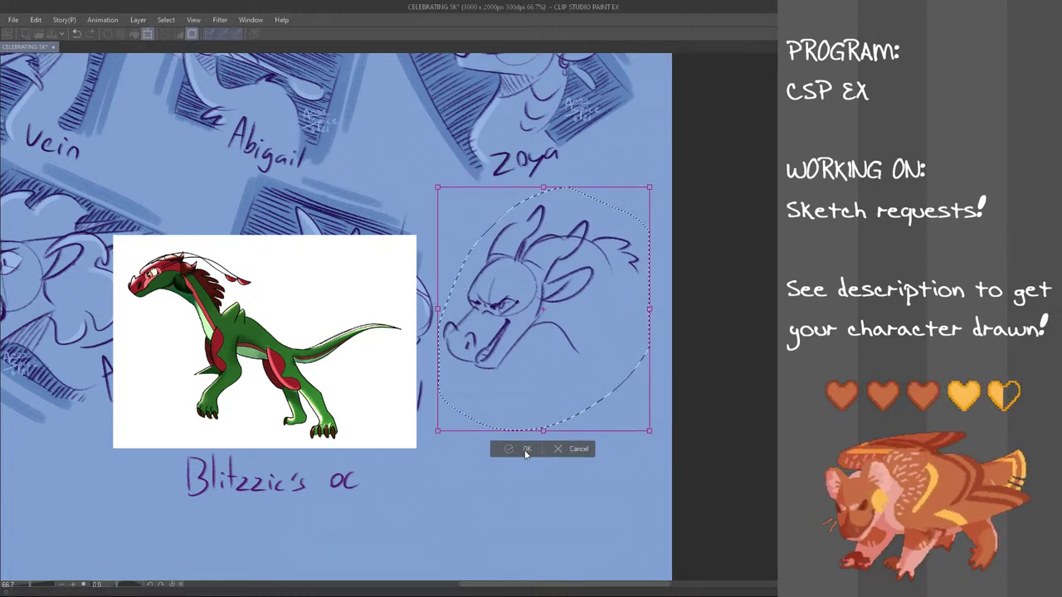
pyautogui.click(525, 453)
pyautogui.hotkey('ctrl', 'd')
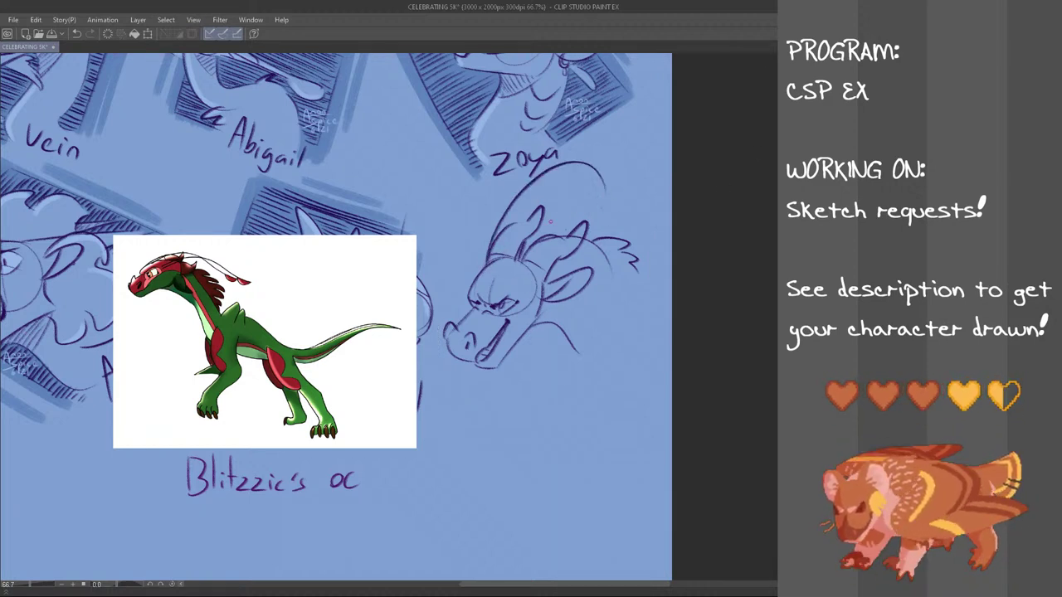
# - Draw the far long antenna arching up from the forehead and back over the horns
pyautogui.moveTo(490, 249)
pyautogui.mouseDown()
pyautogui.moveTo(572, 162)
pyautogui.moveTo(608, 175)
pyautogui.mouseUp()
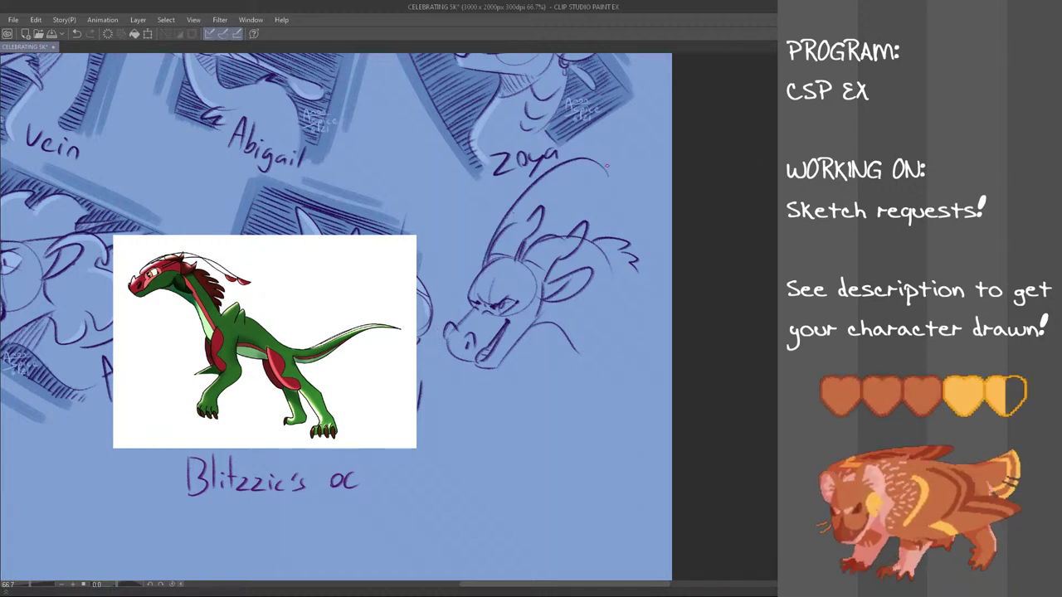
pyautogui.moveTo(565, 210)
pyautogui.mouseDown()
pyautogui.moveTo(519, 278)
pyautogui.moveTo(483, 274)
pyautogui.moveTo(515, 283)
pyautogui.mouseUp()
pyautogui.hotkey('ctrl', 'z')
pyautogui.hotkey('ctrl', 'z')
pyautogui.hotkey('ctrl', 'z')
pyautogui.hotkey('ctrl', 'z')
pyautogui.hotkey('ctrl', 'z')
pyautogui.moveTo(590, 181); pyautogui.dragTo(606, 187)
pyautogui.hotkey('ctrl', 'z')
# - Draw the near long antenna arching back over the neck and add the drooping leaf-shaped tips
pyautogui.moveTo(516, 277)
pyautogui.mouseDown()
pyautogui.moveTo(621, 199)
pyautogui.moveTo(579, 195)
pyautogui.moveTo(633, 197)
pyautogui.mouseUp()
pyautogui.hotkey('ctrl', 'z')
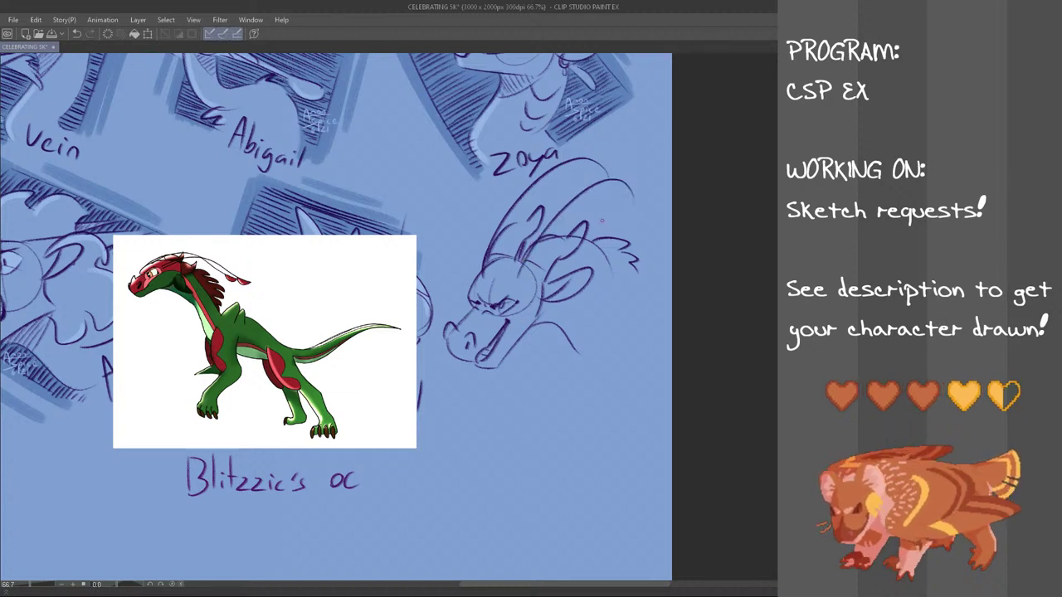
pyautogui.hotkey('ctrl', 'z')
pyautogui.moveTo(516, 280)
pyautogui.mouseDown()
pyautogui.moveTo(635, 202)
pyautogui.moveTo(632, 232)
pyautogui.mouseUp()
pyautogui.hotkey('ctrl', 'z')
pyautogui.hotkey('ctrl', 'z')
pyautogui.moveTo(609, 183)
pyautogui.mouseDown()
pyautogui.moveTo(610, 197)
pyautogui.moveTo(615, 186)
pyautogui.mouseUp()
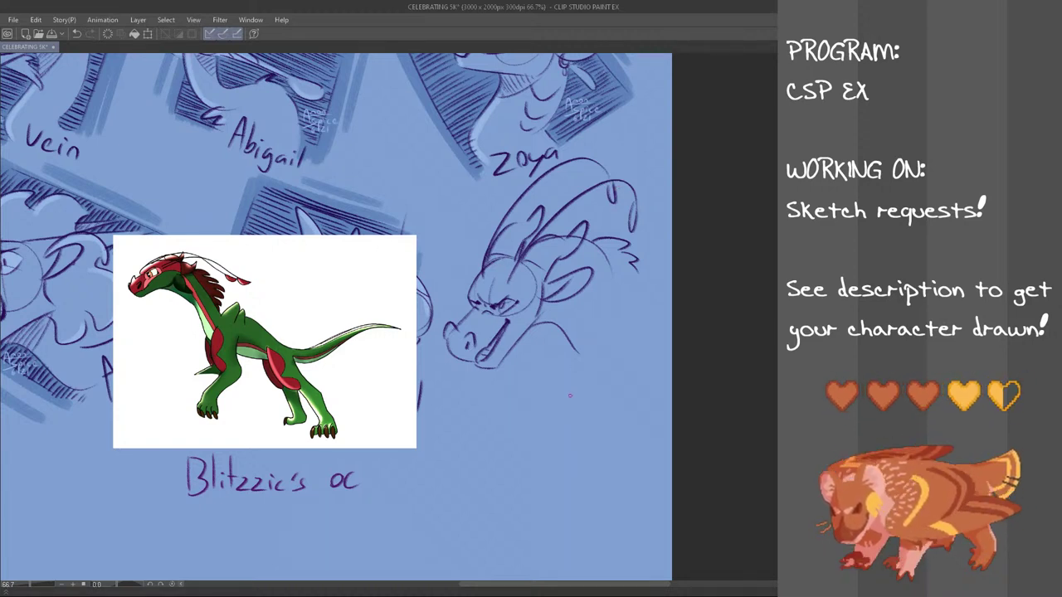
# - Draw the slanted frame edge in front of the dragon's face and the short frame edge below its throat
pyautogui.moveTo(472, 254); pyautogui.dragTo(431, 345)
pyautogui.hotkey('ctrl', 'z')
pyautogui.moveTo(480, 259)
pyautogui.mouseDown()
pyautogui.moveTo(442, 320)
pyautogui.moveTo(477, 259)
pyautogui.mouseUp()
pyautogui.hotkey('ctrl', 'z')
pyautogui.hotkey('ctrl', 'z')
pyautogui.hotkey('ctrl', 'z')
pyautogui.moveTo(428, 343); pyautogui.dragTo(478, 255)
pyautogui.moveTo(534, 390); pyautogui.dragTo(566, 345)
pyautogui.hotkey('ctrl', 'z')
pyautogui.moveTo(539, 390)
pyautogui.mouseDown()
pyautogui.moveTo(566, 346)
pyautogui.moveTo(542, 391)
pyautogui.mouseUp()
pyautogui.hotkey('ctrl', 'z')
pyautogui.hotkey('ctrl', 'z')
pyautogui.hotkey('ctrl', 'z')
pyautogui.moveTo(573, 353); pyautogui.dragTo(547, 395)
# - Draw the frame's slanted lower edge beneath the dragon's snout
pyautogui.moveTo(441, 352)
pyautogui.mouseDown()
pyautogui.moveTo(502, 398)
pyautogui.moveTo(475, 378)
pyautogui.moveTo(503, 402)
pyautogui.mouseUp()
pyautogui.hotkey('ctrl', 'z')
pyautogui.hotkey('ctrl', 'z')
pyautogui.hotkey('ctrl', 'z')
pyautogui.moveTo(447, 383); pyautogui.dragTo(475, 396)
pyautogui.hotkey('ctrl', 'z')
pyautogui.moveTo(428, 343); pyautogui.dragTo(516, 396)
# - Fill the frame below the jaw and throat and in front of the face with parallel dark hatching
pyautogui.moveTo(454, 357); pyautogui.dragTo(515, 391)
pyautogui.moveTo(474, 365); pyautogui.dragTo(542, 396)
pyautogui.moveTo(502, 370); pyautogui.dragTo(548, 392)
pyautogui.moveTo(505, 365)
pyautogui.mouseDown()
pyautogui.moveTo(548, 391)
pyautogui.moveTo(552, 376)
pyautogui.mouseUp()
pyautogui.moveTo(516, 348); pyautogui.dragTo(557, 368)
pyautogui.moveTo(517, 340)
pyautogui.mouseDown()
pyautogui.moveTo(564, 366)
pyautogui.moveTo(570, 350)
pyautogui.mouseUp()
pyautogui.moveTo(540, 324); pyautogui.dragTo(569, 343)
pyautogui.moveTo(428, 338)
pyautogui.mouseDown()
pyautogui.moveTo(447, 352)
pyautogui.moveTo(446, 330)
pyautogui.mouseUp()
pyautogui.moveTo(439, 315)
pyautogui.mouseDown()
pyautogui.moveTo(450, 326)
pyautogui.moveTo(461, 305)
pyautogui.mouseUp()
pyautogui.moveTo(450, 313); pyautogui.dragTo(480, 277)
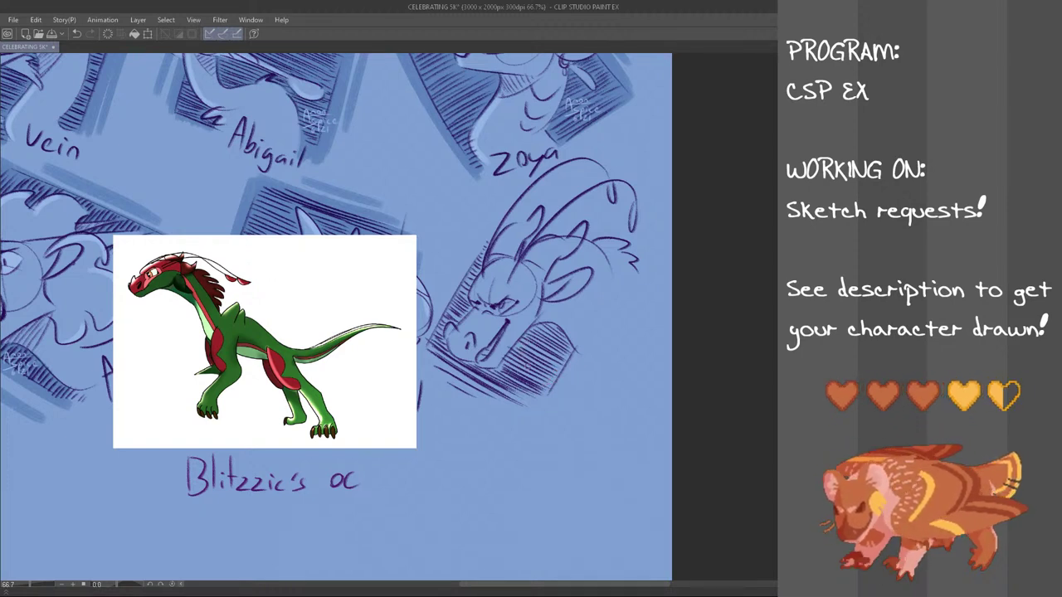
# - Paint mid-blue shading over the hatched frame areas below the throat and in front of the face
pyautogui.moveTo(542, 406)
pyautogui.mouseDown()
pyautogui.moveTo(568, 381)
pyautogui.moveTo(550, 404)
pyautogui.mouseUp()
pyautogui.hotkey('ctrl', 'z')
pyautogui.moveTo(564, 355); pyautogui.dragTo(533, 401)
pyautogui.moveTo(559, 351); pyautogui.dragTo(528, 399)
pyautogui.moveTo(559, 334)
pyautogui.mouseDown()
pyautogui.moveTo(519, 392)
pyautogui.moveTo(510, 390)
pyautogui.mouseUp()
pyautogui.moveTo(546, 325); pyautogui.dragTo(495, 387)
pyautogui.moveTo(535, 327); pyautogui.dragTo(512, 353)
pyautogui.moveTo(435, 344)
pyautogui.mouseDown()
pyautogui.moveTo(487, 253)
pyautogui.moveTo(474, 294)
pyautogui.mouseUp()
pyautogui.moveTo(458, 329); pyautogui.dragTo(487, 237)
pyautogui.moveTo(467, 275); pyautogui.dragTo(504, 224)
pyautogui.moveTo(428, 341); pyautogui.dragTo(466, 269)
# - Shade the frame's lower edge in mid-blue and add loose parallel accent strokes outside it
pyautogui.hotkey('ctrl', 'z')
pyautogui.moveTo(432, 365)
pyautogui.mouseDown()
pyautogui.moveTo(494, 383)
pyautogui.moveTo(463, 375)
pyautogui.moveTo(531, 411)
pyautogui.moveTo(468, 370)
pyautogui.moveTo(507, 393)
pyautogui.moveTo(496, 380)
pyautogui.mouseUp()
pyautogui.hotkey('ctrl', 'z')
pyautogui.moveTo(439, 338); pyautogui.dragTo(527, 404)
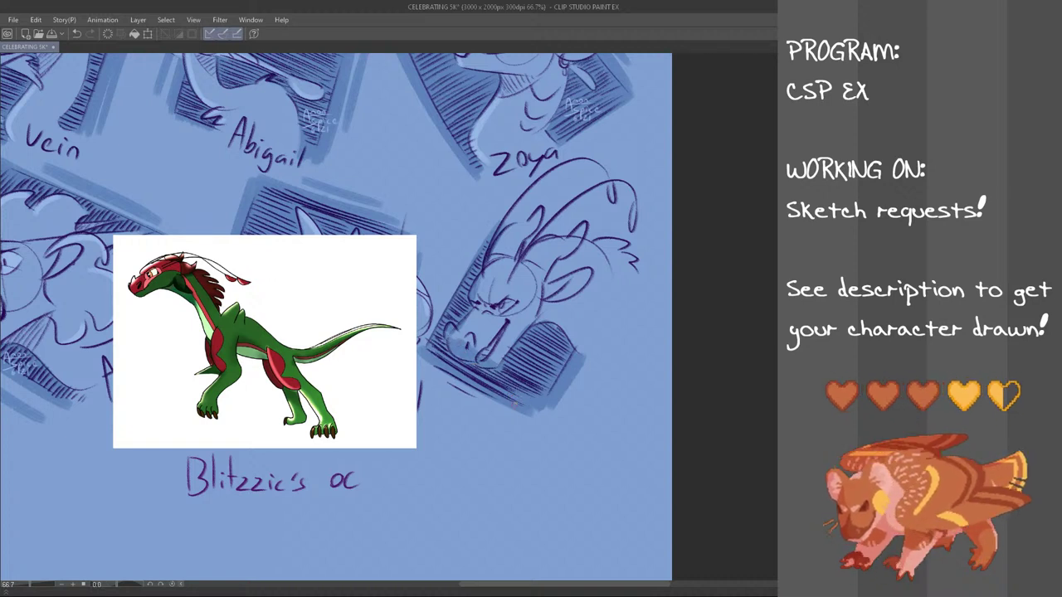
pyautogui.hotkey('ctrl', 'z')
pyautogui.moveTo(436, 387); pyautogui.dragTo(515, 421)
pyautogui.hotkey('ctrl', 'z')
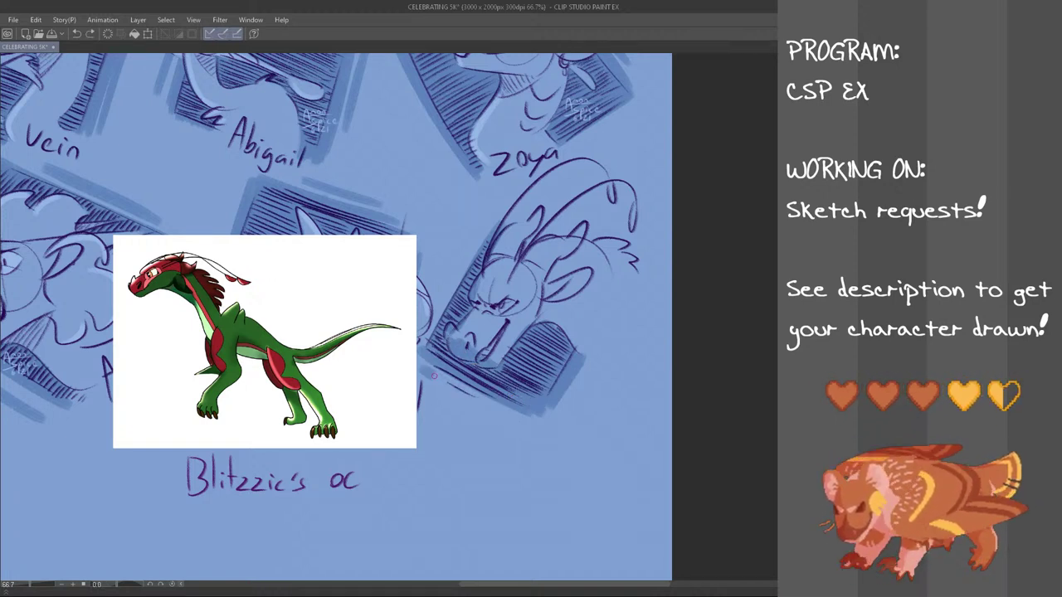
pyautogui.moveTo(422, 369); pyautogui.dragTo(509, 419)
pyautogui.moveTo(443, 392)
pyautogui.mouseDown()
pyautogui.moveTo(523, 430)
pyautogui.moveTo(478, 423)
pyautogui.mouseUp()
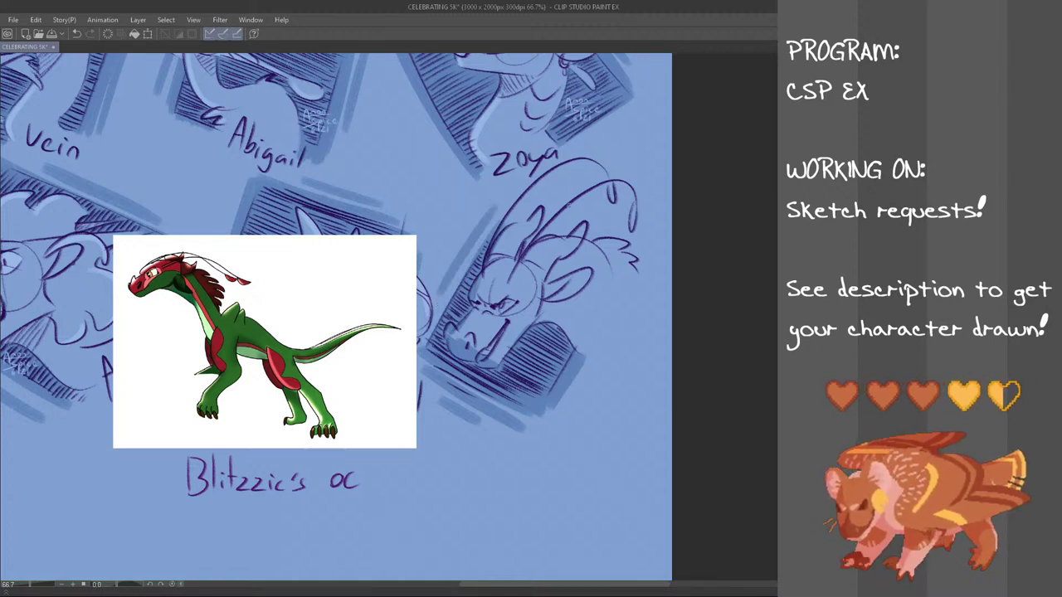
# - Paint the mid-blue frame corner behind the dragon's horns and antennae
pyautogui.moveTo(537, 253)
pyautogui.mouseDown()
pyautogui.moveTo(510, 242)
pyautogui.moveTo(572, 219)
pyautogui.moveTo(600, 255)
pyautogui.moveTo(529, 207)
pyautogui.moveTo(628, 252)
pyautogui.mouseUp()
pyautogui.moveTo(533, 199); pyautogui.dragTo(610, 234)
pyautogui.hotkey('ctrl', 'z')
pyautogui.moveTo(538, 211); pyautogui.dragTo(620, 243)
pyautogui.moveTo(540, 194)
pyautogui.mouseDown()
pyautogui.moveTo(611, 232)
pyautogui.moveTo(597, 223)
pyautogui.mouseUp()
pyautogui.hotkey('ctrl', 'z')
pyautogui.hotkey('ctrl', 'z')
pyautogui.moveTo(539, 192); pyautogui.dragTo(601, 225)
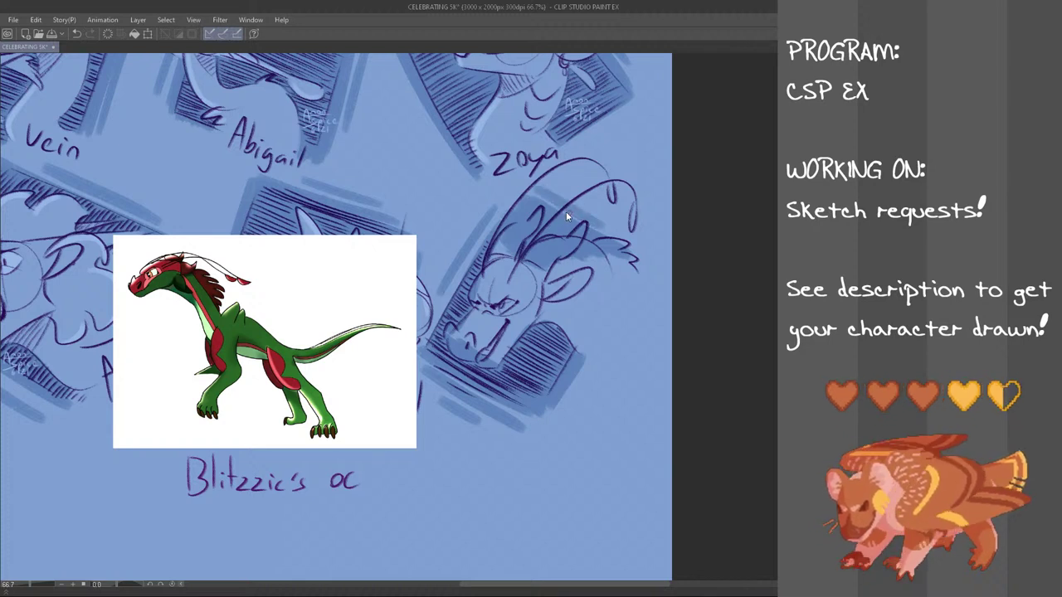
pyautogui.hotkey('ctrl', 'z')
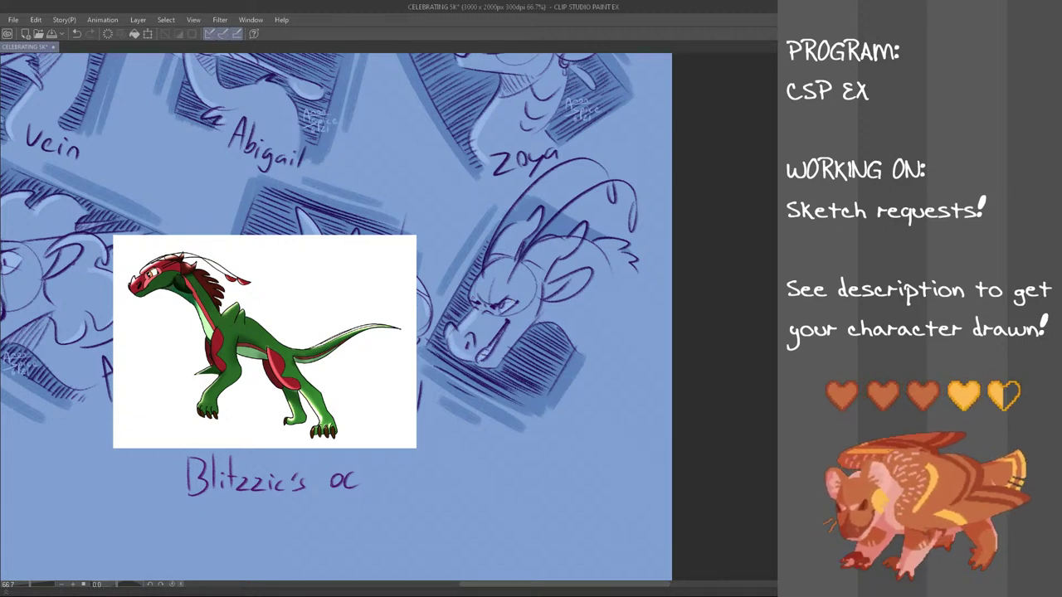
# - Add light highlights to the horns and head, and hatch the shadow on the neck behind the jaw
pyautogui.moveTo(487, 272)
pyautogui.mouseDown()
pyautogui.moveTo(469, 297)
pyautogui.moveTo(512, 226)
pyautogui.moveTo(527, 224)
pyautogui.mouseUp()
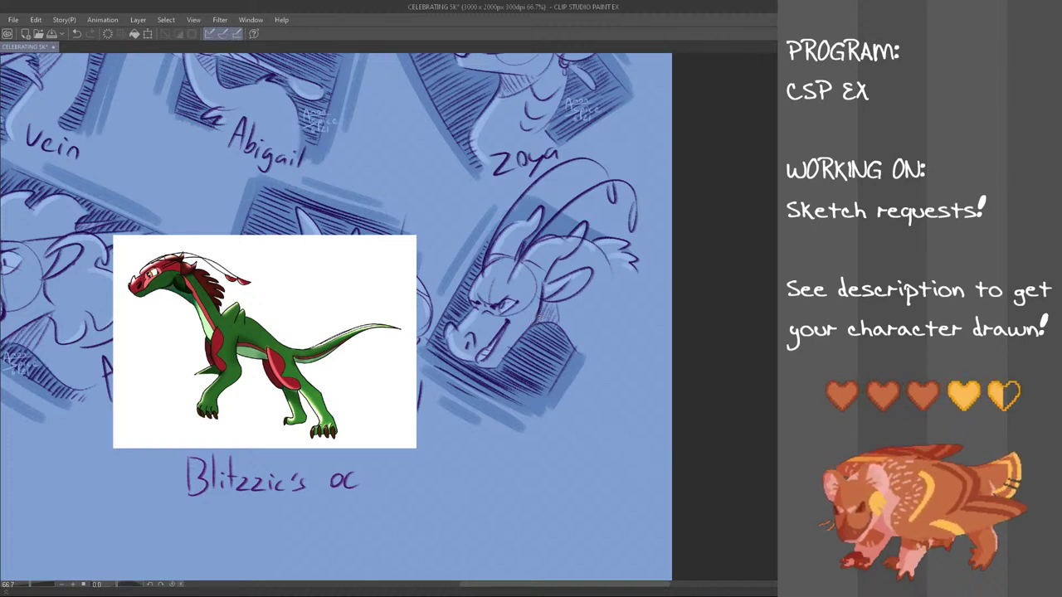
pyautogui.moveTo(541, 286); pyautogui.dragTo(541, 303)
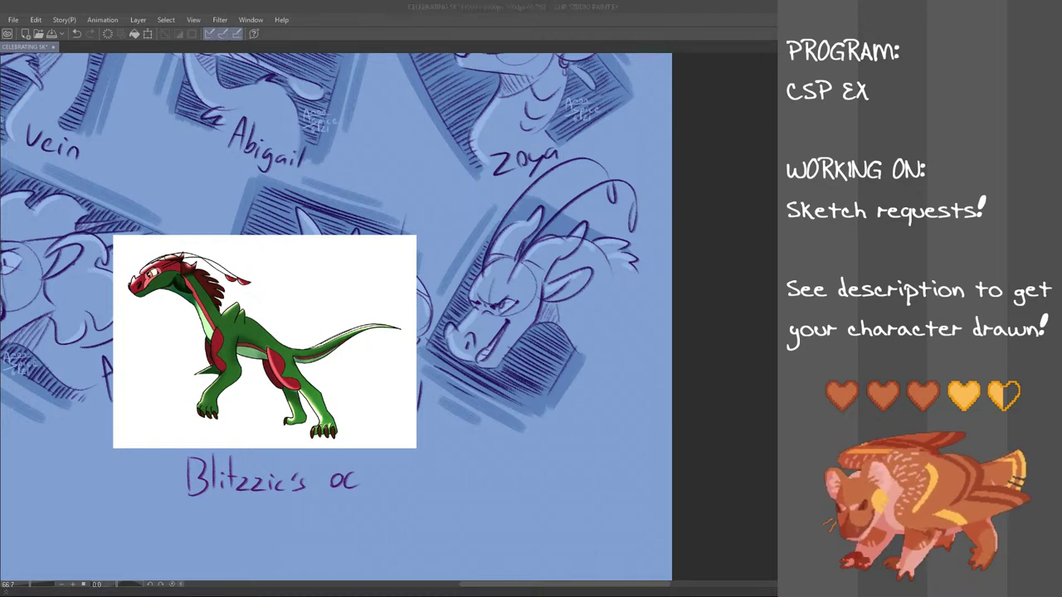
# - Hide the reference picture and copy the artist signature from Jewel's frame into the hatching below the new dragon's throat
pyautogui.press('Escape')
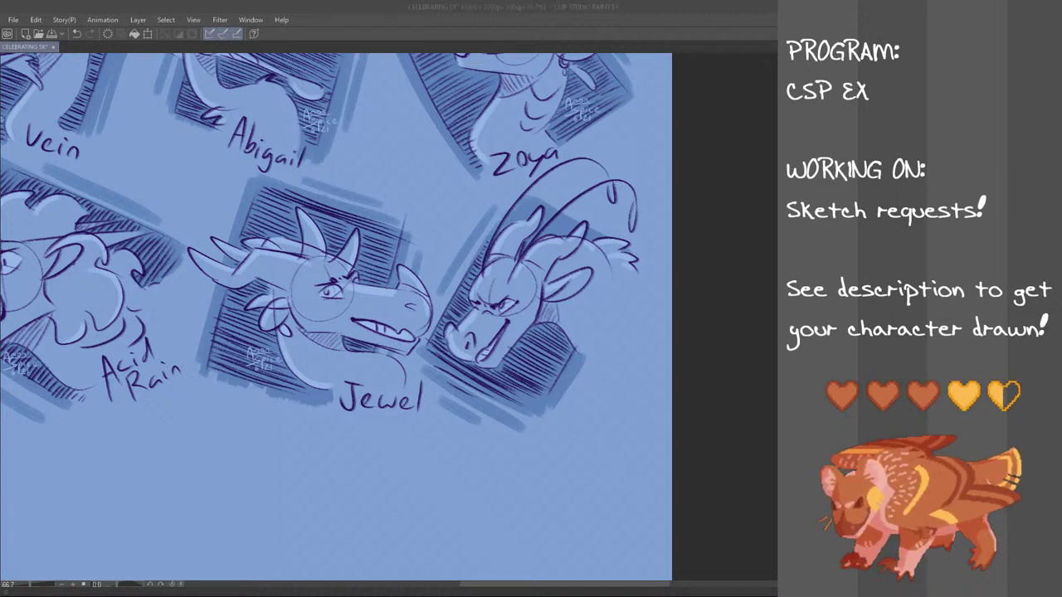
pyautogui.moveTo(247, 343); pyautogui.dragTo(249, 347)
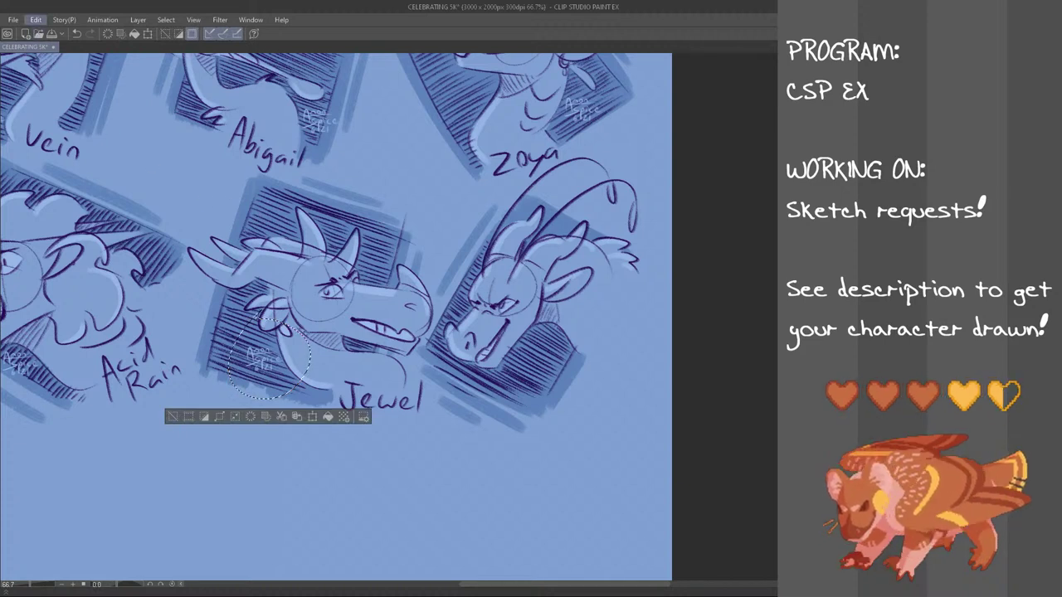
pyautogui.hotkey('ctrl', 'c')
pyautogui.hotkey('ctrl', 'v')
pyautogui.hotkey('ctrl', 't')
pyautogui.moveTo(286, 385)
pyautogui.mouseDown()
pyautogui.moveTo(527, 392)
pyautogui.moveTo(568, 373)
pyautogui.mouseUp()
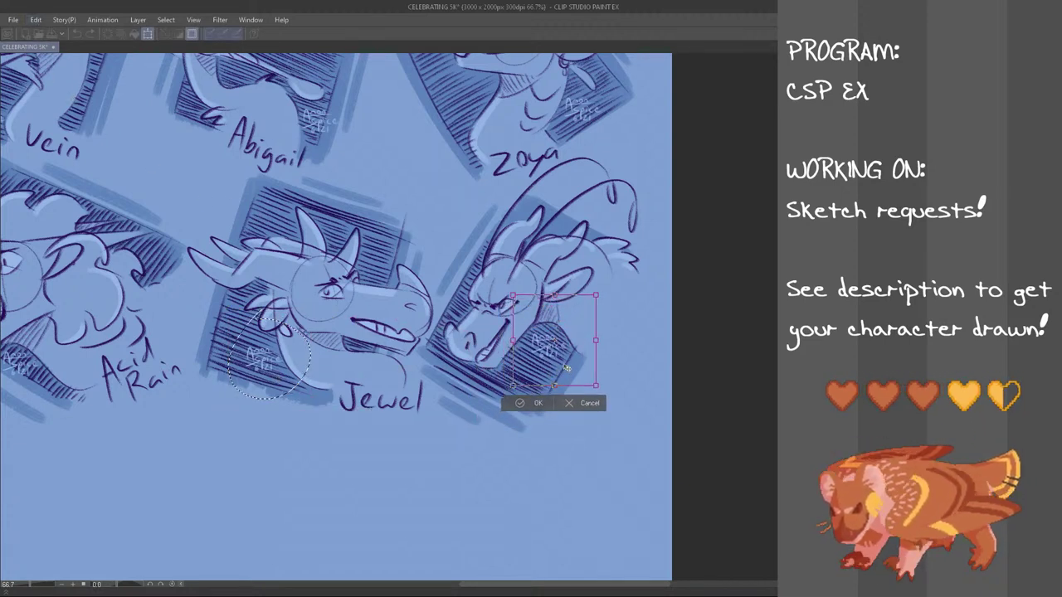
pyautogui.click(535, 407)
pyautogui.click(573, 398)
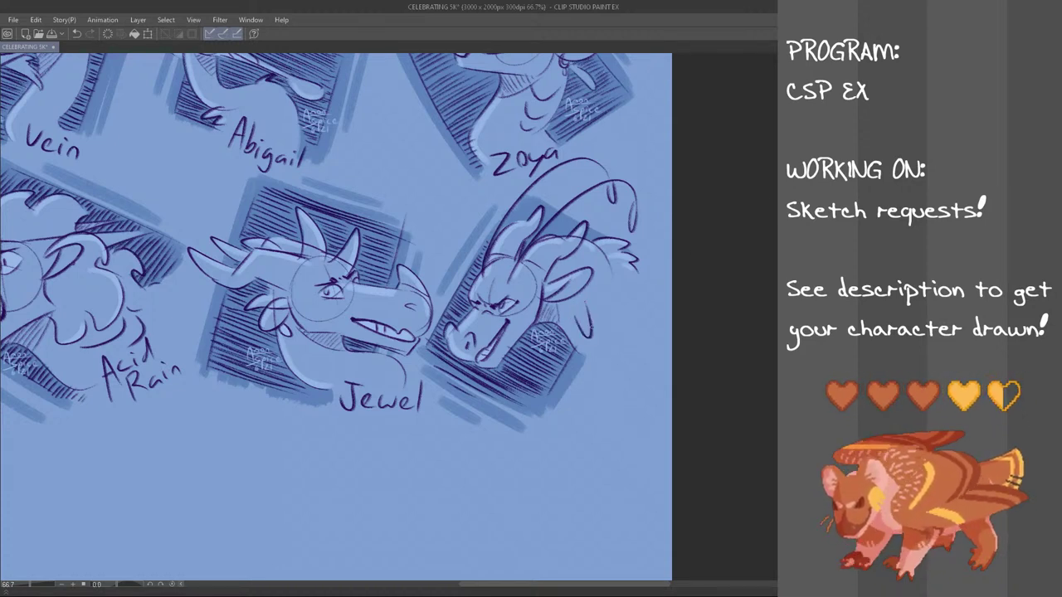
# - Handwrite the label "Venus" on a slant beside the dragon's neck
pyautogui.moveTo(594, 312); pyautogui.dragTo(581, 332)
pyautogui.moveTo(604, 307)
pyautogui.mouseDown()
pyautogui.moveTo(600, 325)
pyautogui.moveTo(610, 320)
pyautogui.mouseUp()
pyautogui.hotkey('ctrl', 'z')
pyautogui.hotkey('ctrl', 'z')
pyautogui.moveTo(606, 305)
pyautogui.mouseDown()
pyautogui.moveTo(620, 315)
pyautogui.moveTo(631, 281)
pyautogui.moveTo(623, 292)
pyautogui.mouseUp()
pyautogui.hotkey('ctrl', 'z')
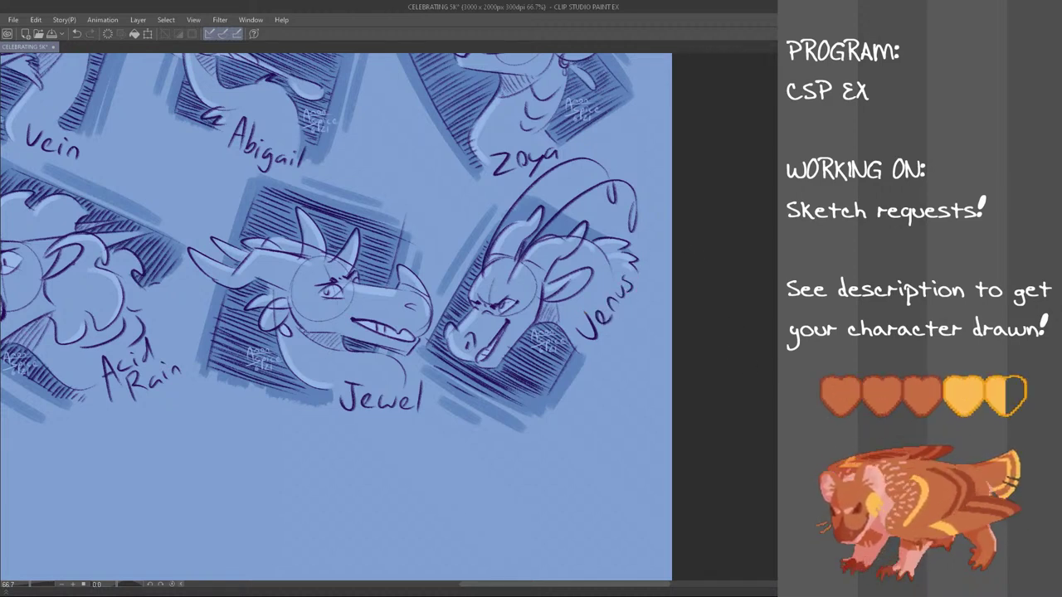
# - Select the complete Venus sketch with its frame and label and move it slightly toward the page's outer edge
pyautogui.scroll(1, 335, 317)
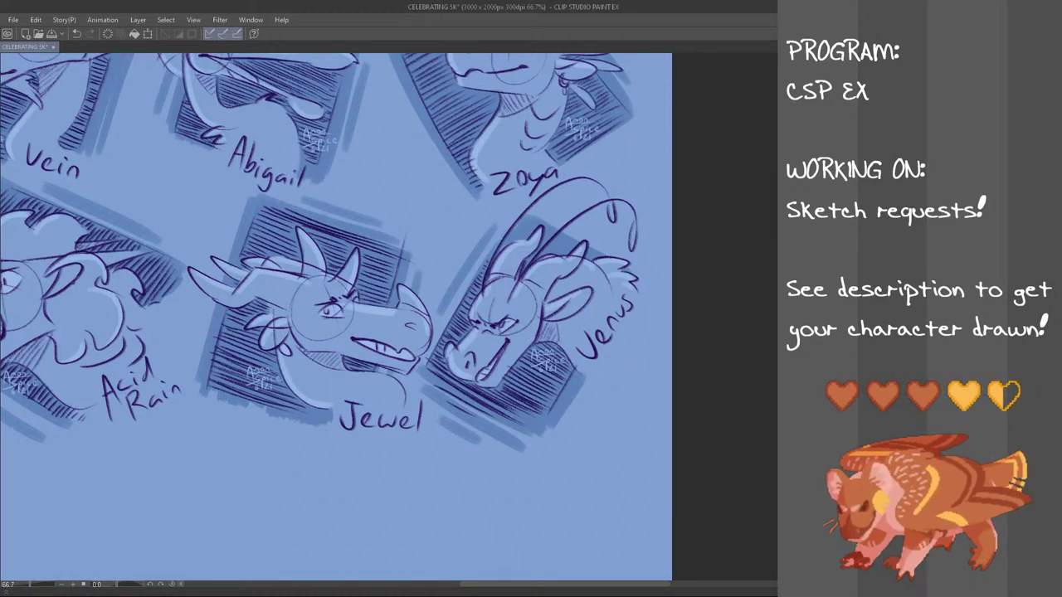
pyautogui.moveTo(664, 214)
pyautogui.mouseDown()
pyautogui.moveTo(487, 497)
pyautogui.moveTo(438, 444)
pyautogui.moveTo(417, 368)
pyautogui.moveTo(439, 336)
pyautogui.moveTo(431, 288)
pyautogui.moveTo(443, 258)
pyautogui.moveTo(468, 224)
pyautogui.moveTo(547, 189)
pyautogui.mouseUp()
pyautogui.hotkey('ctrl', 't')
pyautogui.moveTo(569, 436); pyautogui.dragTo(586, 441)
pyautogui.press('Return')
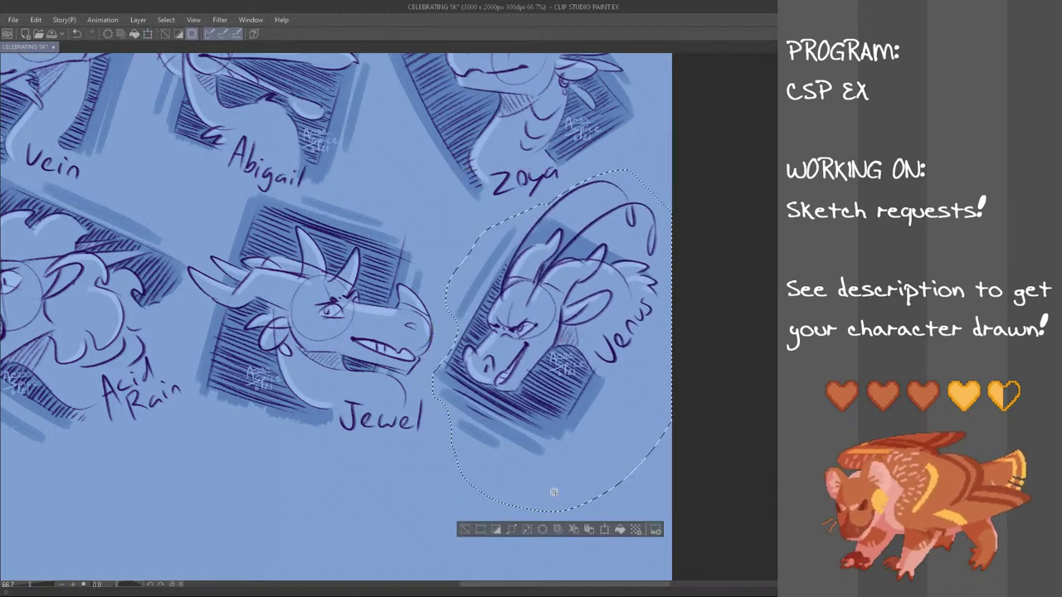
pyautogui.hotkey('ctrl', 'd')
# - Review both rows of finished head sketches across the page
pyautogui.scroll(-2, 567, 391)
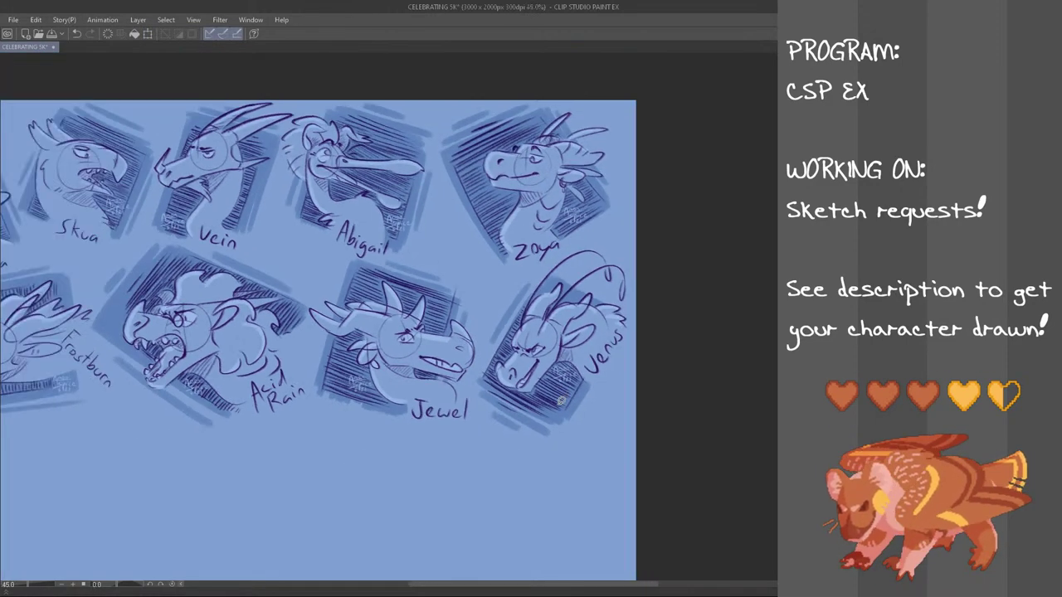
pyautogui.moveTo(581, 586); pyautogui.dragTo(536, 592)
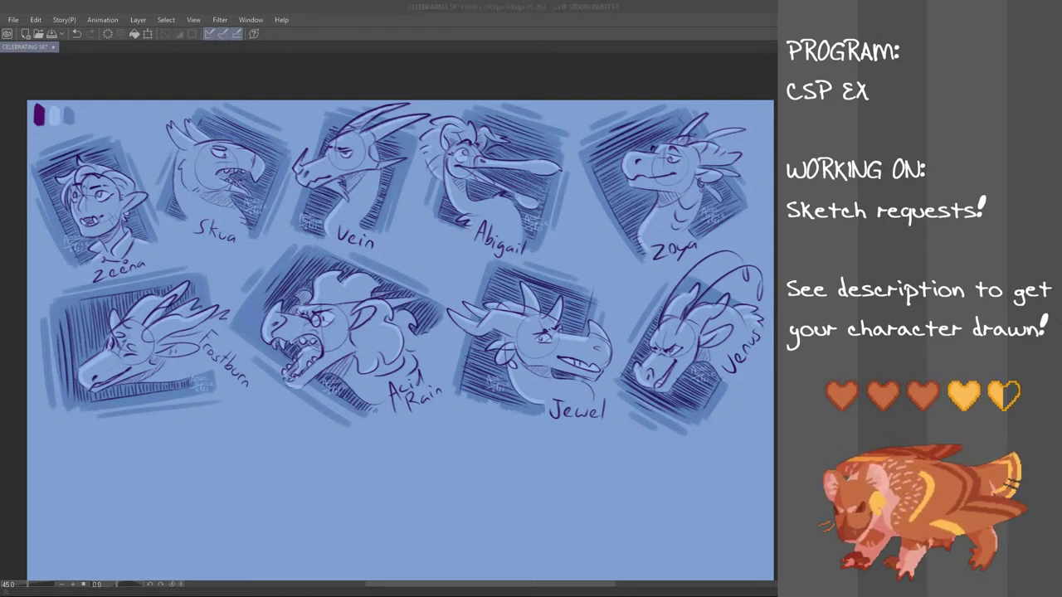
pyautogui.moveTo(558, 585); pyautogui.dragTo(572, 579)
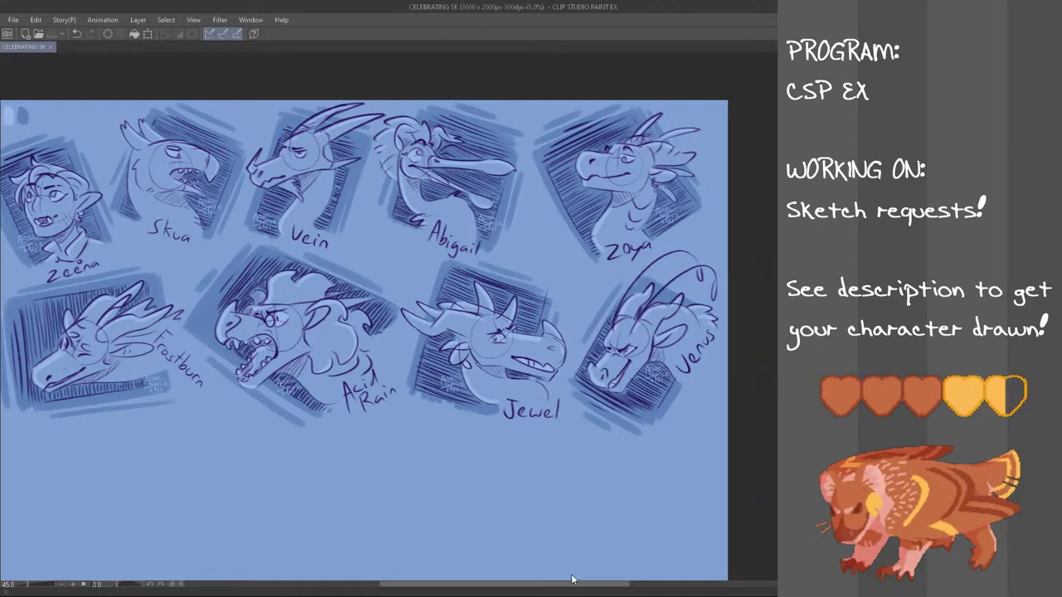
pyautogui.scroll(1, 636, 387)
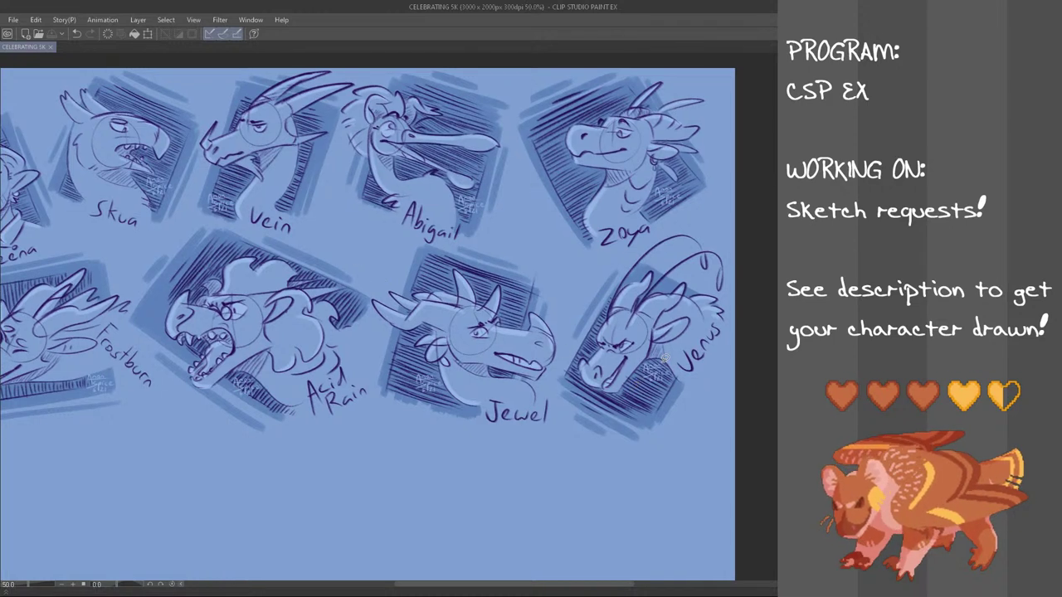
pyautogui.scroll(1, 652, 350)
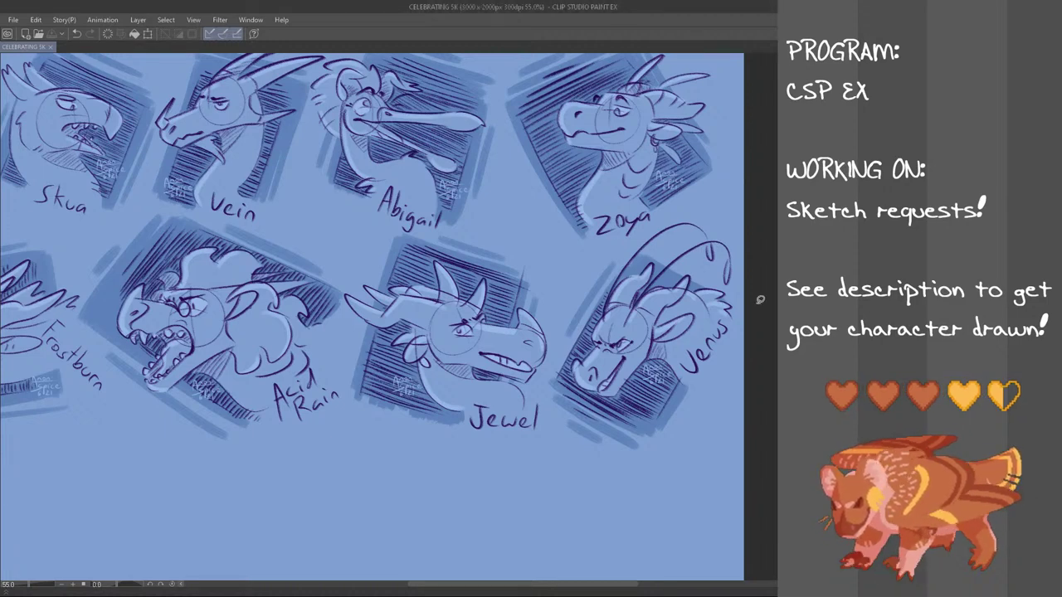
pyautogui.scroll(-2, 479, 249)
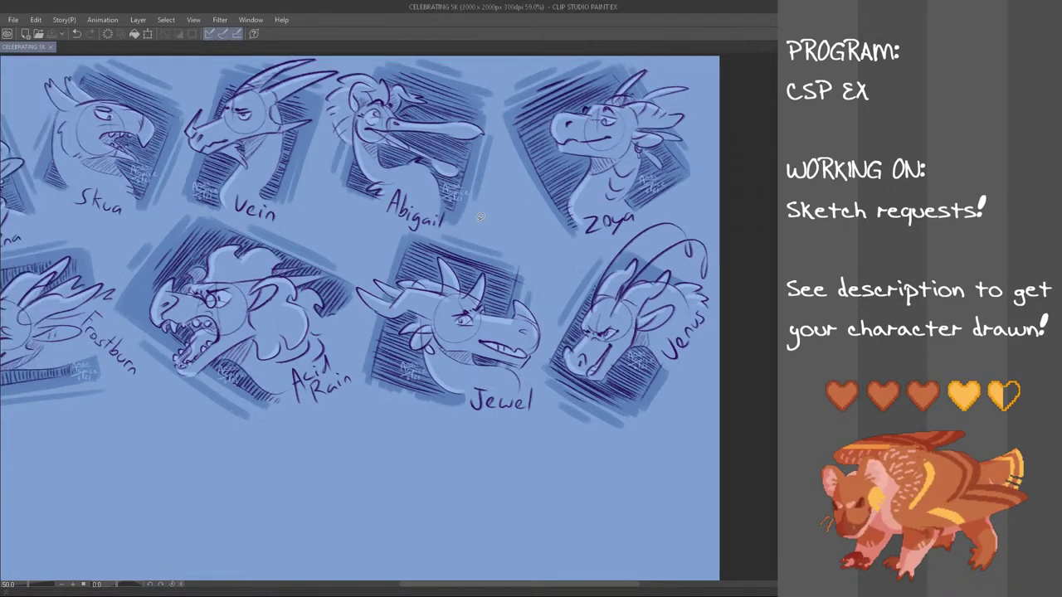
# - Paste the Souleater reference picture onto the page, shrink it and place it over the Frostburn sketch
pyautogui.moveTo(526, 590); pyautogui.dragTo(498, 571)
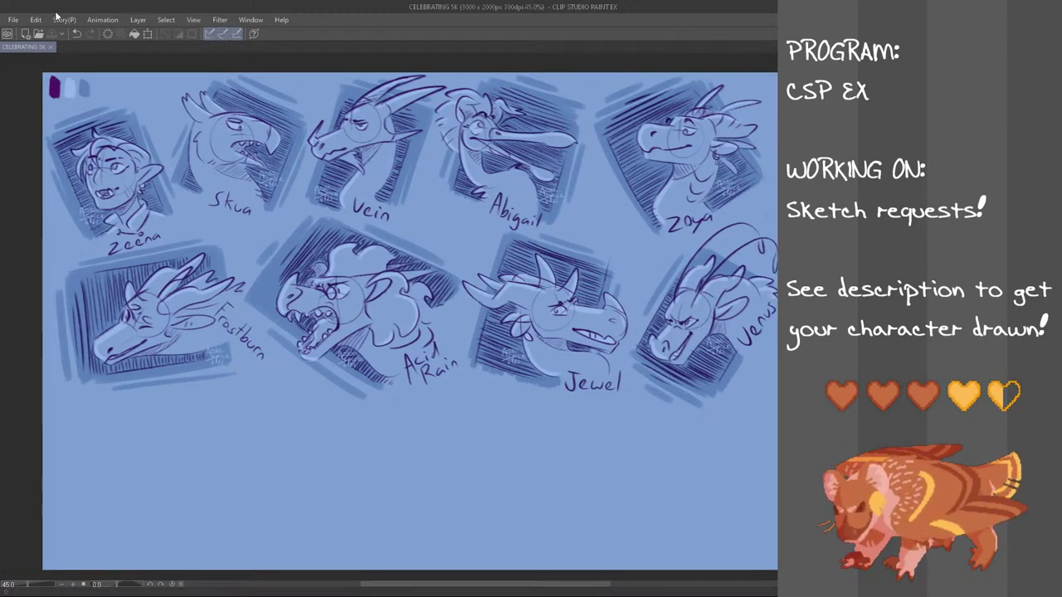
pyautogui.hotkey('ctrl', 'v')
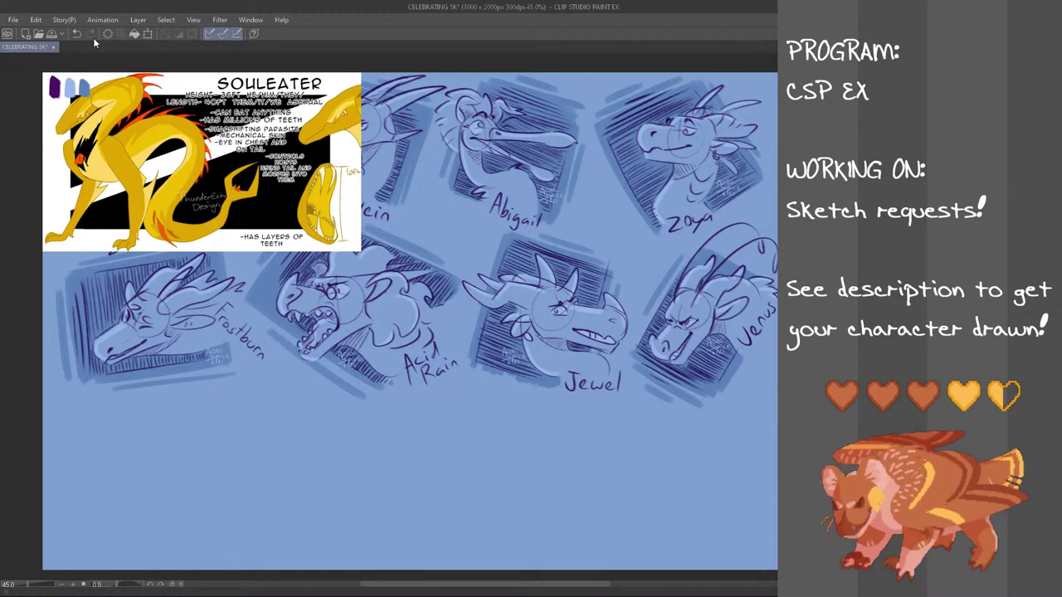
pyautogui.hotkey('ctrl', 't')
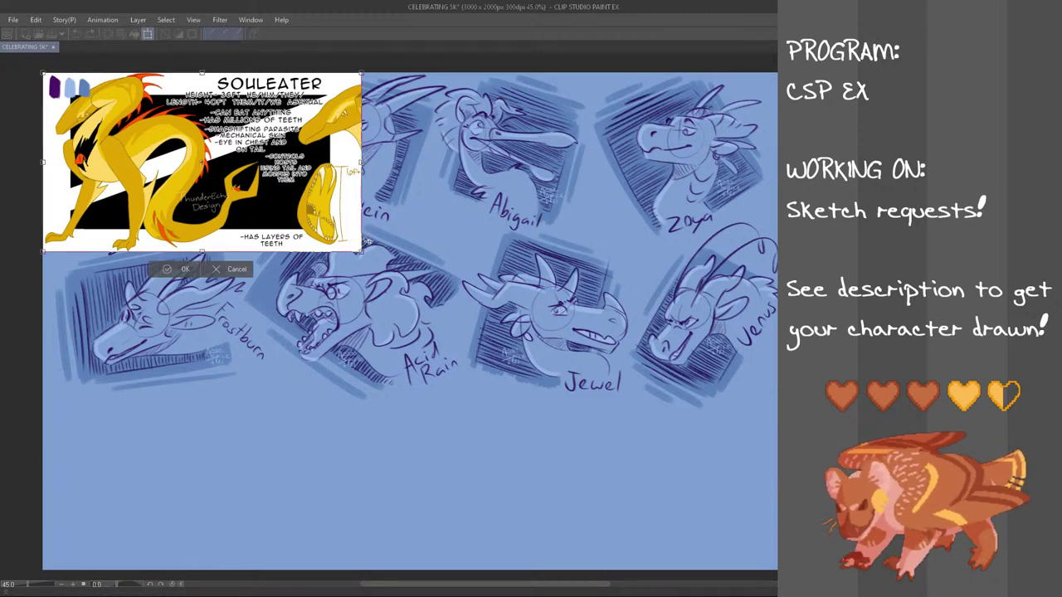
pyautogui.moveTo(361, 251); pyautogui.dragTo(230, 406)
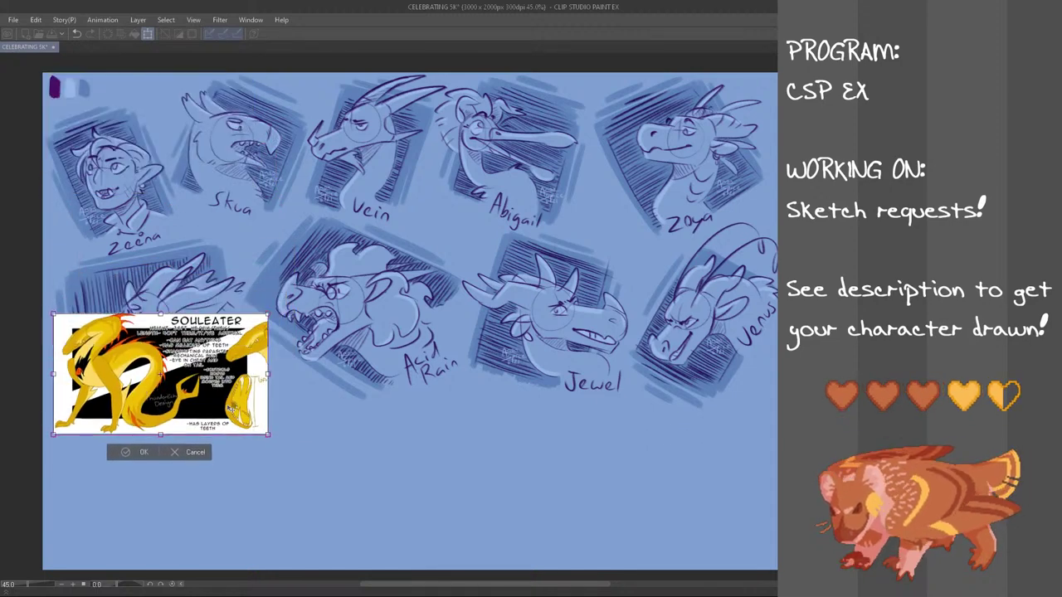
pyautogui.click(141, 453)
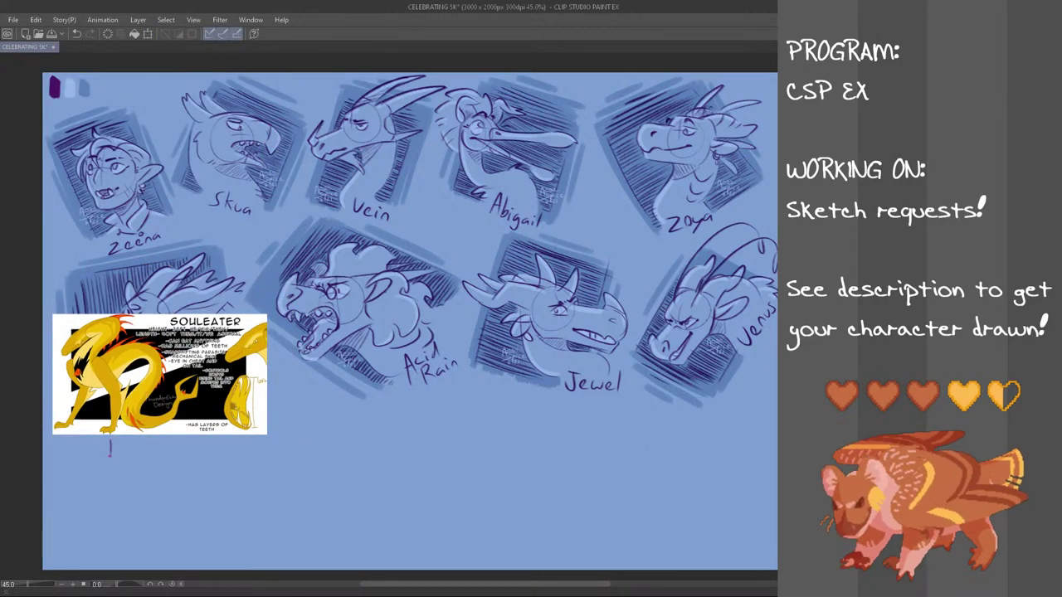
# - Handwrite a credit under the reference picture with the requester's name followed by "OC"
pyautogui.moveTo(100, 439)
pyautogui.mouseDown()
pyautogui.moveTo(114, 438)
pyautogui.moveTo(106, 452)
pyautogui.mouseUp()
pyautogui.moveTo(115, 435); pyautogui.dragTo(121, 452)
pyautogui.hotkey('ctrl', 'z')
pyautogui.hotkey('ctrl', 'z')
pyautogui.moveTo(125, 445)
pyautogui.mouseDown()
pyautogui.moveTo(178, 452)
pyautogui.moveTo(167, 447)
pyautogui.mouseUp()
pyautogui.hotkey('ctrl', 'z')
pyautogui.hotkey('ctrl', 'z')
pyautogui.hotkey('ctrl', 'z')
pyautogui.moveTo(168, 450); pyautogui.dragTo(181, 452)
pyautogui.moveTo(183, 438); pyautogui.dragTo(189, 452)
pyautogui.hotkey('ctrl', 'z')
pyautogui.moveTo(195, 446)
pyautogui.mouseDown()
pyautogui.moveTo(230, 441)
pyautogui.moveTo(241, 452)
pyautogui.mouseUp()
pyautogui.hotkey('ctrl', 'z')
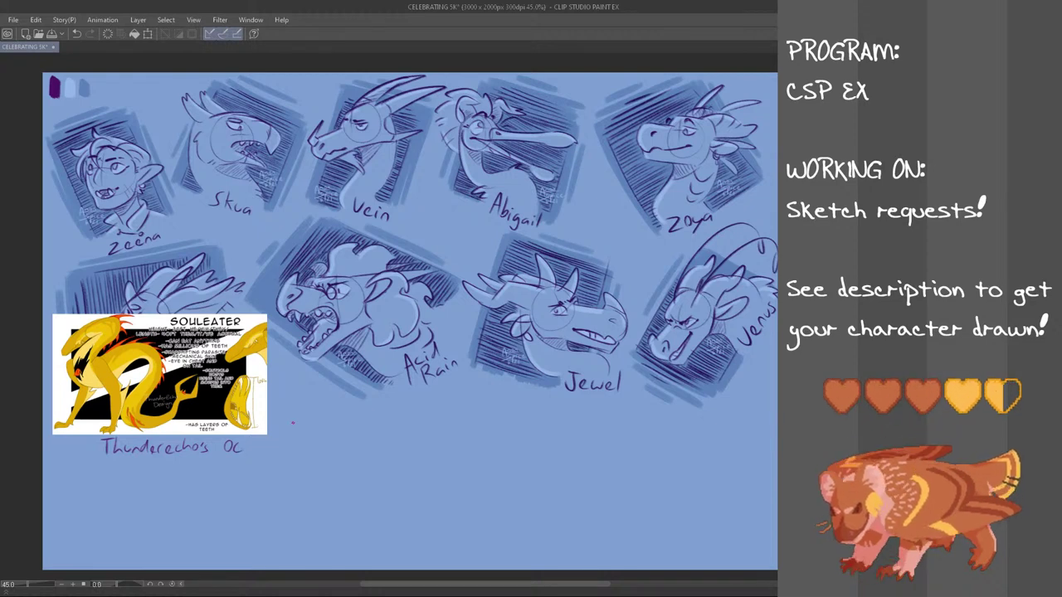
# - Move the reference picture with its handwritten credit into the empty area below the Acid Rain sketch
pyautogui.scroll(1, 286, 424)
pyautogui.moveTo(420, 588); pyautogui.dragTo(383, 589)
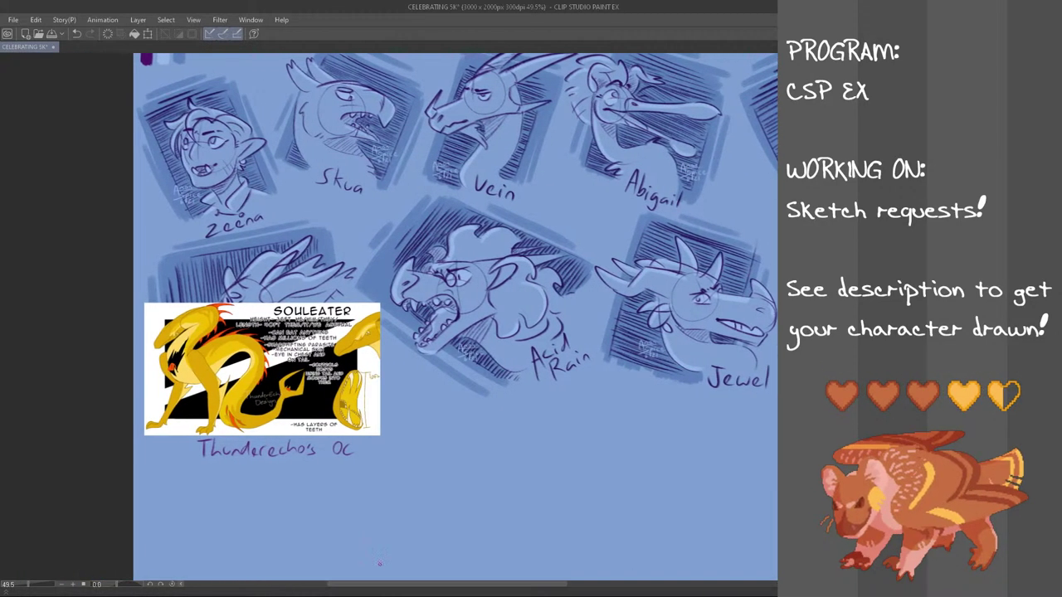
pyautogui.moveTo(799, 319); pyautogui.dragTo(798, 349)
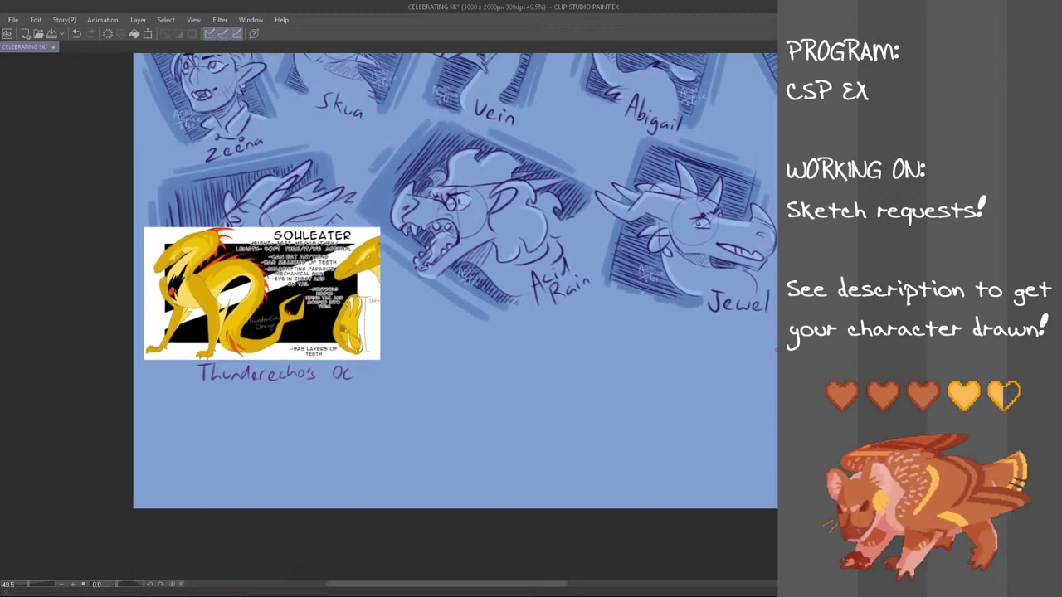
pyautogui.scroll(1, 373, 348)
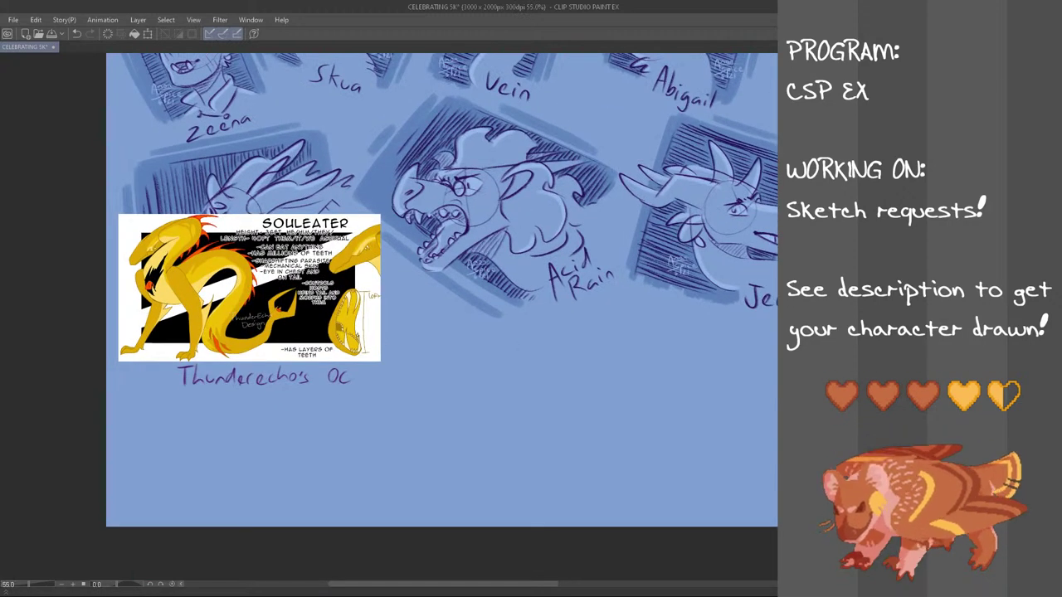
pyautogui.hotkey('ctrl', 't')
pyautogui.moveTo(319, 329); pyautogui.dragTo(577, 438)
pyautogui.press('Return')
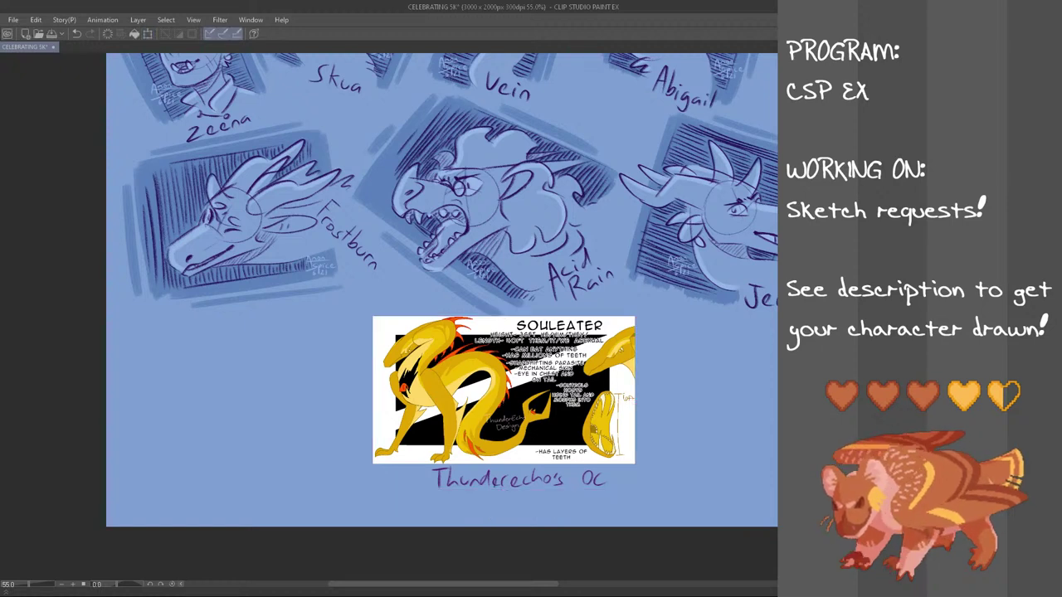
pyautogui.scroll(1, 288, 430)
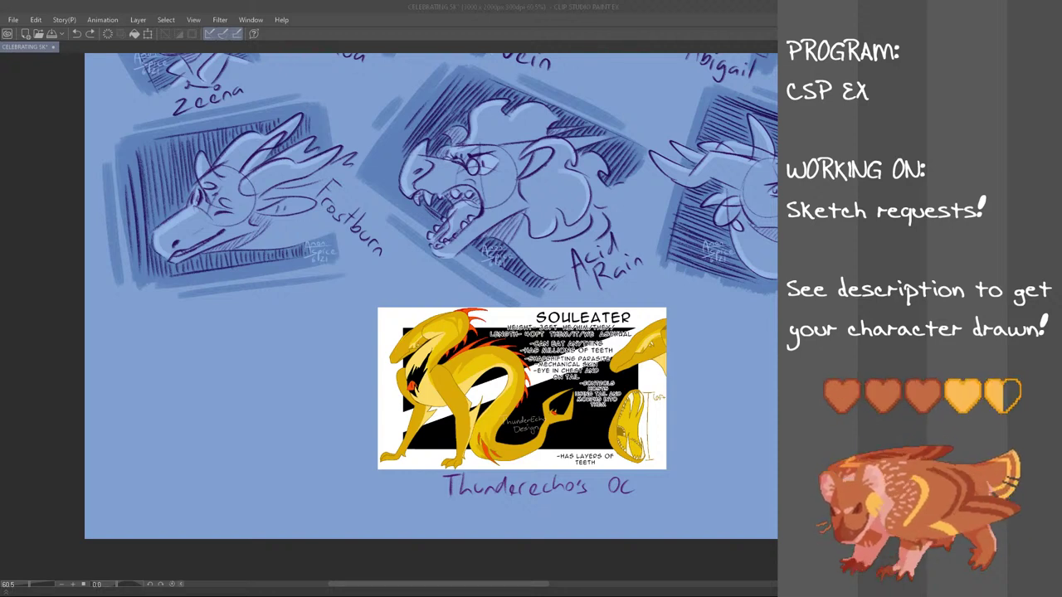
pyautogui.click(319, 6)
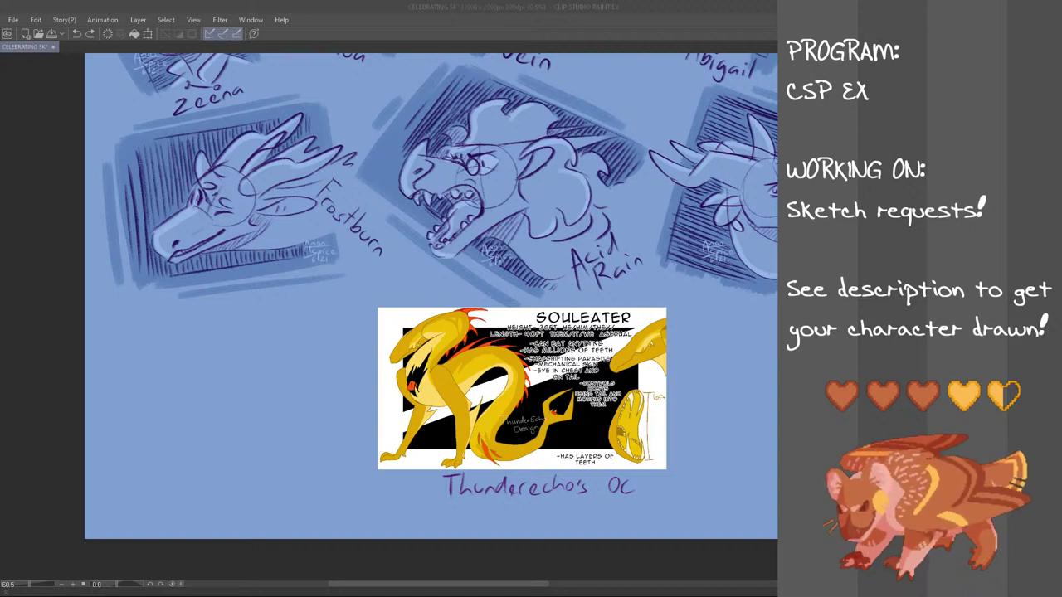
pyautogui.click(486, 5)
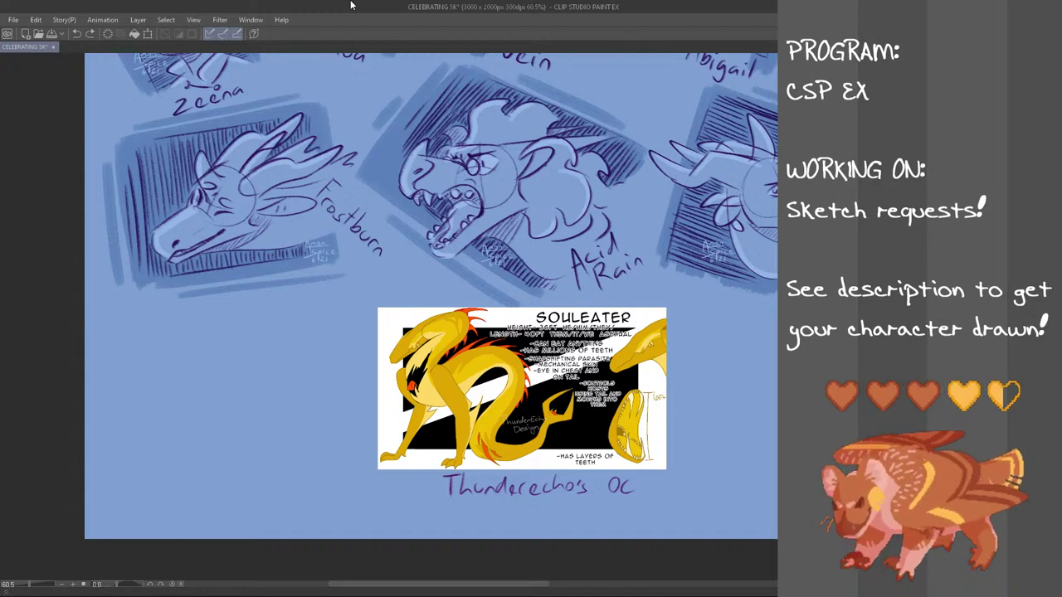
pyautogui.moveTo(234, 418); pyautogui.dragTo(222, 454)
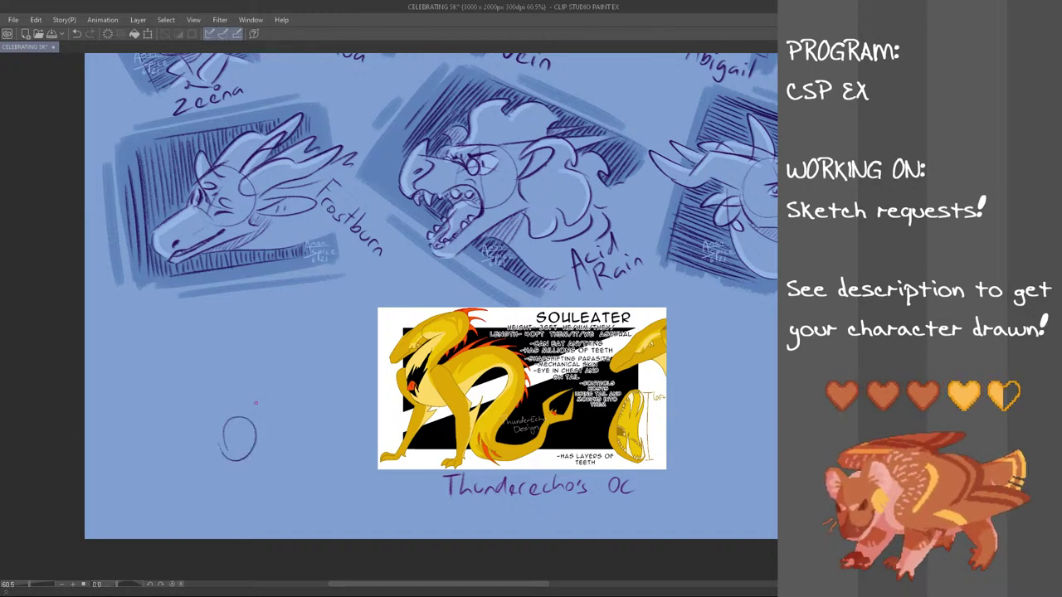
pyautogui.hotkey('ctrl', 'z')
pyautogui.moveTo(218, 379)
pyautogui.mouseDown()
pyautogui.moveTo(250, 383)
pyautogui.moveTo(209, 367)
pyautogui.mouseUp()
pyautogui.hotkey('ctrl', 'z')
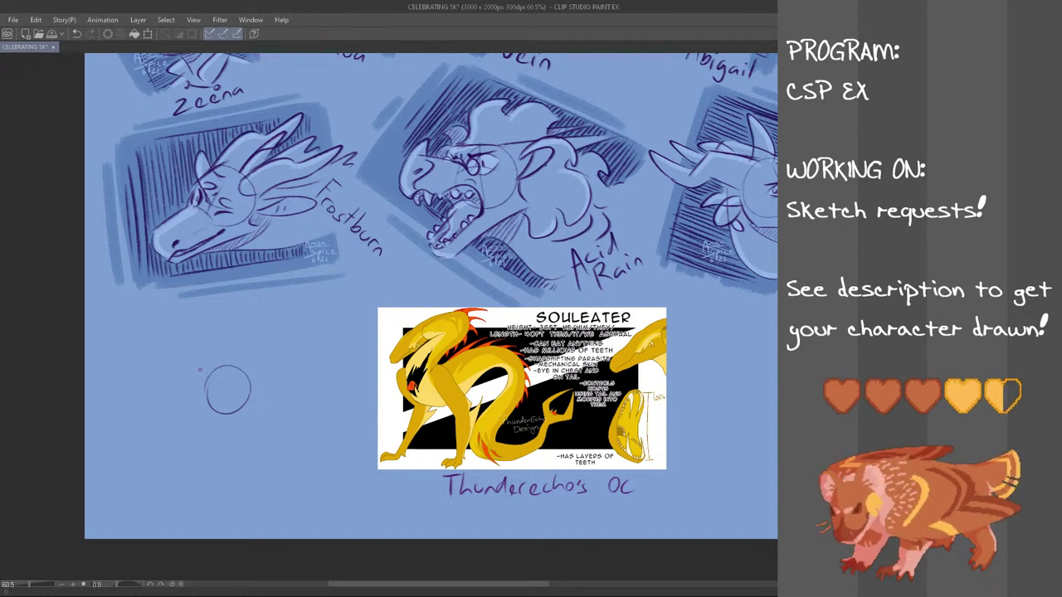
pyautogui.hotkey('ctrl', 'z')
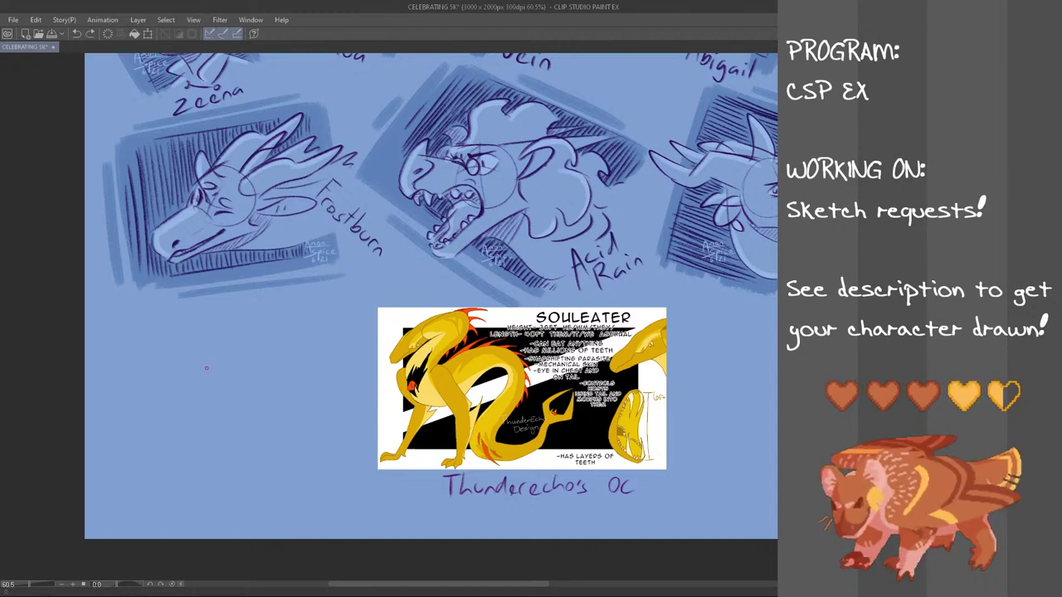
# - Sketch a round head construction circle below Frostburn with small crossed guide lines inside it
pyautogui.hotkey('alt', 'Tab')
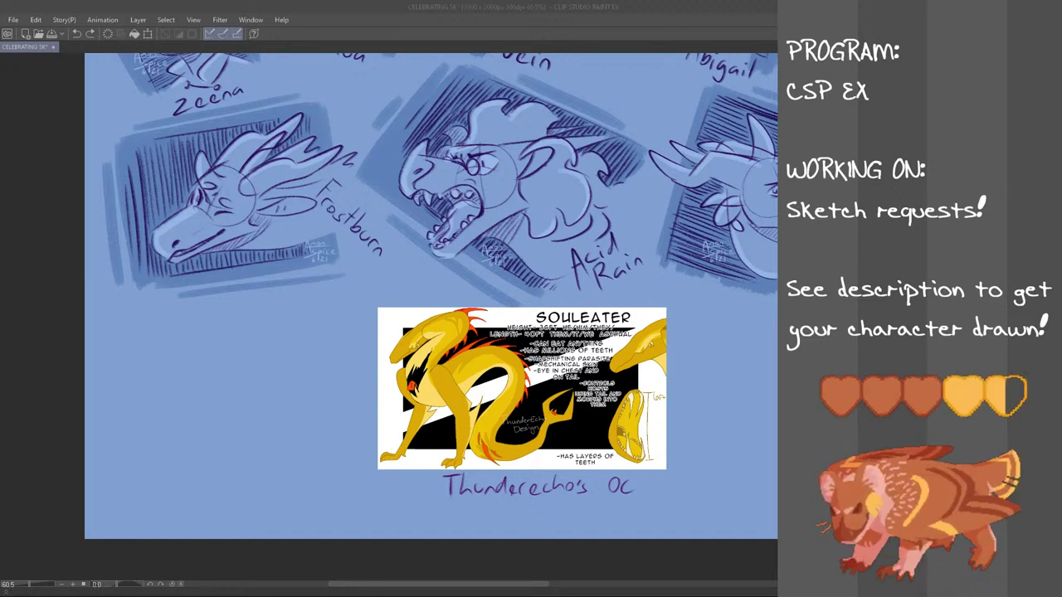
pyautogui.click(301, 4)
pyautogui.moveTo(207, 407); pyautogui.dragTo(212, 414)
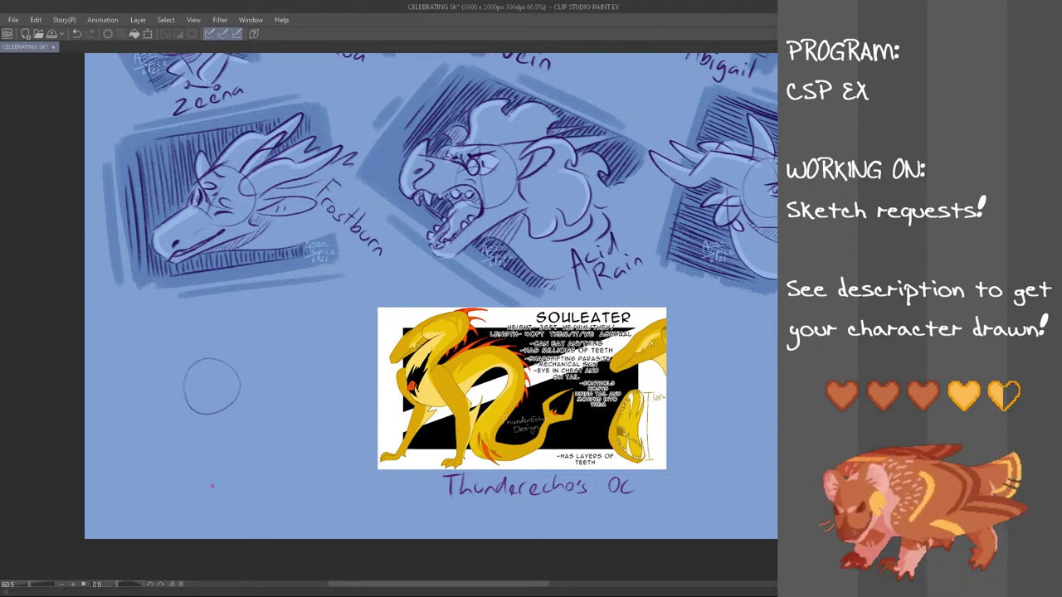
pyautogui.moveTo(223, 369); pyautogui.dragTo(222, 399)
pyautogui.hotkey('ctrl', 'z')
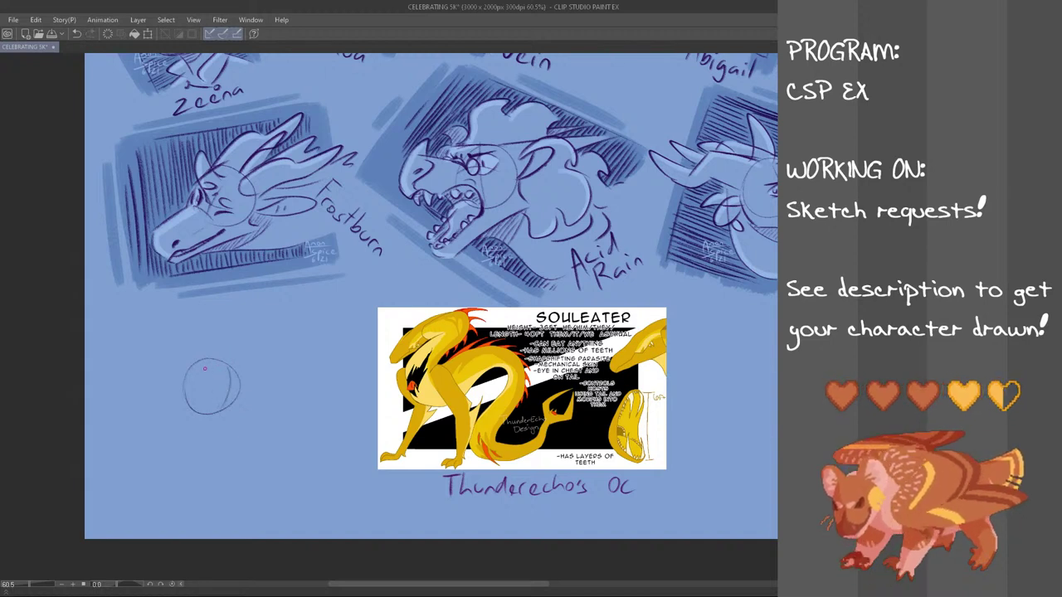
pyautogui.moveTo(218, 382); pyautogui.dragTo(236, 389)
pyautogui.moveTo(194, 358)
pyautogui.mouseDown()
pyautogui.moveTo(147, 439)
pyautogui.moveTo(157, 449)
pyautogui.mouseUp()
pyautogui.hotkey('ctrl', 'z')
pyautogui.hotkey('ctrl', 'z')
pyautogui.hotkey('ctrl', 'z')
pyautogui.moveTo(209, 356)
pyautogui.mouseDown()
pyautogui.moveTo(128, 387)
pyautogui.moveTo(122, 432)
pyautogui.mouseUp()
pyautogui.hotkey('ctrl', 'z')
pyautogui.hotkey('ctrl', 'z')
pyautogui.moveTo(193, 357); pyautogui.dragTo(123, 431)
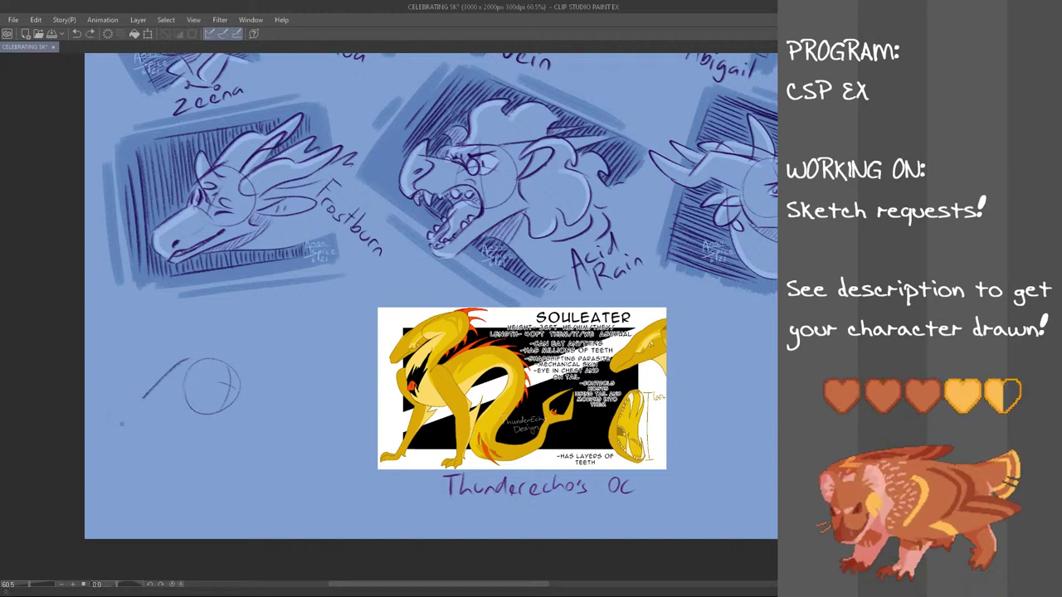
pyautogui.hotkey('ctrl', 'z')
pyautogui.hotkey('ctrl', 'z')
pyautogui.moveTo(177, 363)
pyautogui.mouseDown()
pyautogui.moveTo(109, 446)
pyautogui.moveTo(131, 440)
pyautogui.mouseUp()
pyautogui.hotkey('ctrl', 'z')
pyautogui.moveTo(220, 416)
pyautogui.mouseDown()
pyautogui.moveTo(219, 469)
pyautogui.moveTo(261, 456)
pyautogui.mouseUp()
pyautogui.hotkey('ctrl', 'z')
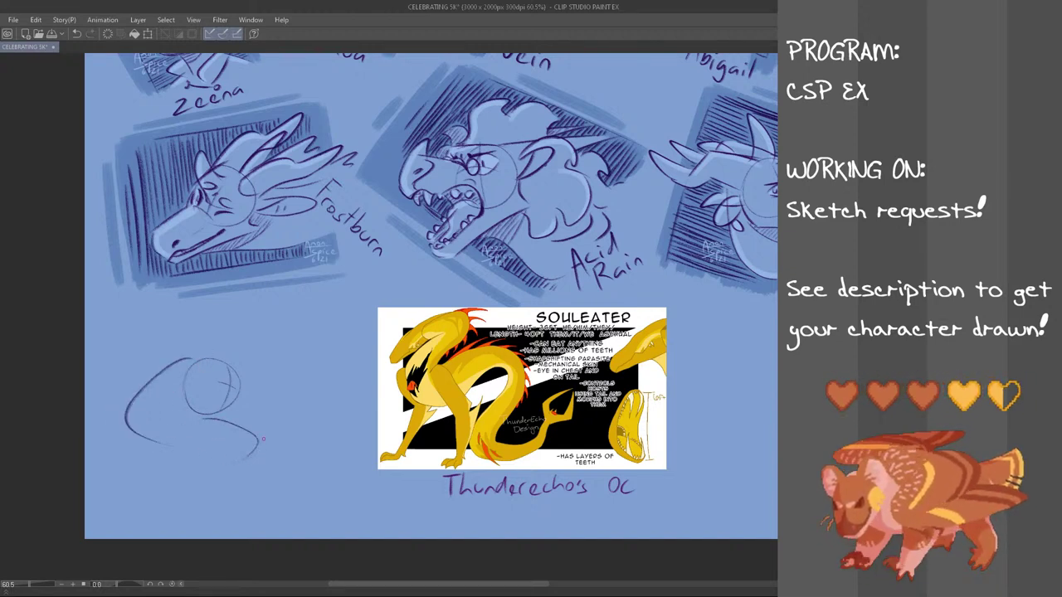
pyautogui.hotkey('ctrl', 'z')
pyautogui.hotkey('ctrl', 'z')
pyautogui.hotkey('ctrl', 'z')
# - Draw the top of the snout as a long curve from the head circle down to a blunt, hooked tip
pyautogui.moveTo(231, 371)
pyautogui.mouseDown()
pyautogui.moveTo(220, 397)
pyautogui.moveTo(231, 390)
pyautogui.moveTo(218, 383)
pyautogui.moveTo(264, 400)
pyautogui.moveTo(277, 423)
pyautogui.mouseUp()
pyautogui.hotkey('ctrl', 'z')
pyautogui.hotkey('ctrl', 'z')
pyautogui.hotkey('ctrl', 'z')
pyautogui.hotkey('ctrl', 'z')
pyautogui.hotkey('ctrl', 'z')
pyautogui.moveTo(243, 372)
pyautogui.mouseDown()
pyautogui.moveTo(290, 411)
pyautogui.moveTo(275, 439)
pyautogui.moveTo(289, 416)
pyautogui.mouseUp()
pyautogui.hotkey('ctrl', 'z')
pyautogui.hotkey('ctrl', 'z')
pyautogui.hotkey('ctrl', 'z')
pyautogui.hotkey('ctrl', 'z')
pyautogui.hotkey('ctrl', 'z')
pyautogui.hotkey('ctrl', 'z')
pyautogui.hotkey('ctrl', 'z')
pyautogui.hotkey('ctrl', 'z')
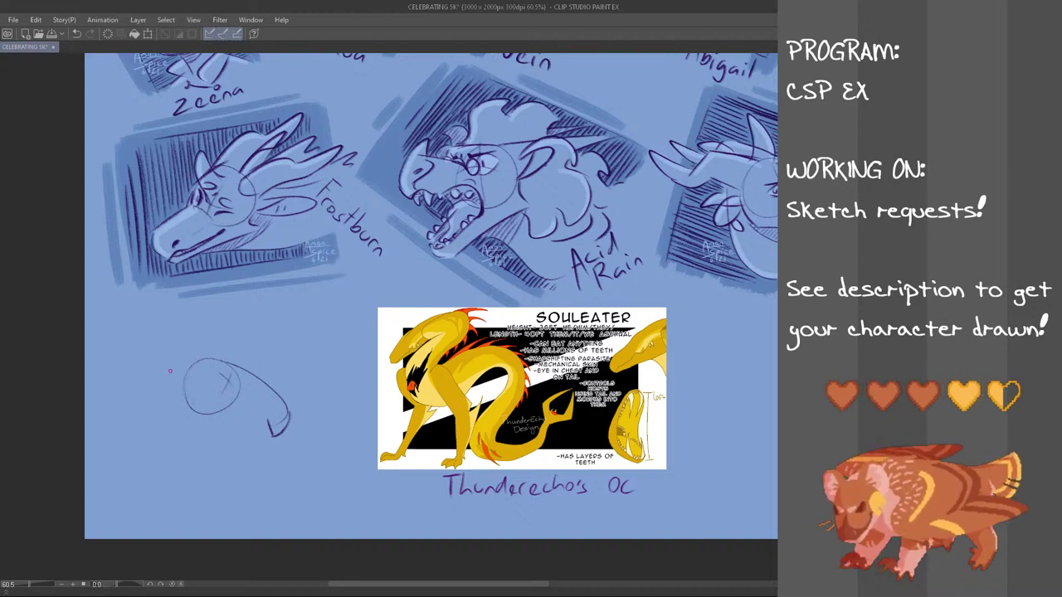
pyautogui.moveTo(191, 358)
pyautogui.mouseDown()
pyautogui.moveTo(140, 390)
pyautogui.moveTo(139, 466)
pyautogui.moveTo(162, 475)
pyautogui.moveTo(184, 460)
pyautogui.moveTo(187, 476)
pyautogui.mouseUp()
pyautogui.hotkey('ctrl', 'z')
pyautogui.hotkey('ctrl', 'z')
pyautogui.hotkey('ctrl', 'z')
pyautogui.hotkey('ctrl', 'z')
pyautogui.hotkey('ctrl', 'z')
pyautogui.moveTo(197, 359)
pyautogui.mouseDown()
pyautogui.moveTo(157, 462)
pyautogui.moveTo(204, 474)
pyautogui.mouseUp()
pyautogui.hotkey('ctrl', 'z')
pyautogui.hotkey('ctrl', 'z')
pyautogui.hotkey('ctrl', 'z')
pyautogui.moveTo(189, 363); pyautogui.dragTo(154, 481)
pyautogui.hotkey('ctrl', 'z')
pyautogui.hotkey('ctrl', 'z')
pyautogui.moveTo(181, 365); pyautogui.dragTo(176, 478)
pyautogui.moveTo(196, 440); pyautogui.dragTo(195, 440)
pyautogui.hotkey('ctrl', 'z')
pyautogui.hotkey('ctrl', 'z')
pyautogui.moveTo(195, 440)
pyautogui.mouseDown()
pyautogui.moveTo(244, 472)
pyautogui.moveTo(230, 504)
pyautogui.mouseUp()
pyautogui.hotkey('ctrl', 'z')
pyautogui.moveTo(175, 485)
pyautogui.mouseDown()
pyautogui.moveTo(169, 493)
pyautogui.moveTo(178, 483)
pyautogui.mouseUp()
pyautogui.hotkey('ctrl', 'z')
pyautogui.hotkey('ctrl', 'z')
pyautogui.hotkey('ctrl', 'z')
pyautogui.hotkey('ctrl', 'z')
pyautogui.hotkey('ctrl', 'z')
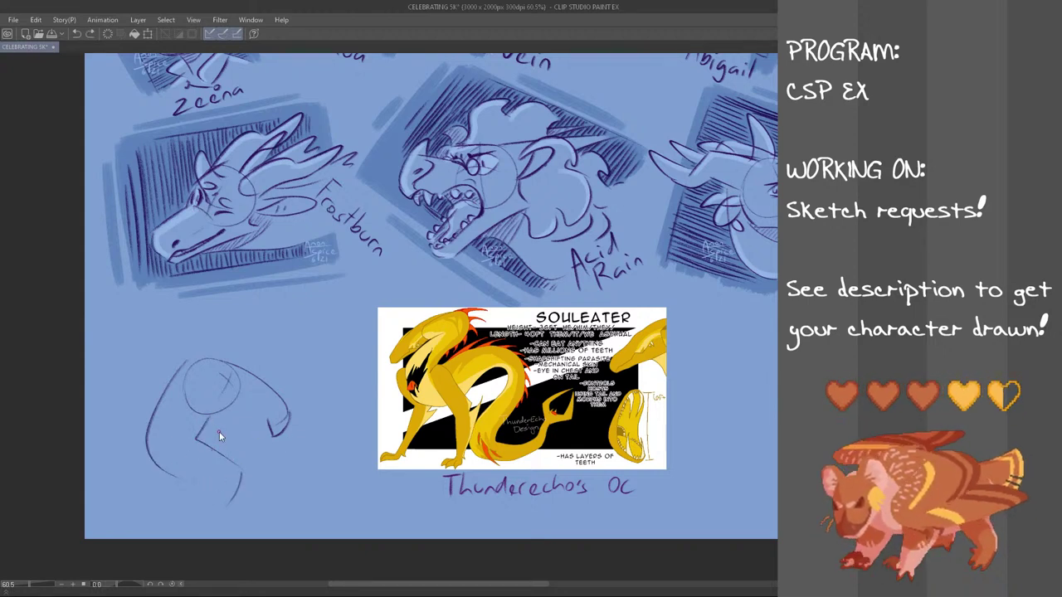
pyautogui.moveTo(185, 371)
pyautogui.mouseDown()
pyautogui.moveTo(190, 459)
pyautogui.moveTo(224, 434)
pyautogui.mouseUp()
pyautogui.hotkey('ctrl', 'z')
pyautogui.hotkey('ctrl', 'z')
pyautogui.moveTo(185, 364); pyautogui.dragTo(150, 432)
pyautogui.hotkey('ctrl', 'z')
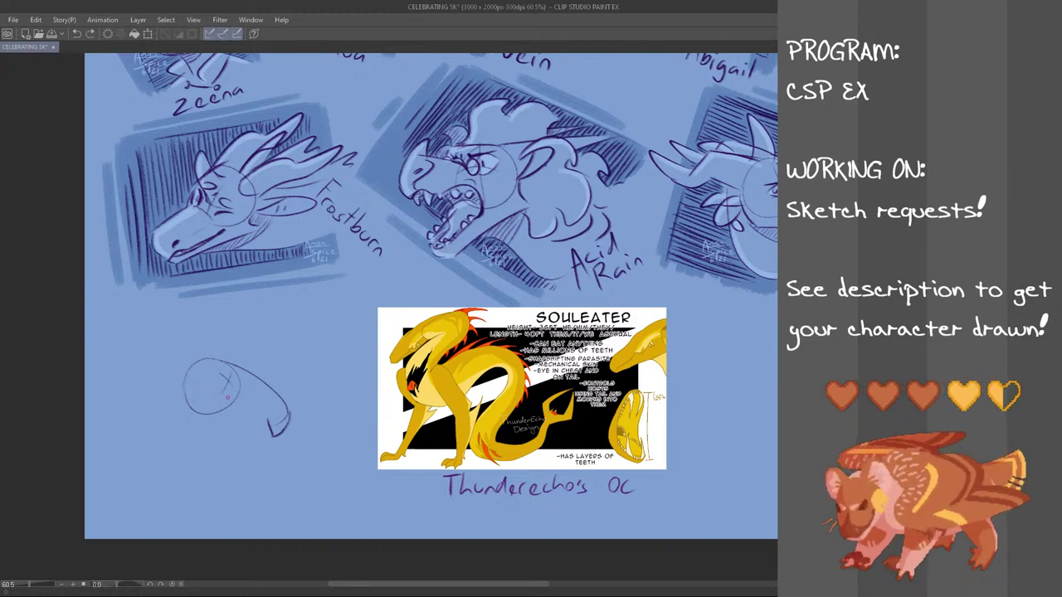
pyautogui.hotkey('ctrl', 'z')
pyautogui.moveTo(208, 379)
pyautogui.mouseDown()
pyautogui.moveTo(230, 398)
pyautogui.moveTo(224, 392)
pyautogui.mouseUp()
pyautogui.hotkey('ctrl', 'z')
pyautogui.hotkey('ctrl', 'z')
pyautogui.hotkey('ctrl', 'z')
pyautogui.hotkey('ctrl', 'z')
pyautogui.hotkey('ctrl', 'z')
pyautogui.hotkey('ctrl', 'z')
pyautogui.hotkey('ctrl', 'z')
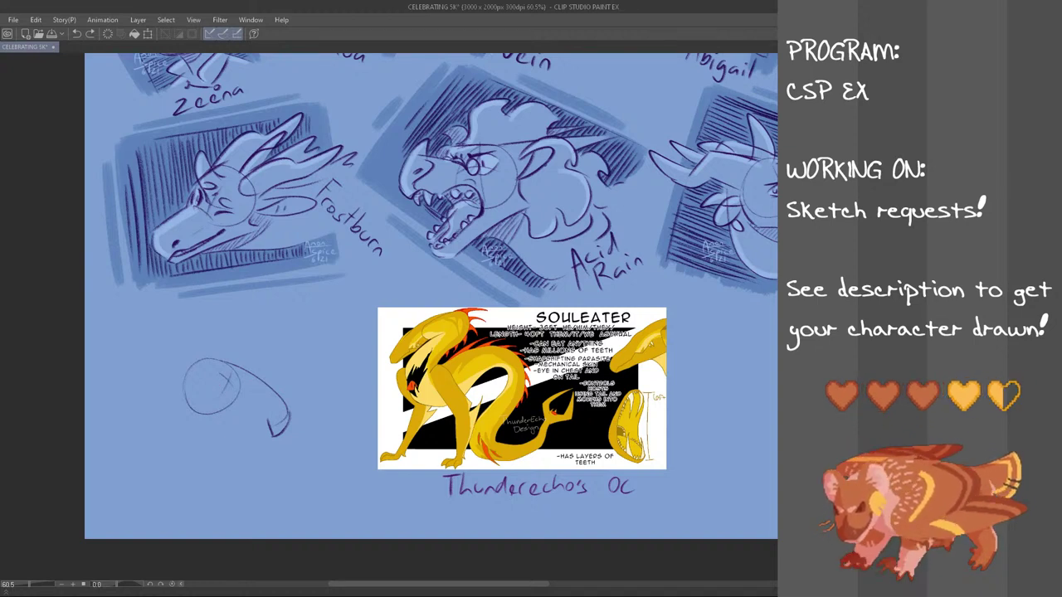
# - Draw the upper mouth line back from the snout tip and a jagged mouth corner inside the head circle
pyautogui.moveTo(184, 172); pyautogui.dragTo(184, 175)
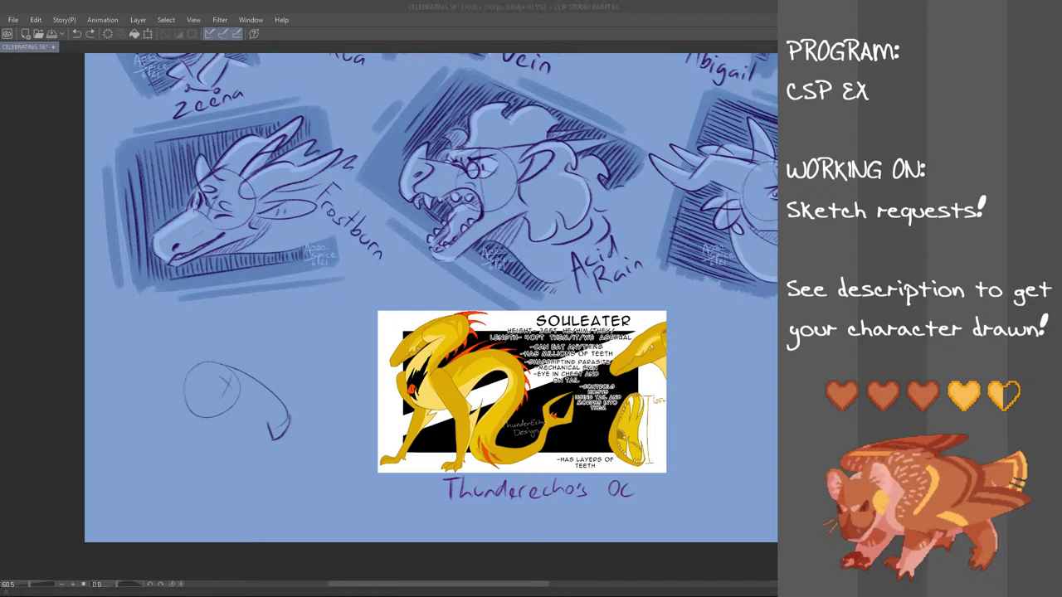
pyautogui.click(349, 5)
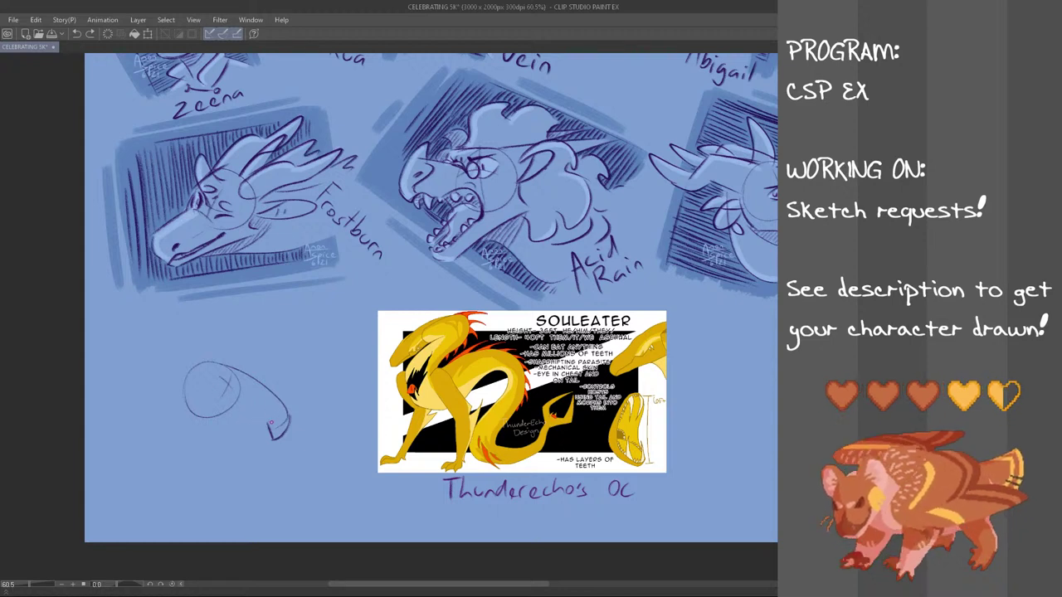
pyautogui.moveTo(262, 420); pyautogui.dragTo(226, 399)
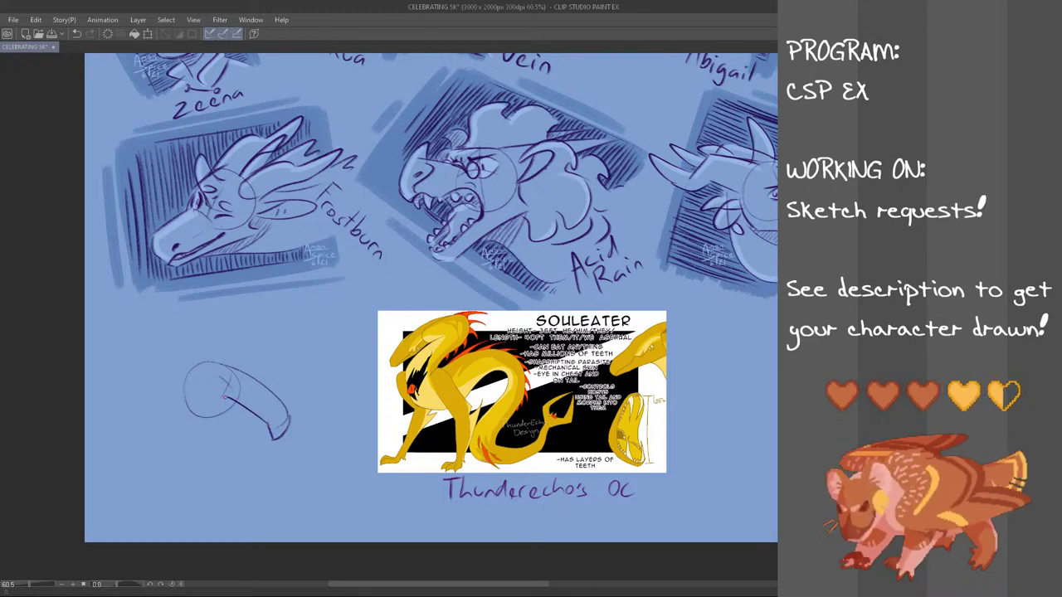
pyautogui.moveTo(226, 401)
pyautogui.mouseDown()
pyautogui.moveTo(203, 381)
pyautogui.moveTo(221, 387)
pyautogui.moveTo(201, 383)
pyautogui.moveTo(240, 424)
pyautogui.mouseUp()
pyautogui.hotkey('ctrl', 'z')
pyautogui.hotkey('ctrl', 'z')
pyautogui.hotkey('ctrl', 'z')
pyautogui.hotkey('ctrl', 'z')
pyautogui.hotkey('ctrl', 'z')
pyautogui.hotkey('ctrl', 'z')
pyautogui.hotkey('ctrl', 'z')
pyautogui.hotkey('ctrl', 'z')
pyautogui.hotkey('ctrl', 'z')
pyautogui.hotkey('ctrl', 'z')
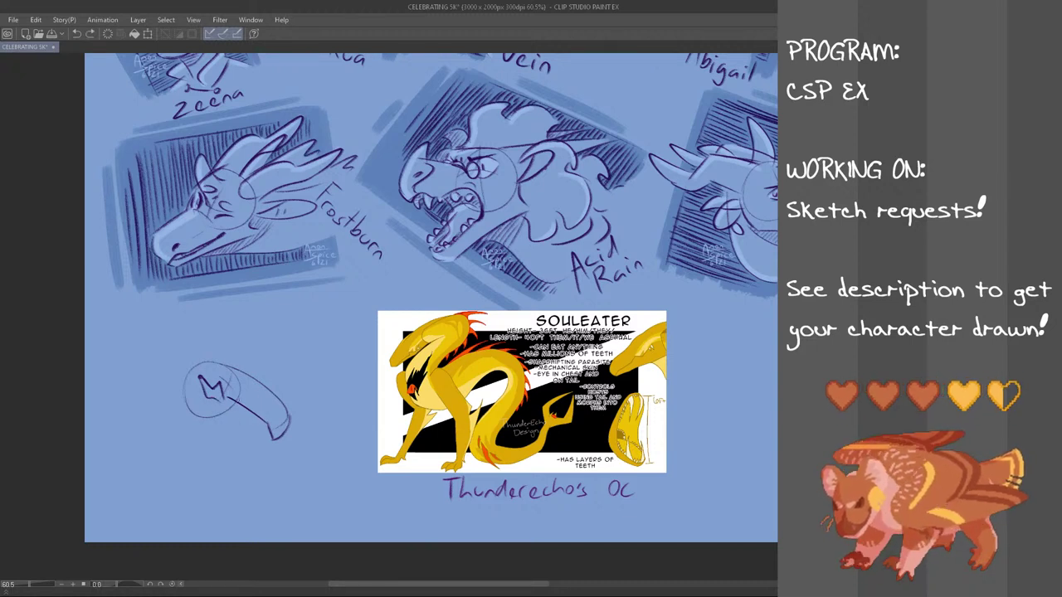
pyautogui.hotkey('ctrl', 'z')
# - Draw the lower mouth line parallel to the upper one and add a short curved chin below the snout tip
pyautogui.moveTo(200, 379); pyautogui.dragTo(250, 436)
pyautogui.hotkey('ctrl', 'z')
pyautogui.moveTo(212, 403); pyautogui.dragTo(258, 432)
pyautogui.hotkey('ctrl', 'z')
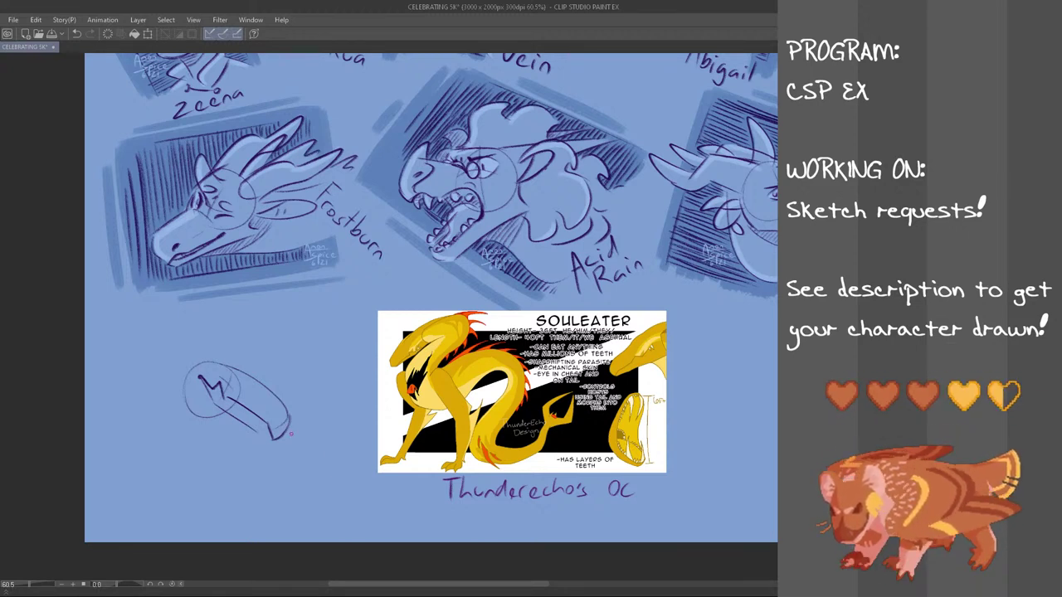
pyautogui.moveTo(272, 437); pyautogui.dragTo(257, 446)
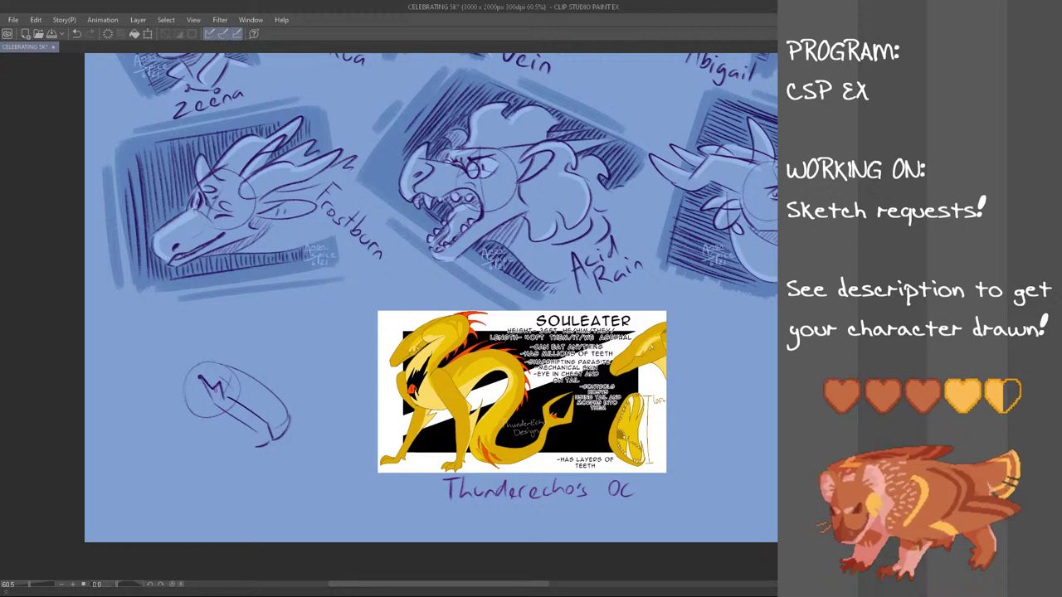
# - Add pointed teeth at the front of the open mouth and small strokes at its jagged corner
pyautogui.moveTo(251, 426)
pyautogui.mouseDown()
pyautogui.moveTo(255, 417)
pyautogui.moveTo(264, 425)
pyautogui.mouseUp()
pyautogui.hotkey('ctrl', 'z')
pyautogui.hotkey('ctrl', 'z')
pyautogui.hotkey('ctrl', 'z')
pyautogui.hotkey('ctrl', 'z')
pyautogui.hotkey('ctrl', 'z')
pyautogui.moveTo(216, 394)
pyautogui.mouseDown()
pyautogui.moveTo(229, 404)
pyautogui.moveTo(220, 401)
pyautogui.mouseUp()
pyautogui.hotkey('ctrl', 'z')
pyautogui.hotkey('ctrl', 'z')
pyautogui.hotkey('ctrl', 'z')
pyautogui.hotkey('ctrl', 'z')
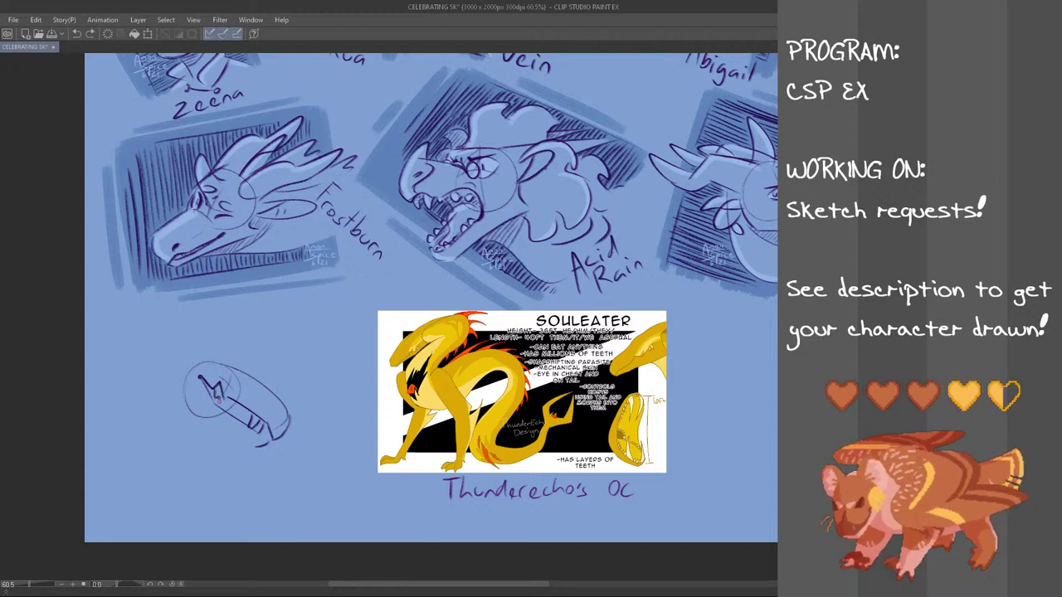
# - Compare the mouth with and without its inner detail lines and keep the detailed version
pyautogui.hotkey('ctrl', 'y')
pyautogui.hotkey('ctrl', 'z')
pyautogui.hotkey('ctrl', 'y')
pyautogui.hotkey('ctrl', 'z')
pyautogui.hotkey('ctrl', 'y')
pyautogui.hotkey('ctrl', 'z')
pyautogui.hotkey('ctrl', 'y')
pyautogui.hotkey('ctrl', 'z')
pyautogui.hotkey('ctrl', 'y')
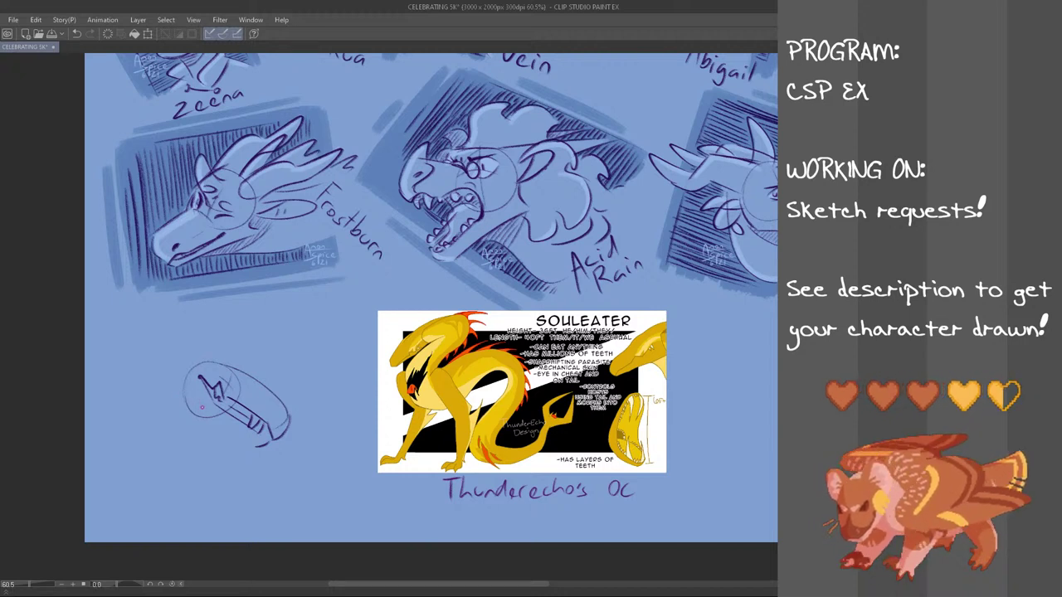
pyautogui.hotkey('ctrl', 'z')
# - Draw a short stroke behind the head circle and the underside of the lower jaw running forward to the chin
pyautogui.moveTo(185, 363)
pyautogui.mouseDown()
pyautogui.moveTo(168, 395)
pyautogui.moveTo(224, 436)
pyautogui.mouseUp()
pyautogui.moveTo(164, 402); pyautogui.dragTo(242, 438)
pyautogui.hotkey('ctrl', 'z')
pyautogui.moveTo(169, 404); pyautogui.dragTo(256, 448)
pyautogui.hotkey('ctrl', 'z')
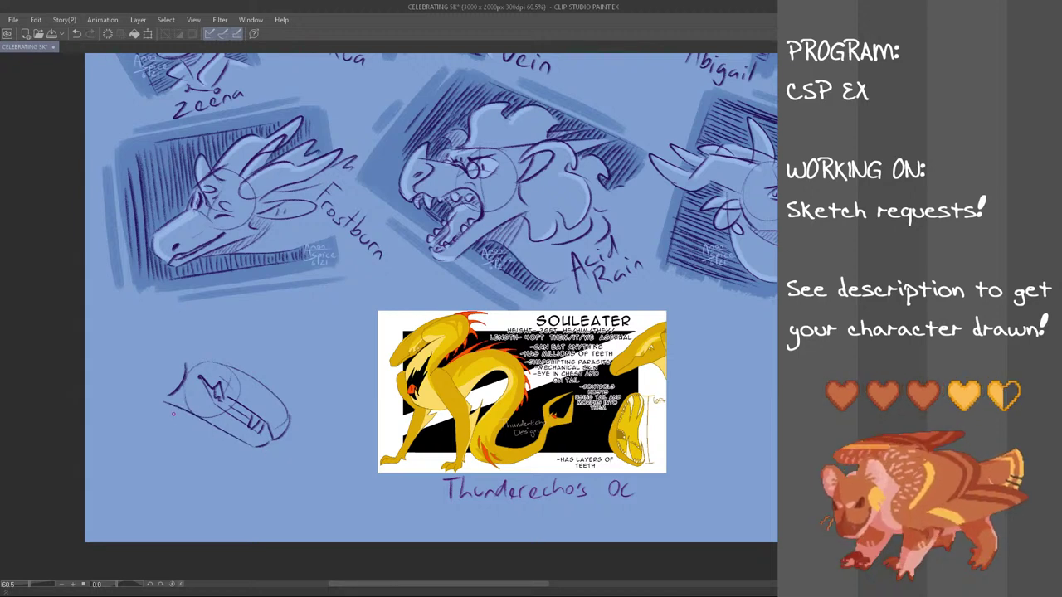
# - Redraw the underside of the lower jaw as a slanted stroke running from behind the head circle to the chin
pyautogui.hotkey('ctrl', 'z')
pyautogui.moveTo(169, 400); pyautogui.dragTo(257, 443)
pyautogui.hotkey('ctrl', 'z')
pyautogui.hotkey('ctrl', 'z')
pyautogui.hotkey('ctrl', 'z')
pyautogui.moveTo(184, 416); pyautogui.dragTo(256, 444)
pyautogui.hotkey('ctrl', 'z')
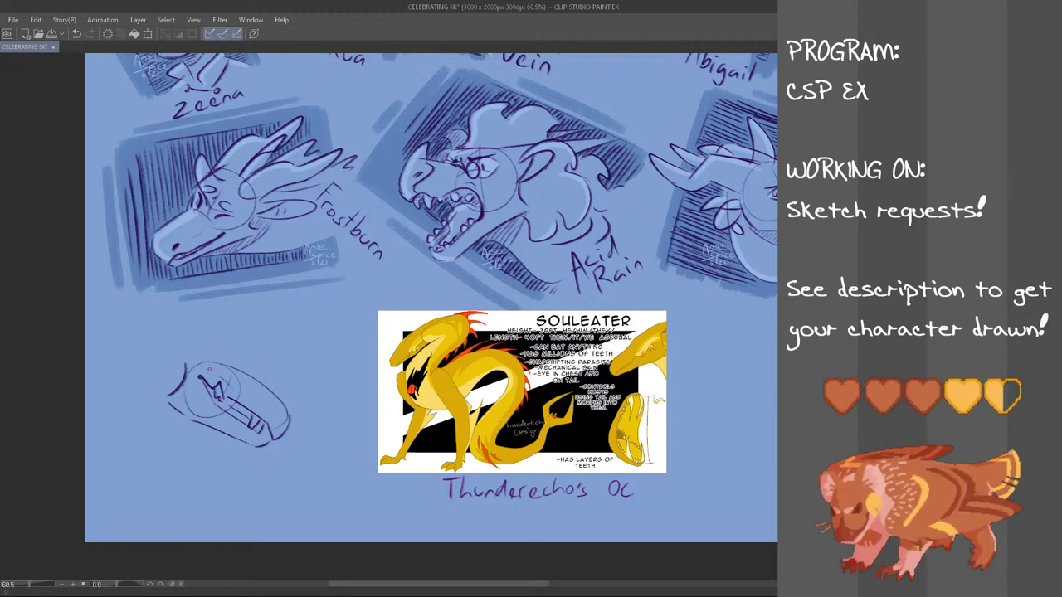
# - Draw the back of the neck sloping down from the crown of the head and curving into the neck's lower edge
pyautogui.hotkey('ctrl', 'z')
pyautogui.moveTo(190, 367)
pyautogui.mouseDown()
pyautogui.moveTo(229, 362)
pyautogui.moveTo(135, 419)
pyautogui.mouseUp()
pyautogui.hotkey('ctrl', 'z')
pyautogui.hotkey('ctrl', 'z')
pyautogui.moveTo(185, 362)
pyautogui.mouseDown()
pyautogui.moveTo(231, 363)
pyautogui.moveTo(135, 430)
pyautogui.mouseUp()
pyautogui.hotkey('ctrl', 'z')
pyautogui.moveTo(176, 362)
pyautogui.mouseDown()
pyautogui.moveTo(128, 459)
pyautogui.moveTo(141, 401)
pyautogui.moveTo(126, 465)
pyautogui.mouseUp()
pyautogui.hotkey('ctrl', 'z')
pyautogui.hotkey('ctrl', 'z')
pyautogui.hotkey('ctrl', 'z')
pyautogui.moveTo(161, 397)
pyautogui.mouseDown()
pyautogui.moveTo(124, 469)
pyautogui.moveTo(184, 479)
pyautogui.mouseUp()
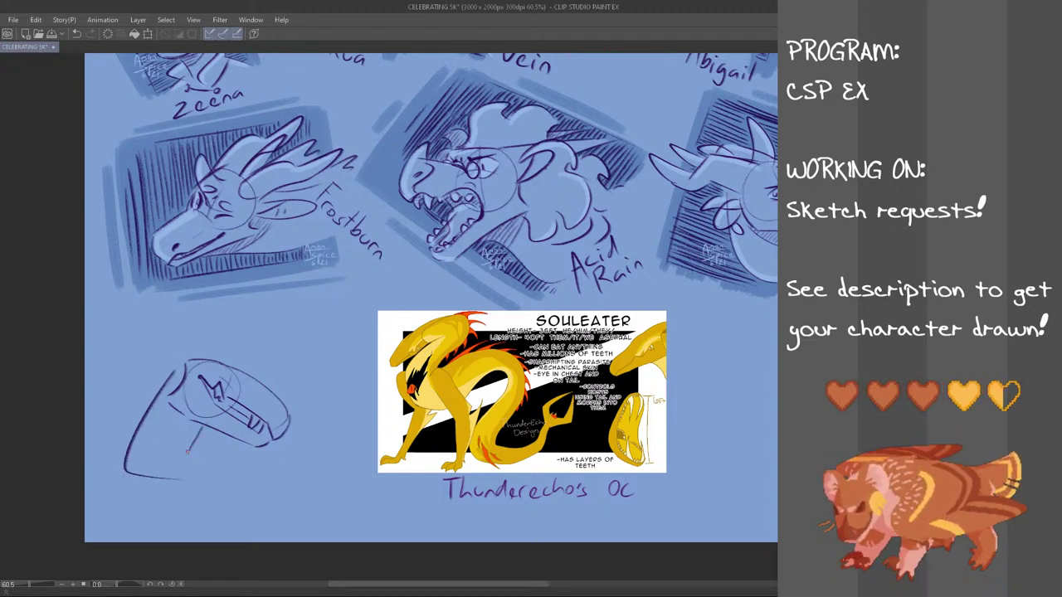
# - Draw the front of the neck and a chest line curving forward below the jaw, and strengthen the outline behind the crown
pyautogui.hotkey('ctrl', 'z')
pyautogui.moveTo(204, 426)
pyautogui.mouseDown()
pyautogui.moveTo(233, 453)
pyautogui.moveTo(235, 476)
pyautogui.moveTo(247, 460)
pyautogui.moveTo(240, 504)
pyautogui.mouseUp()
pyautogui.hotkey('ctrl', 'z')
pyautogui.moveTo(250, 469)
pyautogui.mouseDown()
pyautogui.moveTo(238, 504)
pyautogui.moveTo(246, 496)
pyautogui.mouseUp()
pyautogui.hotkey('ctrl', 'z')
pyautogui.moveTo(134, 421); pyautogui.dragTo(194, 359)
pyautogui.hotkey('ctrl', 'z')
pyautogui.moveTo(135, 420); pyautogui.dragTo(201, 360)
pyautogui.hotkey('ctrl', 'z')
pyautogui.hotkey('ctrl', 'z')
pyautogui.hotkey('ctrl', 'z')
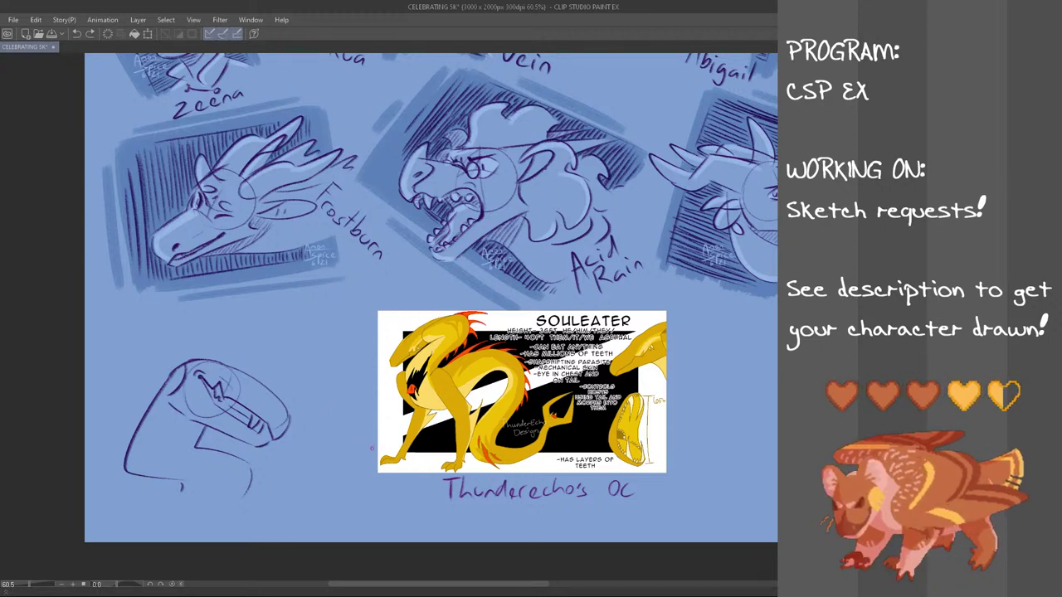
# - Draw a round chest eye with a slit pupil inside the curved chest line and rough in spikes behind it
pyautogui.moveTo(222, 486)
pyautogui.mouseDown()
pyautogui.moveTo(246, 491)
pyautogui.moveTo(237, 487)
pyautogui.mouseUp()
pyautogui.hotkey('ctrl', 'z')
pyautogui.hotkey('ctrl', 'z')
pyautogui.hotkey('ctrl', 'z')
pyautogui.hotkey('ctrl', 'z')
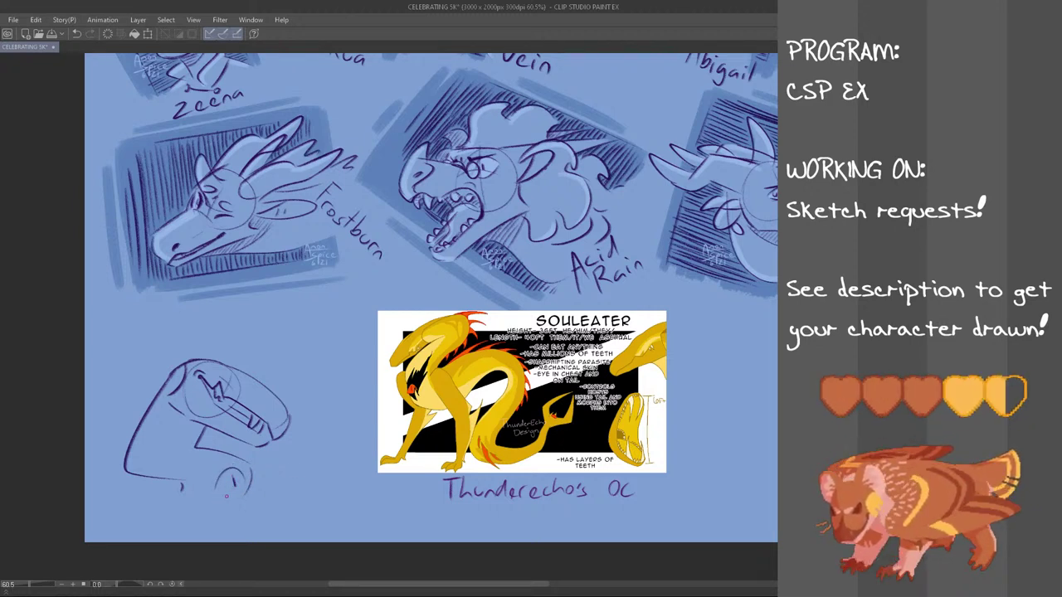
pyautogui.hotkey('ctrl', 'z')
pyautogui.moveTo(218, 478)
pyautogui.mouseDown()
pyautogui.moveTo(233, 497)
pyautogui.moveTo(195, 478)
pyautogui.moveTo(214, 467)
pyautogui.moveTo(206, 450)
pyautogui.mouseUp()
pyautogui.hotkey('ctrl', 'z')
pyautogui.moveTo(218, 499)
pyautogui.mouseDown()
pyautogui.moveTo(195, 461)
pyautogui.moveTo(248, 463)
pyautogui.mouseUp()
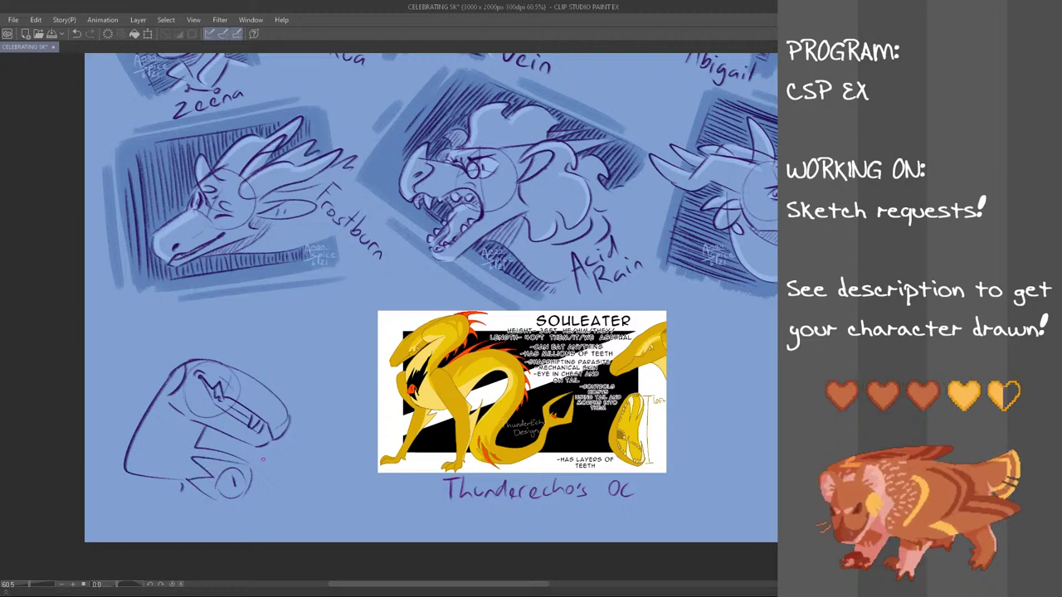
# - Redraw the jagged spikes behind the chest eye as a smaller pointed cluster
pyautogui.moveTo(192, 486); pyautogui.dragTo(217, 466)
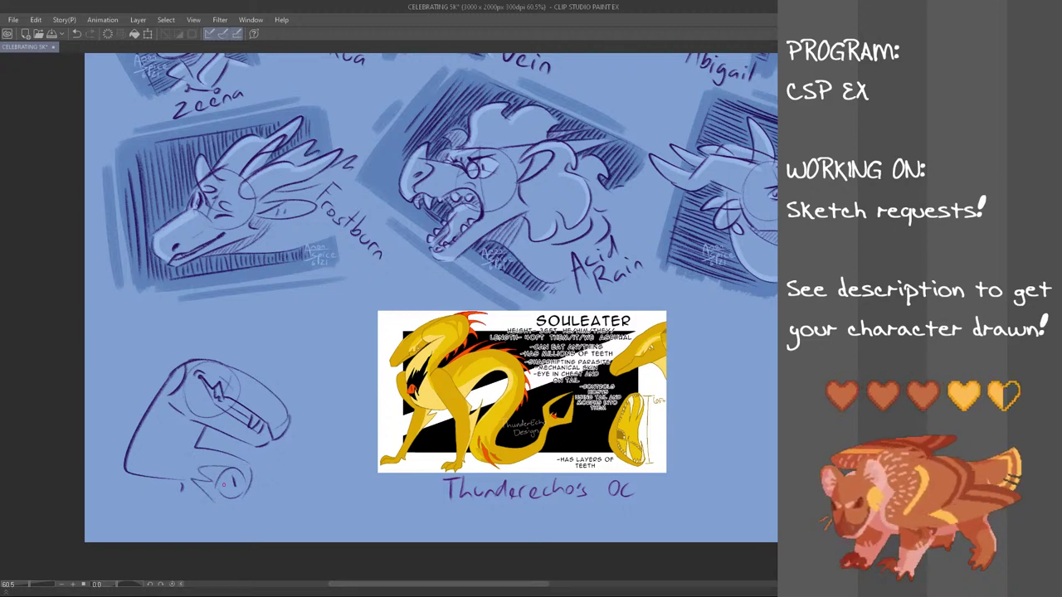
pyautogui.hotkey('ctrl', 'z')
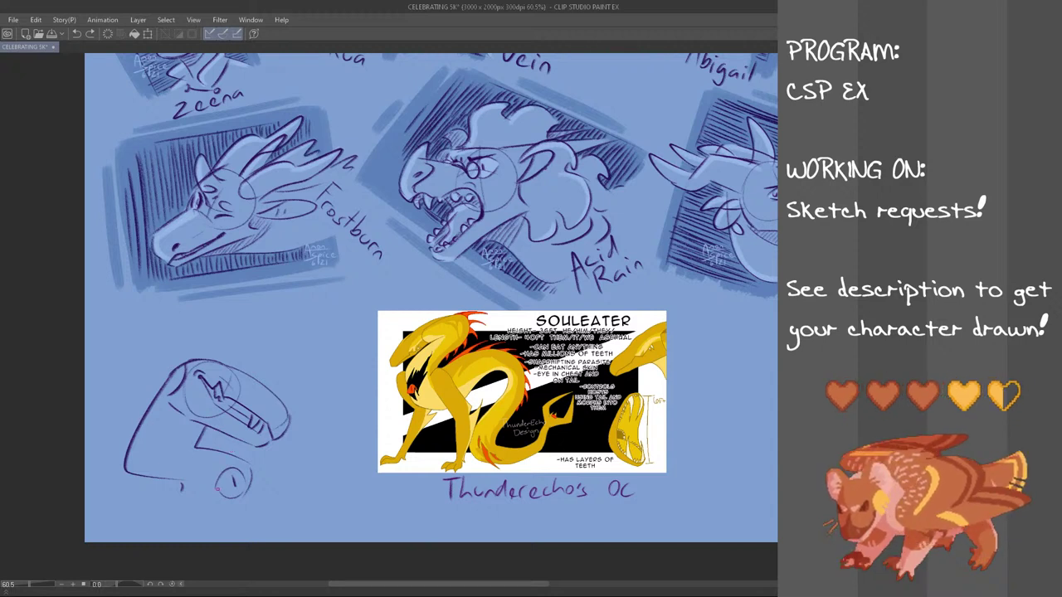
pyautogui.moveTo(200, 491); pyautogui.dragTo(224, 503)
pyautogui.hotkey('ctrl', 'z')
pyautogui.moveTo(189, 474); pyautogui.dragTo(225, 465)
pyautogui.hotkey('ctrl', 'z')
pyautogui.hotkey('ctrl', 'z')
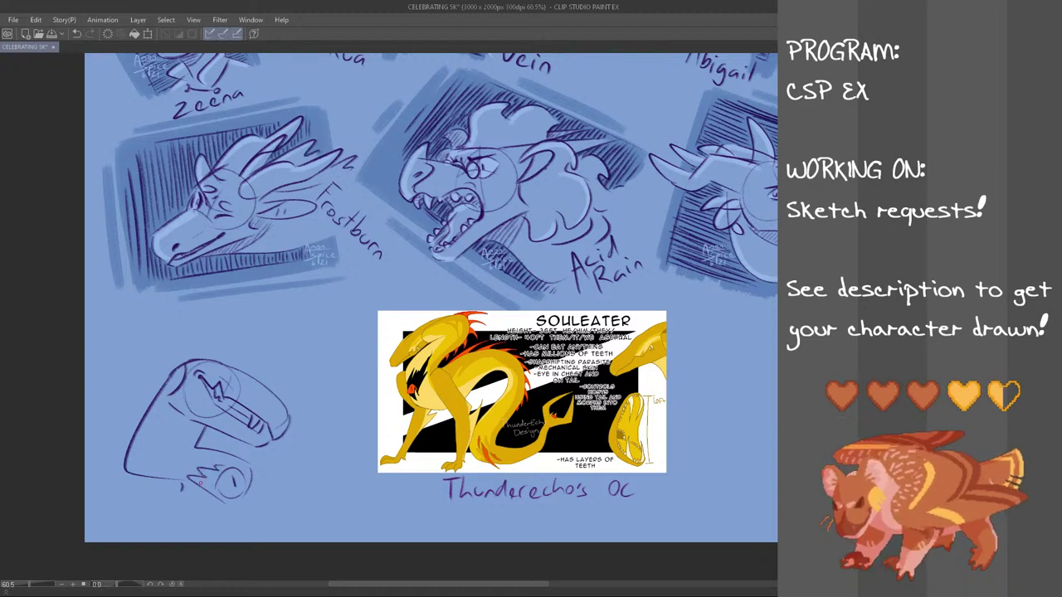
# - Hatch the spikes and the rim of the chest eye, and add short shading strokes on the neck behind the jaw
pyautogui.moveTo(208, 471); pyautogui.dragTo(214, 494)
pyautogui.moveTo(212, 477); pyautogui.dragTo(225, 503)
pyautogui.moveTo(224, 497); pyautogui.dragTo(228, 504)
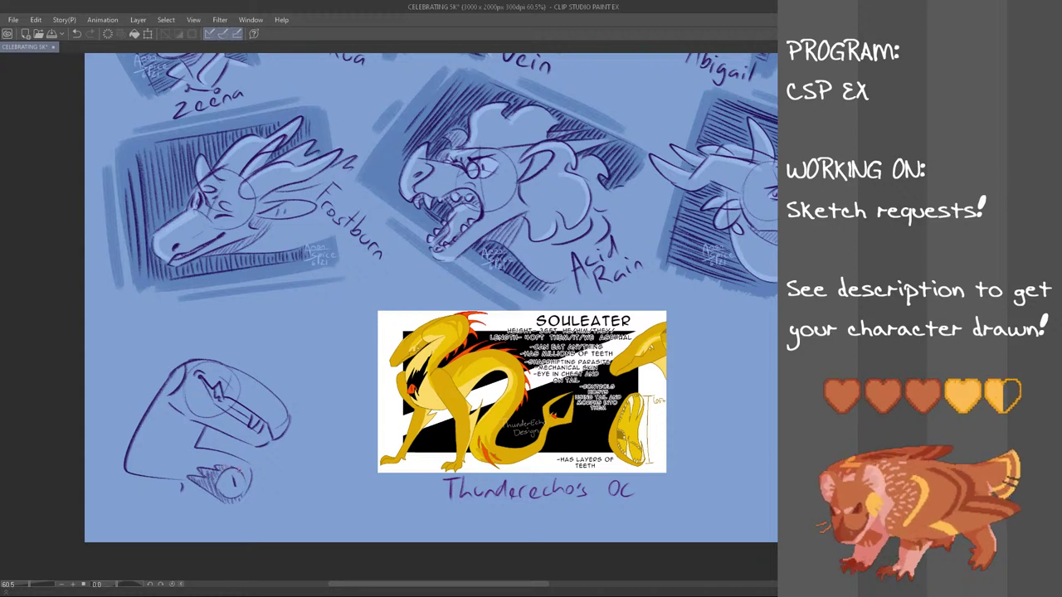
pyautogui.moveTo(242, 470); pyautogui.dragTo(249, 484)
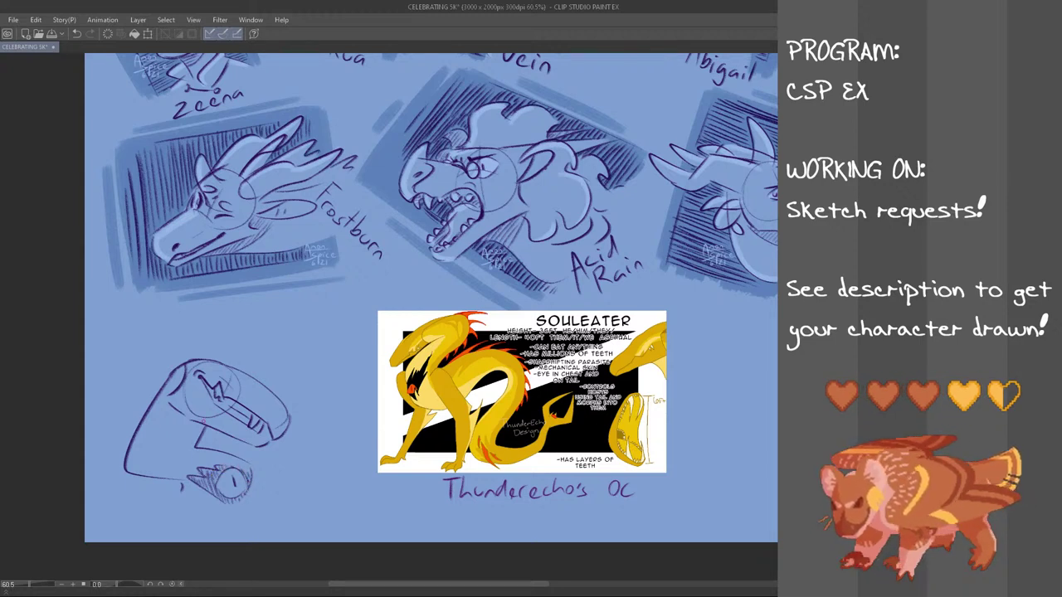
pyautogui.hotkey('ctrl', 'z')
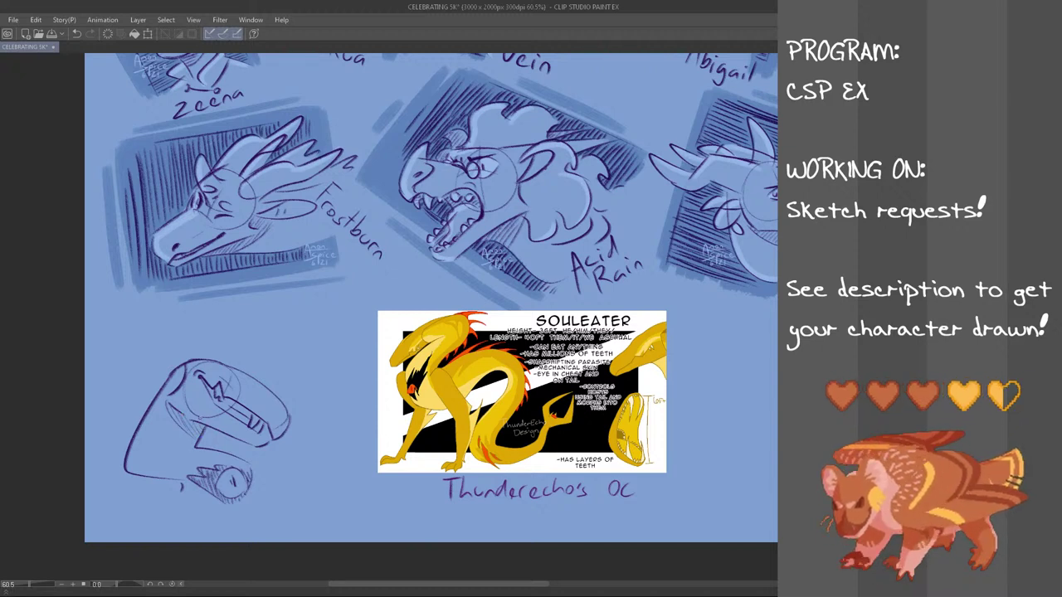
# - Draw a slanted frame edge behind the neck and a short parallel edge below the snout
pyautogui.moveTo(106, 485)
pyautogui.mouseDown()
pyautogui.moveTo(151, 360)
pyautogui.moveTo(139, 378)
pyautogui.mouseUp()
pyautogui.hotkey('ctrl', 'z')
pyautogui.hotkey('ctrl', 'z')
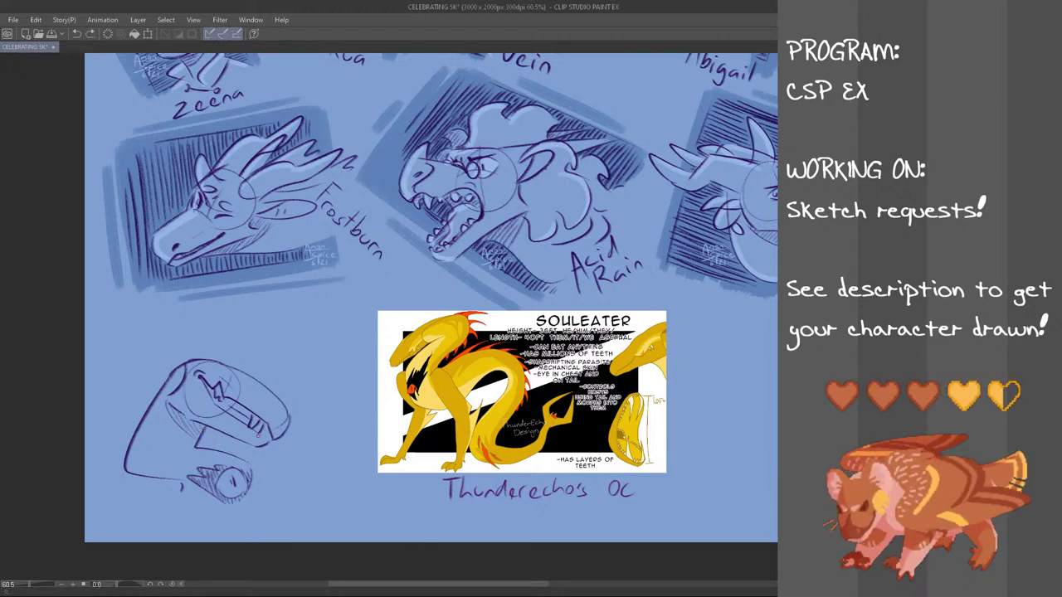
pyautogui.moveTo(86, 409); pyautogui.dragTo(126, 486)
pyautogui.hotkey('ctrl', 'z')
pyautogui.moveTo(86, 386); pyautogui.dragTo(129, 488)
pyautogui.hotkey('ctrl', 'z')
pyautogui.moveTo(257, 443); pyautogui.dragTo(282, 478)
pyautogui.hotkey('ctrl', 'z')
pyautogui.hotkey('ctrl', 'z')
pyautogui.moveTo(92, 402); pyautogui.dragTo(133, 503)
pyautogui.moveTo(258, 448); pyautogui.dragTo(272, 478)
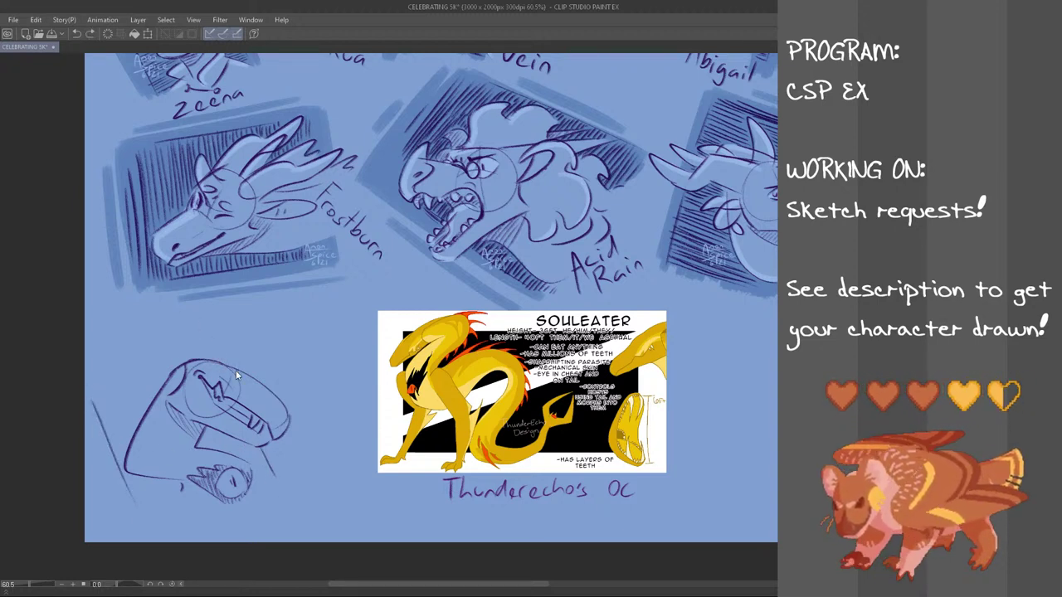
# - Draw the slanted upper frame edge above the head and begin its parallel hatching lines
pyautogui.hotkey('ctrl', 'z')
pyautogui.moveTo(99, 375)
pyautogui.mouseDown()
pyautogui.moveTo(192, 333)
pyautogui.moveTo(180, 338)
pyautogui.mouseUp()
pyautogui.hotkey('ctrl', 'z')
pyautogui.moveTo(90, 391)
pyautogui.mouseDown()
pyautogui.moveTo(190, 335)
pyautogui.moveTo(108, 373)
pyautogui.mouseUp()
pyautogui.hotkey('ctrl', 'z')
pyautogui.moveTo(187, 337); pyautogui.dragTo(121, 359)
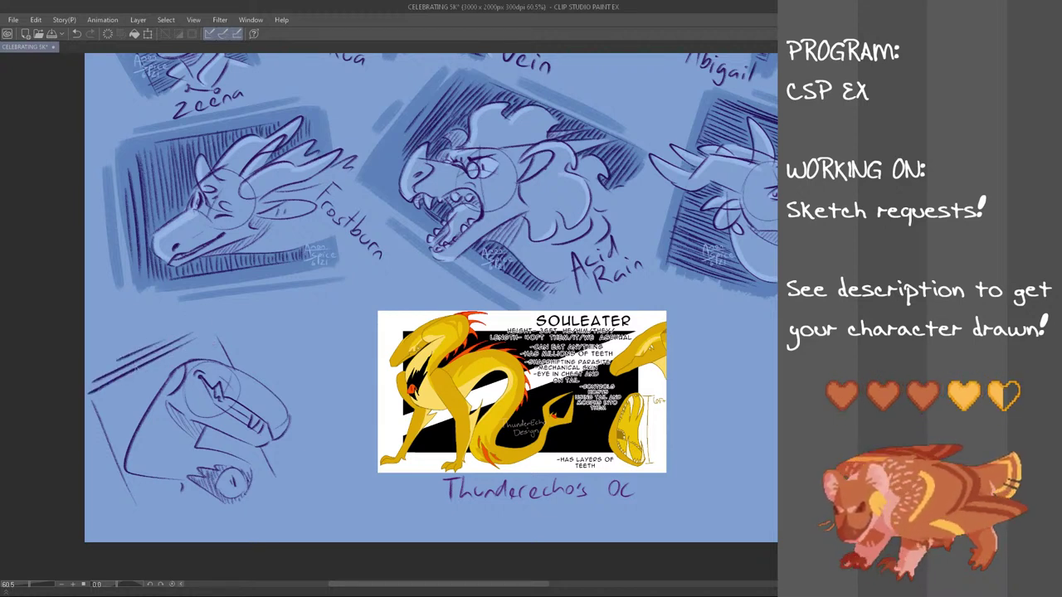
# - Fill the frame background with parallel hatching behind the neck, under the chest, below the jaw and above the head
pyautogui.moveTo(93, 395)
pyautogui.mouseDown()
pyautogui.moveTo(207, 338)
pyautogui.moveTo(94, 402)
pyautogui.mouseUp()
pyautogui.hotkey('ctrl', 'z')
pyautogui.moveTo(195, 351); pyautogui.dragTo(96, 401)
pyautogui.moveTo(176, 365); pyautogui.dragTo(101, 405)
pyautogui.moveTo(166, 382); pyautogui.dragTo(99, 418)
pyautogui.moveTo(159, 390); pyautogui.dragTo(101, 427)
pyautogui.moveTo(149, 404)
pyautogui.mouseDown()
pyautogui.moveTo(106, 429)
pyautogui.moveTo(121, 479)
pyautogui.mouseUp()
pyautogui.moveTo(145, 473); pyautogui.dragTo(126, 488)
pyautogui.moveTo(156, 476); pyautogui.dragTo(132, 496)
pyautogui.moveTo(175, 479); pyautogui.dragTo(132, 501)
pyautogui.moveTo(182, 484); pyautogui.dragTo(142, 507)
pyautogui.moveTo(211, 429); pyautogui.dragTo(202, 439)
pyautogui.moveTo(219, 433)
pyautogui.mouseDown()
pyautogui.moveTo(200, 446)
pyautogui.moveTo(235, 458)
pyautogui.mouseUp()
pyautogui.moveTo(261, 448); pyautogui.dragTo(244, 459)
pyautogui.moveTo(252, 465); pyautogui.dragTo(269, 478)
pyautogui.moveTo(250, 472); pyautogui.dragTo(268, 481)
pyautogui.moveTo(183, 356); pyautogui.dragTo(213, 349)
pyautogui.moveTo(201, 360); pyautogui.dragTo(230, 358)
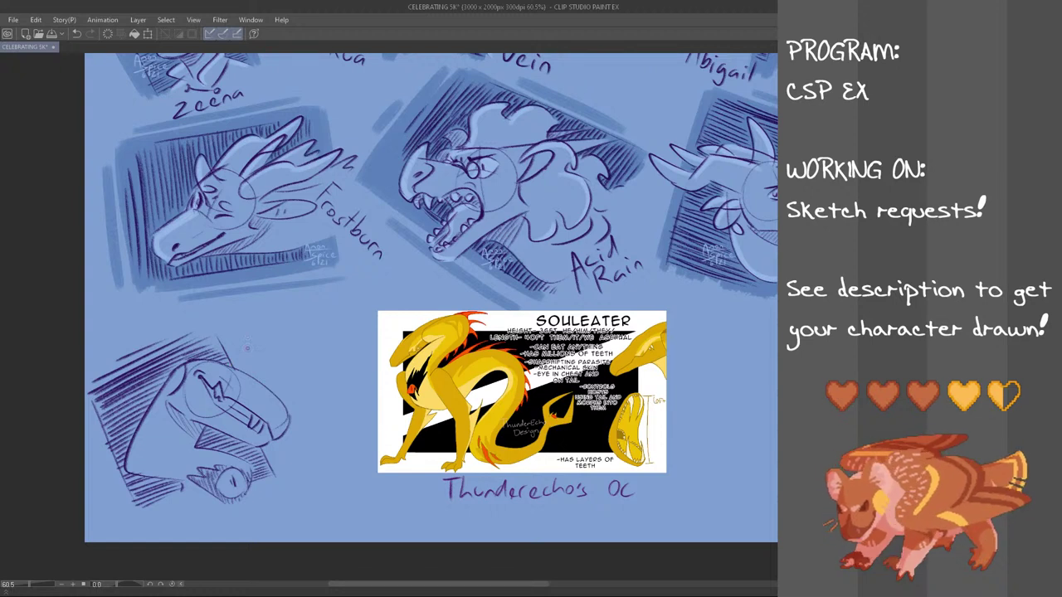
# - Select the whole Souleater sketch, shift it slightly away from the page edge, and deselect it
pyautogui.moveTo(248, 347)
pyautogui.mouseDown()
pyautogui.moveTo(299, 369)
pyautogui.moveTo(107, 535)
pyautogui.moveTo(169, 316)
pyautogui.moveTo(205, 313)
pyautogui.mouseUp()
pyautogui.hotkey('ctrl', 't')
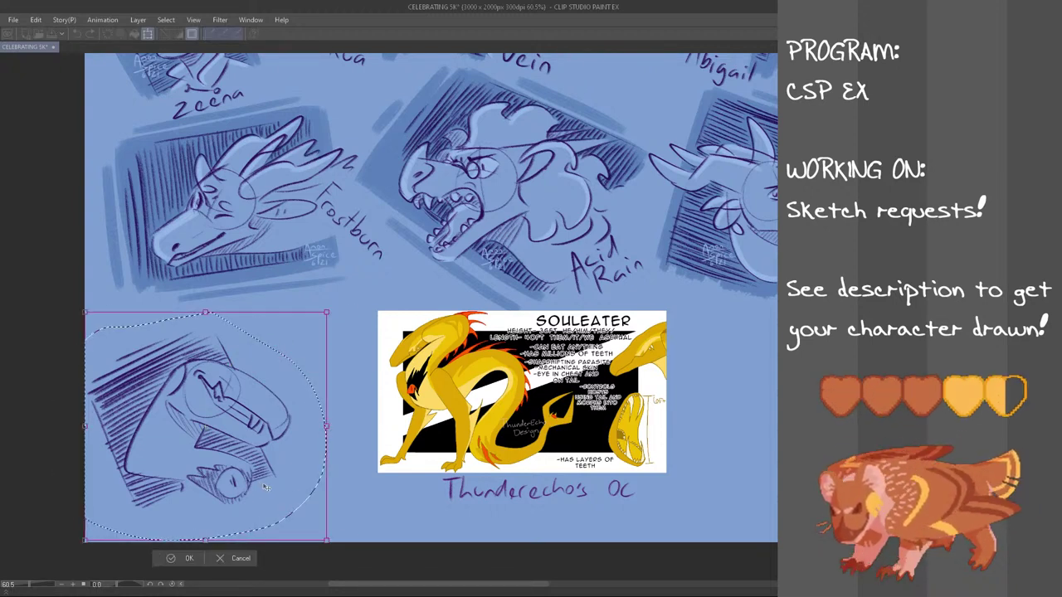
pyautogui.moveTo(264, 485); pyautogui.dragTo(295, 484)
pyautogui.click(220, 558)
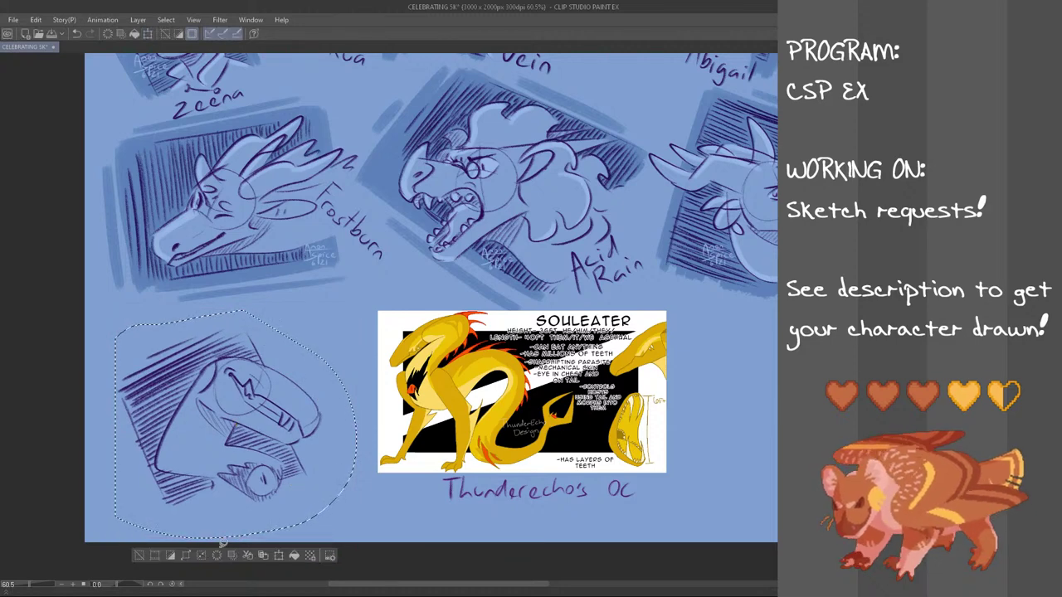
pyautogui.hotkey('ctrl', 'd')
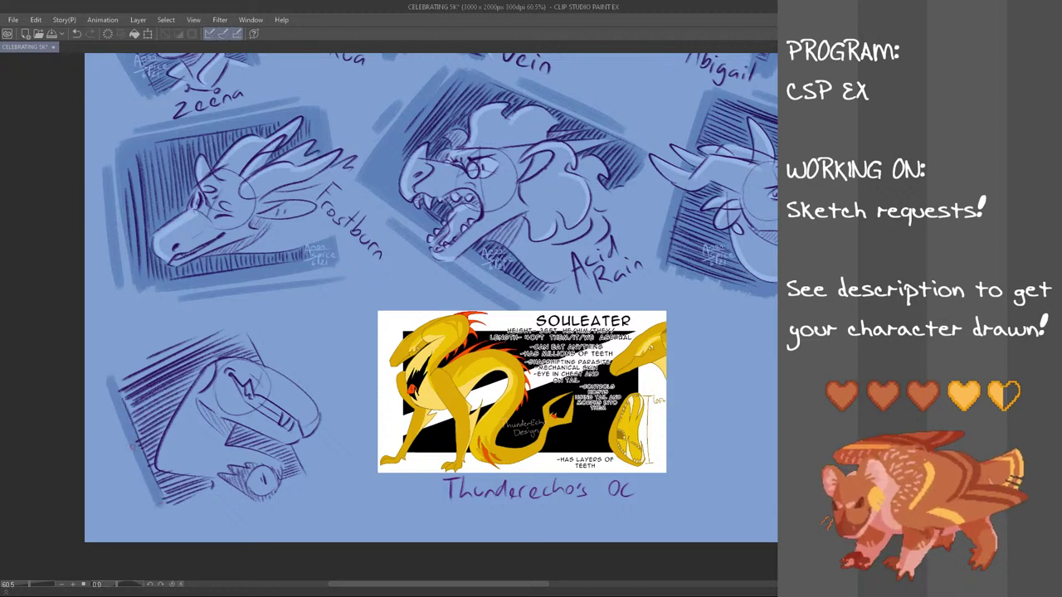
# - Paint broad darker blue bands along both slanted side edges of Souleater's frame
pyautogui.moveTo(108, 381); pyautogui.dragTo(159, 511)
pyautogui.moveTo(250, 336); pyautogui.dragTo(312, 474)
pyautogui.hotkey('ctrl', 'z')
pyautogui.moveTo(265, 335); pyautogui.dragTo(320, 460)
pyautogui.hotkey('ctrl', 'z')
pyautogui.moveTo(280, 366); pyautogui.dragTo(315, 448)
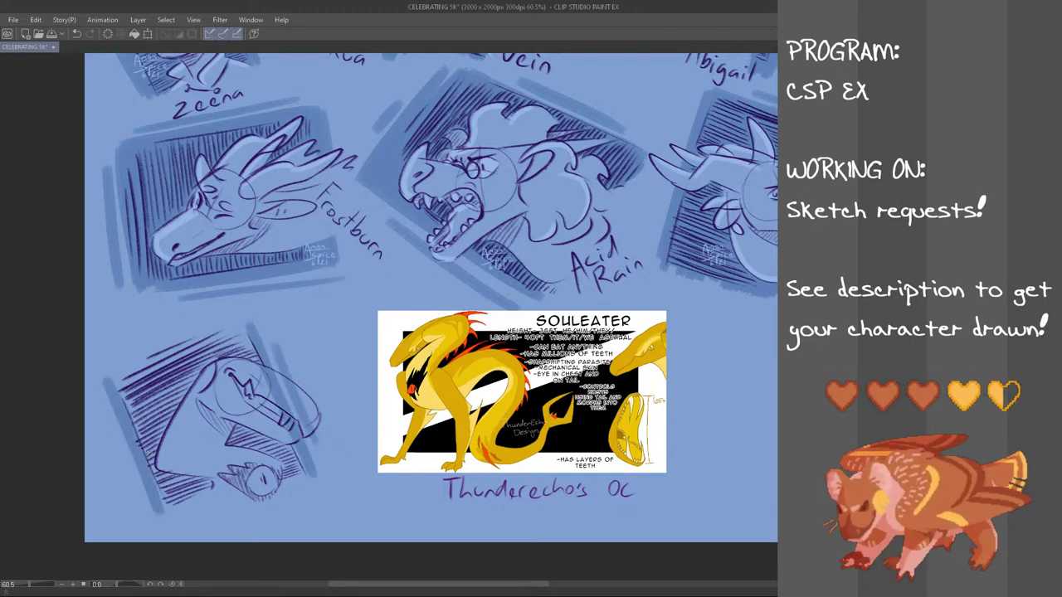
# - Add a detached outer strip beside the frame and shade the background behind the neck and around the chest eye and jaw
pyautogui.moveTo(101, 410); pyautogui.dragTo(148, 511)
pyautogui.hotkey('ctrl', 'z')
pyautogui.moveTo(114, 447)
pyautogui.mouseDown()
pyautogui.moveTo(136, 491)
pyautogui.moveTo(169, 511)
pyautogui.moveTo(201, 501)
pyautogui.moveTo(207, 476)
pyautogui.mouseUp()
pyautogui.moveTo(294, 456)
pyautogui.mouseDown()
pyautogui.moveTo(281, 486)
pyautogui.moveTo(282, 476)
pyautogui.mouseUp()
pyautogui.moveTo(300, 448)
pyautogui.mouseDown()
pyautogui.moveTo(287, 478)
pyautogui.moveTo(295, 481)
pyautogui.mouseUp()
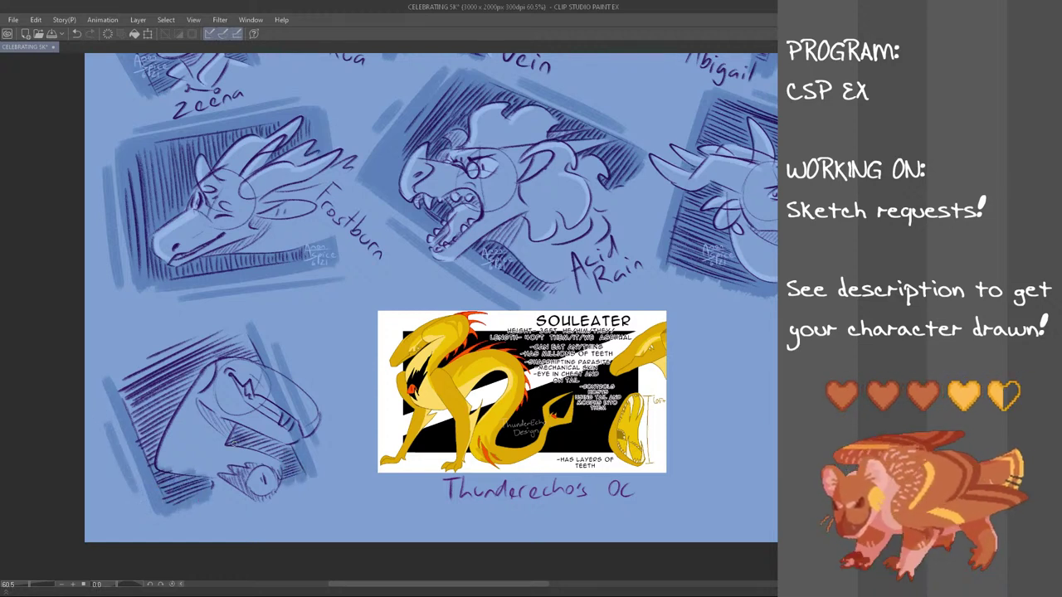
pyautogui.moveTo(238, 431); pyautogui.dragTo(275, 453)
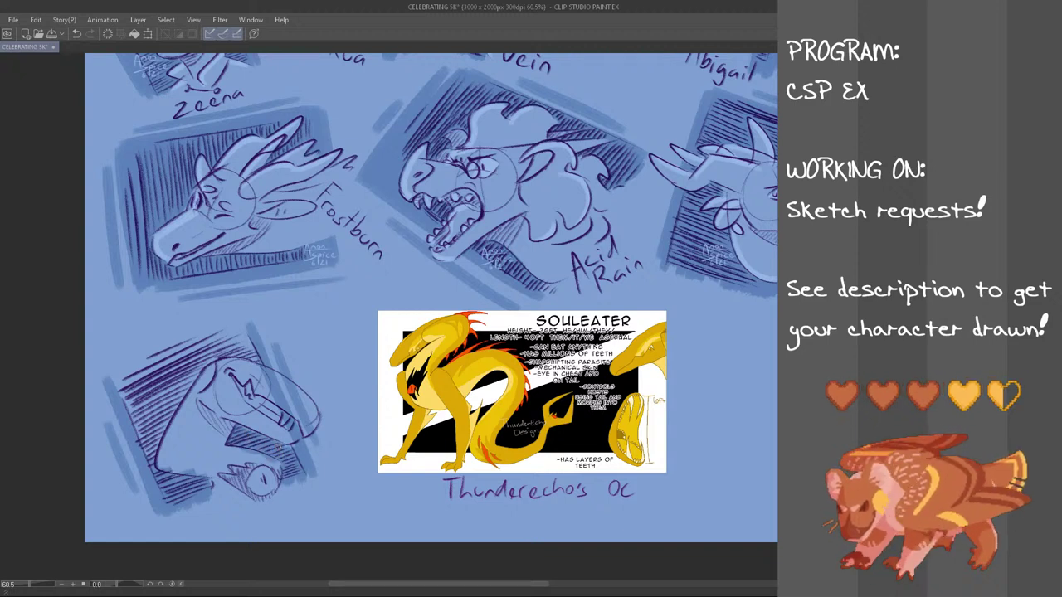
# - Paint detached broad strips above the frame's upper edge and shade the background above the head
pyautogui.moveTo(117, 372); pyautogui.dragTo(239, 324)
pyautogui.hotkey('ctrl', 'z')
pyautogui.moveTo(108, 367); pyautogui.dragTo(236, 318)
pyautogui.hotkey('ctrl', 'z')
pyautogui.moveTo(111, 363); pyautogui.dragTo(217, 318)
pyautogui.moveTo(126, 338); pyautogui.dragTo(180, 318)
pyautogui.moveTo(114, 383)
pyautogui.mouseDown()
pyautogui.moveTo(247, 330)
pyautogui.moveTo(136, 421)
pyautogui.moveTo(152, 454)
pyautogui.moveTo(189, 363)
pyautogui.moveTo(249, 342)
pyautogui.moveTo(256, 364)
pyautogui.mouseUp()
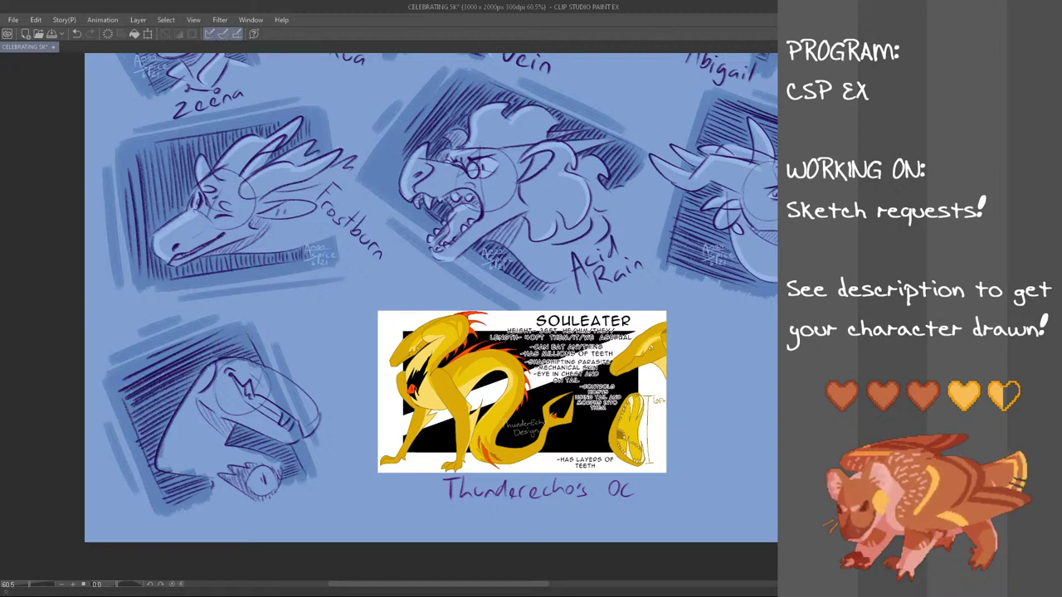
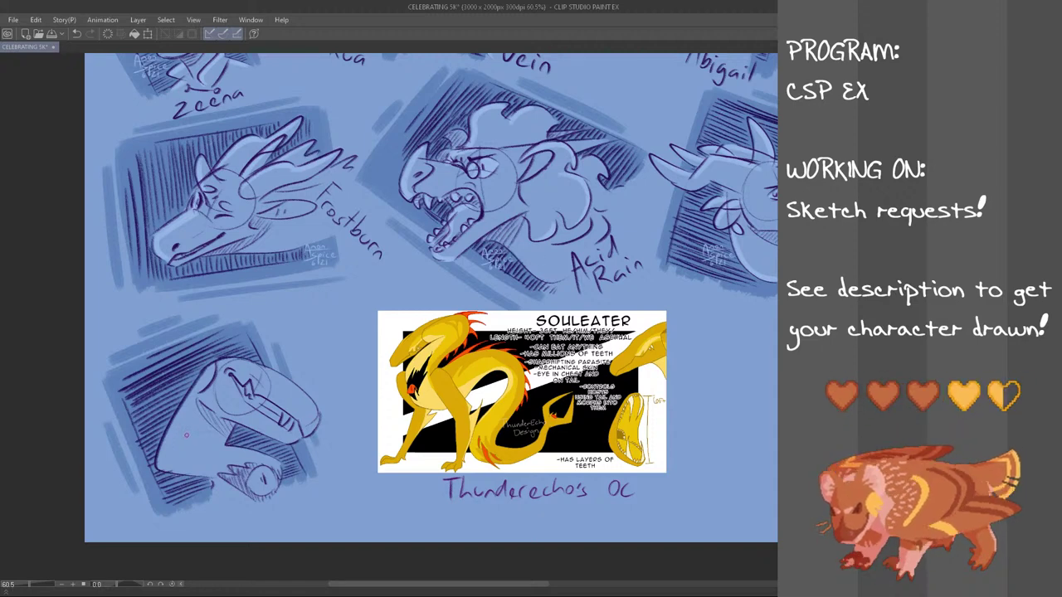
# - Mirror the canvas view, rework the strokes along the snout's top and mouth, and restore the normal view
pyautogui.press('h')
pyautogui.moveTo(486, 411); pyautogui.dragTo(537, 372)
pyautogui.hotkey('ctrl', 'z')
pyautogui.moveTo(487, 418)
pyautogui.mouseDown()
pyautogui.moveTo(533, 372)
pyautogui.moveTo(585, 360)
pyautogui.moveTo(559, 368)
pyautogui.mouseUp()
pyautogui.hotkey('ctrl', 'z')
pyautogui.moveTo(506, 430); pyautogui.dragTo(549, 401)
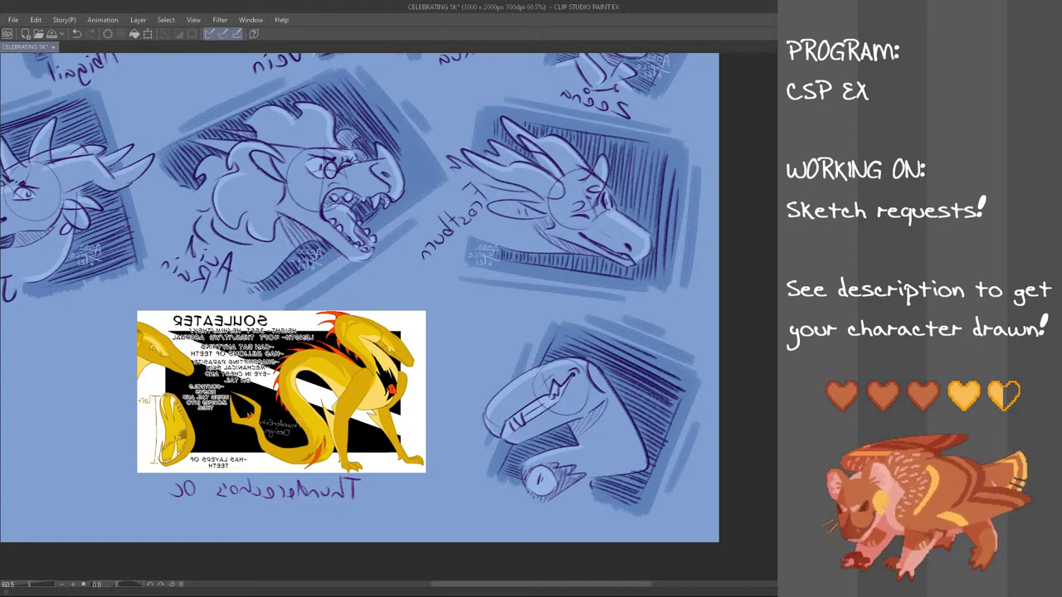
pyautogui.press('h')
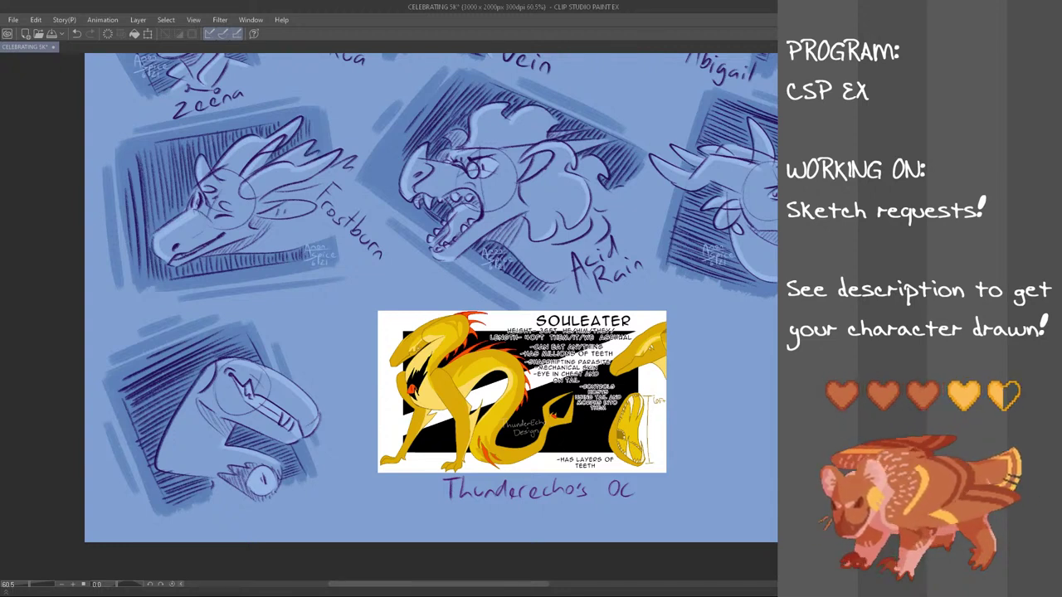
pyautogui.moveTo(216, 508)
pyautogui.mouseDown()
pyautogui.moveTo(201, 528)
pyautogui.moveTo(215, 525)
pyautogui.moveTo(200, 531)
pyautogui.mouseUp()
pyautogui.hotkey('ctrl', 'z')
pyautogui.hotkey('ctrl', 'z')
pyautogui.moveTo(214, 512); pyautogui.dragTo(200, 528)
pyautogui.moveTo(227, 517); pyautogui.dragTo(268, 512)
pyautogui.hotkey('ctrl', 'z')
pyautogui.hotkey('ctrl', 'z')
pyautogui.hotkey('ctrl', 'z')
pyautogui.hotkey('ctrl', 'z')
pyautogui.hotkey('ctrl', 'z')
pyautogui.hotkey('ctrl', 'z')
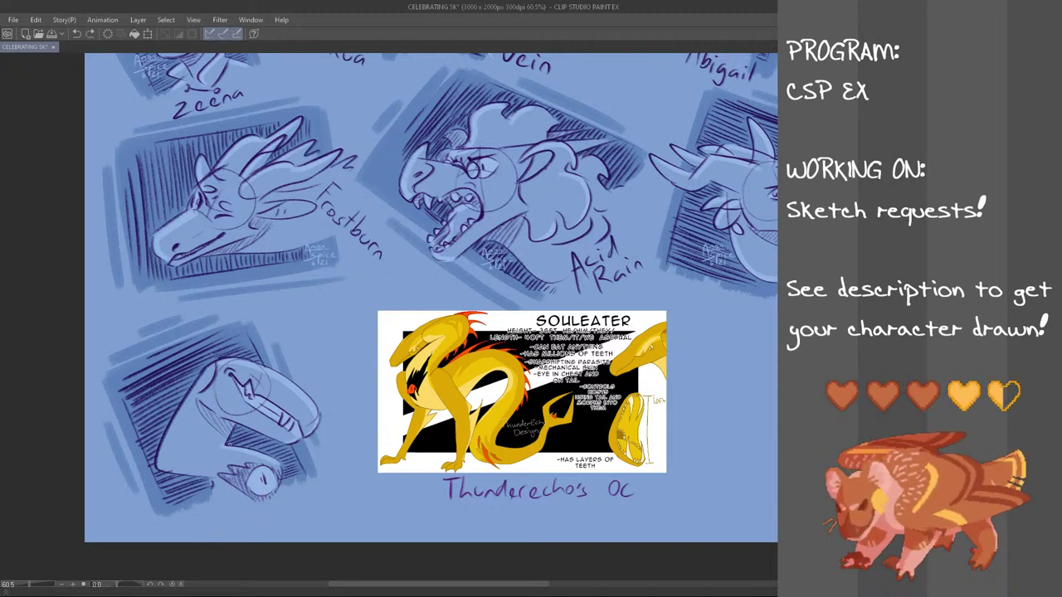
# - Handwrite the label "Souleater" beneath the frame
pyautogui.moveTo(235, 508)
pyautogui.mouseDown()
pyautogui.moveTo(230, 522)
pyautogui.moveTo(242, 525)
pyautogui.moveTo(232, 532)
pyautogui.mouseUp()
pyautogui.hotkey('ctrl', 'z')
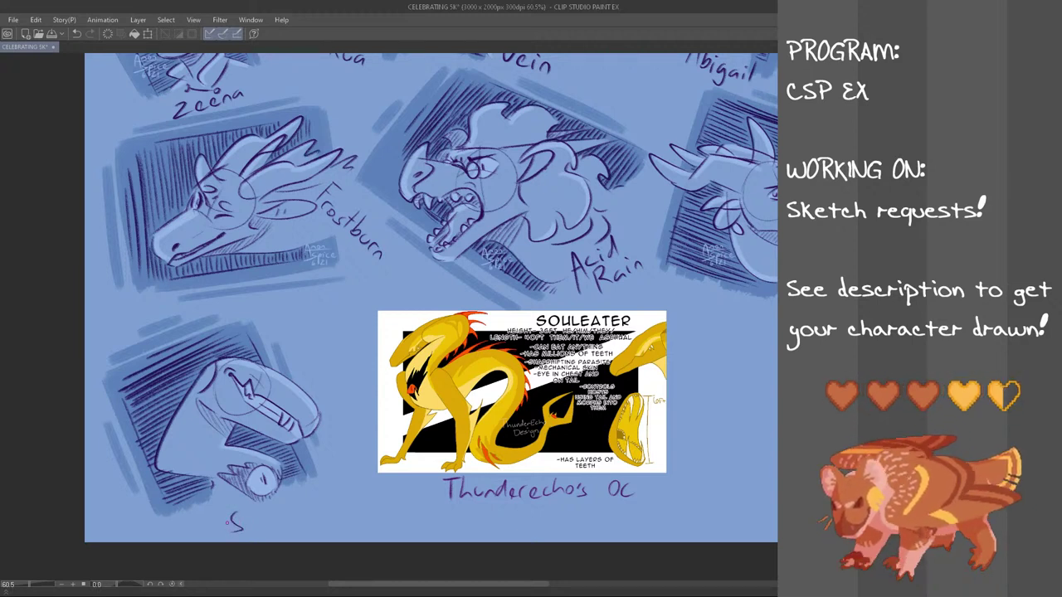
pyautogui.hotkey('ctrl', 'z')
pyautogui.moveTo(242, 526)
pyautogui.mouseDown()
pyautogui.moveTo(233, 541)
pyautogui.moveTo(252, 521)
pyautogui.moveTo(288, 526)
pyautogui.mouseUp()
pyautogui.hotkey('ctrl', 'z')
pyautogui.moveTo(283, 516); pyautogui.dragTo(297, 511)
pyautogui.hotkey('ctrl', 'z')
# - Select the Souleater label and move it against the frame's lower edge, beneath the neck
pyautogui.moveTo(294, 511)
pyautogui.mouseDown()
pyautogui.moveTo(267, 552)
pyautogui.moveTo(219, 541)
pyautogui.moveTo(234, 508)
pyautogui.moveTo(301, 491)
pyautogui.moveTo(267, 524)
pyautogui.moveTo(230, 515)
pyautogui.mouseUp()
pyautogui.hotkey('ctrl', 't')
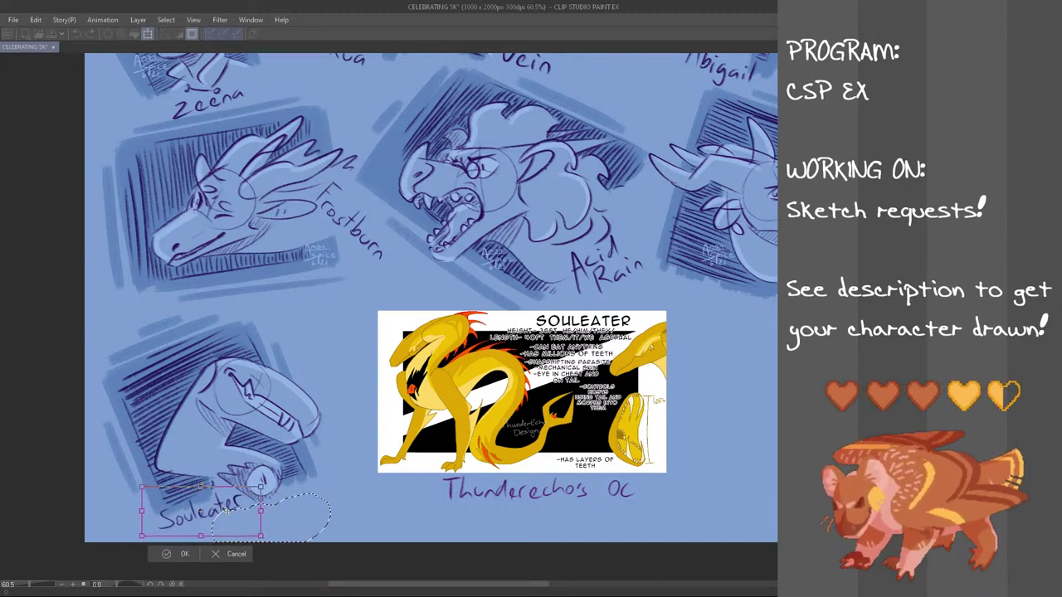
pyautogui.click(193, 552)
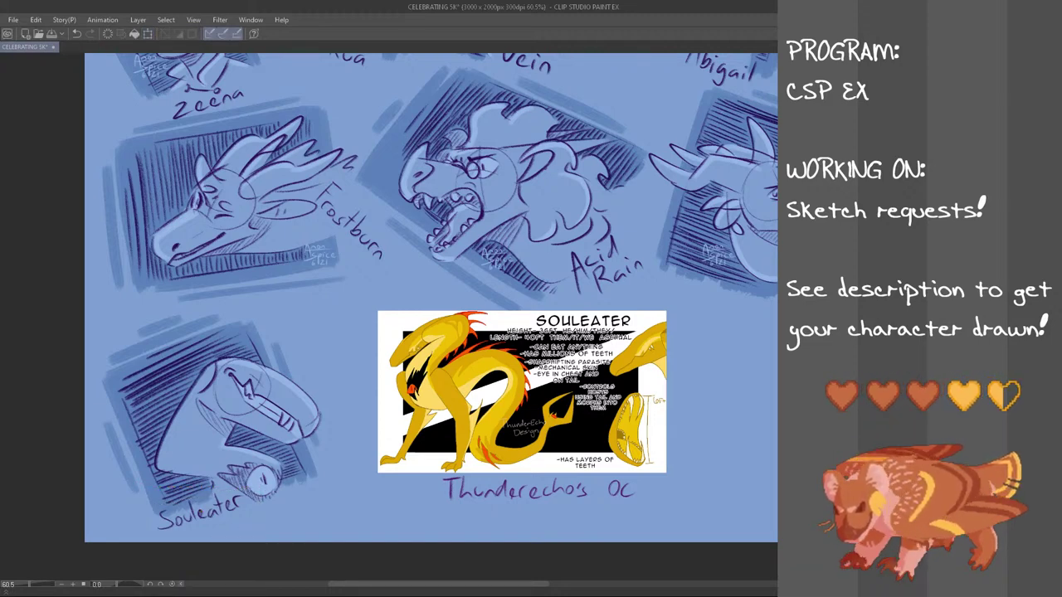
# - Copy the artist's signature from the Acid Rain frame onto the hatched lower corner of Souleater's frame, above the label
pyautogui.moveTo(511, 230); pyautogui.dragTo(514, 230)
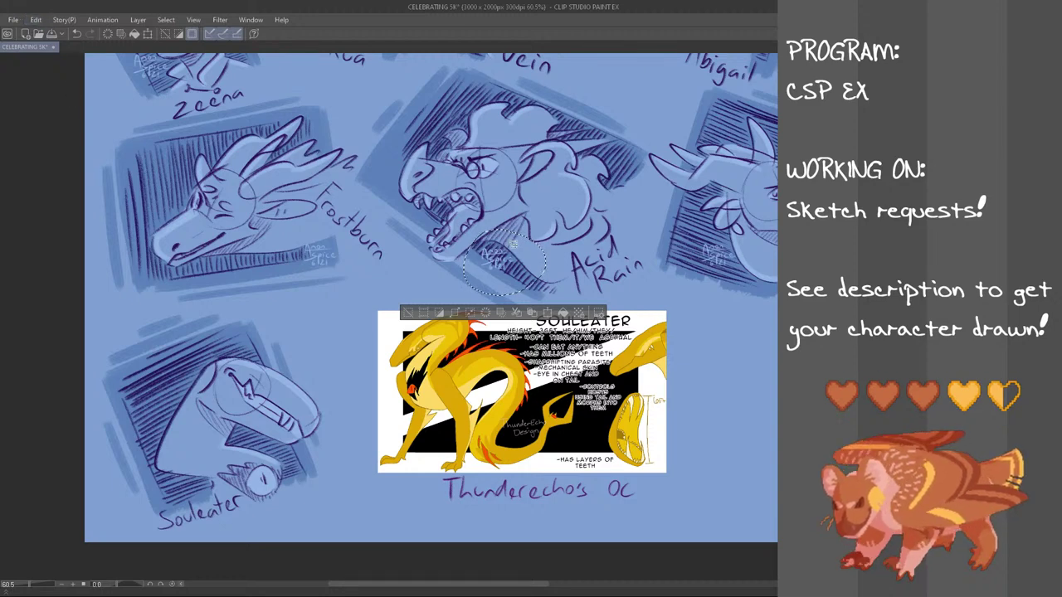
pyautogui.hotkey('ctrl', 't')
pyautogui.moveTo(507, 277)
pyautogui.mouseDown()
pyautogui.moveTo(236, 481)
pyautogui.moveTo(187, 503)
pyautogui.moveTo(199, 508)
pyautogui.mouseUp()
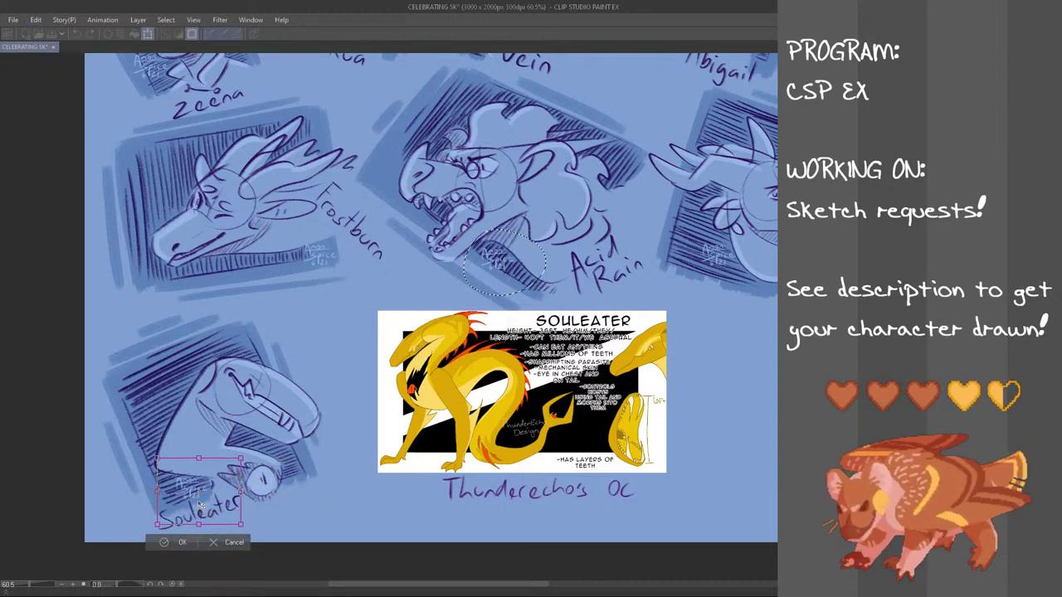
pyautogui.press('Return')
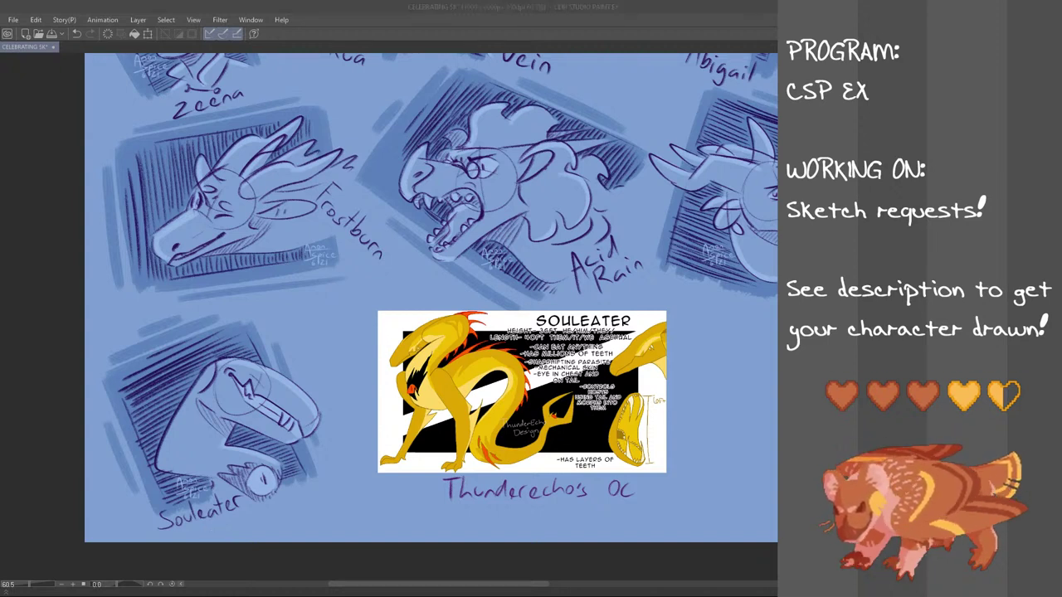
# - Remove the Souleater reference image and its handwritten caption from the page
pyautogui.click(532, 215)
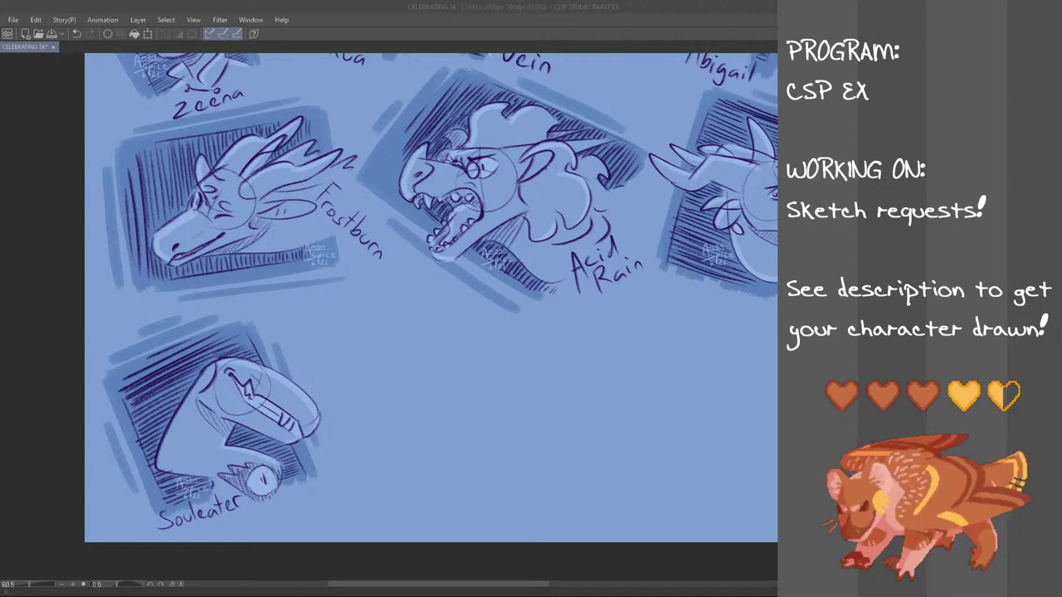
pyautogui.click(280, 5)
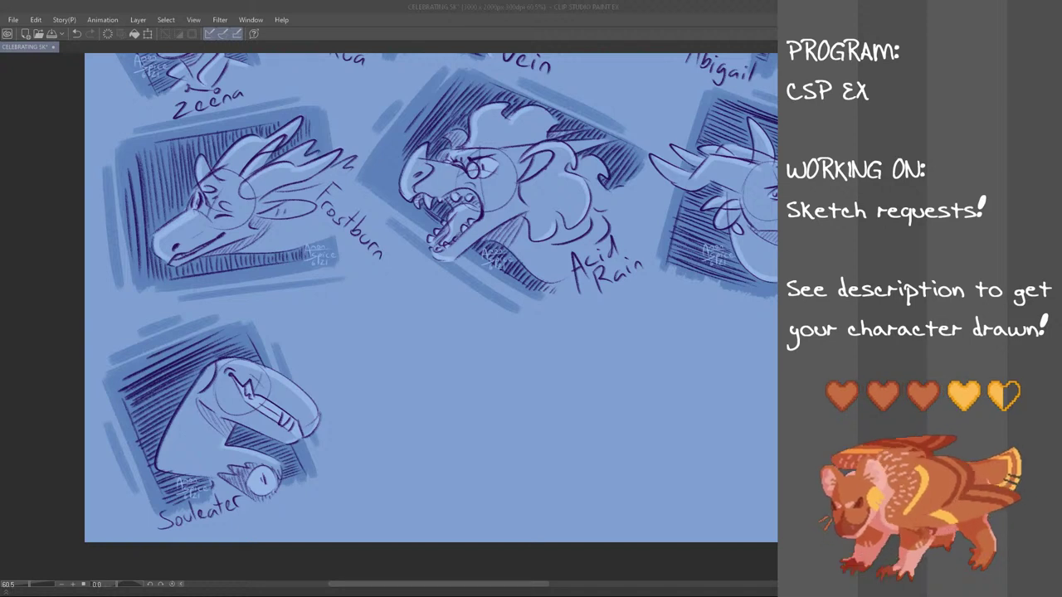
pyautogui.click(308, 5)
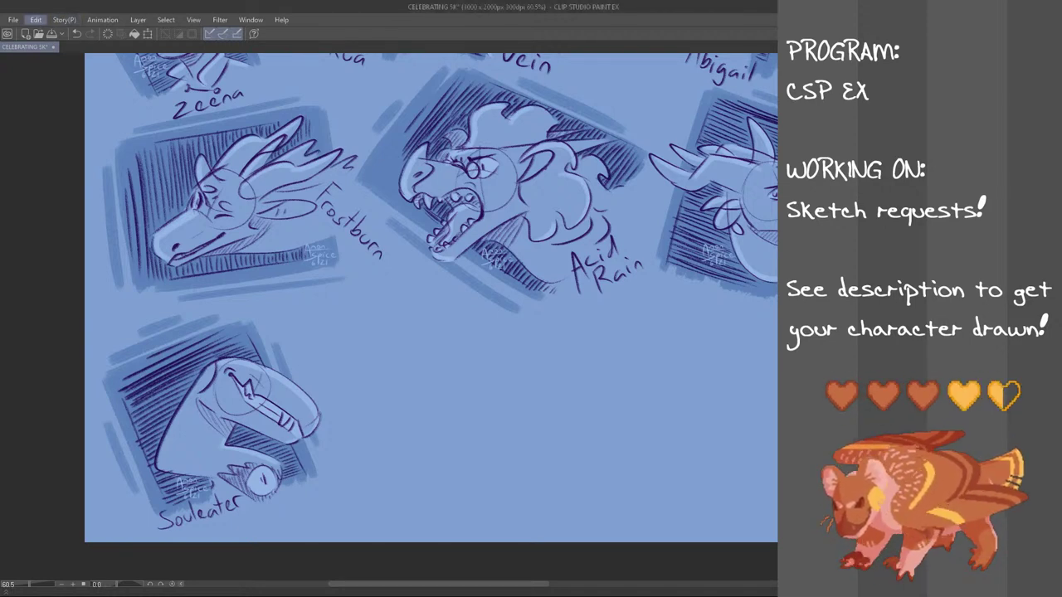
# - Shrink the Peep Rory reference image to a small card and place it above the empty third-row space beside Souleater
pyautogui.click(72, 97)
pyautogui.hotkey('ctrl', 't')
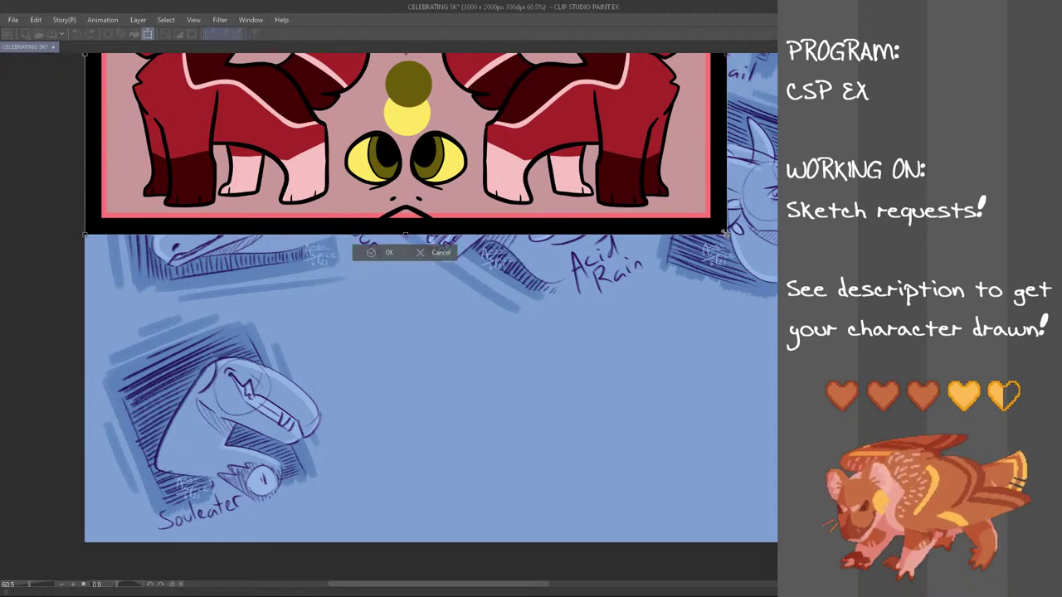
pyautogui.moveTo(726, 234); pyautogui.dragTo(401, 375)
pyautogui.moveTo(325, 346); pyautogui.dragTo(475, 321)
pyautogui.click(389, 365)
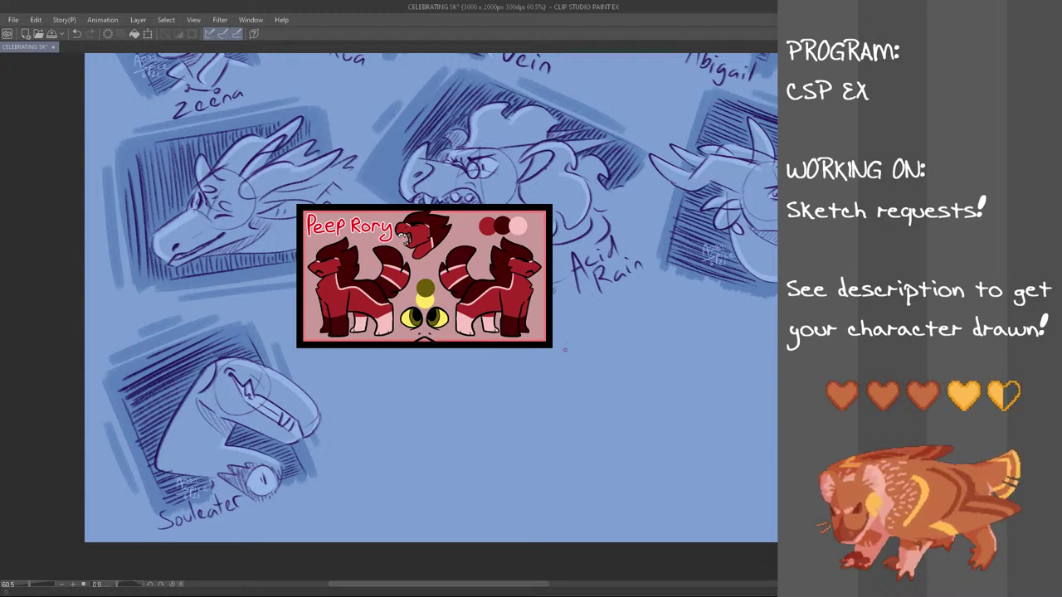
# - Handwrite the requester's name followed by "OC" as a caption beneath the Peep Rory reference image
pyautogui.moveTo(356, 373); pyautogui.dragTo(423, 375)
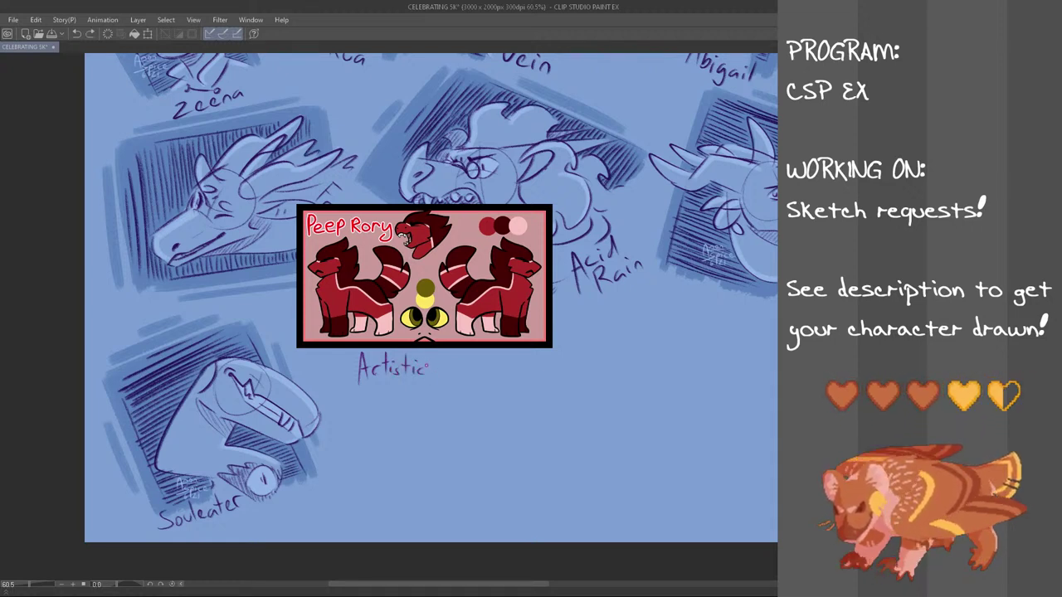
pyautogui.moveTo(432, 355)
pyautogui.mouseDown()
pyautogui.moveTo(427, 371)
pyautogui.moveTo(437, 368)
pyautogui.mouseUp()
pyautogui.moveTo(442, 368); pyautogui.dragTo(446, 375)
pyautogui.moveTo(454, 368)
pyautogui.mouseDown()
pyautogui.moveTo(452, 382)
pyautogui.moveTo(545, 370)
pyautogui.mouseUp()
pyautogui.moveTo(445, 390); pyautogui.dragTo(461, 401)
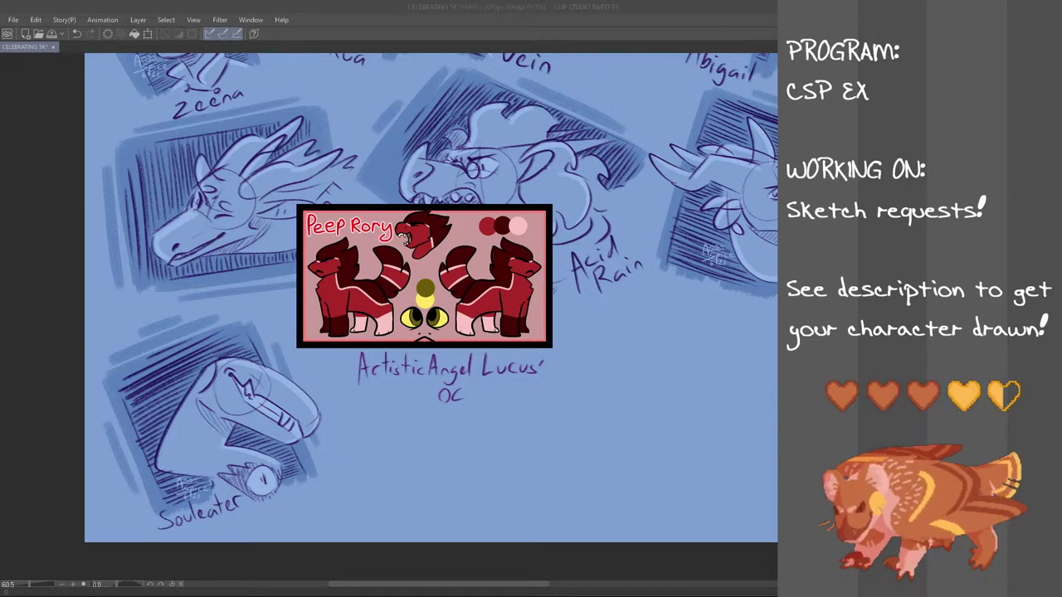
# - Shift the reference image together with its caption up and left, clearing the drawing space beside Souleater
pyautogui.click(578, 6)
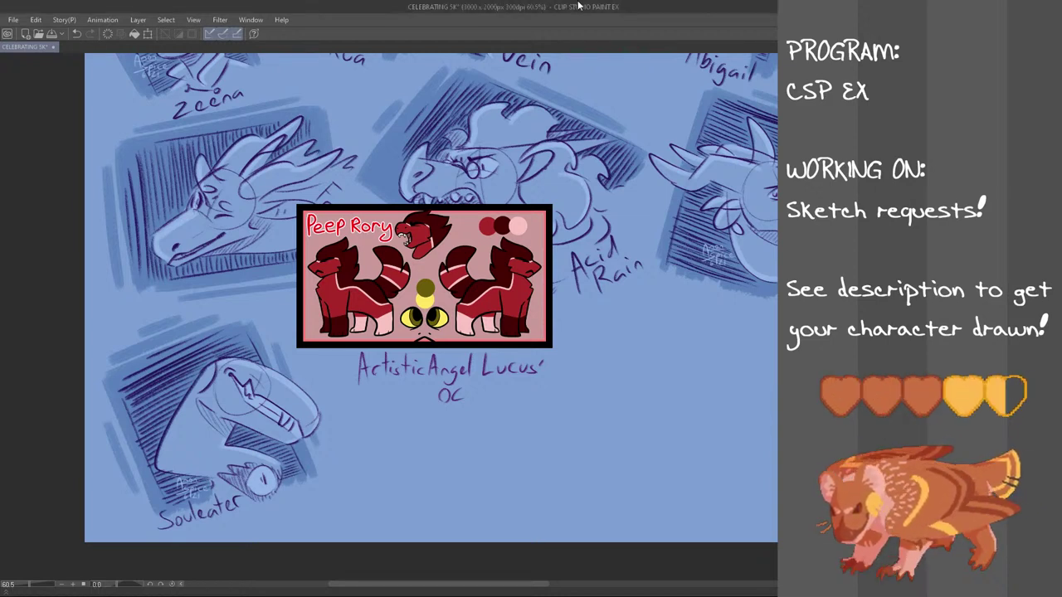
pyautogui.hotkey('ctrl', 't')
pyautogui.moveTo(506, 328); pyautogui.dragTo(440, 293)
pyautogui.click(337, 388)
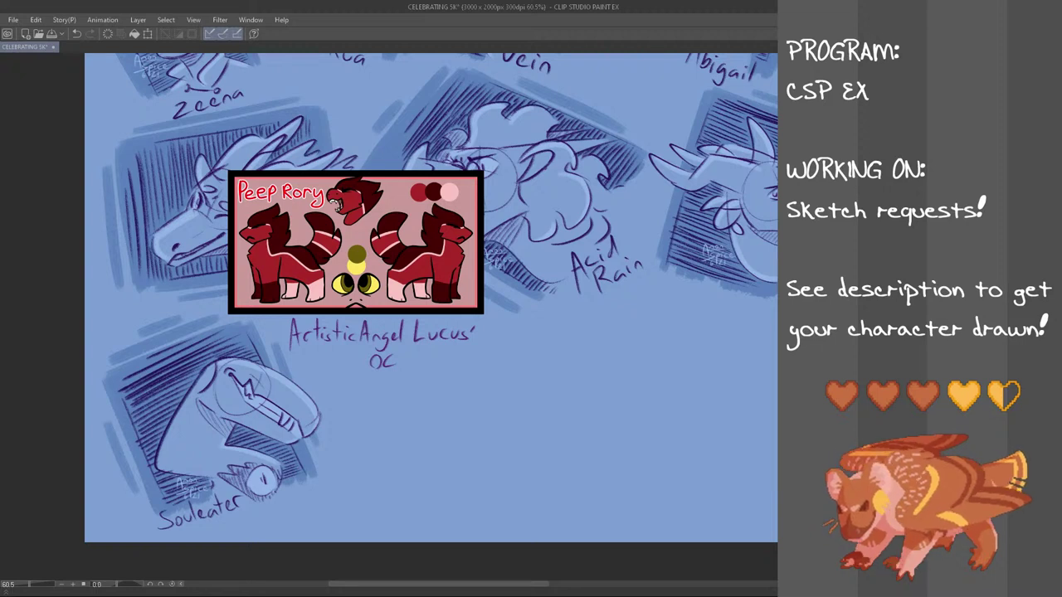
# - Sketch a construction circle with crossed face guidelines for Peep Rory's head, below and right of the reference image
pyautogui.scroll(1, 471, 359)
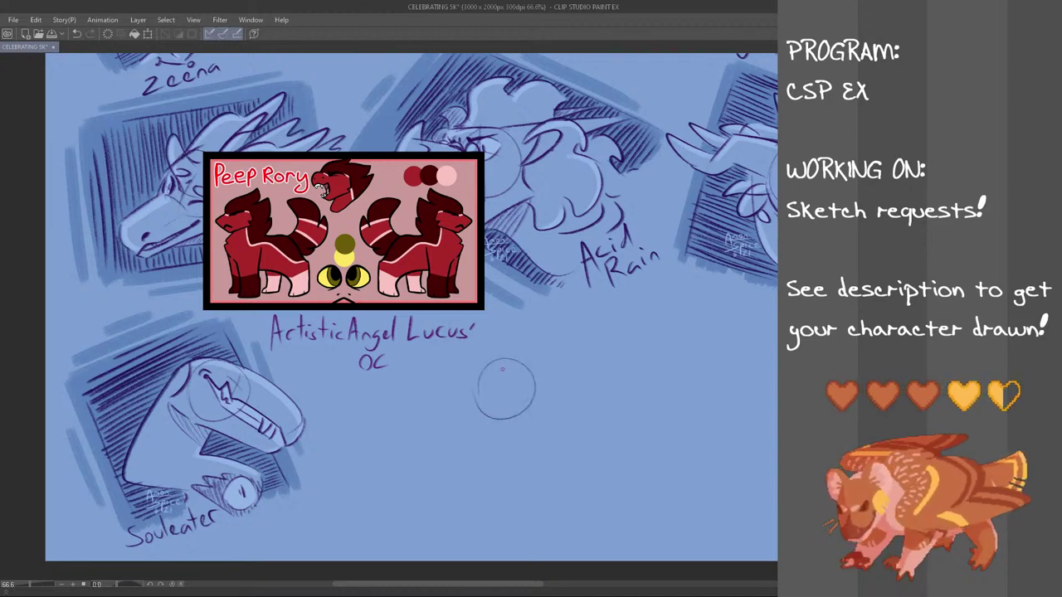
pyautogui.moveTo(497, 365); pyautogui.dragTo(496, 406)
pyautogui.moveTo(487, 380); pyautogui.dragTo(513, 377)
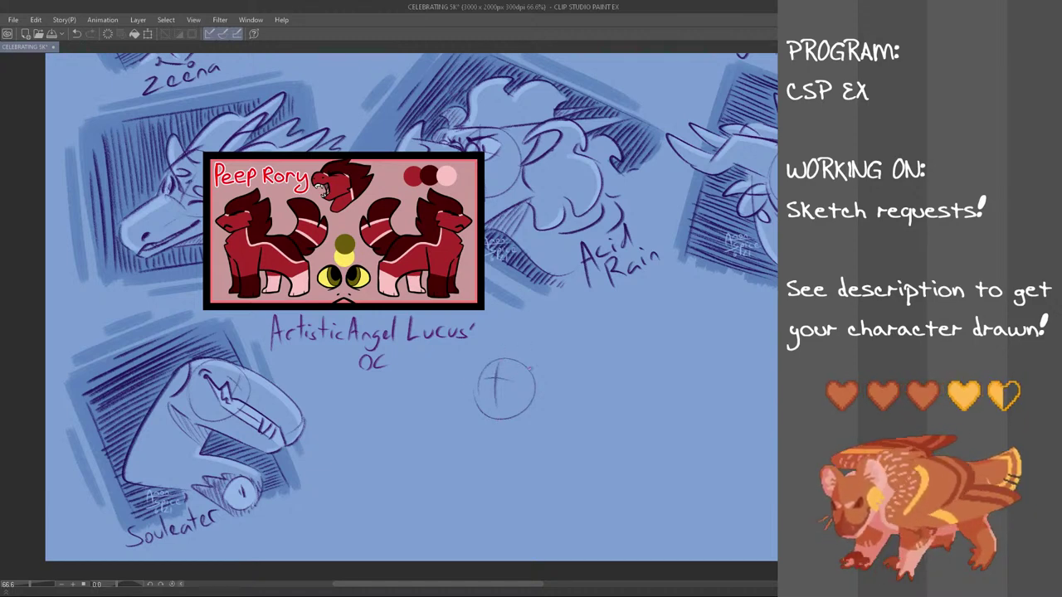
# - Draw the furrowed brows, closed eyes and the front curve of the muzzle over the head circle, redoing unsatisfactory strokes
pyautogui.moveTo(503, 377)
pyautogui.mouseDown()
pyautogui.moveTo(522, 371)
pyautogui.moveTo(529, 383)
pyautogui.moveTo(528, 373)
pyautogui.moveTo(479, 373)
pyautogui.moveTo(470, 411)
pyautogui.moveTo(452, 407)
pyautogui.moveTo(466, 428)
pyautogui.mouseUp()
pyautogui.hotkey('ctrl', 'z')
pyautogui.hotkey('ctrl', 'z')
pyautogui.hotkey('ctrl', 'z')
pyautogui.hotkey('ctrl', 'z')
pyautogui.hotkey('ctrl', 'z')
pyautogui.hotkey('ctrl', 'z')
pyautogui.hotkey('ctrl', 'z')
pyautogui.hotkey('ctrl', 'z')
pyautogui.hotkey('ctrl', 'z')
pyautogui.hotkey('ctrl', 'z')
pyautogui.hotkey('ctrl', 'z')
pyautogui.hotkey('ctrl', 'z')
pyautogui.hotkey('ctrl', 'z')
pyautogui.hotkey('ctrl', 'z')
pyautogui.hotkey('ctrl', 'z')
pyautogui.hotkey('ctrl', 'z')
pyautogui.hotkey('ctrl', 'z')
pyautogui.hotkey('ctrl', 'z')
pyautogui.hotkey('ctrl', 'z')
pyautogui.hotkey('ctrl', 'z')
pyautogui.moveTo(469, 384); pyautogui.dragTo(458, 423)
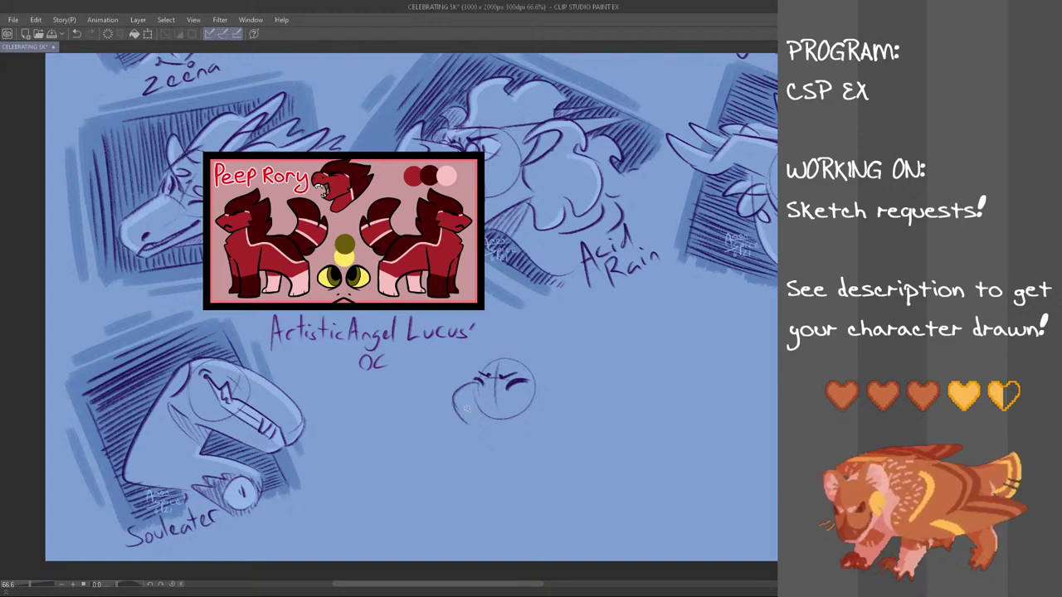
# - Lasso the head sketch, tilt it slightly and nudge it into place with a transform, then deselect it
pyautogui.moveTo(527, 342); pyautogui.dragTo(530, 347)
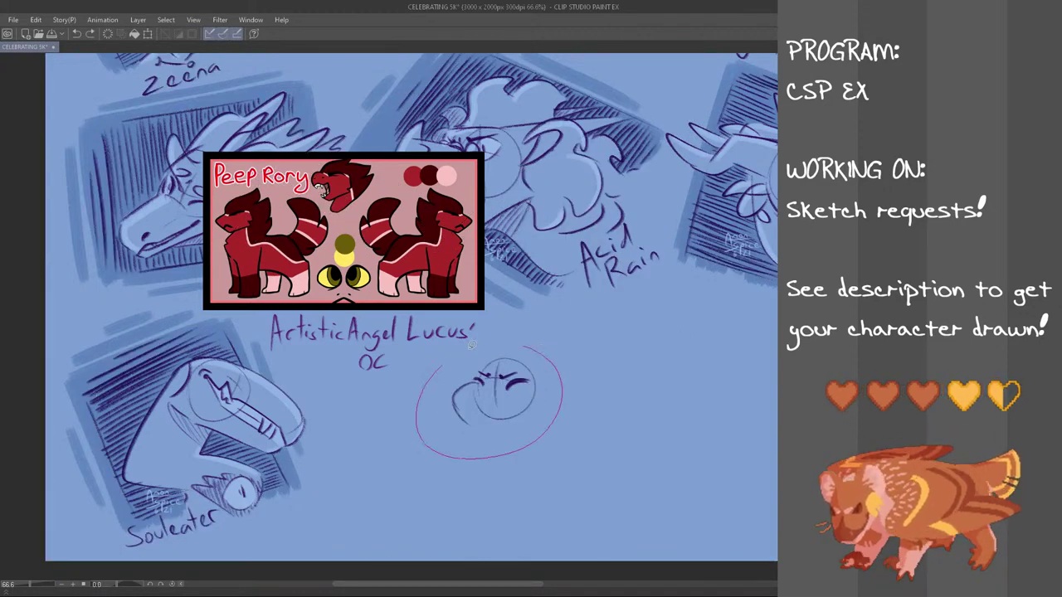
pyautogui.hotkey('ctrl', 't')
pyautogui.moveTo(522, 405); pyautogui.dragTo(531, 406)
pyautogui.moveTo(582, 365); pyautogui.dragTo(588, 374)
pyautogui.click(470, 480)
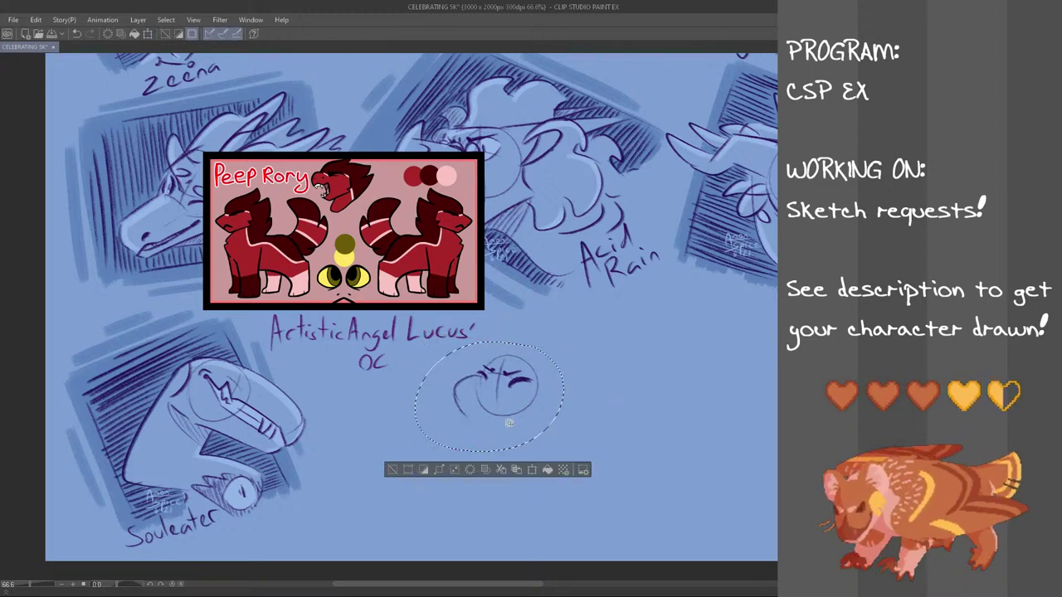
pyautogui.hotkey('ctrl', 'd')
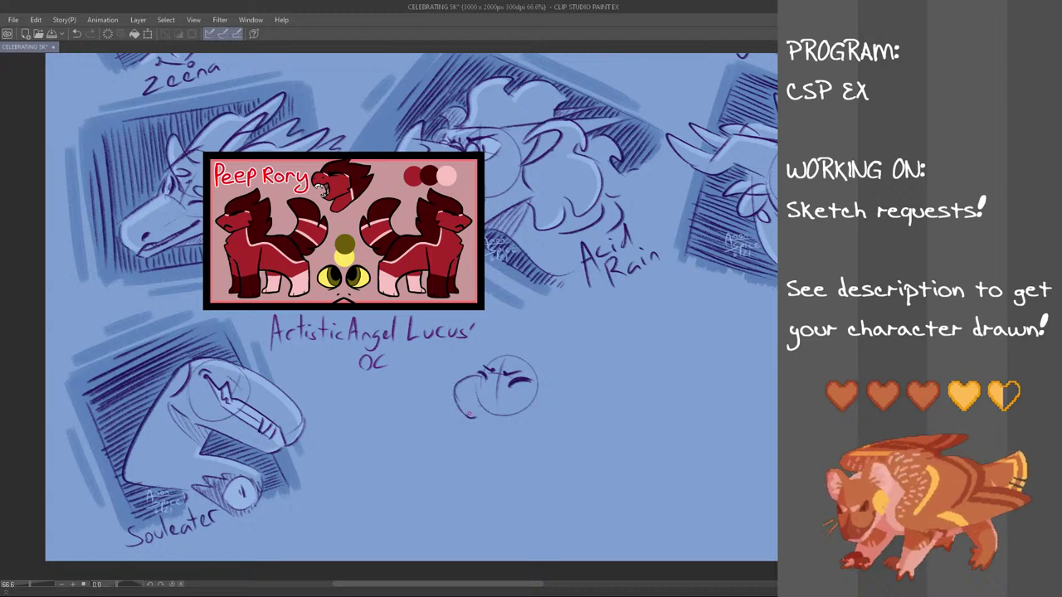
# - Outline the chin, the flat lower jaw and the jagged cheek fur, undoing and redrawing strokes as needed
pyautogui.hotkey('ctrl', 'z')
pyautogui.hotkey('ctrl', 'y')
pyautogui.hotkey('ctrl', 'z')
pyautogui.moveTo(465, 408)
pyautogui.mouseDown()
pyautogui.moveTo(474, 427)
pyautogui.moveTo(527, 431)
pyautogui.moveTo(515, 428)
pyautogui.moveTo(551, 412)
pyautogui.moveTo(544, 403)
pyautogui.moveTo(549, 418)
pyautogui.moveTo(545, 403)
pyautogui.mouseUp()
pyautogui.hotkey('ctrl', 'z')
pyautogui.hotkey('ctrl', 'z')
pyautogui.hotkey('ctrl', 'z')
pyautogui.hotkey('ctrl', 'z')
pyautogui.hotkey('ctrl', 'z')
pyautogui.hotkey('ctrl', 'z')
pyautogui.hotkey('ctrl', 'z')
pyautogui.moveTo(545, 403); pyautogui.dragTo(543, 427)
pyautogui.hotkey('ctrl', 'z')
pyautogui.hotkey('ctrl', 'z')
# - Draw the wrinkled bridge between the brows and the forehead outline along the top of the head circle
pyautogui.moveTo(478, 374)
pyautogui.mouseDown()
pyautogui.moveTo(482, 360)
pyautogui.moveTo(487, 384)
pyautogui.mouseUp()
pyautogui.hotkey('ctrl', 'z')
pyautogui.hotkey('ctrl', 'z')
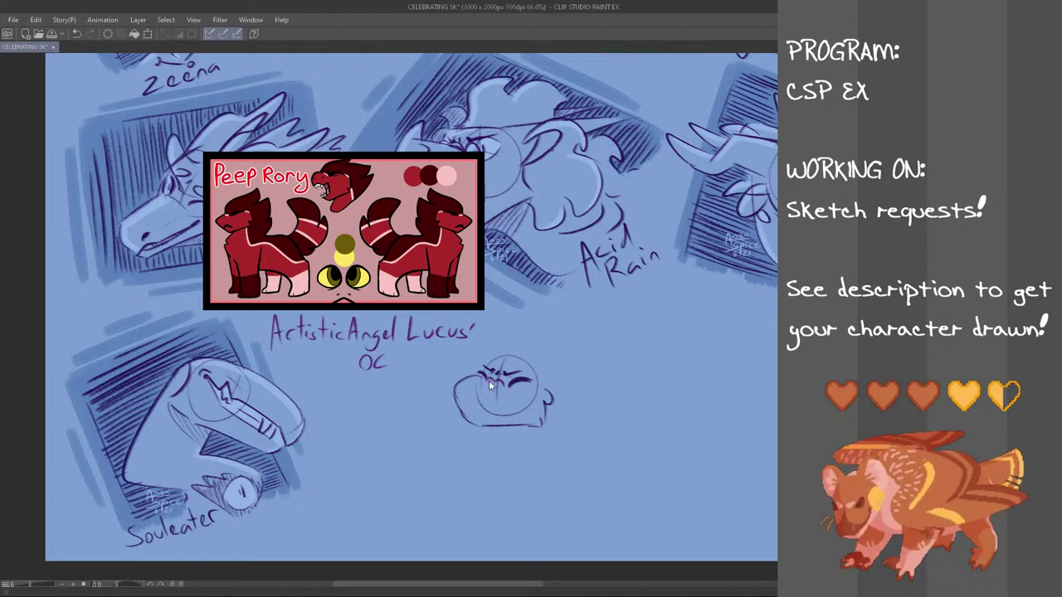
pyautogui.hotkey('ctrl', 'z')
pyautogui.hotkey('ctrl', 'z')
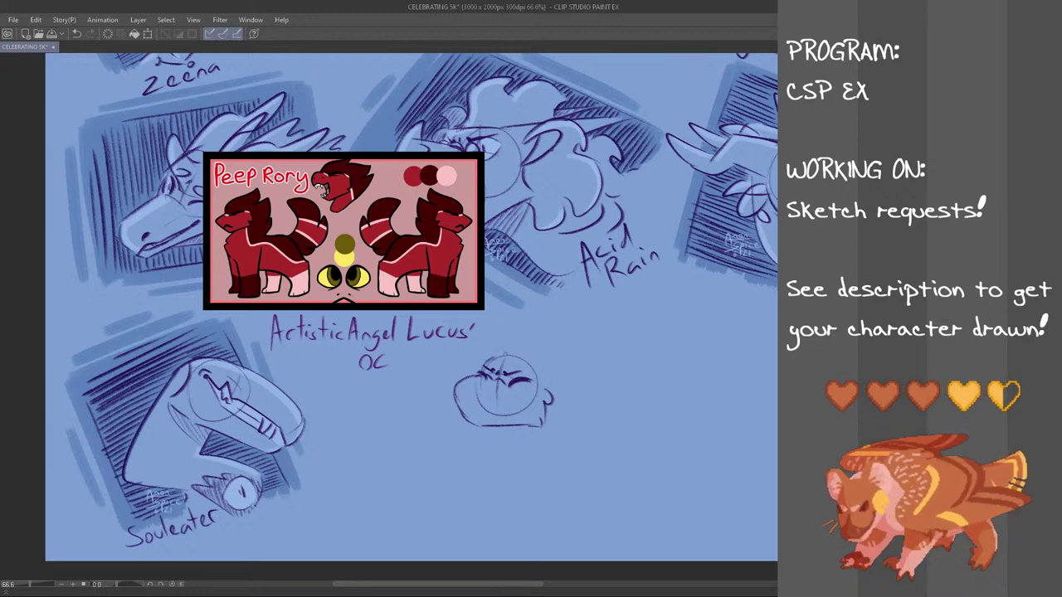
pyautogui.hotkey('ctrl', 'z')
pyautogui.moveTo(479, 370); pyautogui.dragTo(524, 360)
pyautogui.hotkey('ctrl', 'z')
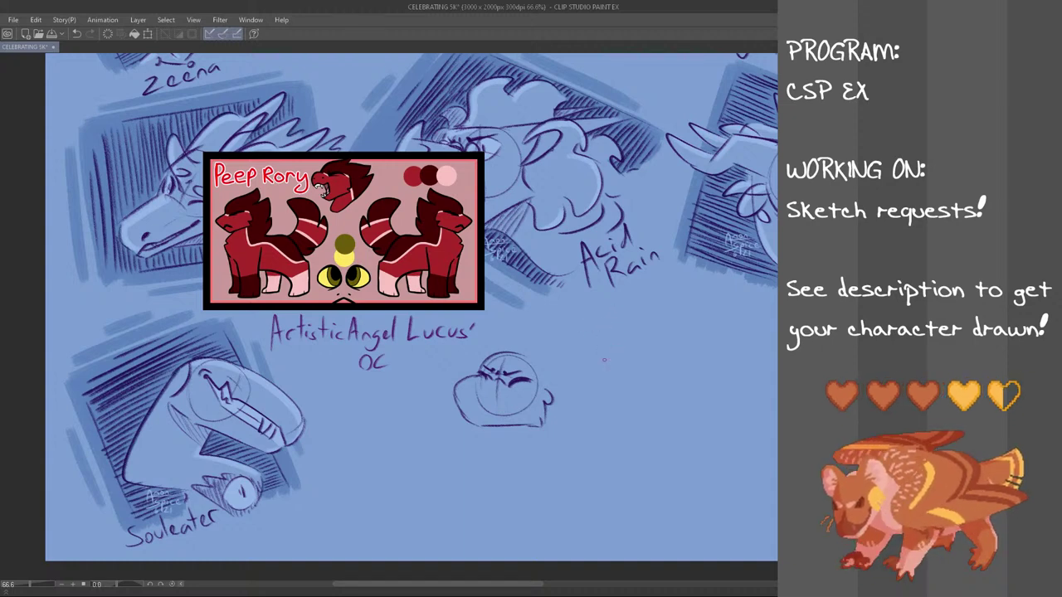
# - Draw the pointed hair tufts sweeping back from the top and rear of the head, redoing rejected strokes
pyautogui.moveTo(530, 358)
pyautogui.mouseDown()
pyautogui.moveTo(565, 357)
pyautogui.moveTo(564, 374)
pyautogui.moveTo(570, 352)
pyautogui.moveTo(570, 379)
pyautogui.moveTo(585, 371)
pyautogui.moveTo(562, 405)
pyautogui.moveTo(563, 432)
pyautogui.mouseUp()
pyautogui.hotkey('ctrl', 'z')
pyautogui.hotkey('ctrl', 'z')
pyautogui.hotkey('ctrl', 'z')
pyautogui.hotkey('ctrl', 'z')
pyautogui.hotkey('ctrl', 'z')
pyautogui.hotkey('ctrl', 'z')
pyautogui.hotkey('ctrl', 'z')
pyautogui.hotkey('ctrl', 'z')
pyautogui.hotkey('ctrl', 'z')
pyautogui.hotkey('ctrl', 'z')
pyautogui.moveTo(580, 390); pyautogui.dragTo(565, 404)
pyautogui.hotkey('ctrl', 'z')
pyautogui.moveTo(489, 428); pyautogui.dragTo(486, 454)
pyautogui.hotkey('ctrl', 'z')
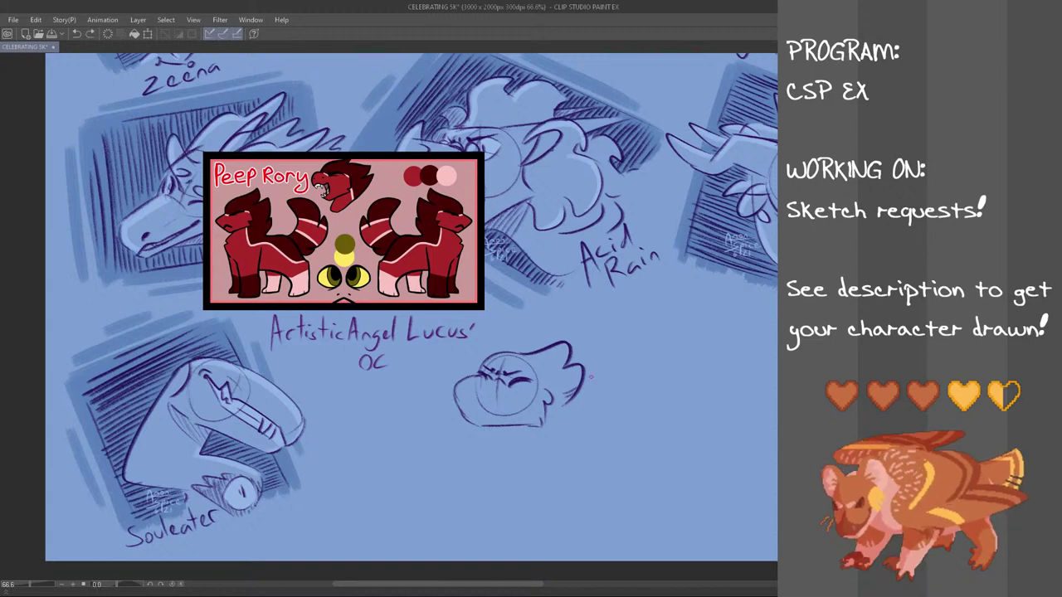
# - Lasso the whole head sketch, rotate it slightly clockwise and shift it right, then deselect it
pyautogui.moveTo(575, 330)
pyautogui.mouseDown()
pyautogui.moveTo(540, 460)
pyautogui.moveTo(557, 330)
pyautogui.moveTo(577, 331)
pyautogui.mouseUp()
pyautogui.hotkey('ctrl', 't')
pyautogui.moveTo(528, 395); pyautogui.dragTo(541, 421)
pyautogui.moveTo(655, 397); pyautogui.dragTo(657, 410)
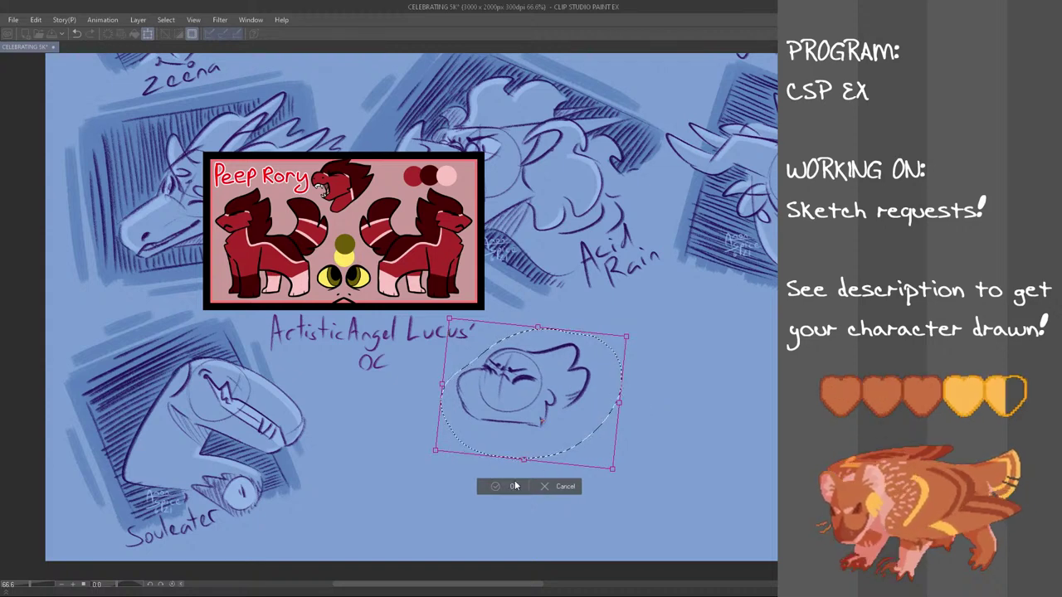
pyautogui.click(512, 487)
pyautogui.hotkey('ctrl', 'd')
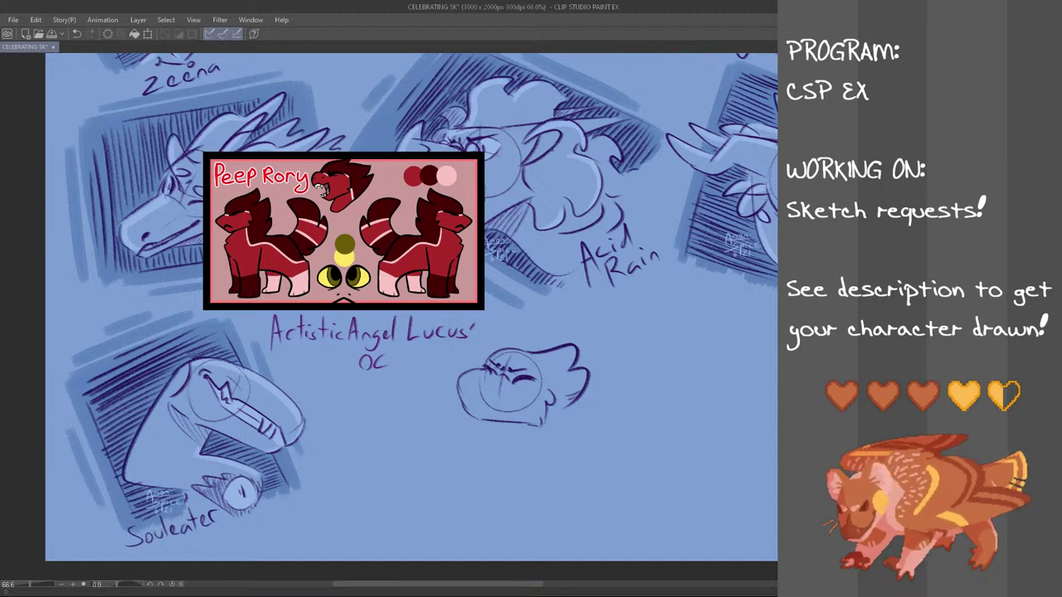
# - Draw the frowning mouth line across the muzzle, redrawing it until the scowl fits
pyautogui.moveTo(486, 429); pyautogui.dragTo(482, 455)
pyautogui.hotkey('ctrl', 'z')
pyautogui.moveTo(462, 399); pyautogui.dragTo(471, 409)
pyautogui.hotkey('ctrl', 'z')
pyautogui.moveTo(460, 395); pyautogui.dragTo(487, 406)
pyautogui.hotkey('ctrl', 'z')
pyautogui.hotkey('ctrl', 'z')
pyautogui.hotkey('ctrl', 'z')
pyautogui.moveTo(470, 405)
pyautogui.mouseDown()
pyautogui.moveTo(474, 415)
pyautogui.moveTo(486, 404)
pyautogui.moveTo(469, 403)
pyautogui.moveTo(497, 409)
pyautogui.mouseUp()
pyautogui.hotkey('ctrl', 'z')
pyautogui.hotkey('ctrl', 'z')
pyautogui.hotkey('ctrl', 'z')
pyautogui.hotkey('ctrl', 'z')
pyautogui.hotkey('ctrl', 'z')
pyautogui.hotkey('ctrl', 'z')
pyautogui.hotkey('ctrl', 'z')
pyautogui.hotkey('ctrl', 'z')
pyautogui.hotkey('ctrl', 'z')
pyautogui.hotkey('ctrl', 'z')
pyautogui.hotkey('ctrl', 'z')
pyautogui.hotkey('ctrl', 'z')
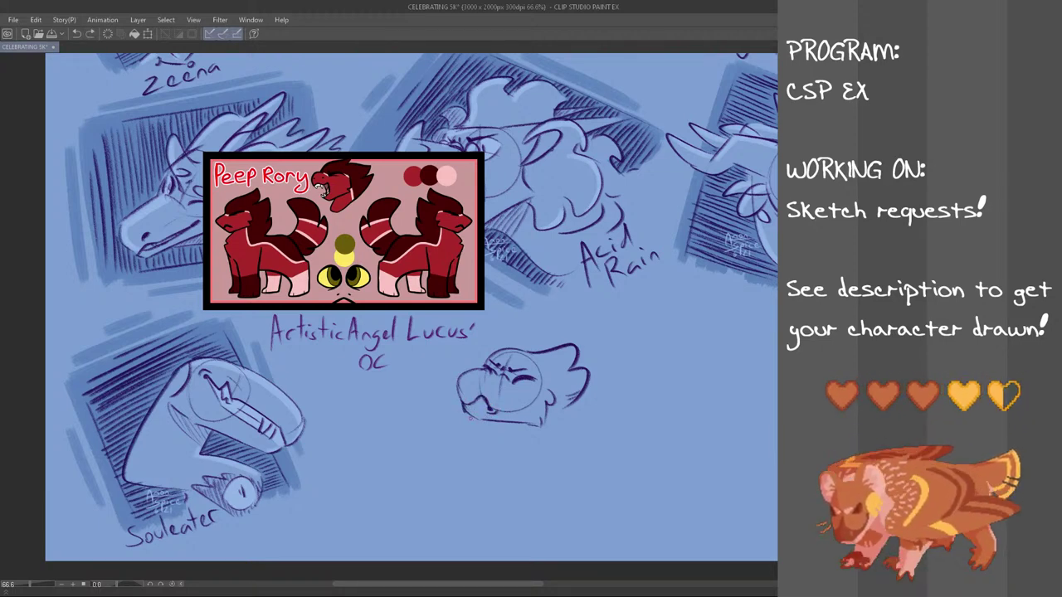
# - Add the lower lip and refine the chin contour beneath the front of the mouth
pyautogui.hotkey('ctrl', 'z')
pyautogui.hotkey('ctrl', 'z')
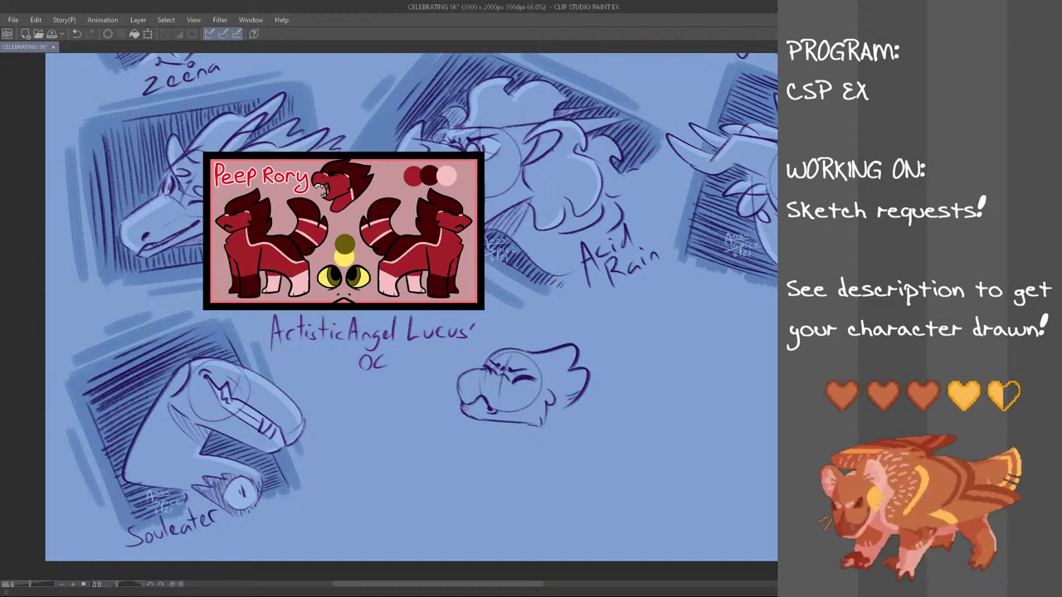
pyautogui.moveTo(462, 405); pyautogui.dragTo(468, 409)
pyautogui.hotkey('ctrl', 'z')
pyautogui.moveTo(470, 410); pyautogui.dragTo(474, 405)
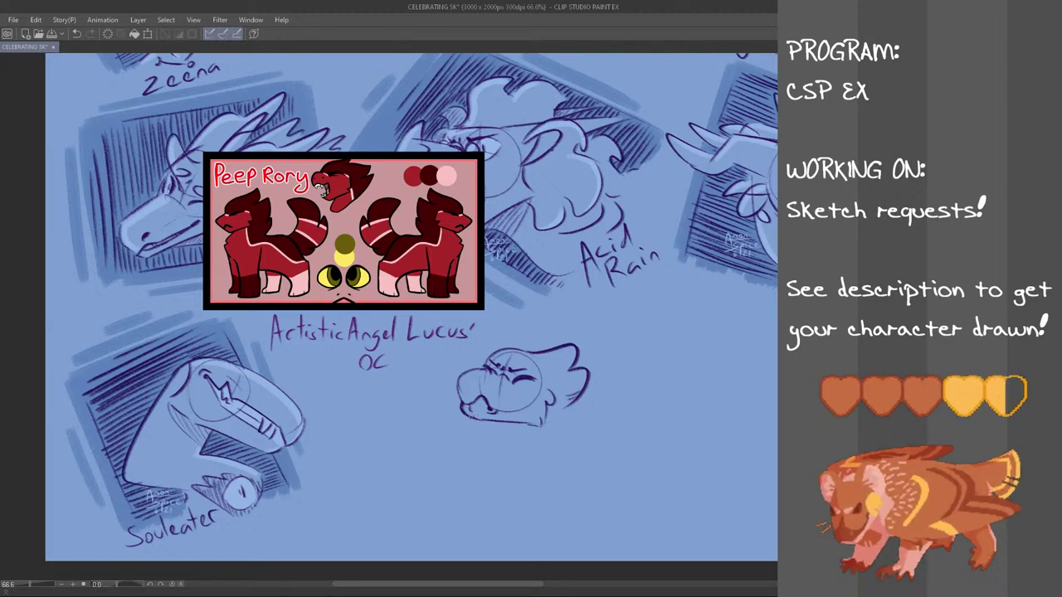
pyautogui.moveTo(566, 404)
pyautogui.mouseDown()
pyautogui.moveTo(561, 445)
pyautogui.moveTo(539, 471)
pyautogui.mouseUp()
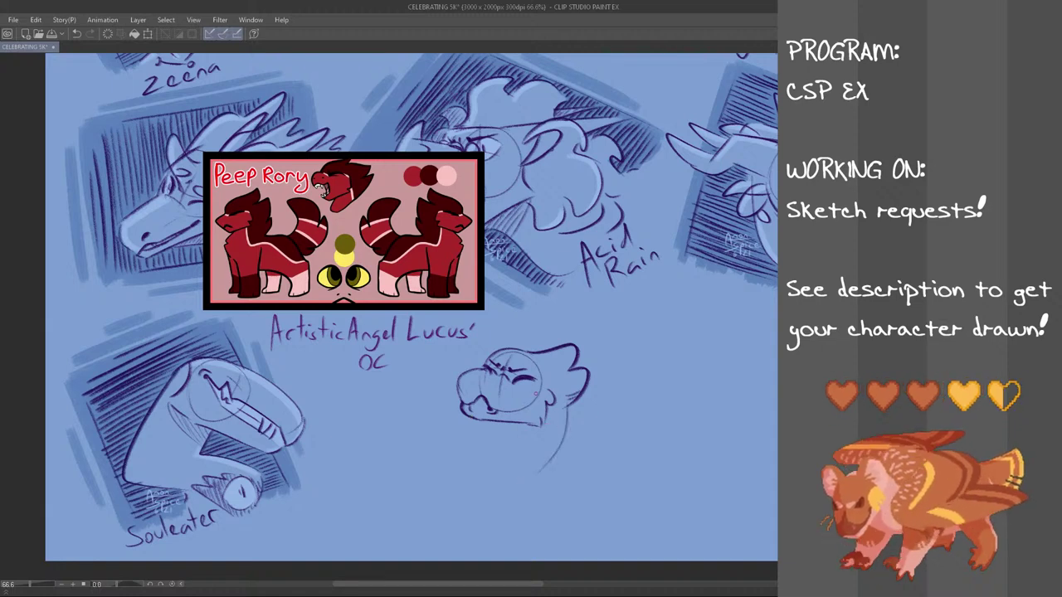
pyautogui.hotkey('ctrl', 'z')
pyautogui.moveTo(554, 406)
pyautogui.mouseDown()
pyautogui.moveTo(511, 462)
pyautogui.moveTo(532, 458)
pyautogui.mouseUp()
pyautogui.hotkey('ctrl', 'z')
pyautogui.moveTo(501, 418)
pyautogui.mouseDown()
pyautogui.moveTo(477, 466)
pyautogui.moveTo(470, 461)
pyautogui.mouseUp()
pyautogui.hotkey('ctrl', 'z')
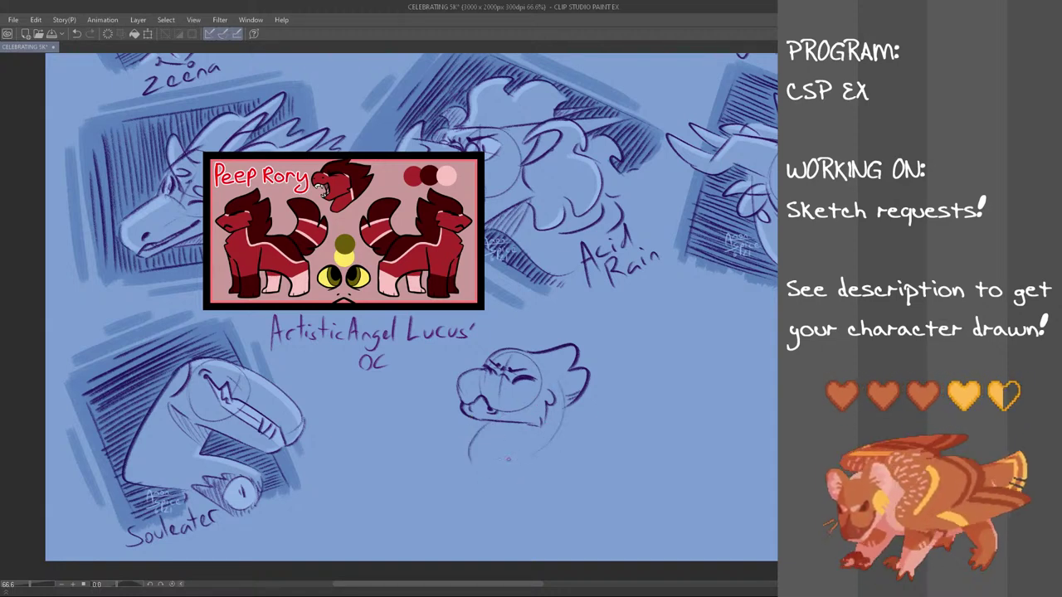
pyautogui.hotkey('ctrl', 'z')
pyautogui.moveTo(489, 422)
pyautogui.mouseDown()
pyautogui.moveTo(461, 463)
pyautogui.moveTo(478, 427)
pyautogui.moveTo(469, 434)
pyautogui.moveTo(475, 463)
pyautogui.mouseUp()
pyautogui.hotkey('ctrl', 'z')
pyautogui.hotkey('ctrl', 'z')
pyautogui.hotkey('ctrl', 'z')
pyautogui.hotkey('ctrl', 'z')
pyautogui.hotkey('ctrl', 'z')
pyautogui.hotkey('ctrl', 'z')
pyautogui.hotkey('ctrl', 'z')
# - Draw the throat and chest outline beneath the jaw and the back of the neck below the hair tufts
pyautogui.moveTo(490, 423); pyautogui.dragTo(468, 435)
pyautogui.moveTo(463, 441); pyautogui.dragTo(472, 456)
pyautogui.moveTo(574, 407); pyautogui.dragTo(546, 460)
pyautogui.hotkey('ctrl', 'z')
pyautogui.hotkey('ctrl', 'z')
pyautogui.hotkey('ctrl', 'z')
pyautogui.hotkey('ctrl', 'z')
pyautogui.moveTo(579, 404)
pyautogui.mouseDown()
pyautogui.moveTo(522, 464)
pyautogui.moveTo(555, 474)
pyautogui.moveTo(546, 480)
pyautogui.moveTo(513, 460)
pyautogui.moveTo(544, 462)
pyautogui.moveTo(472, 462)
pyautogui.moveTo(468, 505)
pyautogui.mouseUp()
pyautogui.hotkey('ctrl', 'z')
pyautogui.hotkey('ctrl', 'z')
pyautogui.hotkey('ctrl', 'z')
# - Complete the lower chest with the curved shoulder line and a short foreleg stroke
pyautogui.moveTo(466, 455)
pyautogui.mouseDown()
pyautogui.moveTo(453, 489)
pyautogui.moveTo(471, 456)
pyautogui.mouseUp()
pyautogui.hotkey('ctrl', 'z')
pyautogui.moveTo(493, 460)
pyautogui.mouseDown()
pyautogui.moveTo(552, 464)
pyautogui.moveTo(487, 477)
pyautogui.moveTo(489, 489)
pyautogui.mouseUp()
pyautogui.hotkey('ctrl', 'z')
pyautogui.hotkey('ctrl', 'z')
pyautogui.hotkey('ctrl', 'z')
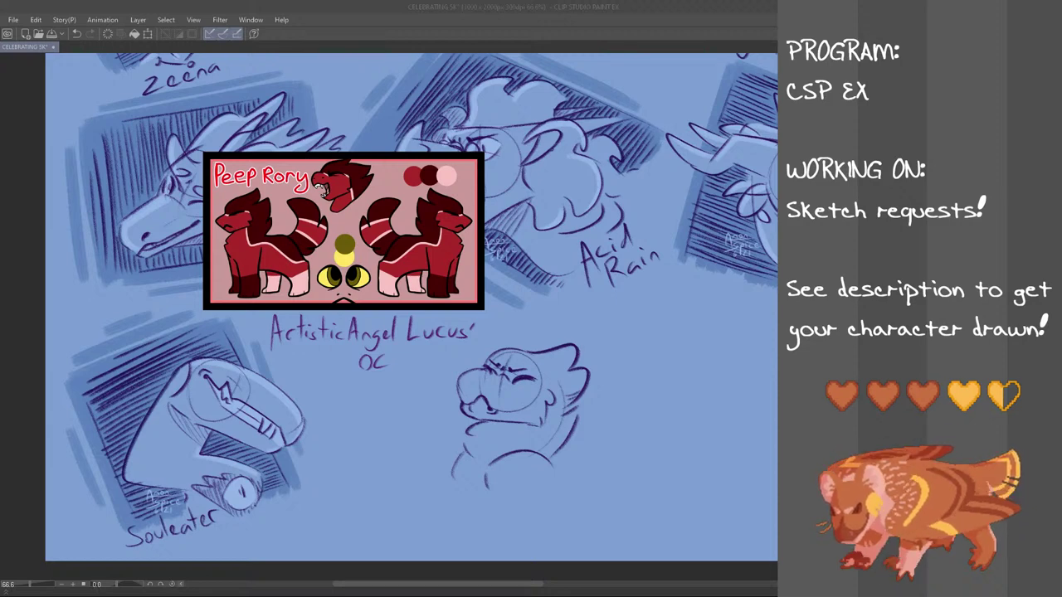
# - Hatch the shadow across the front of the chest, between its outer edge and the shoulder line
pyautogui.click(368, 5)
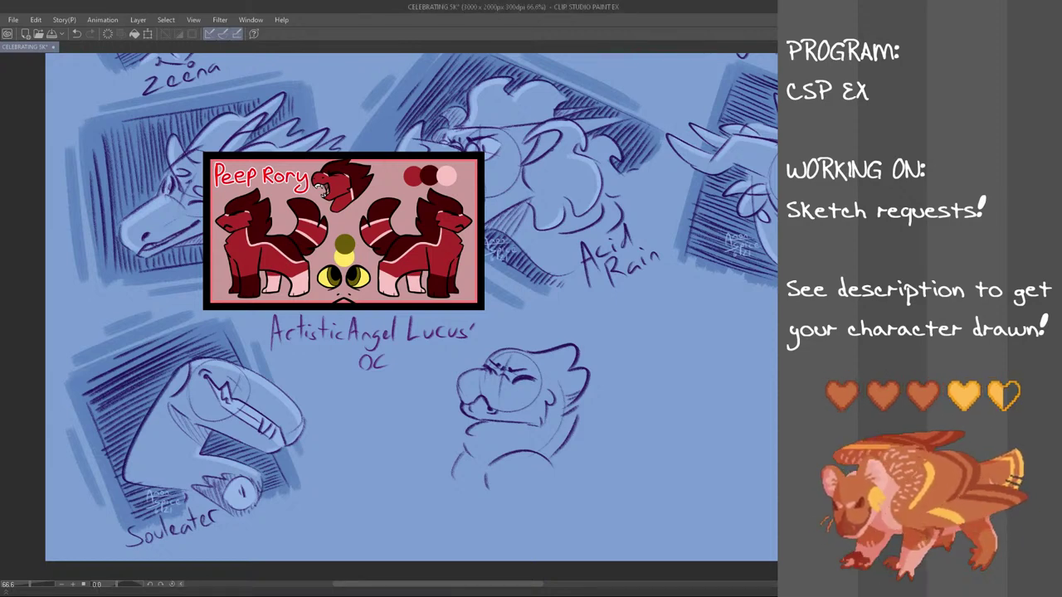
pyautogui.scroll(-1, 503, 408)
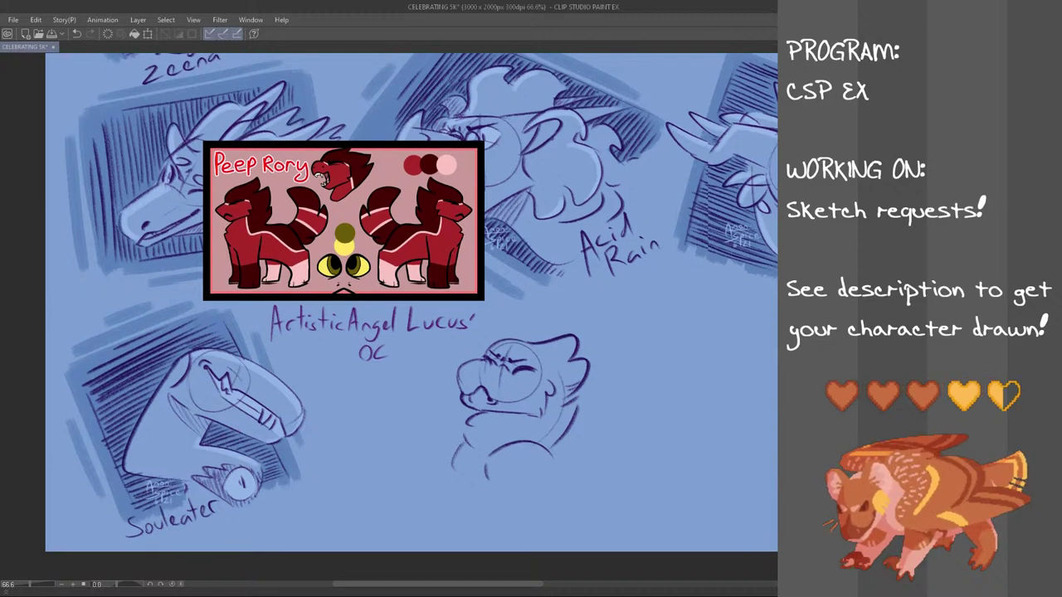
pyautogui.moveTo(462, 456); pyautogui.dragTo(487, 478)
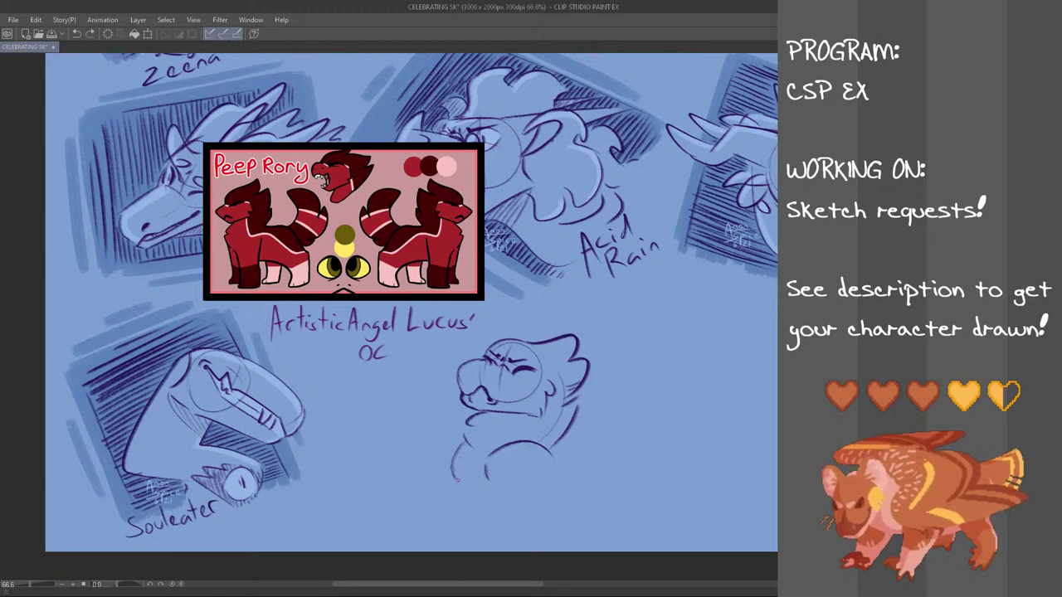
pyautogui.moveTo(463, 447); pyautogui.dragTo(478, 480)
pyautogui.moveTo(466, 463); pyautogui.dragTo(486, 475)
pyautogui.moveTo(465, 452); pyautogui.dragTo(482, 462)
pyautogui.moveTo(468, 447); pyautogui.dragTo(484, 454)
# - Hatch the shadow on the throat directly beneath the jaw
pyautogui.moveTo(488, 416)
pyautogui.mouseDown()
pyautogui.moveTo(544, 420)
pyautogui.moveTo(498, 422)
pyautogui.mouseUp()
pyautogui.moveTo(495, 412); pyautogui.dragTo(518, 421)
pyautogui.moveTo(518, 416); pyautogui.dragTo(527, 421)
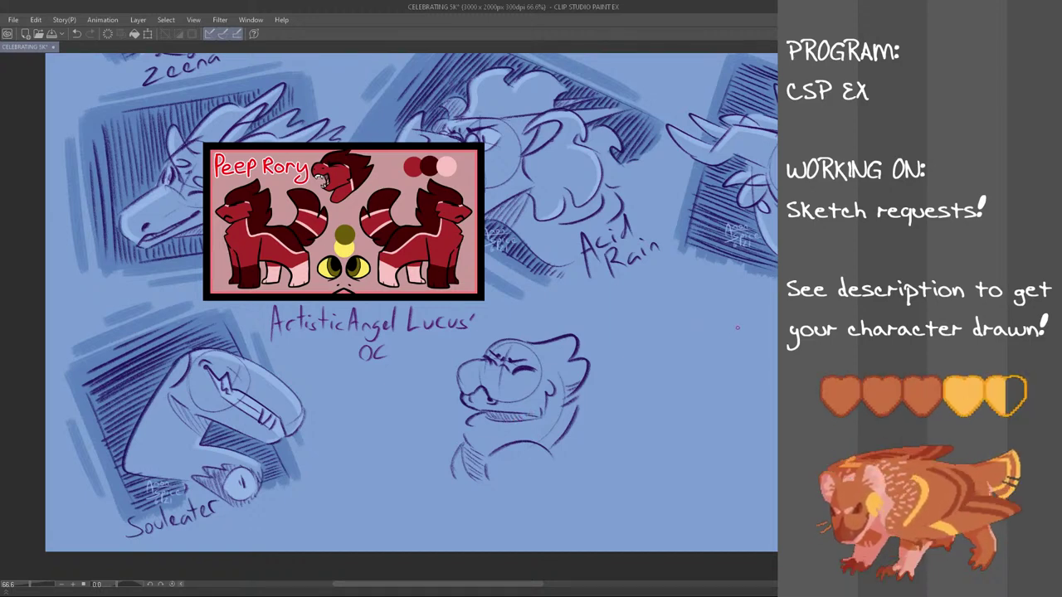
# - Add an accent stroke to the closed eye and strengthen the outline of the muzzle
pyautogui.moveTo(517, 375); pyautogui.dragTo(528, 374)
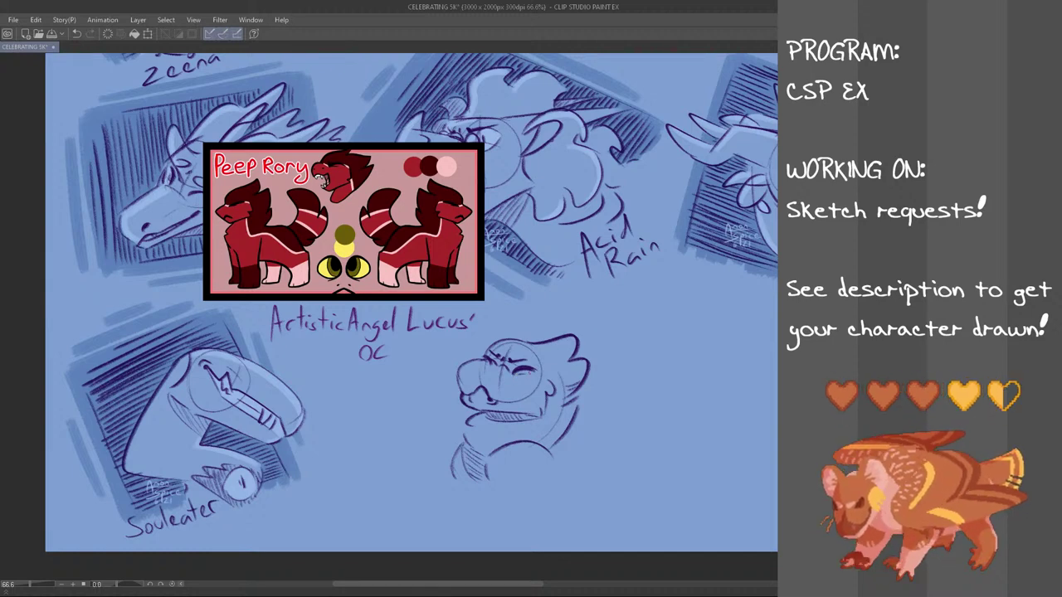
pyautogui.moveTo(460, 393)
pyautogui.mouseDown()
pyautogui.moveTo(463, 369)
pyautogui.moveTo(486, 358)
pyautogui.mouseUp()
pyautogui.hotkey('ctrl', 'z')
pyautogui.hotkey('ctrl', 'z')
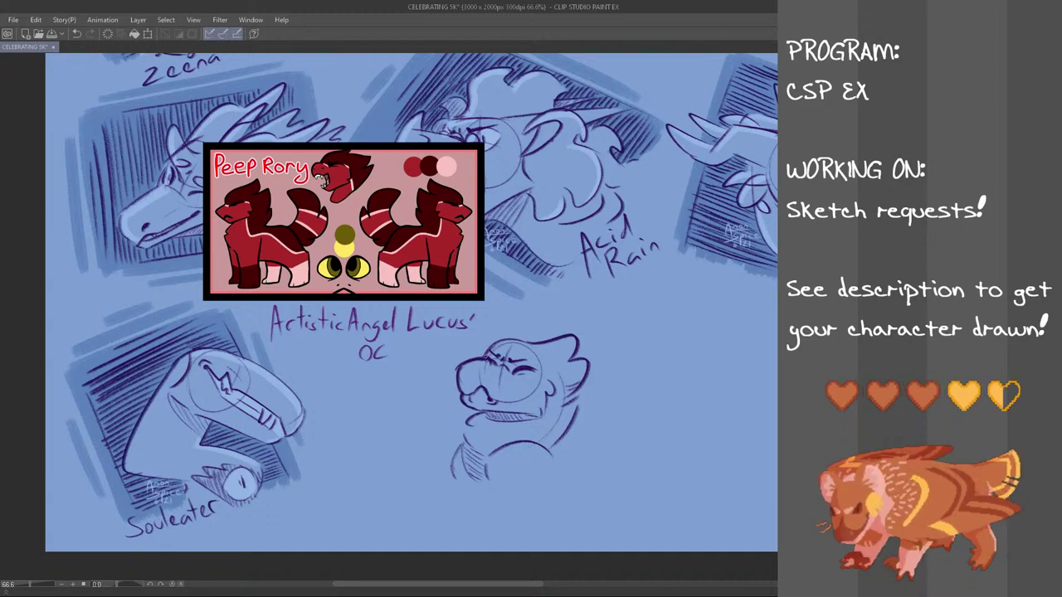
# - Strengthen the tip of the nose and add a short stroke behind the shoulder on Peep Rory's sketch
pyautogui.moveTo(491, 347); pyautogui.dragTo(539, 340)
pyautogui.hotkey('ctrl', 'z')
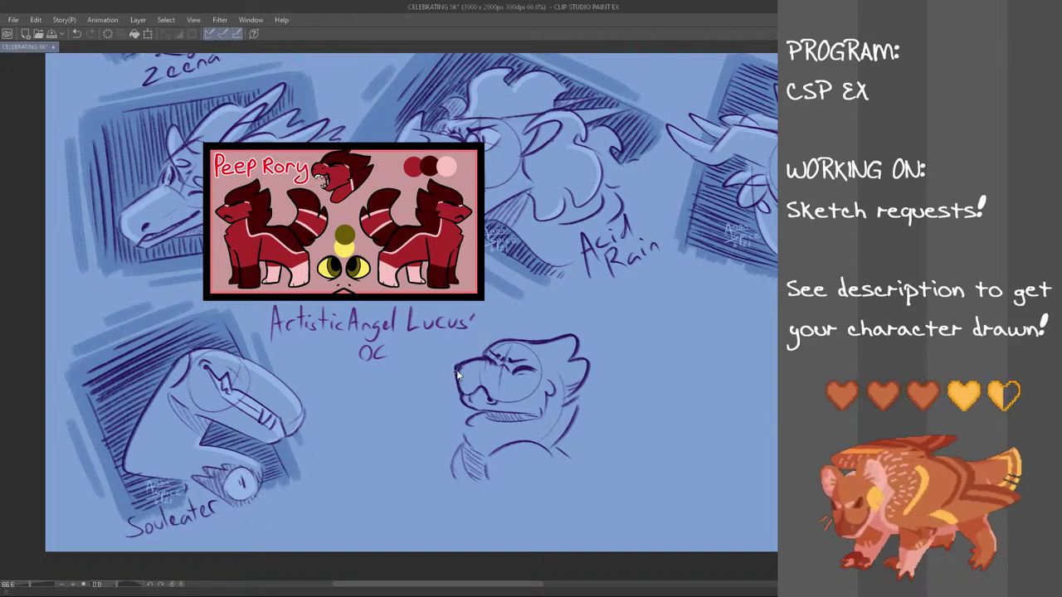
pyautogui.moveTo(613, 392); pyautogui.dragTo(600, 457)
pyautogui.hotkey('ctrl', 'z')
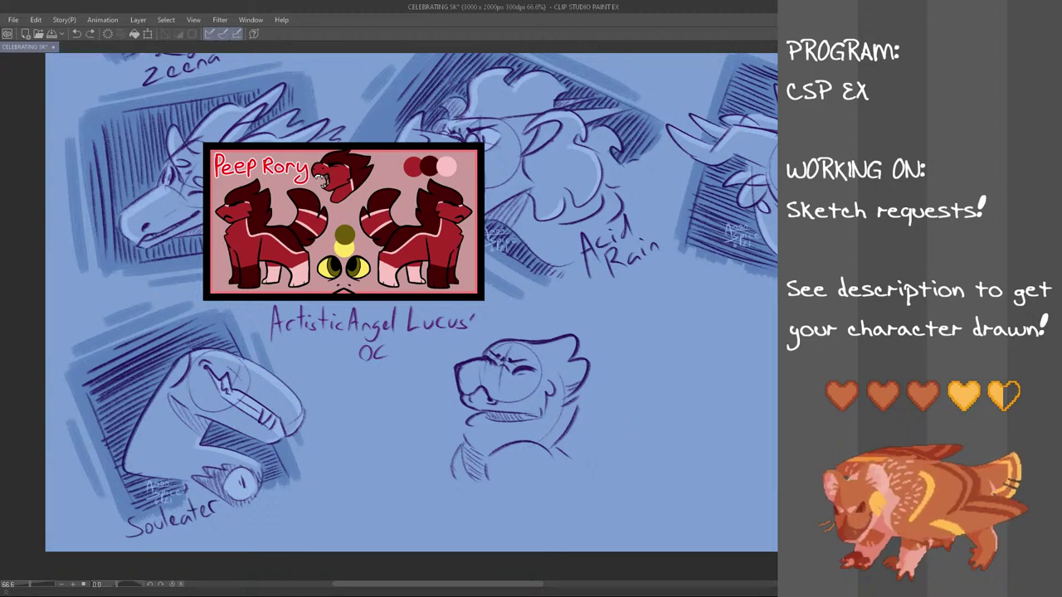
# - Move the Peep Rory reference image up and to the left, away from the third-row sketch
pyautogui.hotkey('ctrl', 't')
pyautogui.moveTo(375, 343); pyautogui.dragTo(329, 283)
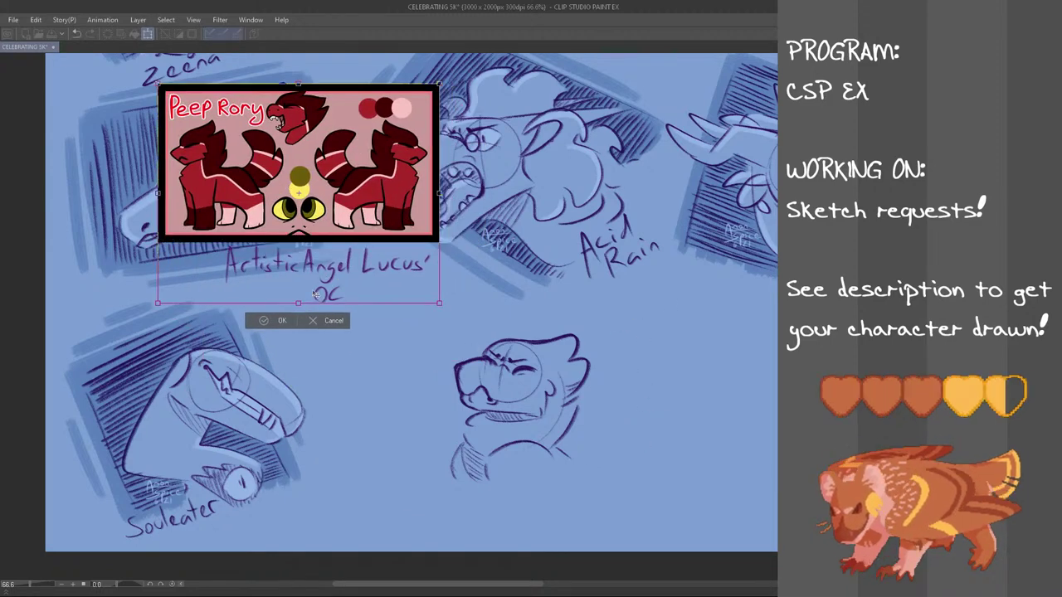
pyautogui.click(282, 321)
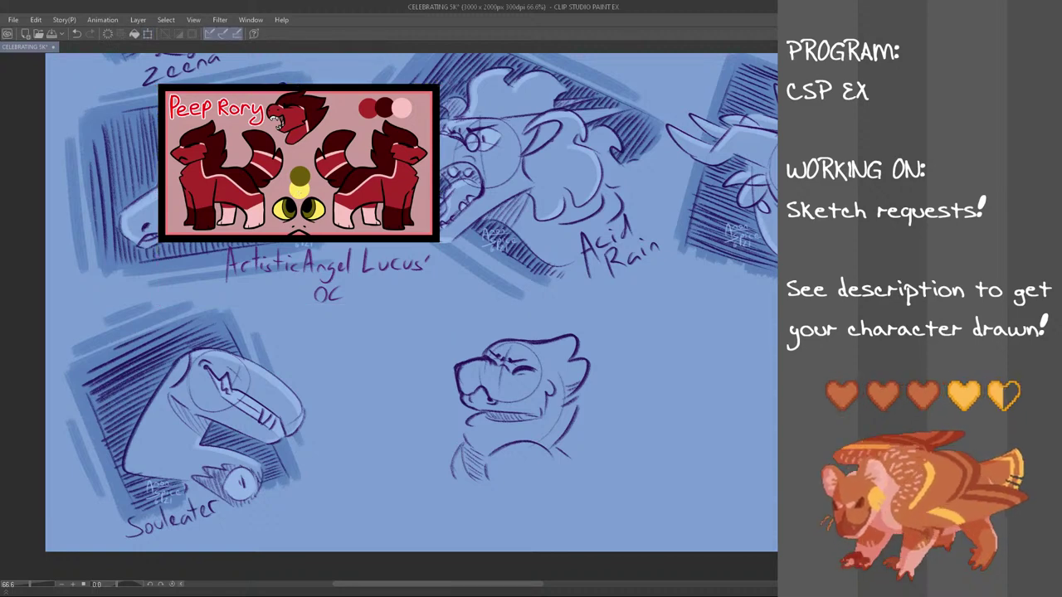
# - Select the whole Peep Rory head sketch, move it left closer to Souleater, and deselect it
pyautogui.moveTo(604, 299)
pyautogui.mouseDown()
pyautogui.moveTo(594, 508)
pyautogui.moveTo(413, 455)
pyautogui.moveTo(476, 338)
pyautogui.moveTo(580, 320)
pyautogui.mouseUp()
pyautogui.hotkey('ctrl', 't')
pyautogui.moveTo(554, 437)
pyautogui.mouseDown()
pyautogui.moveTo(460, 437)
pyautogui.moveTo(485, 448)
pyautogui.moveTo(480, 458)
pyautogui.mouseUp()
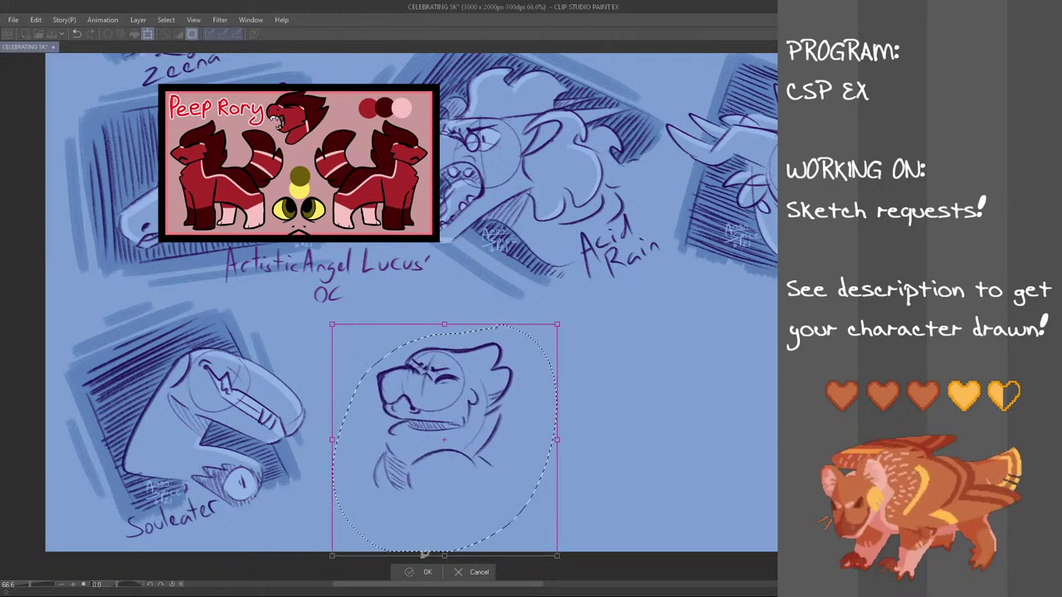
pyautogui.click(423, 572)
pyautogui.hotkey('ctrl', 'd')
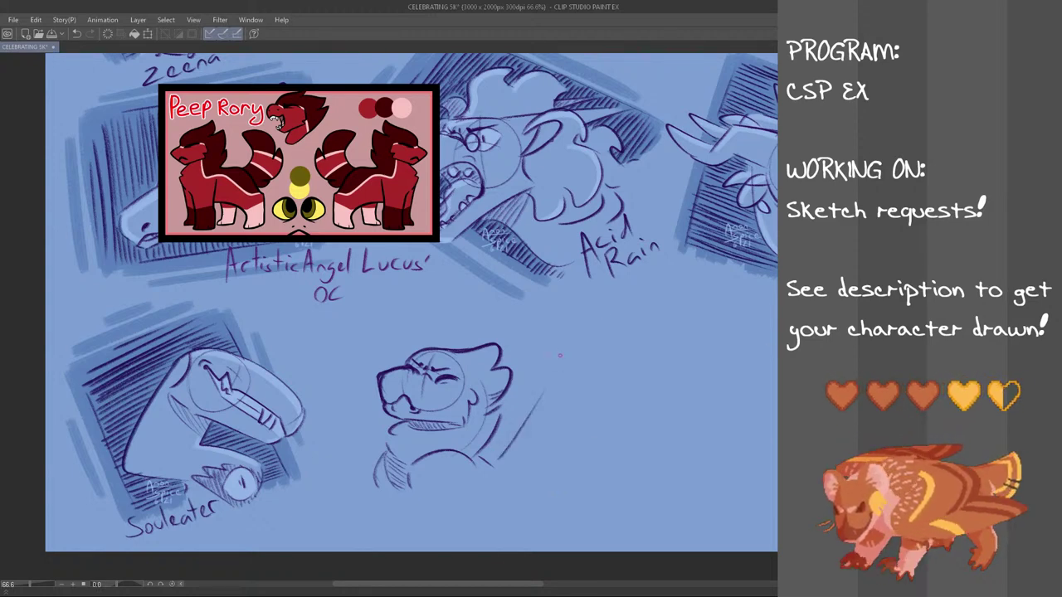
# - Draw two parallel slanted frame edges, one behind Peep Rory's back and one in front of the muzzle
pyautogui.moveTo(493, 463)
pyautogui.mouseDown()
pyautogui.moveTo(515, 416)
pyautogui.moveTo(545, 394)
pyautogui.mouseUp()
pyautogui.hotkey('ctrl', 'z')
pyautogui.hotkey('ctrl', 'z')
pyautogui.moveTo(498, 467); pyautogui.dragTo(560, 382)
pyautogui.hotkey('ctrl', 'z')
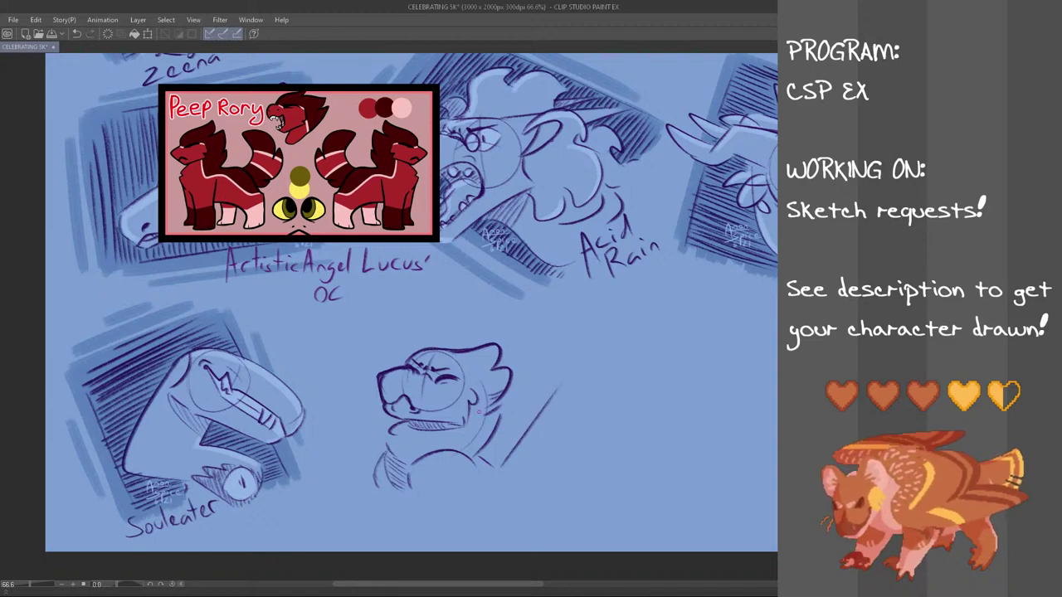
pyautogui.moveTo(345, 445); pyautogui.dragTo(382, 404)
pyautogui.hotkey('ctrl', 'z')
pyautogui.moveTo(342, 453); pyautogui.dragTo(382, 401)
pyautogui.hotkey('ctrl', 'z')
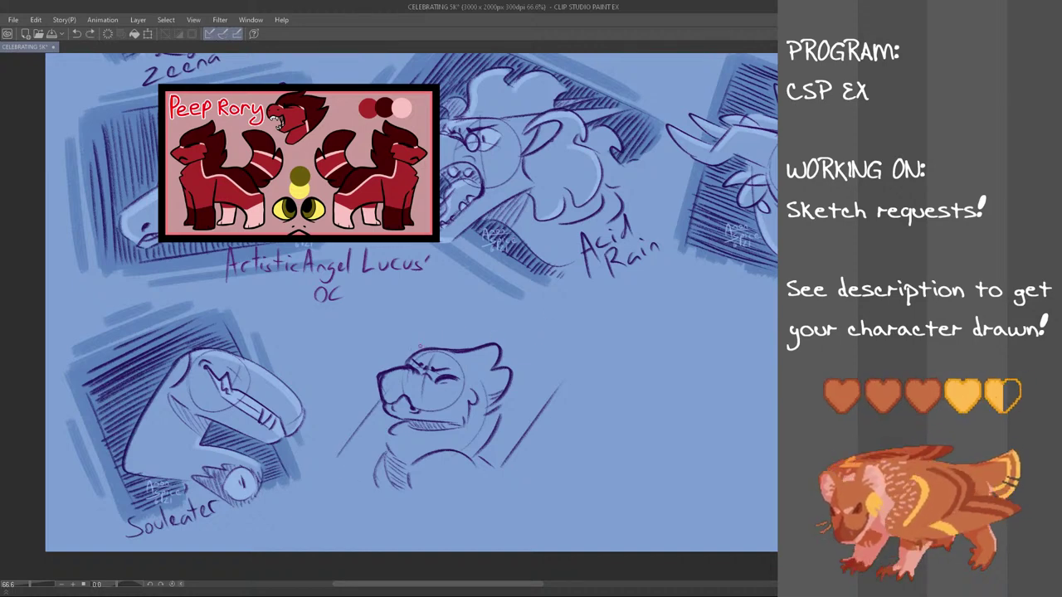
# - Draw the frame's sloping upper edge above and behind the head with parallel strokes
pyautogui.moveTo(427, 347)
pyautogui.mouseDown()
pyautogui.moveTo(453, 316)
pyautogui.moveTo(548, 370)
pyautogui.mouseUp()
pyautogui.hotkey('ctrl', 'z')
pyautogui.hotkey('ctrl', 'z')
pyautogui.moveTo(461, 311); pyautogui.dragTo(557, 377)
pyautogui.hotkey('ctrl', 'z')
pyautogui.hotkey('ctrl', 'z')
pyautogui.hotkey('ctrl', 'z')
pyautogui.moveTo(457, 315)
pyautogui.mouseDown()
pyautogui.moveTo(554, 379)
pyautogui.moveTo(547, 369)
pyautogui.mouseUp()
pyautogui.moveTo(476, 312); pyautogui.dragTo(545, 358)
pyautogui.hotkey('ctrl', 'z')
pyautogui.hotkey('ctrl', 'z')
pyautogui.hotkey('ctrl', 'z')
pyautogui.moveTo(463, 318); pyautogui.dragTo(548, 368)
pyautogui.moveTo(473, 315); pyautogui.dragTo(544, 363)
# - Draw the frame's short lower edge in front of the chest with parallel strokes and save the file
pyautogui.moveTo(337, 462); pyautogui.dragTo(372, 486)
pyautogui.hotkey('ctrl', 'z')
pyautogui.moveTo(341, 457); pyautogui.dragTo(362, 473)
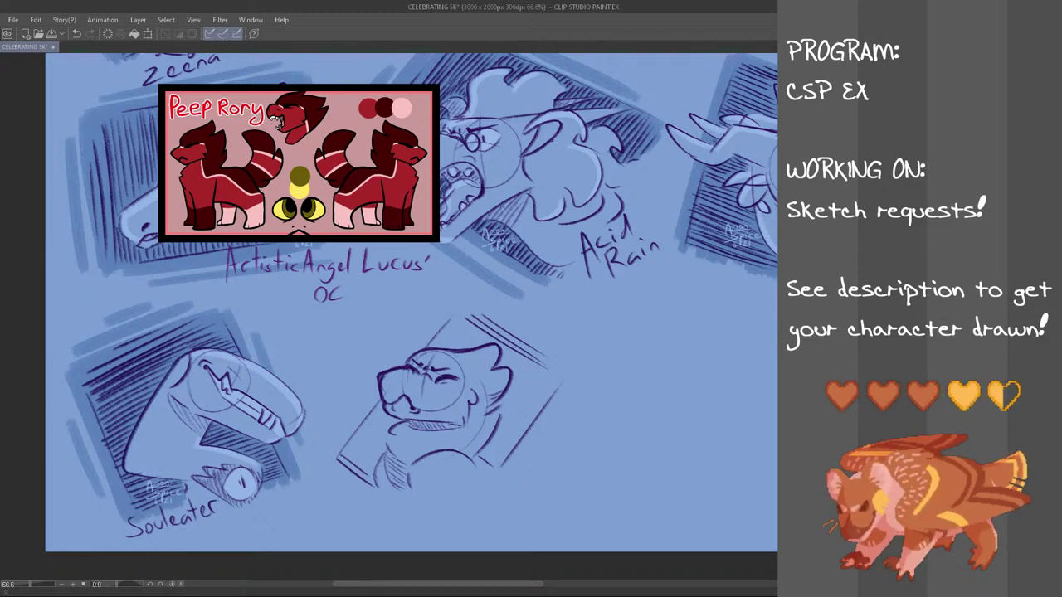
pyautogui.moveTo(431, 390); pyautogui.dragTo(432, 386)
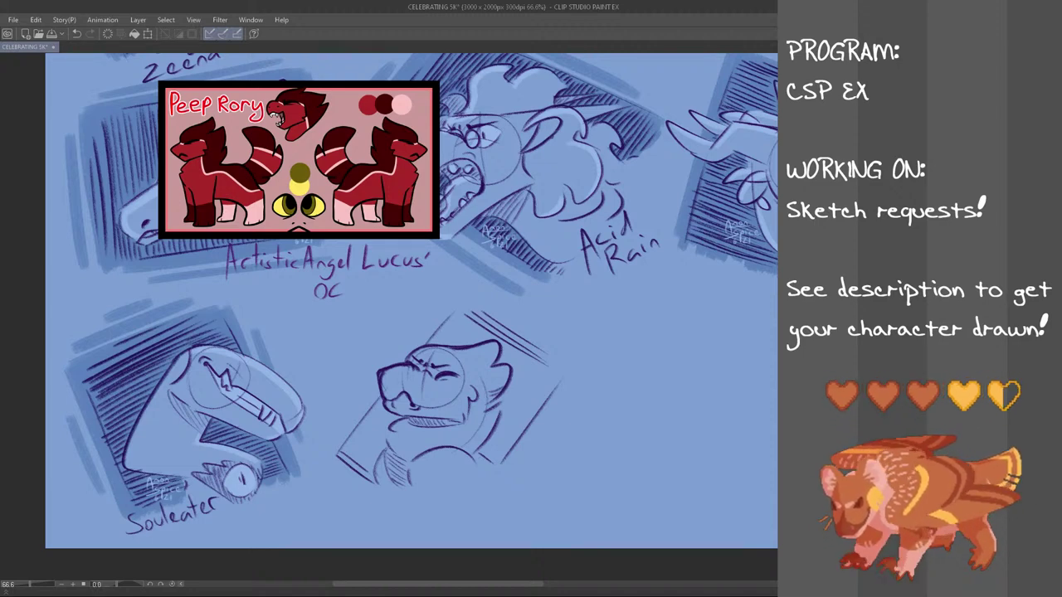
pyautogui.hotkey('ctrl', 's')
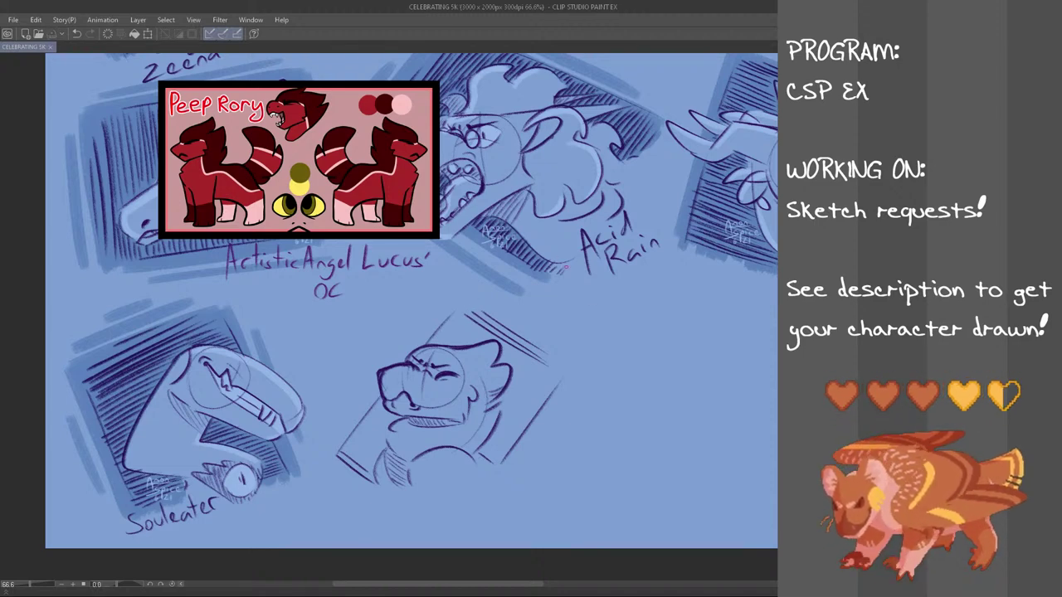
# - Hatch the frame background in front of Peep Rory's chest and muzzle
pyautogui.moveTo(339, 451); pyautogui.dragTo(371, 472)
pyautogui.moveTo(345, 446); pyautogui.dragTo(378, 456)
pyautogui.moveTo(352, 428)
pyautogui.mouseDown()
pyautogui.moveTo(381, 453)
pyautogui.moveTo(371, 435)
pyautogui.moveTo(388, 446)
pyautogui.moveTo(387, 434)
pyautogui.mouseUp()
pyautogui.moveTo(368, 413)
pyautogui.mouseDown()
pyautogui.moveTo(389, 431)
pyautogui.moveTo(388, 415)
pyautogui.moveTo(398, 420)
pyautogui.mouseUp()
# - Hatch the frame background behind the neck and head, from the lower corner up to the sloping upper edge
pyautogui.moveTo(479, 455); pyautogui.dragTo(491, 463)
pyautogui.moveTo(481, 450); pyautogui.dragTo(501, 460)
pyautogui.moveTo(489, 447)
pyautogui.mouseDown()
pyautogui.moveTo(507, 426)
pyautogui.moveTo(510, 441)
pyautogui.moveTo(501, 416)
pyautogui.moveTo(525, 430)
pyautogui.mouseUp()
pyautogui.moveTo(502, 403)
pyautogui.mouseDown()
pyautogui.moveTo(532, 423)
pyautogui.moveTo(529, 413)
pyautogui.mouseUp()
pyautogui.moveTo(508, 390)
pyautogui.mouseDown()
pyautogui.moveTo(532, 412)
pyautogui.moveTo(539, 401)
pyautogui.mouseUp()
pyautogui.moveTo(512, 375); pyautogui.dragTo(544, 400)
pyautogui.moveTo(507, 368)
pyautogui.mouseDown()
pyautogui.moveTo(546, 396)
pyautogui.moveTo(522, 372)
pyautogui.mouseUp()
pyautogui.moveTo(524, 374); pyautogui.dragTo(547, 390)
pyautogui.moveTo(503, 348); pyautogui.dragTo(526, 363)
pyautogui.moveTo(534, 372); pyautogui.dragTo(552, 383)
pyautogui.moveTo(509, 348); pyautogui.dragTo(559, 380)
# - Hatch the frame's top corner above Peep Rory's forehead
pyautogui.moveTo(427, 338); pyautogui.dragTo(443, 343)
pyautogui.moveTo(438, 333)
pyautogui.mouseDown()
pyautogui.moveTo(457, 345)
pyautogui.moveTo(462, 330)
pyautogui.mouseUp()
pyautogui.moveTo(445, 343); pyautogui.dragTo(473, 322)
pyautogui.moveTo(454, 340); pyautogui.dragTo(490, 317)
pyautogui.moveTo(456, 344); pyautogui.dragTo(490, 315)
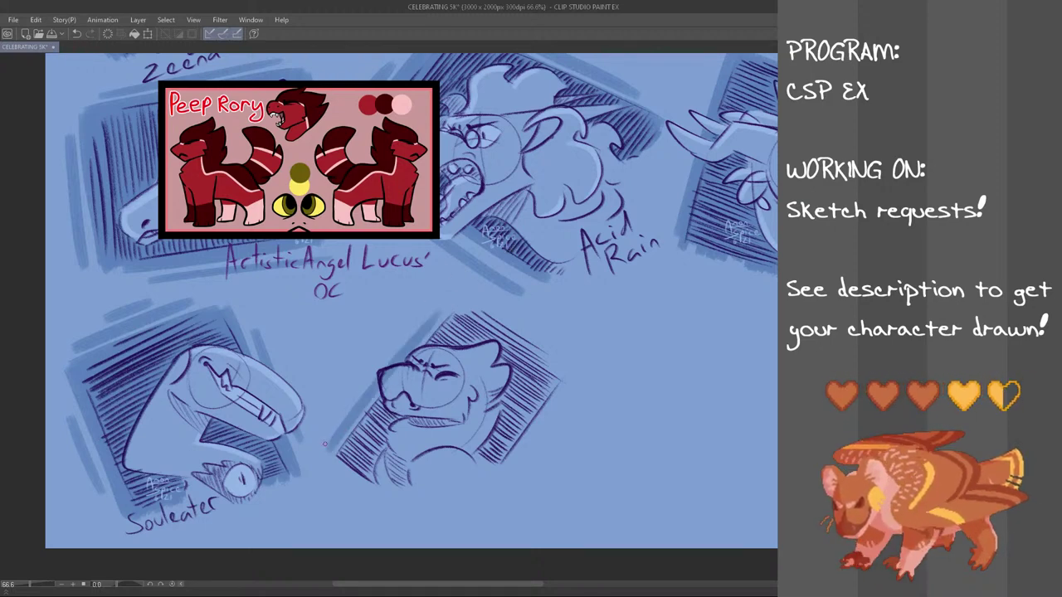
# - Lay broad darker-blue strokes along the frame's two slanted sides and its lower corner by the chest
pyautogui.moveTo(502, 474); pyautogui.dragTo(565, 387)
pyautogui.hotkey('ctrl', 'z')
pyautogui.moveTo(504, 472)
pyautogui.mouseDown()
pyautogui.moveTo(561, 390)
pyautogui.moveTo(552, 428)
pyautogui.mouseUp()
pyautogui.moveTo(333, 457)
pyautogui.mouseDown()
pyautogui.moveTo(371, 490)
pyautogui.moveTo(383, 391)
pyautogui.moveTo(360, 423)
pyautogui.mouseUp()
pyautogui.hotkey('ctrl', 'z')
pyautogui.hotkey('ctrl', 'z')
pyautogui.hotkey('ctrl', 'z')
pyautogui.moveTo(336, 461)
pyautogui.mouseDown()
pyautogui.moveTo(388, 386)
pyautogui.moveTo(389, 398)
pyautogui.mouseUp()
pyautogui.moveTo(366, 442)
pyautogui.mouseDown()
pyautogui.moveTo(375, 418)
pyautogui.moveTo(348, 471)
pyautogui.moveTo(365, 486)
pyautogui.mouseUp()
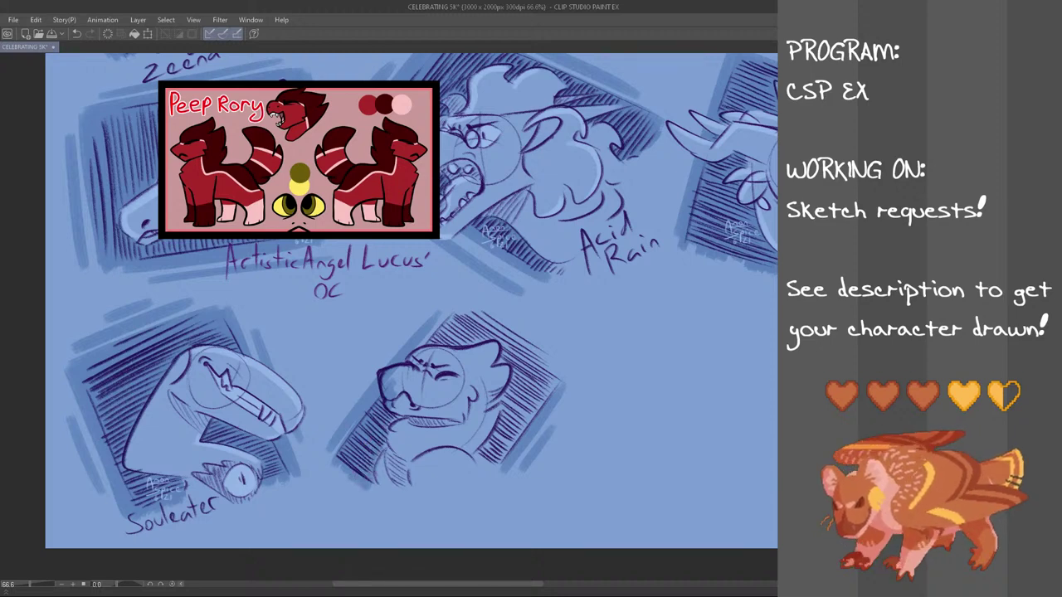
# - Shade the frame background in front of the neck and above the head with broad darker-blue strokes
pyautogui.moveTo(386, 422); pyautogui.dragTo(404, 412)
pyautogui.moveTo(443, 317)
pyautogui.mouseDown()
pyautogui.moveTo(407, 359)
pyautogui.moveTo(421, 312)
pyautogui.mouseUp()
pyautogui.hotkey('ctrl', 'z')
pyautogui.moveTo(384, 360)
pyautogui.mouseDown()
pyautogui.moveTo(412, 325)
pyautogui.moveTo(340, 417)
pyautogui.moveTo(456, 303)
pyautogui.mouseUp()
pyautogui.moveTo(421, 355); pyautogui.dragTo(461, 307)
pyautogui.moveTo(436, 351)
pyautogui.mouseDown()
pyautogui.moveTo(468, 313)
pyautogui.moveTo(483, 313)
pyautogui.mouseUp()
pyautogui.moveTo(453, 360); pyautogui.dragTo(496, 325)
# - Shade the frame background behind Peep Rory's neck and back with broad darker-blue strokes
pyautogui.moveTo(479, 457); pyautogui.dragTo(510, 415)
pyautogui.moveTo(476, 460); pyautogui.dragTo(516, 427)
pyautogui.moveTo(492, 468); pyautogui.dragTo(542, 400)
pyautogui.moveTo(510, 424)
pyautogui.mouseDown()
pyautogui.moveTo(545, 391)
pyautogui.moveTo(539, 375)
pyautogui.mouseUp()
pyautogui.moveTo(492, 412)
pyautogui.mouseDown()
pyautogui.moveTo(525, 372)
pyautogui.moveTo(550, 372)
pyautogui.mouseUp()
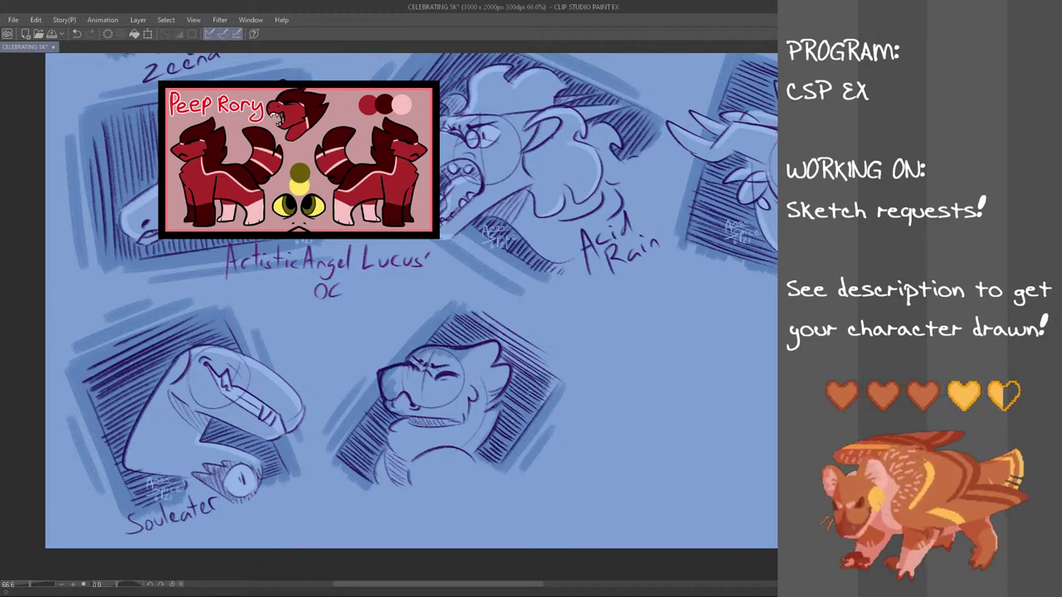
# - Shade along the frame's sloping upper edge and fill the corner behind the head in darker blue
pyautogui.moveTo(459, 300); pyautogui.dragTo(556, 365)
pyautogui.moveTo(513, 330); pyautogui.dragTo(563, 365)
pyautogui.moveTo(470, 294)
pyautogui.mouseDown()
pyautogui.moveTo(557, 352)
pyautogui.moveTo(556, 343)
pyautogui.moveTo(484, 349)
pyautogui.mouseUp()
pyautogui.moveTo(505, 340)
pyautogui.mouseDown()
pyautogui.moveTo(490, 357)
pyautogui.moveTo(507, 378)
pyautogui.mouseUp()
pyautogui.moveTo(537, 357)
pyautogui.mouseDown()
pyautogui.moveTo(518, 370)
pyautogui.moveTo(531, 377)
pyautogui.mouseUp()
pyautogui.moveTo(551, 366)
pyautogui.mouseDown()
pyautogui.moveTo(541, 375)
pyautogui.moveTo(547, 385)
pyautogui.mouseUp()
pyautogui.moveTo(566, 372); pyautogui.dragTo(543, 404)
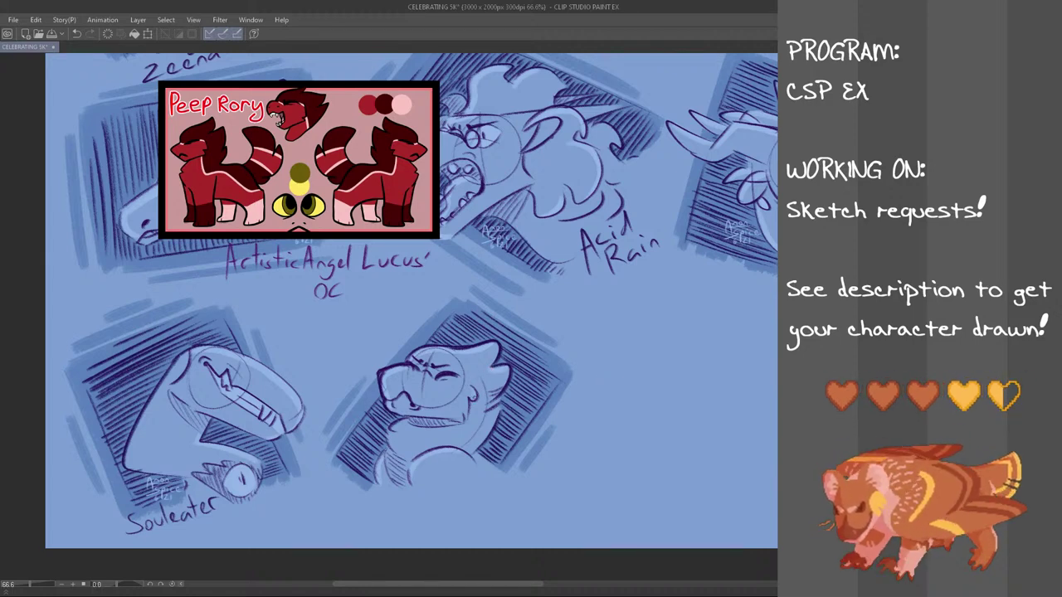
# - Refine the back of the jaw below the cheek tuft and handwrite "Peep" beneath the shoulder
pyautogui.moveTo(467, 399); pyautogui.dragTo(462, 416)
pyautogui.hotkey('ctrl', 'z')
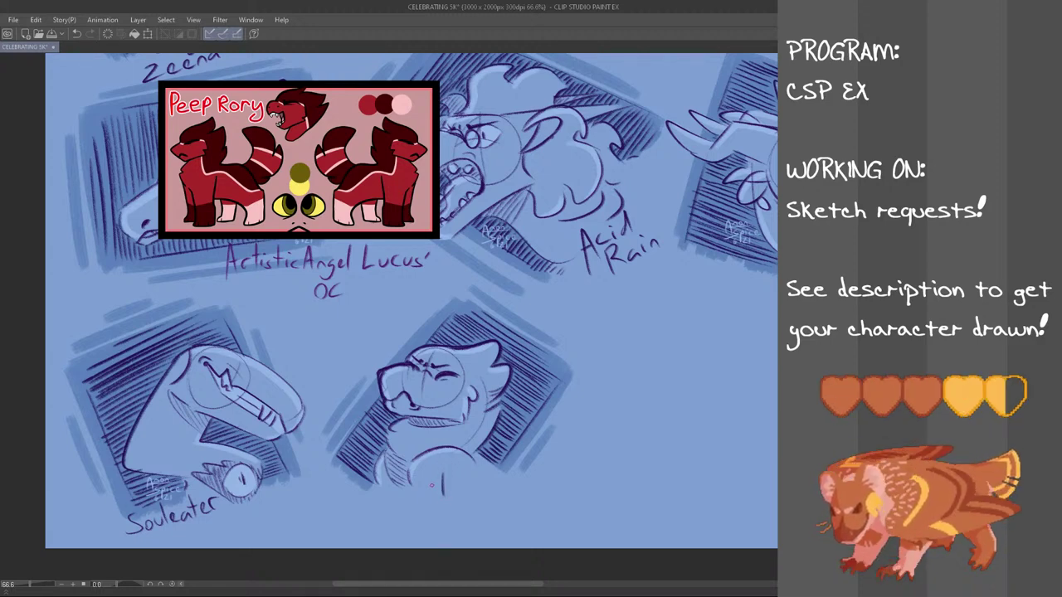
pyautogui.hotkey('ctrl', 'z')
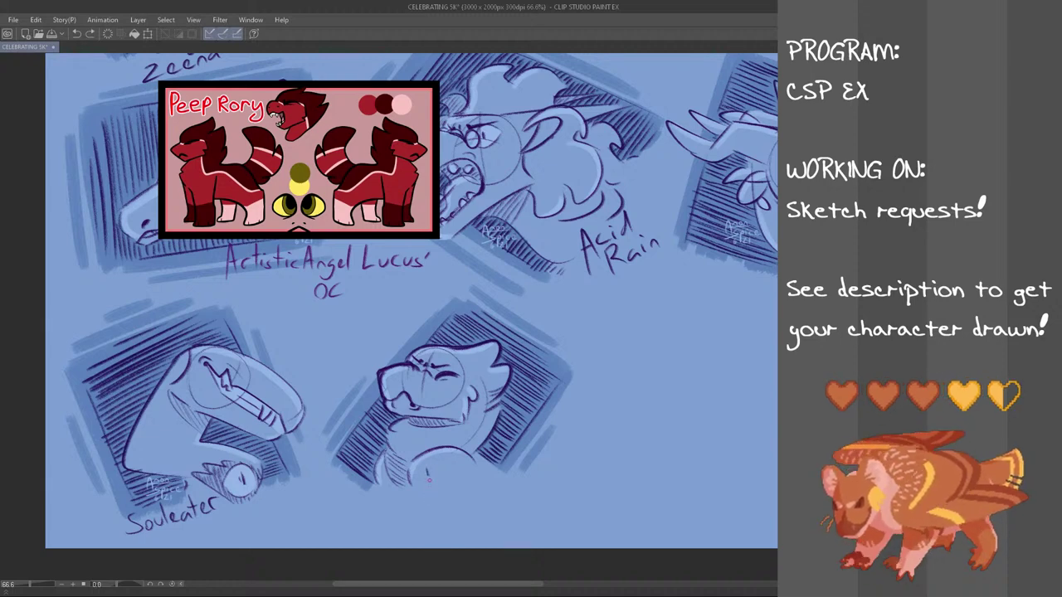
pyautogui.moveTo(427, 468)
pyautogui.mouseDown()
pyautogui.moveTo(433, 498)
pyautogui.moveTo(440, 469)
pyautogui.moveTo(432, 480)
pyautogui.mouseUp()
pyautogui.hotkey('ctrl', 'z')
pyautogui.hotkey('ctrl', 'z')
pyautogui.moveTo(441, 478); pyautogui.dragTo(450, 481)
pyautogui.hotkey('ctrl', 'z')
pyautogui.moveTo(454, 478); pyautogui.dragTo(461, 478)
pyautogui.moveTo(462, 466); pyautogui.dragTo(465, 482)
pyautogui.hotkey('ctrl', 'z')
pyautogui.hotkey('ctrl', 'z')
pyautogui.hotkey('ctrl', 'z')
# - Handwrite "Rory" under "Peep" to complete the name label
pyautogui.moveTo(464, 467)
pyautogui.mouseDown()
pyautogui.moveTo(445, 511)
pyautogui.moveTo(477, 493)
pyautogui.moveTo(488, 510)
pyautogui.mouseUp()
pyautogui.hotkey('ctrl', 'z')
pyautogui.hotkey('ctrl', 'z')
pyautogui.hotkey('ctrl', 'z')
pyautogui.hotkey('ctrl', 'z')
pyautogui.hotkey('ctrl', 'z')
pyautogui.hotkey('ctrl', 'z')
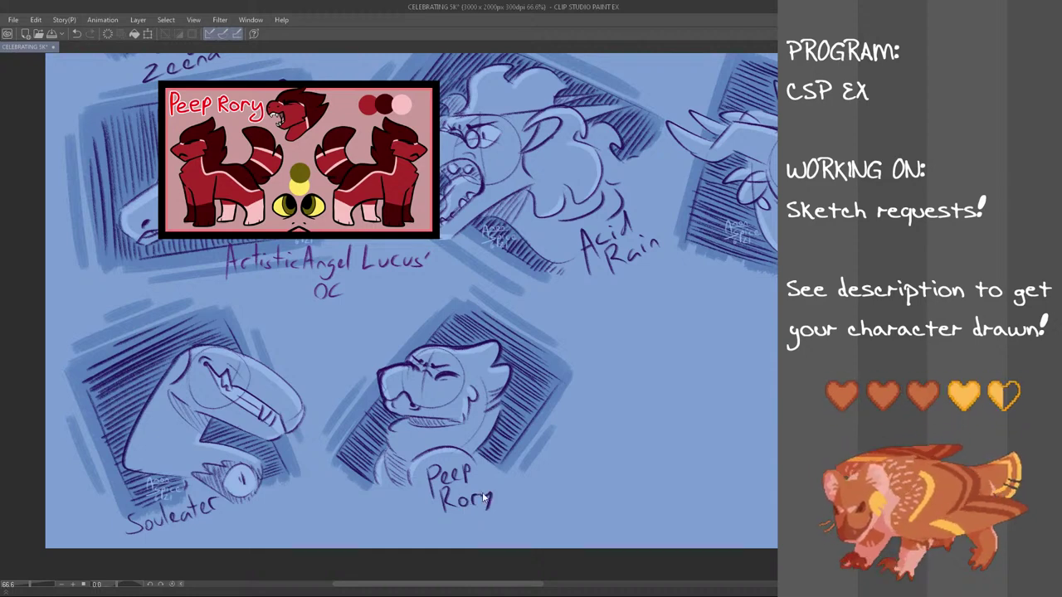
# - Select the "Peep Rory" label and rotate it slightly counterclockwise
pyautogui.moveTo(496, 470)
pyautogui.mouseDown()
pyautogui.moveTo(503, 524)
pyautogui.moveTo(424, 514)
pyautogui.moveTo(447, 458)
pyautogui.moveTo(475, 461)
pyautogui.mouseUp()
pyautogui.hotkey('ctrl', 't')
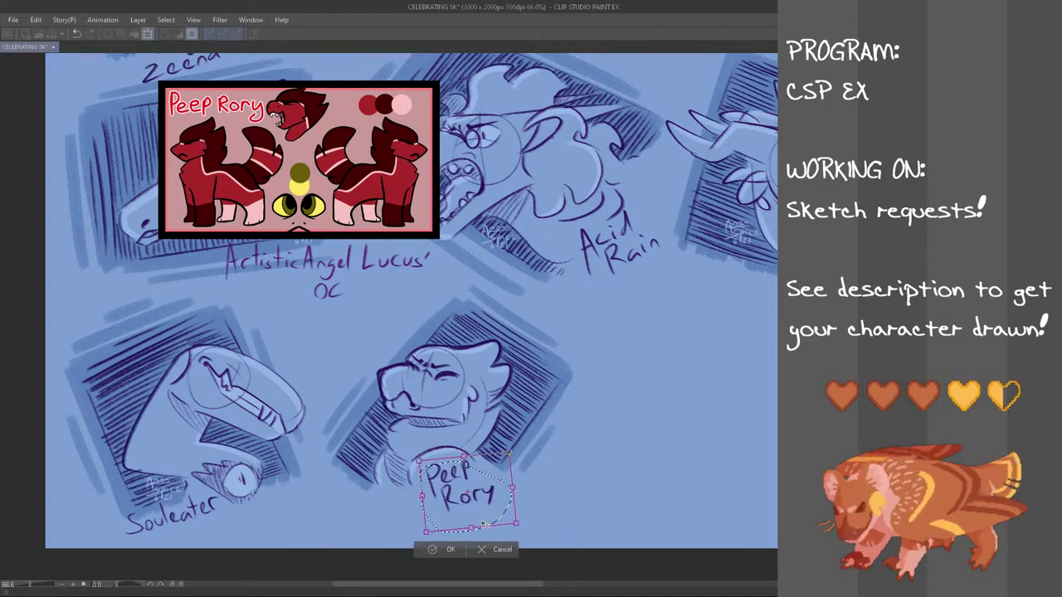
pyautogui.click(447, 549)
pyautogui.click(447, 547)
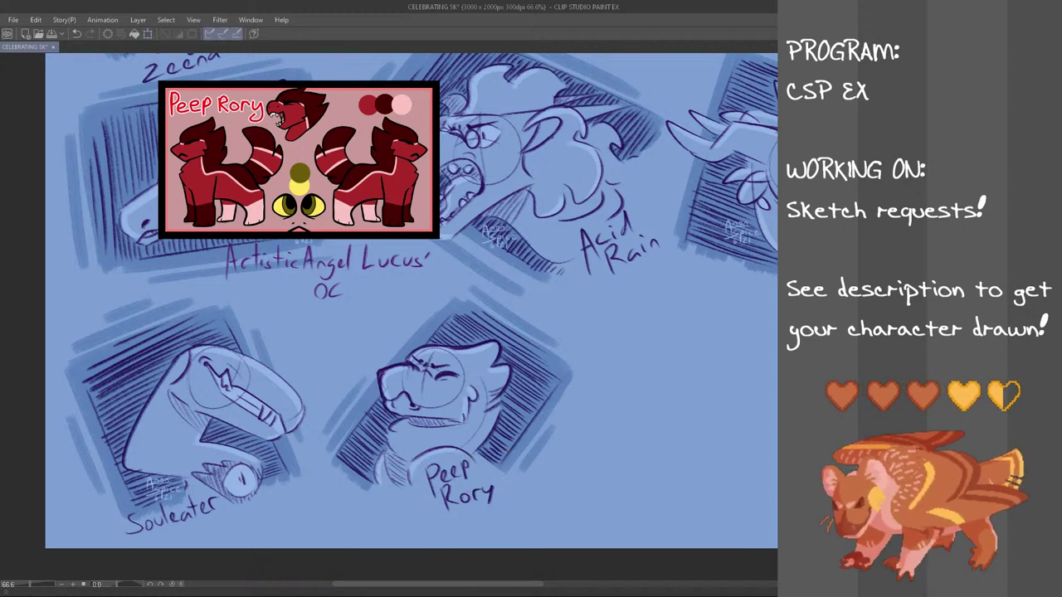
# - Copy the signature from Acid Rain's frame and place it in the lower corner of Peep Rory's frame
pyautogui.moveTo(507, 196)
pyautogui.mouseDown()
pyautogui.moveTo(541, 218)
pyautogui.moveTo(516, 196)
pyautogui.mouseUp()
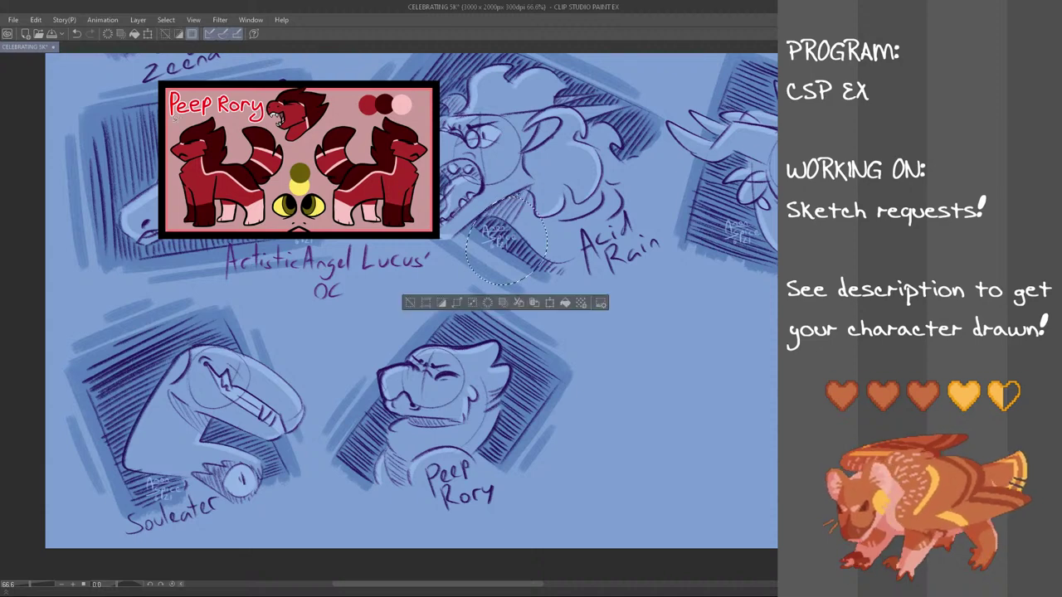
pyautogui.click(35, 20)
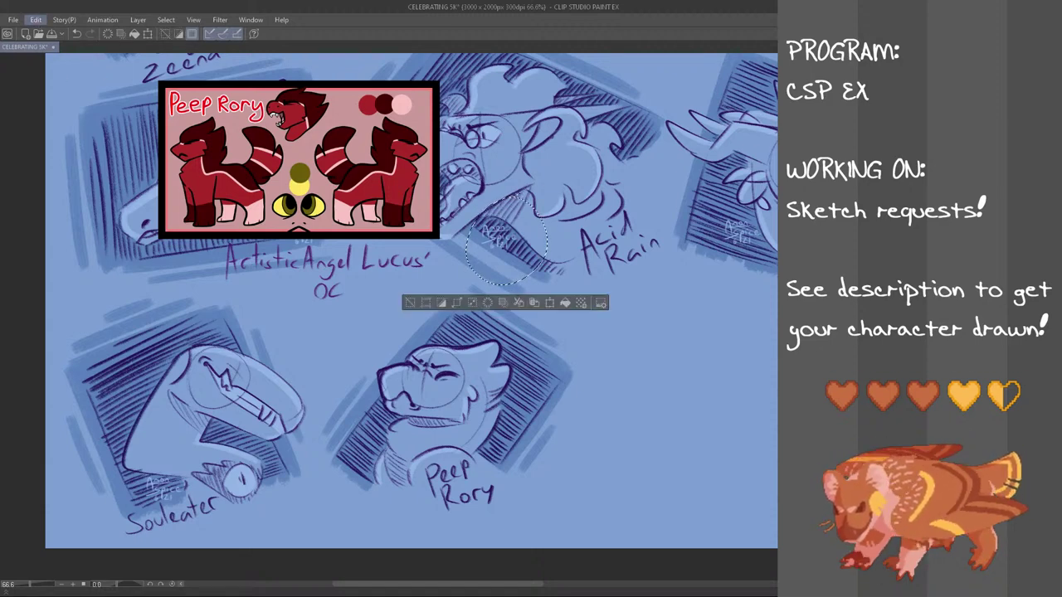
pyautogui.hotkey('ctrl', 'v')
pyautogui.hotkey('ctrl', 't')
pyautogui.moveTo(509, 274); pyautogui.dragTo(514, 462)
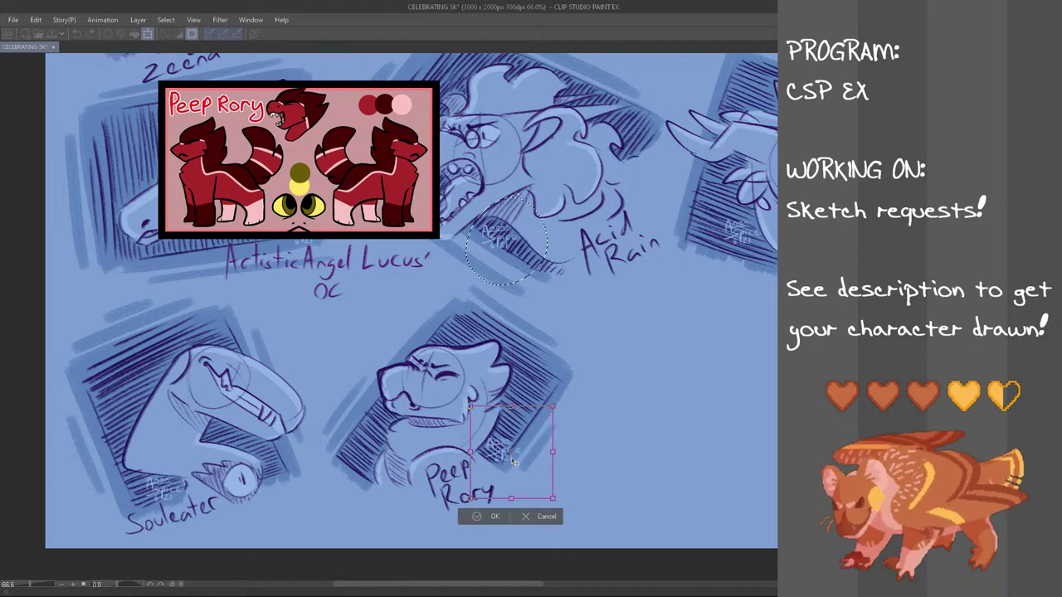
pyautogui.click(491, 516)
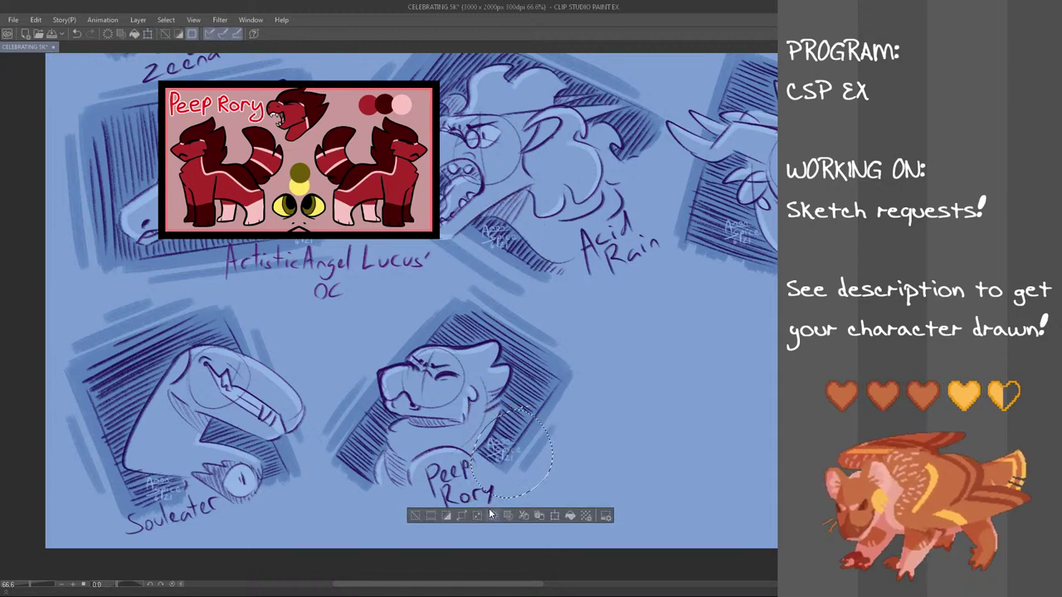
pyautogui.hotkey('ctrl', 'd')
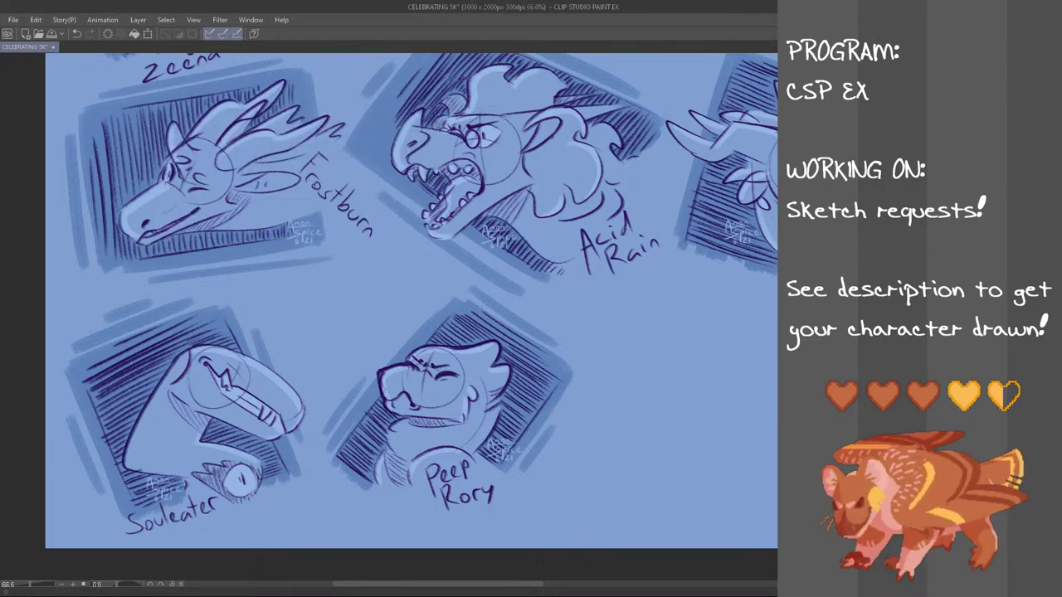
# - Select the complete framed Peep Rory sketch with its label and shift it slightly left and down
pyautogui.moveTo(573, 332)
pyautogui.mouseDown()
pyautogui.moveTo(611, 362)
pyautogui.moveTo(472, 549)
pyautogui.moveTo(330, 518)
pyautogui.moveTo(319, 428)
pyautogui.moveTo(392, 316)
pyautogui.moveTo(468, 276)
pyautogui.moveTo(548, 309)
pyautogui.mouseUp()
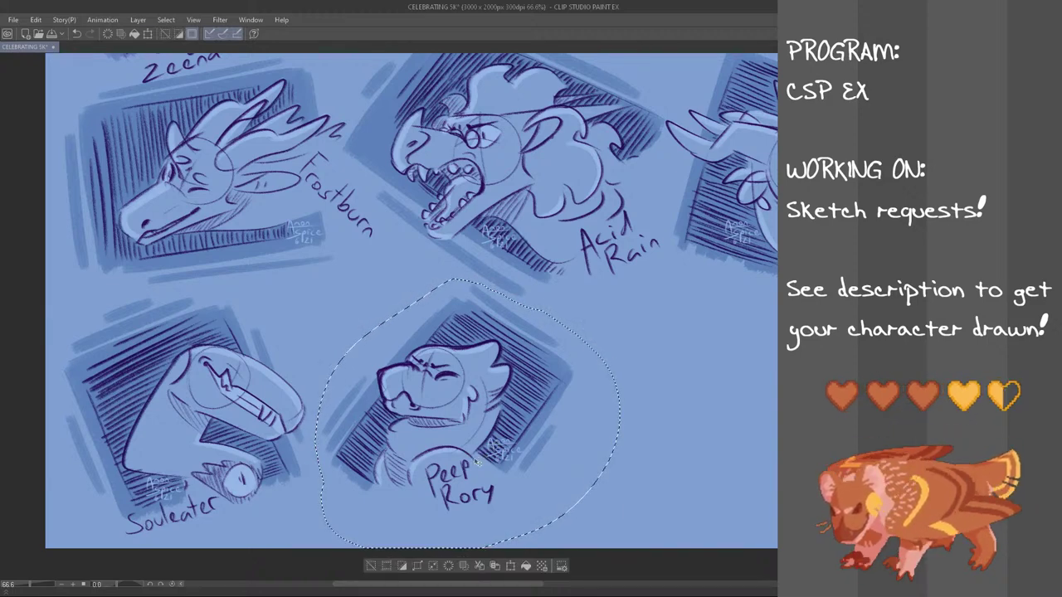
pyautogui.hotkey('ctrl', 't')
pyautogui.moveTo(473, 471); pyautogui.dragTo(457, 479)
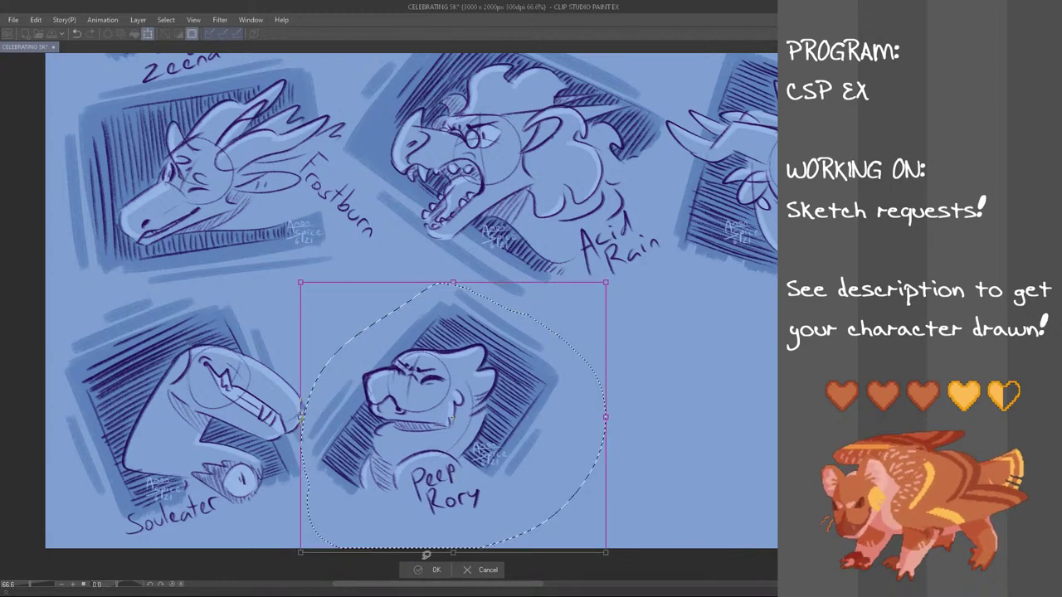
pyautogui.click(426, 569)
pyautogui.hotkey('ctrl', 'd')
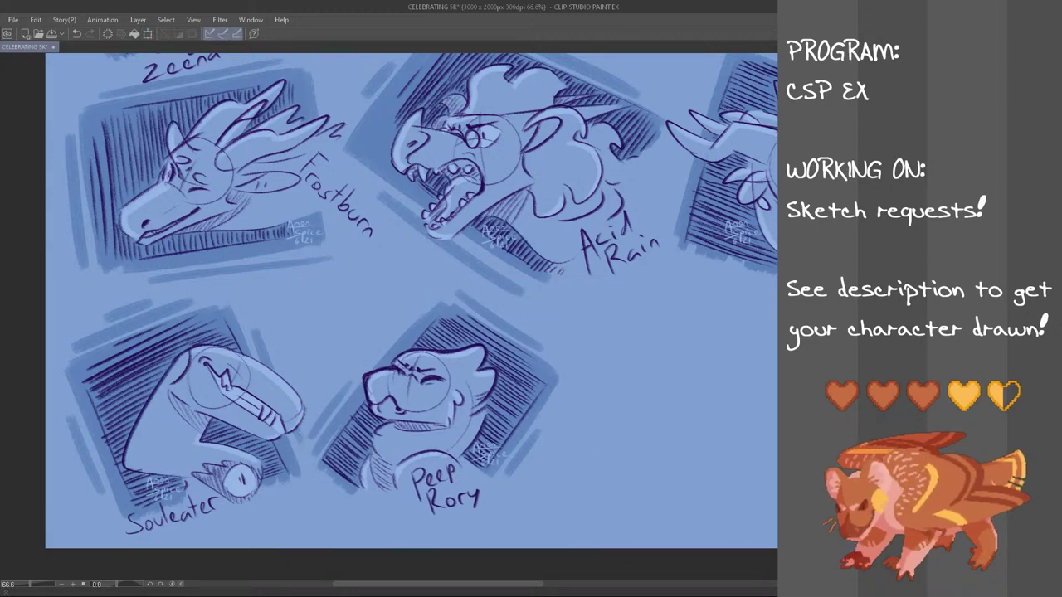
# - Return to the canvas and look over the whole page of framed head sketches
pyautogui.hotkey('alt', 'Tab')
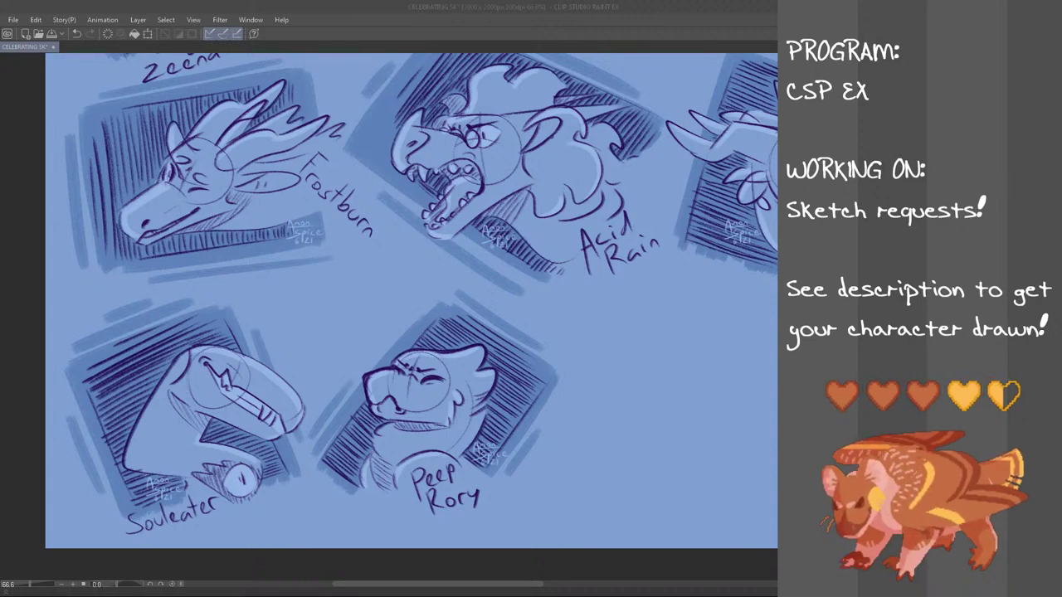
pyautogui.click(302, 4)
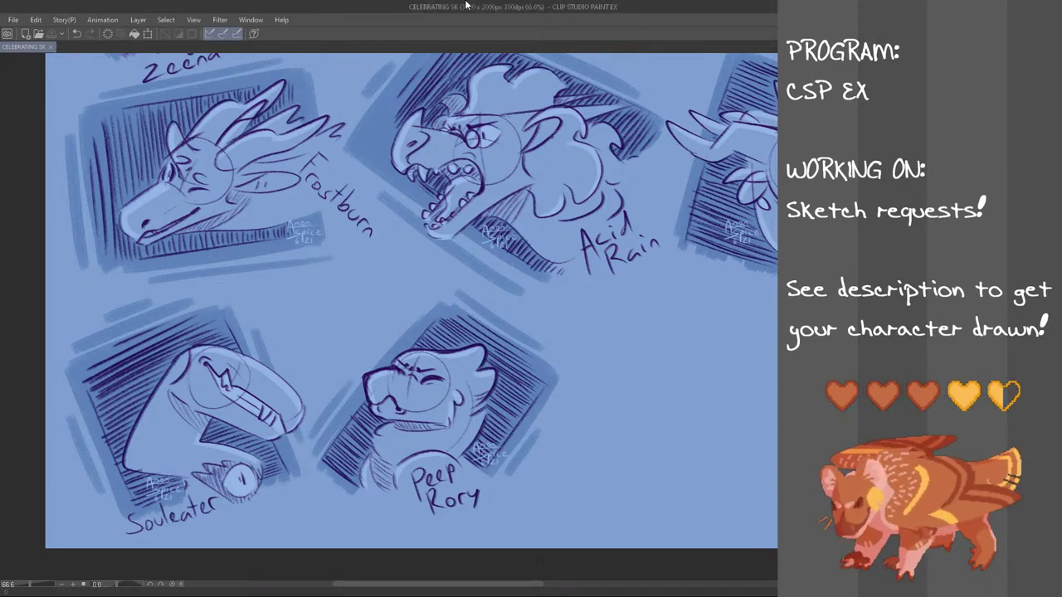
pyautogui.scroll(-3, 524, 177)
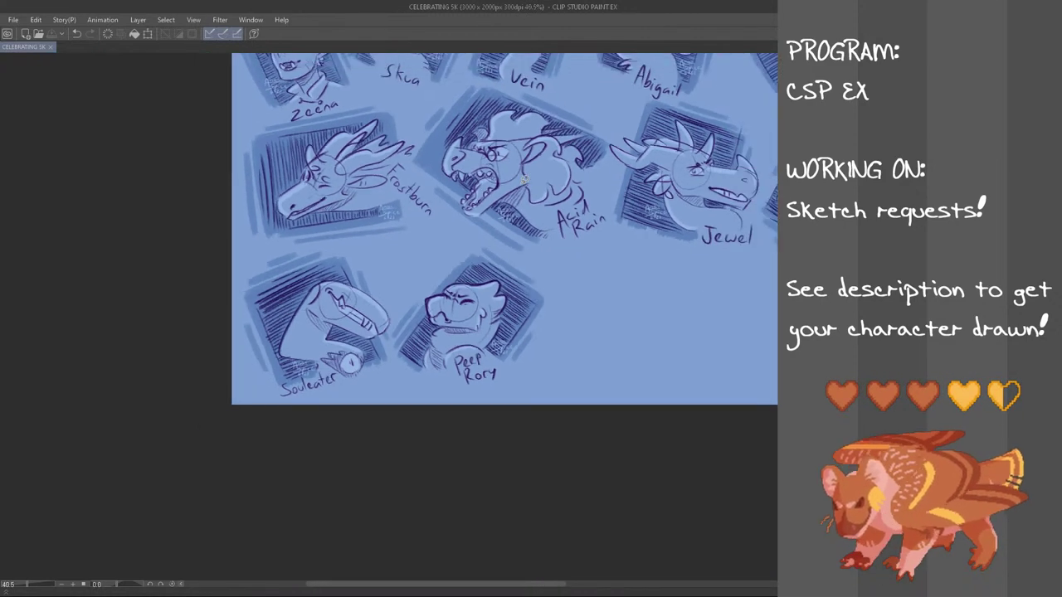
pyautogui.moveTo(535, 580); pyautogui.dragTo(580, 579)
pyautogui.scroll(3, 322, 84)
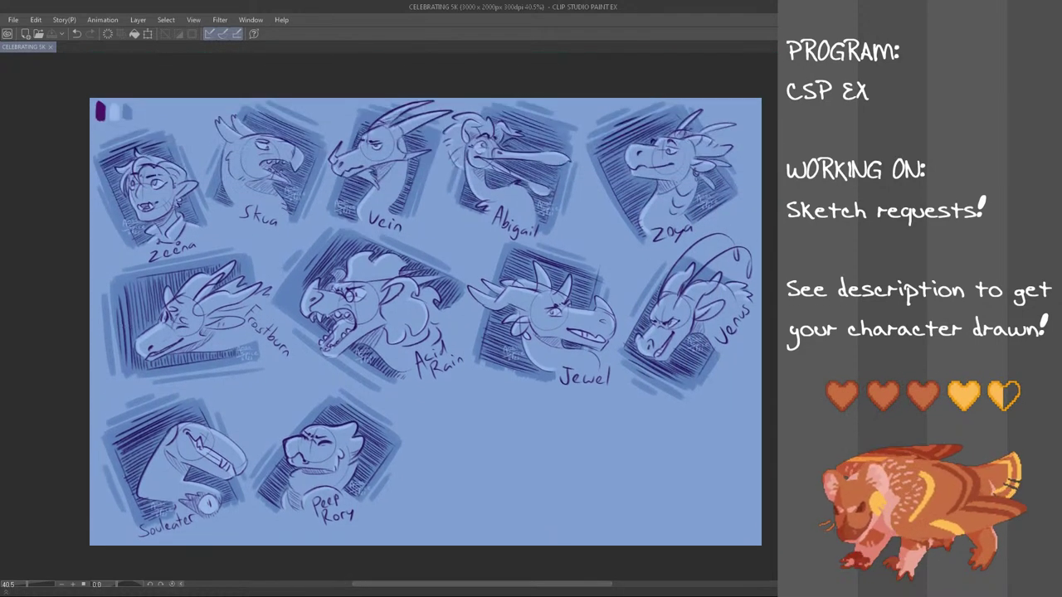